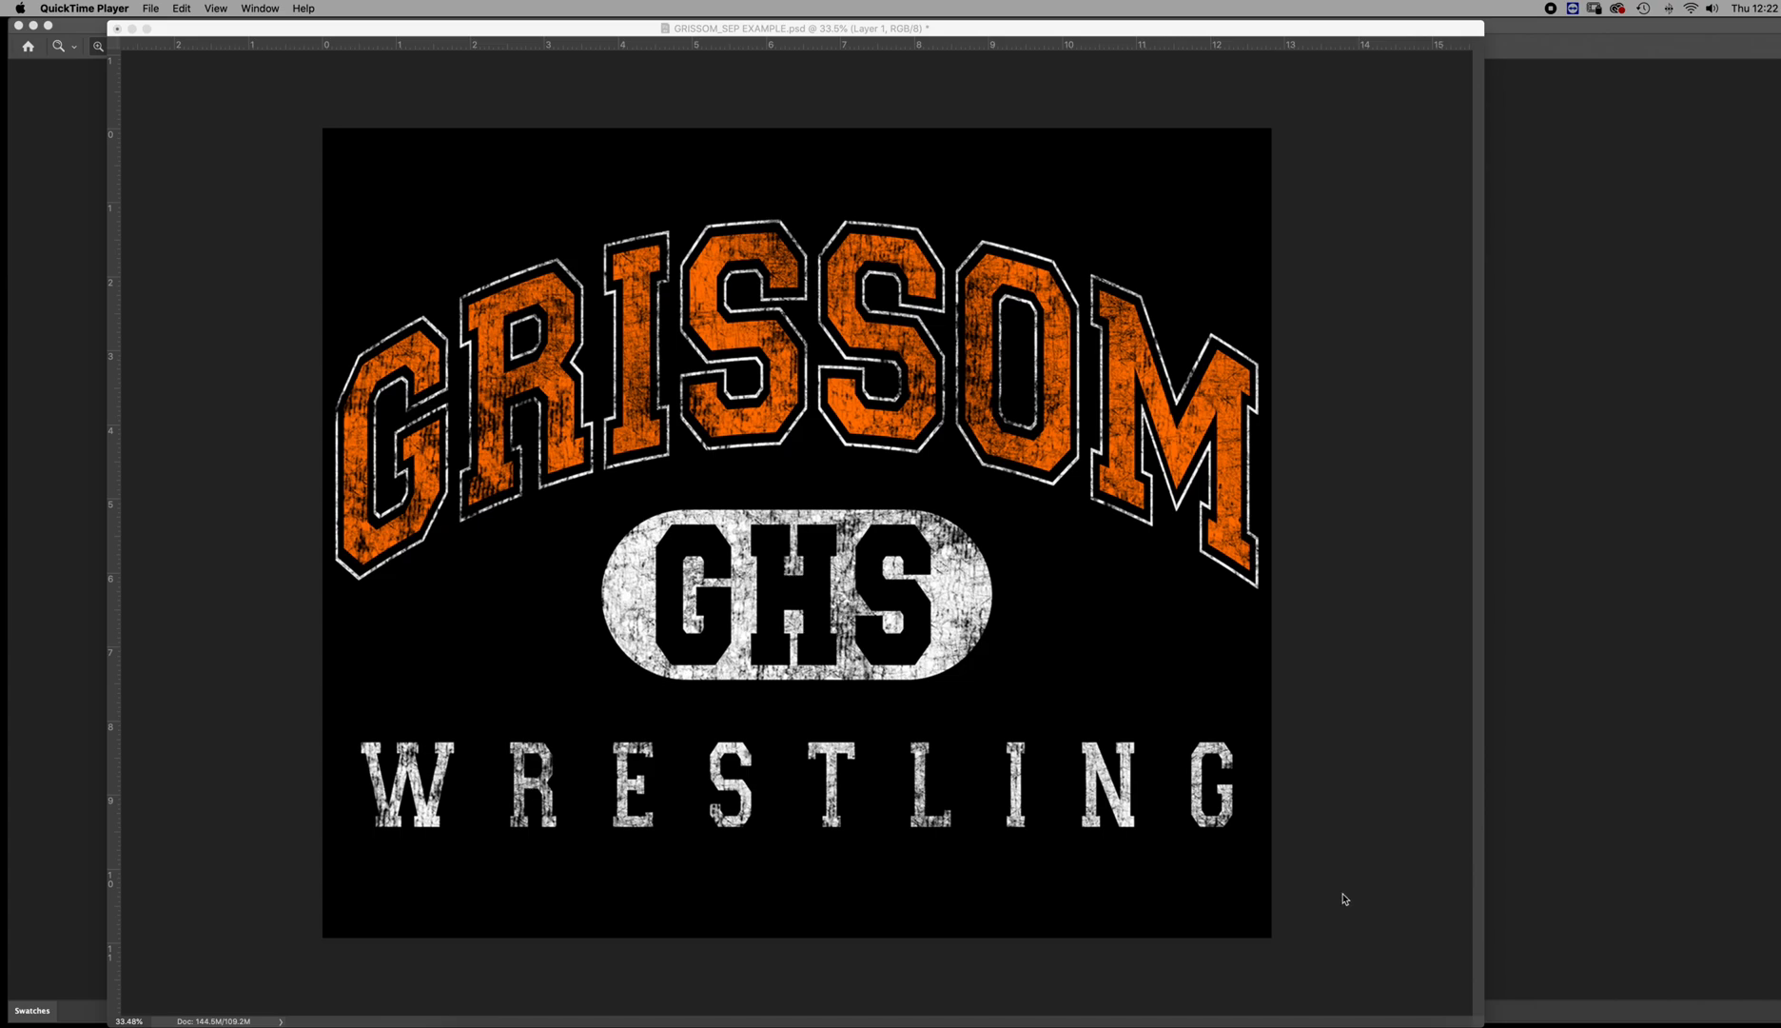
Shrink the GRISSOM_SEP EXAMPLE.psd window around the artwork and move it clear of the tools and panels
{"action": "left_click", "coordinate": [1343, 898]}
{"action": "left_click_drag", "start_coordinate": [1479, 1021], "coordinate": [1177, 974]}
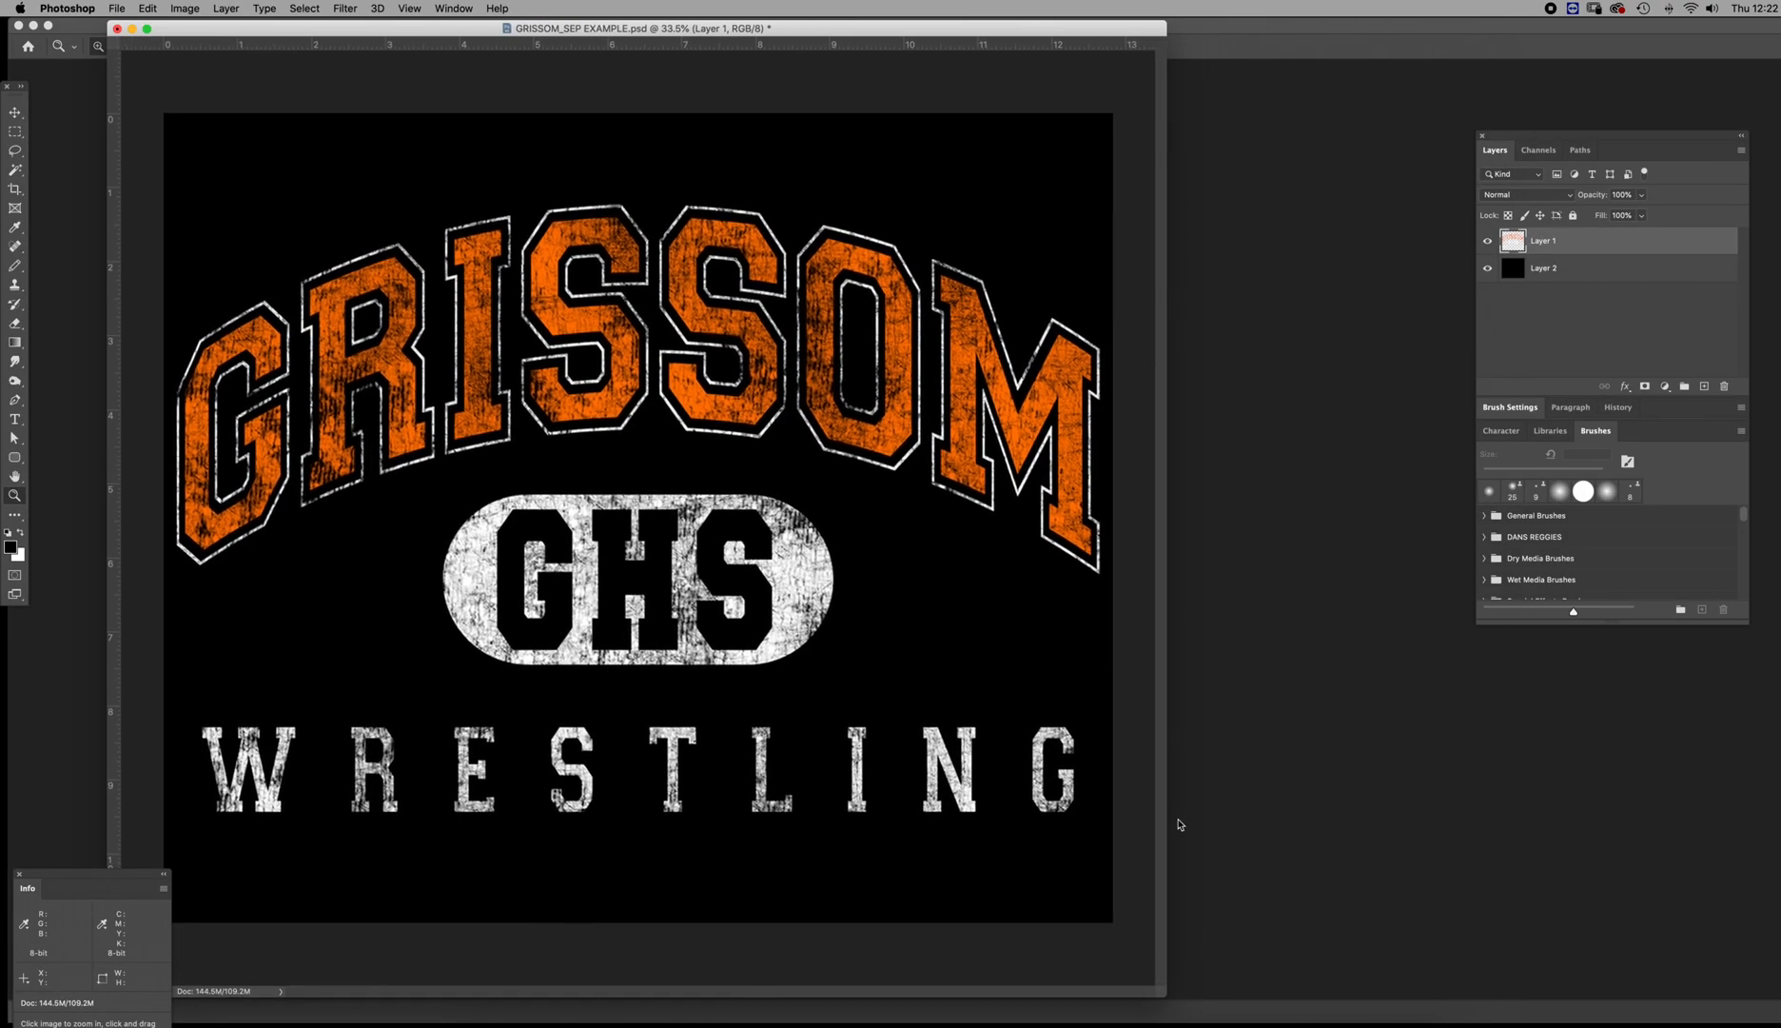
{"action": "left_click_drag", "start_coordinate": [1108, 29], "coordinate": [1328, 35]}
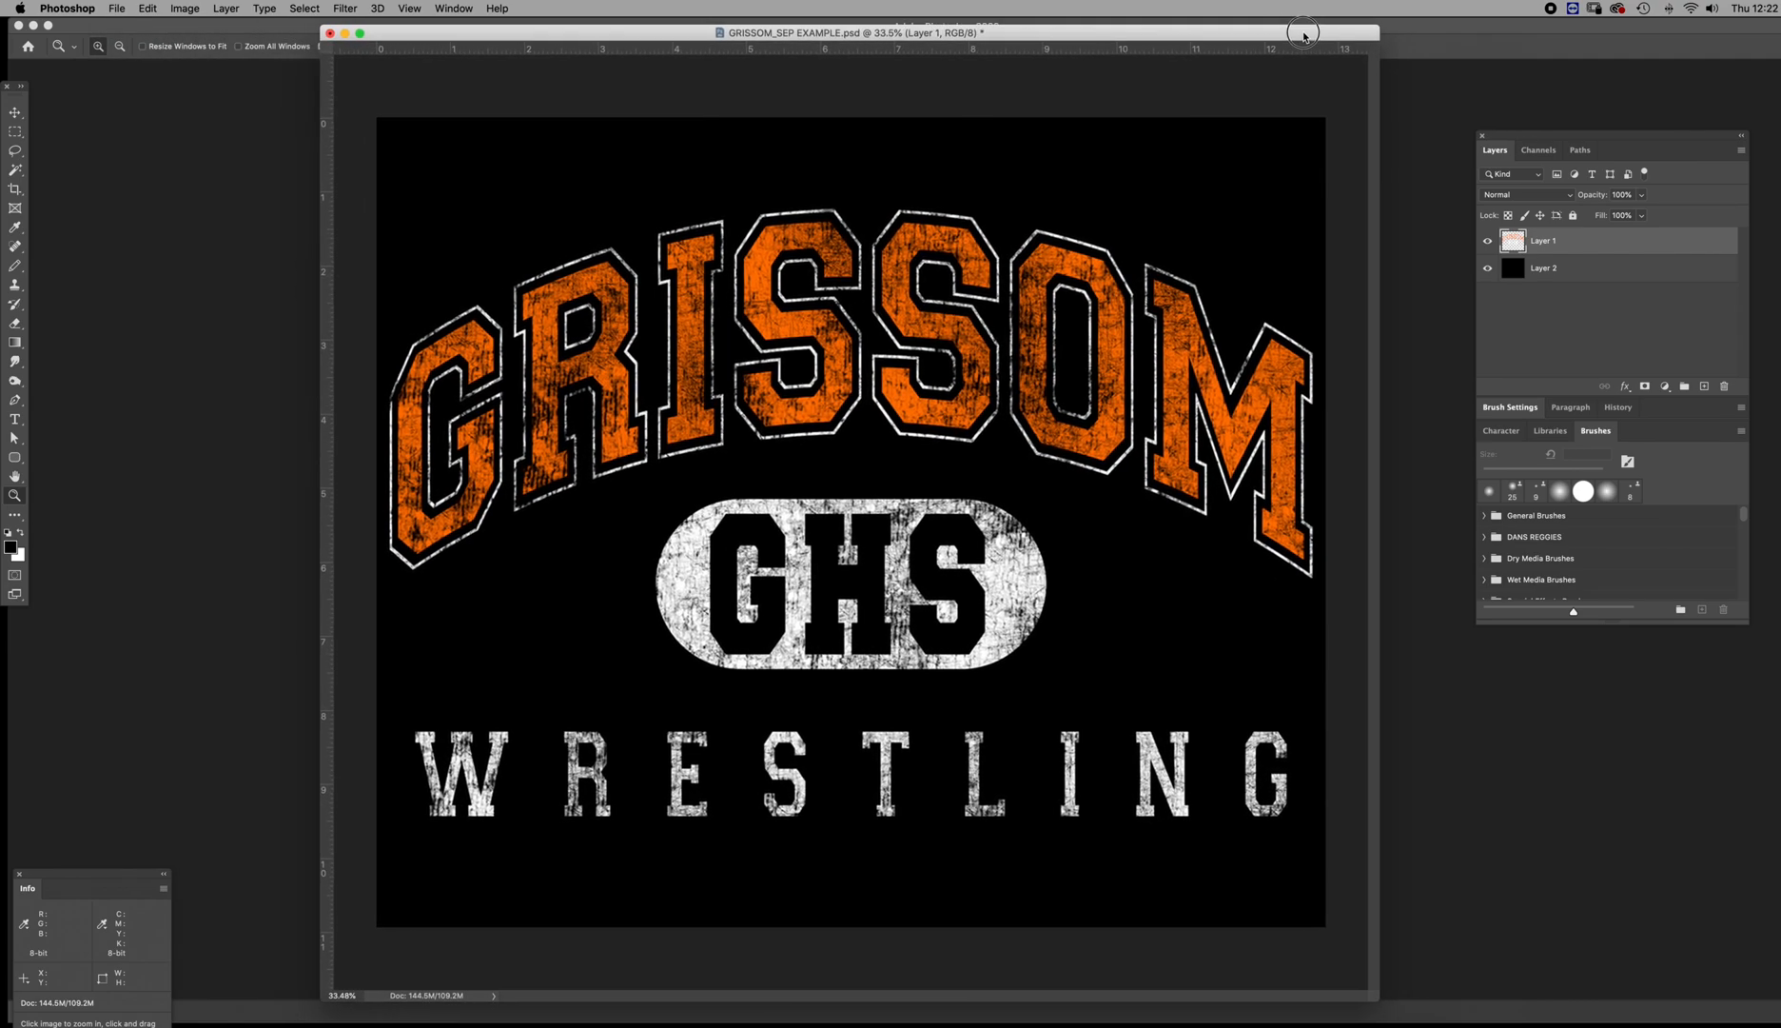
Toggle the visibility of the black background Layer 2 to inspect the artwork on transparency, moving the layers list closer to the artwork
{"action": "left_click", "coordinate": [1491, 272]}
{"action": "left_click", "coordinate": [1488, 269]}
{"action": "mouse_move", "coordinate": [1528, 137]}
{"action": "left_mouse_down"}
{"action": "mouse_move", "coordinate": [1398, 152]}
{"action": "mouse_move", "coordinate": [1399, 188]}
{"action": "left_mouse_up"}
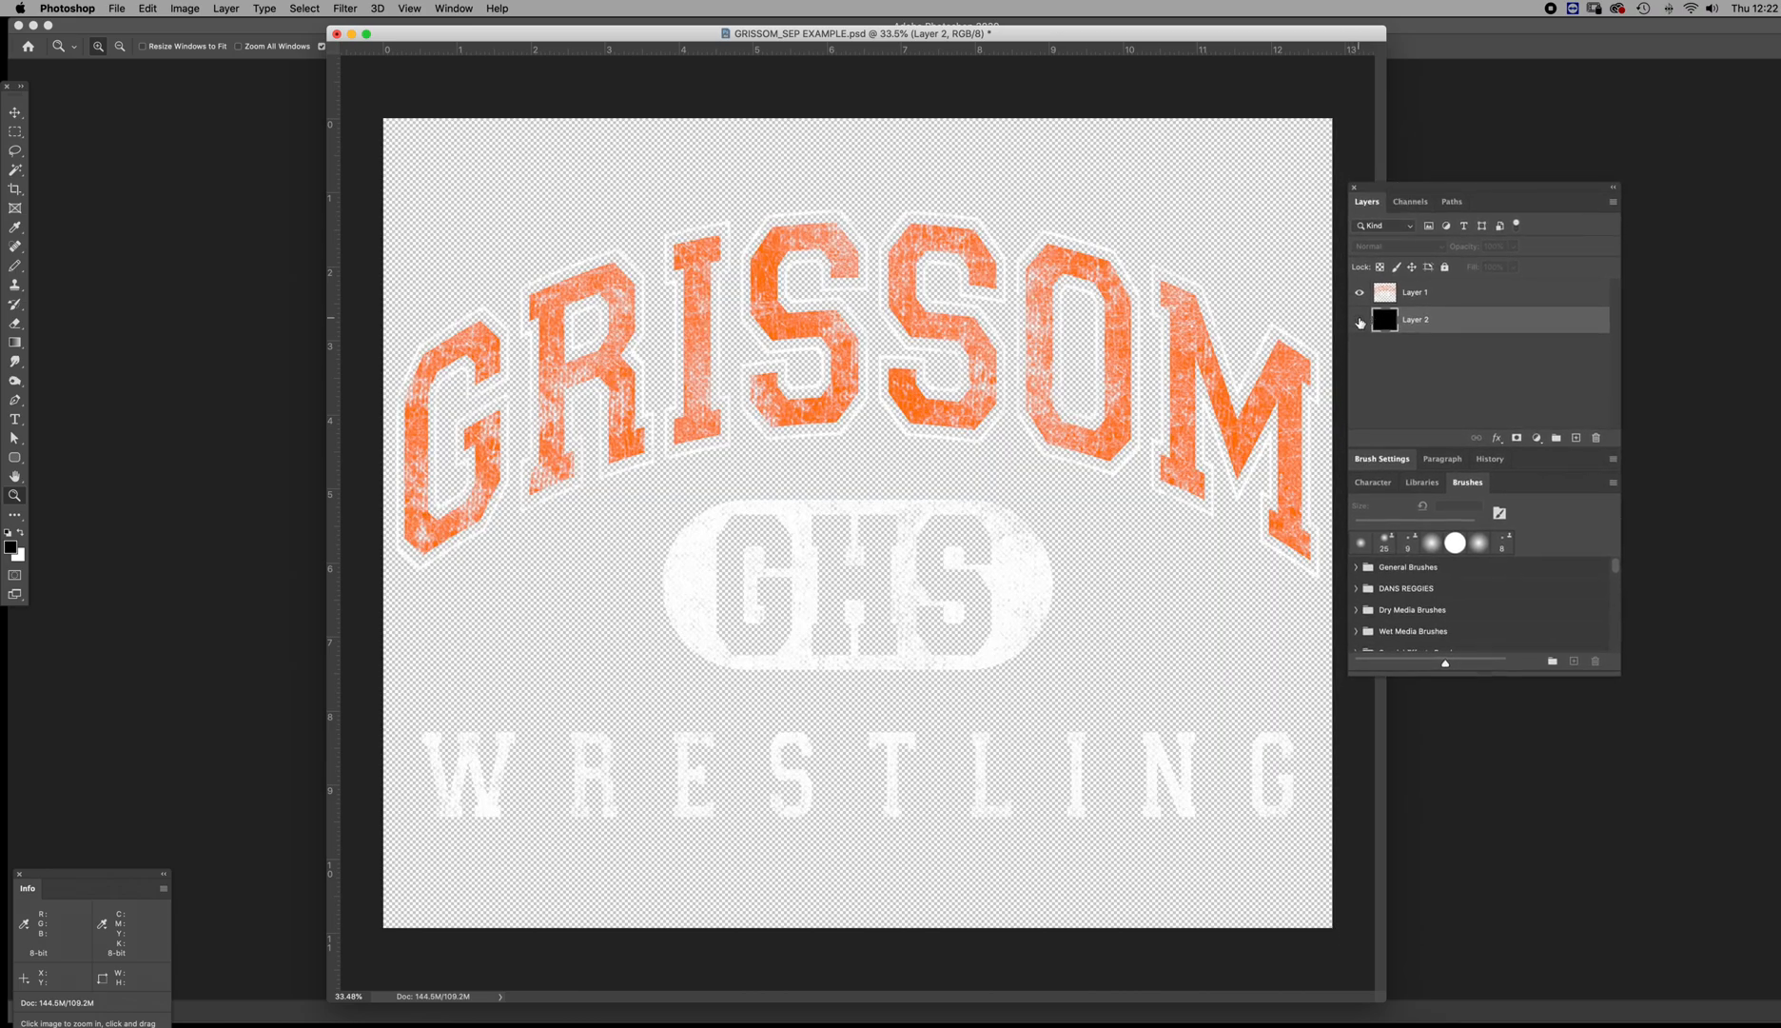
{"action": "left_click", "coordinate": [1360, 321]}
{"action": "left_click", "coordinate": [1360, 321]}
{"action": "left_click", "coordinate": [1360, 320]}
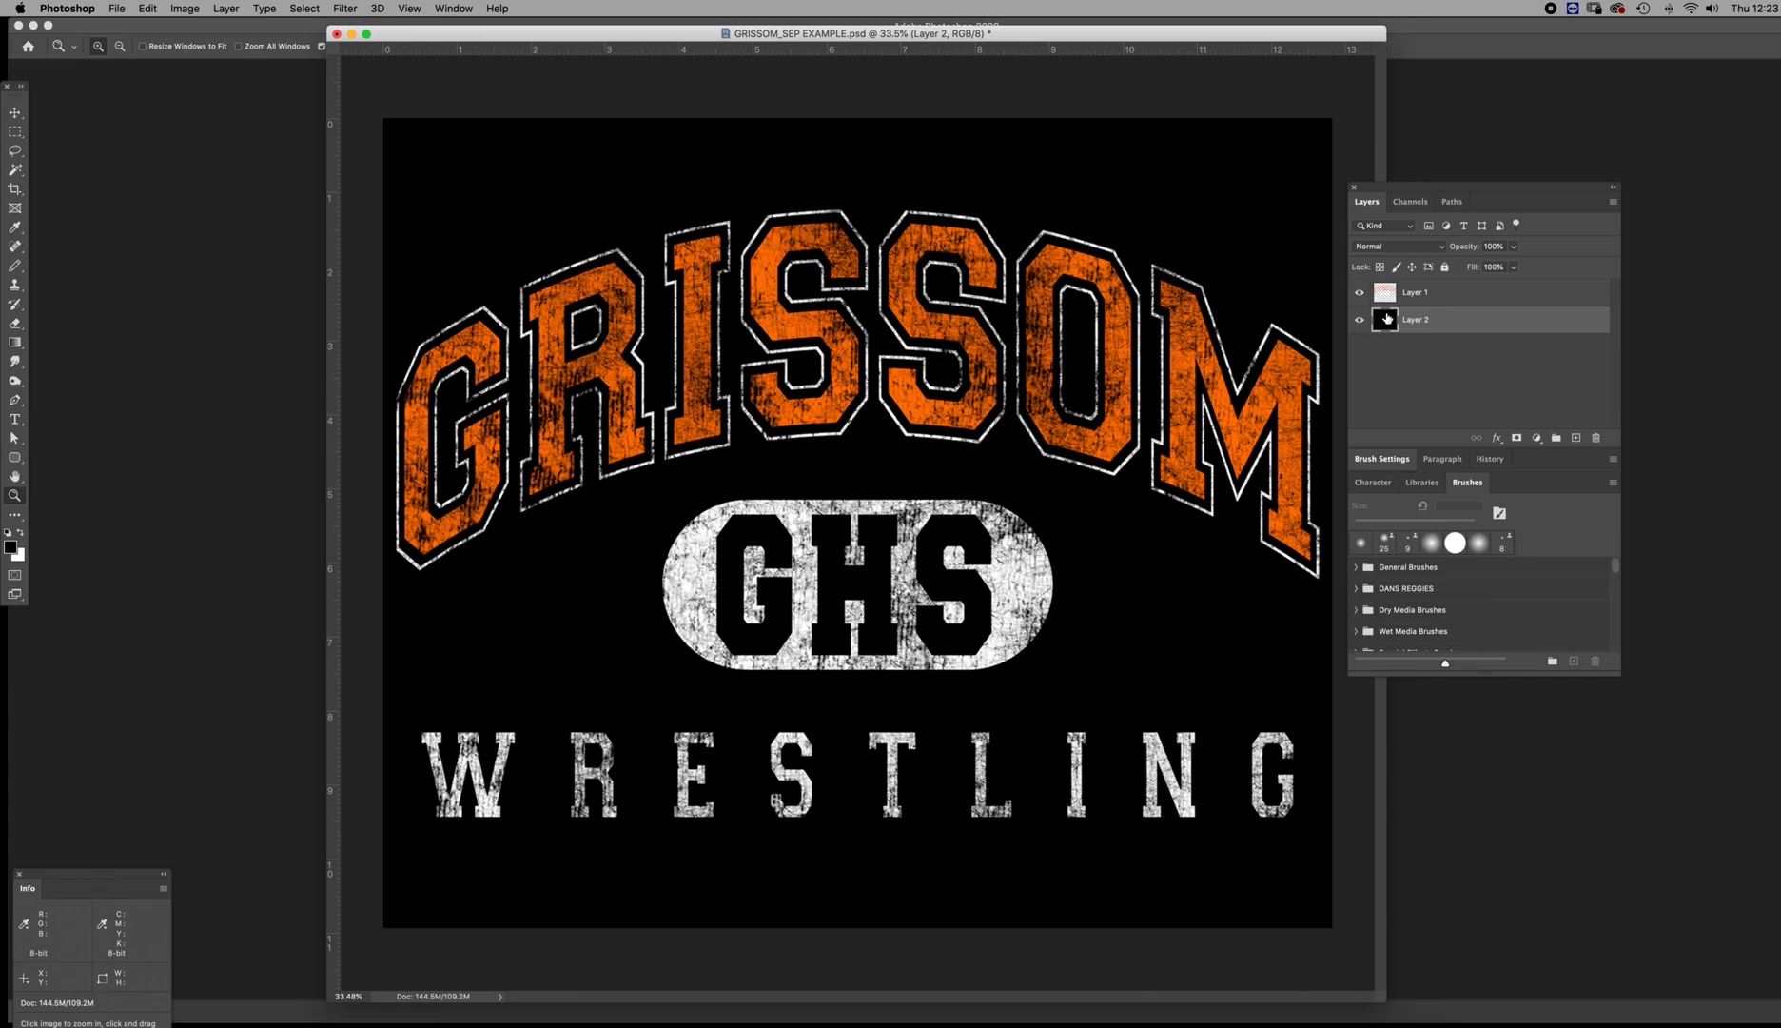
Select Layer 1 and toggle its visibility off and on to check what artwork it holds
{"action": "left_click", "coordinate": [1381, 298]}
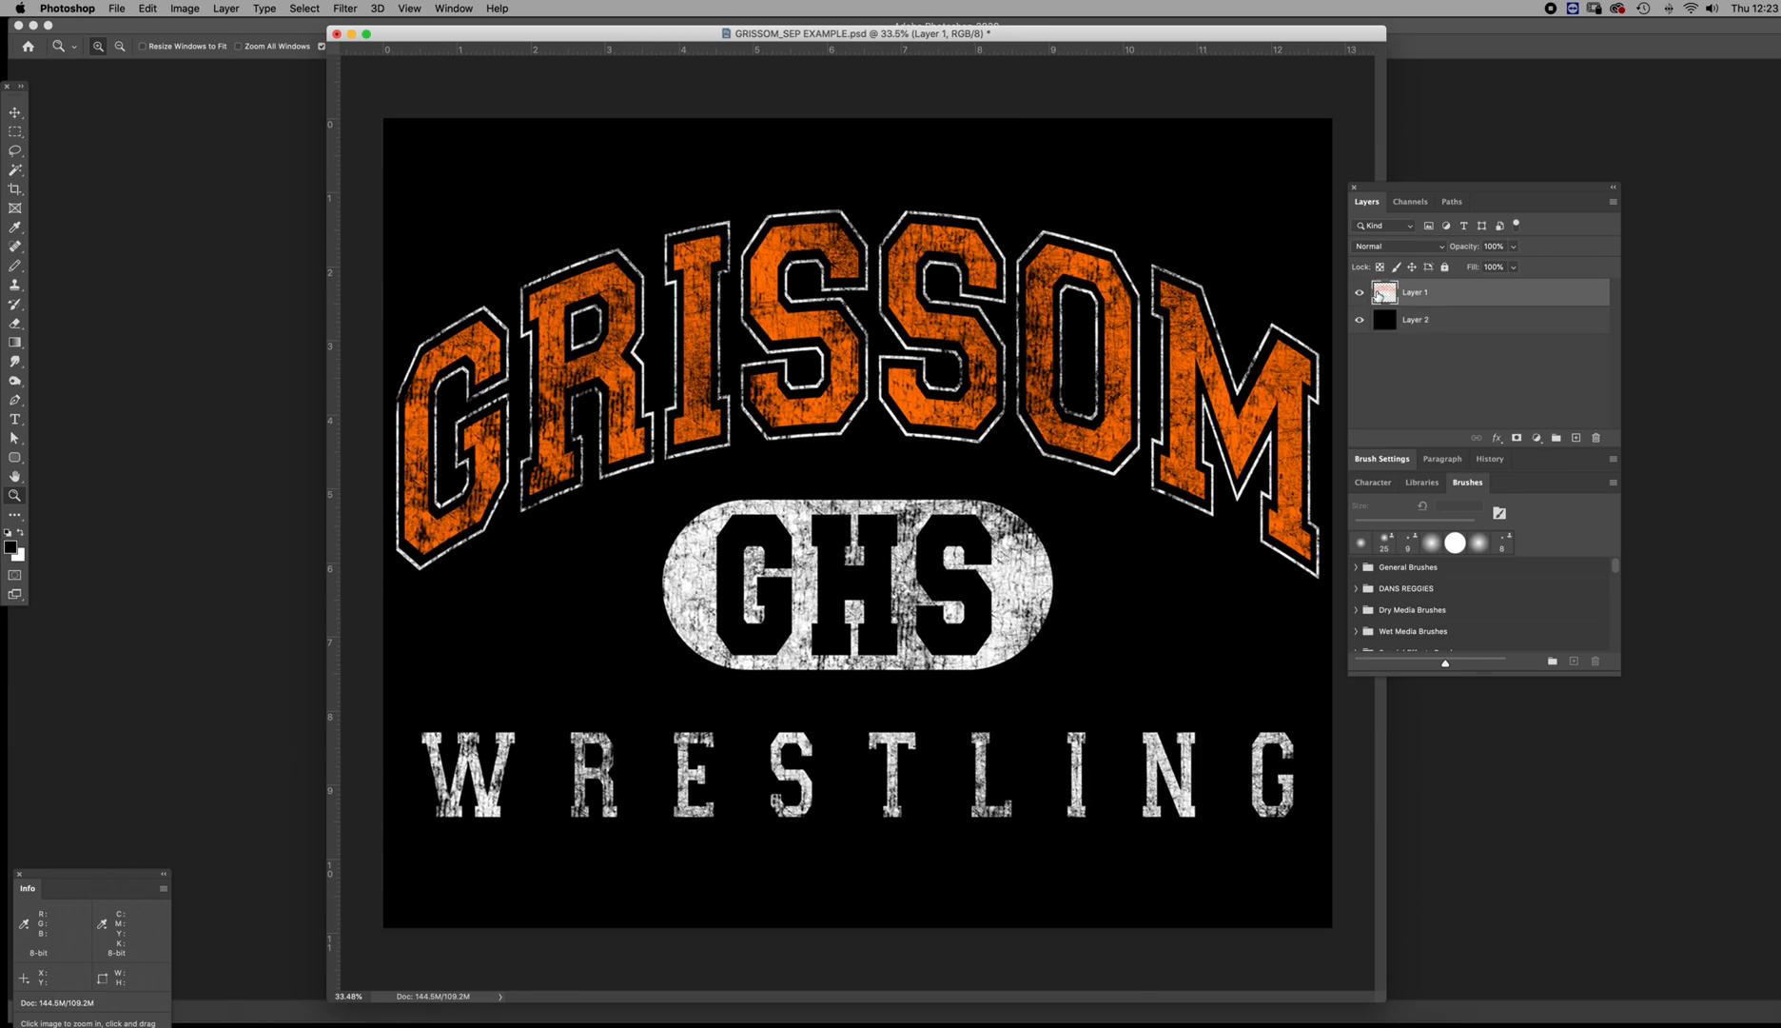
{"action": "left_click", "coordinate": [1360, 293]}
{"action": "left_click", "coordinate": [1360, 293]}
Check the document's dimensions and resolution in the Image Size dialog without changing them
{"action": "left_click", "coordinate": [185, 8]}
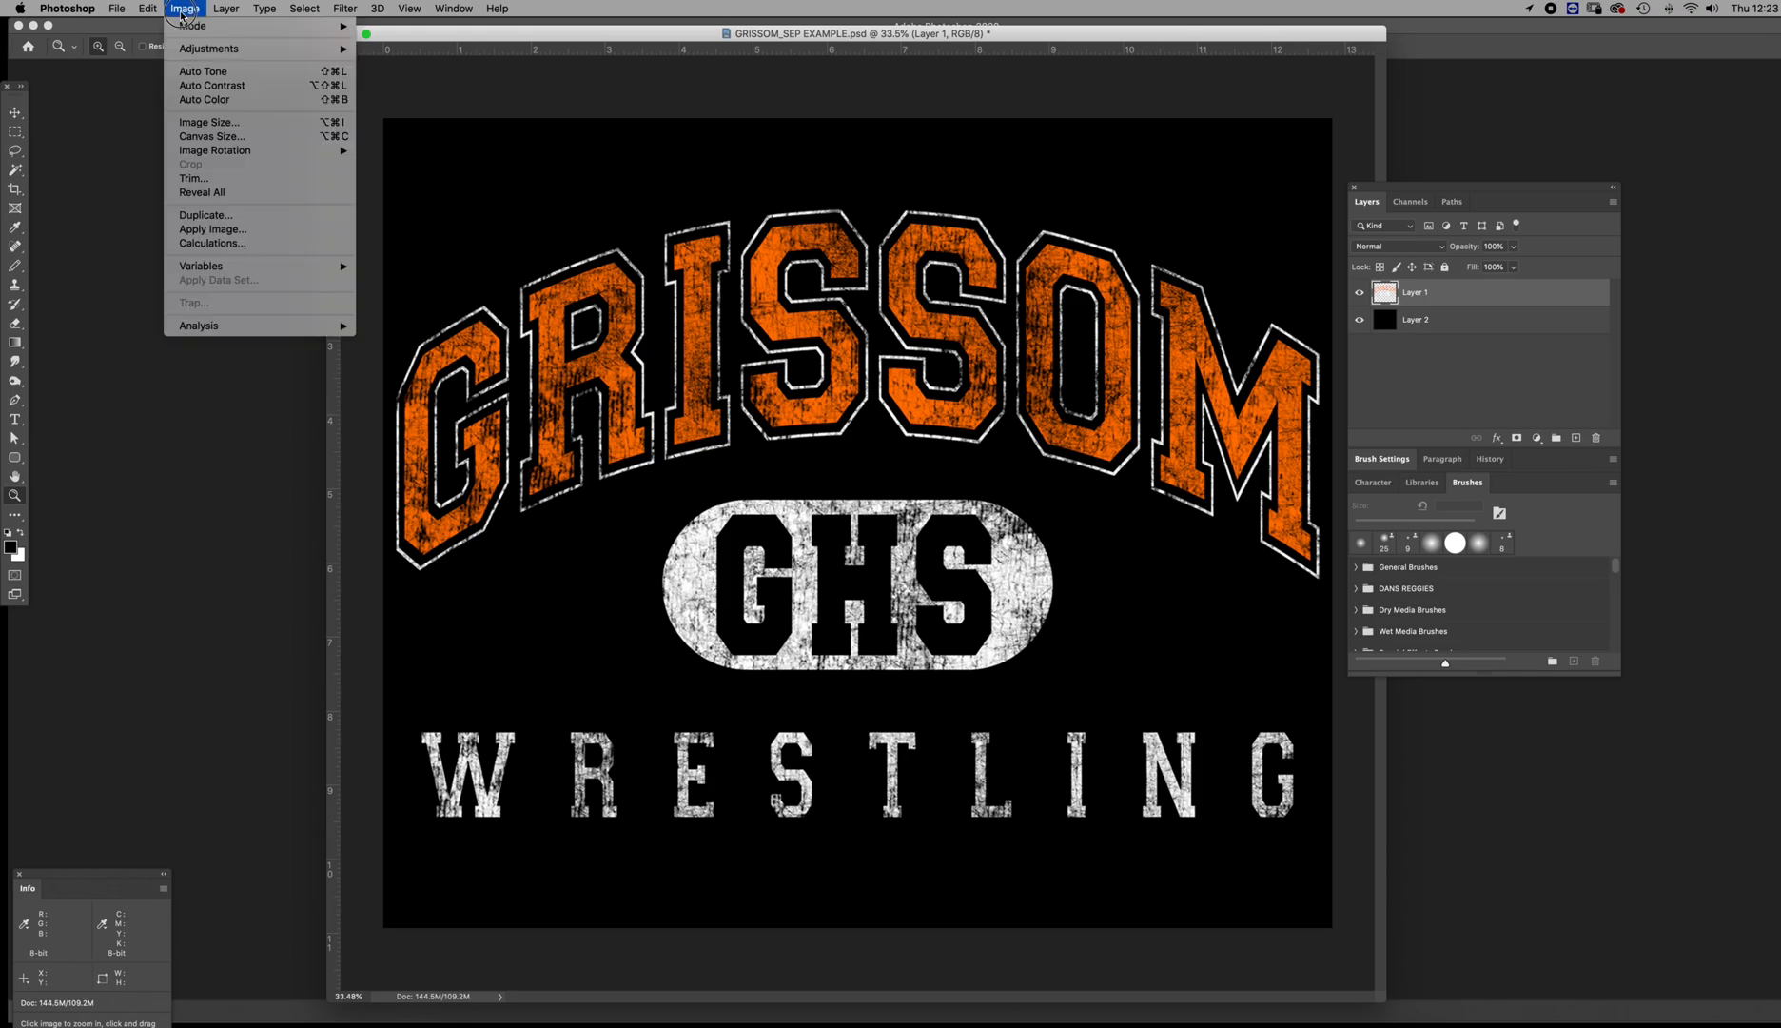
{"action": "left_click", "coordinate": [209, 122]}
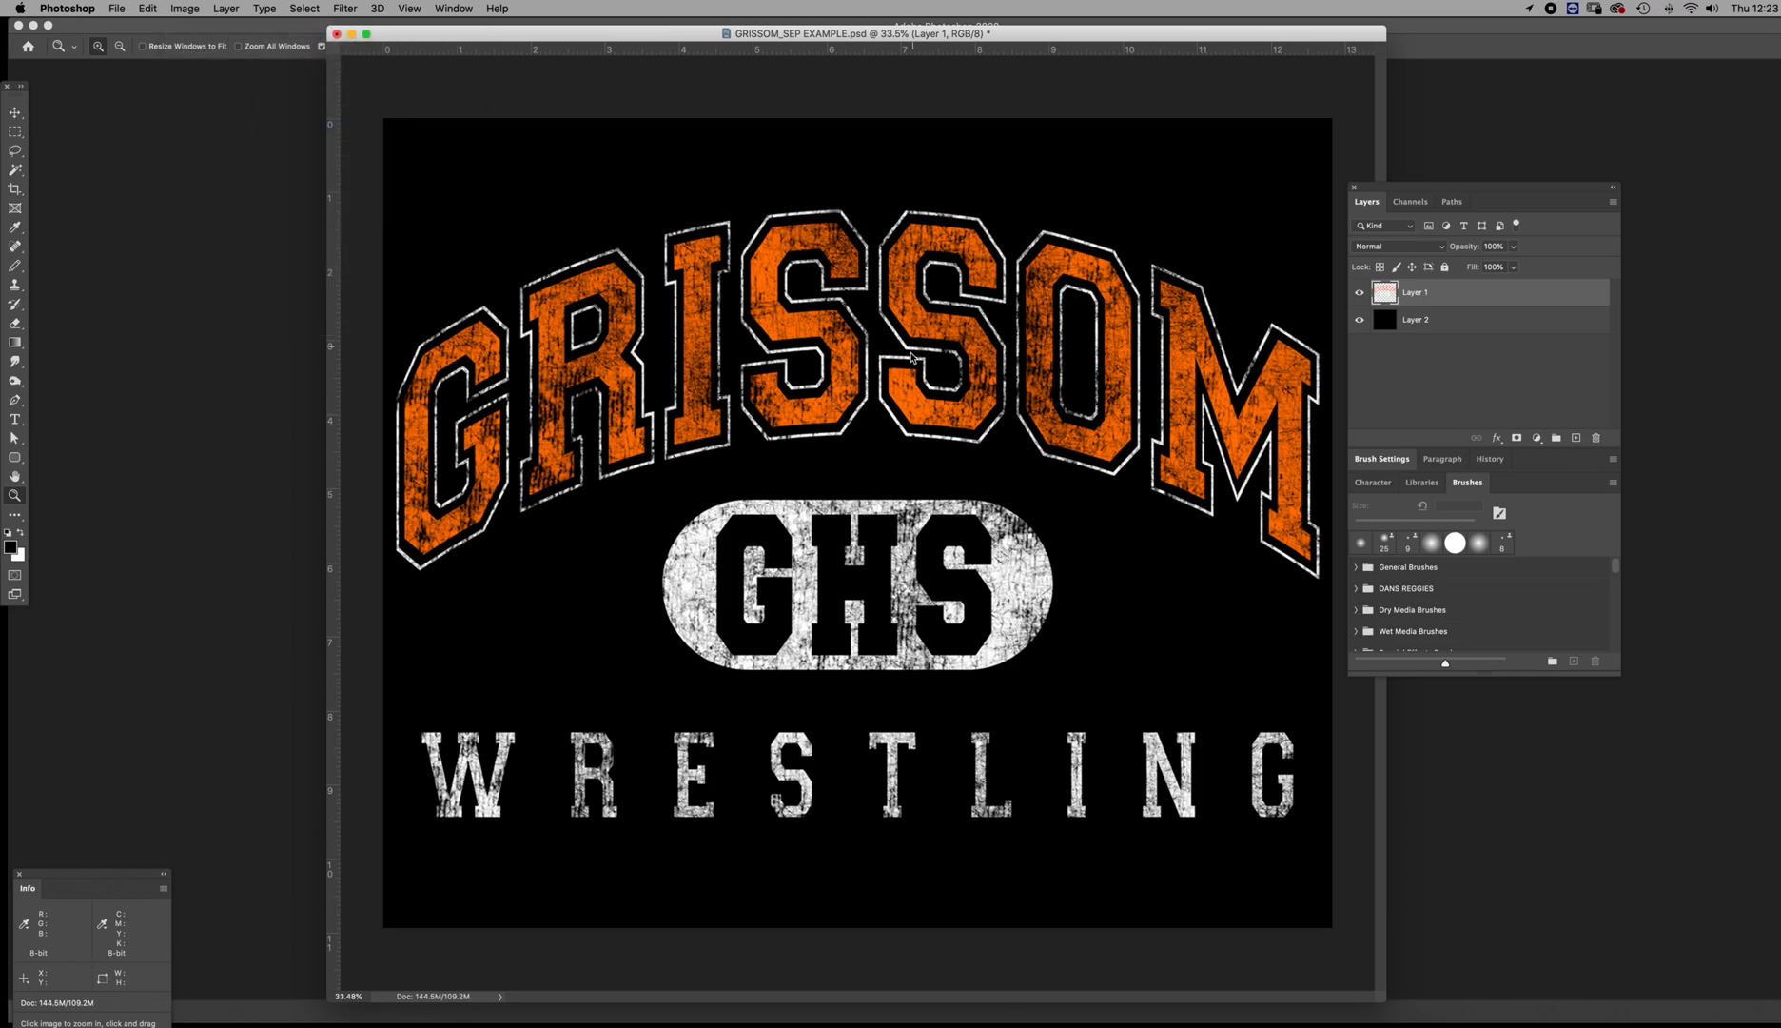
{"action": "double_click", "coordinate": [1149, 566]}
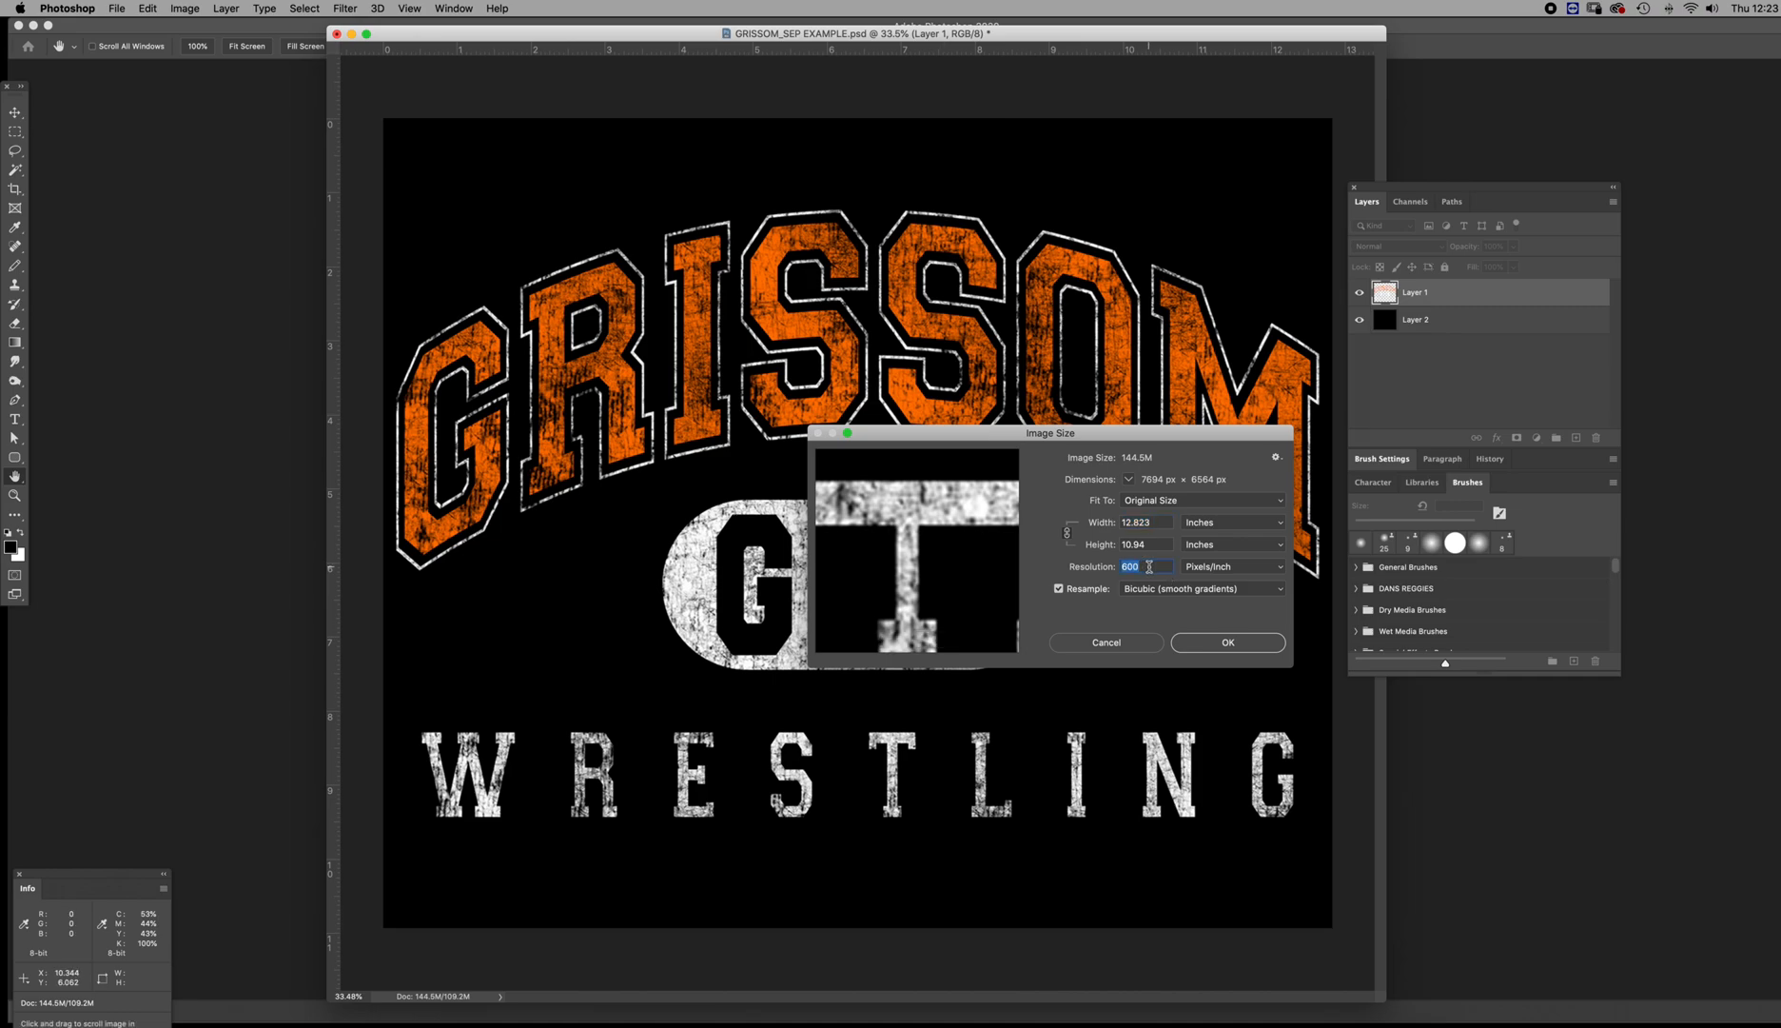
{"action": "left_click", "coordinate": [1153, 566]}
{"action": "left_click", "coordinate": [1185, 643]}
{"action": "key", "text": "z"}
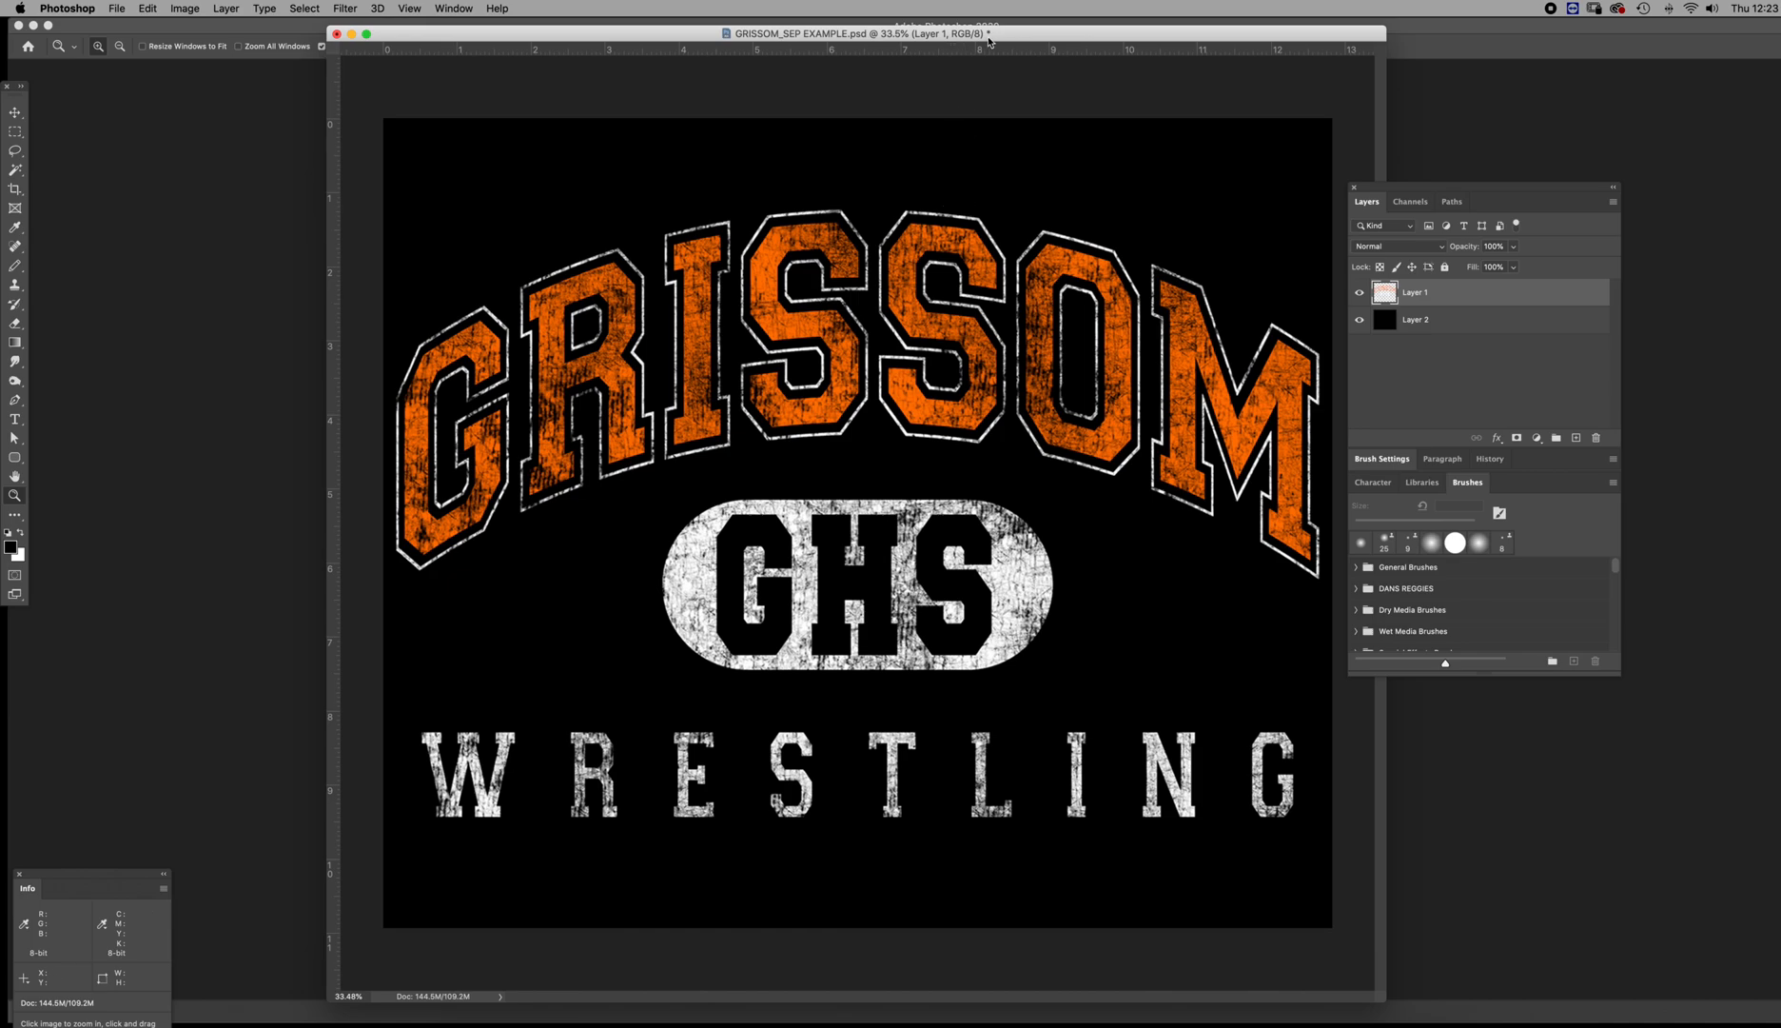
Rearrange the document window beside the layers list, show the channels, and lengthen the list to fit every channel
{"action": "left_click_drag", "start_coordinate": [991, 35], "coordinate": [959, 40]}
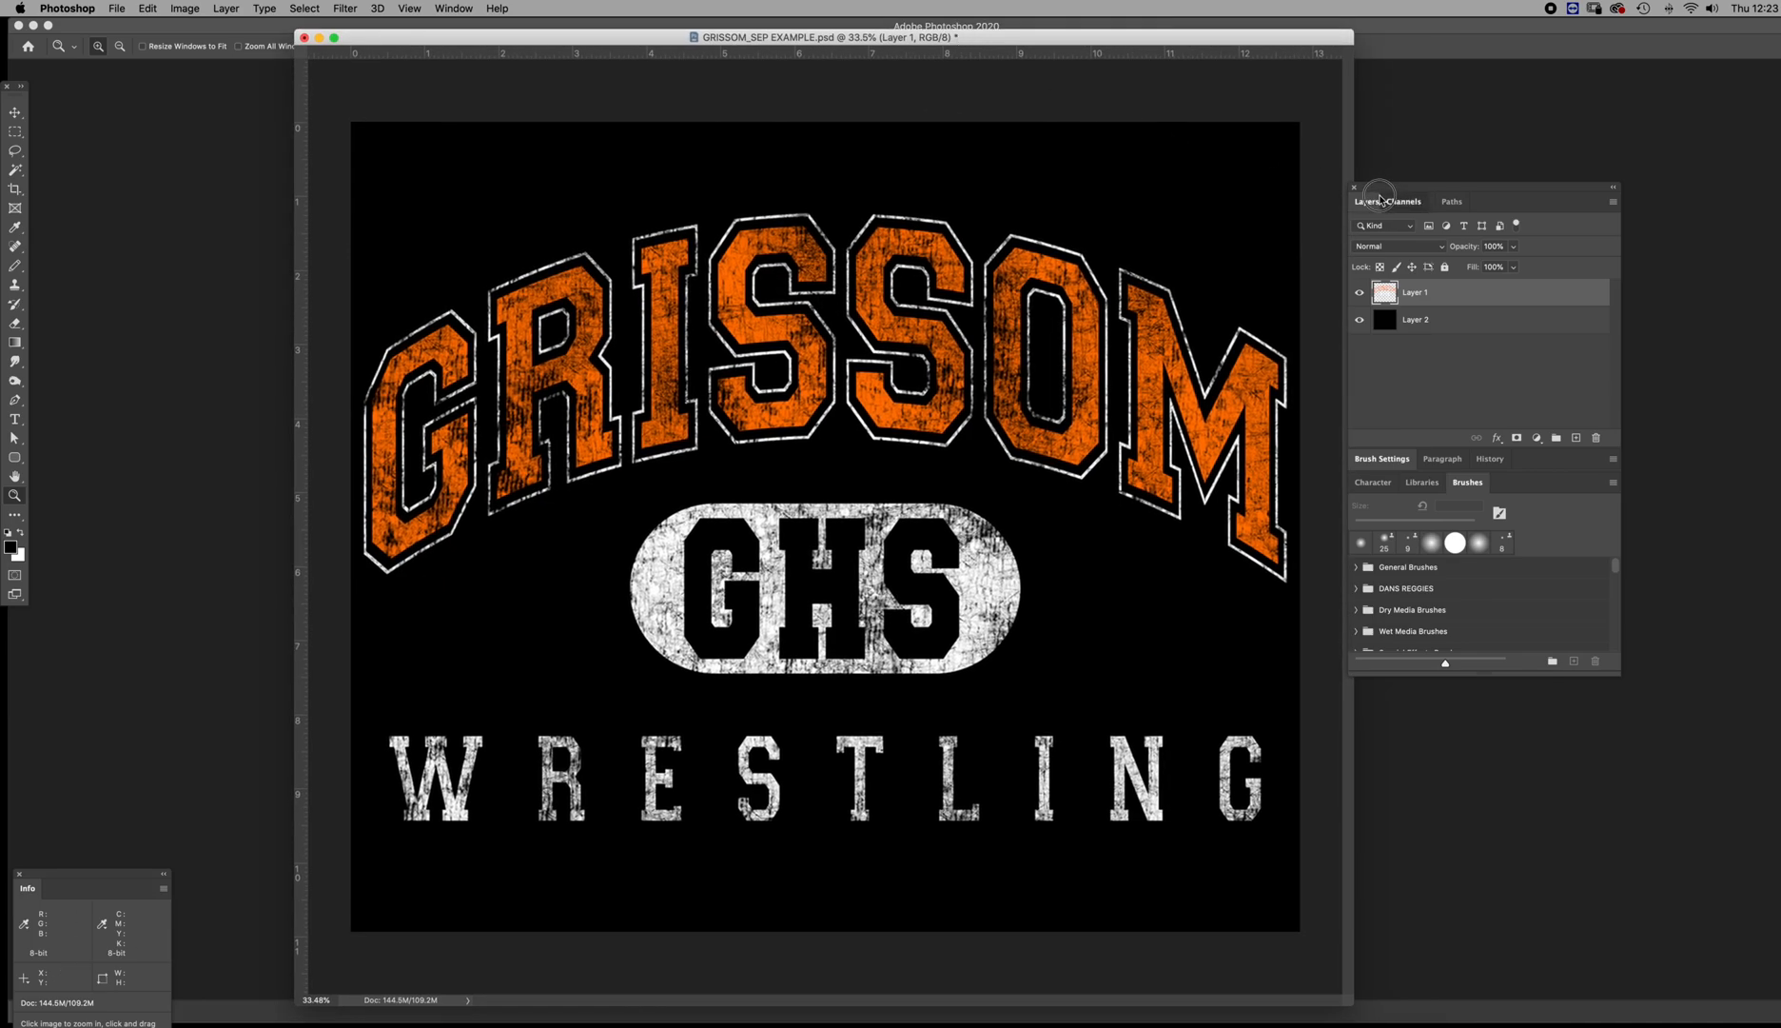
{"action": "left_click_drag", "start_coordinate": [1385, 191], "coordinate": [1356, 209]}
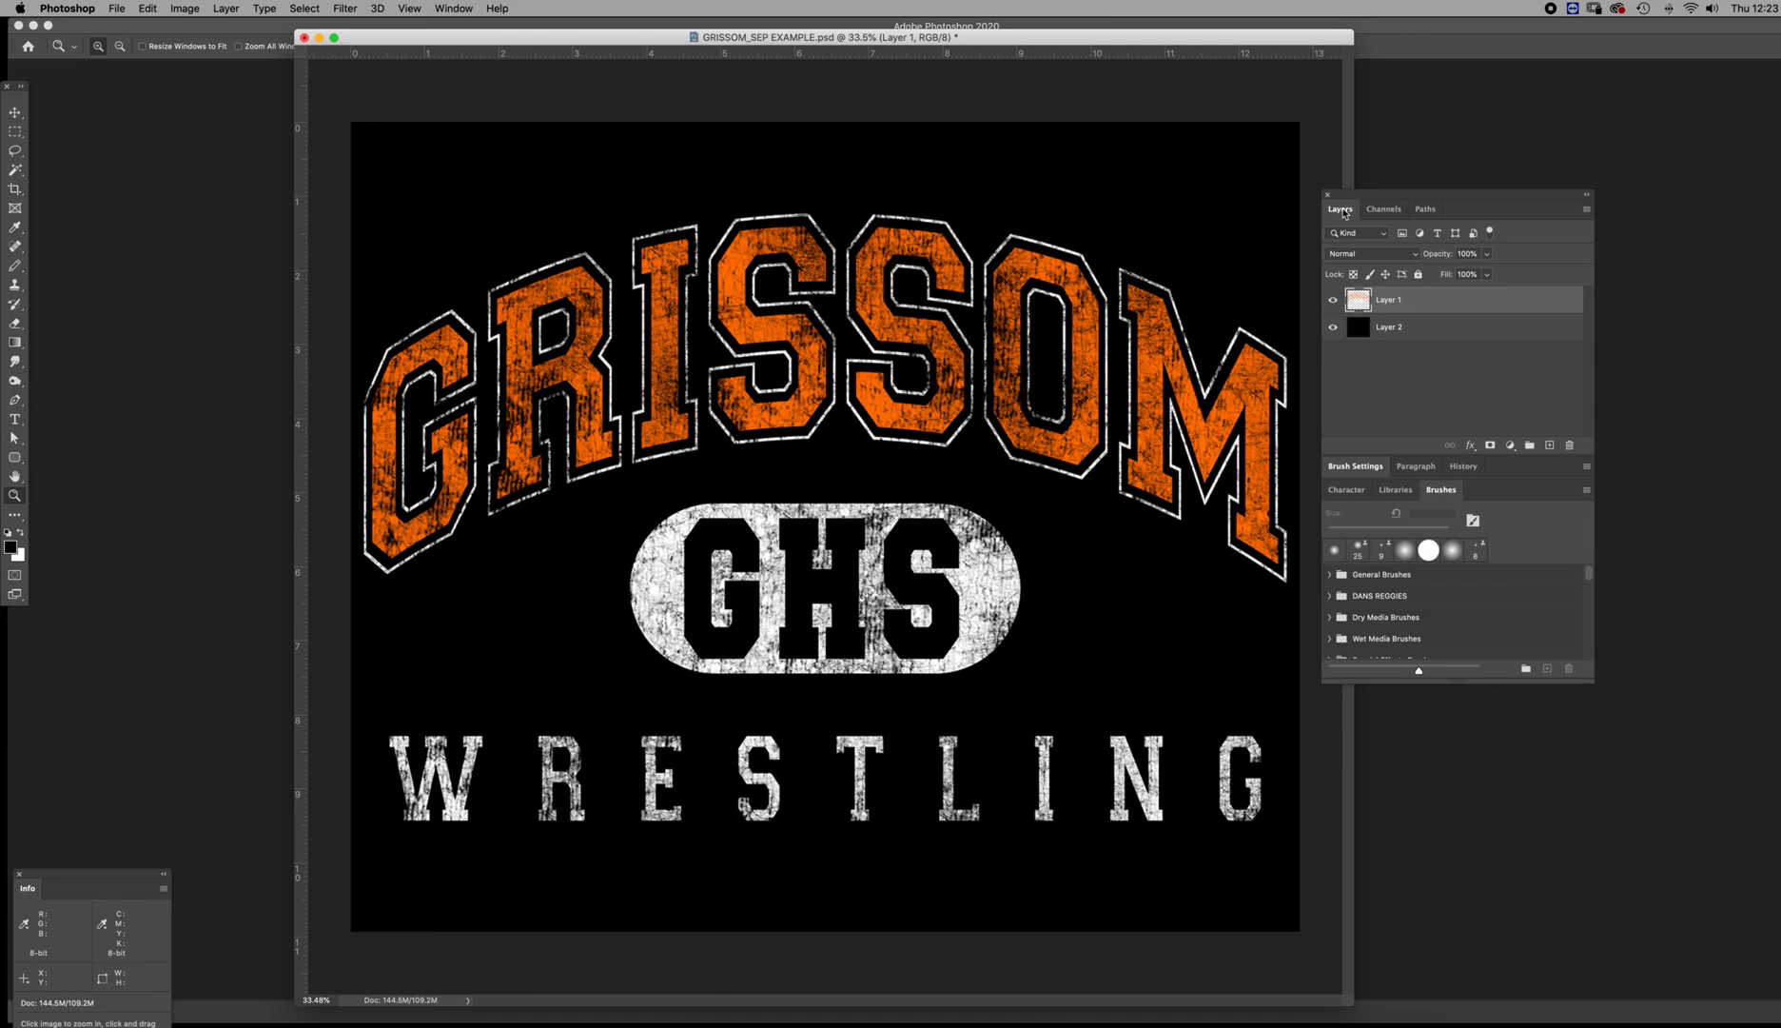
{"action": "left_click", "coordinate": [1385, 209]}
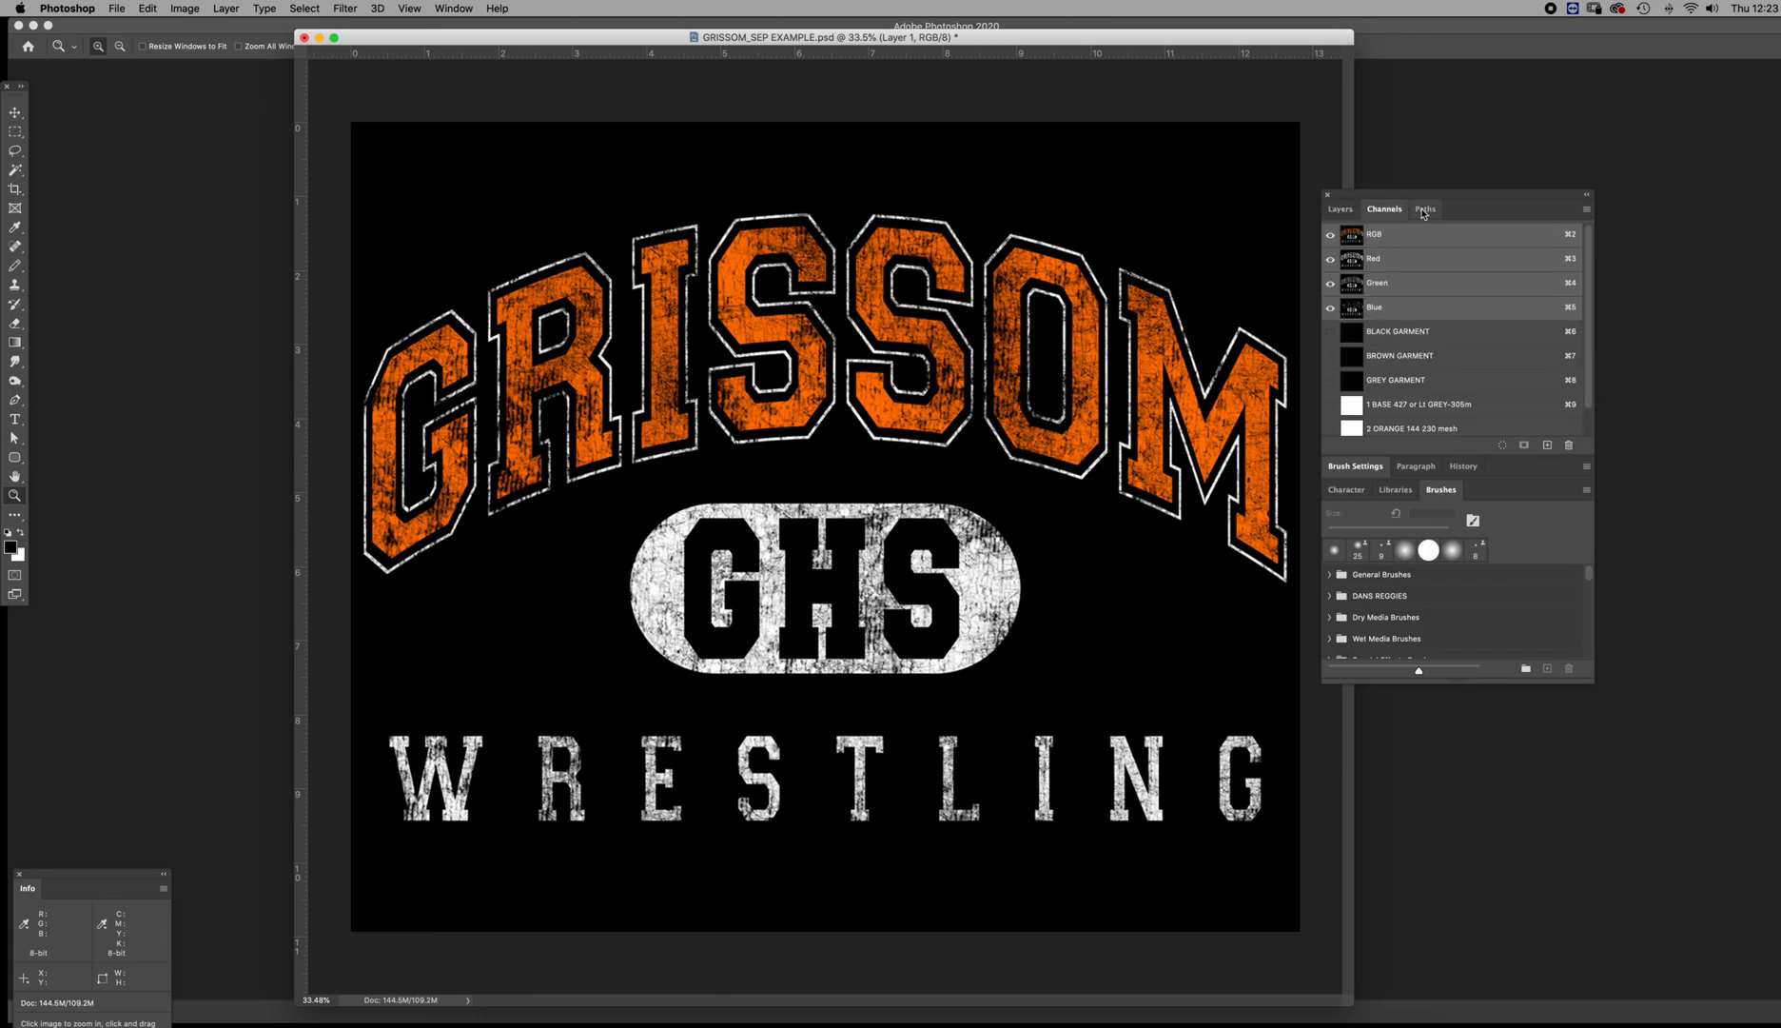
{"action": "left_click", "coordinate": [1424, 211]}
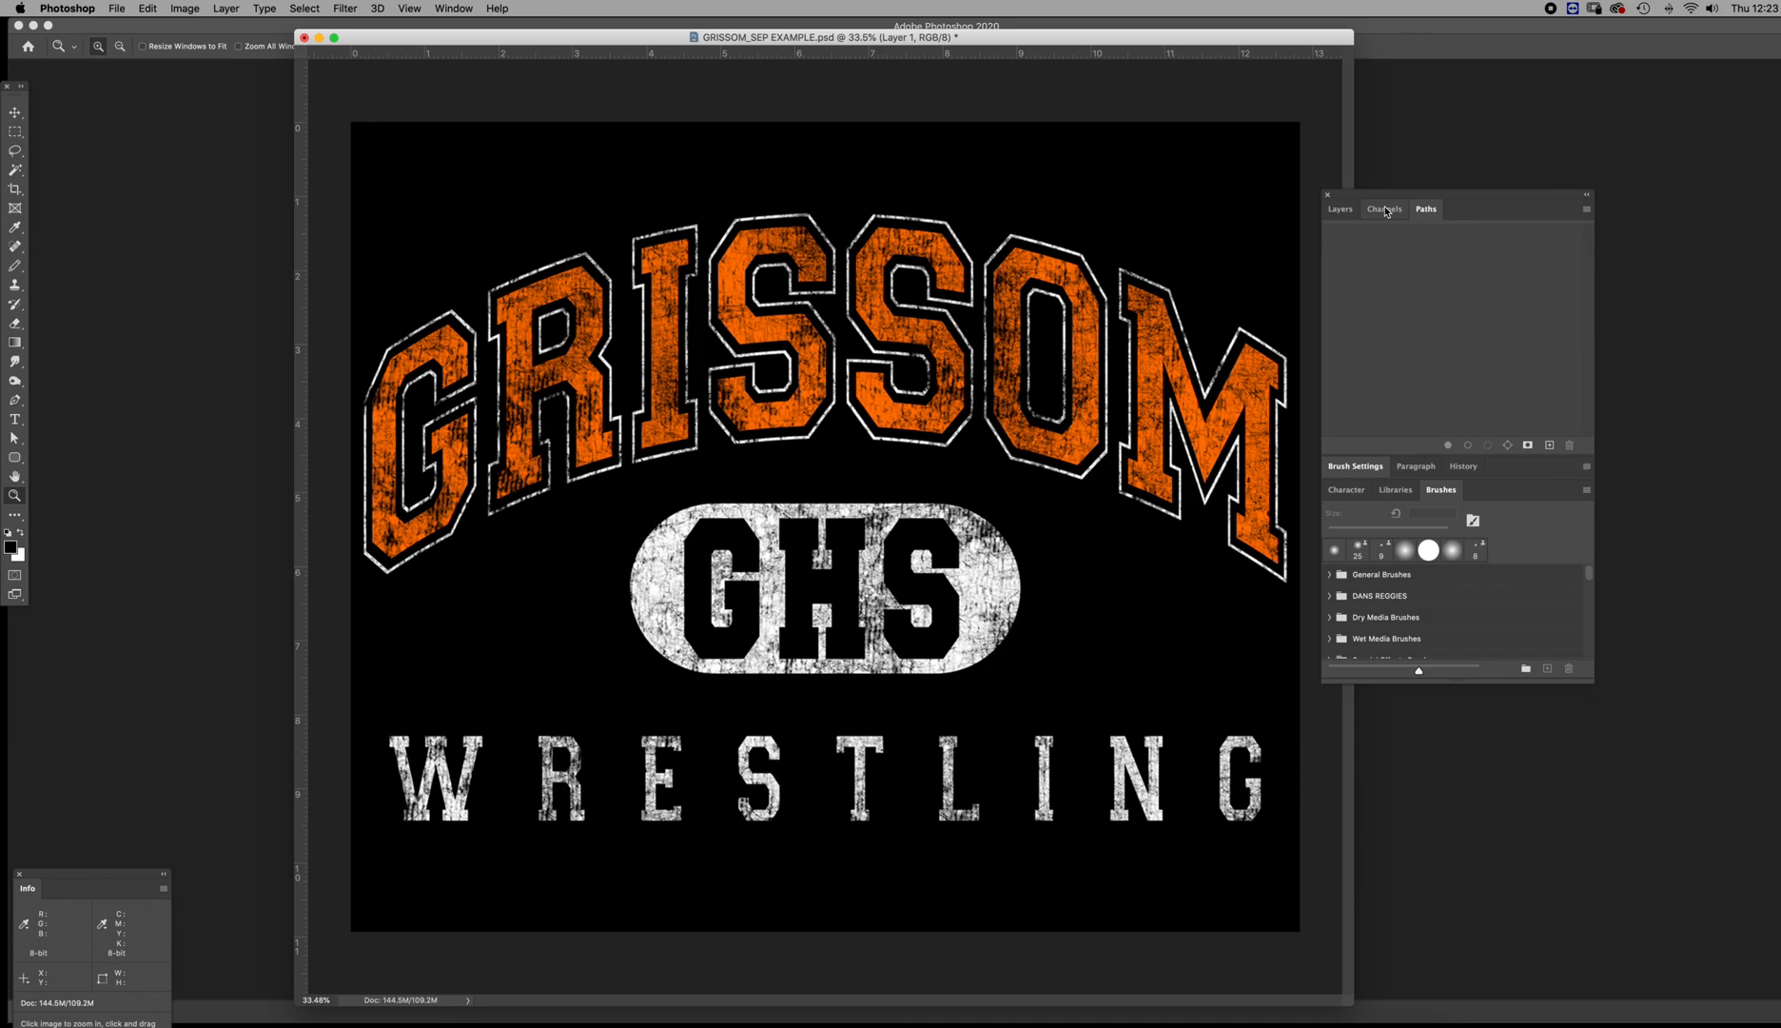
{"action": "left_click", "coordinate": [1385, 210]}
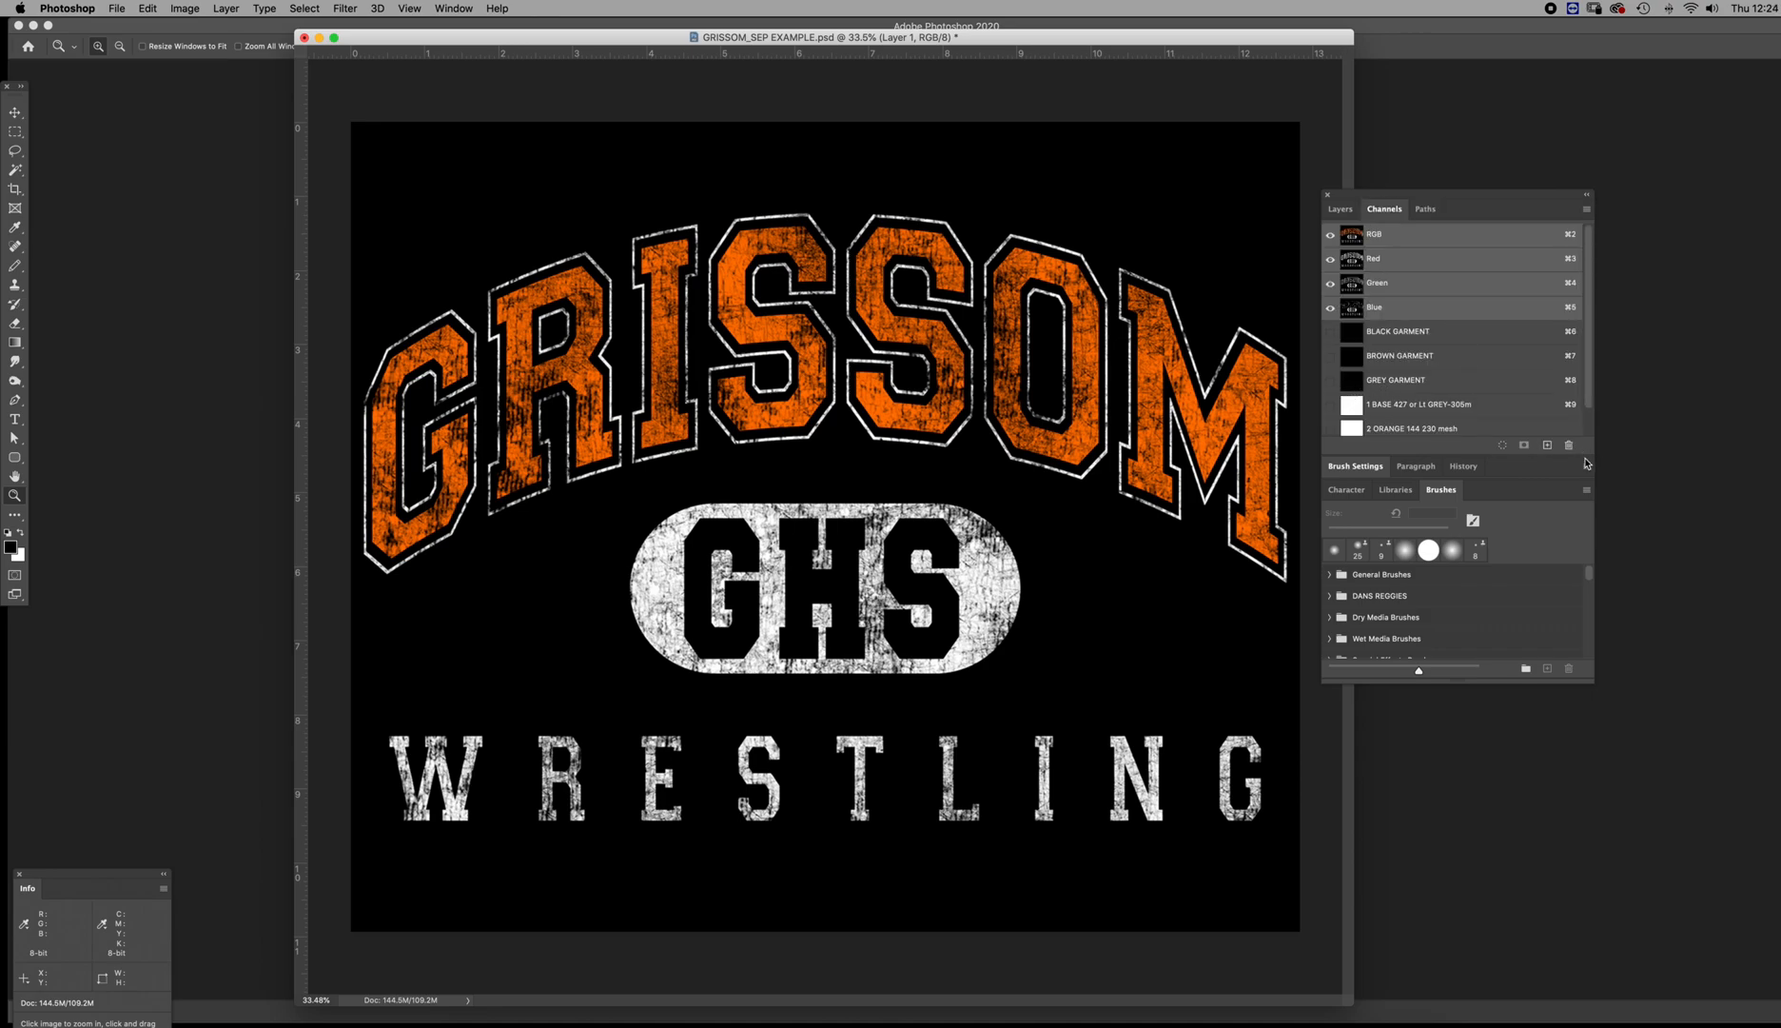
{"action": "left_click_drag", "start_coordinate": [1587, 455], "coordinate": [1587, 743]}
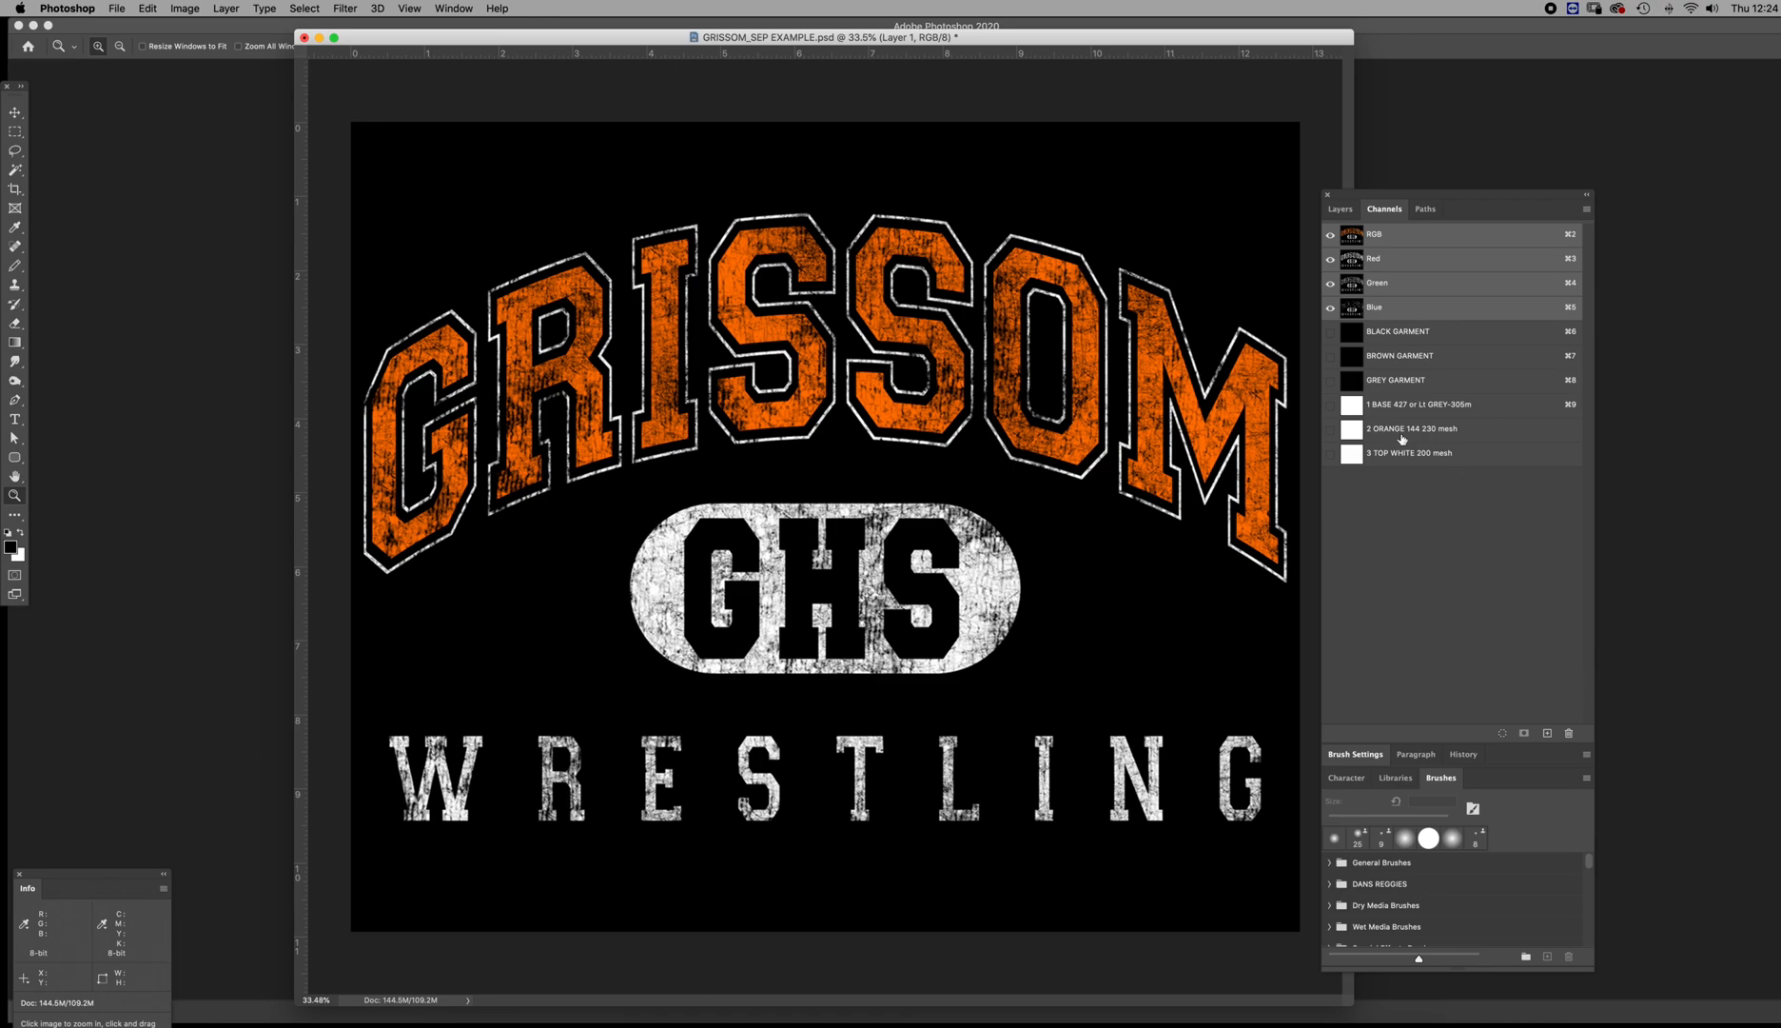
View the base, top white and orange separation channels one at a time and return to the RGB composite
{"action": "left_click", "coordinate": [1345, 409]}
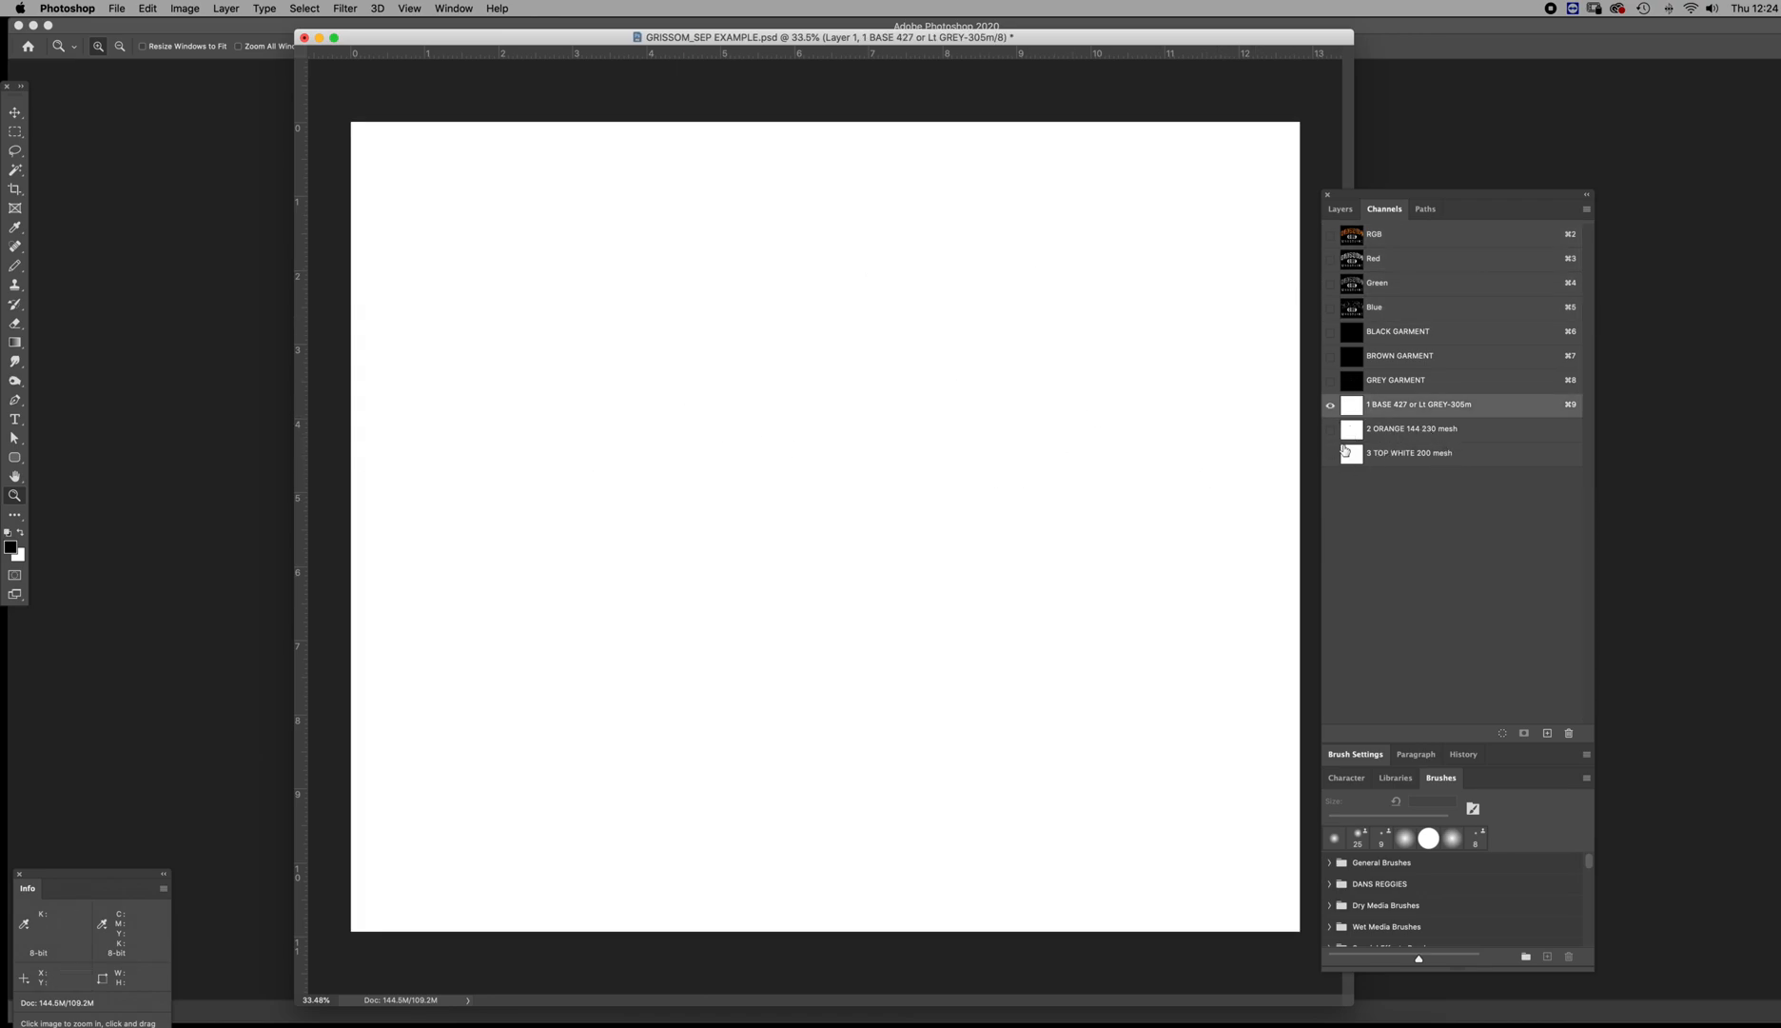
{"action": "left_click", "coordinate": [1358, 454]}
{"action": "left_click", "coordinate": [1359, 429]}
{"action": "left_click", "coordinate": [1358, 415]}
{"action": "left_click", "coordinate": [1357, 234]}
Load Layer 1's artwork as a selection and create a new alpha channel from it
{"action": "left_click", "coordinate": [1340, 208]}
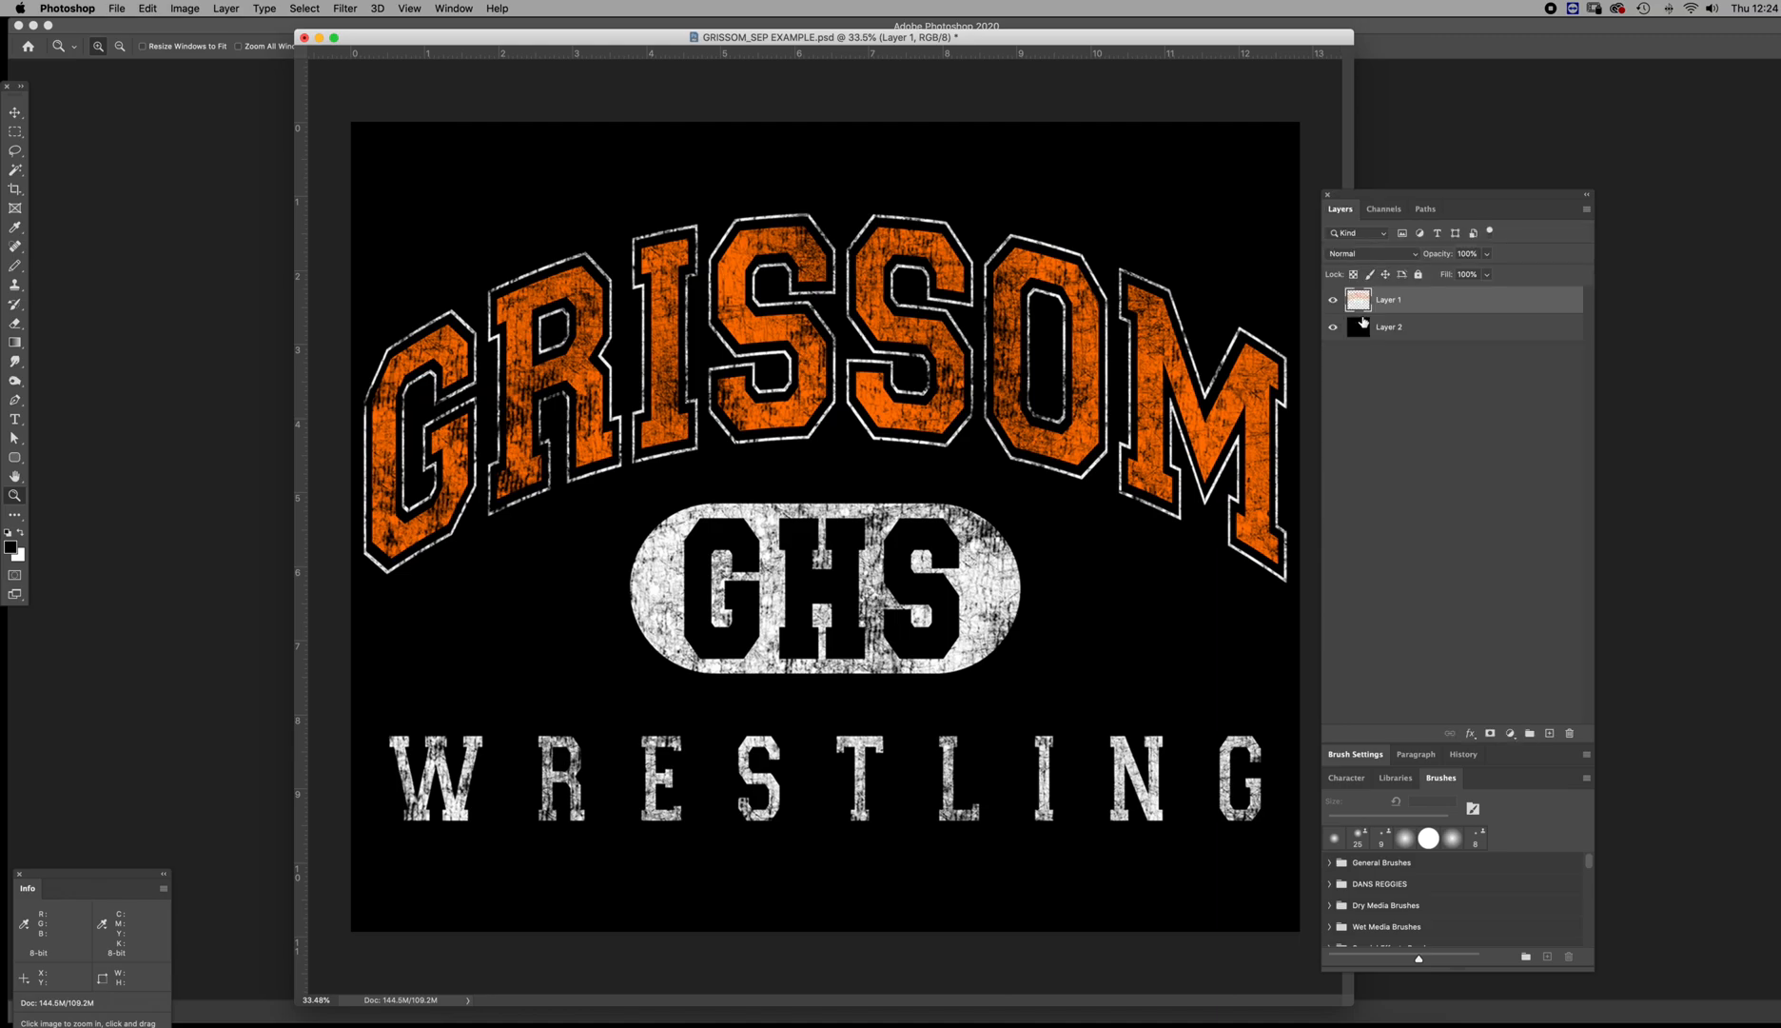
{"action": "left_click", "coordinate": [1358, 300], "text": "super"}
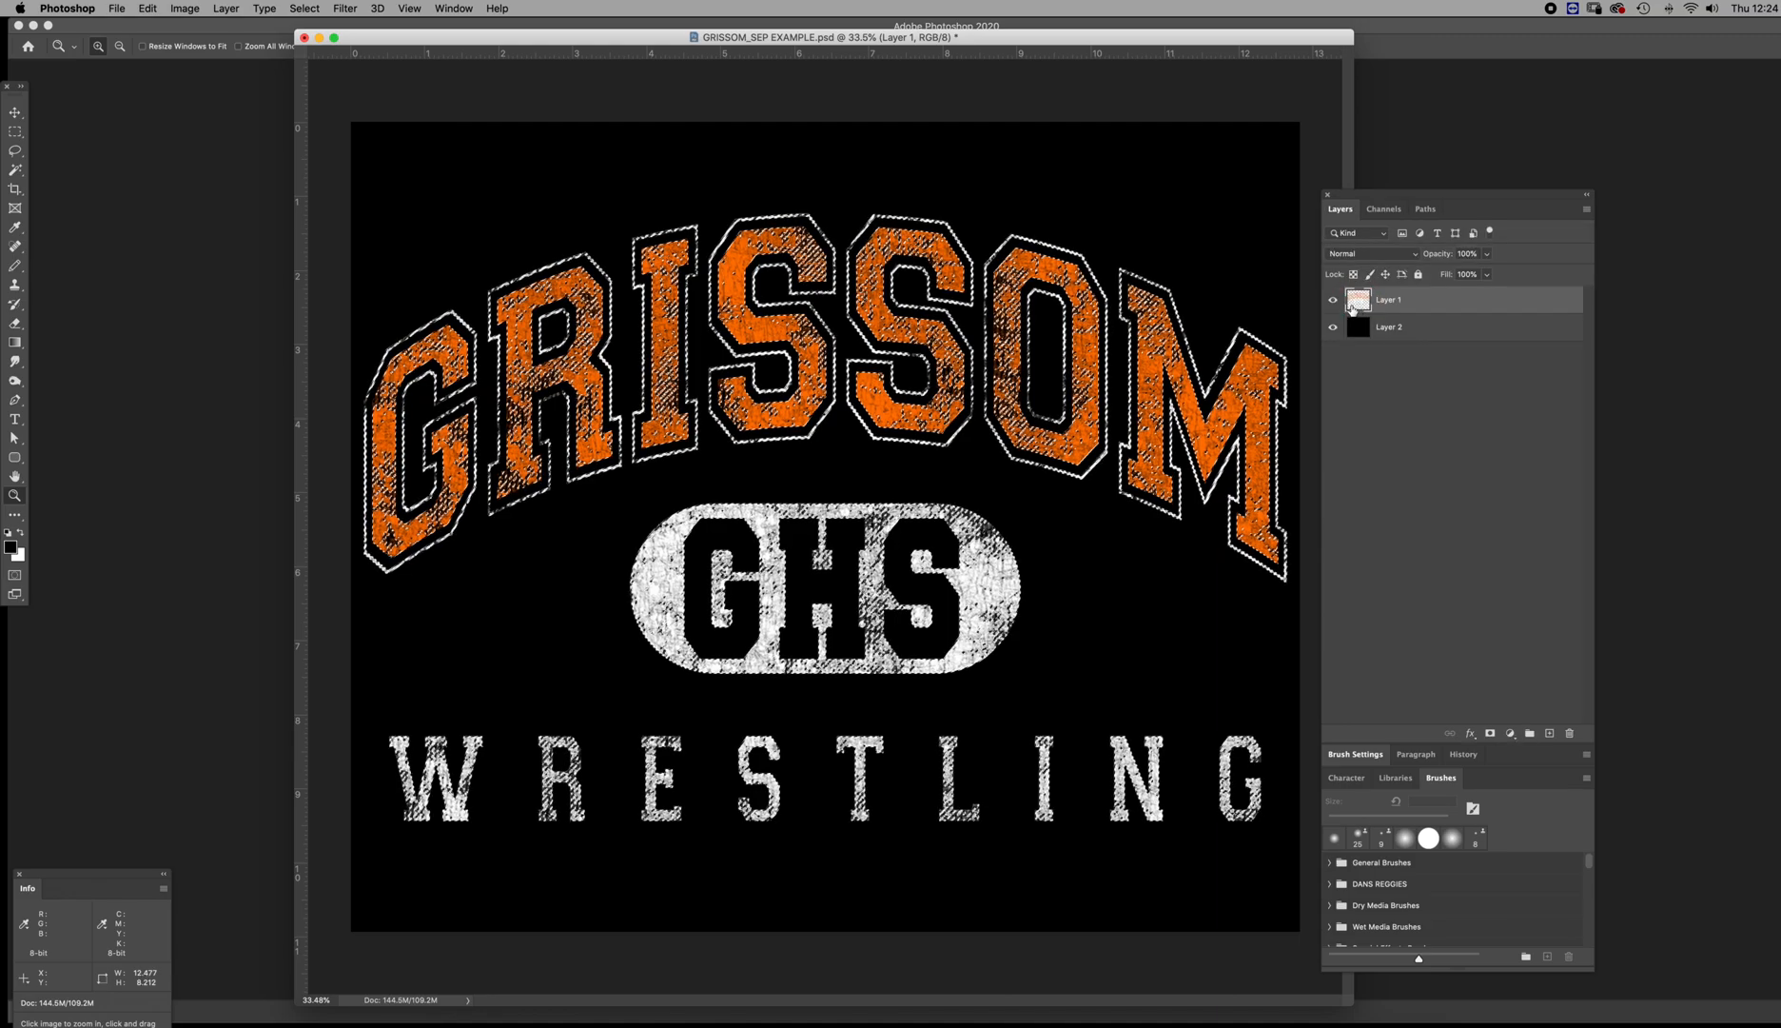
{"action": "left_click", "coordinate": [1383, 209]}
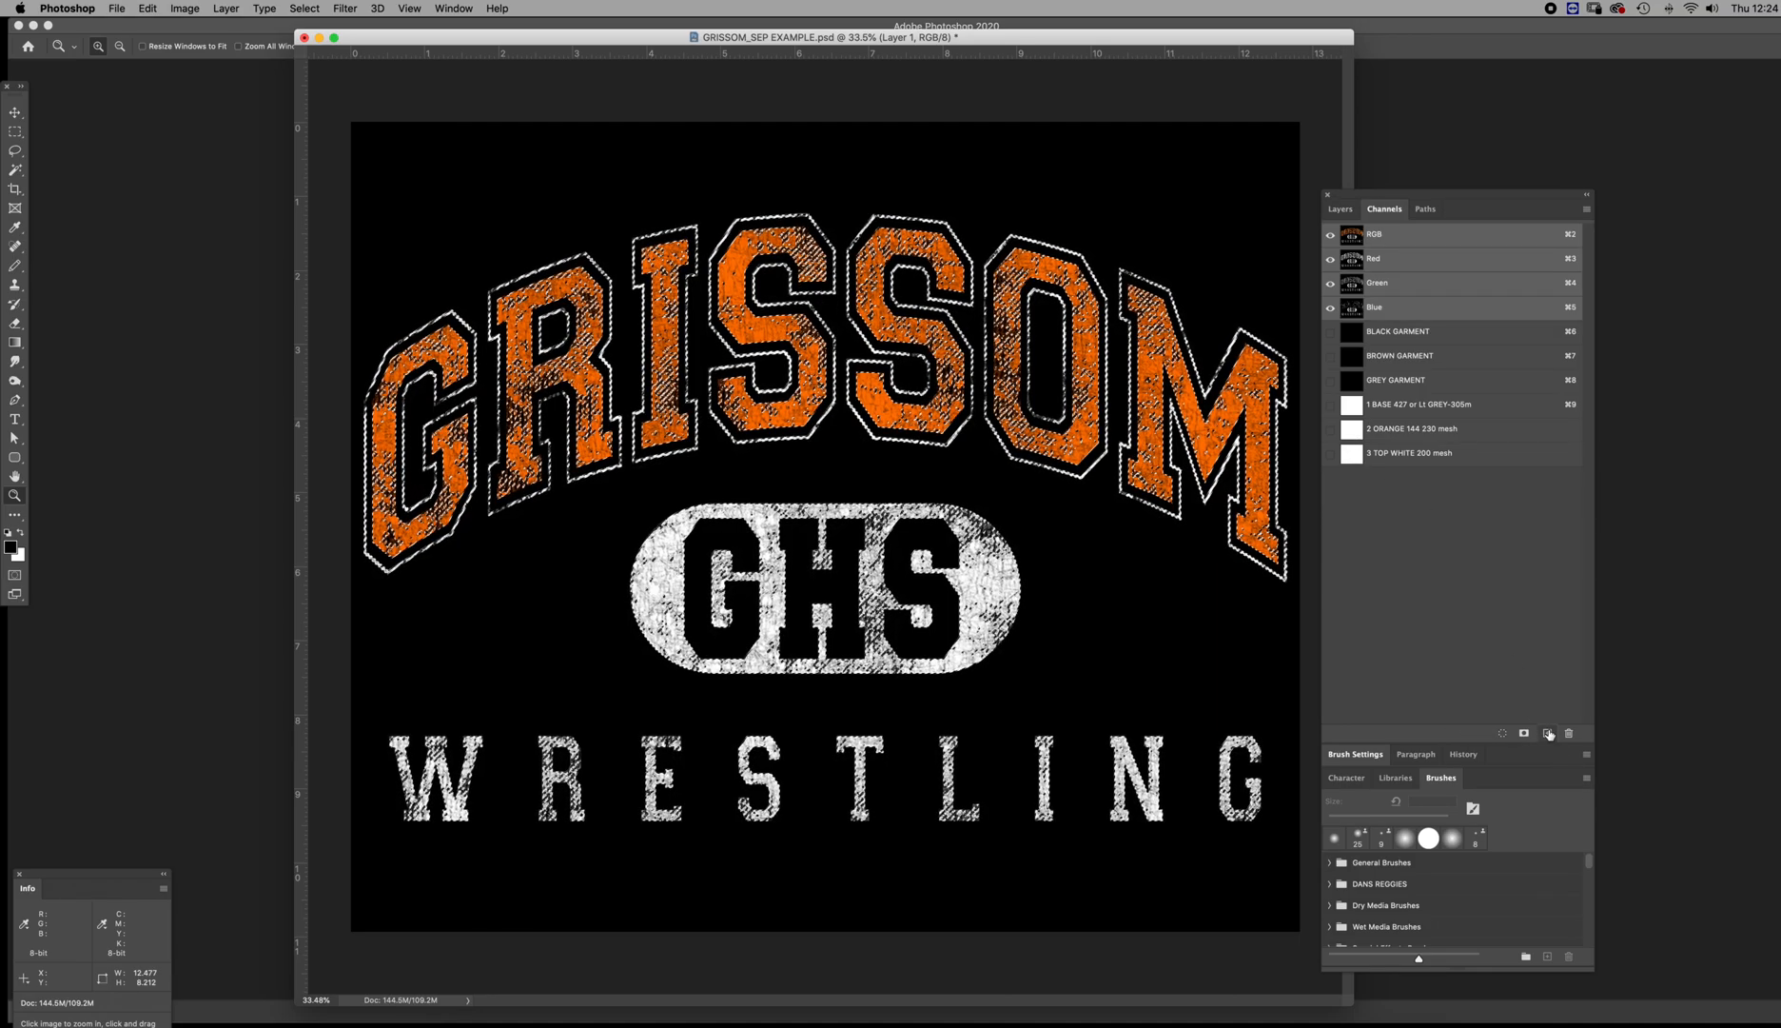
{"action": "left_click", "coordinate": [1548, 733]}
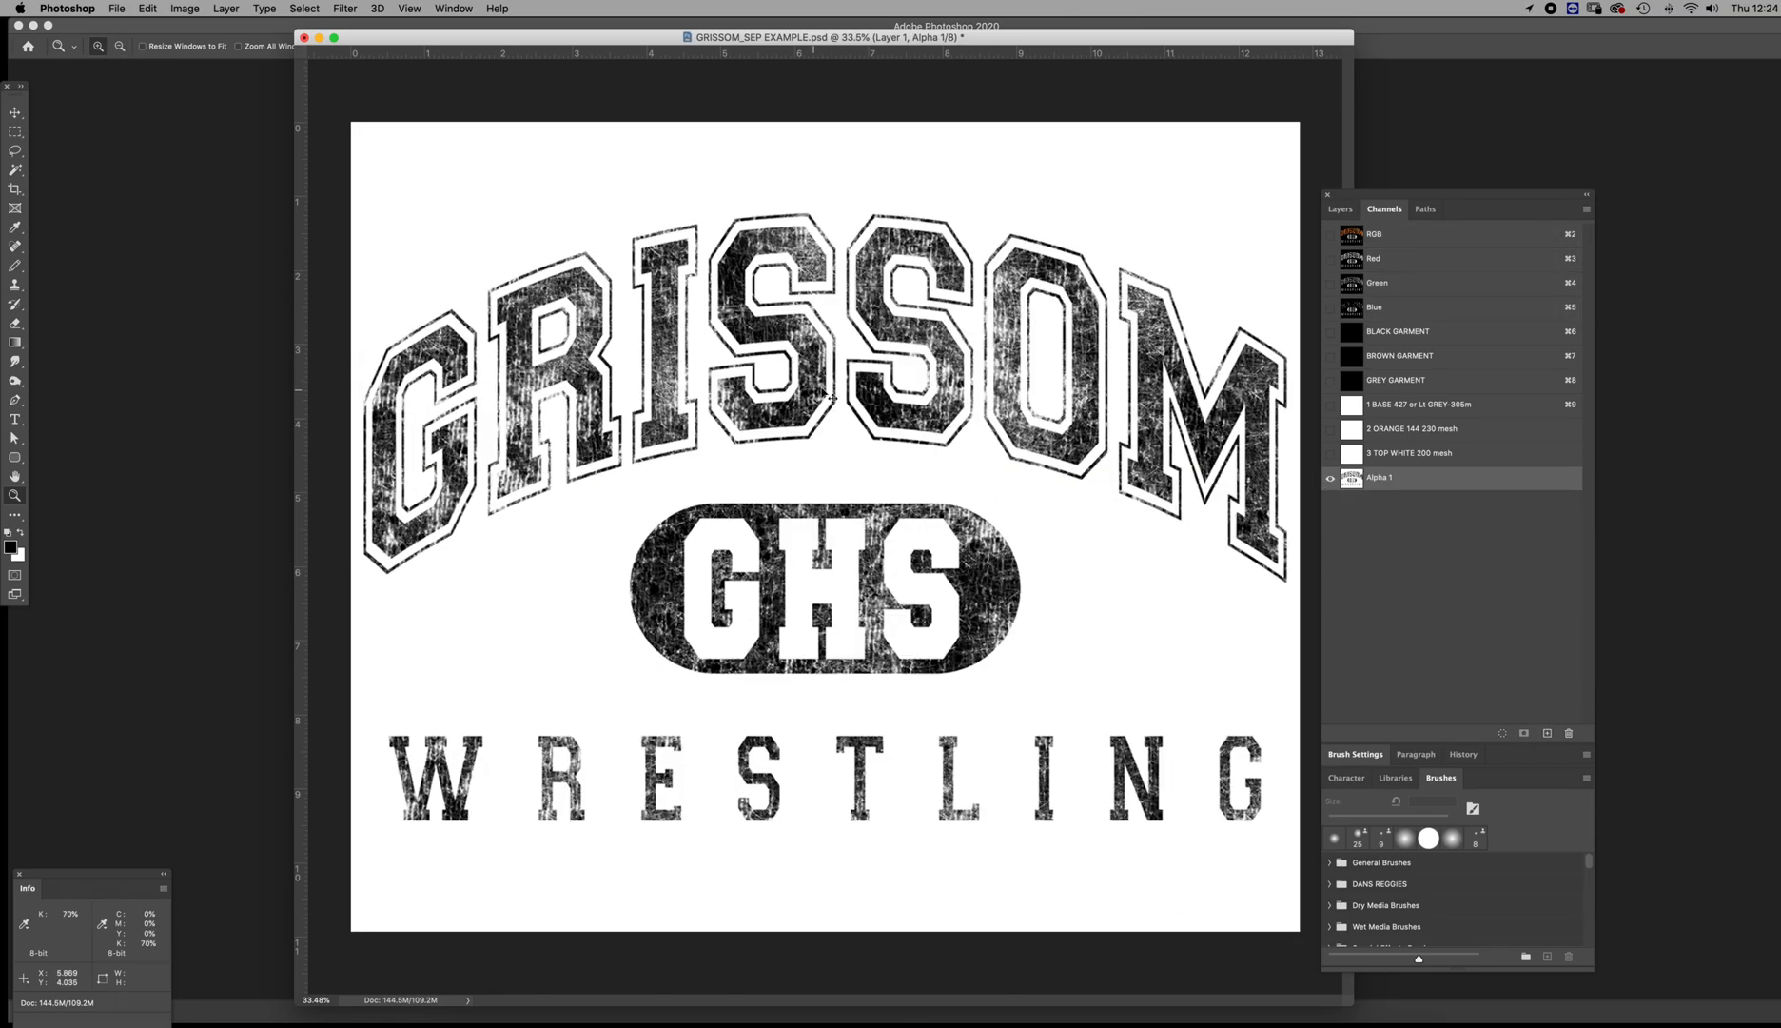
Try a Levels adjustment on the new alpha channel, lowering the white input level to 65
{"action": "key", "text": "super+l"}
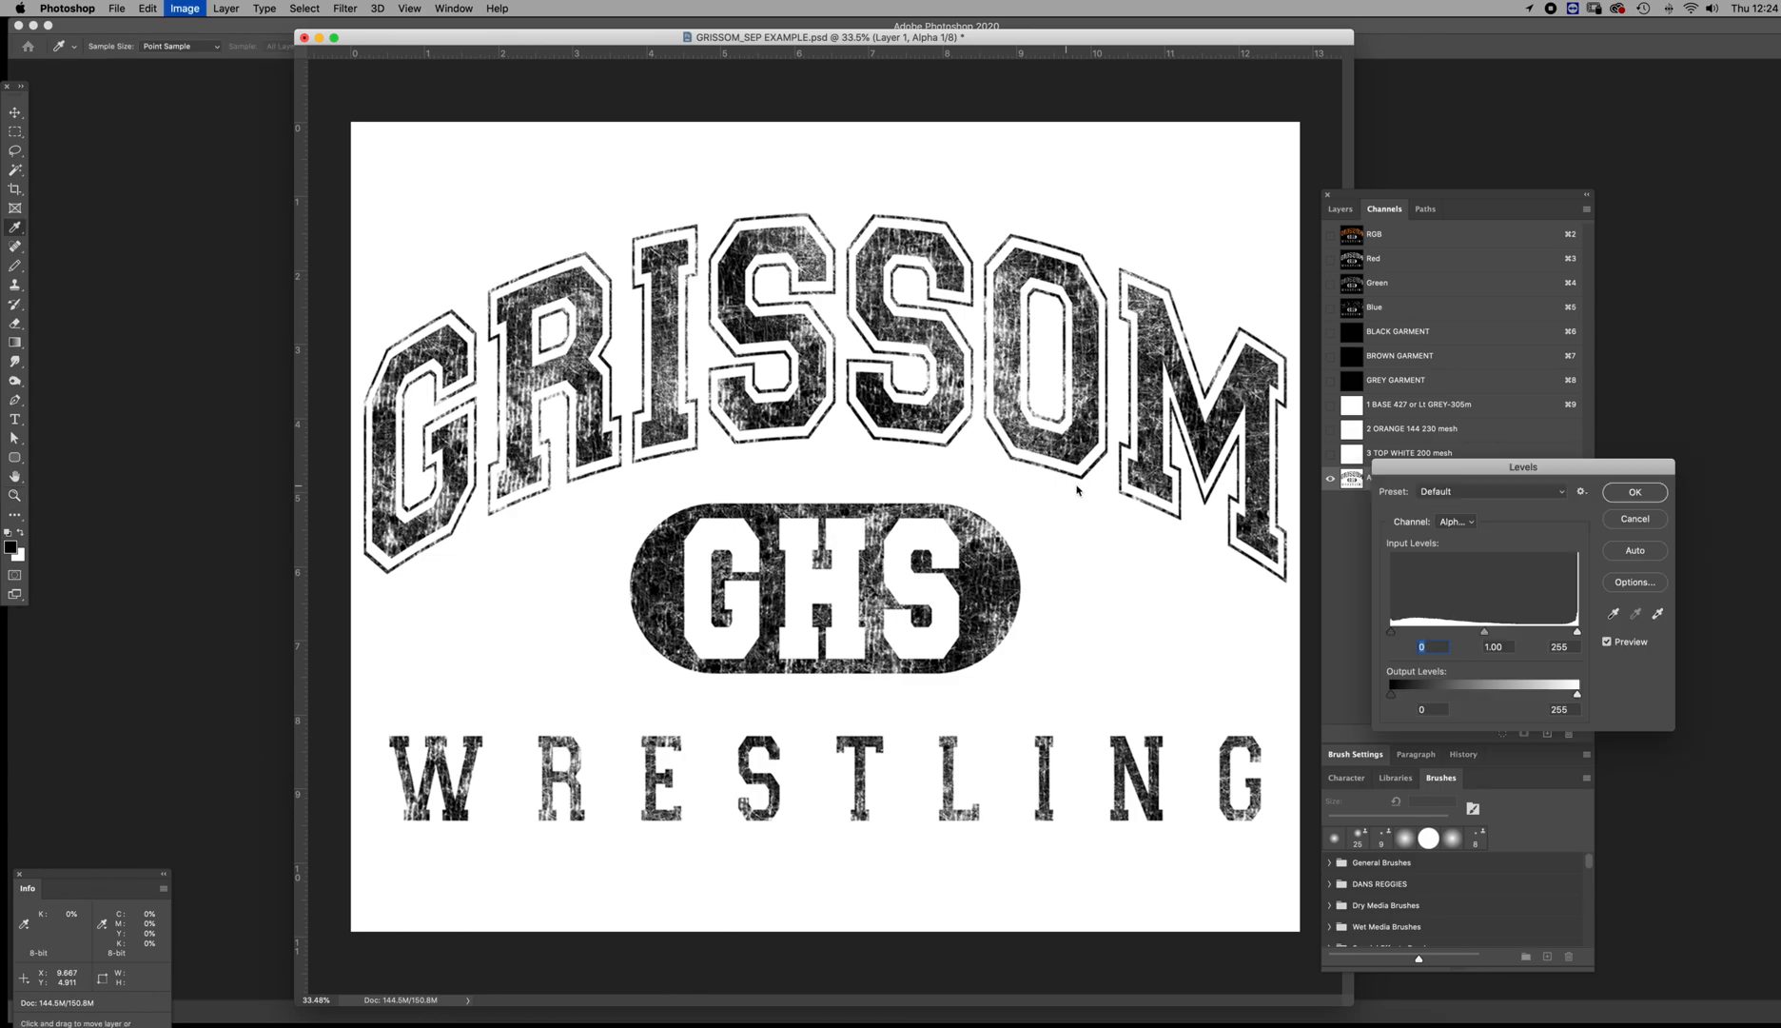
{"action": "left_click_drag", "start_coordinate": [1577, 631], "coordinate": [1518, 631]}
{"action": "left_click_drag", "start_coordinate": [1549, 465], "coordinate": [1226, 512]}
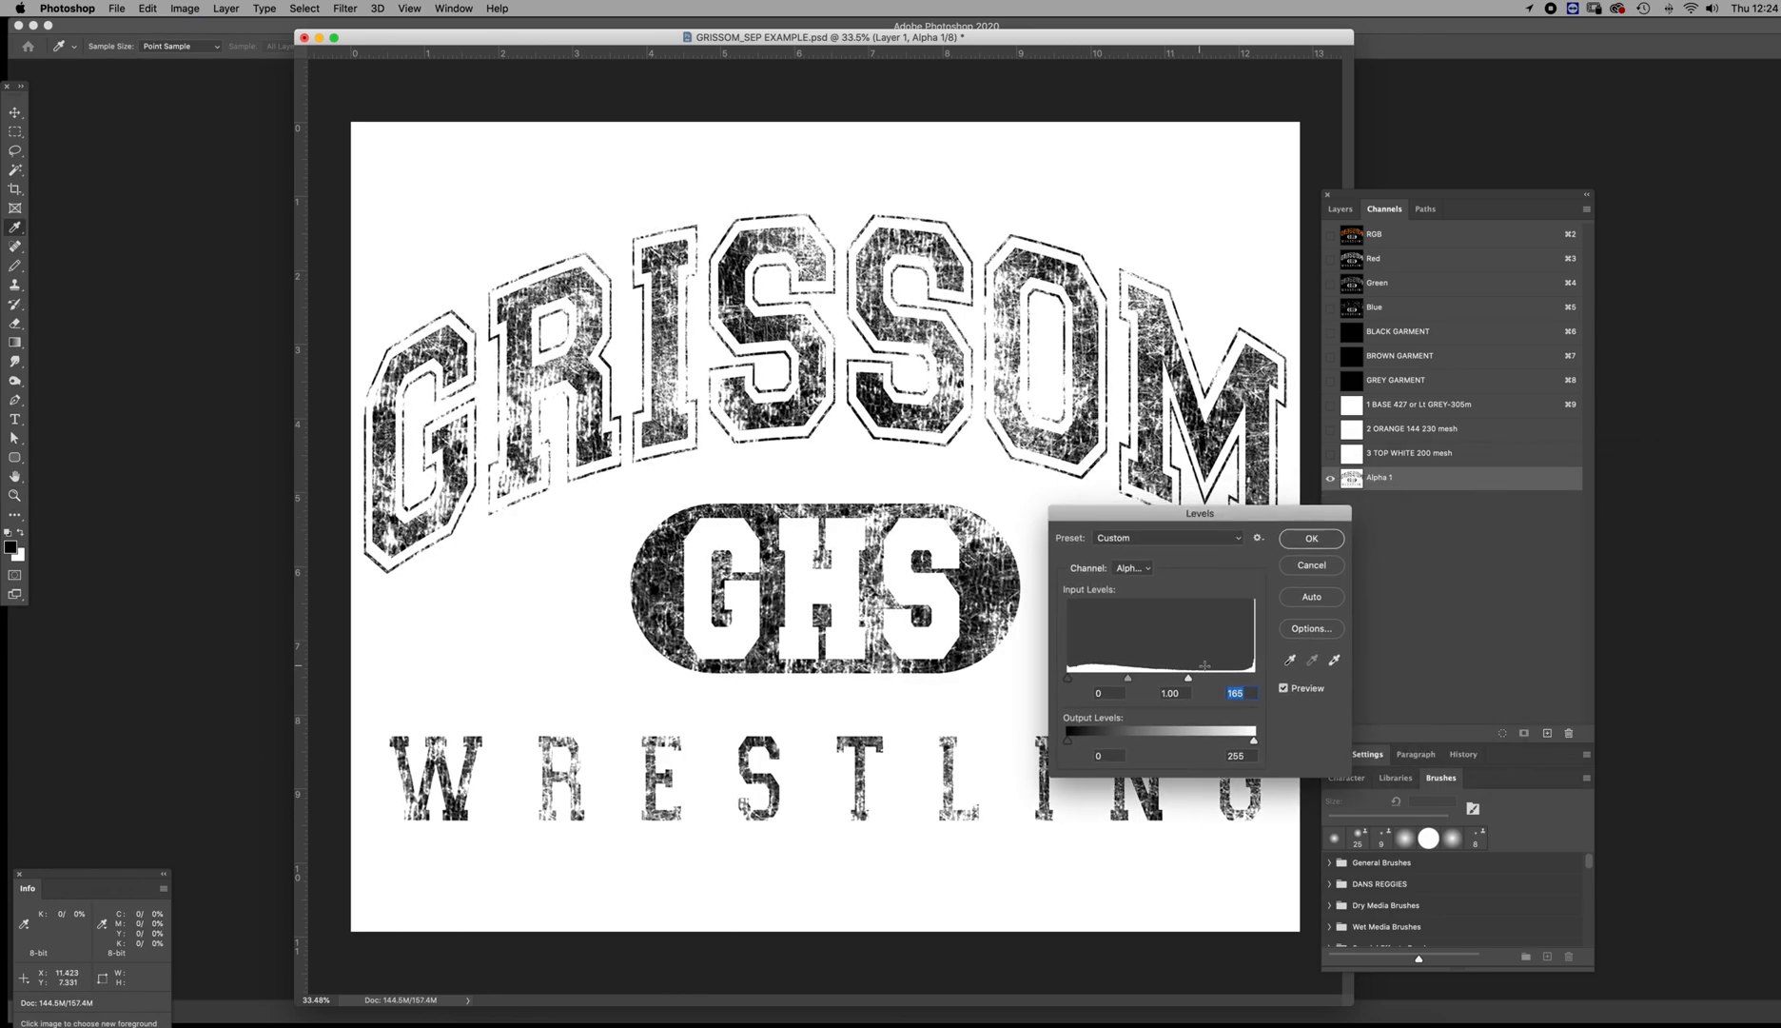
{"action": "left_click_drag", "start_coordinate": [1188, 678], "coordinate": [907, 672]}
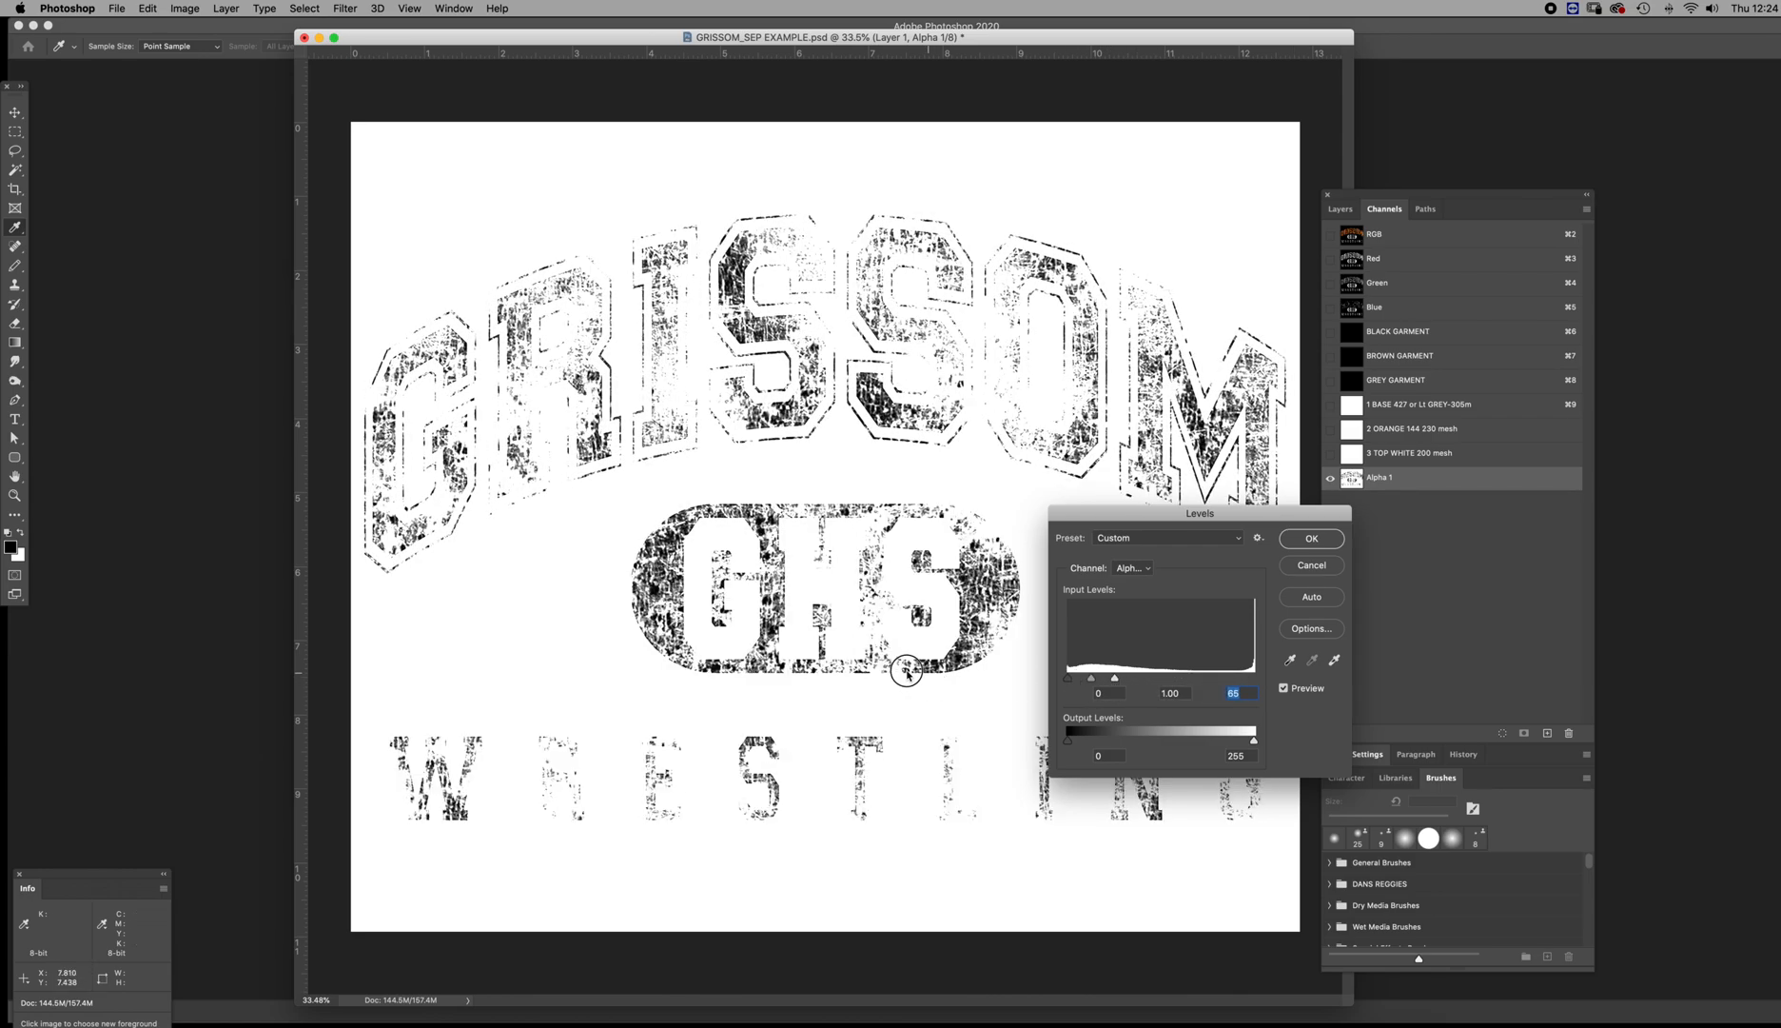
{"action": "left_click", "coordinate": [1311, 539]}
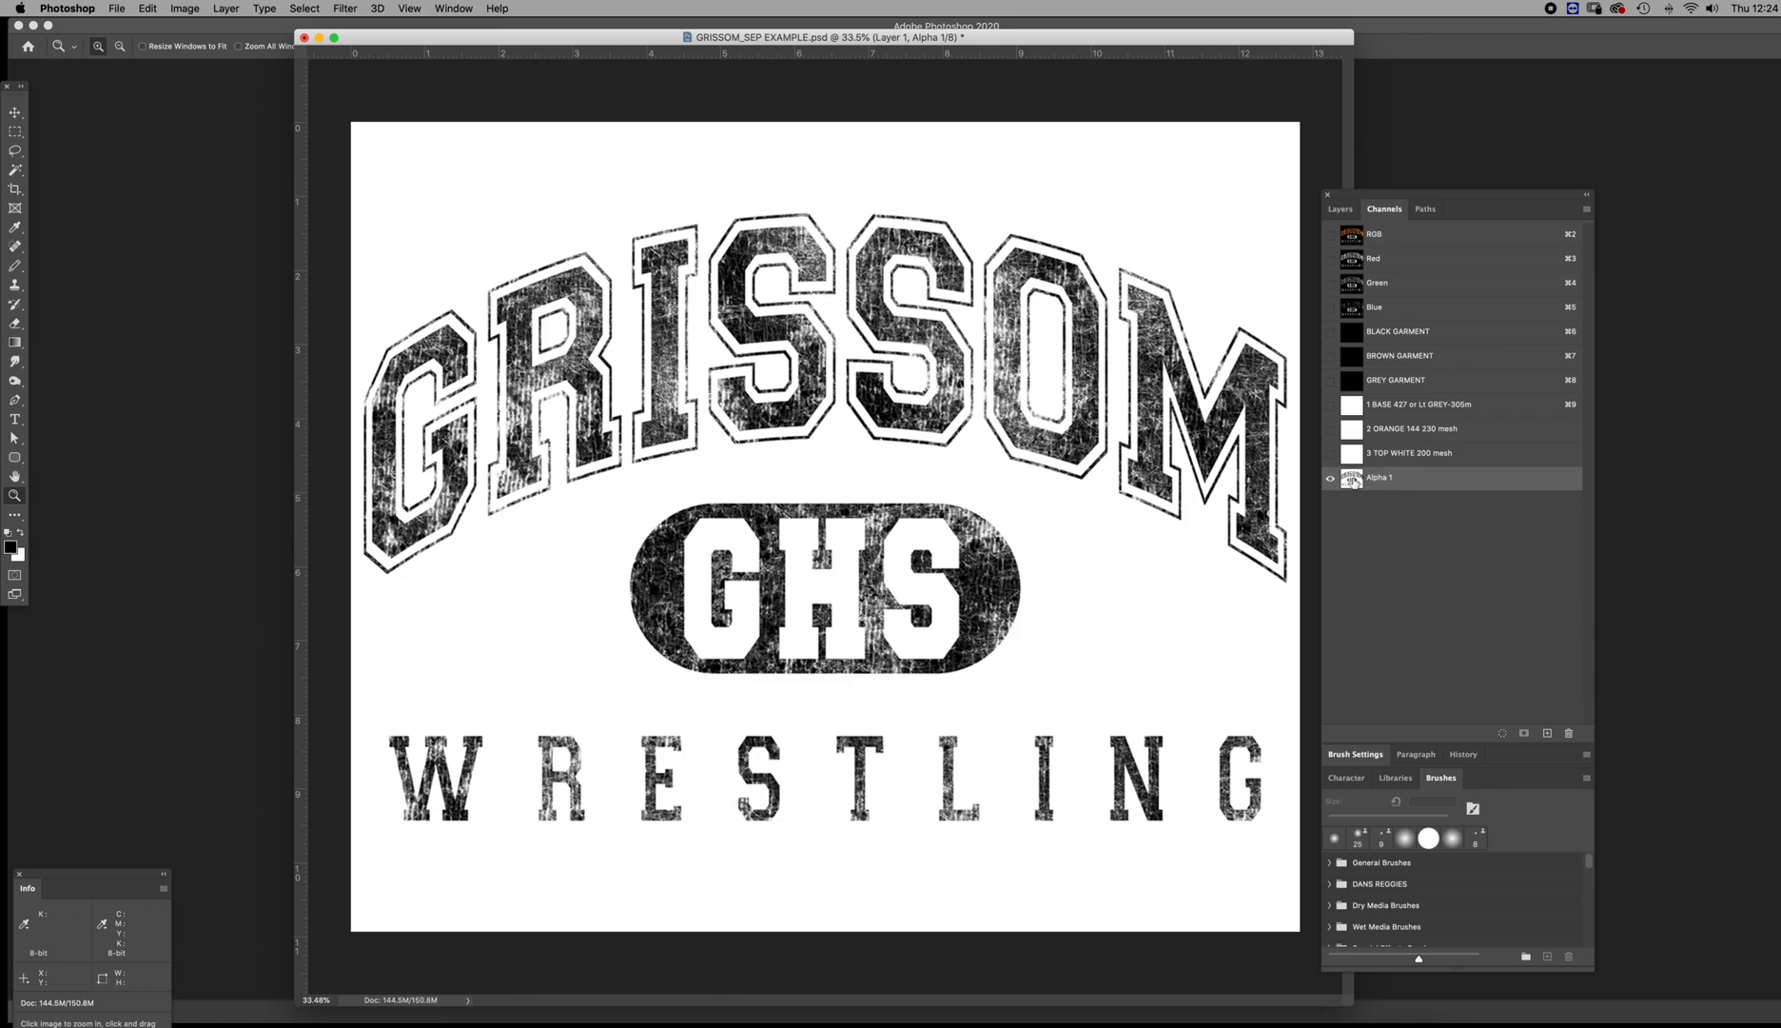
Compare the alpha channel with the 3 TOP WHITE 200 mesh channel and delete the Alpha 1 channel
{"action": "right_click", "coordinate": [1354, 480]}
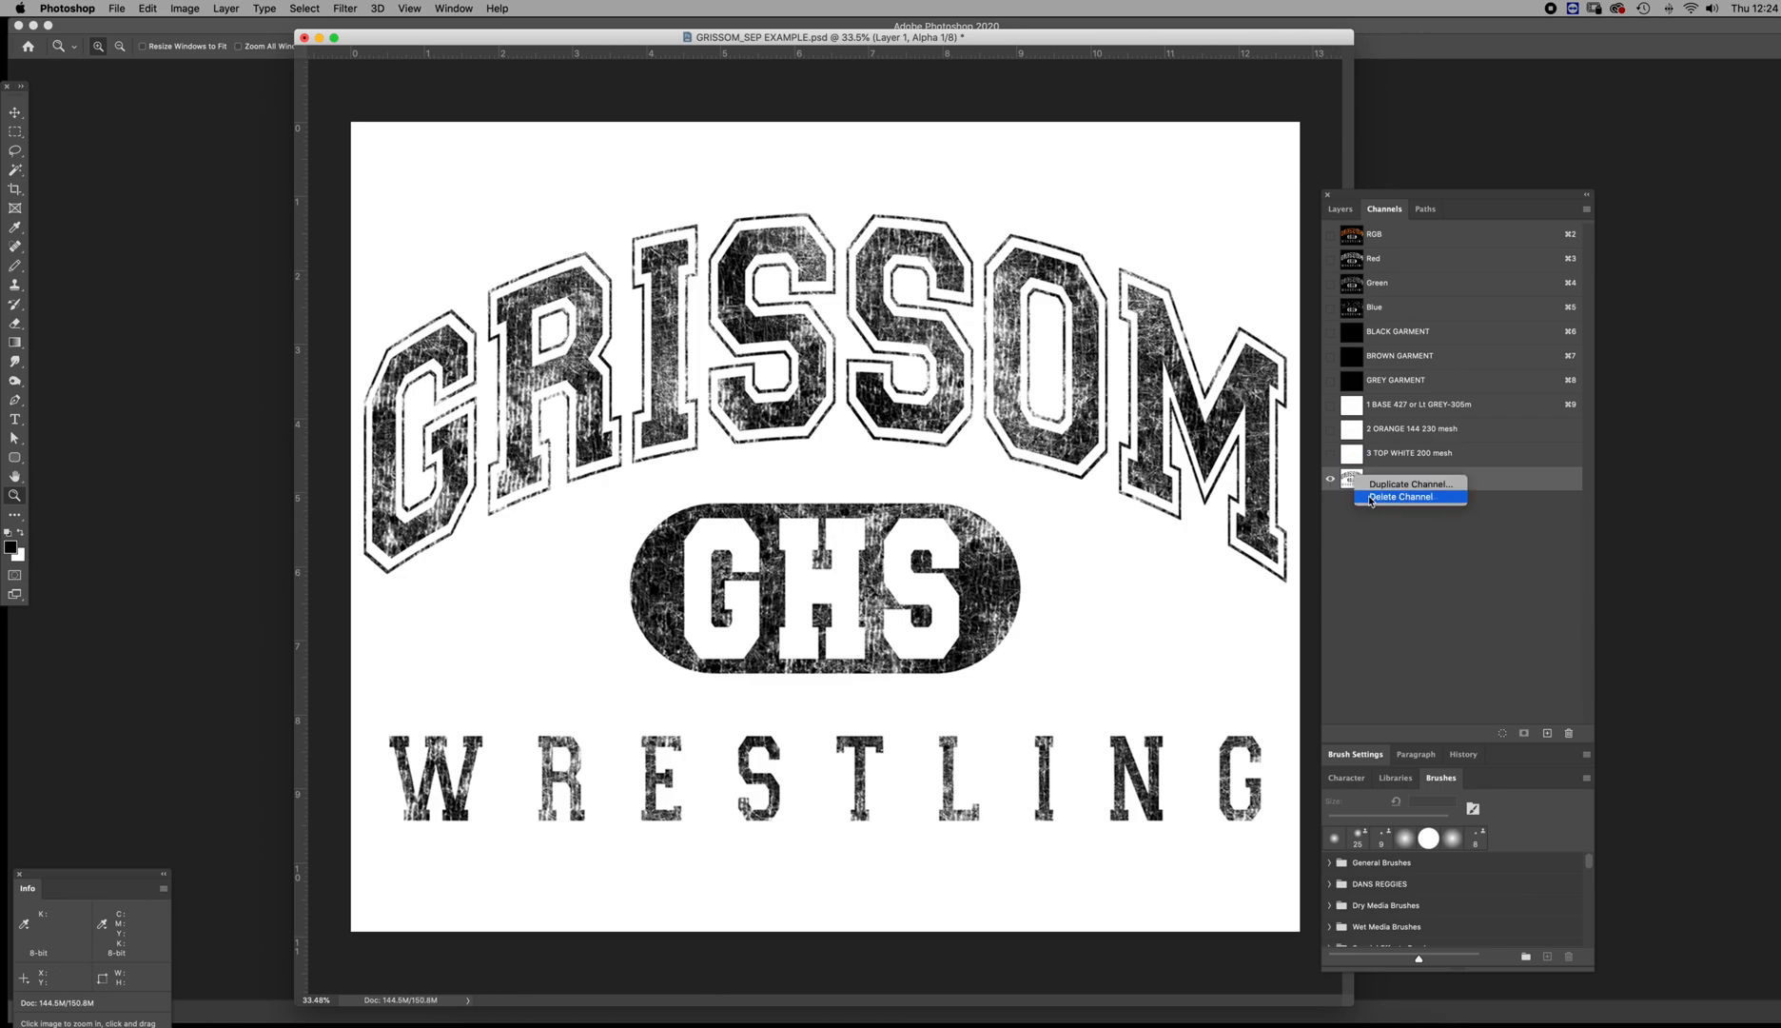
{"action": "left_click", "coordinate": [1345, 529]}
{"action": "left_click", "coordinate": [1354, 455]}
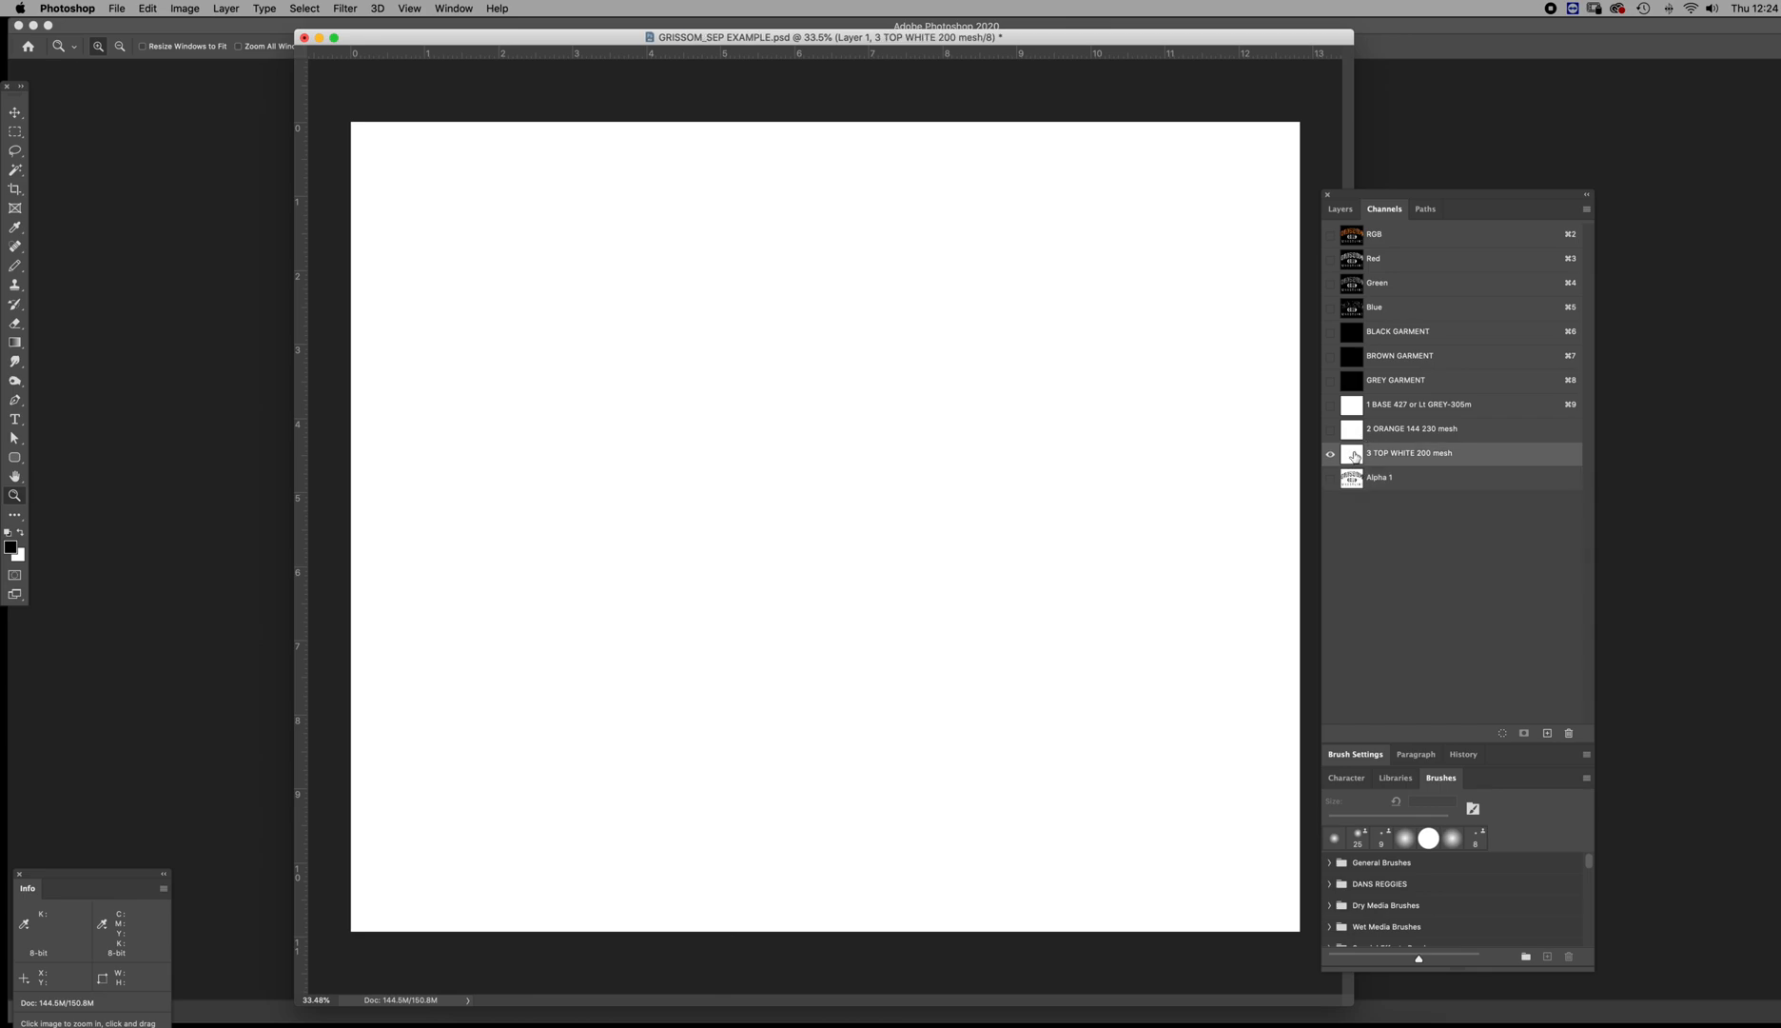
{"action": "left_click", "coordinate": [1359, 483]}
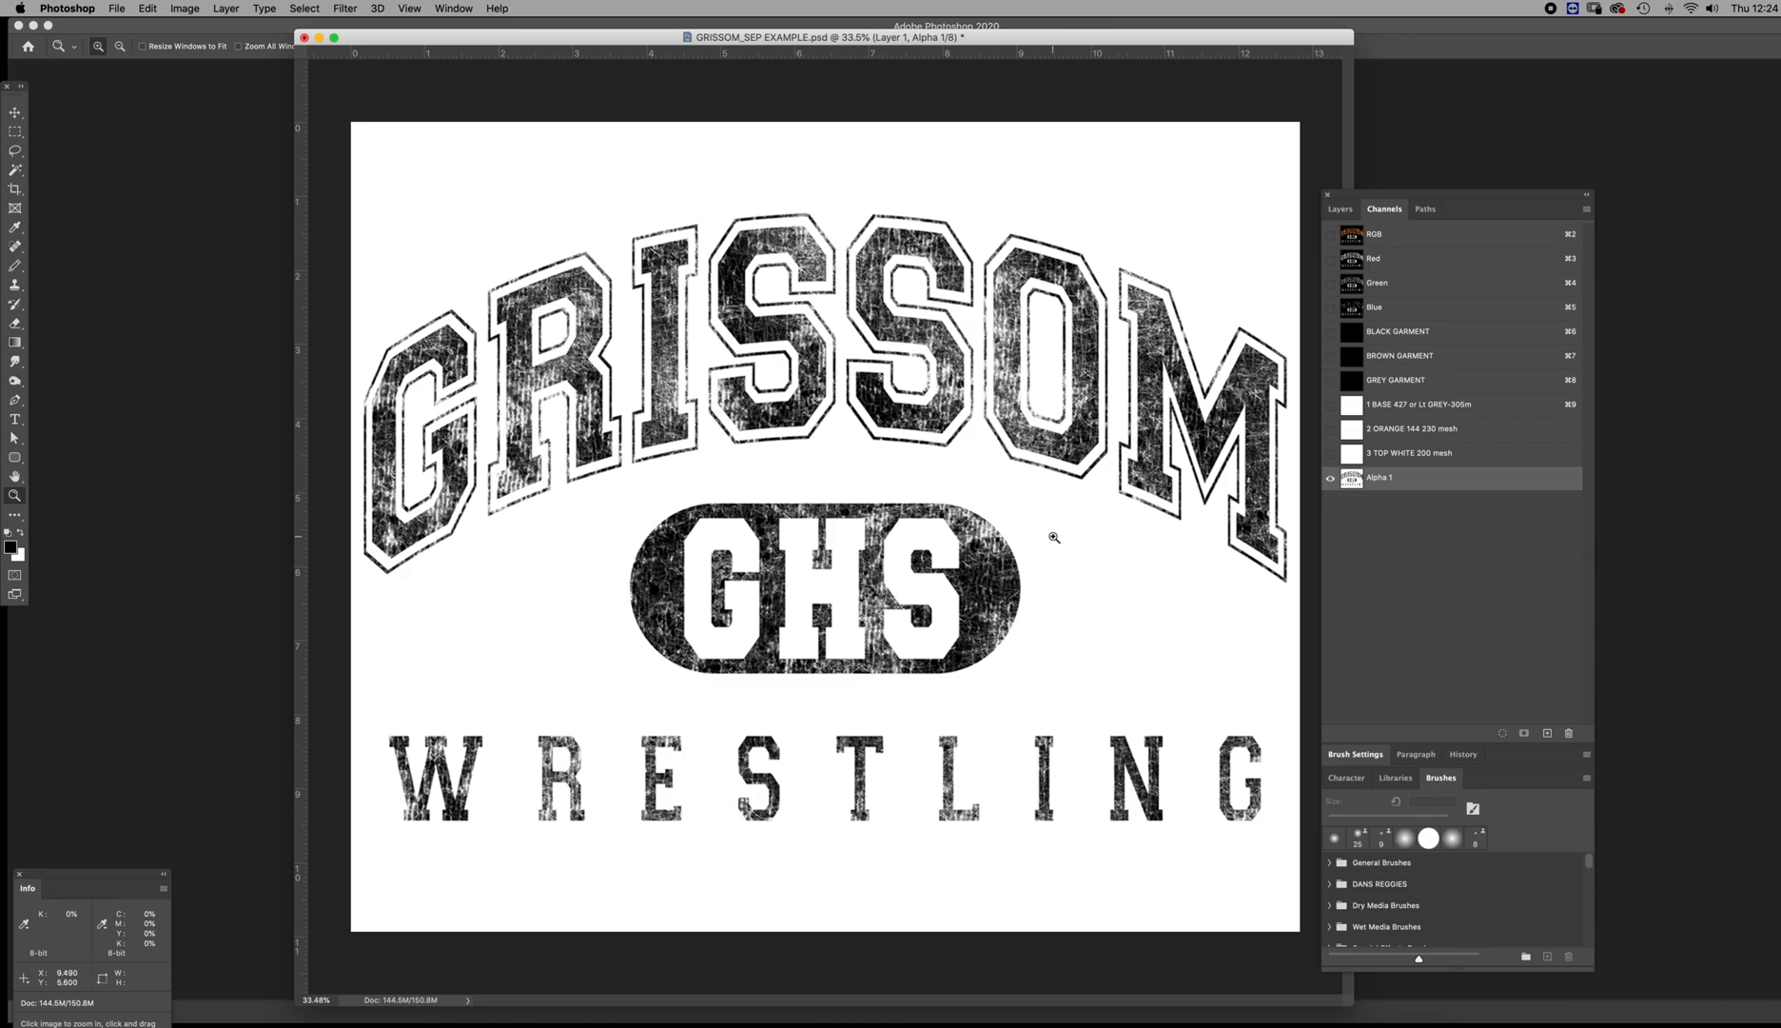
{"action": "left_click_drag", "start_coordinate": [1351, 482], "coordinate": [1574, 744]}
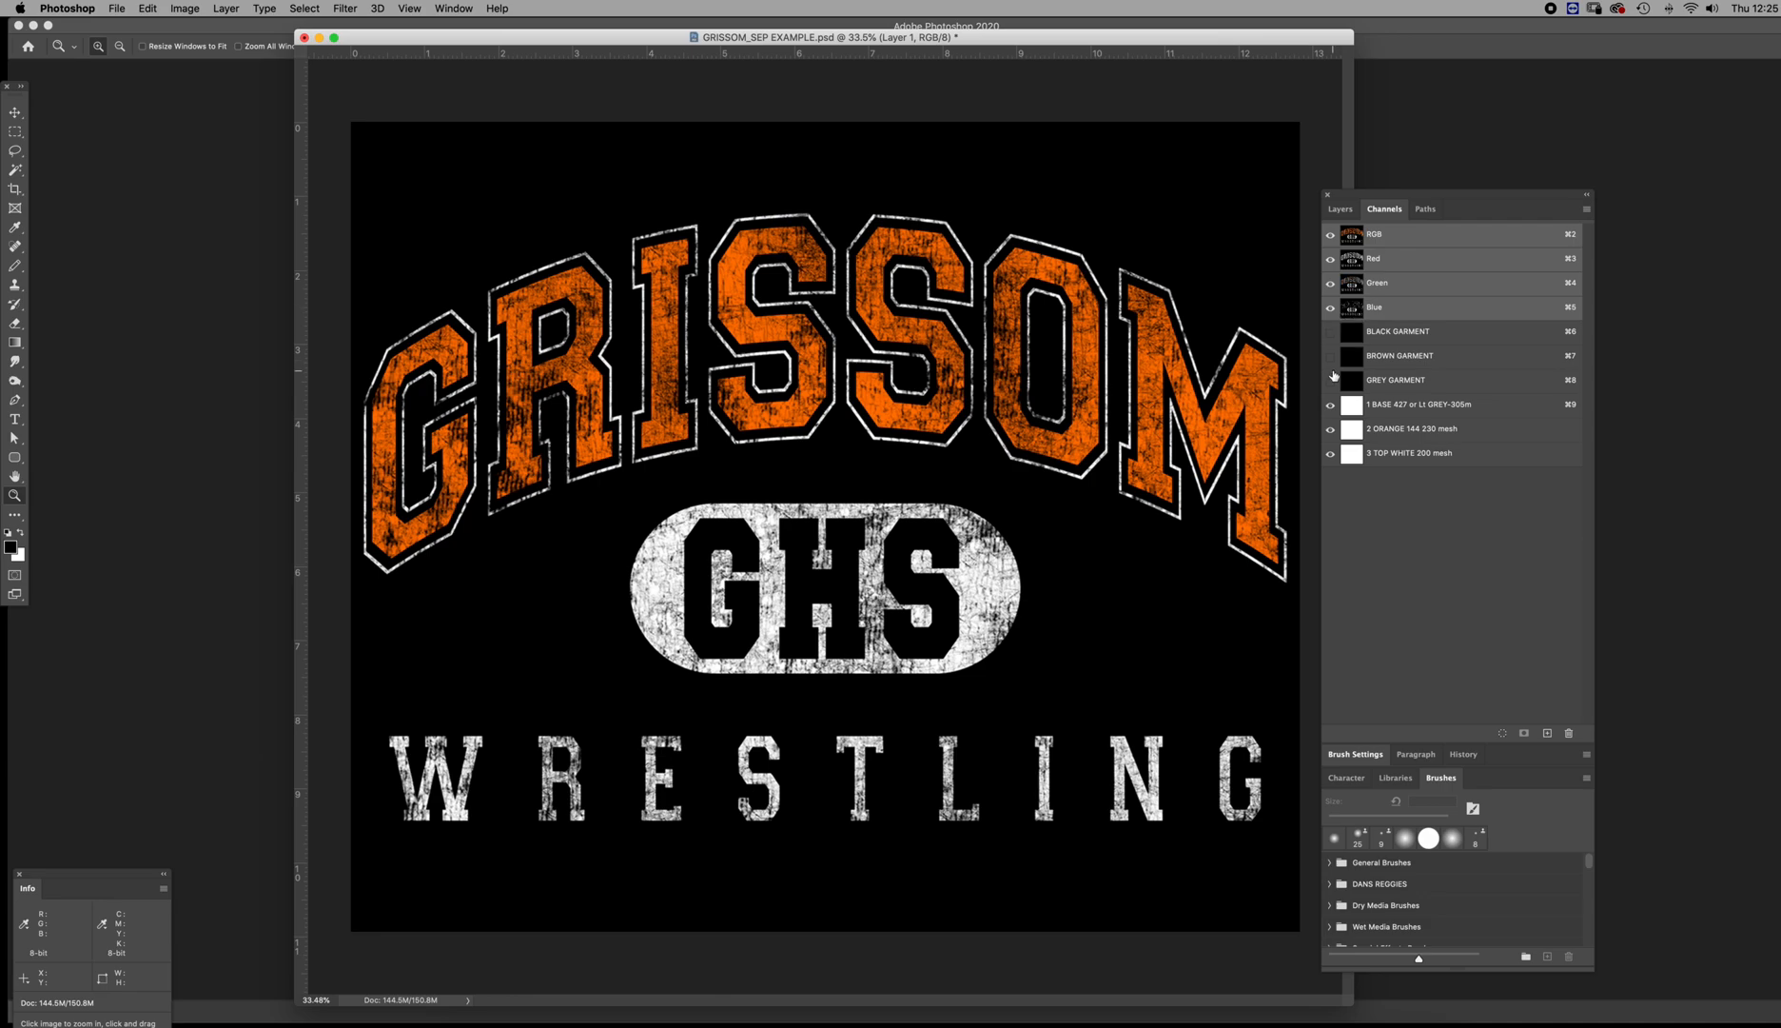
Show the BLACK GARMENT, BROWN GARMENT and 1 BASE 427 channels together, without the RGB composite
{"action": "left_click_drag", "start_coordinate": [1332, 409], "coordinate": [1341, 444]}
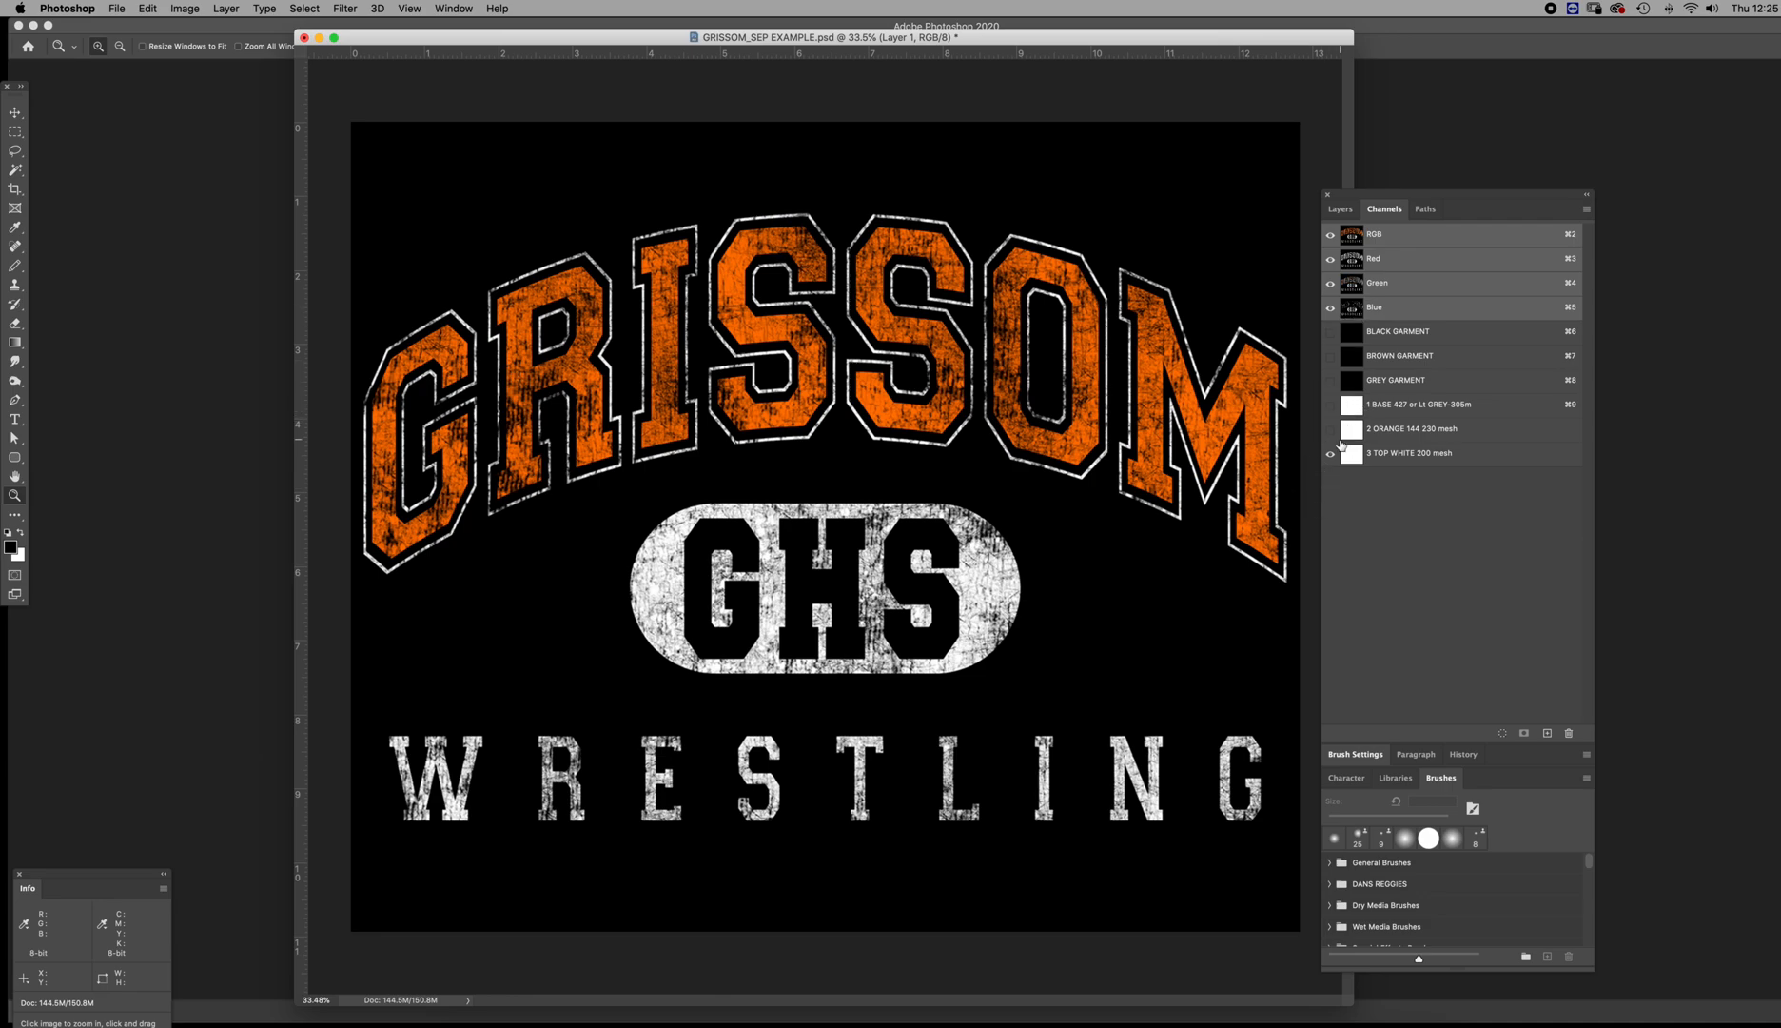
{"action": "left_click", "coordinate": [1352, 333]}
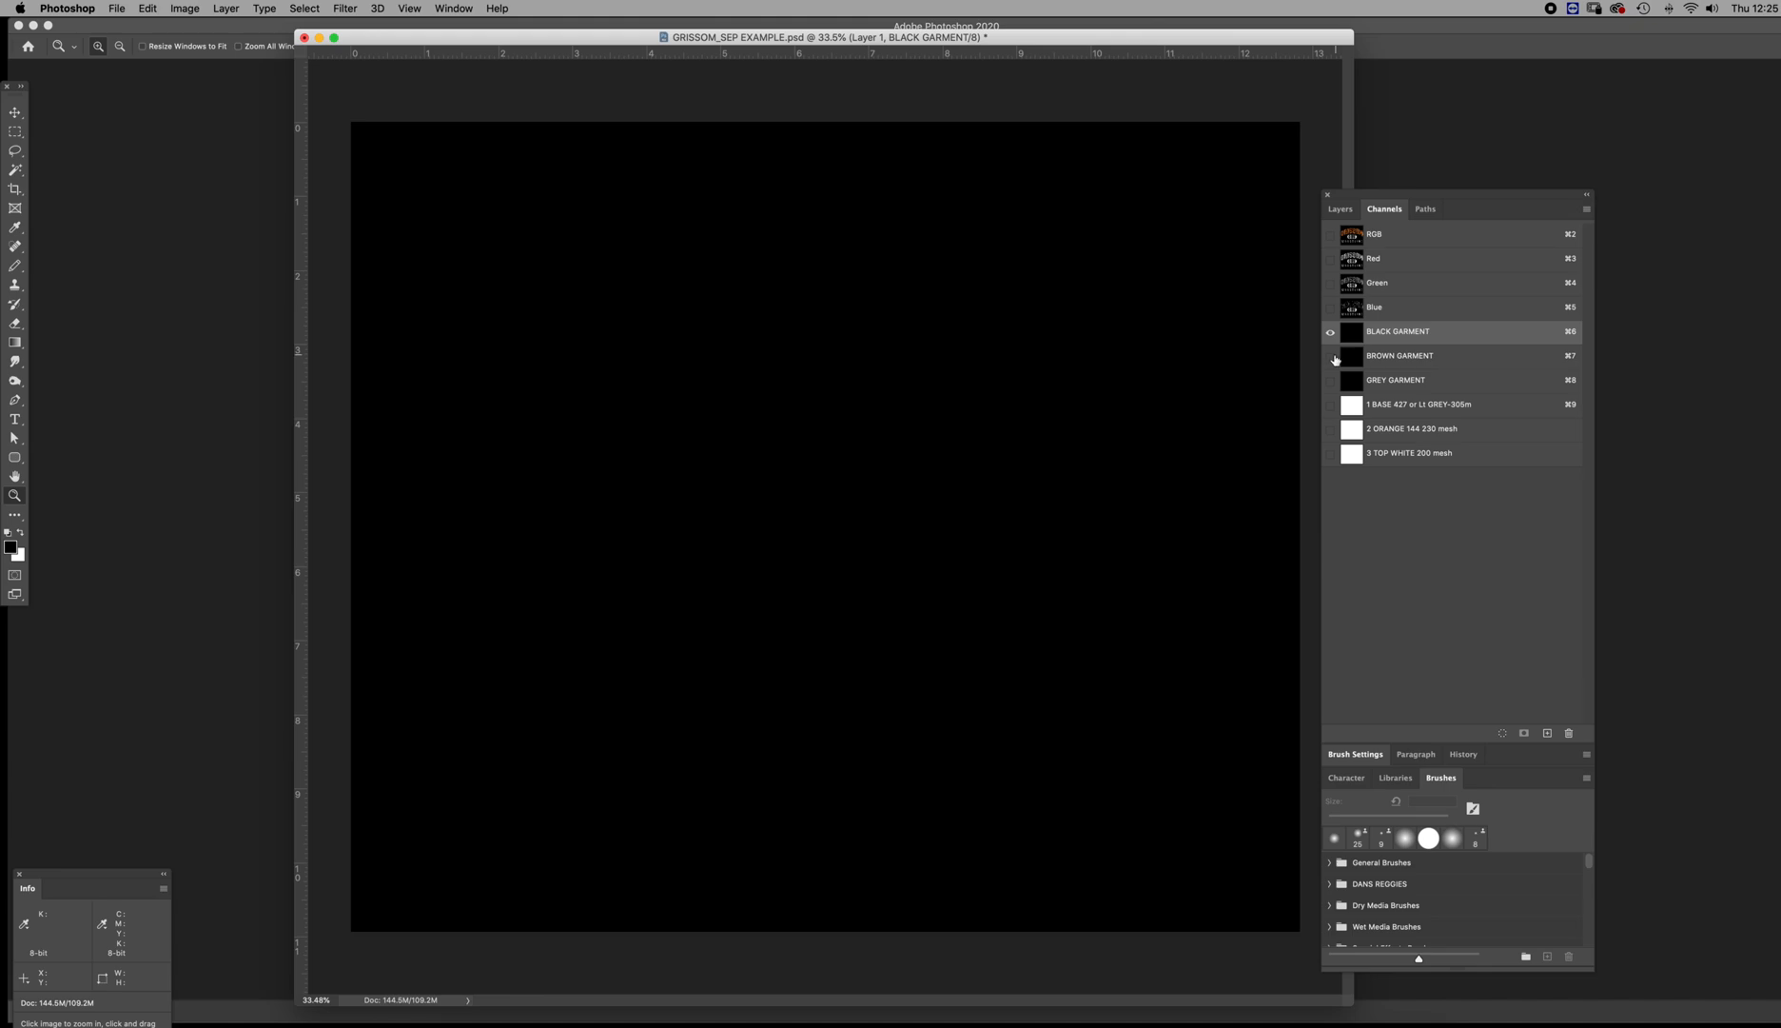
{"action": "left_click", "coordinate": [1330, 356]}
{"action": "left_click", "coordinate": [1330, 404]}
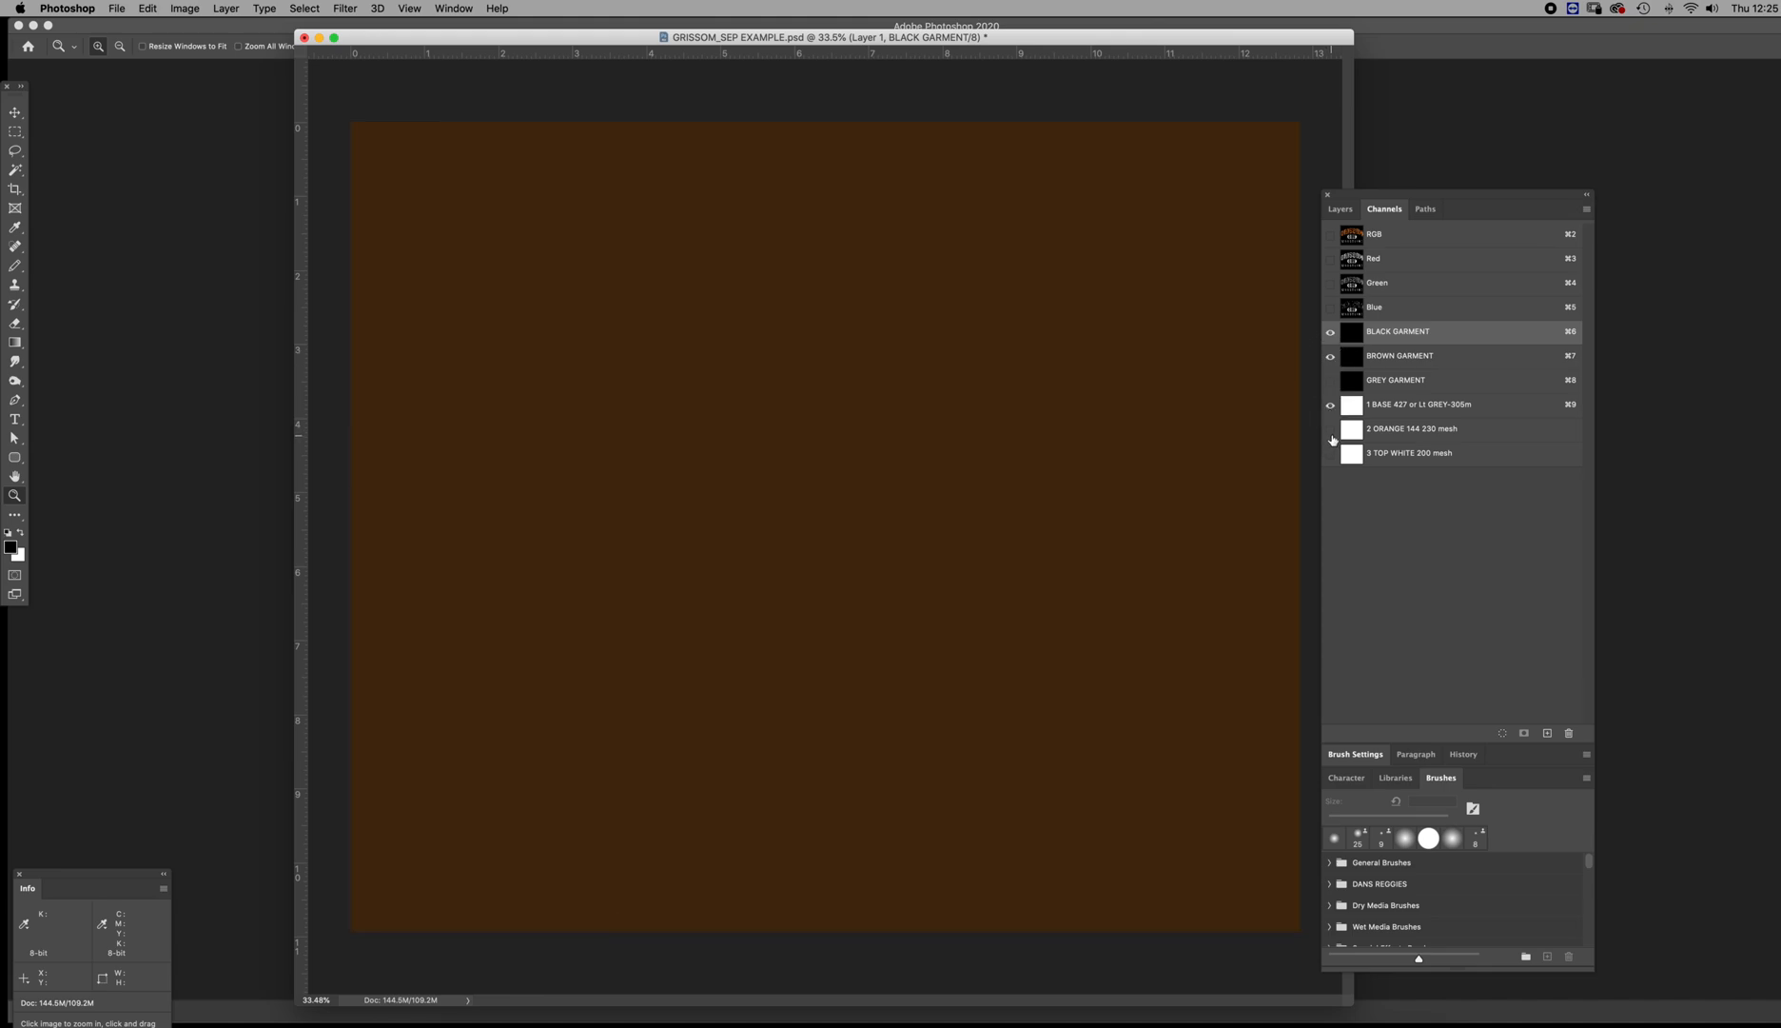
Draw a freehand test scribble across the middle of the 1 BASE 427 channel at 90 px and toggle that channel's visibility
{"action": "left_click", "coordinate": [1352, 404]}
{"action": "key", "text": "b"}
{"action": "mouse_move", "coordinate": [632, 463]}
{"action": "left_mouse_down"}
{"action": "mouse_move", "coordinate": [743, 475]}
{"action": "mouse_move", "coordinate": [969, 596]}
{"action": "mouse_move", "coordinate": [1090, 563]}
{"action": "left_mouse_up"}
{"action": "left_click", "coordinate": [1330, 405]}
{"action": "left_click", "coordinate": [1330, 404]}
{"action": "left_click", "coordinate": [1330, 404]}
{"action": "left_click", "coordinate": [1330, 405]}
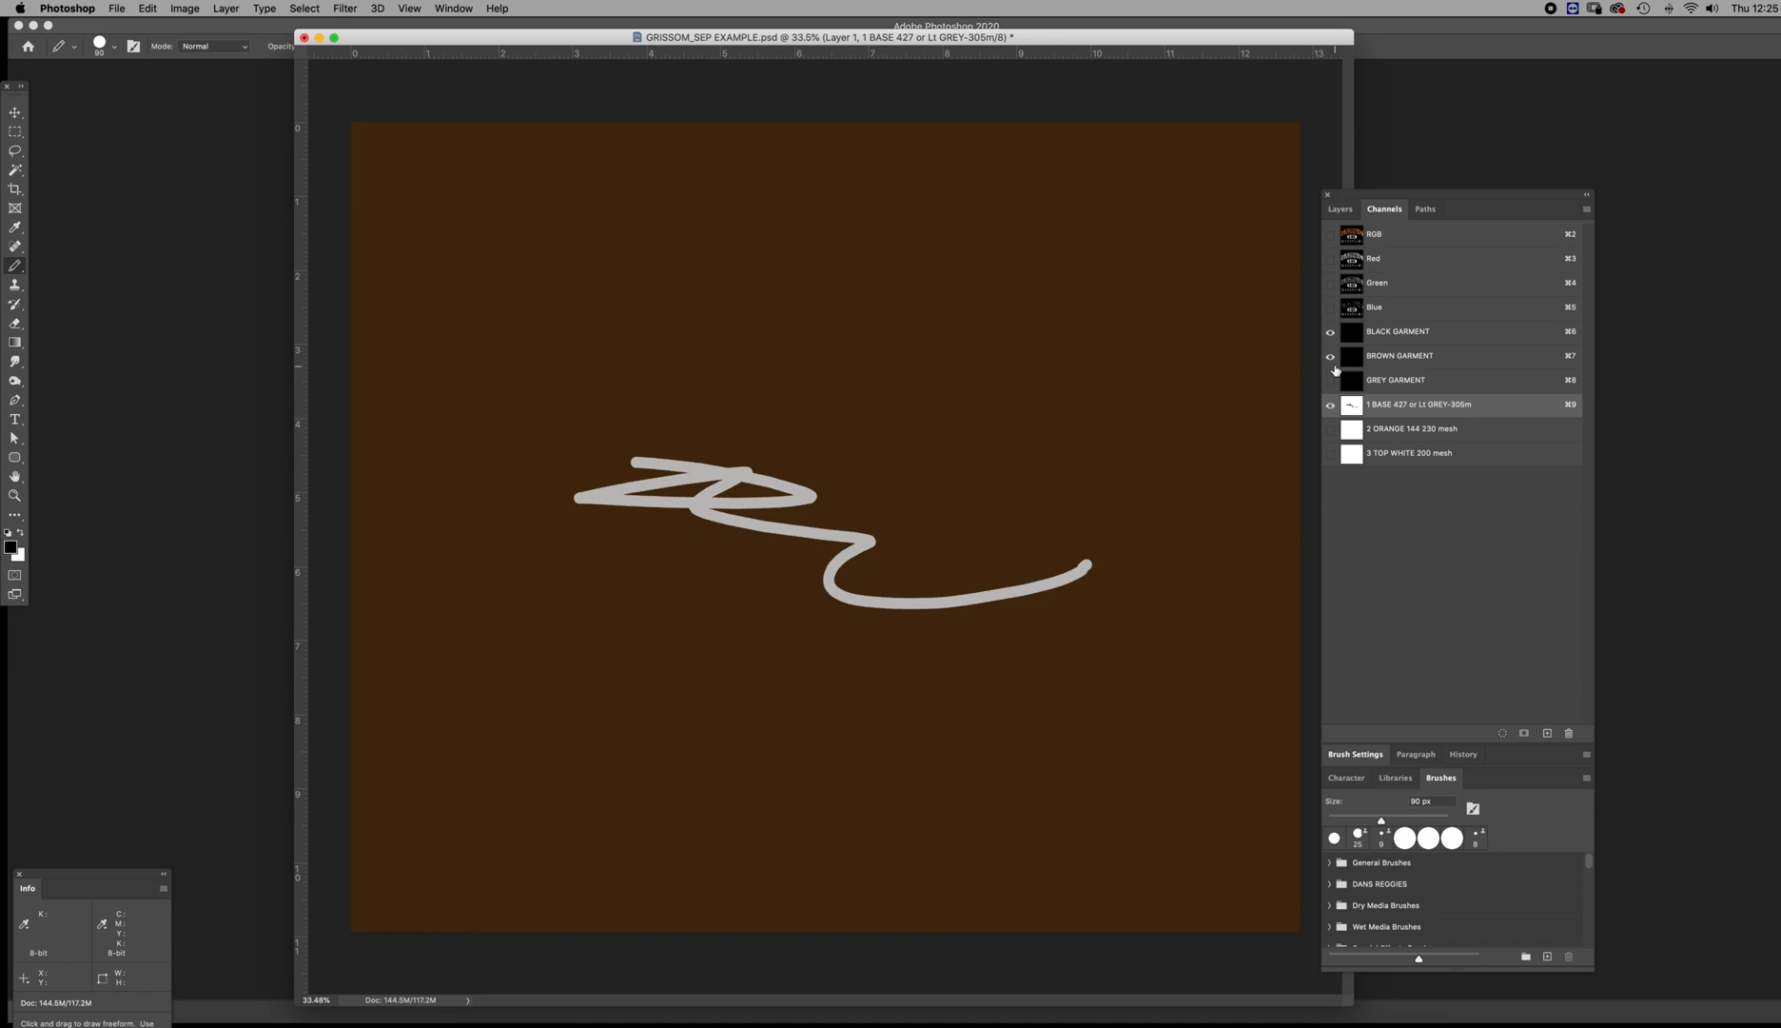
Compare the brown garment preview with and without the base ink, and examine each garment channel on its own
{"action": "left_click", "coordinate": [1330, 356]}
{"action": "left_click", "coordinate": [1330, 356]}
{"action": "left_click", "coordinate": [1330, 404]}
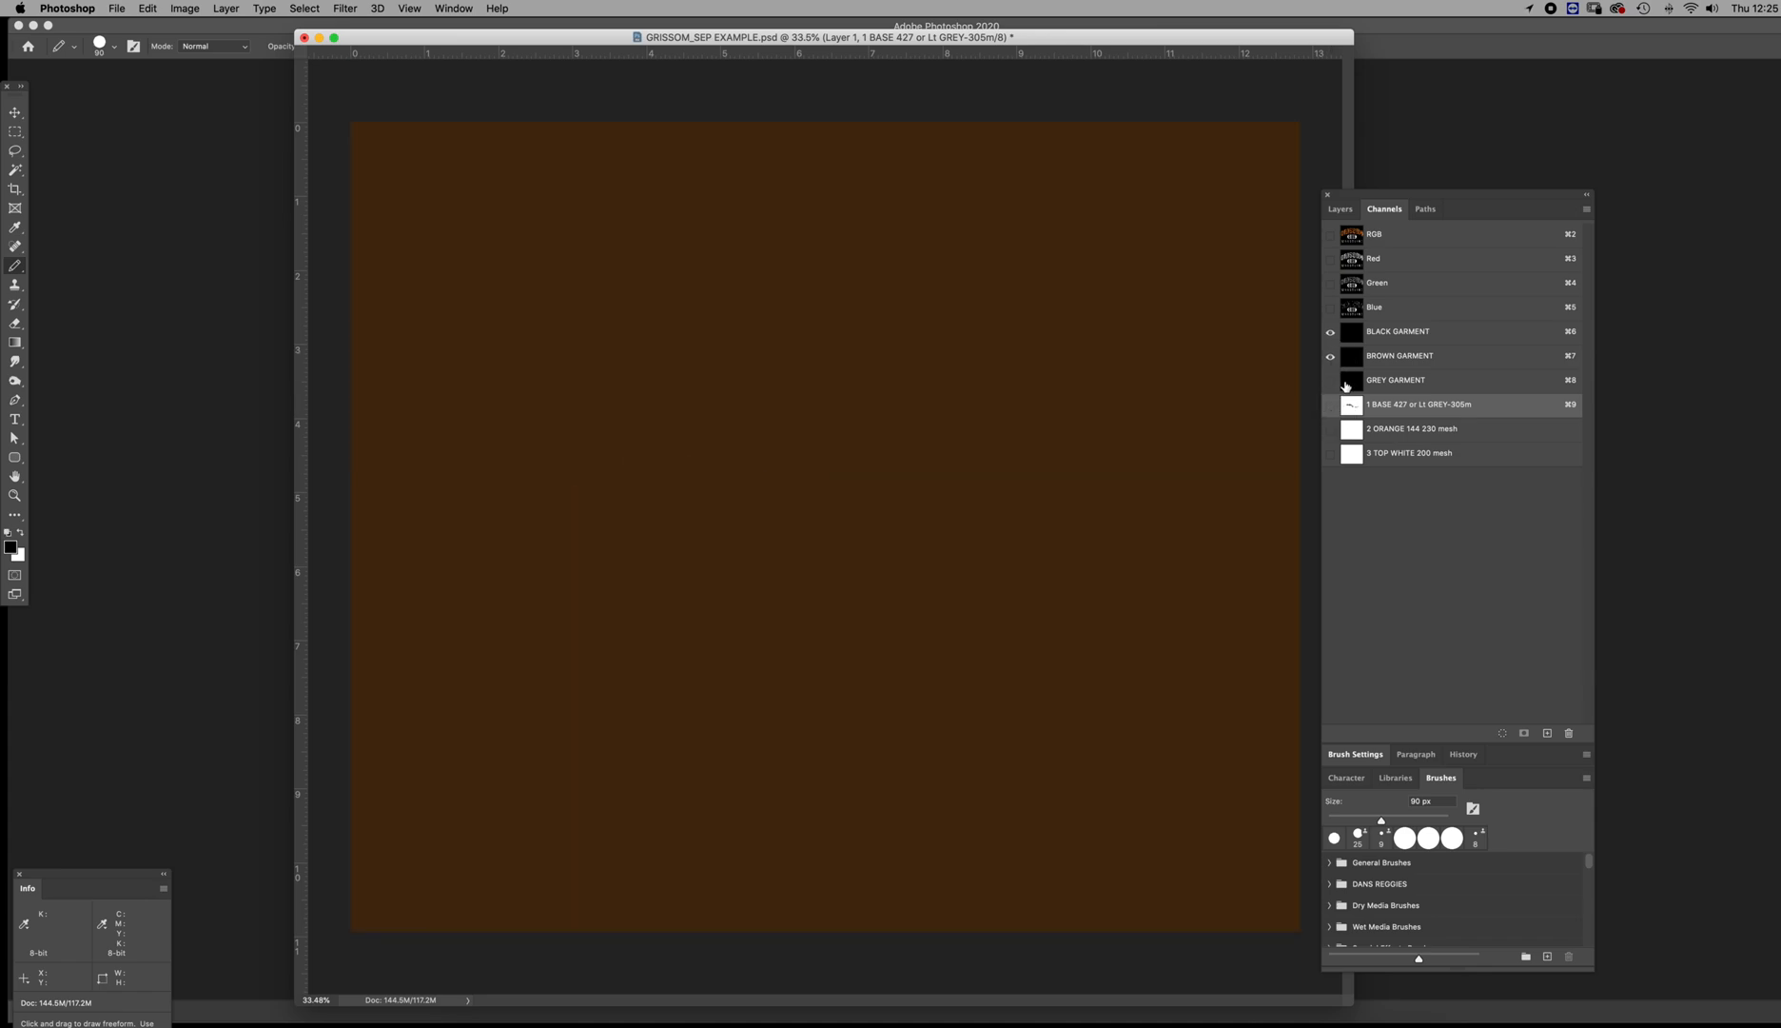
{"action": "left_click", "coordinate": [1352, 357]}
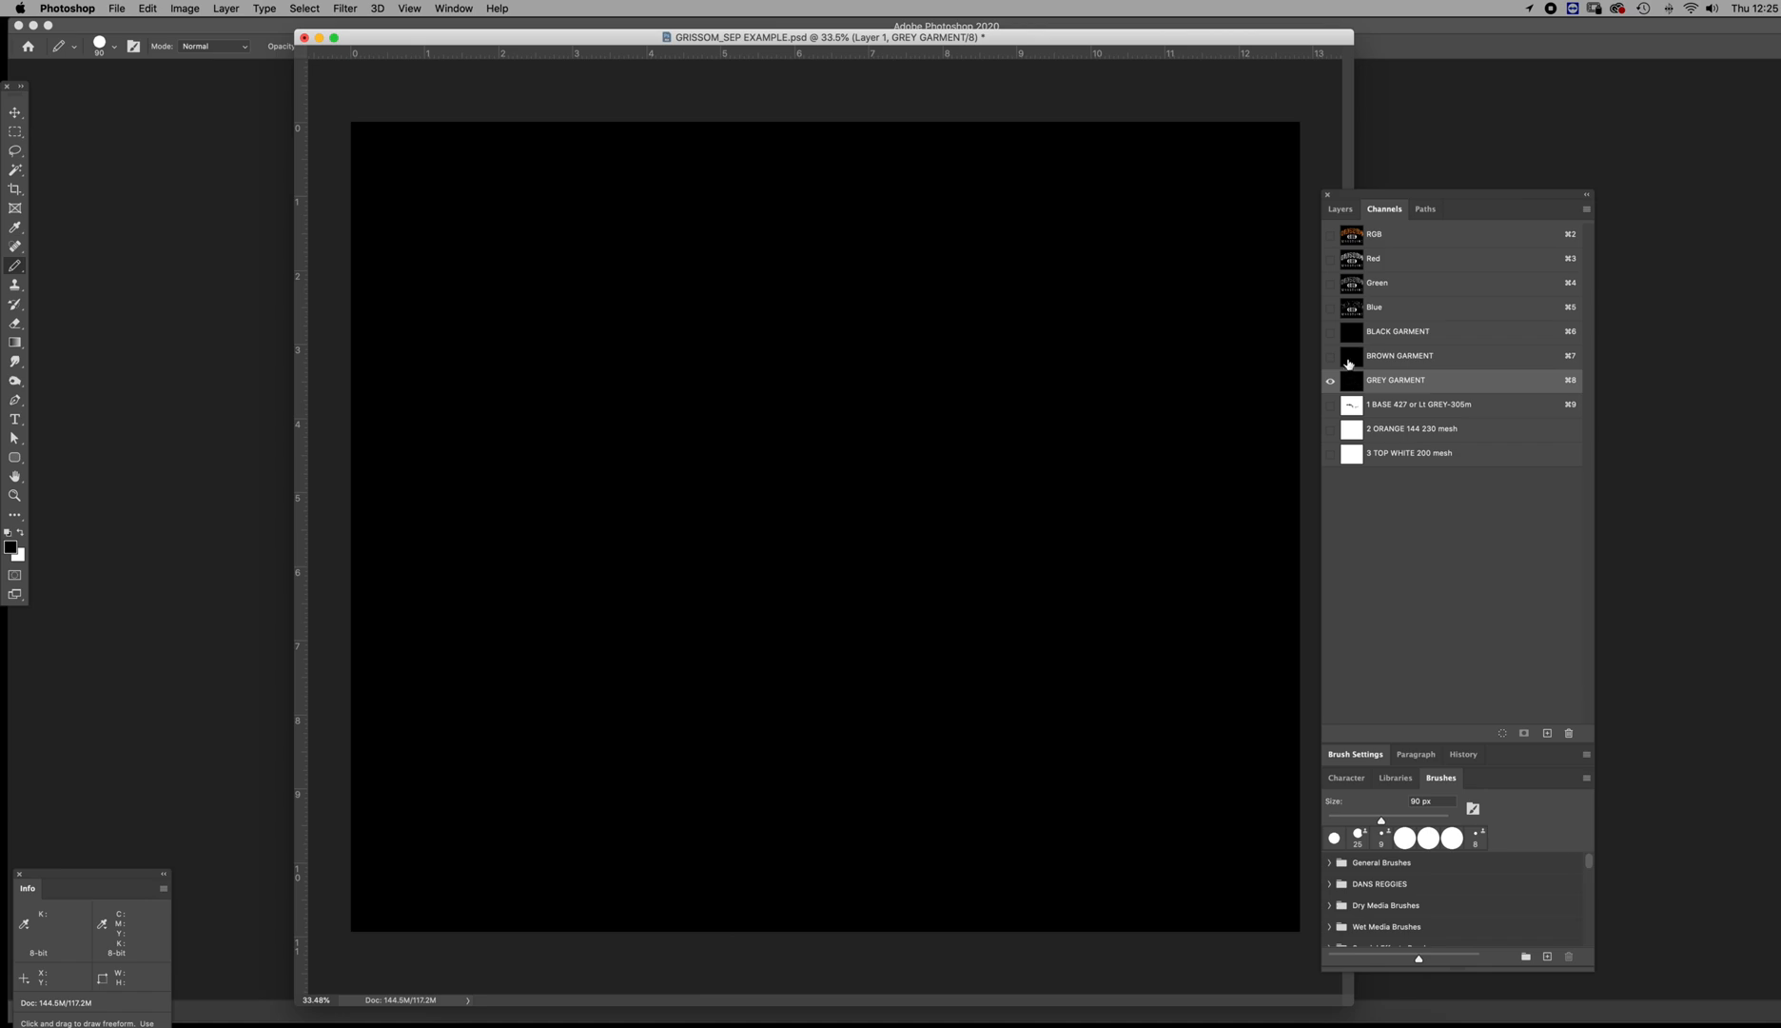
{"action": "left_click", "coordinate": [1353, 338]}
{"action": "left_click", "coordinate": [1353, 366]}
{"action": "left_click", "coordinate": [1353, 384]}
{"action": "left_click", "coordinate": [1353, 362]}
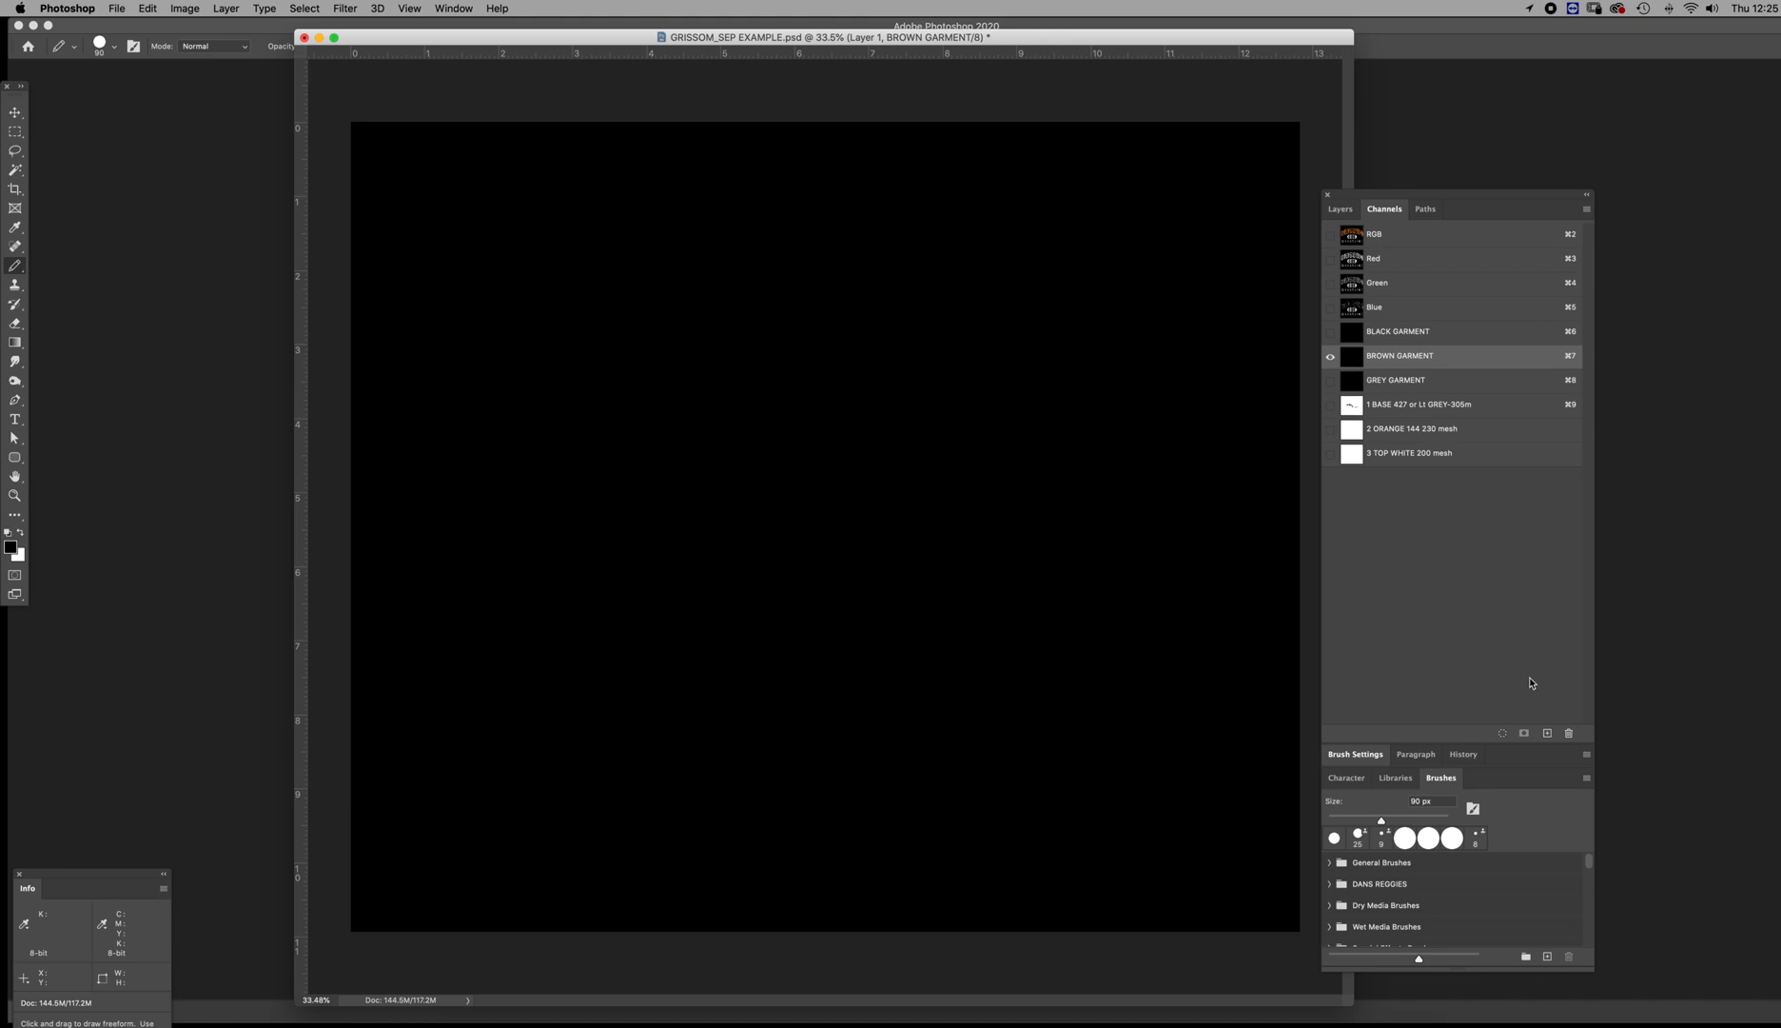
Create a new channel and fill it entirely with black, using 000000 as the foreground colour
{"action": "left_click", "coordinate": [1546, 733]}
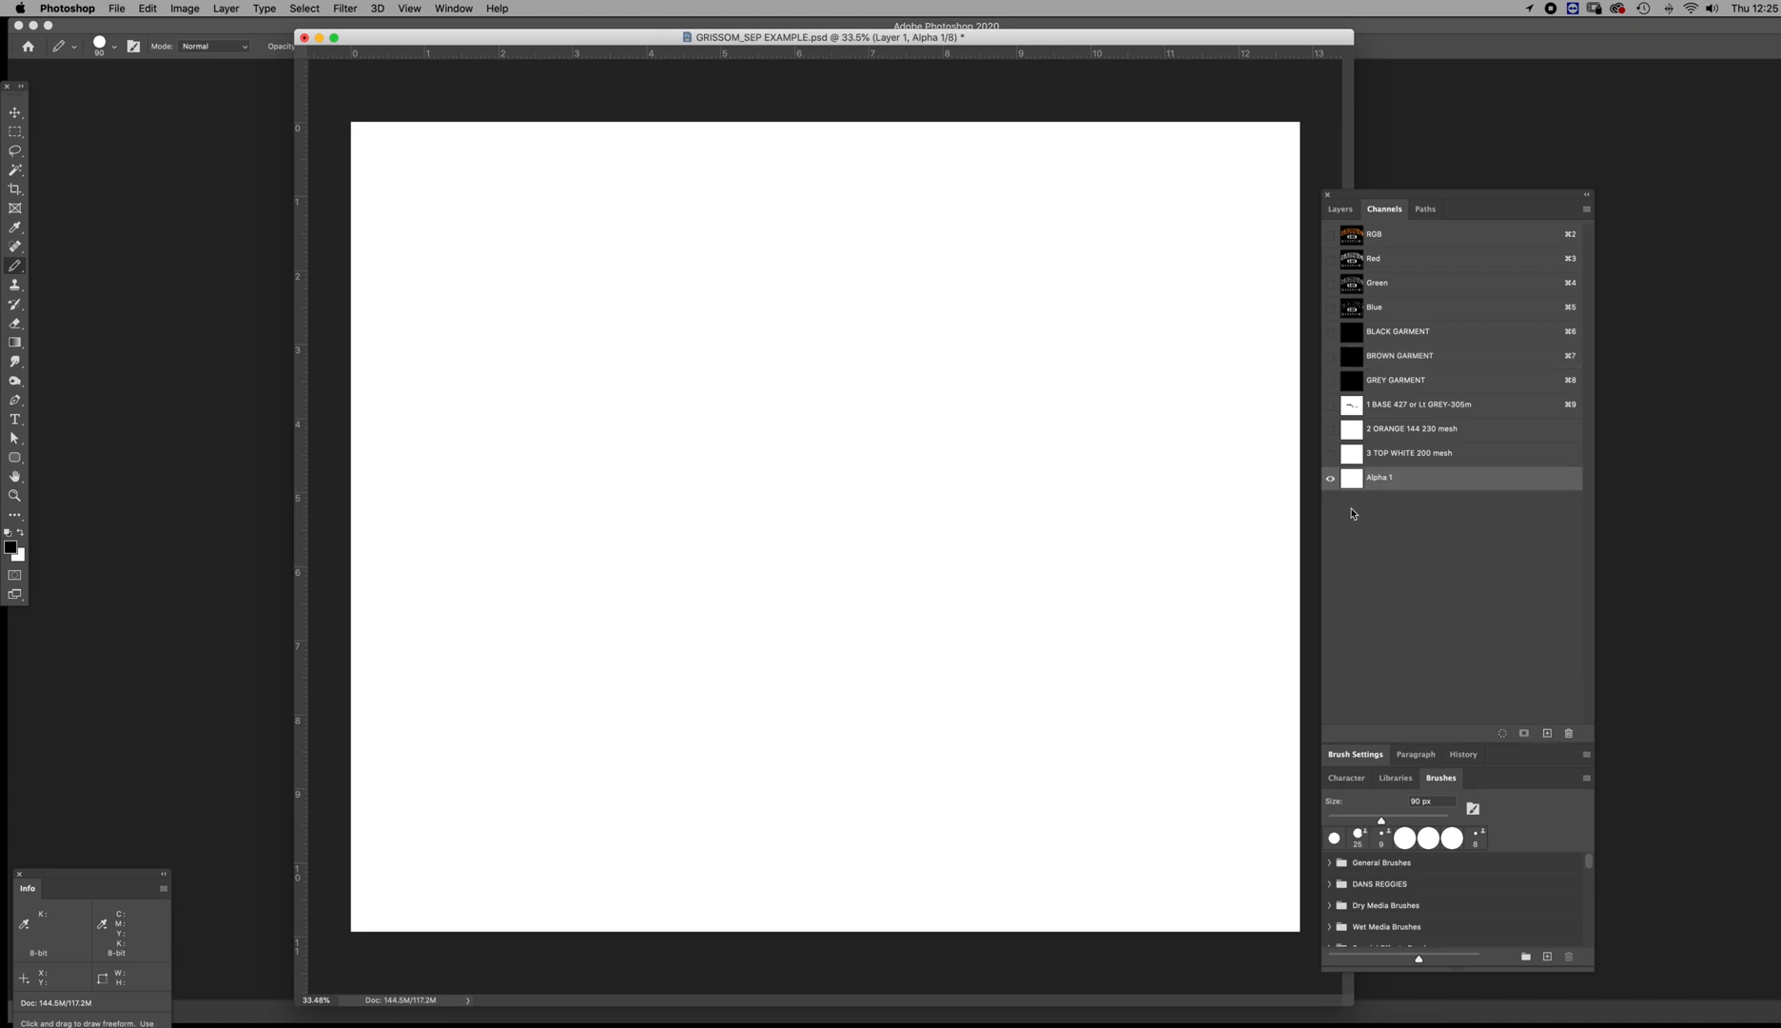
{"action": "left_click", "coordinate": [11, 547]}
{"action": "left_click", "coordinate": [1414, 520]}
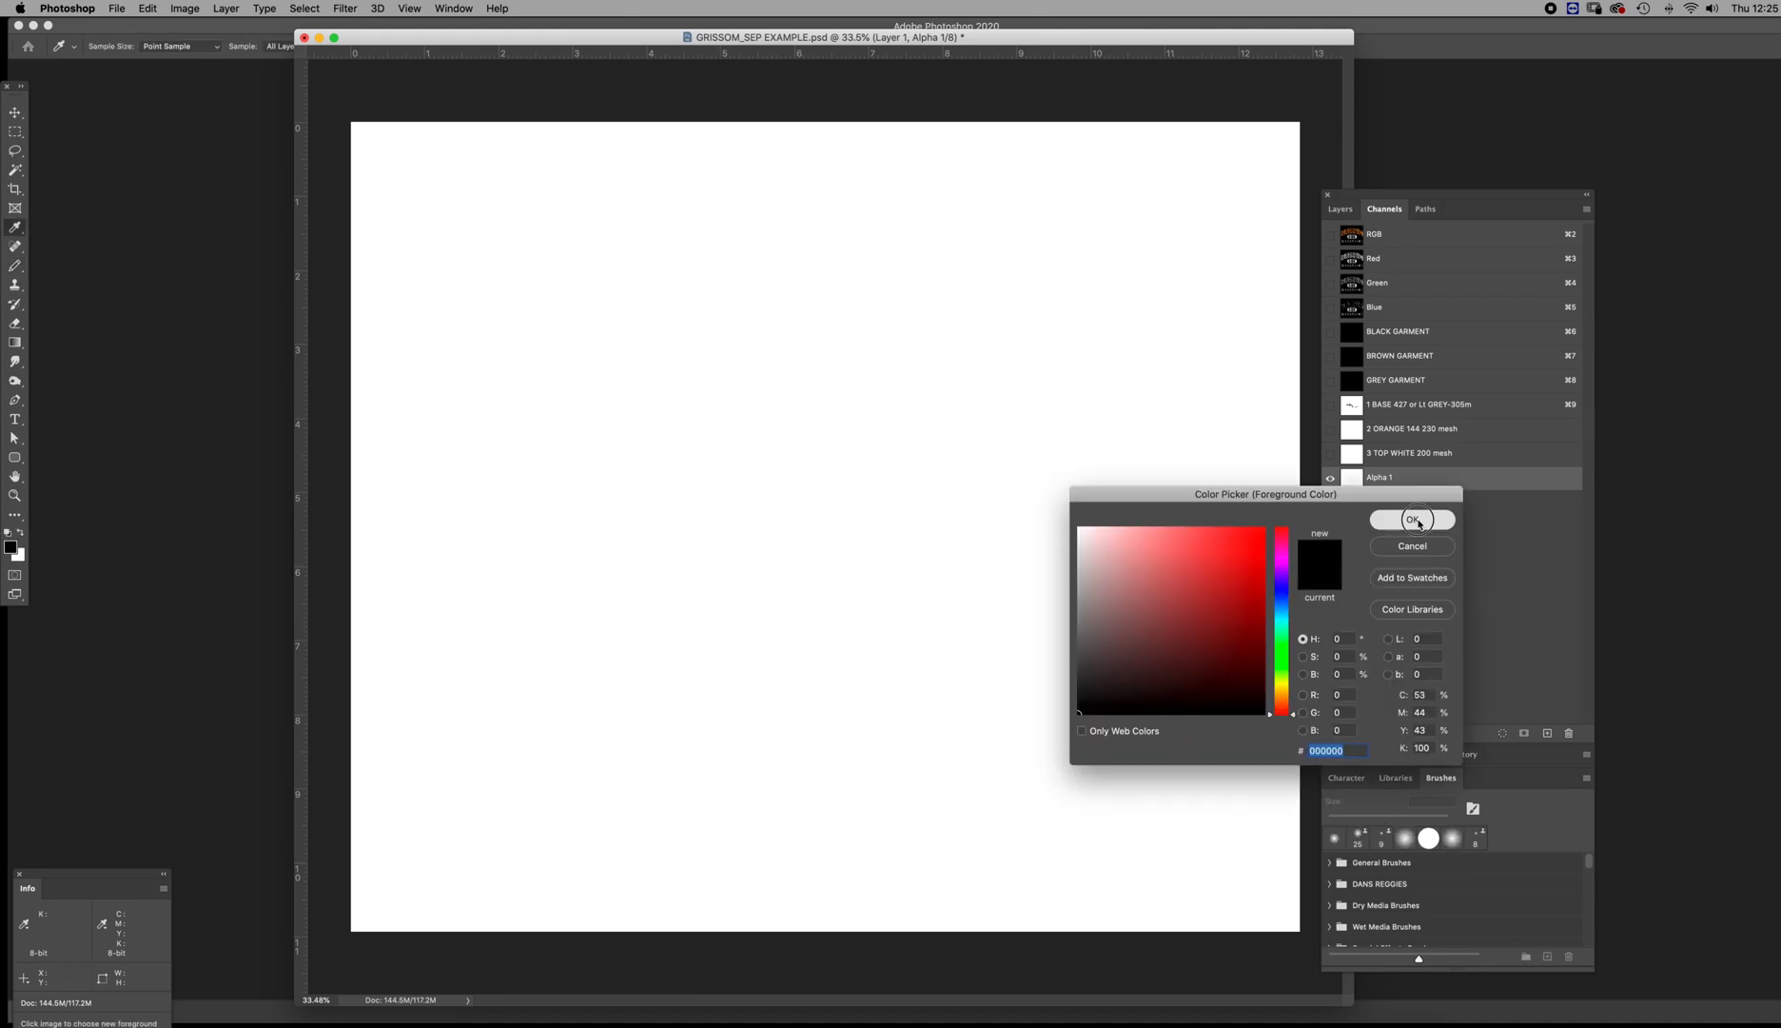
{"action": "key", "text": "alt+BackSpace"}
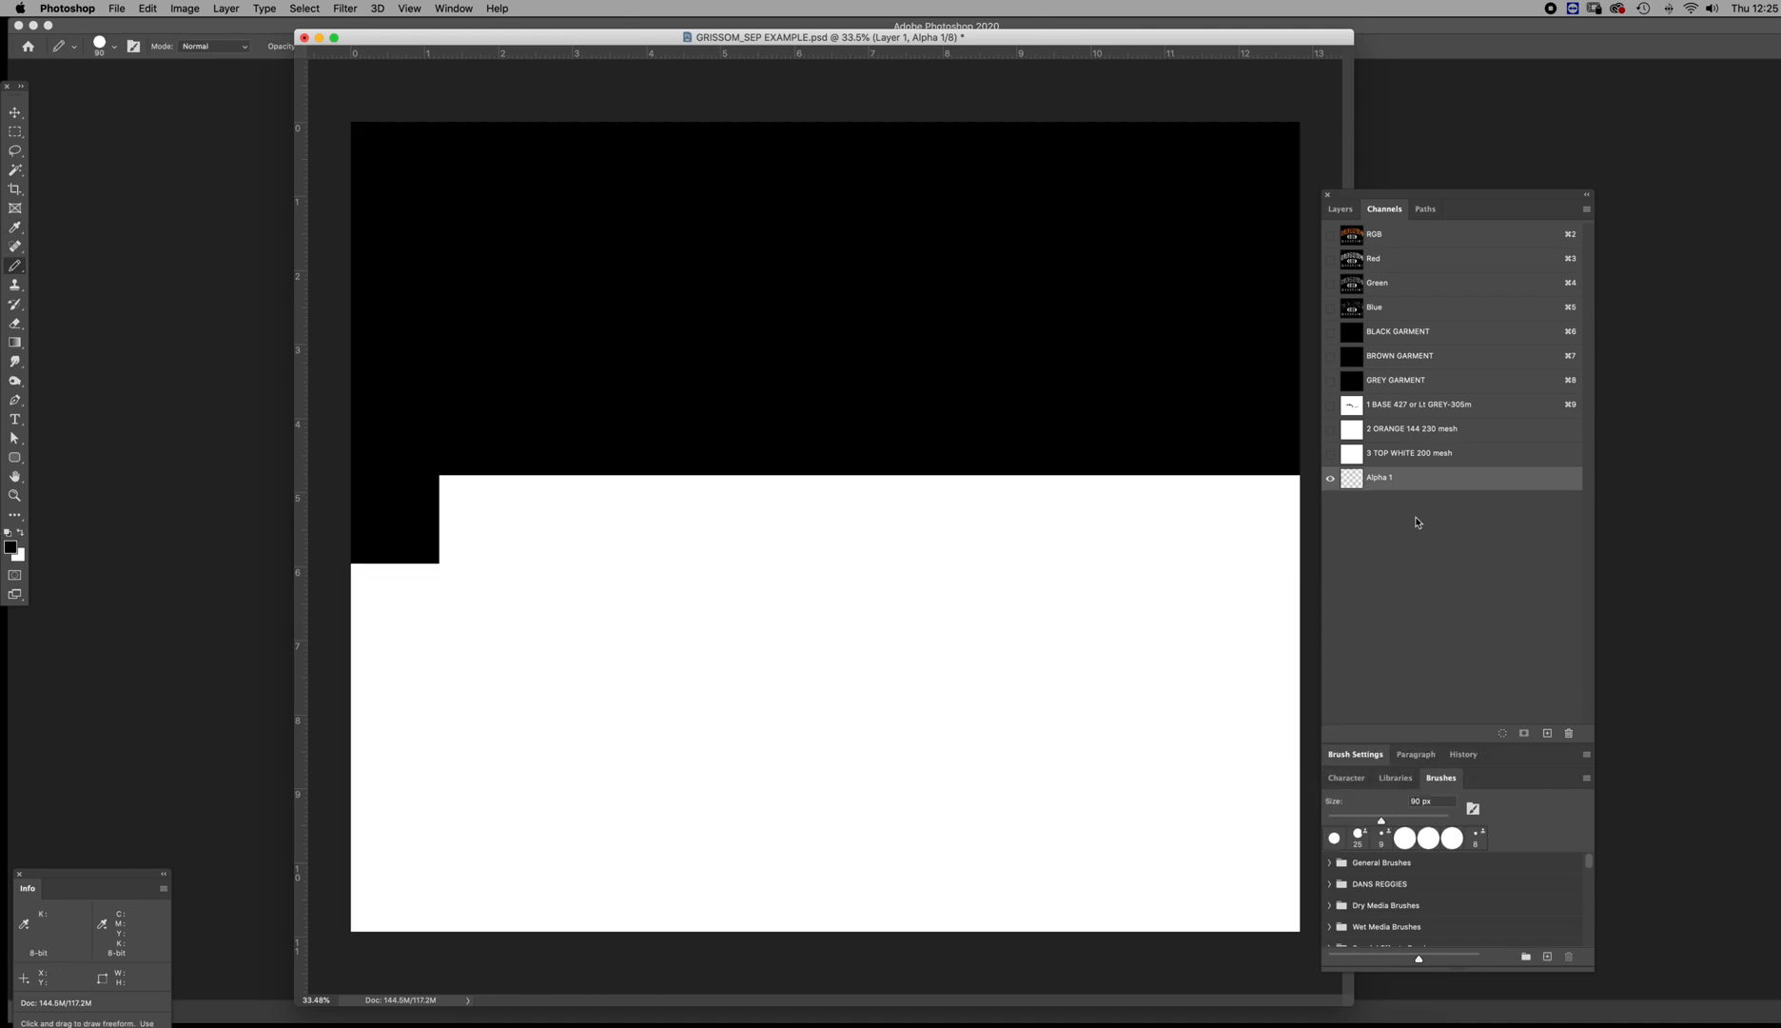
Name the new channel NAVY and give it a dark navy blue colour at 100% opacity
{"action": "double_click", "coordinate": [1353, 481]}
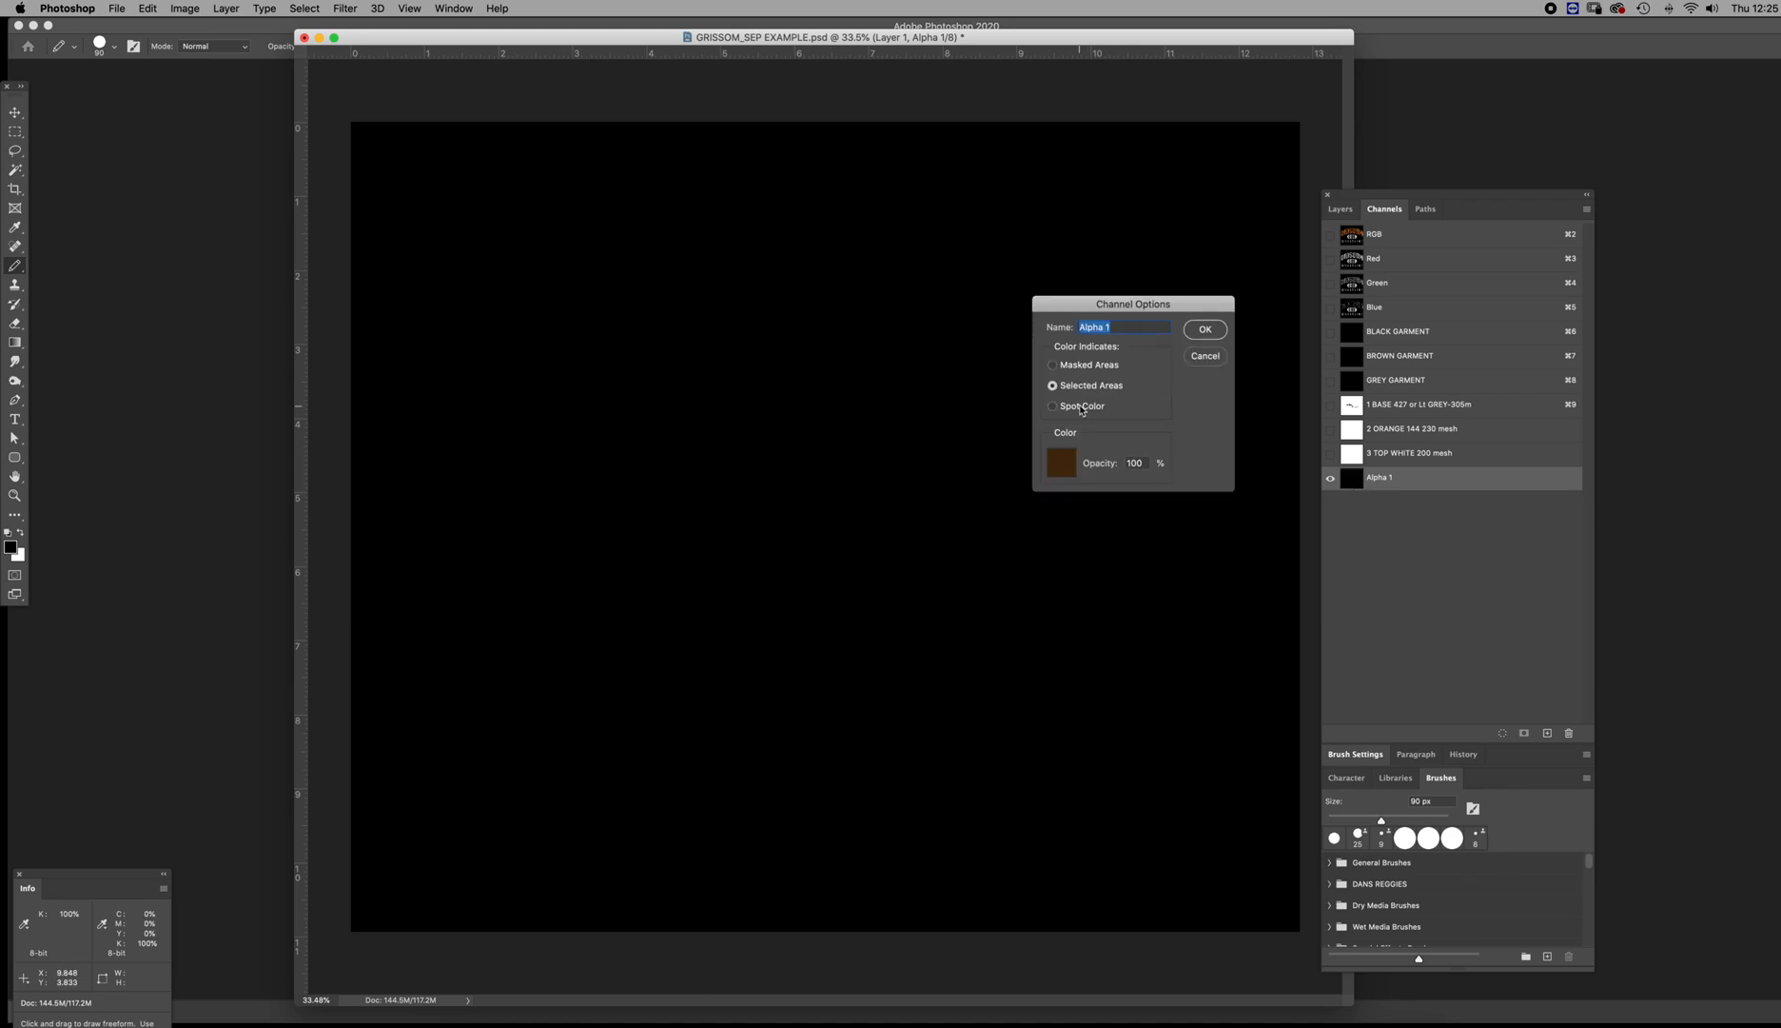
{"action": "left_click", "coordinate": [1063, 460]}
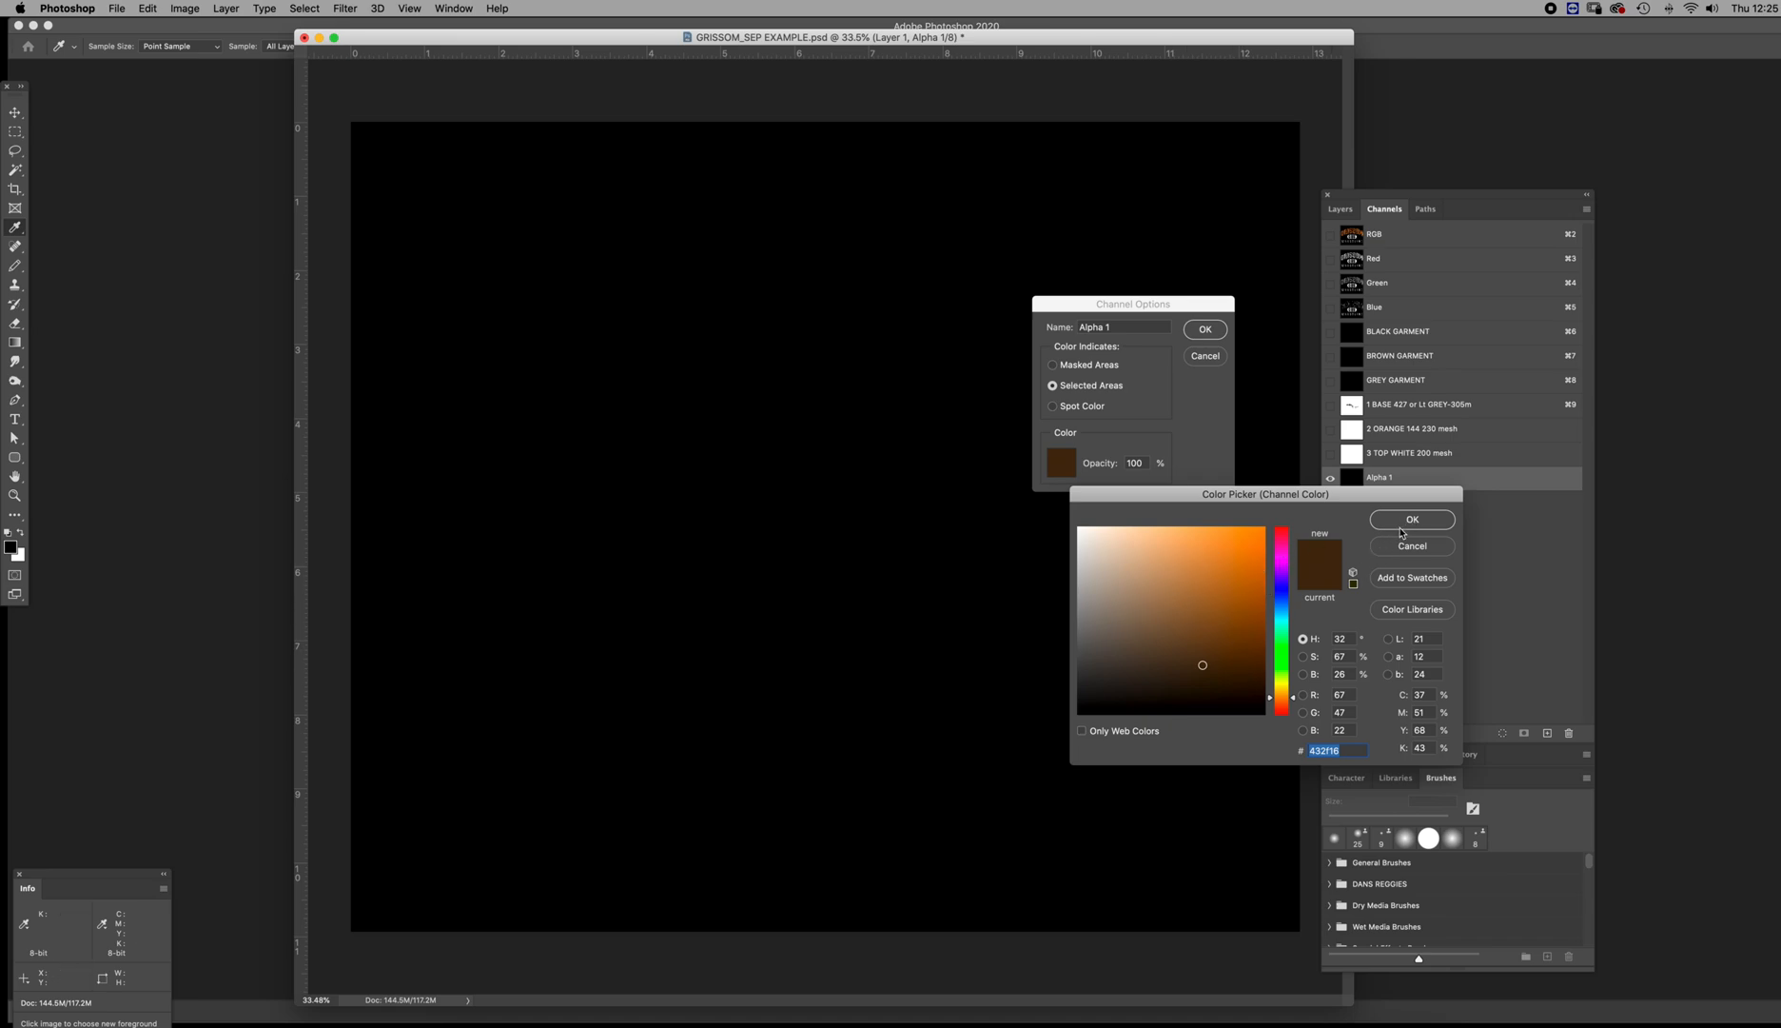
{"action": "left_click_drag", "start_coordinate": [1282, 587], "coordinate": [1283, 597]}
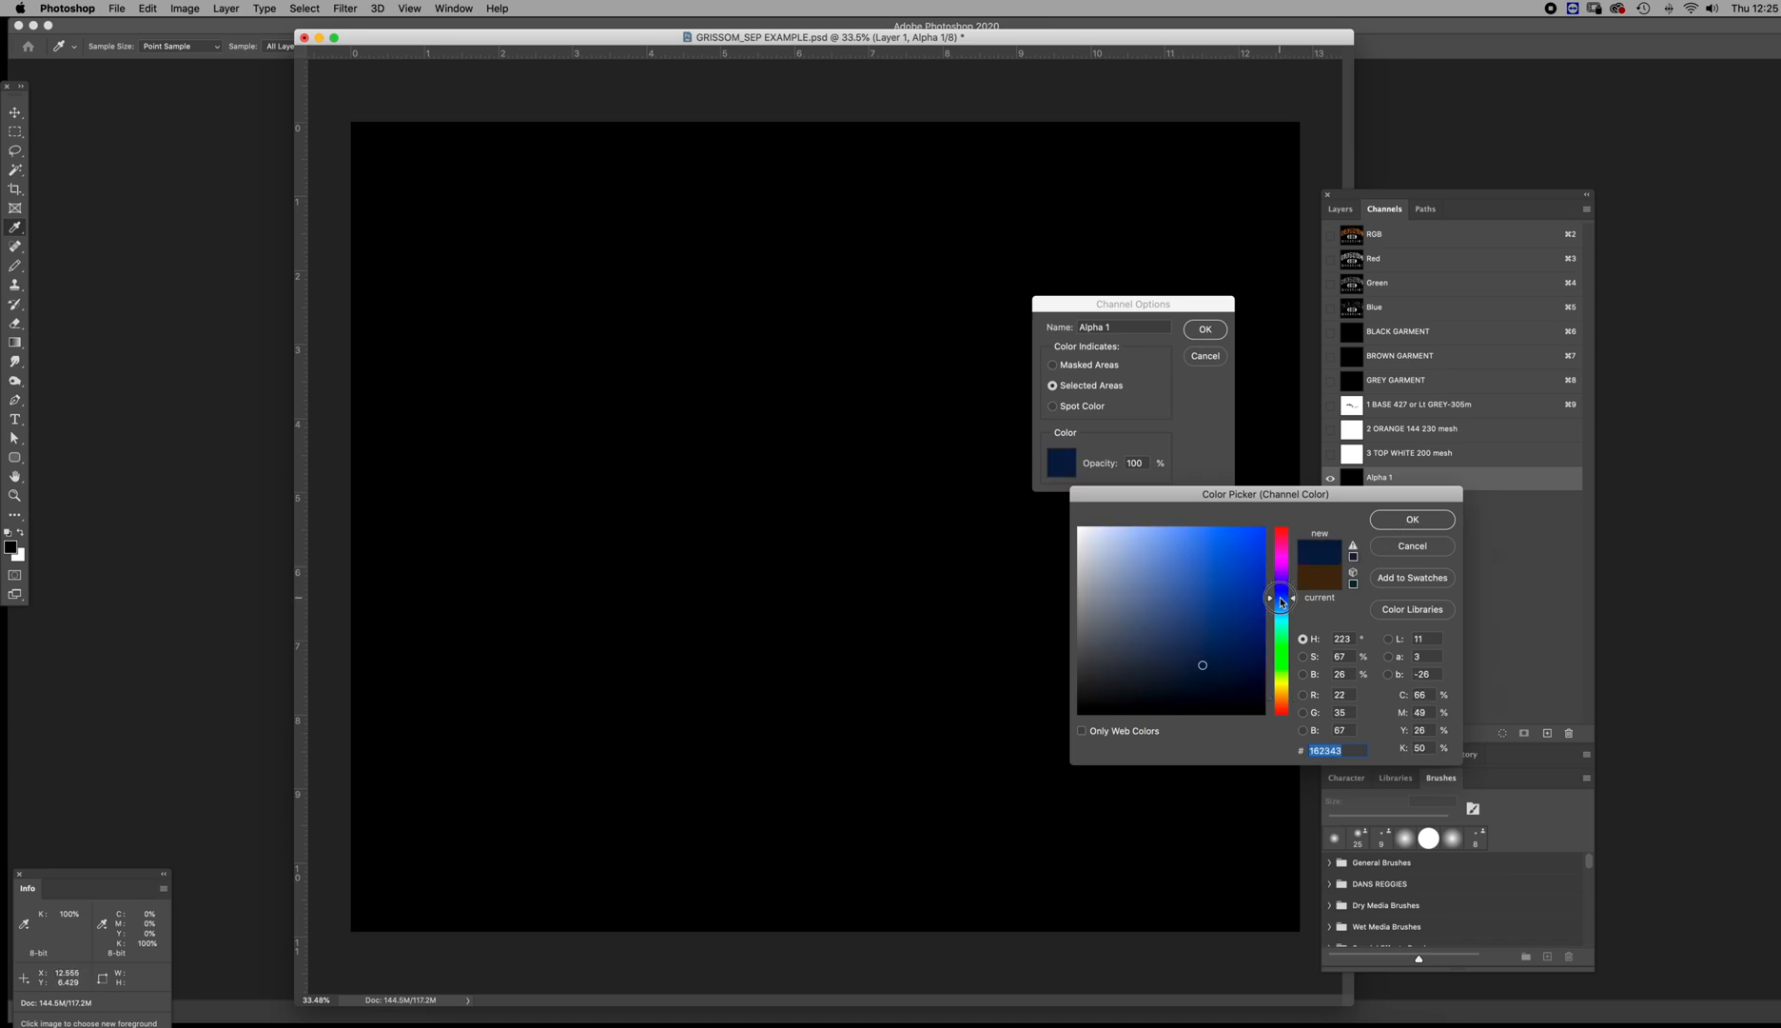
{"action": "left_click", "coordinate": [1161, 673]}
{"action": "key", "text": "Return"}
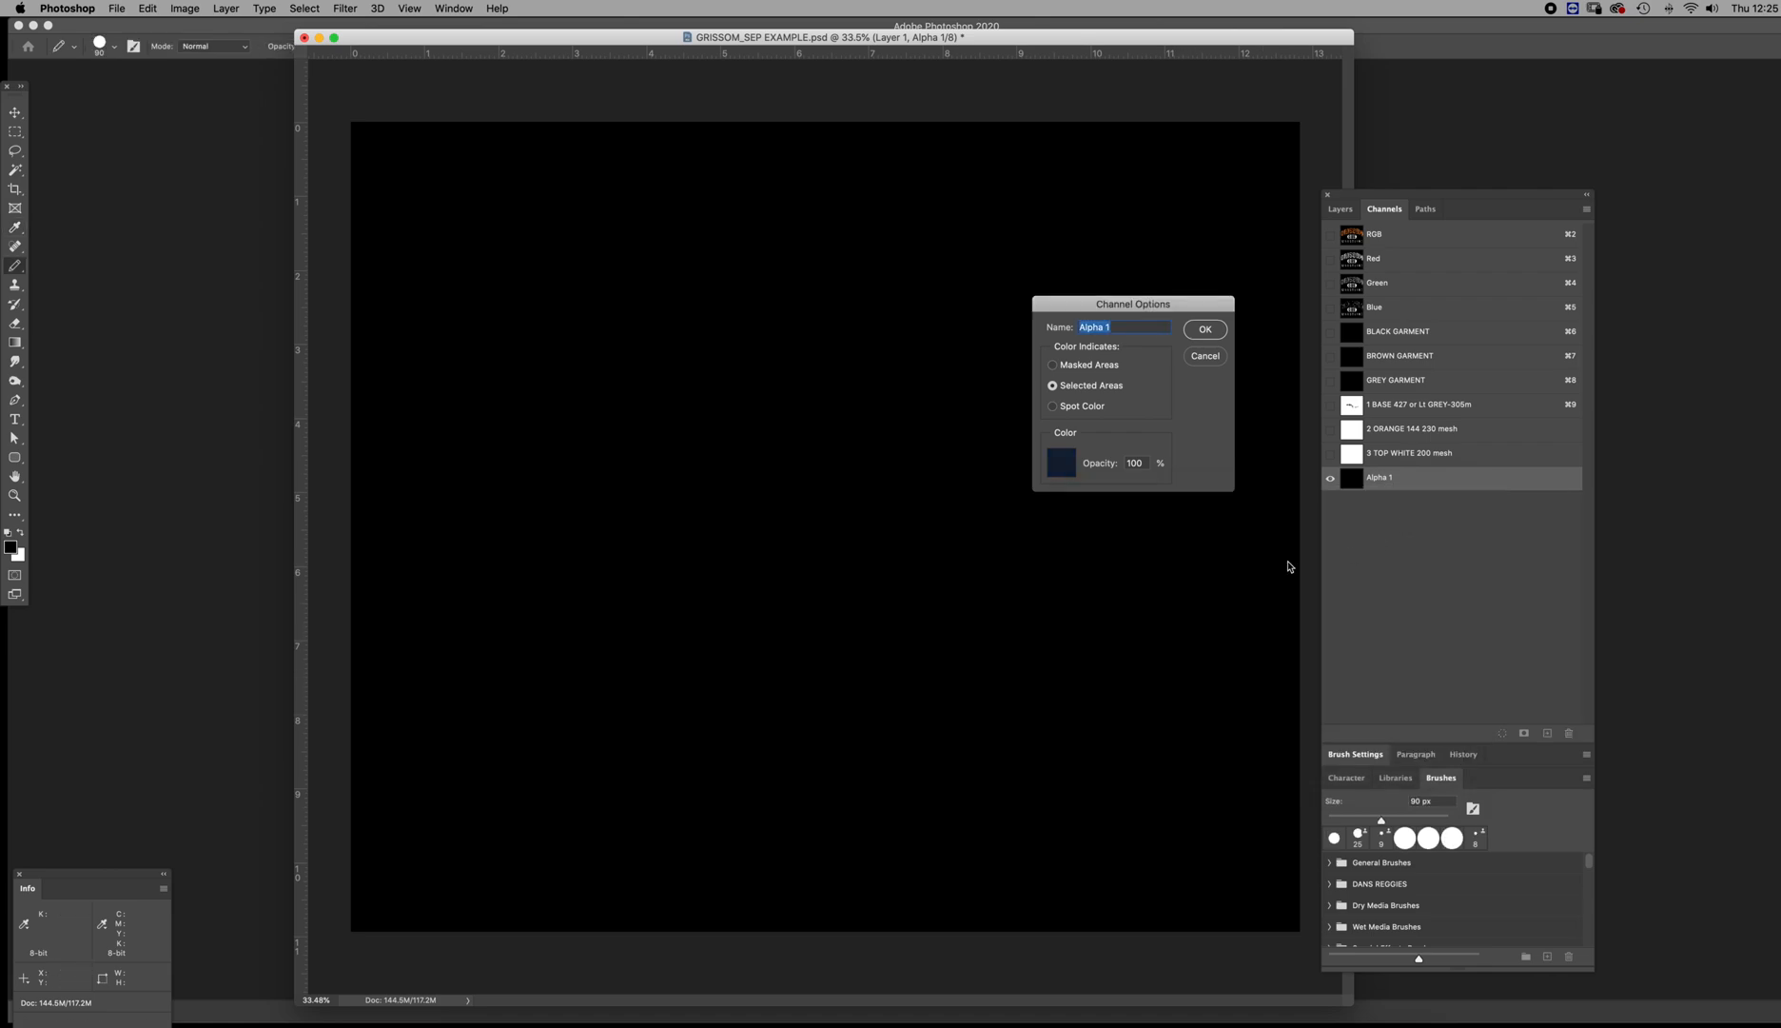
{"action": "type", "text": "NAVY"}
{"action": "left_click", "coordinate": [1207, 329]}
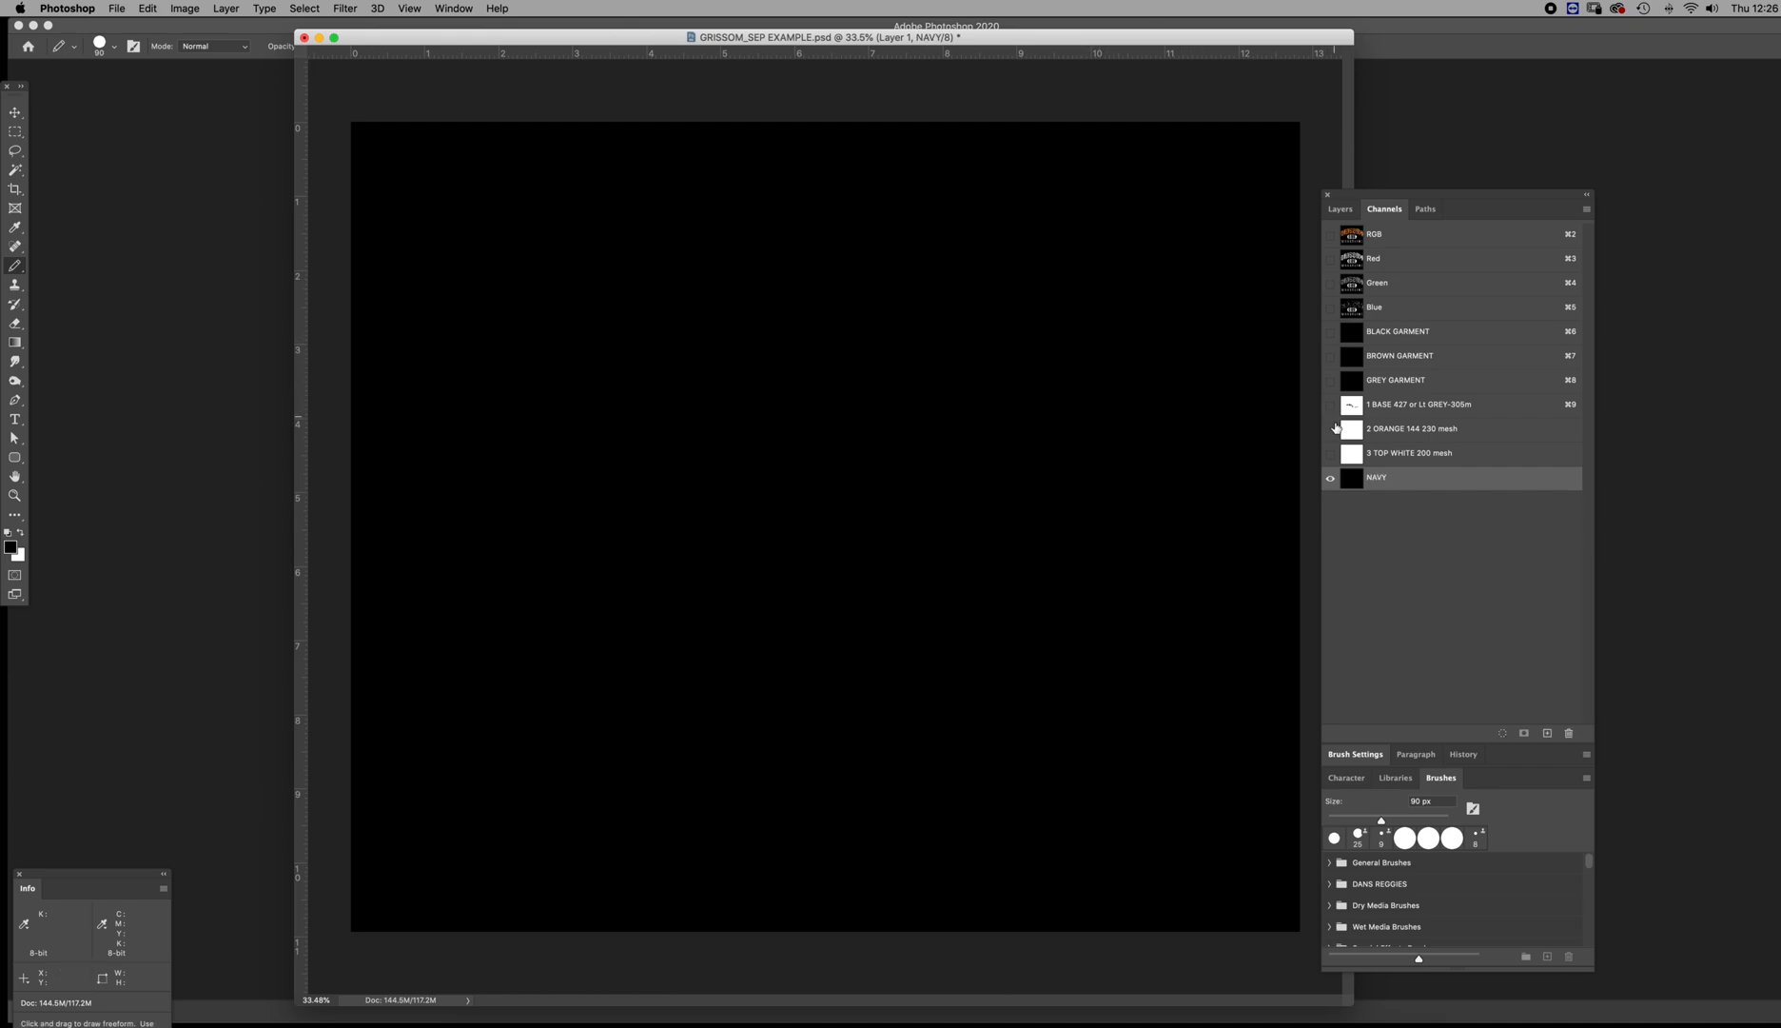
Move the NAVY channel between GREY GARMENT and 1 BASE 427, and check its channel options
{"action": "left_click_drag", "start_coordinate": [1358, 484], "coordinate": [1364, 403]}
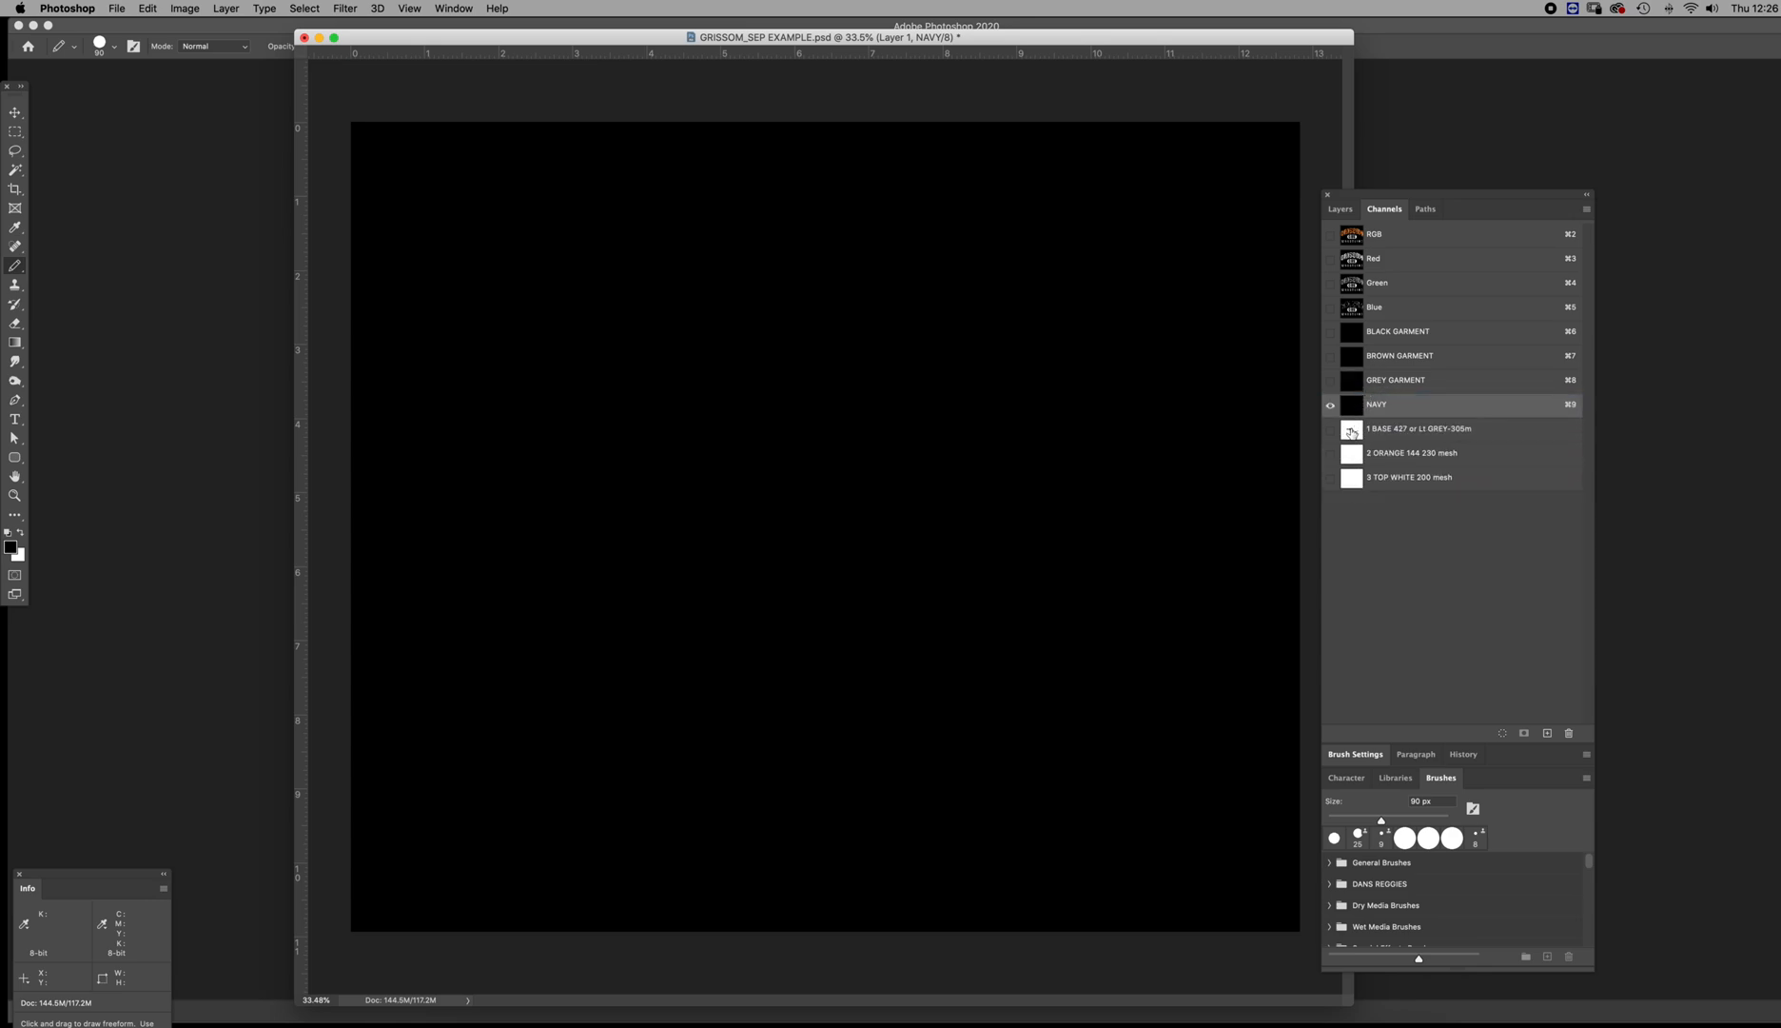
{"action": "double_click", "coordinate": [1352, 403]}
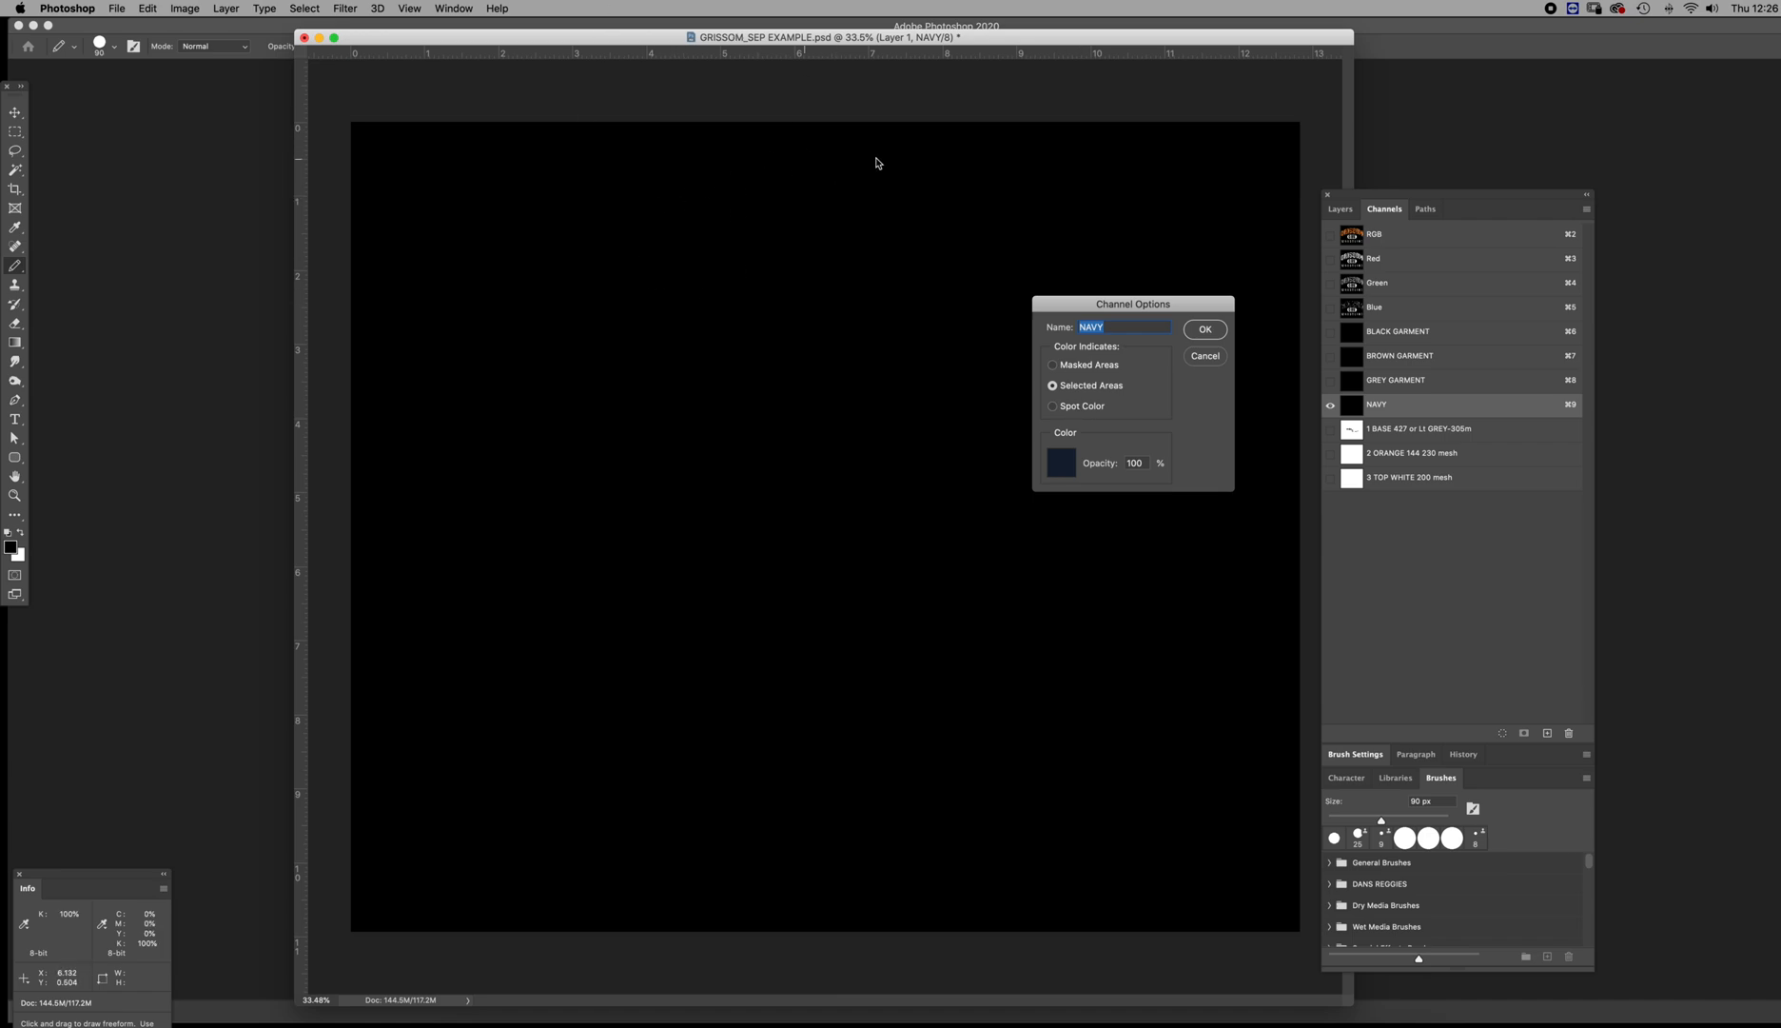
{"action": "left_click", "coordinate": [1209, 357]}
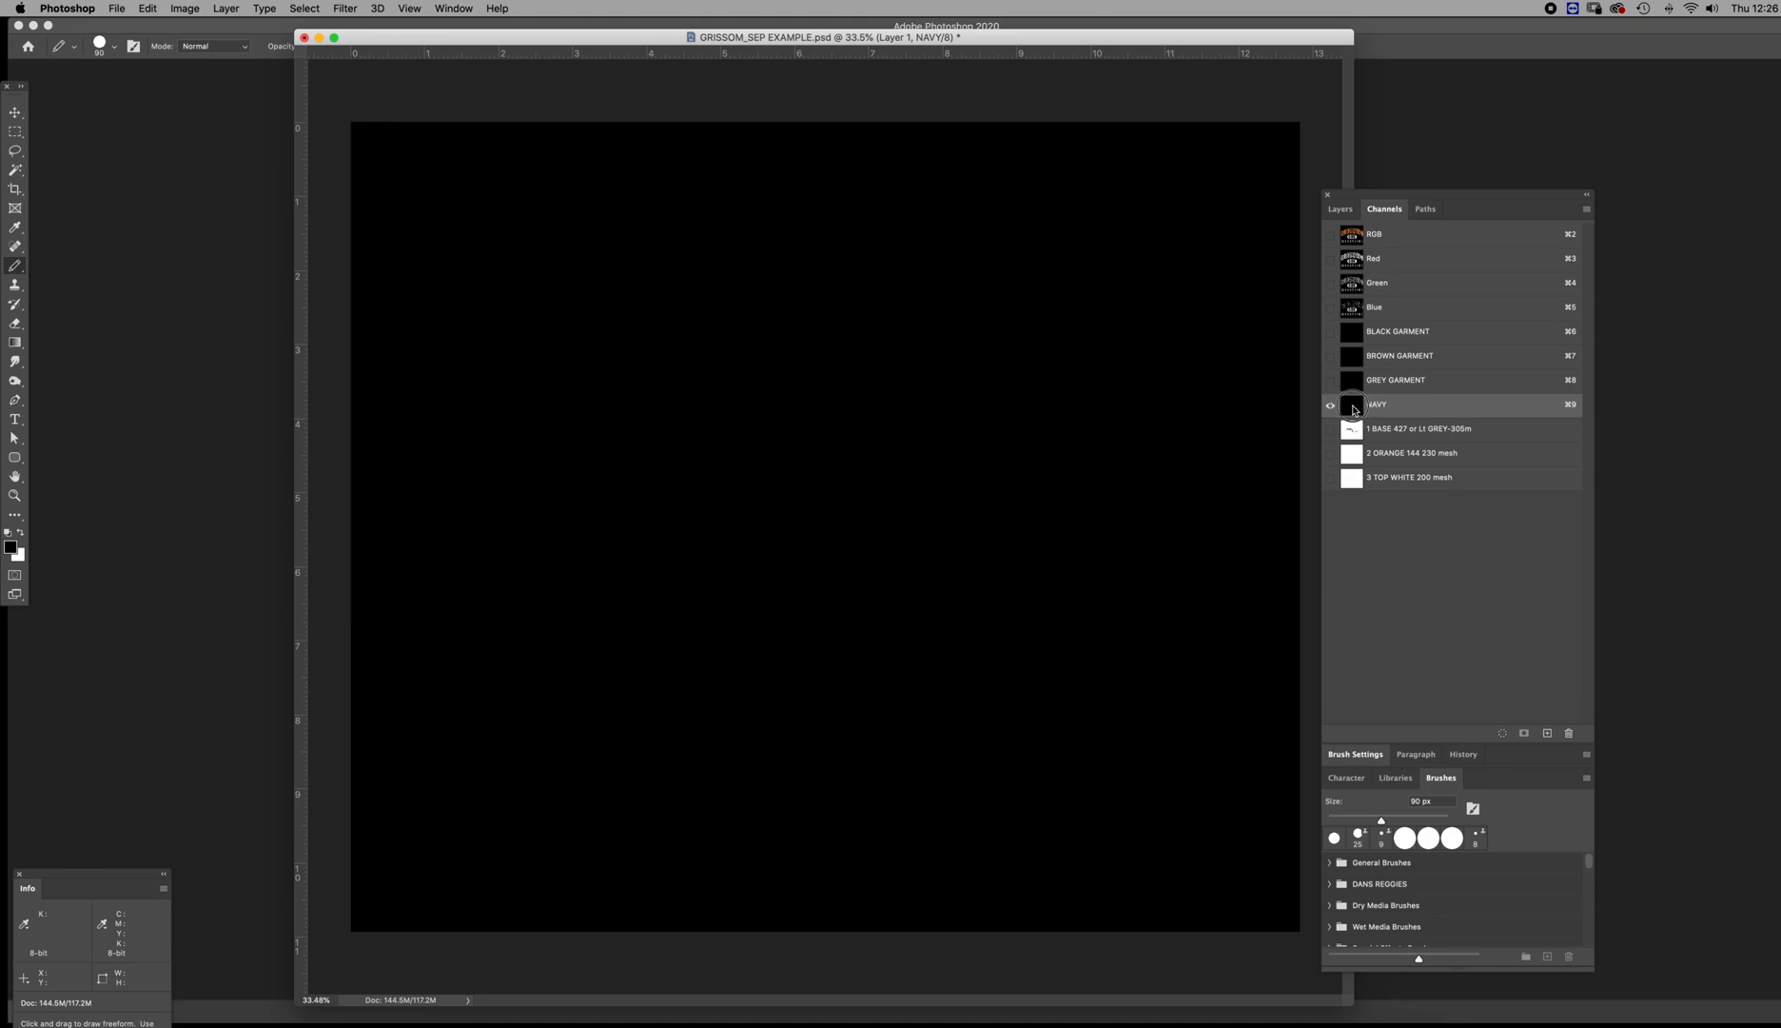
Set the NAVY channel's colour to indicate selected areas and invert the channel to solid black
{"action": "double_click", "coordinate": [1354, 409]}
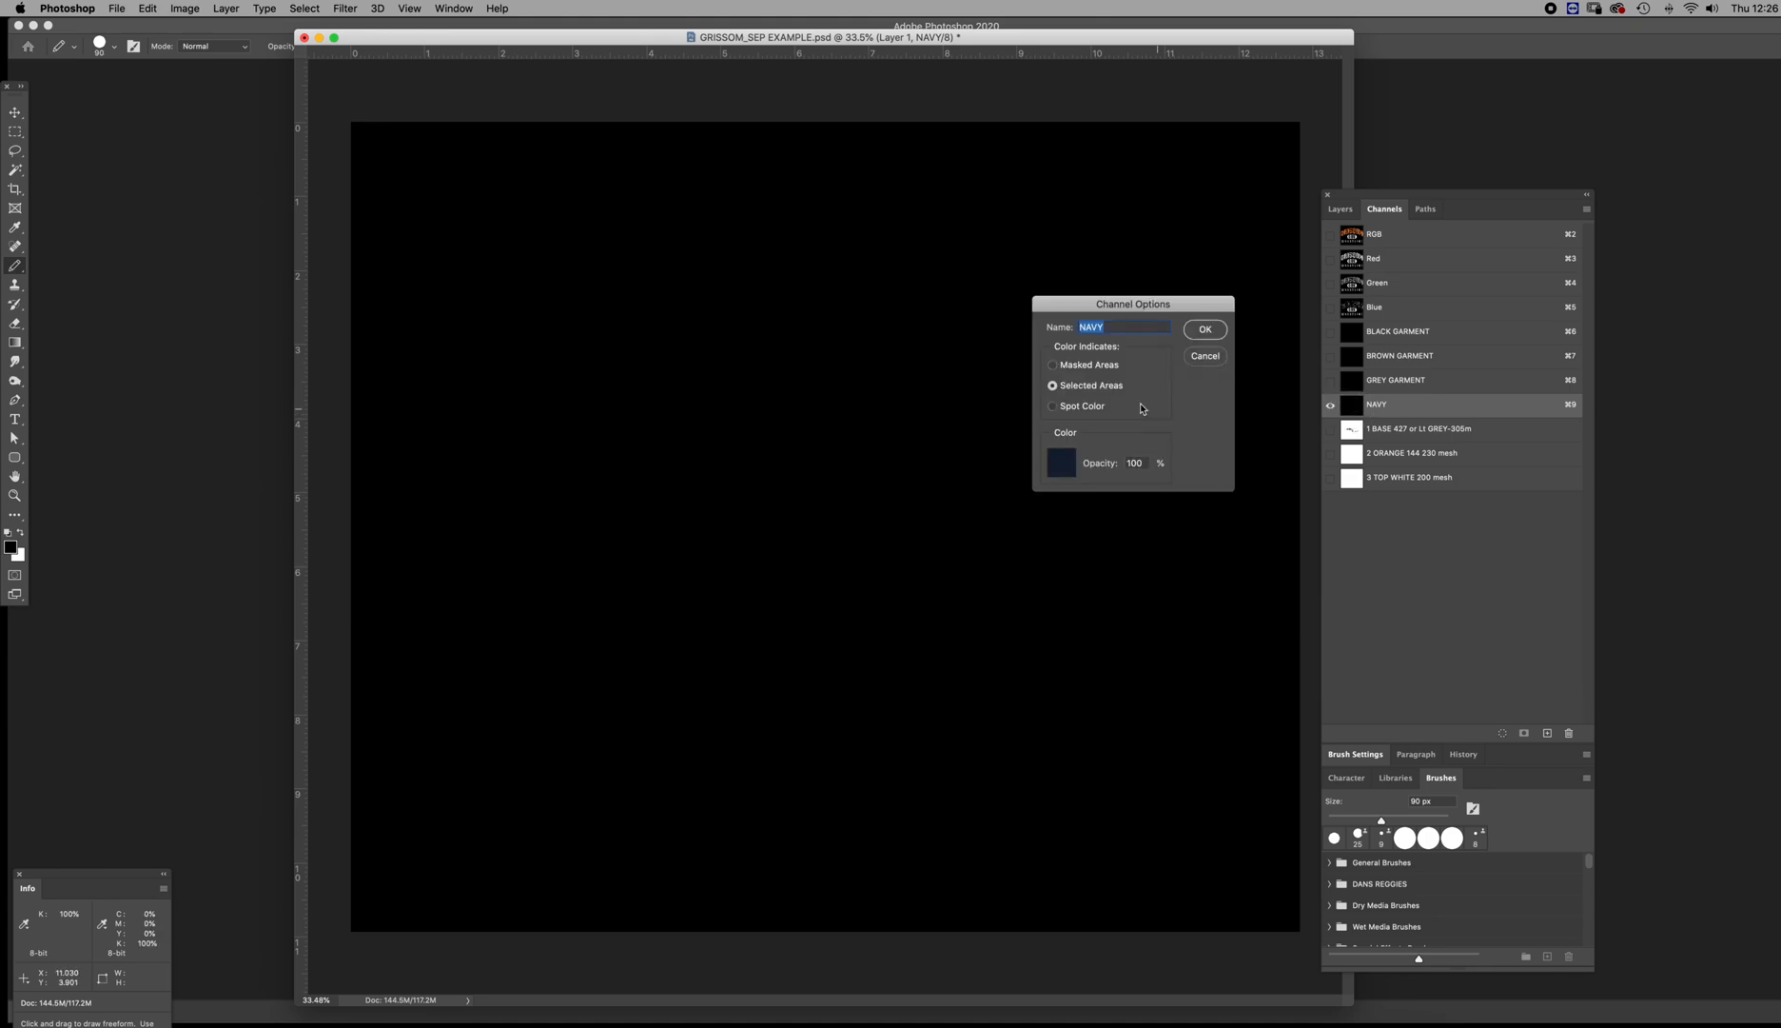
{"action": "left_click", "coordinate": [1074, 387]}
{"action": "left_click", "coordinate": [1204, 329]}
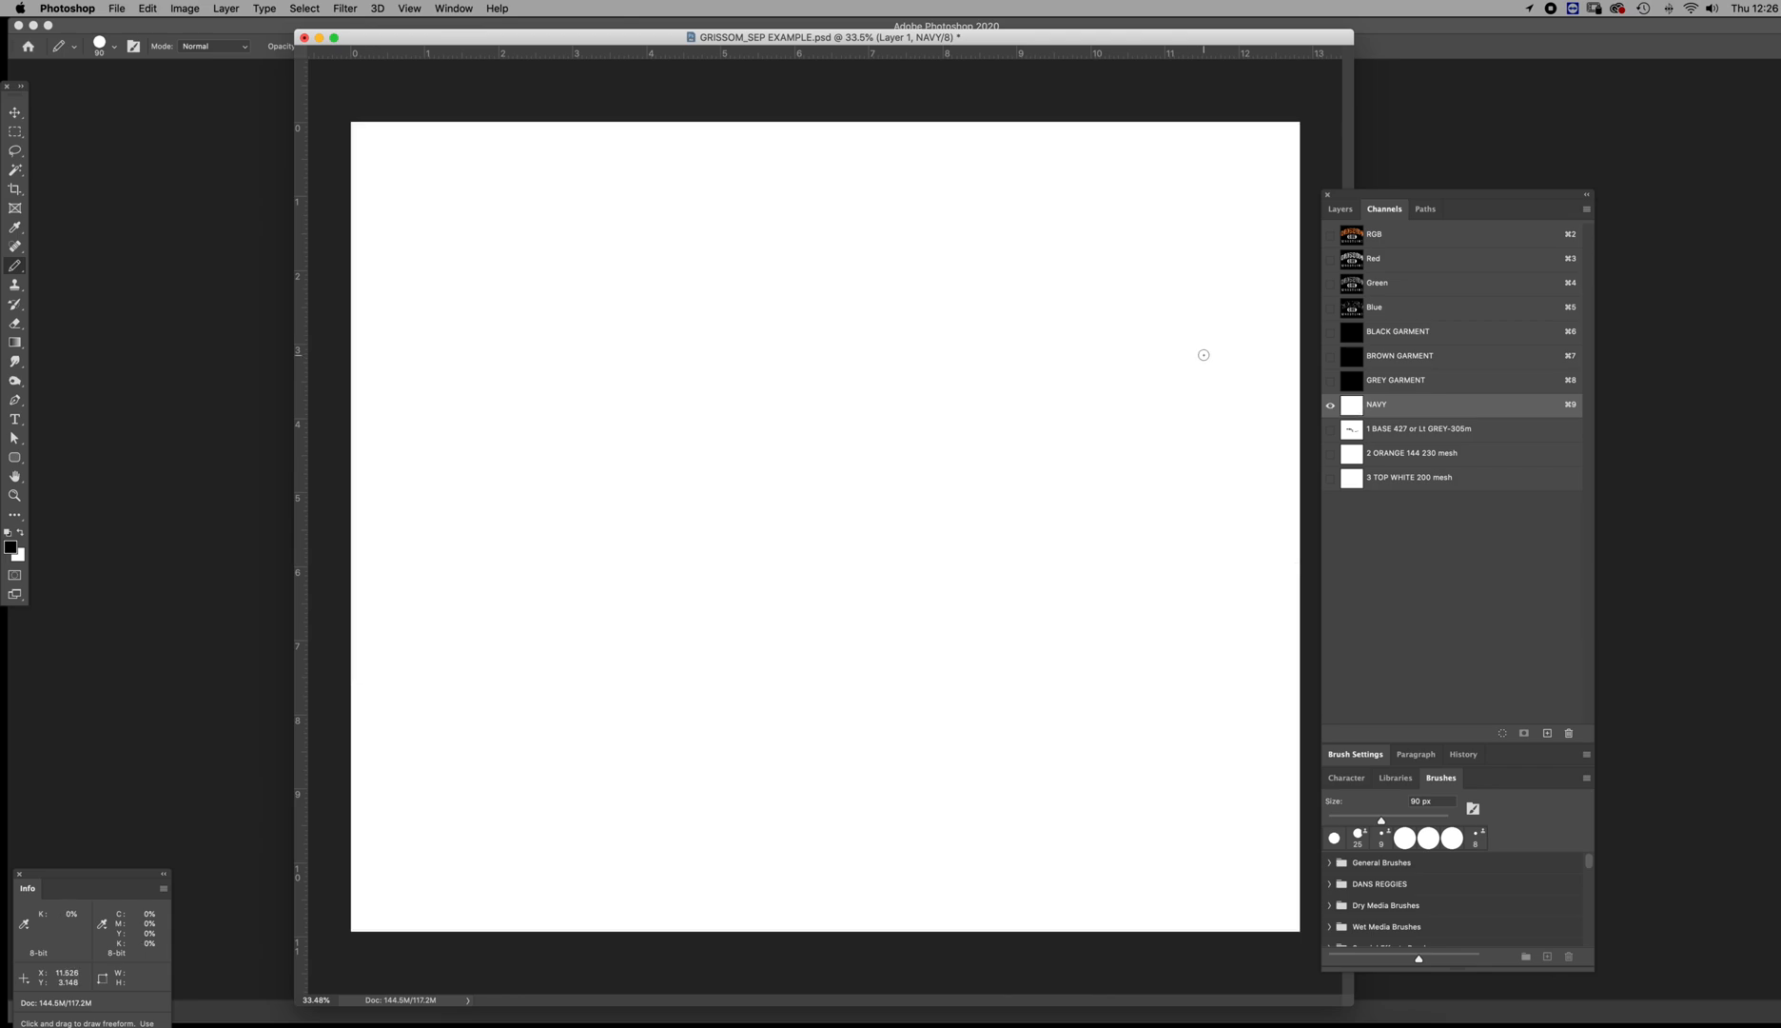
{"action": "key", "text": "super+i"}
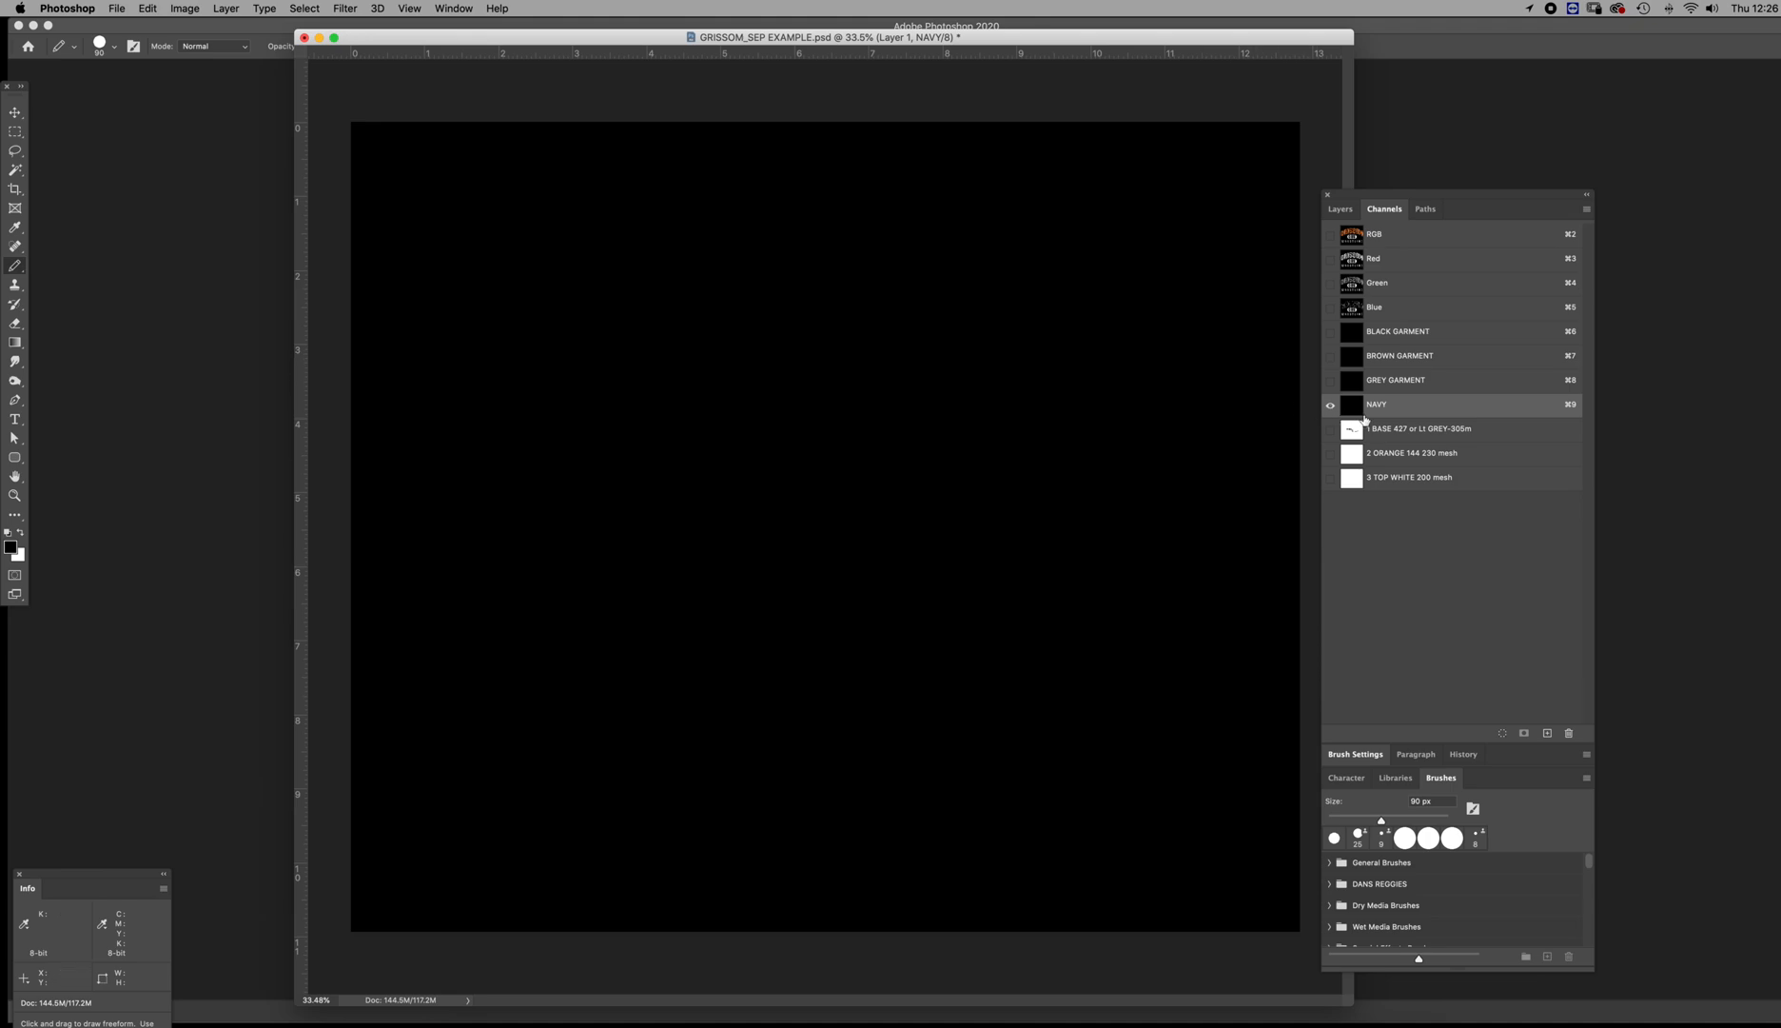
Preview the 1 BASE 427 ink over the NAVY garment and examine the other garment channels on their own
{"action": "left_click", "coordinate": [1330, 429]}
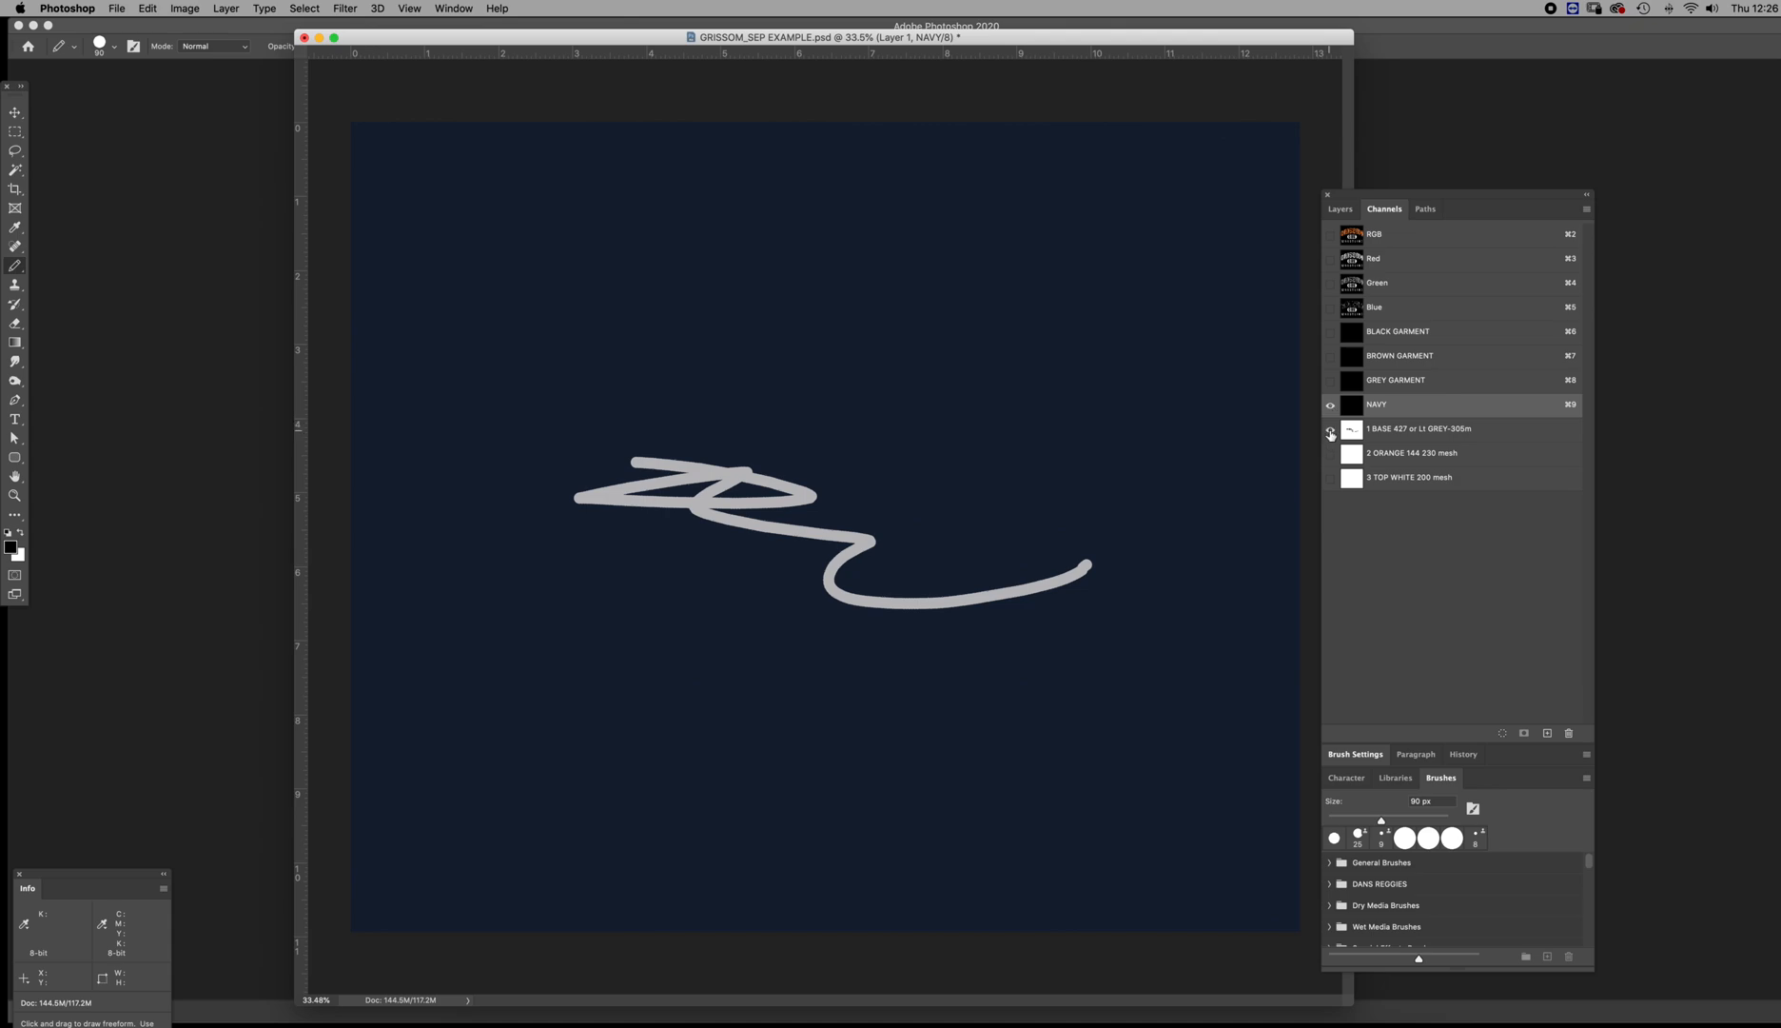
{"action": "left_click", "coordinate": [1331, 429]}
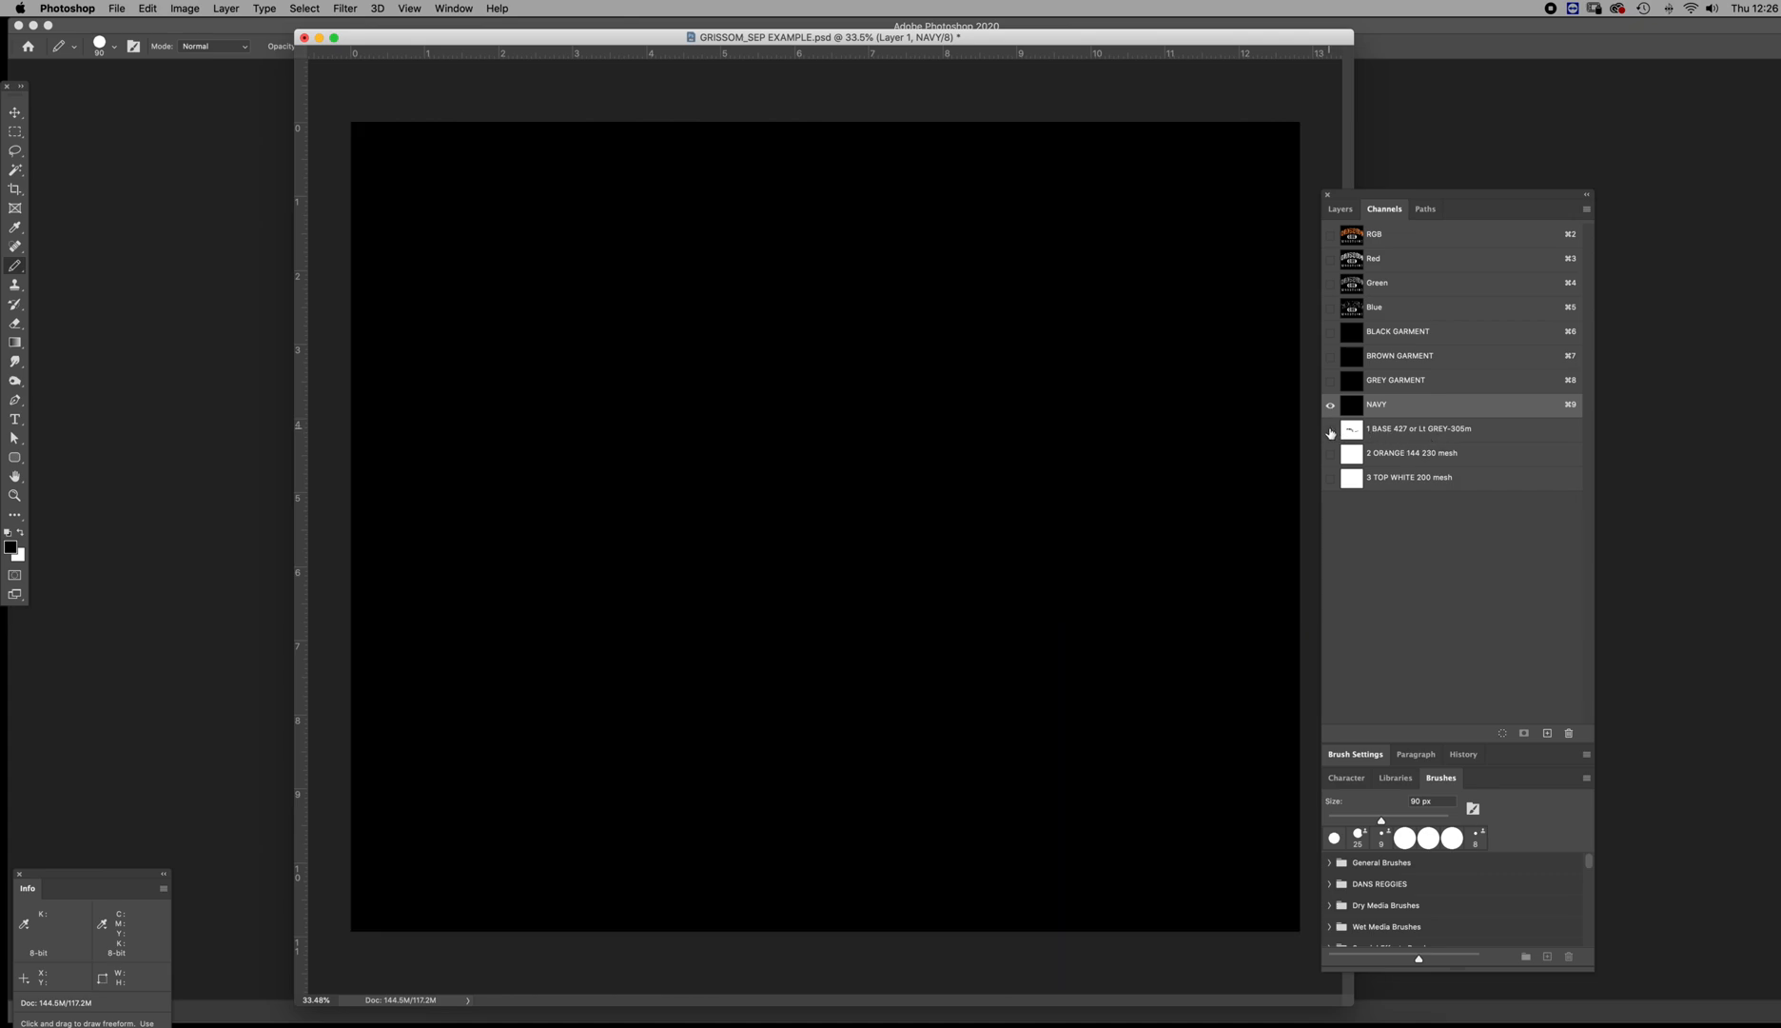
{"action": "left_click", "coordinate": [1352, 387]}
{"action": "left_click", "coordinate": [1355, 361]}
{"action": "left_click", "coordinate": [1355, 341]}
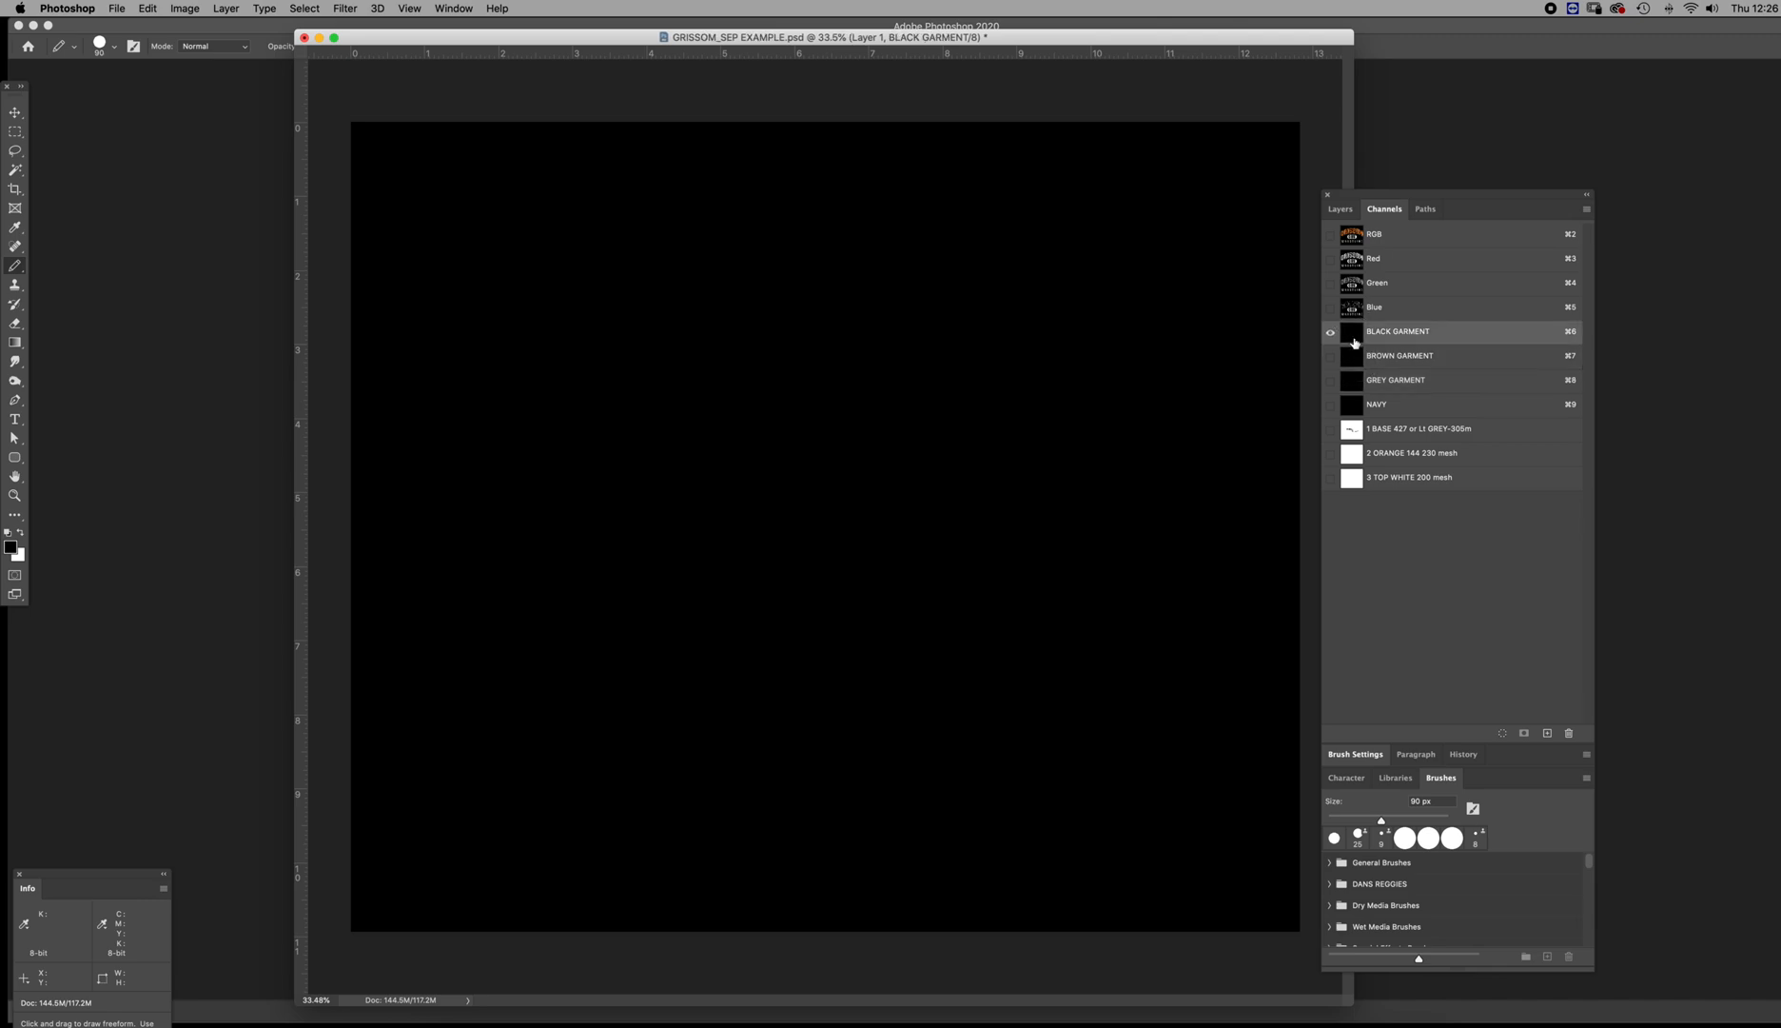
{"action": "left_click", "coordinate": [1359, 405]}
{"action": "left_click", "coordinate": [1330, 429]}
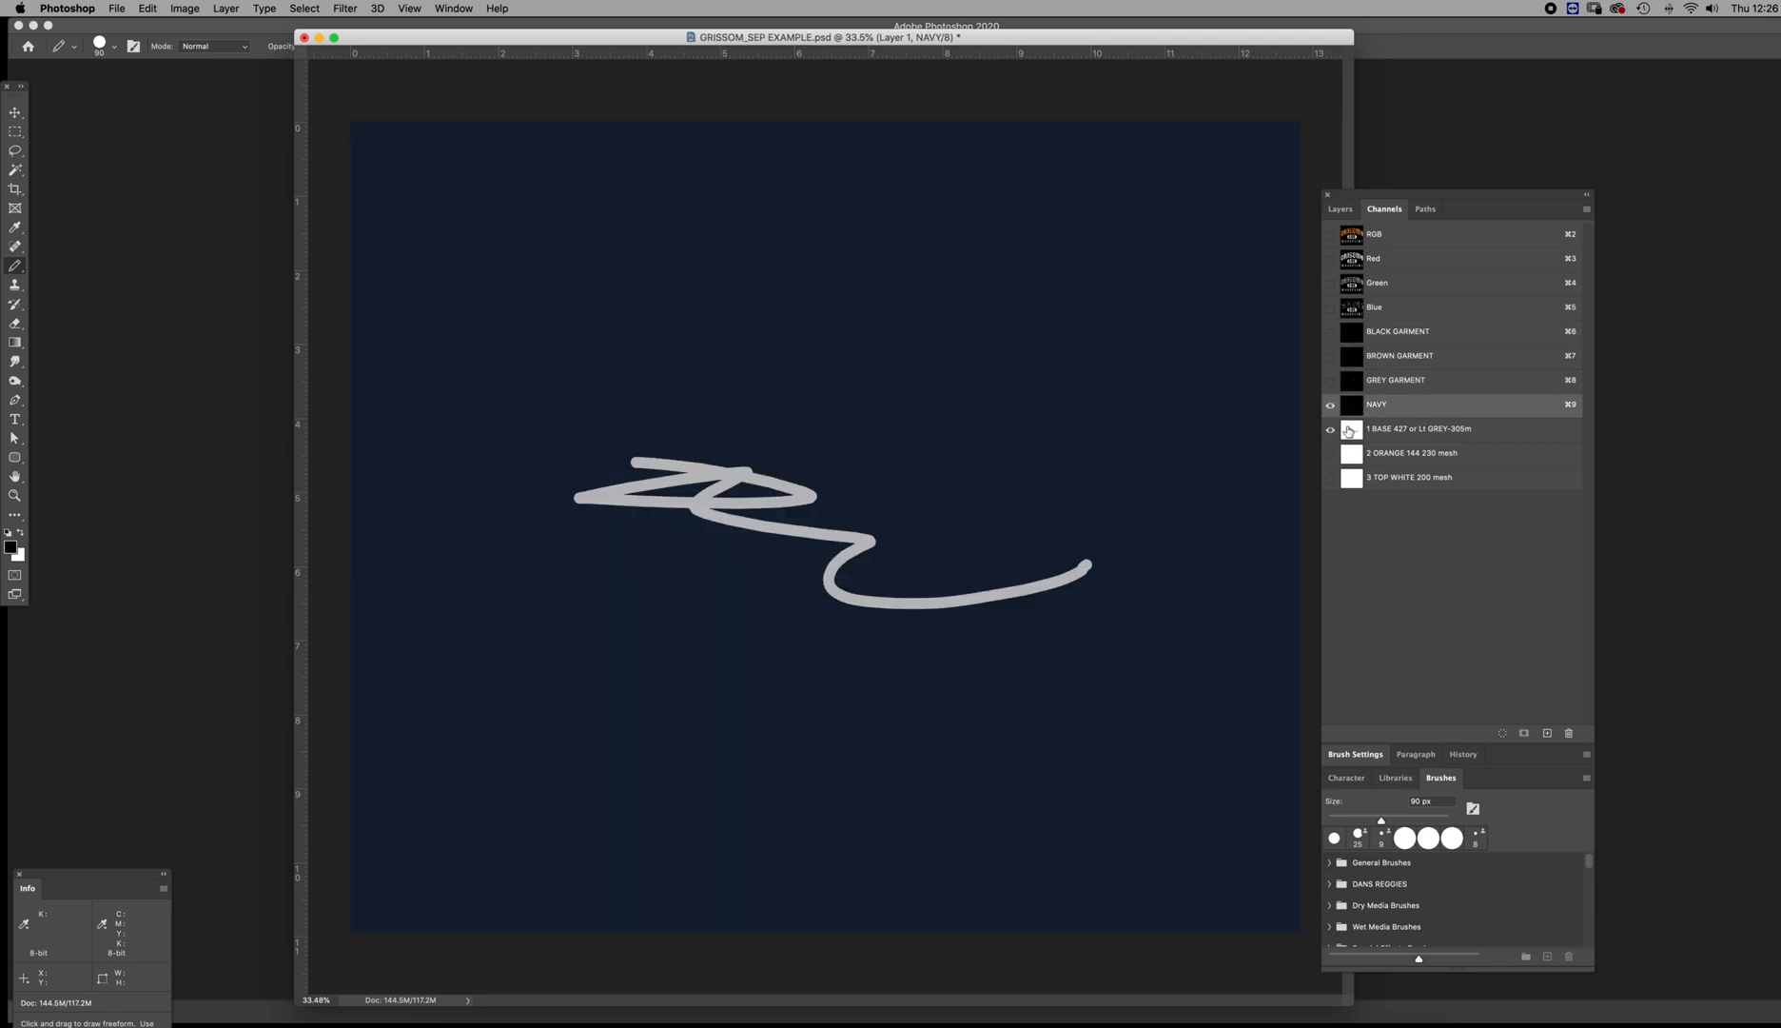
Compare the NAVY preview with and without the 1 BASE 427 ink, and examine the base channel alone
{"action": "left_click", "coordinate": [1349, 430]}
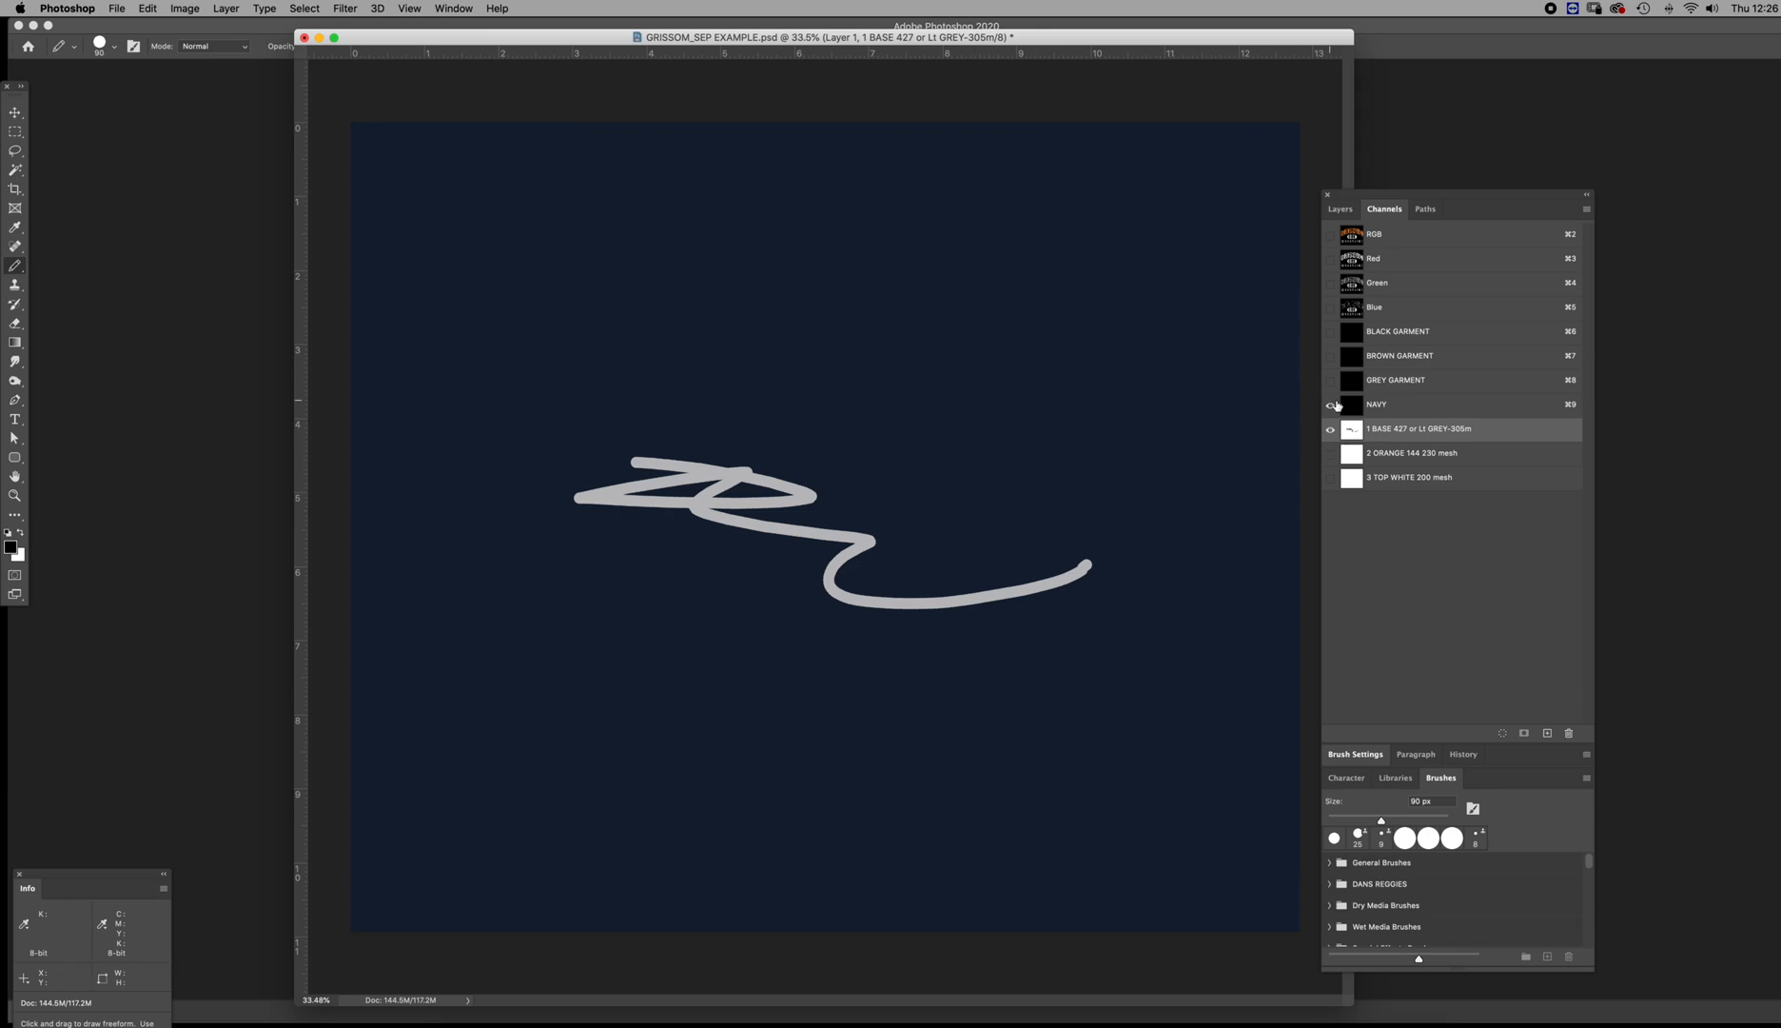
{"action": "left_click", "coordinate": [1351, 408]}
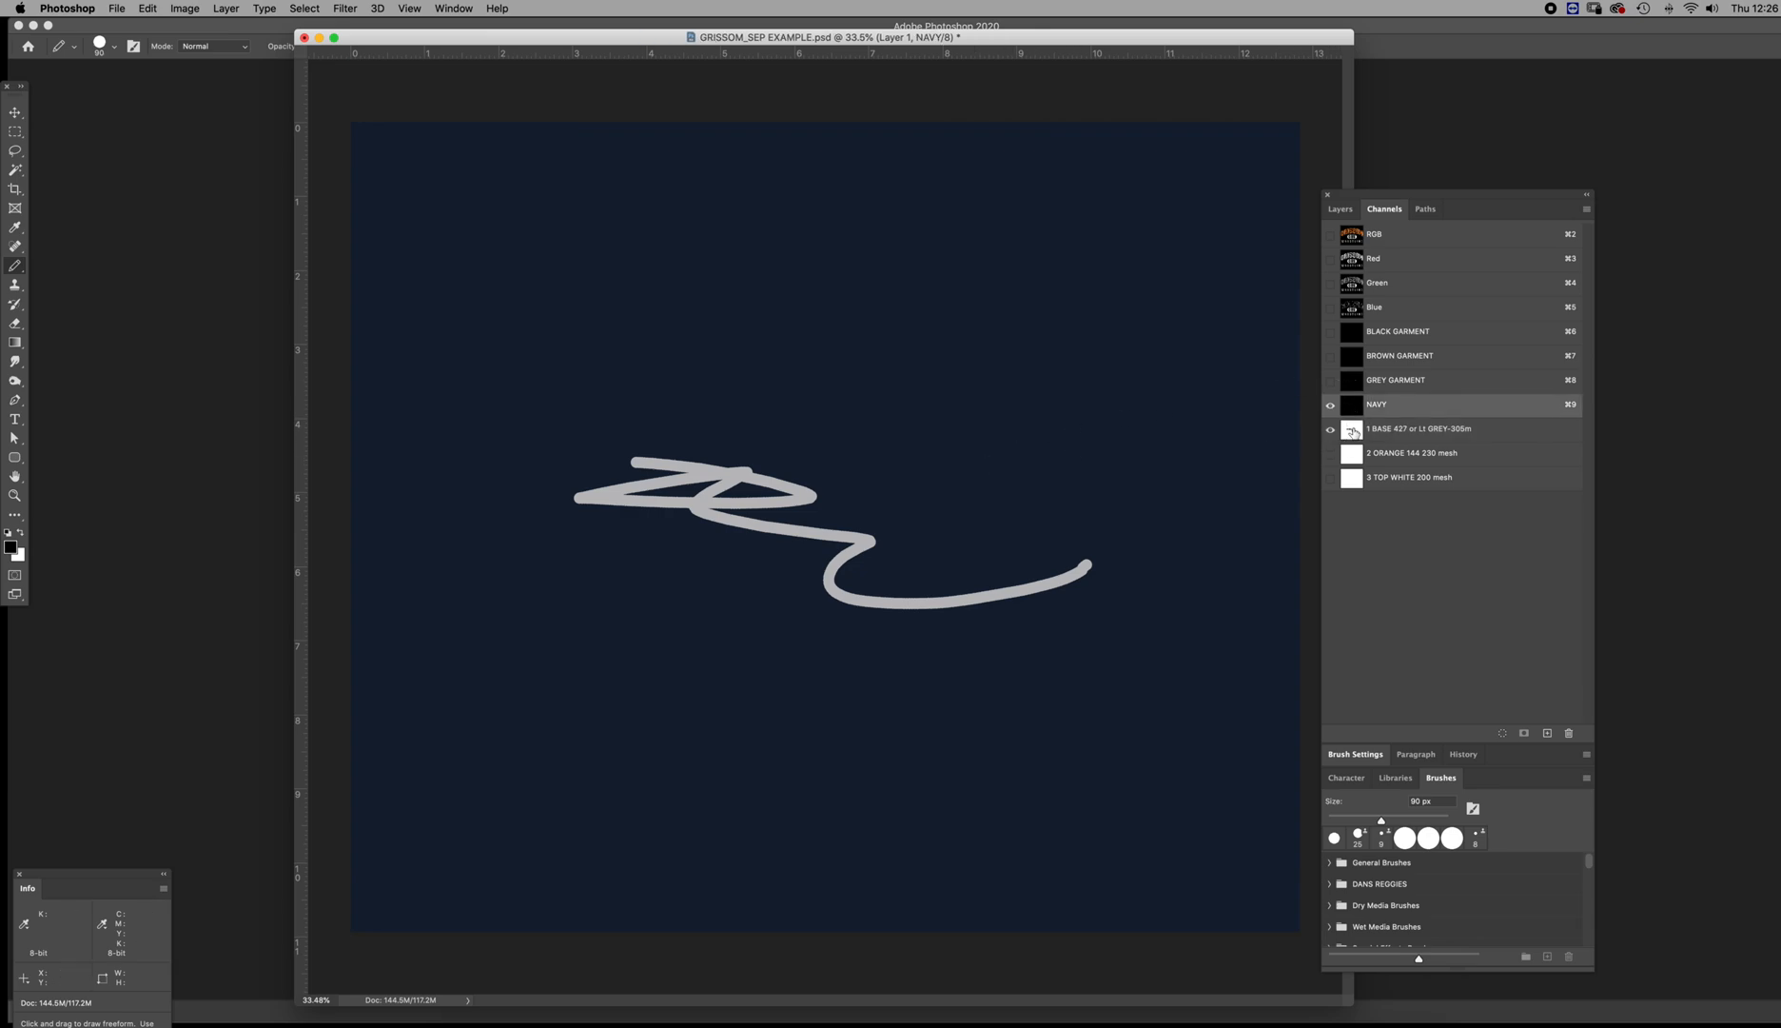
{"action": "left_click", "coordinate": [1353, 431]}
{"action": "left_click", "coordinate": [1332, 430]}
{"action": "left_click", "coordinate": [1332, 430]}
{"action": "left_click", "coordinate": [1332, 430]}
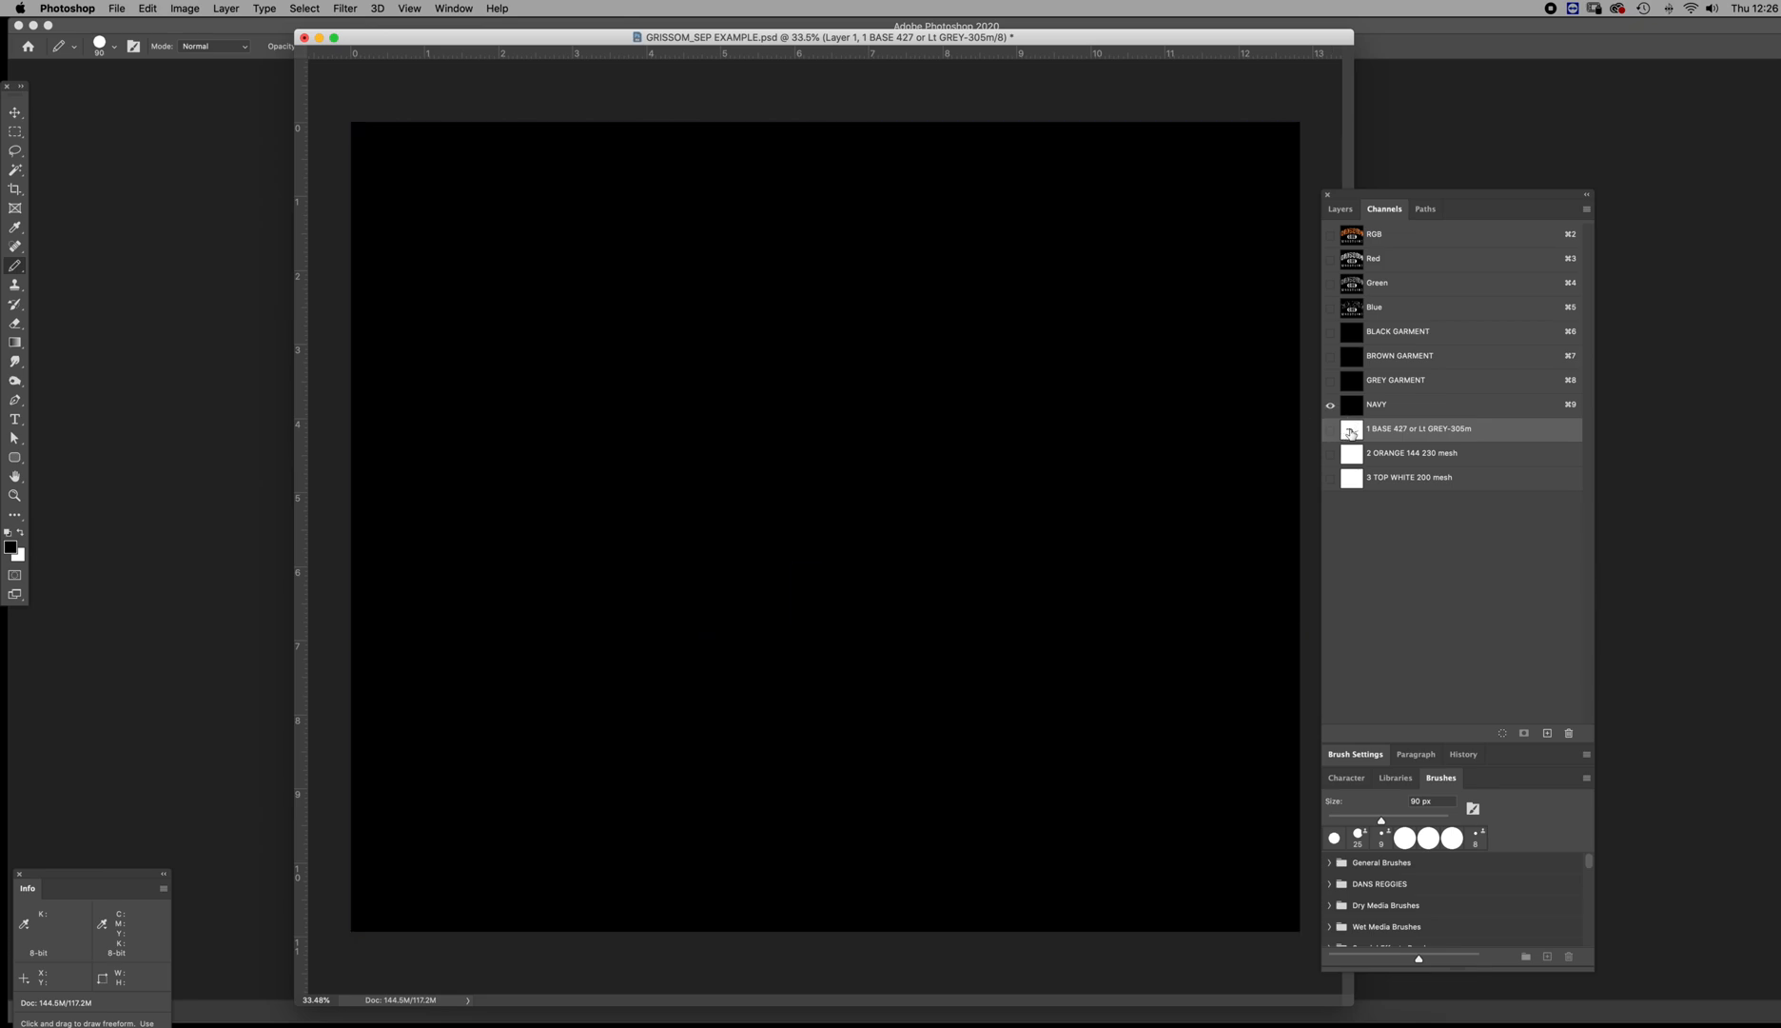
{"action": "left_click", "coordinate": [1332, 430]}
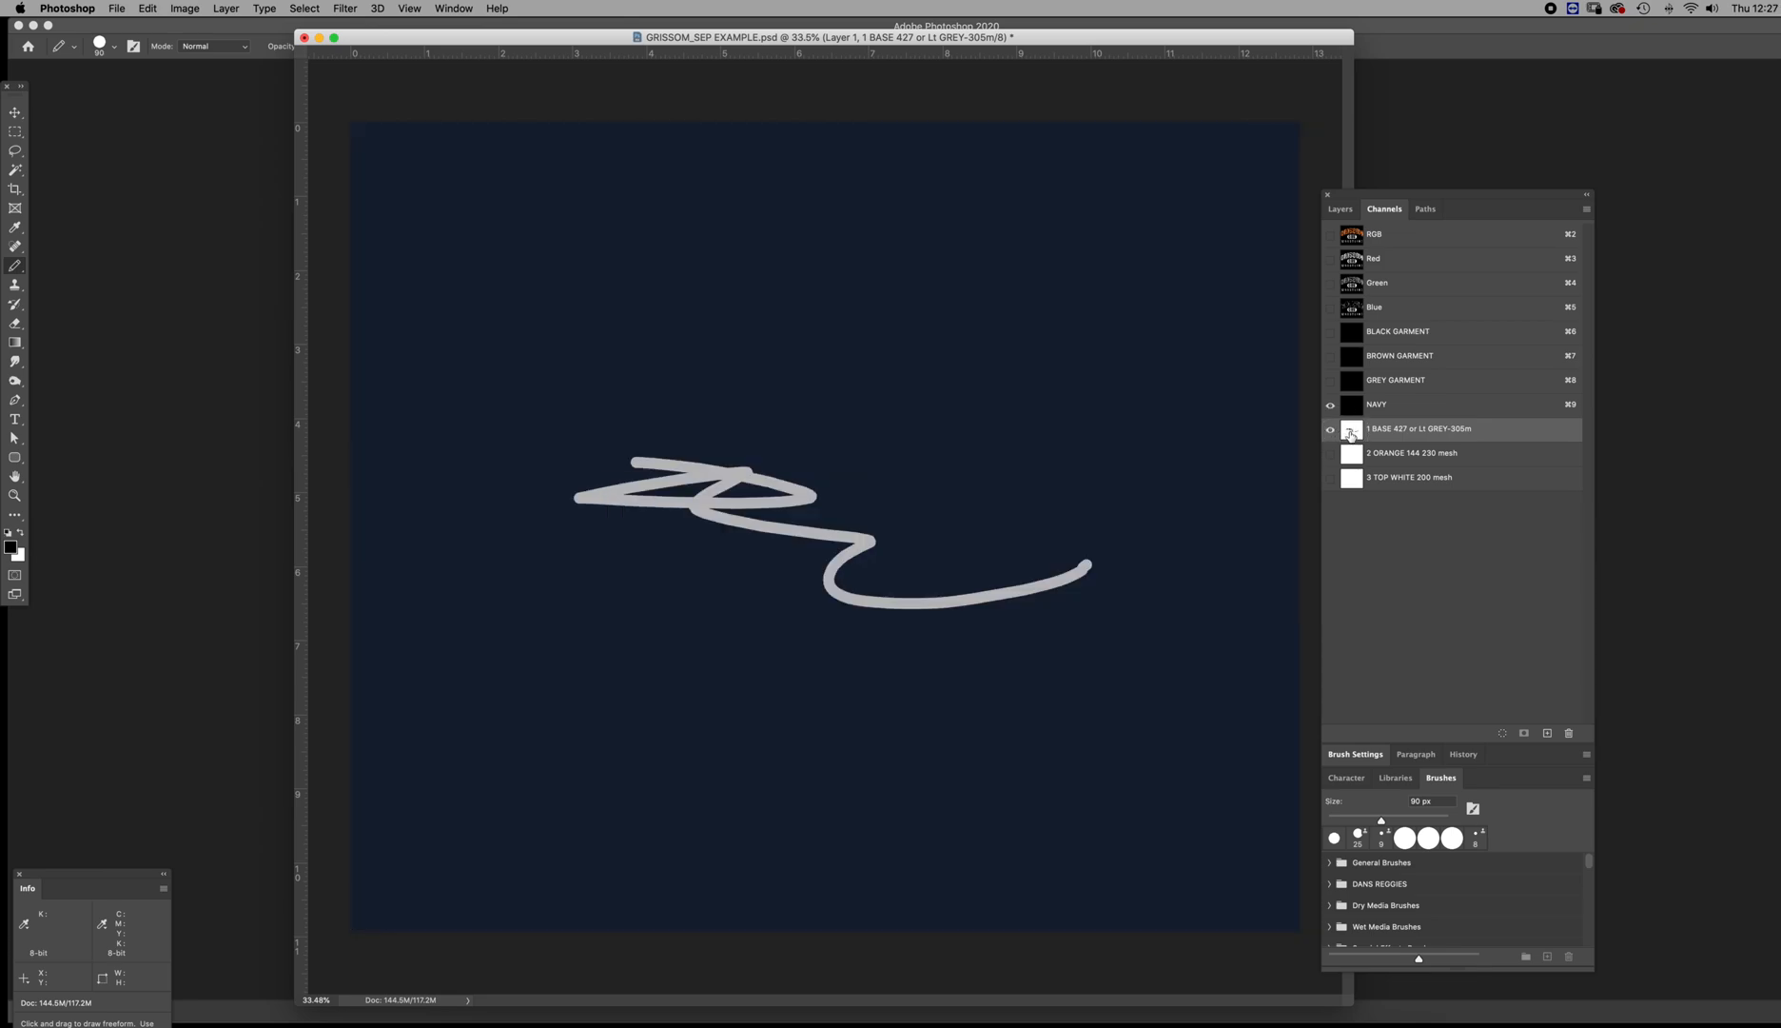
{"action": "left_click", "coordinate": [1356, 454]}
{"action": "left_click", "coordinate": [1359, 429]}
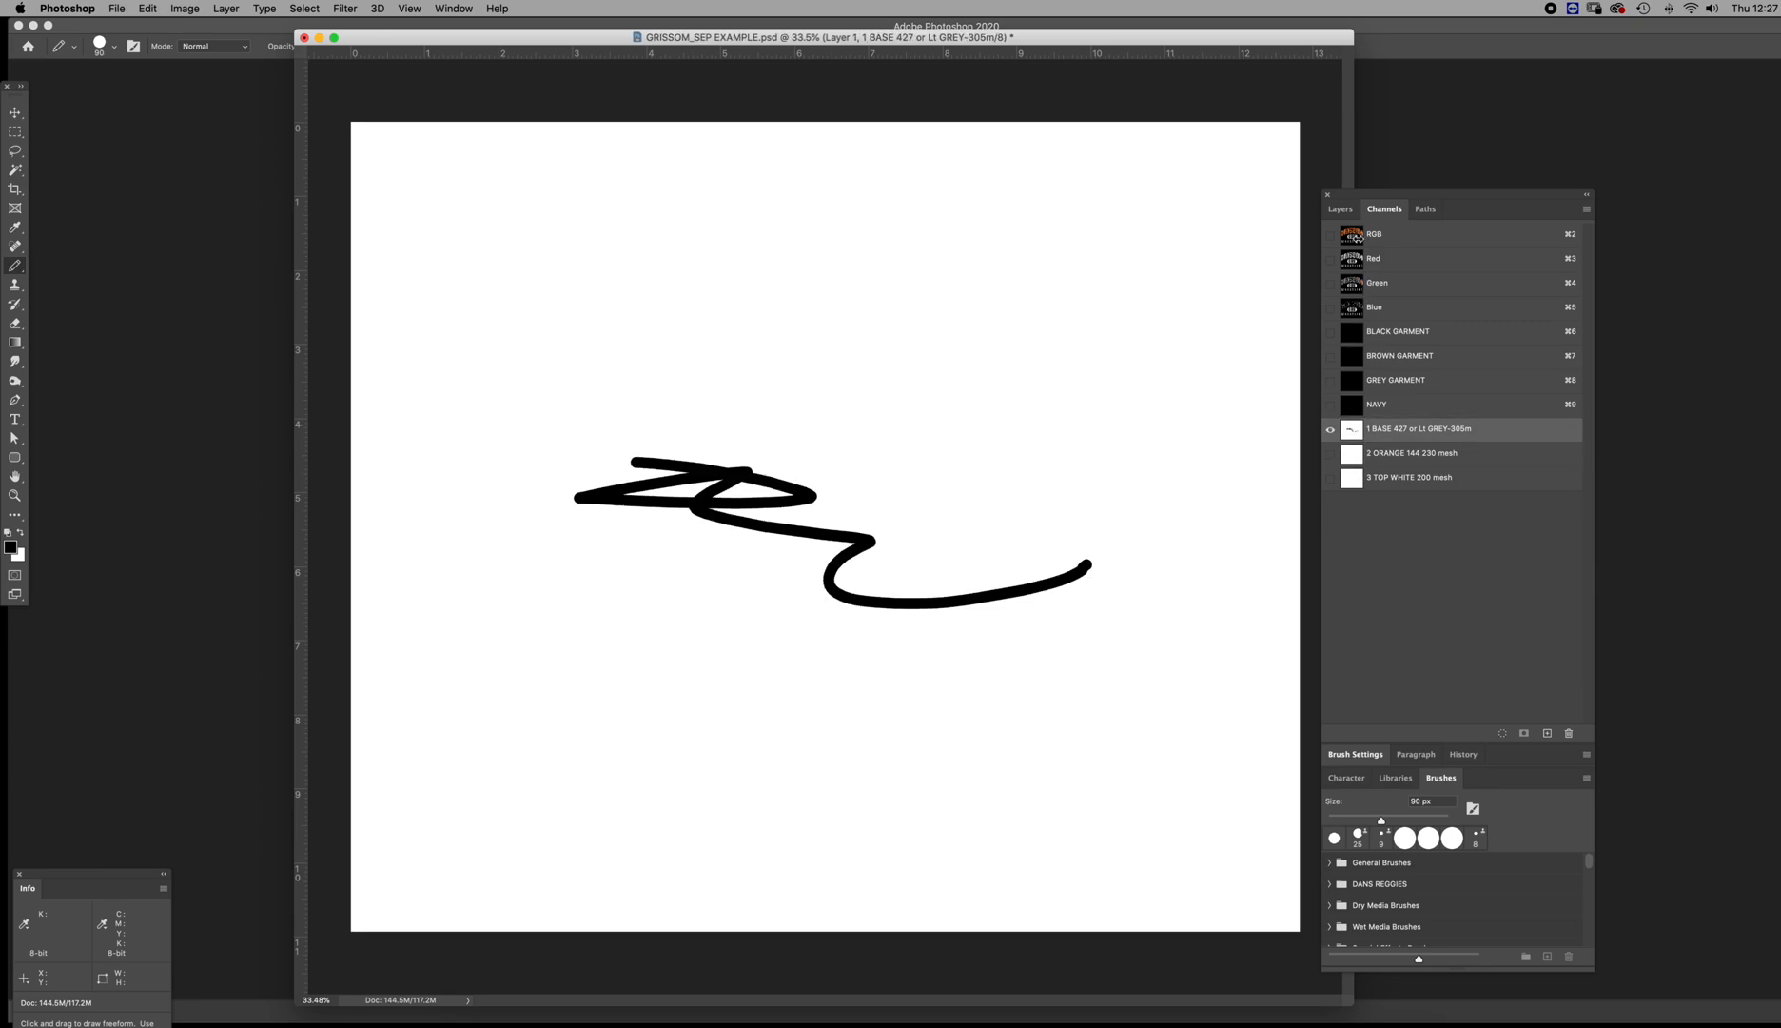
Show the RGB composite and examine the distress texture in the GHS oval up close and in the full artwork
{"action": "left_click", "coordinate": [1358, 242]}
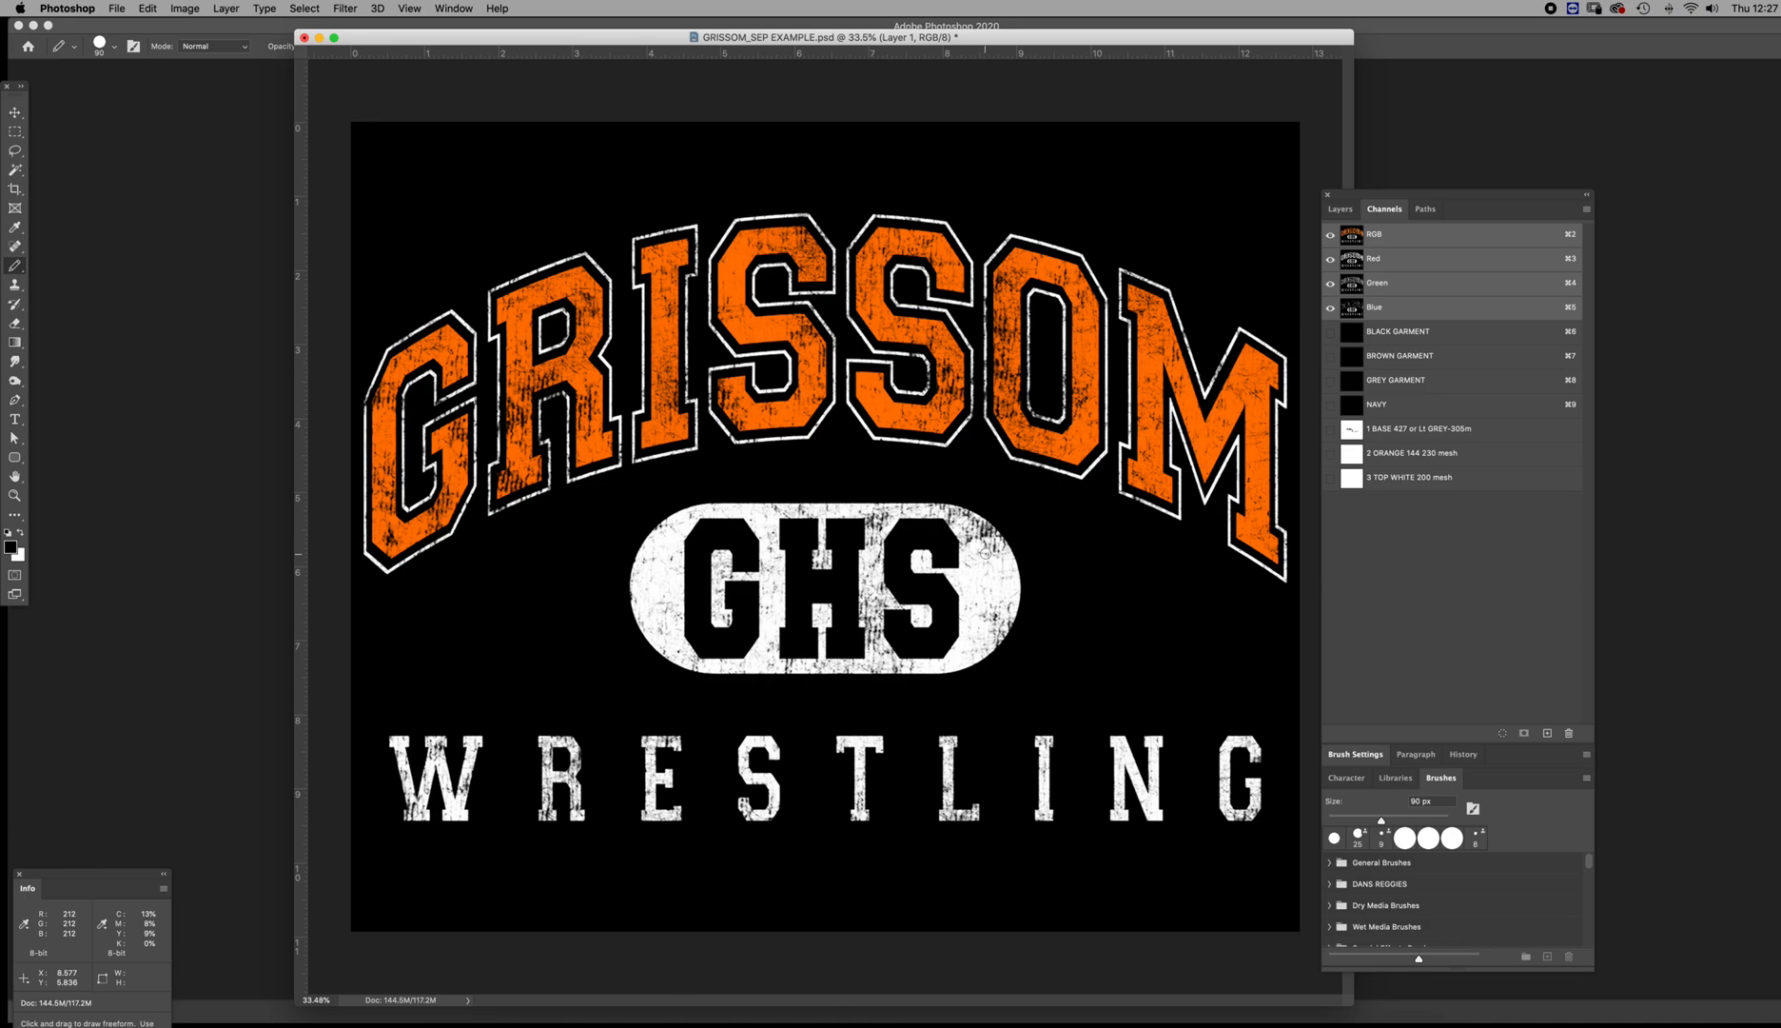
{"action": "key", "text": "z"}
{"action": "left_click_drag", "start_coordinate": [985, 552], "coordinate": [1084, 607]}
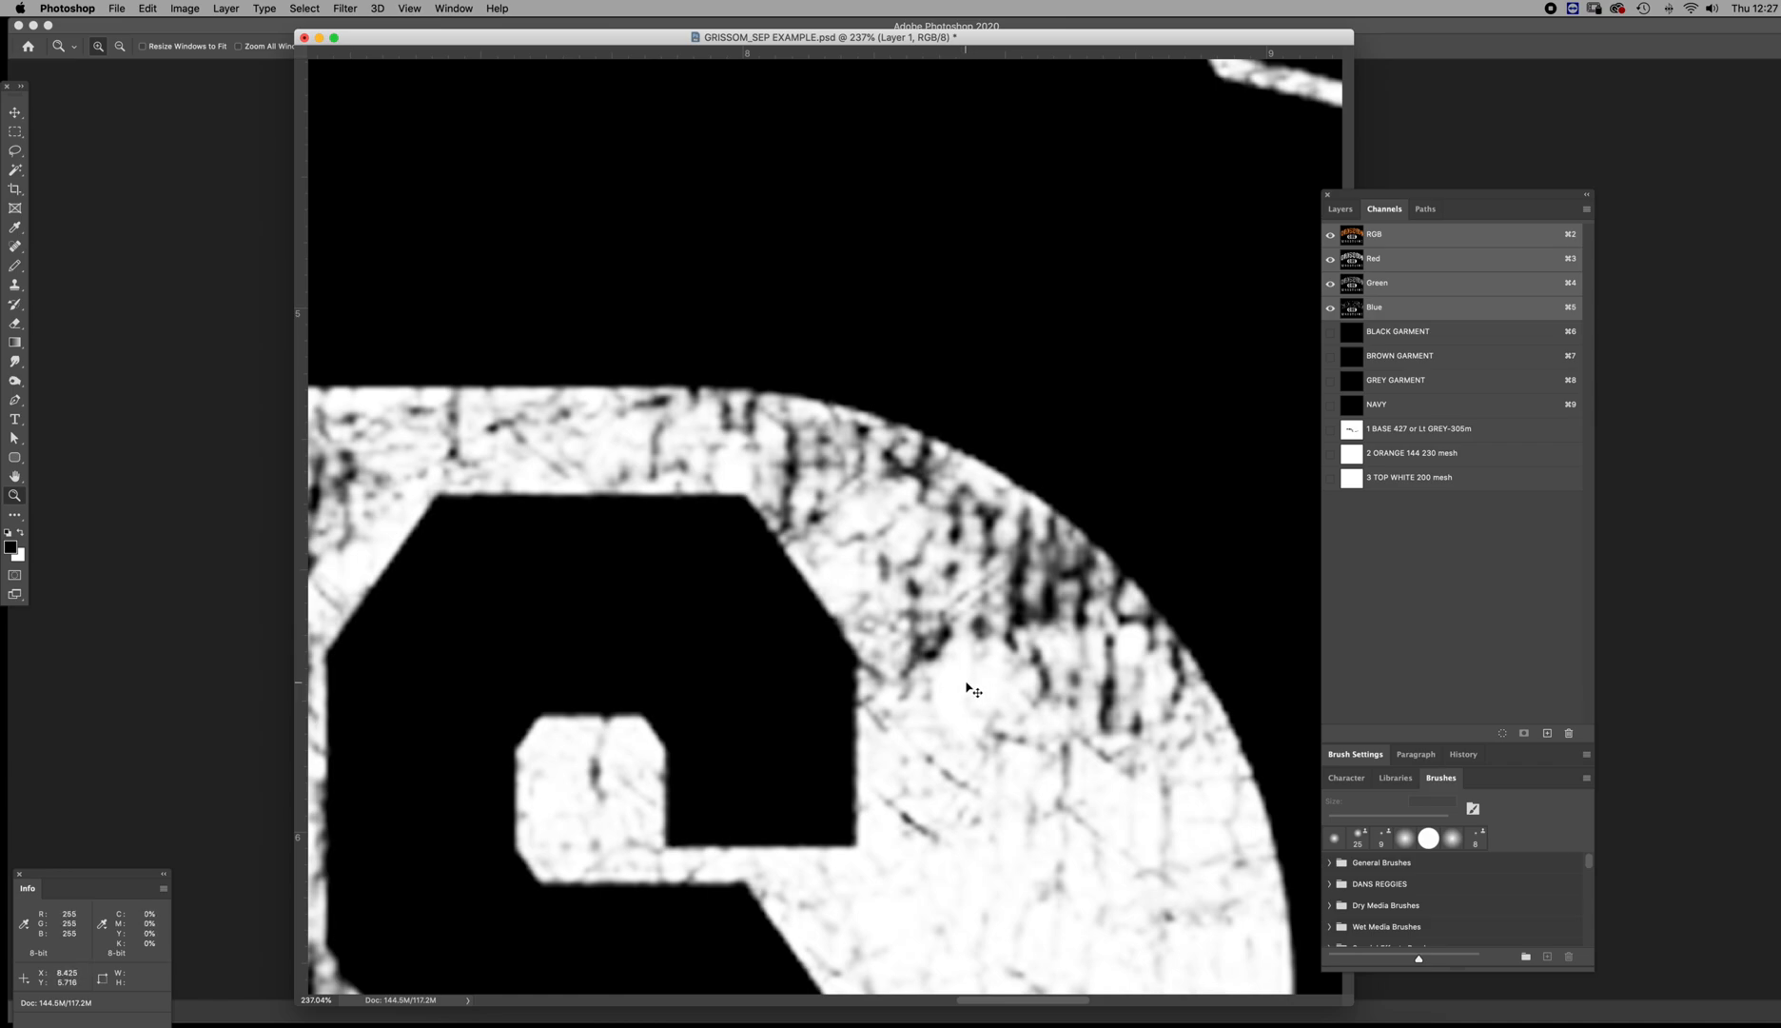
{"action": "left_click_drag", "start_coordinate": [969, 684], "coordinate": [854, 604]}
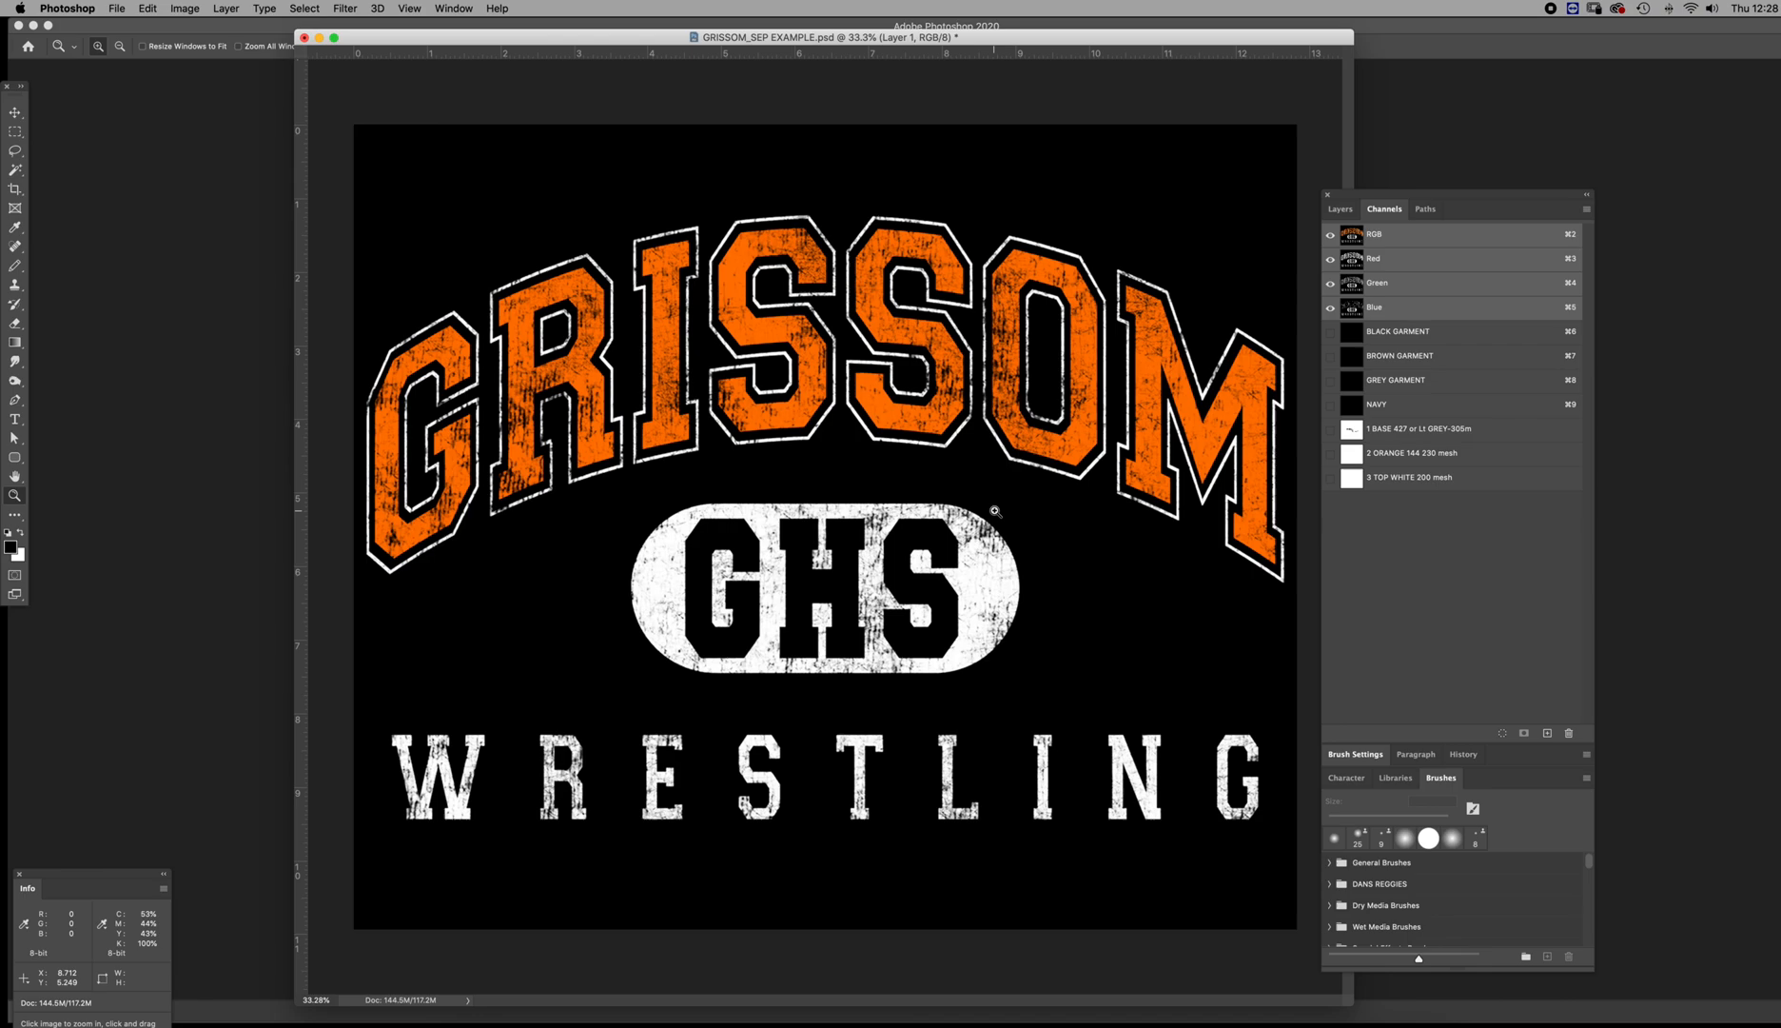
Load the Layer 1 artwork as a selection and hide the black Layer 2 background
{"action": "left_click", "coordinate": [1340, 208]}
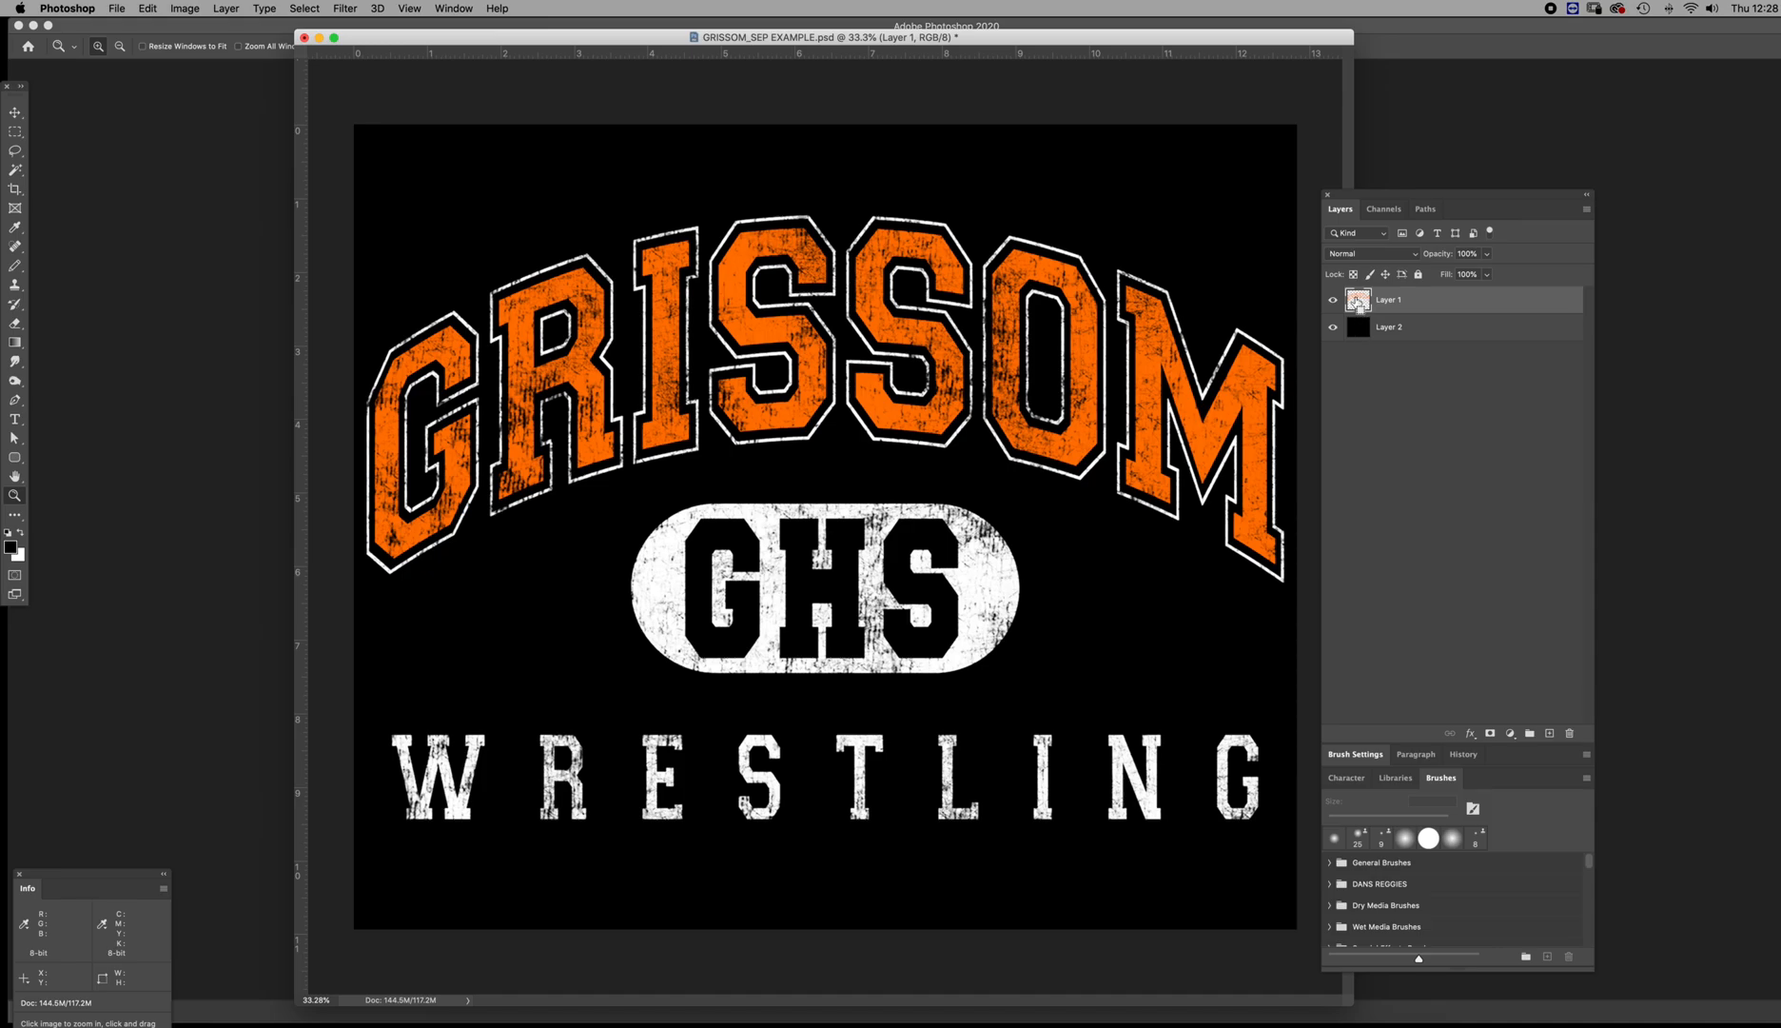
{"action": "left_click", "coordinate": [1358, 300], "text": "super"}
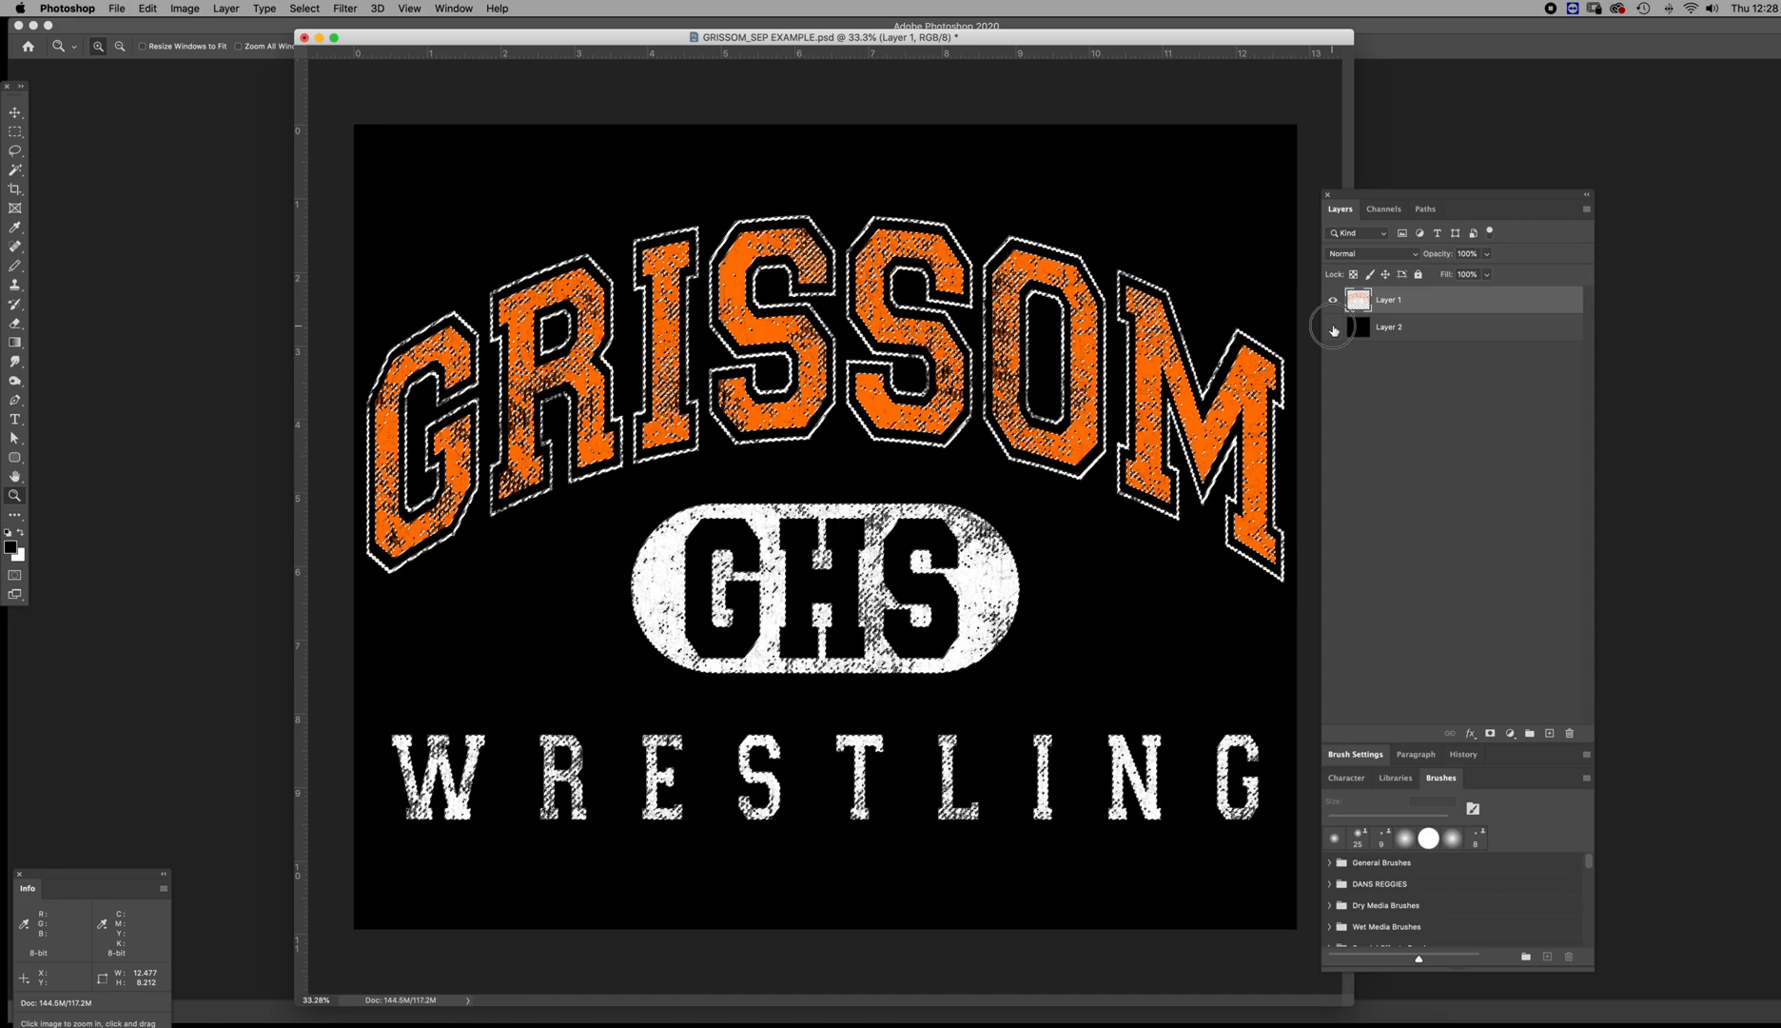
{"action": "left_click", "coordinate": [1333, 326]}
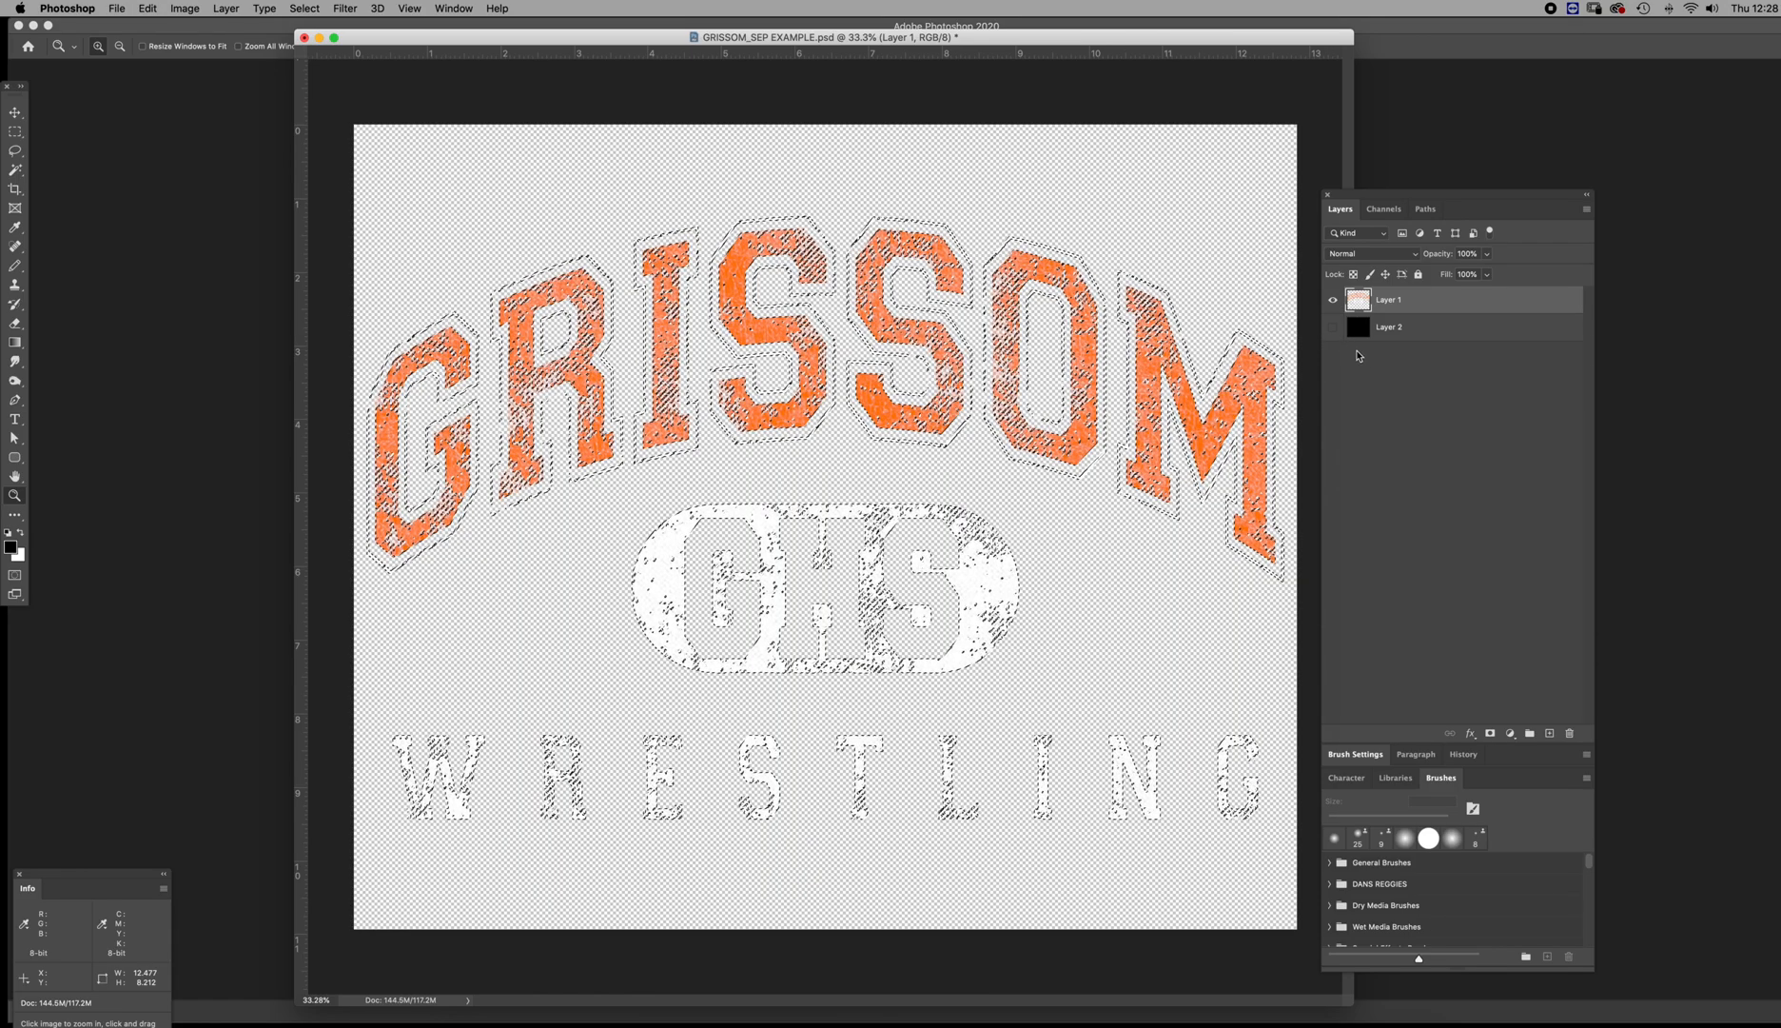
Create a new channel indicating selected areas, fill the artwork selection in it with black, and deselect
{"action": "left_click", "coordinate": [1384, 209]}
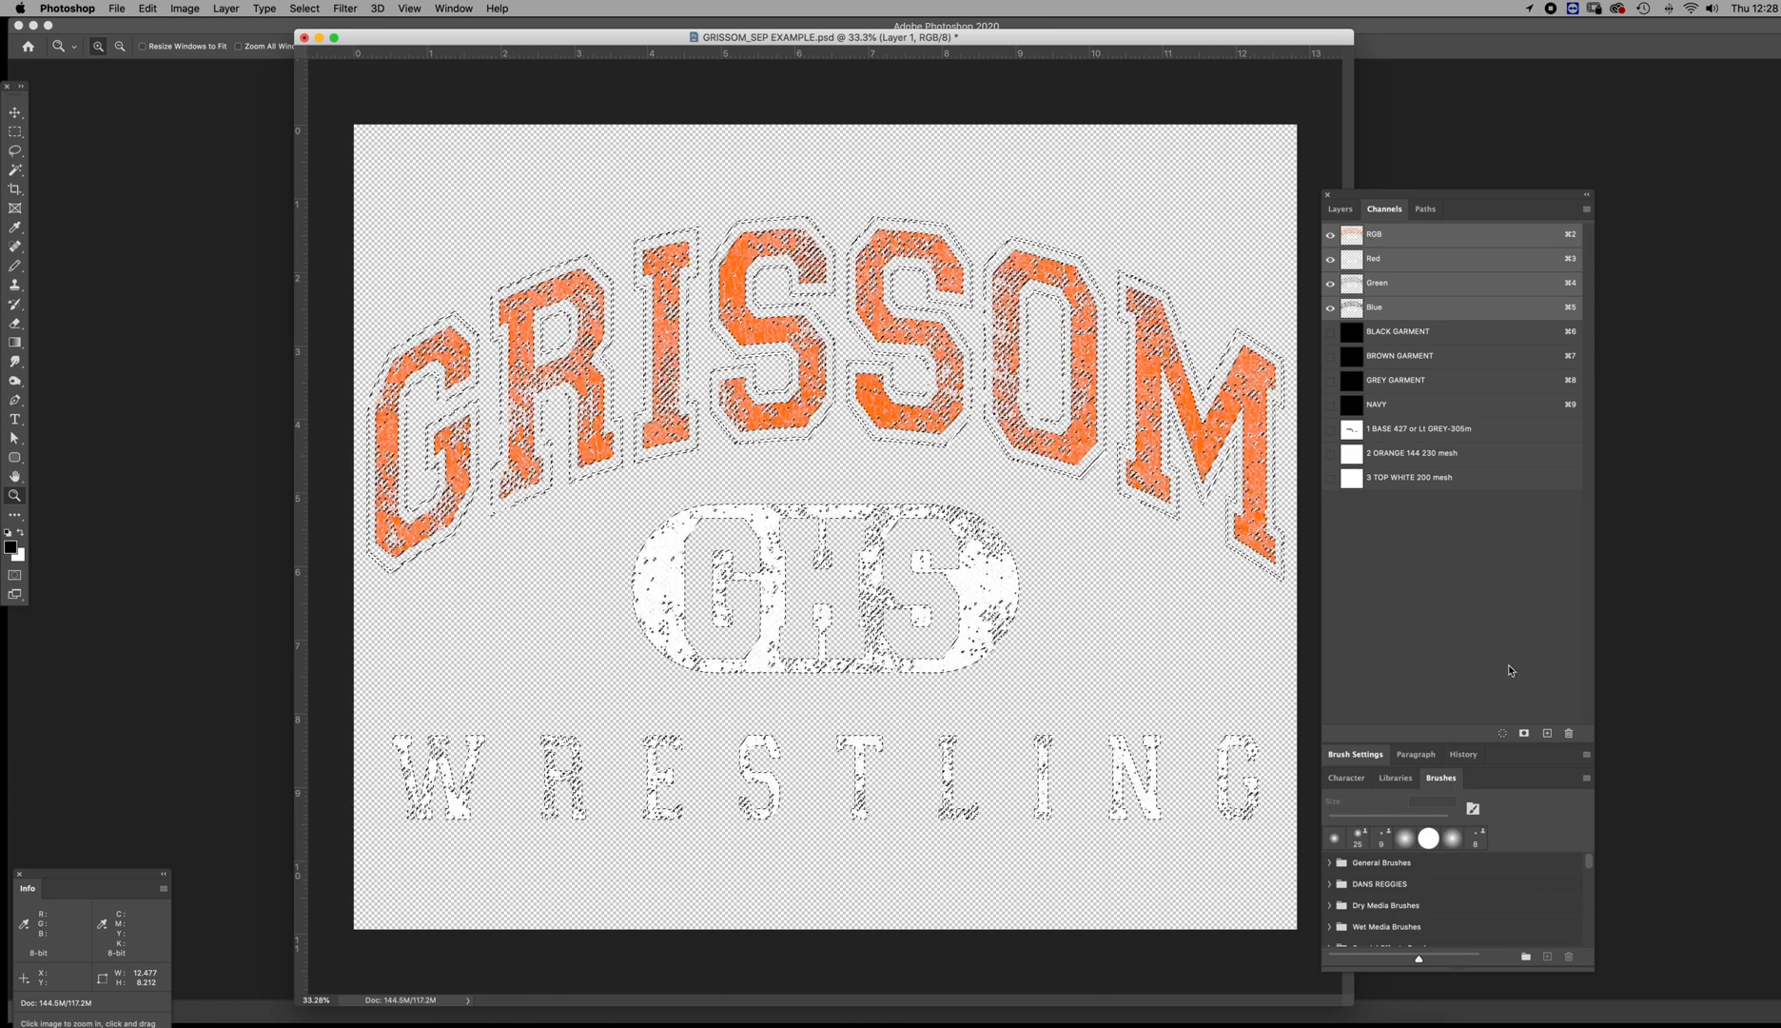
{"action": "left_click", "coordinate": [1547, 733]}
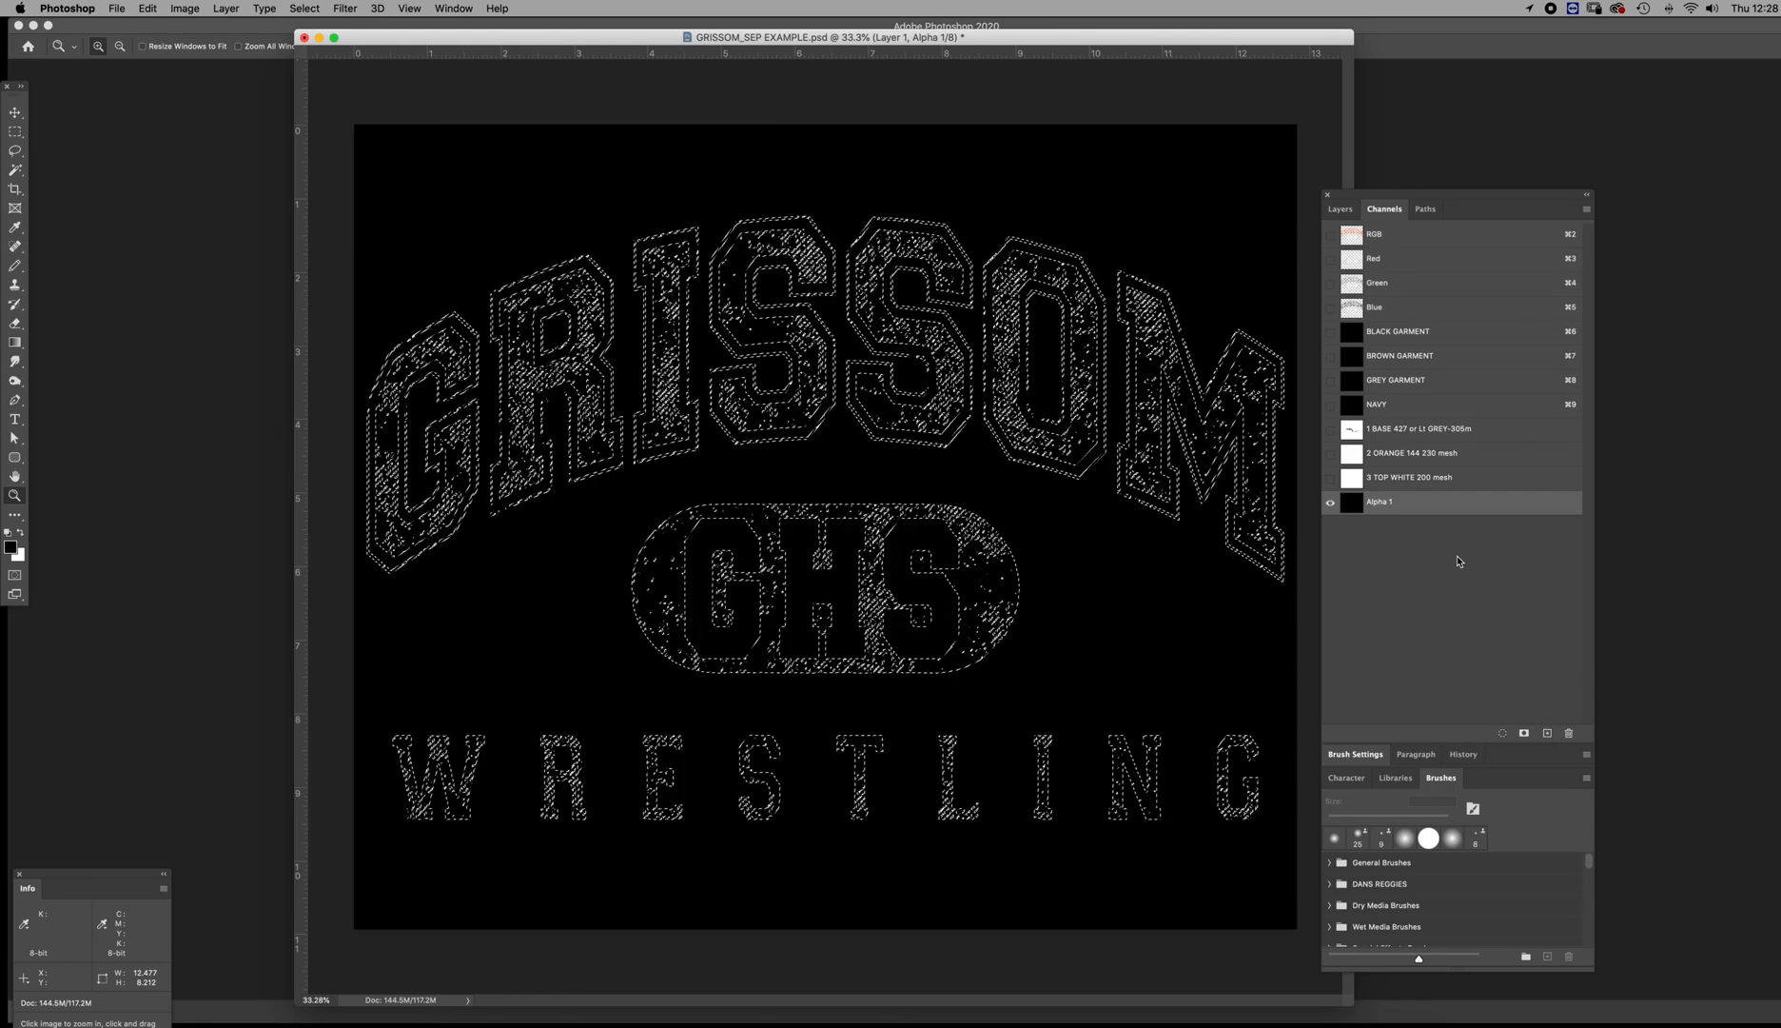
{"action": "double_click", "coordinate": [1351, 502]}
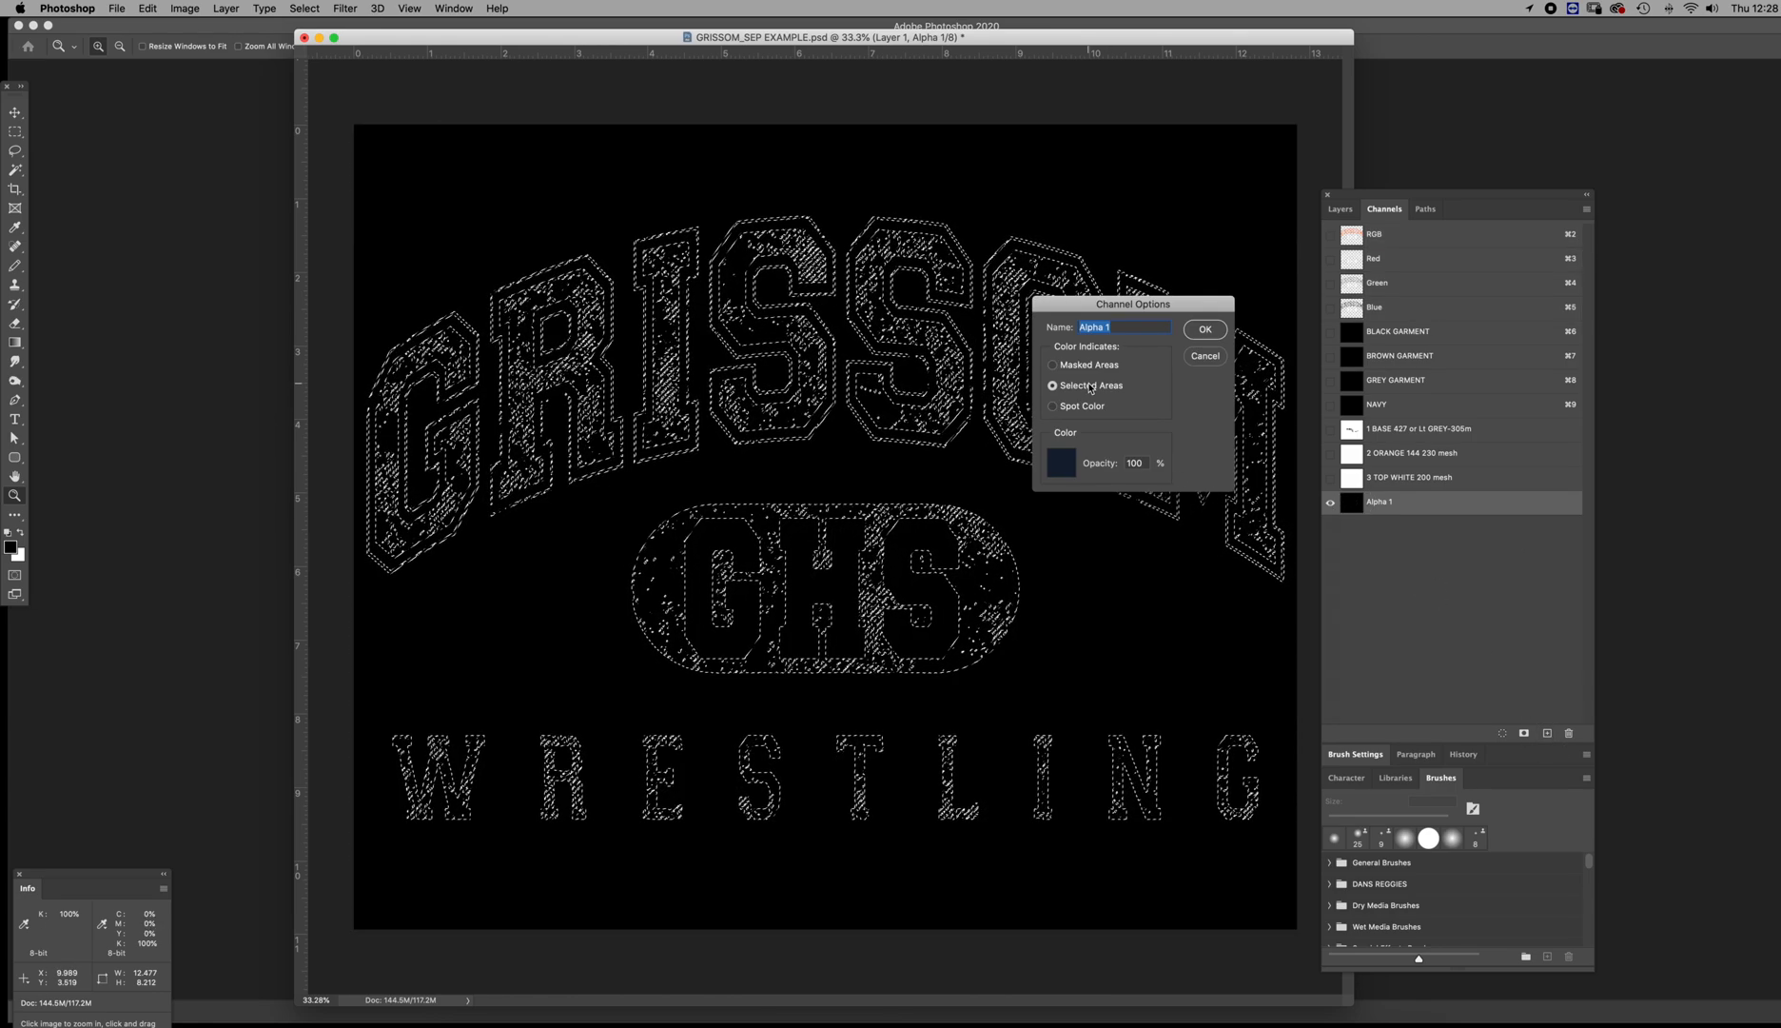
{"action": "left_click", "coordinate": [1204, 331]}
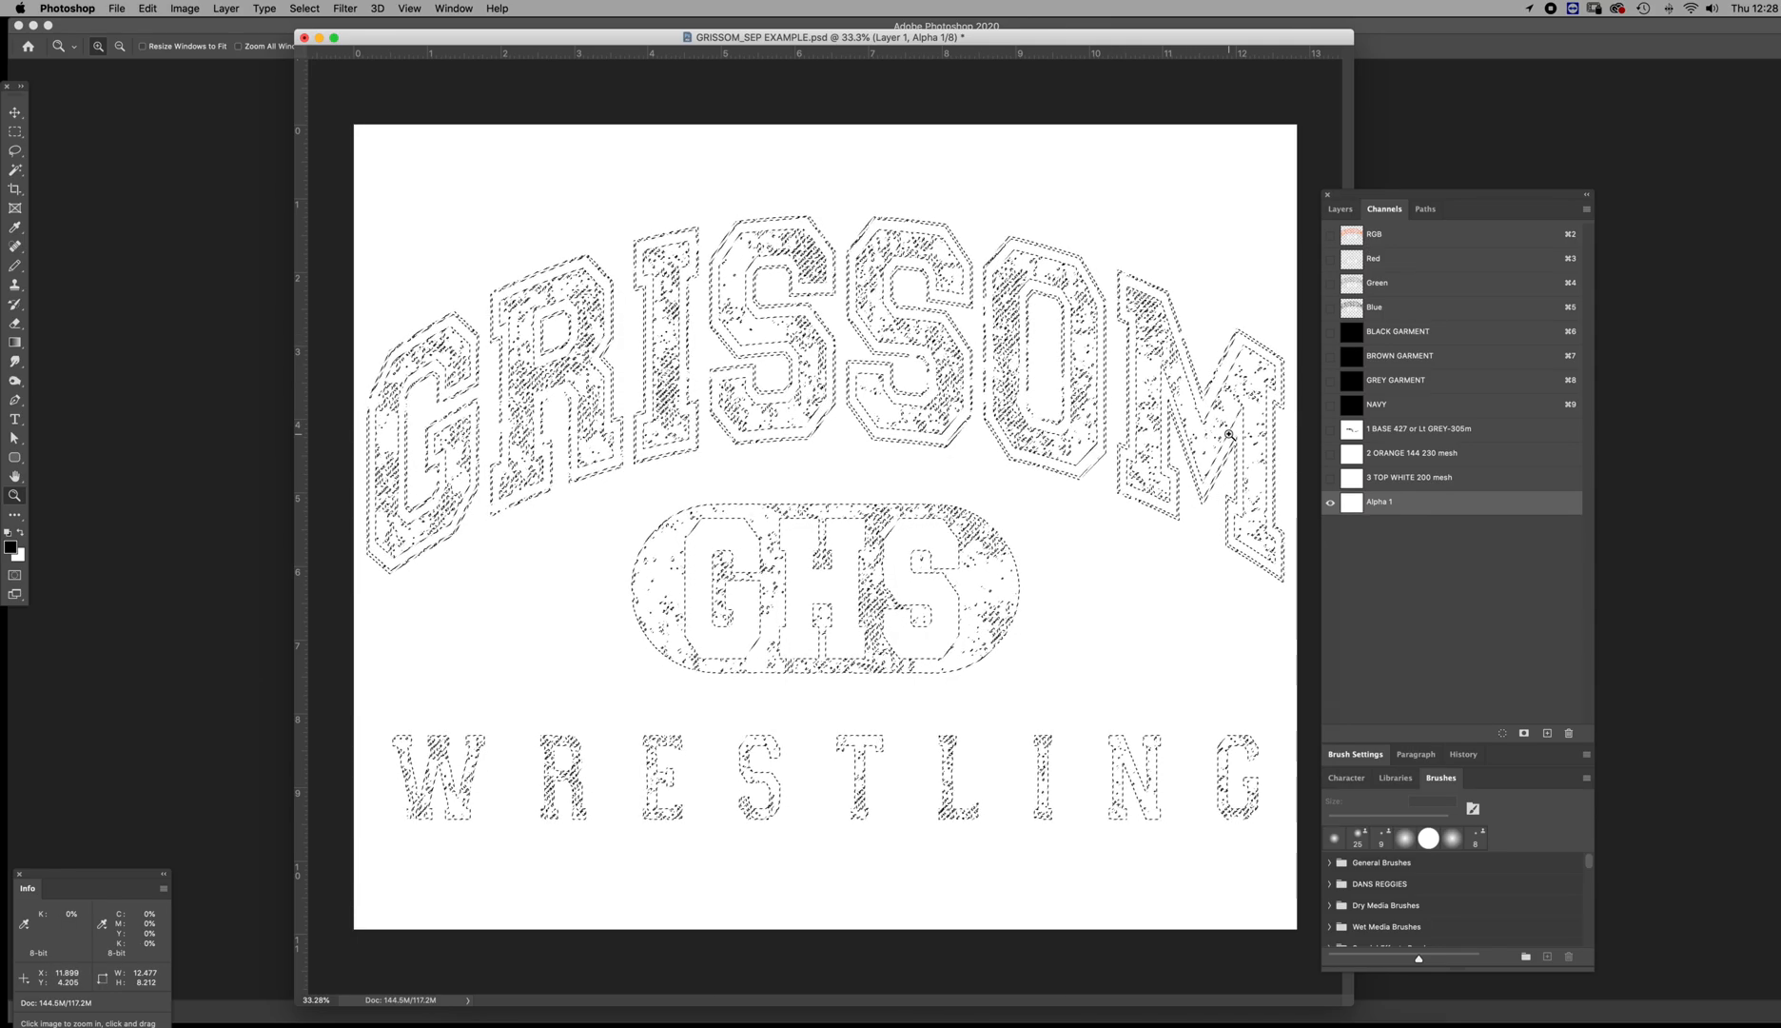
{"action": "key", "text": "alt+BackSpace"}
{"action": "key", "text": "super+d"}
Return to the RGB composite and show the black Layer 2 background again
{"action": "left_click", "coordinate": [1359, 233]}
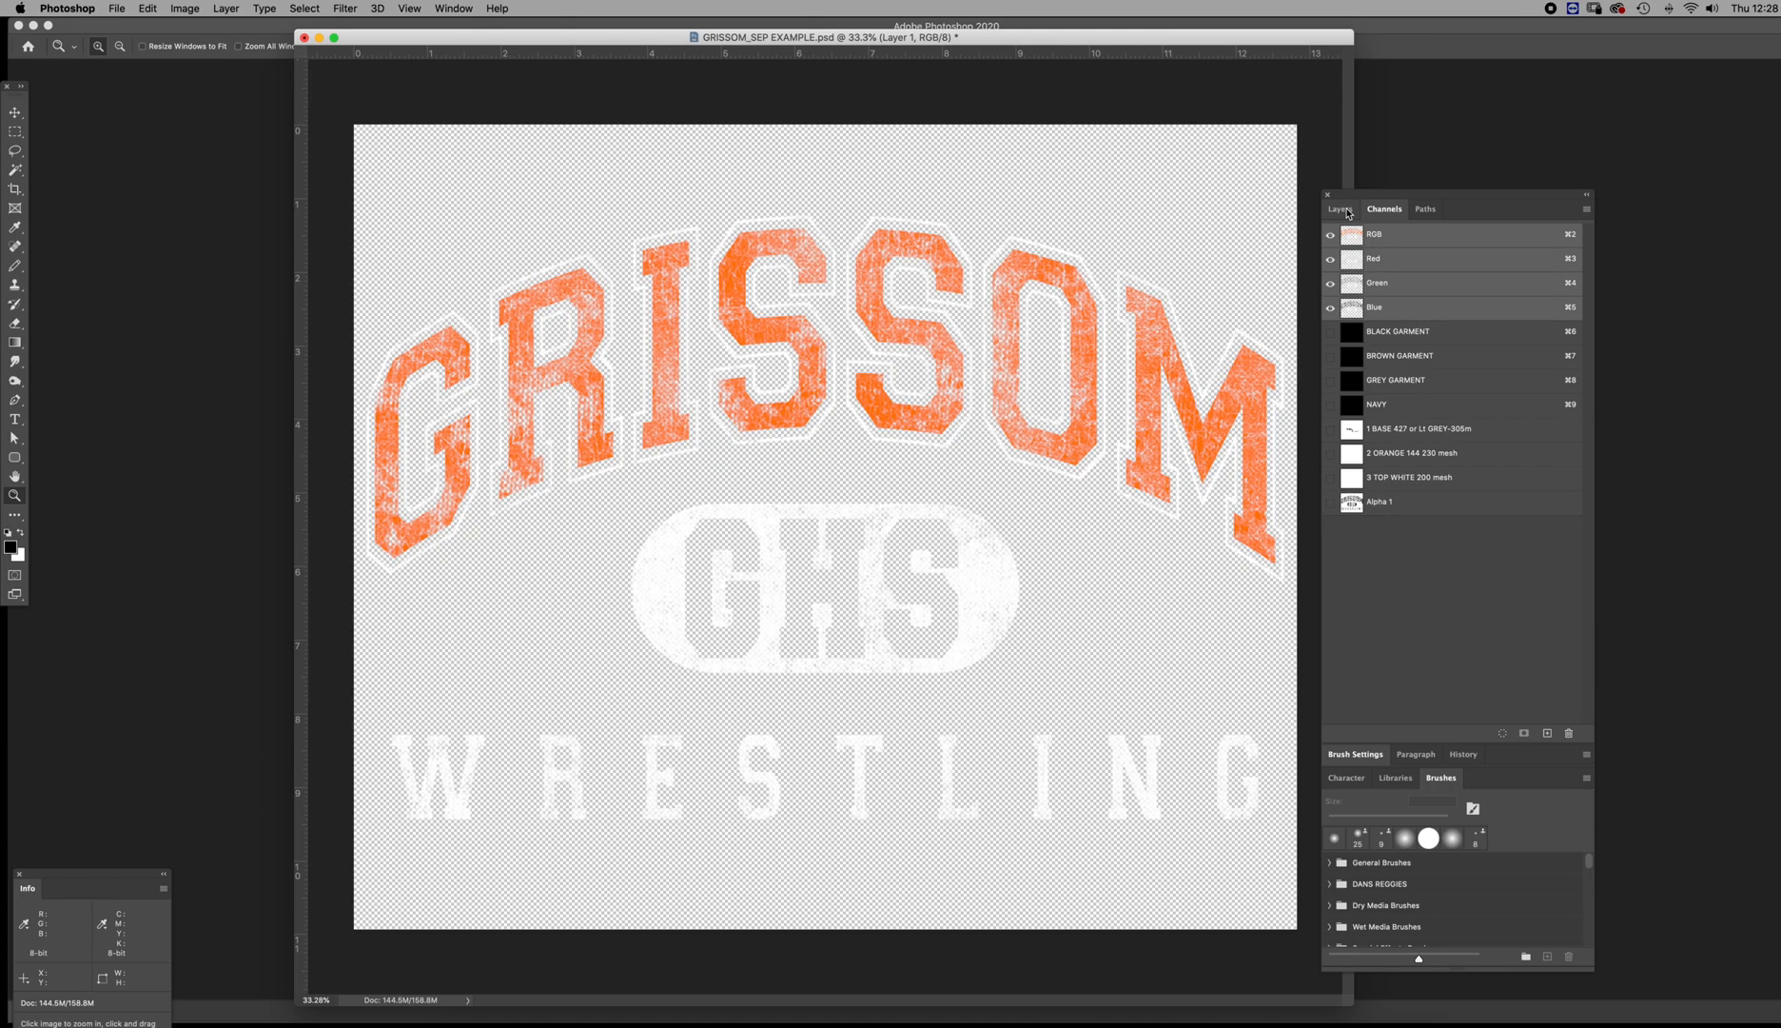
{"action": "left_click", "coordinate": [1339, 209]}
{"action": "left_click", "coordinate": [1333, 326]}
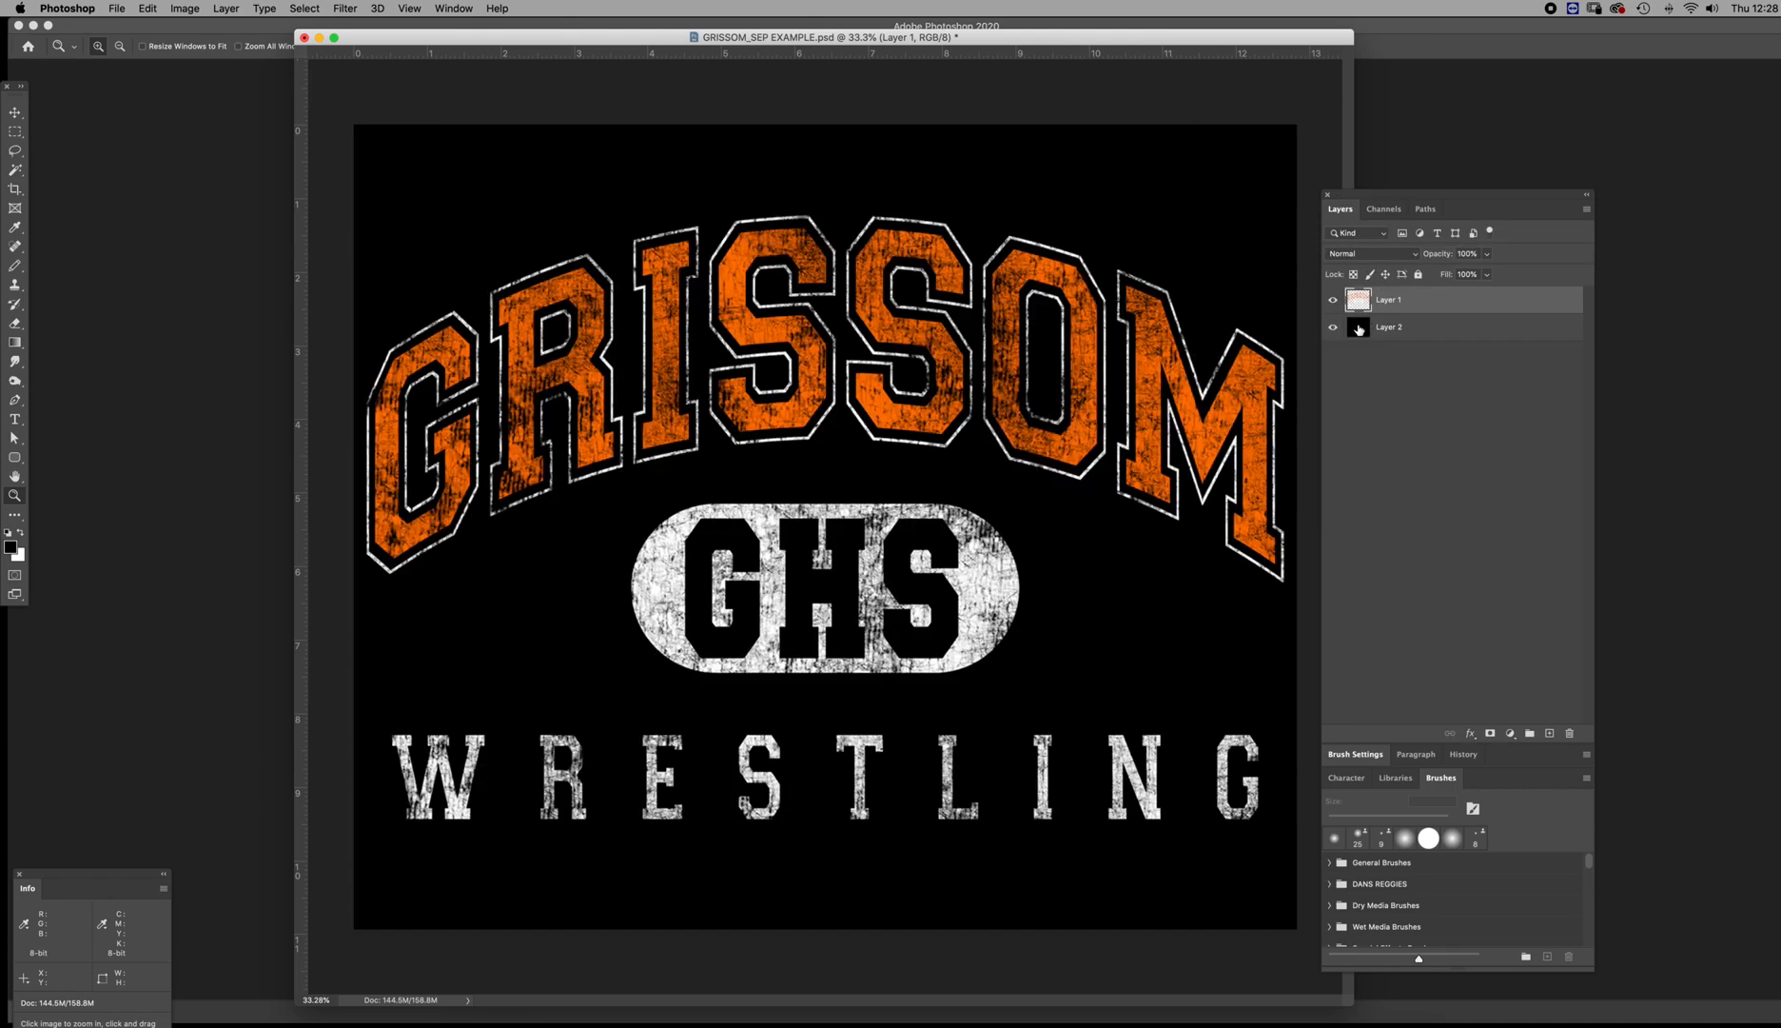
Duplicate Layer 1 and Layer 2, hide the two originals and merge the copies into a single layer
{"action": "left_click_drag", "start_coordinate": [1359, 309], "coordinate": [1549, 733]}
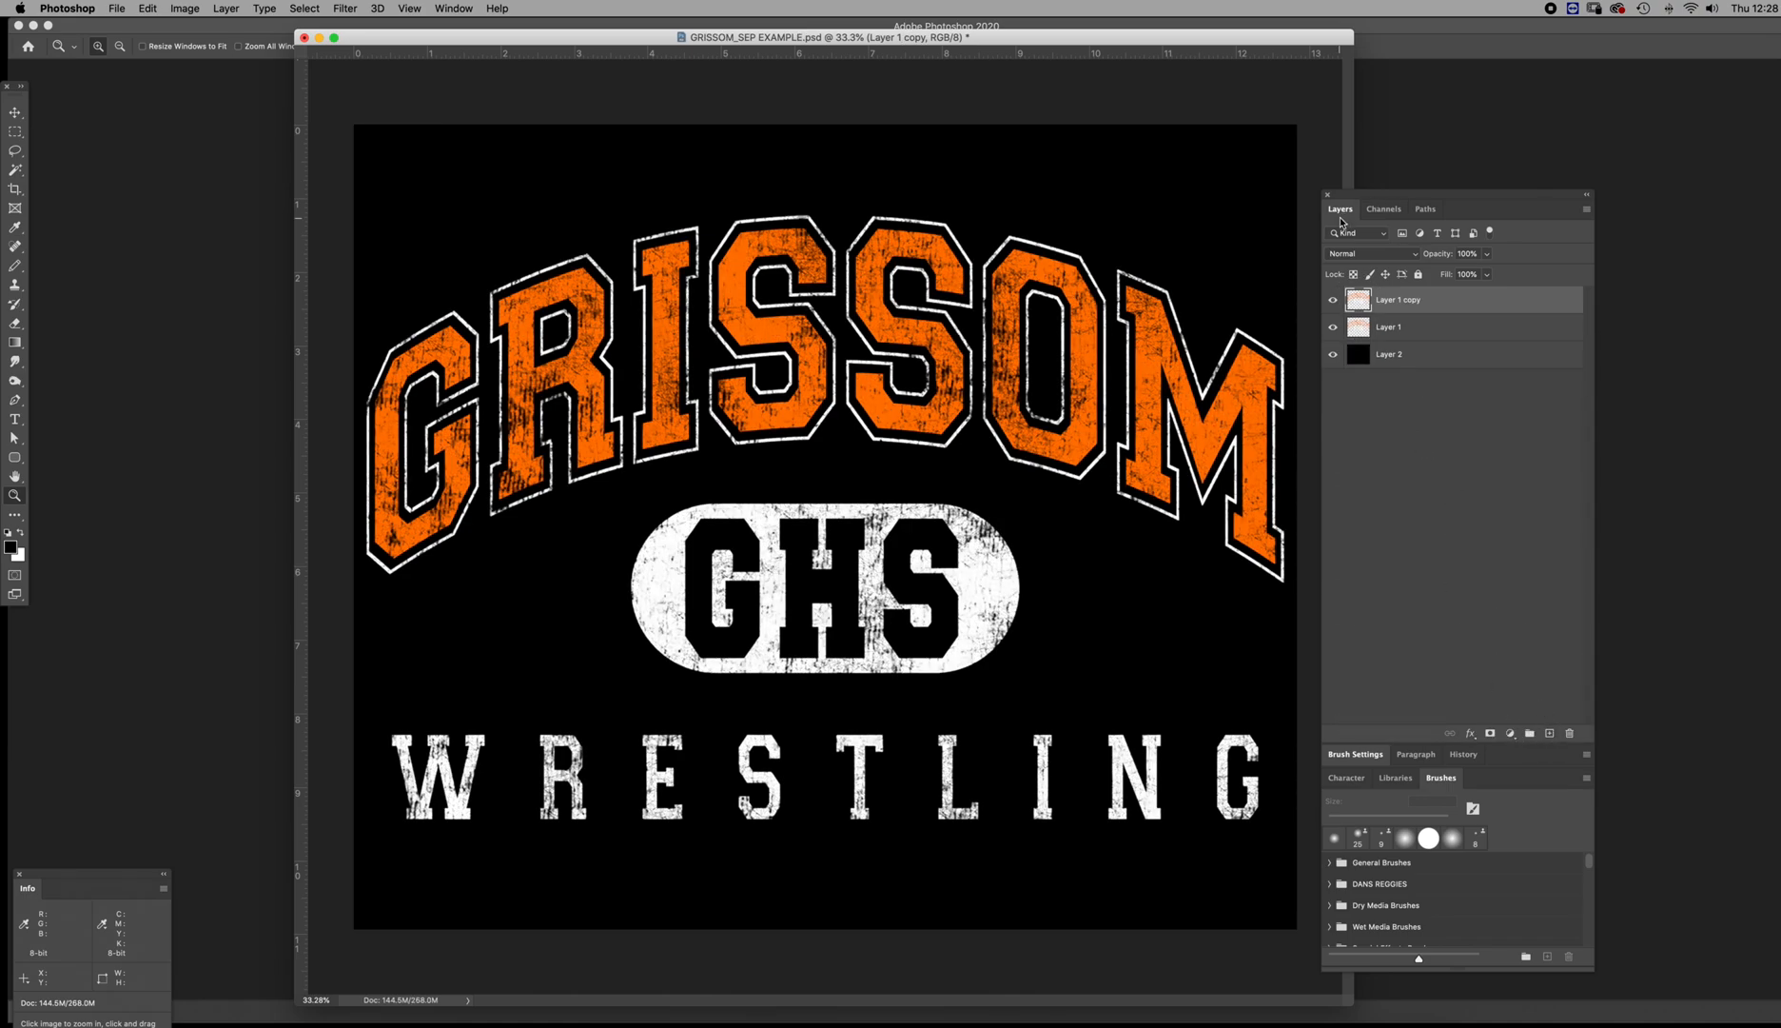
{"action": "left_click_drag", "start_coordinate": [1357, 355], "coordinate": [1549, 733]}
{"action": "mouse_move", "coordinate": [1355, 358]}
{"action": "left_mouse_down"}
{"action": "mouse_move", "coordinate": [1356, 310]}
{"action": "mouse_move", "coordinate": [1333, 381]}
{"action": "left_mouse_up"}
{"action": "left_click", "coordinate": [1358, 301]}
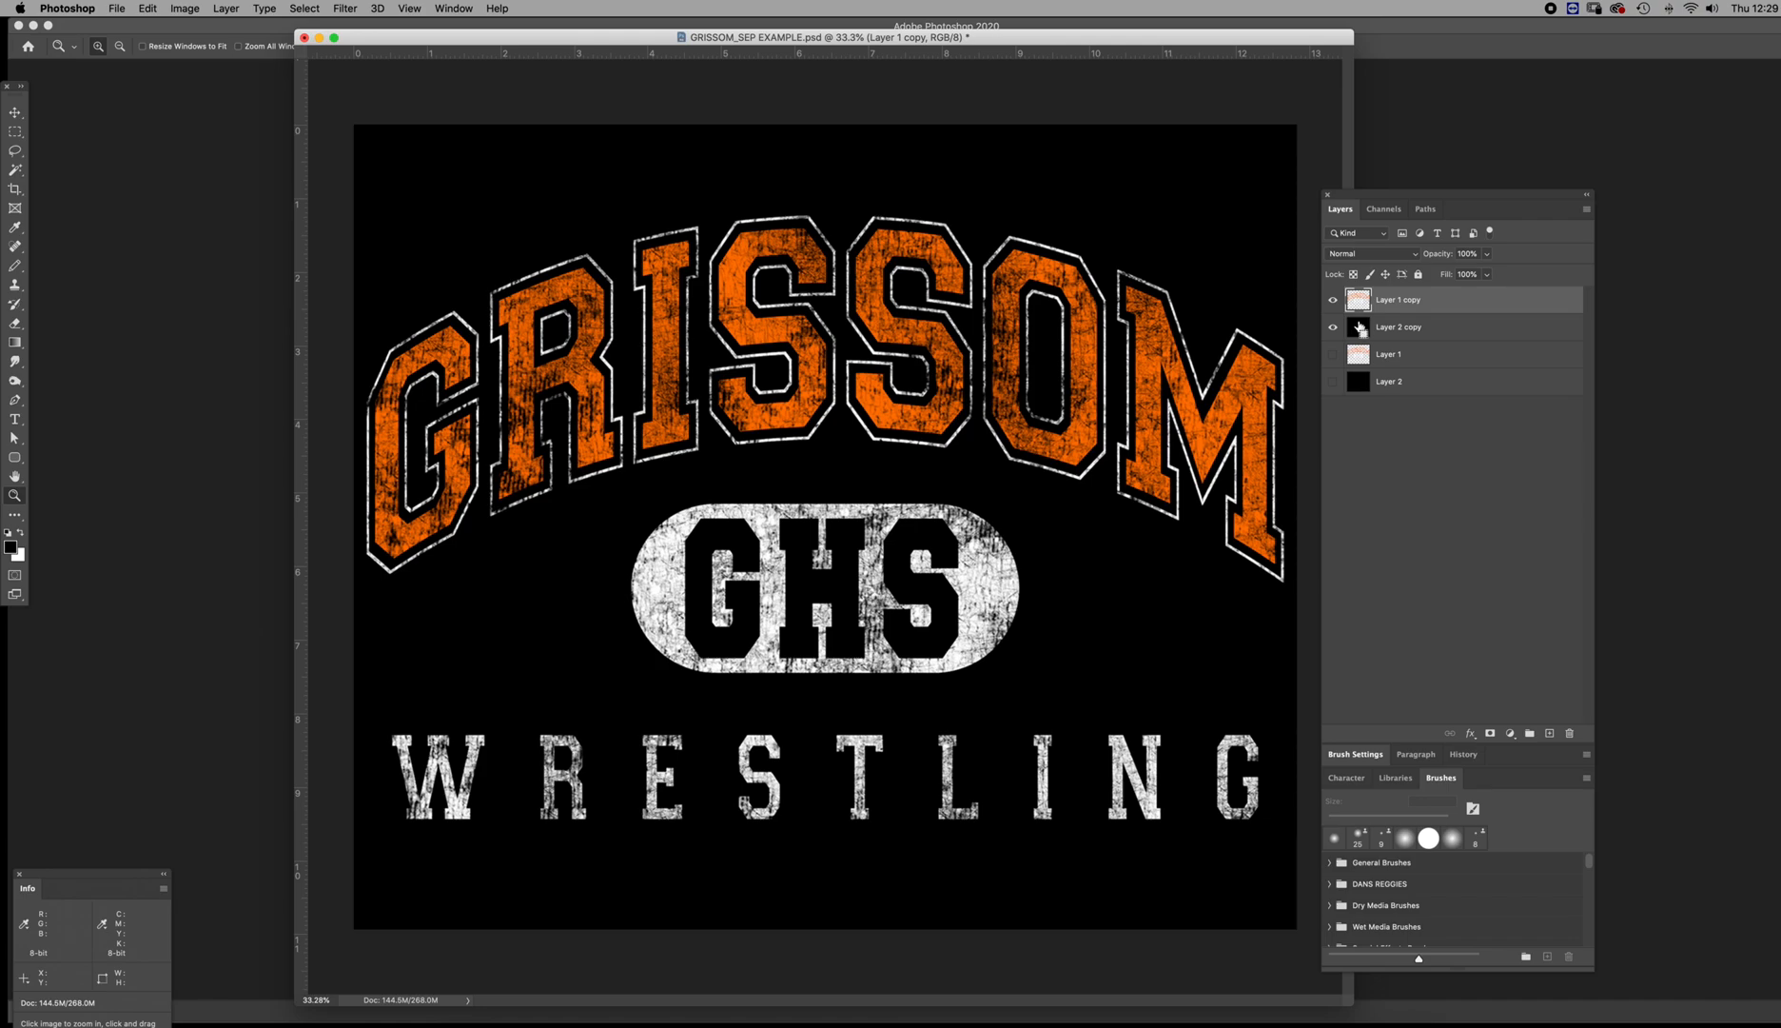
{"action": "key", "text": "super+shift+e"}
Load the merged layer as a selection and create a new channel whose color indicates selected areas
{"action": "left_click", "coordinate": [1359, 326], "text": "super"}
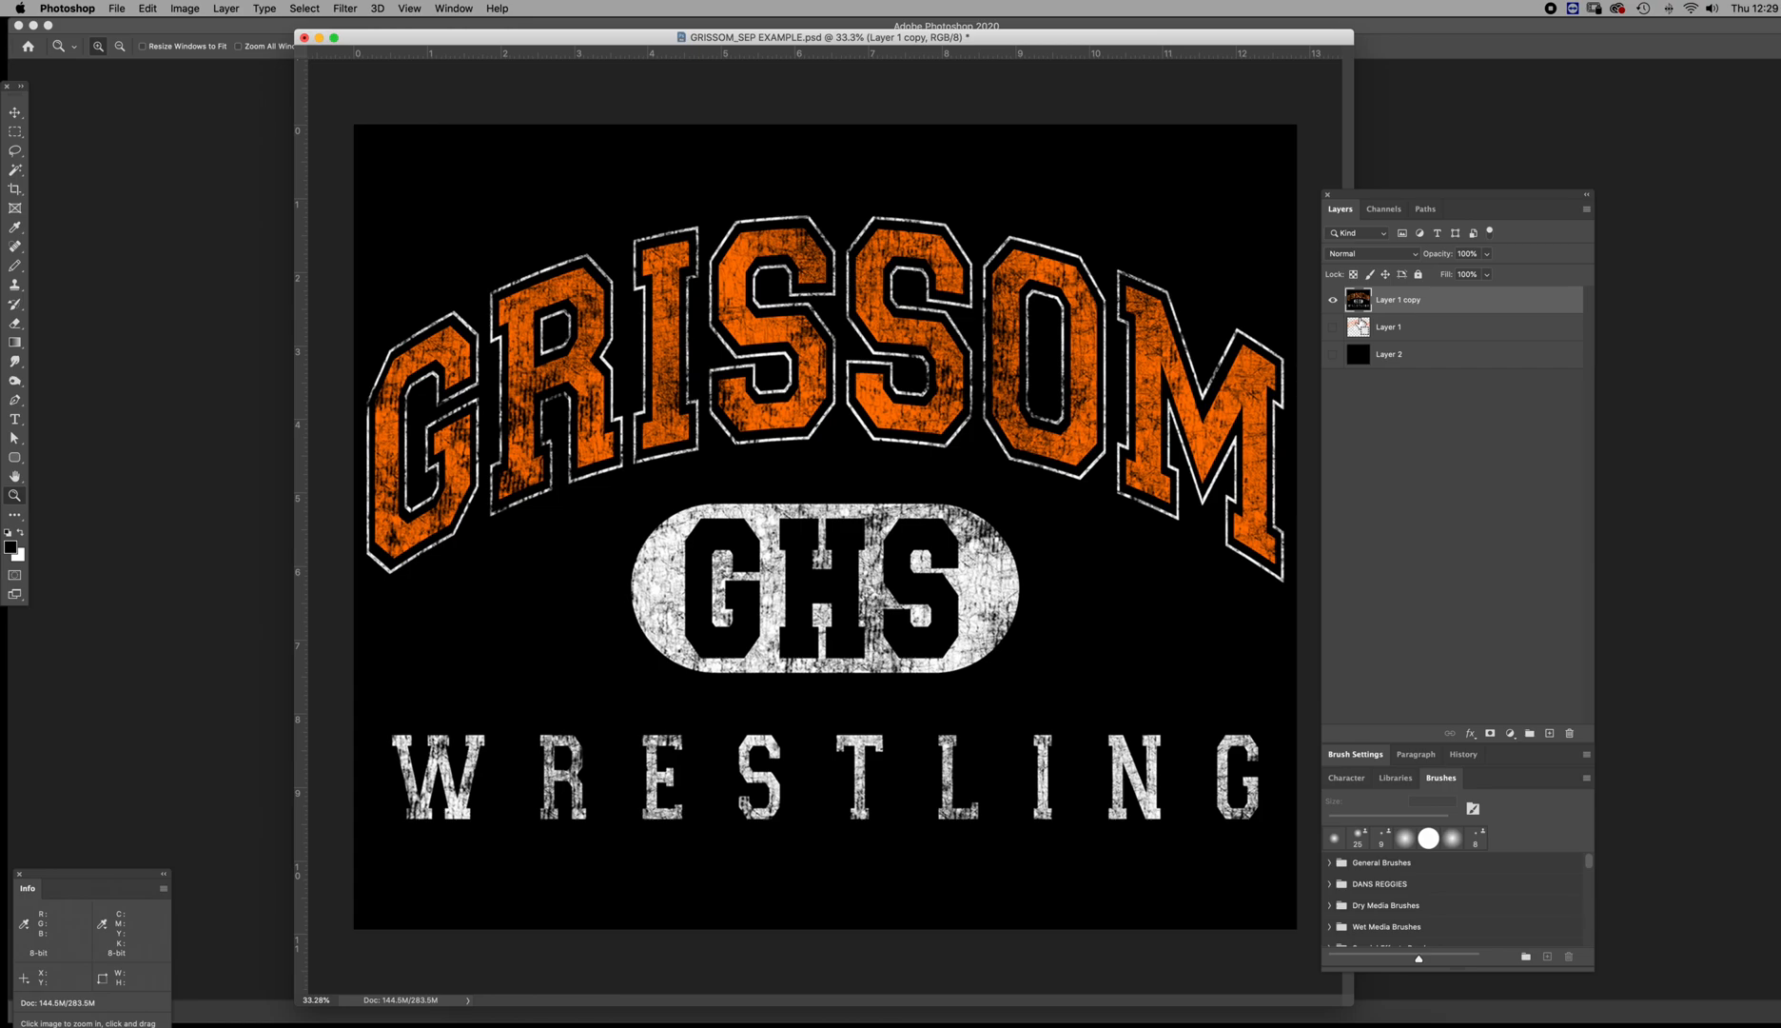
{"action": "left_click", "coordinate": [1401, 211]}
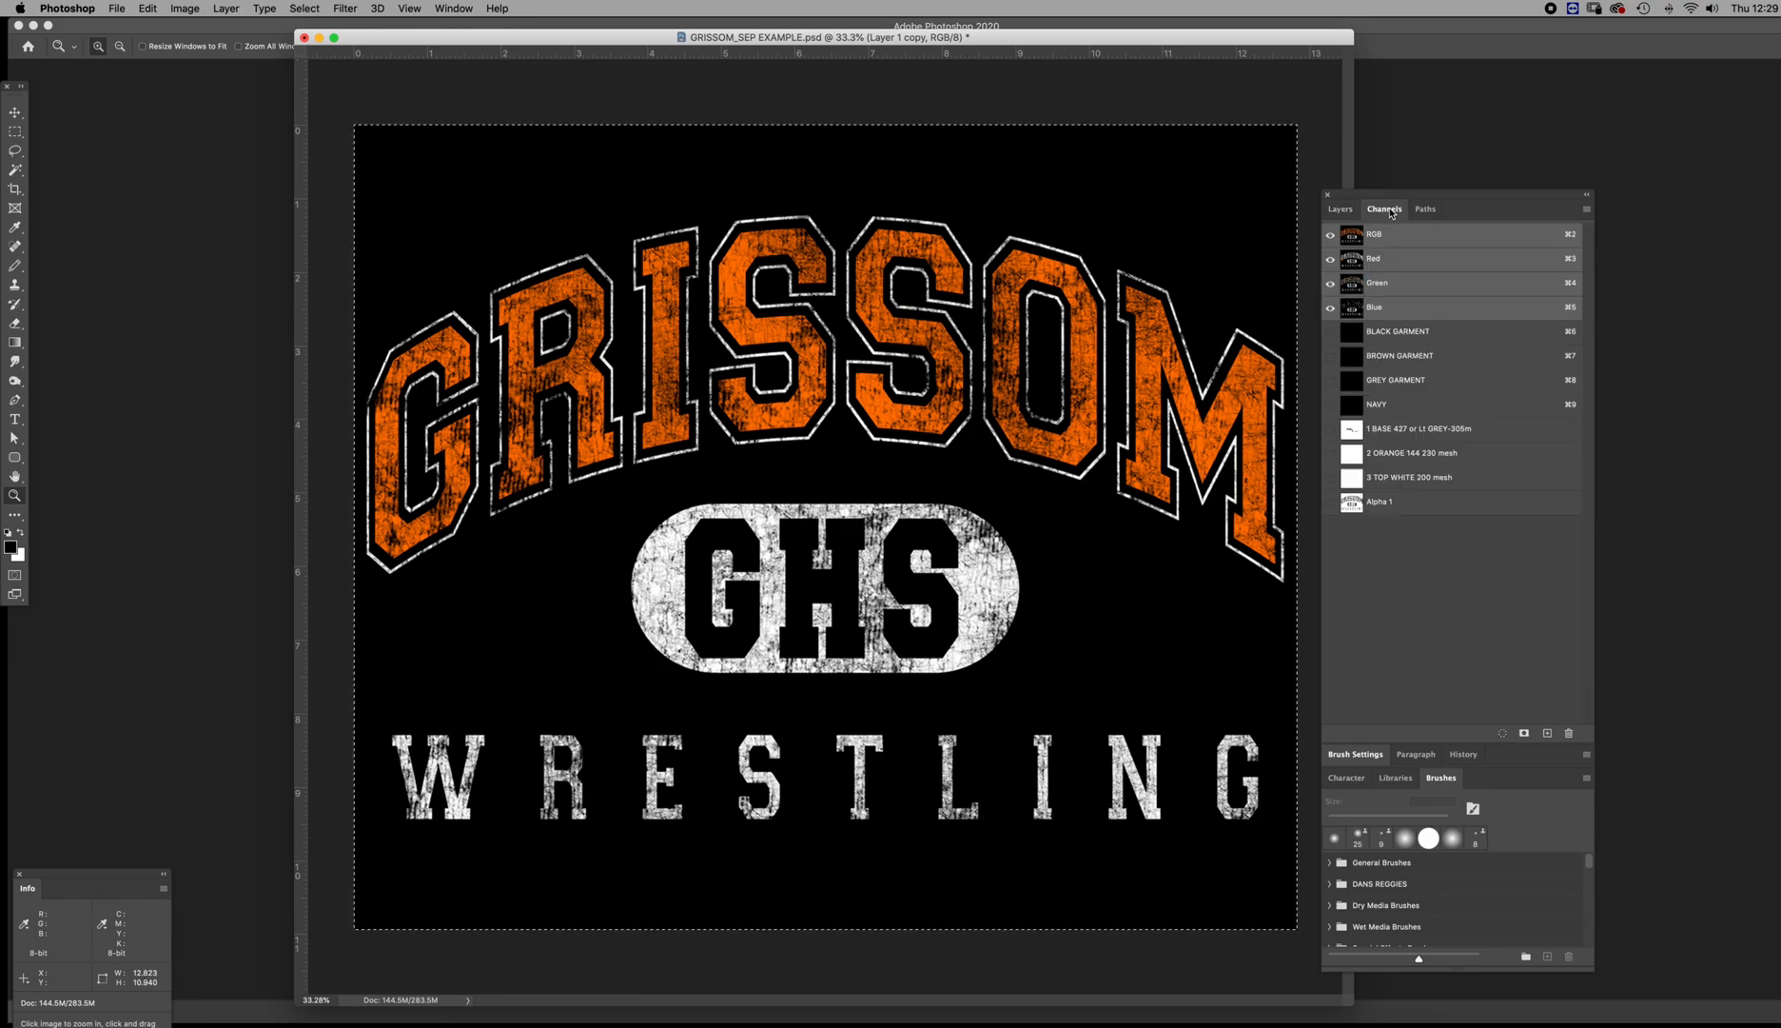
{"action": "left_click", "coordinate": [1547, 732]}
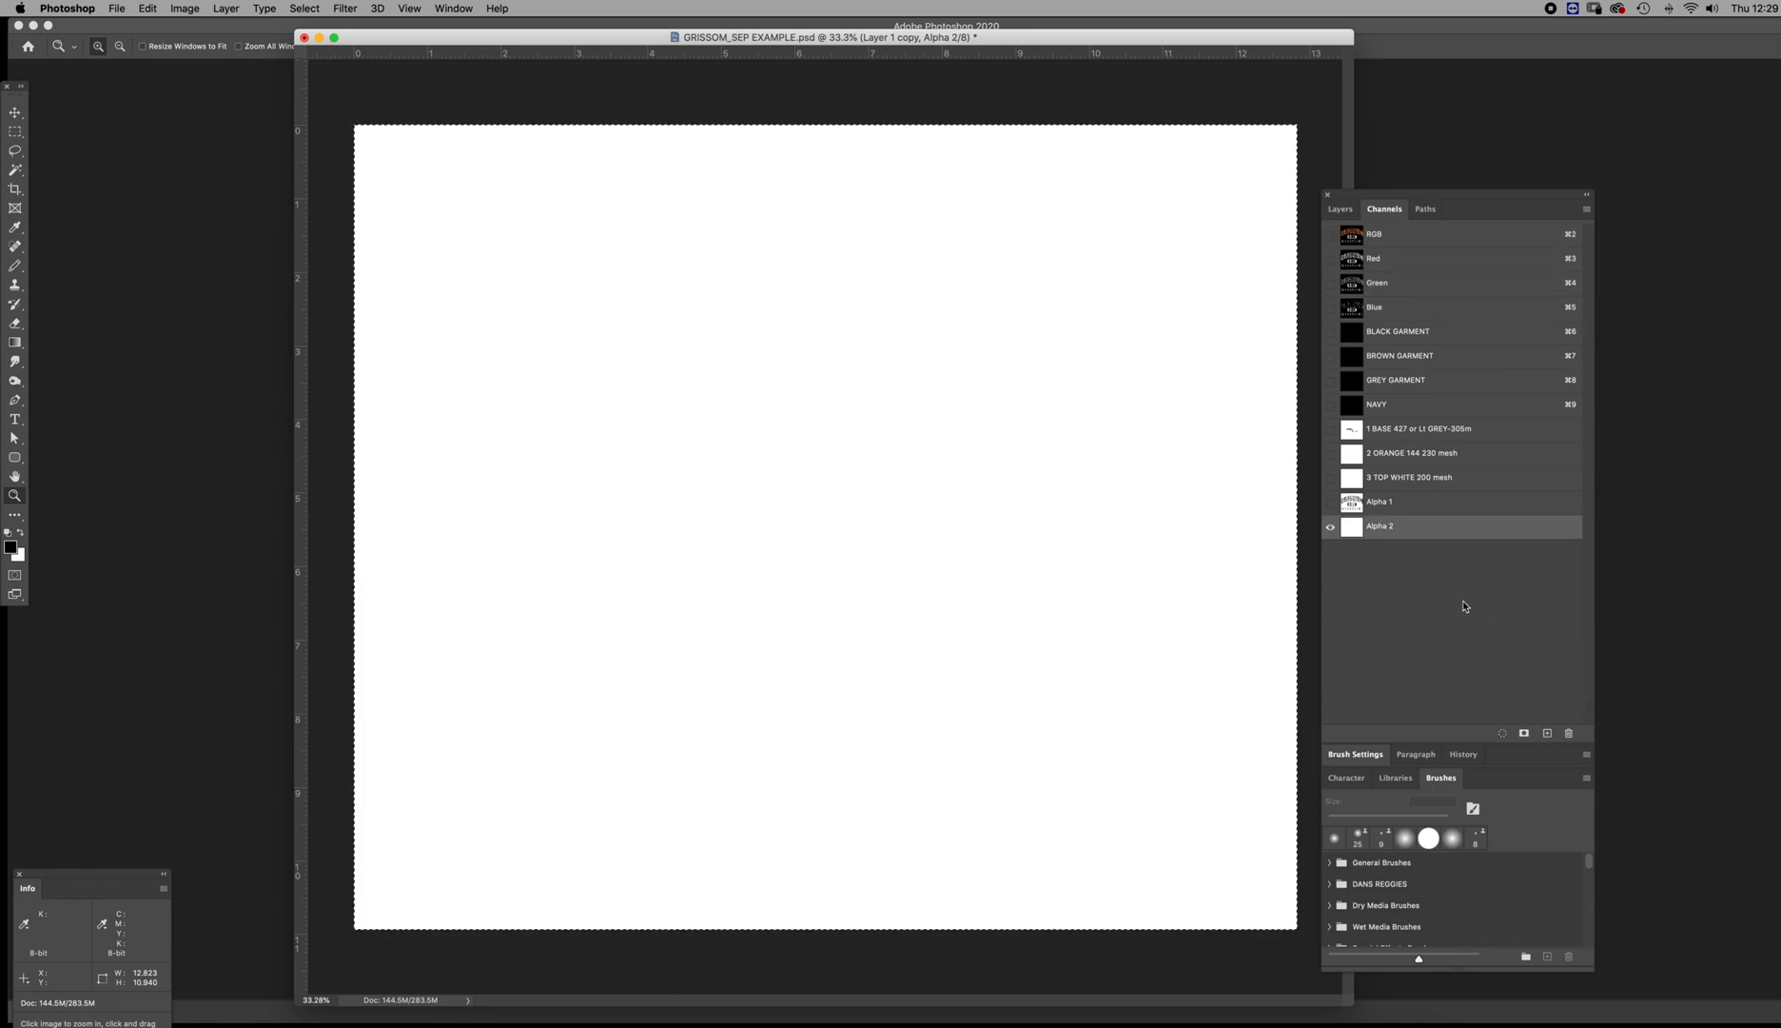
{"action": "double_click", "coordinate": [1355, 533]}
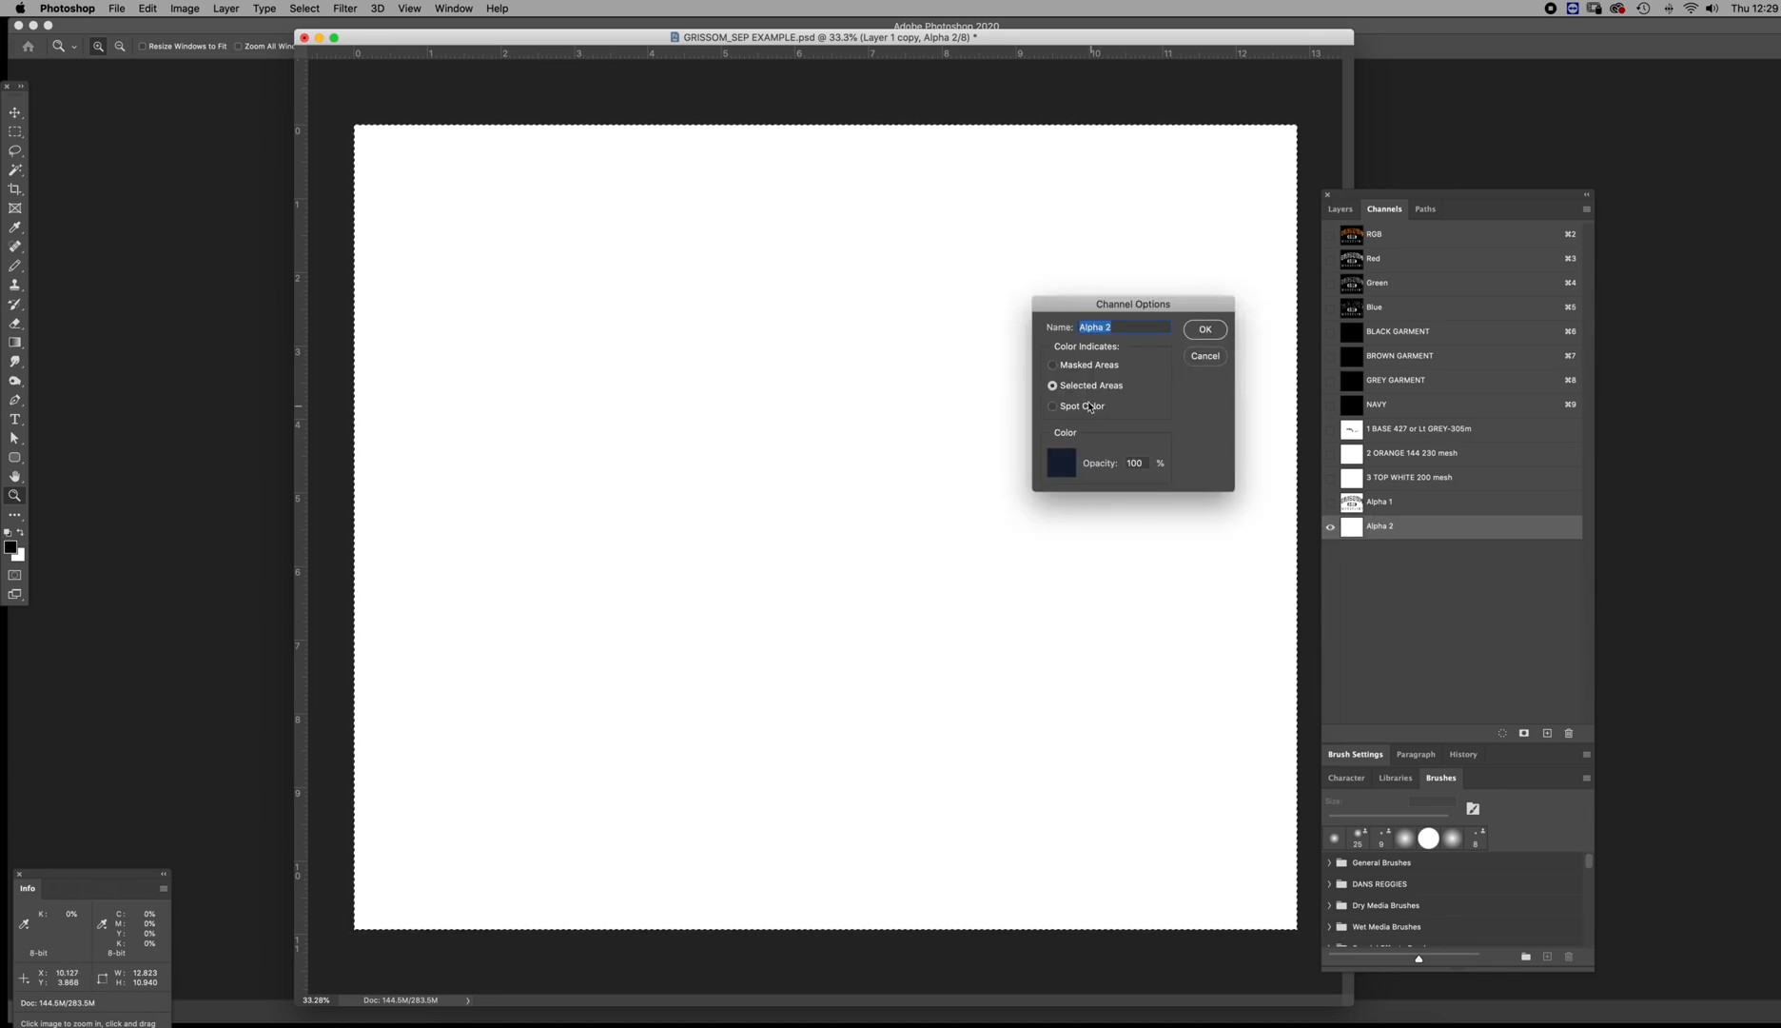
{"action": "left_click", "coordinate": [1205, 329]}
Copy the merged RGB artwork into the Alpha 2 channel, invert it and deselect
{"action": "left_click", "coordinate": [1370, 234]}
{"action": "left_click", "coordinate": [1348, 213]}
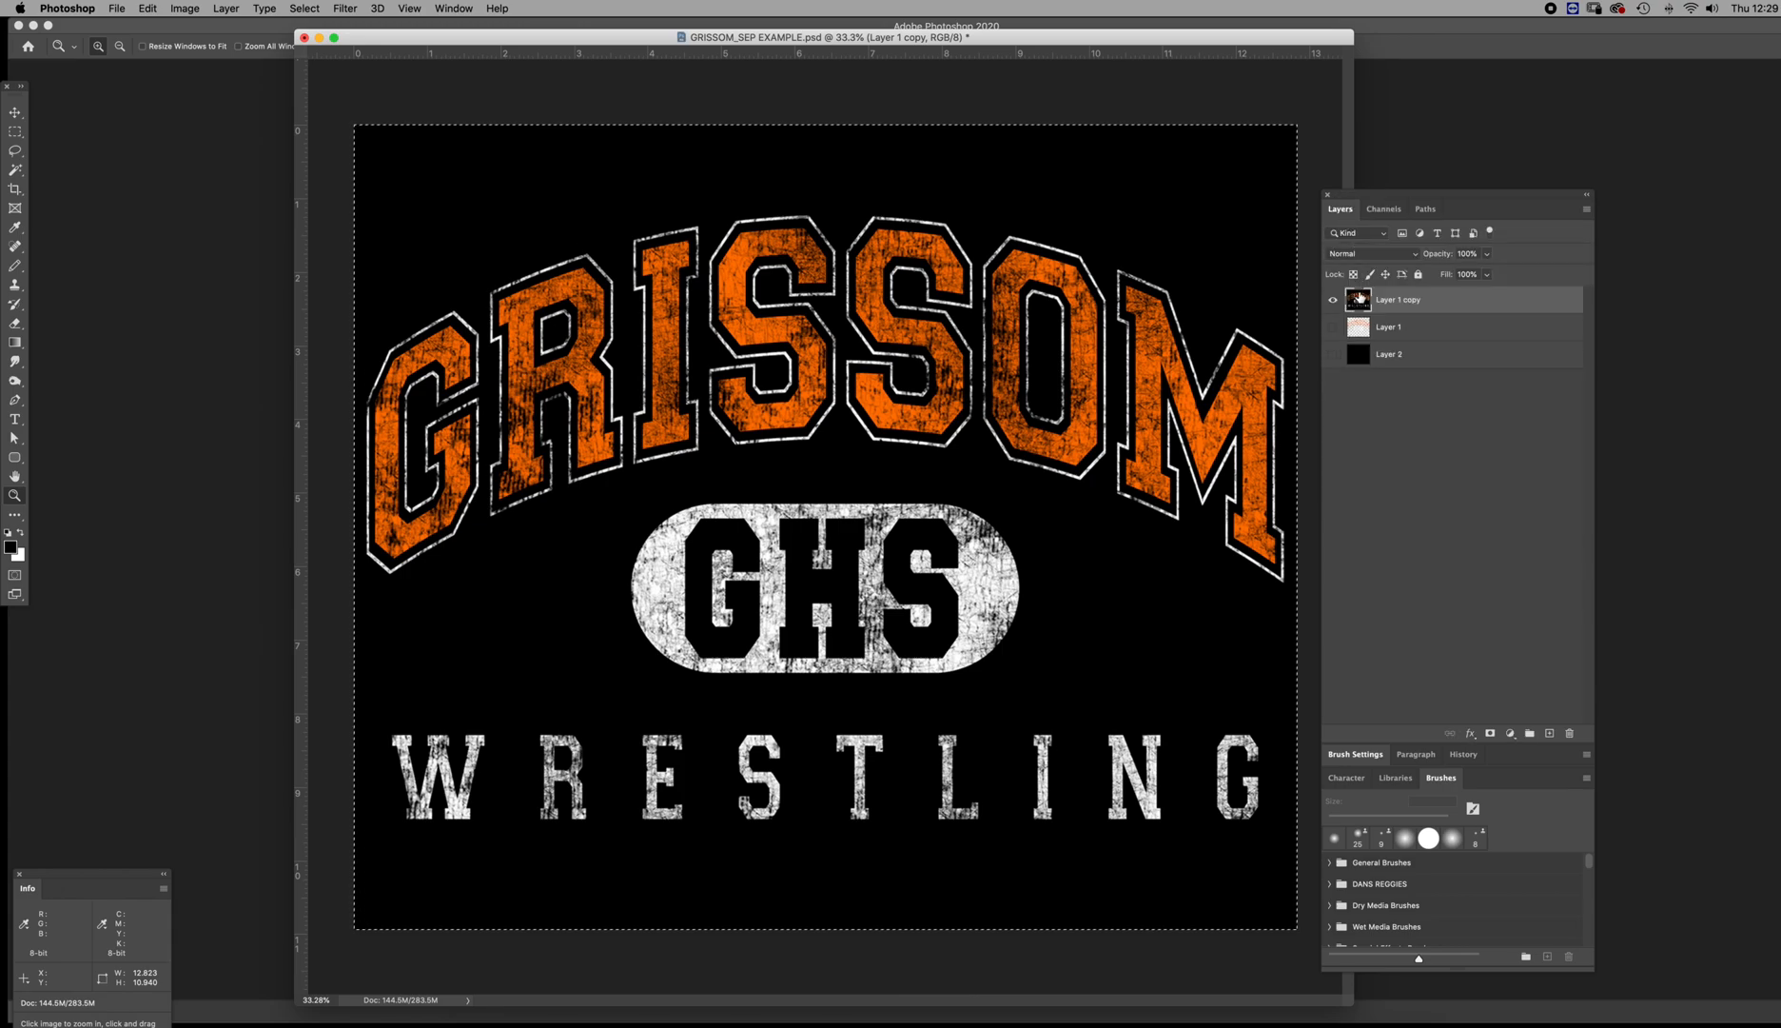
{"action": "left_click", "coordinate": [1383, 208]}
{"action": "left_click", "coordinate": [1358, 530]}
{"action": "key", "text": "super+v"}
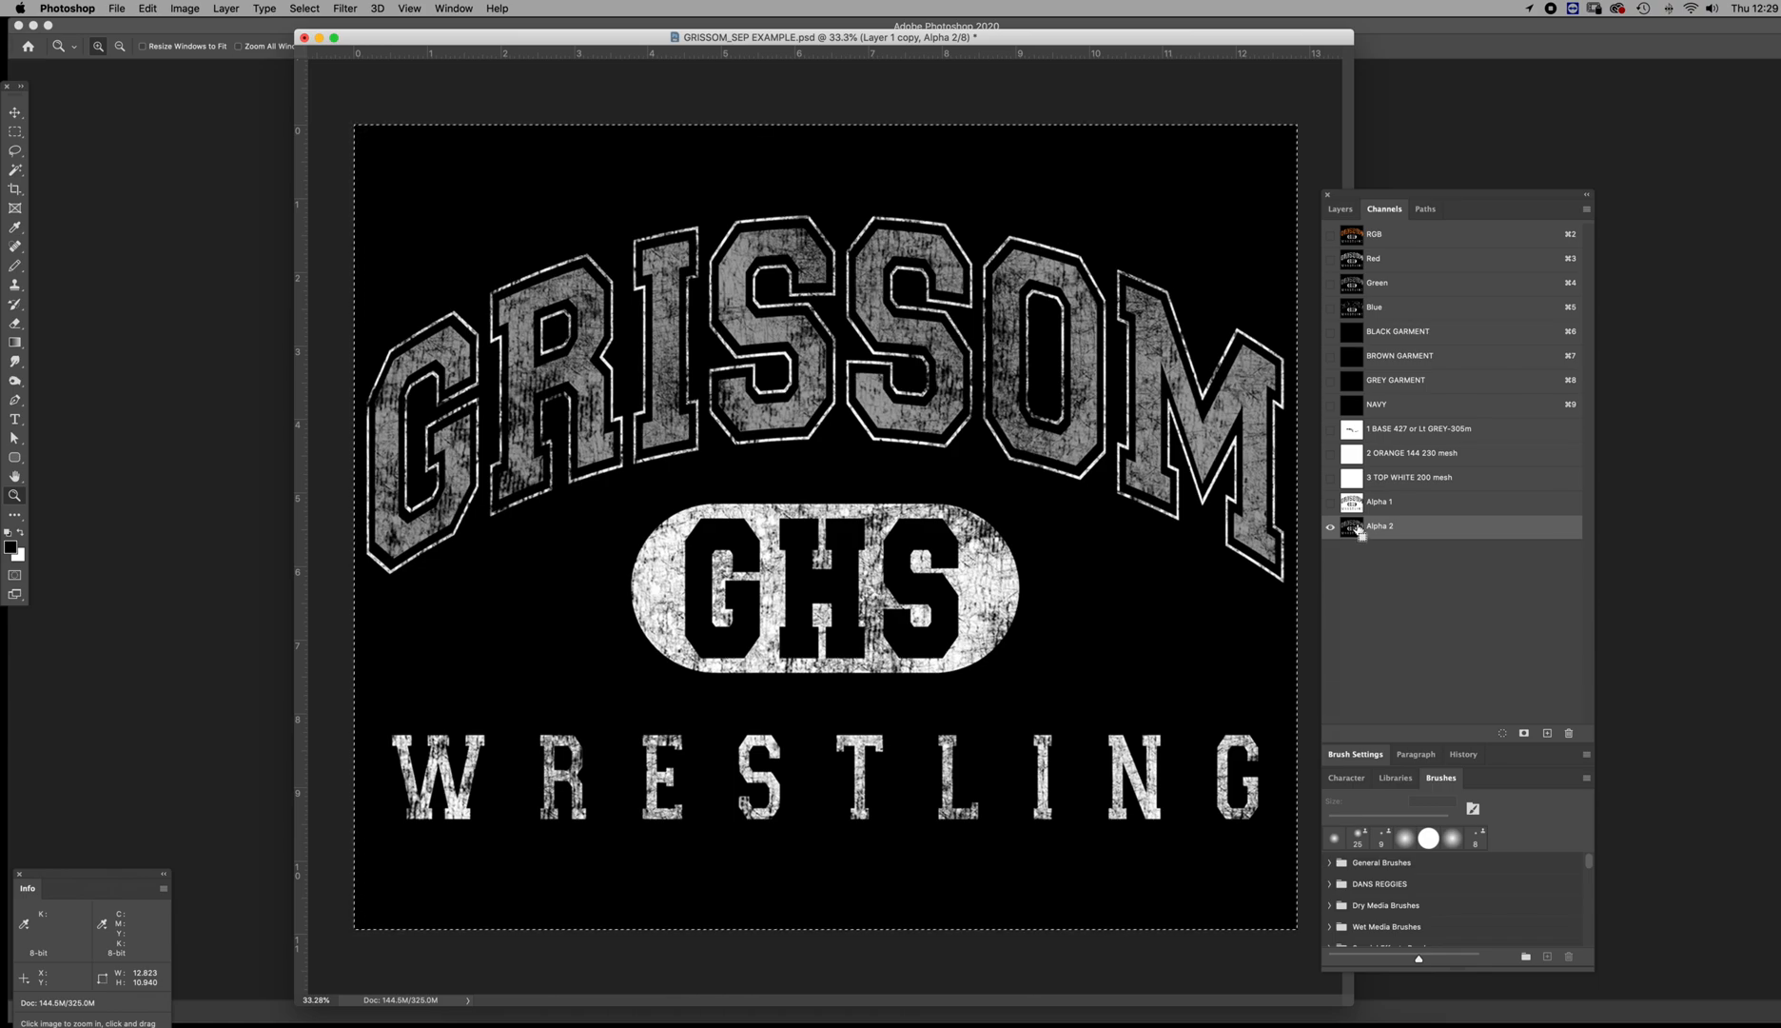
{"action": "key", "text": "super+i"}
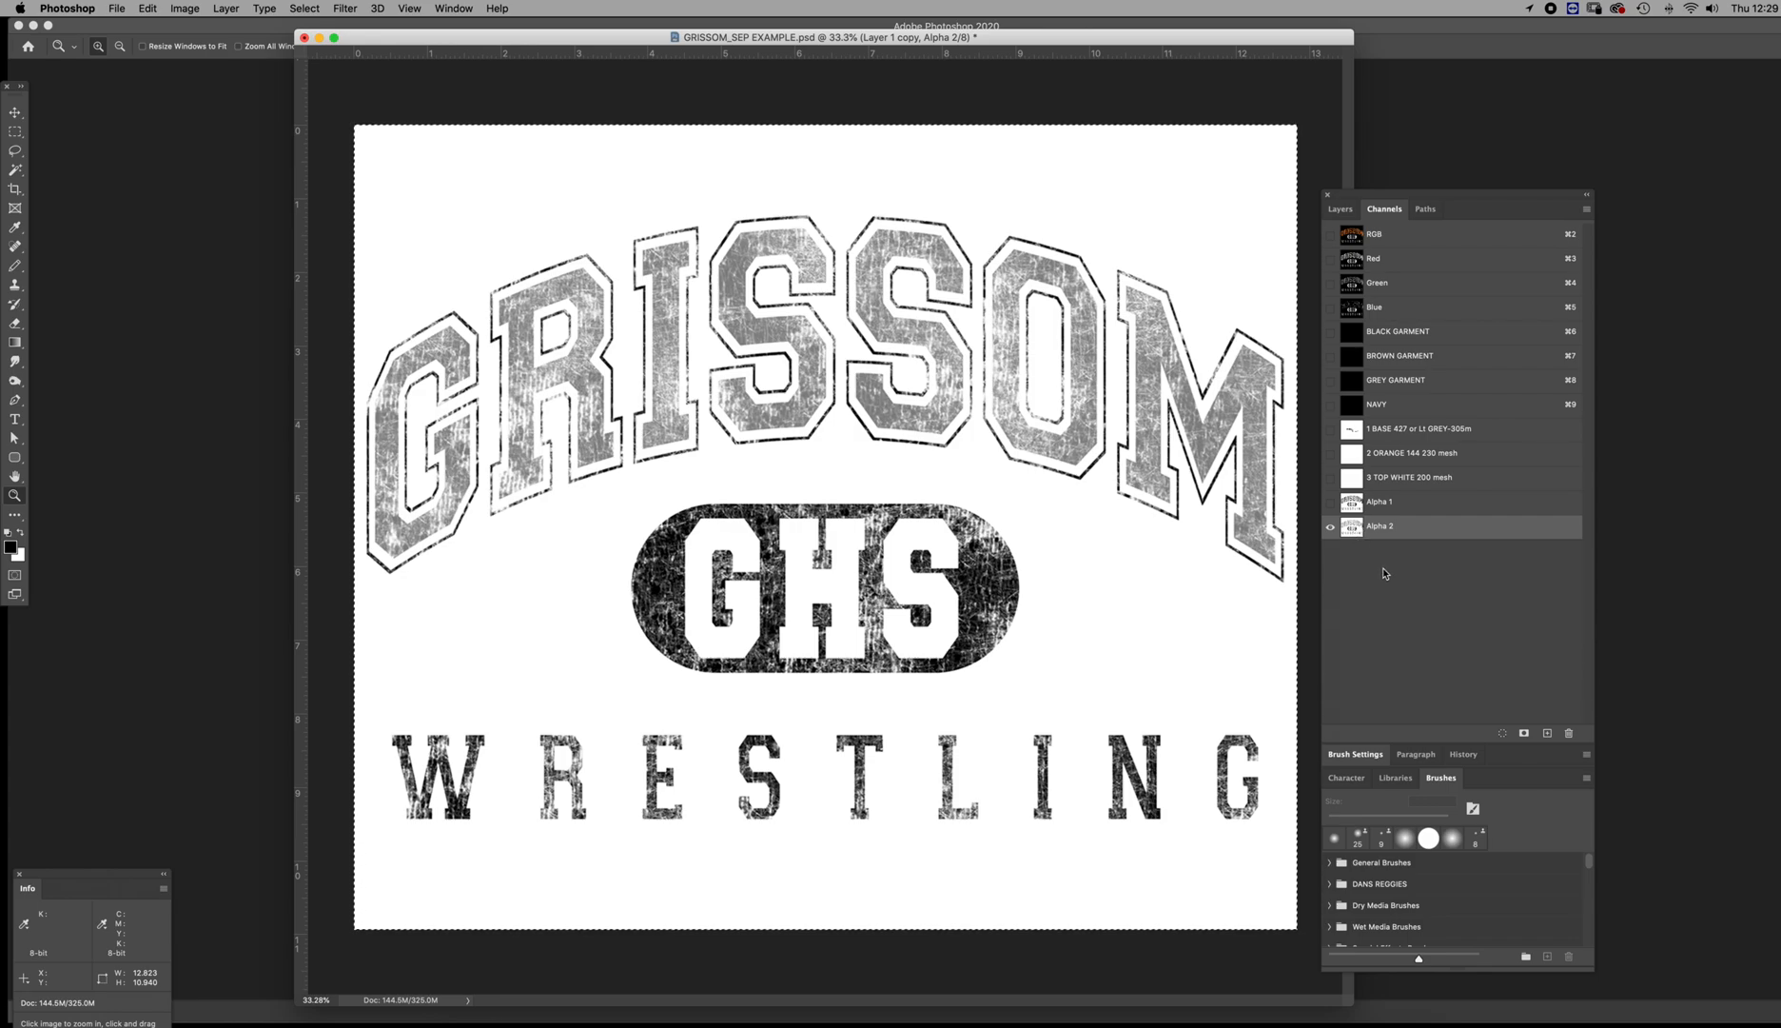
{"action": "key", "text": "super+d"}
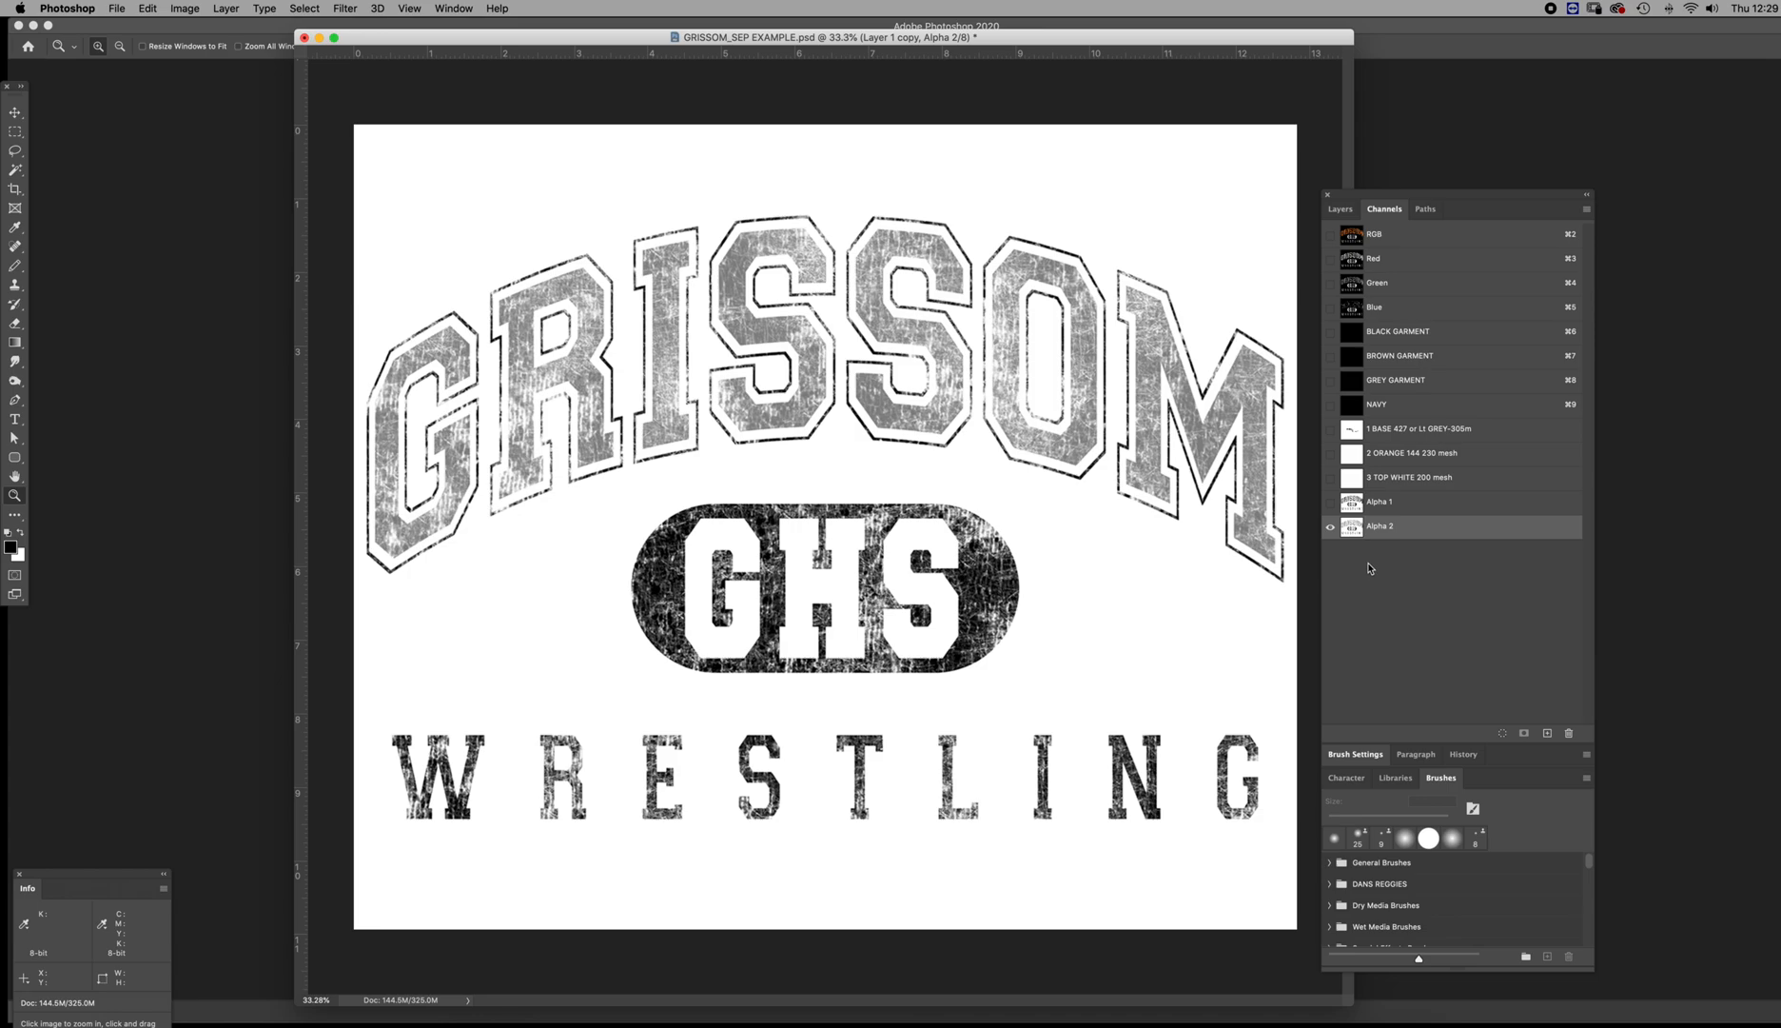
Compare the Alpha 1 and Alpha 2 channels with each other and with the RGB composite artwork
{"action": "left_click", "coordinate": [1356, 504]}
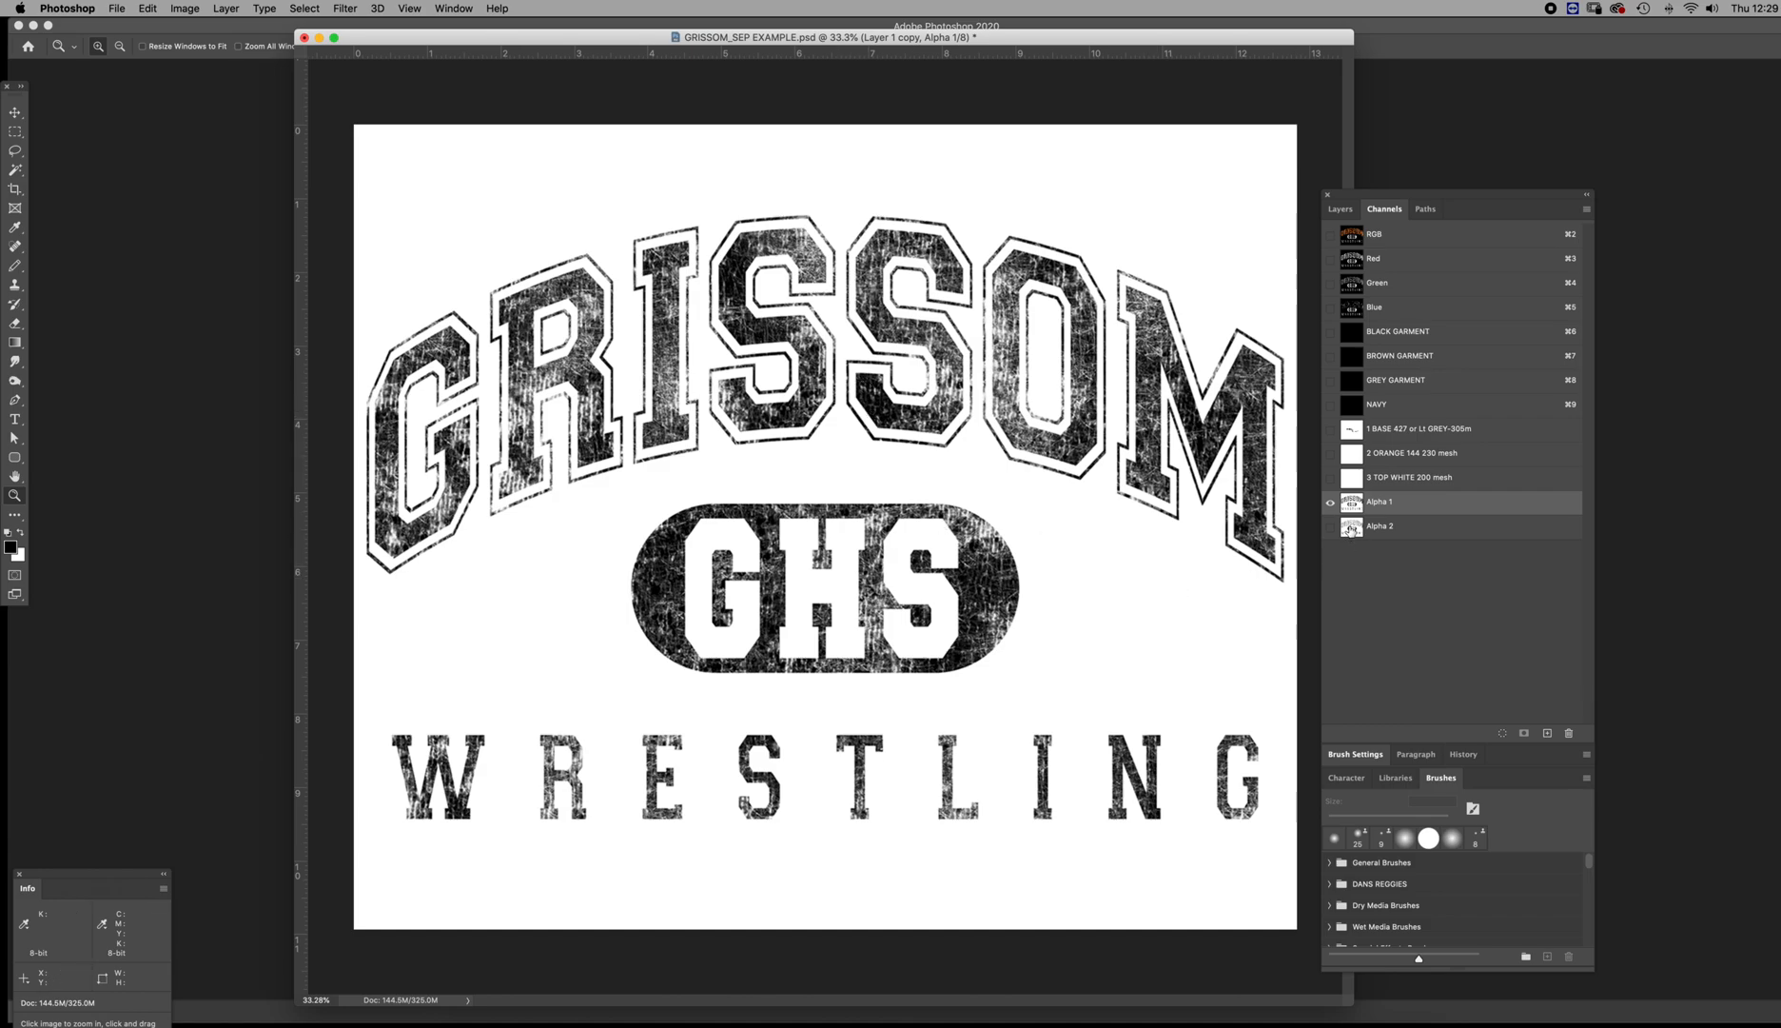
{"action": "left_click", "coordinate": [1351, 529]}
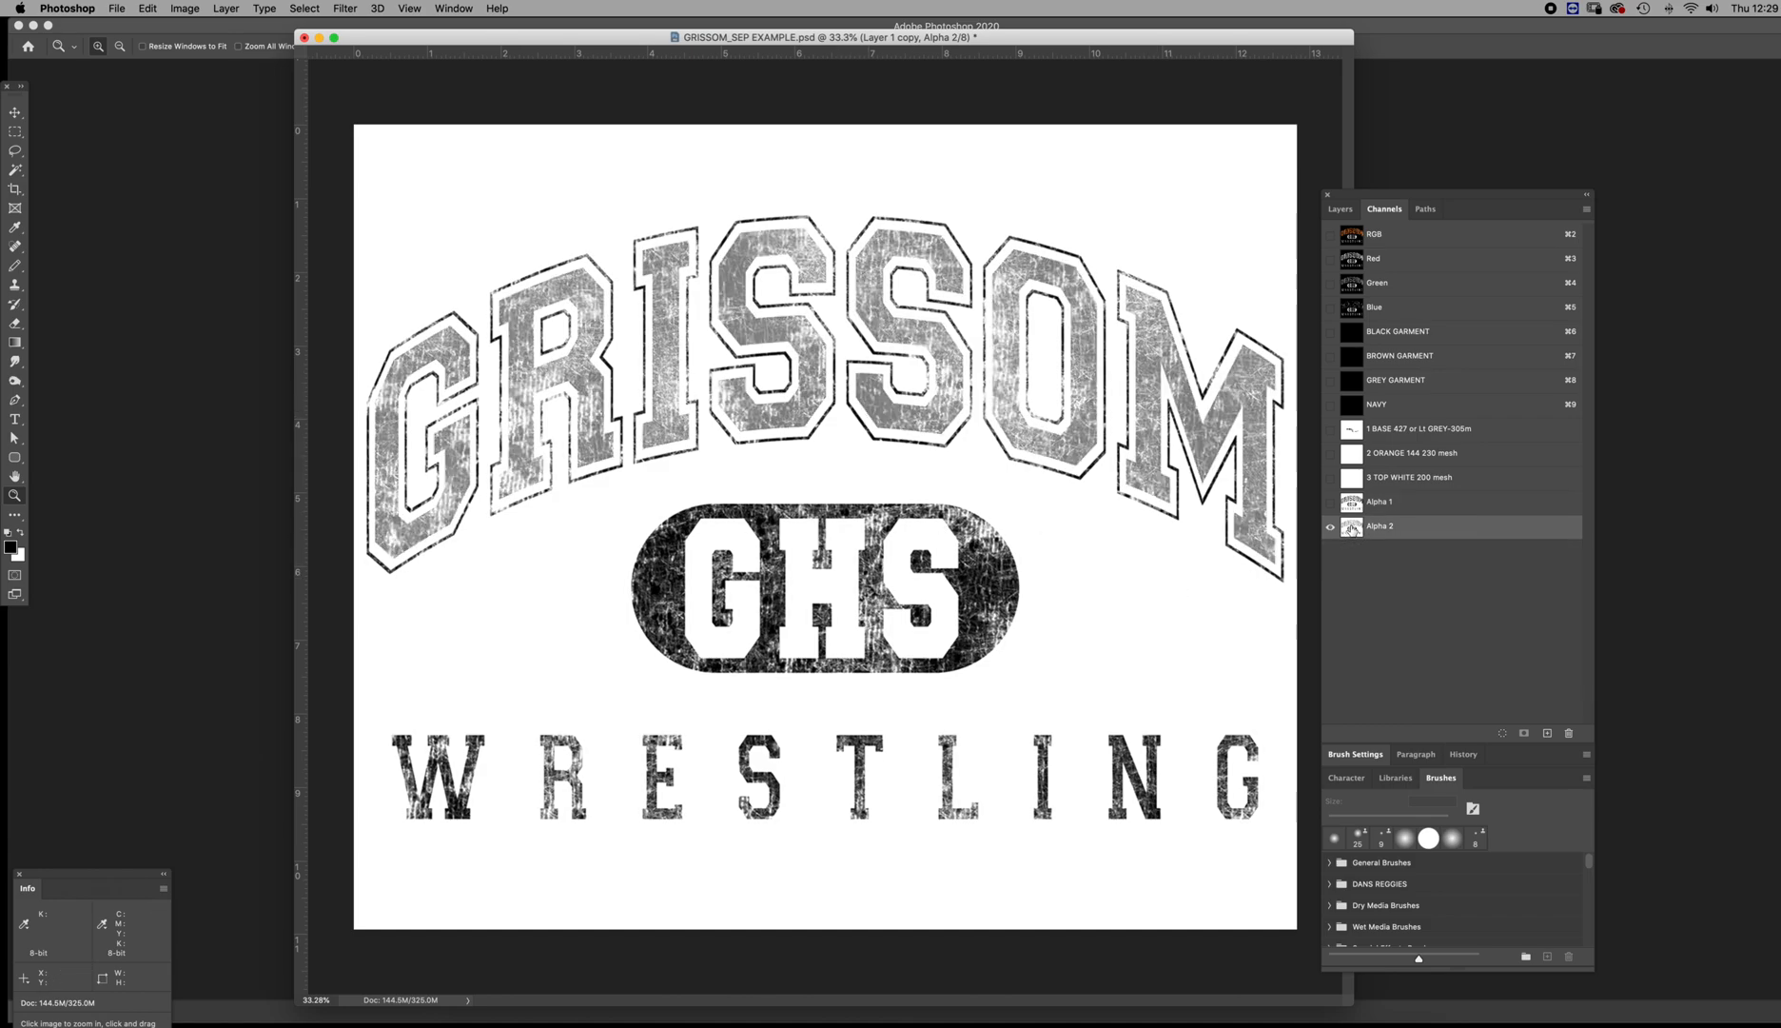
{"action": "left_click", "coordinate": [1351, 235]}
{"action": "left_click", "coordinate": [1341, 209]}
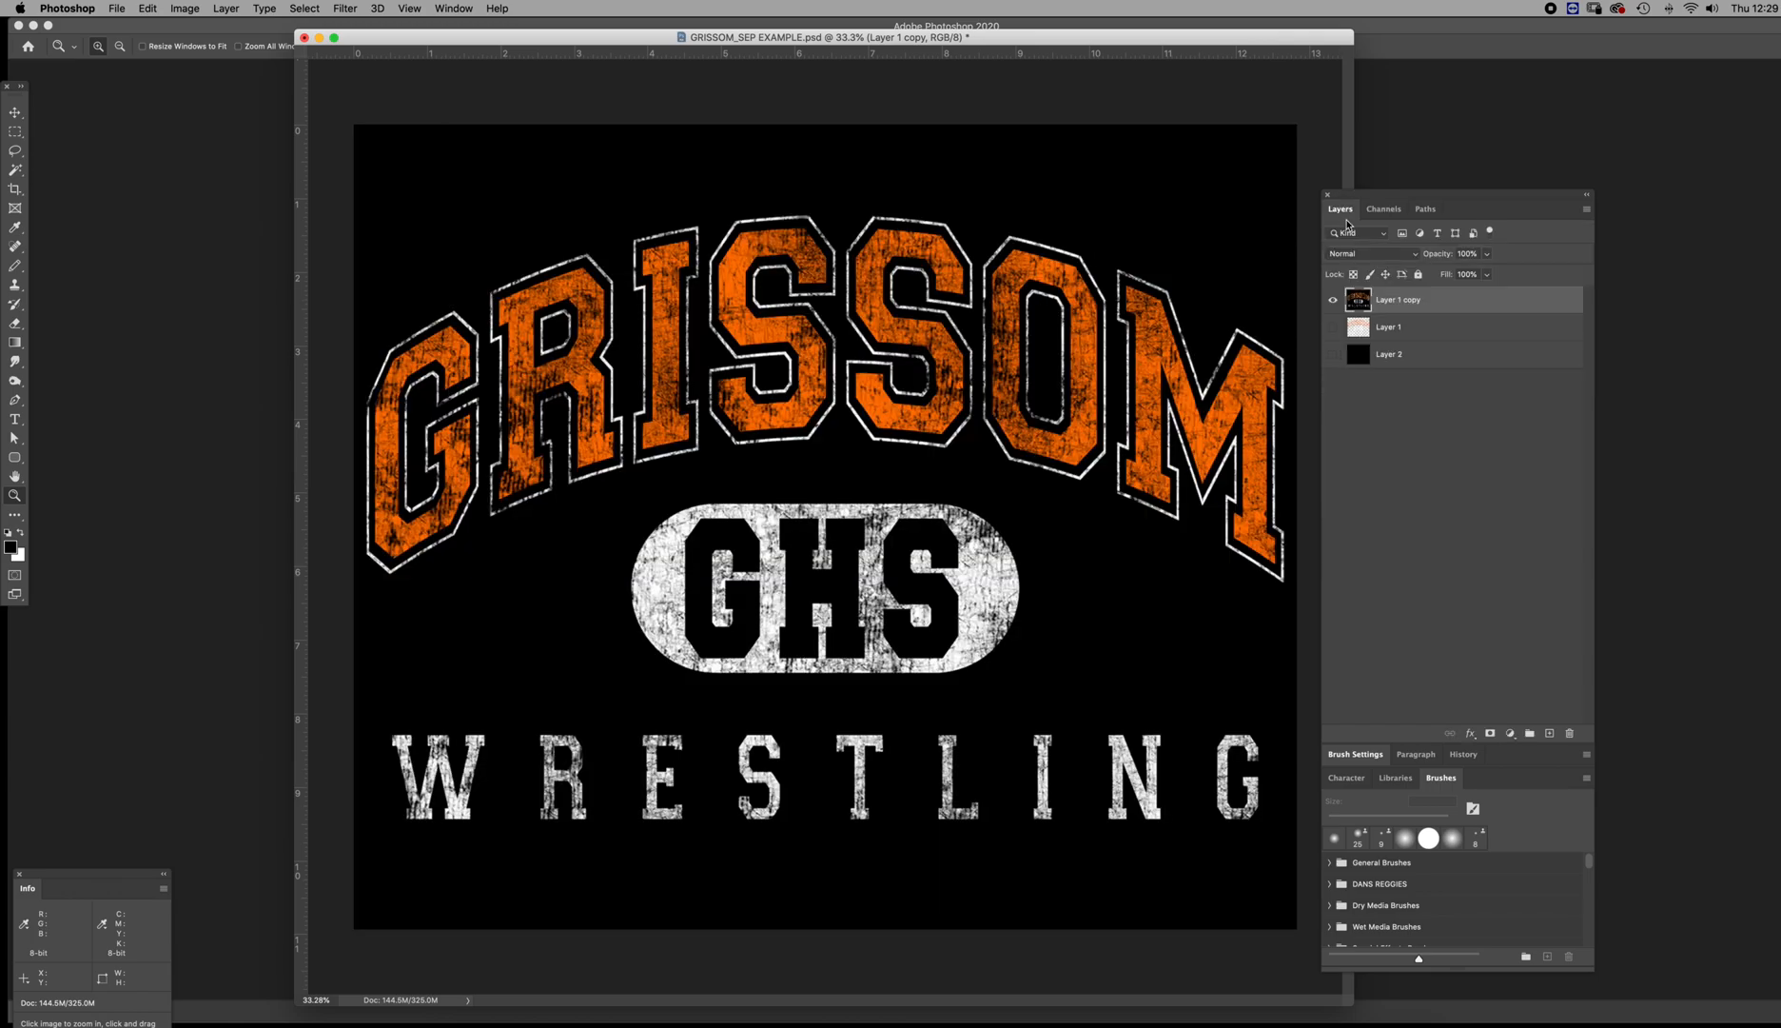
{"action": "left_click", "coordinate": [1359, 303], "text": "super"}
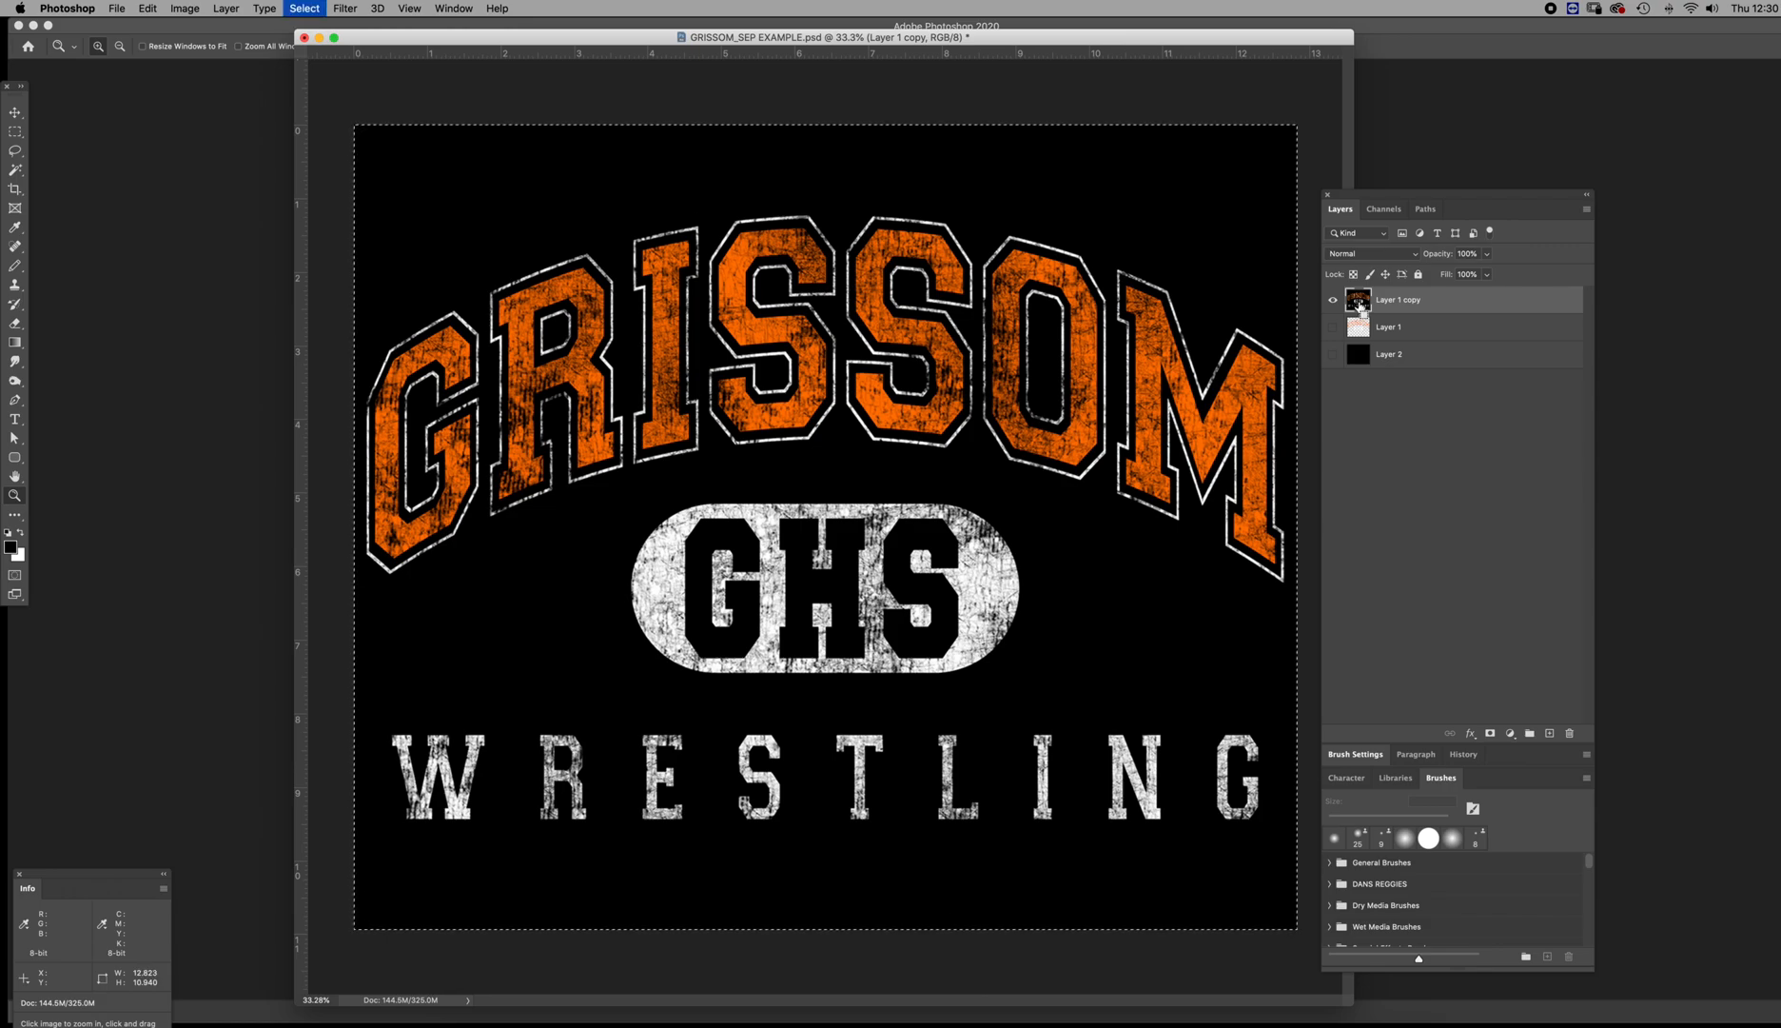
{"action": "left_click", "coordinate": [1384, 209]}
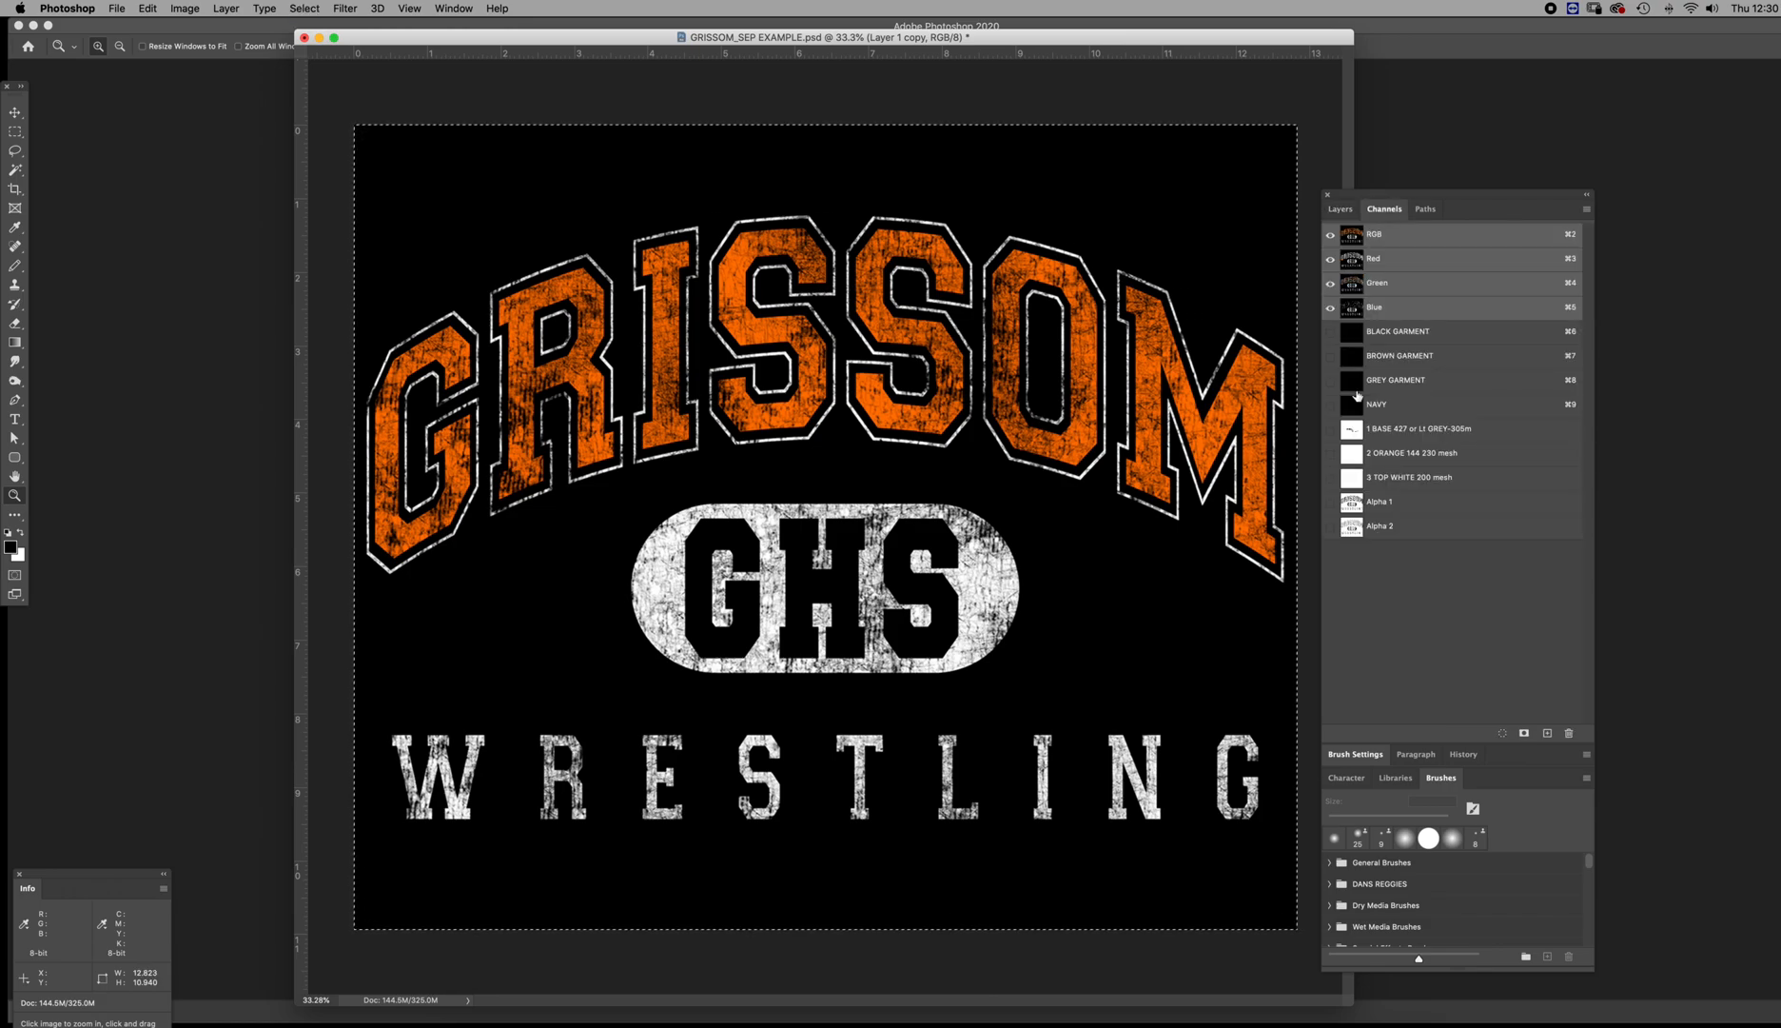
{"action": "left_click", "coordinate": [1354, 528]}
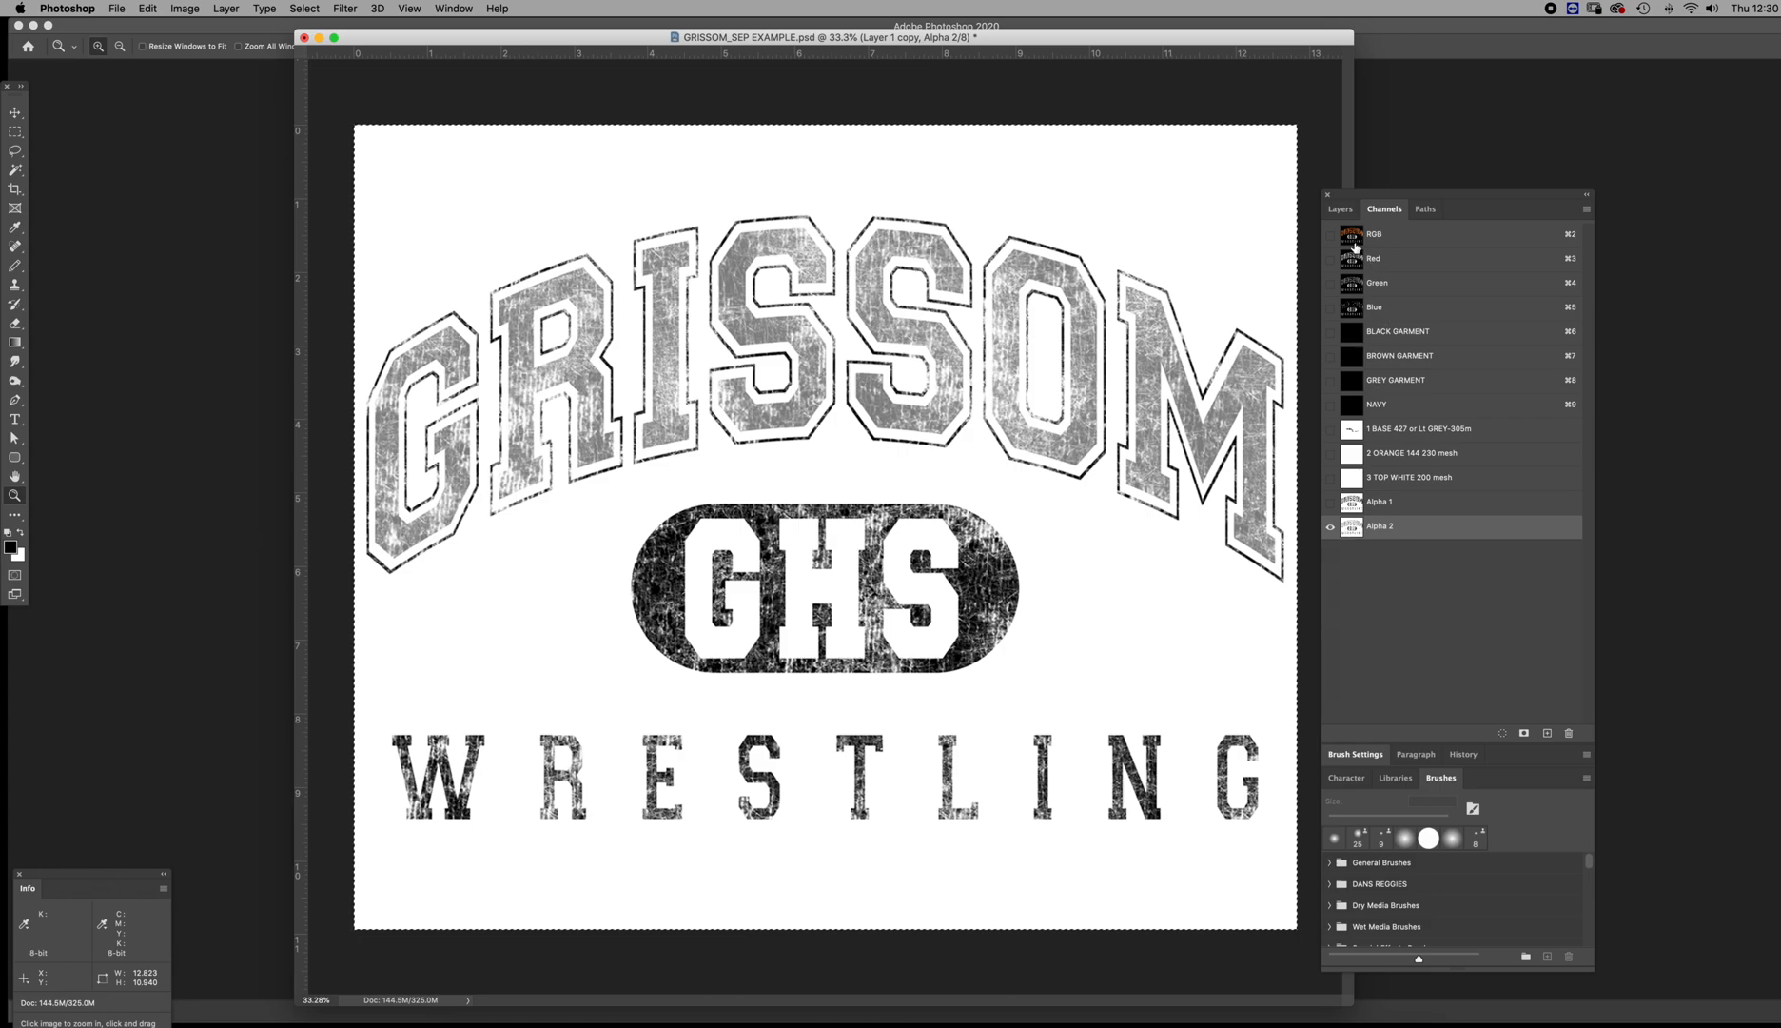
{"action": "left_click", "coordinate": [1353, 238]}
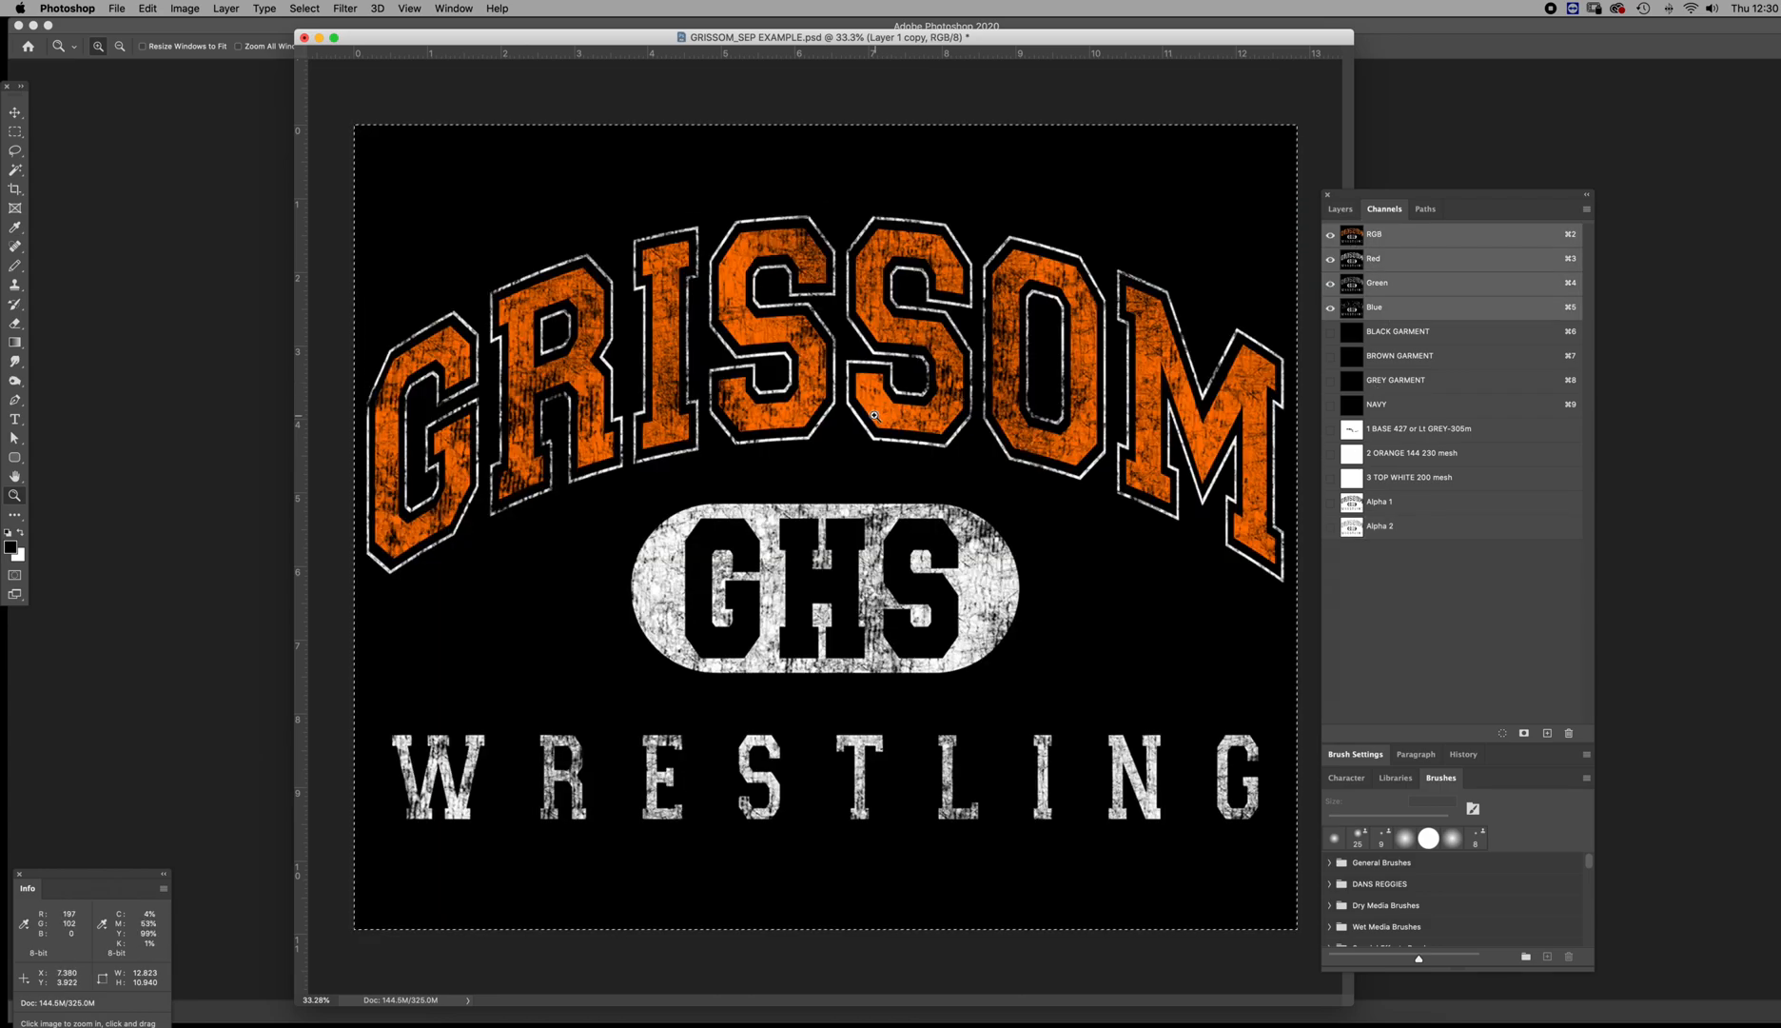
{"action": "left_click", "coordinate": [1351, 526]}
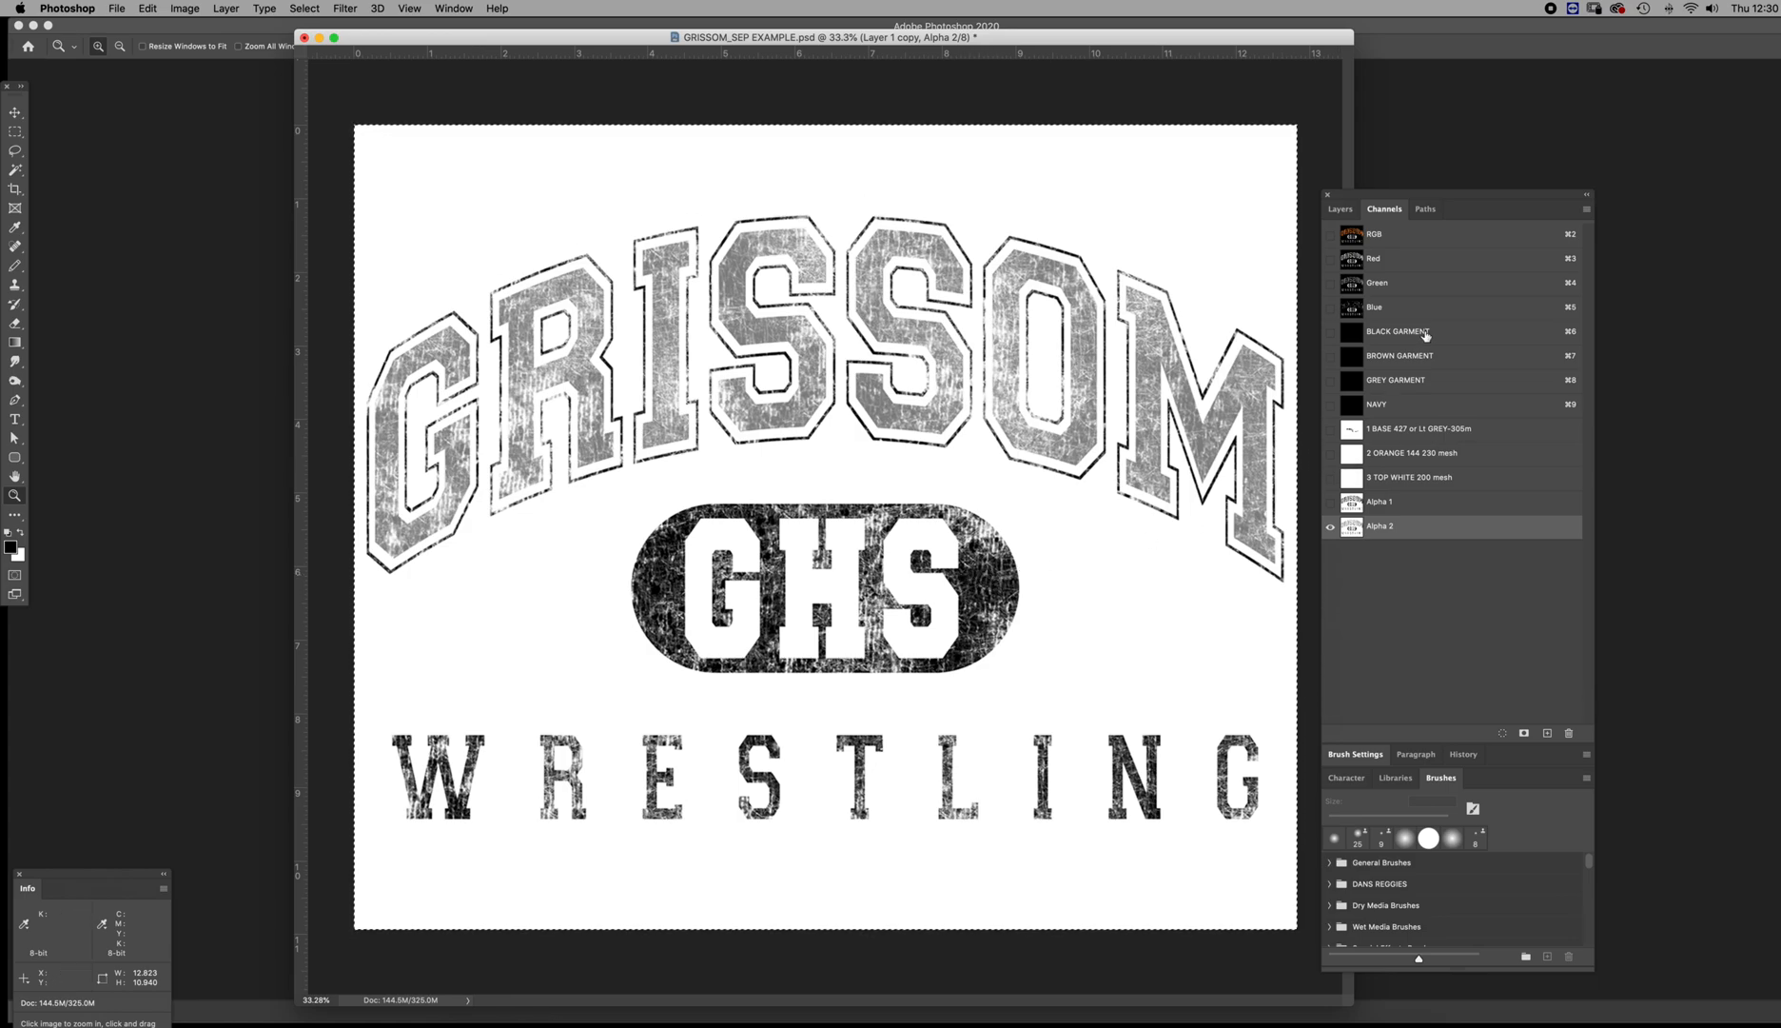
{"action": "left_click", "coordinate": [1352, 507]}
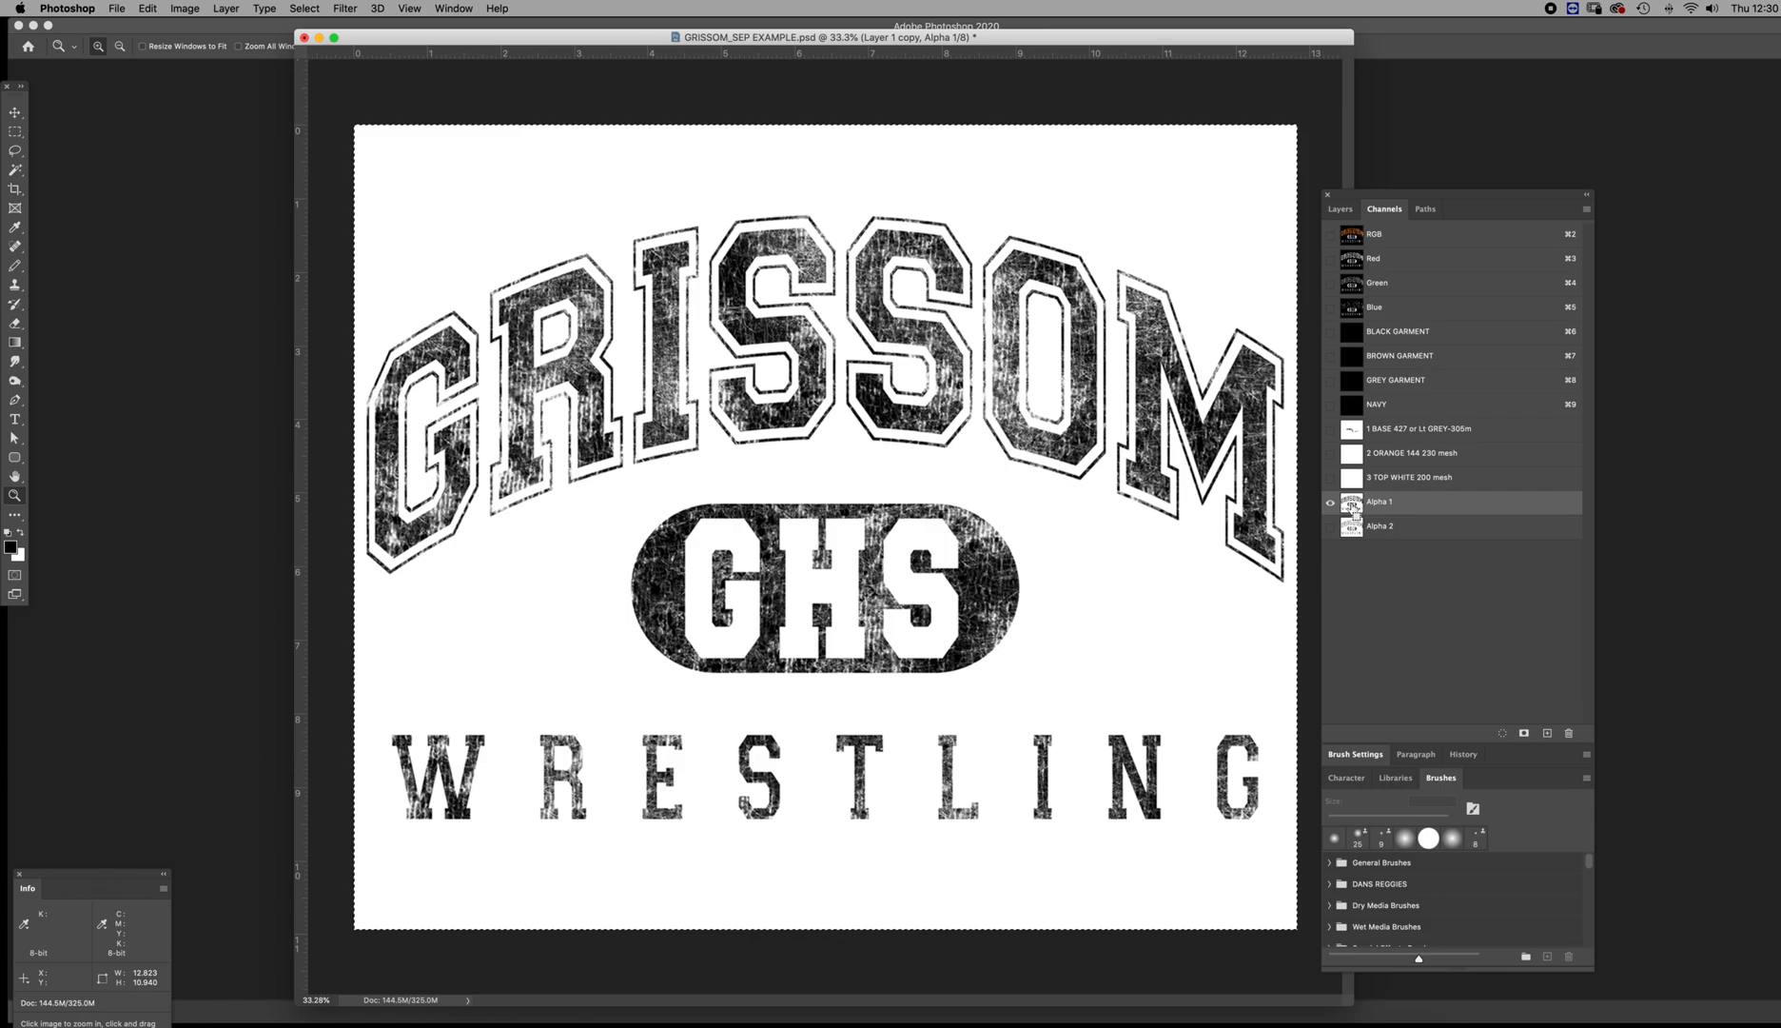
{"action": "left_click", "coordinate": [1353, 530]}
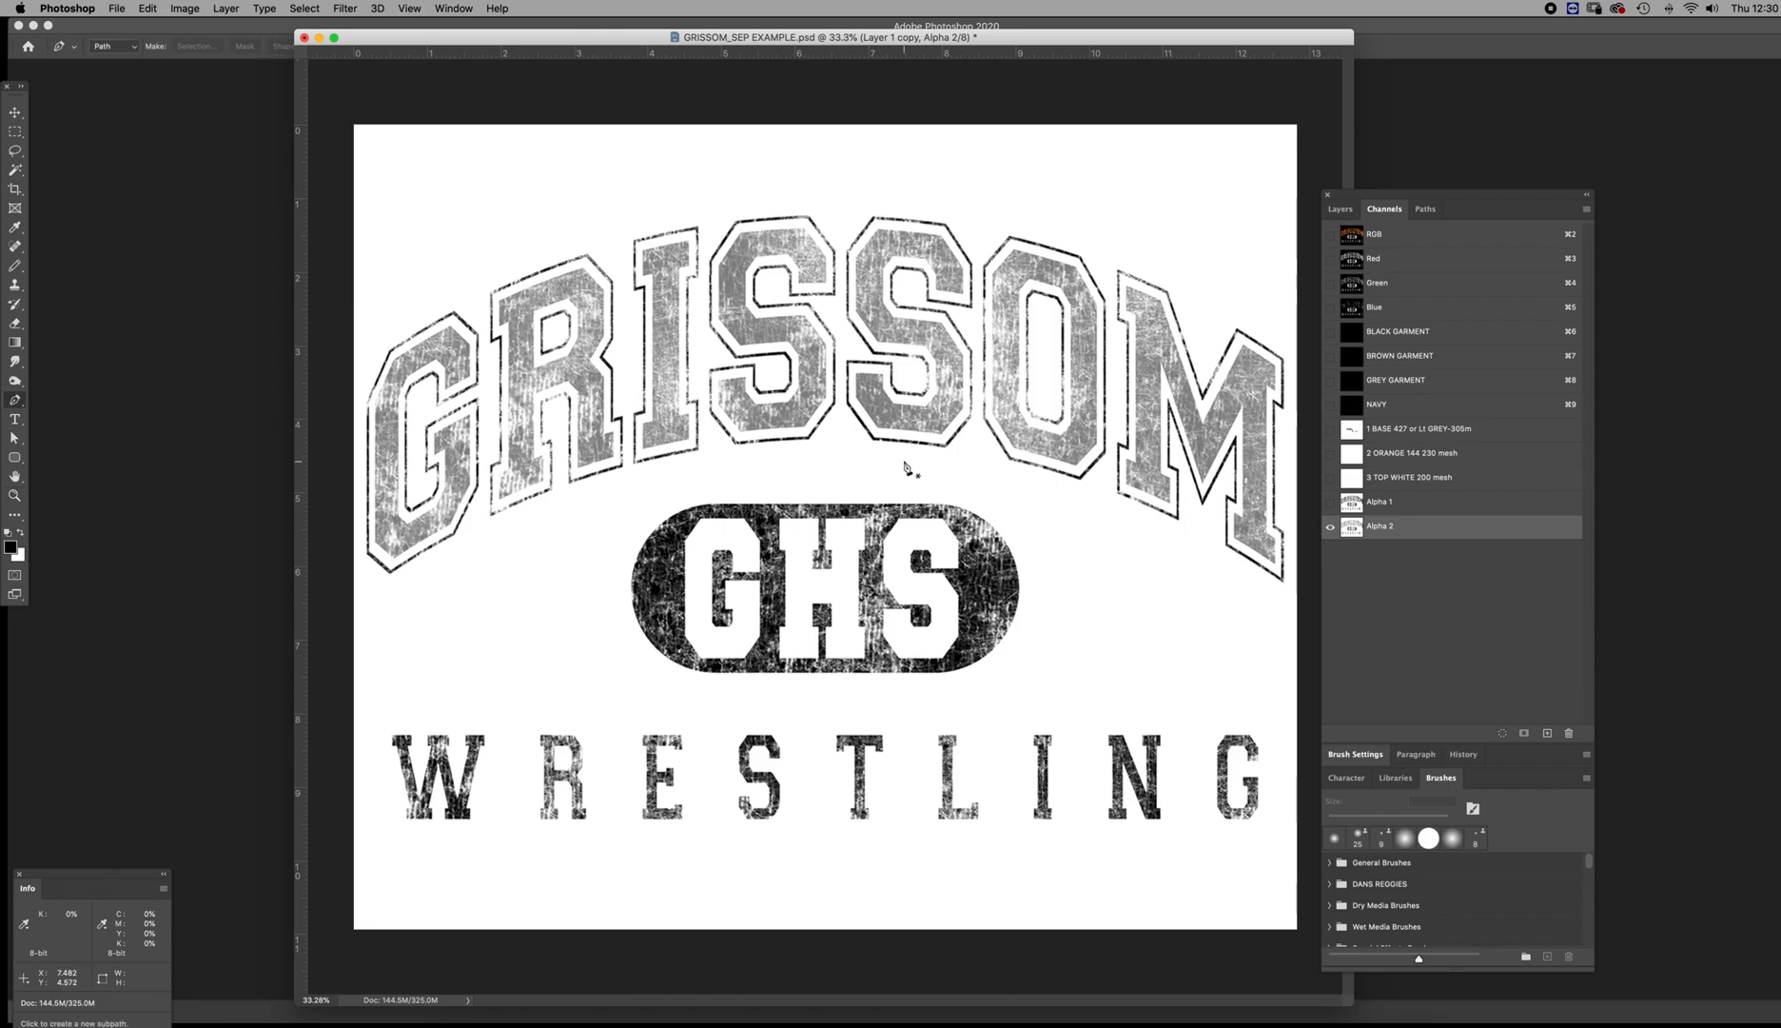
Trace a closed Pen path around the letter I of GRISSOM in Alpha 2, between its grey fill and outline
{"action": "left_click", "coordinate": [667, 280]}
{"action": "left_click", "coordinate": [667, 279]}
{"action": "left_click", "coordinate": [657, 278]}
{"action": "left_click_drag", "start_coordinate": [656, 277], "coordinate": [745, 299]}
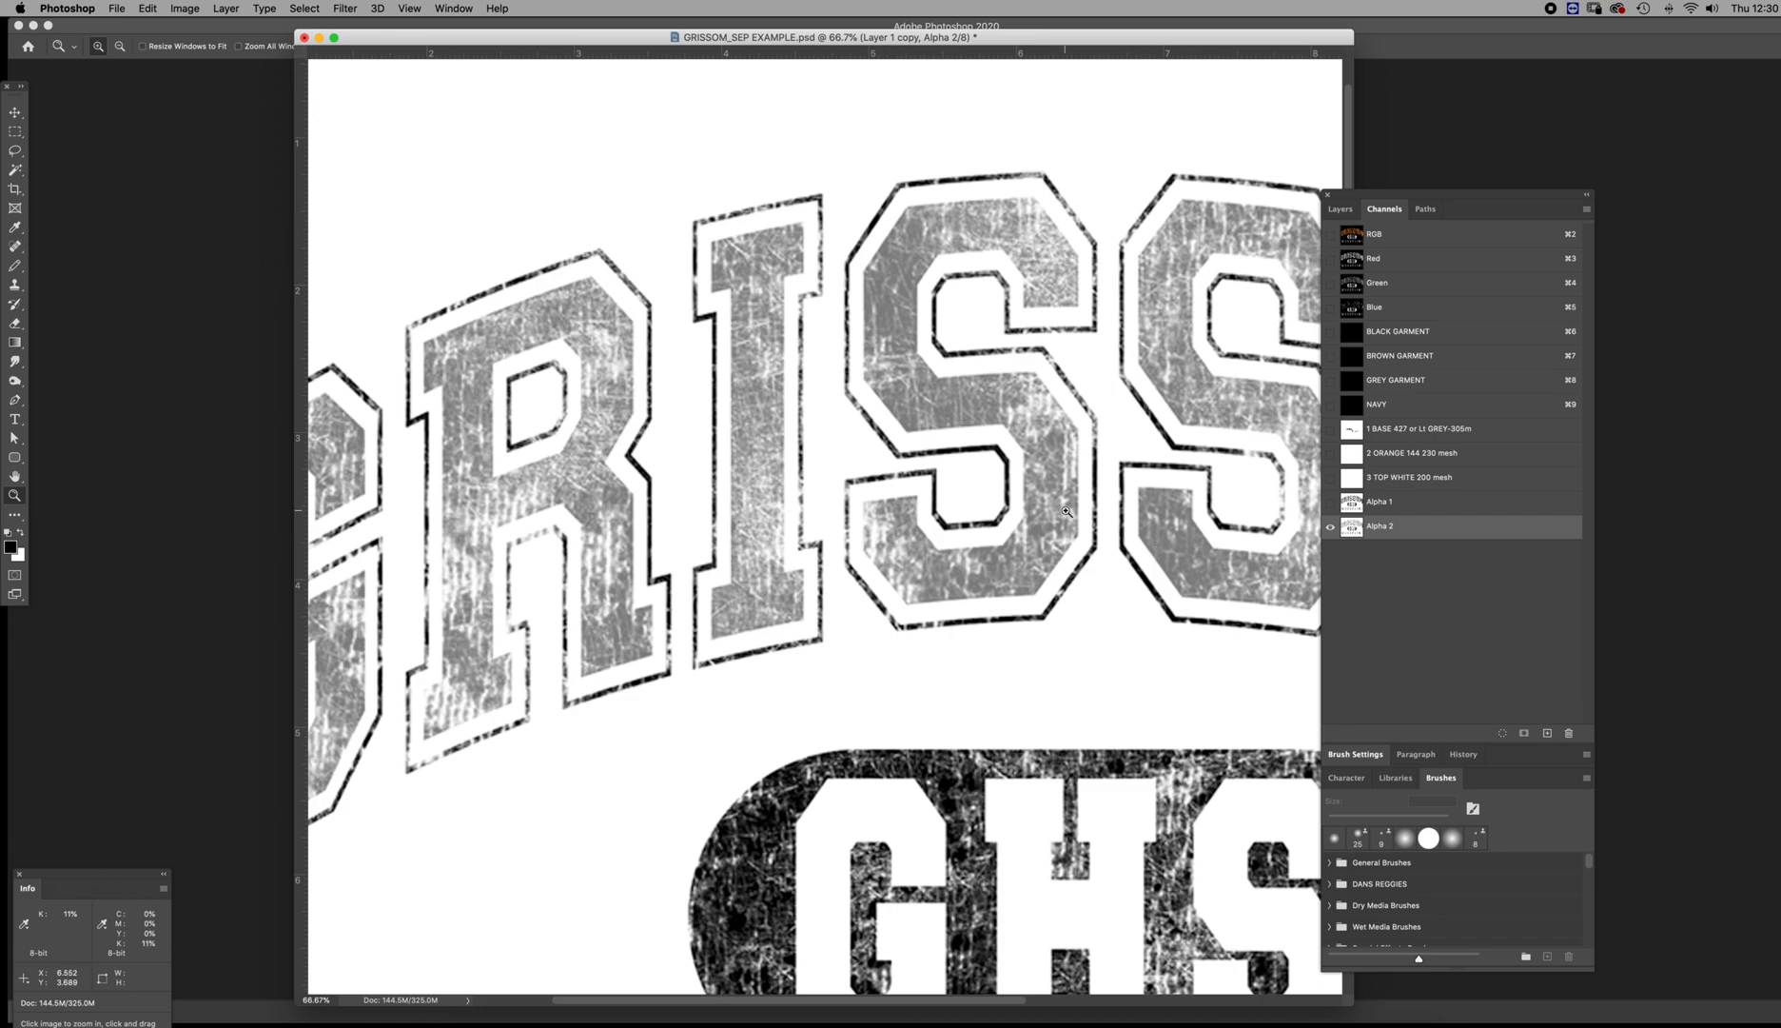
{"action": "key", "text": "p"}
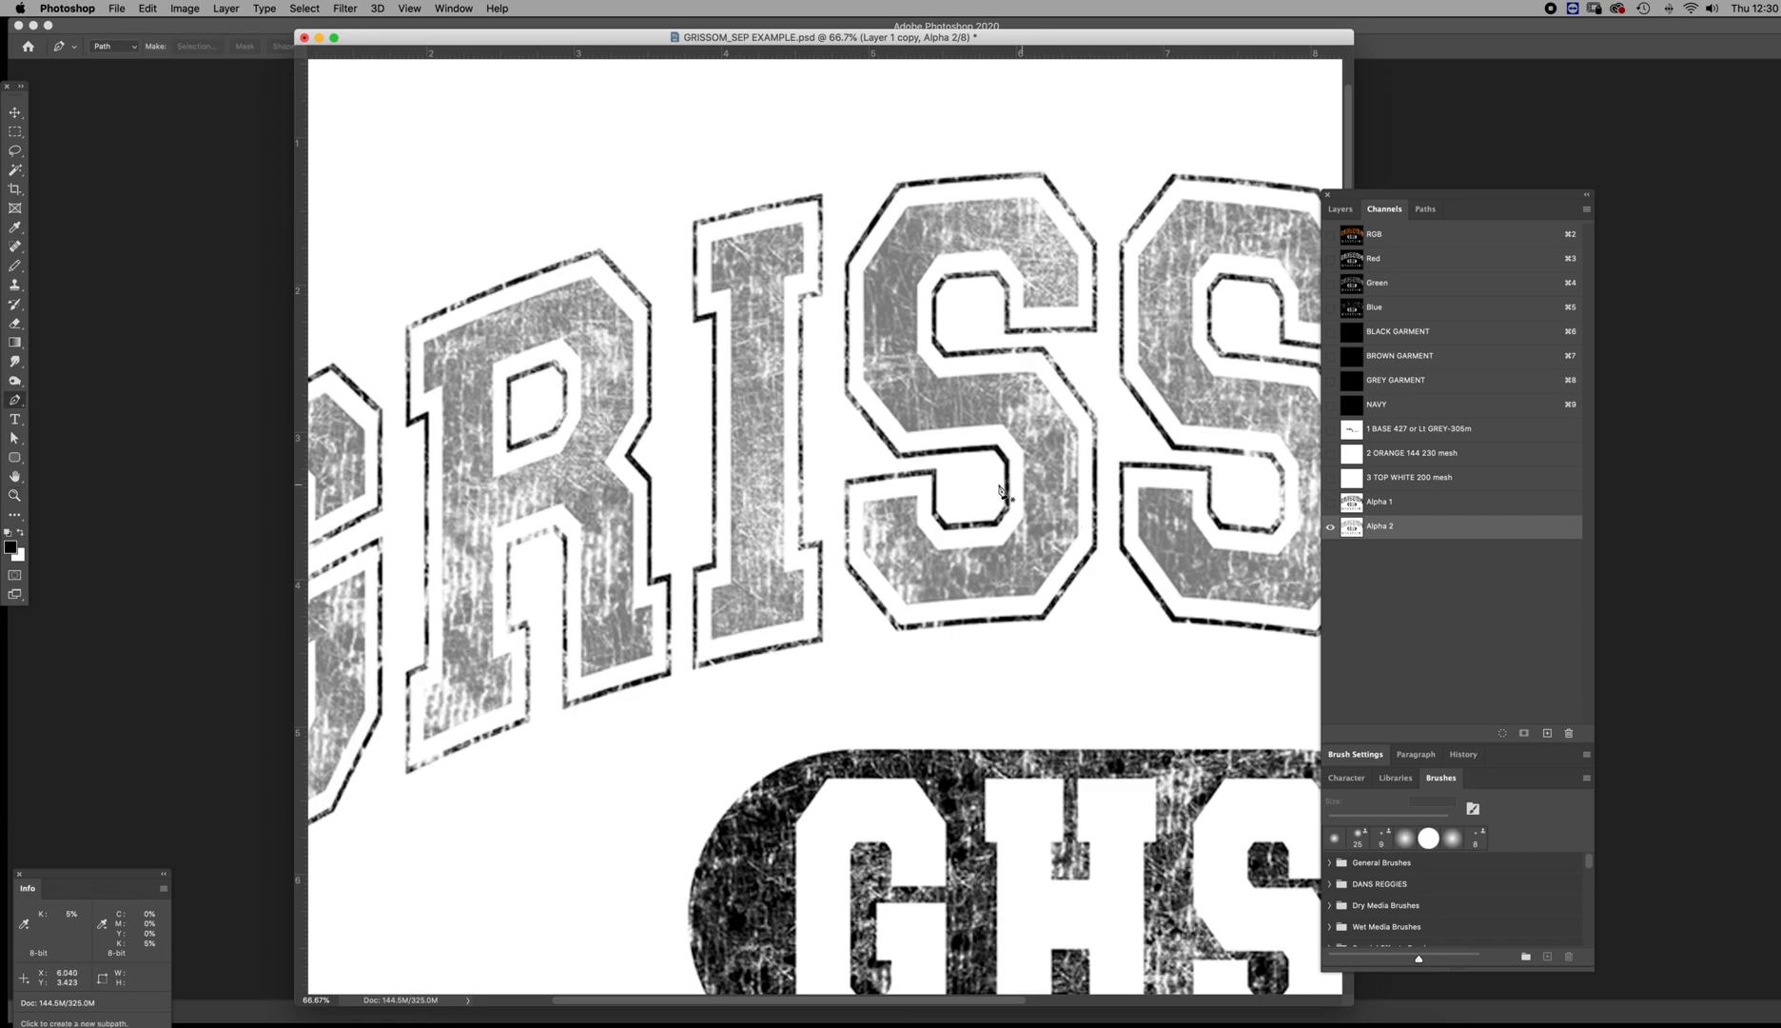
{"action": "left_click", "coordinate": [793, 284]}
{"action": "left_click", "coordinate": [809, 281]}
{"action": "left_click", "coordinate": [807, 210]}
{"action": "left_click", "coordinate": [705, 230]}
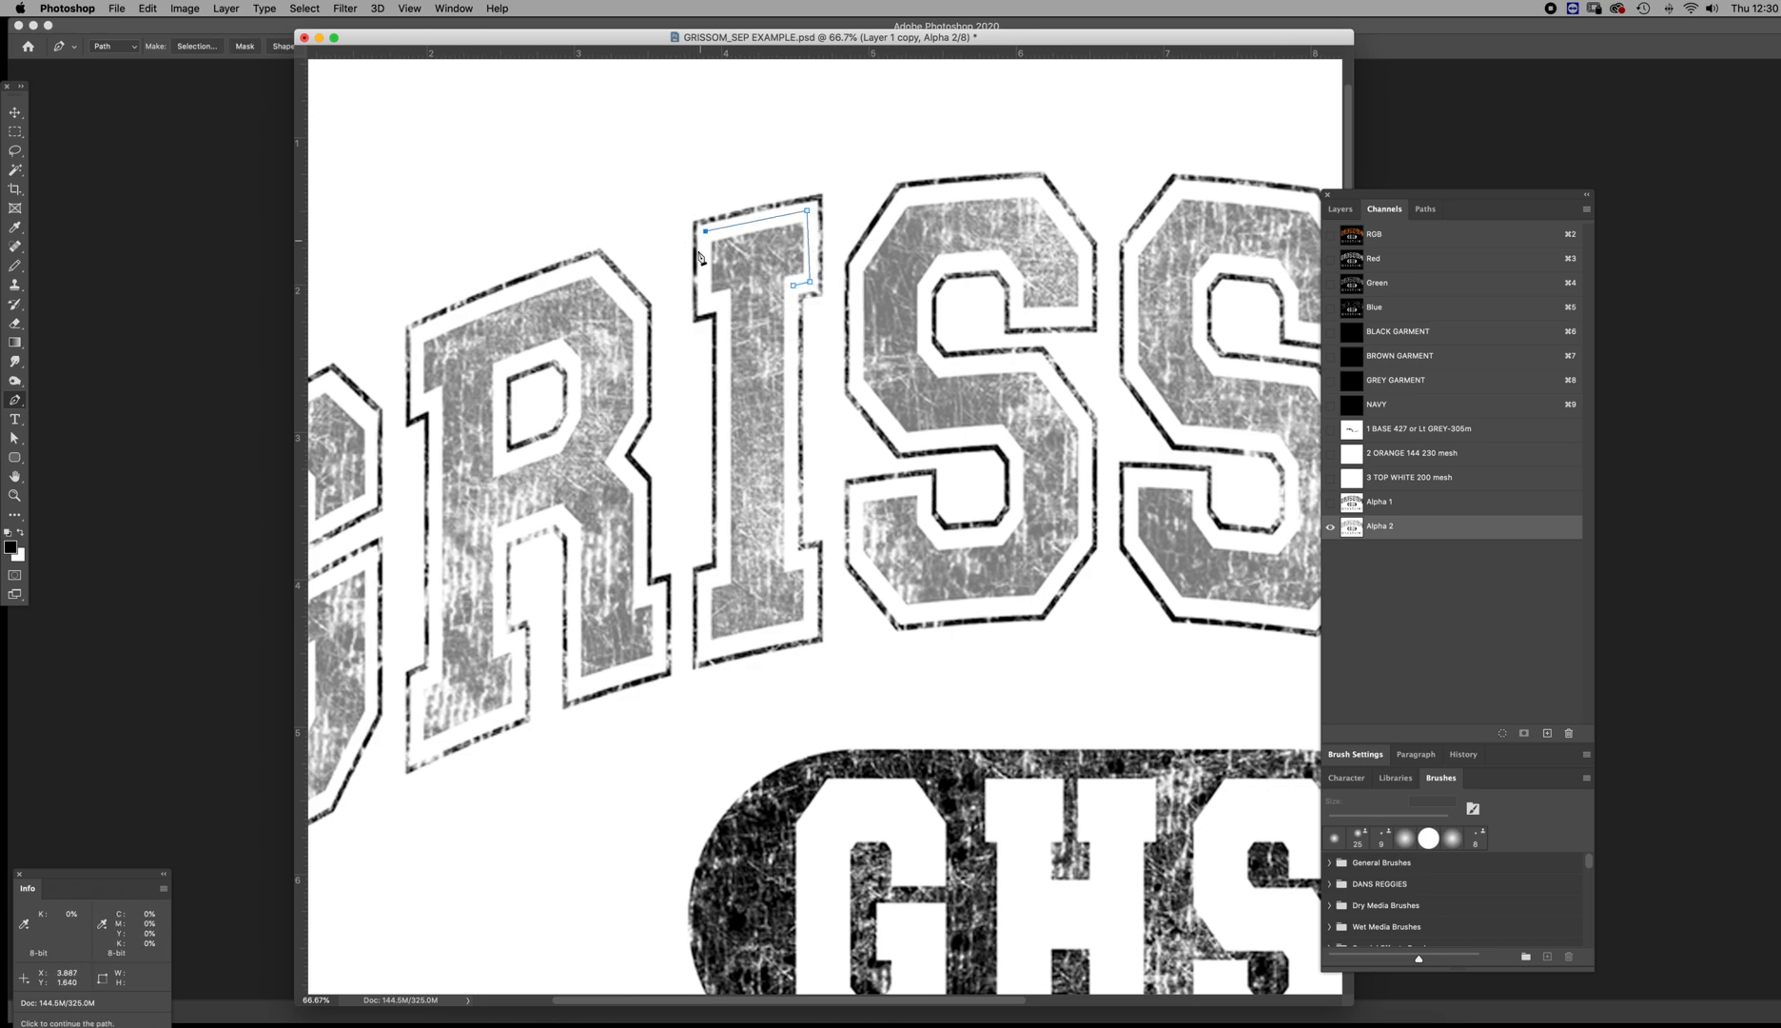
{"action": "left_click", "coordinate": [705, 300]}
{"action": "left_click", "coordinate": [721, 302]}
{"action": "left_click", "coordinate": [724, 578]}
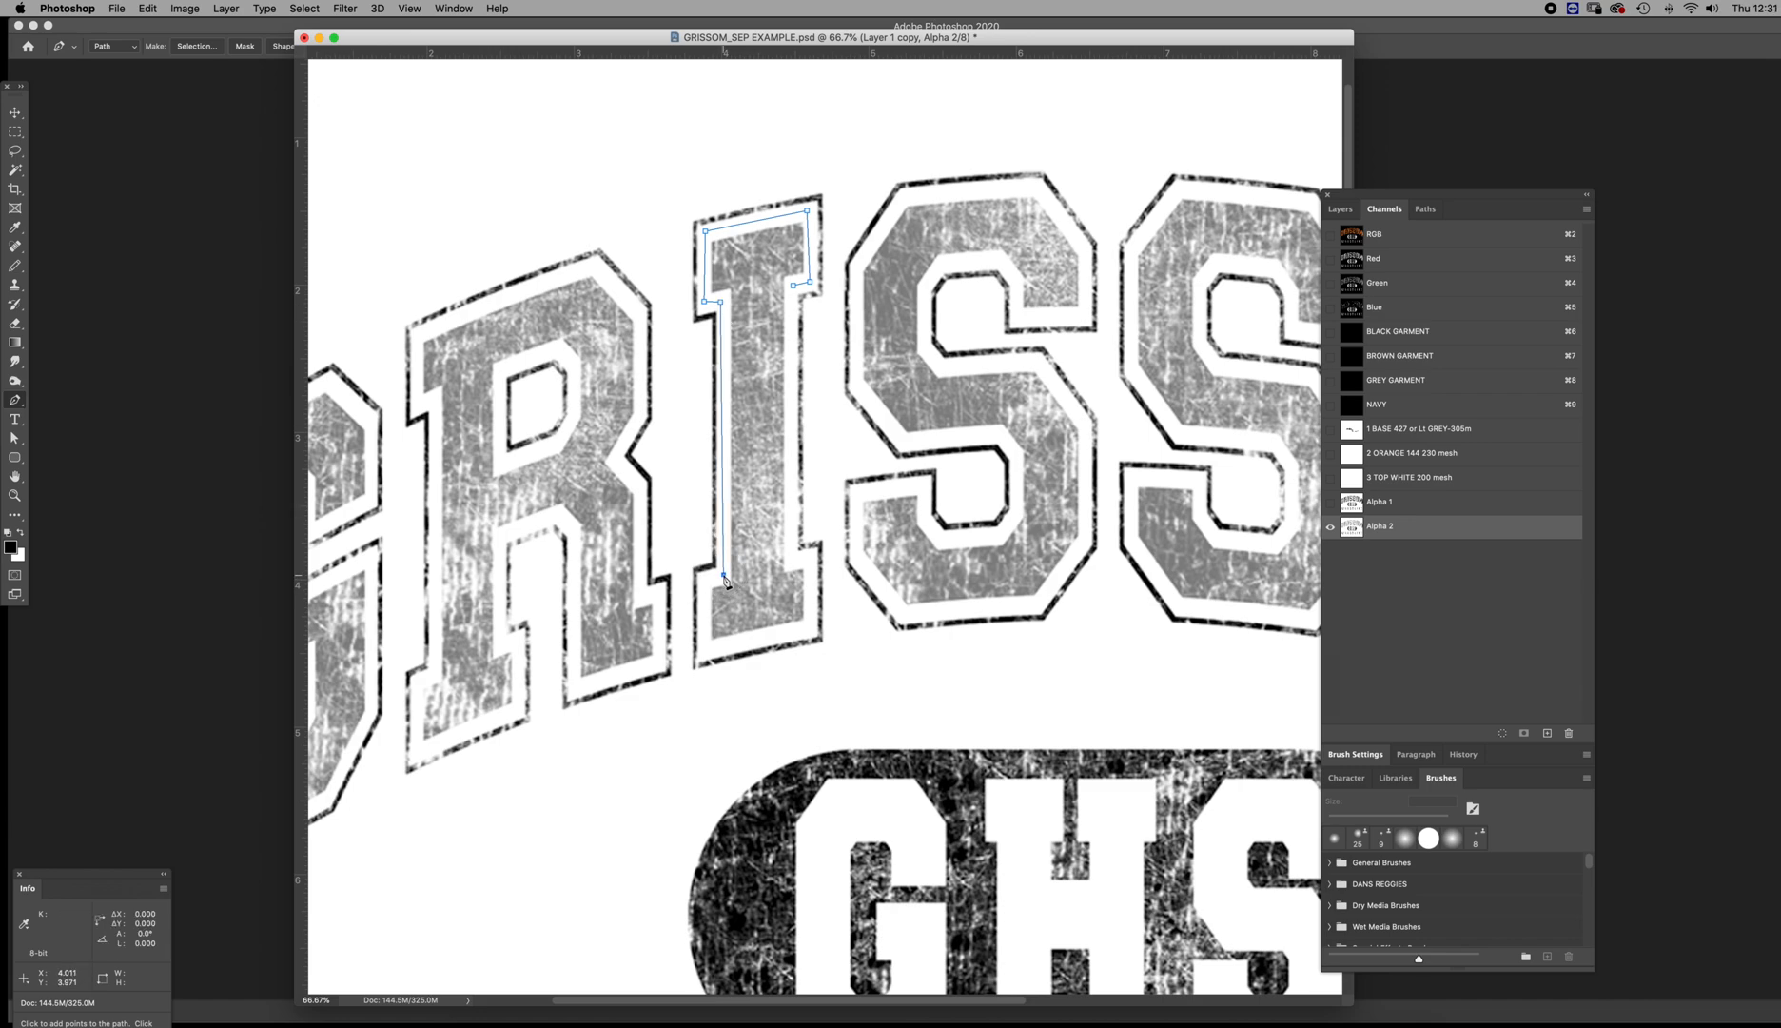
{"action": "left_click", "coordinate": [704, 581]}
{"action": "left_click", "coordinate": [707, 648]}
{"action": "left_click", "coordinate": [809, 628]}
{"action": "left_click", "coordinate": [809, 557]}
{"action": "left_click", "coordinate": [790, 558]}
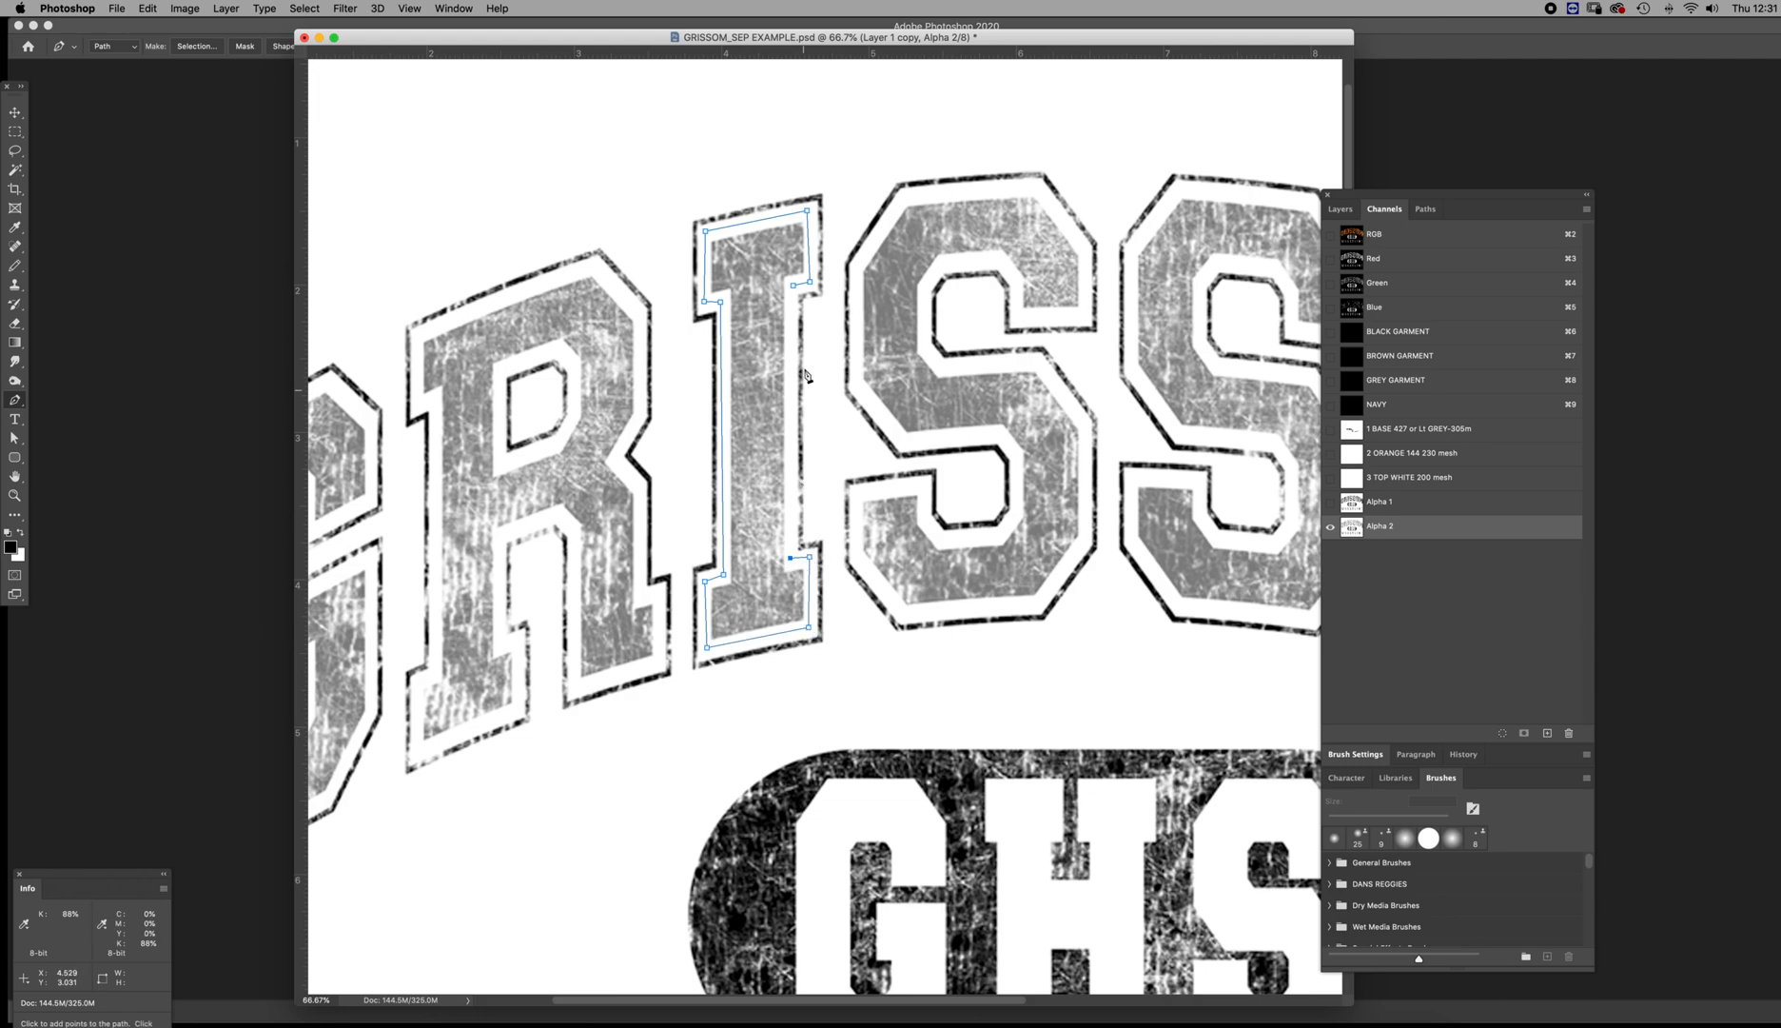
{"action": "left_click", "coordinate": [794, 285]}
Load the path around the I as a selection and try a Levels adjustment on Alpha 2 within it
{"action": "left_click", "coordinate": [1425, 209]}
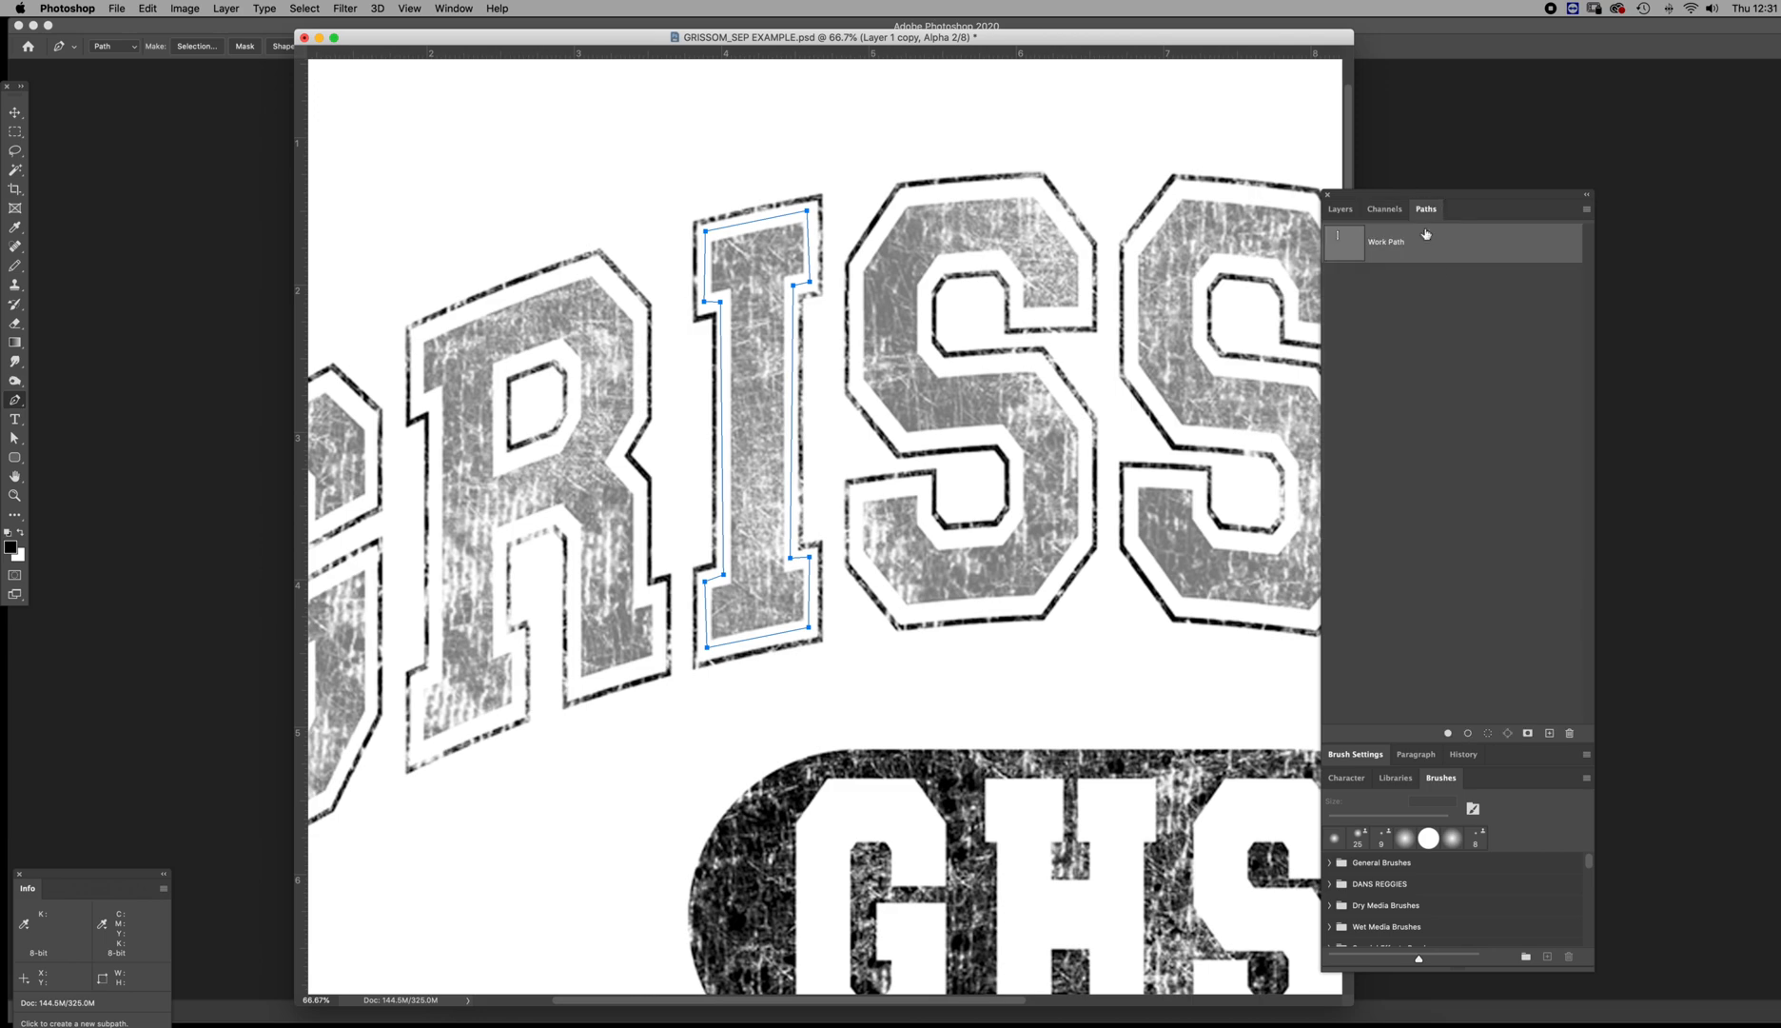
{"action": "left_click", "coordinate": [1488, 733]}
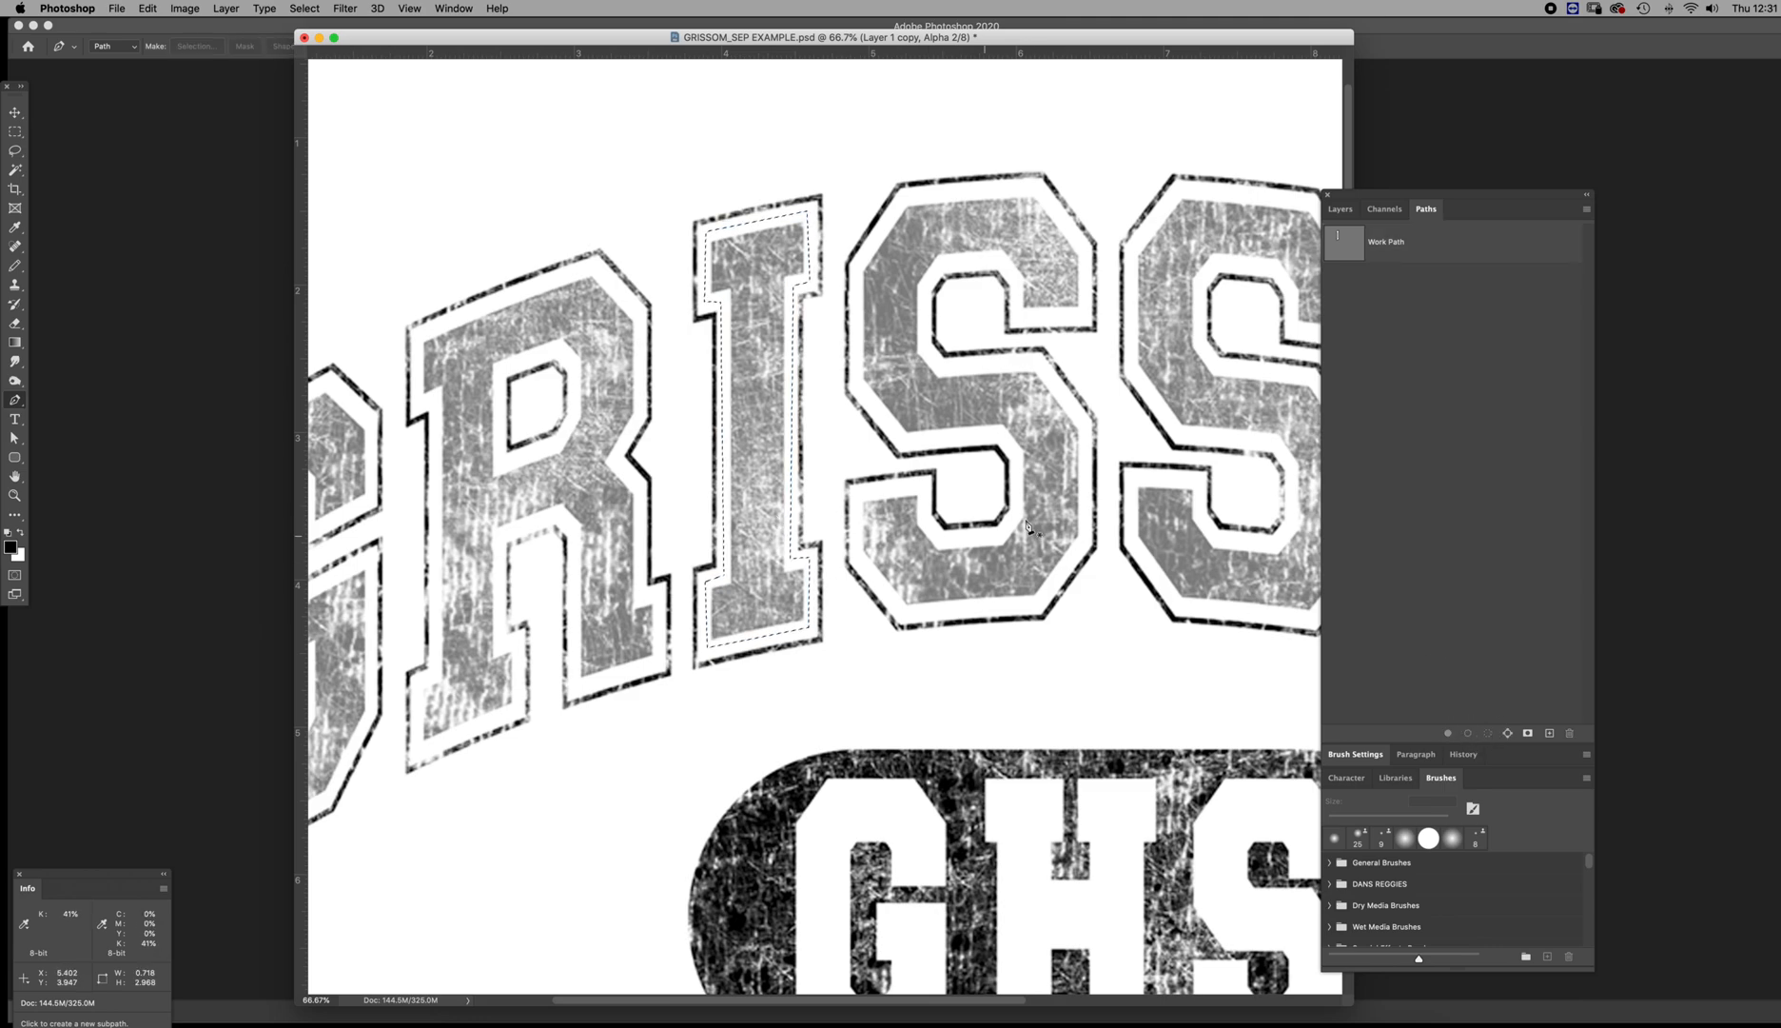
{"action": "left_click", "coordinate": [1384, 208]}
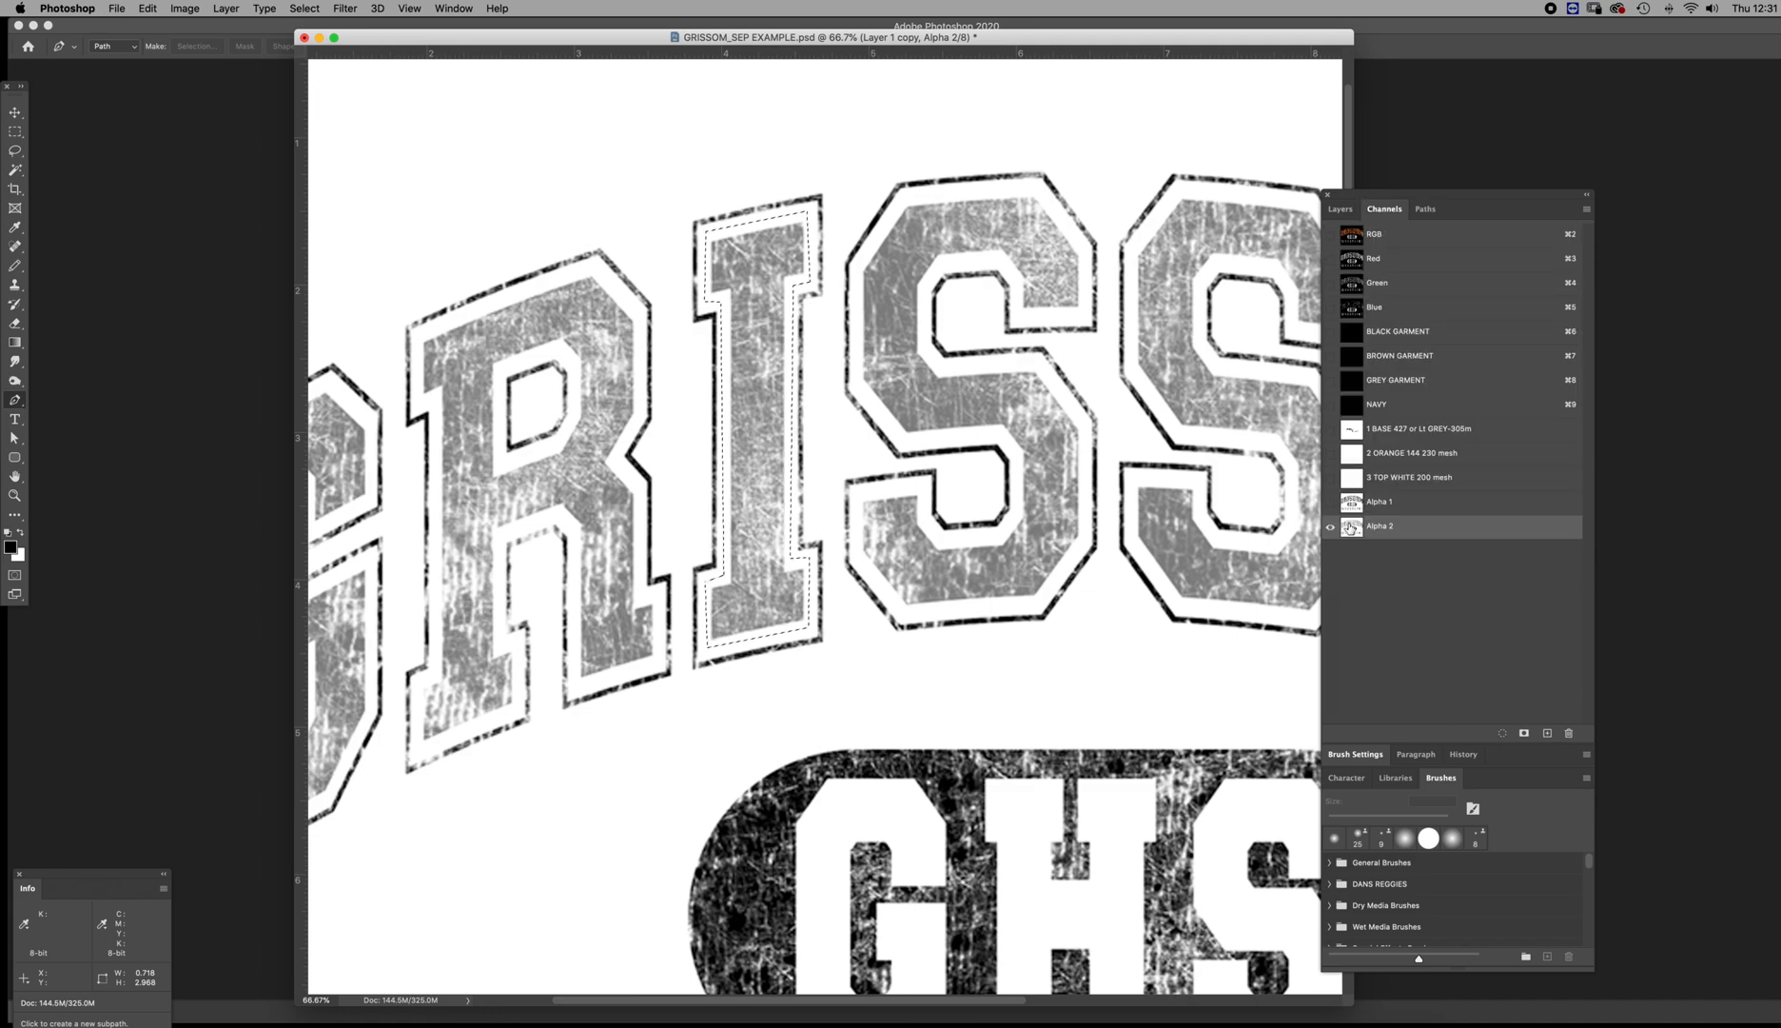
{"action": "key", "text": "super+l"}
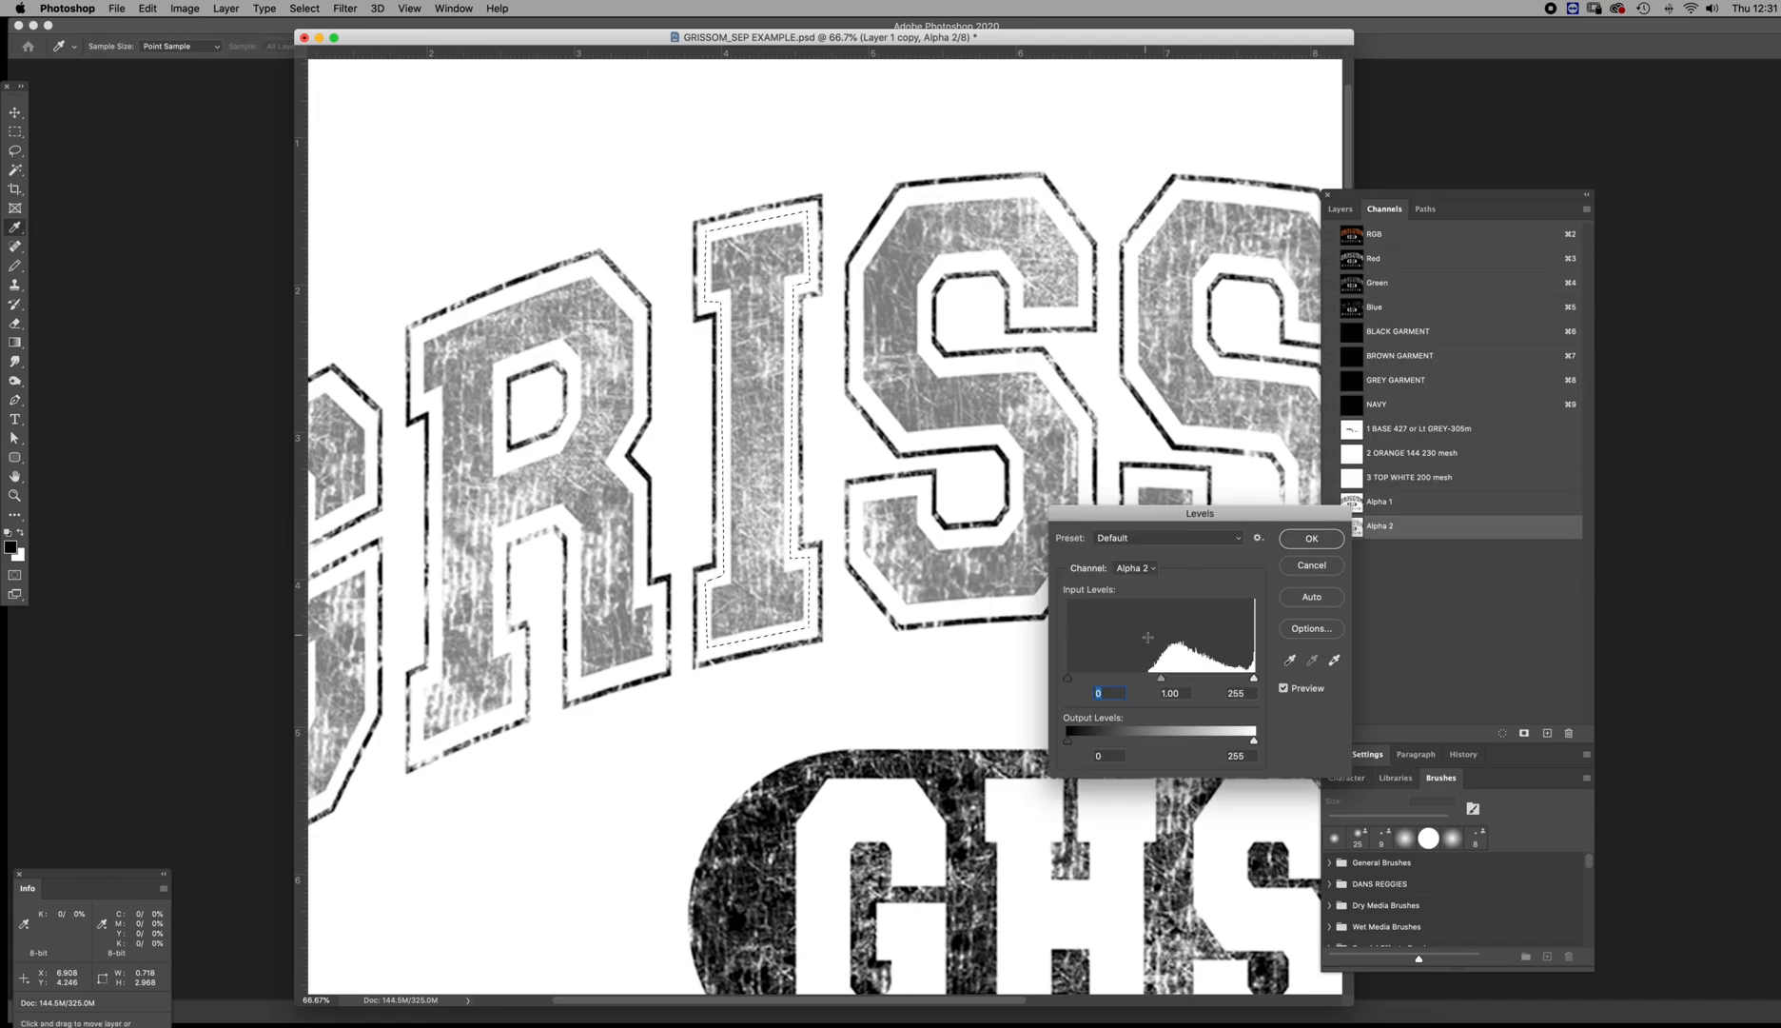
{"action": "left_click_drag", "start_coordinate": [1067, 680], "coordinate": [974, 687]}
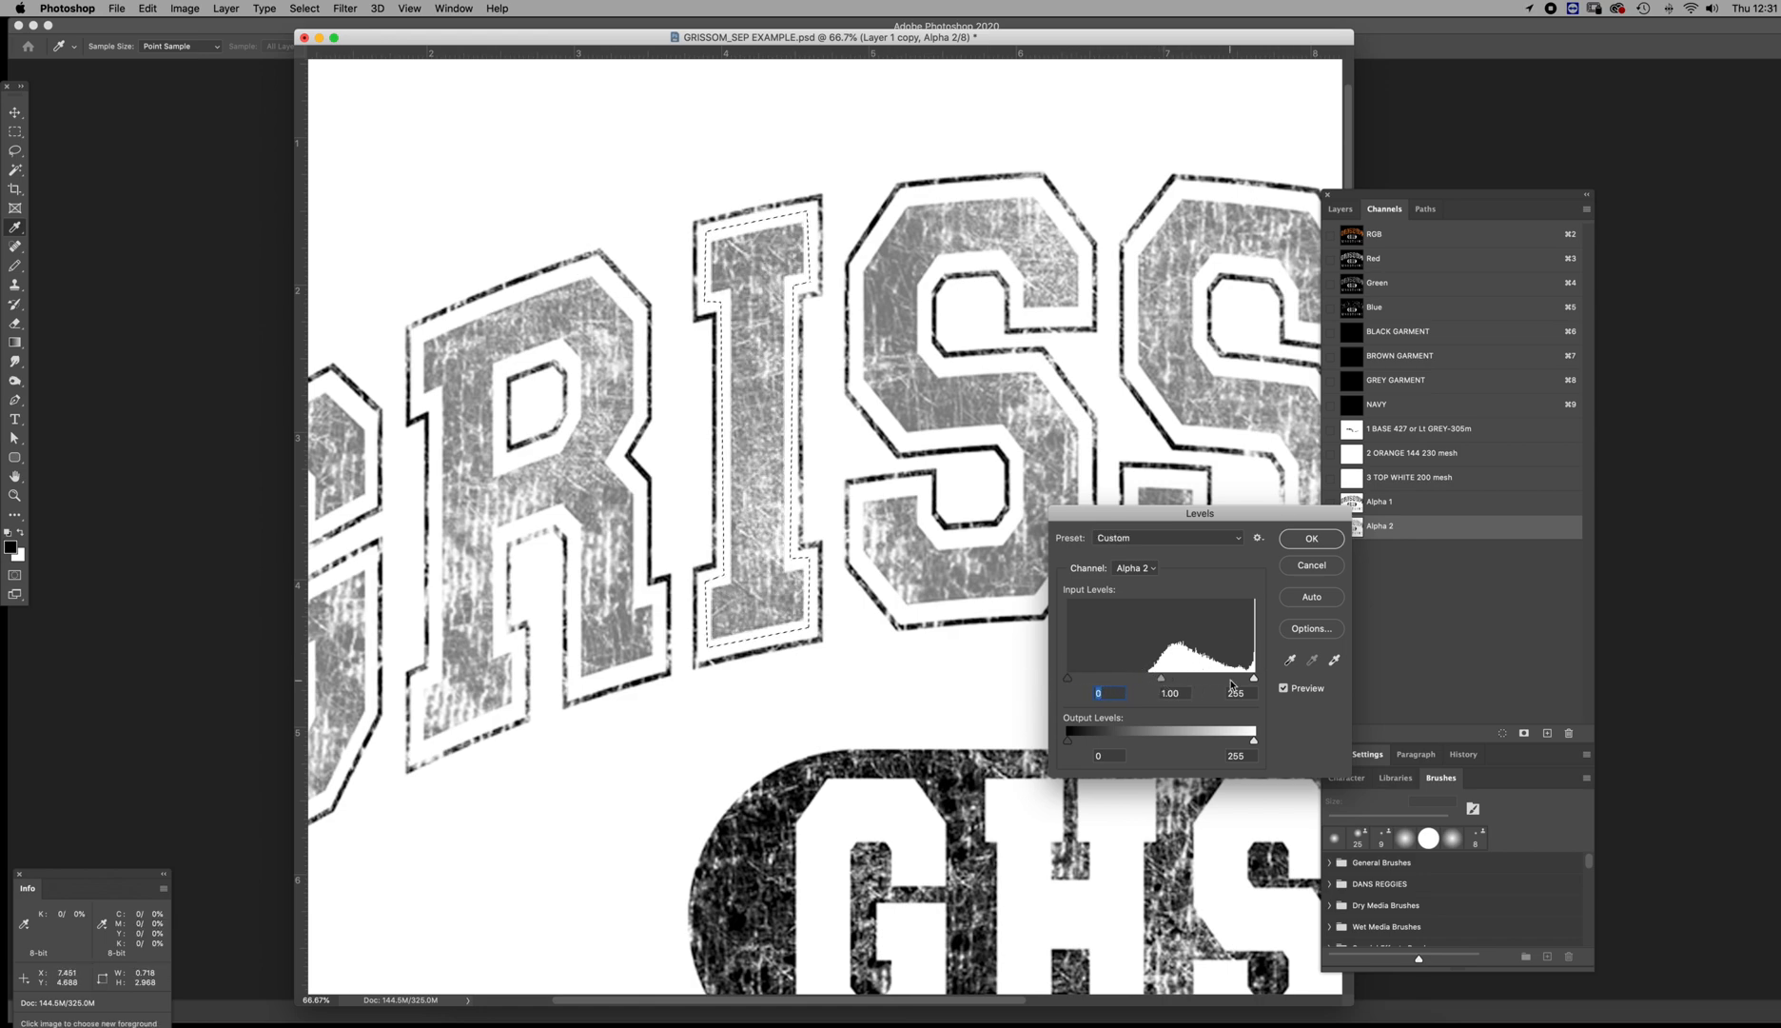
{"action": "left_click_drag", "start_coordinate": [1254, 679], "coordinate": [1189, 683]}
{"action": "mouse_move", "coordinate": [1068, 679]}
{"action": "left_mouse_down"}
{"action": "mouse_move", "coordinate": [1173, 681]}
{"action": "mouse_move", "coordinate": [1037, 677]}
{"action": "left_mouse_up"}
{"action": "left_click", "coordinate": [1310, 566]}
{"action": "key", "text": "super+d"}
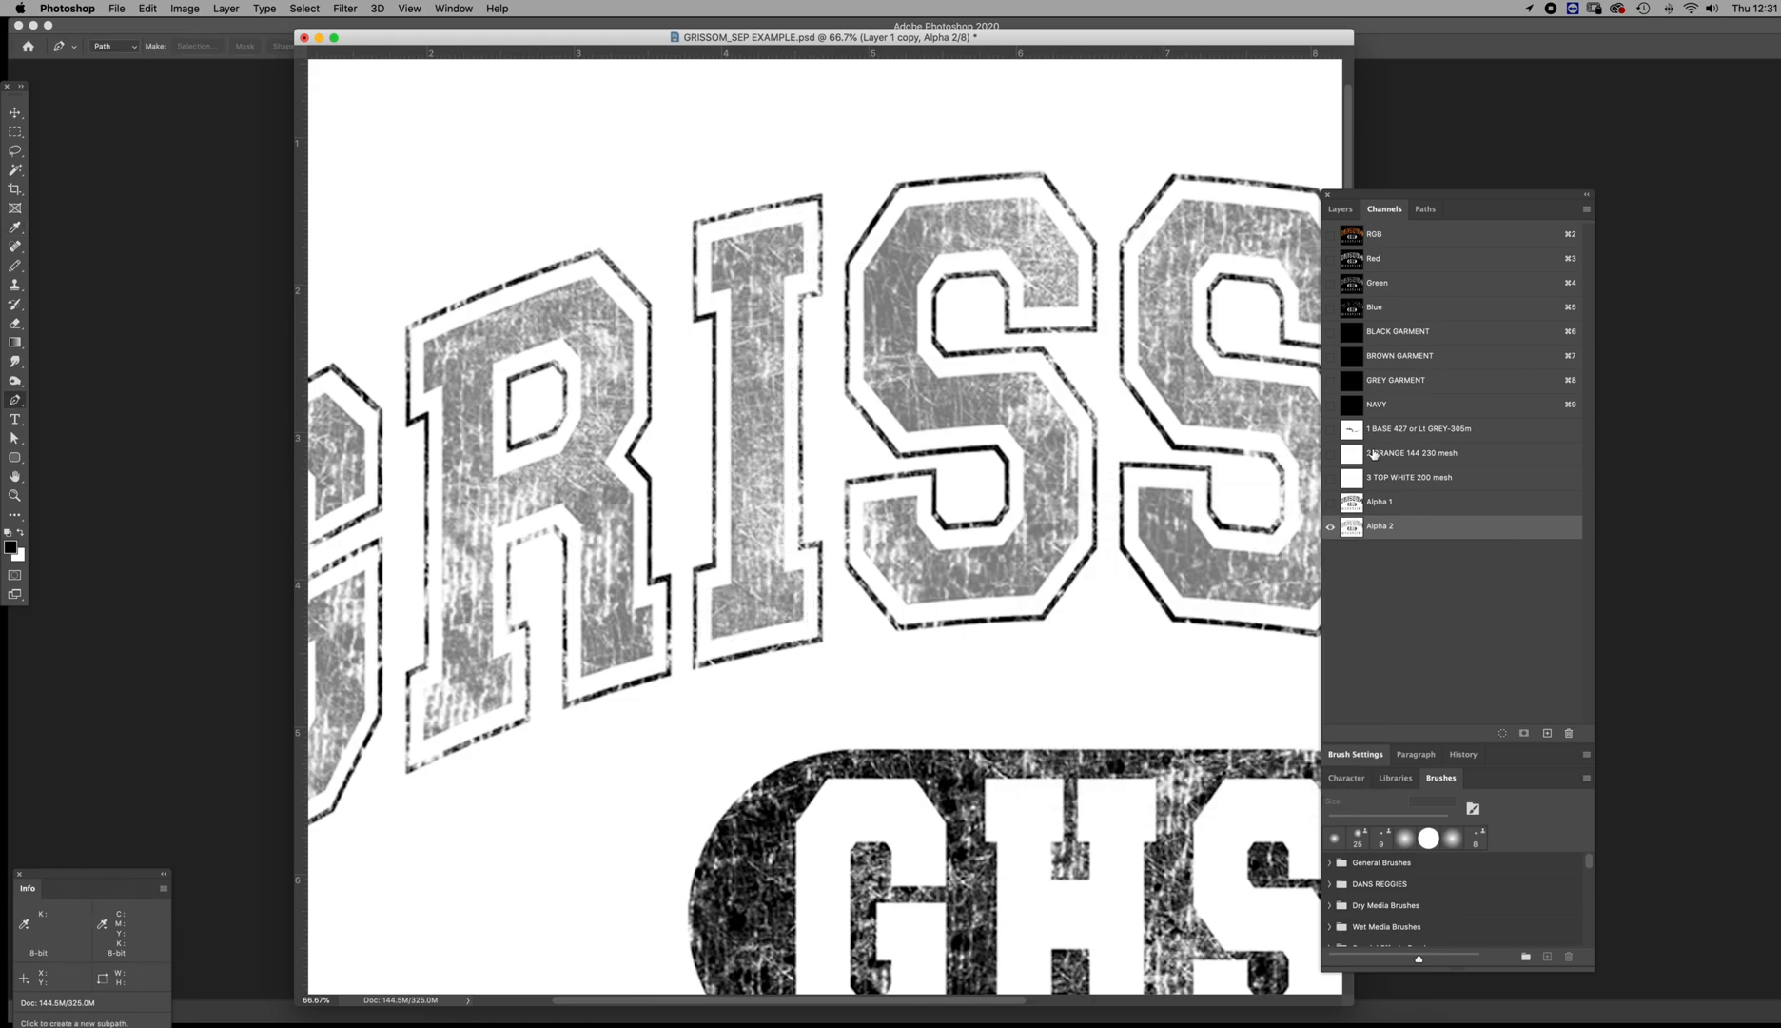
Compare Alpha 1 and Alpha 2 at full artwork size and examine the first S in Alpha 1 up close
{"action": "key", "text": "z"}
{"action": "left_click", "coordinate": [1104, 585], "text": "alt"}
{"action": "left_click", "coordinate": [1104, 584], "text": "alt"}
{"action": "left_click", "coordinate": [1107, 580], "text": "alt"}
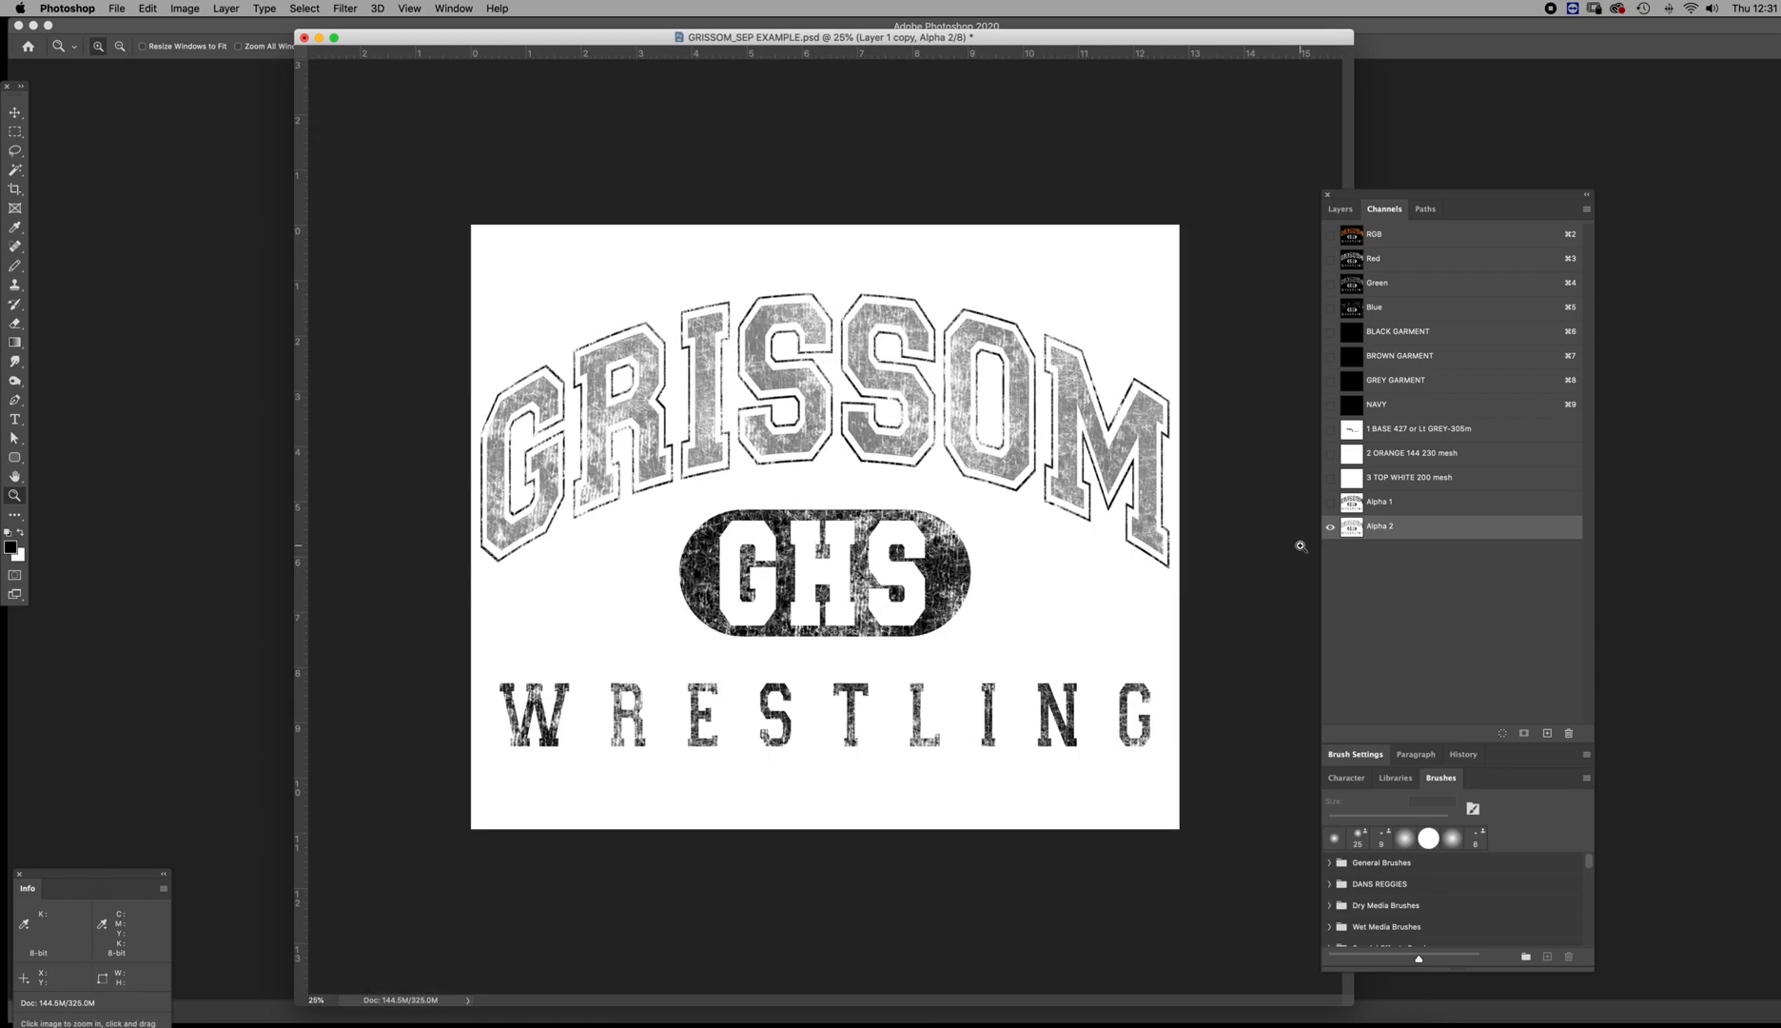
{"action": "left_click", "coordinate": [1354, 506]}
{"action": "left_click", "coordinate": [1350, 531]}
{"action": "left_click", "coordinate": [1352, 502]}
{"action": "left_click_drag", "start_coordinate": [799, 344], "coordinate": [890, 399]}
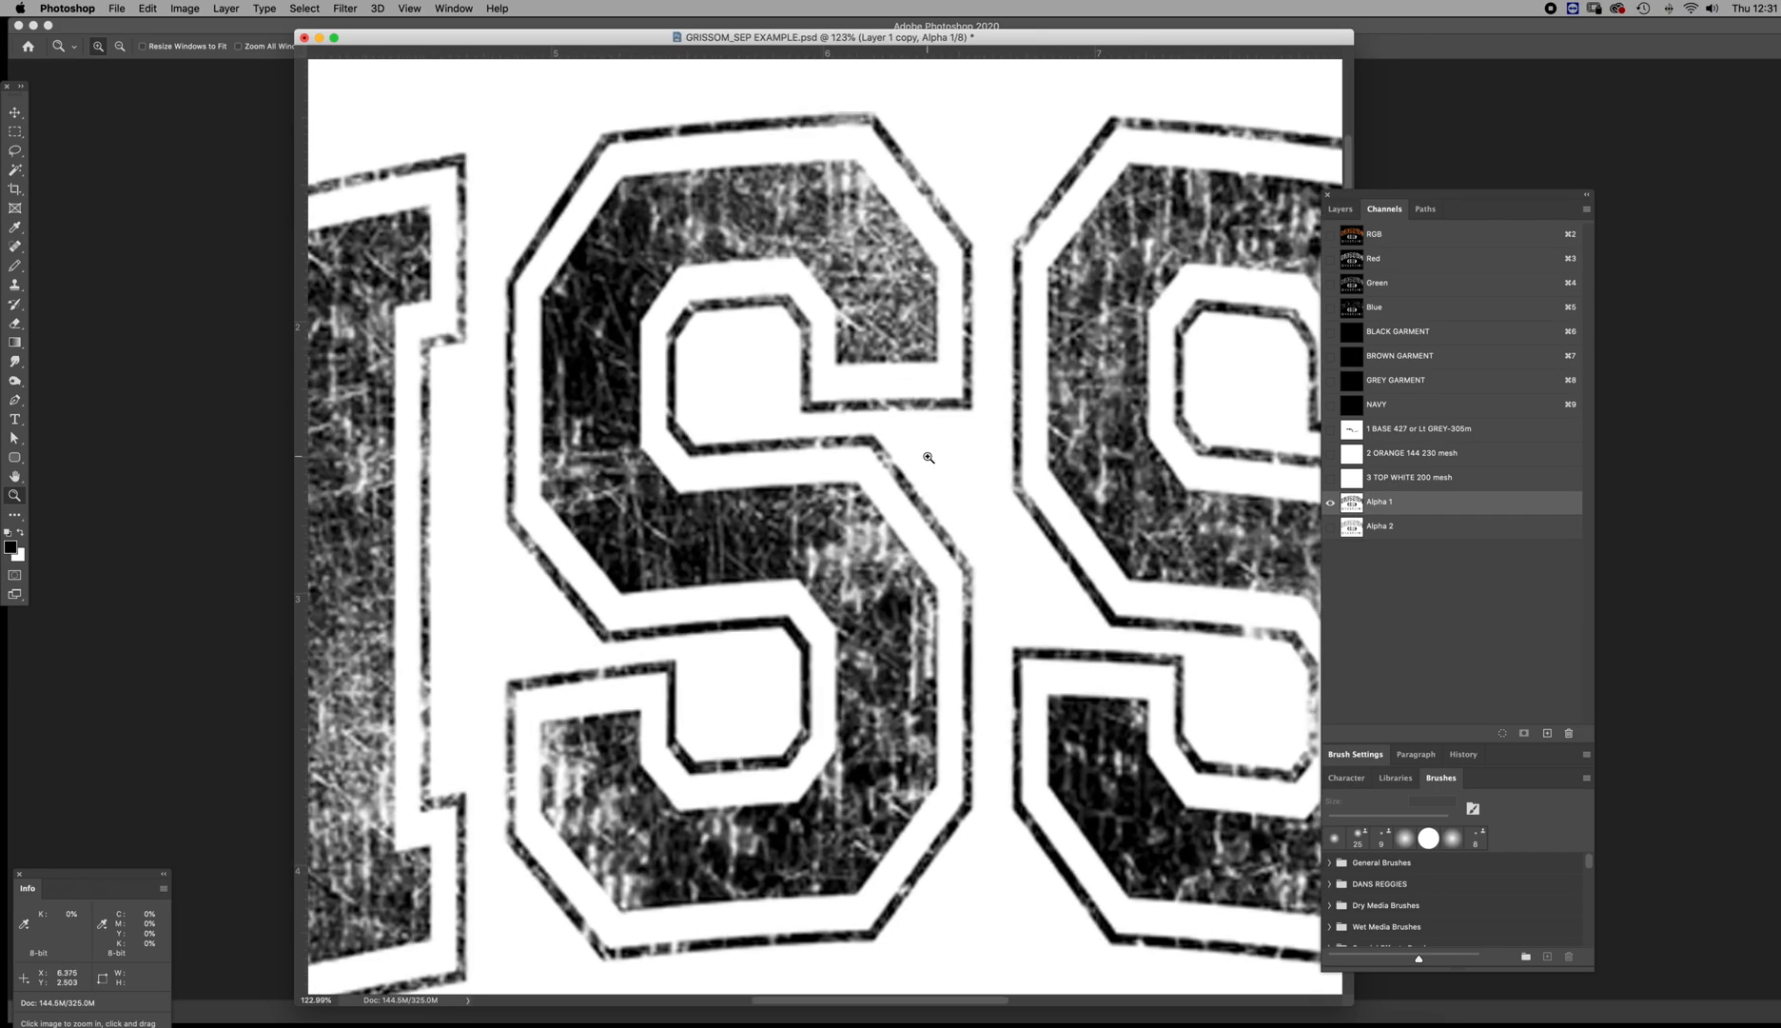
Paint over the first S's outer outline in Alpha 1 with a 90 px white Pencil, from its upper arm to its lower counter
{"action": "key", "text": "b"}
{"action": "left_click", "coordinate": [99, 45]}
{"action": "left_click", "coordinate": [98, 45]}
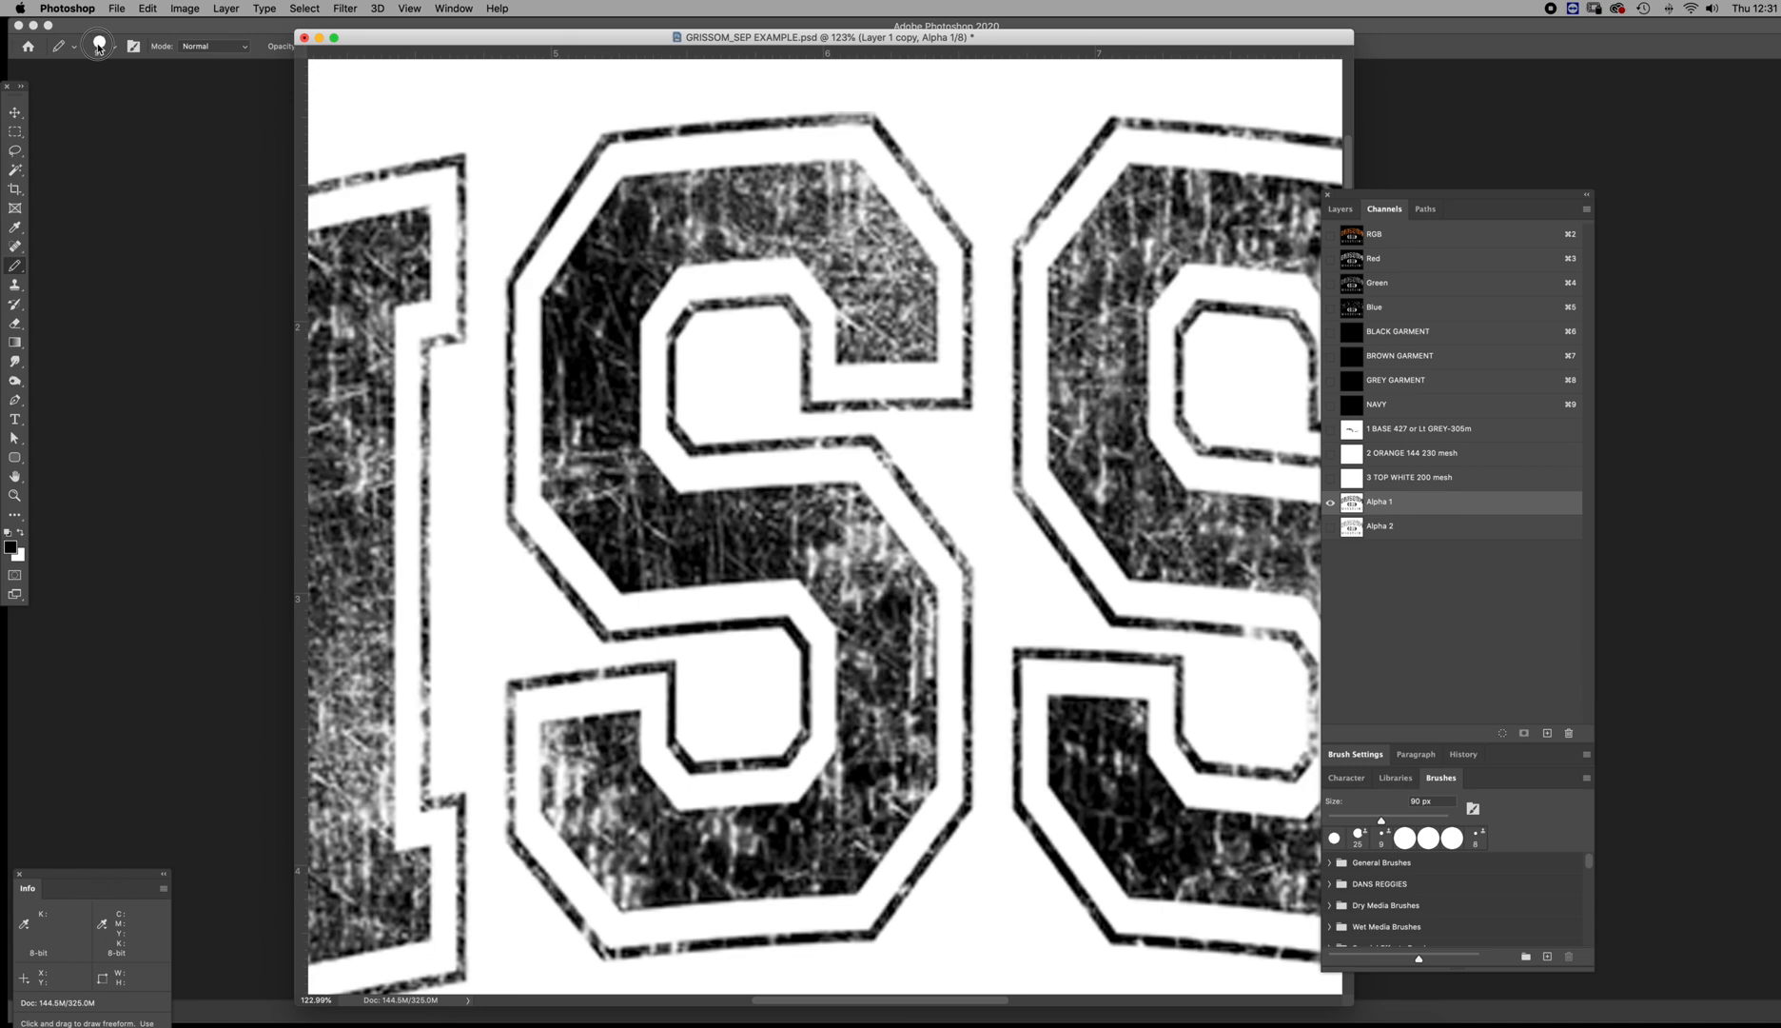
{"action": "right_click", "coordinate": [16, 270]}
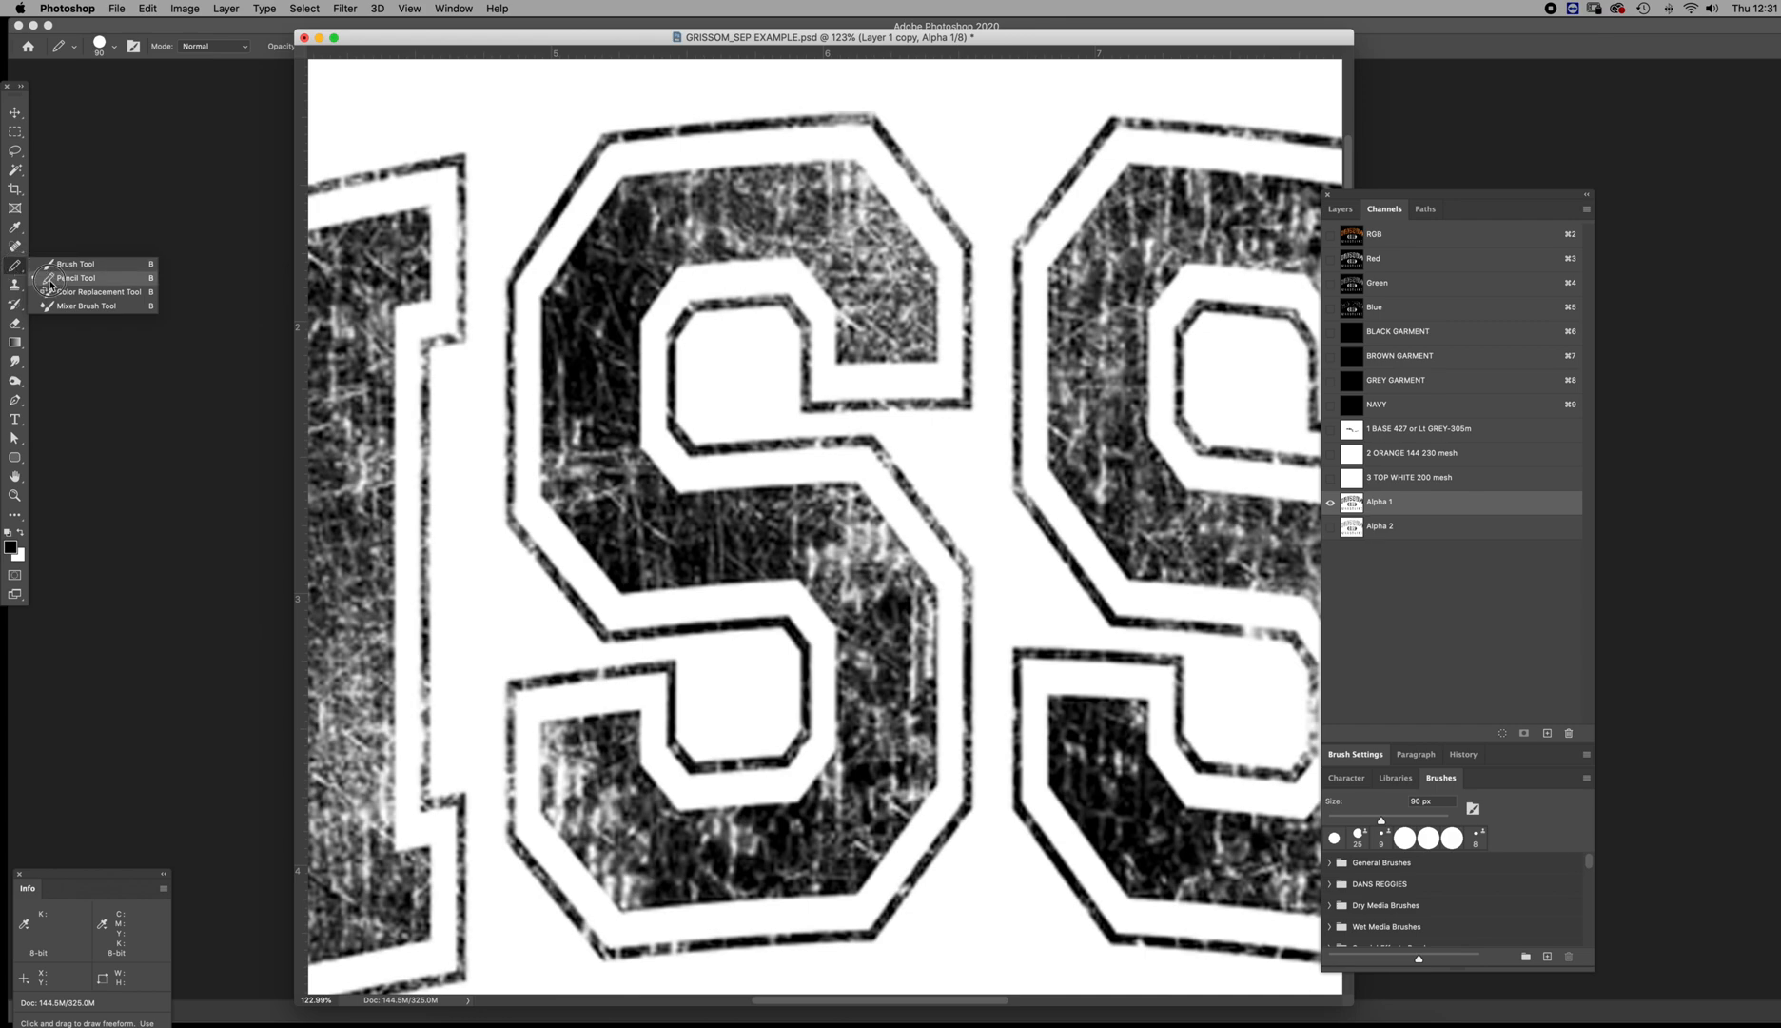
{"action": "left_click", "coordinate": [49, 278]}
{"action": "mouse_move", "coordinate": [792, 403]}
{"action": "left_mouse_down"}
{"action": "mouse_move", "coordinate": [971, 401]}
{"action": "mouse_move", "coordinate": [971, 258]}
{"action": "mouse_move", "coordinate": [955, 260]}
{"action": "mouse_move", "coordinate": [971, 250]}
{"action": "mouse_move", "coordinate": [948, 209]}
{"action": "mouse_move", "coordinate": [869, 113]}
{"action": "mouse_move", "coordinate": [603, 146]}
{"action": "mouse_move", "coordinate": [504, 305]}
{"action": "mouse_move", "coordinate": [509, 529]}
{"action": "left_mouse_up"}
{"action": "key", "text": "super+z"}
{"action": "key", "text": "x"}
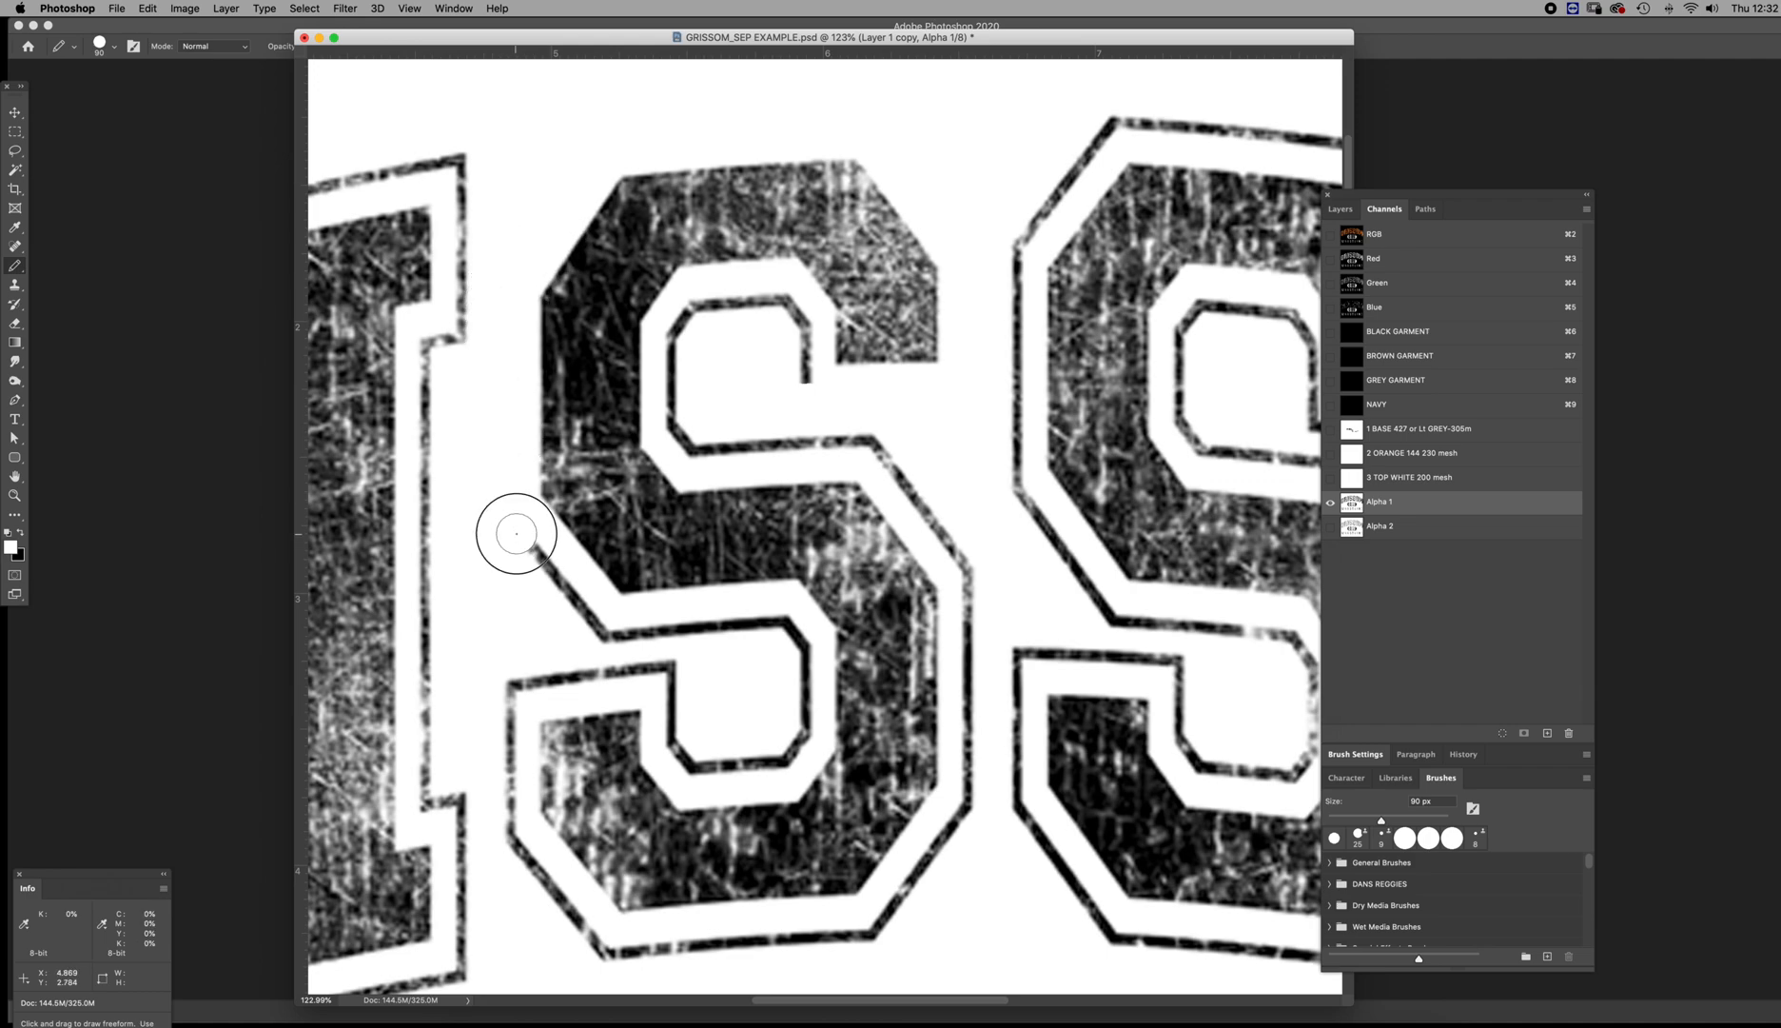
{"action": "left_click", "coordinate": [603, 628], "text": "shift"}
{"action": "left_click", "coordinate": [790, 631], "text": "shift"}
{"action": "left_click", "coordinate": [805, 733], "text": "shift"}
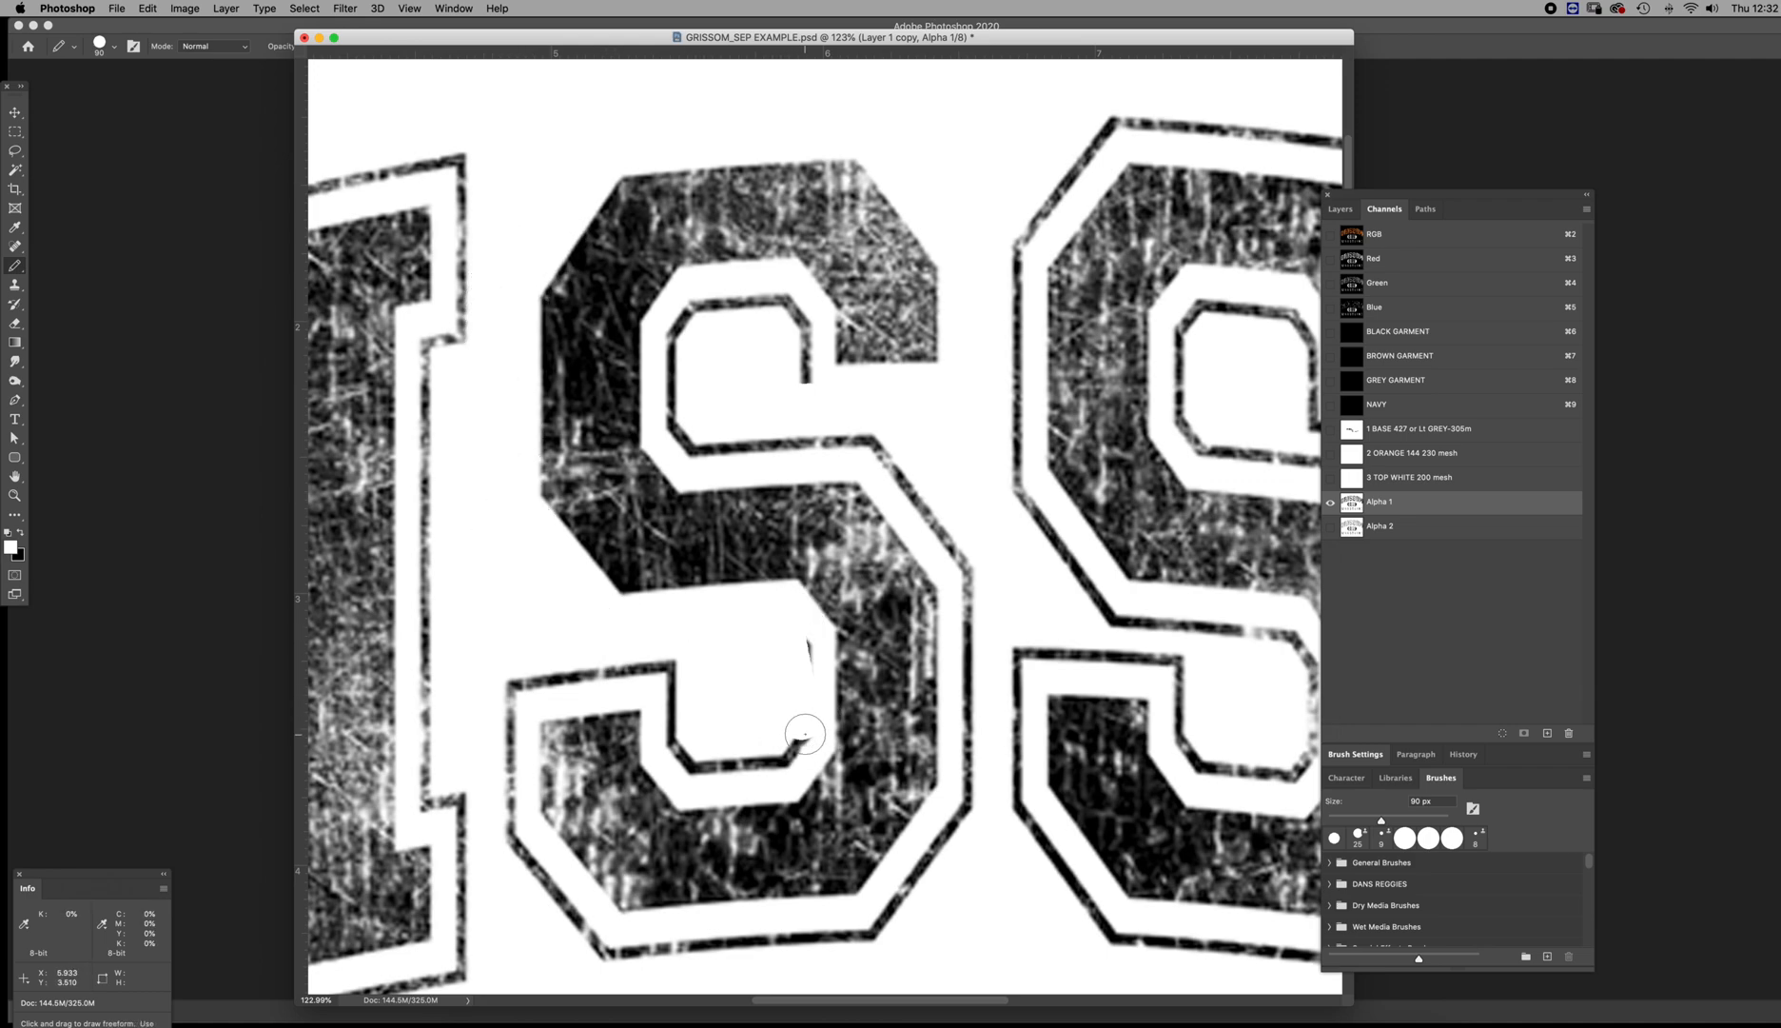
{"action": "left_click_drag", "start_coordinate": [801, 641], "coordinate": [799, 730]}
Paint out the rest of the S's lower counter outline and its lower-left outline with an 80 px white Pencil
{"action": "key", "text": "bracketleft"}
{"action": "left_click", "coordinate": [797, 741]}
{"action": "left_click", "coordinate": [784, 758]}
{"action": "left_click", "coordinate": [781, 759]}
{"action": "left_click", "coordinate": [695, 767], "text": "shift"}
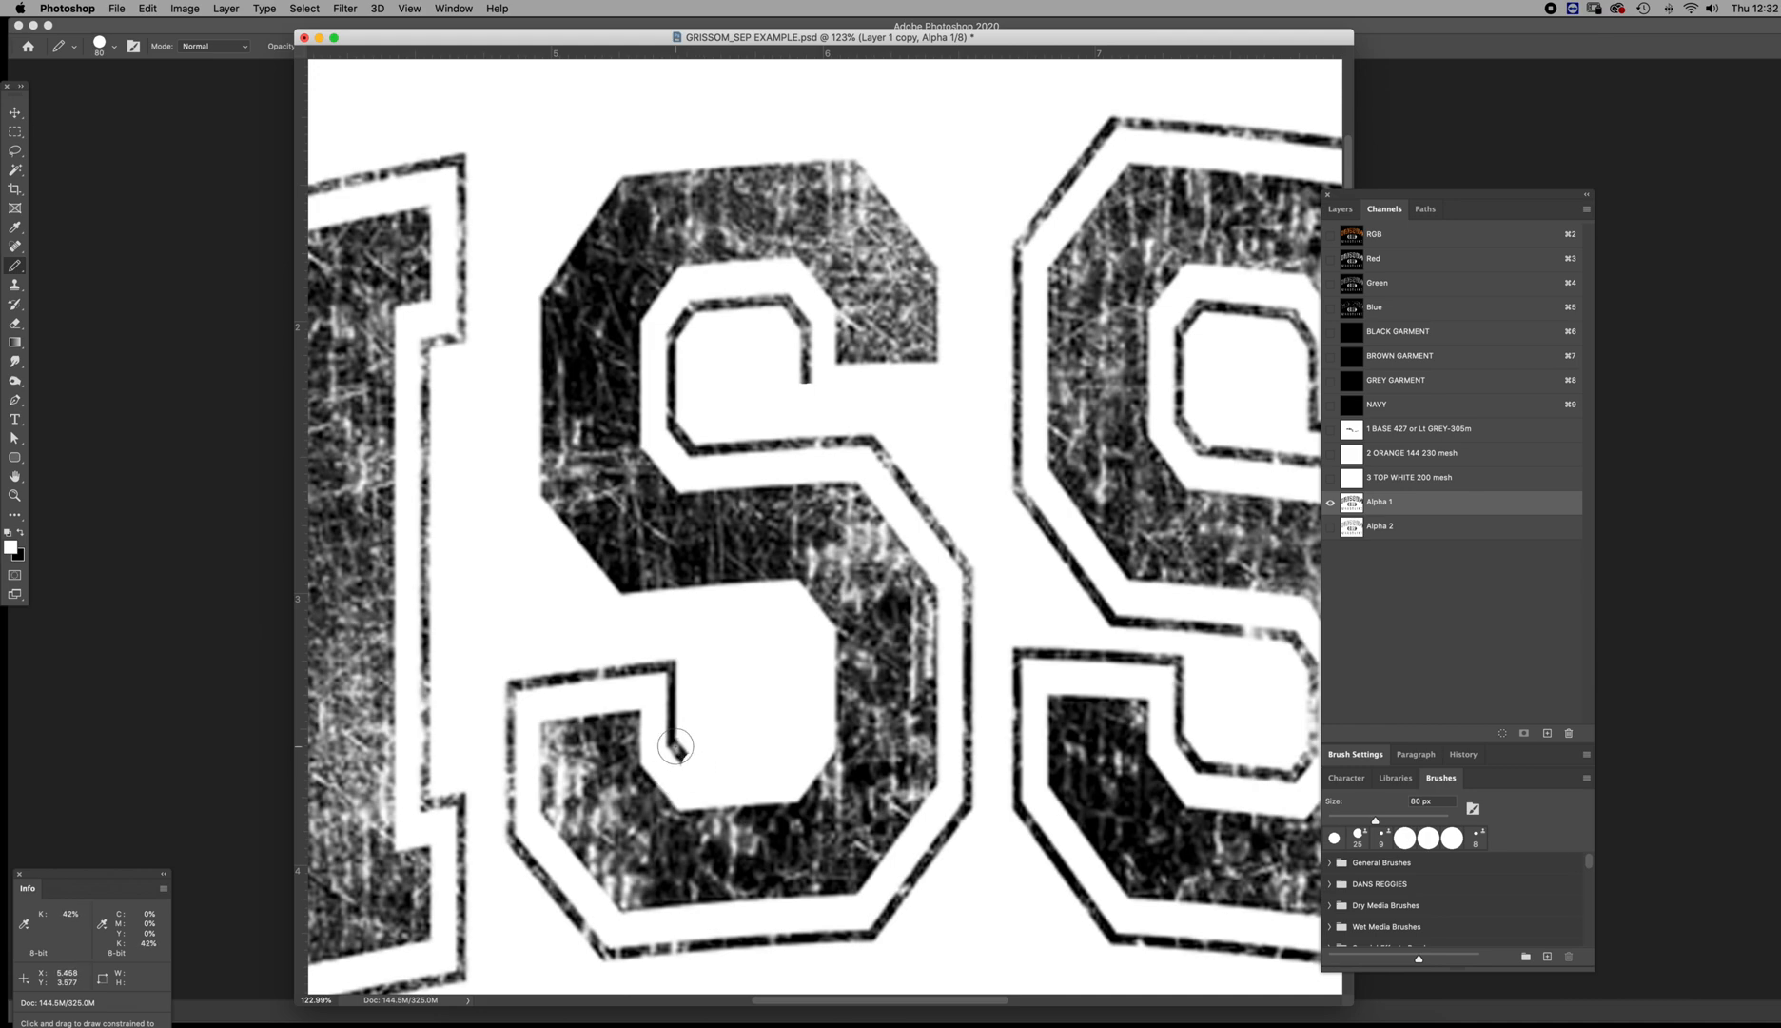
{"action": "left_click", "coordinate": [675, 667], "text": "shift"}
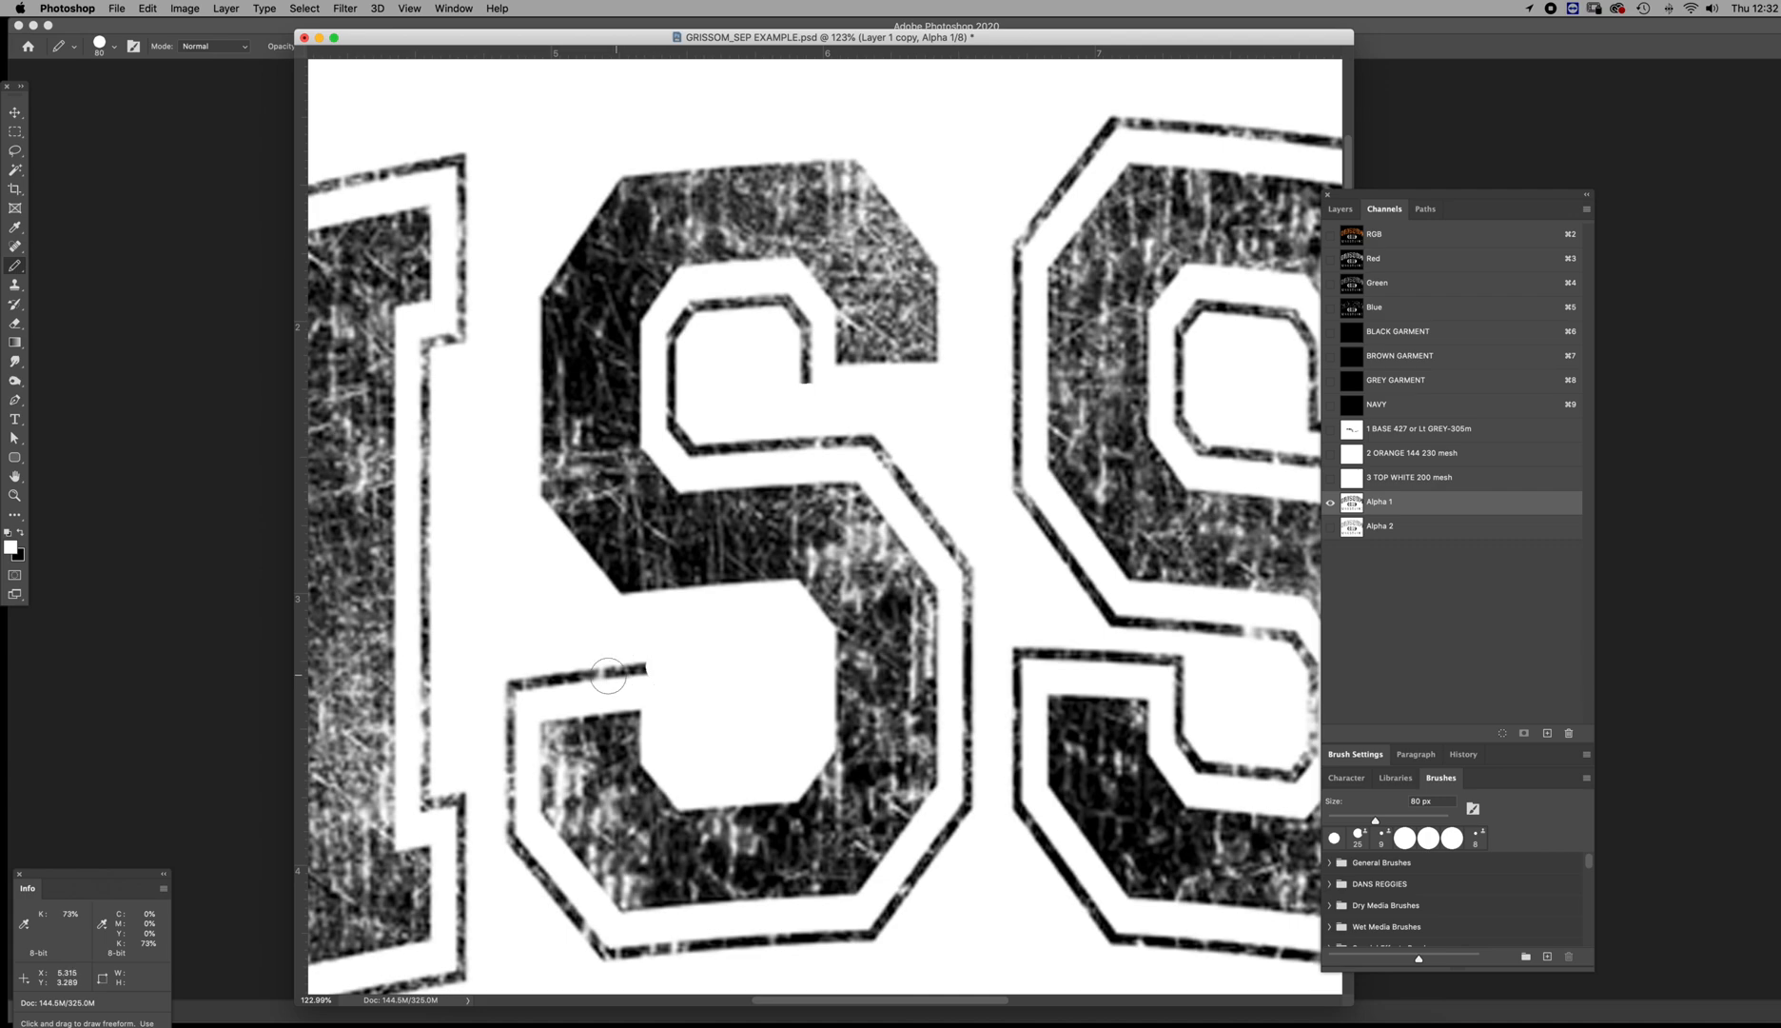
{"action": "left_click", "coordinate": [509, 682], "text": "shift"}
{"action": "left_click", "coordinate": [505, 828], "text": "shift"}
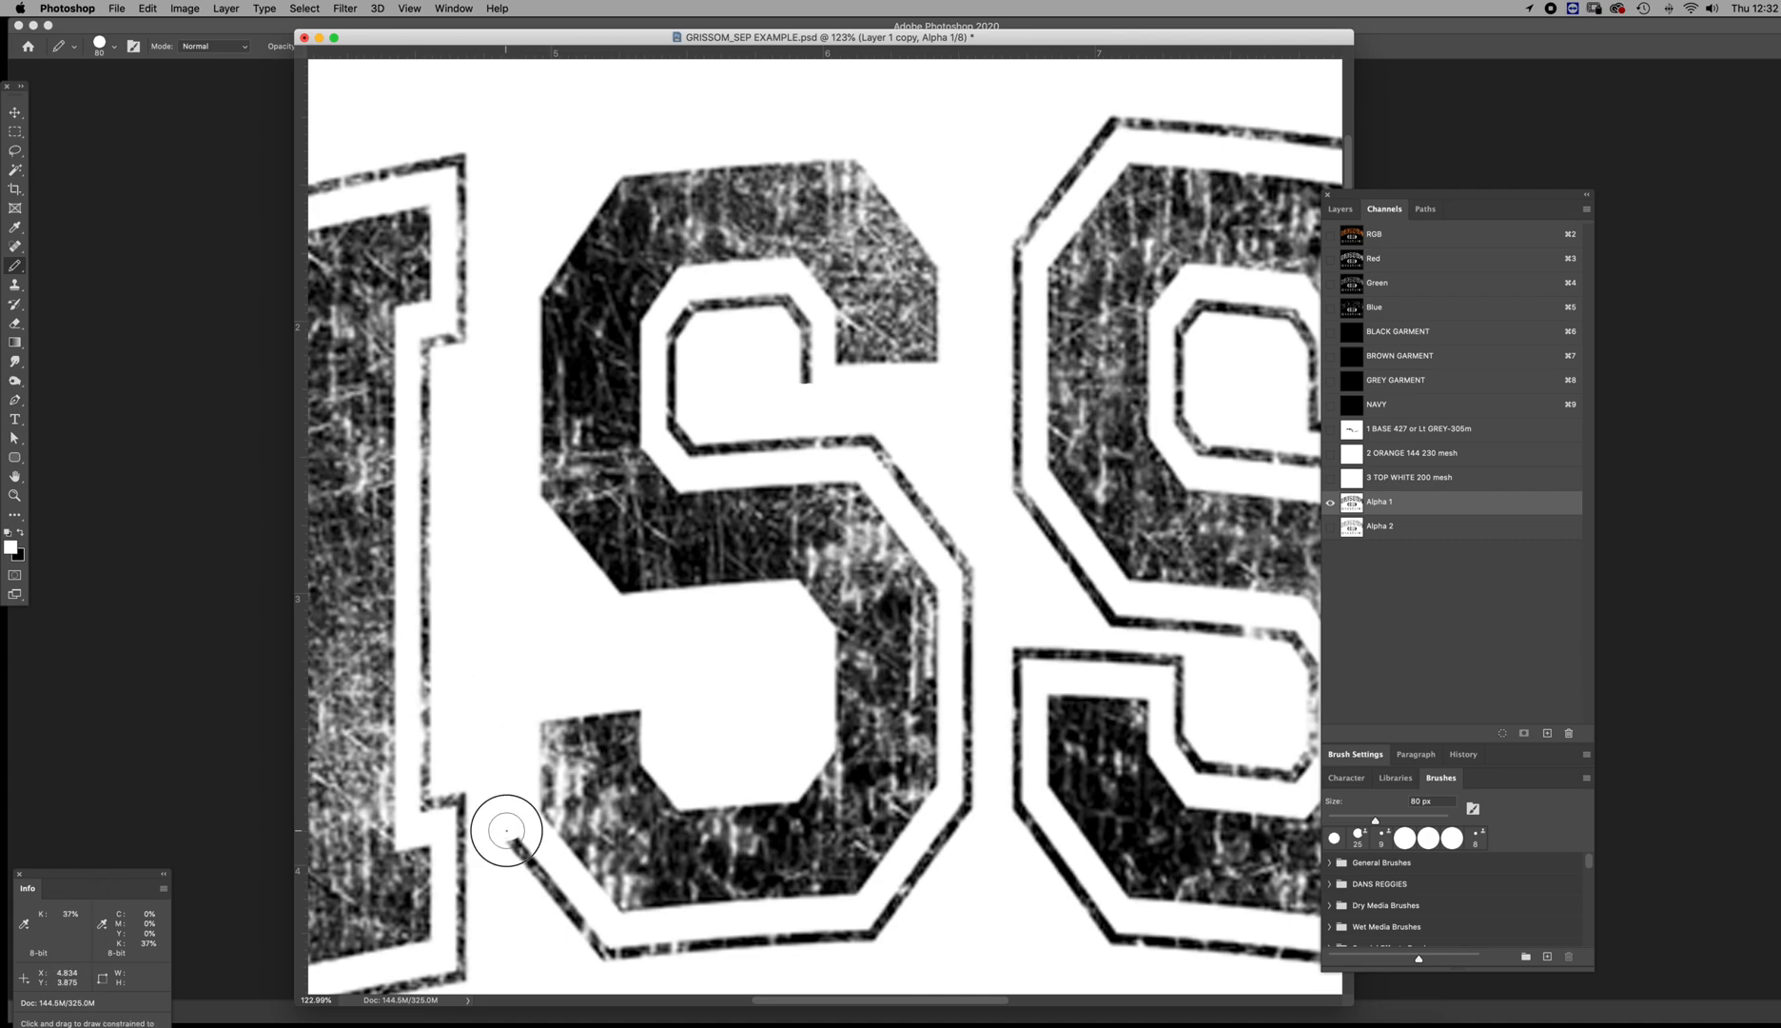
Undo the stray white stroke through the S's fill and paint out the outline along its bottom edge and lower-right corner
{"action": "mouse_move", "coordinate": [617, 871]}
{"action": "left_mouse_down"}
{"action": "mouse_move", "coordinate": [603, 810]}
{"action": "mouse_move", "coordinate": [653, 818]}
{"action": "mouse_move", "coordinate": [672, 854]}
{"action": "mouse_move", "coordinate": [740, 843]}
{"action": "left_mouse_up"}
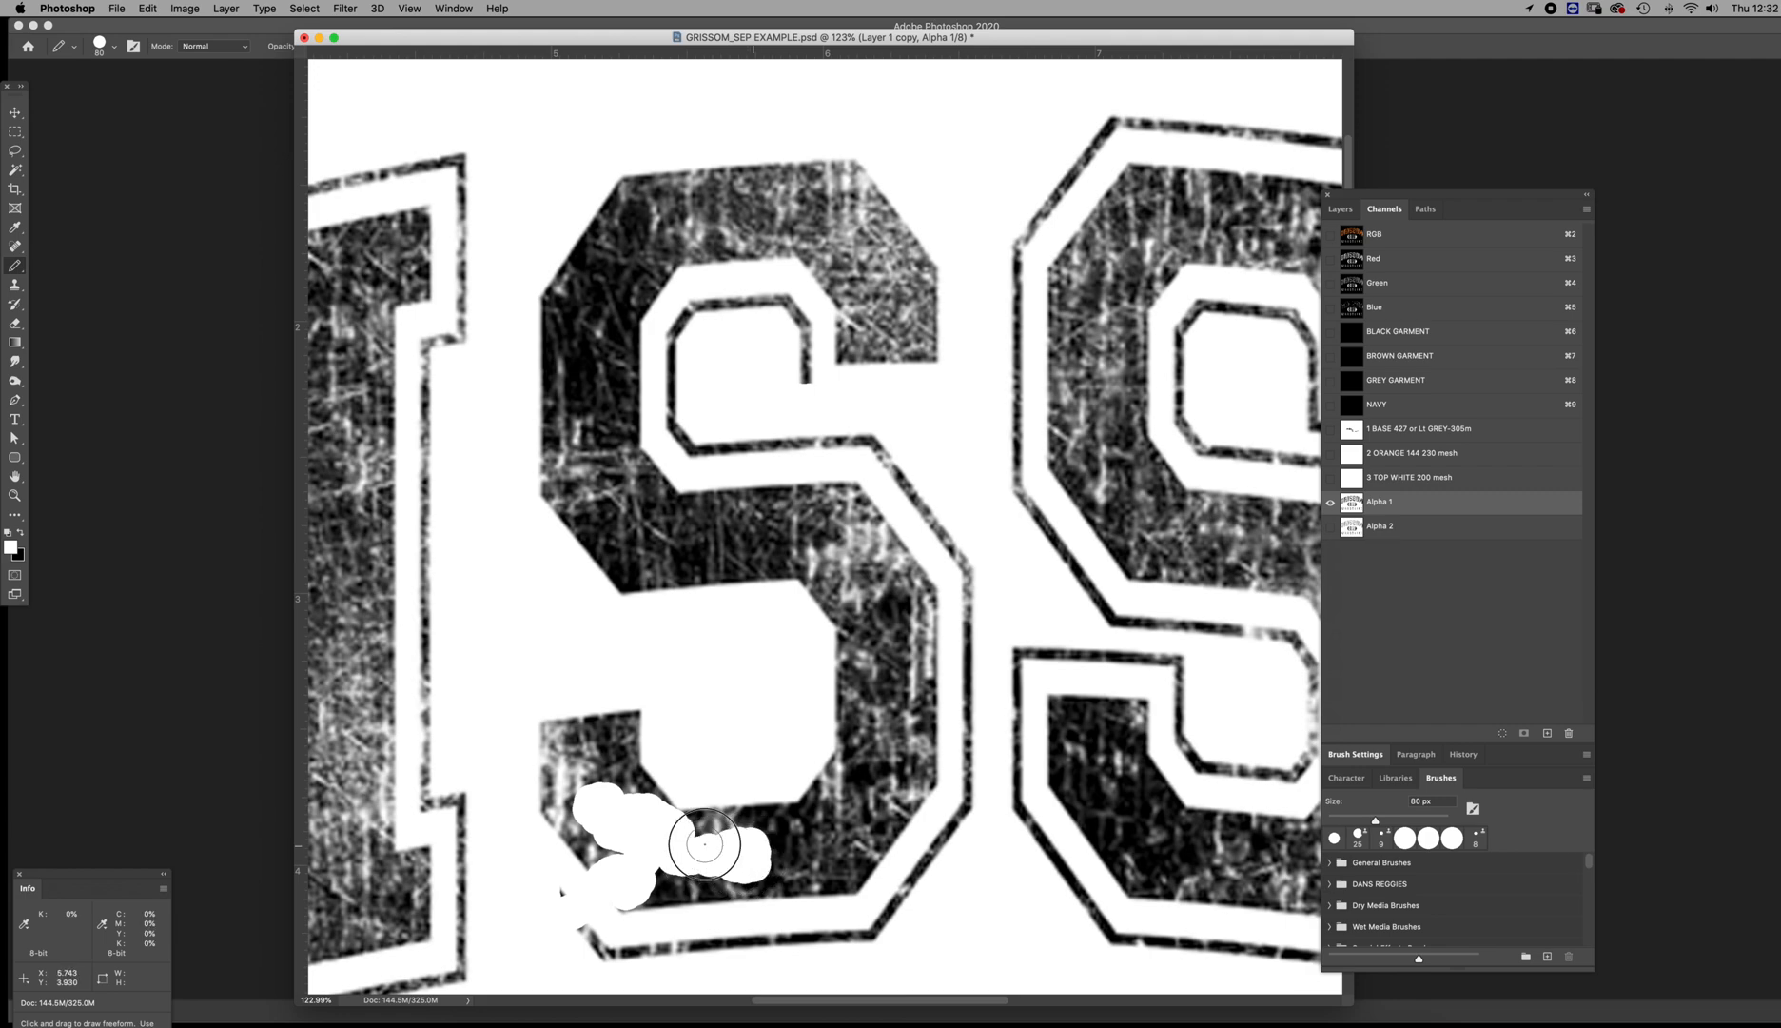
{"action": "key", "text": "super+z"}
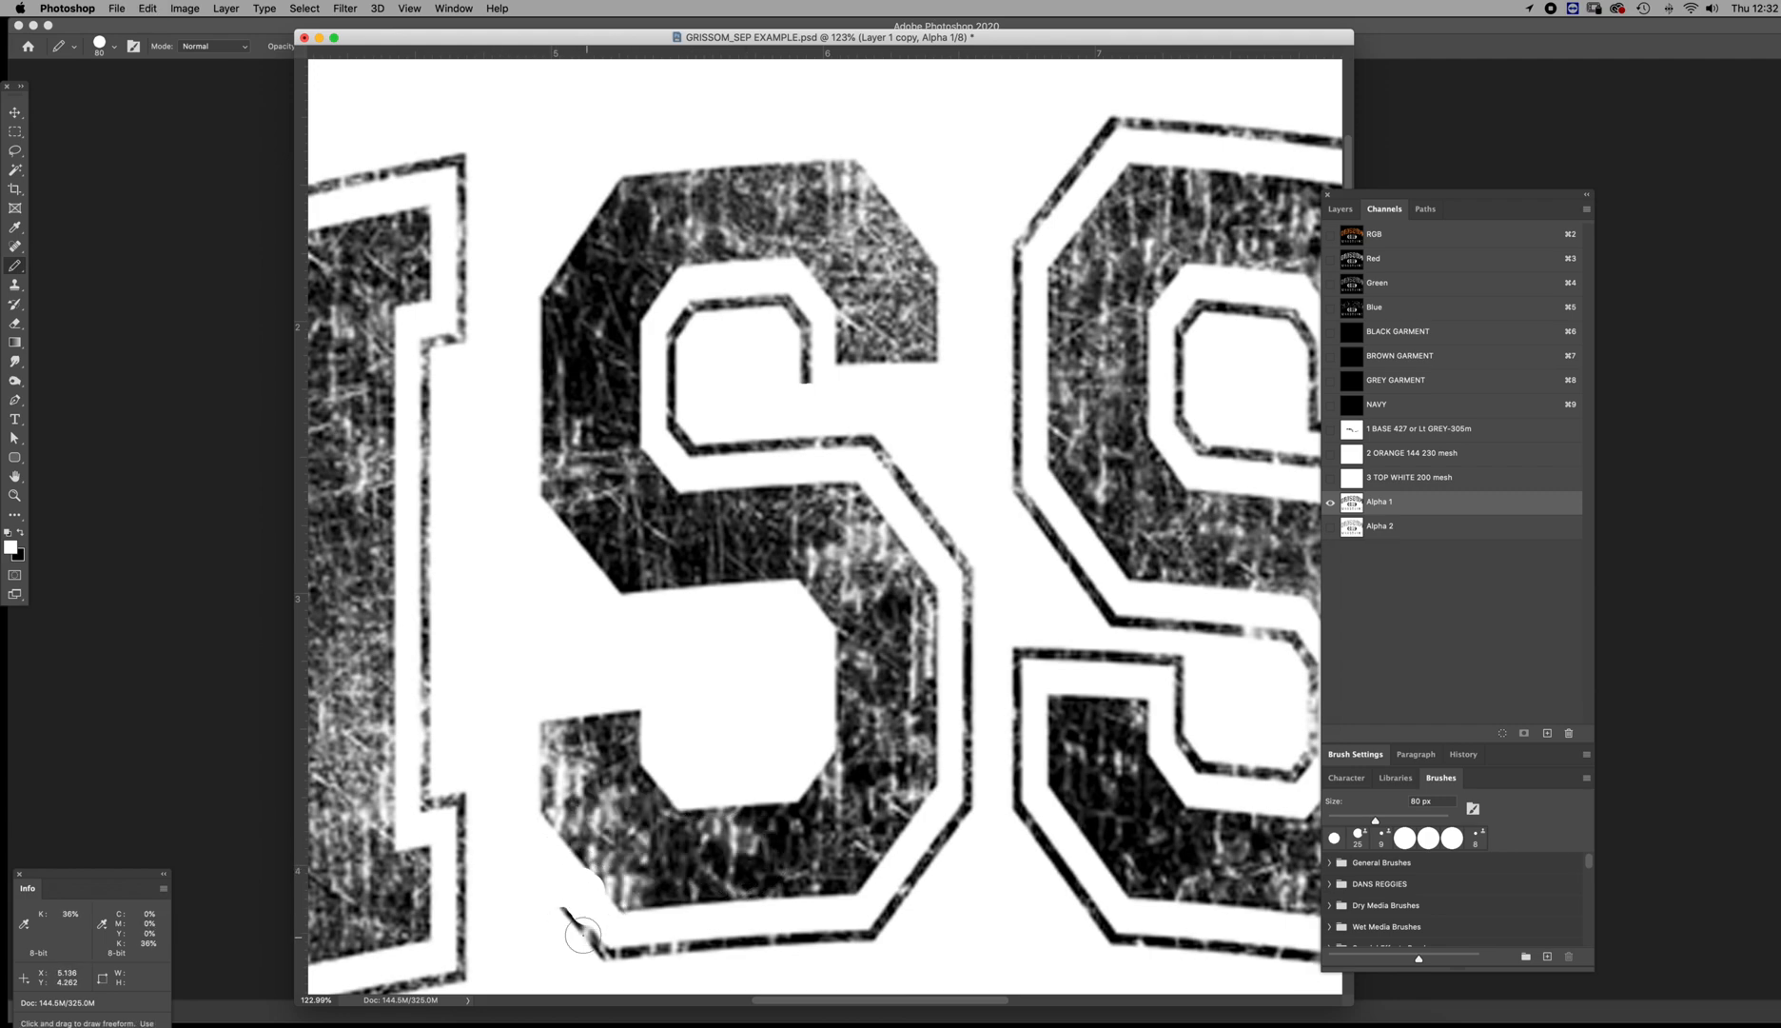
{"action": "left_click", "coordinate": [507, 839]}
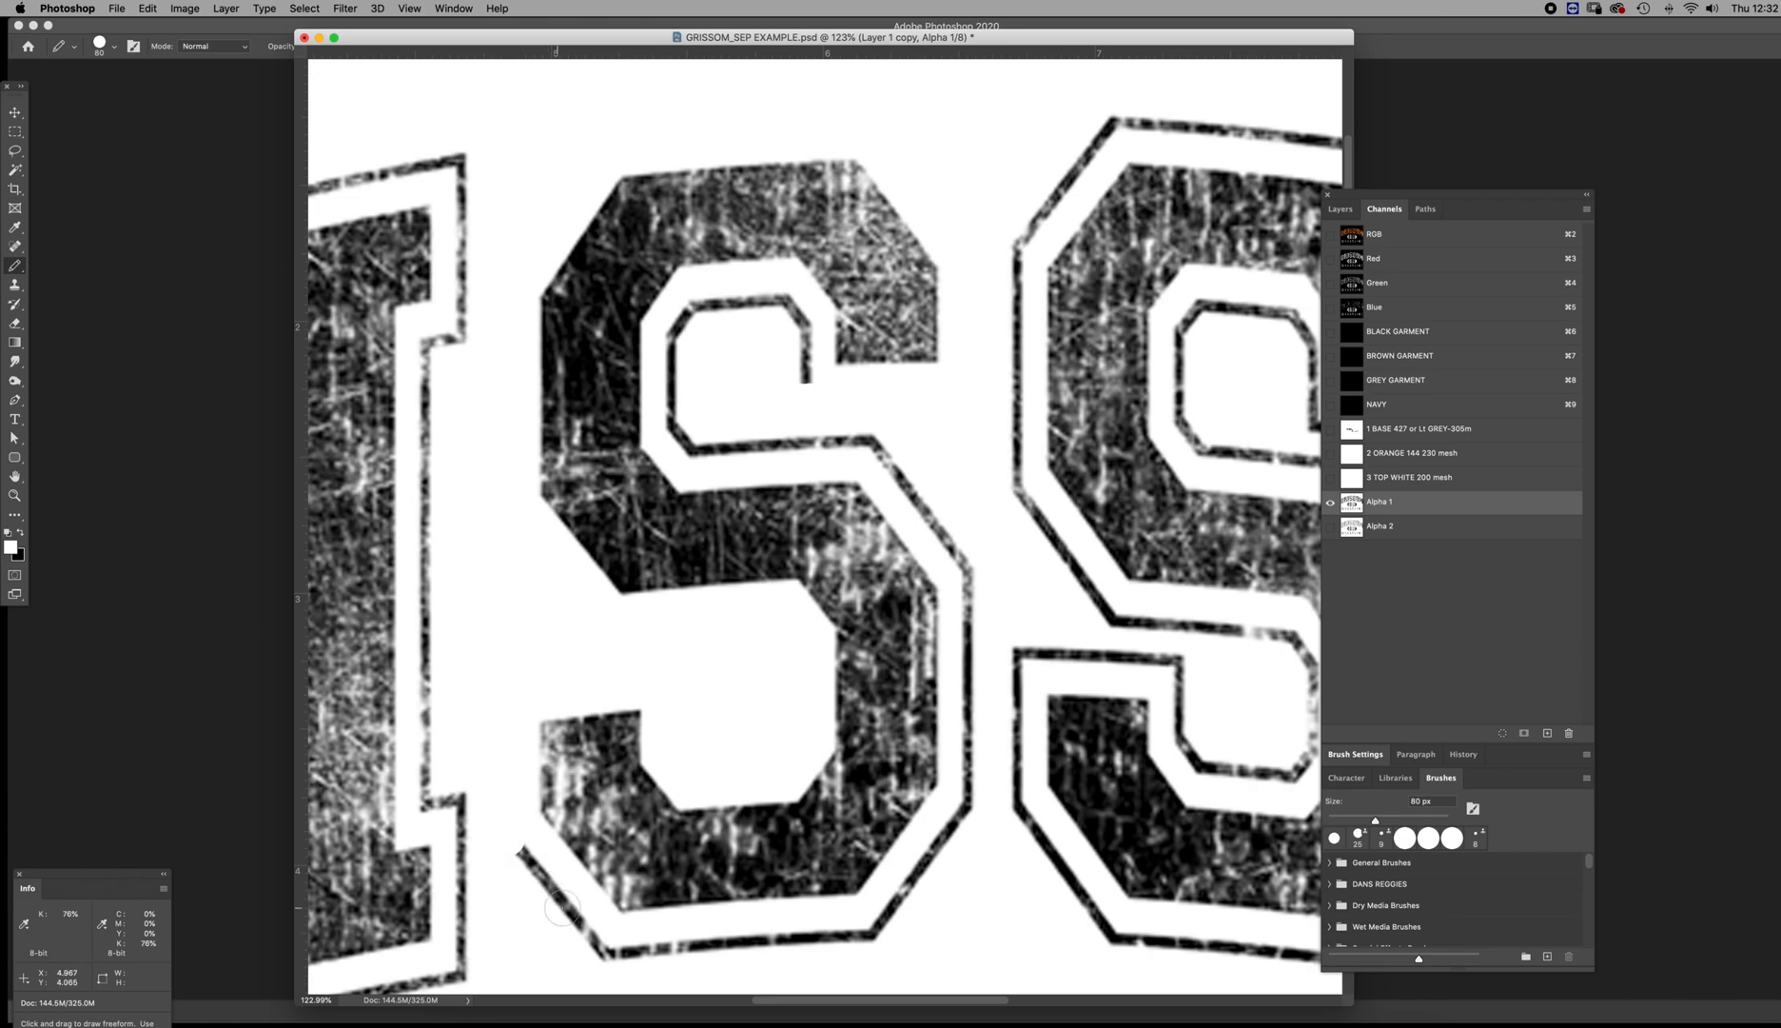
{"action": "left_click", "coordinate": [601, 947], "text": "shift"}
{"action": "left_click", "coordinate": [868, 935], "text": "shift"}
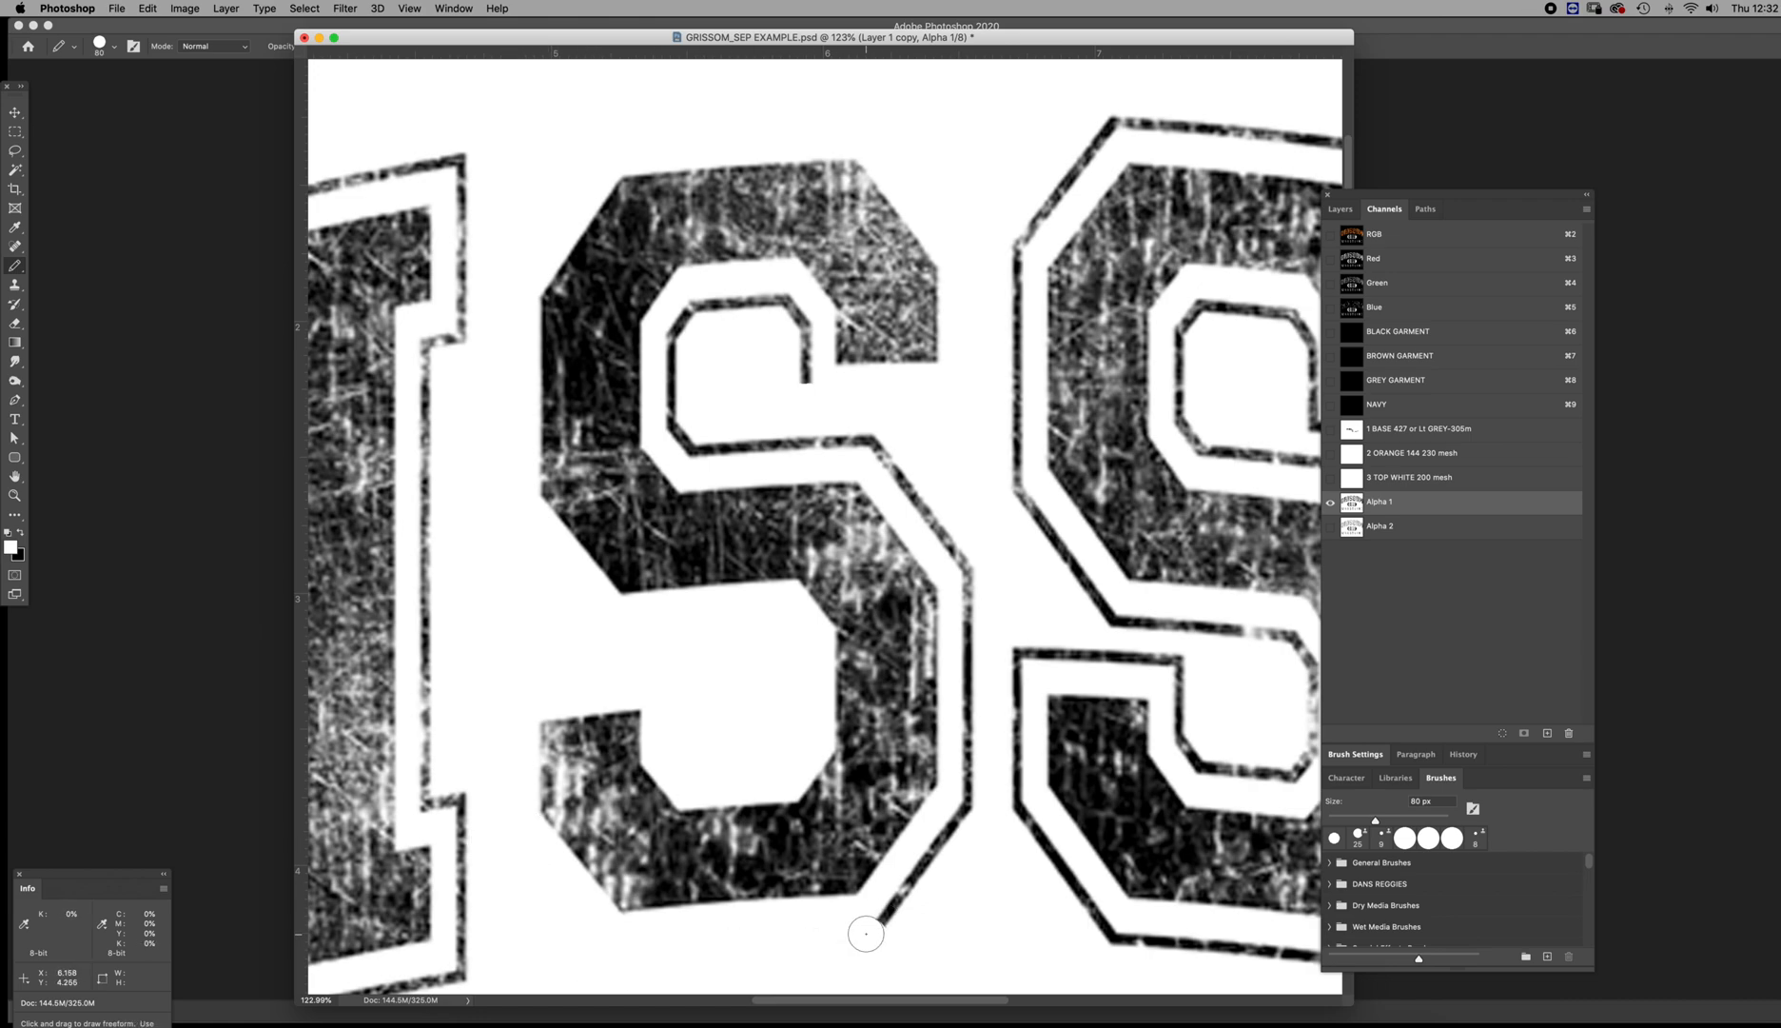
{"action": "left_click", "coordinate": [968, 809], "text": "shift"}
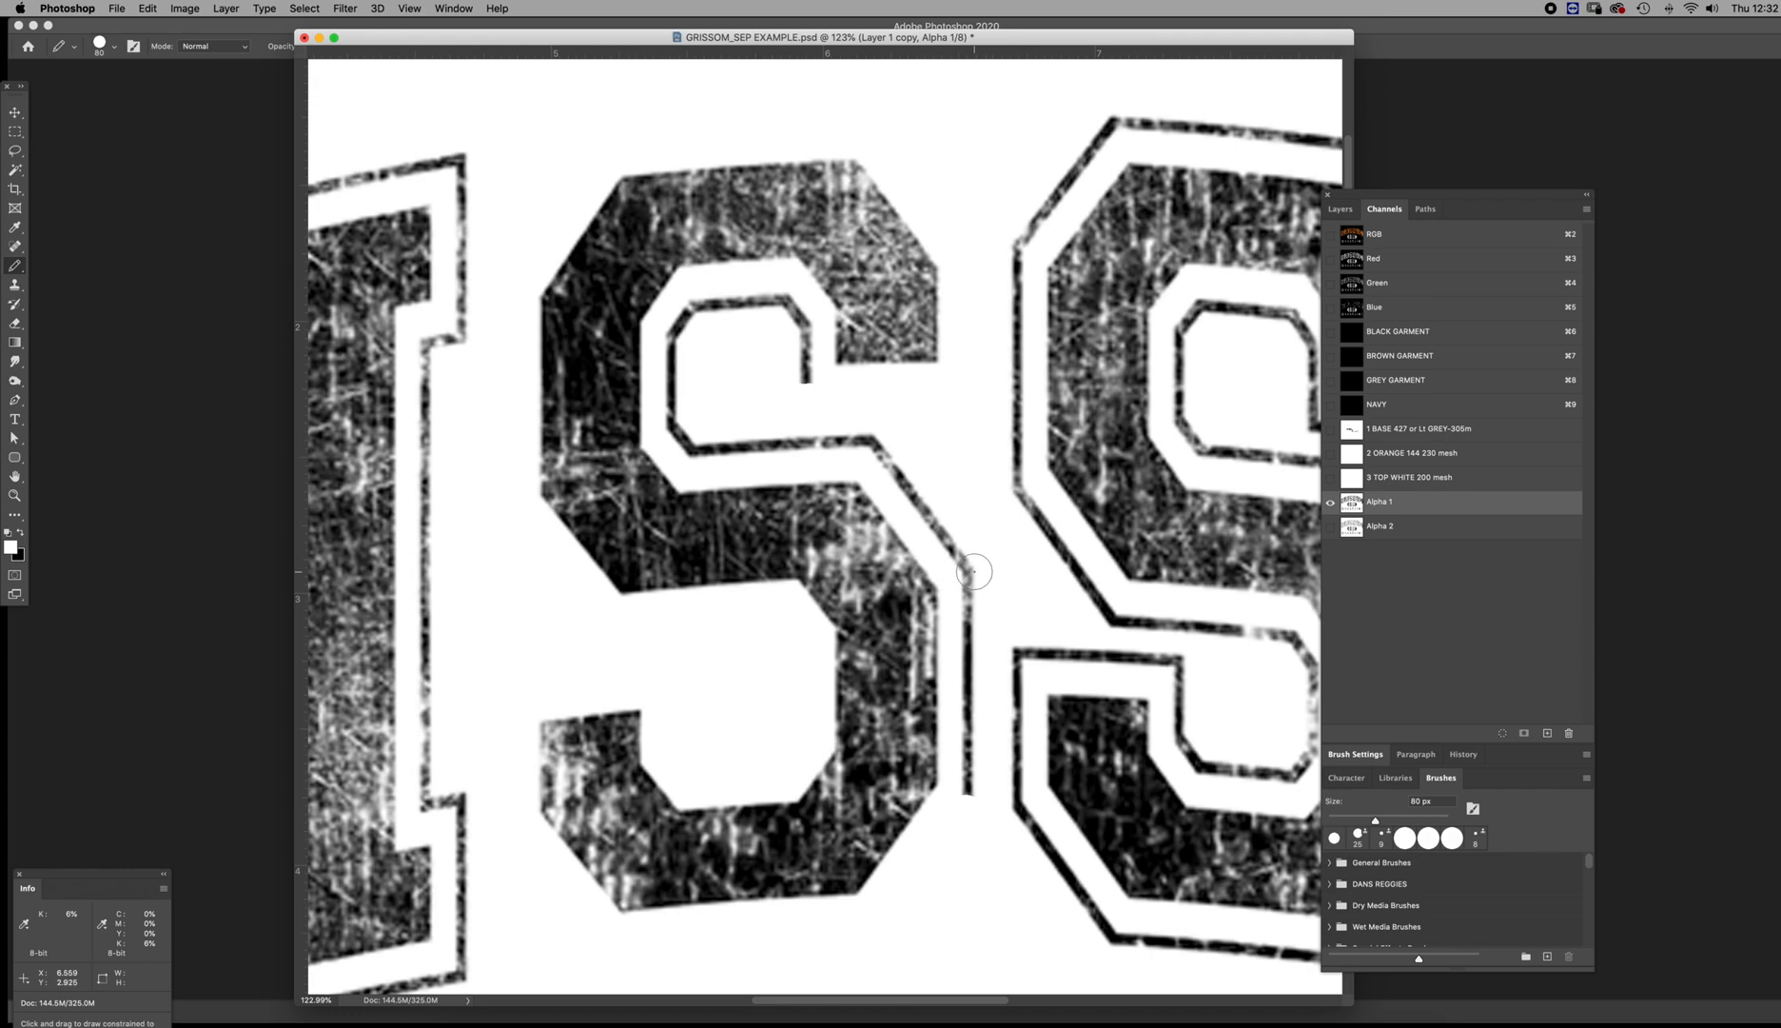
Paint out the remaining outline along the S's right side, middle diagonal and upper counter in white
{"action": "left_click", "coordinate": [971, 569], "text": "shift"}
{"action": "left_click", "coordinate": [874, 440], "text": "shift"}
{"action": "left_click", "coordinate": [697, 442]}
{"action": "left_click", "coordinate": [851, 441], "text": "shift"}
{"action": "left_click", "coordinate": [674, 421]}
{"action": "mouse_move", "coordinate": [680, 335]}
{"action": "left_mouse_down"}
{"action": "mouse_move", "coordinate": [765, 302]}
{"action": "mouse_move", "coordinate": [802, 324]}
{"action": "mouse_move", "coordinate": [801, 392]}
{"action": "left_mouse_up"}
{"action": "key", "text": "z"}
{"action": "left_click", "coordinate": [973, 584], "text": "alt"}
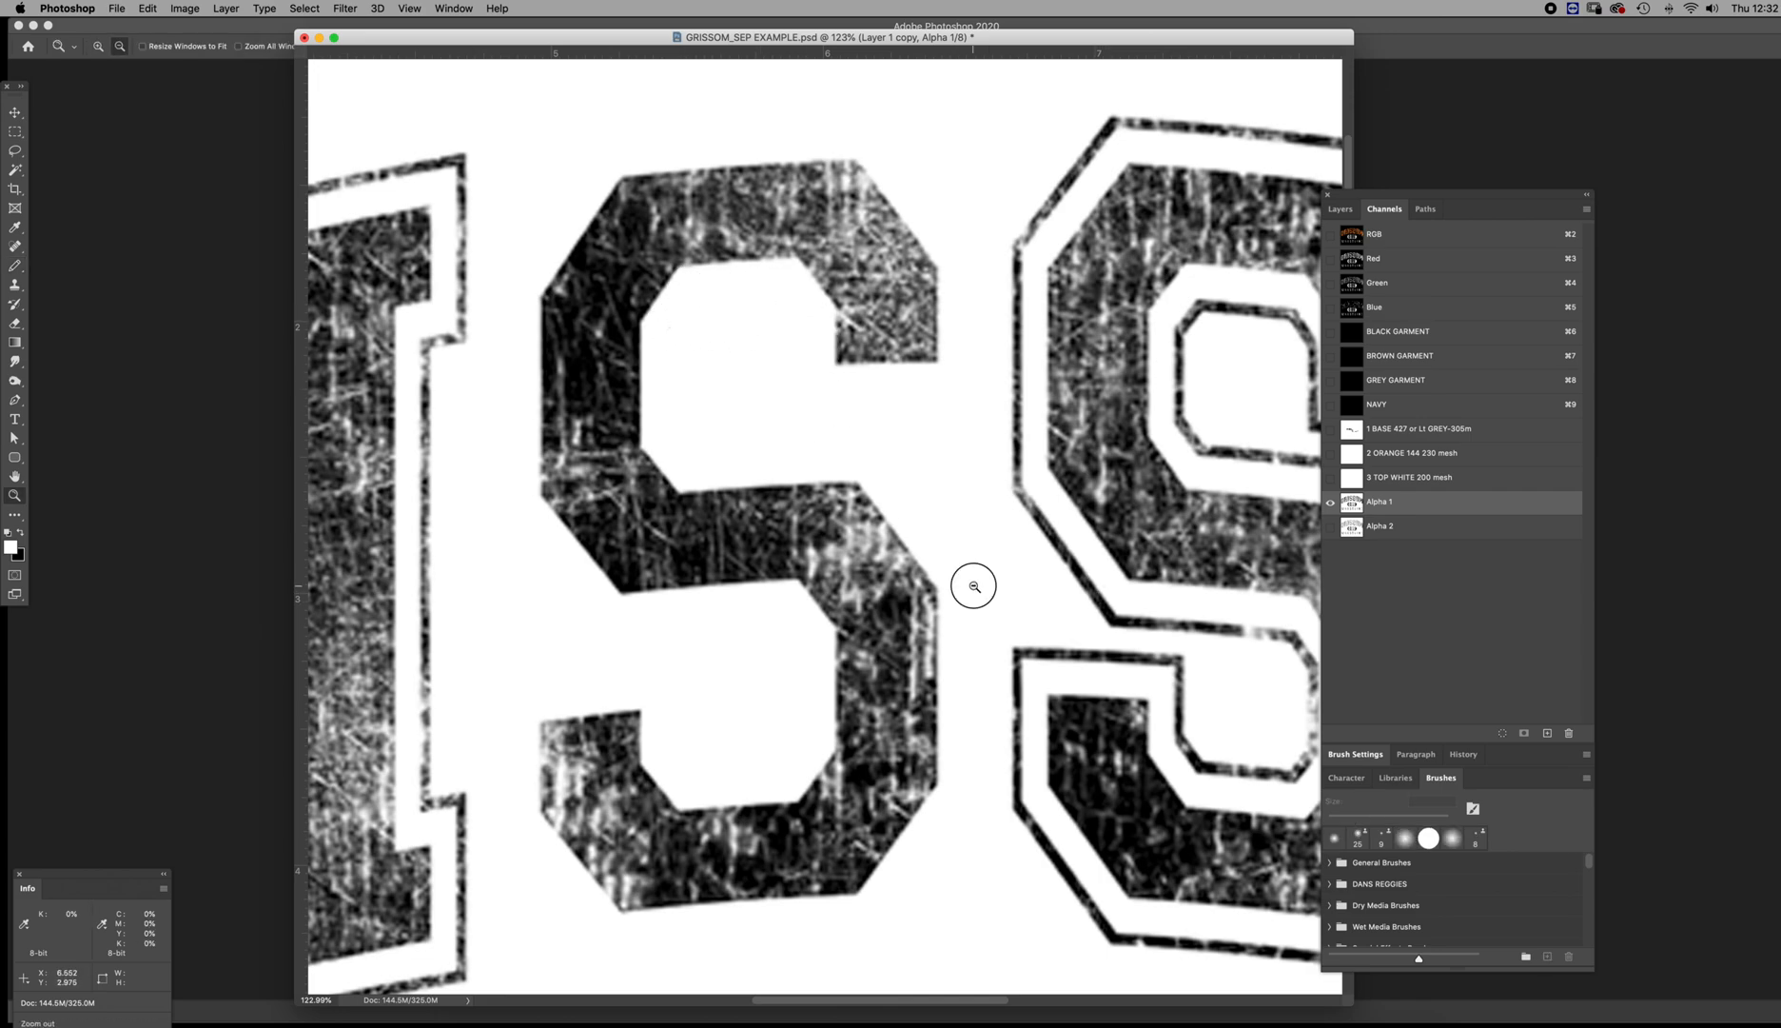
{"action": "left_click", "coordinate": [973, 585], "text": "alt"}
{"action": "left_click", "coordinate": [974, 608], "text": "alt"}
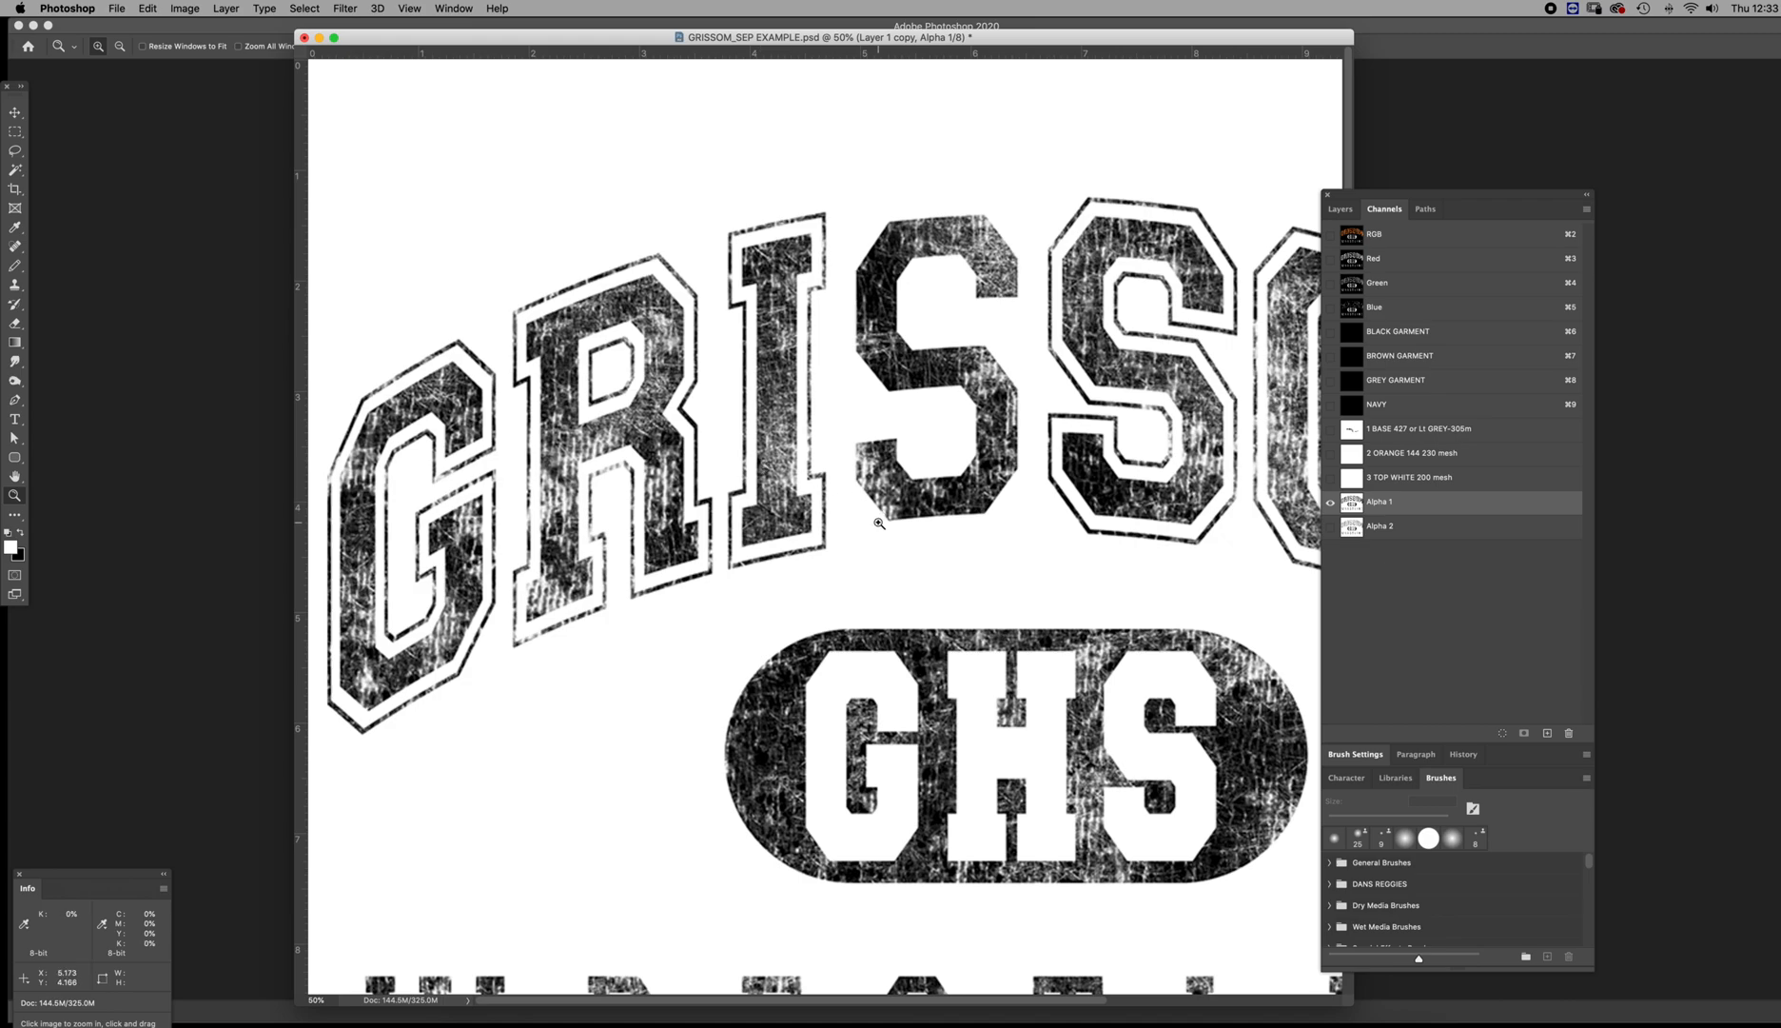
Select the orange GRISSOM fill on Layer 1 copy with Color Range, using a sampled orange and increased fuzziness
{"action": "left_click", "coordinate": [1349, 236]}
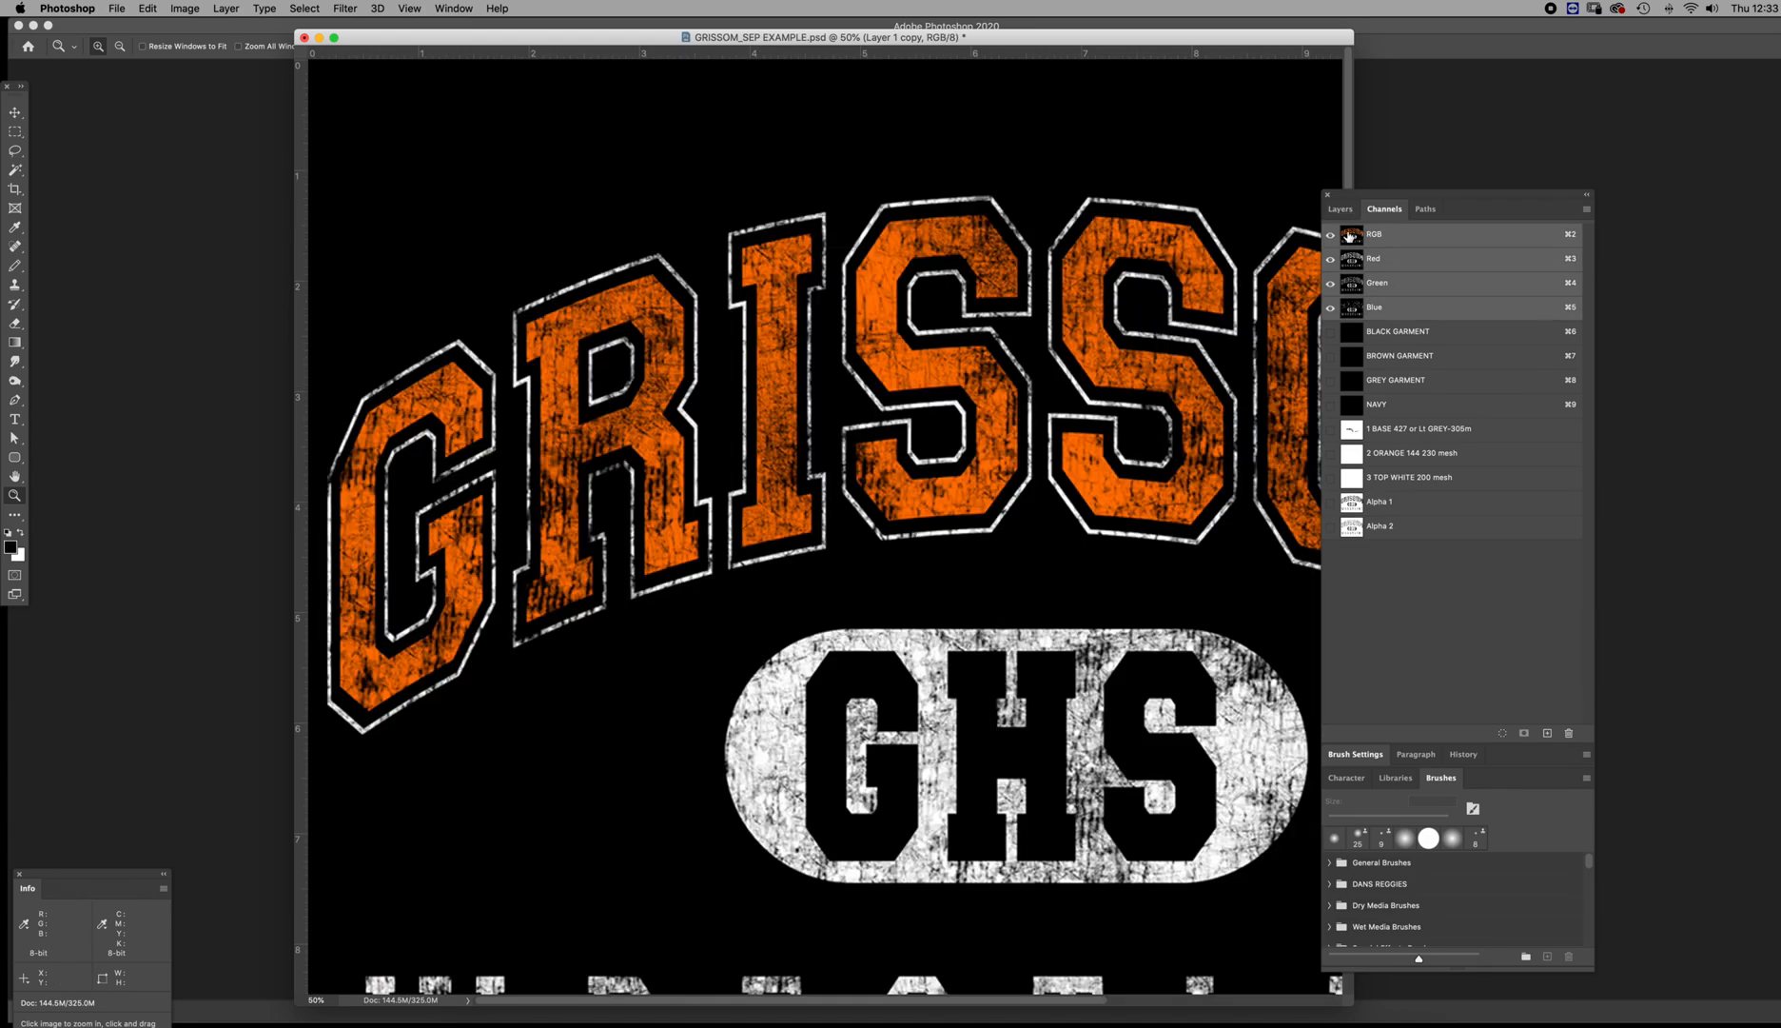
{"action": "left_click", "coordinate": [1340, 208]}
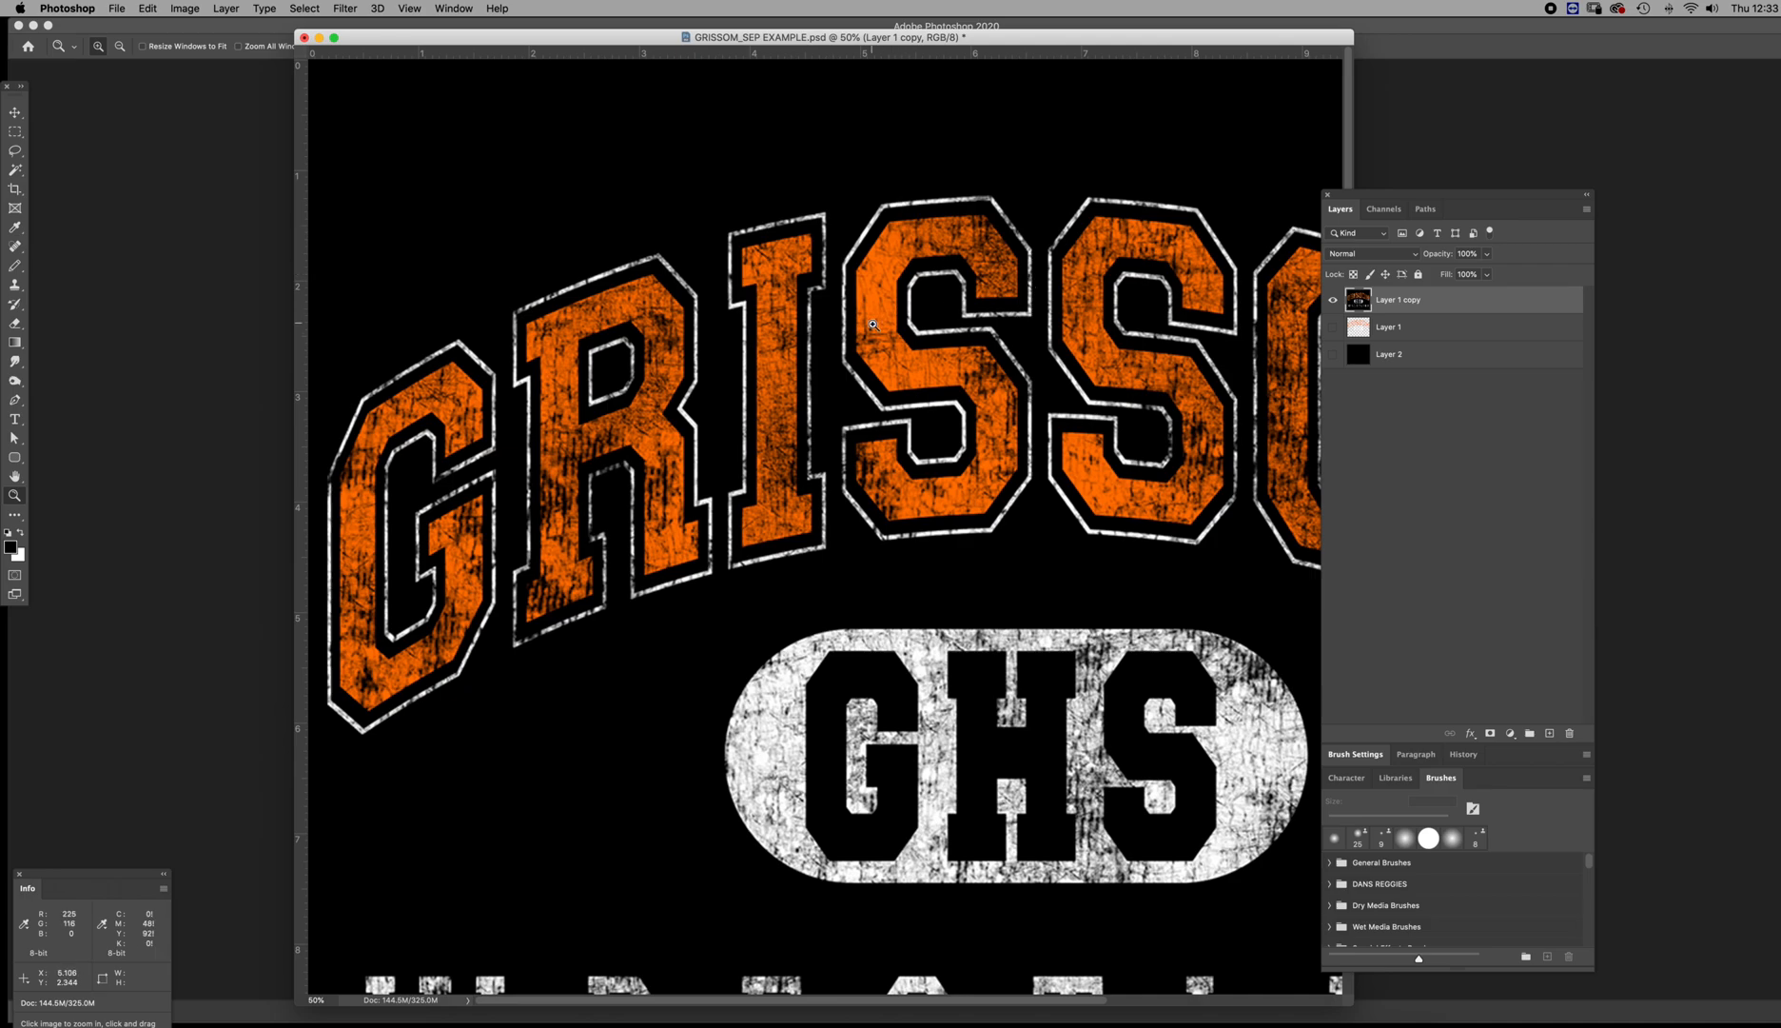
{"action": "key", "text": "i"}
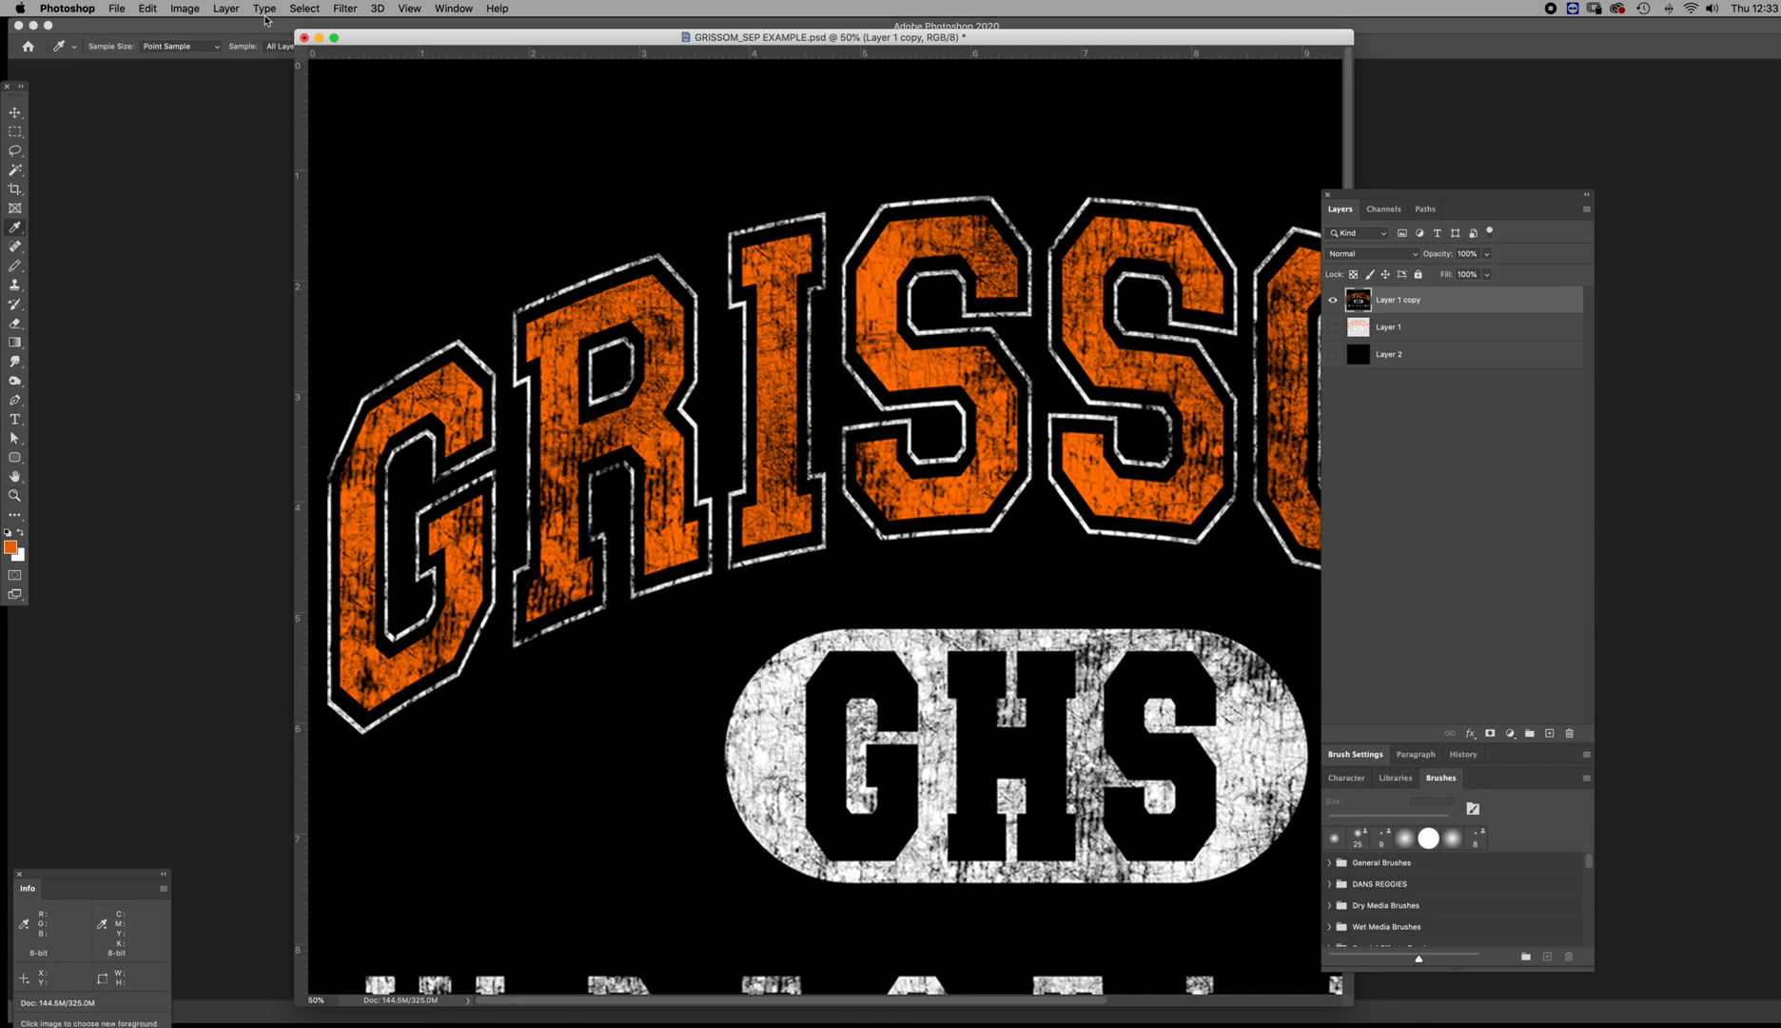
{"action": "left_click", "coordinate": [311, 10]}
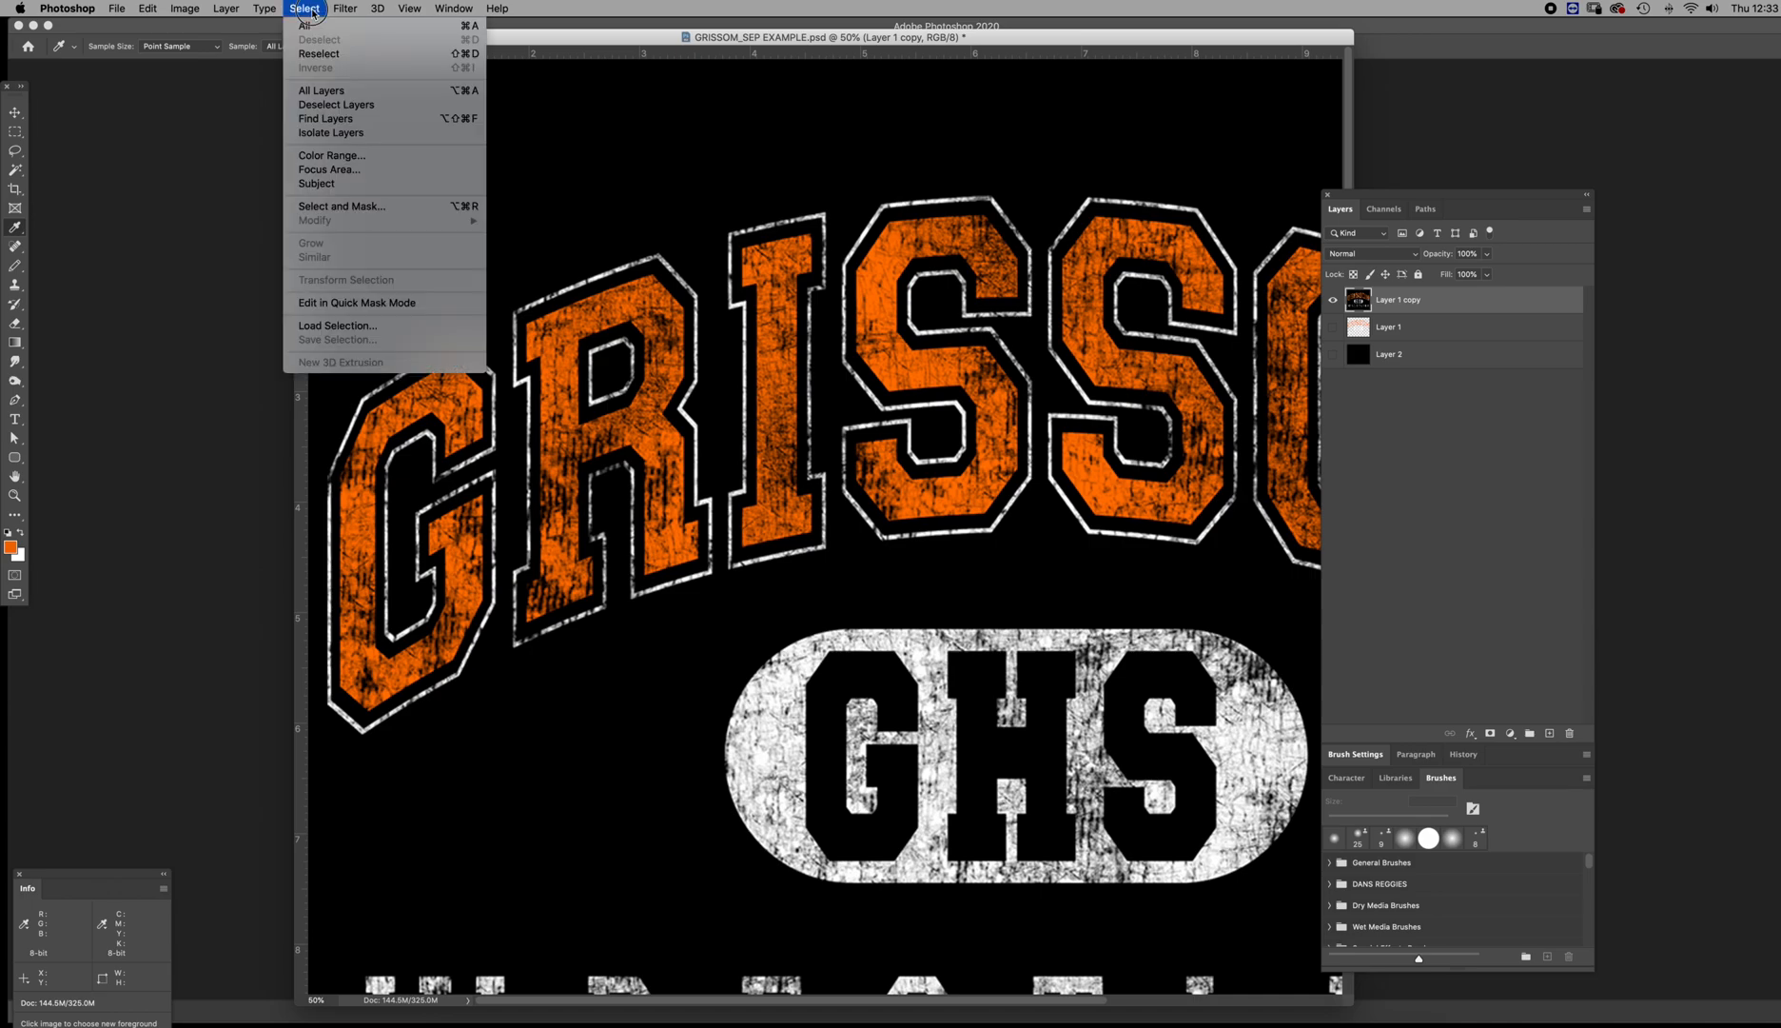
{"action": "left_click", "coordinate": [336, 164]}
{"action": "left_click", "coordinate": [878, 302]}
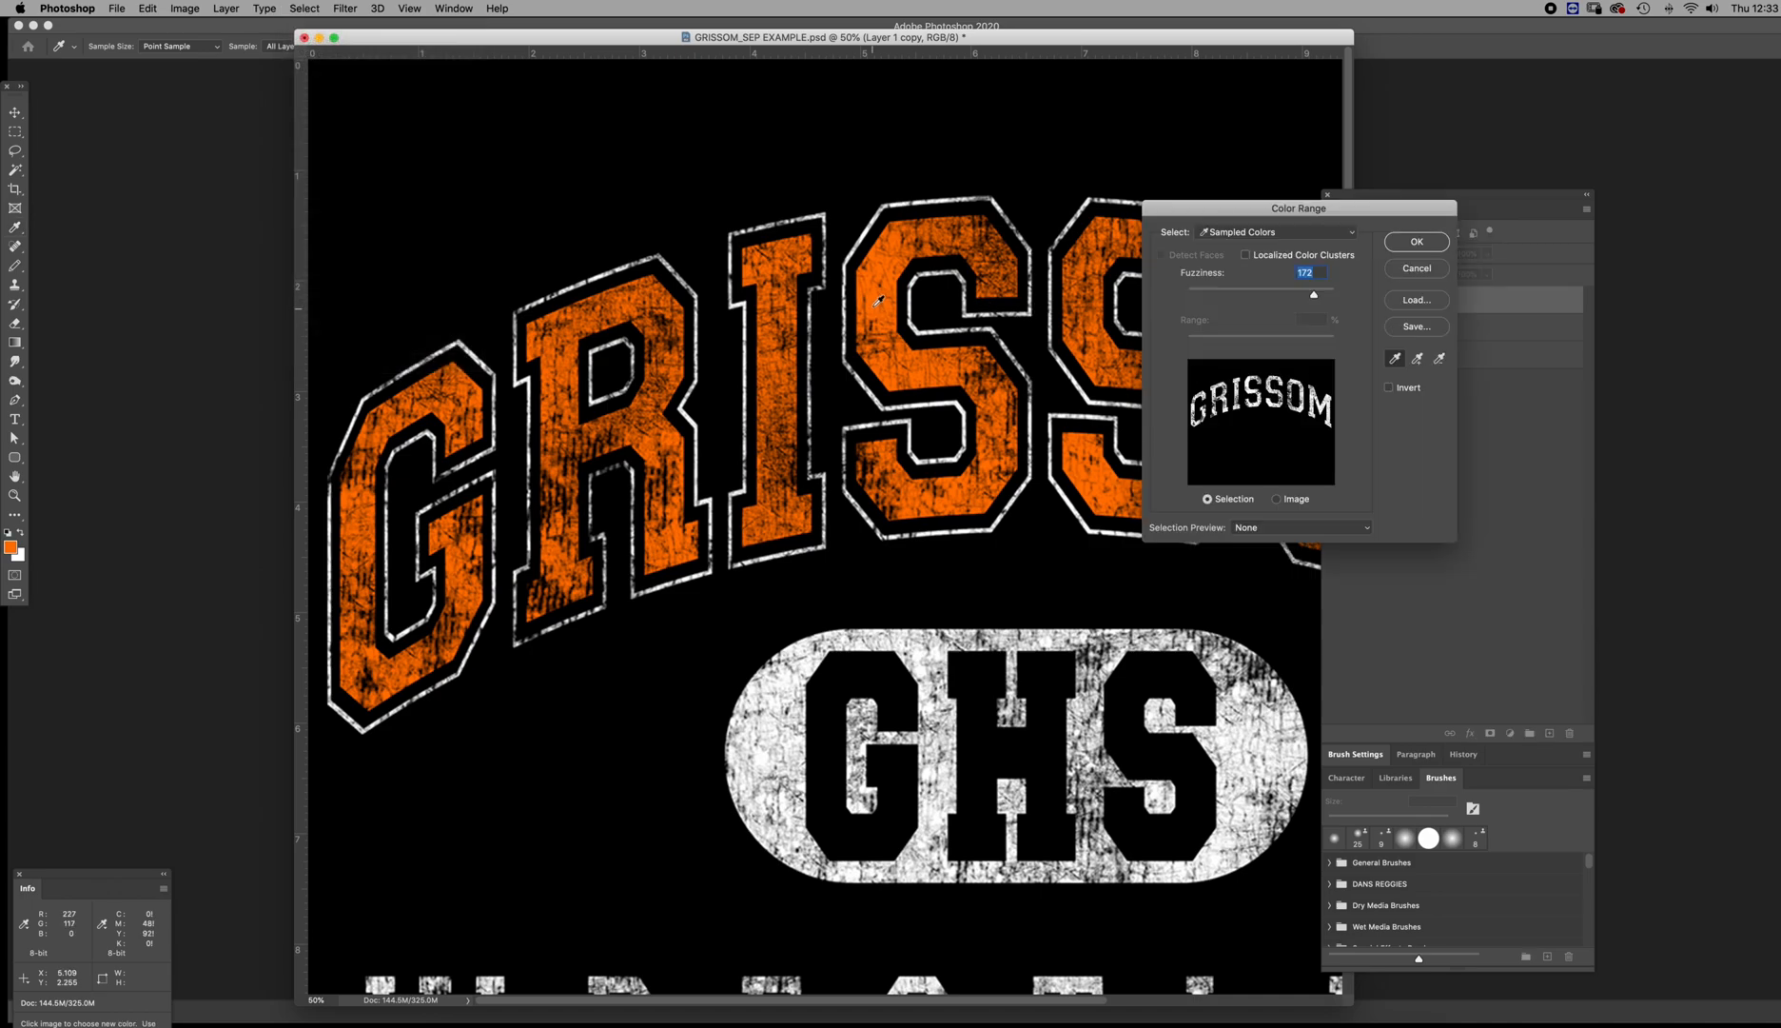
{"action": "left_click_drag", "start_coordinate": [1314, 295], "coordinate": [1350, 307]}
{"action": "left_click_drag", "start_coordinate": [1334, 295], "coordinate": [1382, 300]}
{"action": "left_click", "coordinate": [1421, 244]}
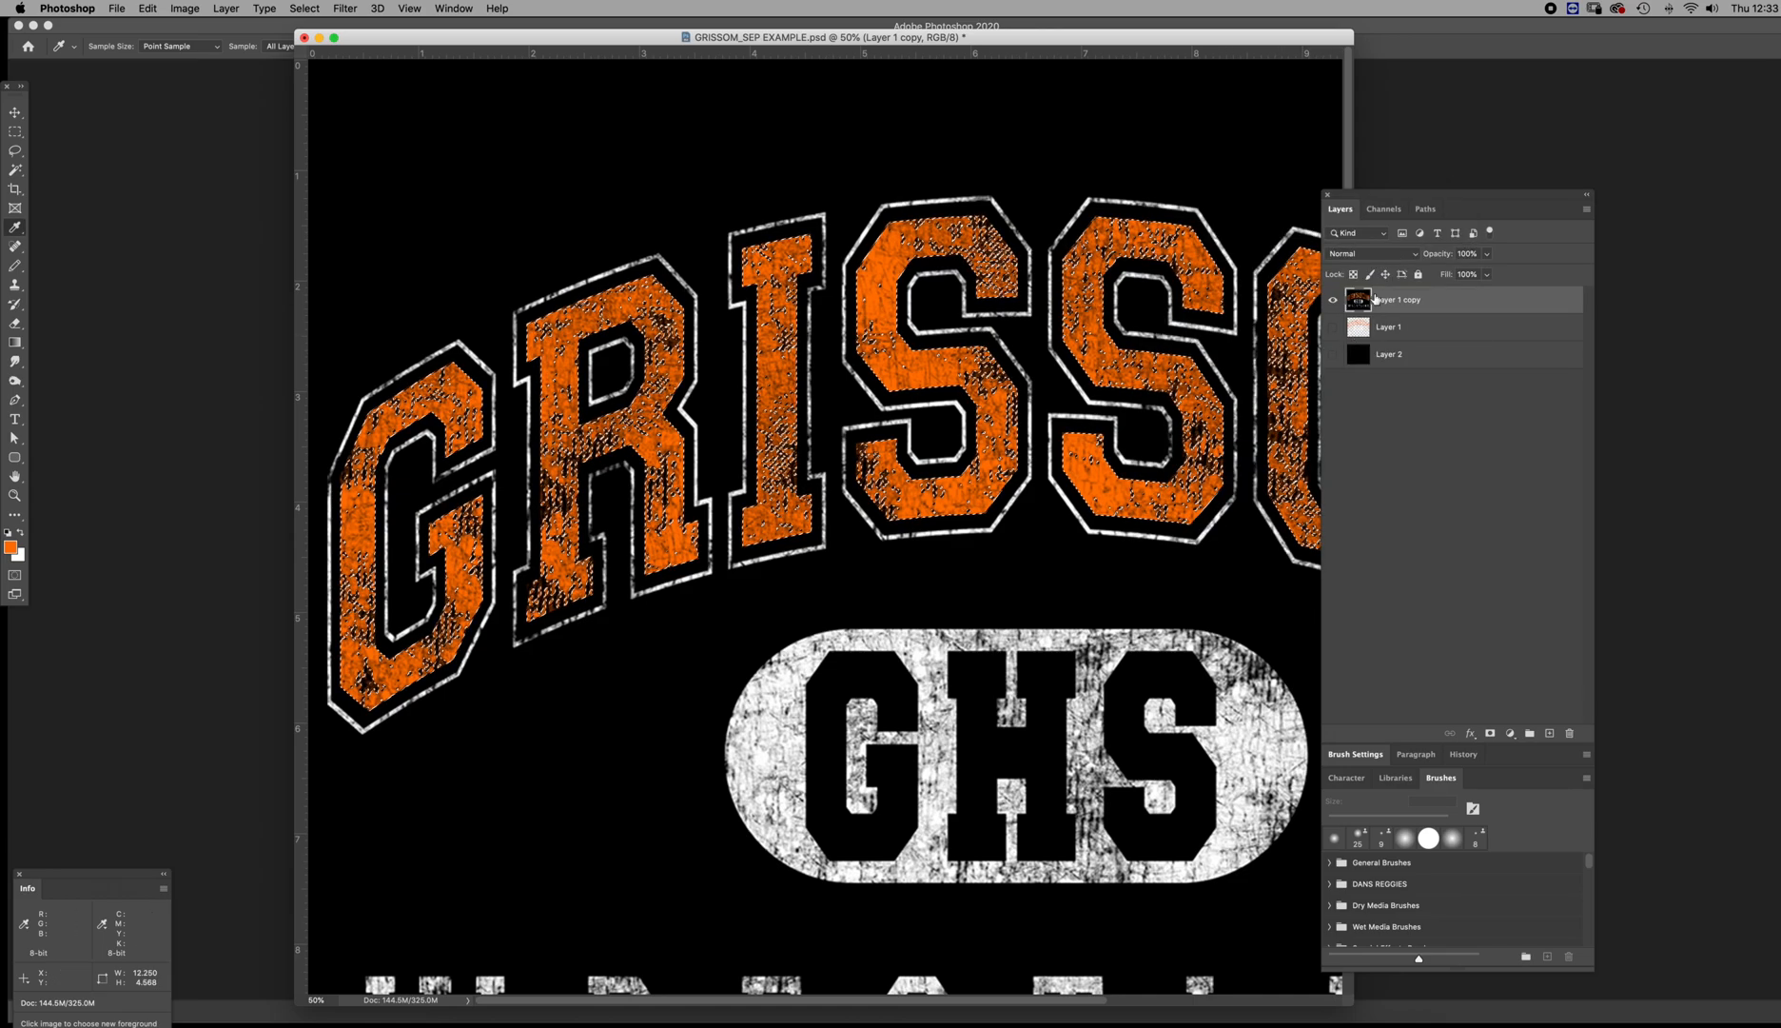
Create a new alpha channel and fill the orange letter selection with black
{"action": "left_click", "coordinate": [1383, 209]}
{"action": "left_click", "coordinate": [1547, 733]}
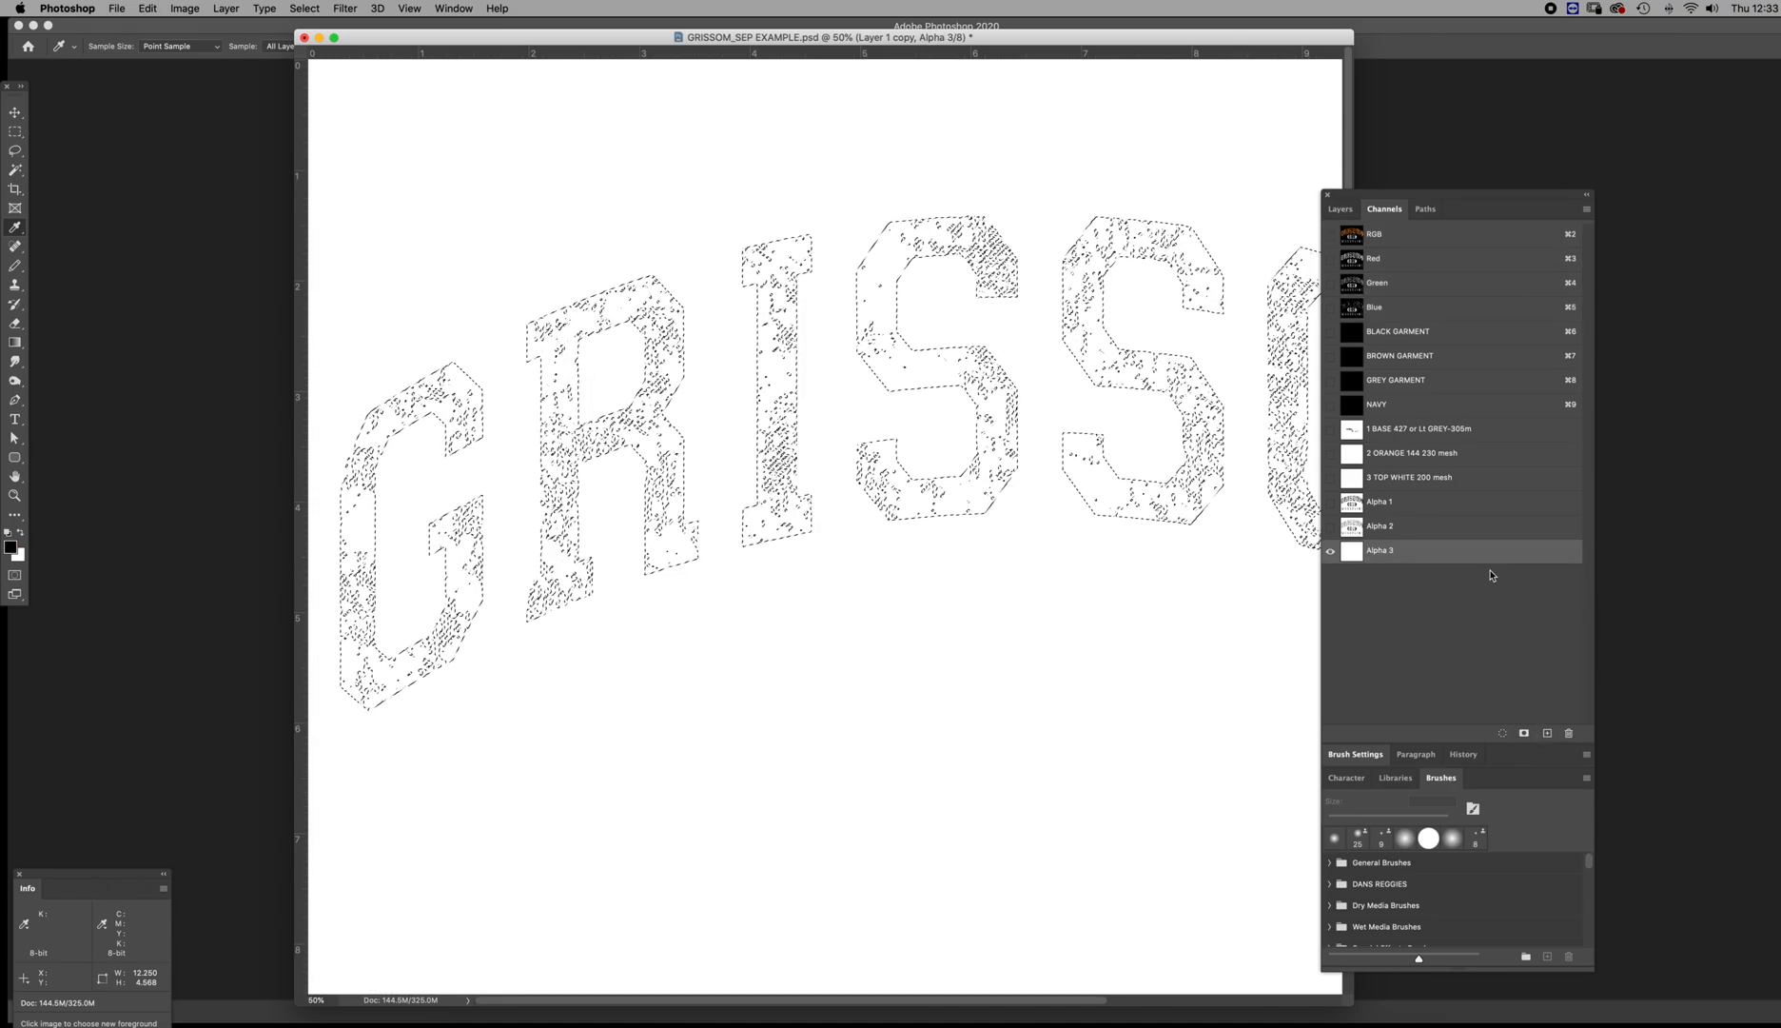
{"action": "key", "text": "x"}
{"action": "key", "text": "alt+BackSpace"}
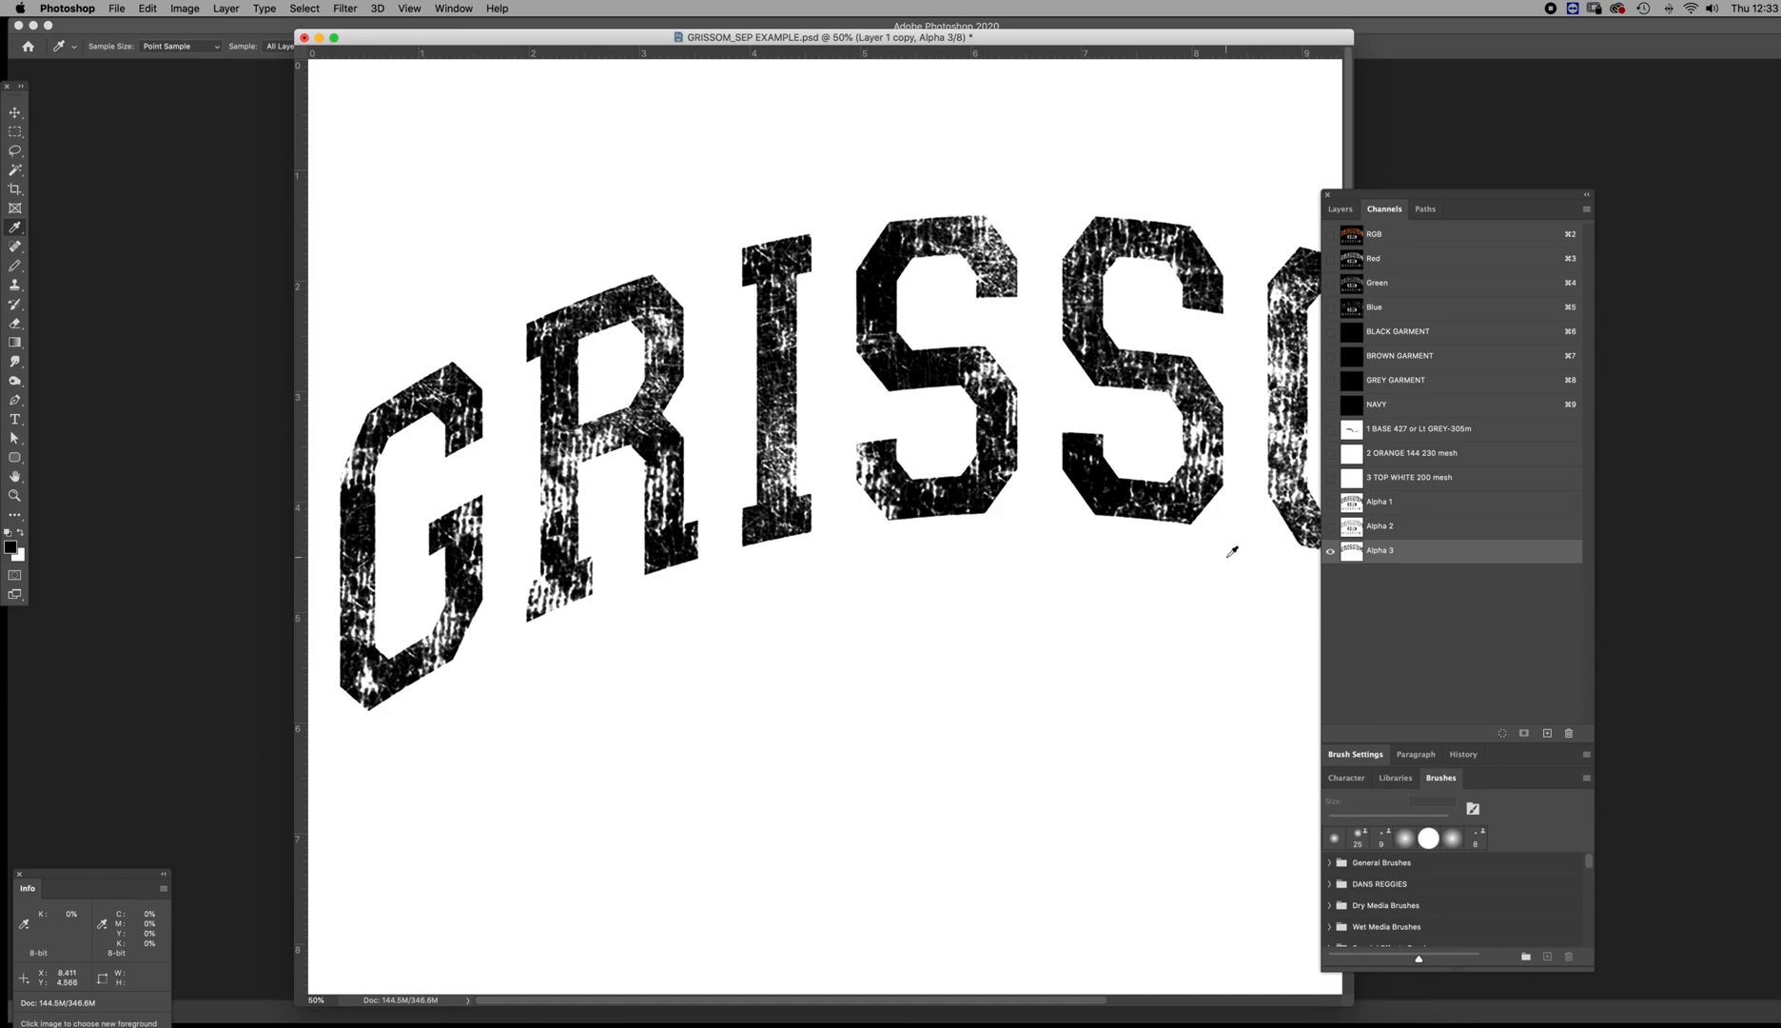
Compare the distress texture in Alpha 1 and Alpha 3, both across the lettering and up close at the first S's lower end
{"action": "left_click", "coordinate": [1352, 508]}
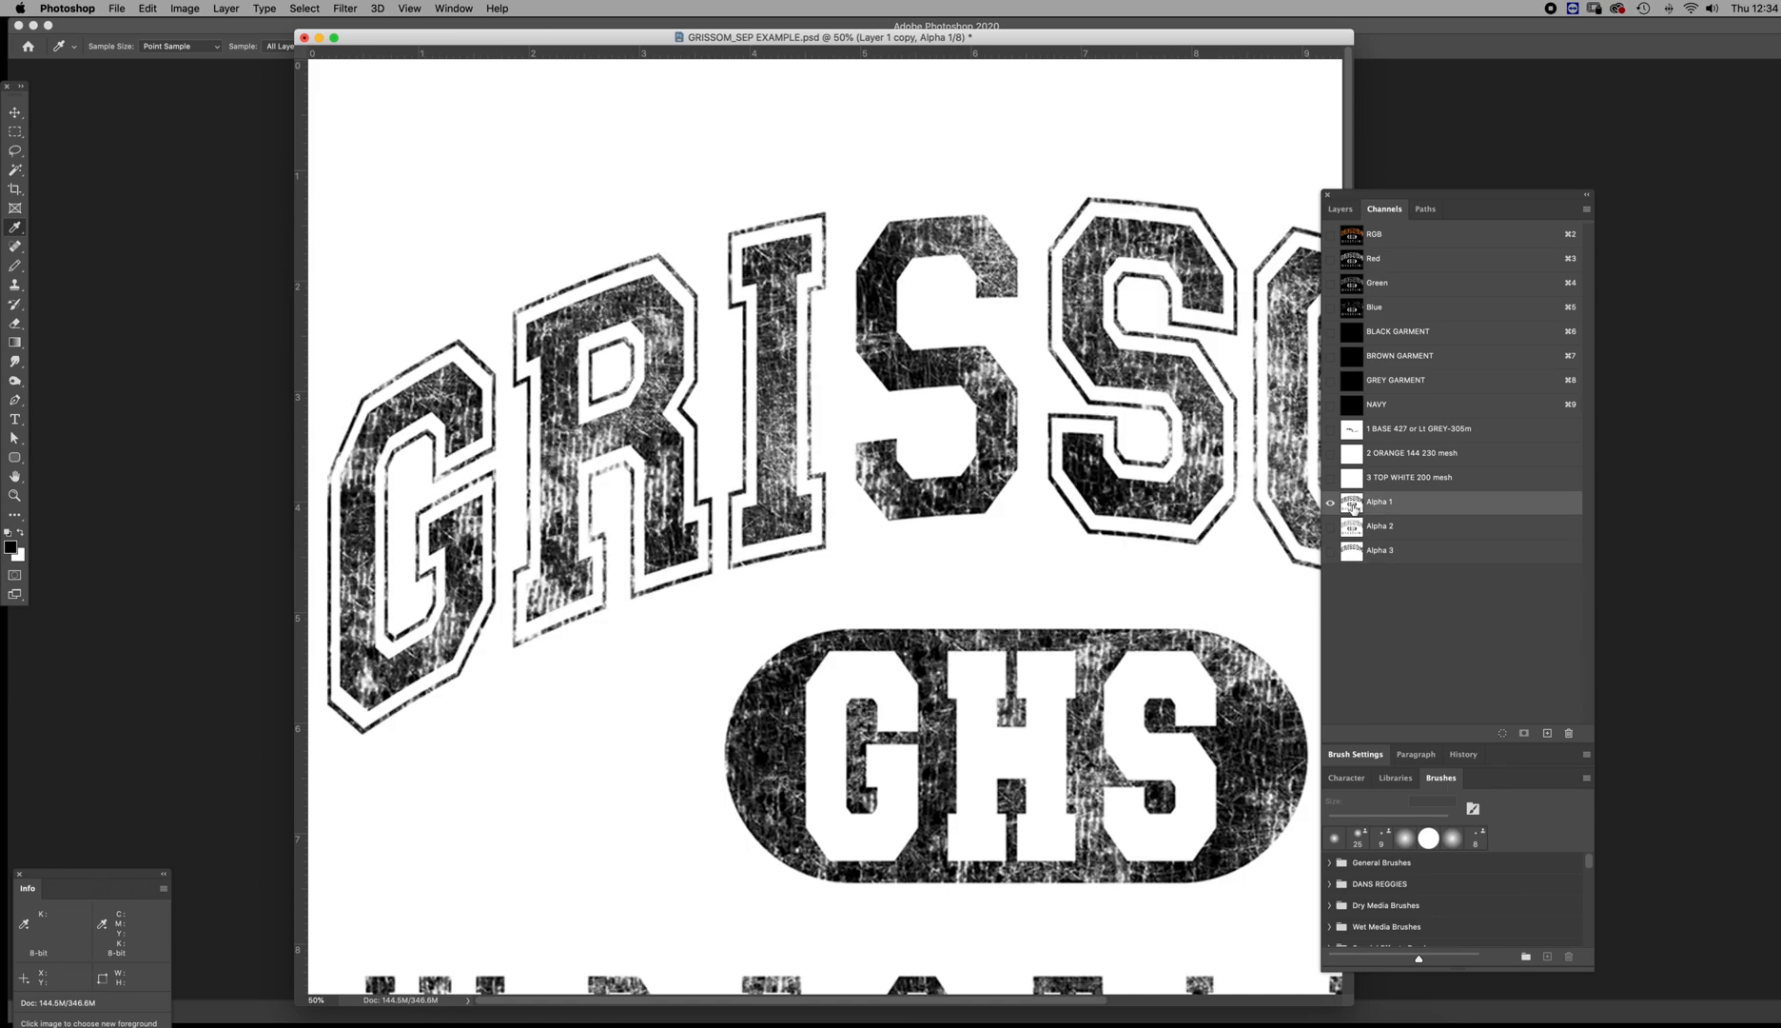
{"action": "left_click", "coordinate": [1352, 551]}
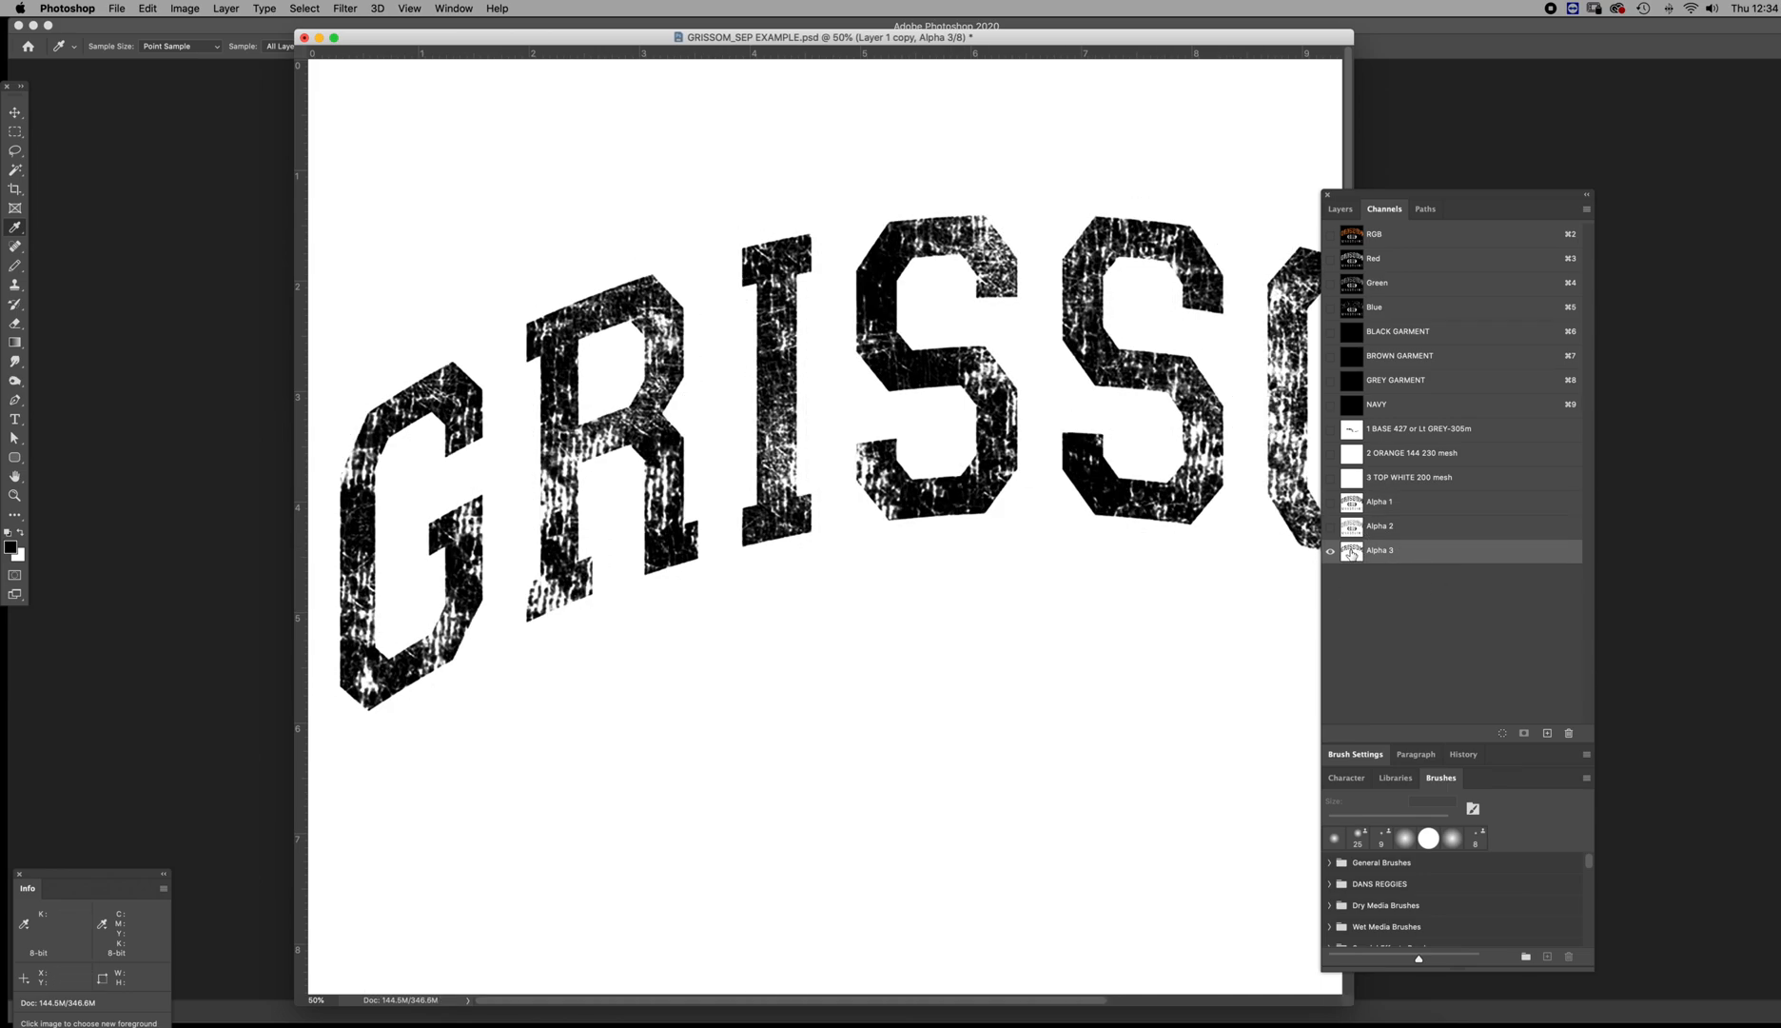
{"action": "left_click", "coordinate": [1352, 505]}
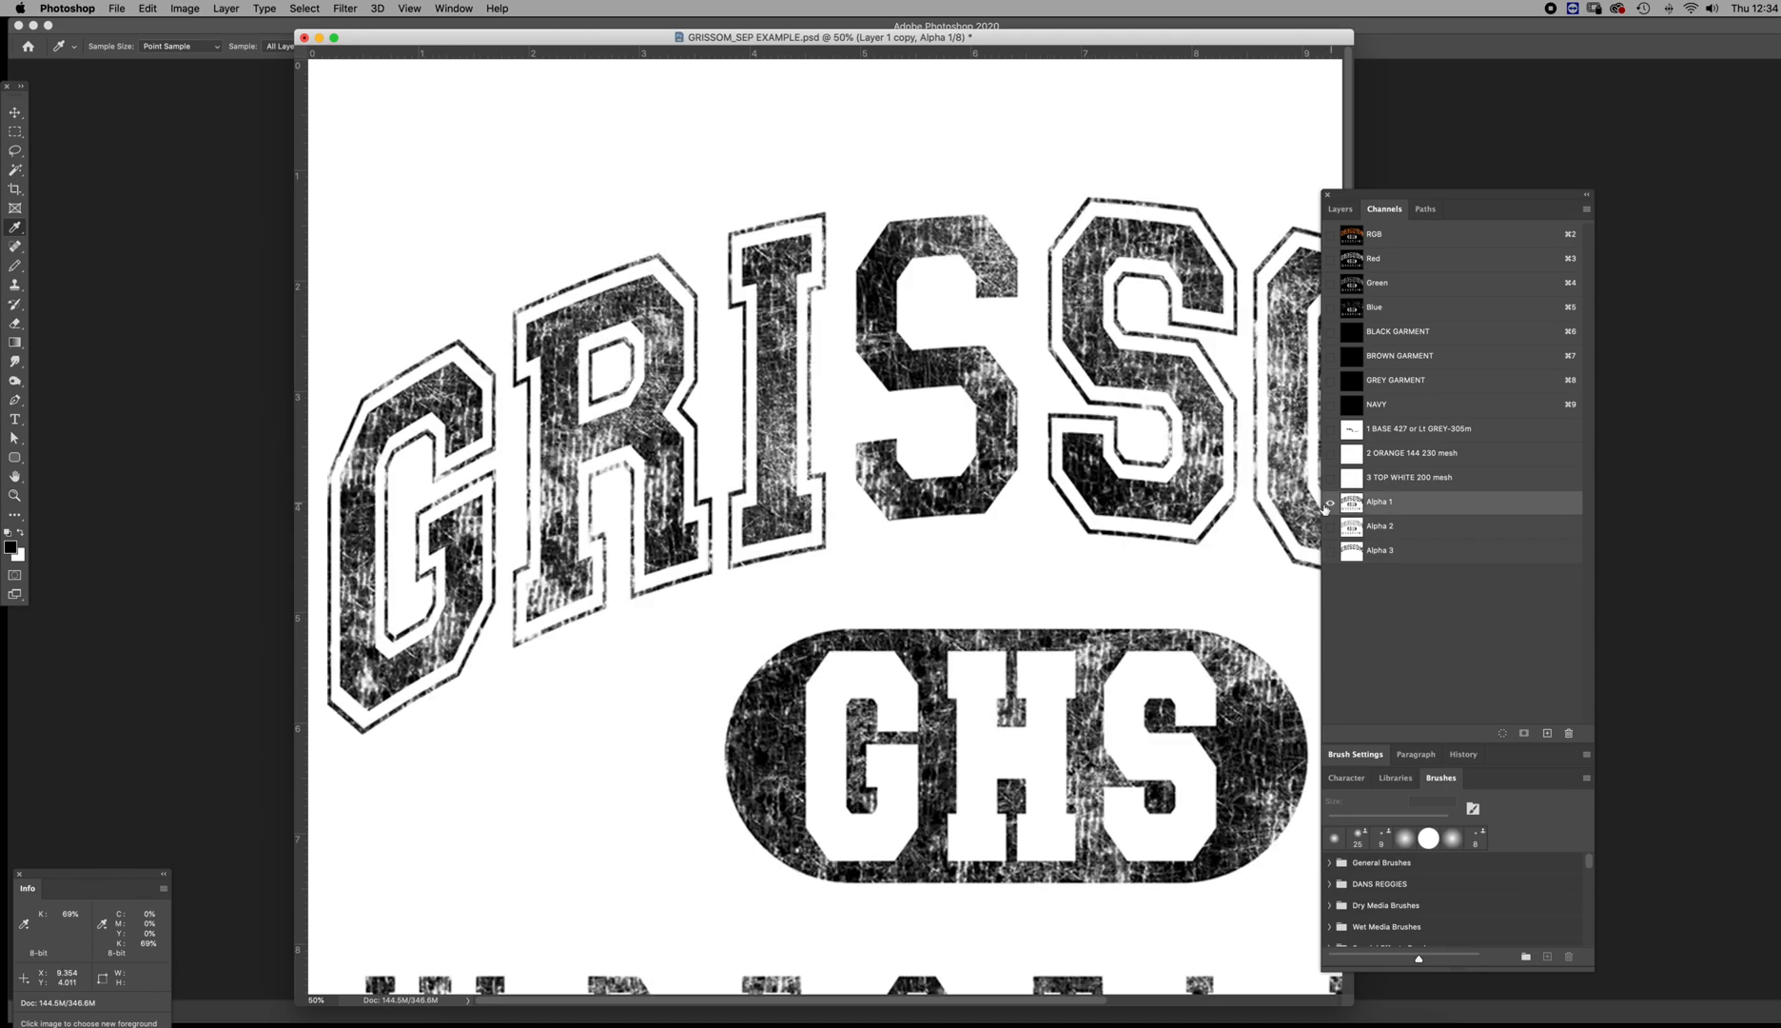
{"action": "key", "text": "z"}
{"action": "left_click_drag", "start_coordinate": [880, 475], "coordinate": [1074, 504]}
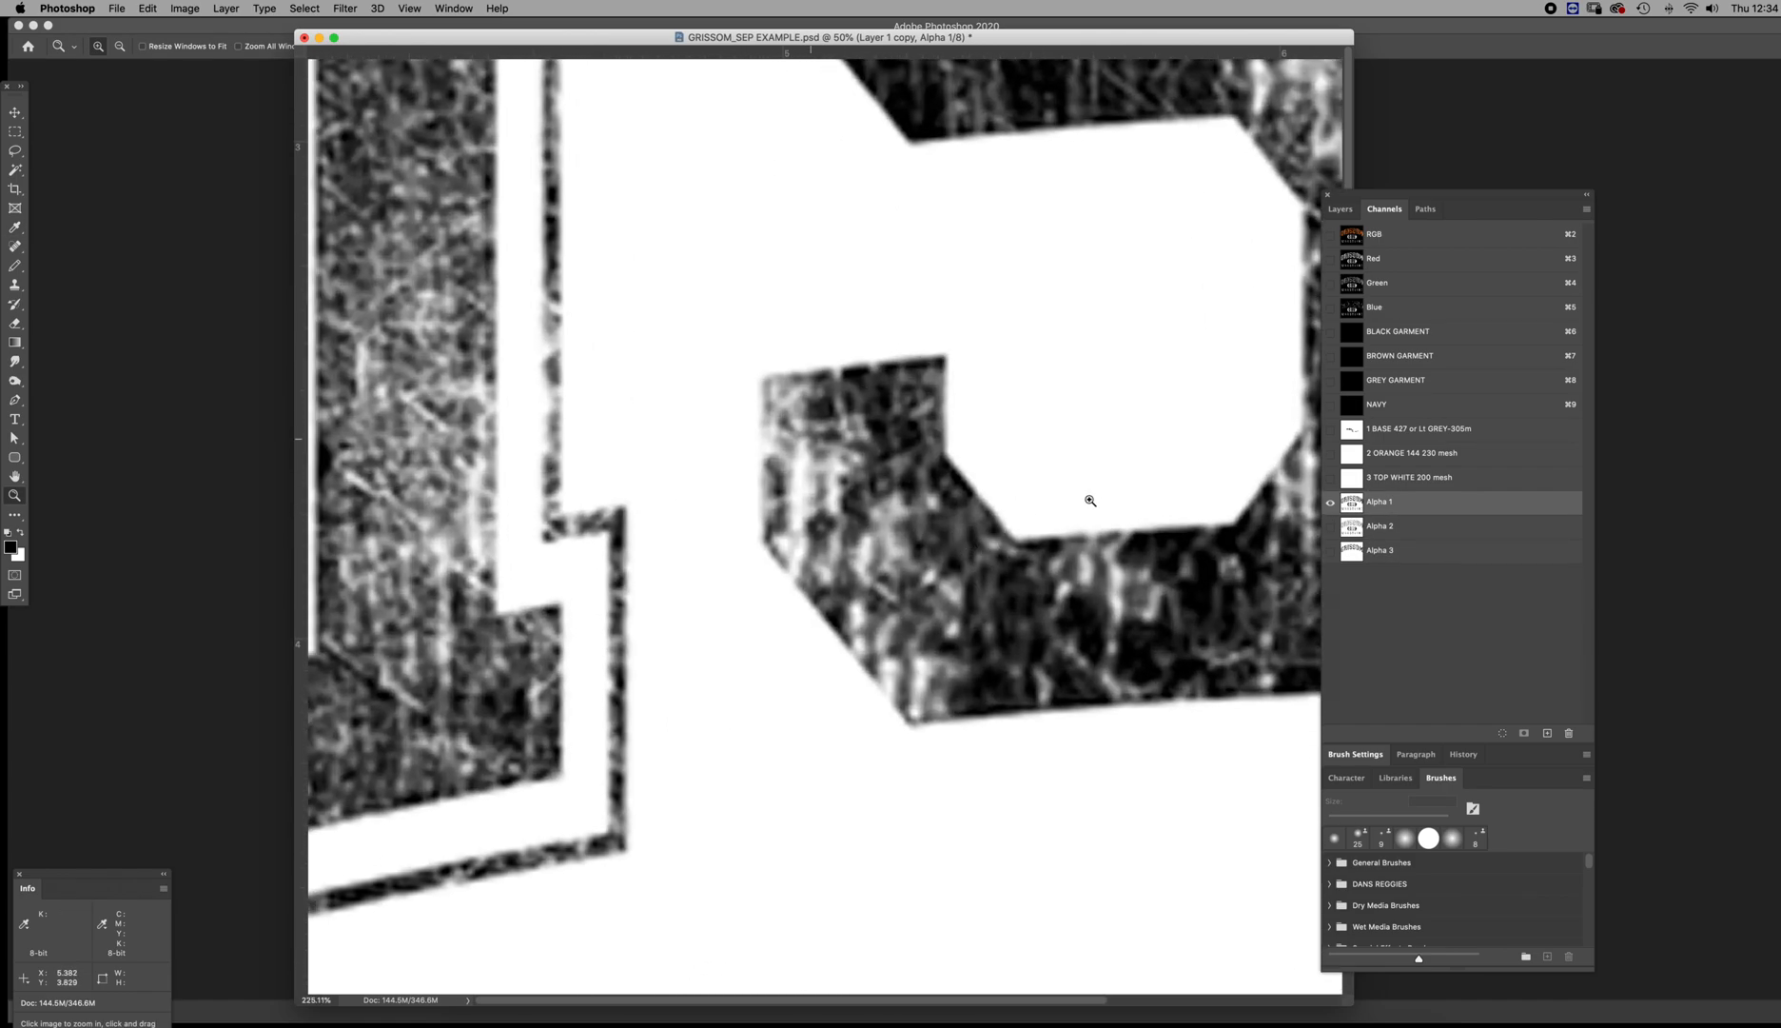
{"action": "left_click", "coordinate": [1351, 551]}
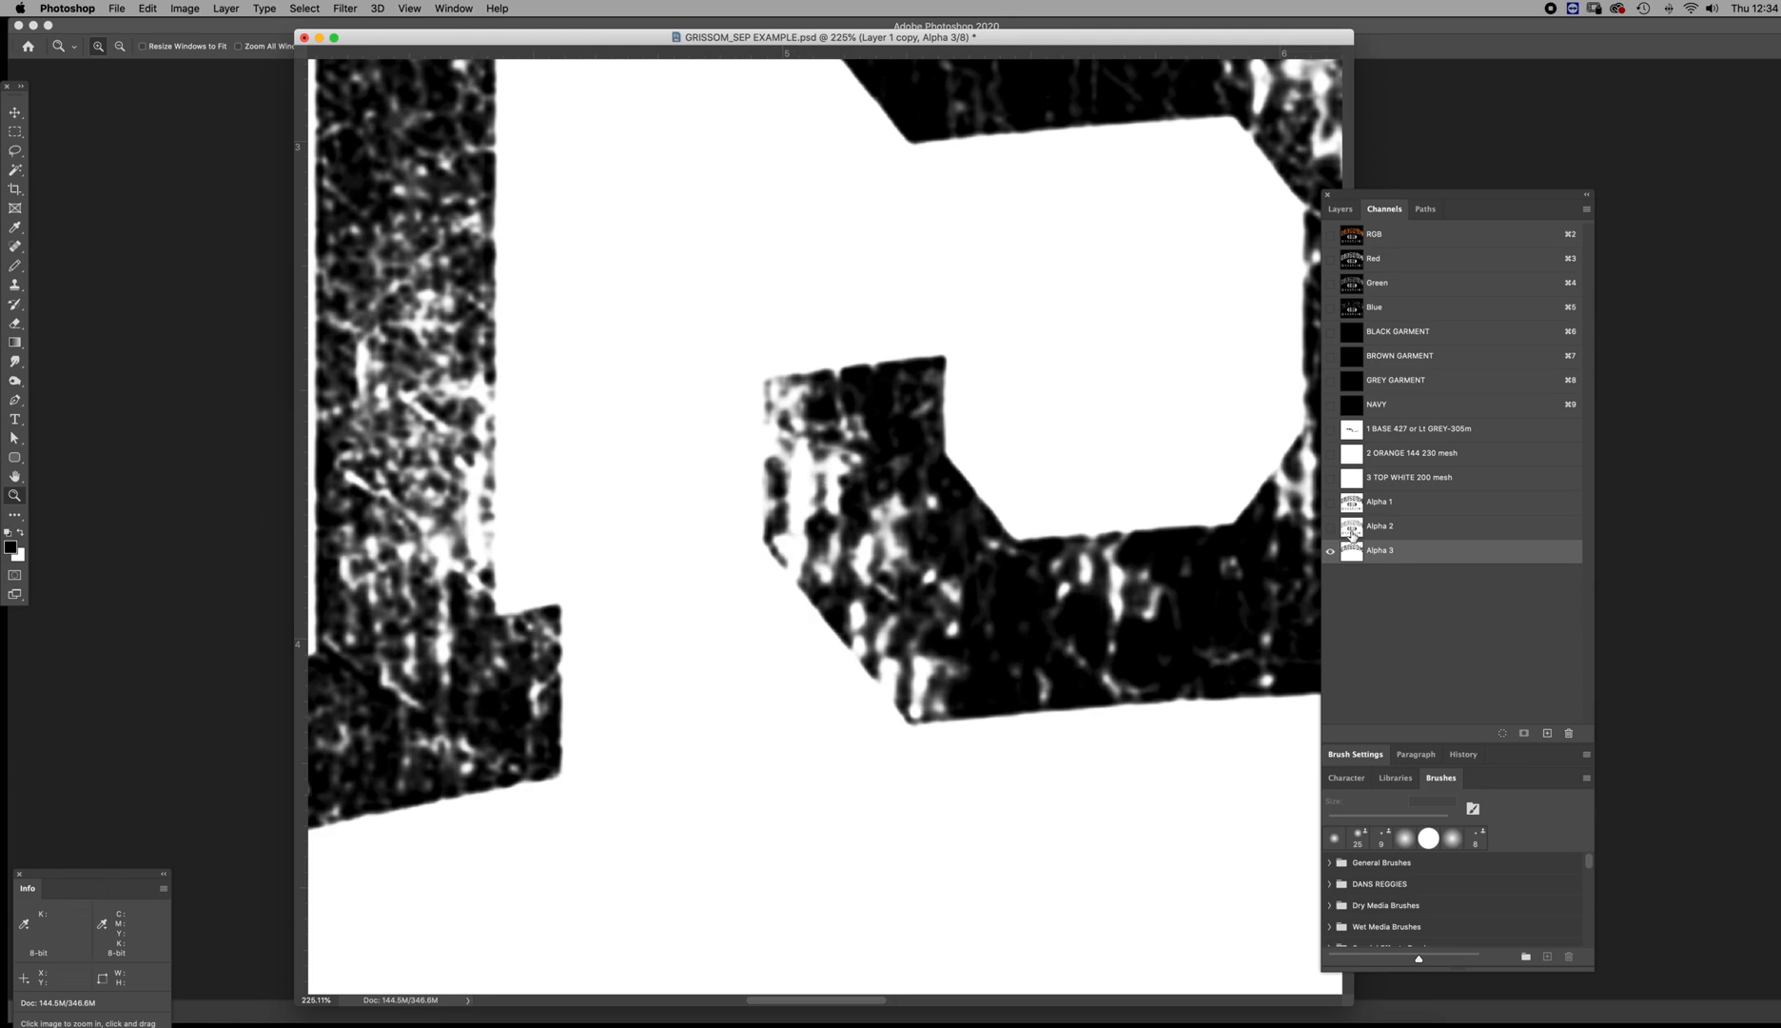
{"action": "left_click", "coordinate": [1352, 507]}
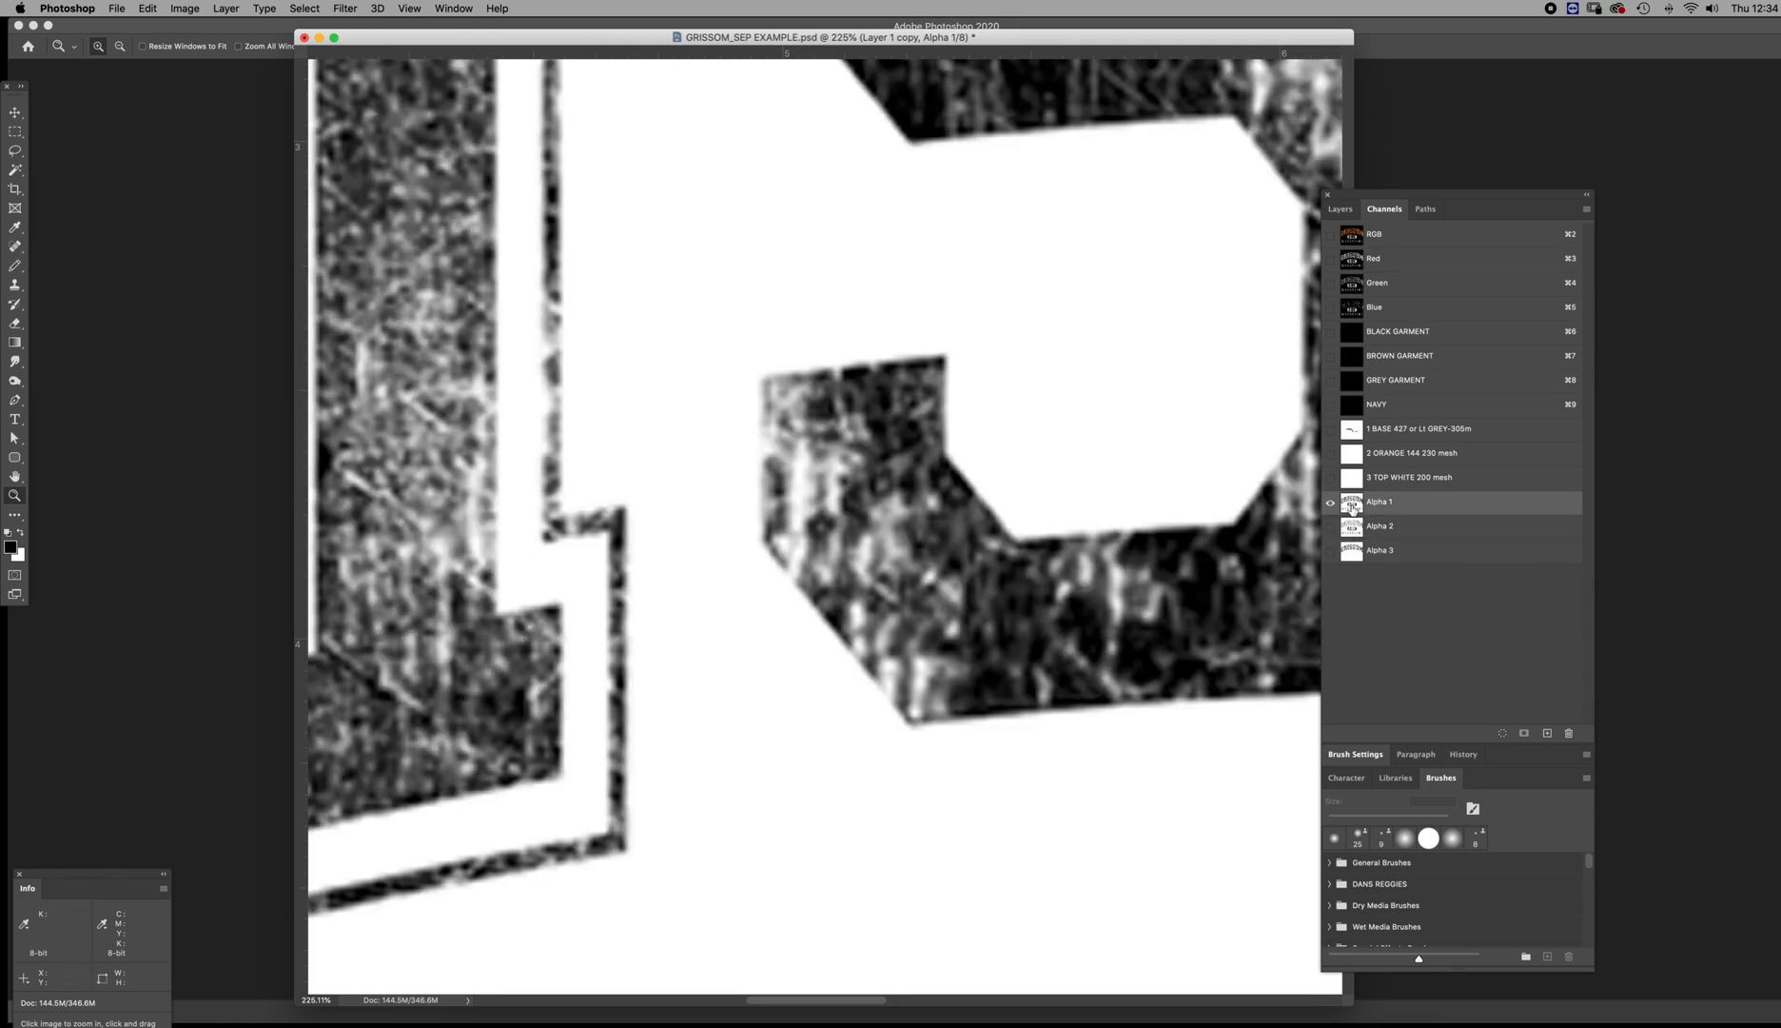
{"action": "left_click", "coordinate": [1352, 552]}
{"action": "left_click_drag", "start_coordinate": [1065, 505], "coordinate": [967, 467]}
{"action": "left_click", "coordinate": [968, 464], "text": "alt"}
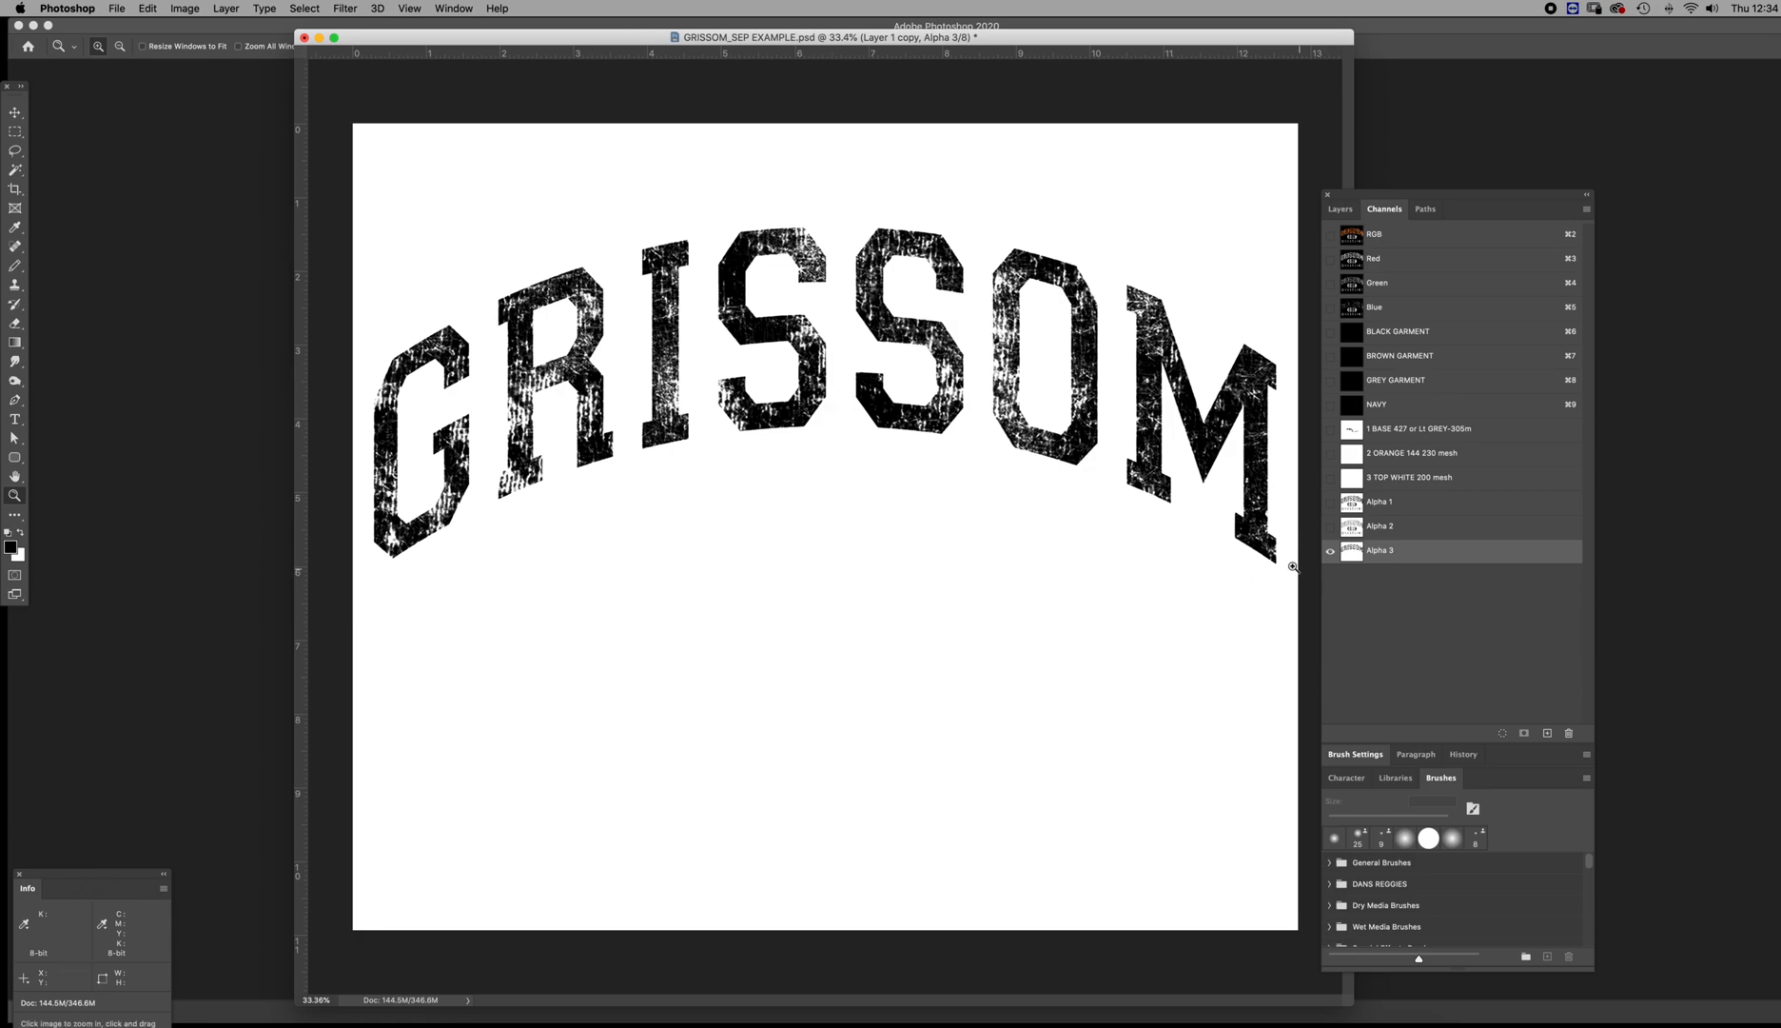
Try a Levels adjustment on Alpha 3 with the black input level at 253
{"action": "key", "text": "super+l"}
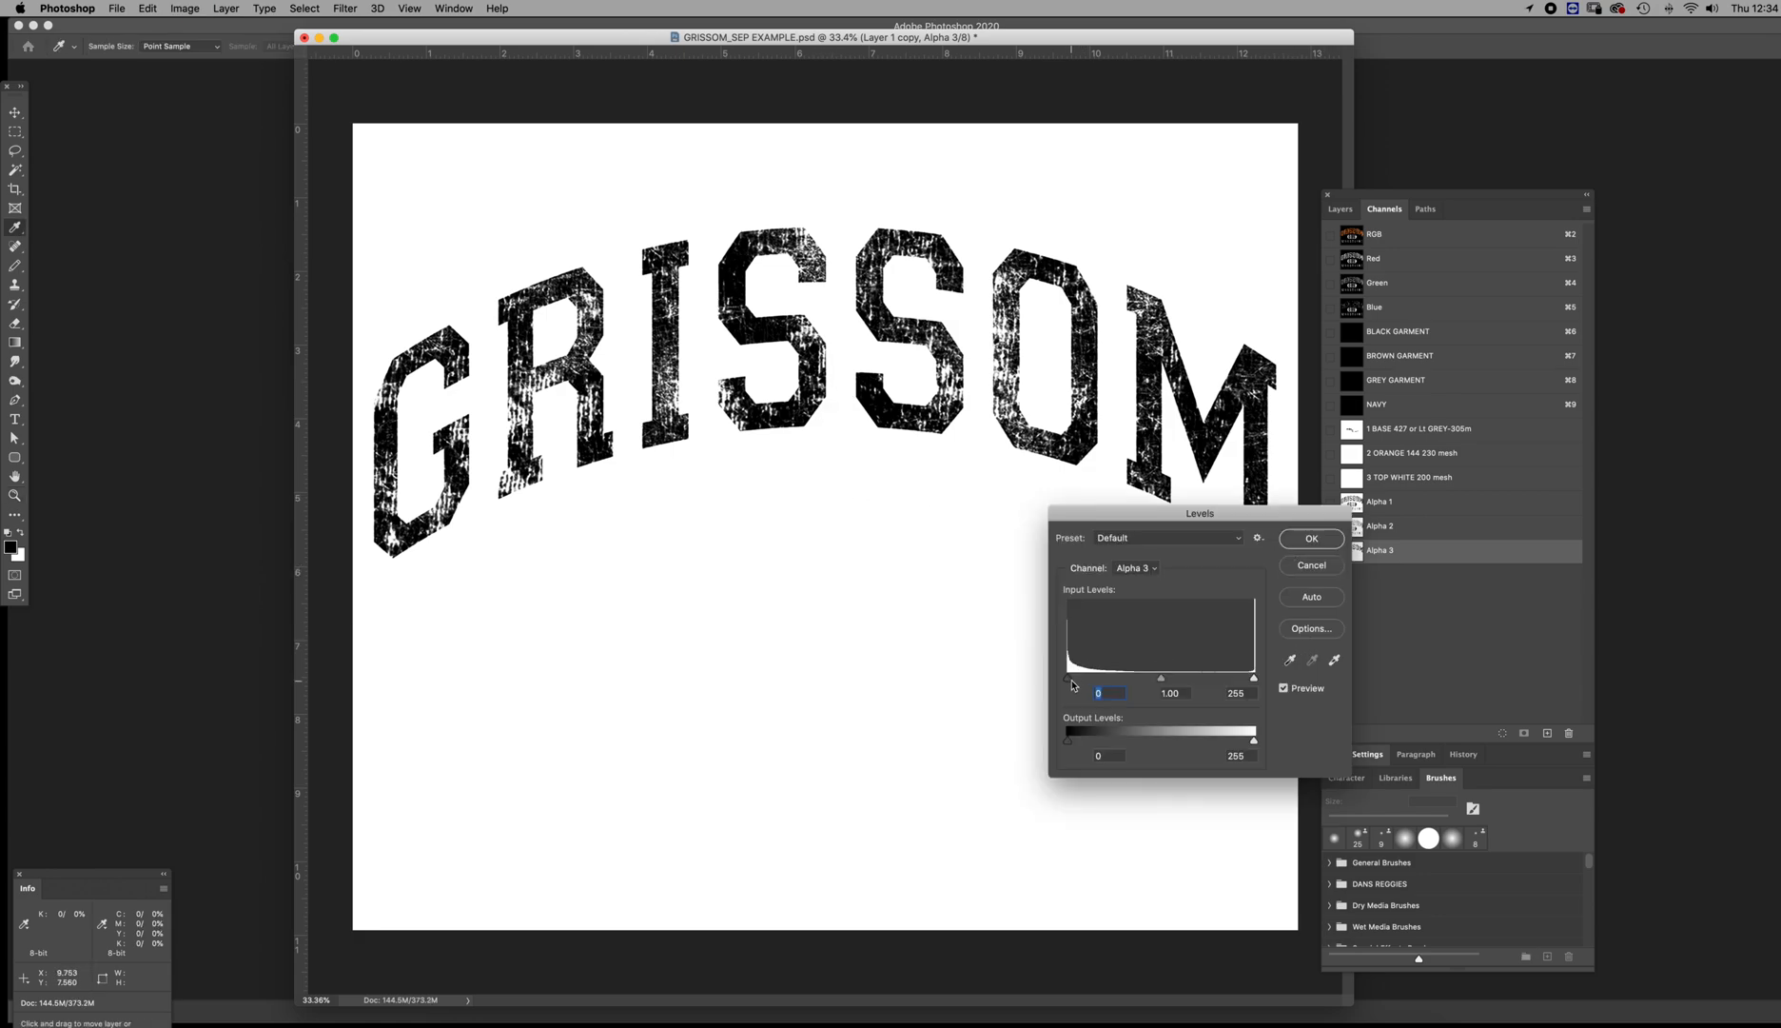
{"action": "left_click_drag", "start_coordinate": [1068, 679], "coordinate": [1195, 678]}
{"action": "type", "text": "253"}
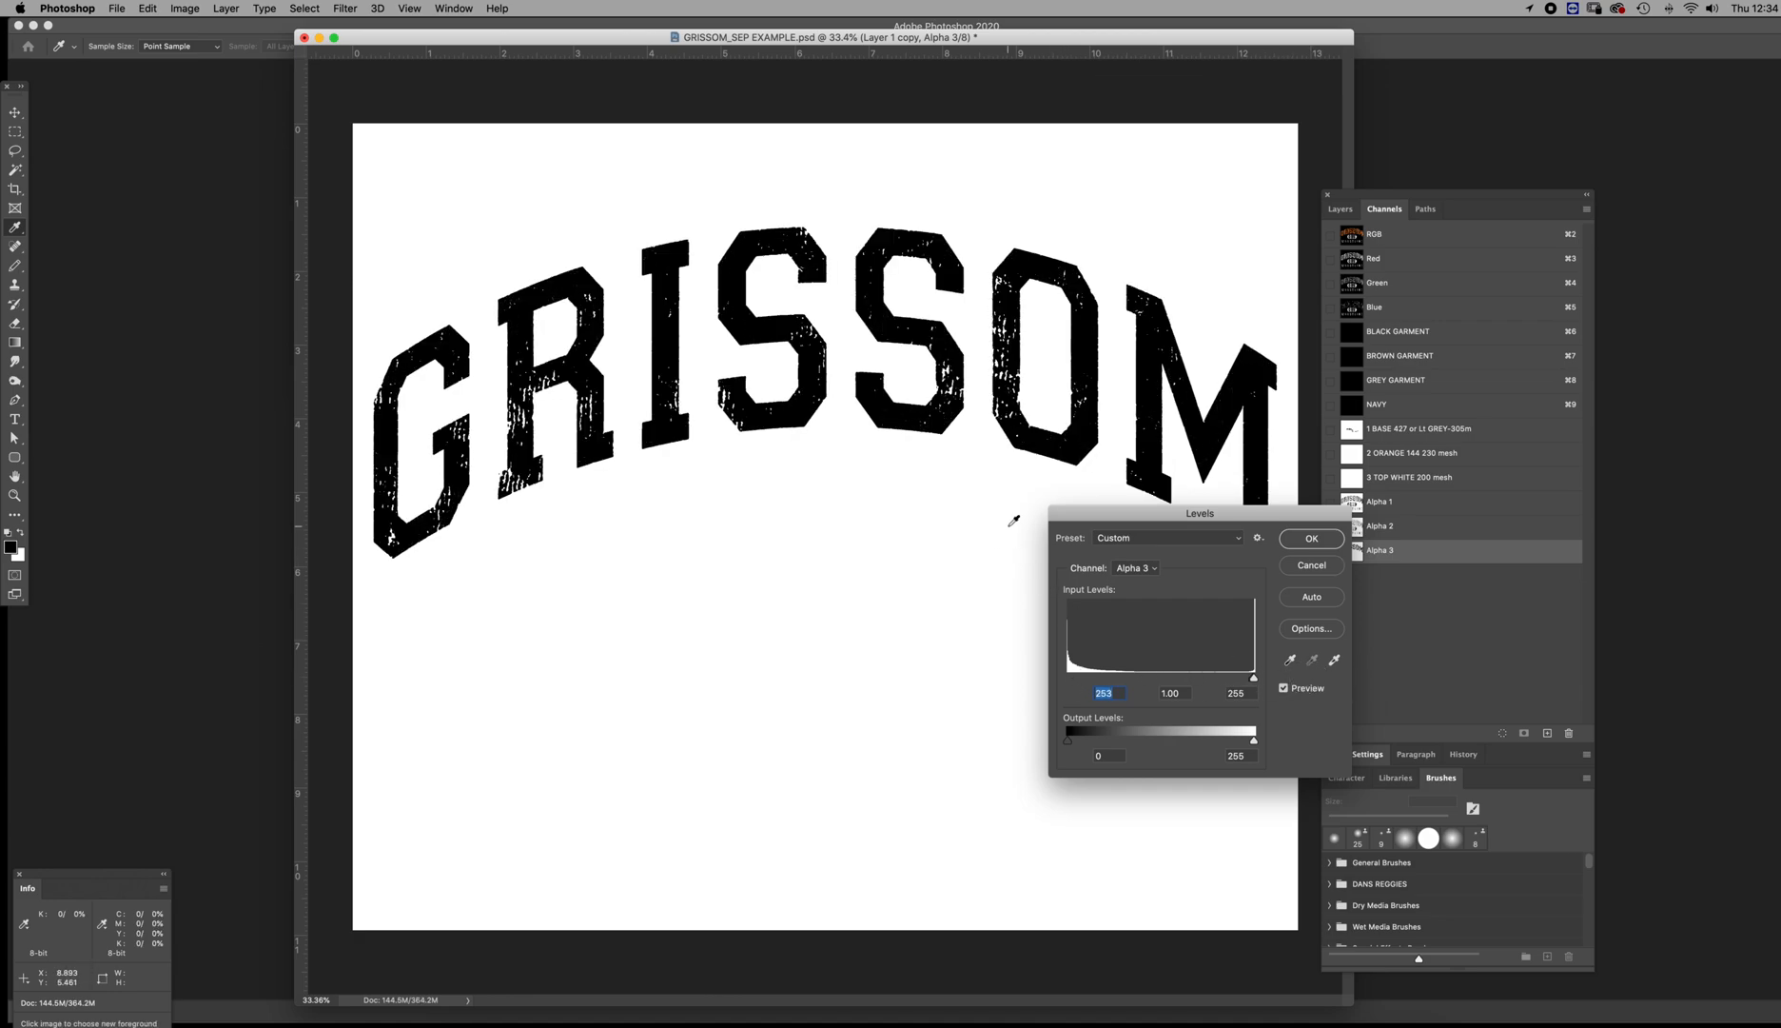
{"action": "left_click", "coordinate": [1312, 565]}
Compare Alpha 2 with Alpha 1 and duplicate the Alpha 2 channel
{"action": "left_click", "coordinate": [1354, 529]}
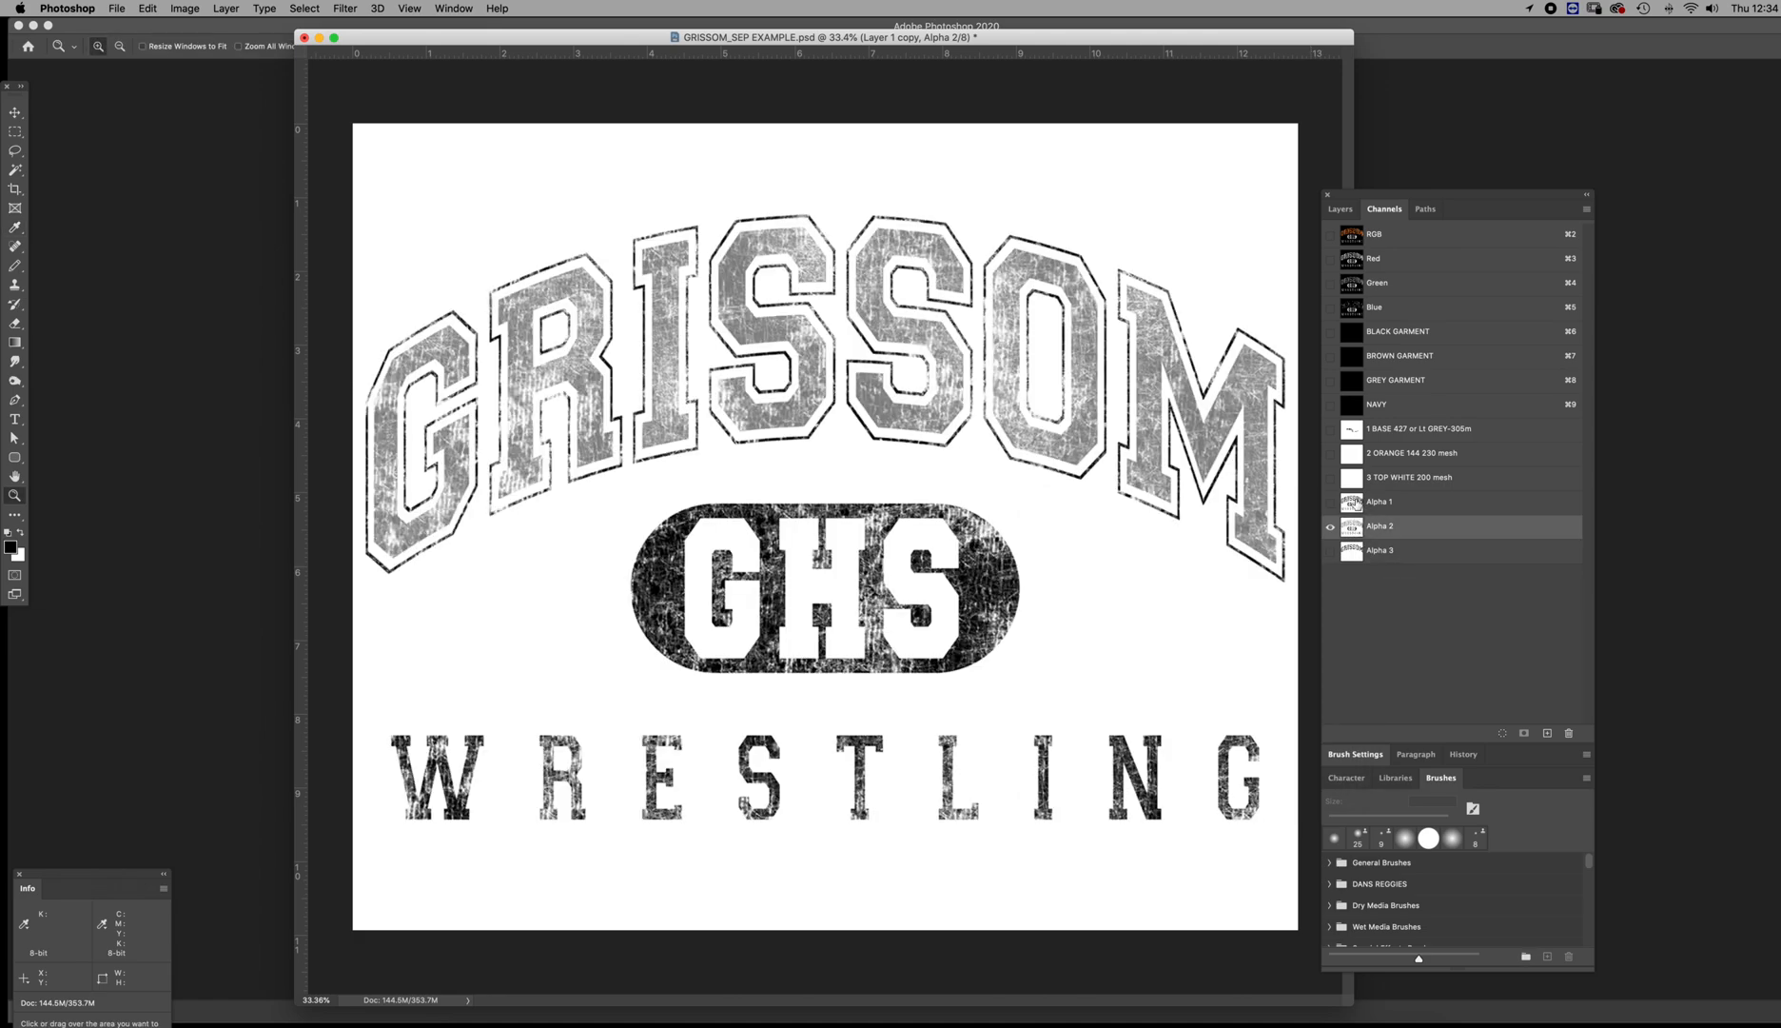
{"action": "left_click", "coordinate": [1355, 505]}
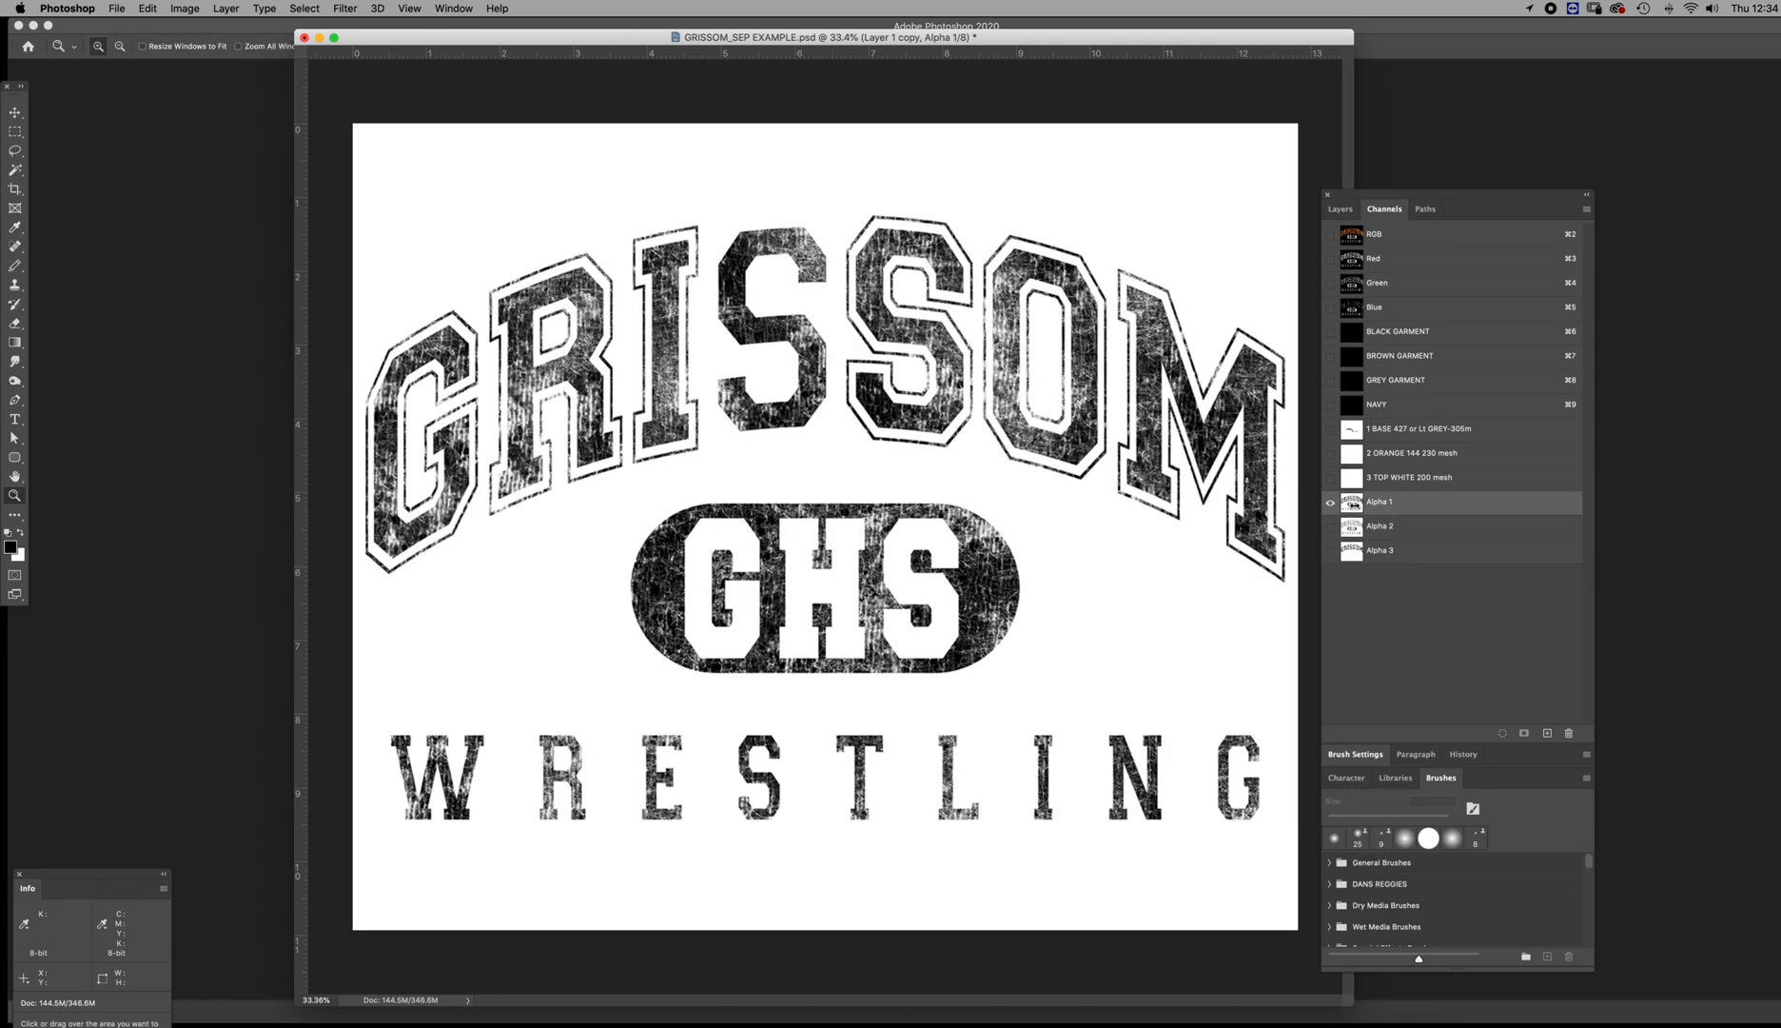
{"action": "left_click", "coordinate": [1350, 533]}
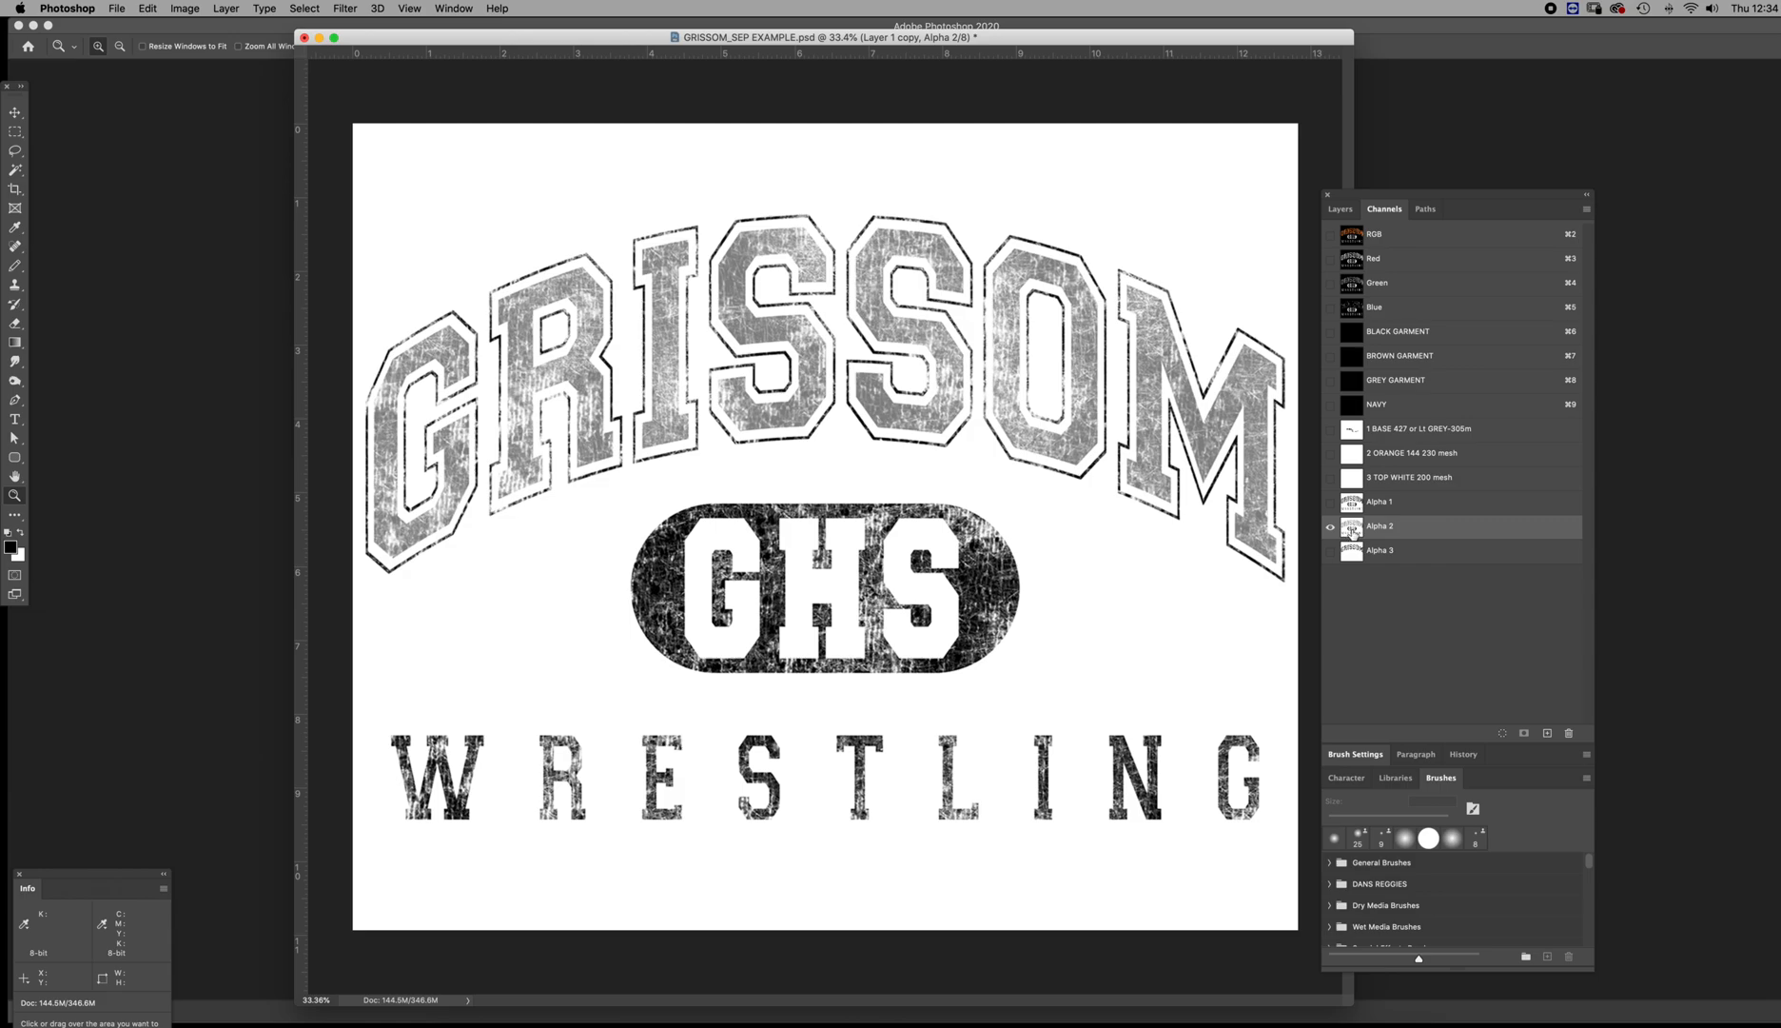
{"action": "left_click_drag", "start_coordinate": [1352, 533], "coordinate": [1547, 732]}
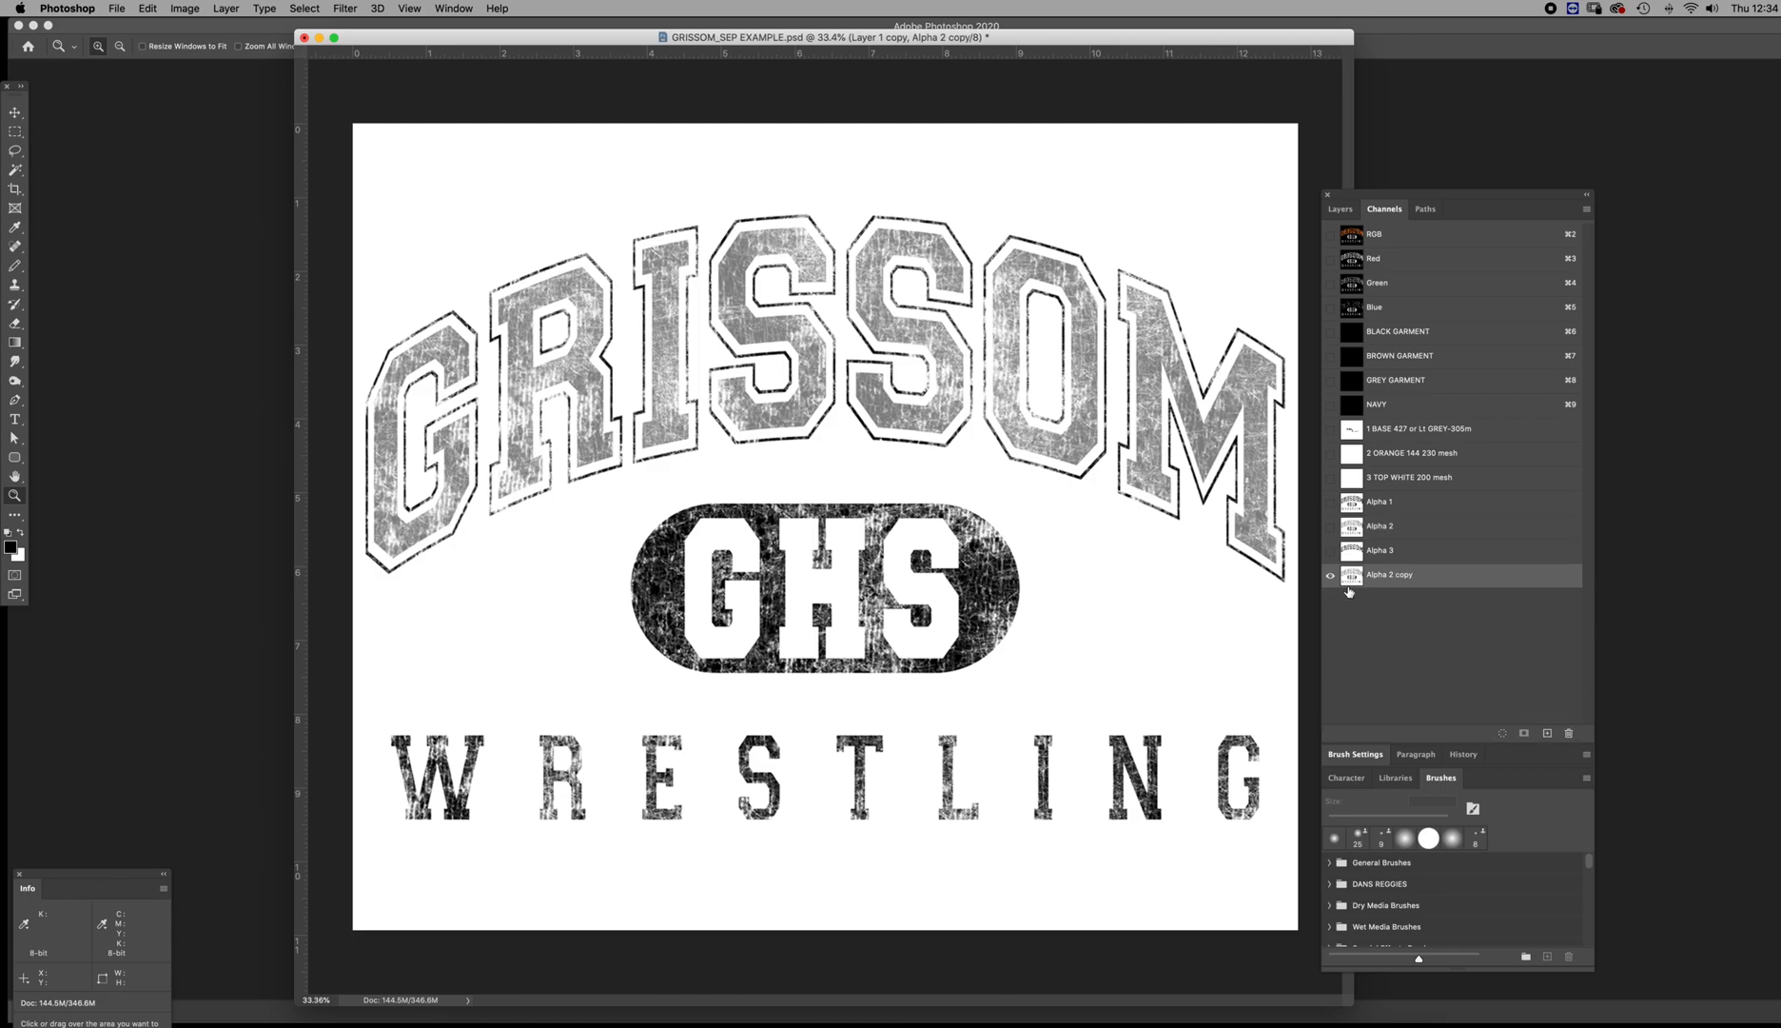
Apply Levels to the Alpha 2 copy channel with black input 106 and white input 109 to harden the distress texture
{"action": "key", "text": "super+l"}
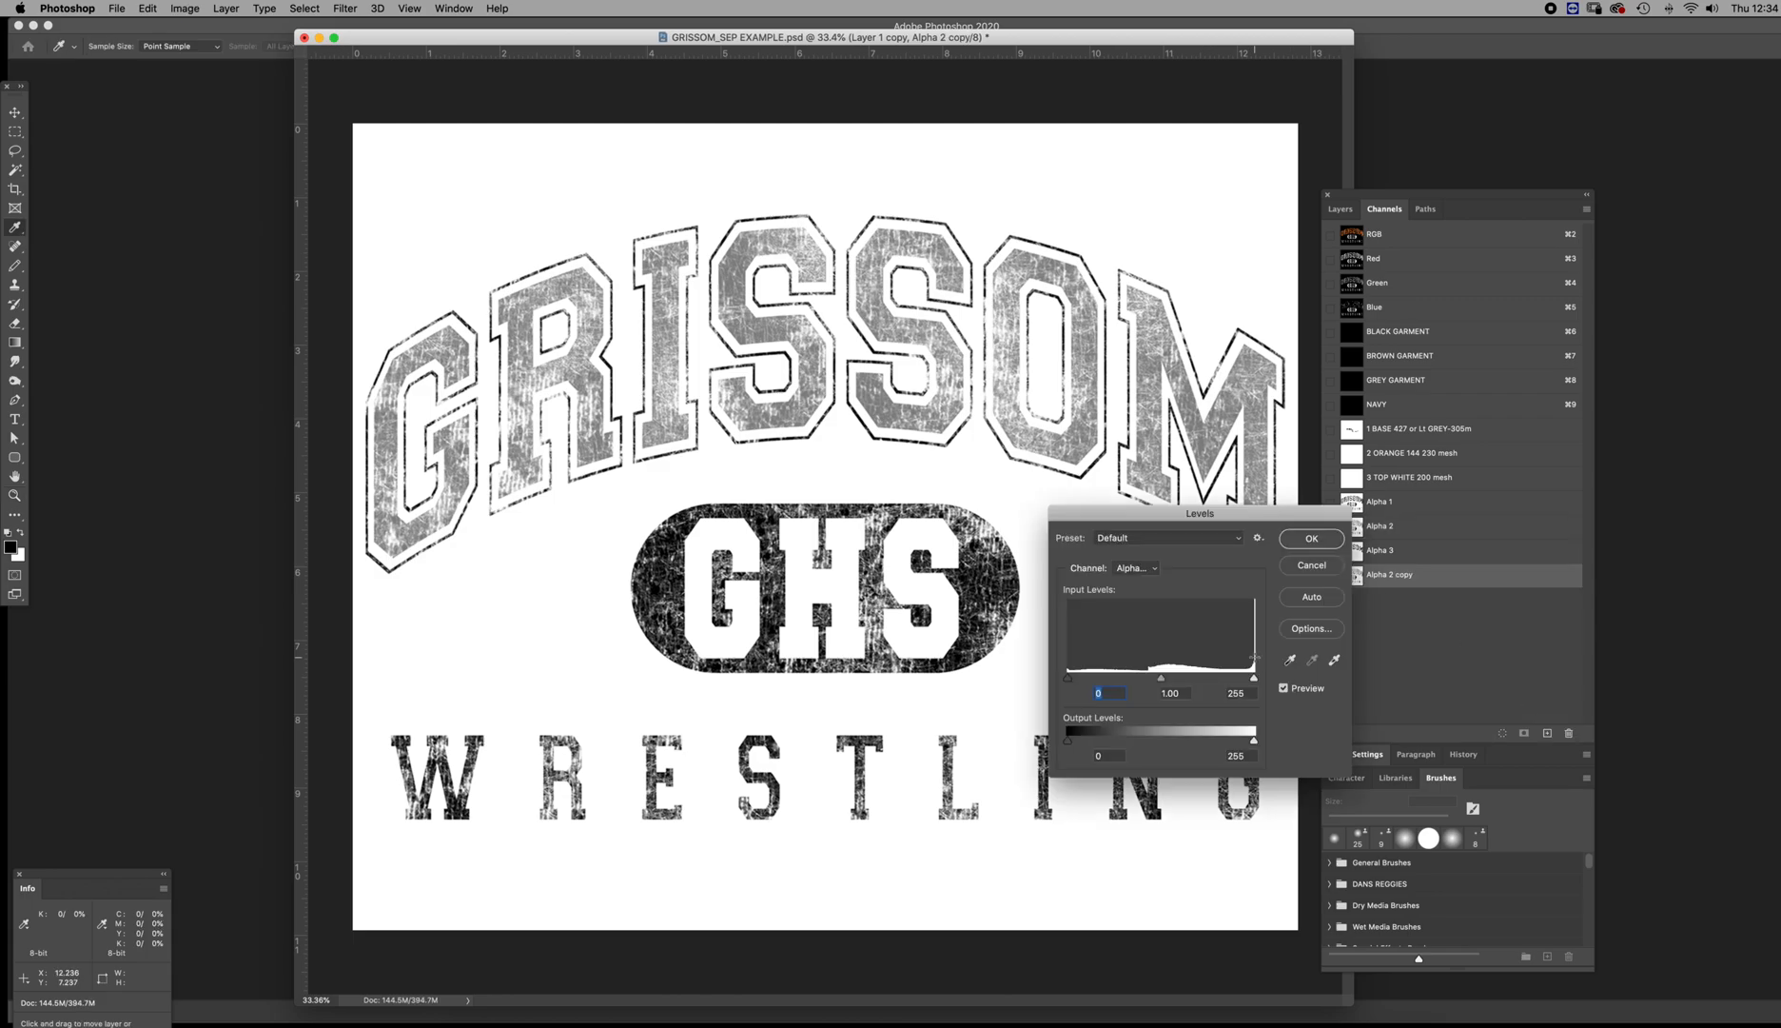
{"action": "left_click_drag", "start_coordinate": [1068, 679], "coordinate": [1144, 687]}
{"action": "left_click_drag", "start_coordinate": [1252, 680], "coordinate": [1052, 681]}
{"action": "left_click_drag", "start_coordinate": [1172, 683], "coordinate": [1153, 678]}
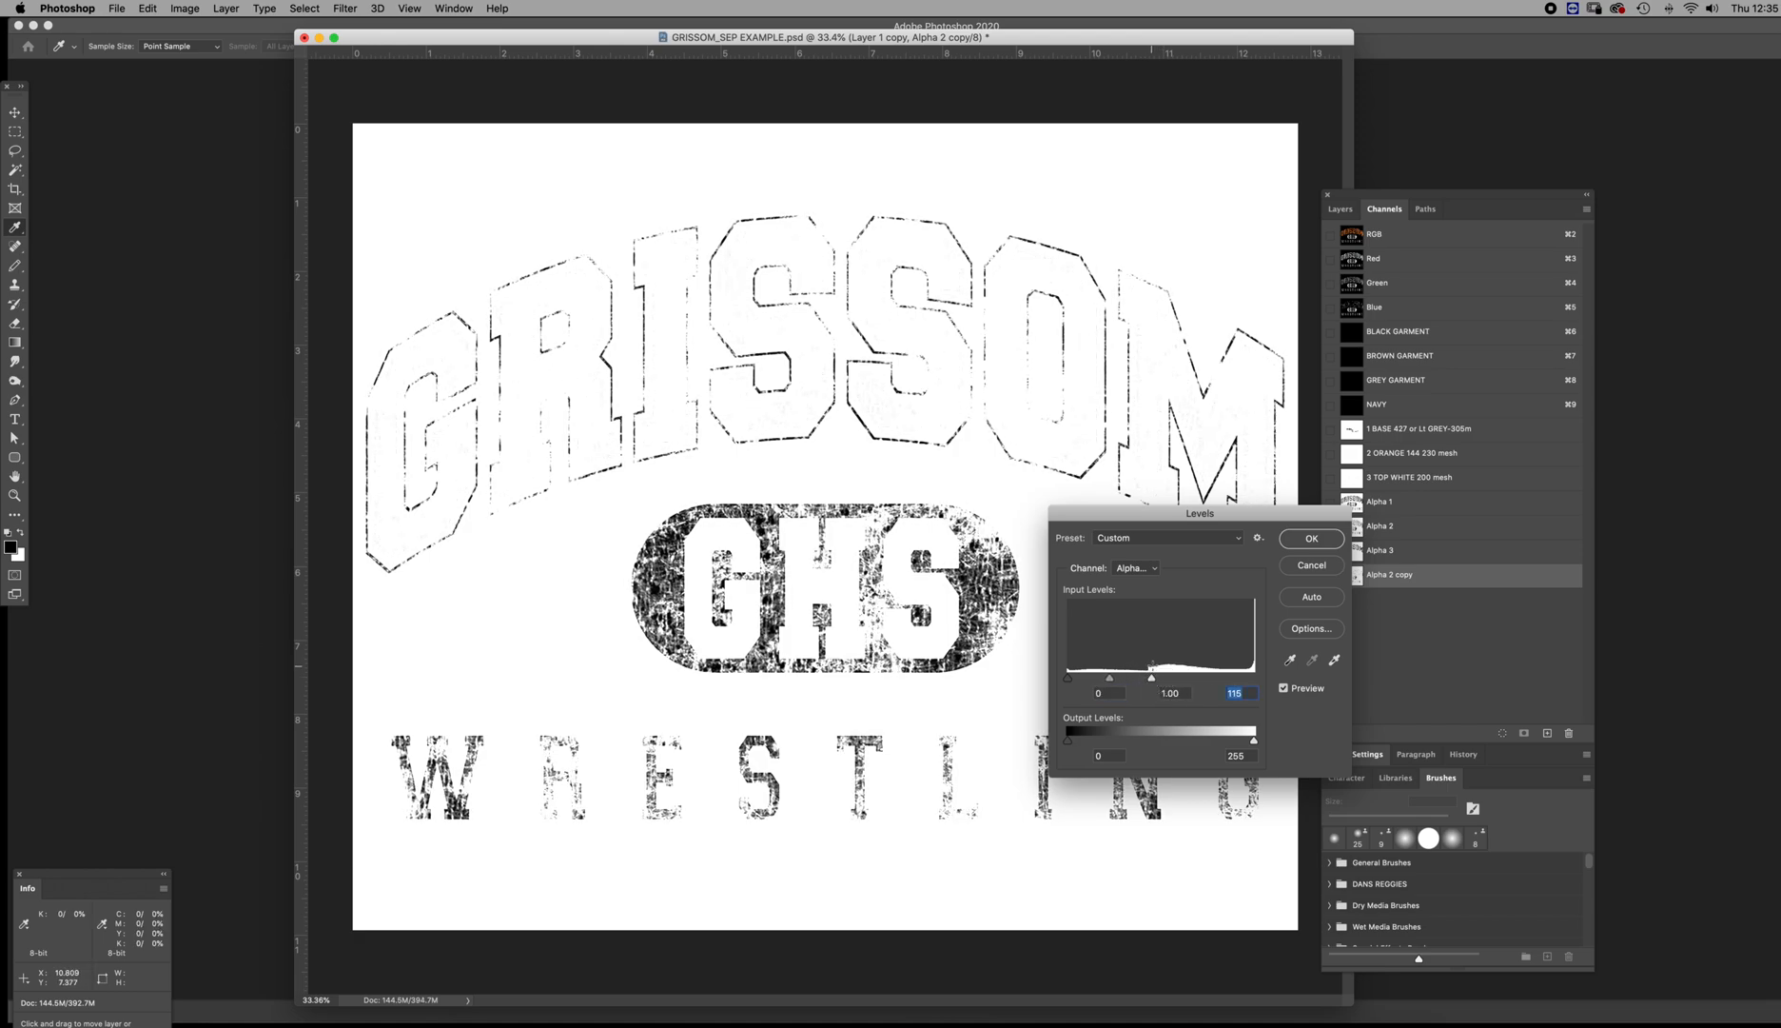
{"action": "left_click_drag", "start_coordinate": [1204, 571], "coordinate": [1010, 542]}
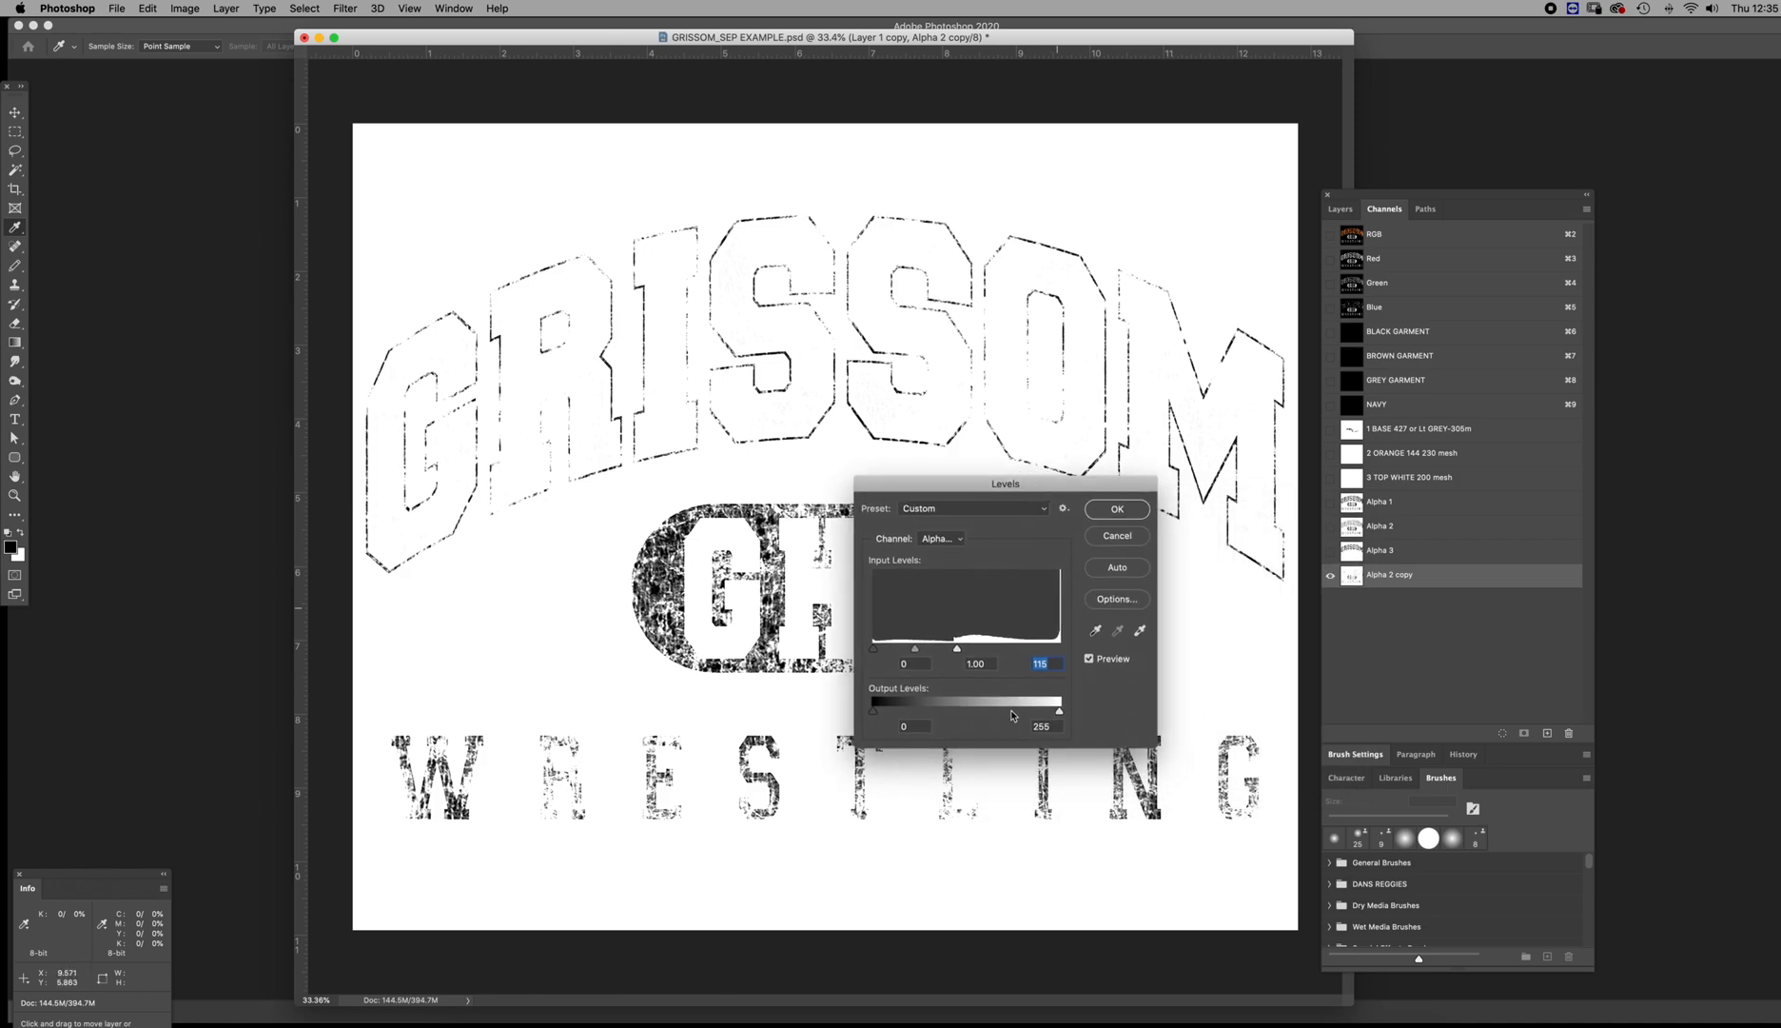
{"action": "mouse_move", "coordinate": [957, 650]}
{"action": "left_mouse_down"}
{"action": "mouse_move", "coordinate": [977, 651]}
{"action": "mouse_move", "coordinate": [949, 650]}
{"action": "left_mouse_up"}
{"action": "left_click_drag", "start_coordinate": [972, 482], "coordinate": [1232, 461]}
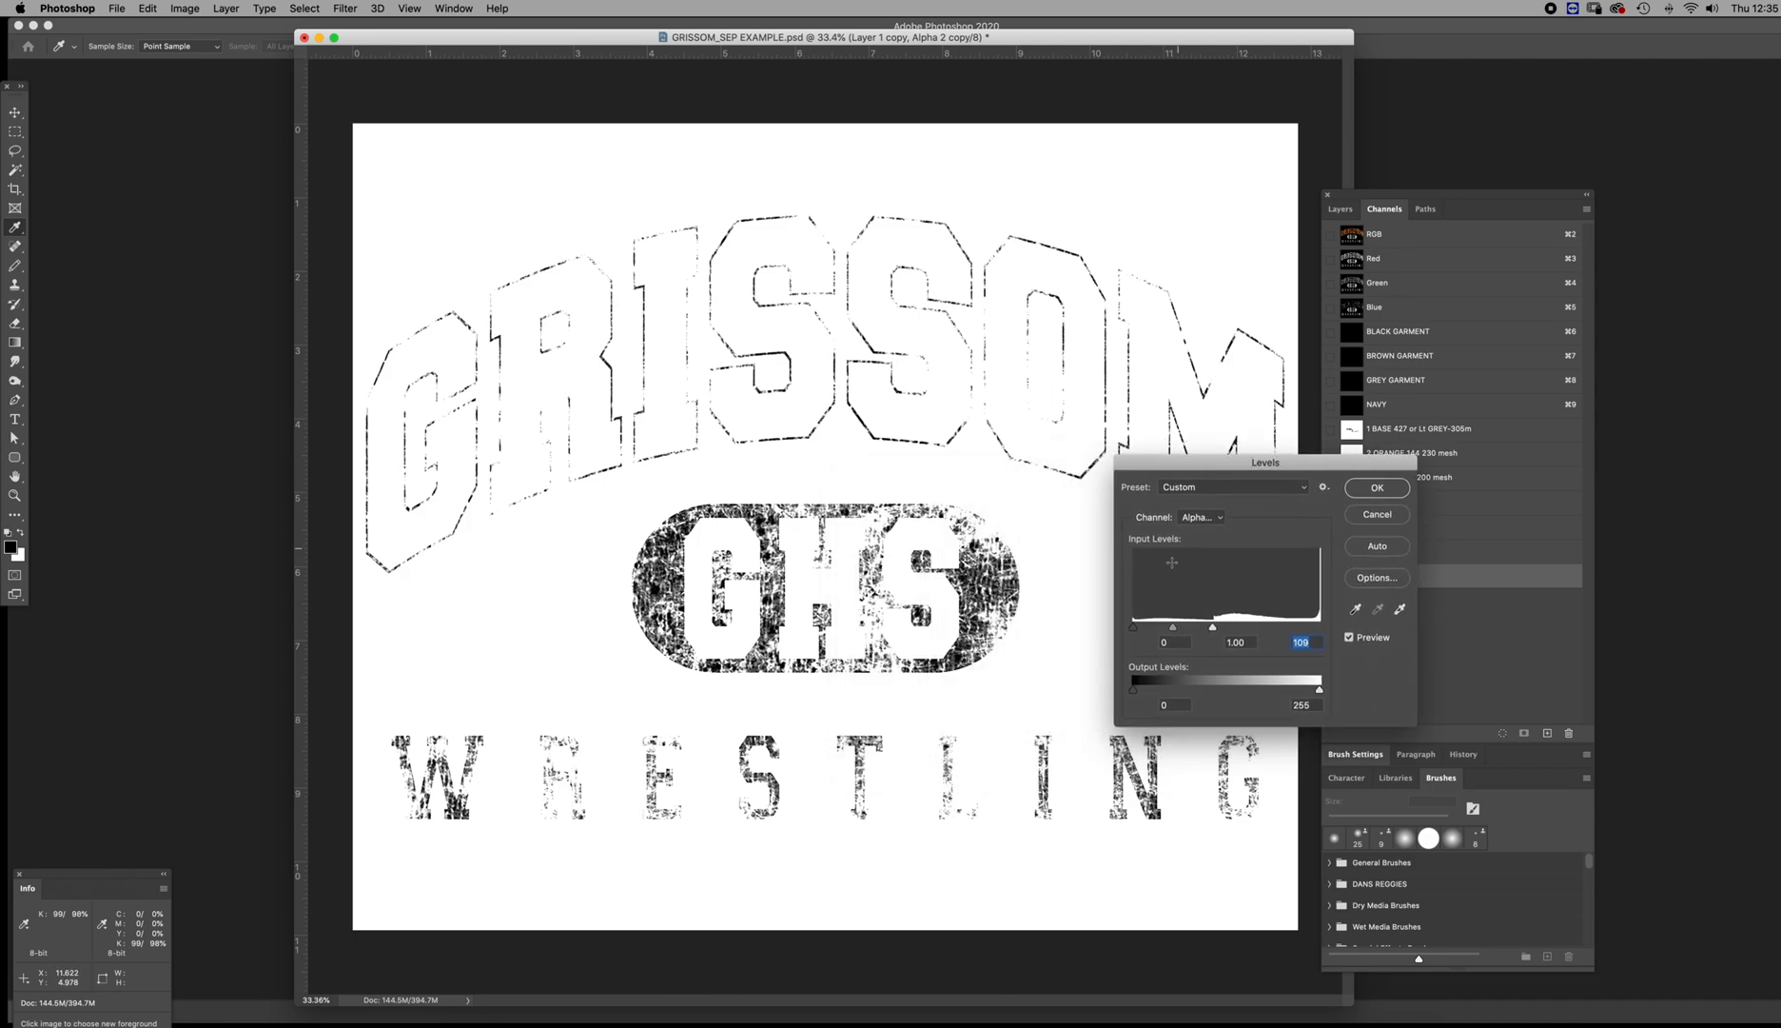
{"action": "left_click_drag", "start_coordinate": [1134, 631], "coordinate": [1212, 628]}
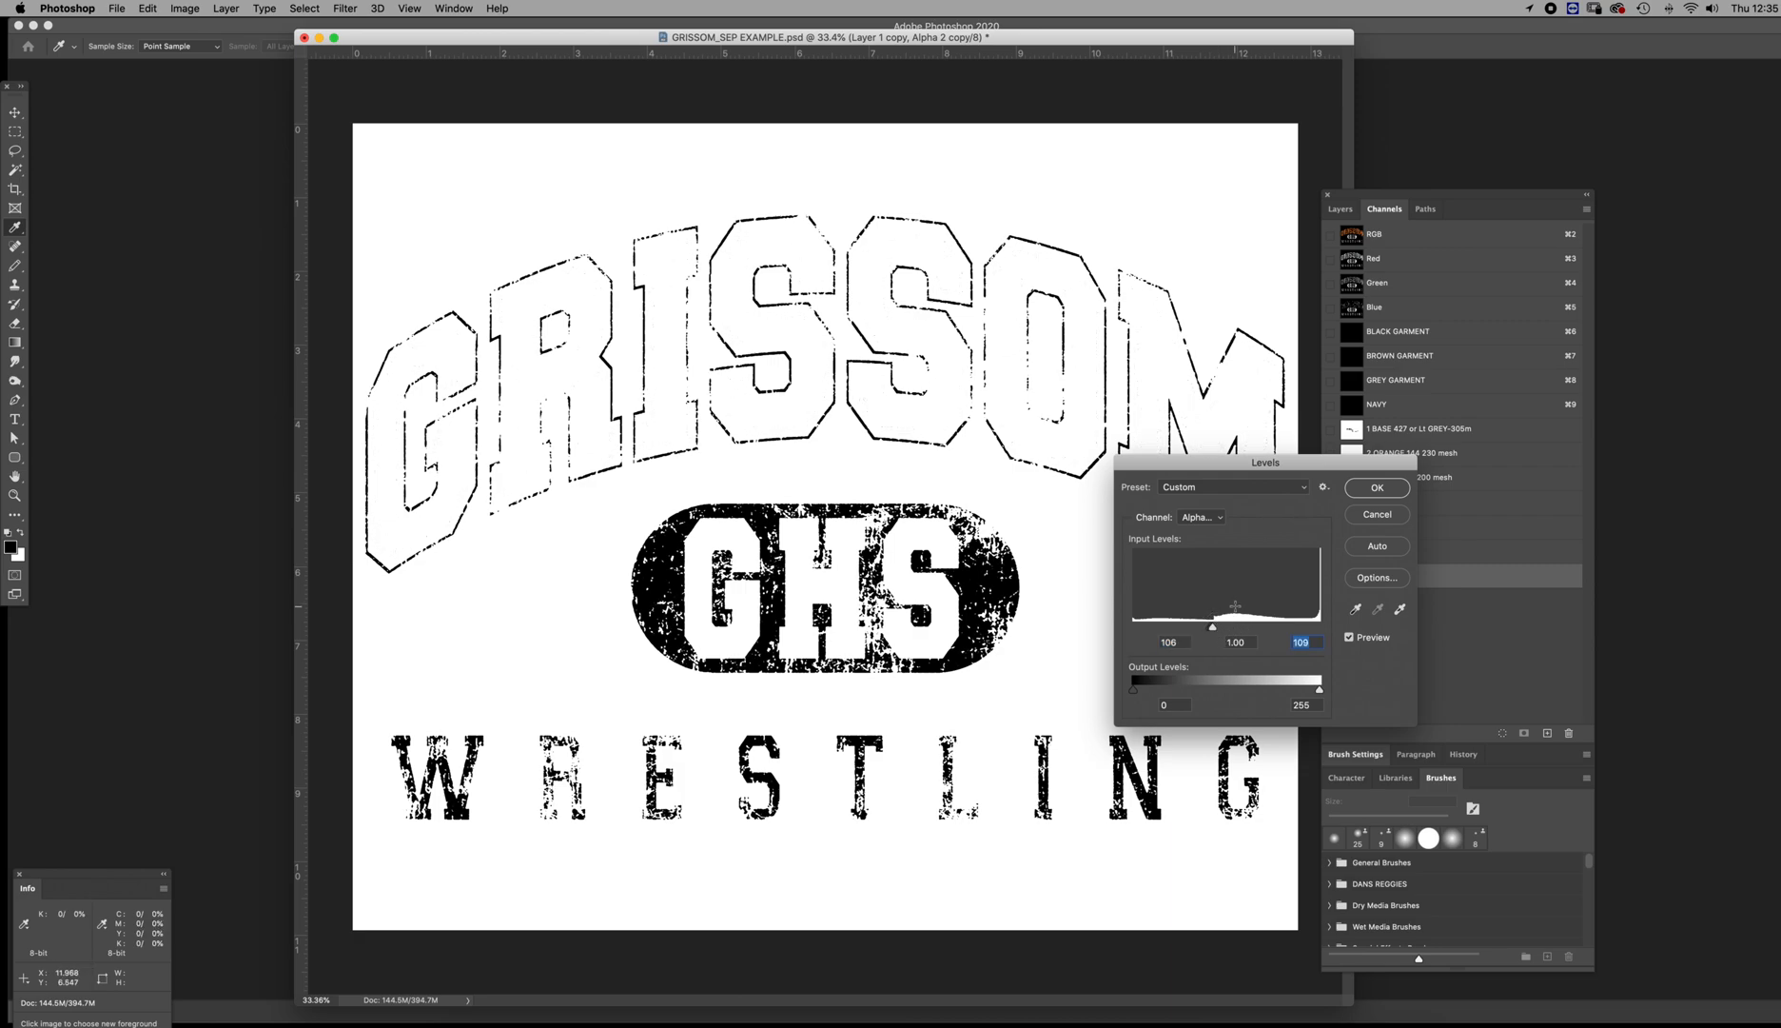
{"action": "left_click", "coordinate": [1376, 488]}
{"action": "key", "text": "z"}
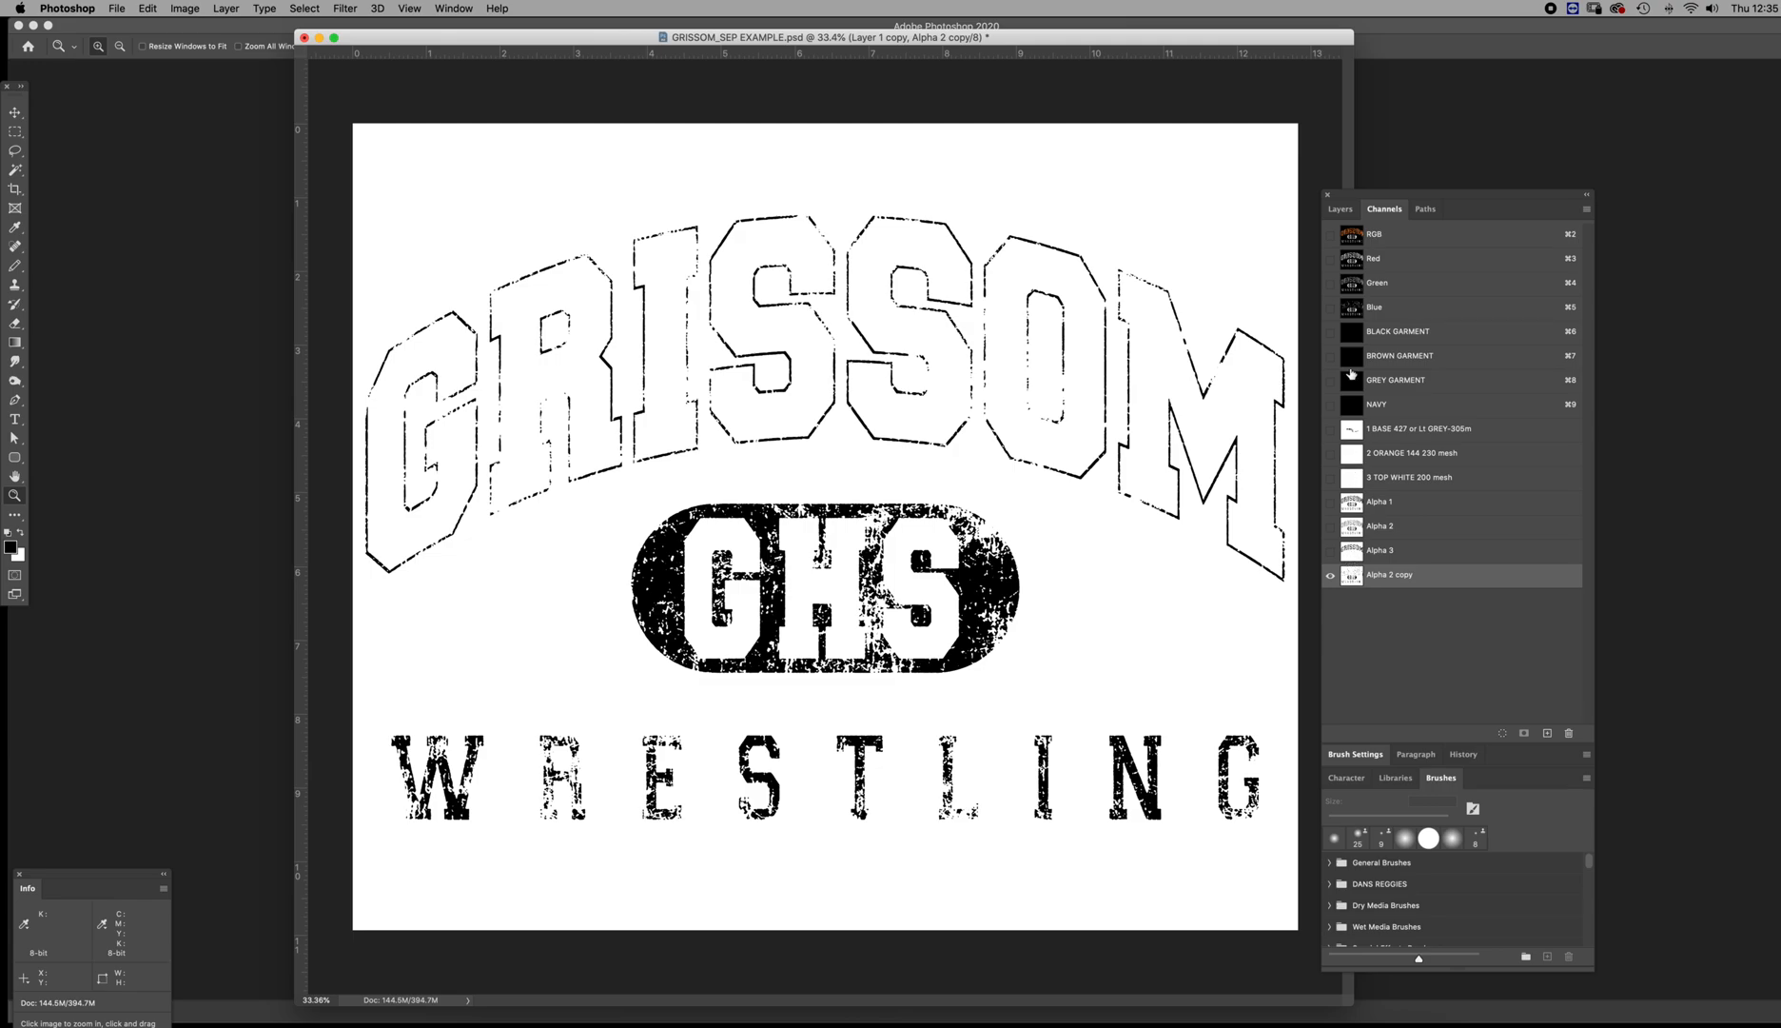
Overlay Alpha 2 copy on the RGB artwork and set its channel colour to magenta fc00ff at 100% opacity
{"action": "left_click", "coordinate": [1330, 235]}
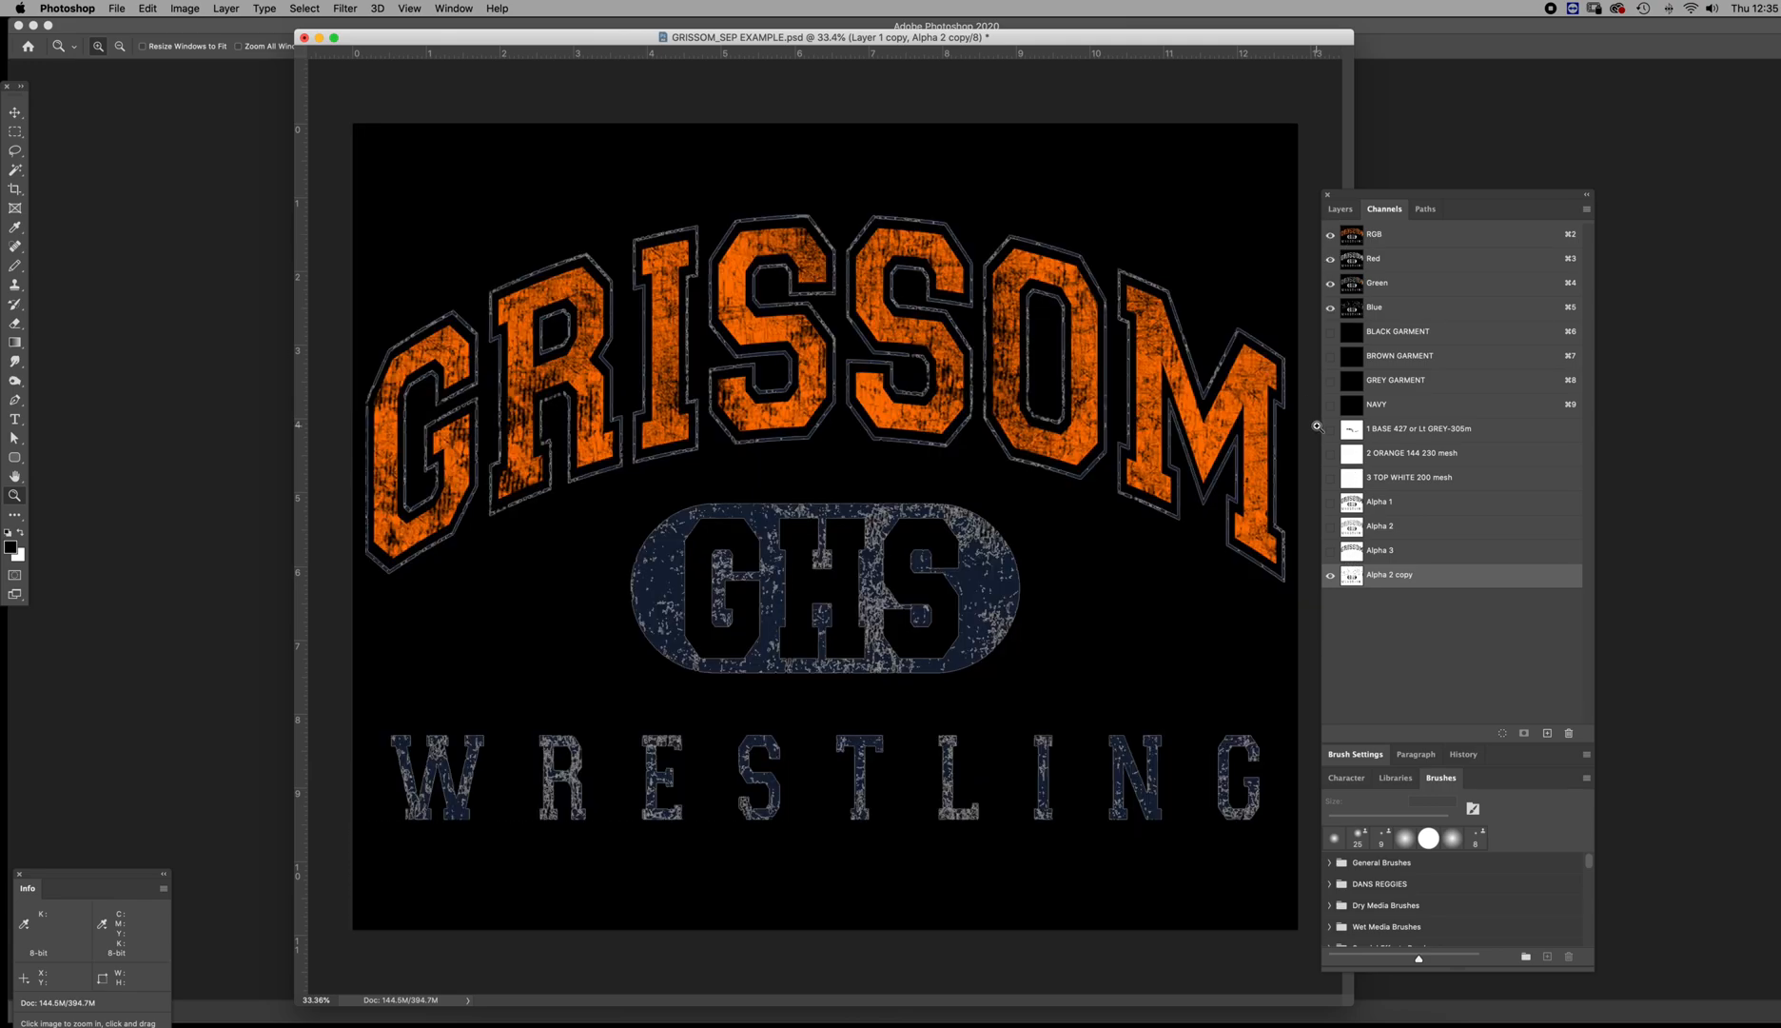
{"action": "left_click_drag", "start_coordinate": [827, 238], "coordinate": [992, 347]}
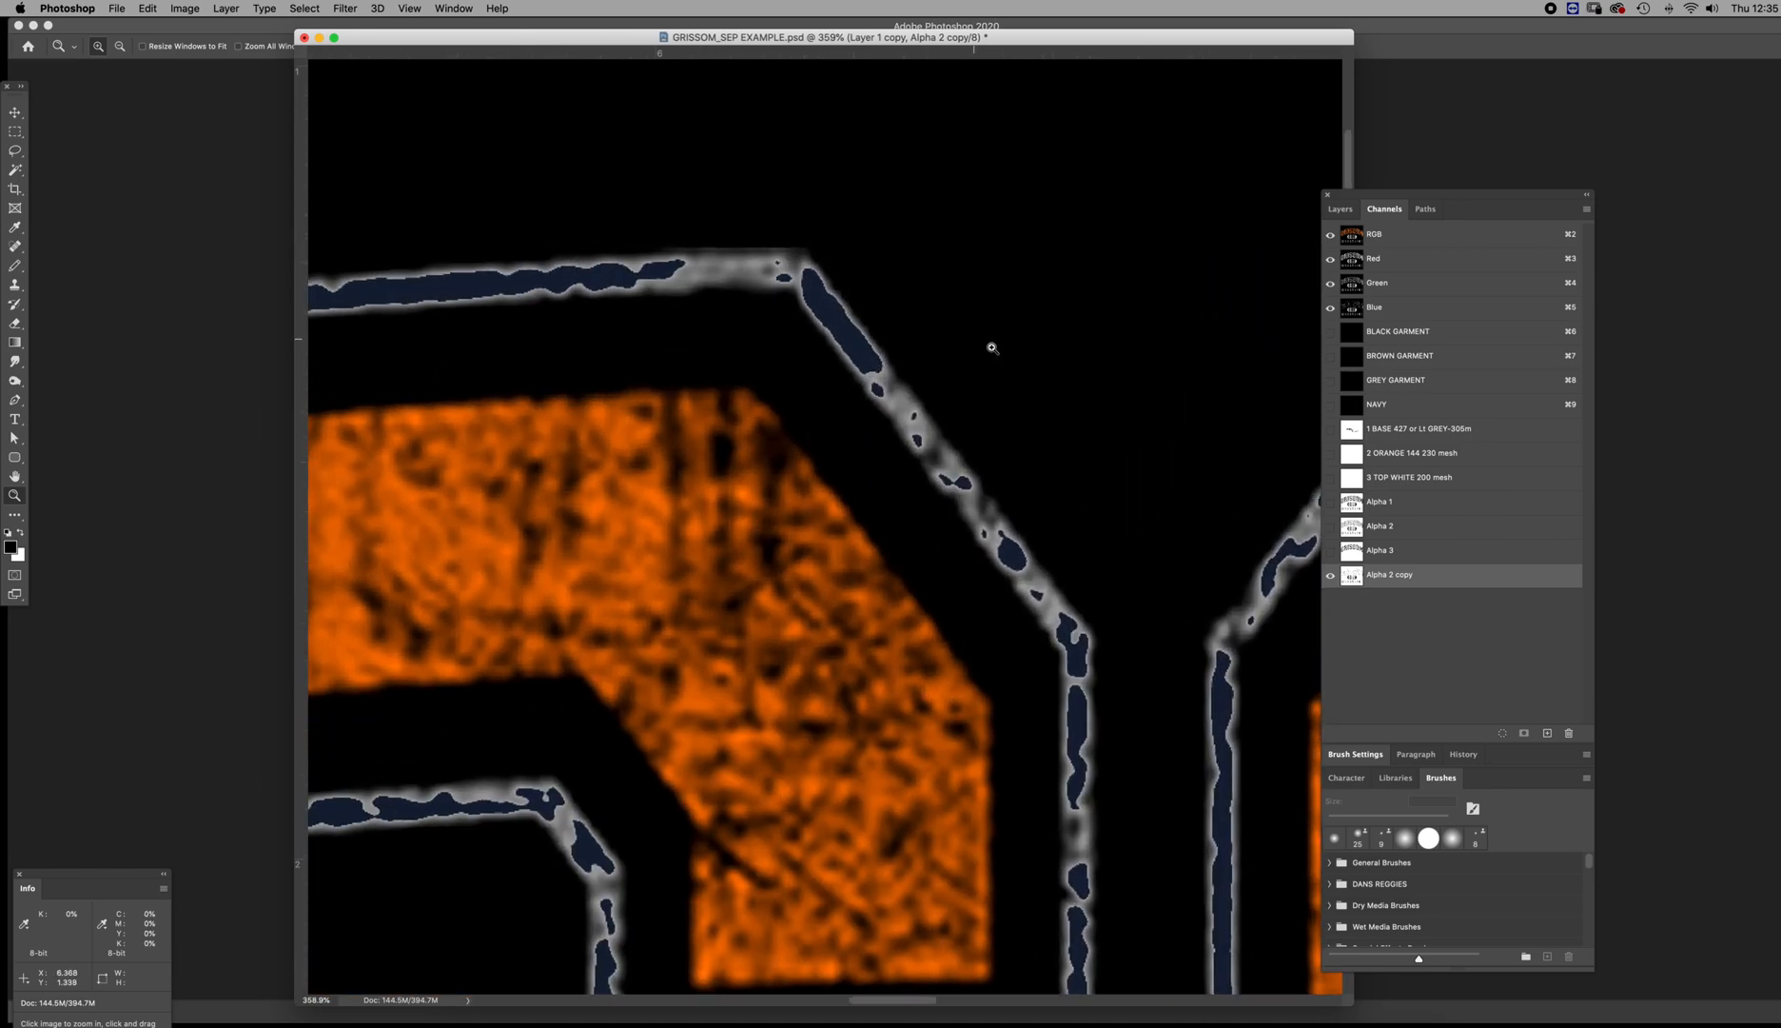
{"action": "double_click", "coordinate": [1351, 576]}
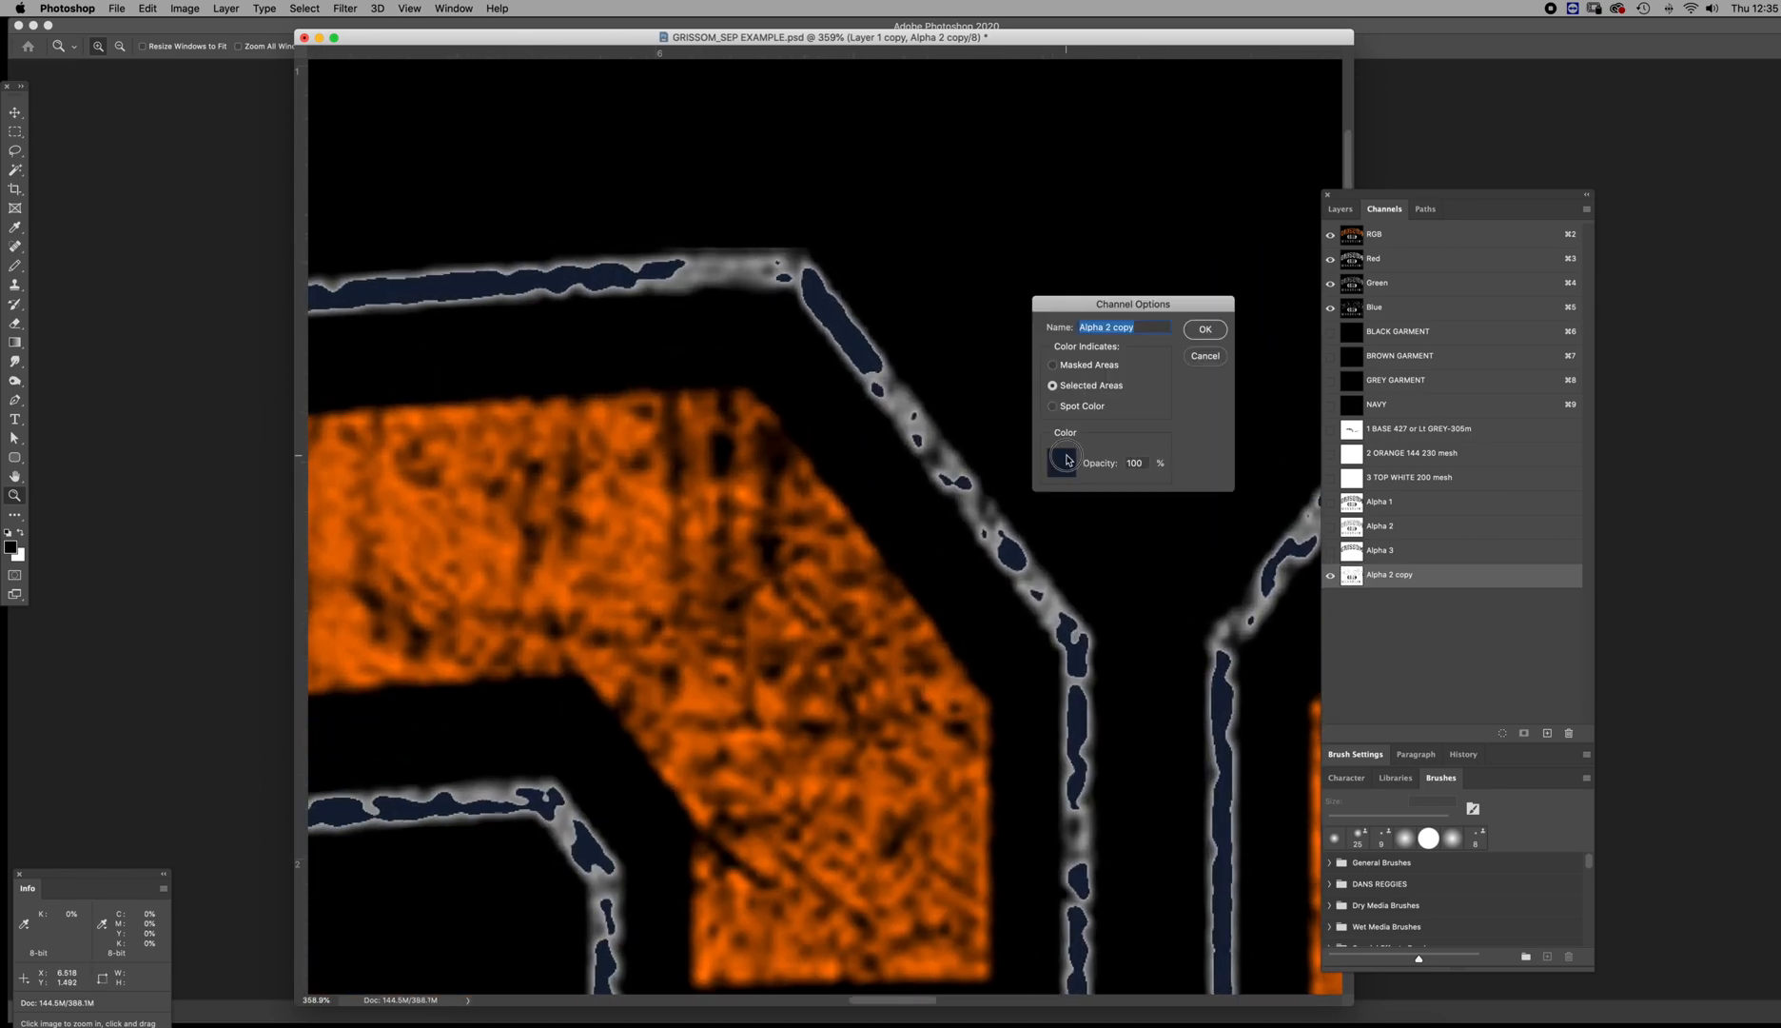
{"action": "left_click", "coordinate": [1061, 462]}
{"action": "left_click_drag", "start_coordinate": [1216, 531], "coordinate": [1294, 497]}
{"action": "left_click", "coordinate": [1282, 564]}
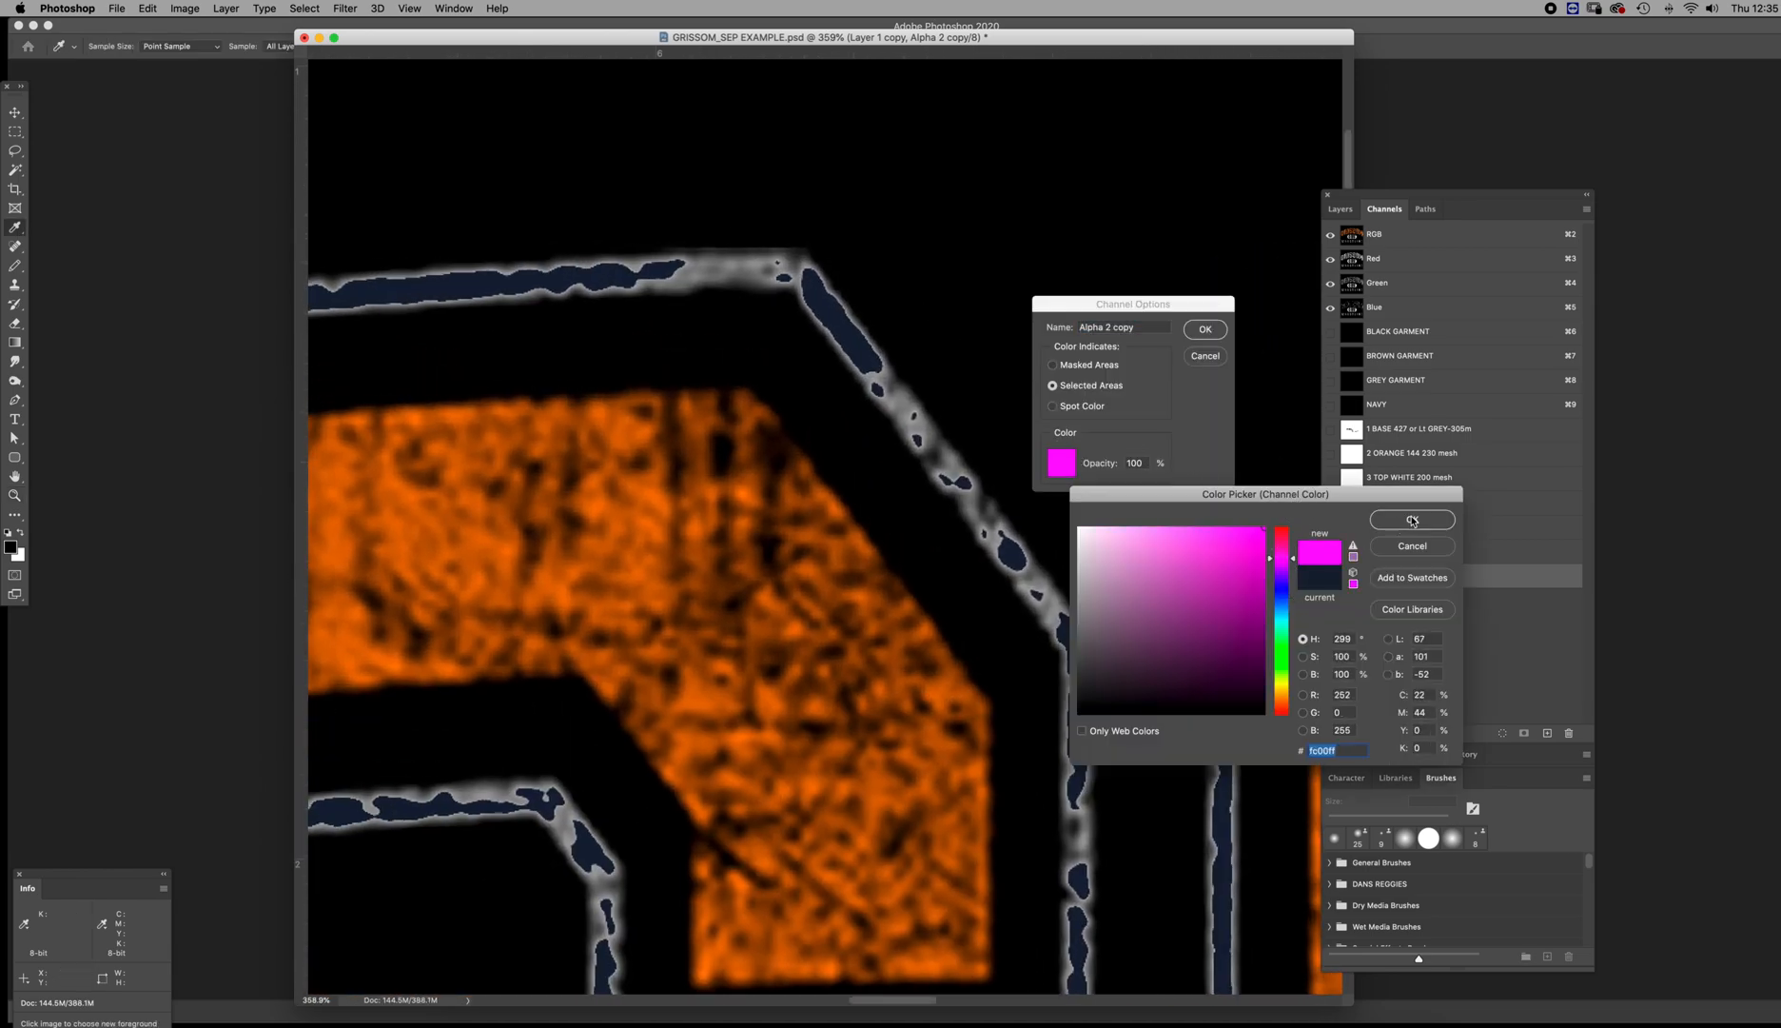
{"action": "left_click", "coordinate": [1412, 519]}
{"action": "left_click", "coordinate": [1205, 329]}
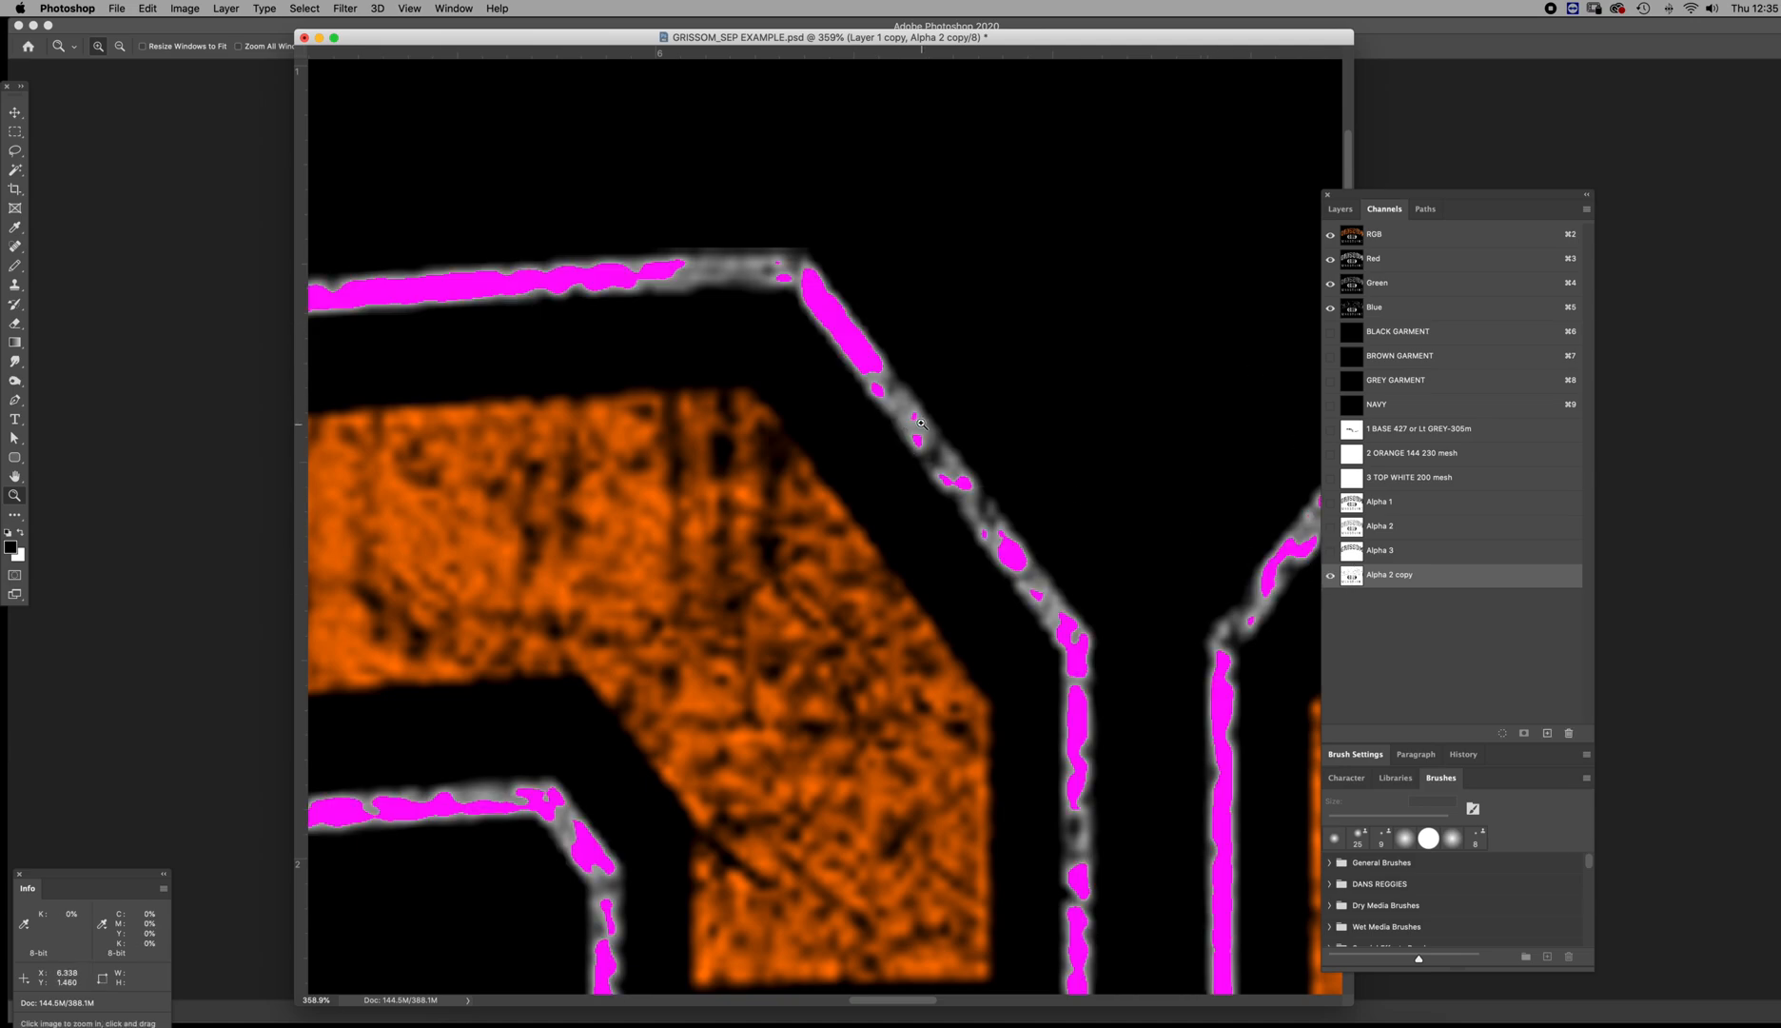
Examine how the Alpha 2 copy overlay covers the white outlines and the whole artwork, and view that channel alone
{"action": "left_click_drag", "start_coordinate": [1106, 625], "coordinate": [919, 423]}
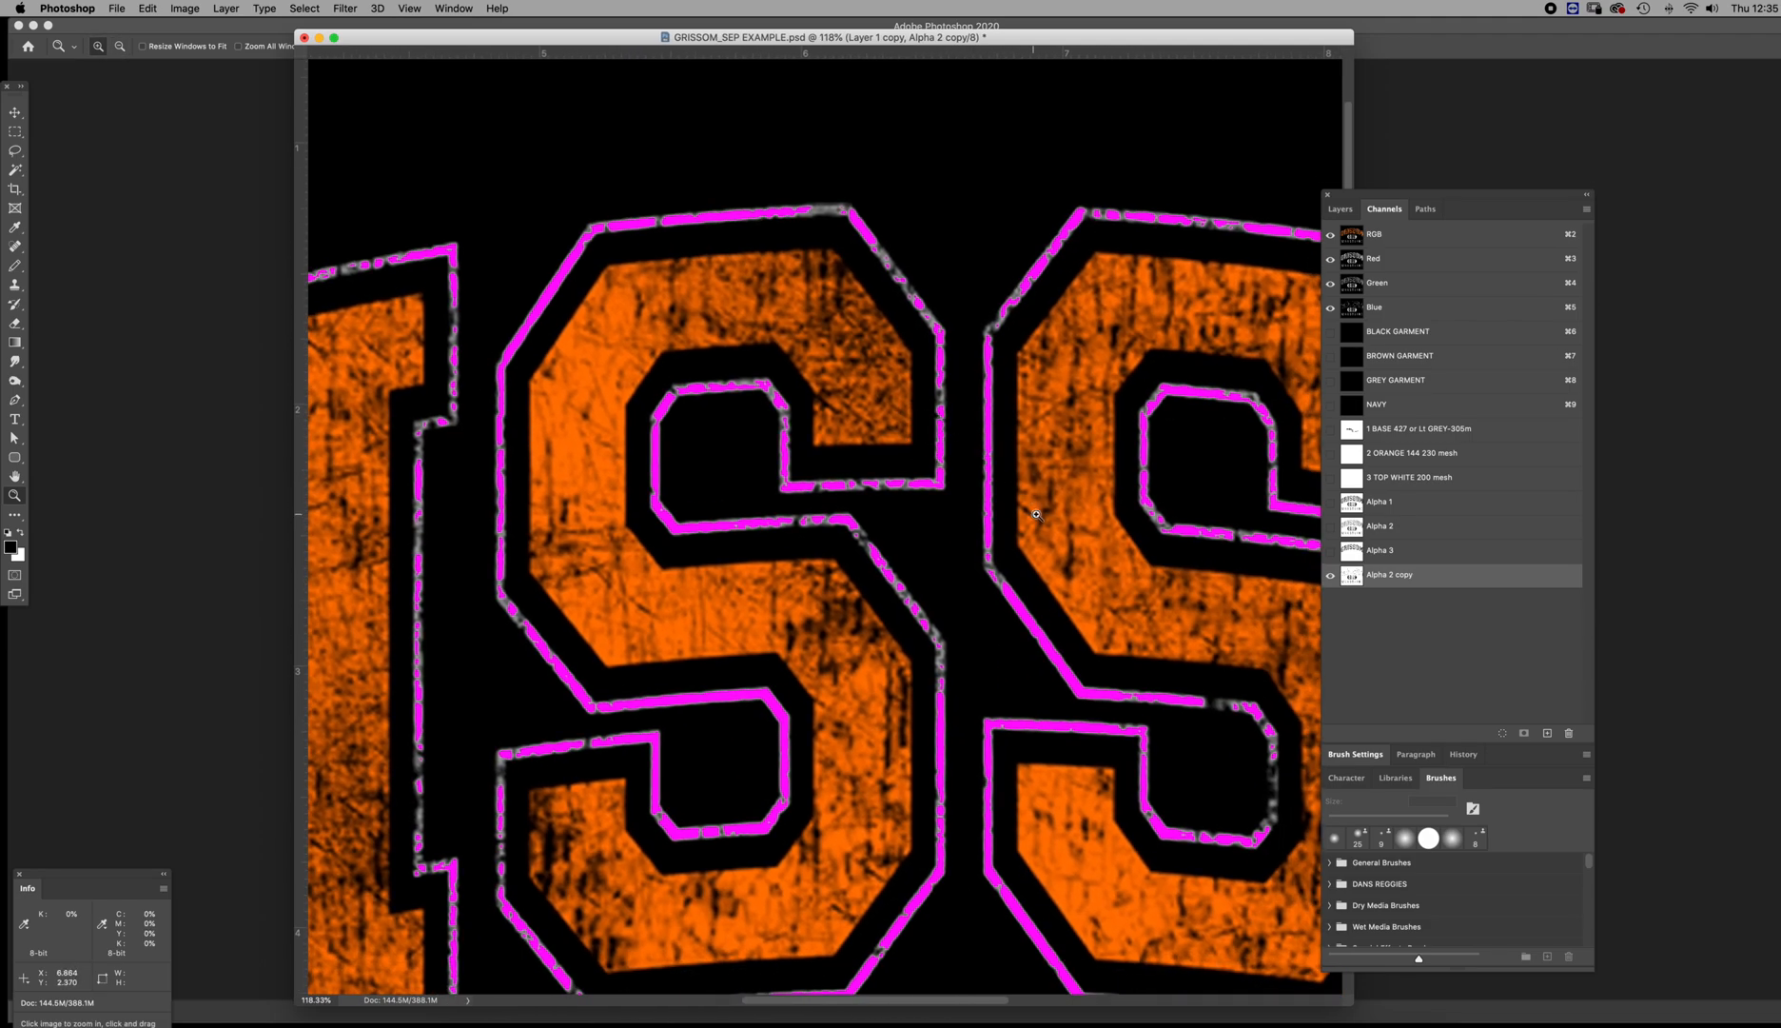
{"action": "left_click", "coordinate": [1036, 514], "text": "alt"}
{"action": "left_click", "coordinate": [1036, 514], "text": "alt"}
{"action": "left_click", "coordinate": [1036, 514], "text": "alt"}
{"action": "left_click", "coordinate": [1037, 513], "text": "alt"}
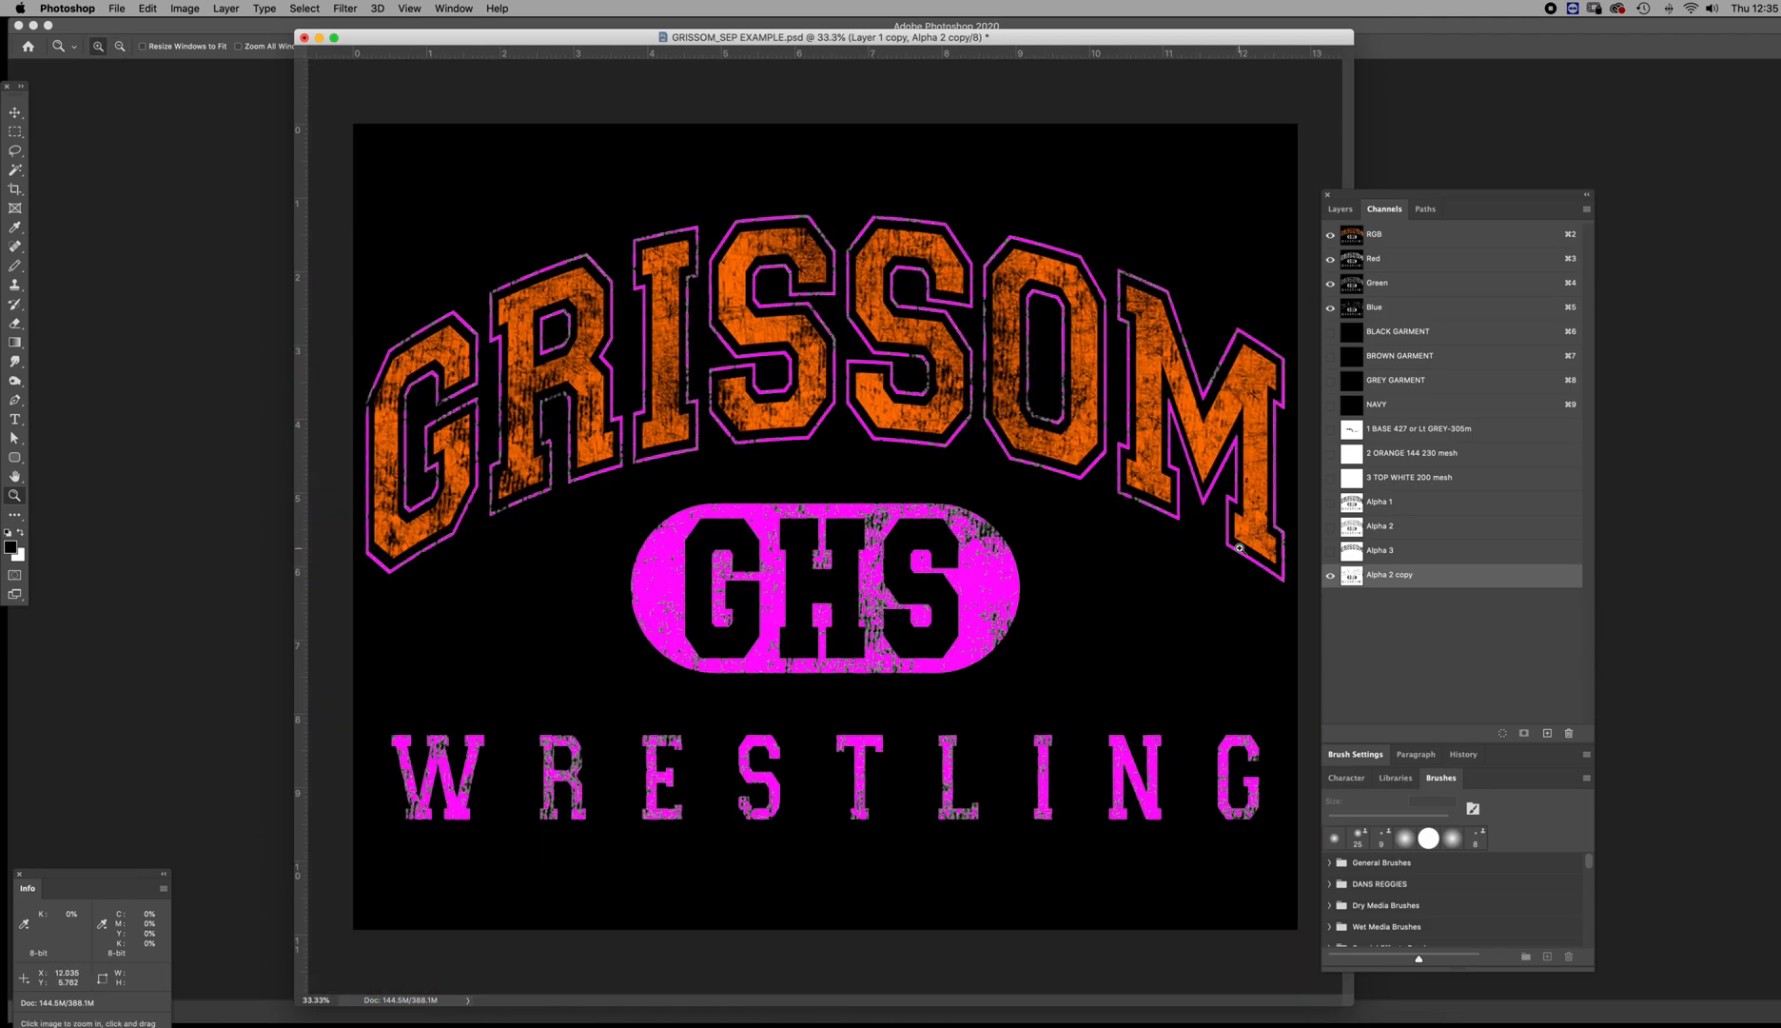
{"action": "left_click", "coordinate": [1362, 574]}
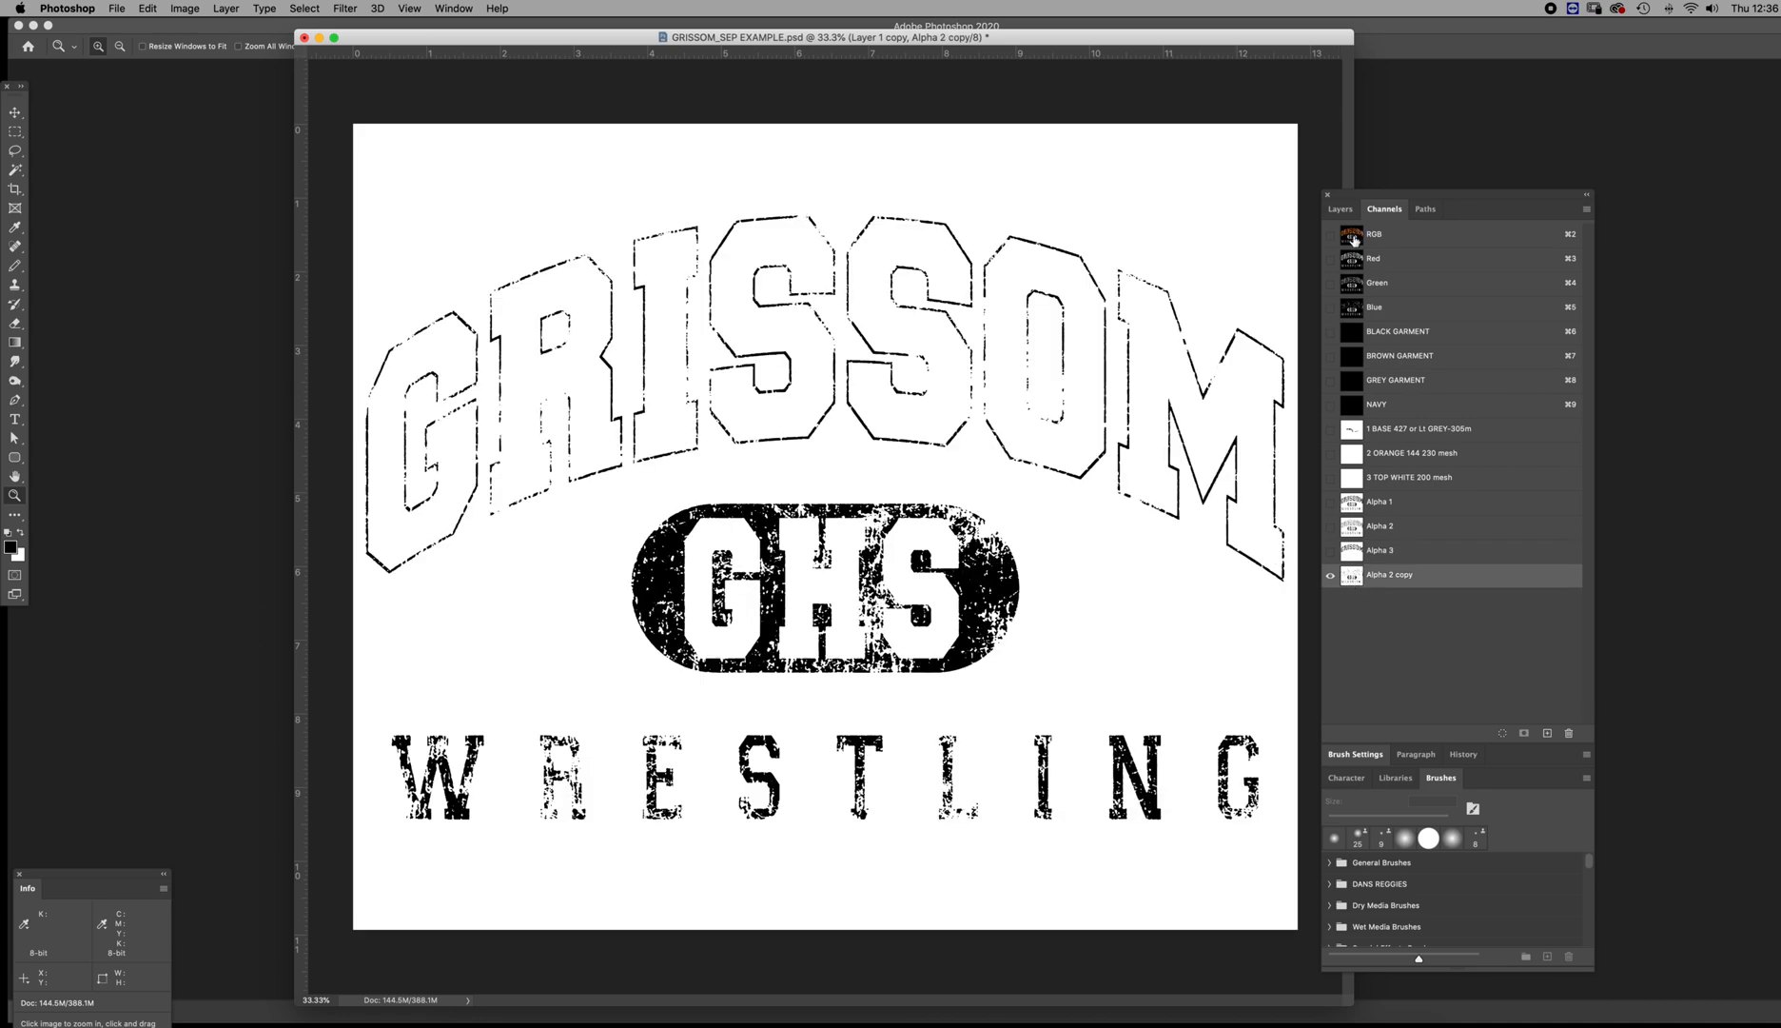
Delete the Alpha 1, Alpha 2, Alpha 3 and Alpha 2 copy channels, and display only the RGB composite
{"action": "left_click", "coordinate": [1352, 504]}
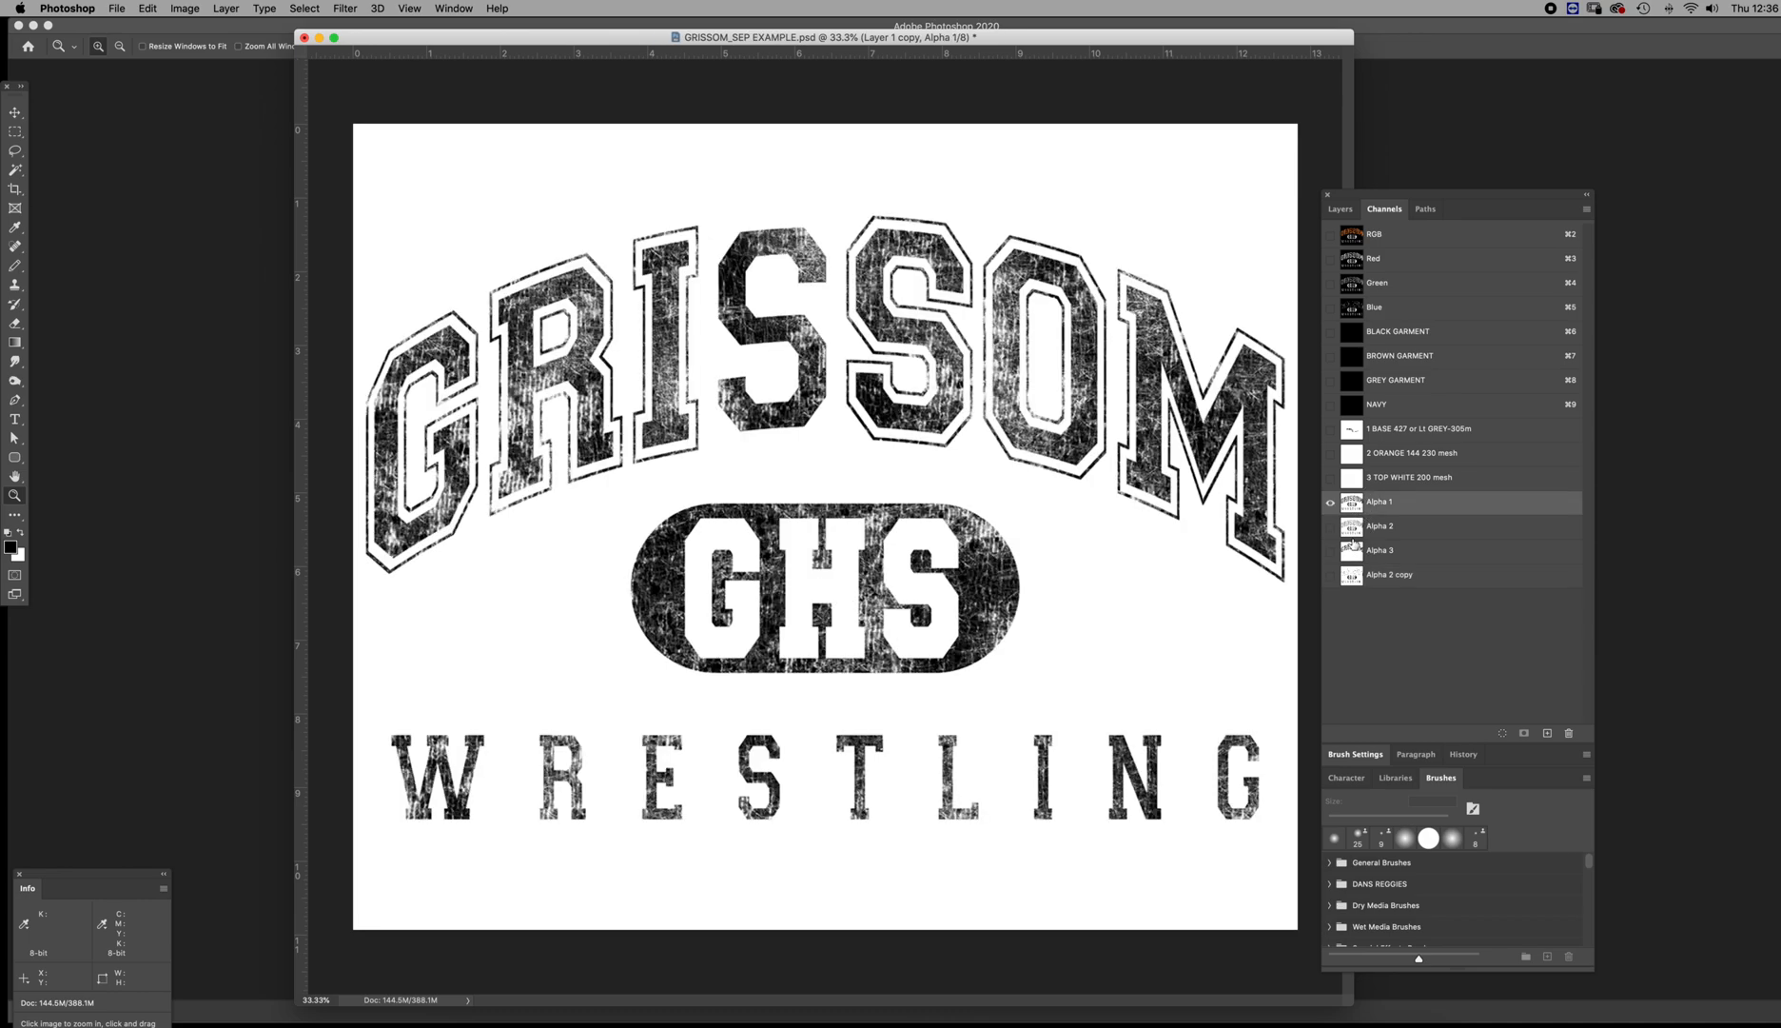
{"action": "left_click", "coordinate": [1352, 529], "text": "shift"}
{"action": "left_click", "coordinate": [1352, 549], "text": "shift"}
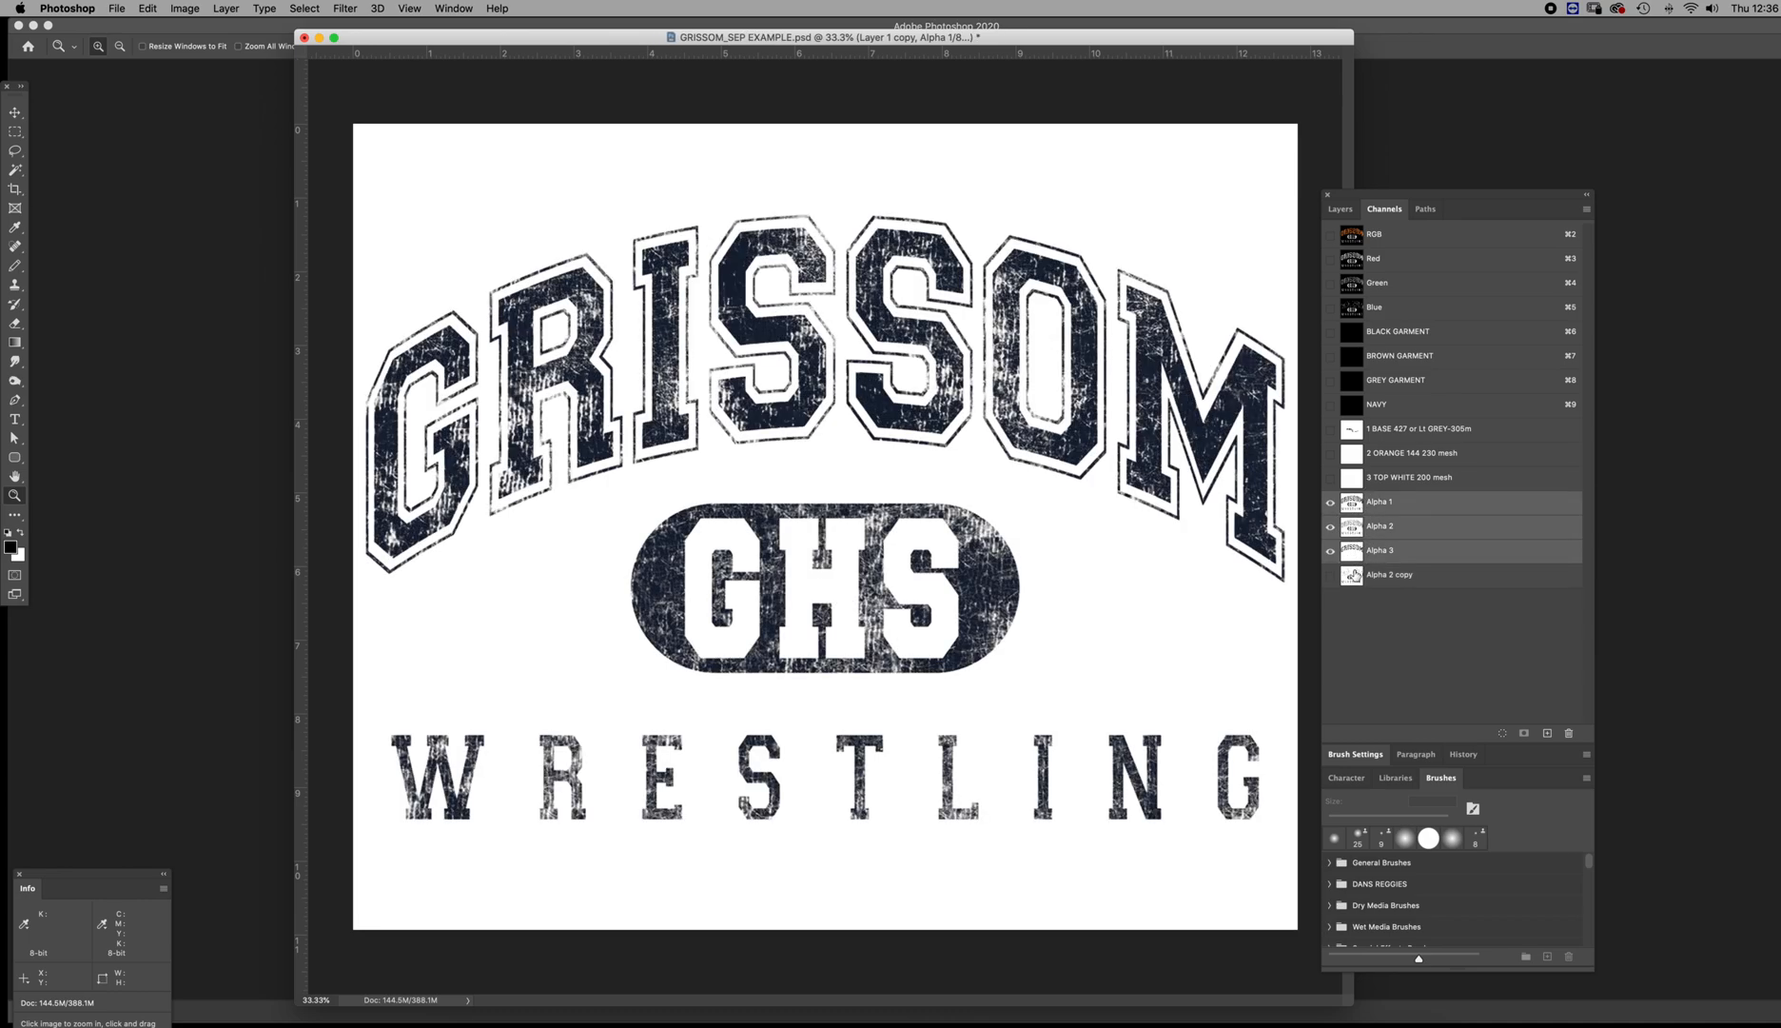
{"action": "left_click", "coordinate": [1352, 575], "text": "shift"}
{"action": "double_click", "coordinate": [1352, 575]}
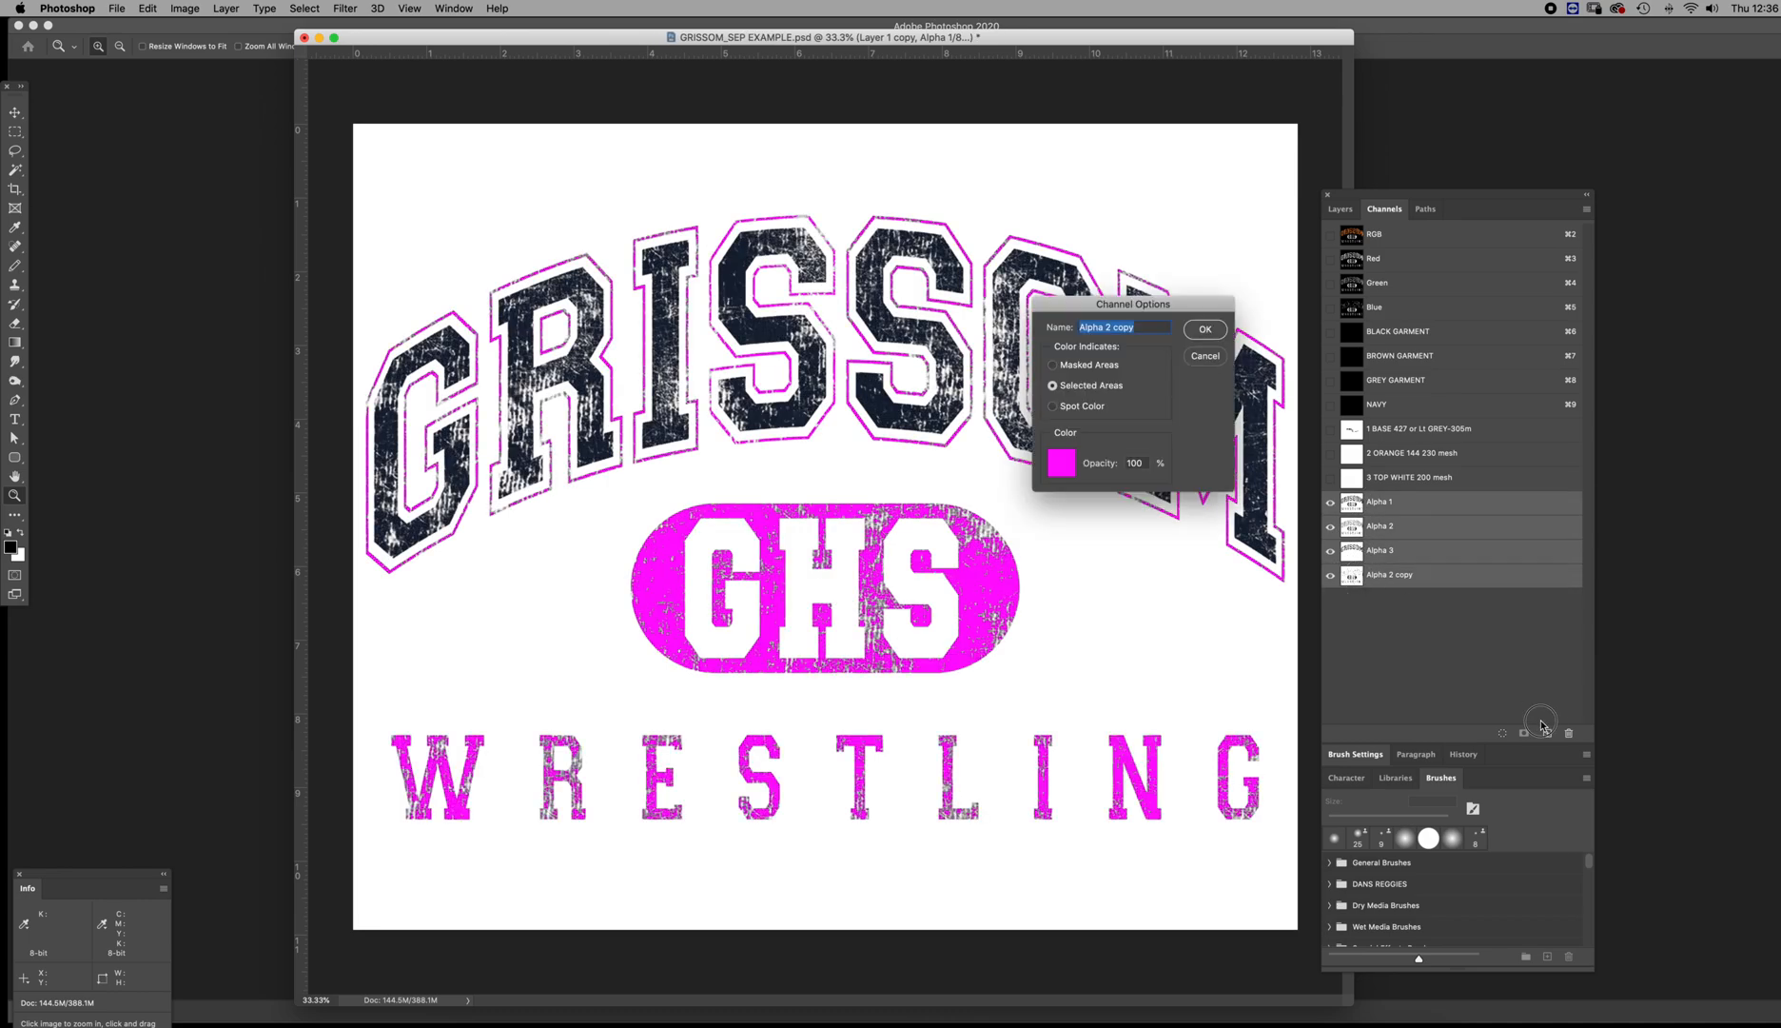
{"action": "left_click", "coordinate": [1205, 355]}
{"action": "left_click_drag", "start_coordinate": [1352, 575], "coordinate": [1568, 730]}
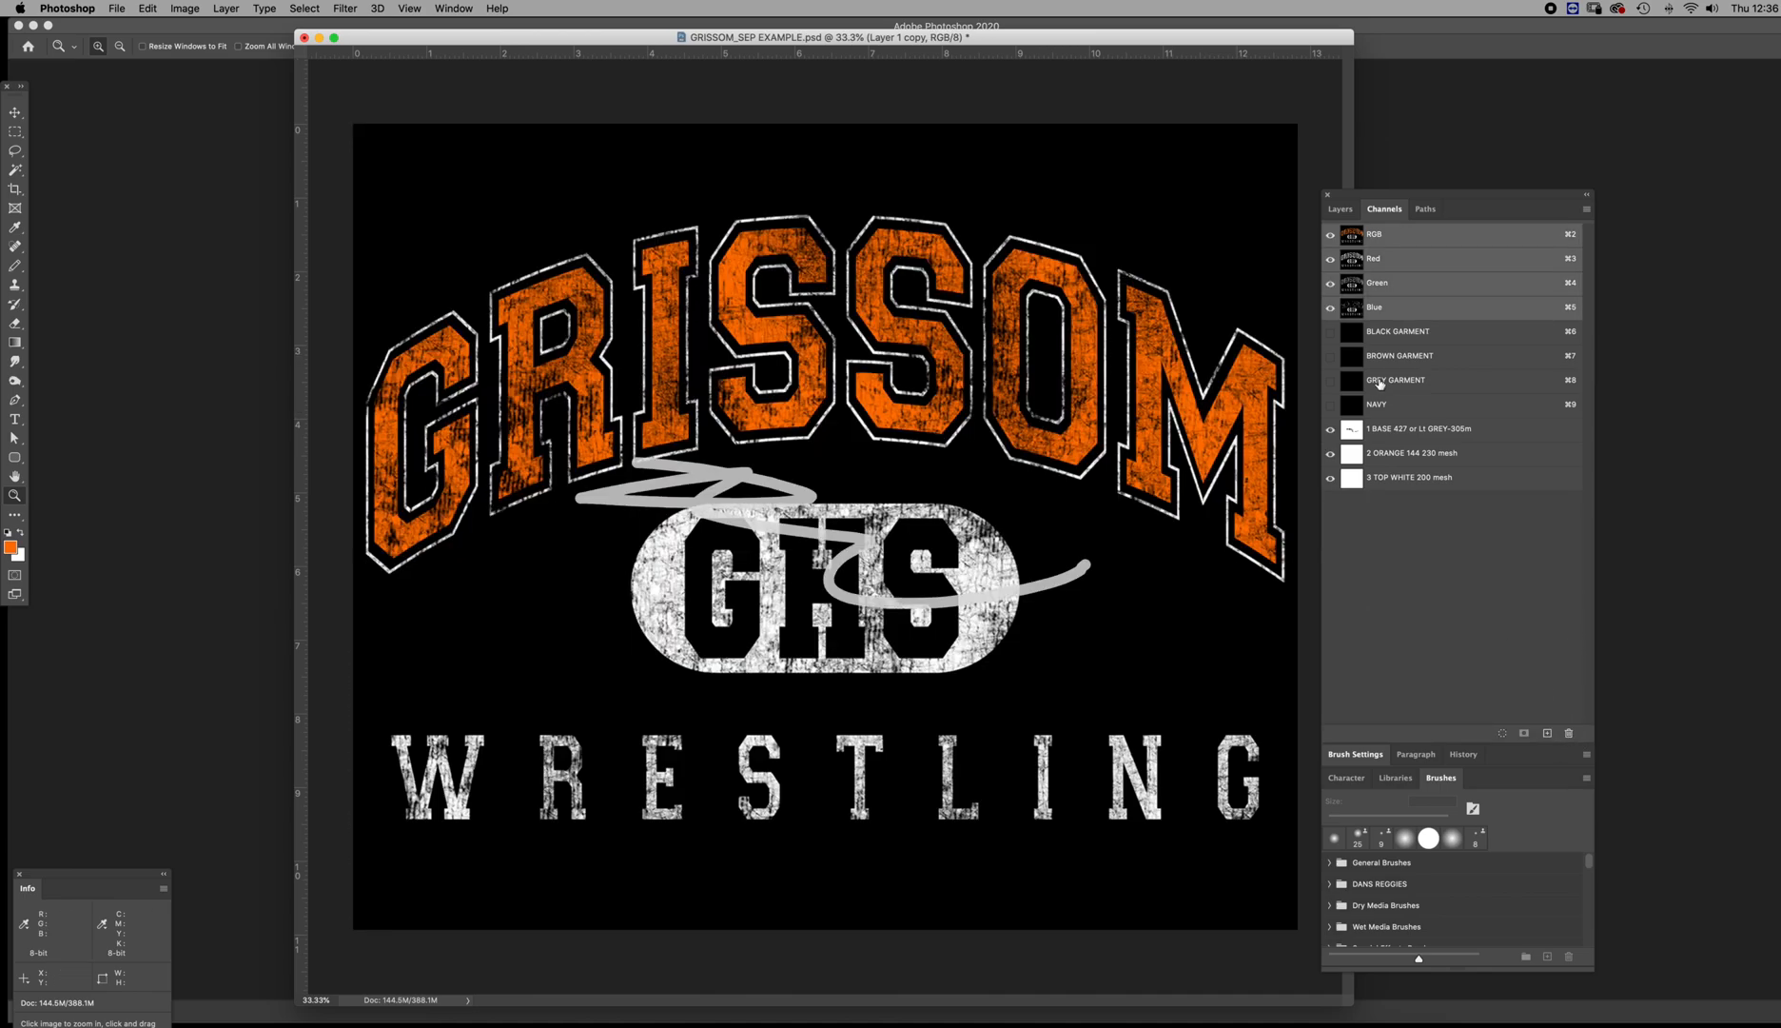
{"action": "left_click", "coordinate": [1352, 333]}
{"action": "left_click", "coordinate": [1355, 240]}
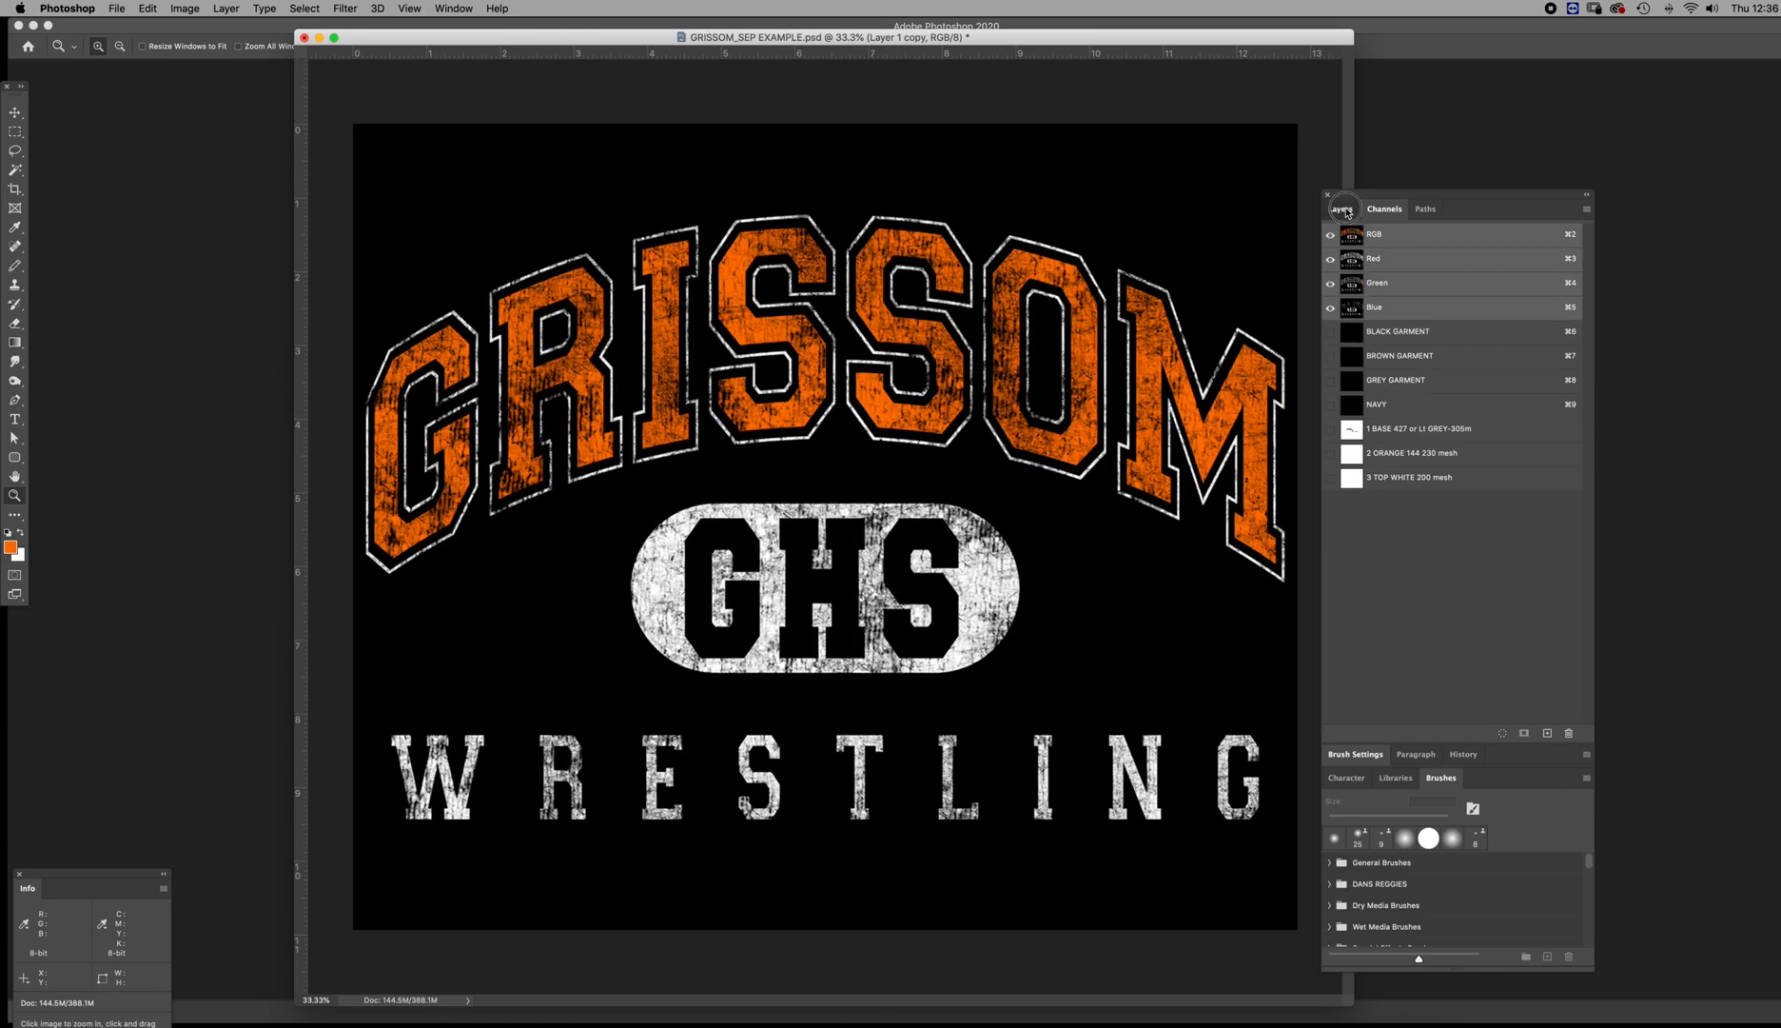
Copy the entire flattened artwork into a new alpha channel, invert it and deselect
{"action": "left_click", "coordinate": [1341, 208]}
{"action": "key", "text": "super+a"}
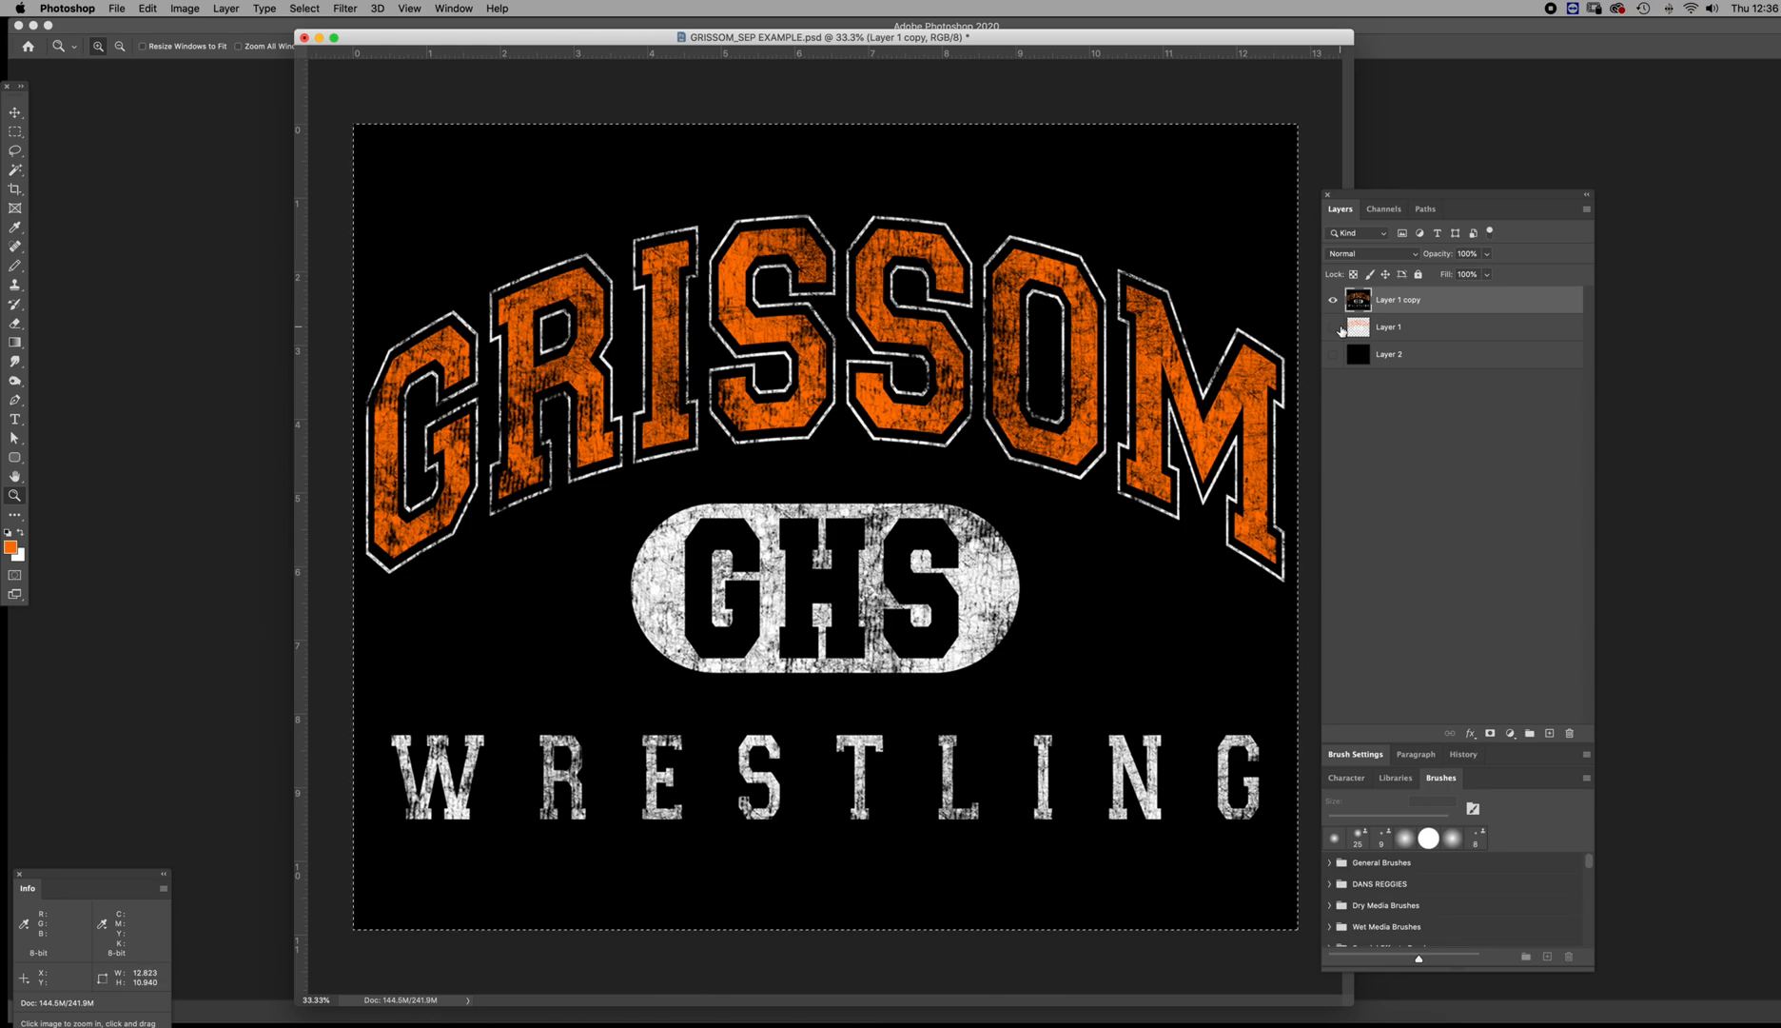
{"action": "left_click", "coordinate": [1383, 208]}
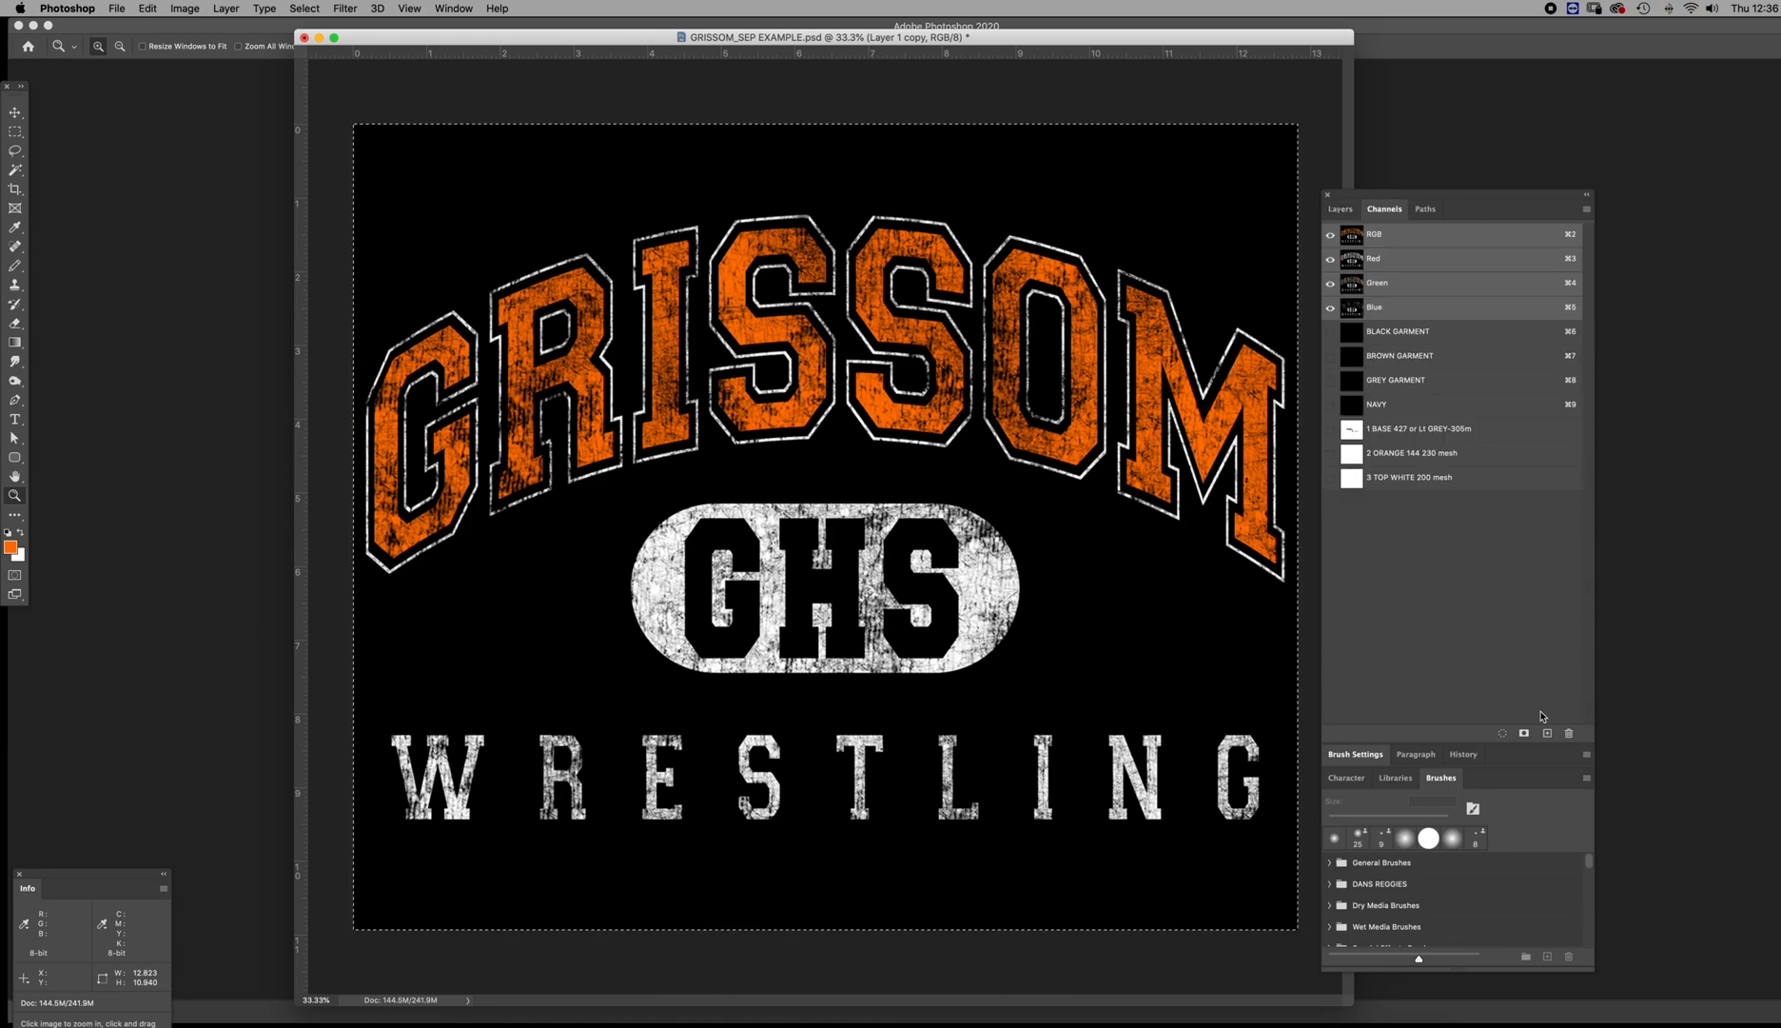
{"action": "left_click", "coordinate": [1547, 733]}
{"action": "key", "text": "super+v"}
{"action": "key", "text": "super+i"}
{"action": "key", "text": "super+d"}
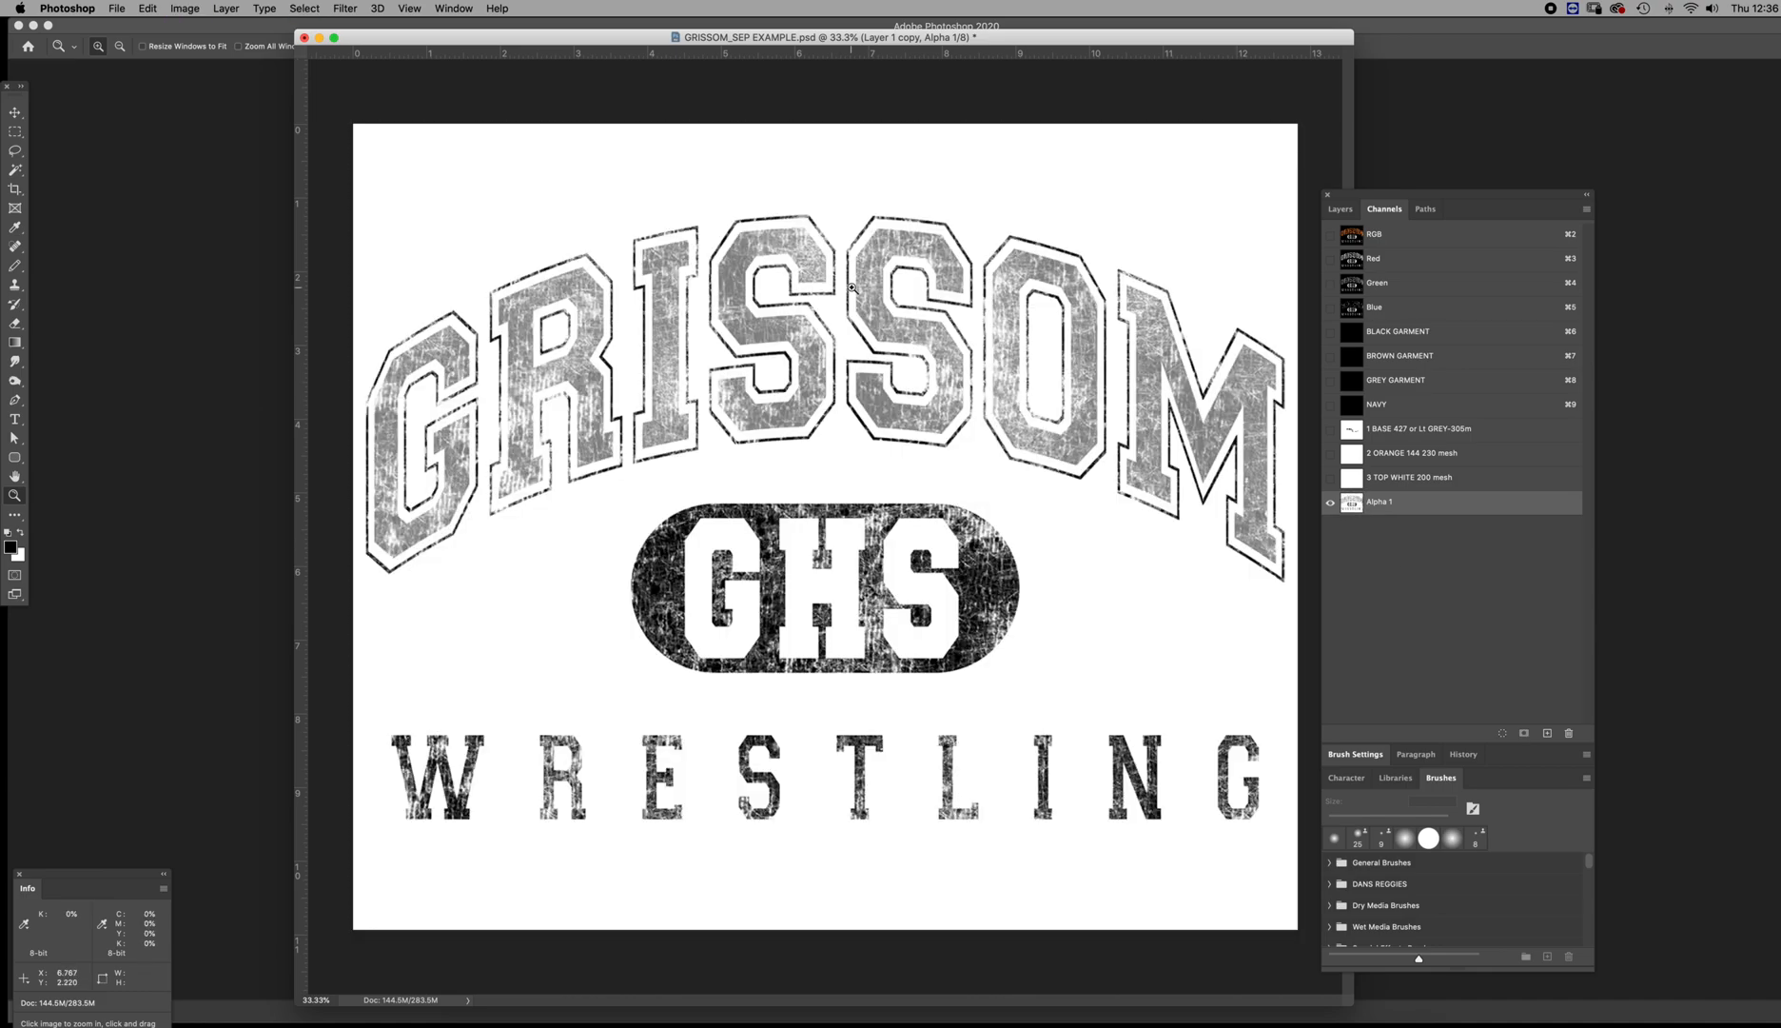
Add a closed Pen subpath to the Work Path around the R's counter, in the gap between its outline and textured fill
{"action": "left_click", "coordinate": [1425, 209]}
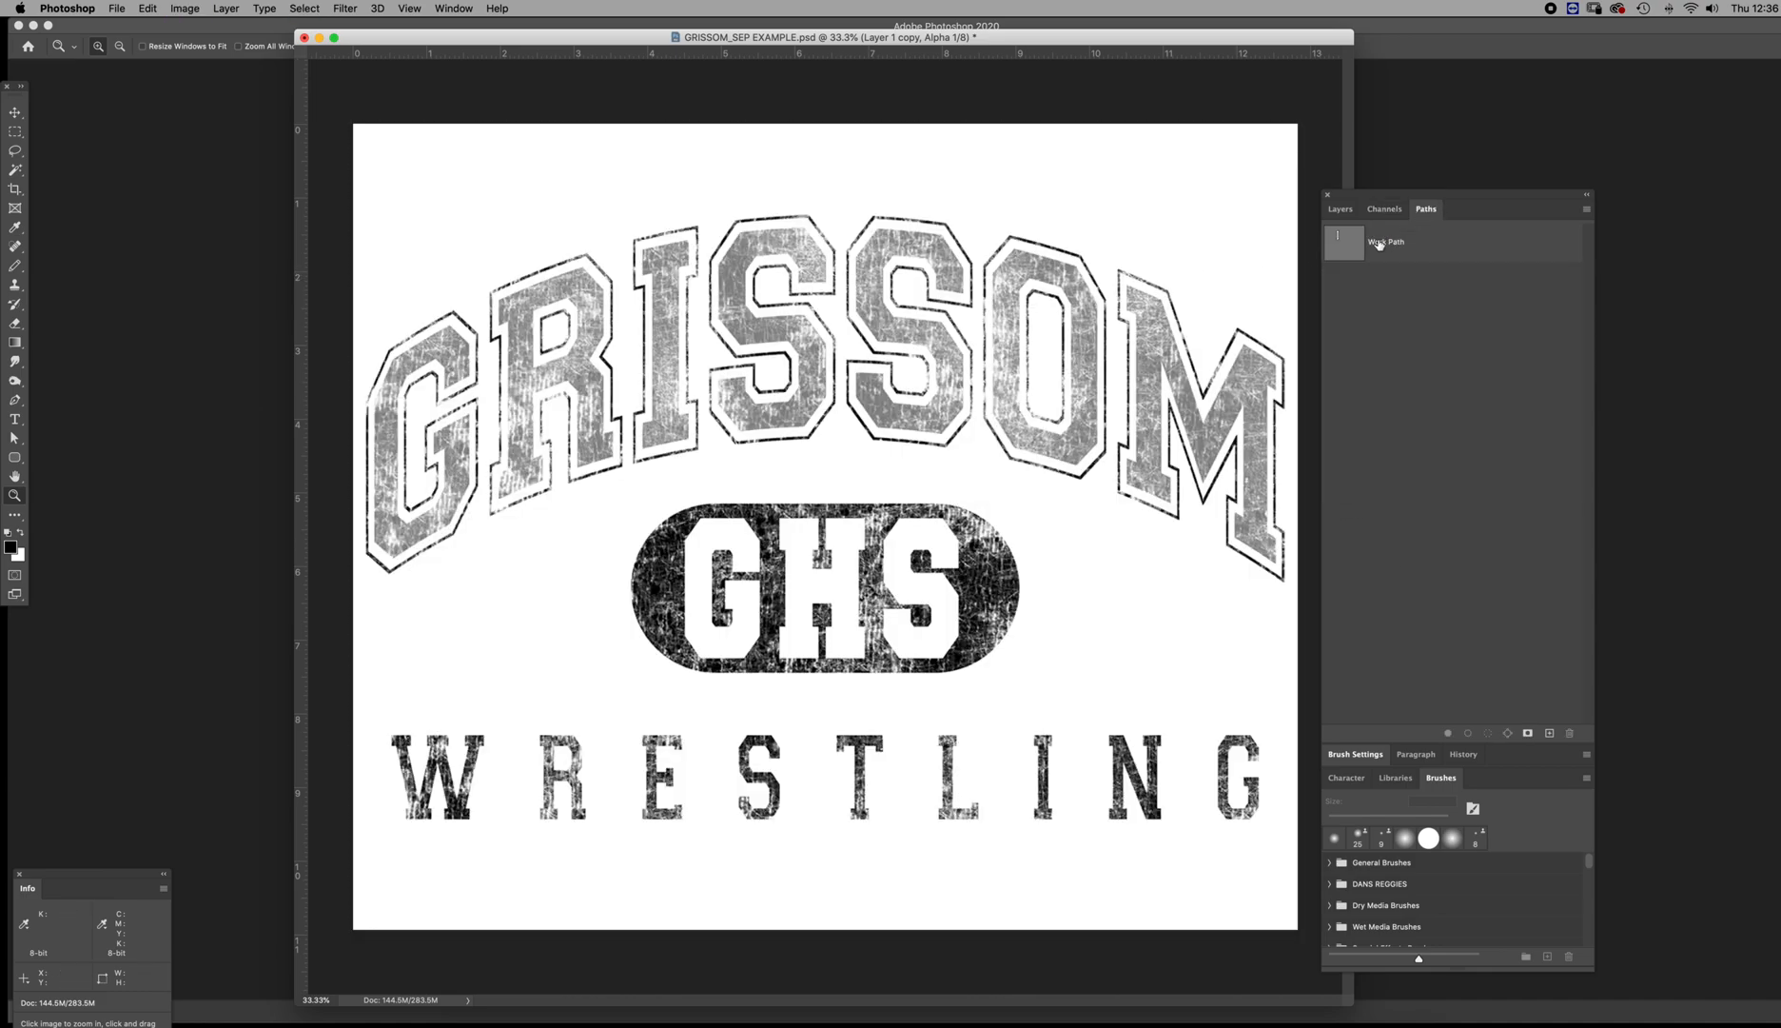
{"action": "left_click", "coordinate": [1370, 242]}
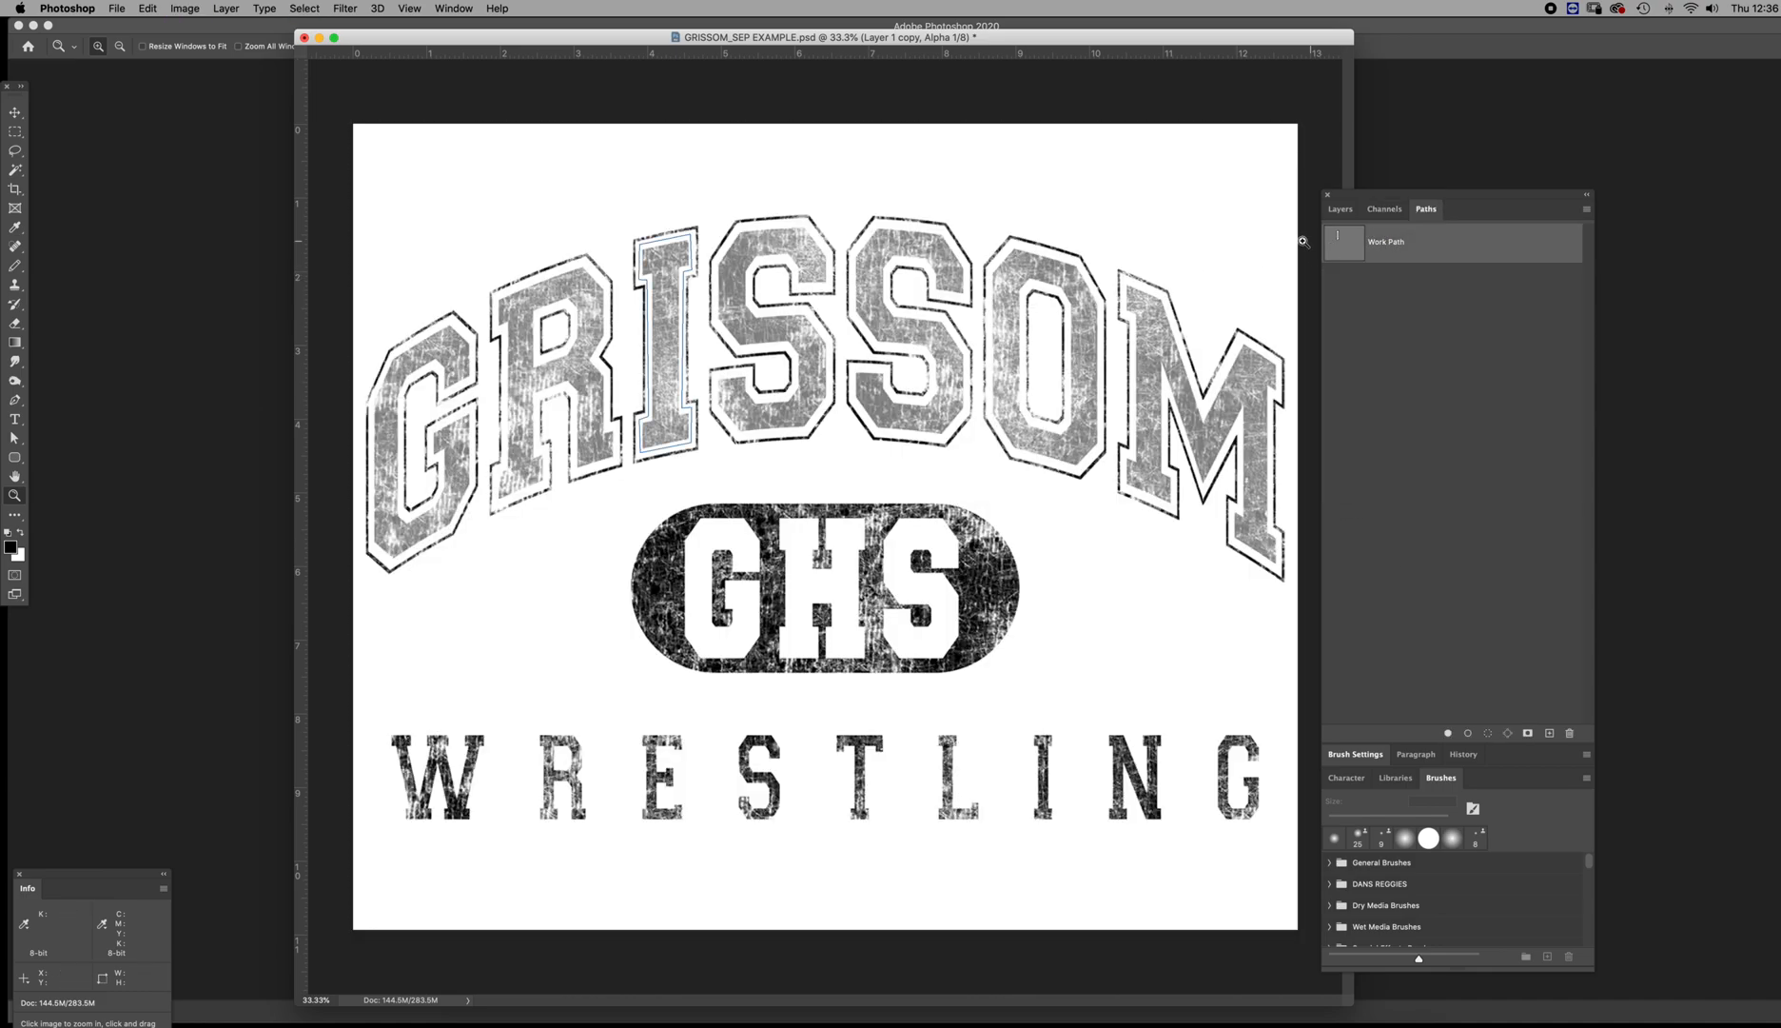
{"action": "left_click", "coordinate": [411, 411]}
{"action": "scroll", "coordinate": [411, 411], "scroll_direction": "up", "scroll_amount": 3}
{"action": "key", "text": "p"}
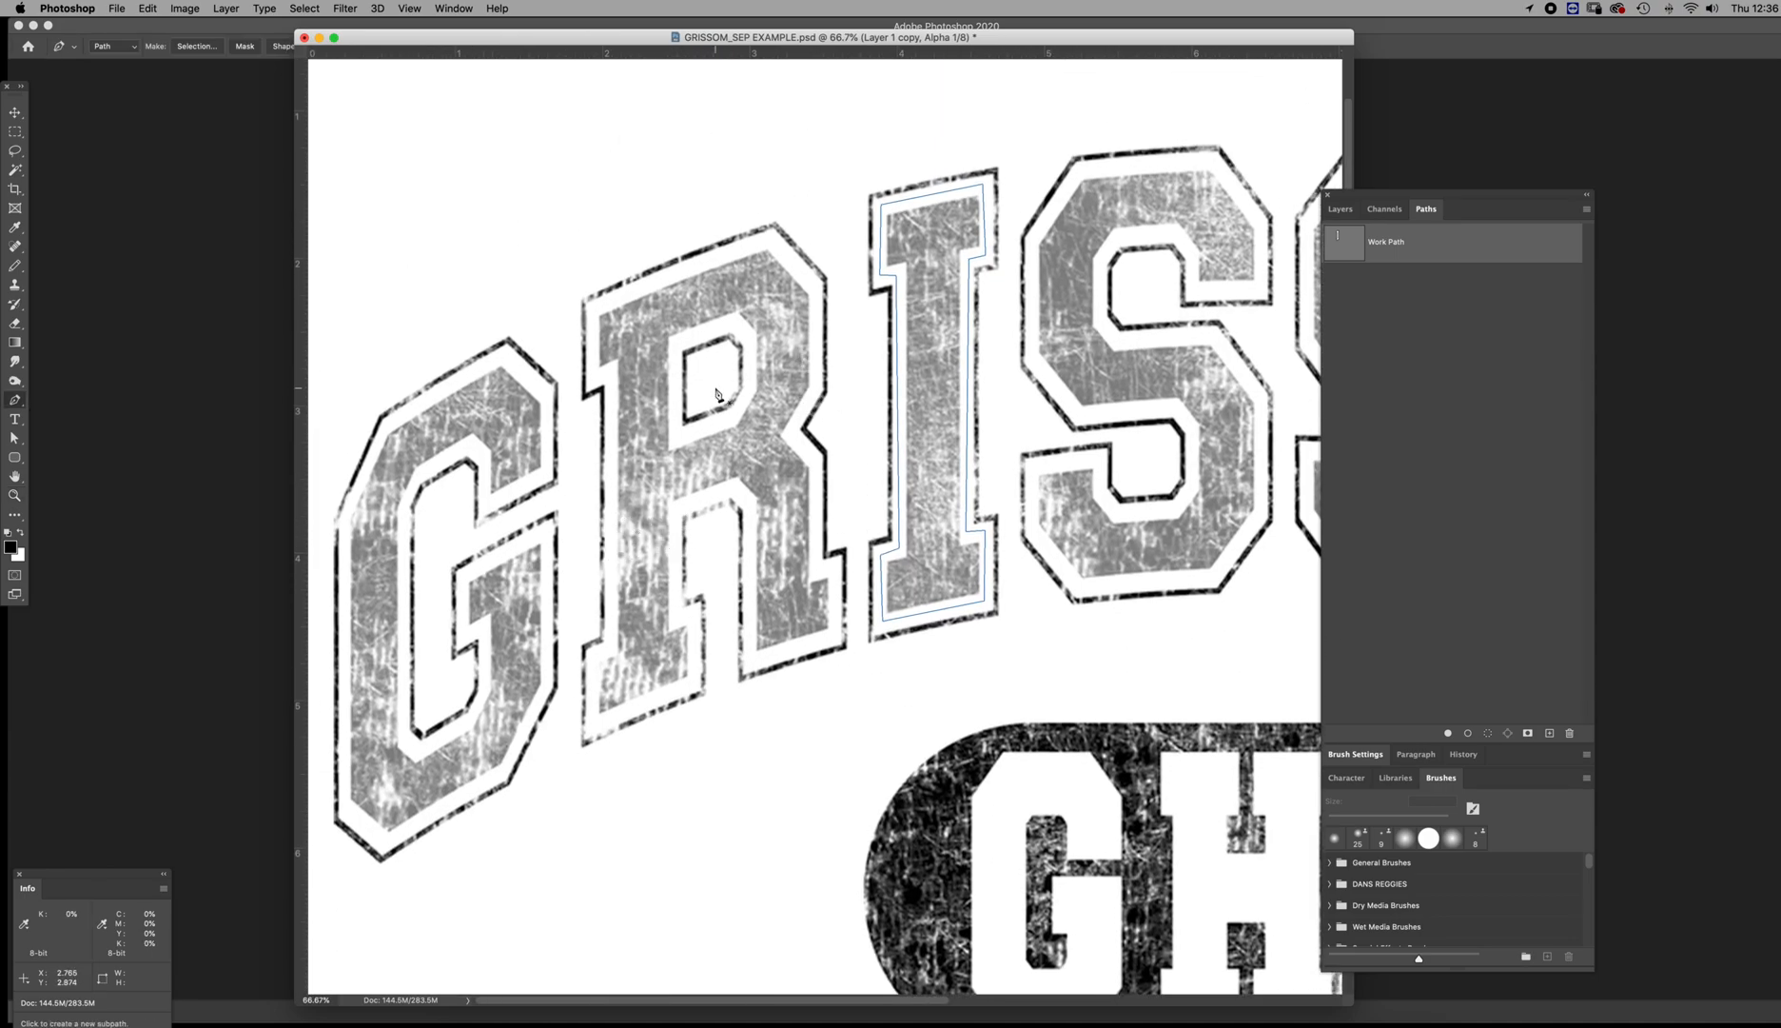
{"action": "left_click", "coordinate": [678, 436]}
{"action": "left_click", "coordinate": [731, 417]}
{"action": "left_click", "coordinate": [752, 387]}
{"action": "left_click", "coordinate": [749, 336]}
{"action": "left_click", "coordinate": [731, 324]}
{"action": "left_click", "coordinate": [678, 341]}
{"action": "left_click", "coordinate": [679, 435]}
Trace a closed Pen subpath around the R's outer contour, in the gap between the textured fill and the outline
{"action": "left_click", "coordinate": [736, 489]}
{"action": "left_click", "coordinate": [676, 511]}
{"action": "left_click", "coordinate": [675, 617]}
{"action": "left_click", "coordinate": [693, 615]}
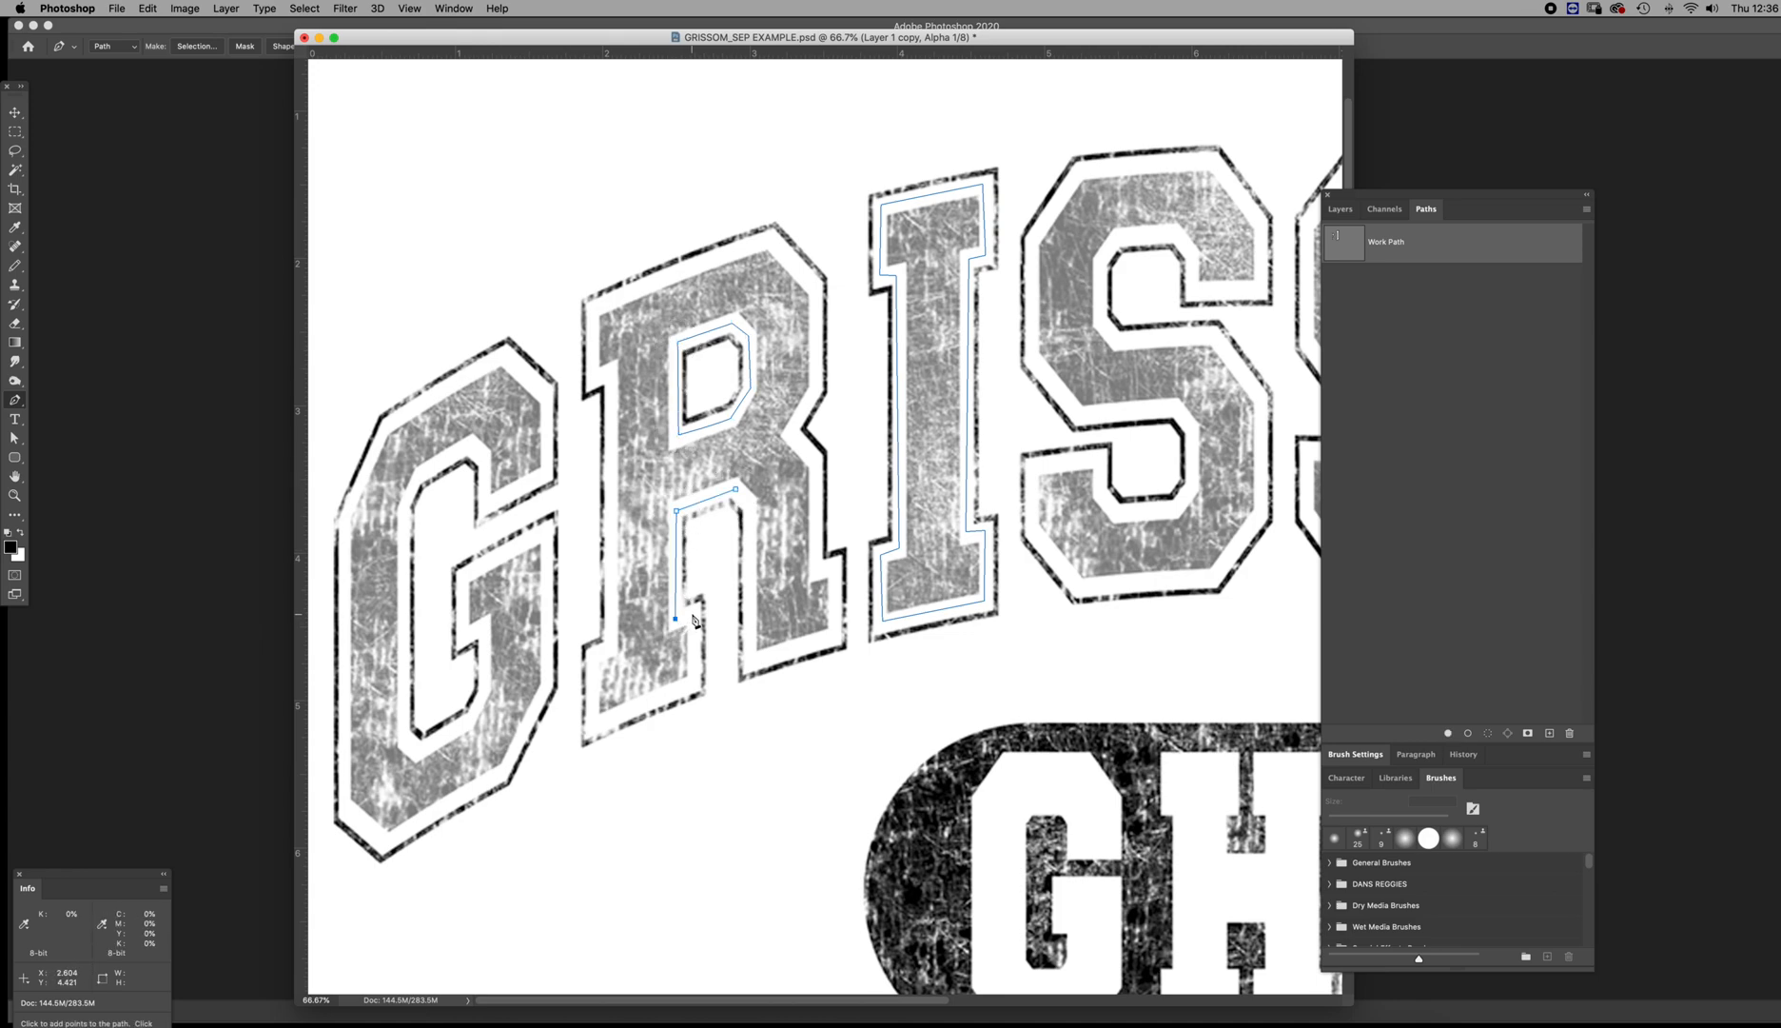
{"action": "left_click", "coordinate": [694, 682]}
{"action": "left_click", "coordinate": [594, 725]}
{"action": "left_click", "coordinate": [595, 652]}
{"action": "left_click", "coordinate": [609, 373]}
{"action": "left_click", "coordinate": [593, 375]}
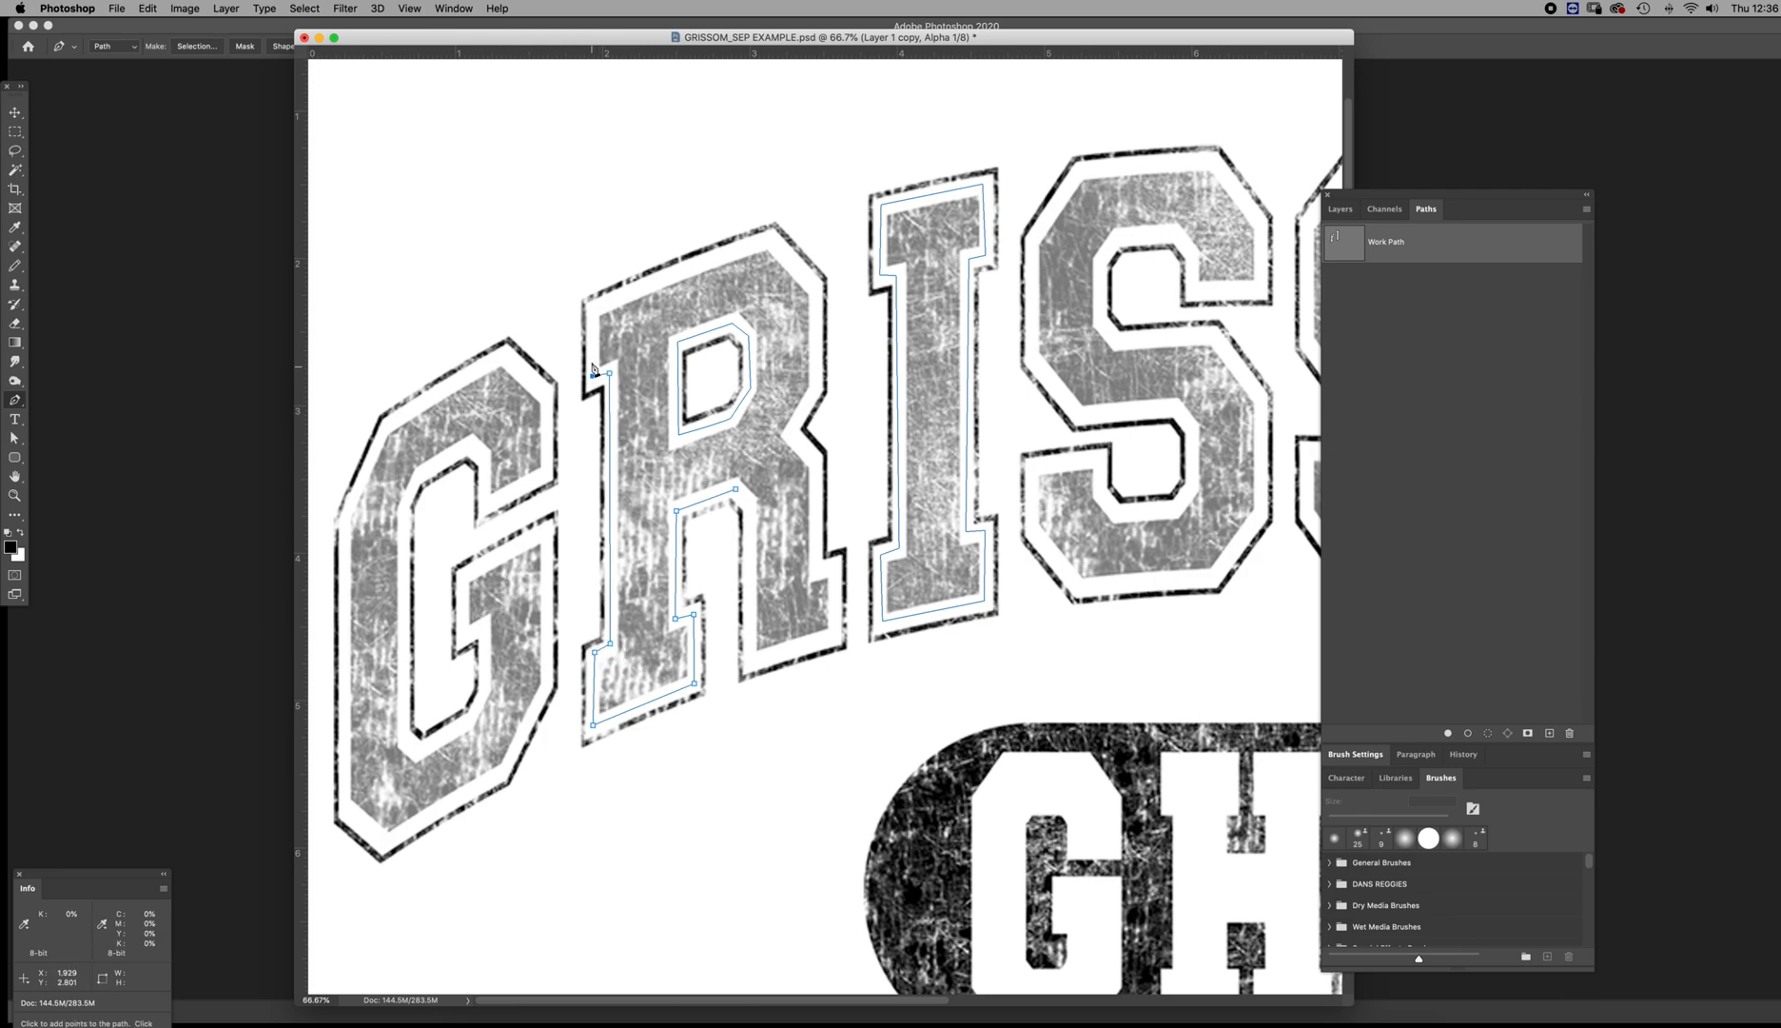
{"action": "left_click", "coordinate": [593, 309]}
{"action": "left_click", "coordinate": [771, 240]}
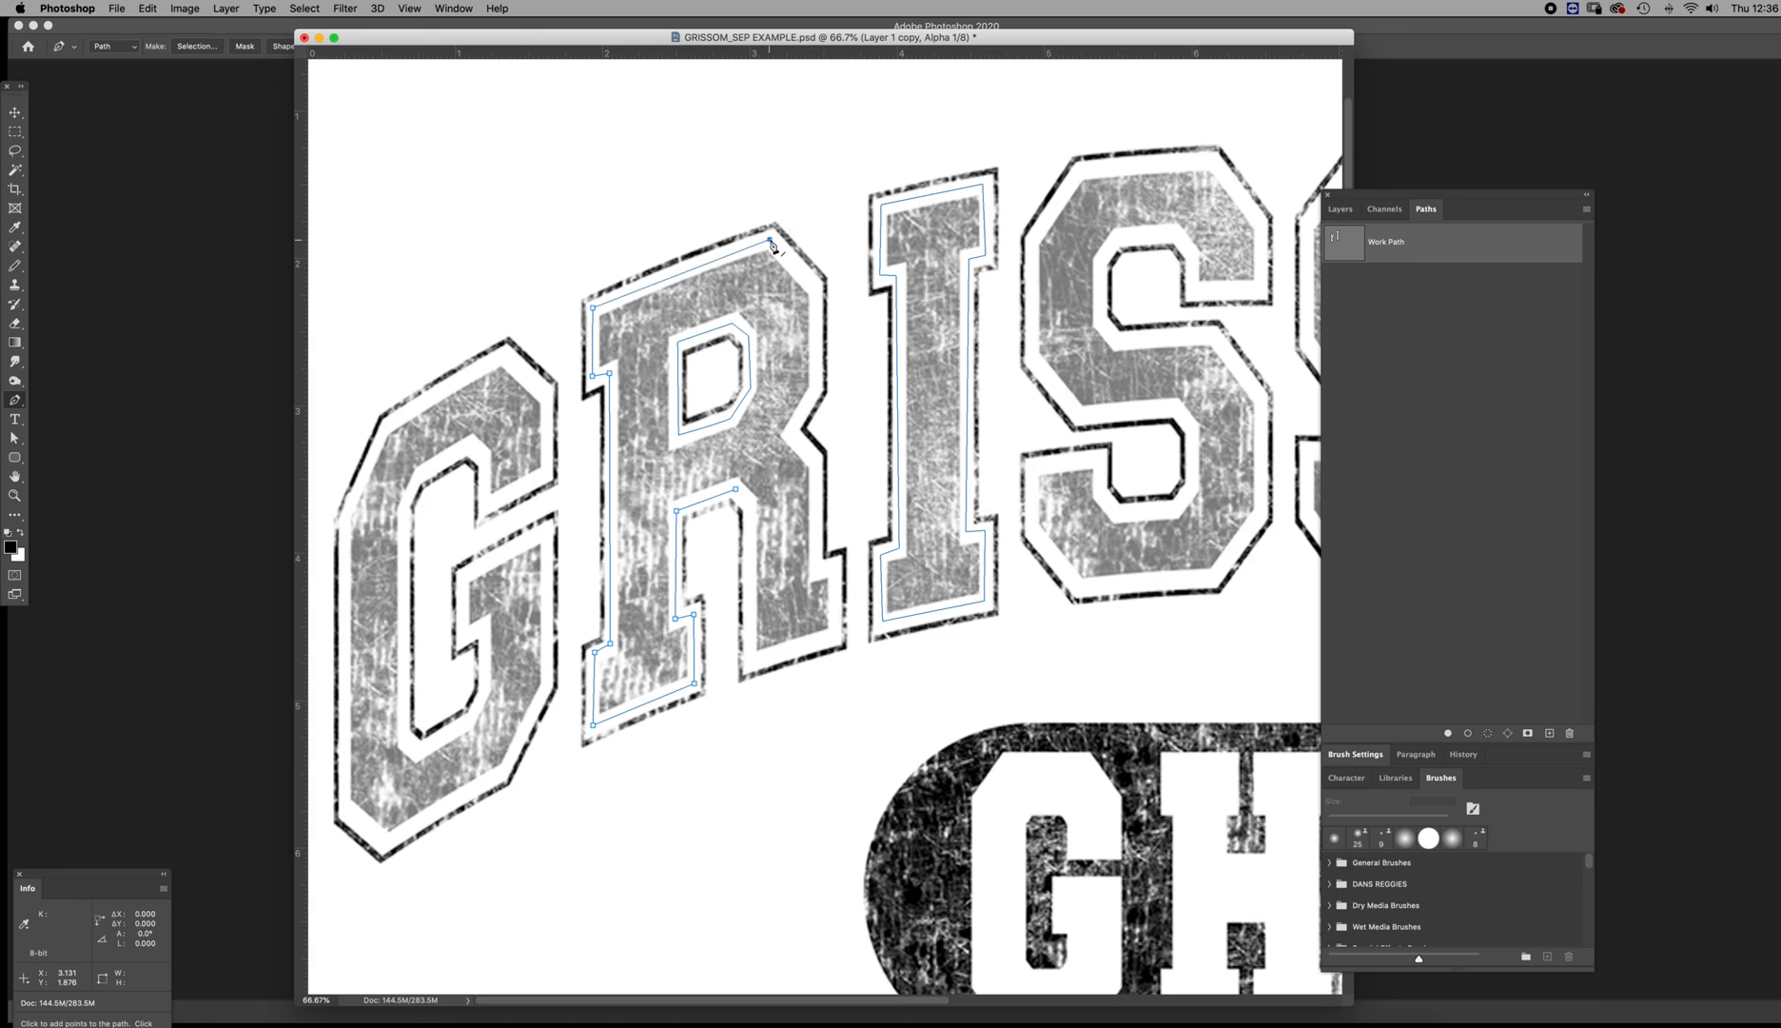
{"action": "left_click", "coordinate": [815, 286]}
{"action": "left_click", "coordinate": [815, 386]}
{"action": "left_click", "coordinate": [791, 434]}
{"action": "left_click", "coordinate": [815, 461]}
{"action": "left_click", "coordinate": [818, 568]}
{"action": "left_click", "coordinate": [833, 565]}
{"action": "left_click", "coordinate": [834, 634]}
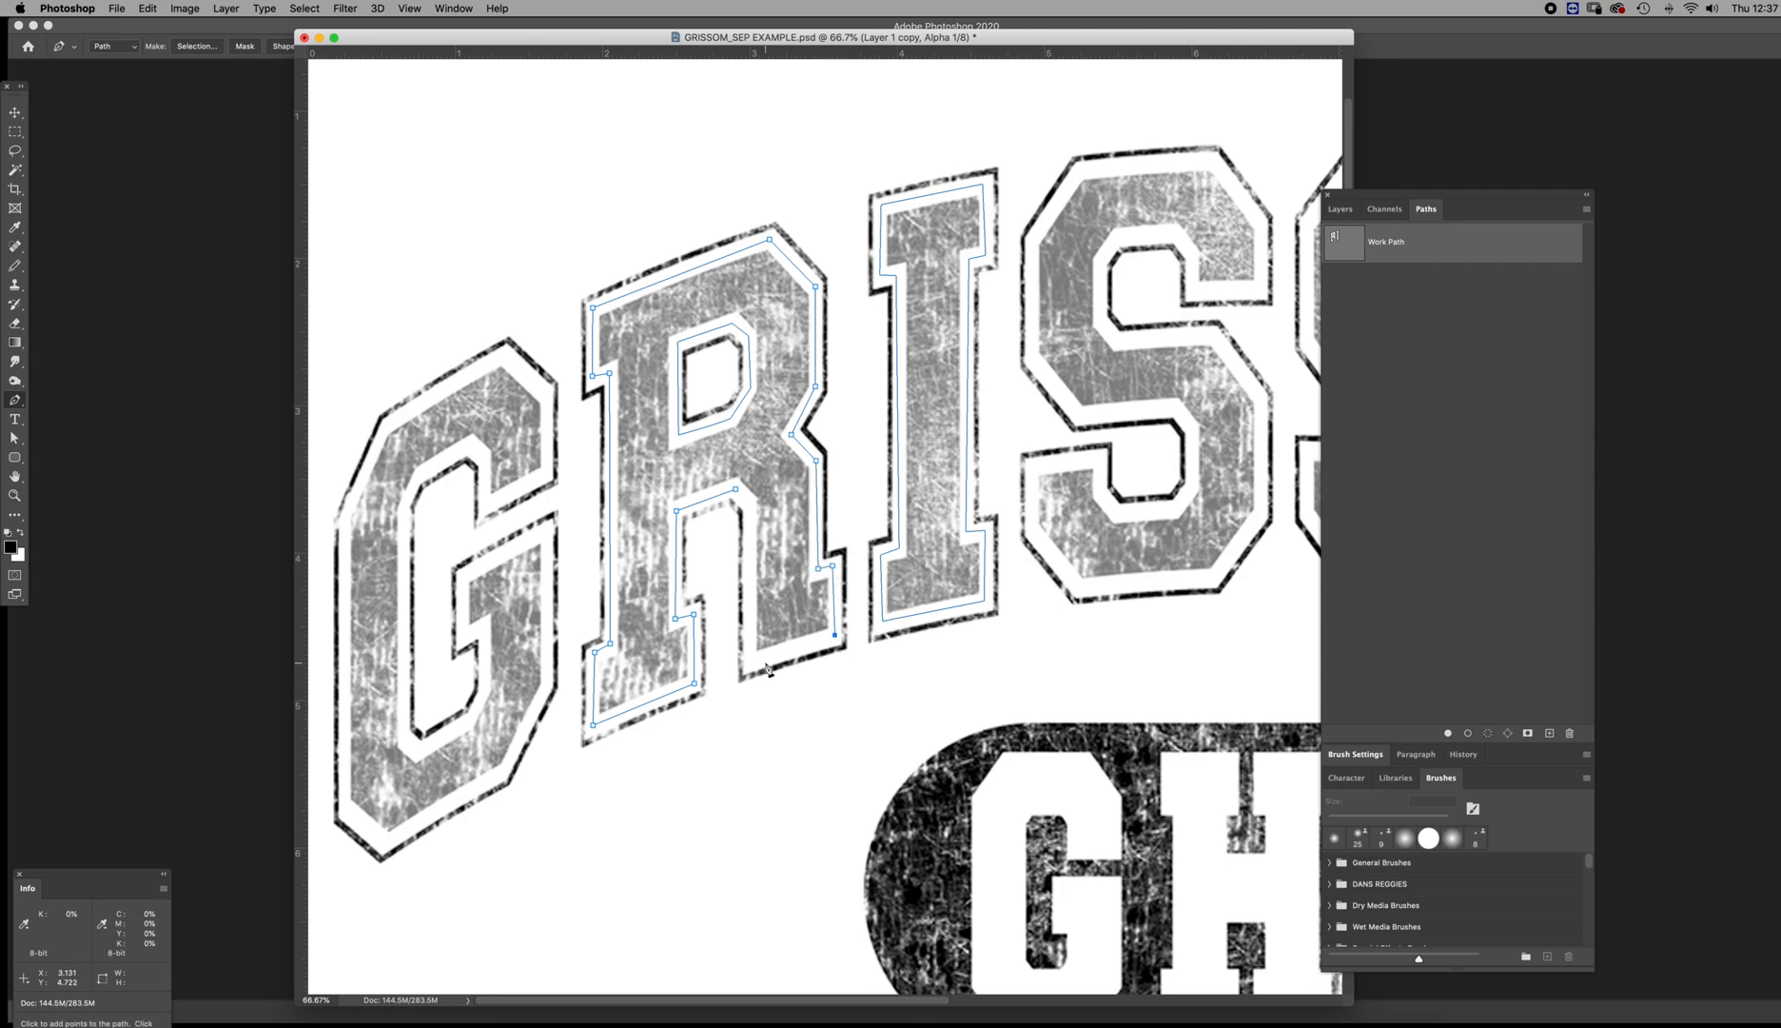
{"action": "left_click", "coordinate": [749, 662]}
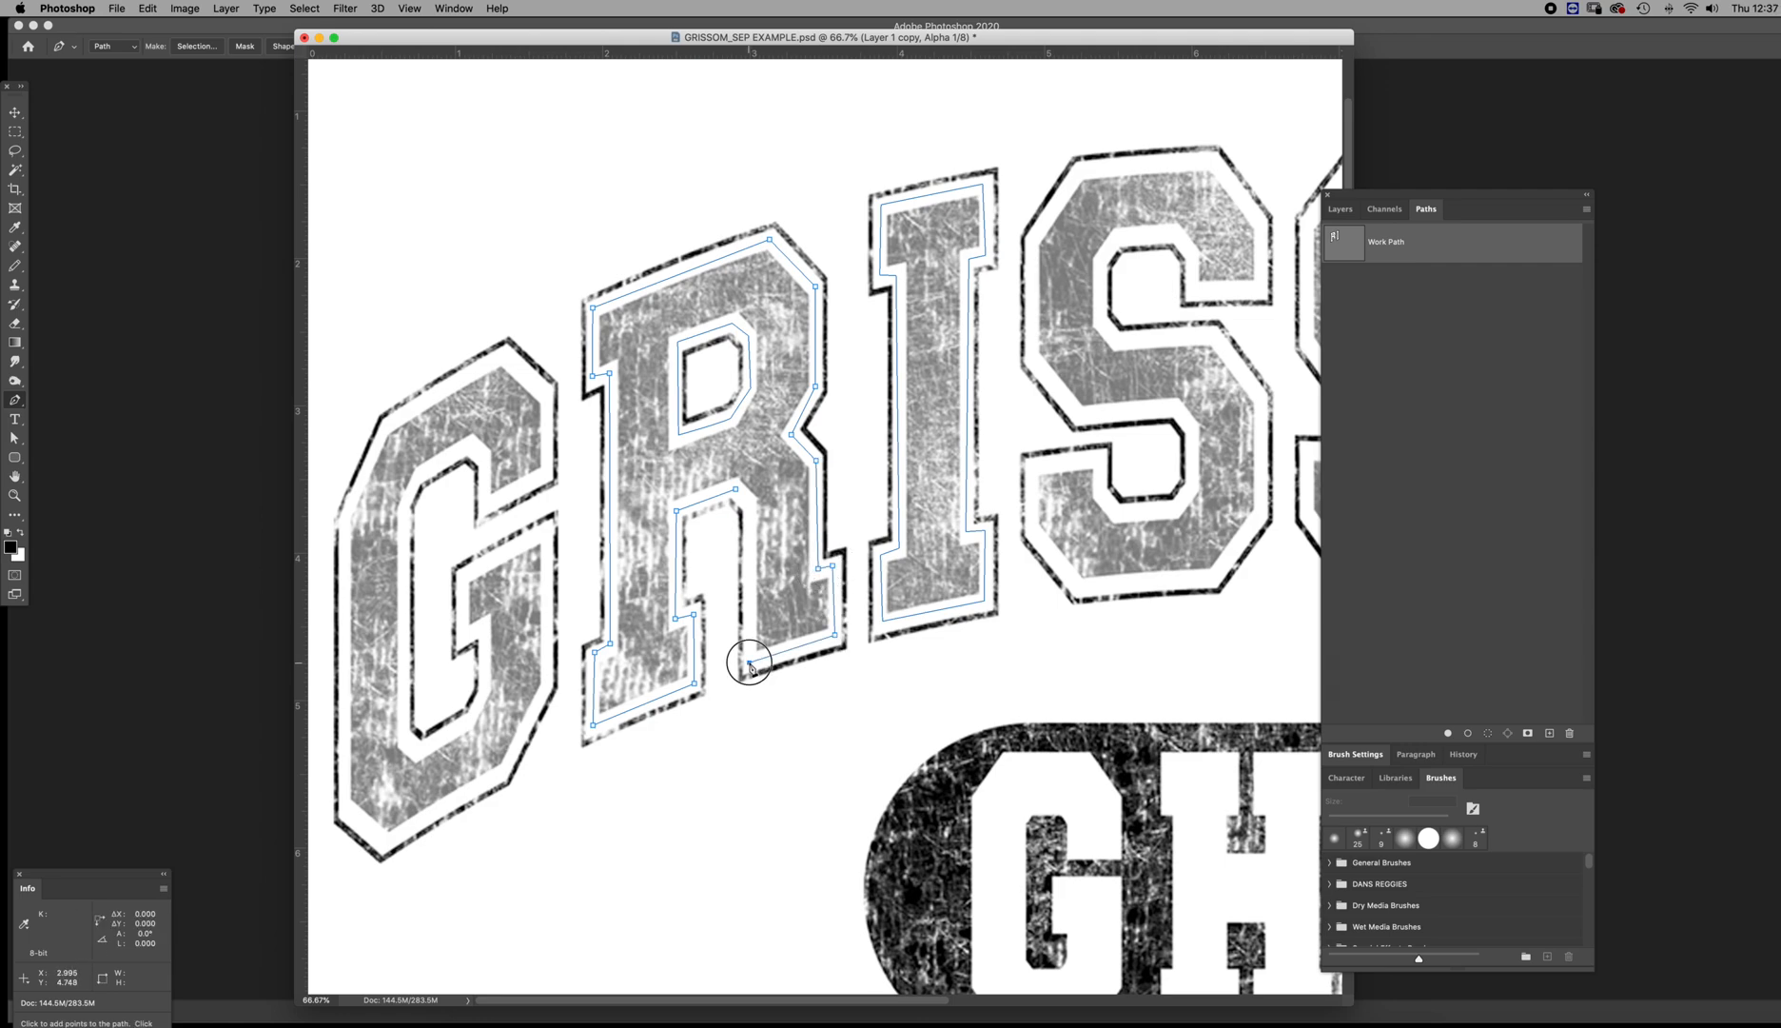
{"action": "left_click", "coordinate": [735, 489]}
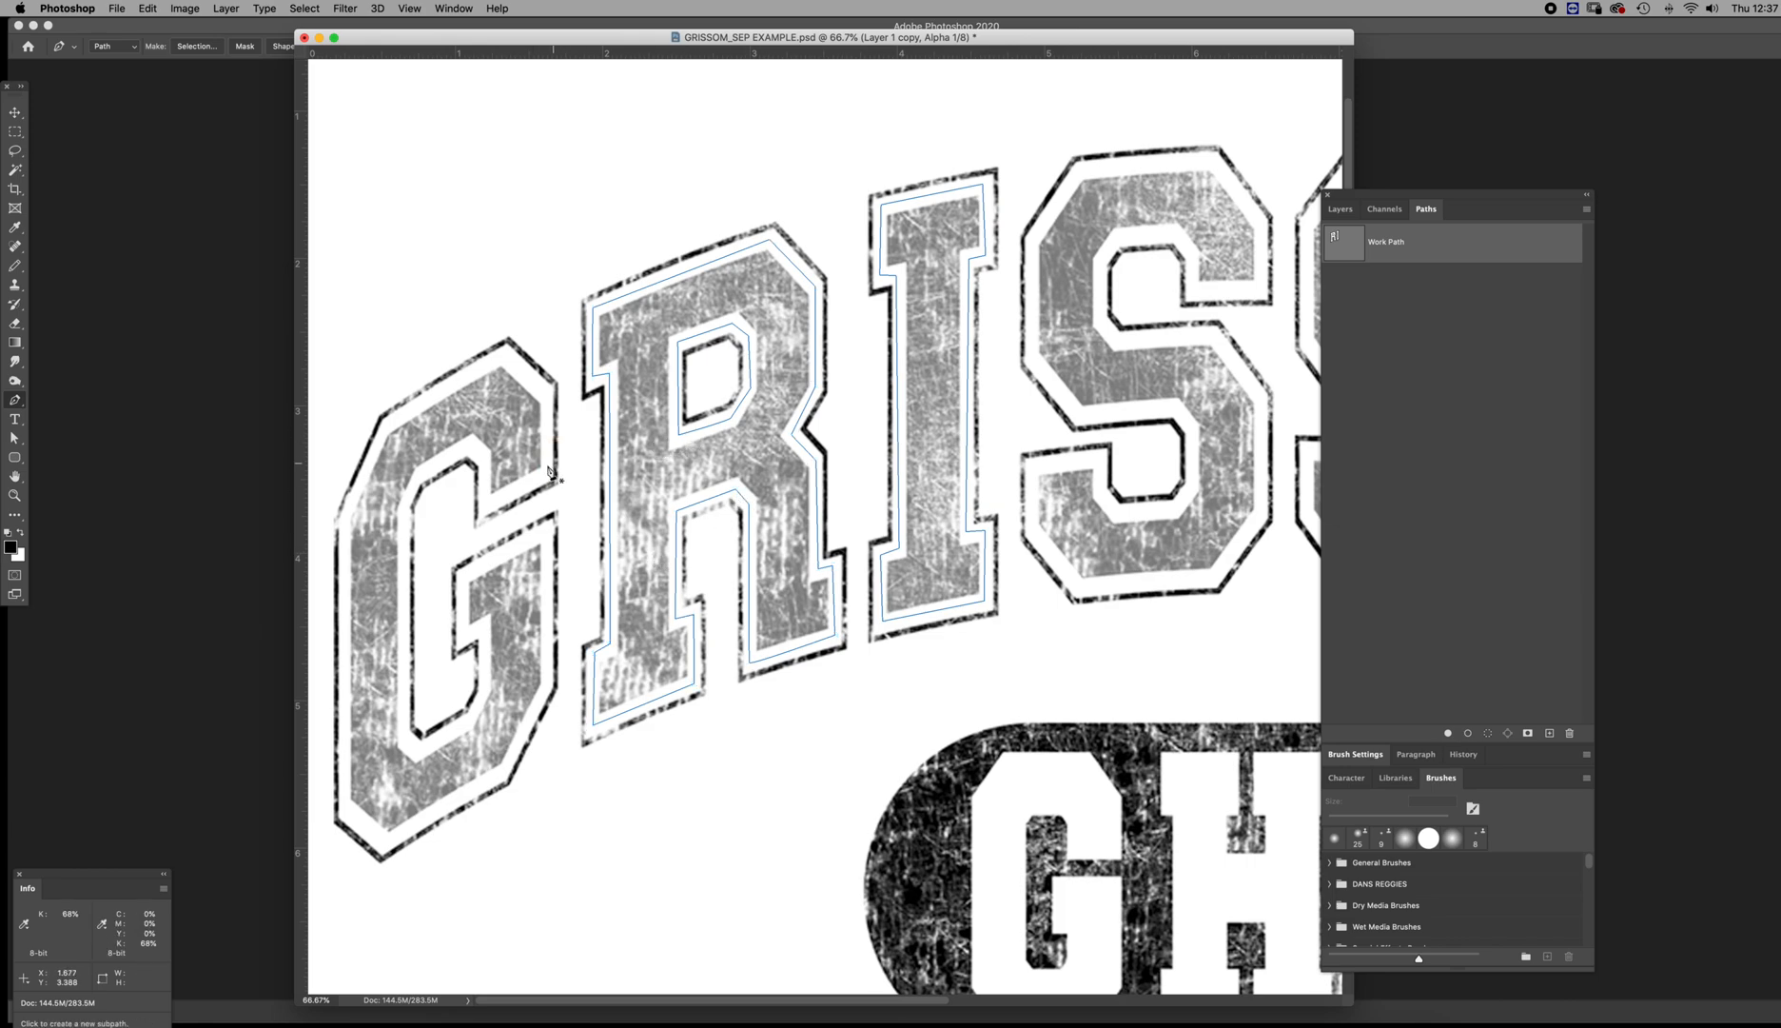
Trace a closed Pen subpath around the G of GRISSOM, in the gap between the textured fill and the outline
{"action": "scroll", "coordinate": [549, 470], "scroll_direction": "down", "scroll_amount": 2}
{"action": "left_click", "coordinate": [485, 467]}
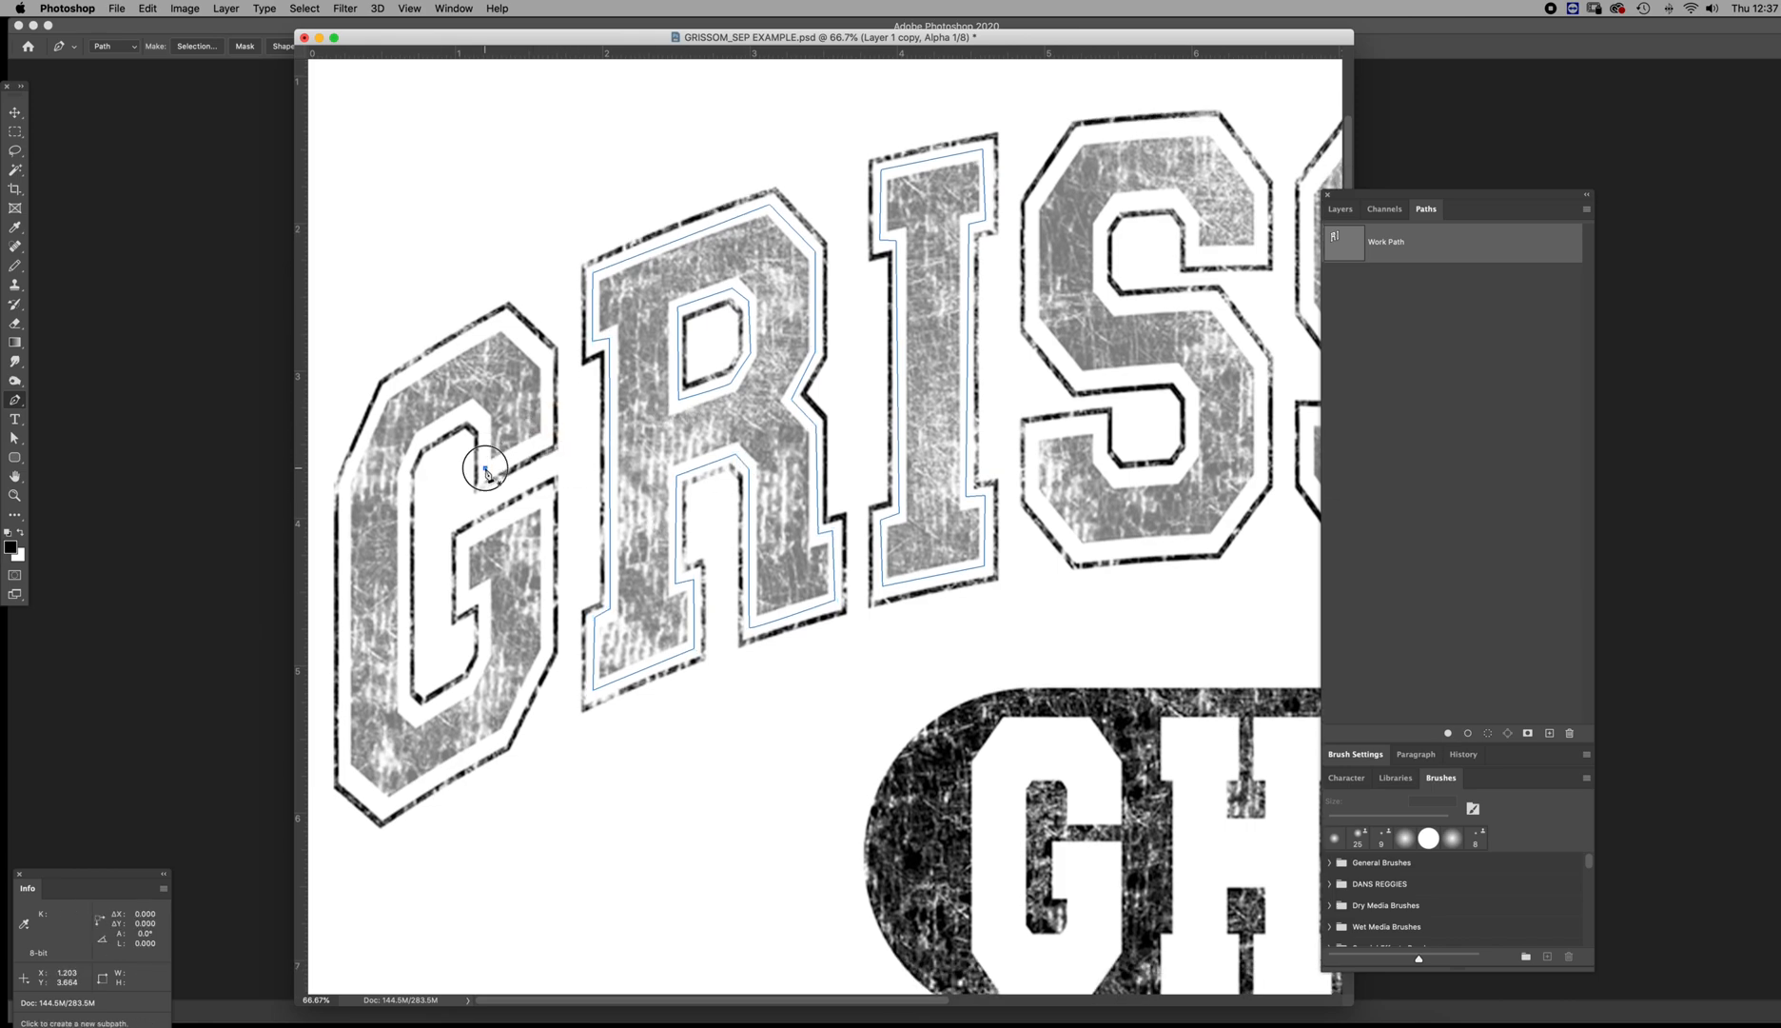
{"action": "left_click", "coordinate": [547, 438]}
{"action": "left_click", "coordinate": [547, 357]}
{"action": "left_click", "coordinate": [504, 319]}
{"action": "left_click", "coordinate": [388, 389]}
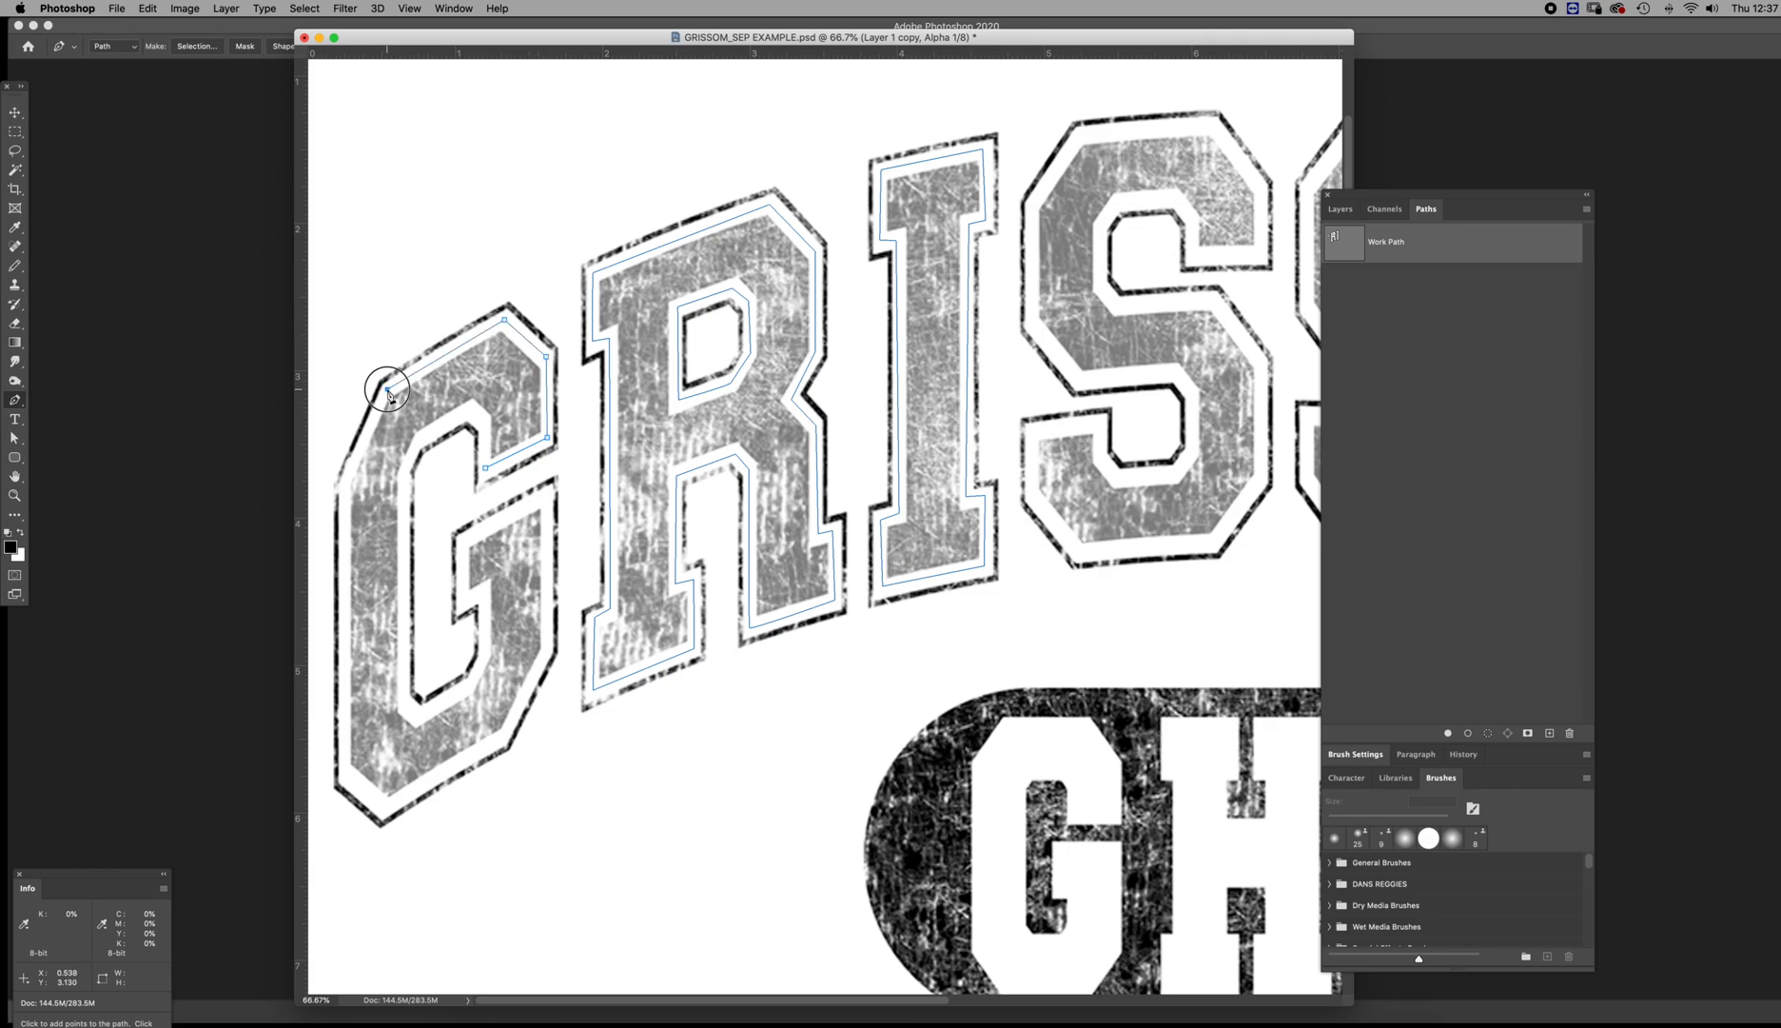
{"action": "left_click", "coordinate": [344, 485]}
{"action": "left_click", "coordinate": [343, 772]}
{"action": "left_click", "coordinate": [386, 807]}
{"action": "left_click", "coordinate": [504, 738]}
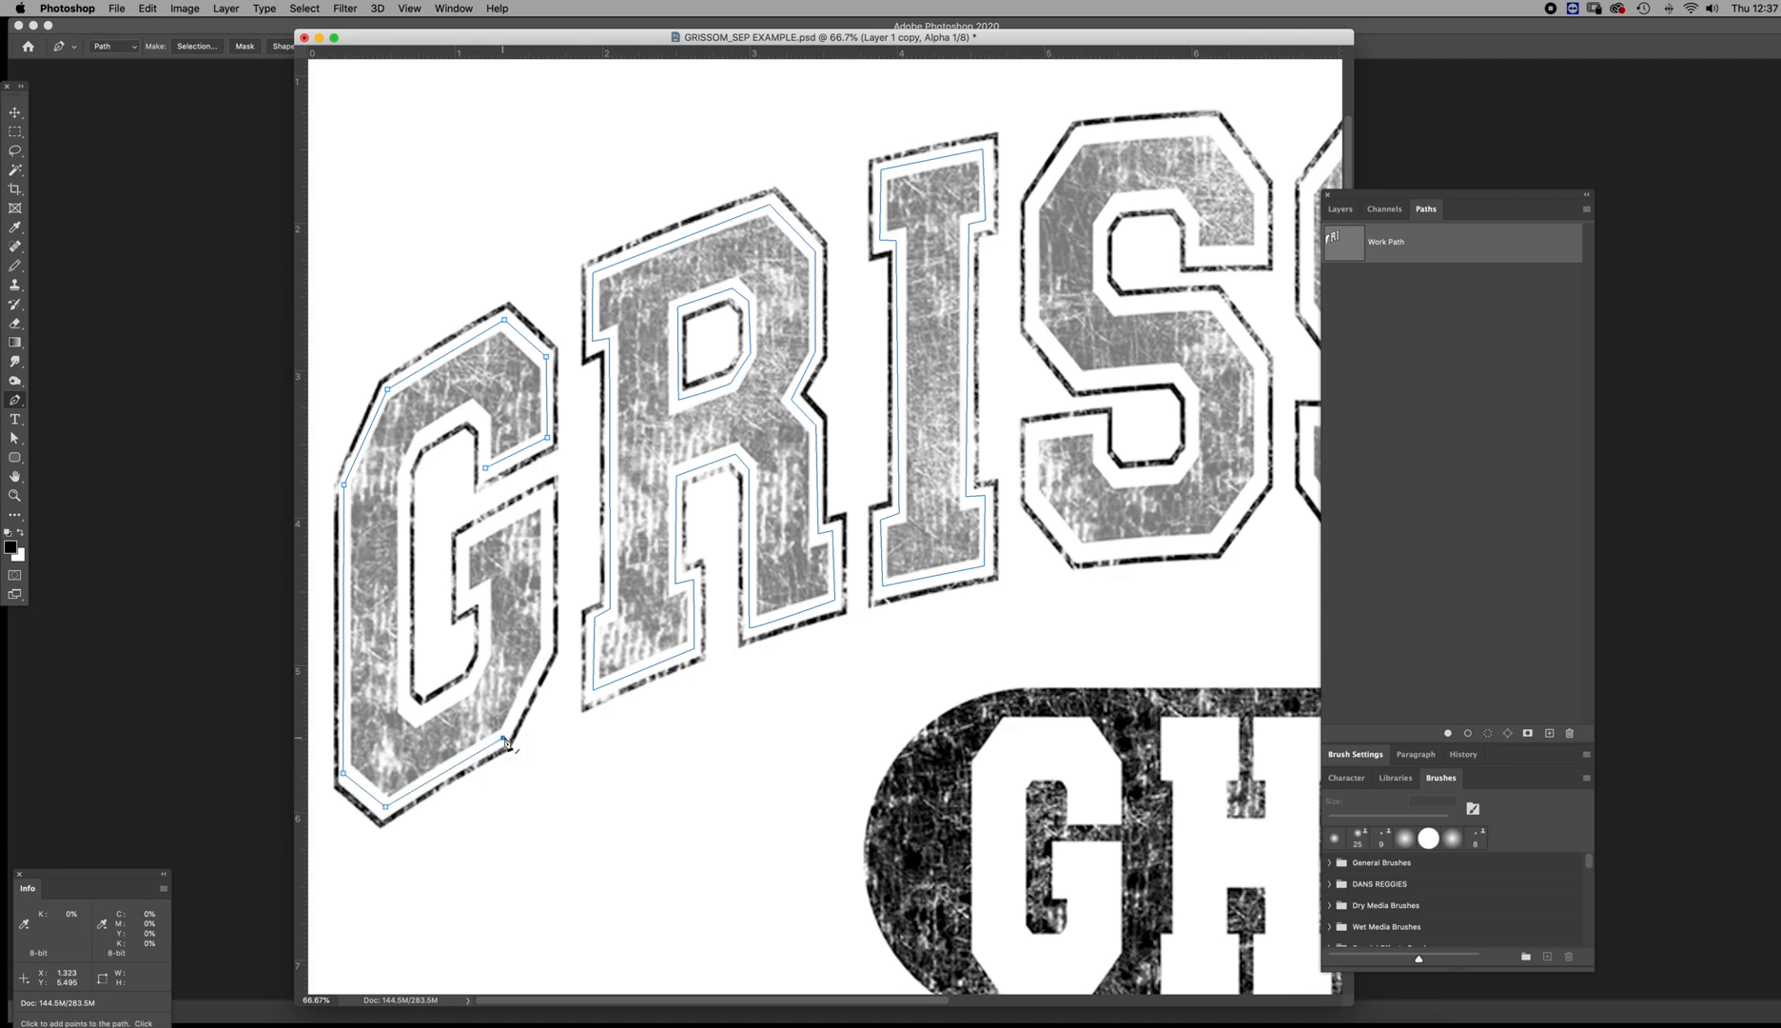
{"action": "left_click", "coordinate": [547, 647]}
{"action": "left_click", "coordinate": [546, 494]}
{"action": "left_click", "coordinate": [465, 539]}
{"action": "left_click", "coordinate": [464, 600]}
{"action": "left_click", "coordinate": [485, 654]}
{"action": "left_click", "coordinate": [470, 683]}
{"action": "left_click", "coordinate": [420, 715]}
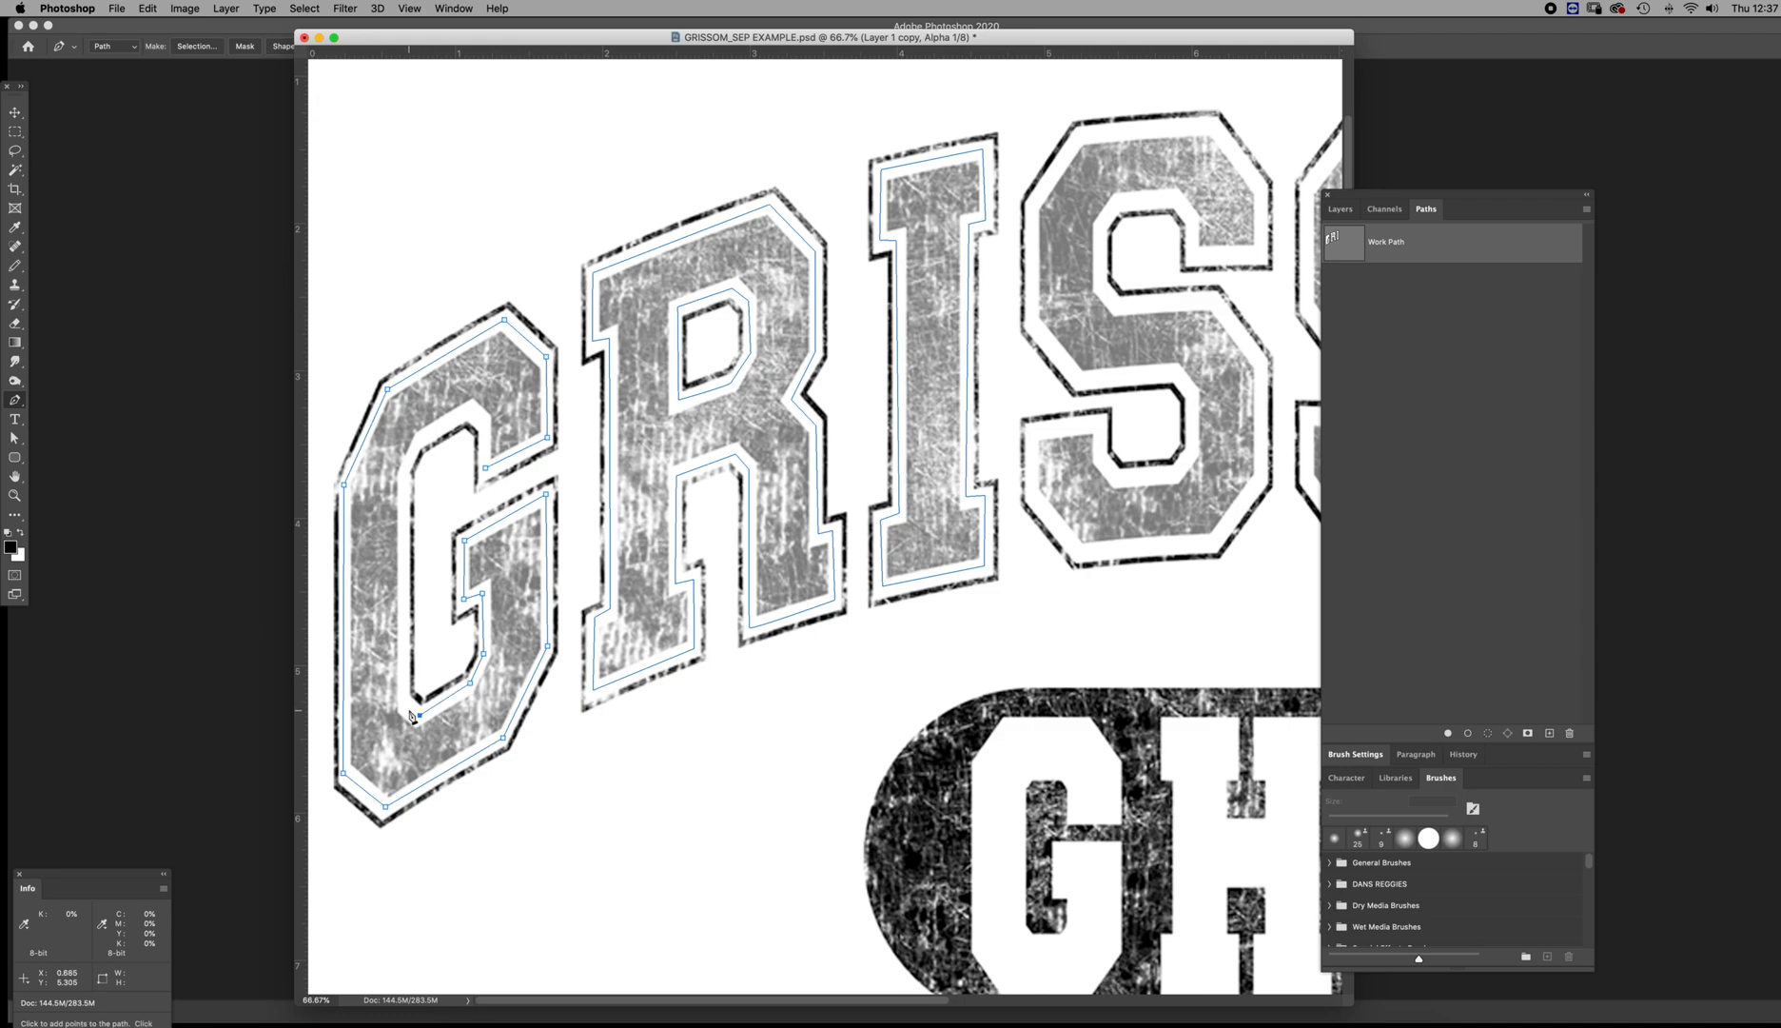
{"action": "left_click", "coordinate": [405, 466]}
{"action": "left_click", "coordinate": [421, 439]}
{"action": "left_click", "coordinate": [472, 411]}
{"action": "left_click", "coordinate": [486, 428]}
{"action": "left_click", "coordinate": [485, 467]}
Trace a closed Pen subpath around the first S of GRISSOM, in the gap between the textured fill and the outline
{"action": "scroll", "coordinate": [1082, 309], "scroll_direction": "right", "scroll_amount": 10}
{"action": "scroll", "coordinate": [1083, 309], "scroll_direction": "up", "scroll_amount": 3}
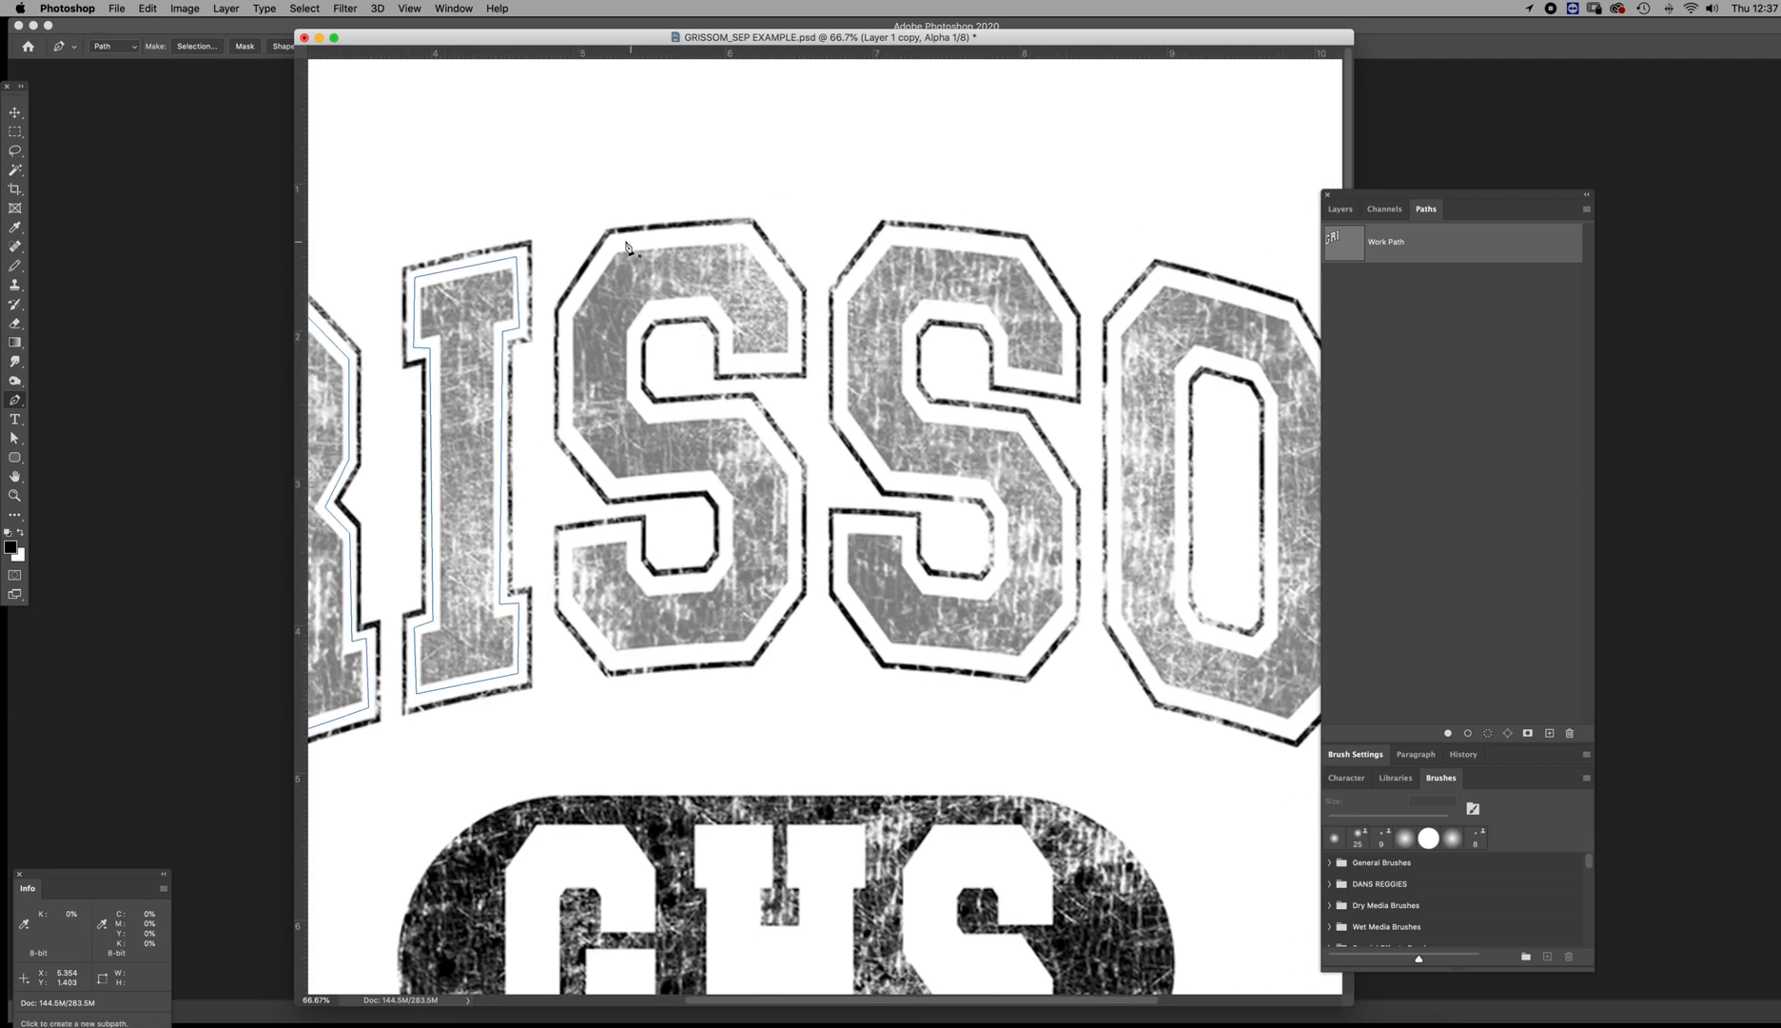
{"action": "left_click", "coordinate": [614, 242]}
{"action": "left_click", "coordinate": [568, 312]}
{"action": "left_click", "coordinate": [564, 426]}
{"action": "left_click", "coordinate": [616, 487]}
{"action": "left_click", "coordinate": [710, 481]}
{"action": "left_click", "coordinate": [724, 502]}
{"action": "left_click", "coordinate": [727, 559]}
{"action": "left_click", "coordinate": [709, 581]}
{"action": "left_click", "coordinate": [651, 584]}
{"action": "left_click", "coordinate": [633, 562]}
{"action": "left_click", "coordinate": [632, 532]}
{"action": "left_click", "coordinate": [566, 539]}
{"action": "left_click", "coordinate": [565, 602]}
{"action": "left_click", "coordinate": [613, 660]}
{"action": "left_click", "coordinate": [743, 651]}
{"action": "left_click", "coordinate": [796, 587]}
{"action": "left_click", "coordinate": [796, 473]}
{"action": "left_click", "coordinate": [745, 406]}
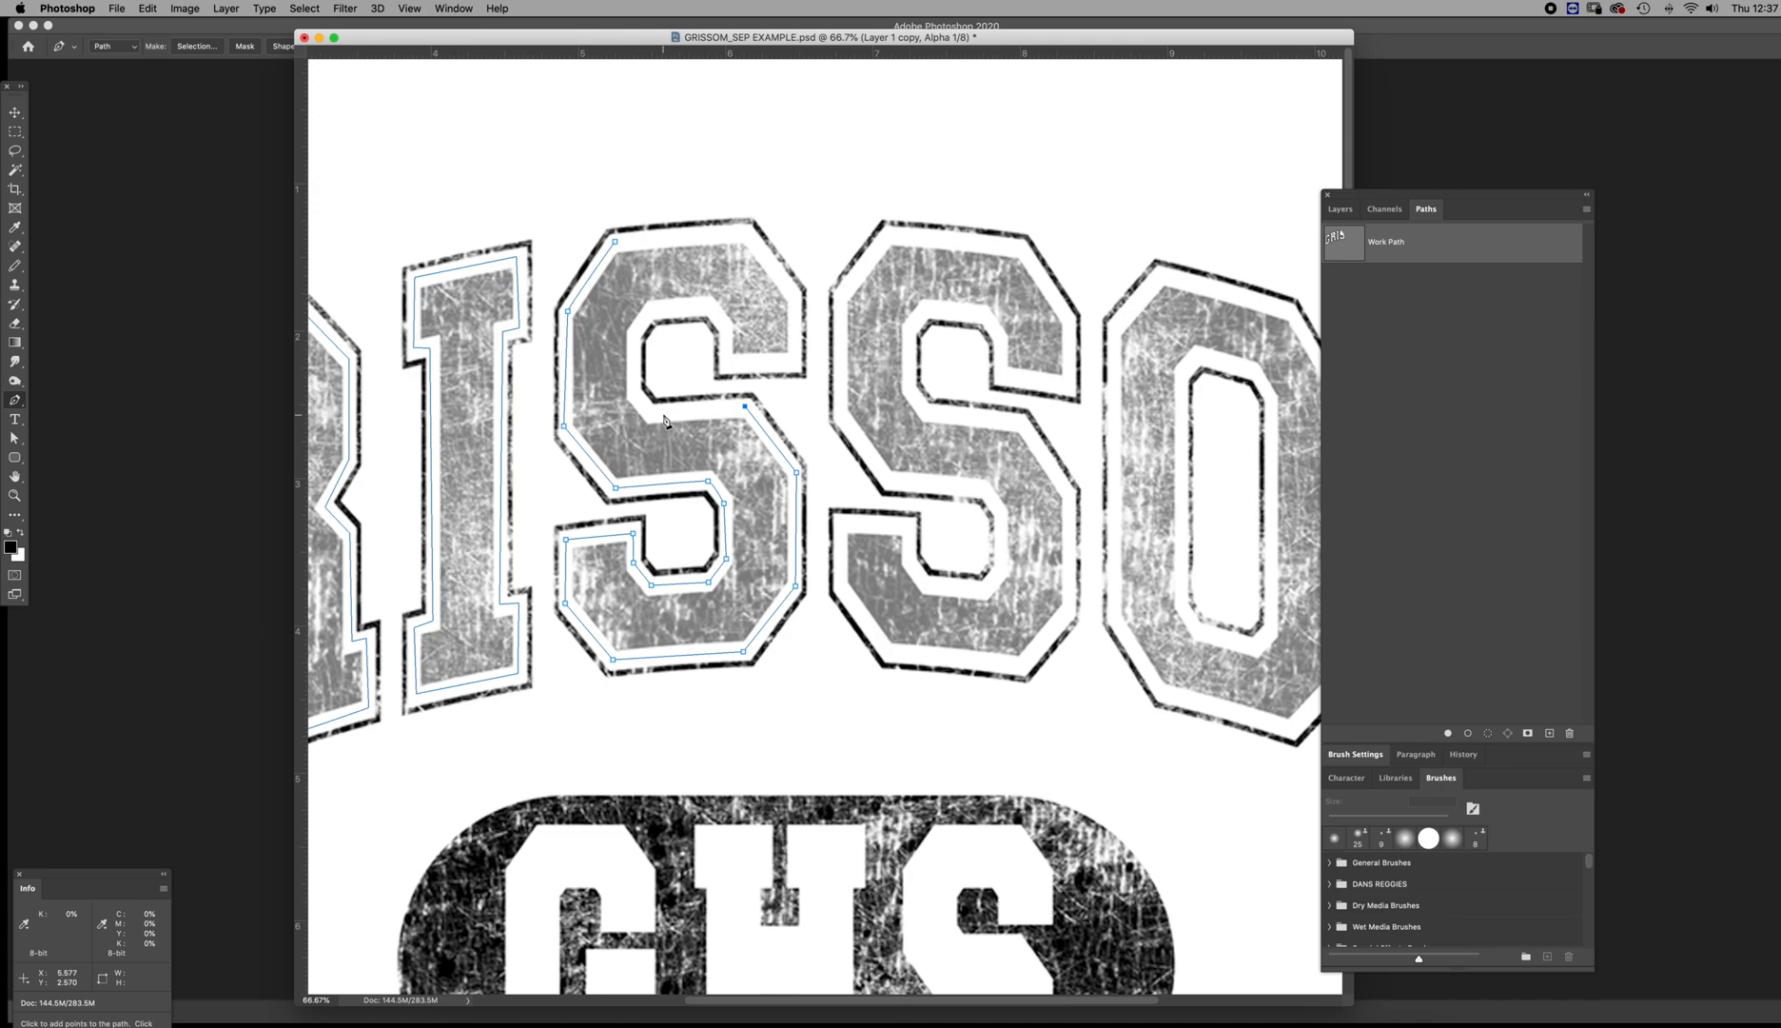
{"action": "left_click", "coordinate": [651, 411]}
{"action": "left_click", "coordinate": [636, 393]}
{"action": "left_click", "coordinate": [632, 333]}
{"action": "left_click", "coordinate": [708, 306]}
{"action": "left_click", "coordinate": [725, 328]}
{"action": "left_click", "coordinate": [729, 360]}
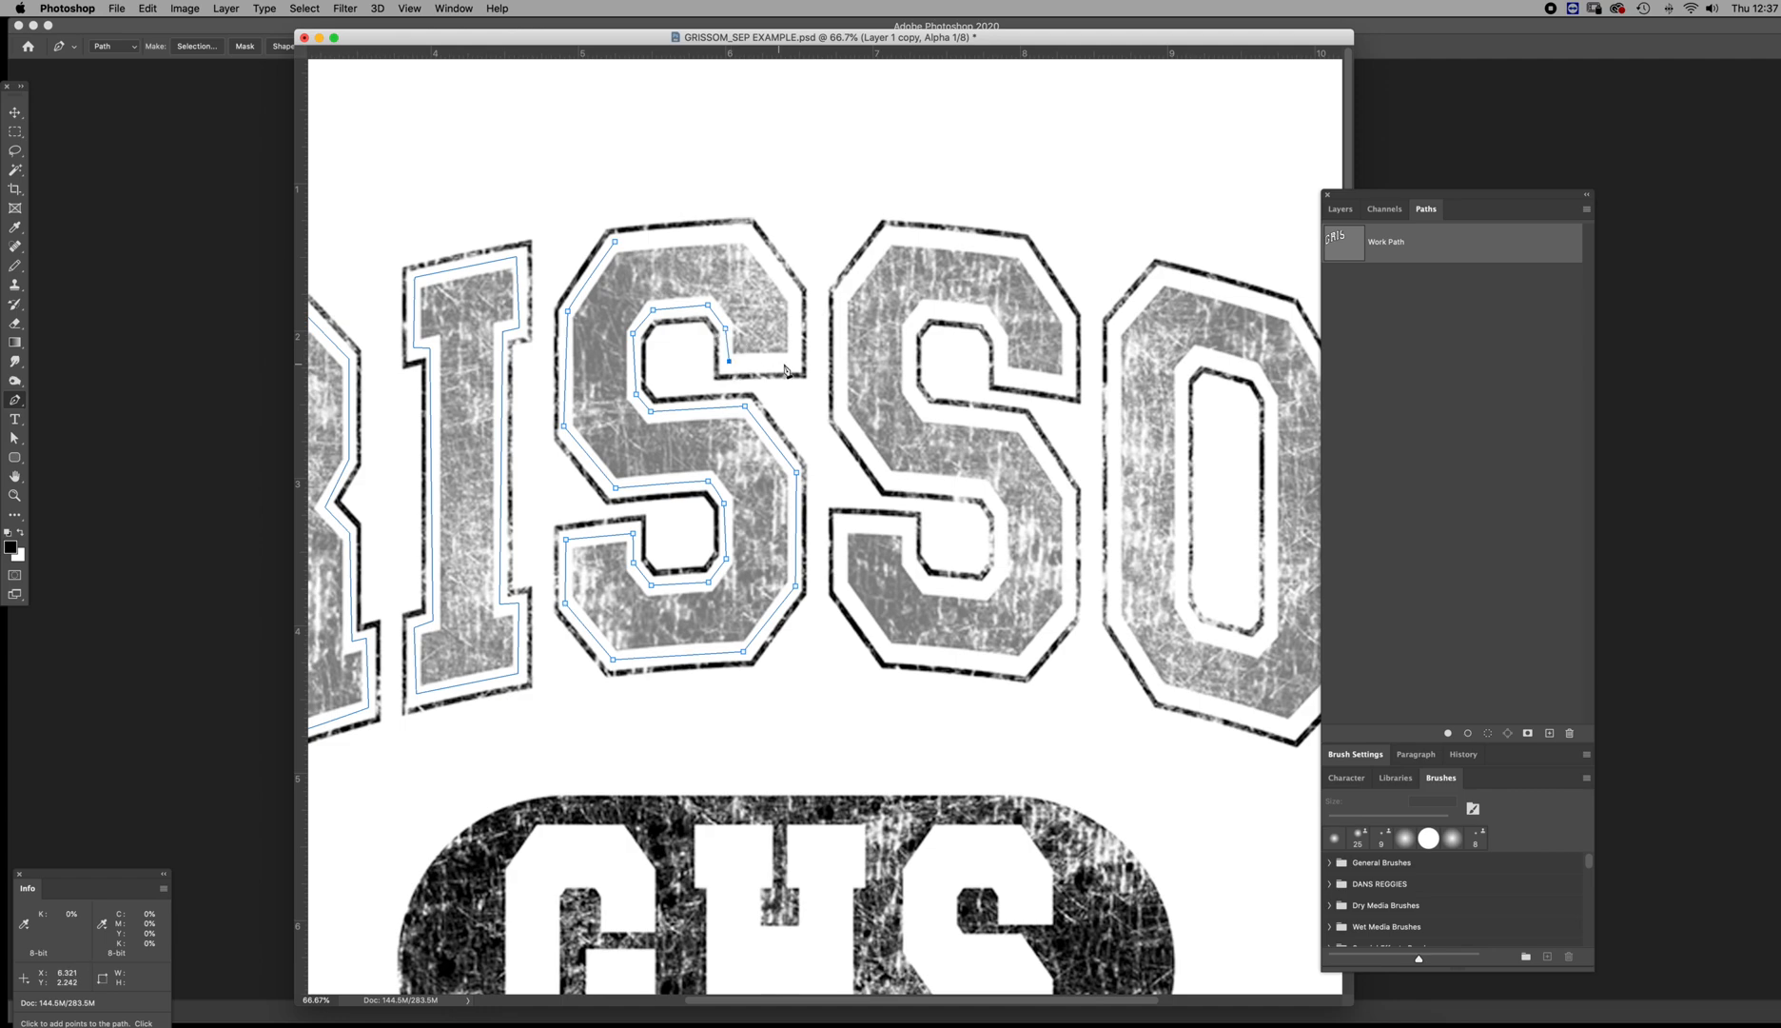
{"action": "left_click", "coordinate": [793, 362]}
{"action": "left_click", "coordinate": [747, 234]}
{"action": "left_click", "coordinate": [615, 242]}
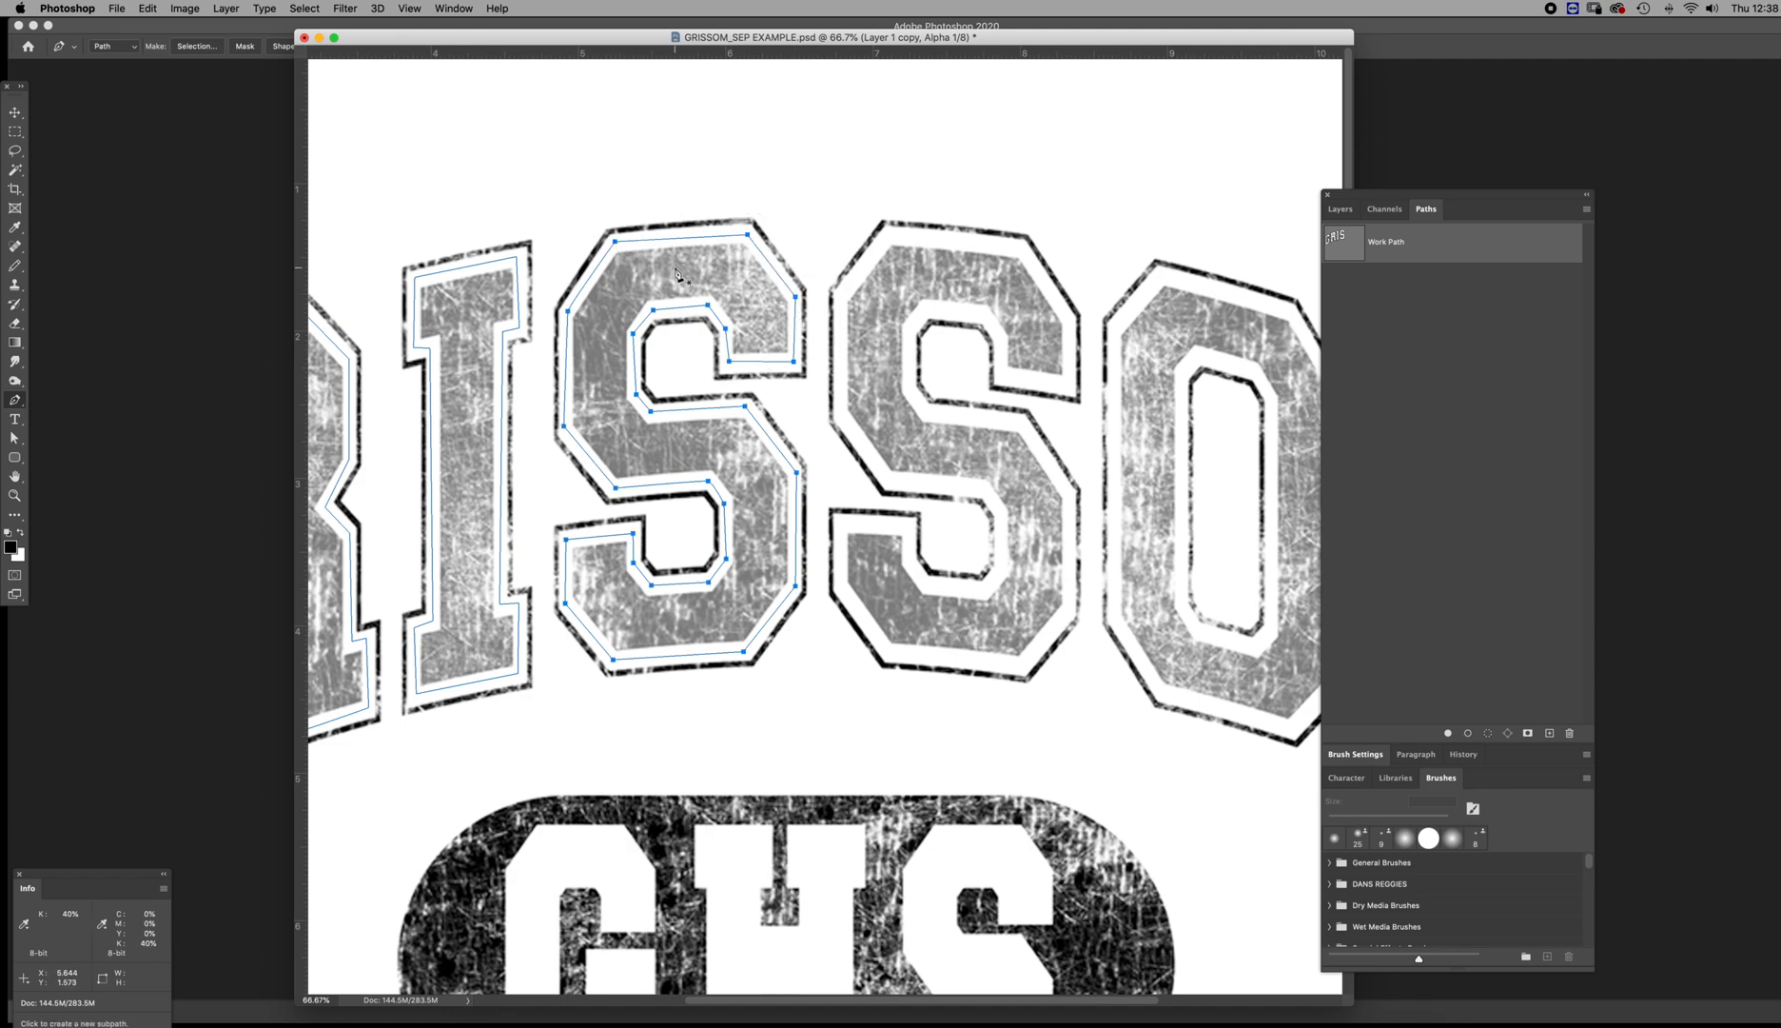
Trace a closed Pen subpath around the second S of GRISSOM, in the gap between the textured fill and the outline
{"action": "left_click", "coordinate": [890, 233]}
{"action": "left_click", "coordinate": [842, 295]}
{"action": "left_click", "coordinate": [838, 412]}
{"action": "left_click", "coordinate": [889, 478]}
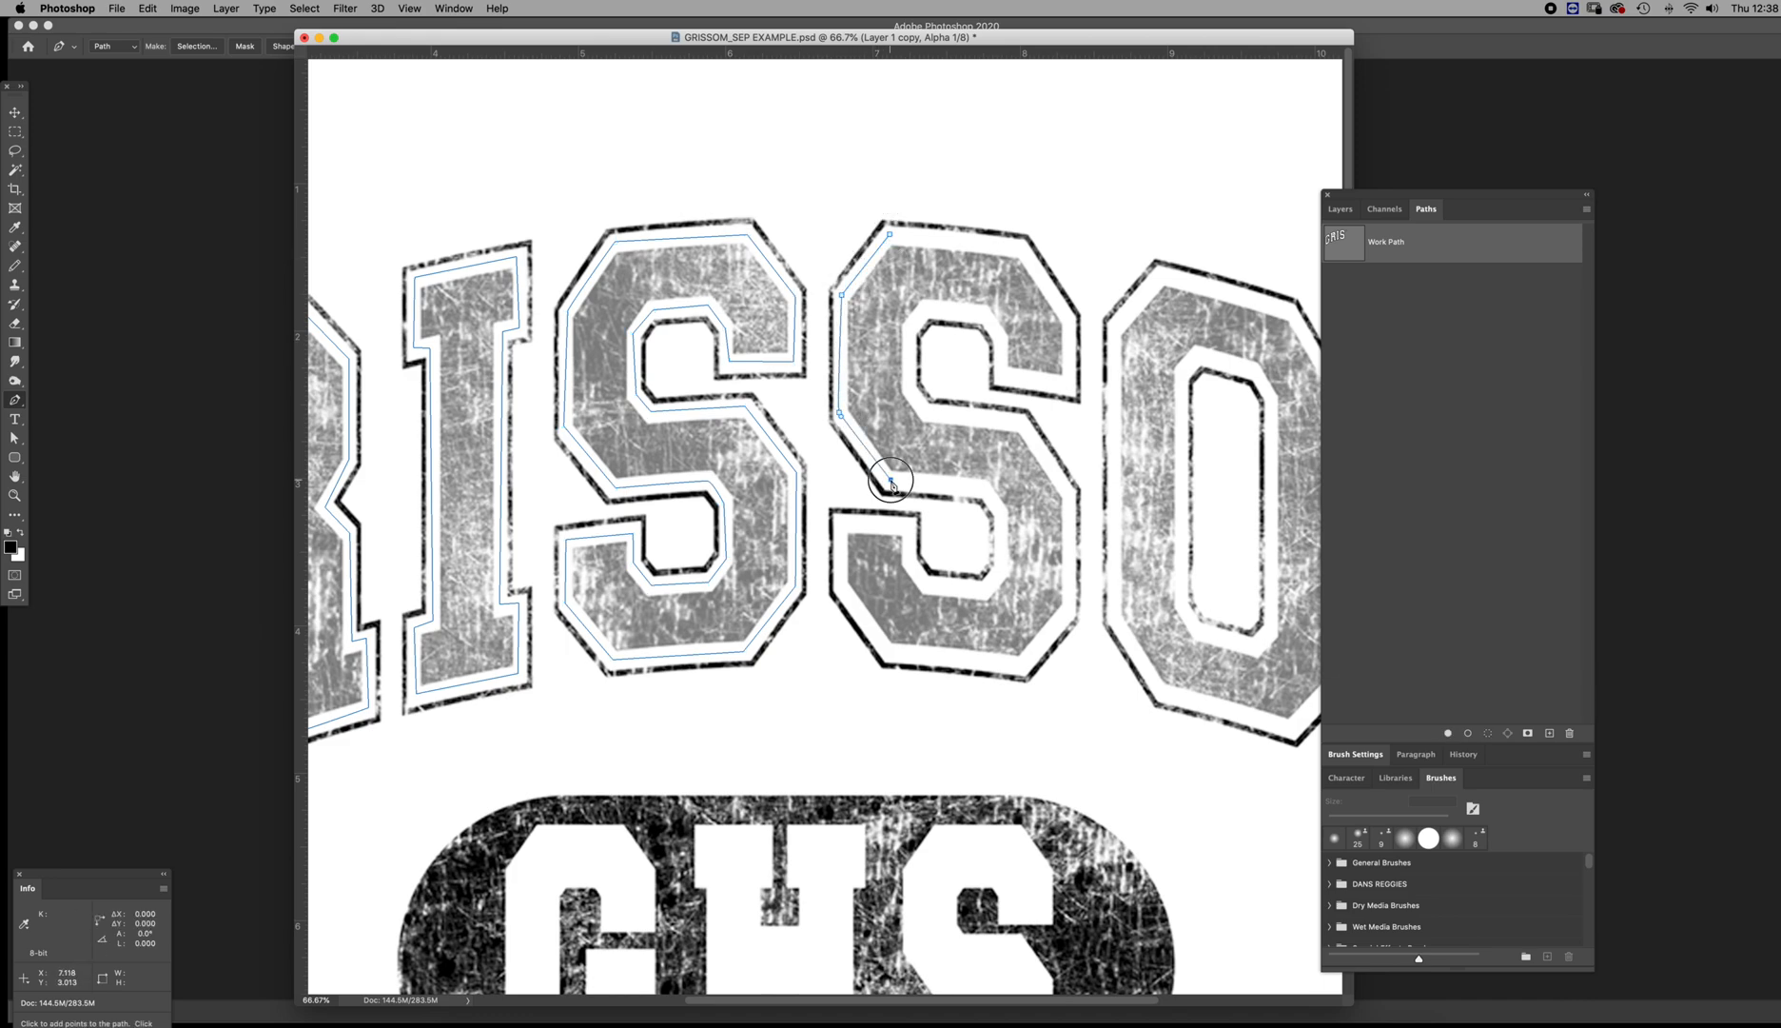
{"action": "left_click", "coordinate": [981, 486]}
{"action": "left_click", "coordinate": [1002, 512]}
{"action": "left_click", "coordinate": [1000, 562]}
{"action": "left_click", "coordinate": [983, 588]}
{"action": "left_click", "coordinate": [929, 583]}
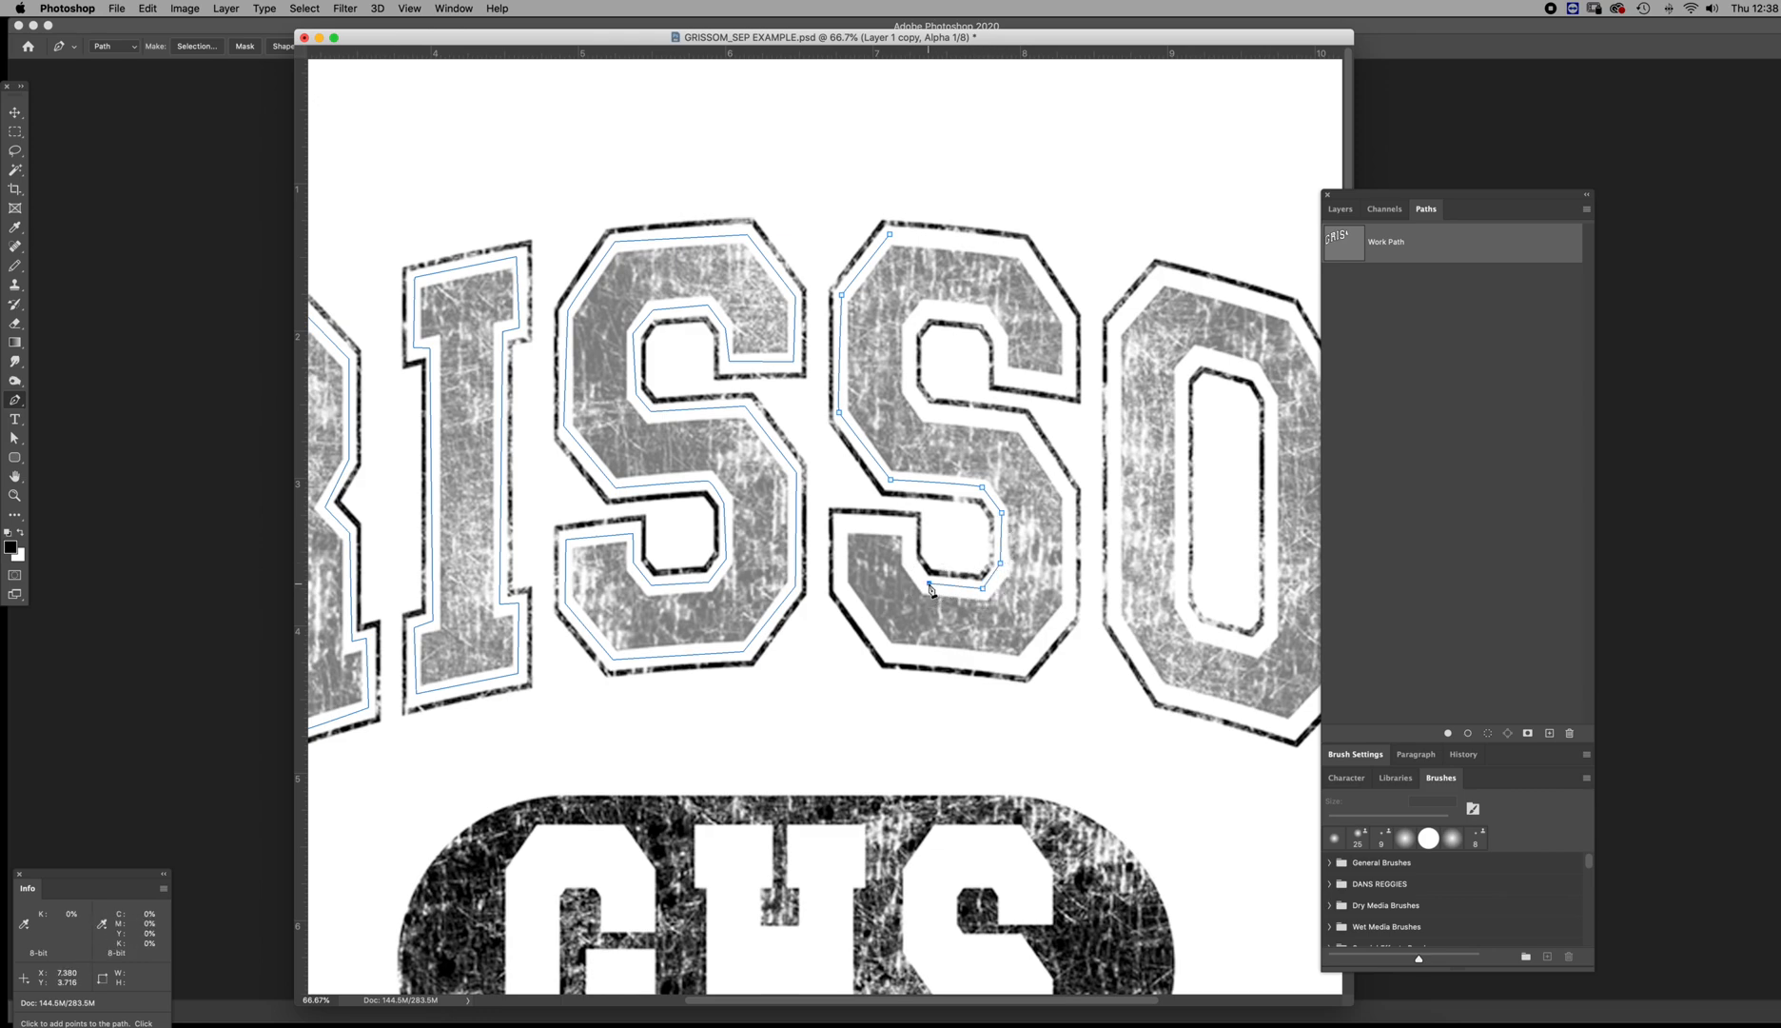
{"action": "left_click", "coordinate": [908, 558]}
{"action": "left_click", "coordinate": [838, 520]}
{"action": "left_click", "coordinate": [838, 586]}
{"action": "left_click", "coordinate": [890, 649]}
{"action": "left_click", "coordinate": [1021, 663]}
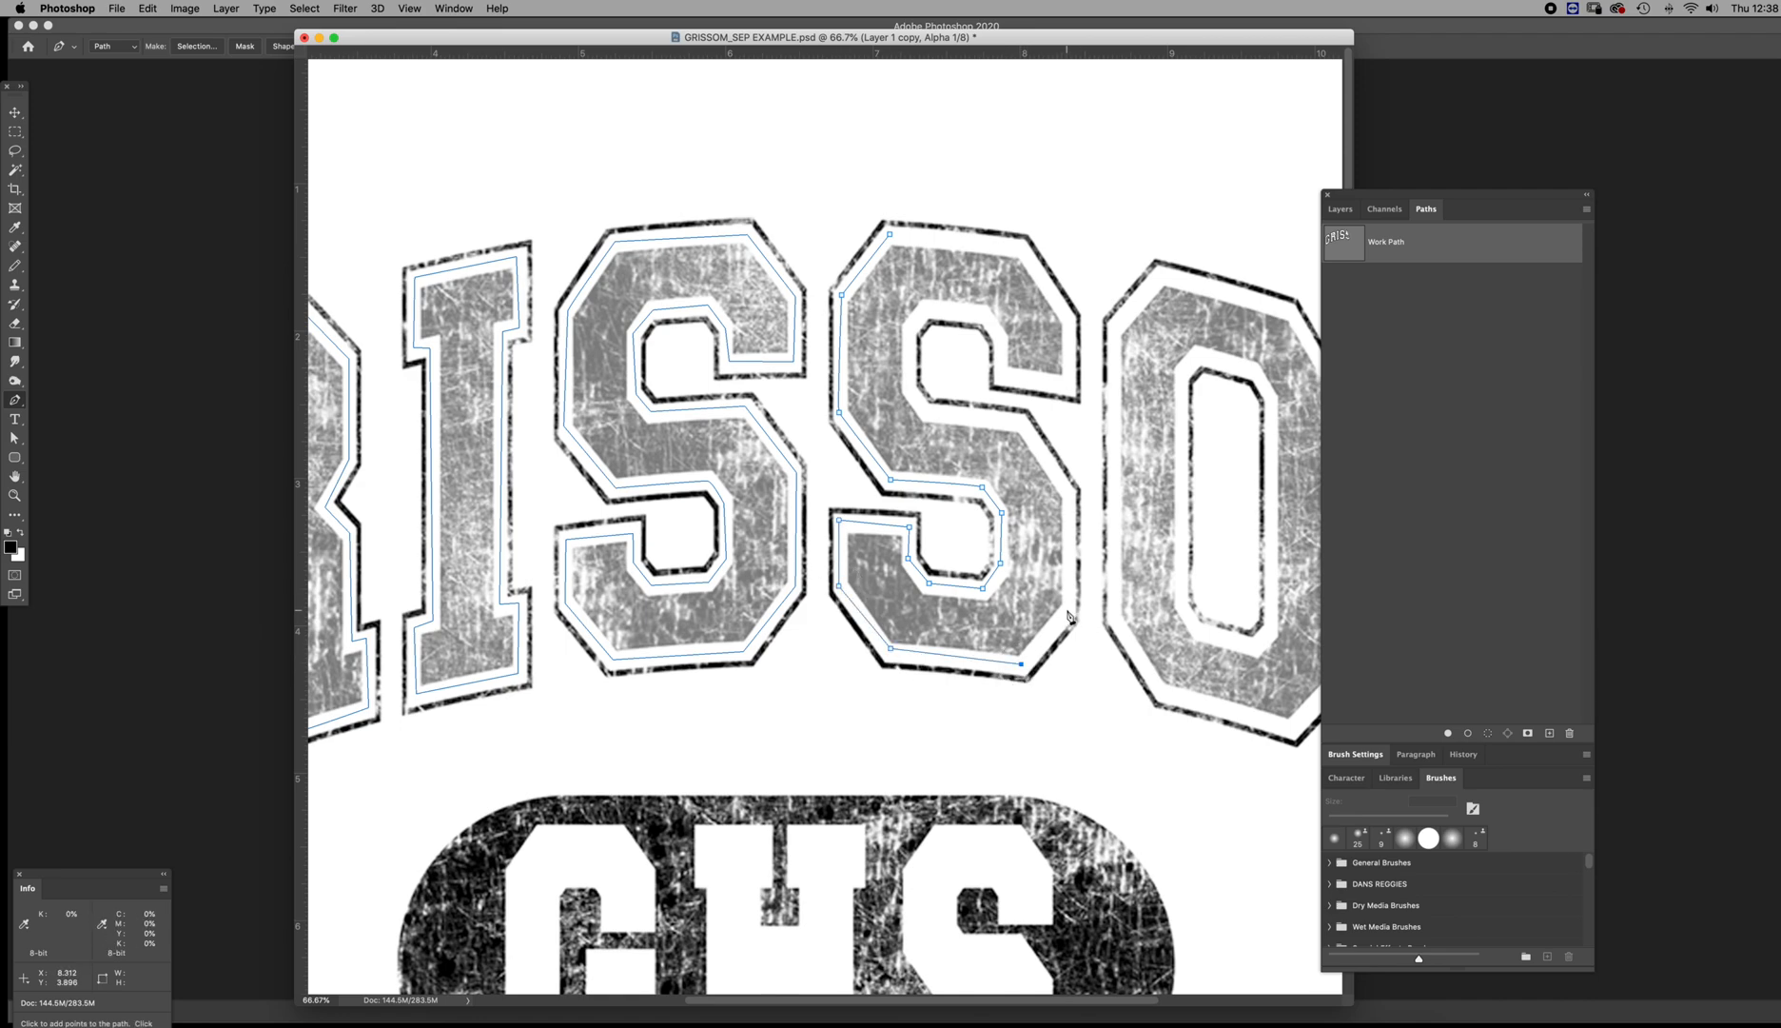
{"action": "left_click", "coordinate": [1070, 608]}
{"action": "left_click", "coordinate": [1069, 492]}
{"action": "left_click", "coordinate": [1019, 422]}
{"action": "left_click", "coordinate": [929, 409]}
{"action": "left_click", "coordinate": [909, 388]}
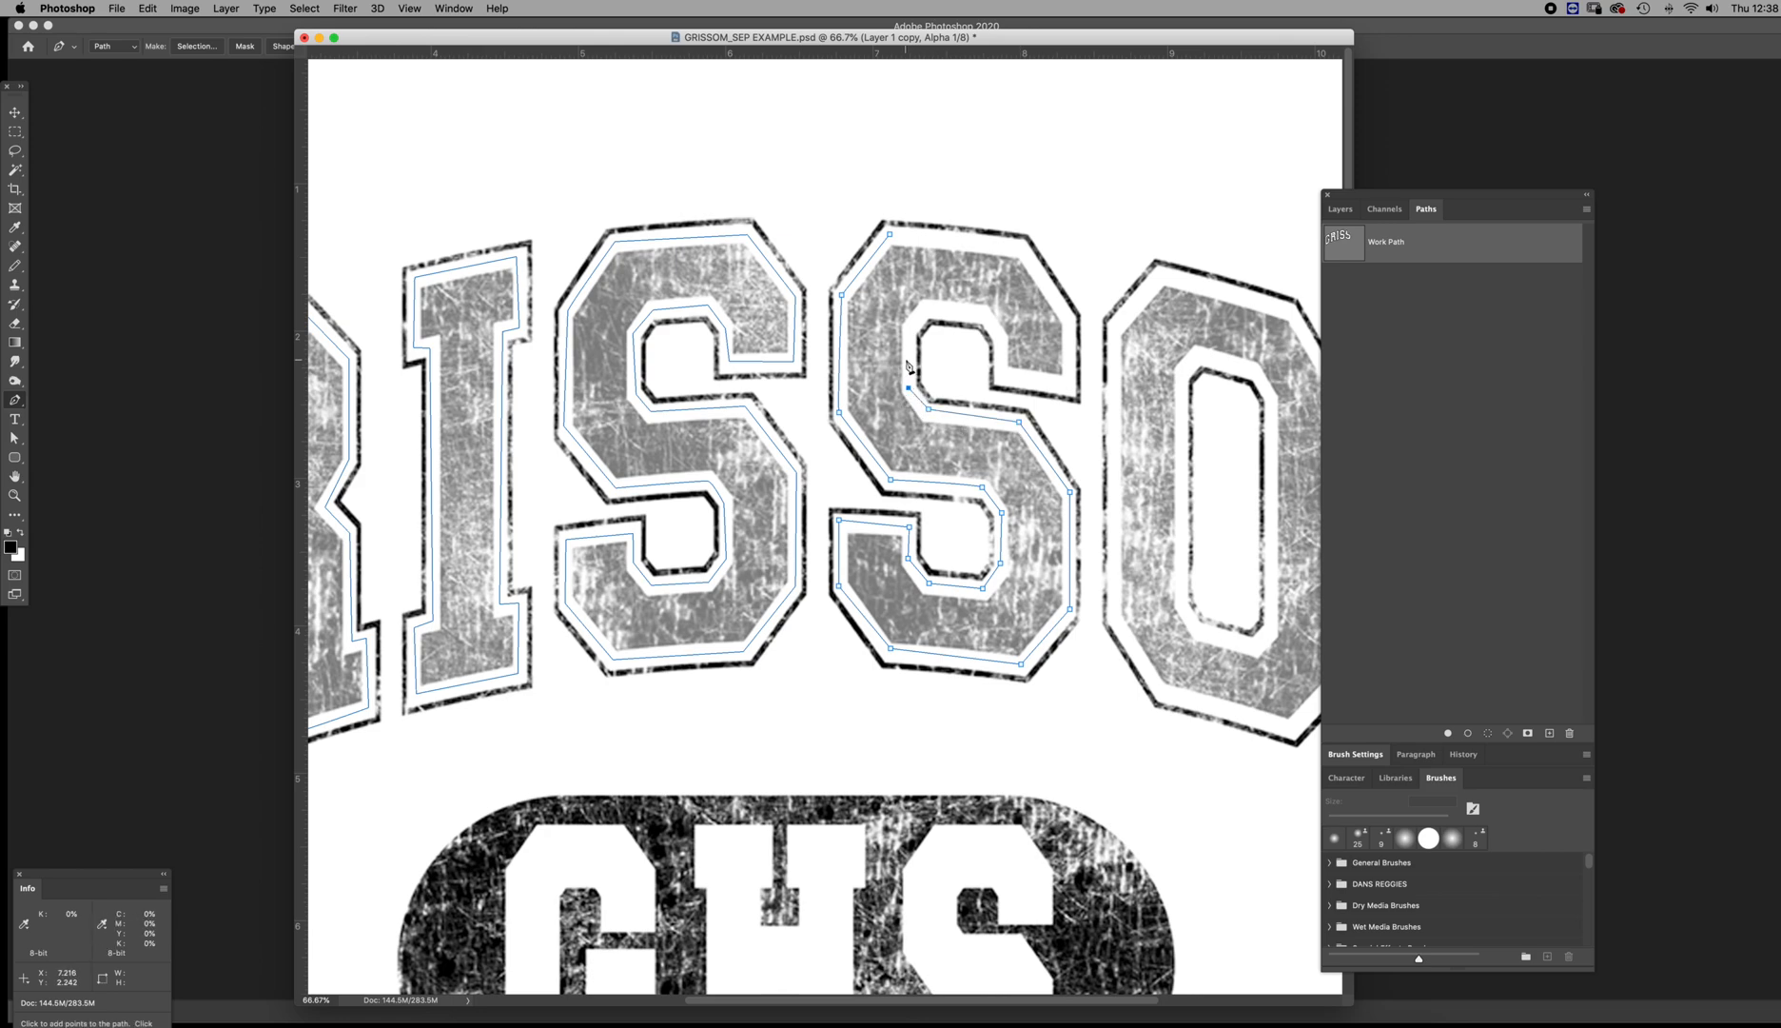
{"action": "left_click", "coordinate": [909, 328]}
{"action": "left_click", "coordinate": [936, 308]}
{"action": "left_click", "coordinate": [982, 313]}
{"action": "left_click", "coordinate": [999, 335]}
{"action": "left_click", "coordinate": [1003, 376]}
{"action": "left_click", "coordinate": [1069, 383]}
{"action": "left_click", "coordinate": [1072, 320]}
{"action": "left_click", "coordinate": [1020, 247]}
{"action": "left_click", "coordinate": [889, 234]}
Trace a closed Pen subpath around the O's outer contour, in the gap between the textured fill and the outline
{"action": "left_click_drag", "start_coordinate": [1036, 368], "coordinate": [648, 311]}
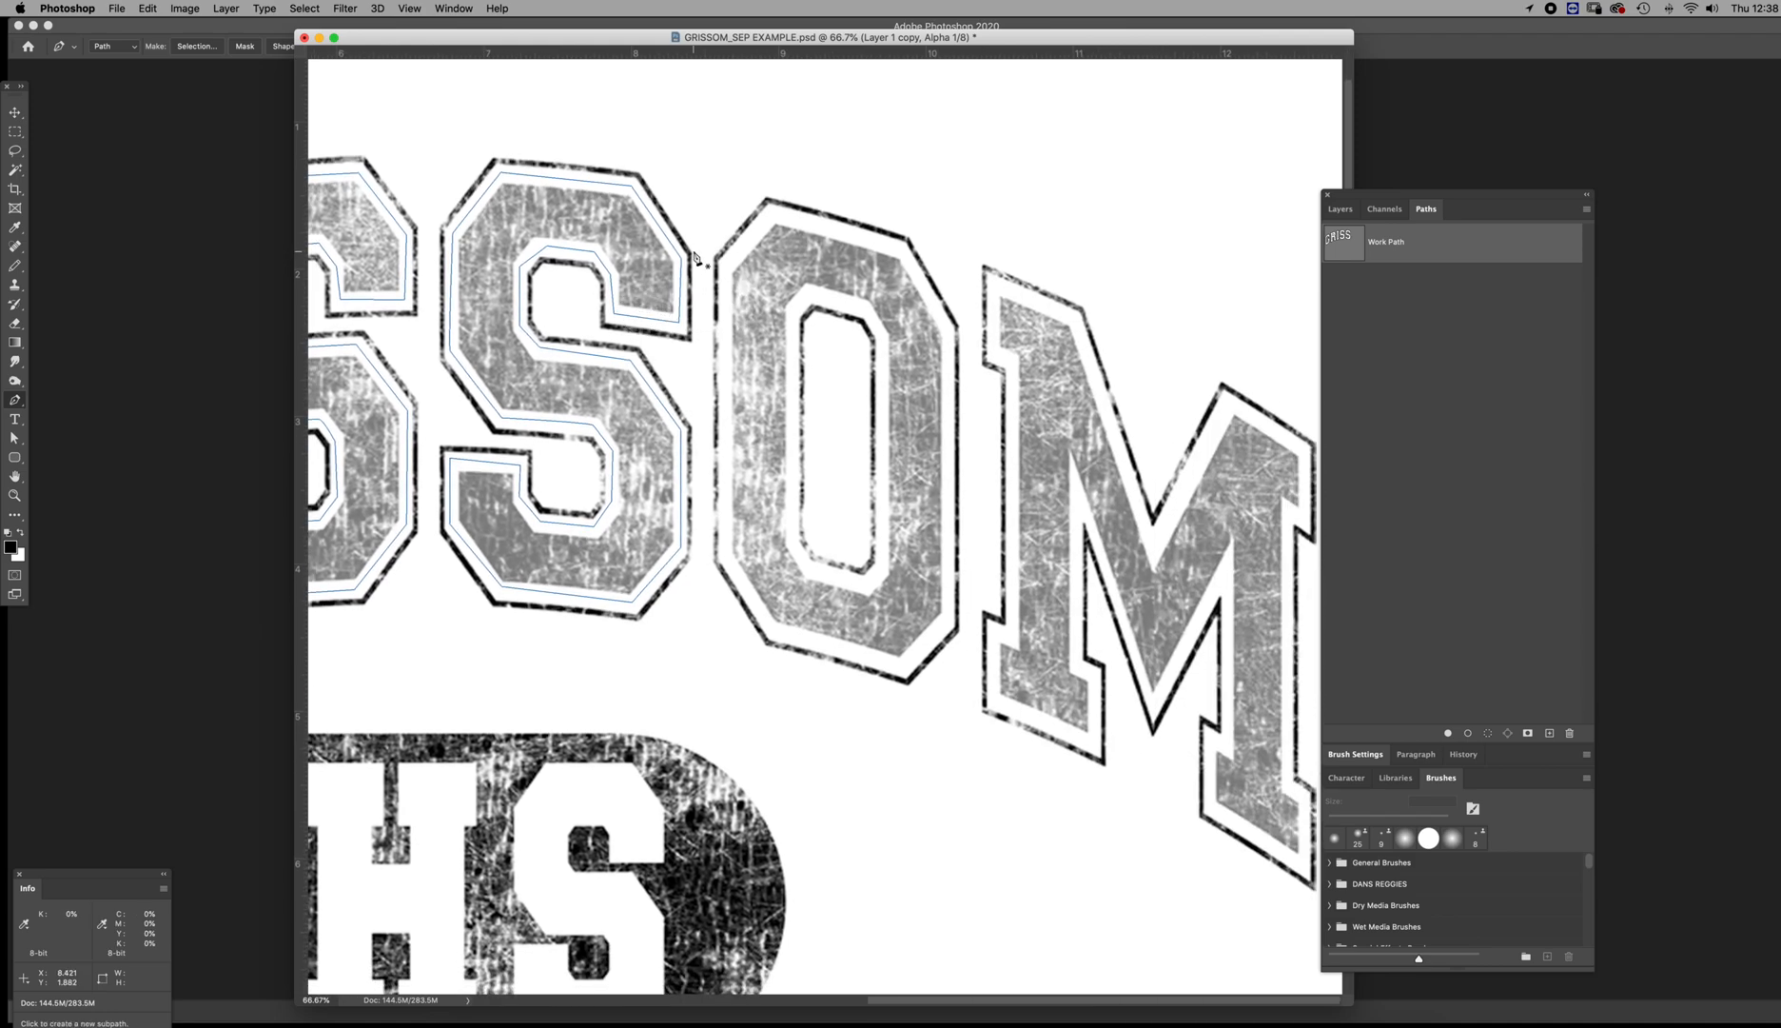
{"action": "left_click", "coordinate": [774, 213]}
{"action": "left_click", "coordinate": [726, 264]}
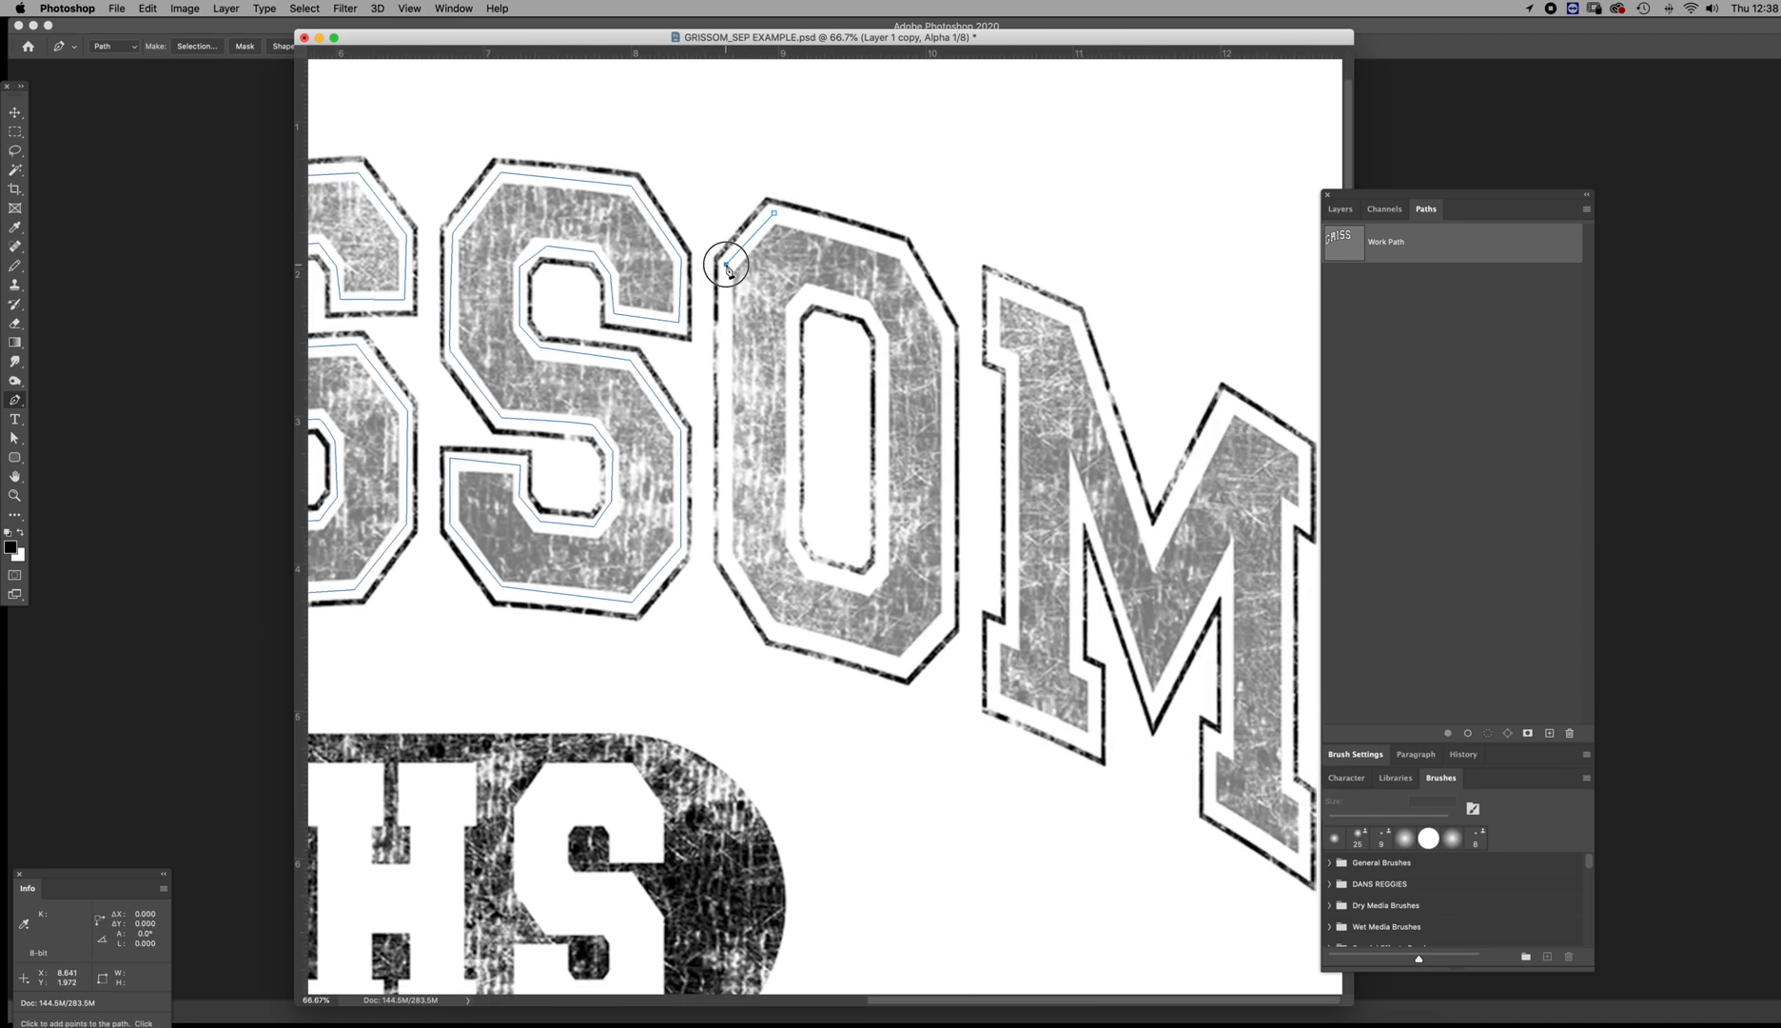
{"action": "left_click", "coordinate": [726, 554]}
{"action": "left_click", "coordinate": [775, 633]}
{"action": "left_click", "coordinate": [904, 672]}
{"action": "left_click", "coordinate": [950, 618]}
{"action": "left_click", "coordinate": [948, 329]}
{"action": "left_click", "coordinate": [901, 250]}
{"action": "left_click", "coordinate": [776, 215]}
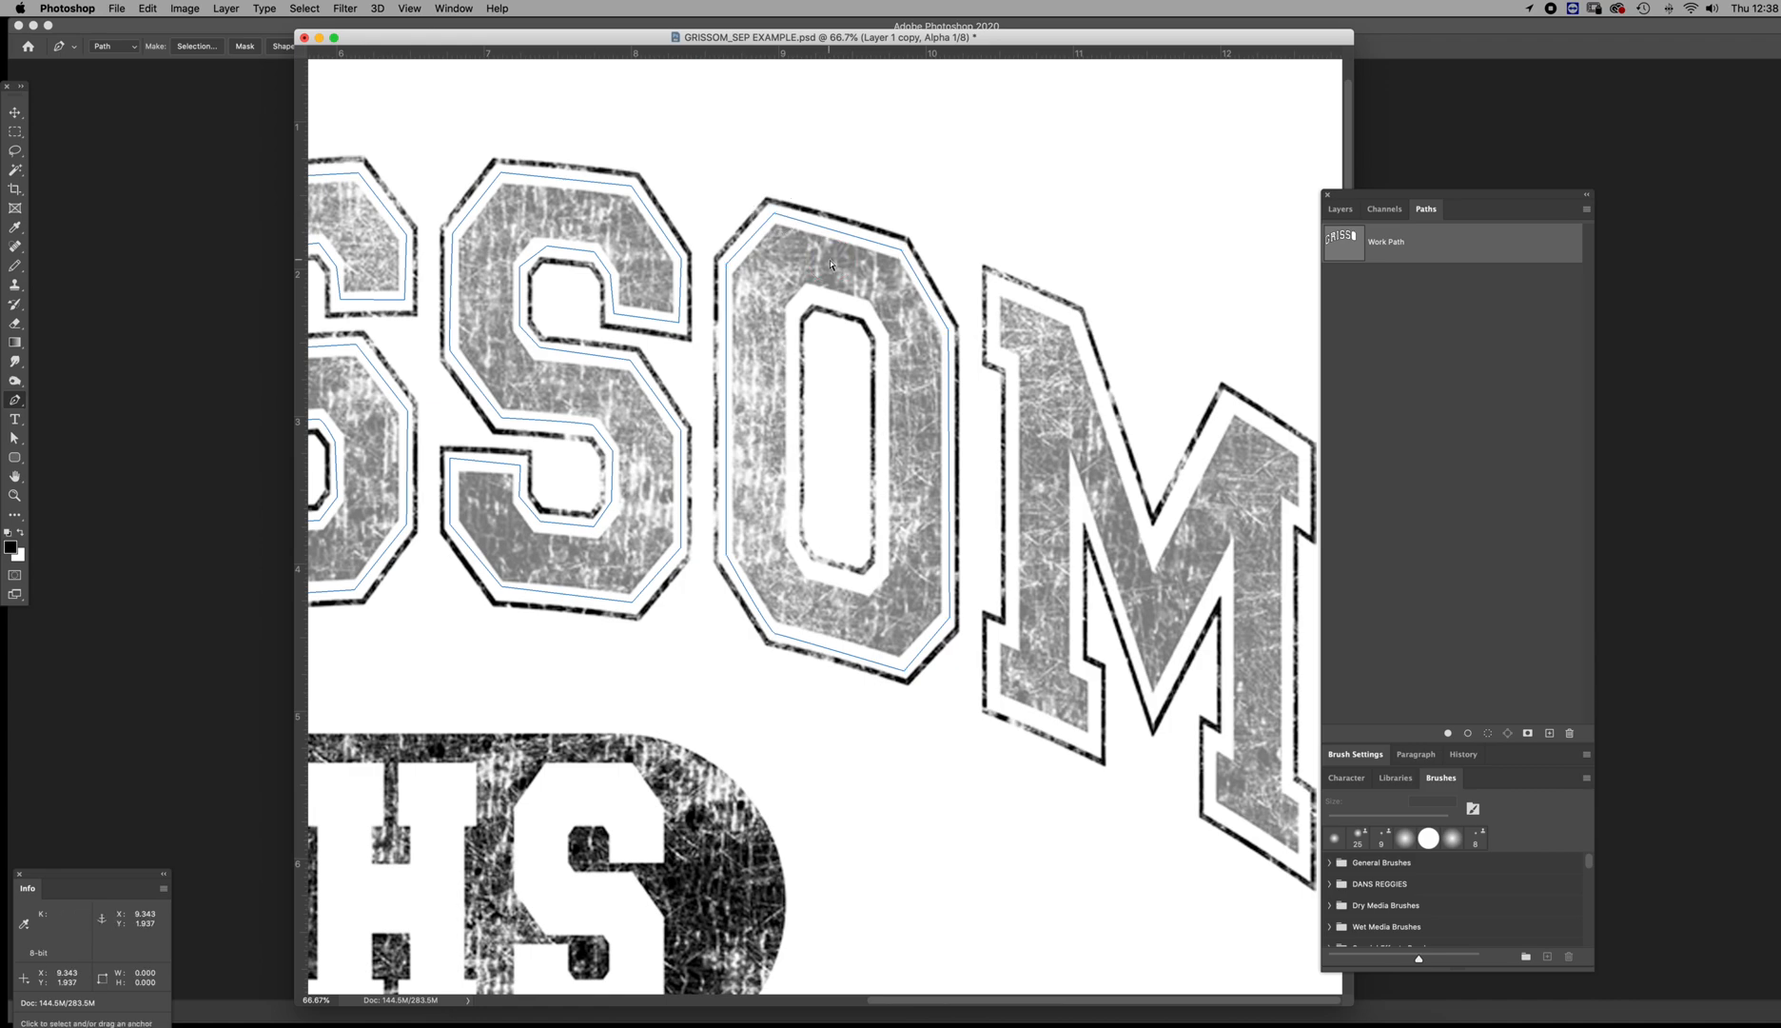
Add a closed Pen subpath around the O's counter, in the gap between the inner outline and the textured fill
{"action": "left_click", "coordinate": [813, 296]}
{"action": "left_click", "coordinate": [797, 305]}
{"action": "left_click", "coordinate": [793, 340]}
{"action": "left_click", "coordinate": [793, 541]}
{"action": "left_click", "coordinate": [807, 569]}
{"action": "left_click", "coordinate": [865, 584]}
{"action": "left_click", "coordinate": [882, 567]}
{"action": "left_click", "coordinate": [884, 341]}
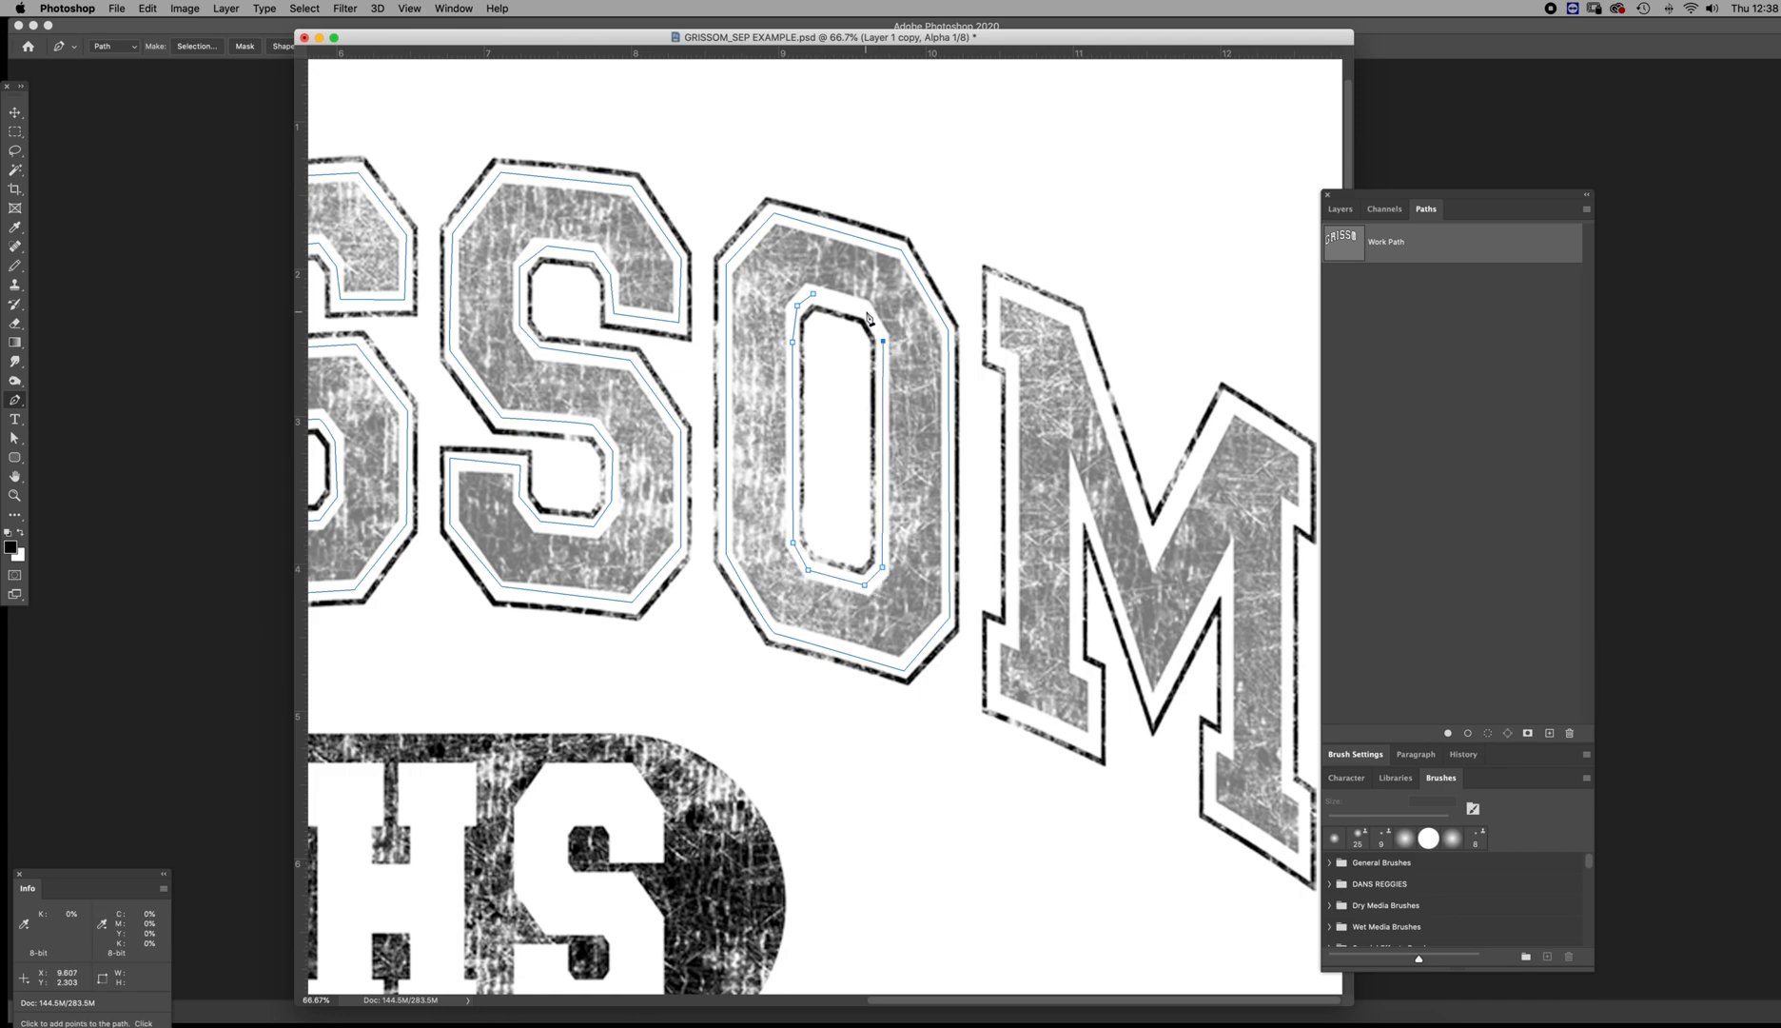
{"action": "left_click", "coordinate": [812, 293]}
Trace a closed Pen subpath around the M of GRISSOM, in the gap between the textured fill and the outline
{"action": "scroll", "coordinate": [1214, 506], "scroll_direction": "down", "scroll_amount": 2}
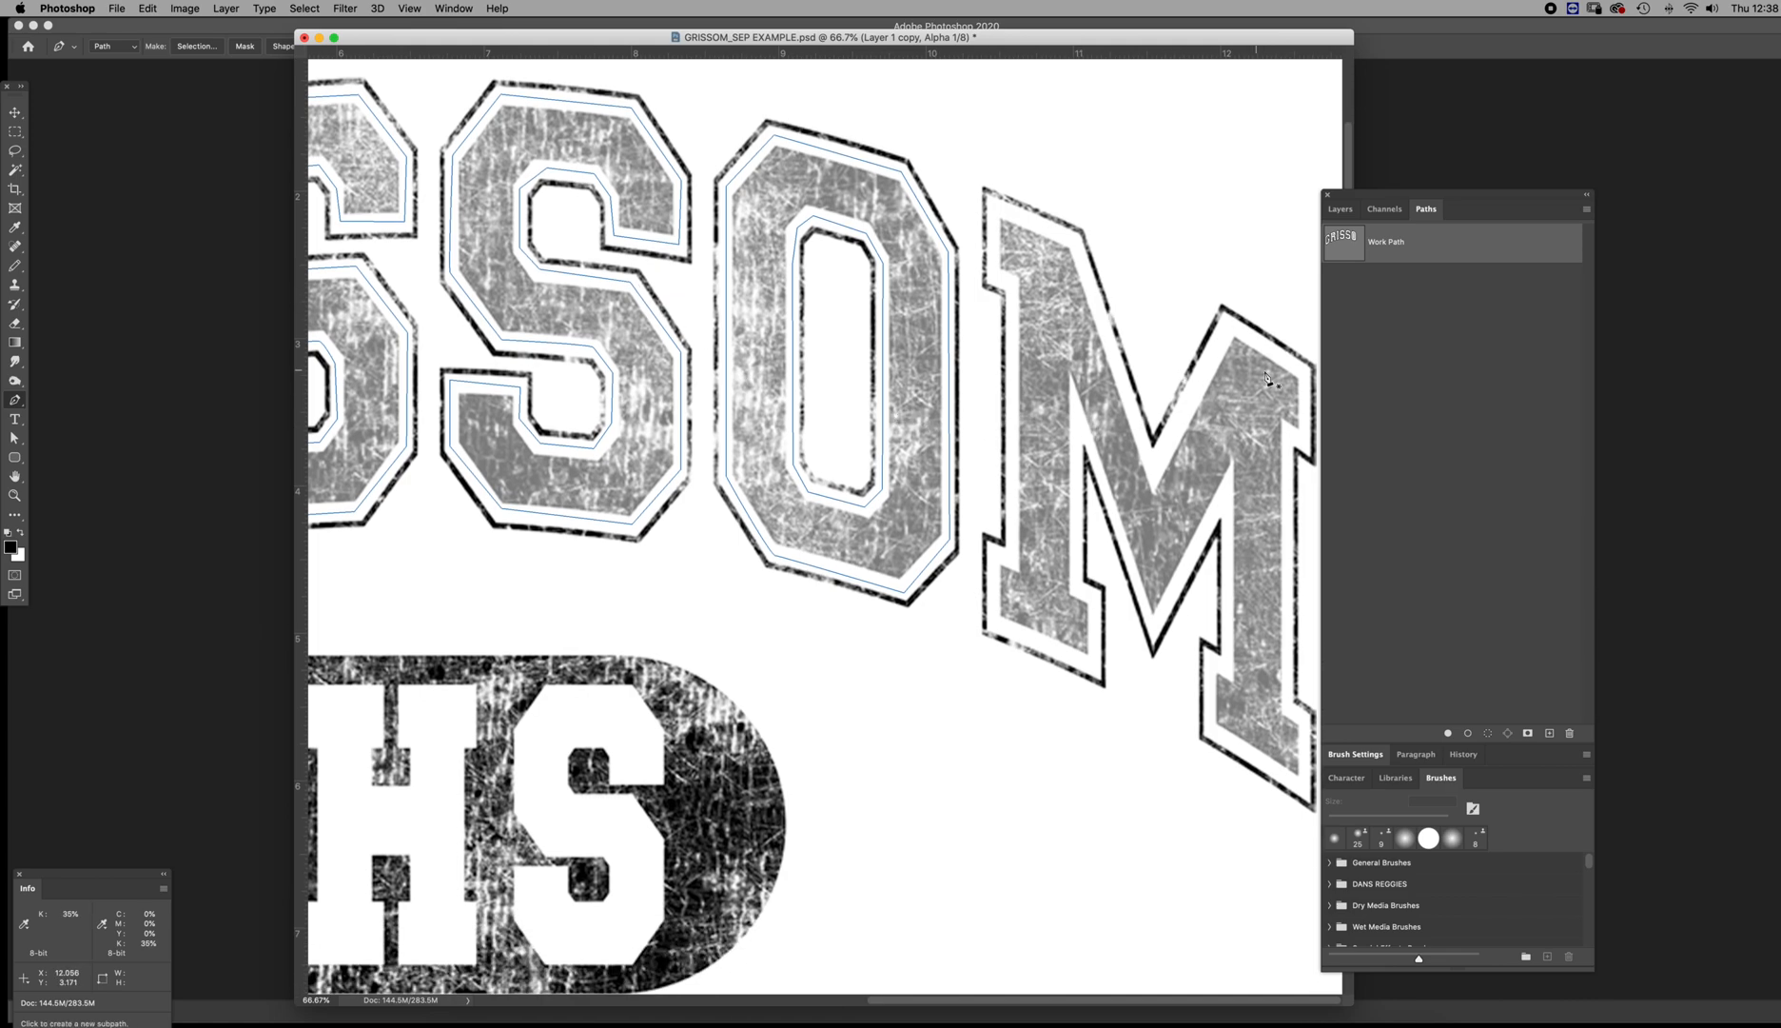
{"action": "left_click", "coordinate": [1305, 374]}
{"action": "left_click", "coordinate": [1306, 442]}
{"action": "left_click", "coordinate": [1289, 434]}
{"action": "left_click", "coordinate": [1290, 709], "text": "shift"}
{"action": "left_click", "coordinate": [1305, 721]}
{"action": "left_click", "coordinate": [1305, 786]}
{"action": "left_click", "coordinate": [1211, 730]}
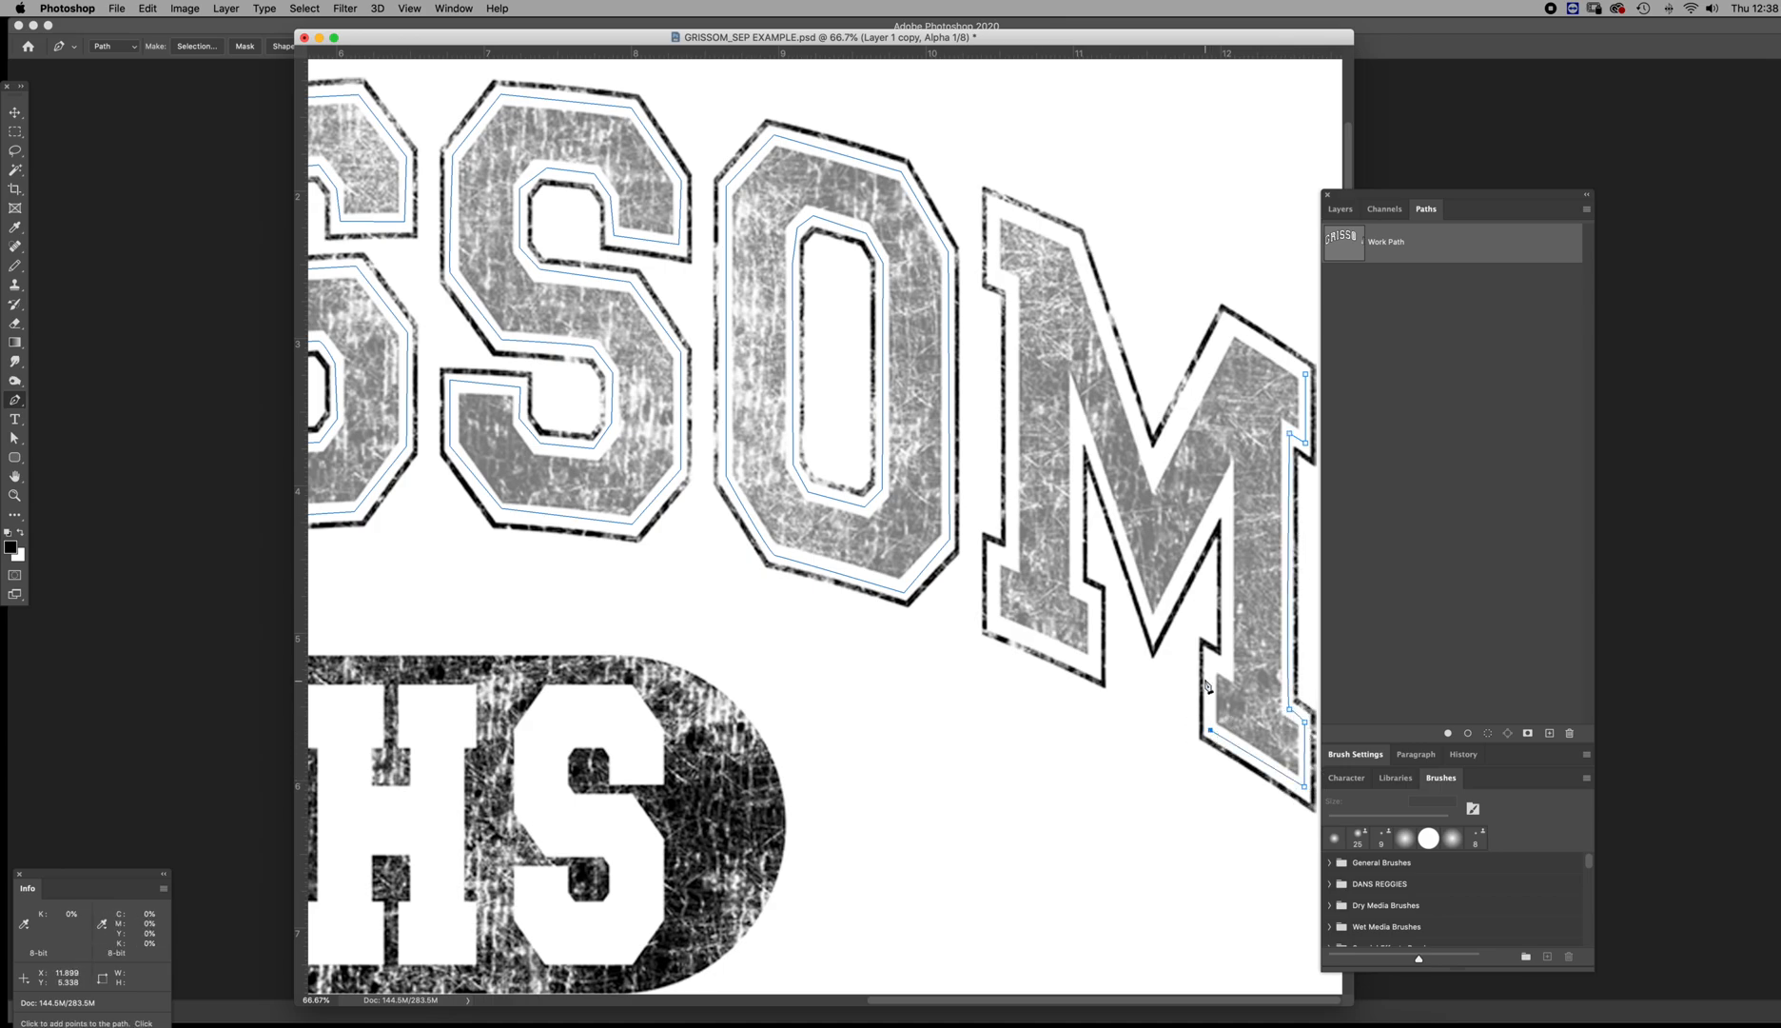
{"action": "left_click", "coordinate": [1212, 659]}
{"action": "left_click", "coordinate": [1227, 665]}
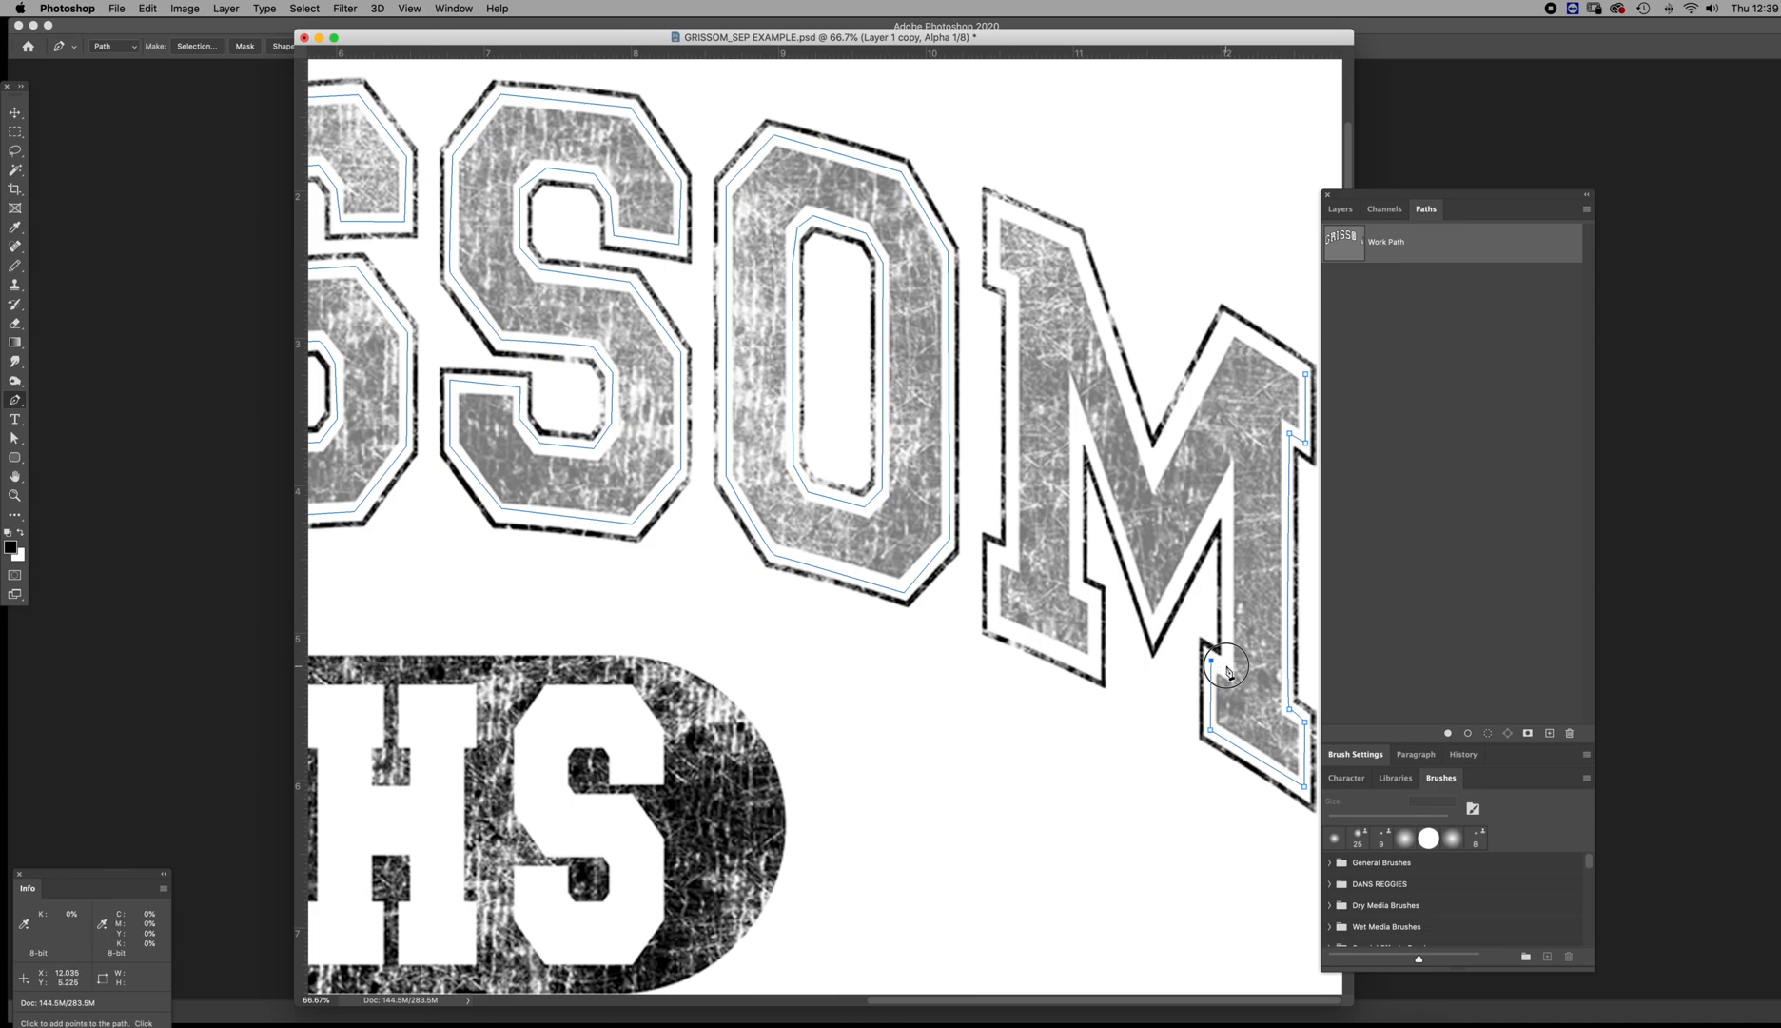
{"action": "left_click", "coordinate": [1226, 491]}
{"action": "left_click", "coordinate": [1153, 626]}
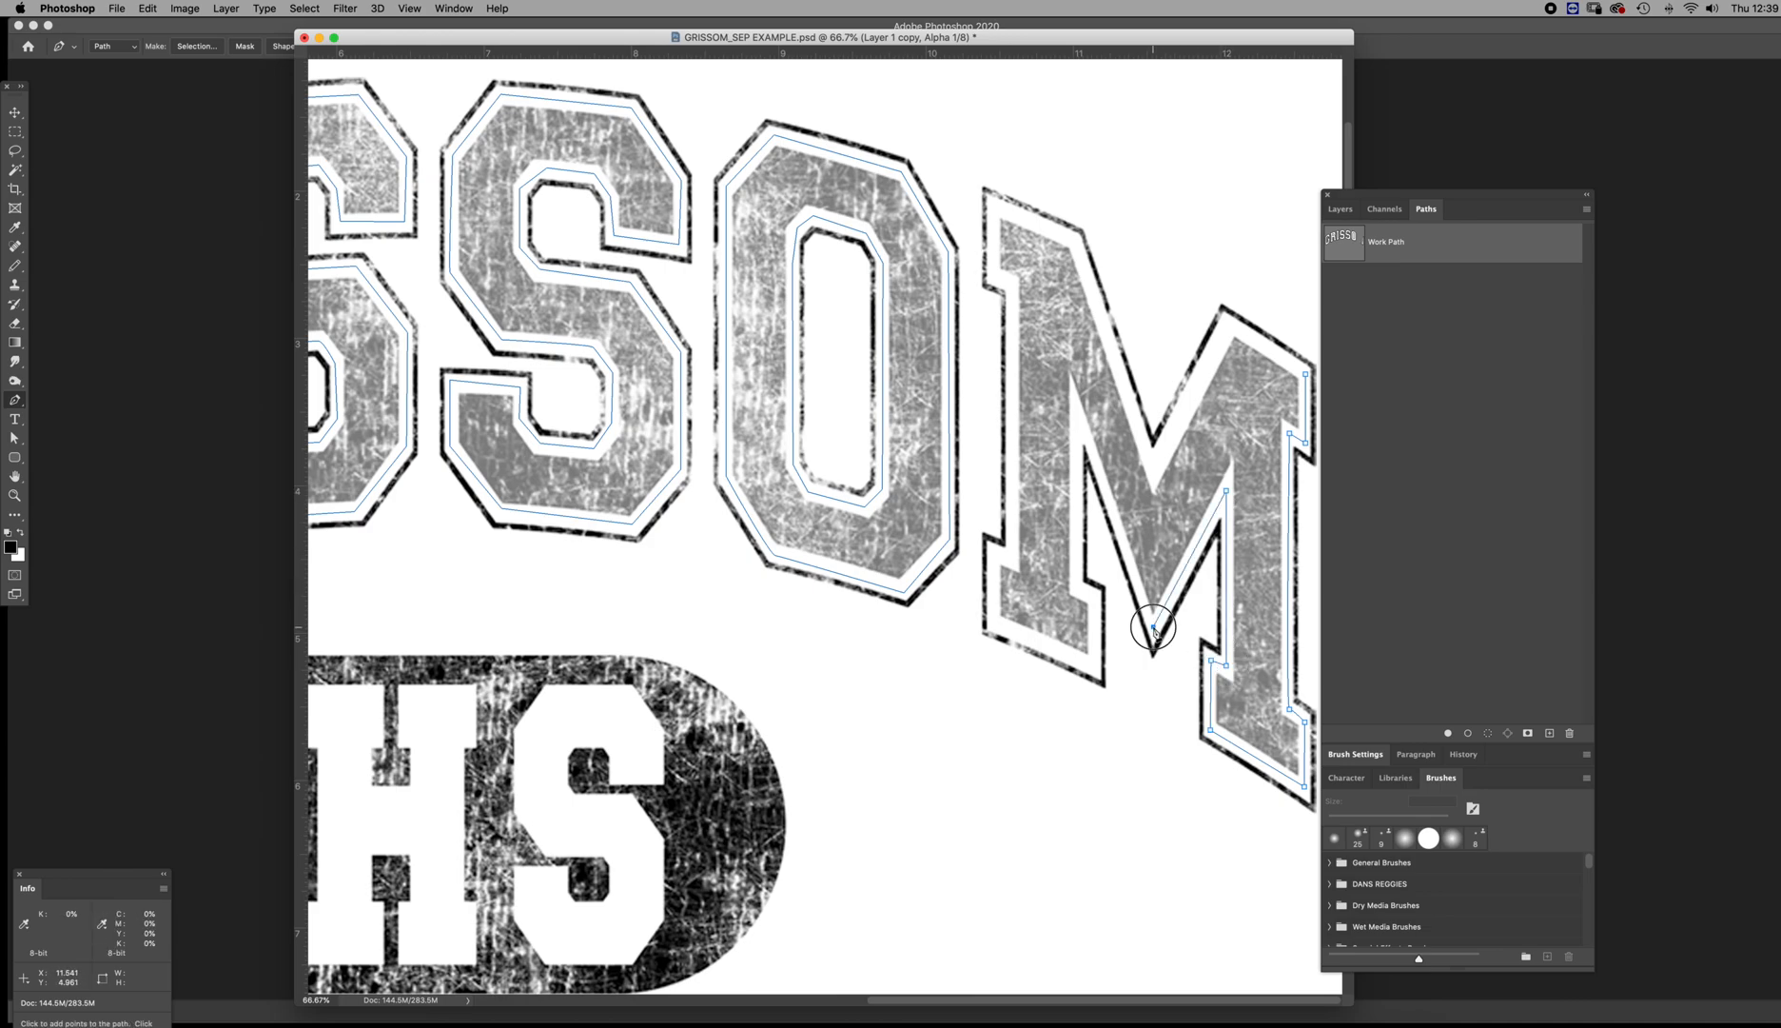
{"action": "left_click", "coordinate": [1077, 416]}
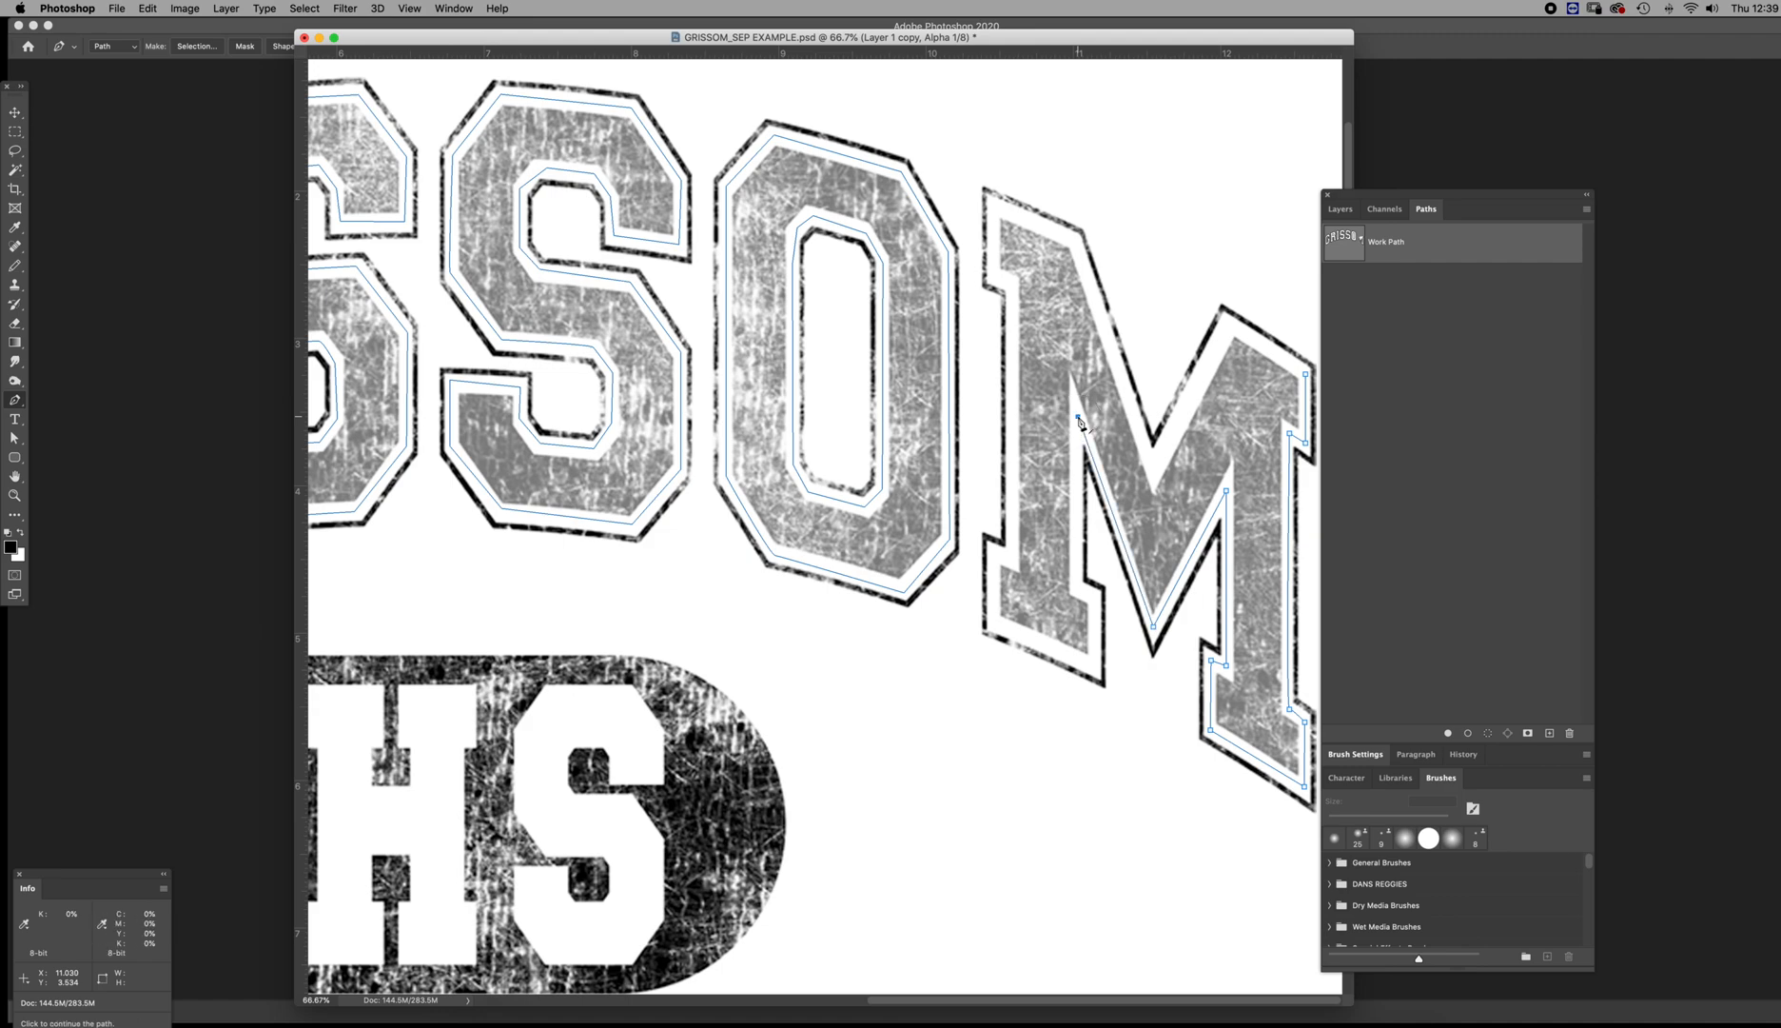
{"action": "left_click", "coordinate": [1078, 589], "text": "shift"}
{"action": "left_click", "coordinate": [1095, 663], "text": "shift"}
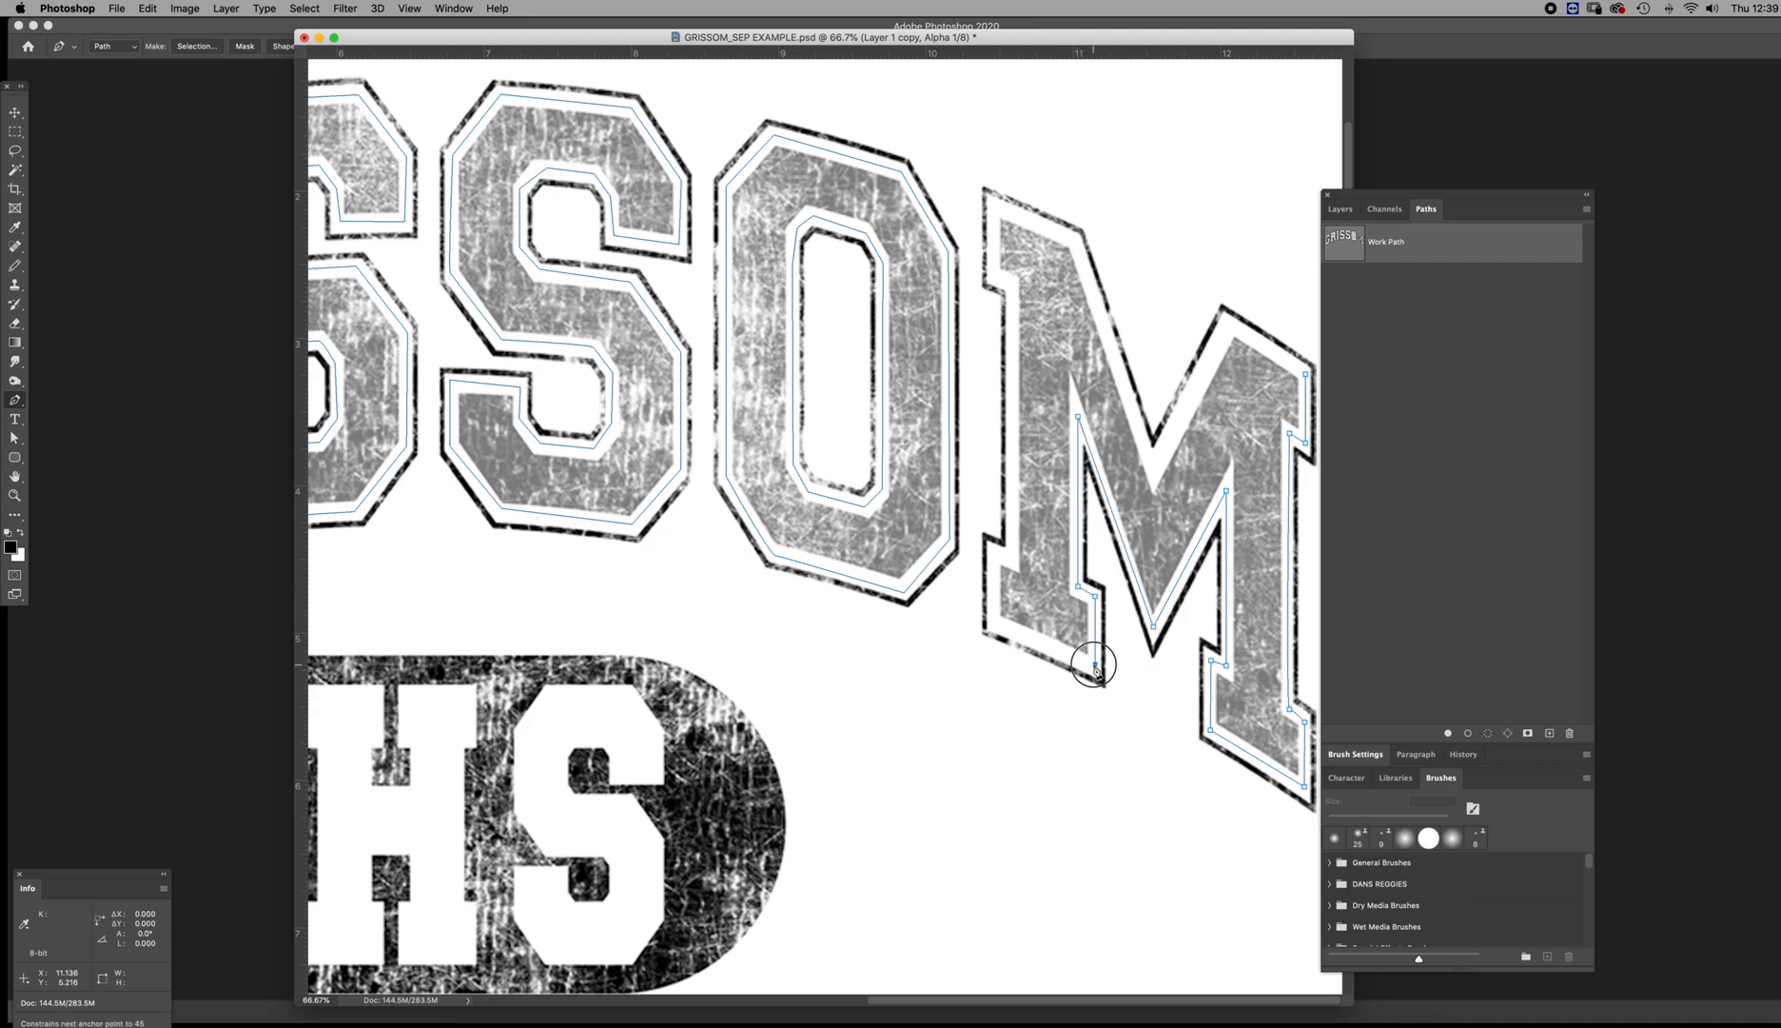
{"action": "left_click", "coordinate": [994, 624]}
{"action": "left_click", "coordinate": [994, 551], "text": "shift"}
{"action": "left_click", "coordinate": [1011, 557]}
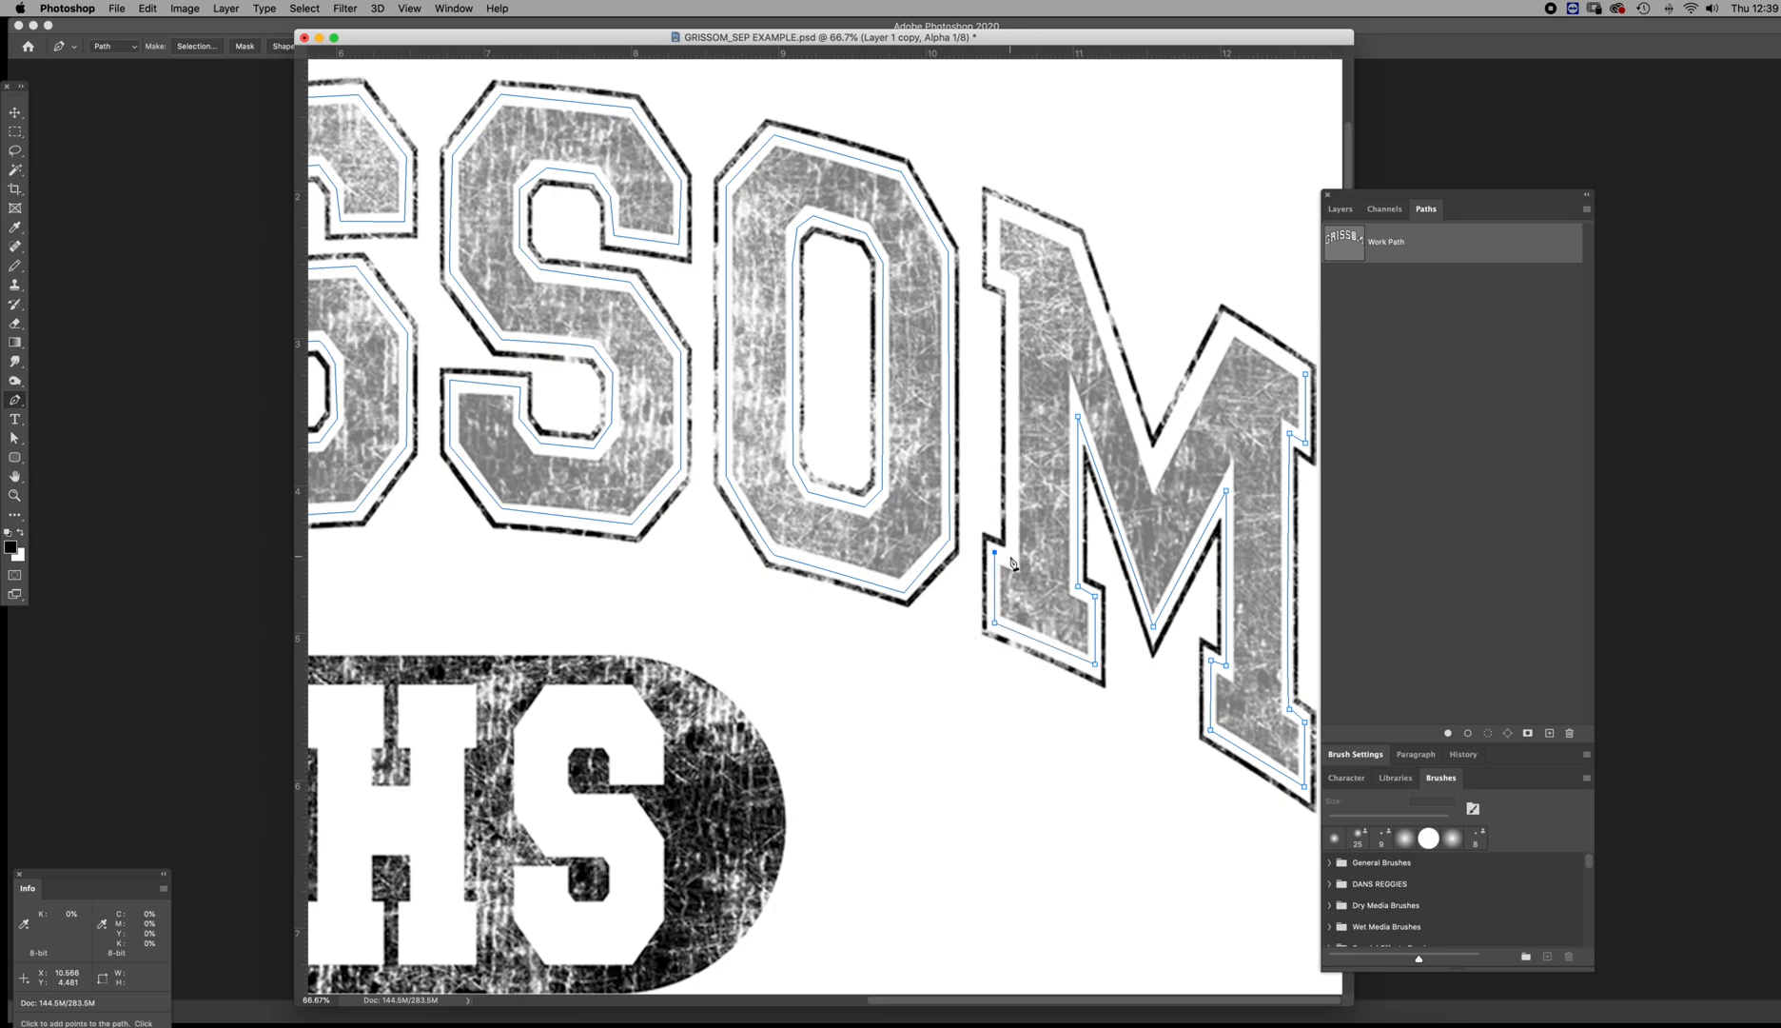
{"action": "left_click", "coordinate": [1010, 284], "text": "shift"}
{"action": "left_click", "coordinate": [994, 273]}
{"action": "left_click", "coordinate": [994, 205]}
{"action": "left_click", "coordinate": [1075, 239]}
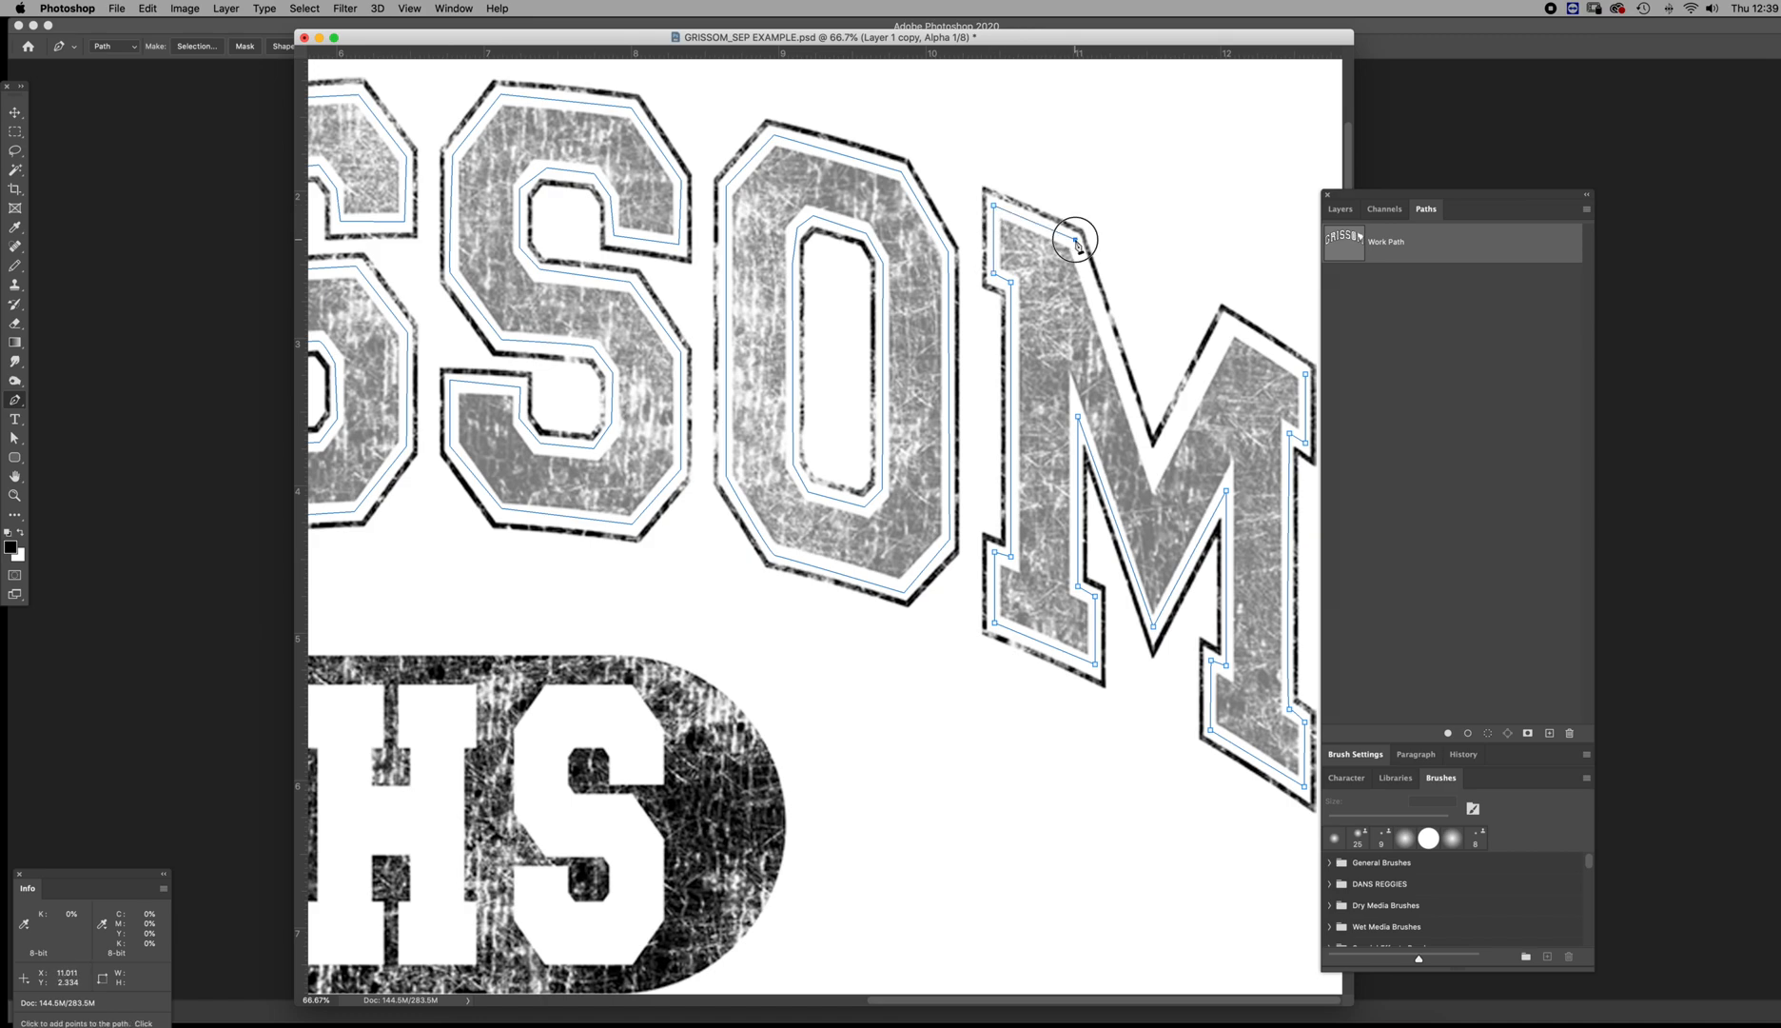
{"action": "left_click", "coordinate": [1152, 467]}
{"action": "left_click", "coordinate": [1230, 324]}
{"action": "left_click", "coordinate": [1306, 376]}
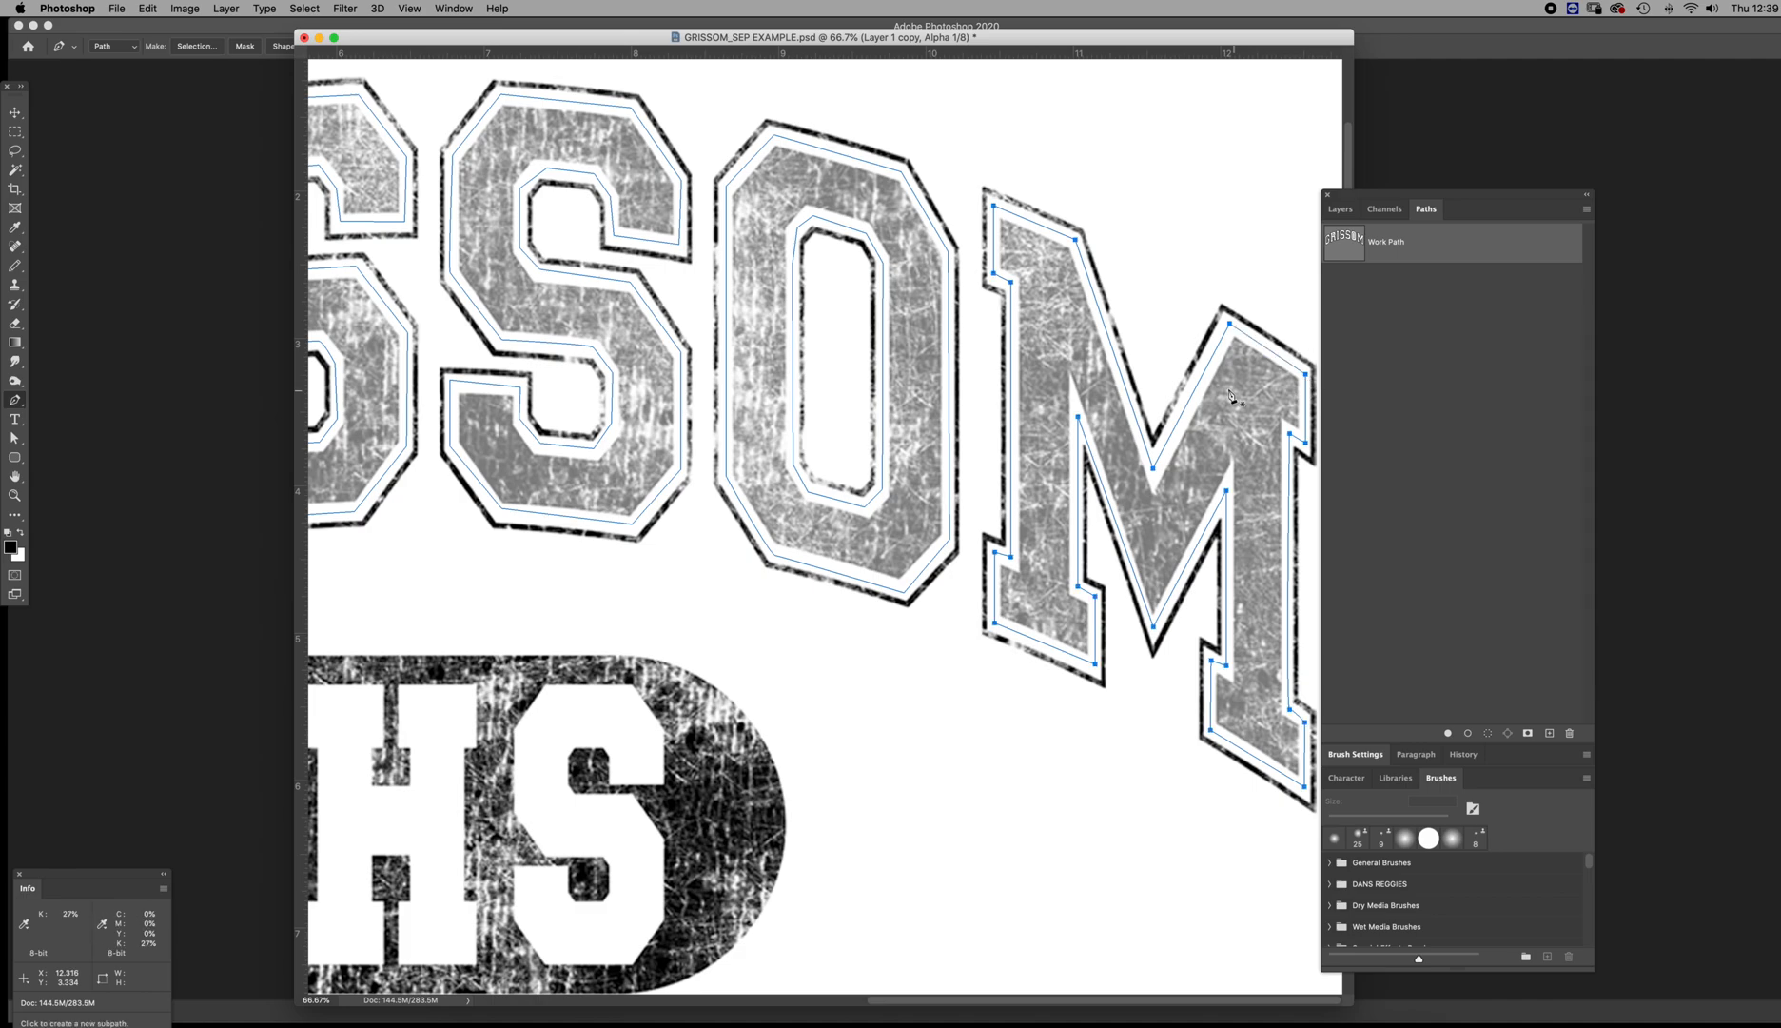
Save the finished Work Path under the name "Orange paths"
{"action": "left_click_drag", "start_coordinate": [566, 554], "coordinate": [1184, 633]}
{"action": "left_click_drag", "start_coordinate": [838, 599], "coordinate": [1069, 500]}
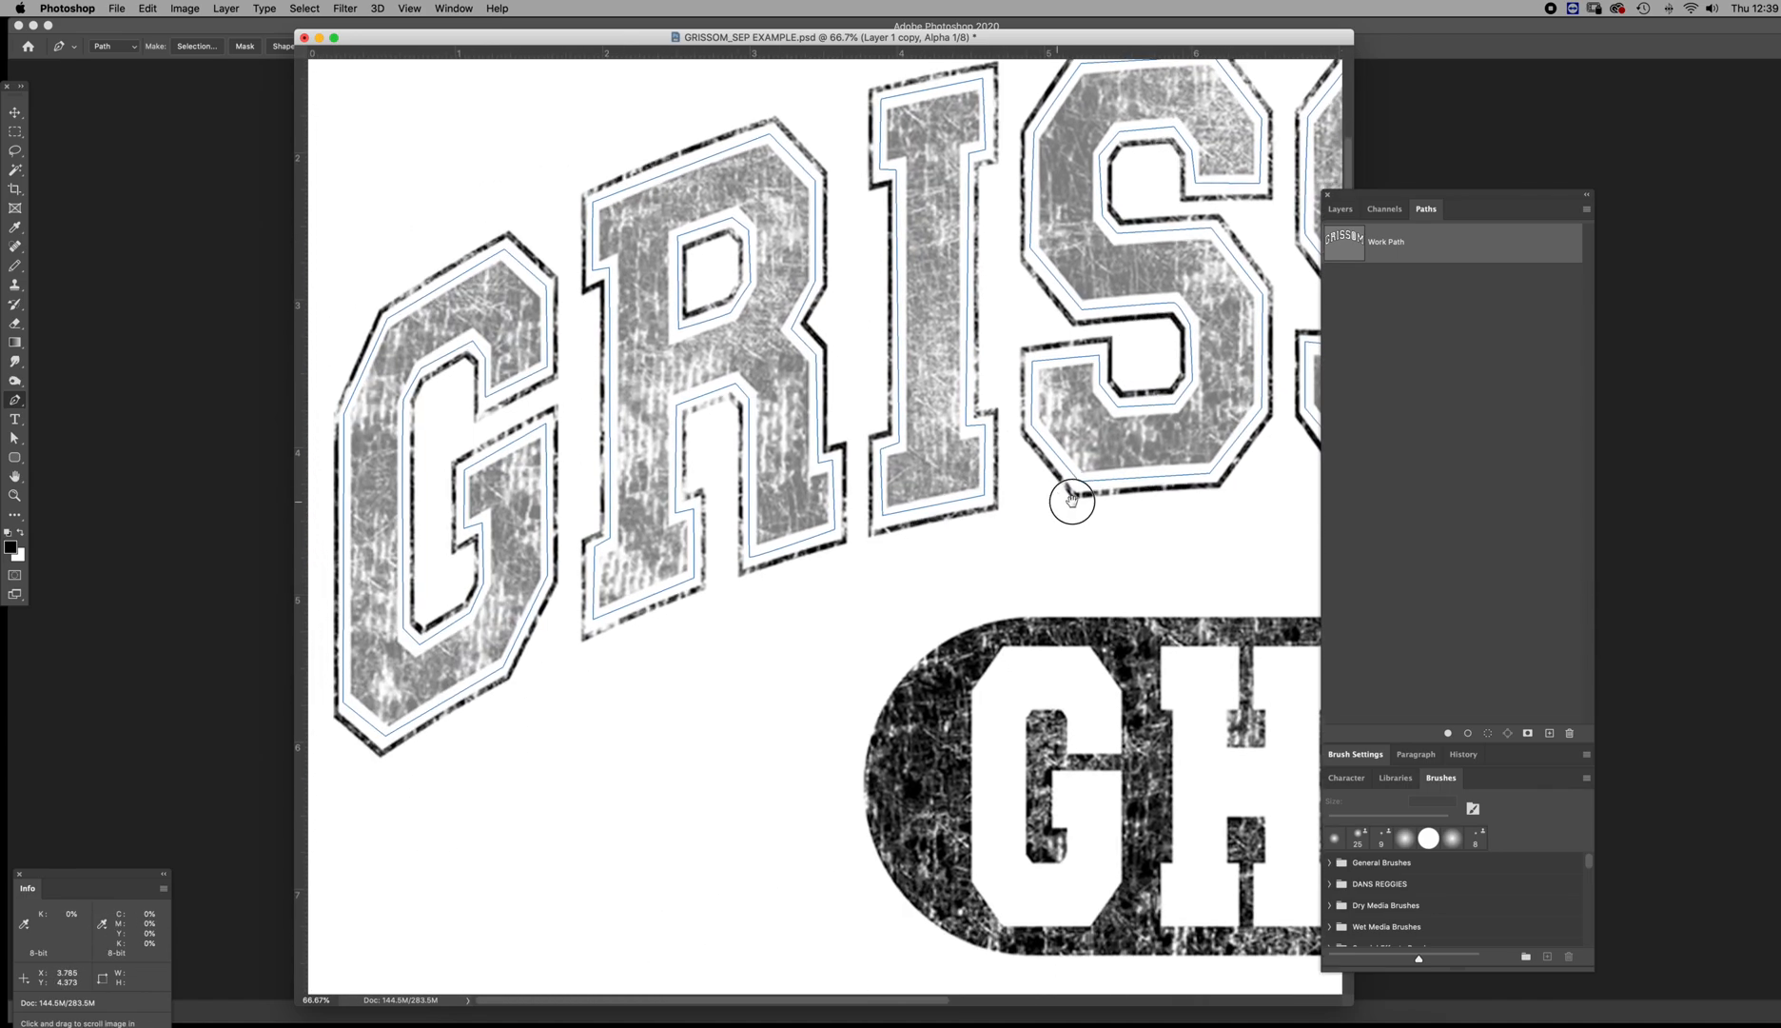
{"action": "left_click_drag", "start_coordinate": [1089, 689], "coordinate": [720, 444]}
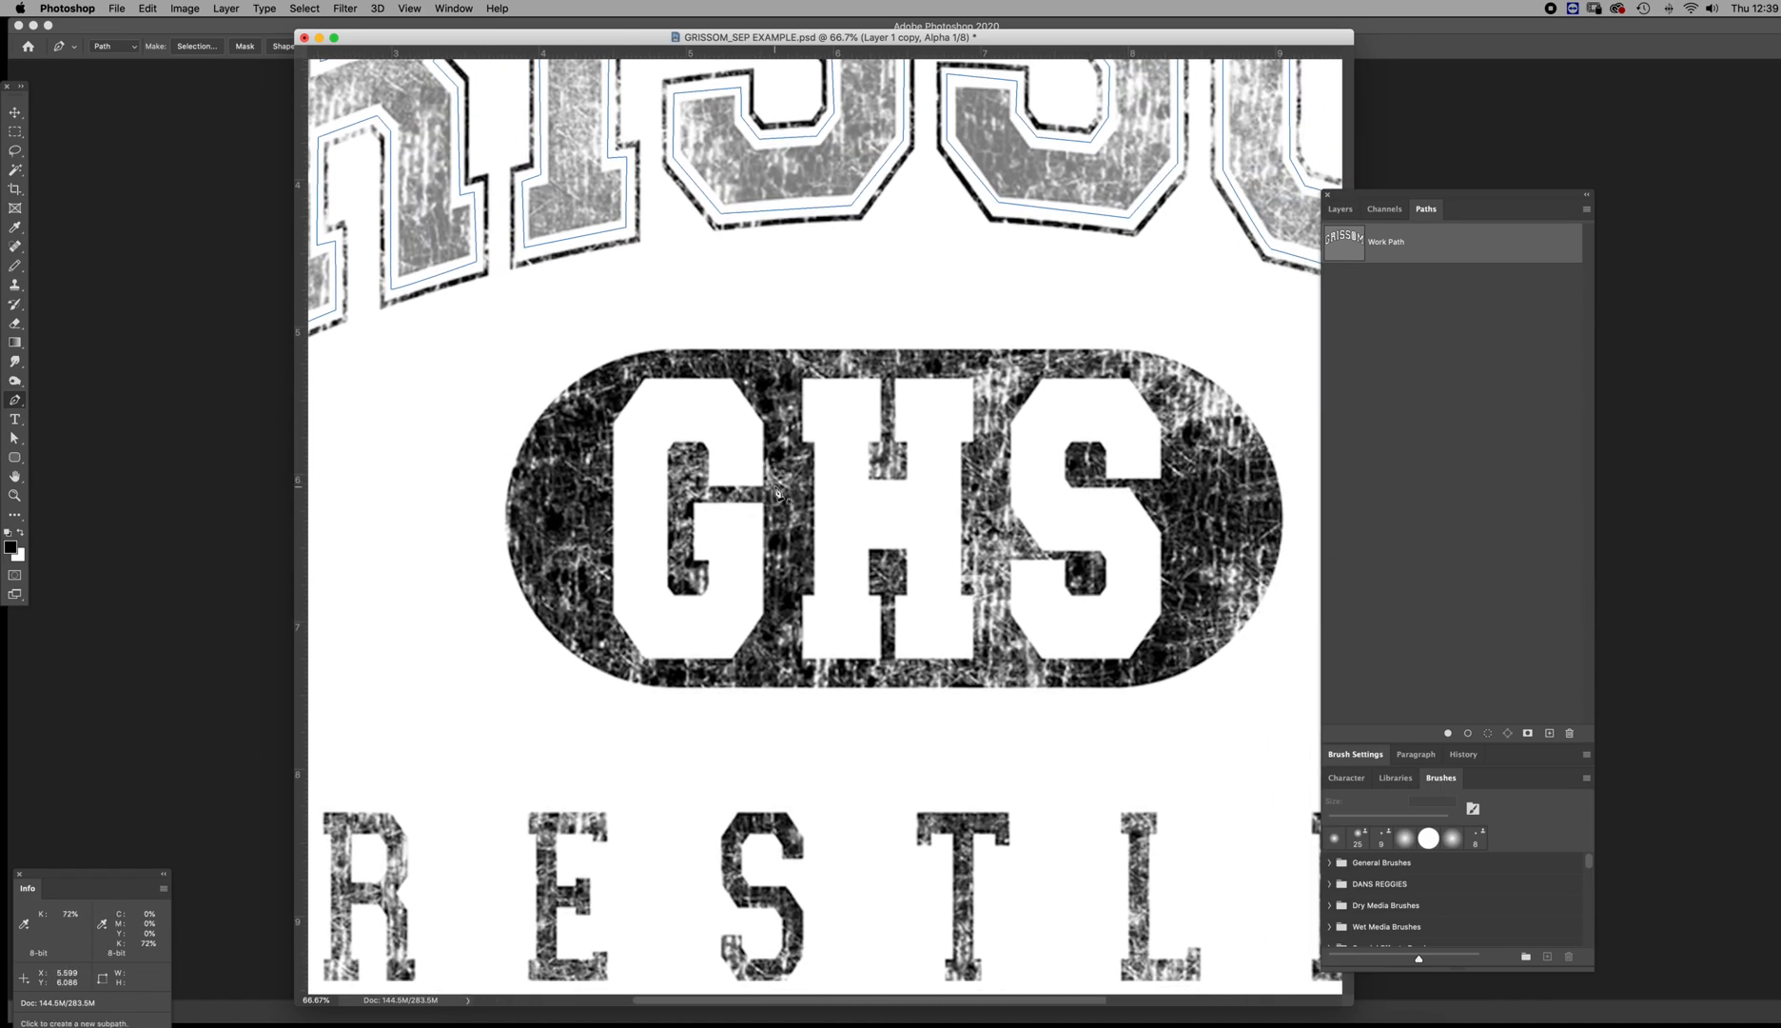
{"action": "key", "text": "z"}
{"action": "left_click_drag", "start_coordinate": [1023, 690], "coordinate": [915, 674]}
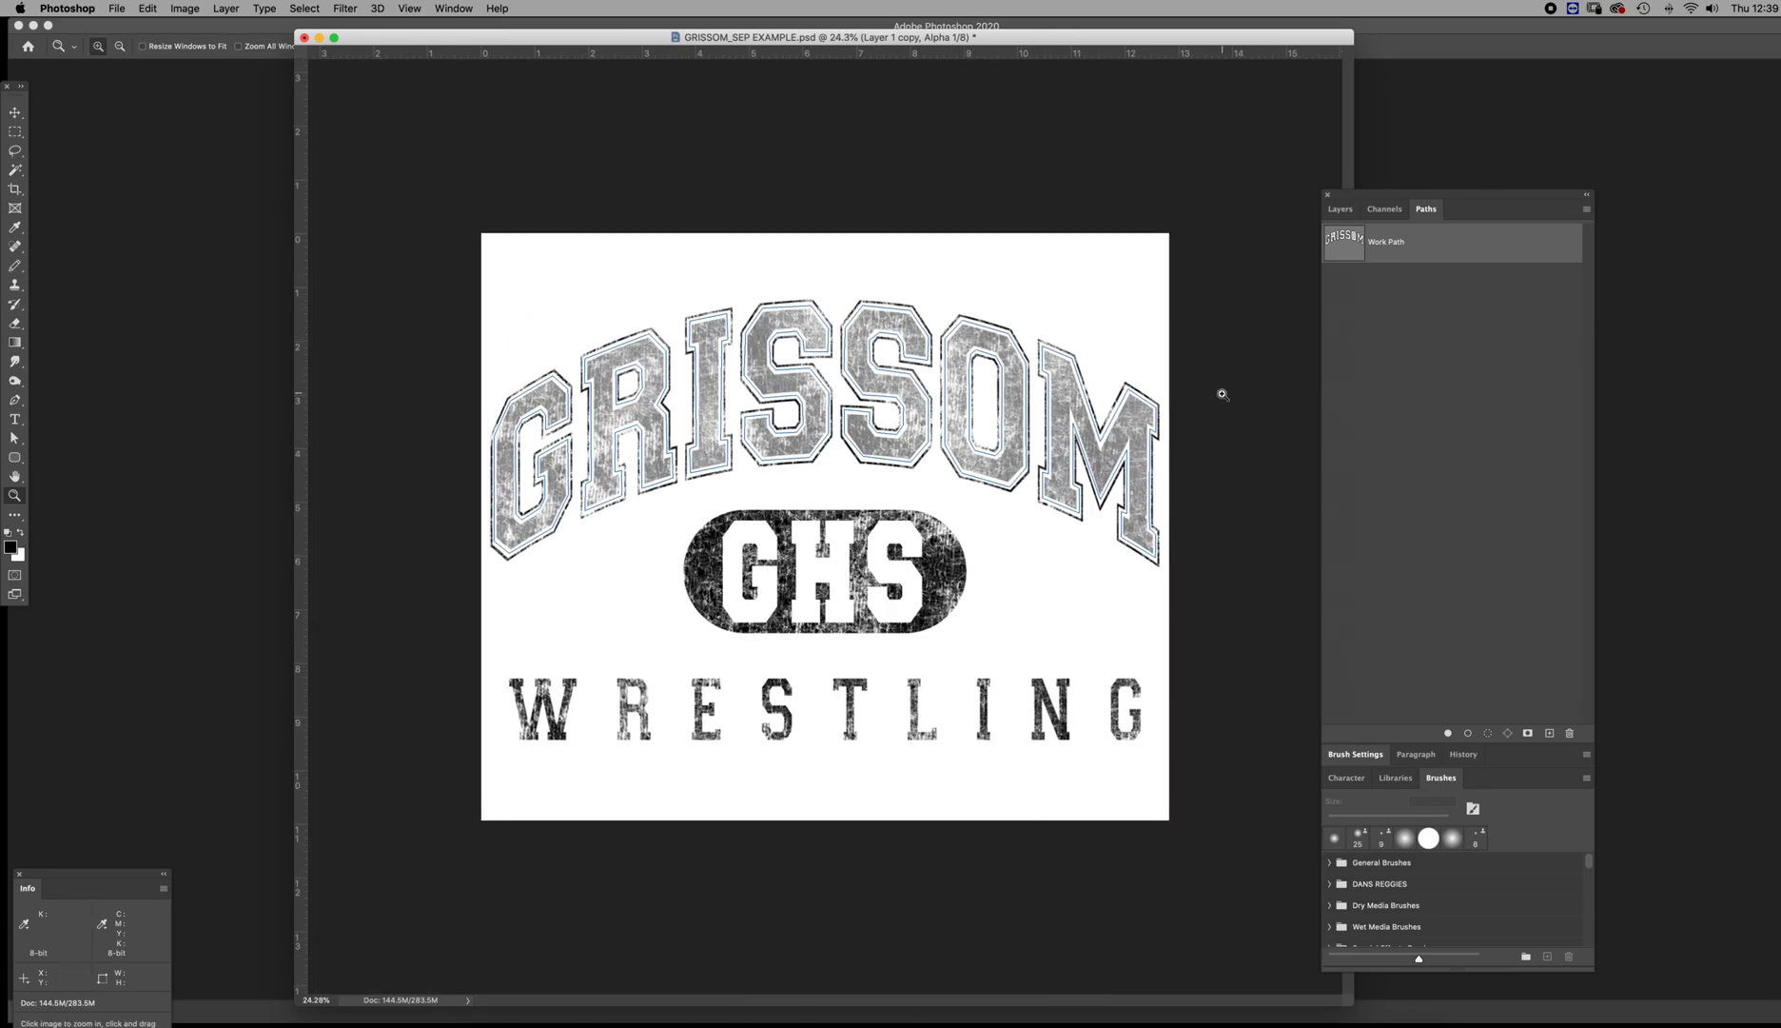
{"action": "double_click", "coordinate": [1342, 251]}
{"action": "left_click", "coordinate": [1339, 266]}
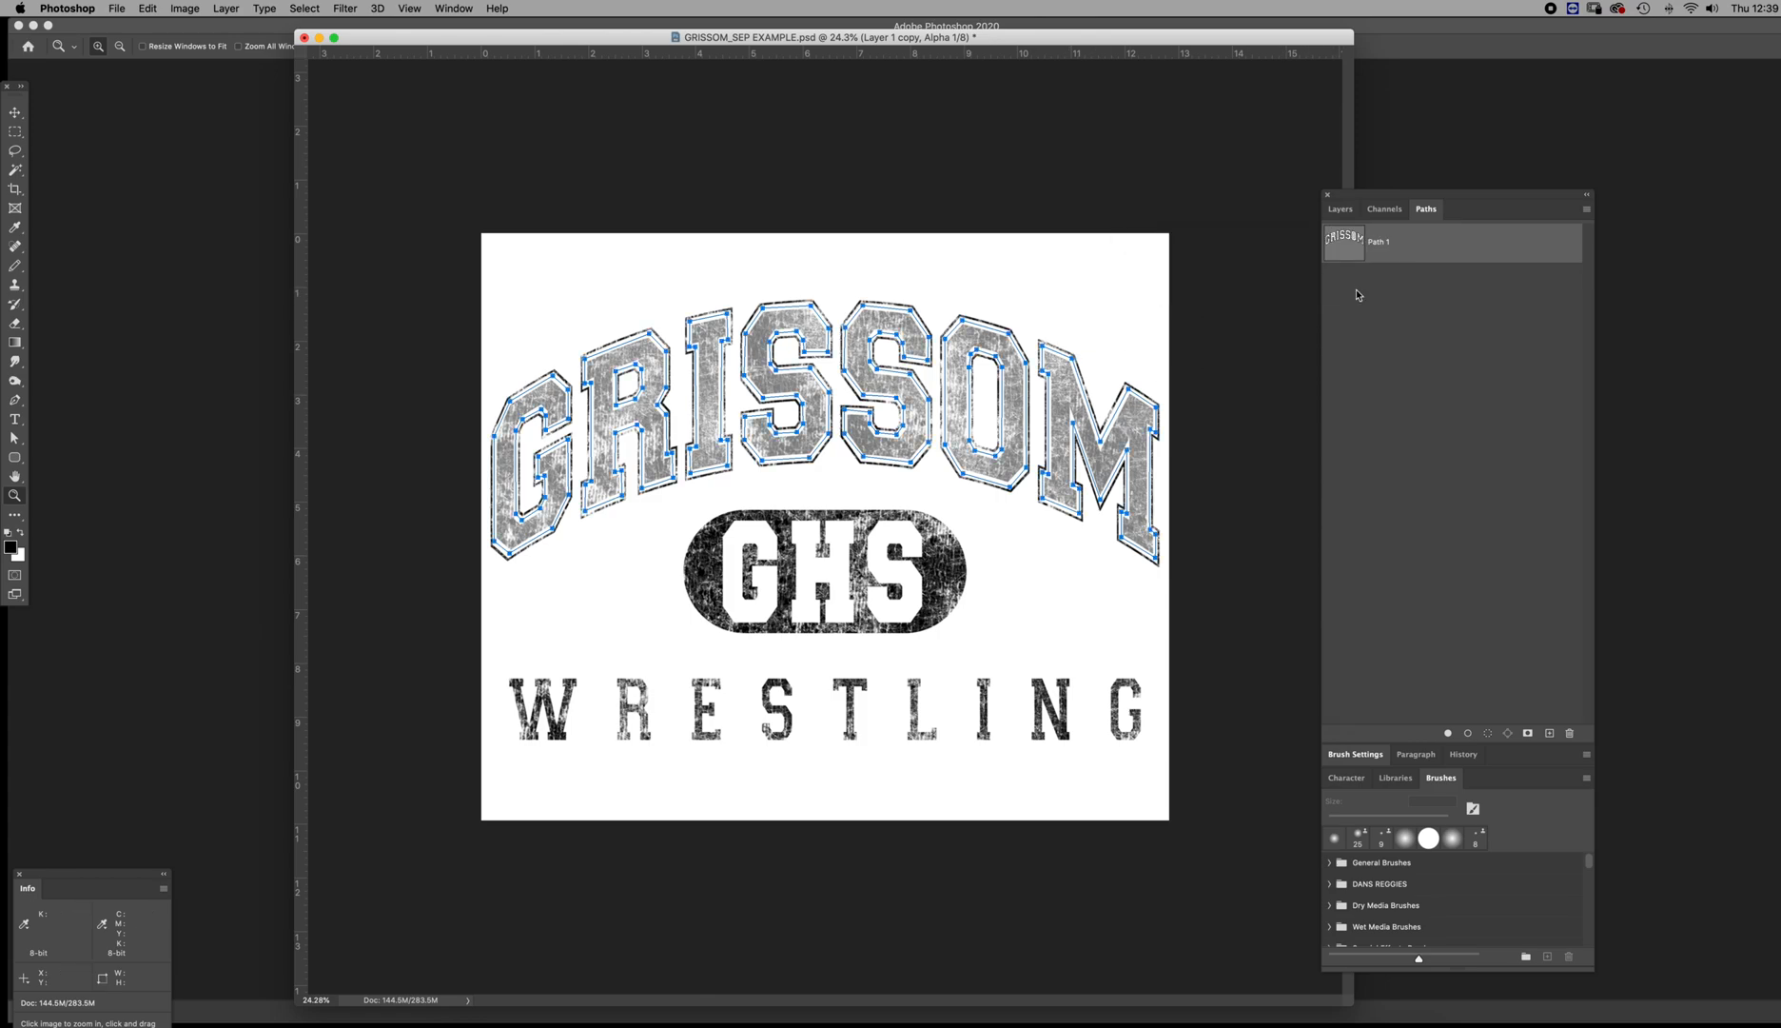
{"action": "key", "text": "ctrl+Up"}
{"action": "left_click", "coordinate": [597, 499]}
{"action": "type", "text": "Orange paths"}
{"action": "key", "text": "Return"}
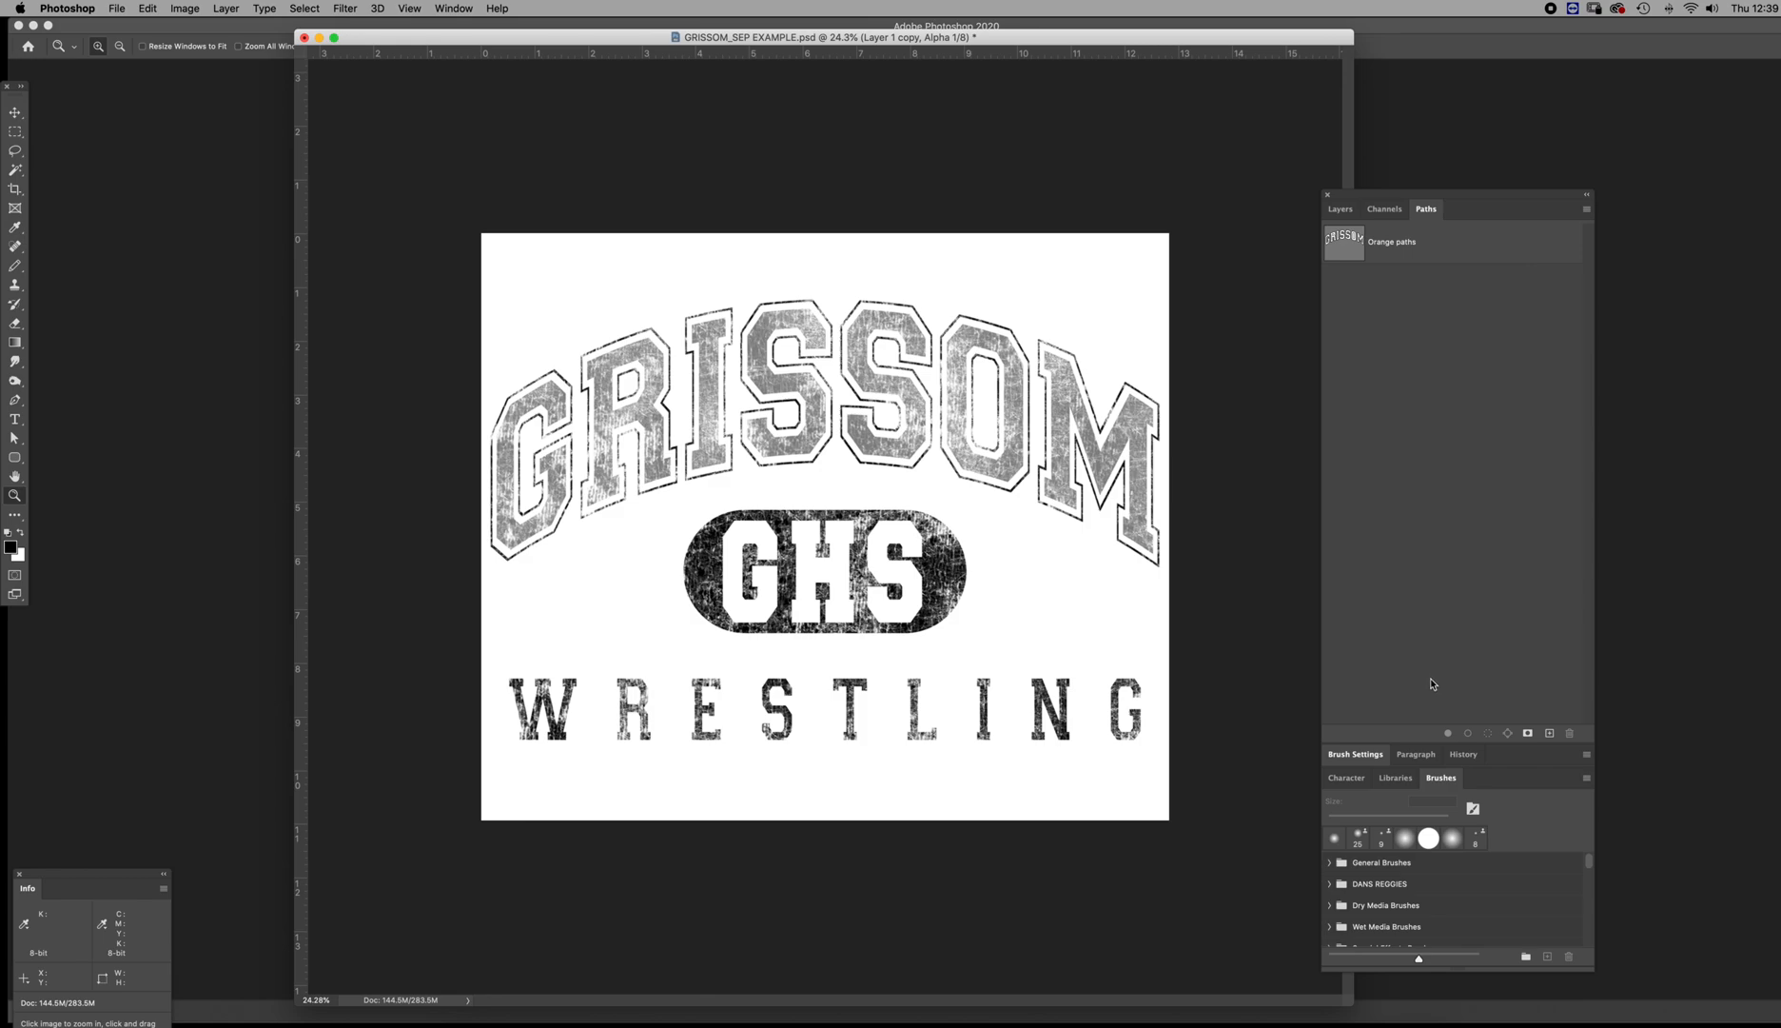
Load Orange paths as a selection, subtract the R and O counter subpaths with 0 pixels feather and anti-aliasing, and deselect the path
{"action": "left_click", "coordinate": [1346, 248]}
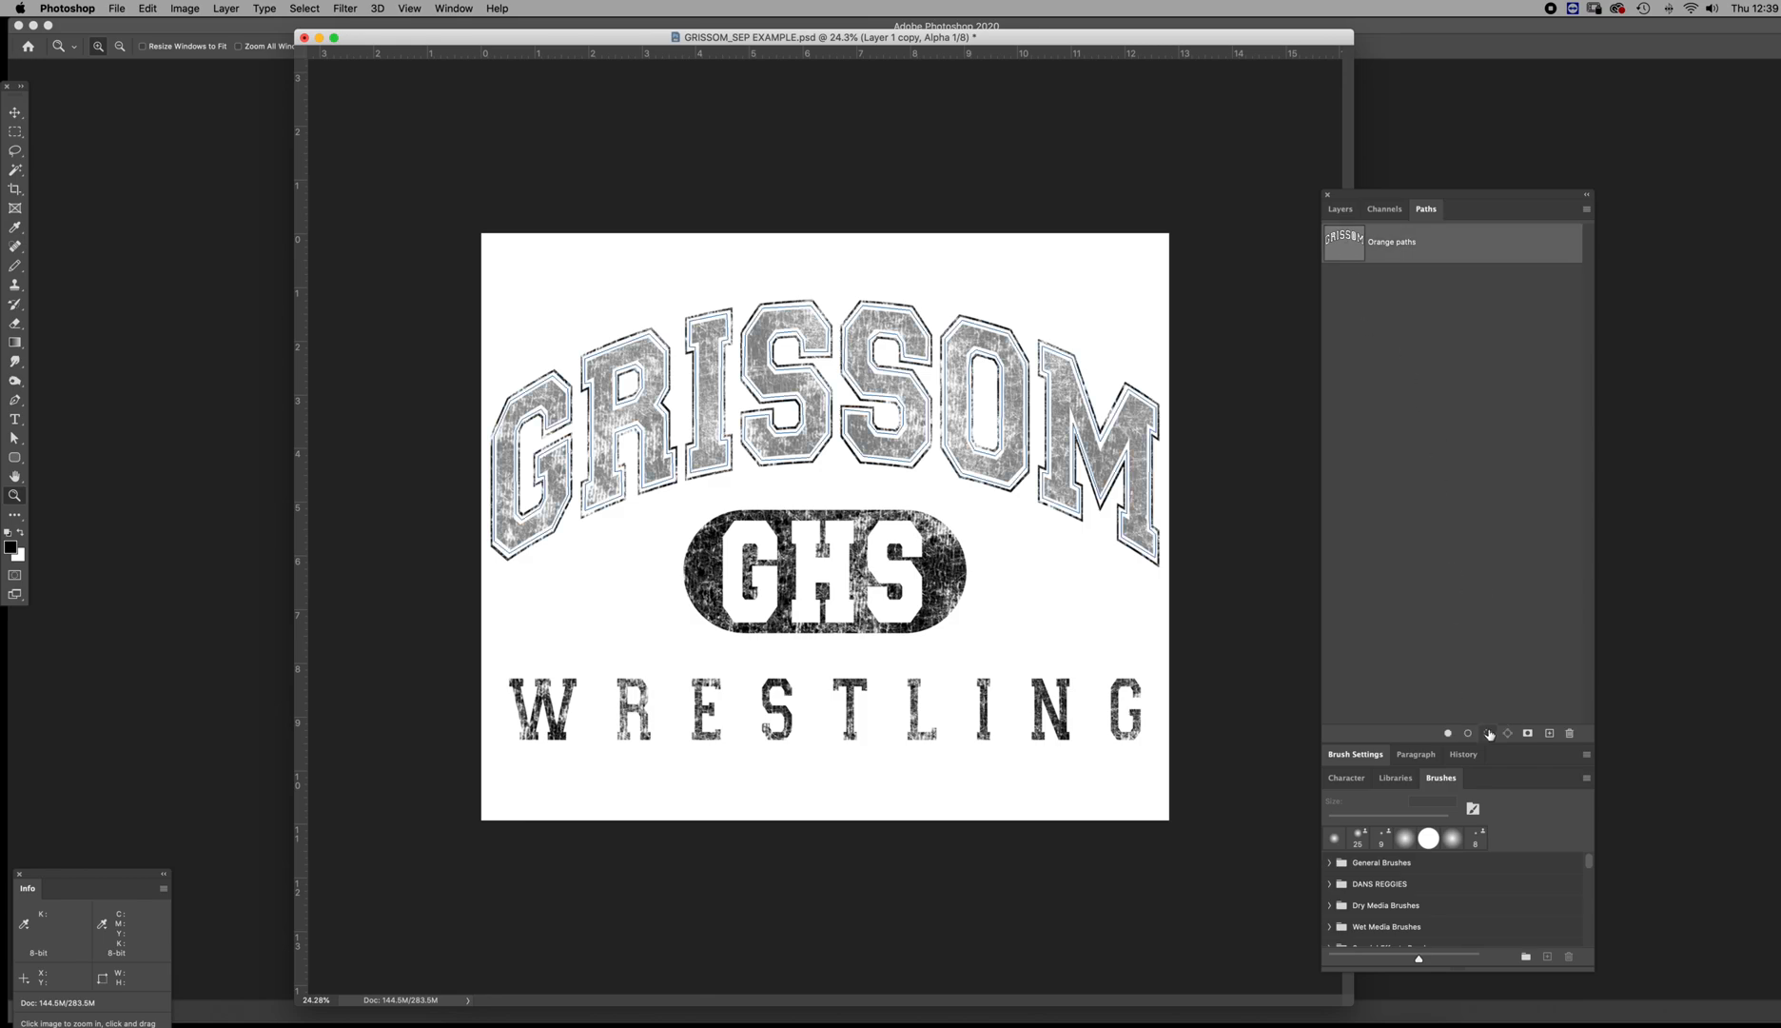
{"action": "left_click", "coordinate": [1488, 733]}
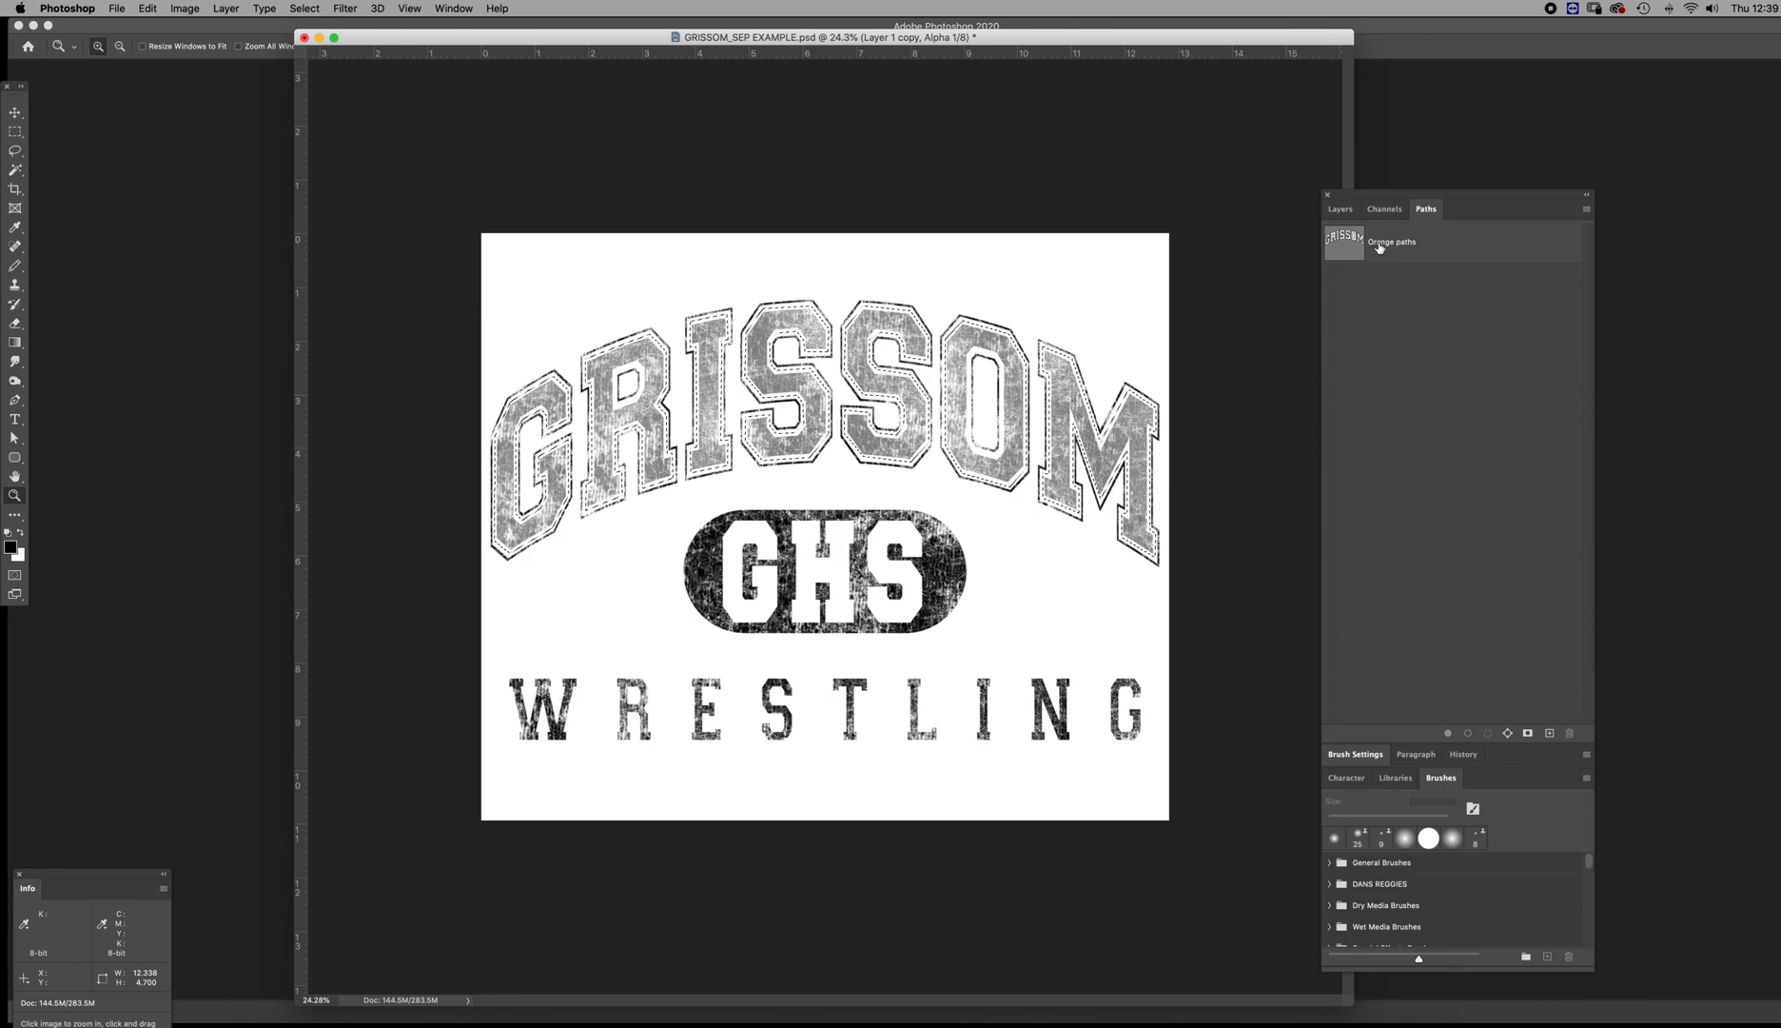
{"action": "left_click", "coordinate": [1379, 247]}
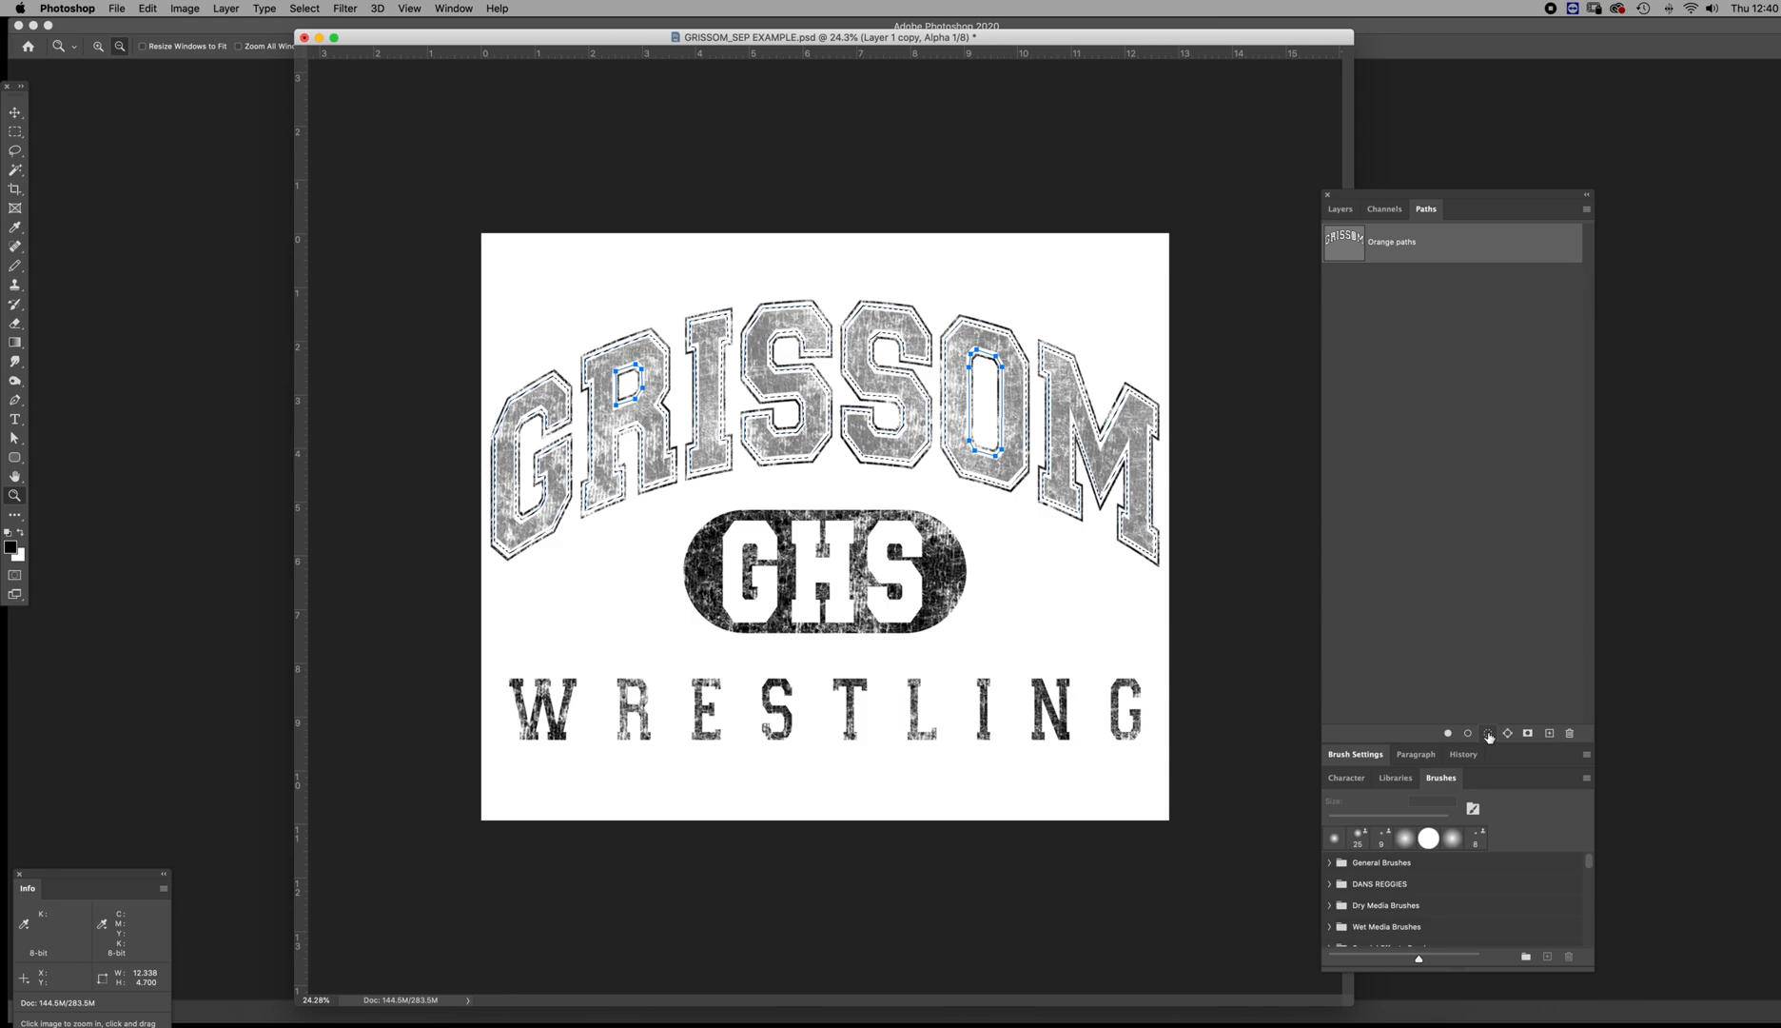
{"action": "left_click", "coordinate": [1489, 733], "text": "alt"}
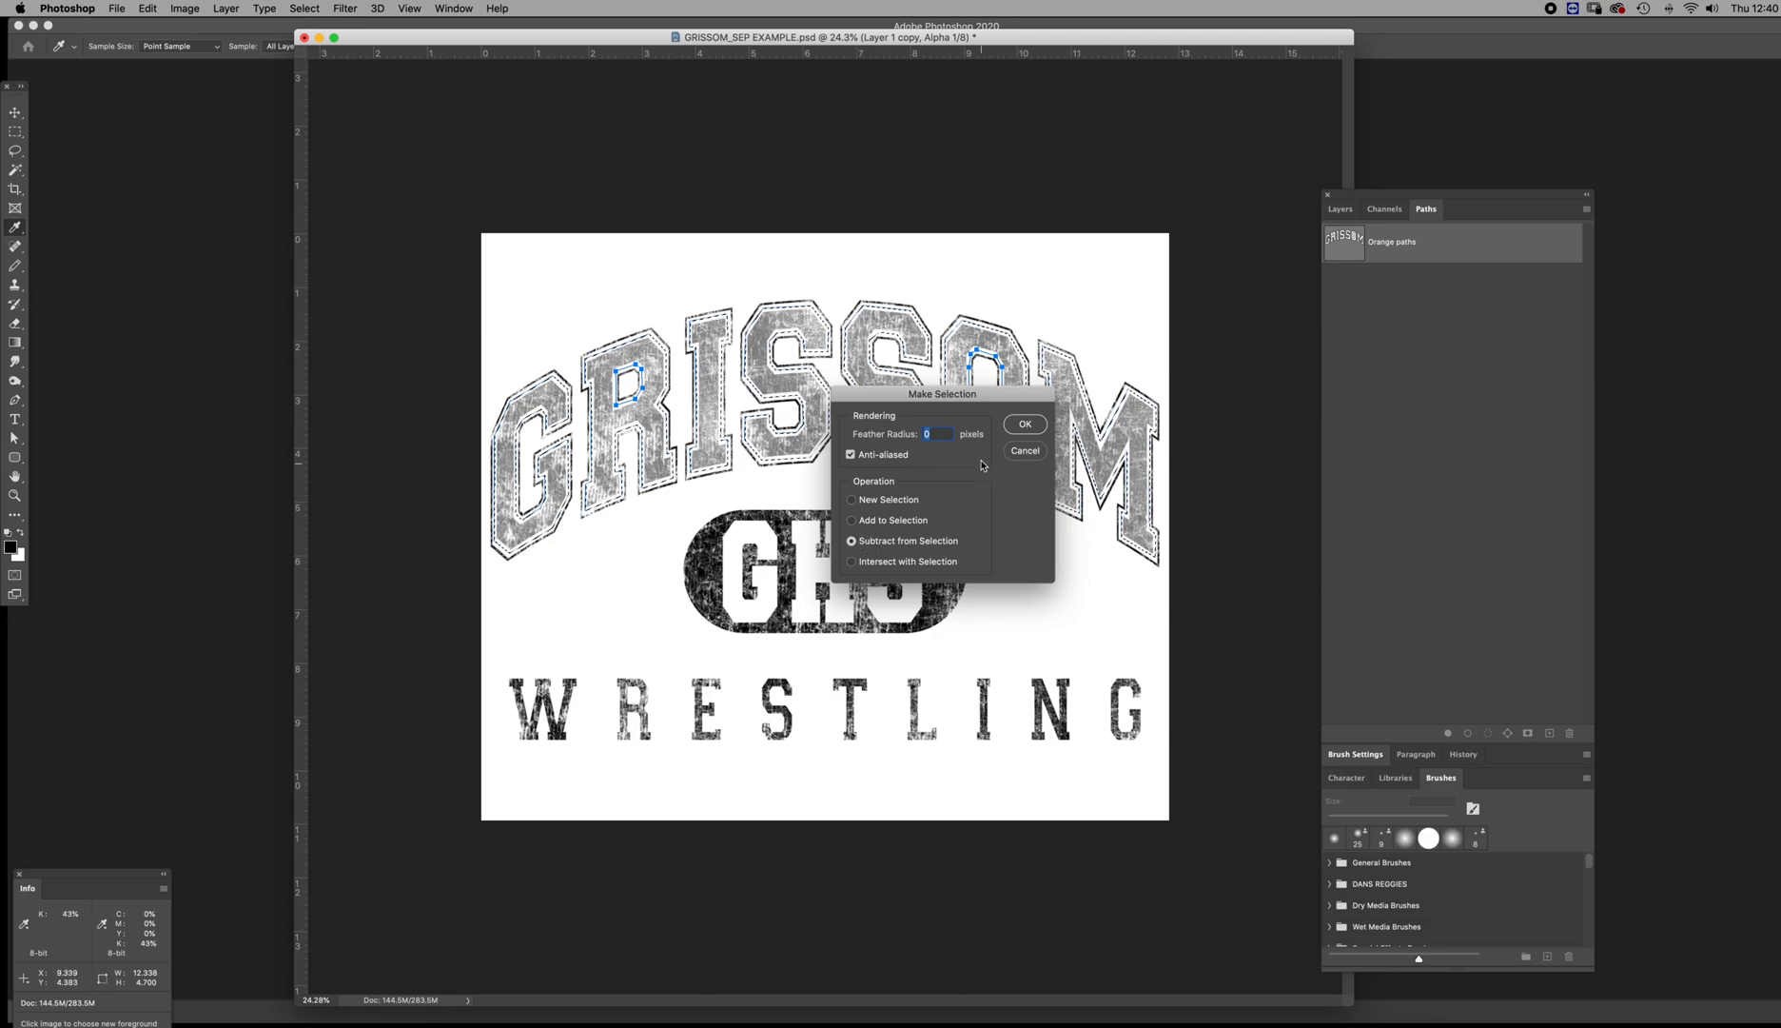
{"action": "key", "text": "Return"}
{"action": "key", "text": "z"}
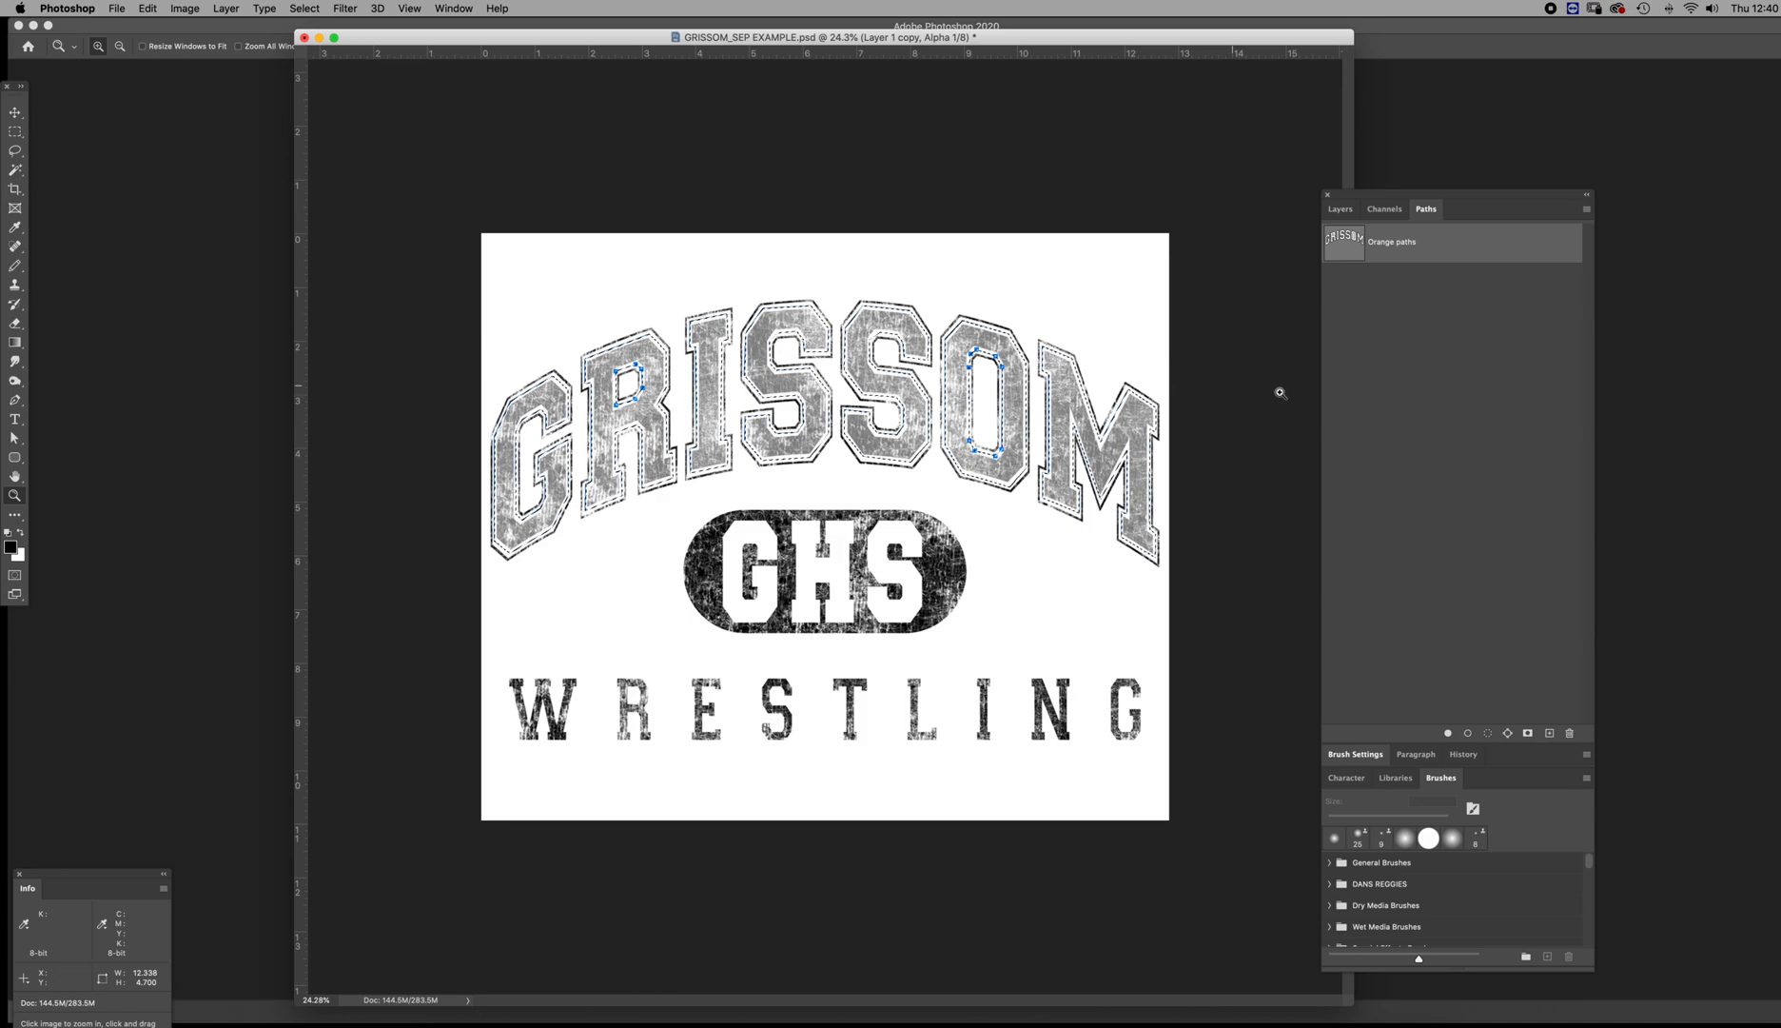
{"action": "left_click", "coordinate": [1398, 383]}
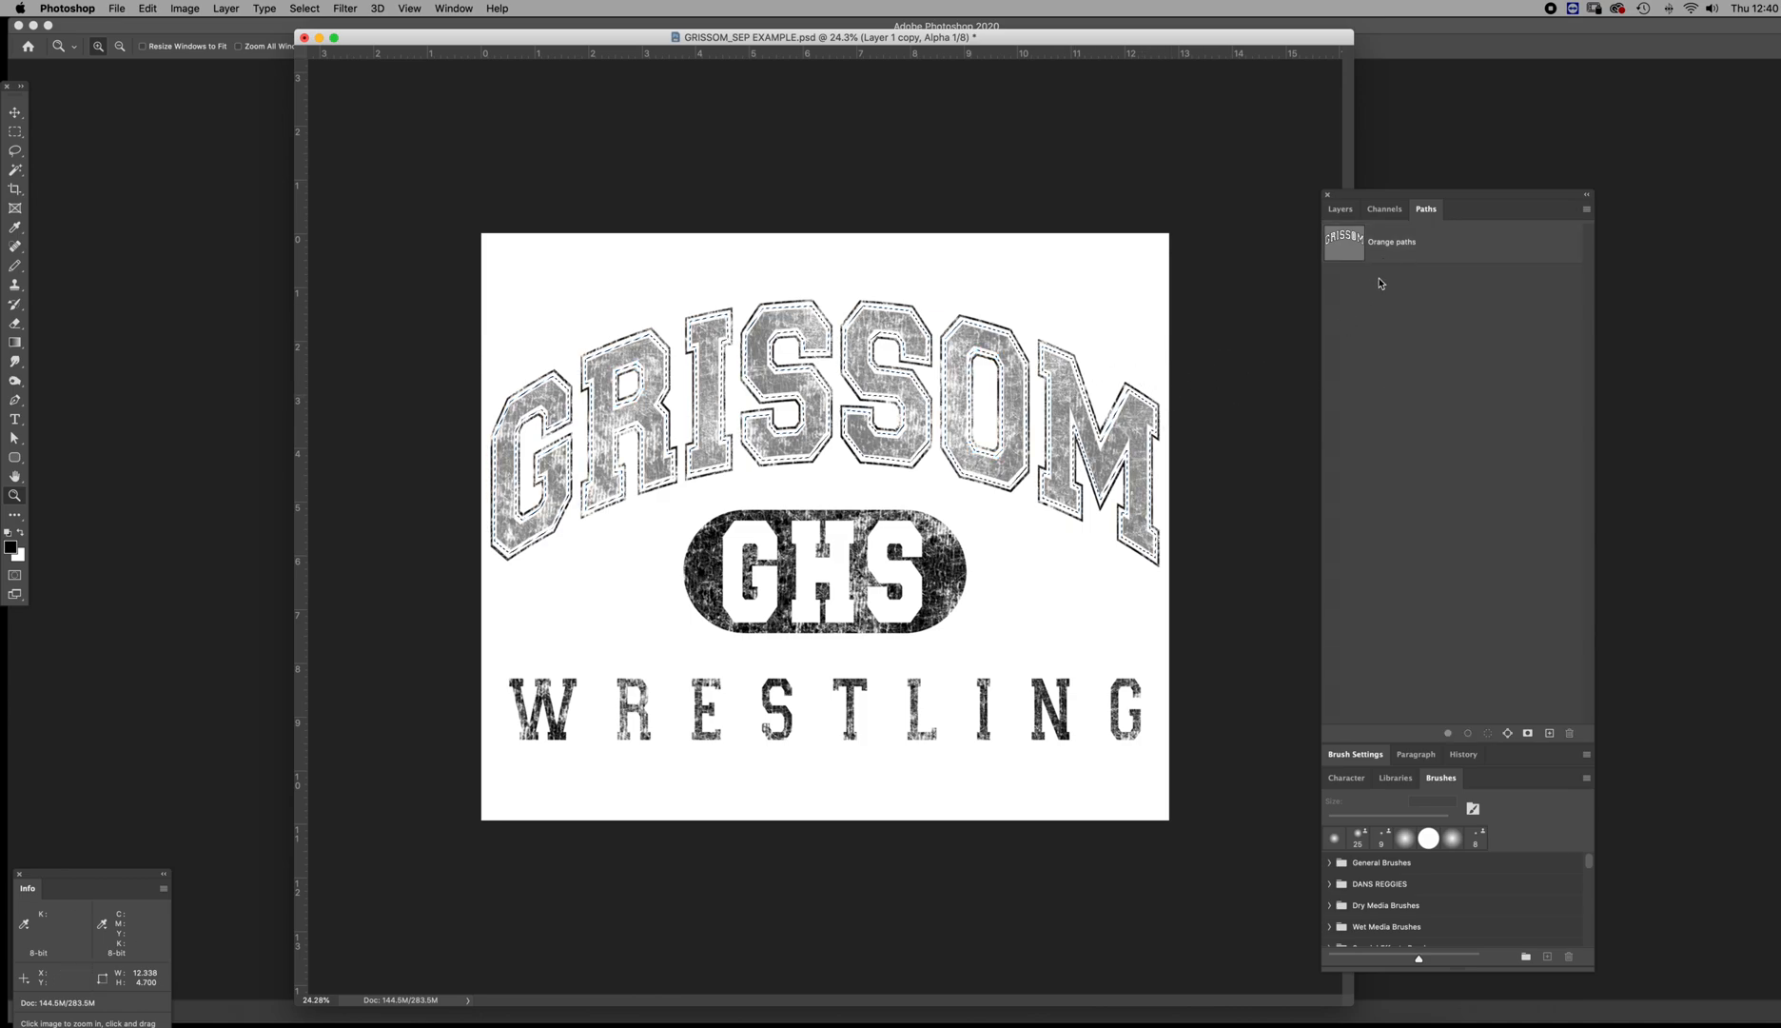
Add a new alpha channel with the selected GRISSOM letter shapes in solid black and deselect
{"action": "left_click", "coordinate": [1383, 211]}
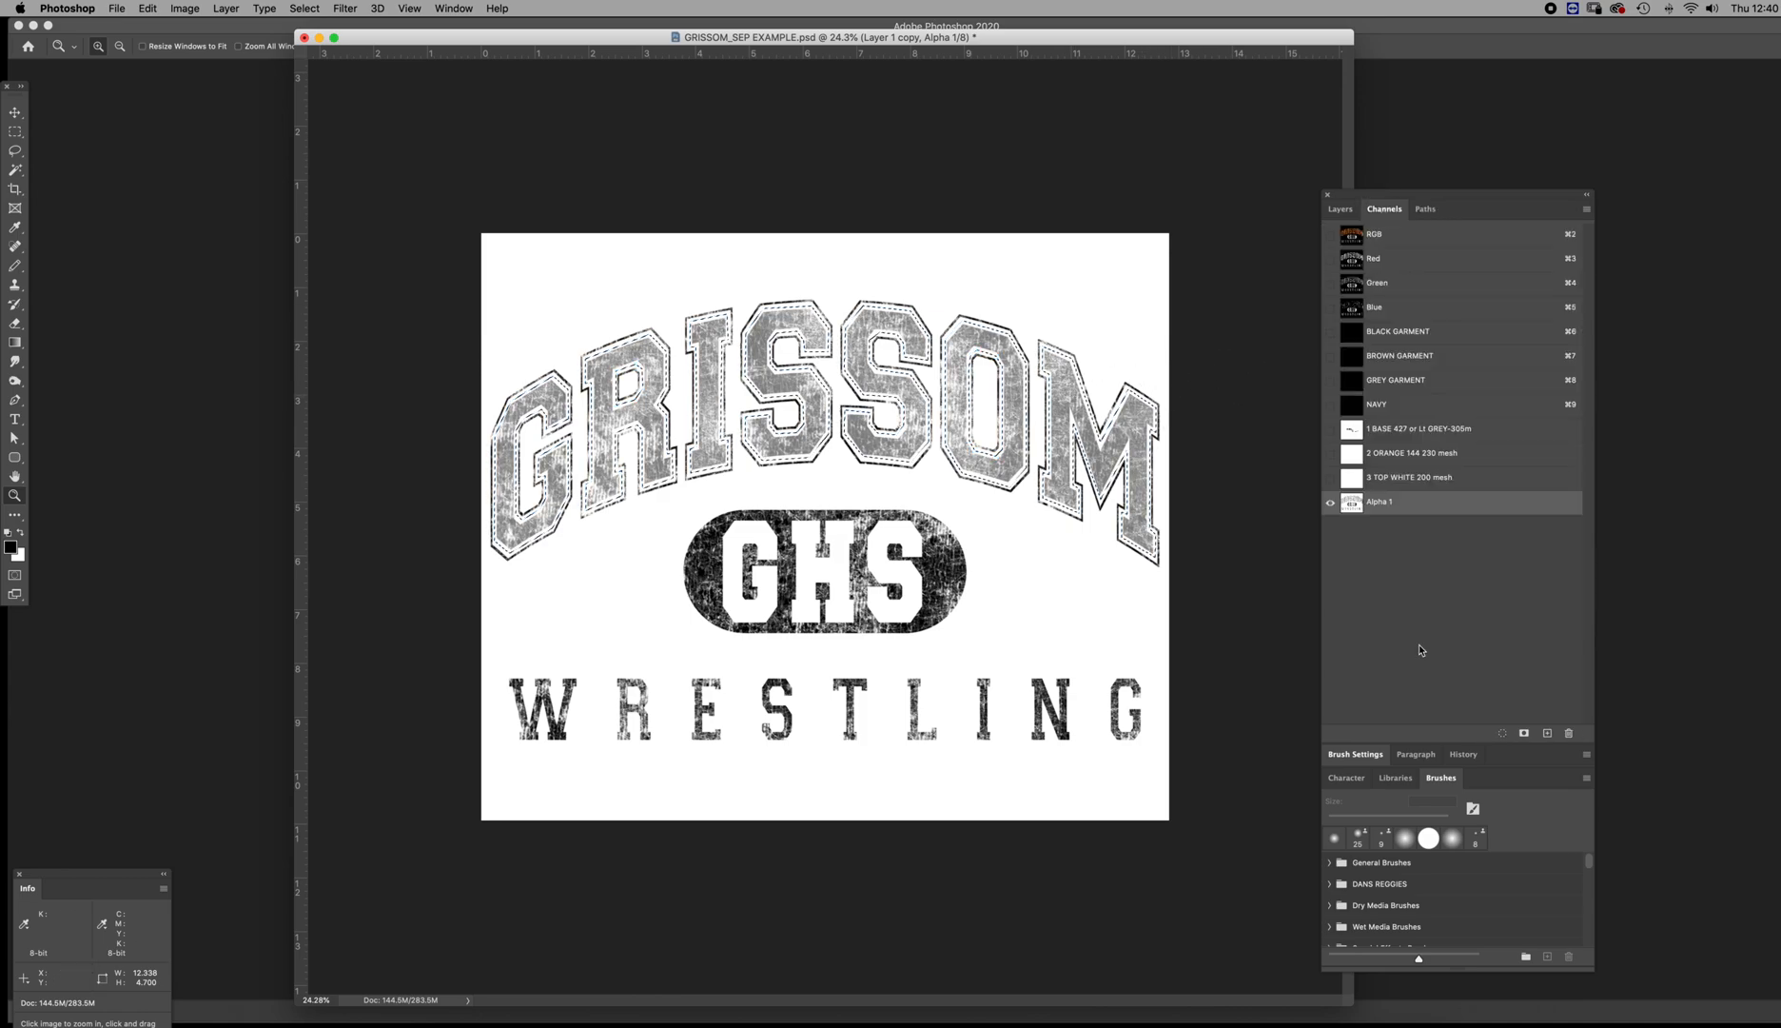
{"action": "left_click", "coordinate": [1547, 733]}
{"action": "key", "text": "super+d"}
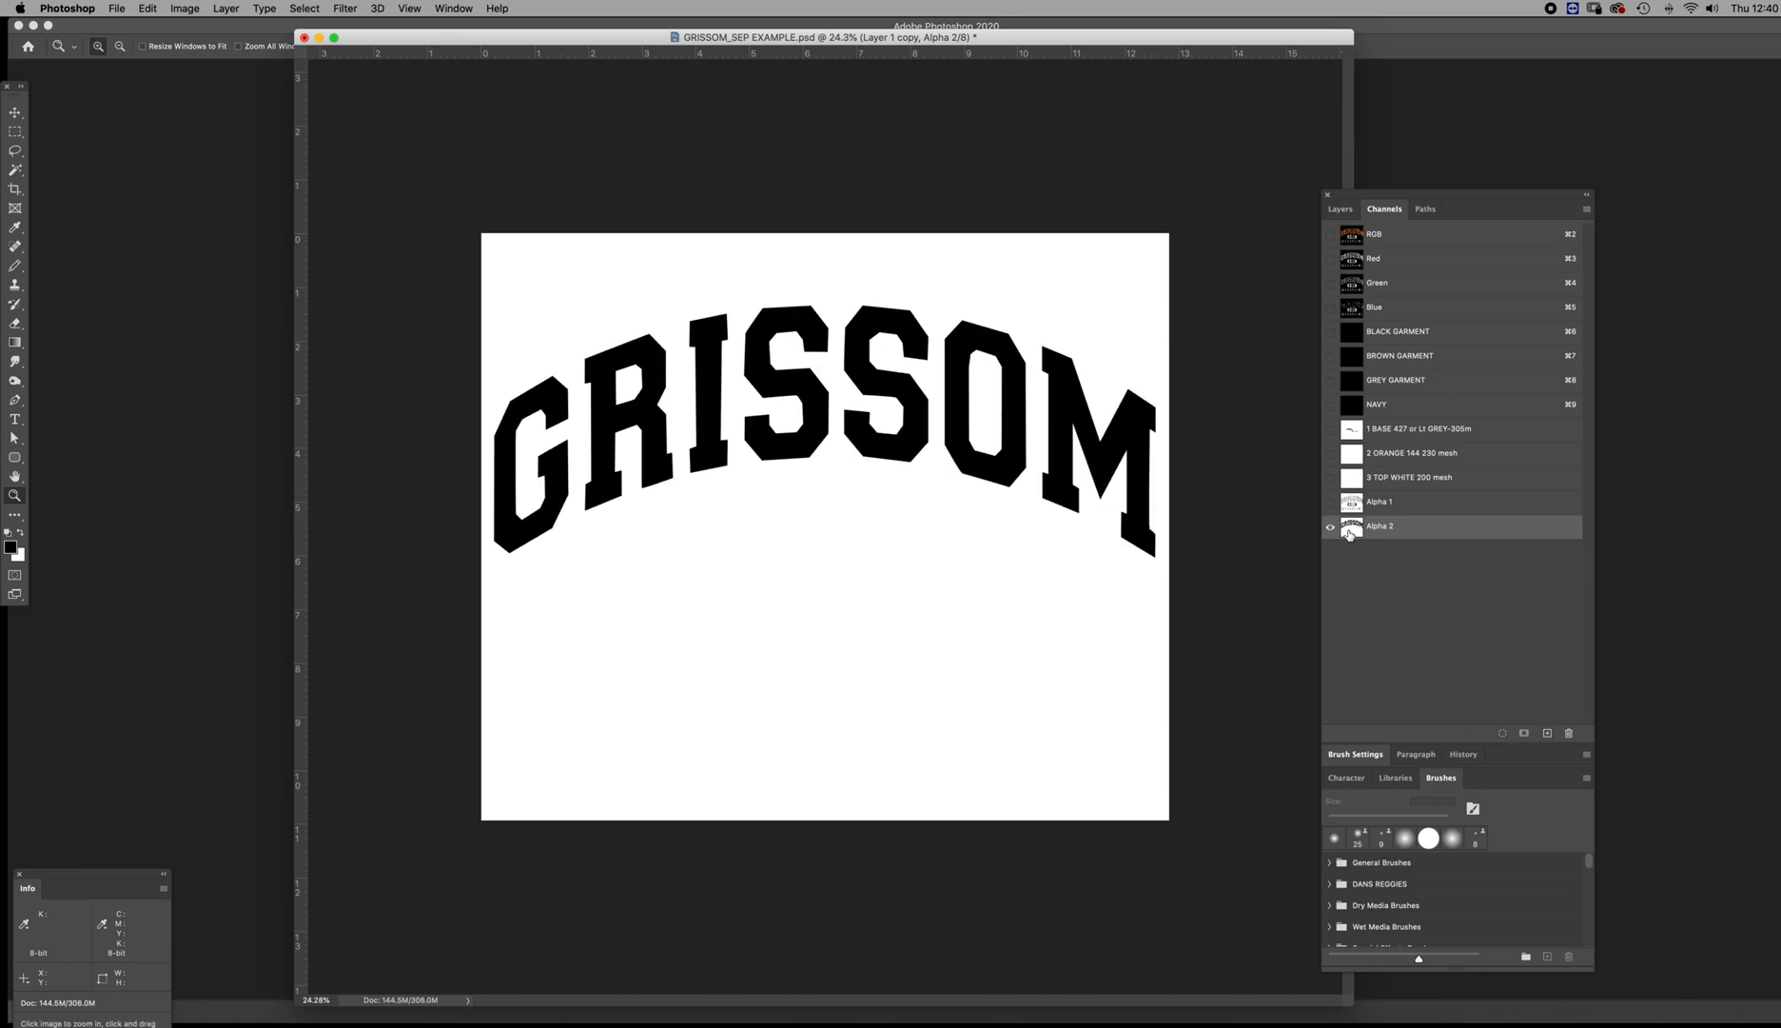
Load the solid GRISSOM channel as a selection and compare it with the distressed grayscale artwork in Alpha 1
{"action": "left_click", "coordinate": [1350, 529], "text": "super"}
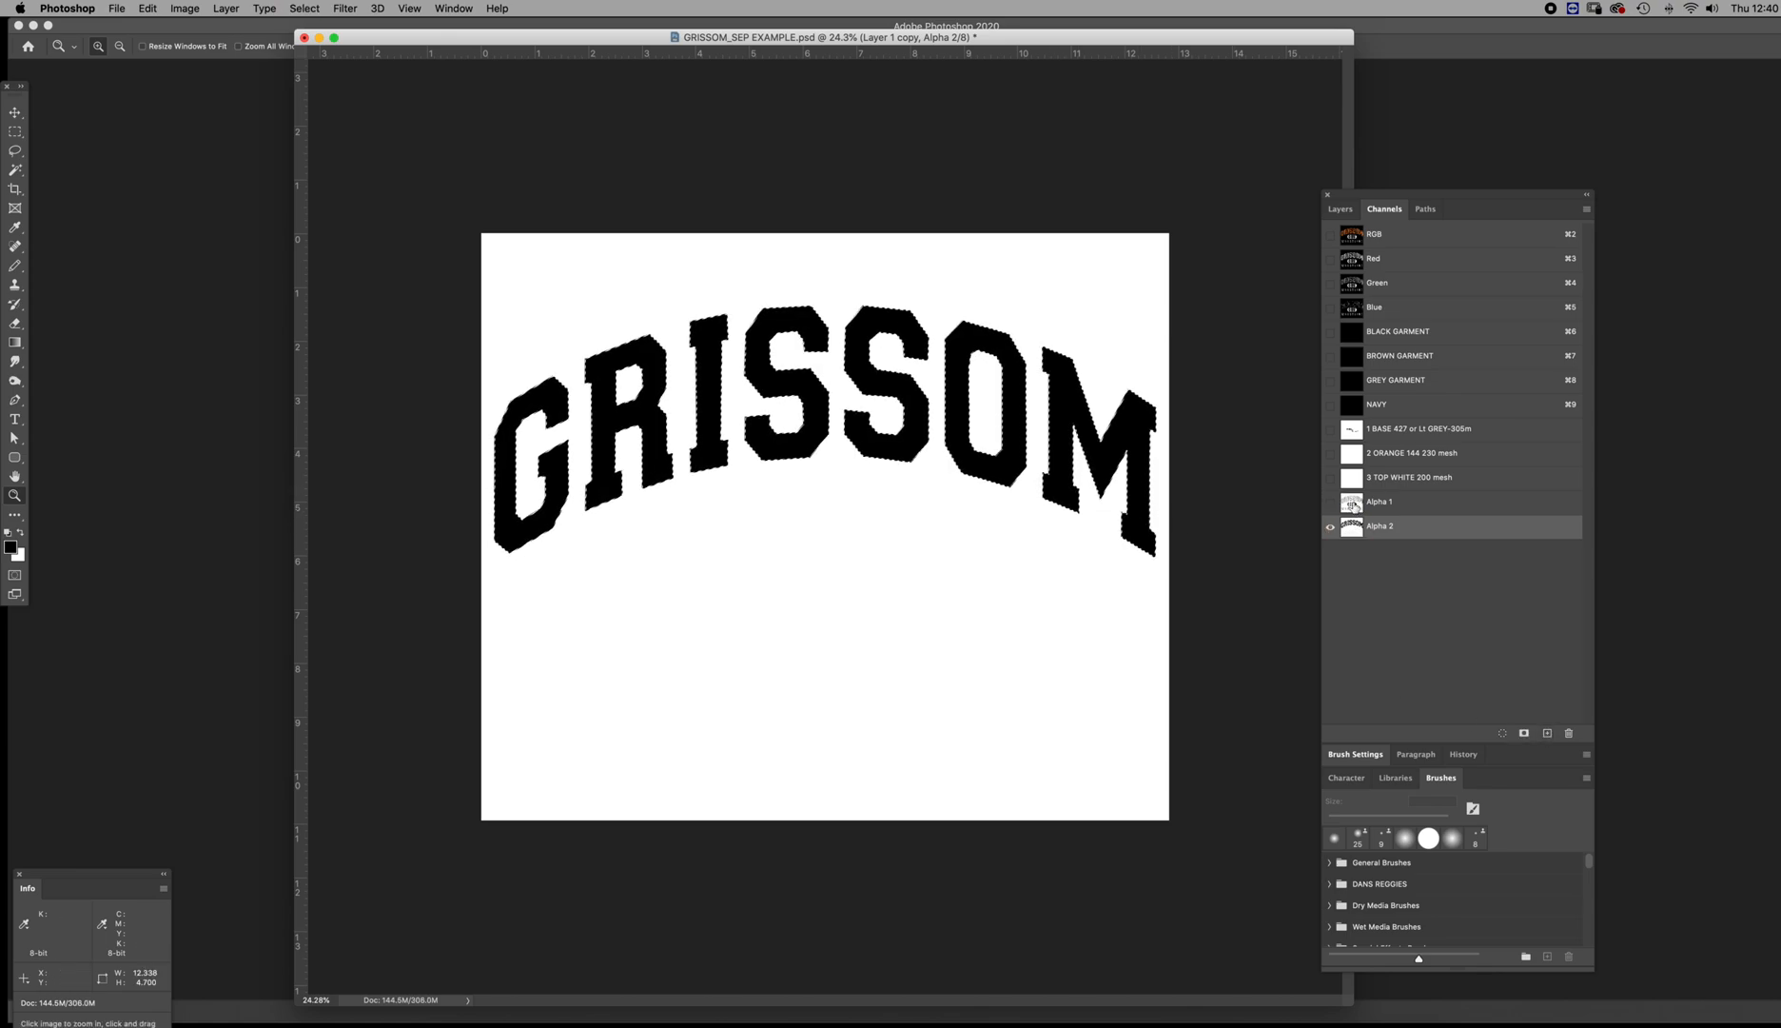
{"action": "left_click", "coordinate": [1352, 506]}
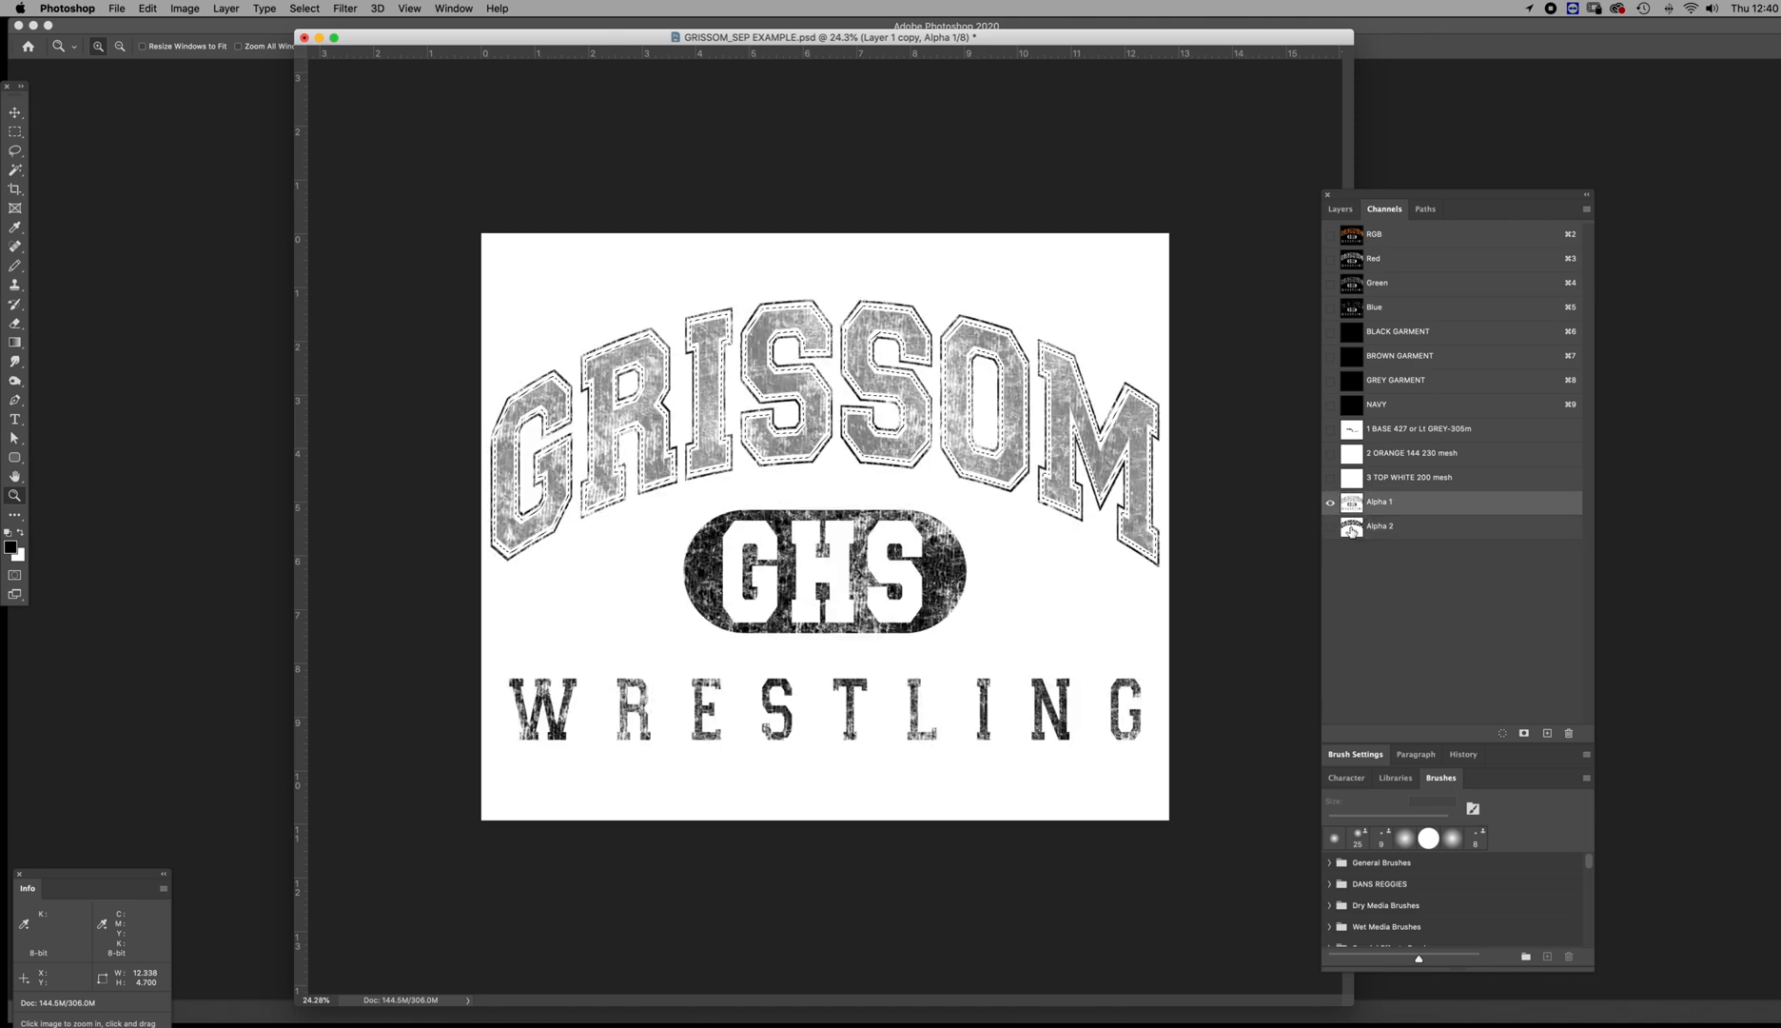
{"action": "left_click", "coordinate": [1352, 529]}
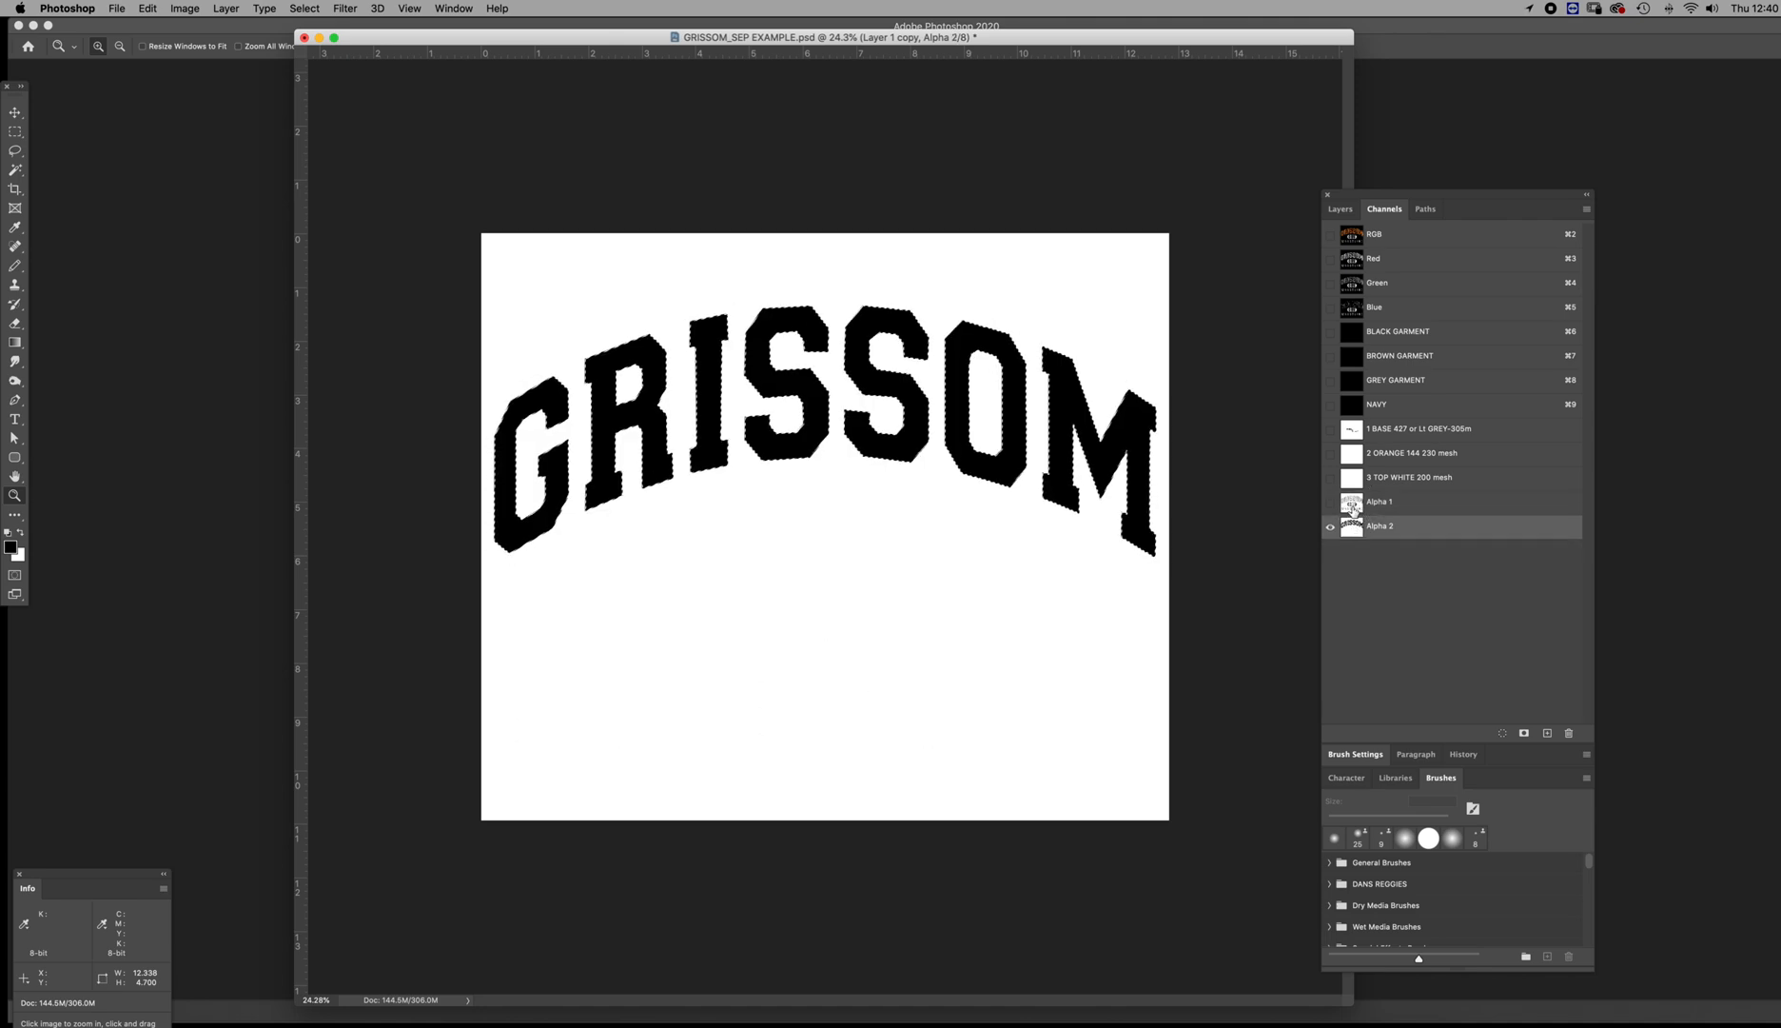
Copy the selected distressed GRISSOM letter fills from Alpha 1 into a new alpha channel and deselect
{"action": "left_click", "coordinate": [1352, 505]}
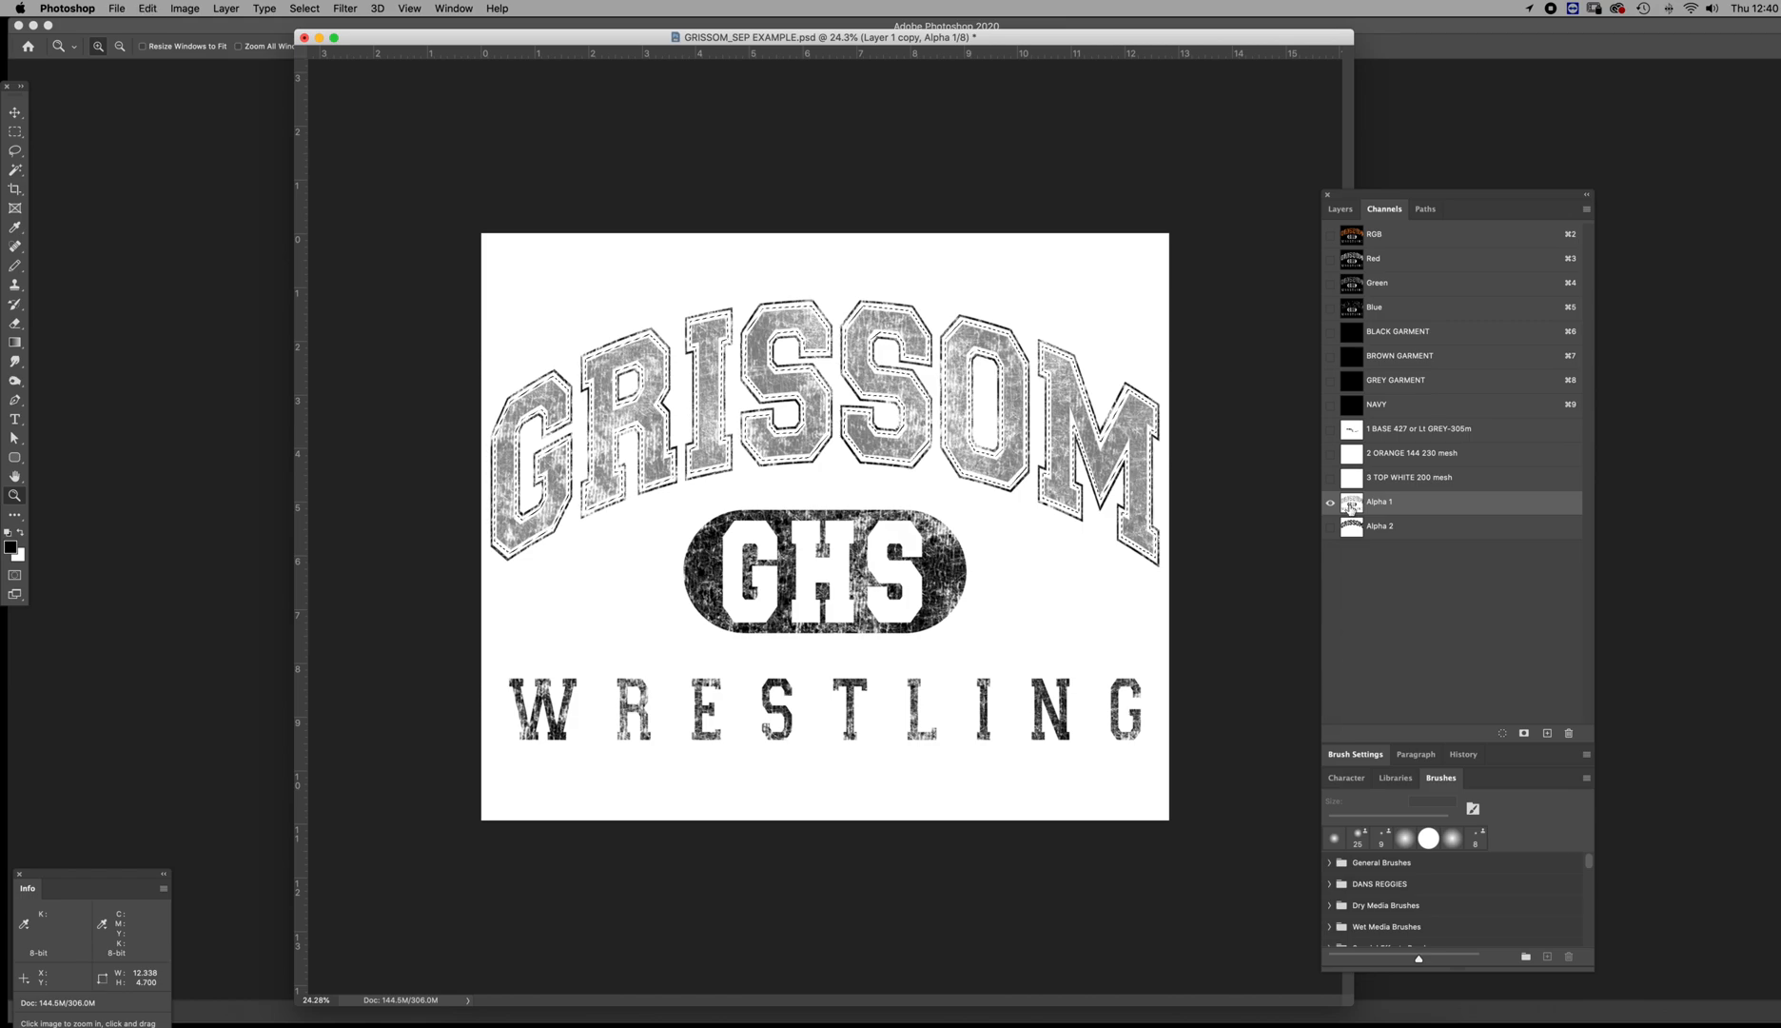
{"action": "left_click", "coordinate": [1548, 734]}
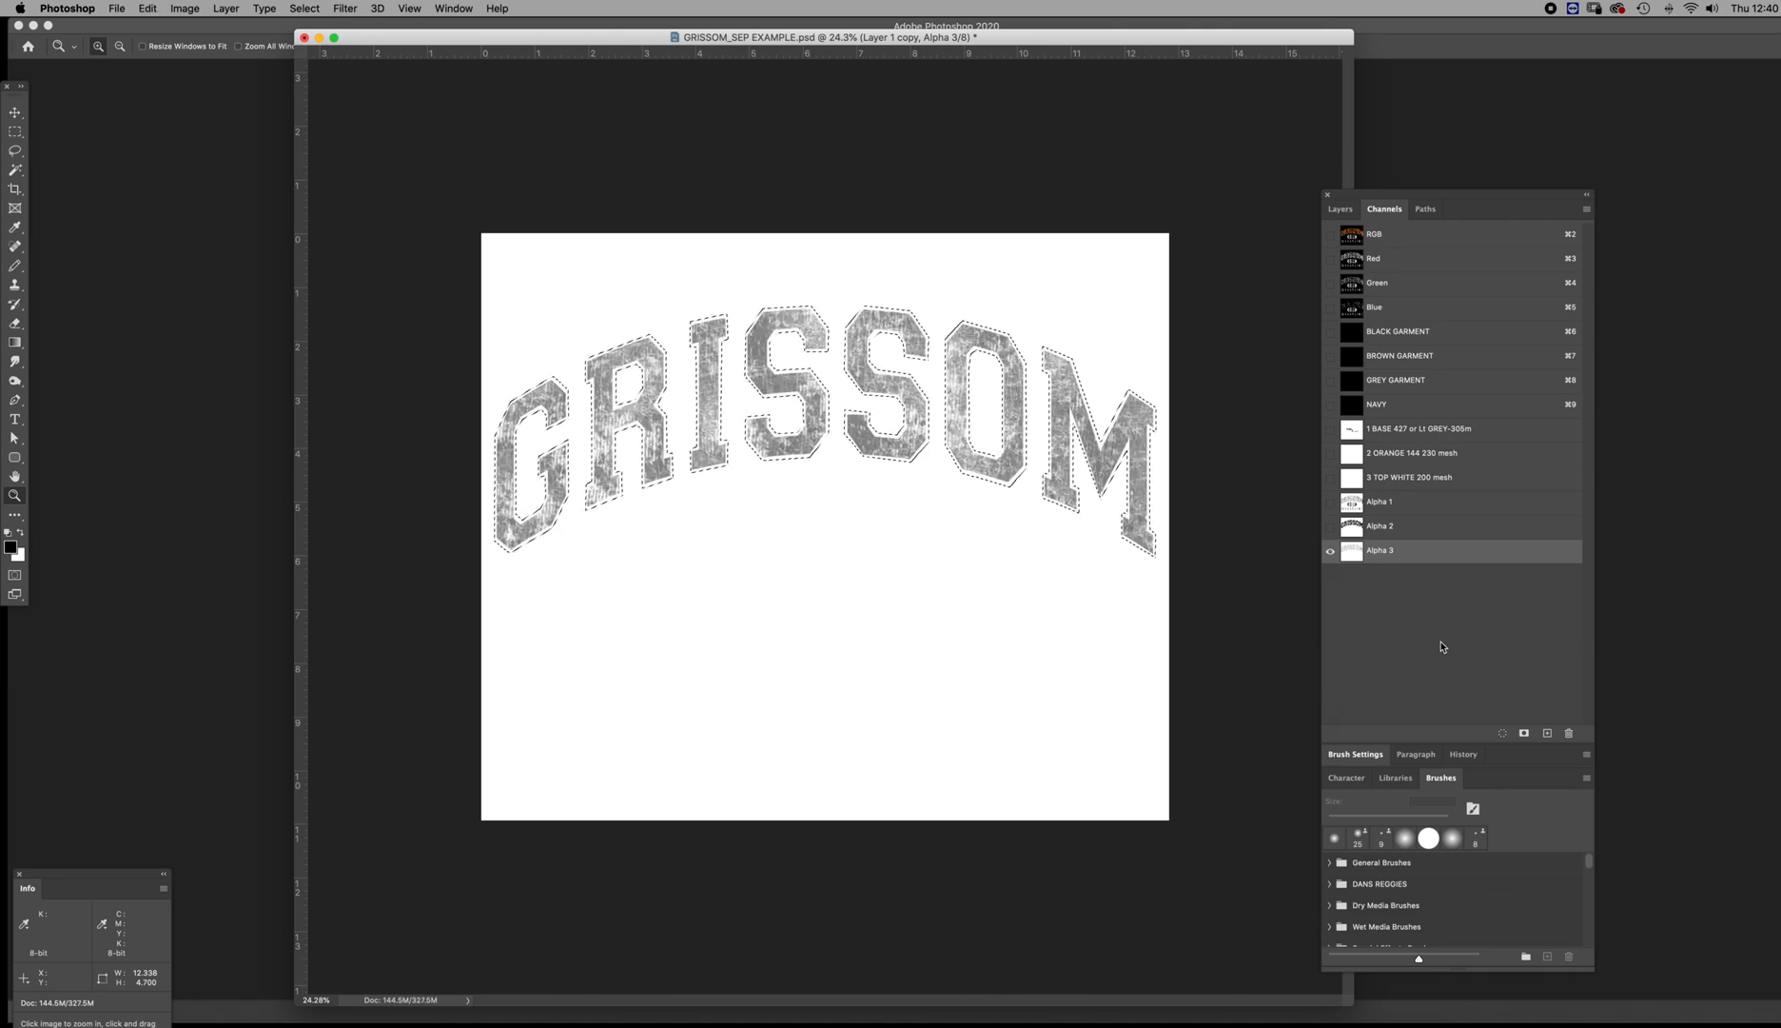
{"action": "key", "text": "super+d"}
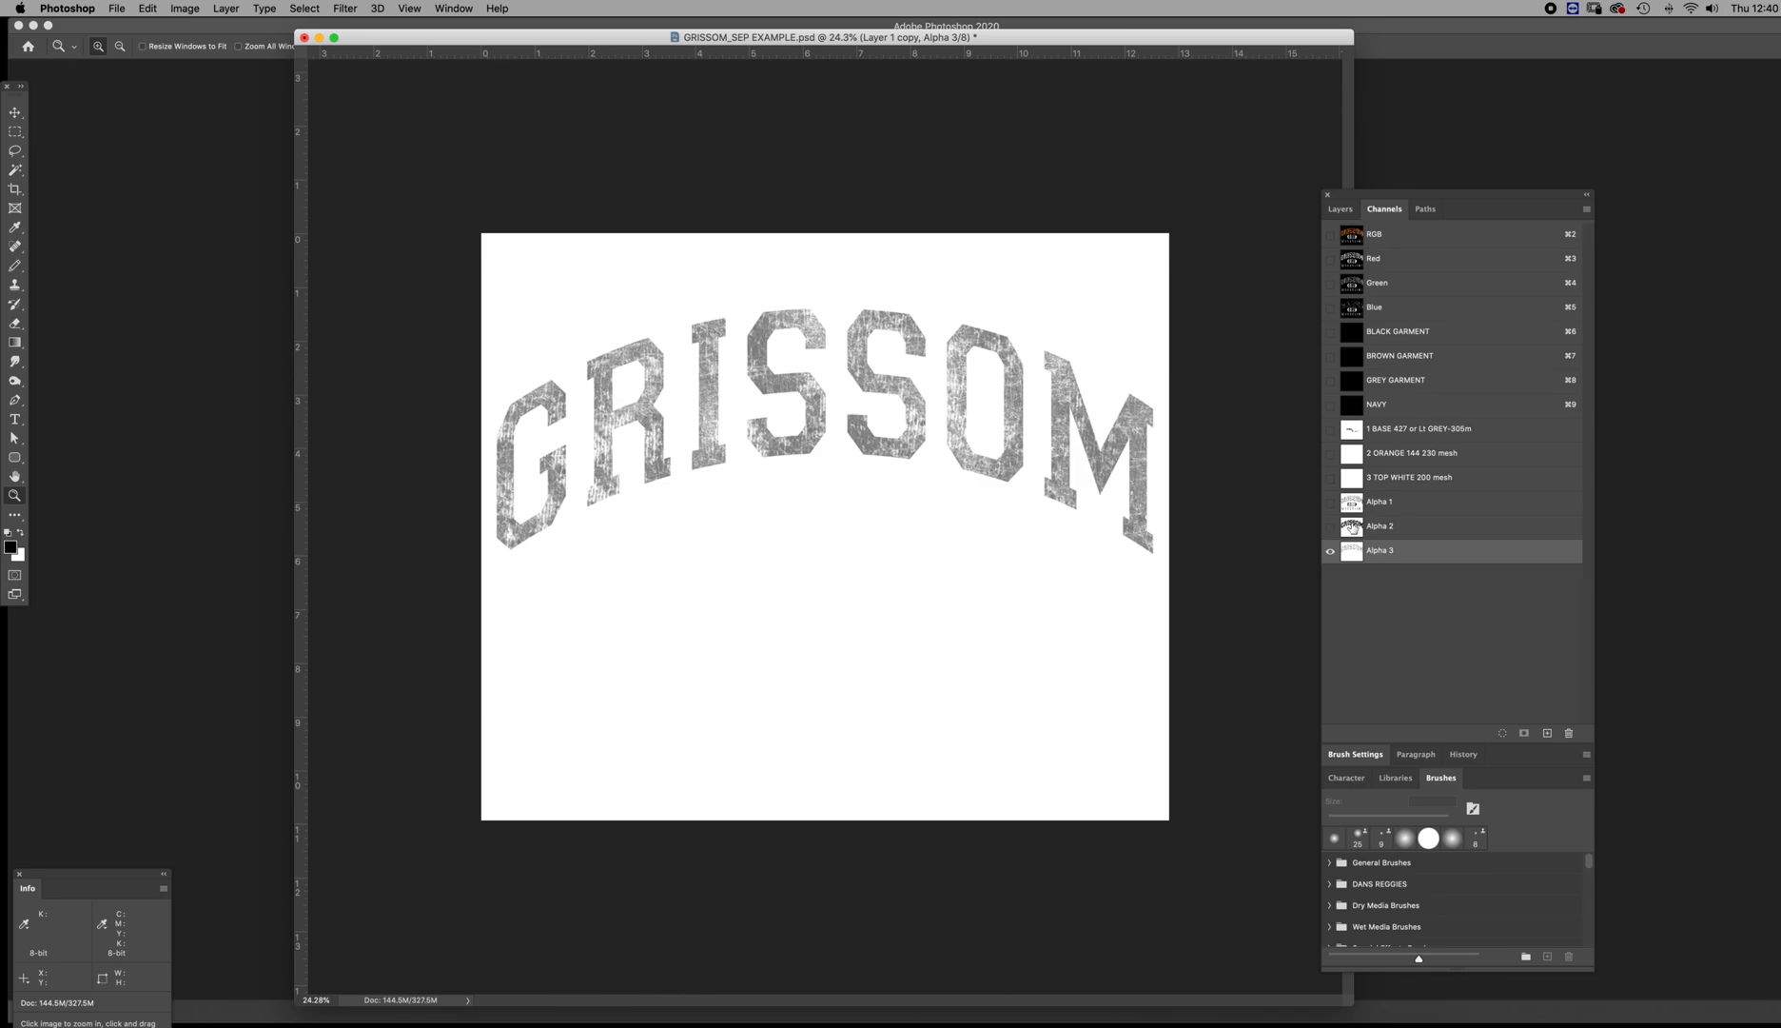
Load the solid GRISSOM letters in Alpha 2 as a selection, clear that area of Alpha 1 to white, and deselect
{"action": "left_click", "coordinate": [1352, 526]}
{"action": "left_click", "coordinate": [1352, 529], "text": "super"}
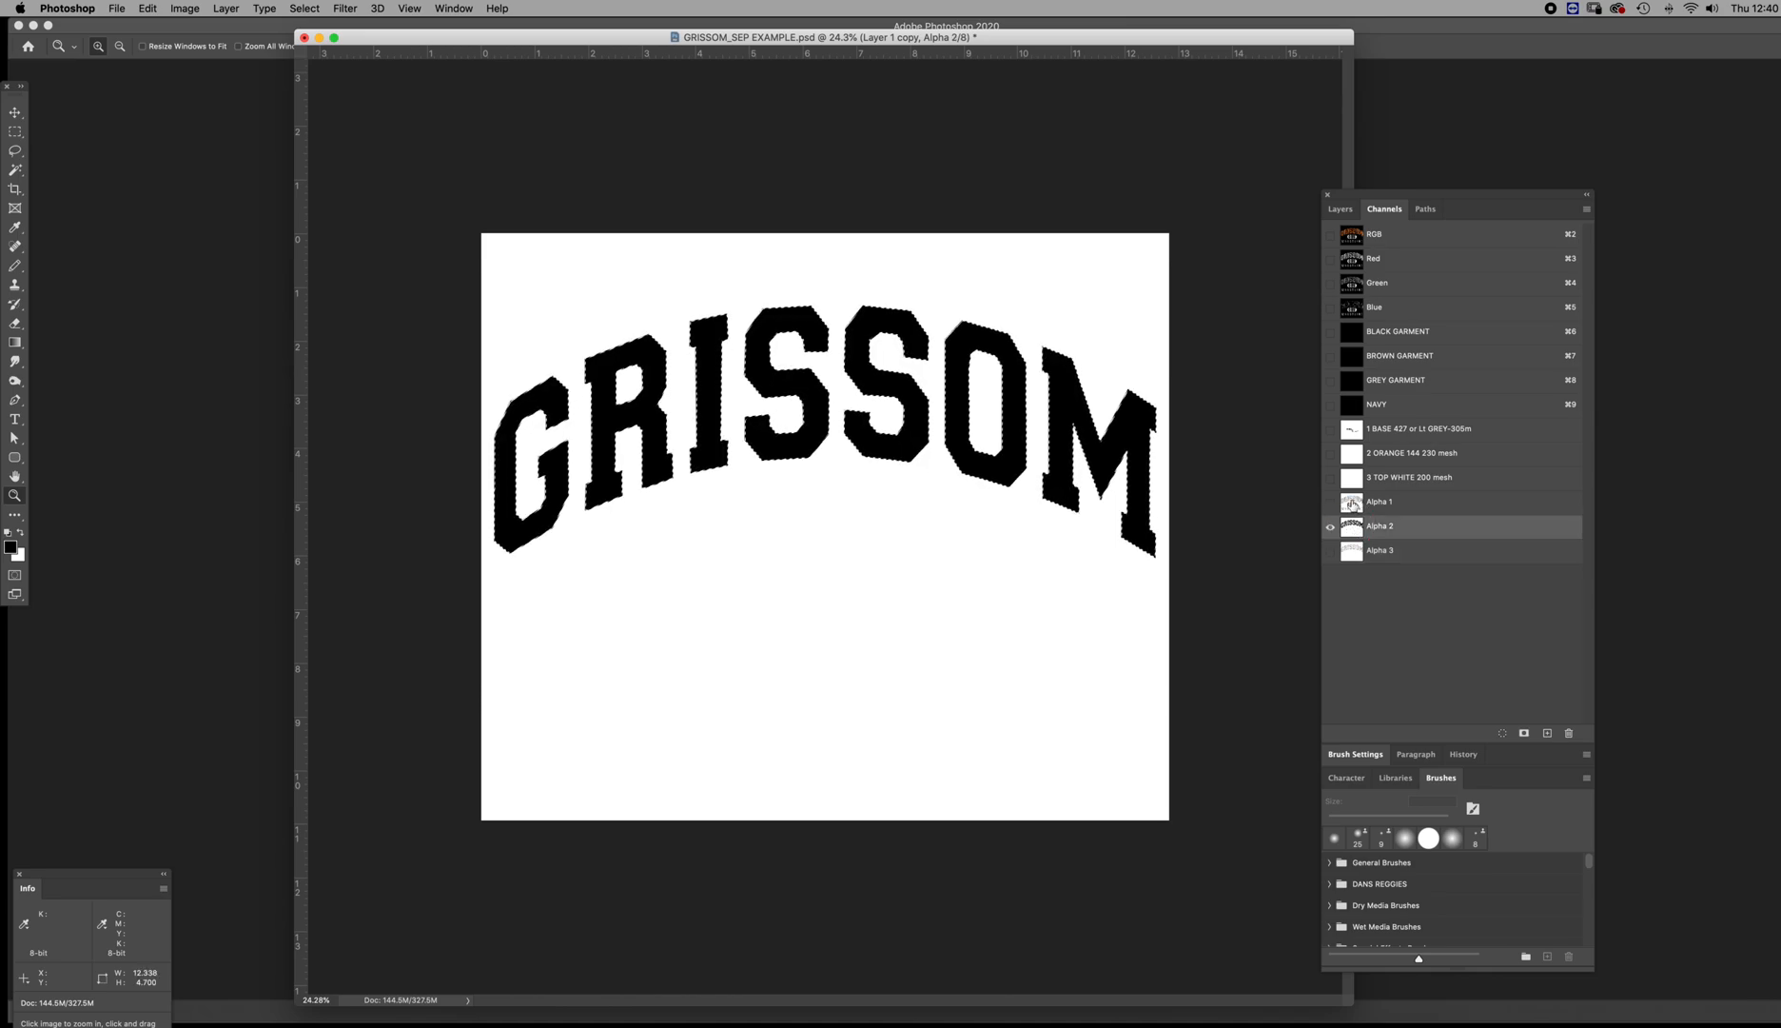
{"action": "left_click", "coordinate": [1352, 504]}
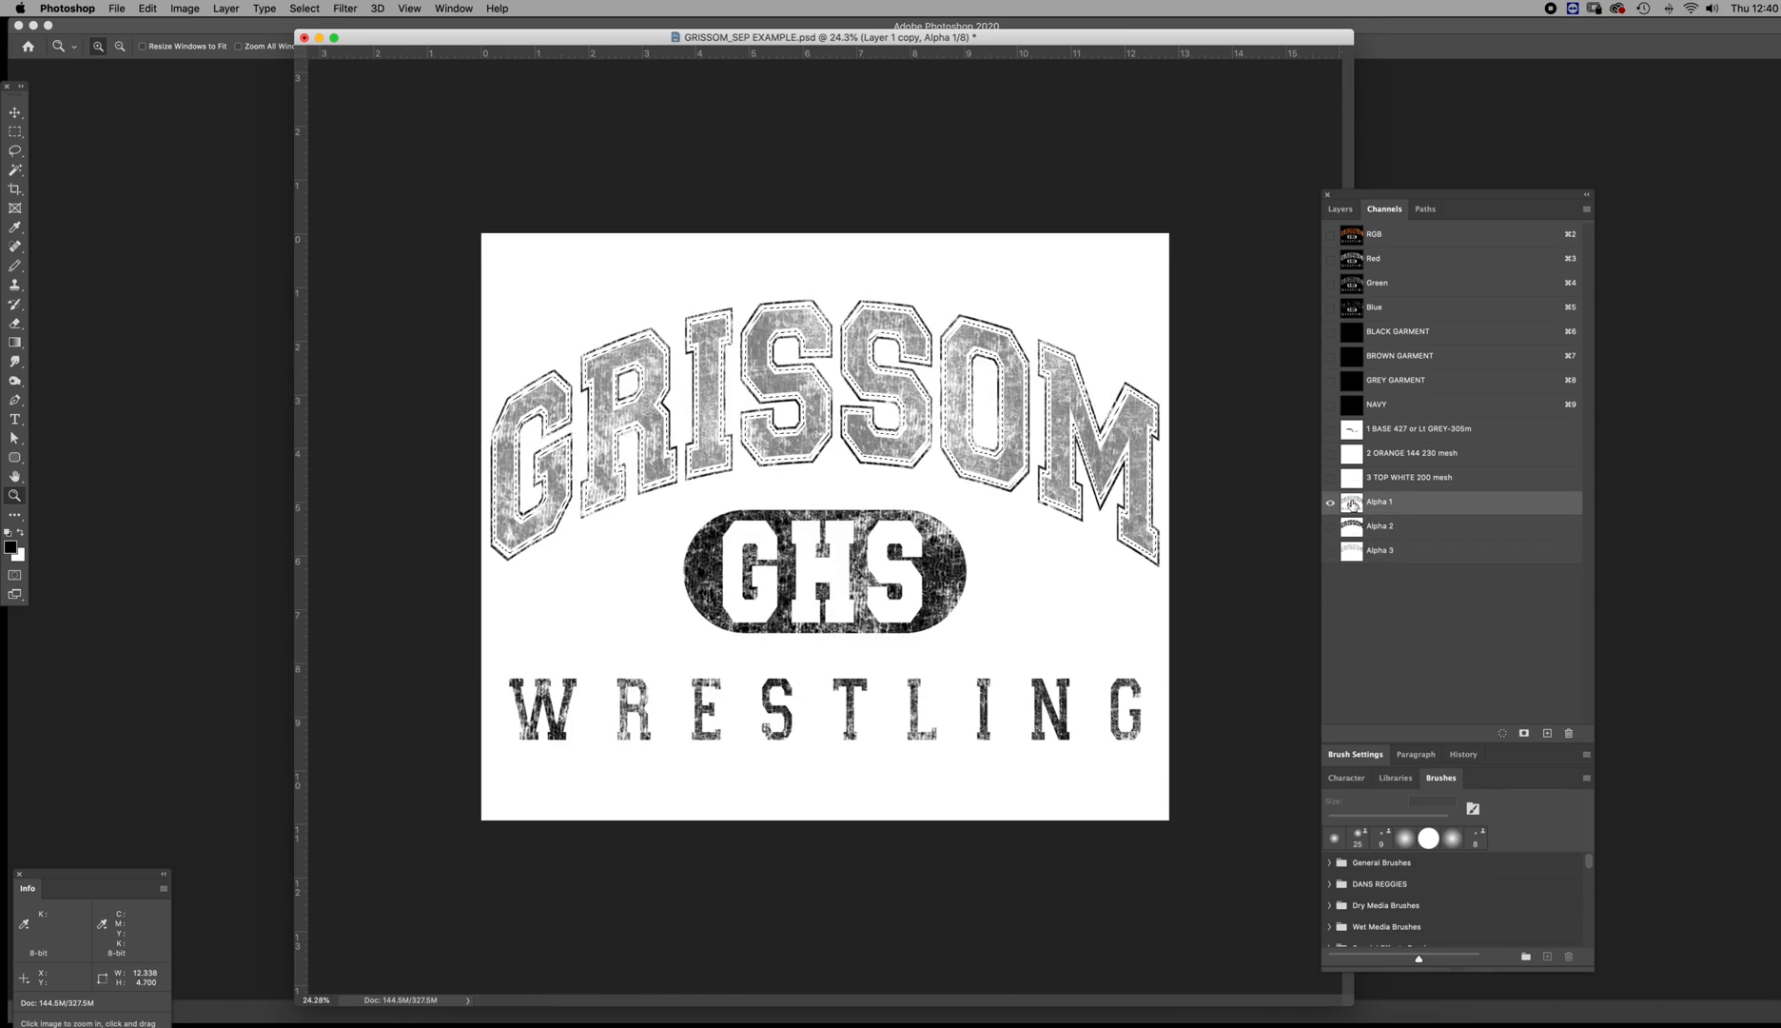
{"action": "key", "text": "super+d"}
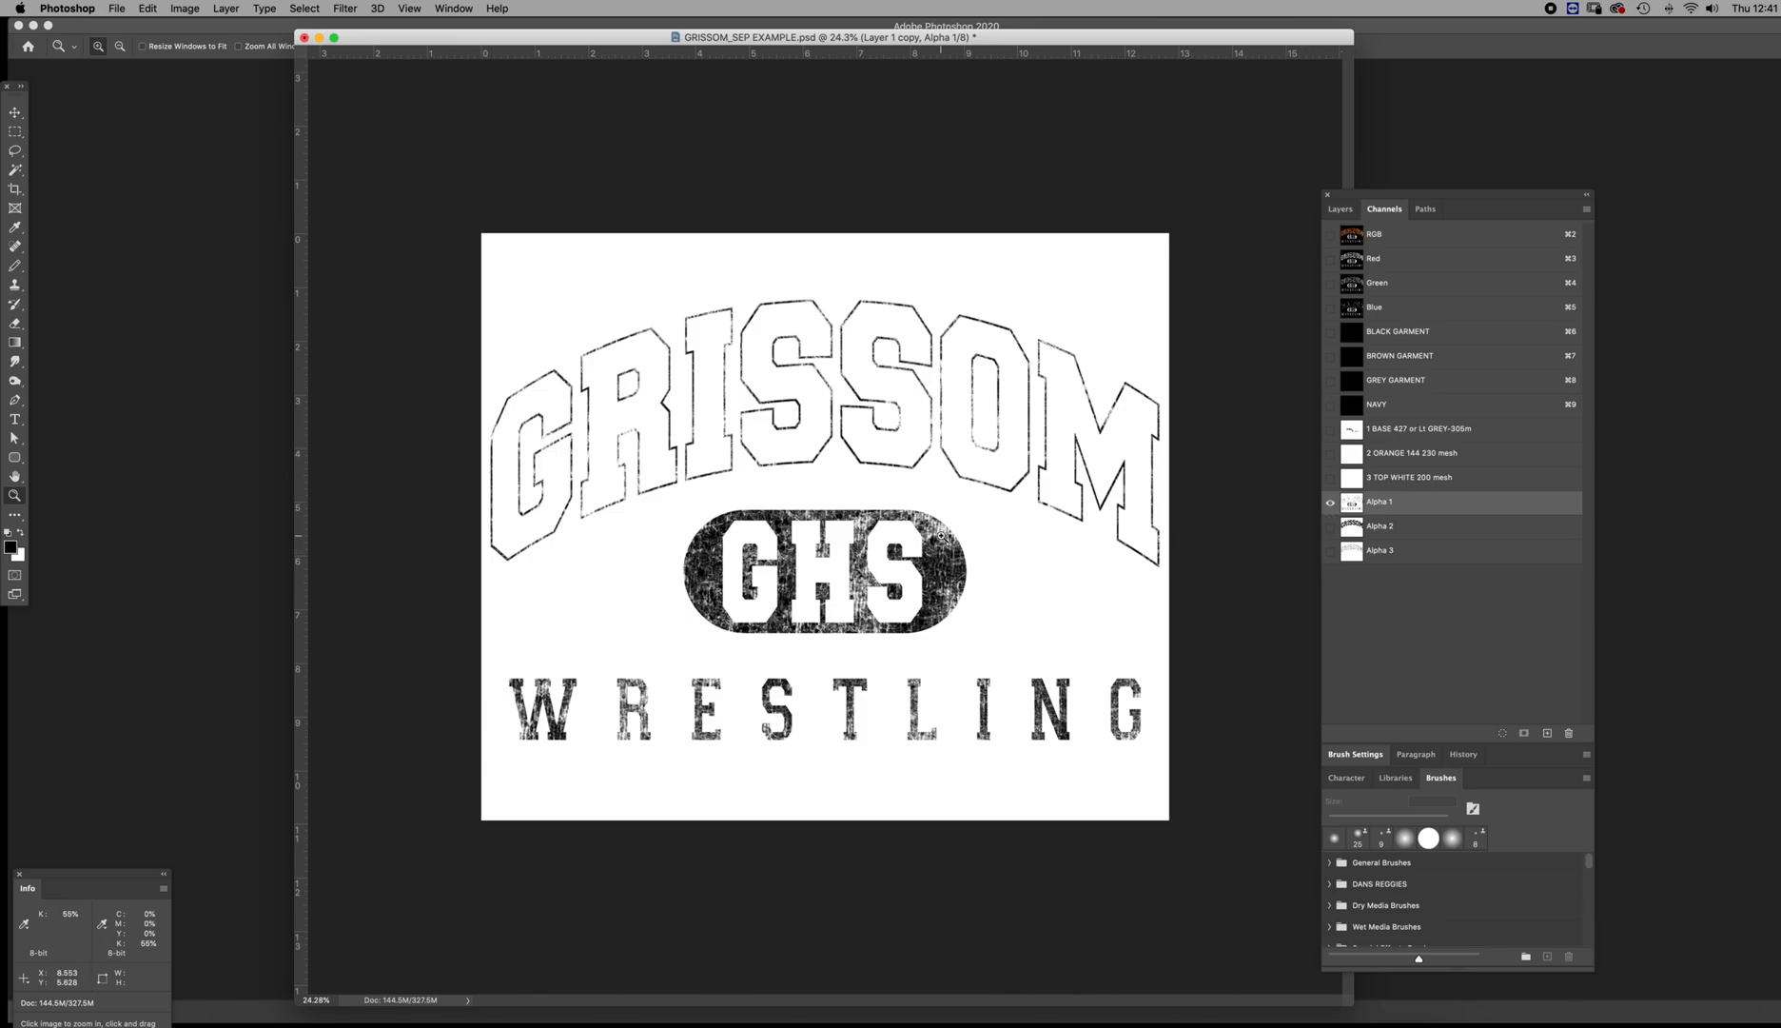
{"action": "left_click_drag", "start_coordinate": [939, 530], "coordinate": [969, 585]}
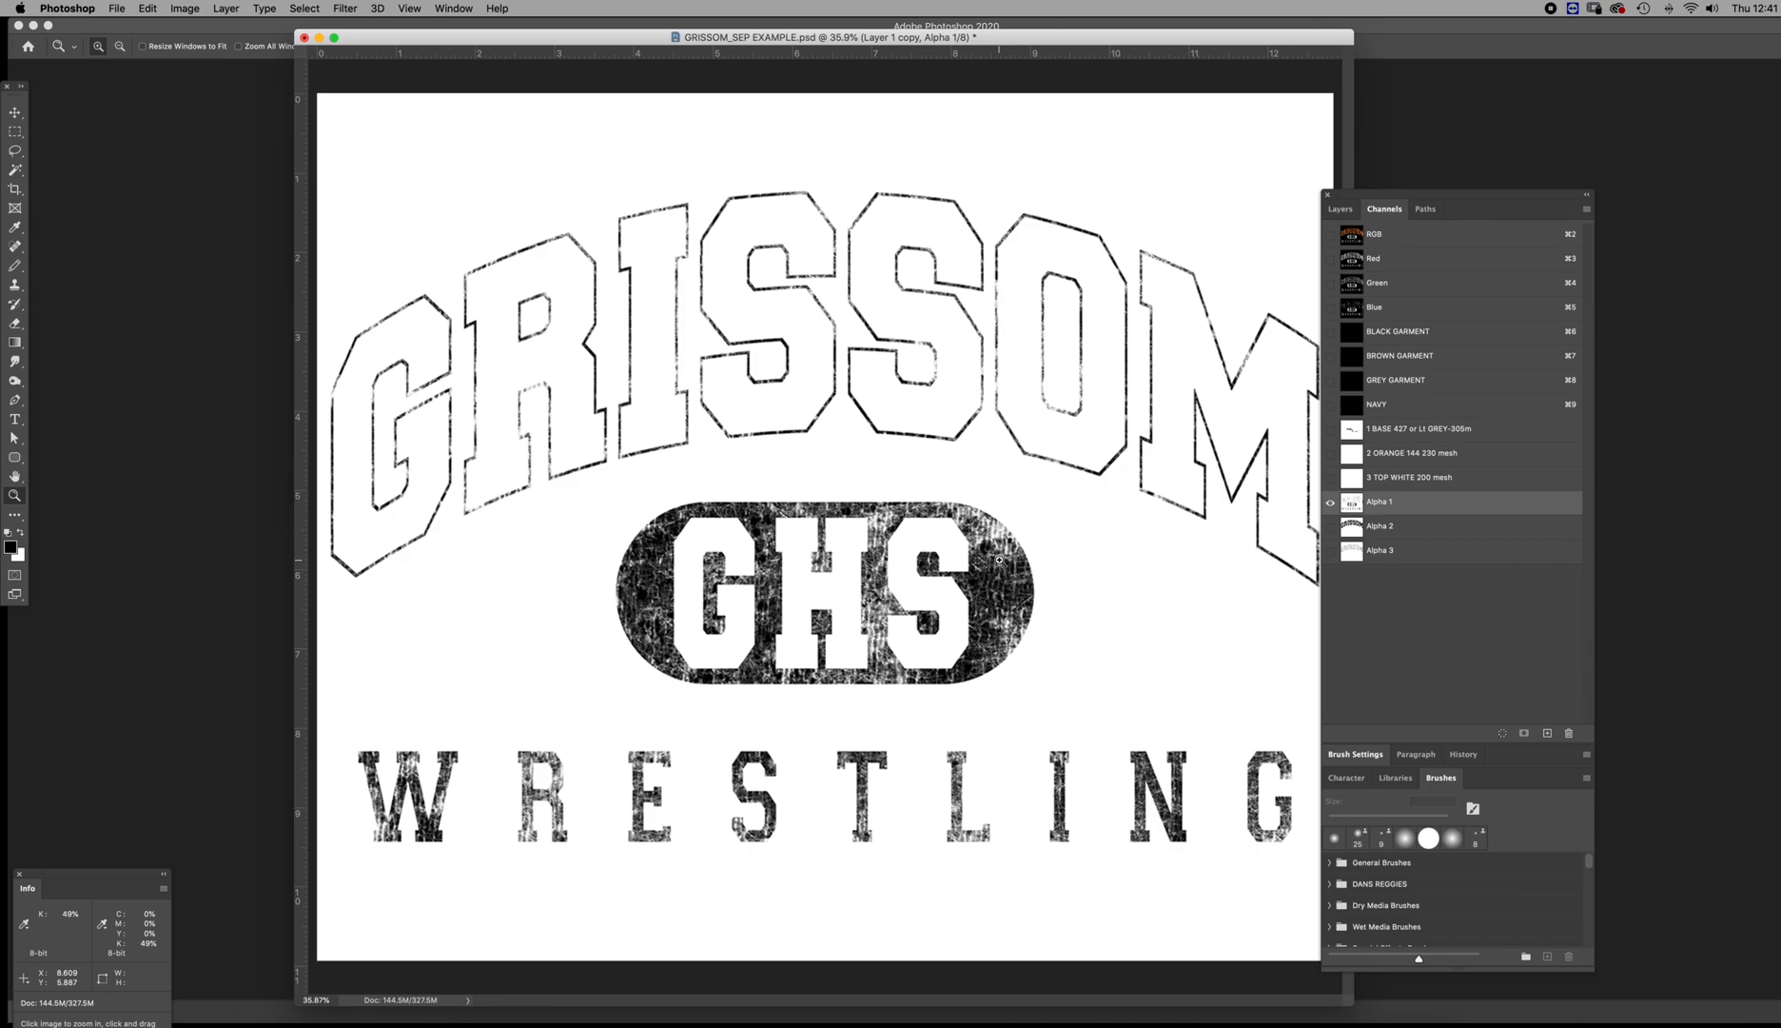
Clear the black scribble from the 1 BASE 427 or Lt GREY-305m channel and deselect
{"action": "mouse_move", "coordinate": [1003, 532]}
{"action": "left_mouse_down"}
{"action": "mouse_move", "coordinate": [1113, 609]}
{"action": "mouse_move", "coordinate": [1015, 547]}
{"action": "left_mouse_up"}
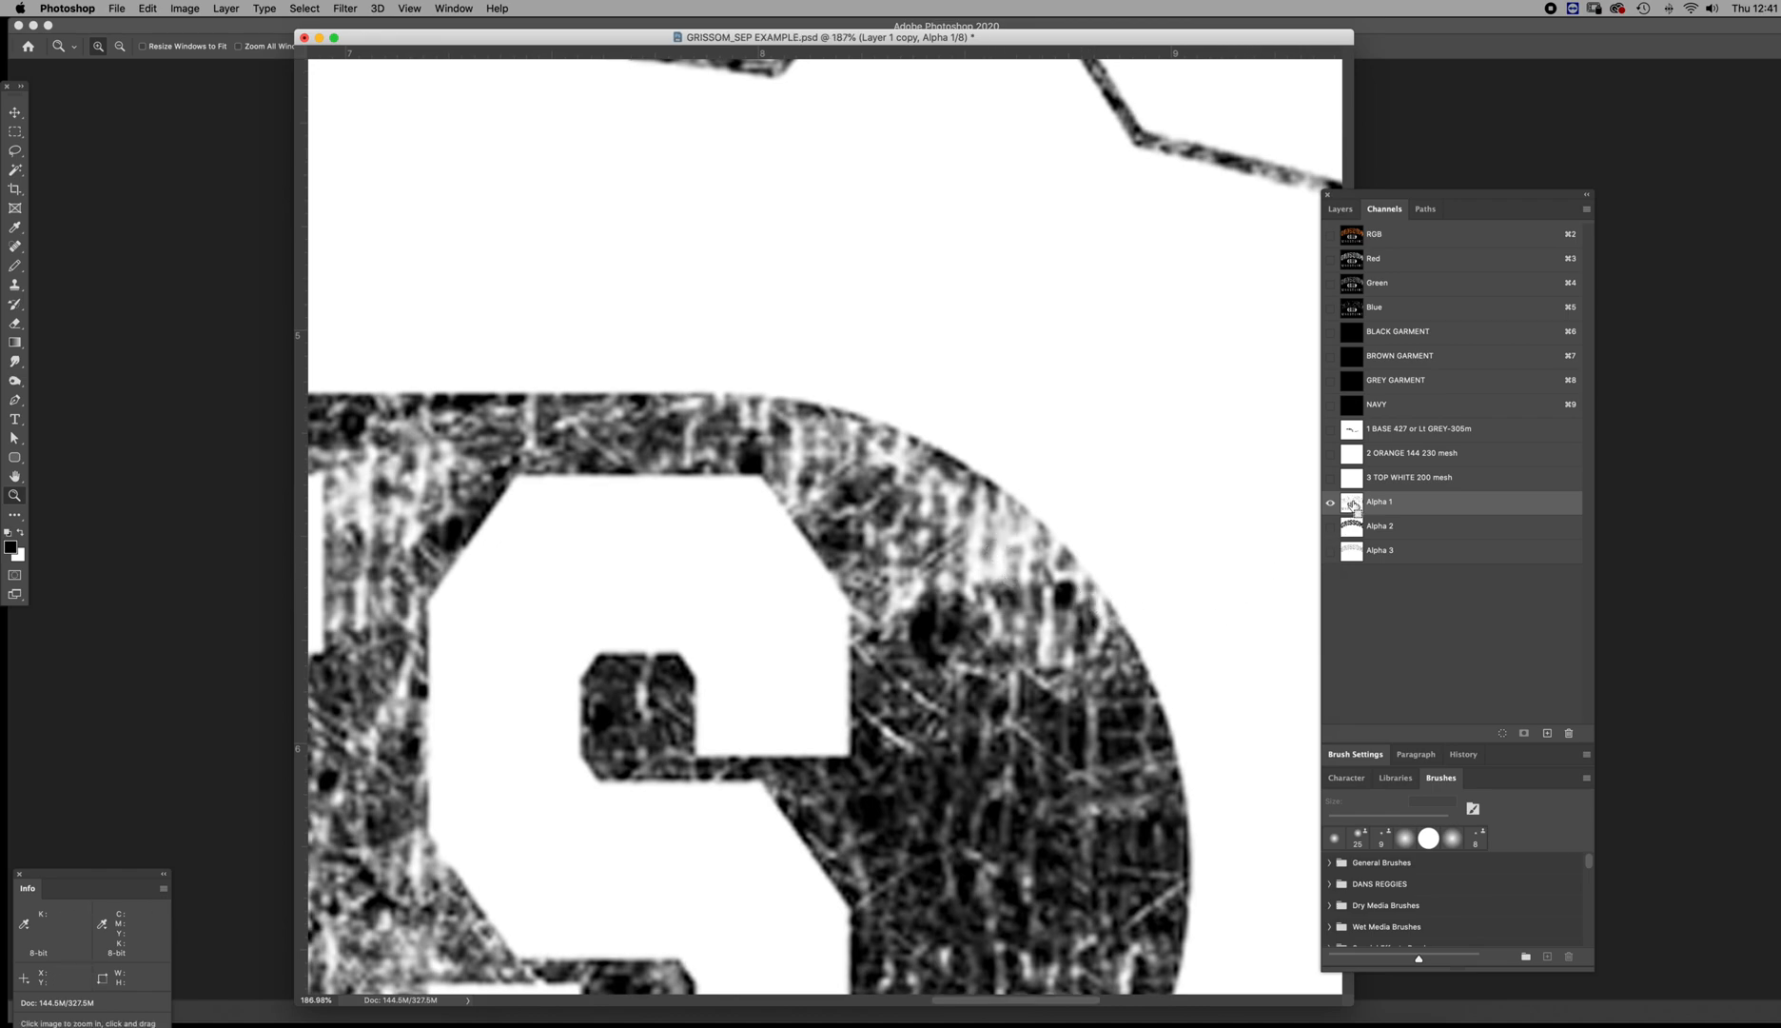
{"action": "left_click", "coordinate": [1353, 433]}
{"action": "left_click_drag", "start_coordinate": [995, 623], "coordinate": [885, 549]}
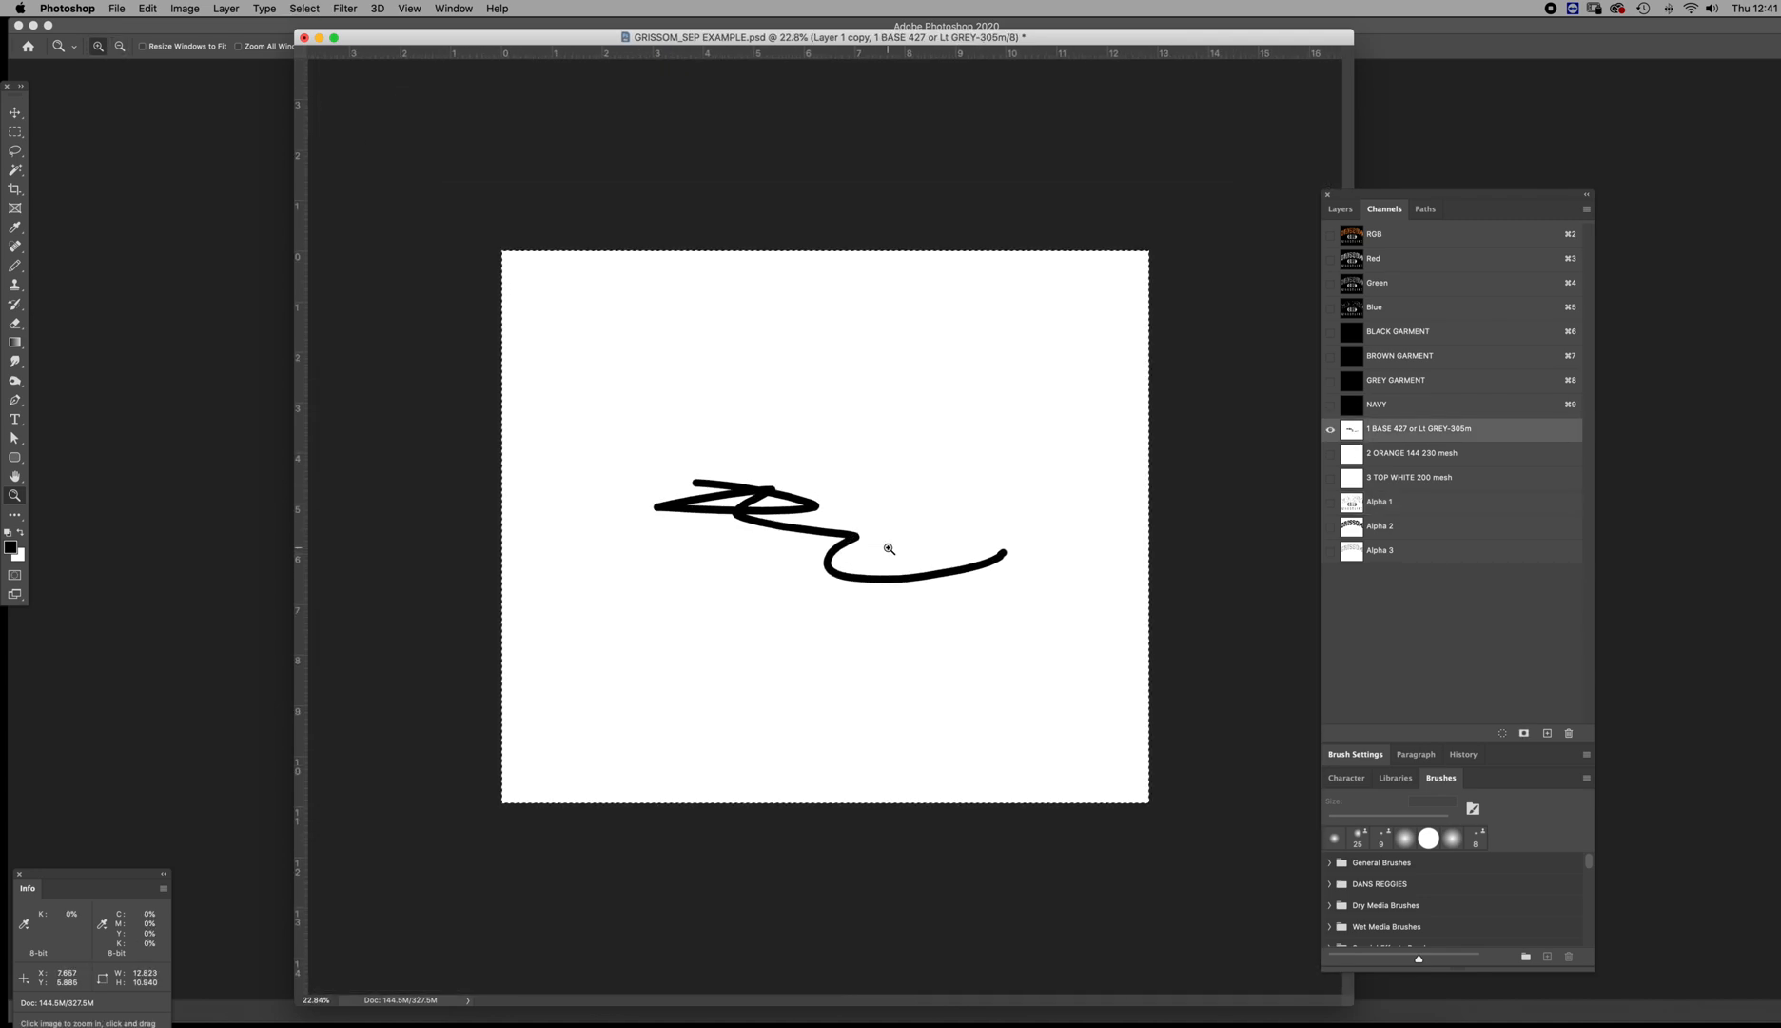
{"action": "key", "text": "BackSpace"}
{"action": "key", "text": "super+d"}
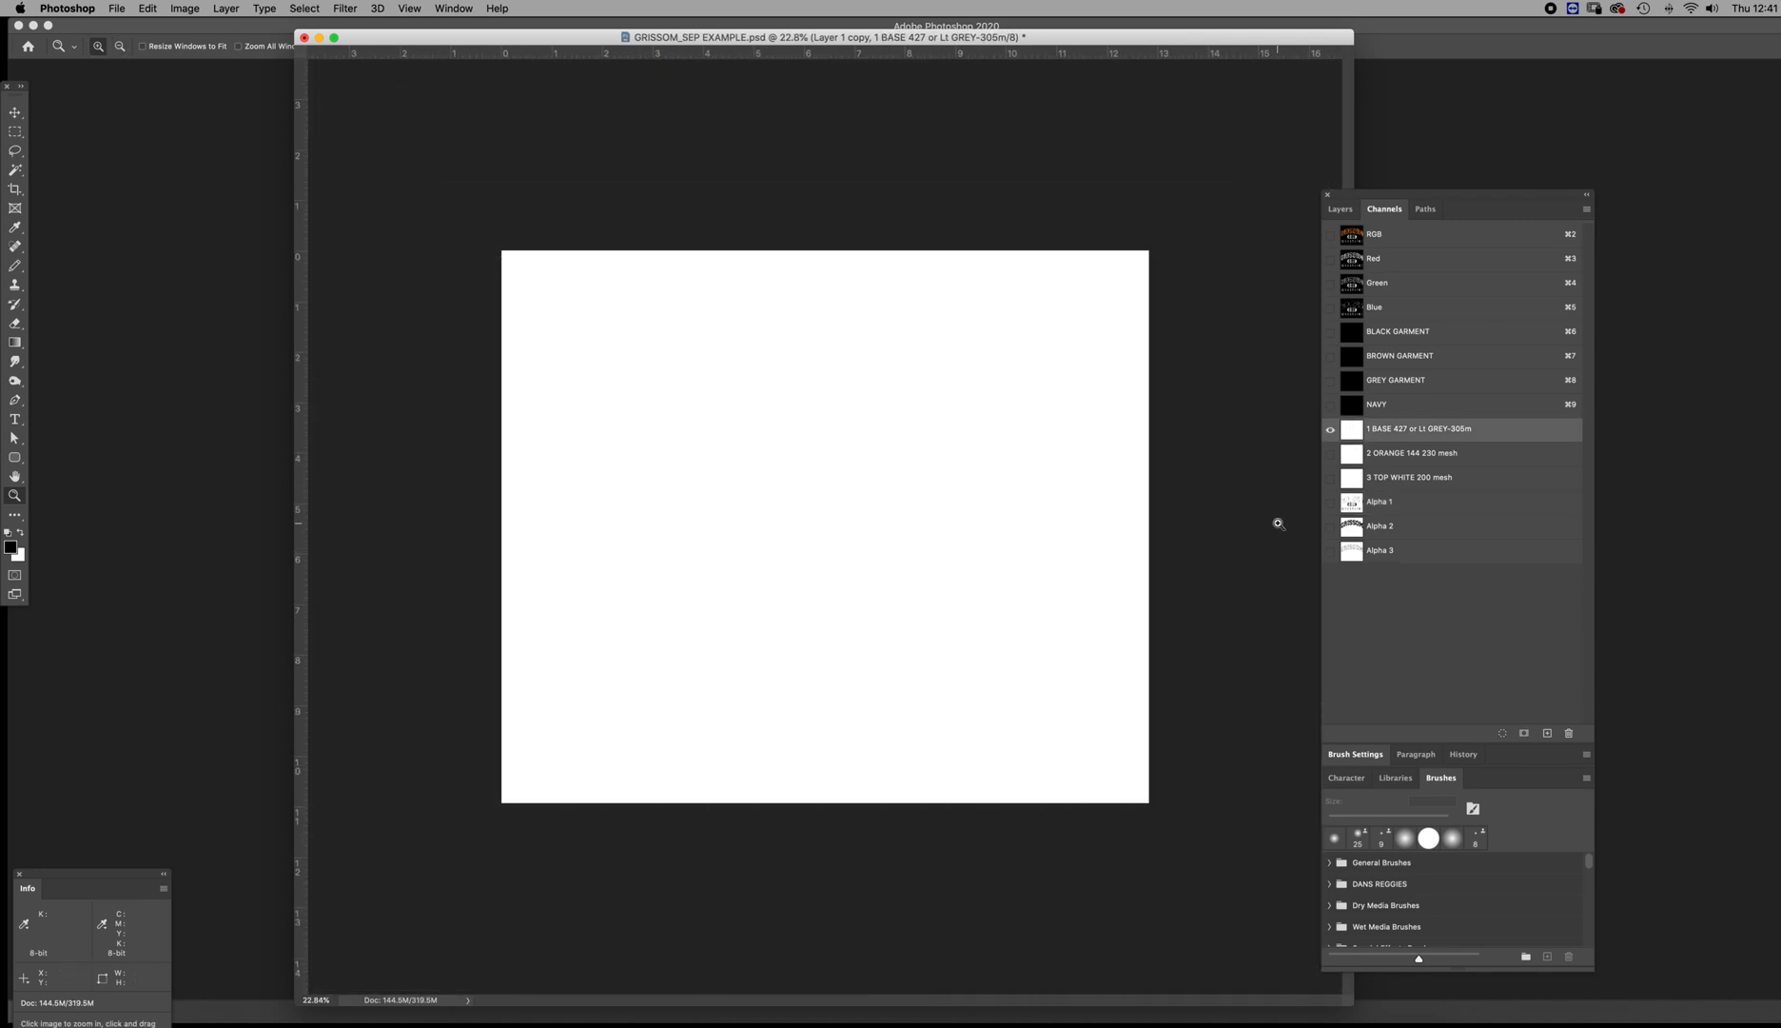
Load Alpha 1 as a selection, fill it with black in the 1 BASE 427 or Lt GREY-305m channel, and deselect
{"action": "left_click", "coordinate": [1355, 503]}
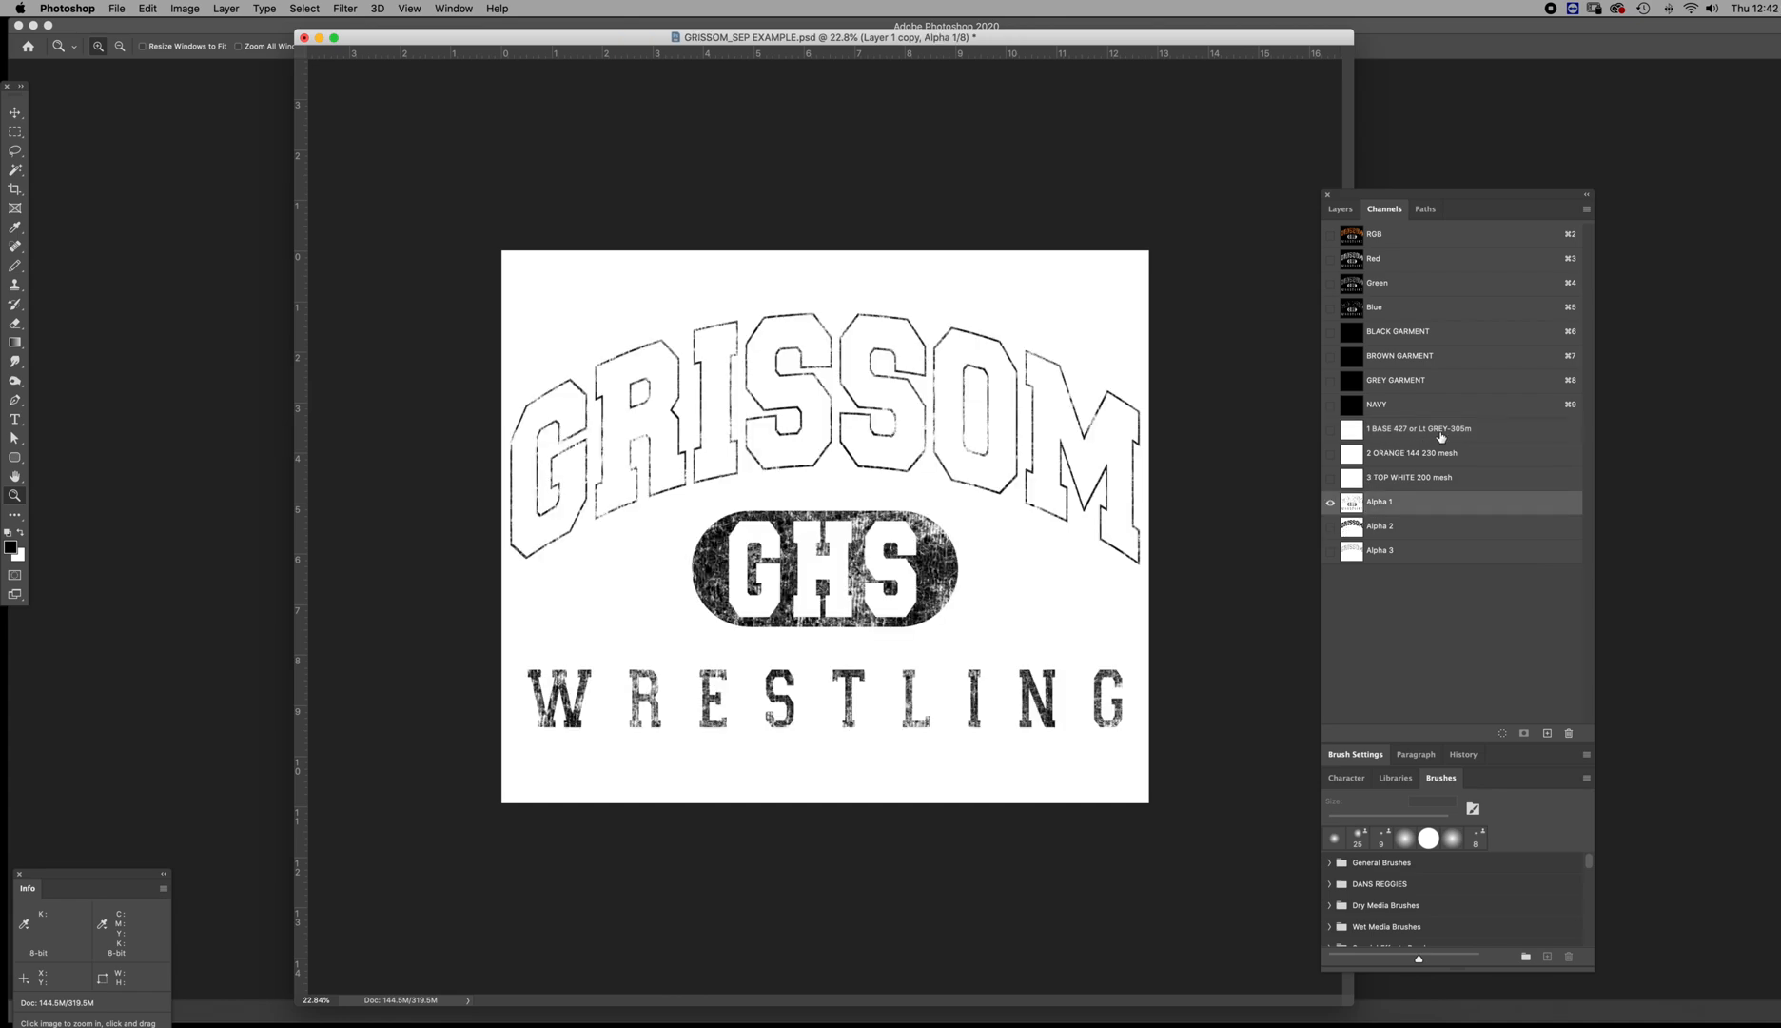
{"action": "left_click", "coordinate": [1359, 434]}
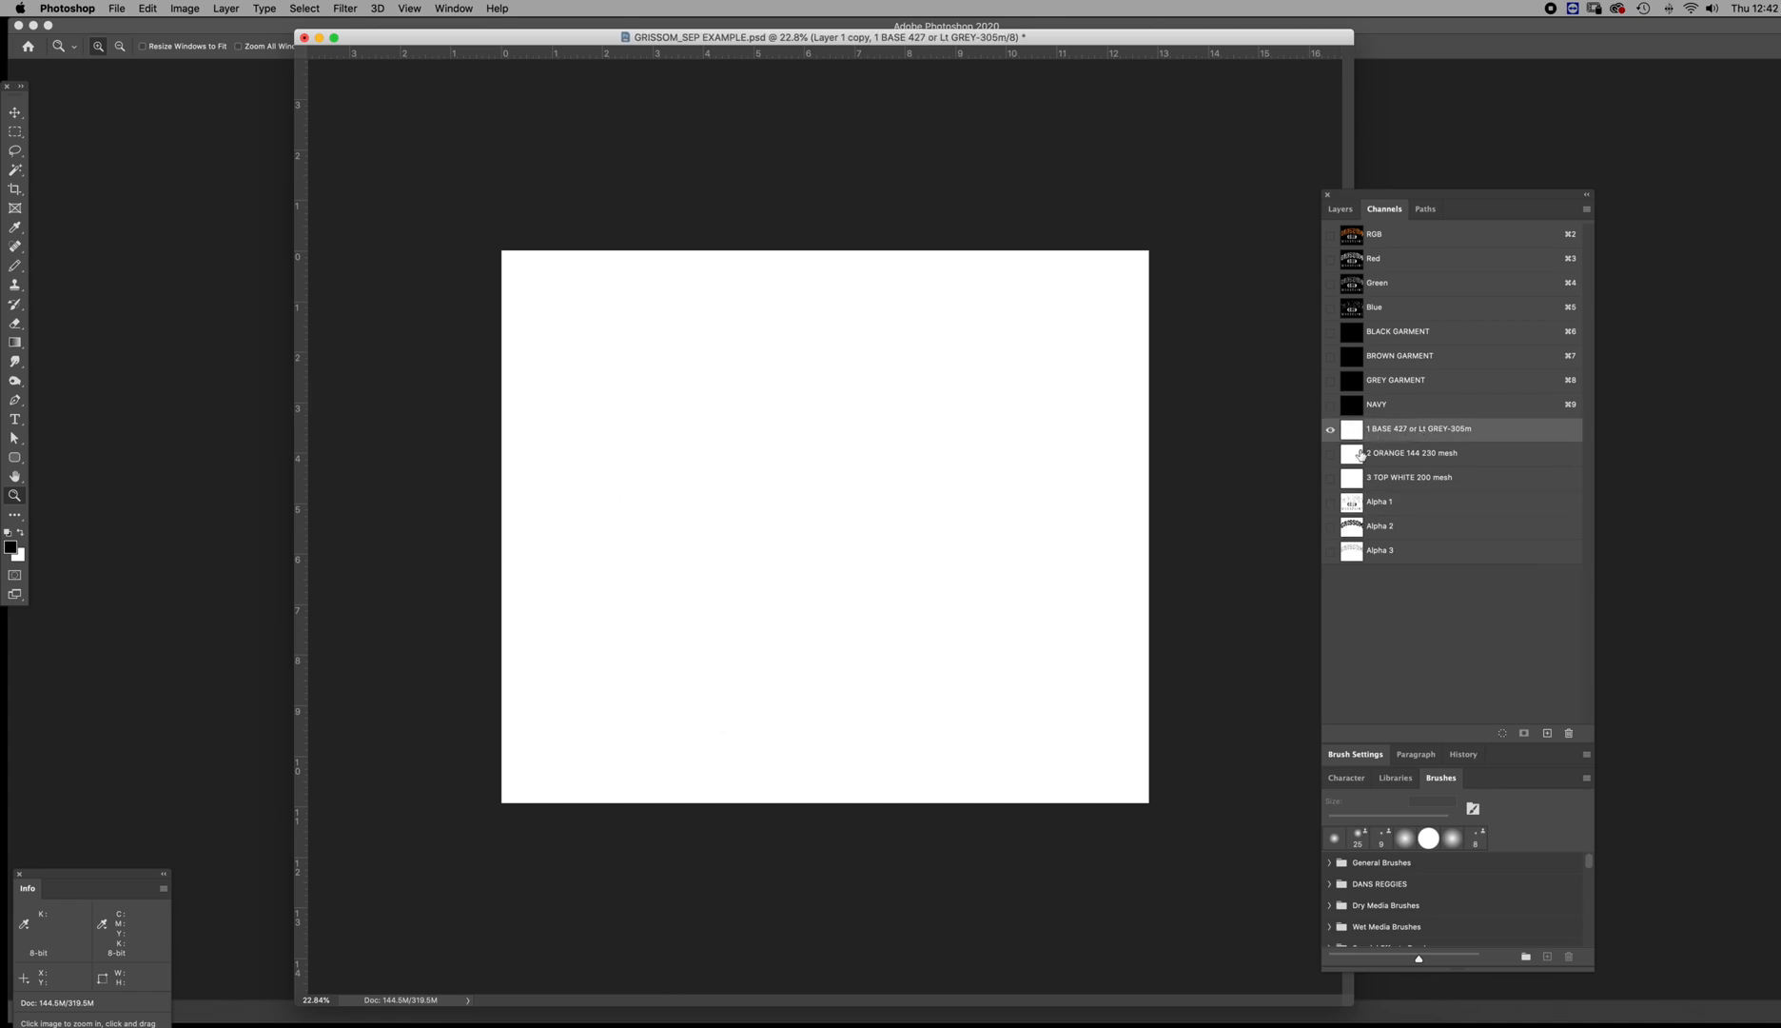
{"action": "left_click", "coordinate": [1353, 480]}
{"action": "left_click", "coordinate": [1353, 503]}
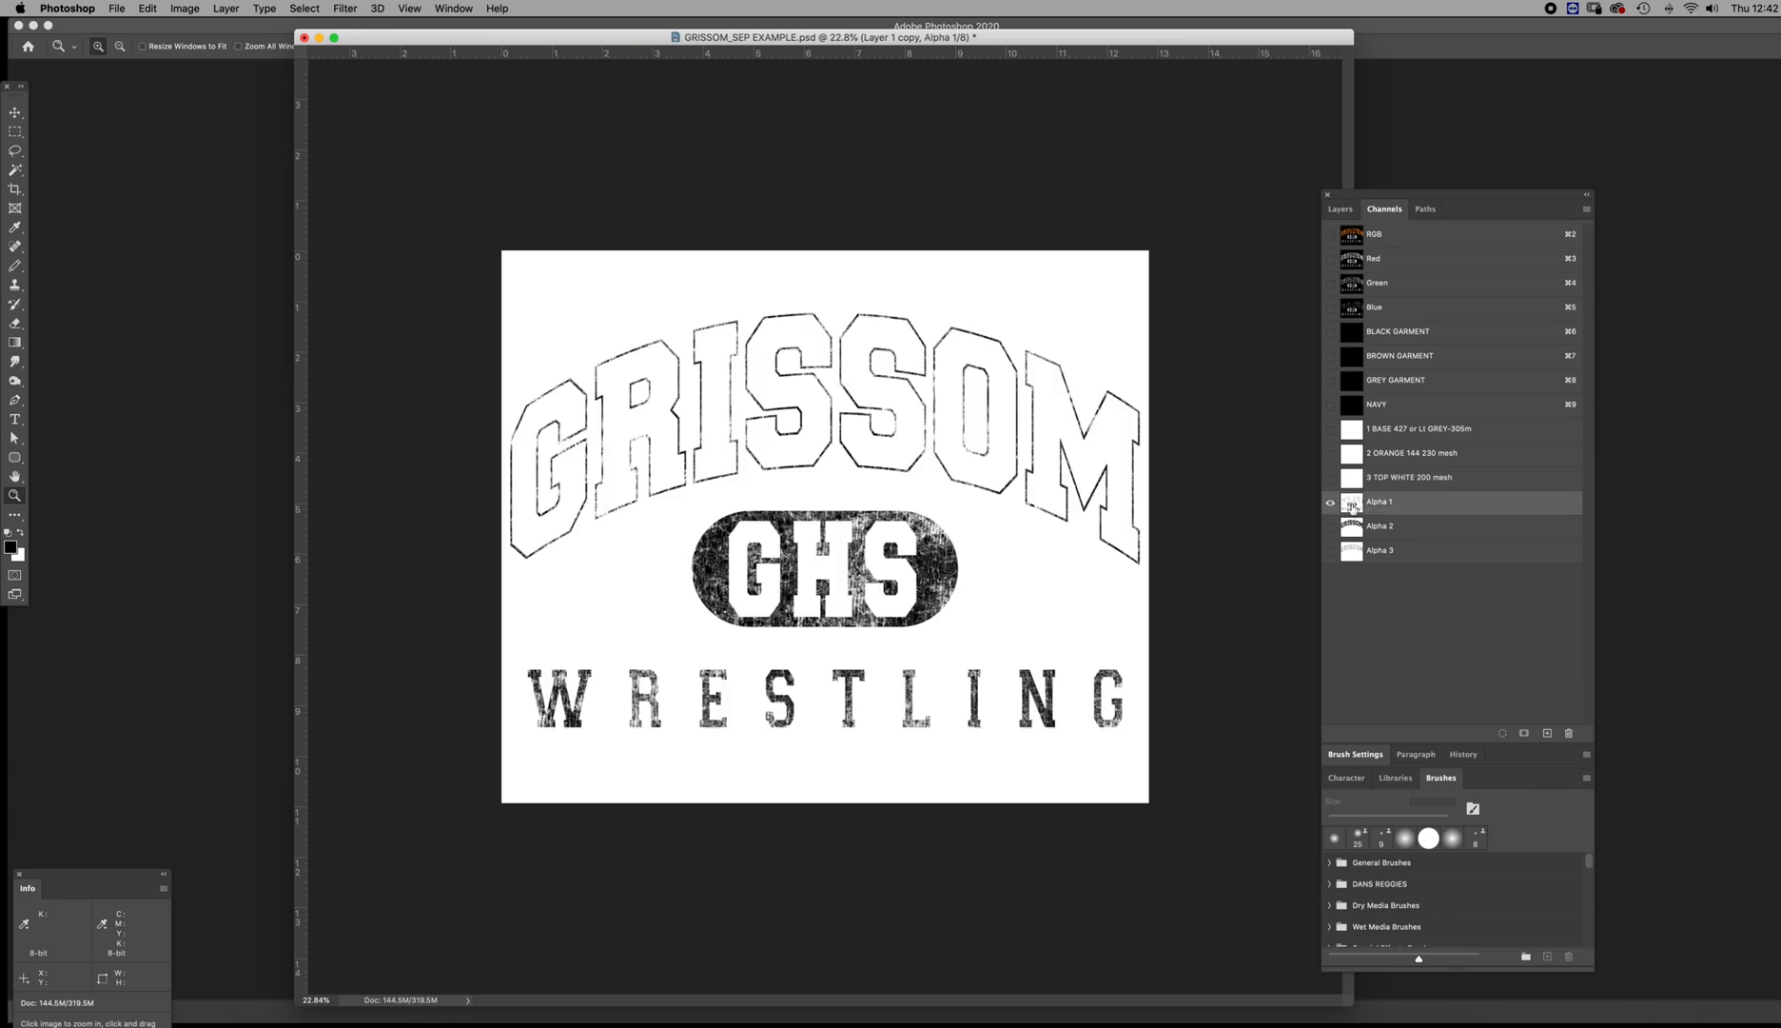
{"action": "left_click", "coordinate": [1352, 504], "text": "super"}
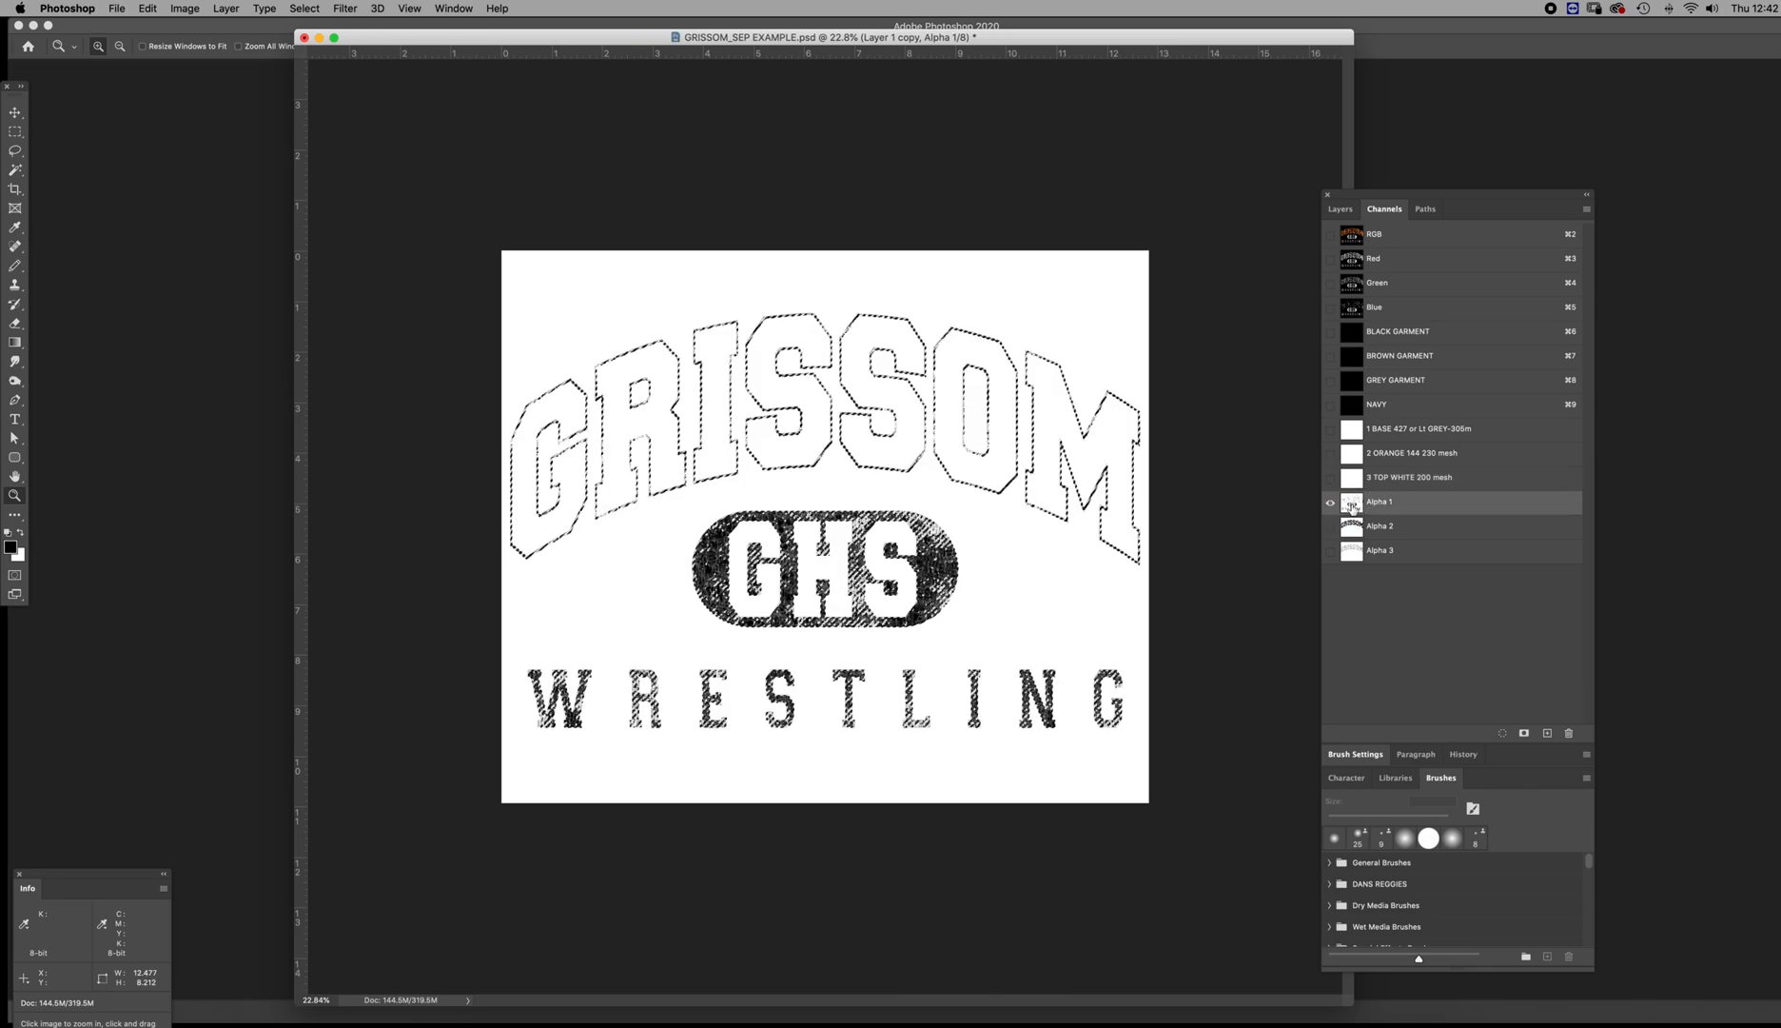
{"action": "left_click", "coordinate": [1361, 434]}
{"action": "key", "text": "alt+BackSpace"}
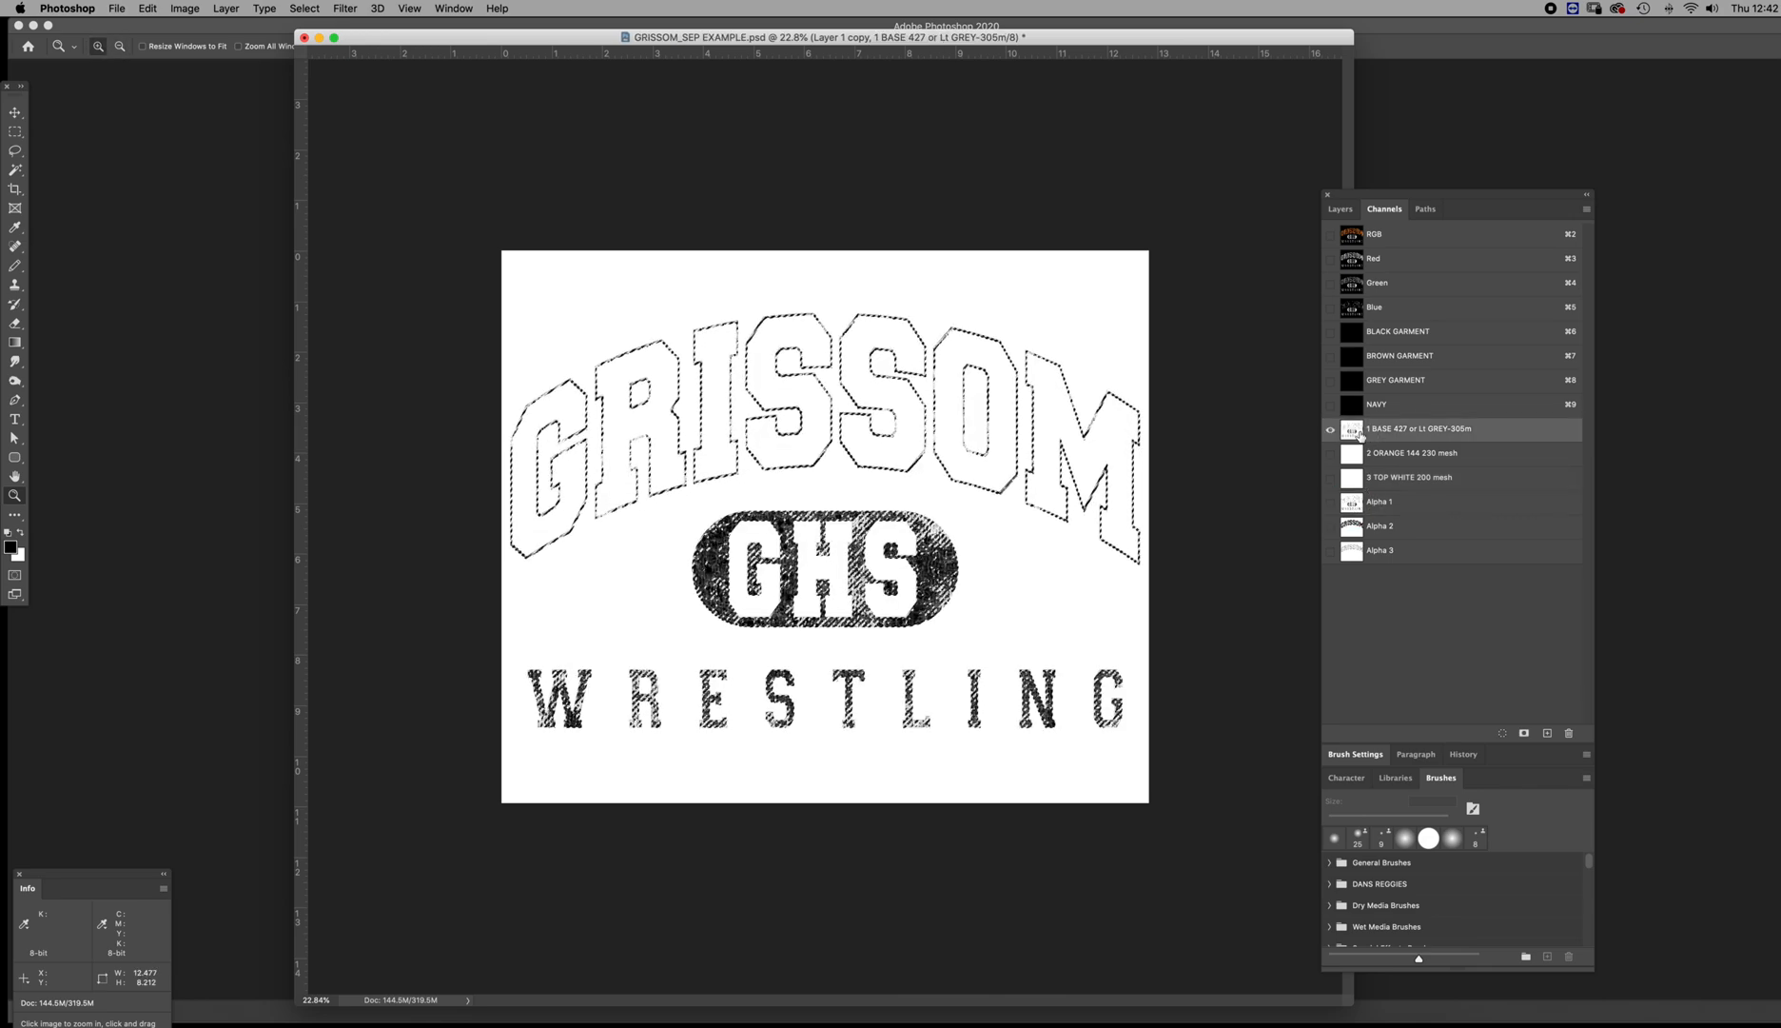
{"action": "key", "text": "super+d"}
Preview the 1 BASE channel over the NAVY garment channel and set its spot ink solidity to 50%
{"action": "left_click", "coordinate": [1330, 406]}
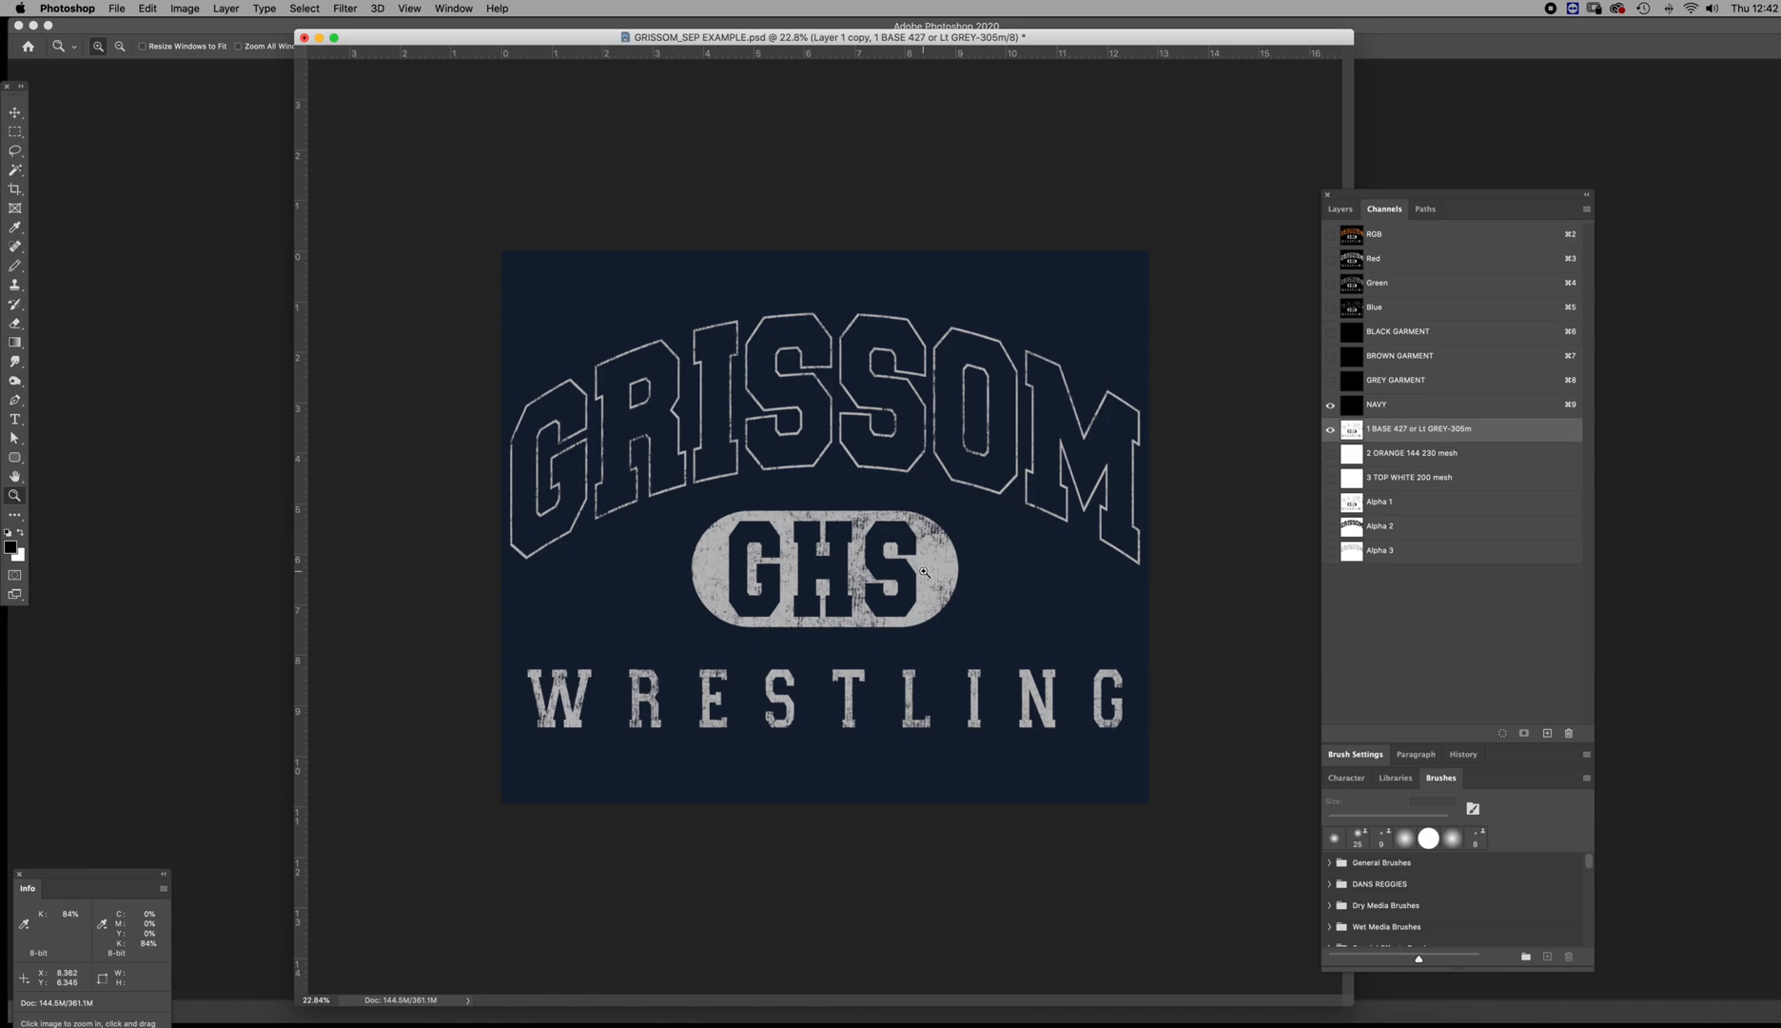
{"action": "left_click_drag", "start_coordinate": [937, 569], "coordinate": [1009, 571]}
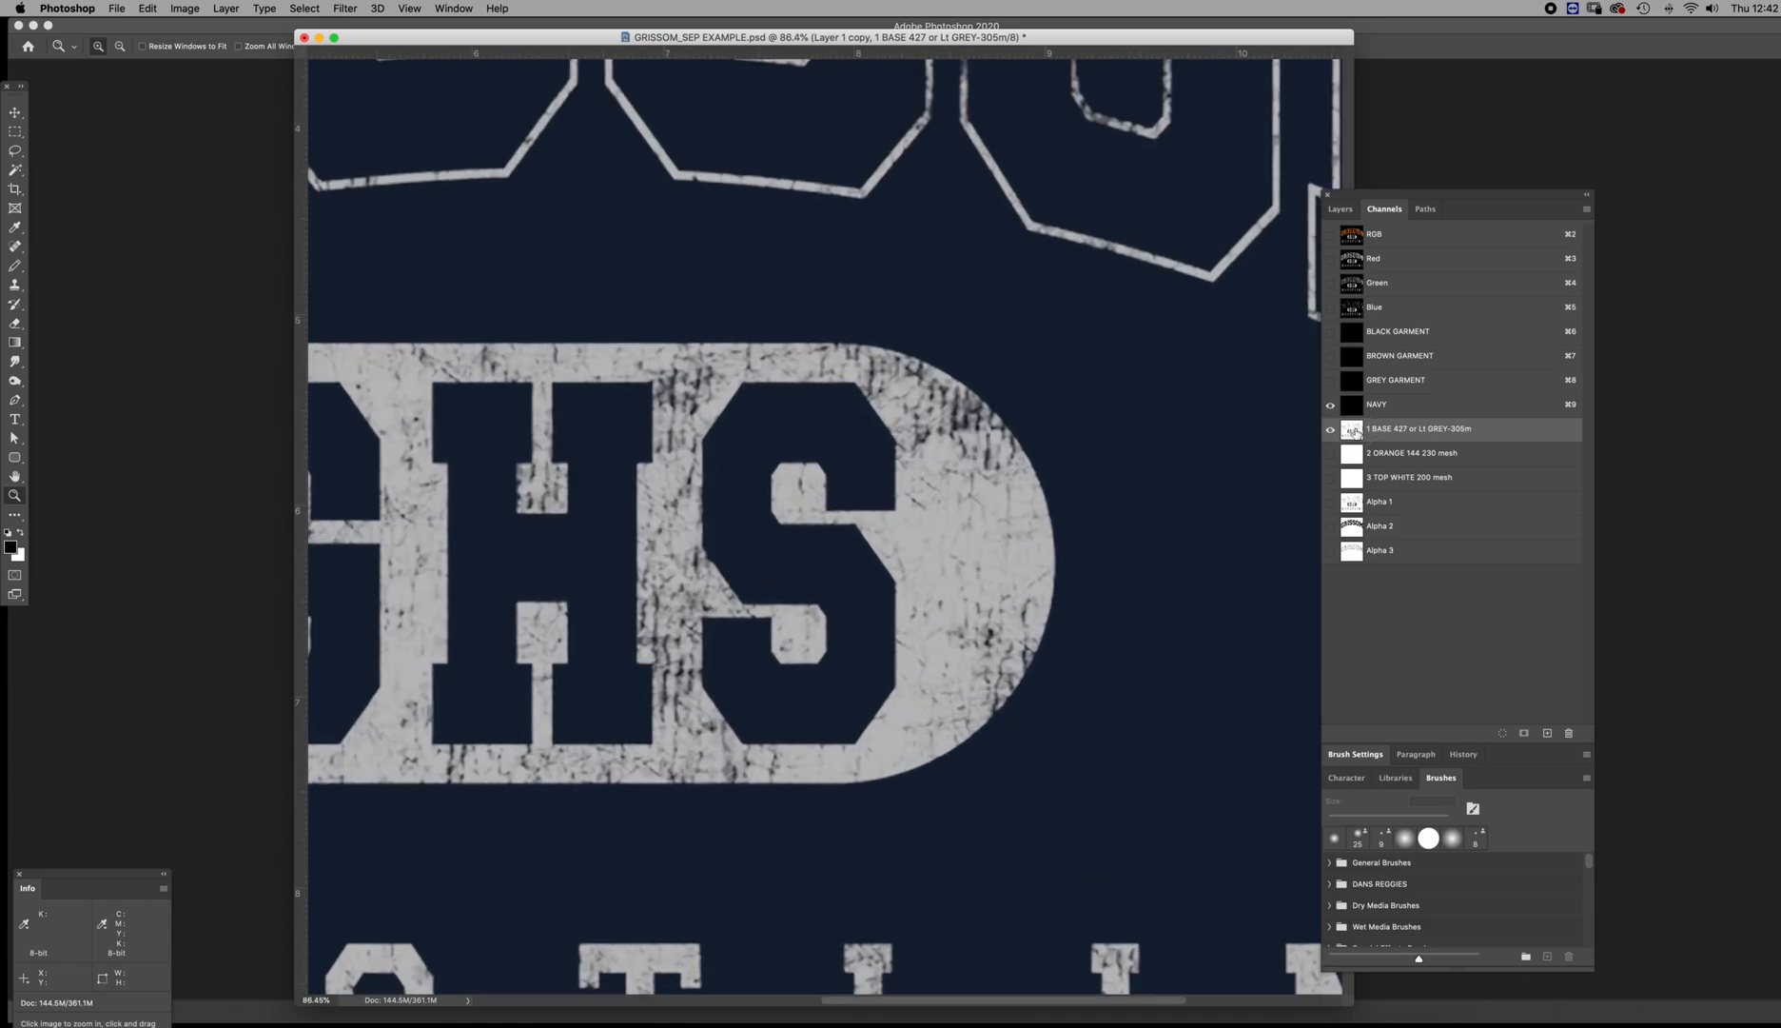
{"action": "double_click", "coordinate": [1351, 428]}
{"action": "left_click_drag", "start_coordinate": [1163, 530], "coordinate": [1293, 507]}
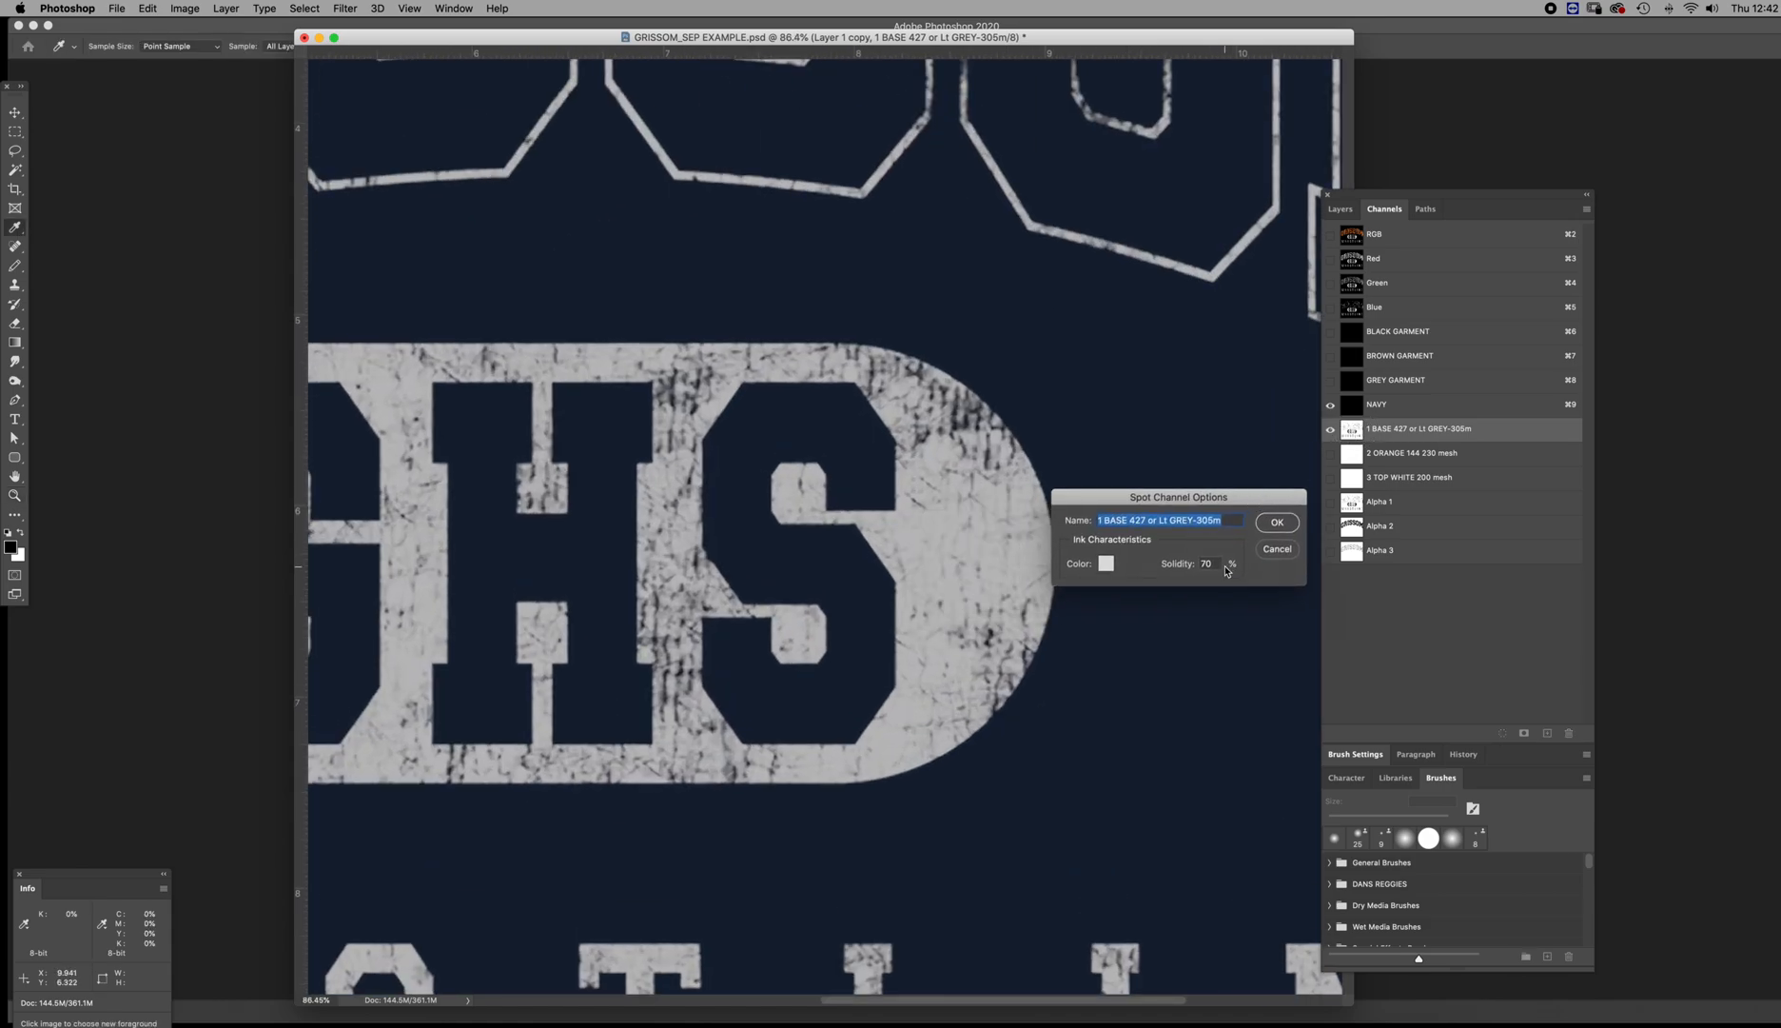
{"action": "key", "text": "Tab"}
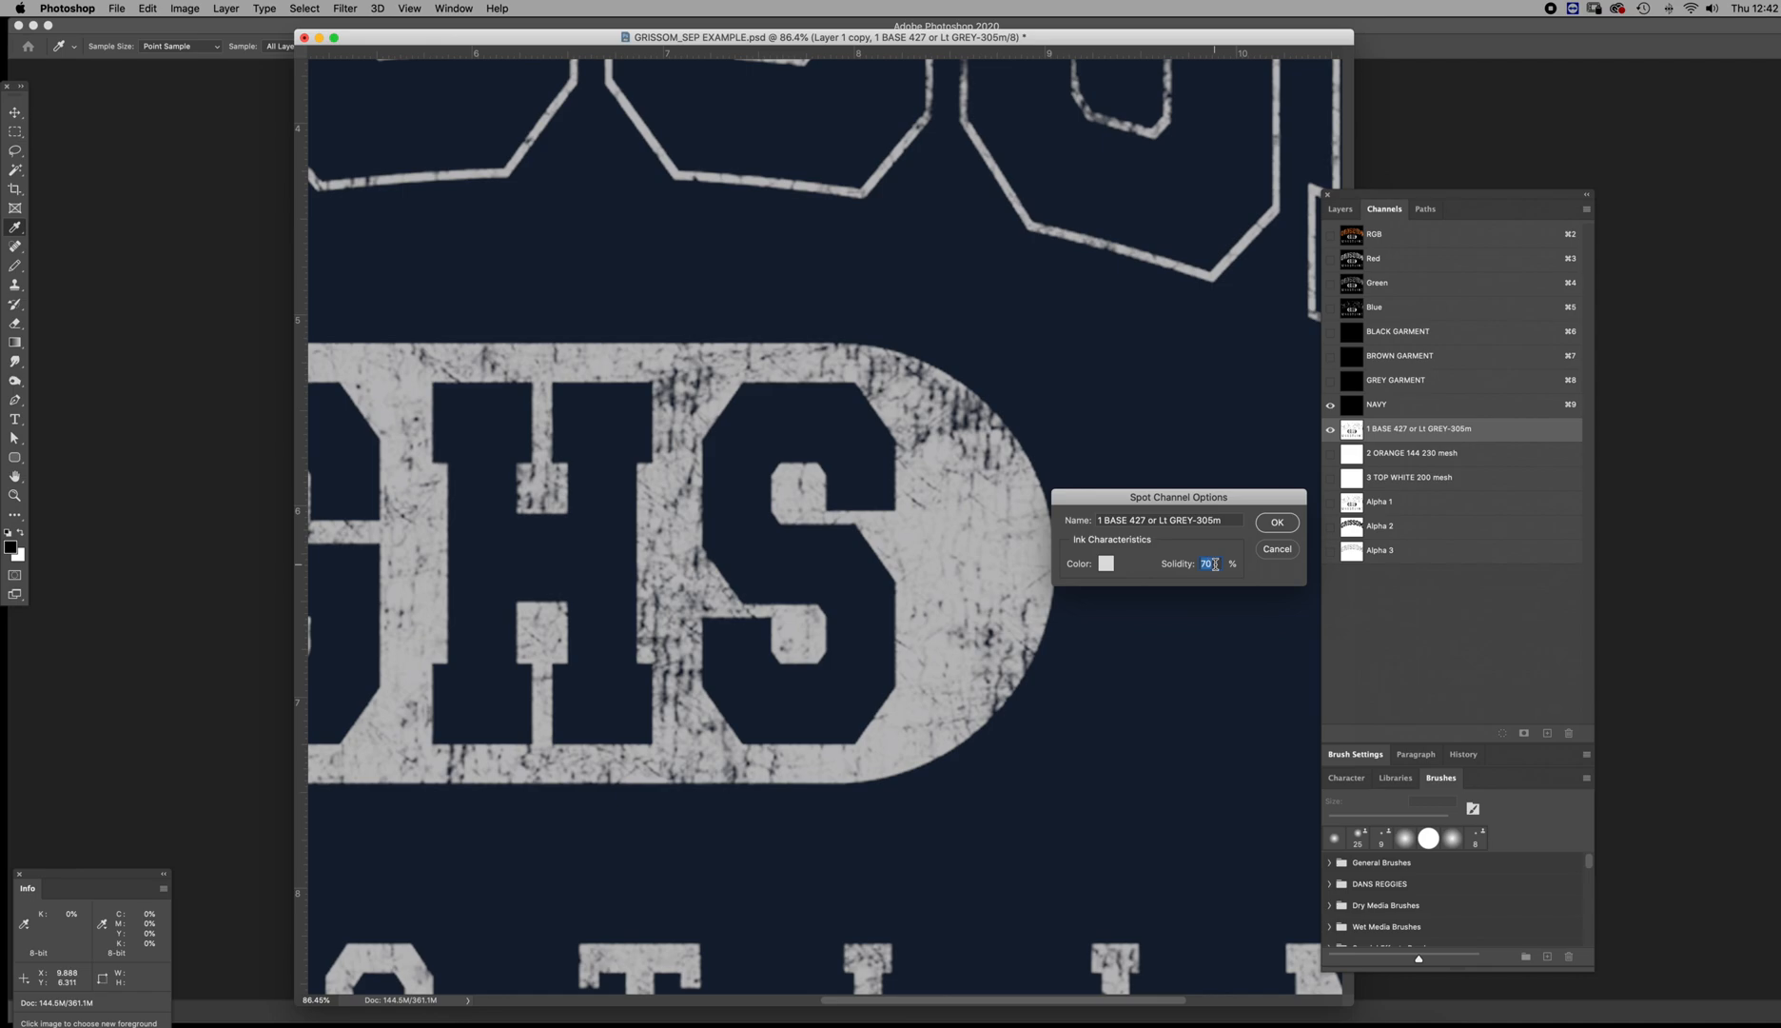
{"action": "type", "text": "50"}
{"action": "key", "text": "Return"}
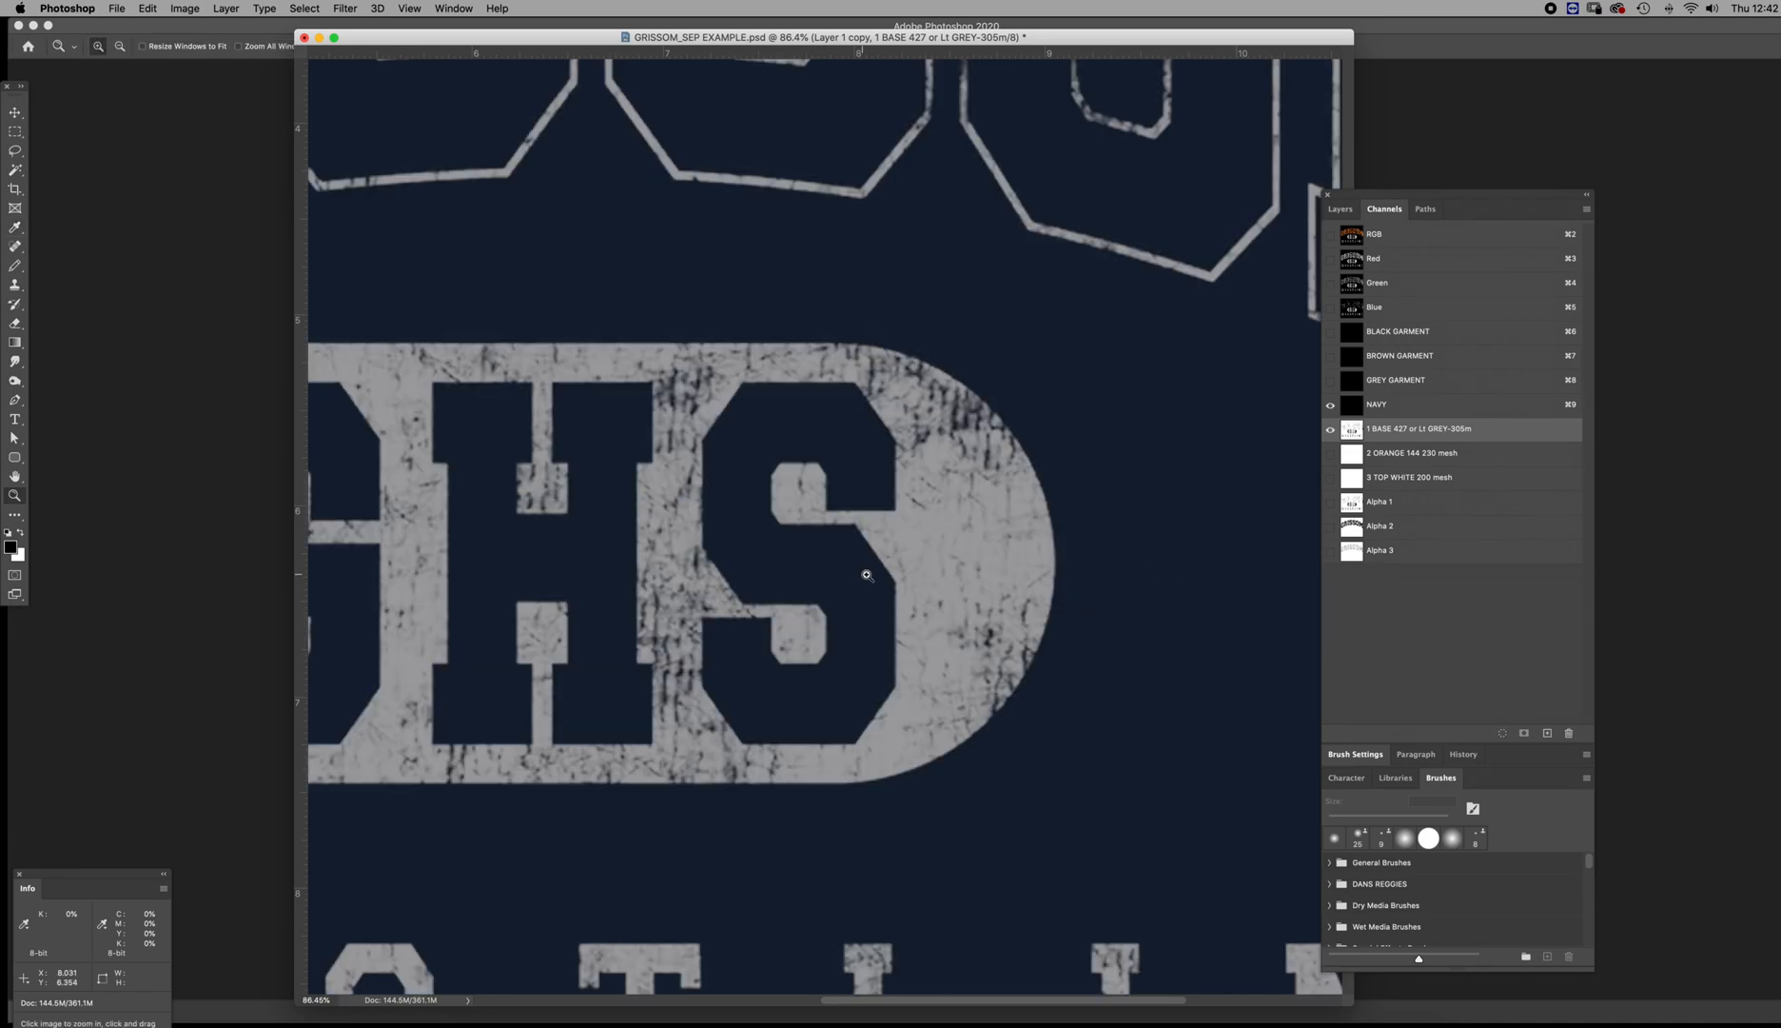
{"action": "key", "text": "super+0"}
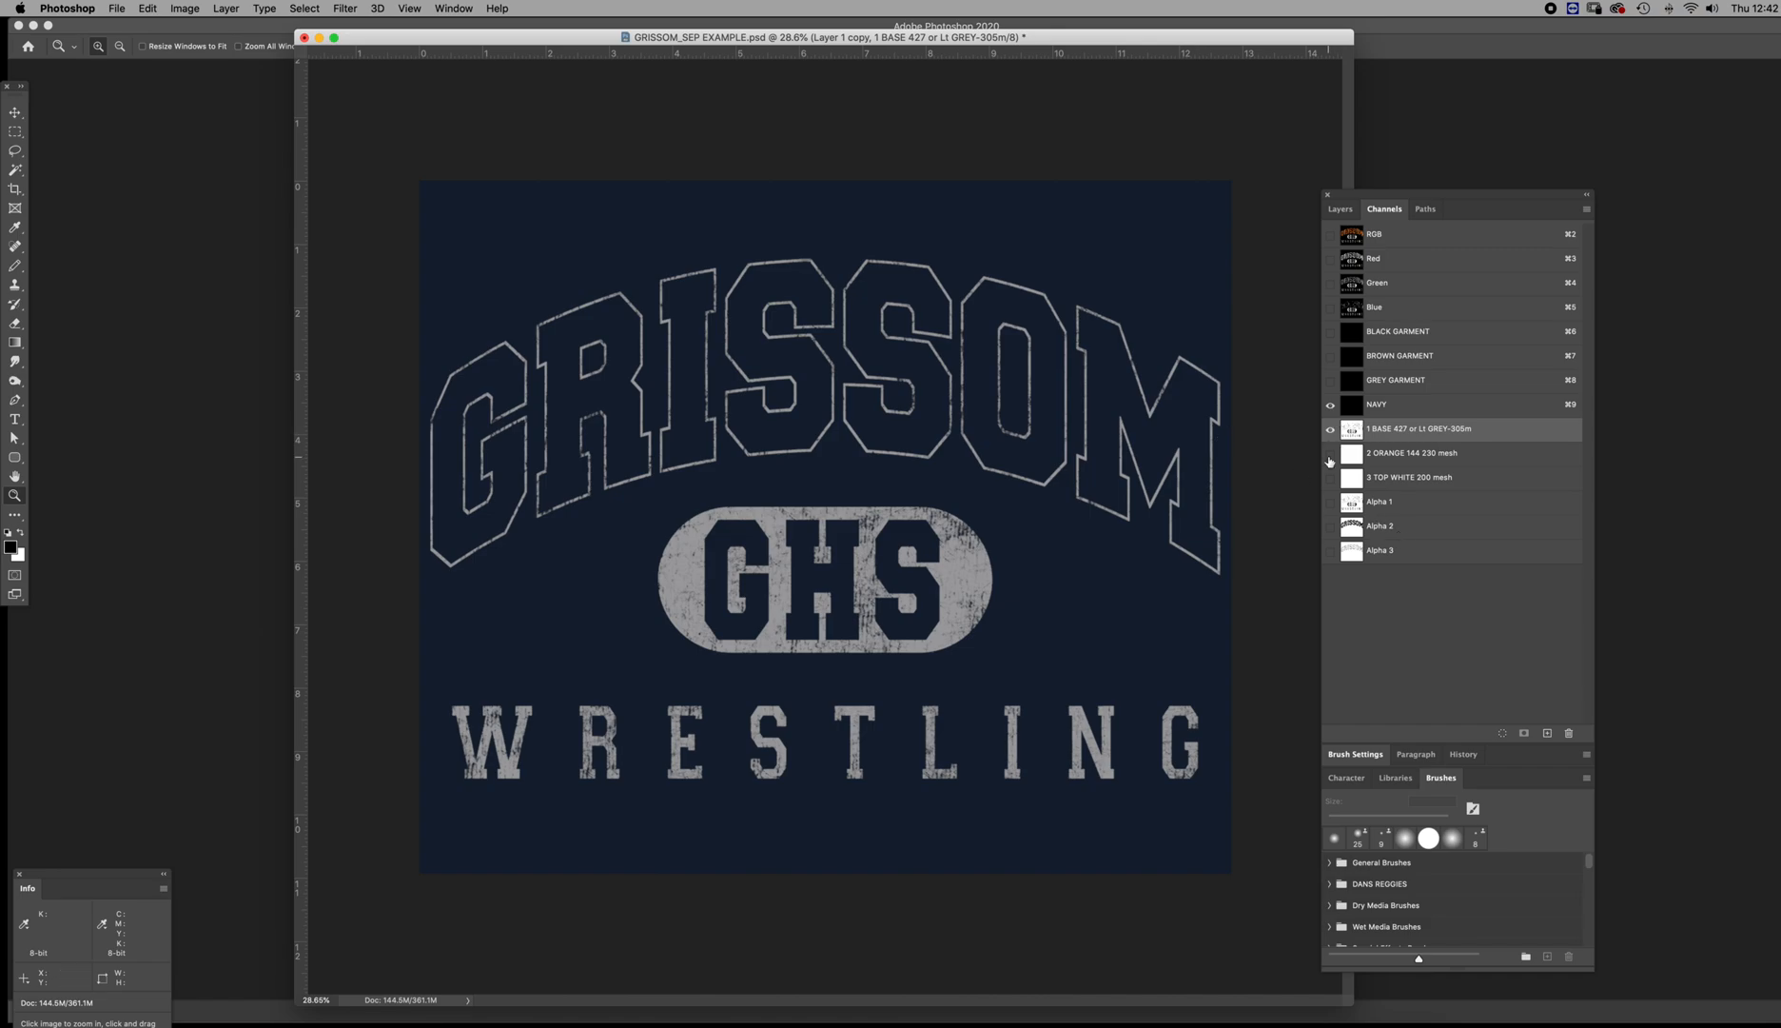
Load the 1 BASE channel as a selection, fill it with black in the 3 TOP WHITE 200 mesh channel, and deselect
{"action": "mouse_move", "coordinate": [967, 557]}
{"action": "left_mouse_down"}
{"action": "mouse_move", "coordinate": [1064, 568]}
{"action": "mouse_move", "coordinate": [961, 562]}
{"action": "left_mouse_up"}
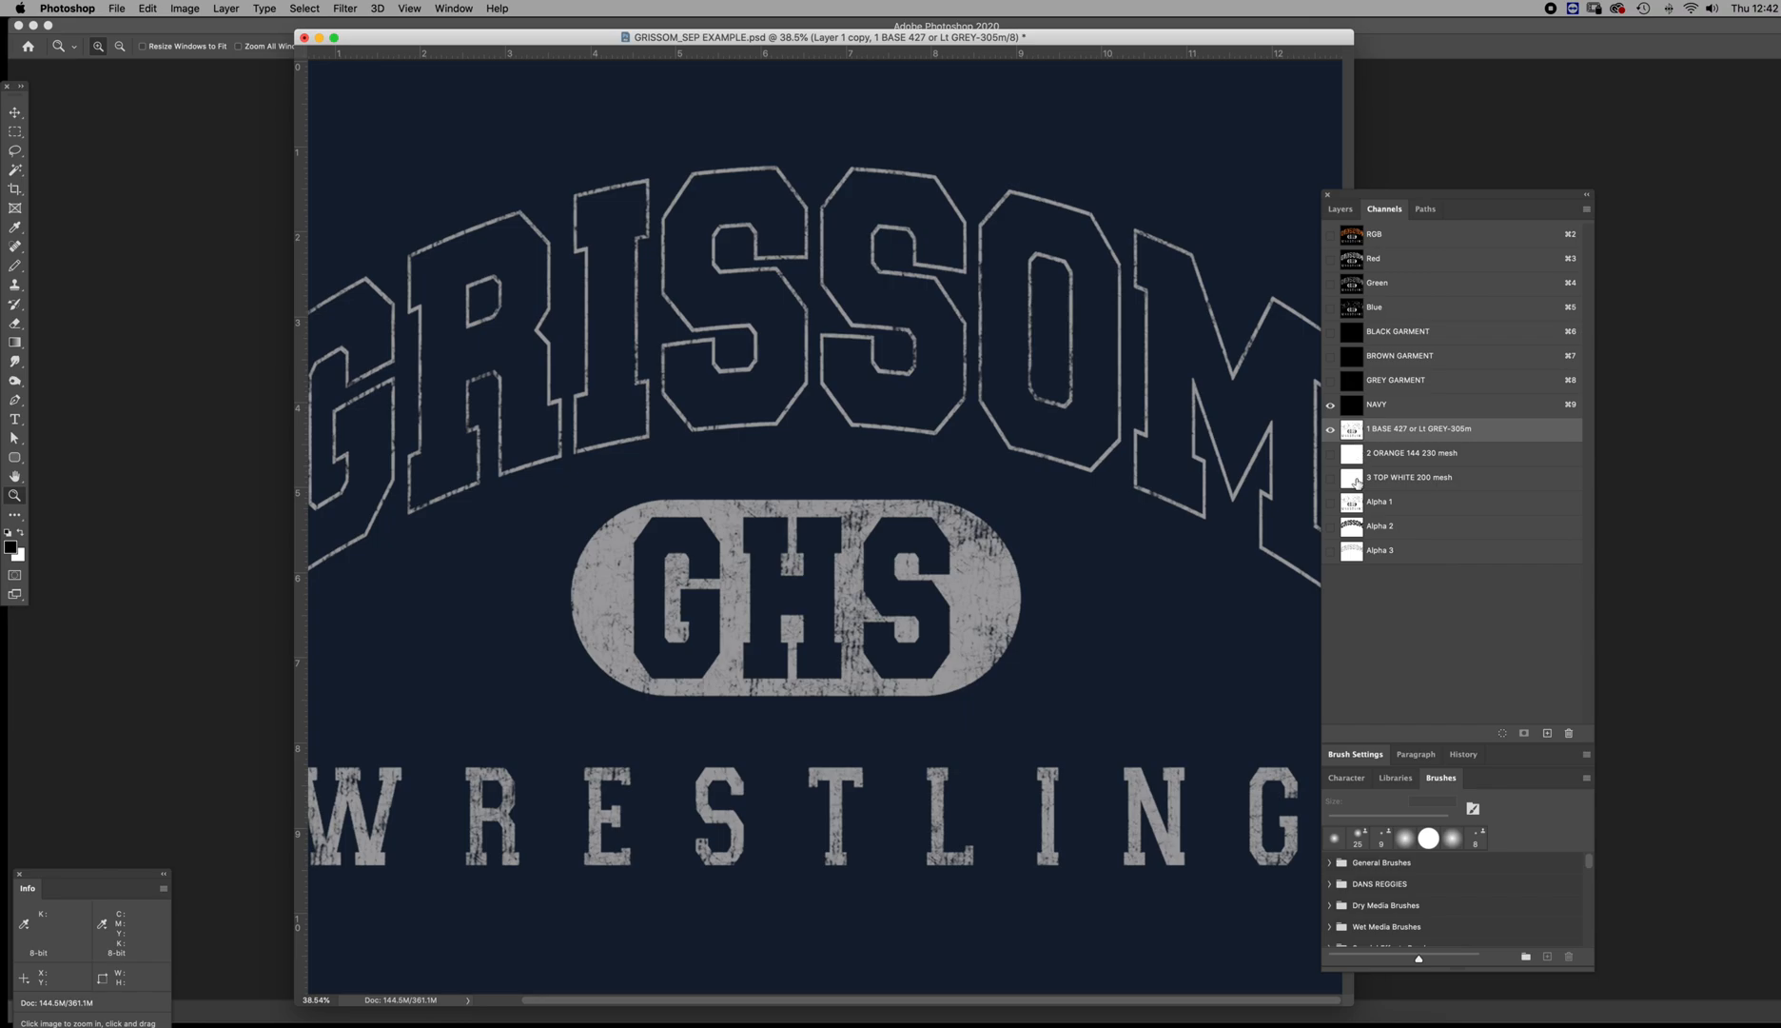
{"action": "left_click", "coordinate": [1358, 480]}
{"action": "left_click", "coordinate": [1354, 431]}
{"action": "left_click", "coordinate": [1354, 431], "text": "super"}
{"action": "left_click", "coordinate": [1355, 480]}
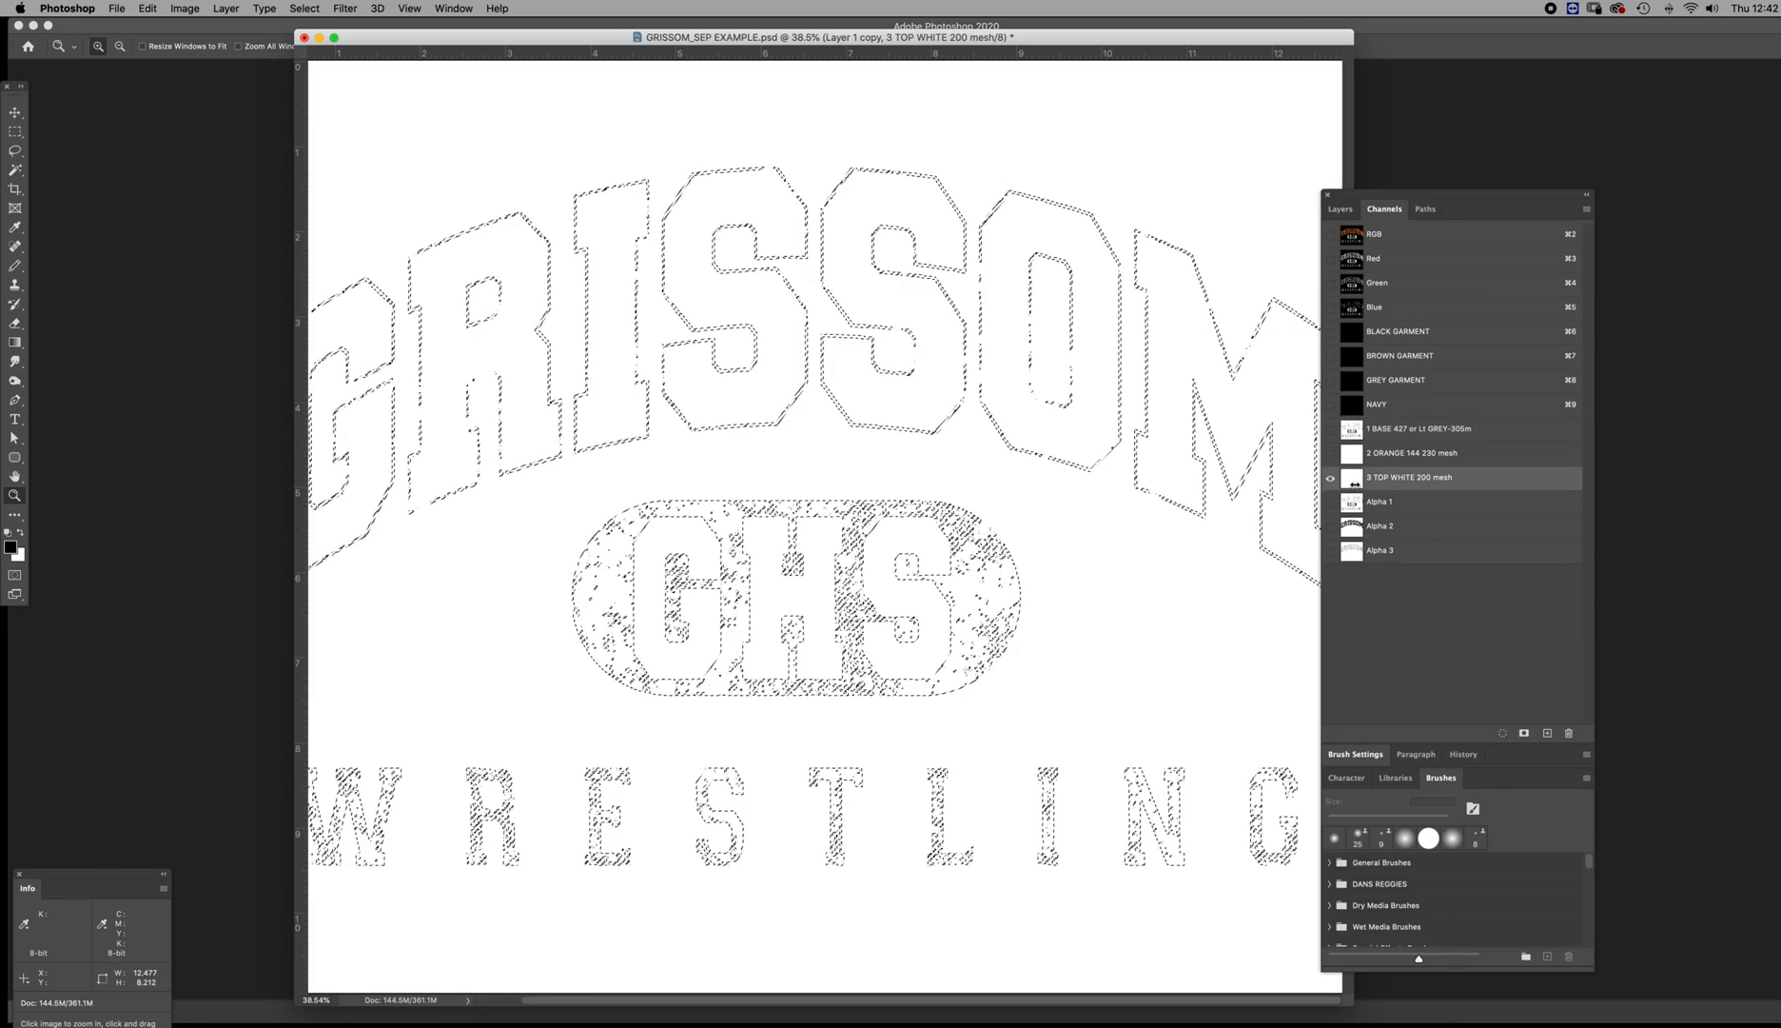
{"action": "key", "text": "alt+BackSpace"}
{"action": "key", "text": "super+d"}
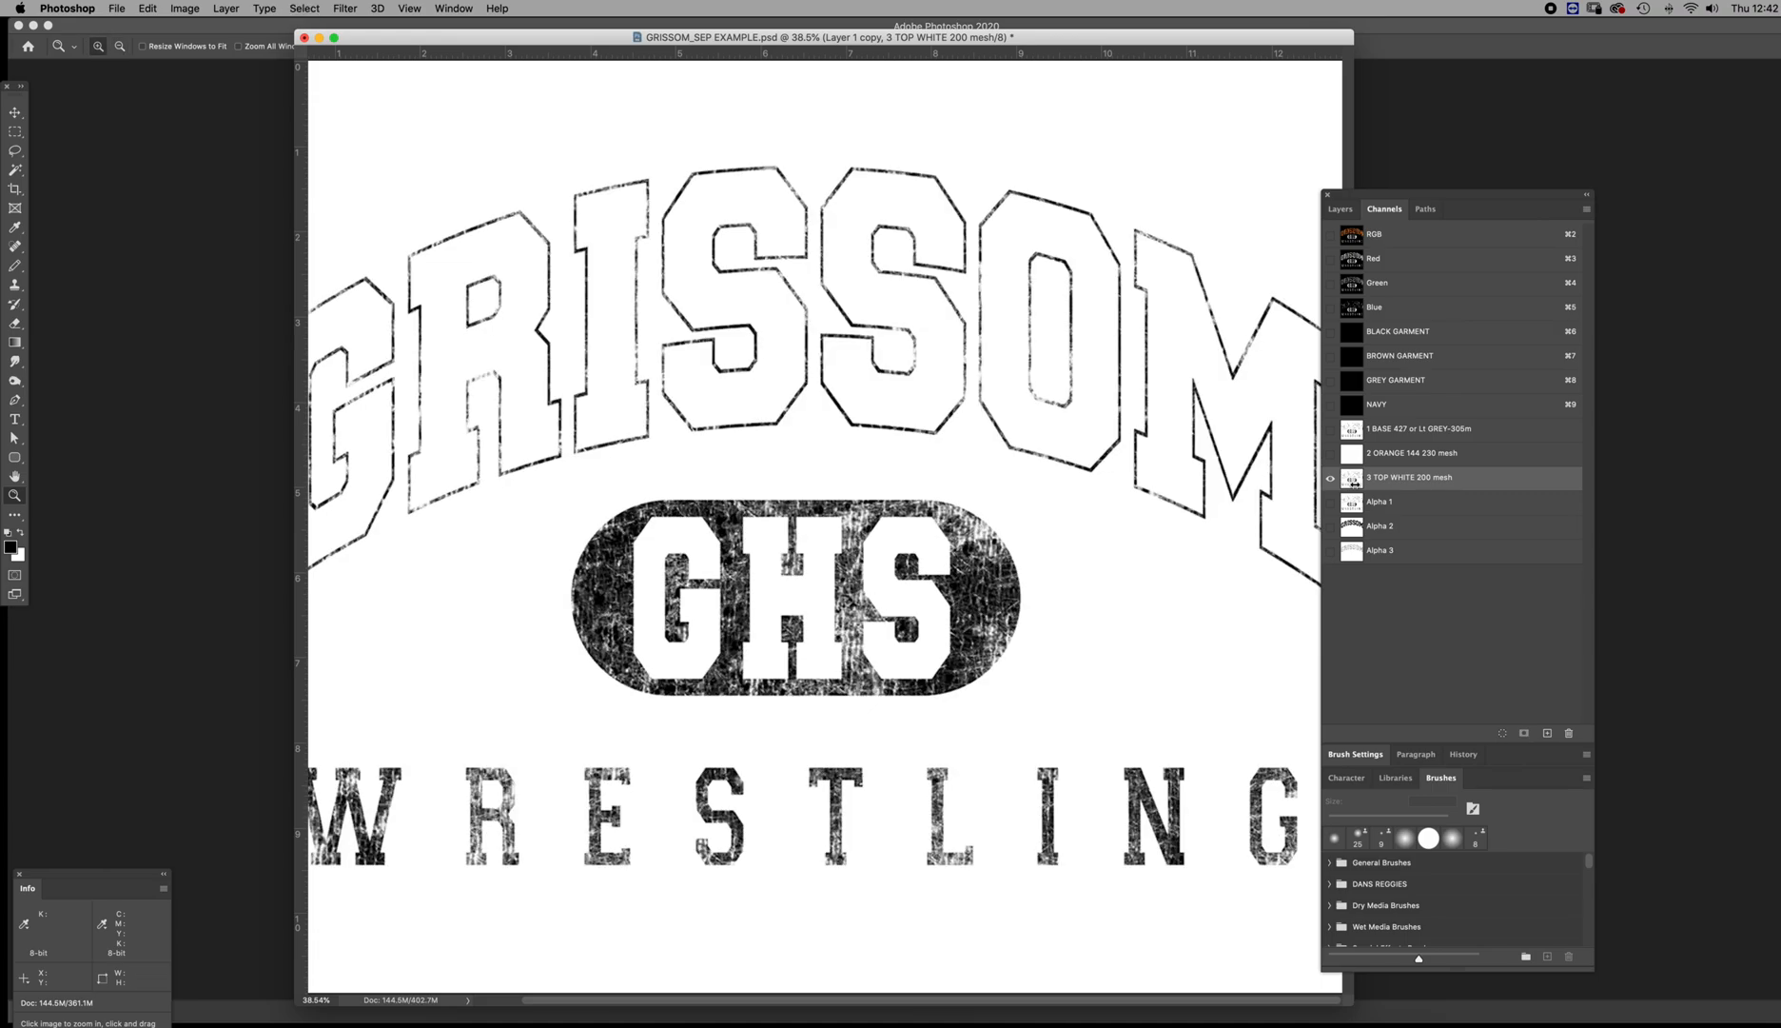
Adjust Levels on the 3 TOP WHITE 200 mesh channel with input black 19, midtone 1.98 and white 165
{"action": "left_click_drag", "start_coordinate": [992, 583], "coordinate": [1072, 585]}
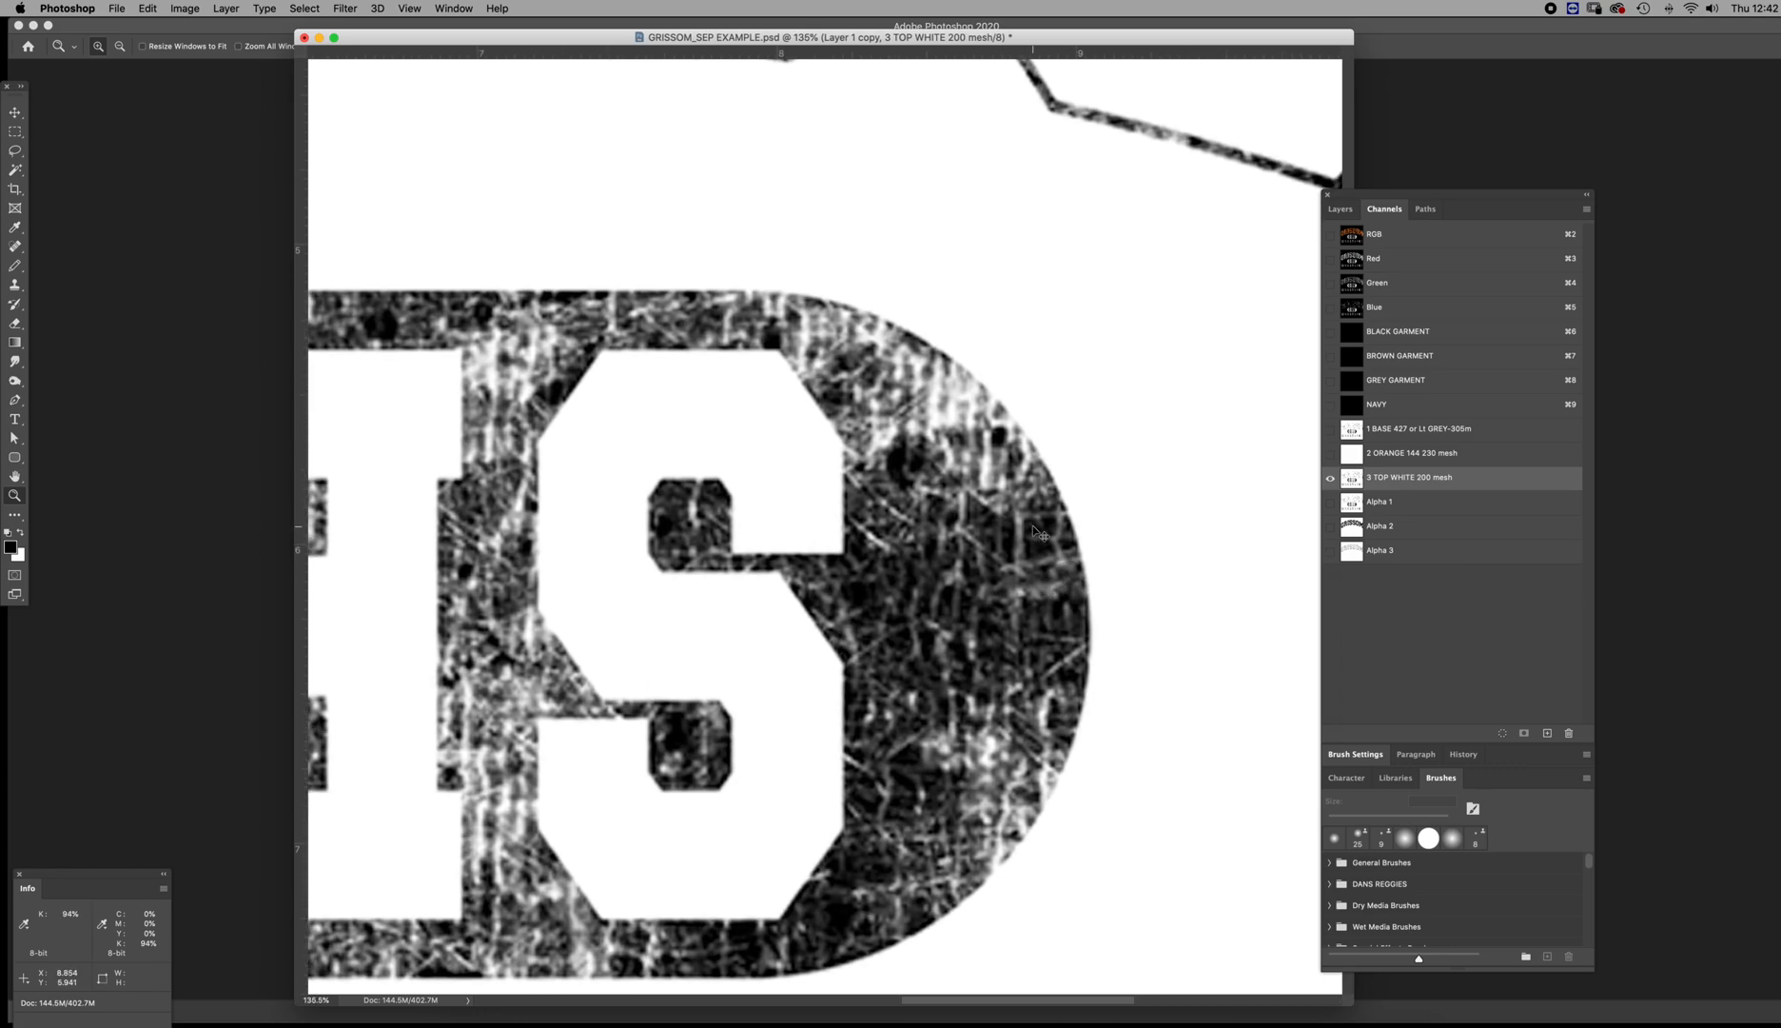
{"action": "key", "text": "super+l"}
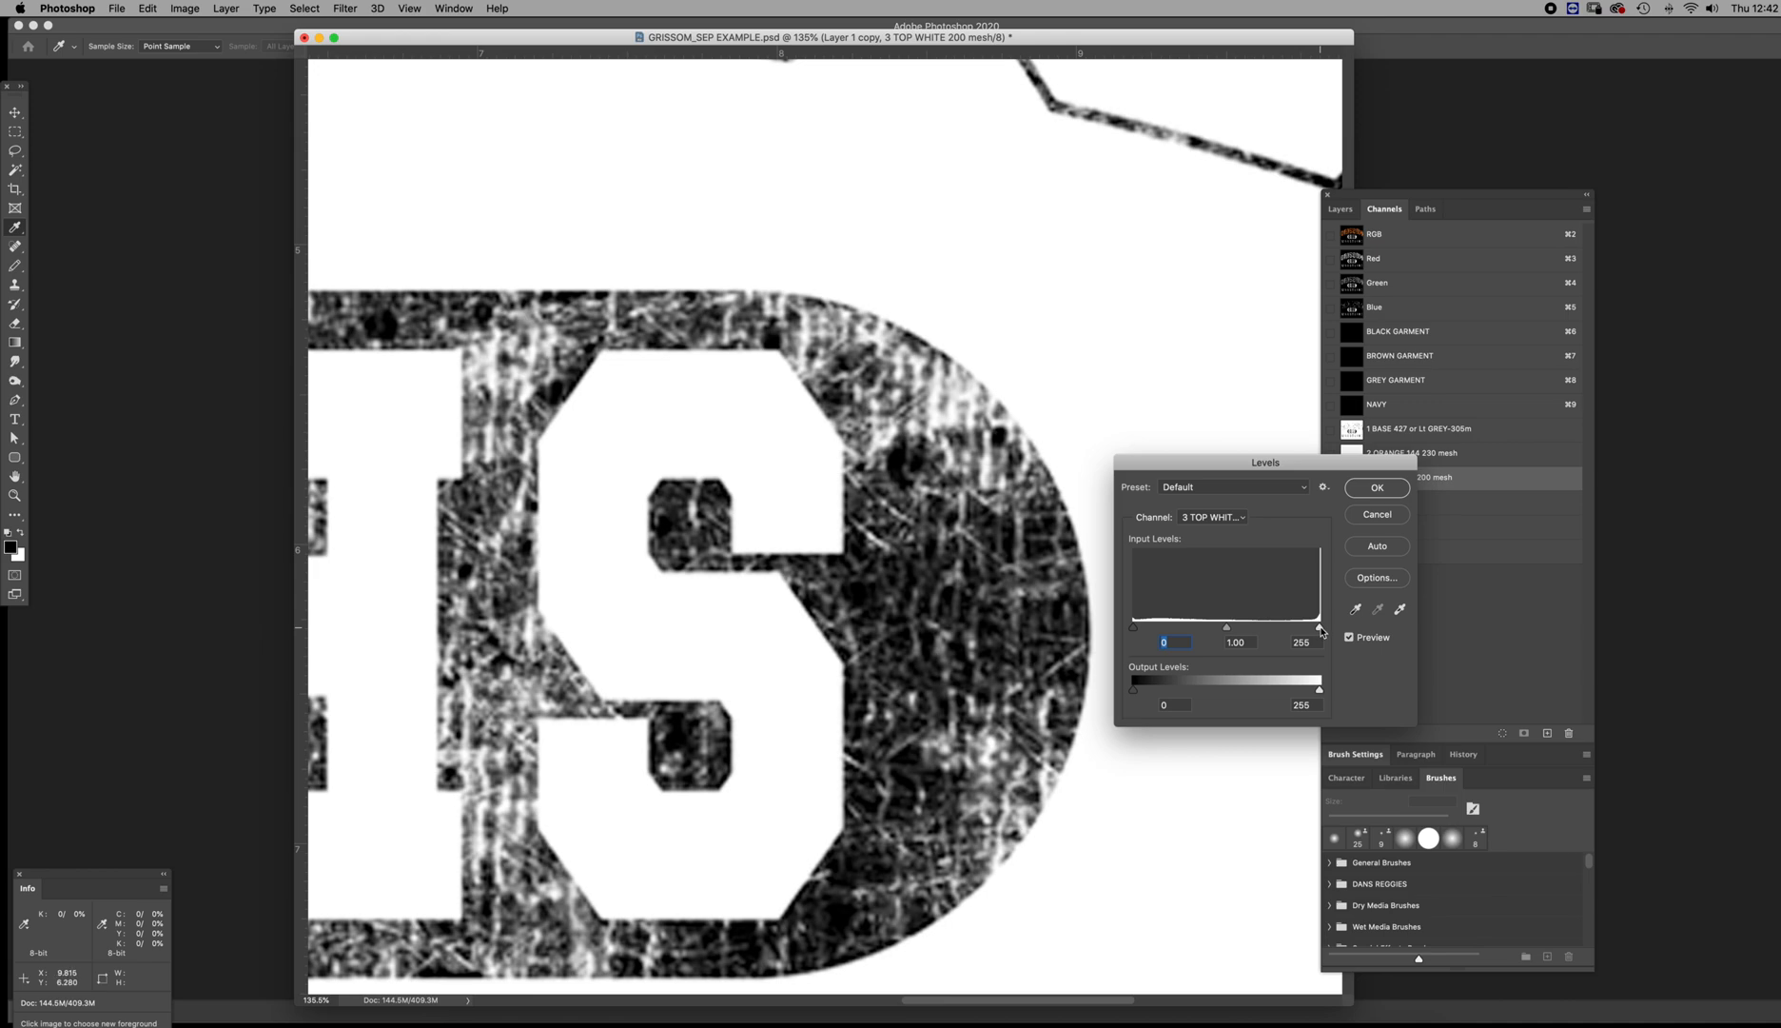
{"action": "left_click_drag", "start_coordinate": [1321, 630], "coordinate": [1270, 628]}
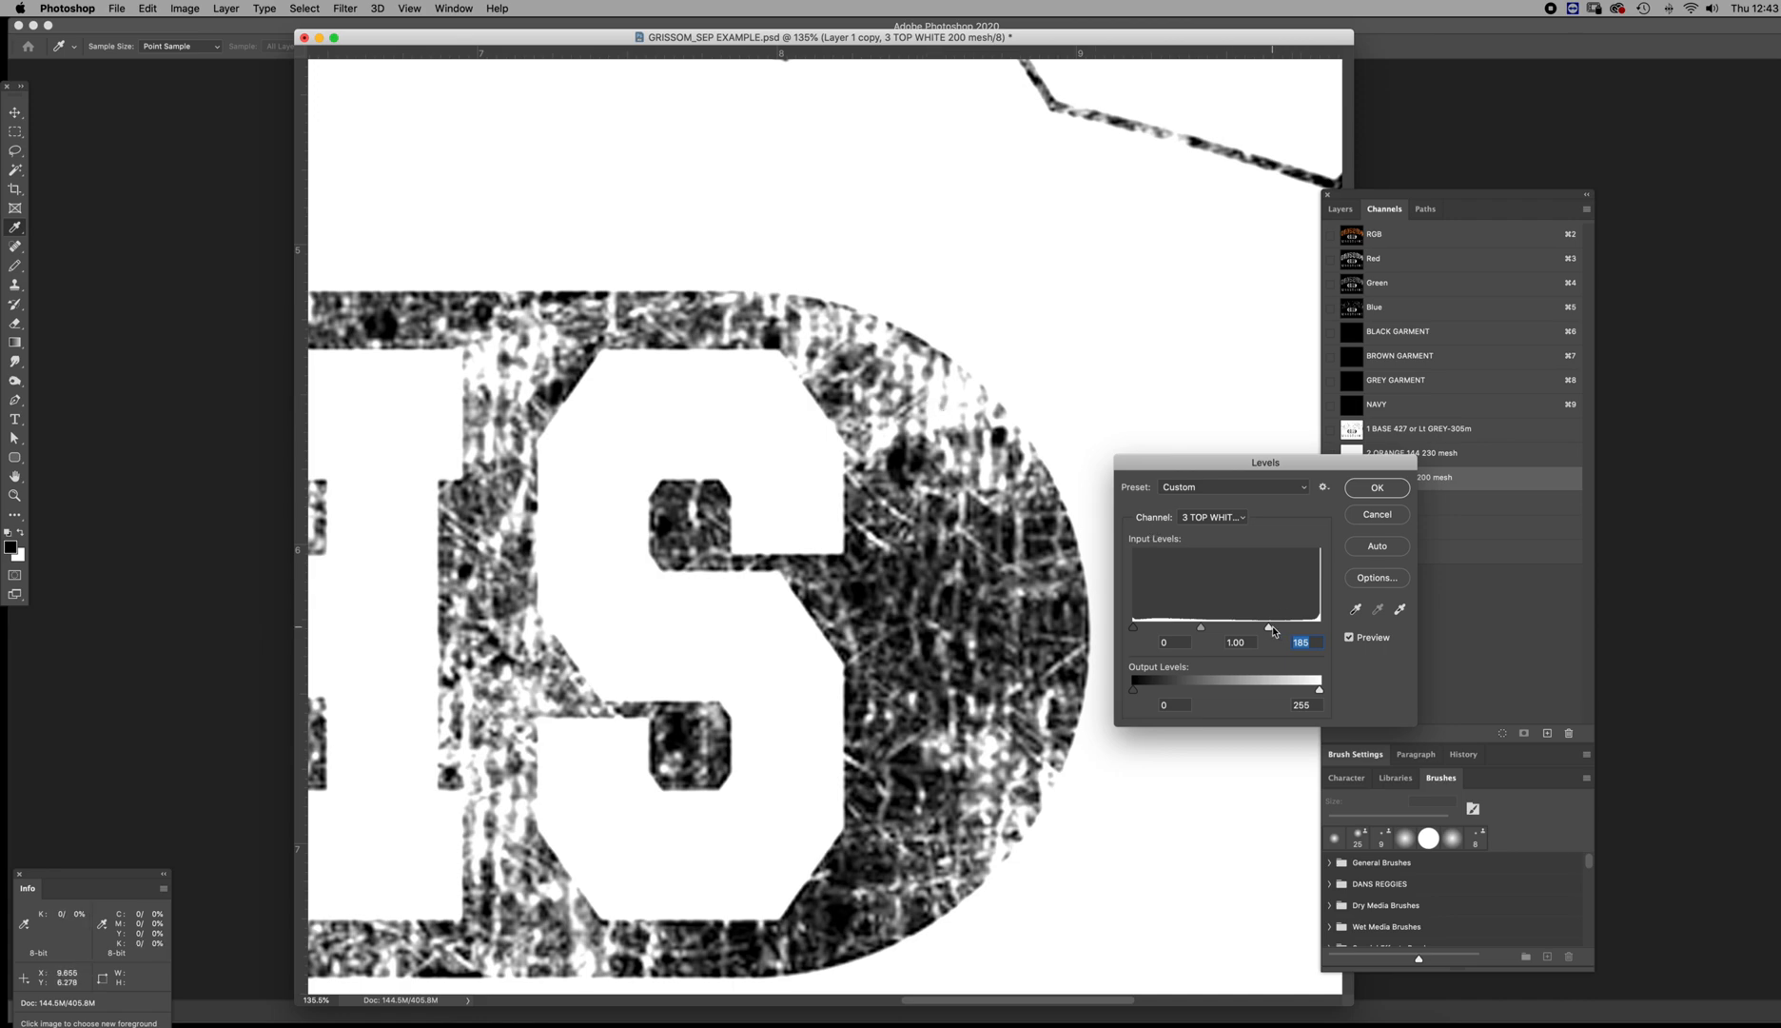
{"action": "left_click_drag", "start_coordinate": [1269, 629], "coordinate": [1164, 629]}
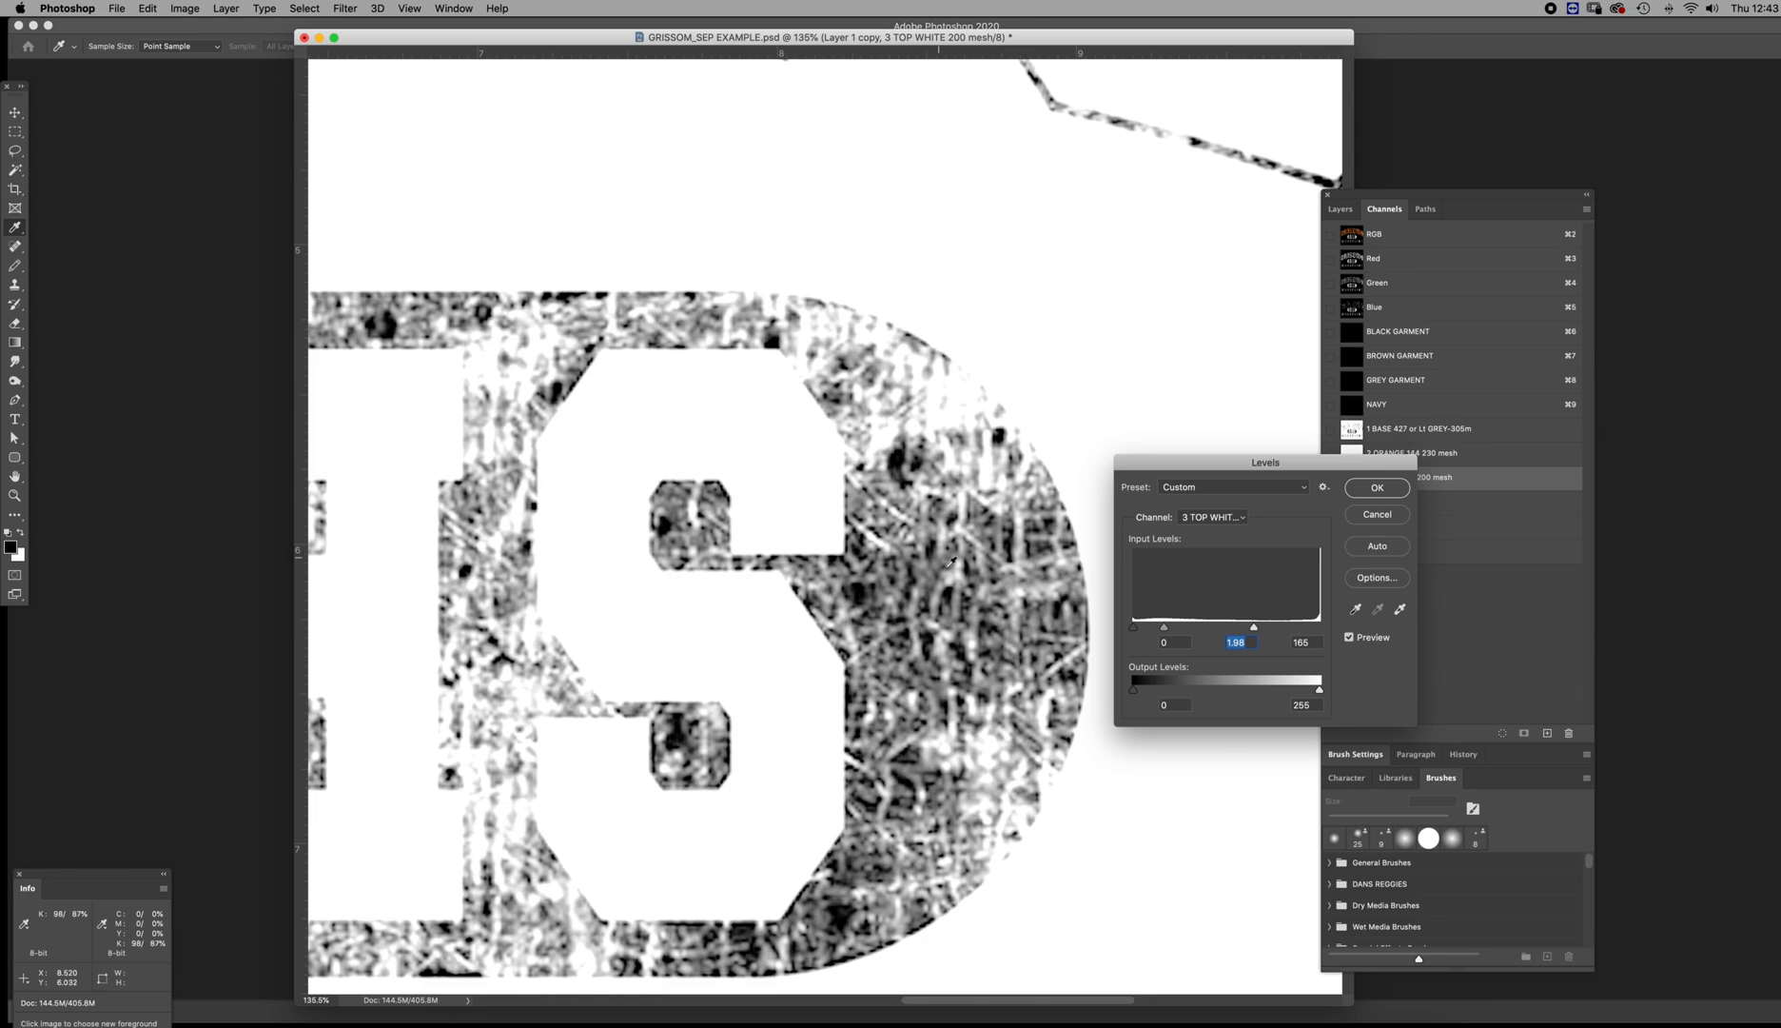
{"action": "left_click_drag", "start_coordinate": [1134, 631], "coordinate": [1148, 631]}
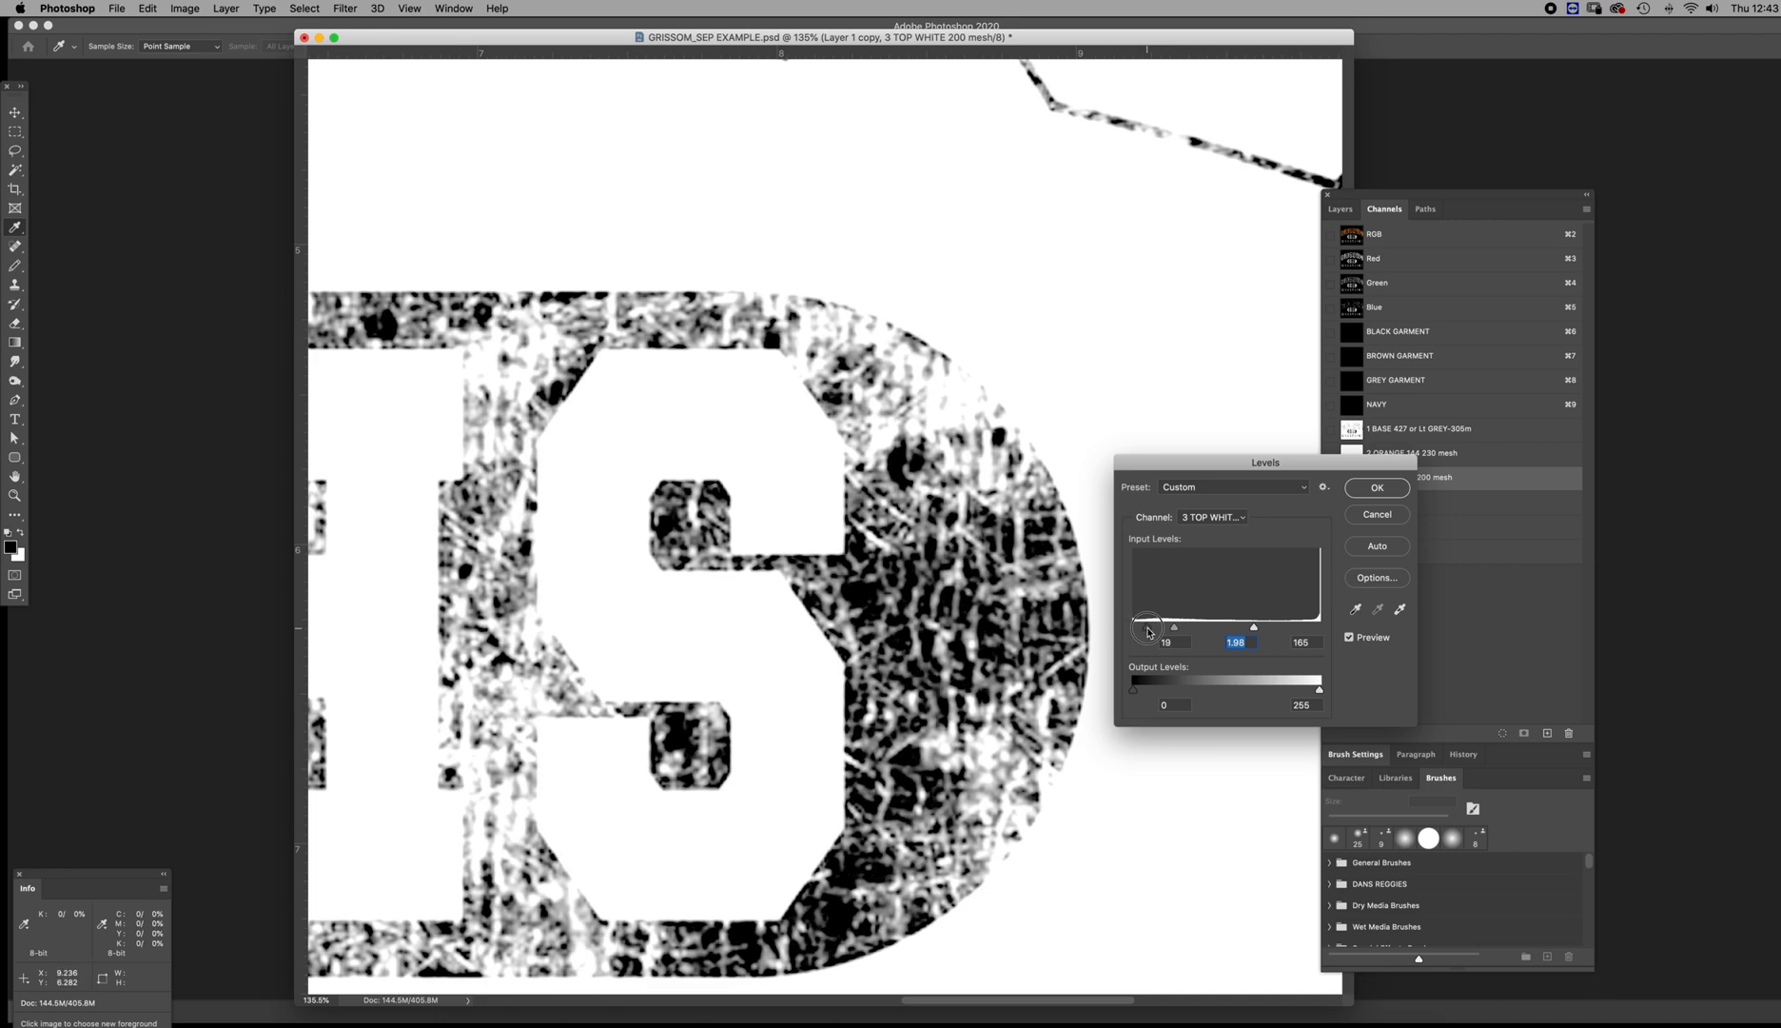
{"action": "left_click_drag", "start_coordinate": [1147, 631], "coordinate": [1147, 631]}
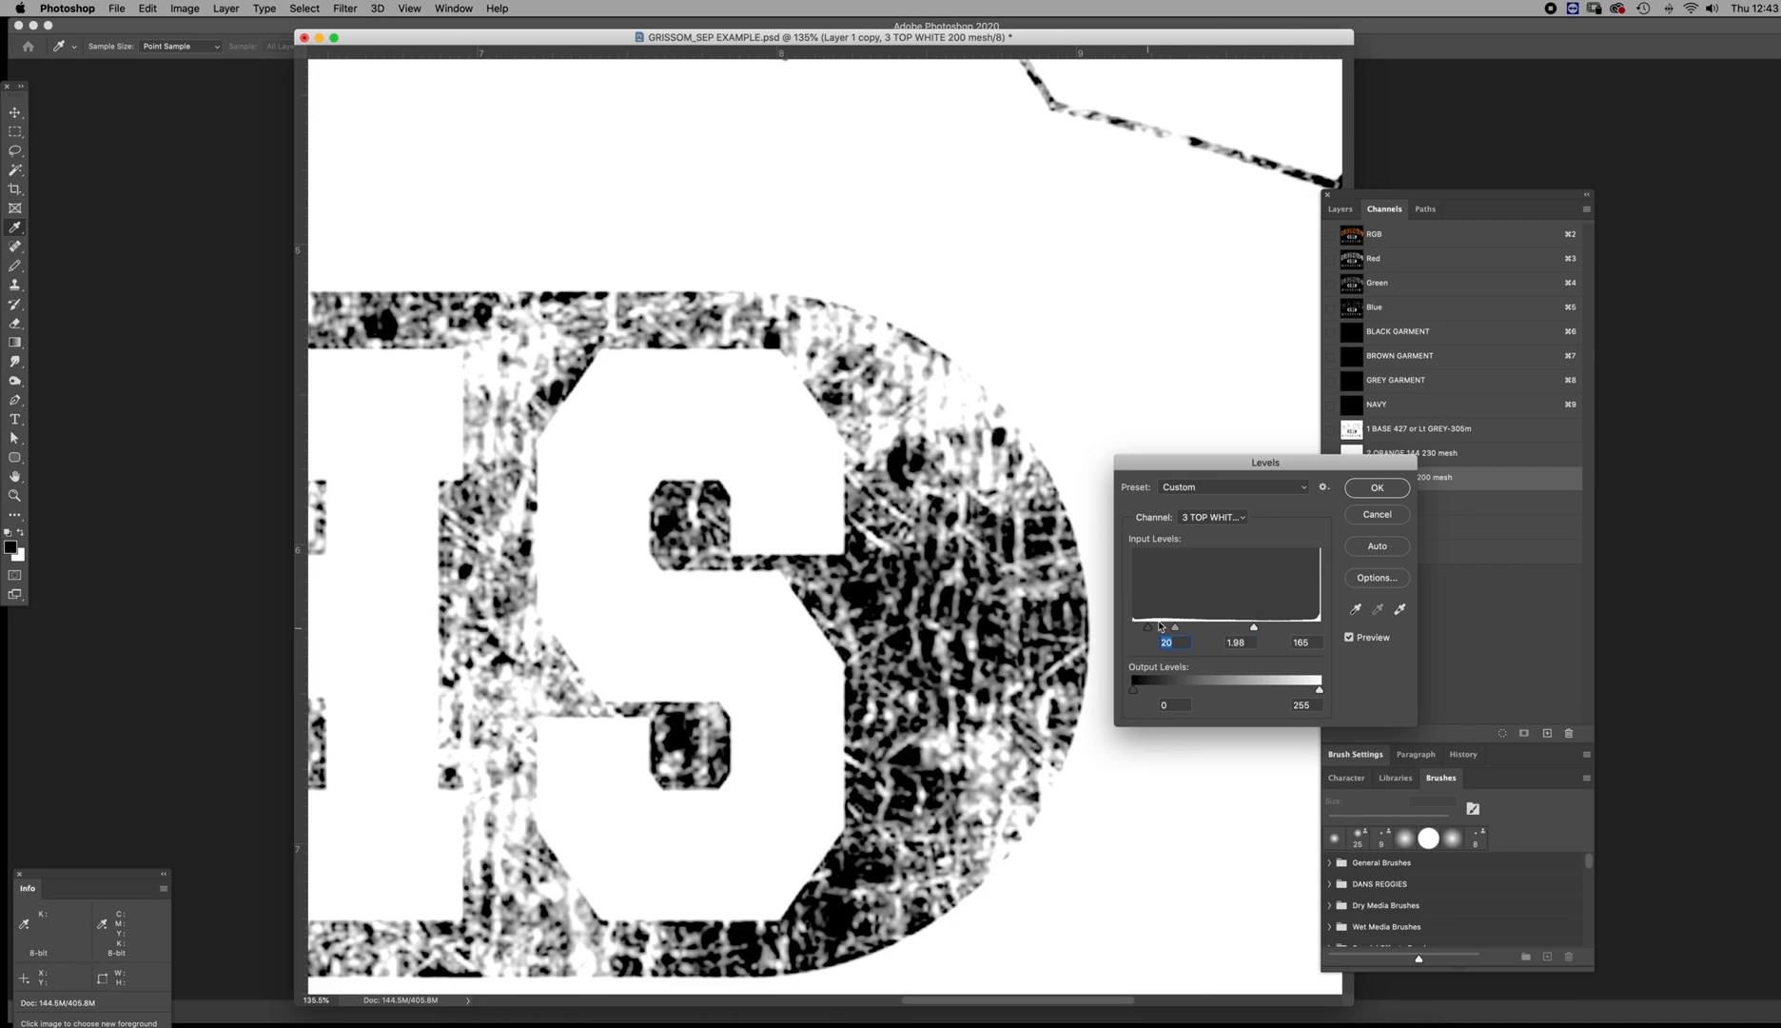
{"action": "left_click", "coordinate": [1370, 495]}
Preview the 1 BASE and 3 TOP WHITE channels over NAVY and set the TOP WHITE channel's Levels midtone to 2.55
{"action": "left_click", "coordinate": [1333, 425]}
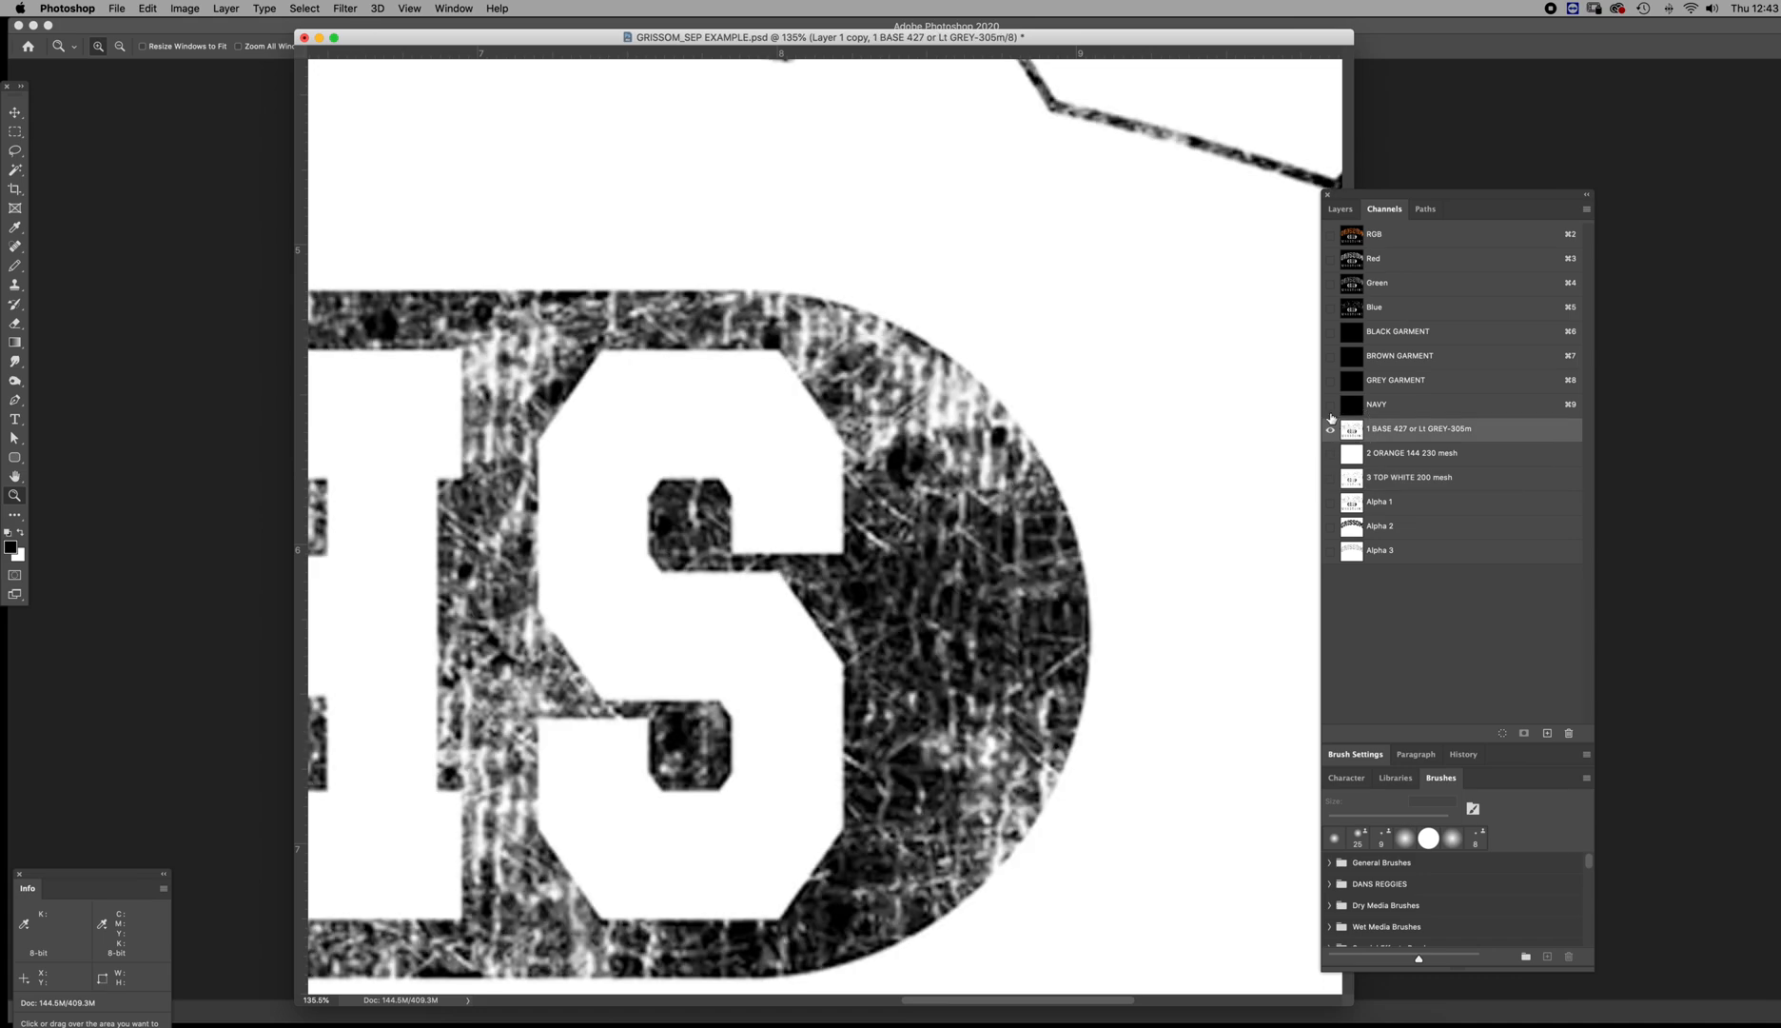
{"action": "left_click", "coordinate": [1330, 411]}
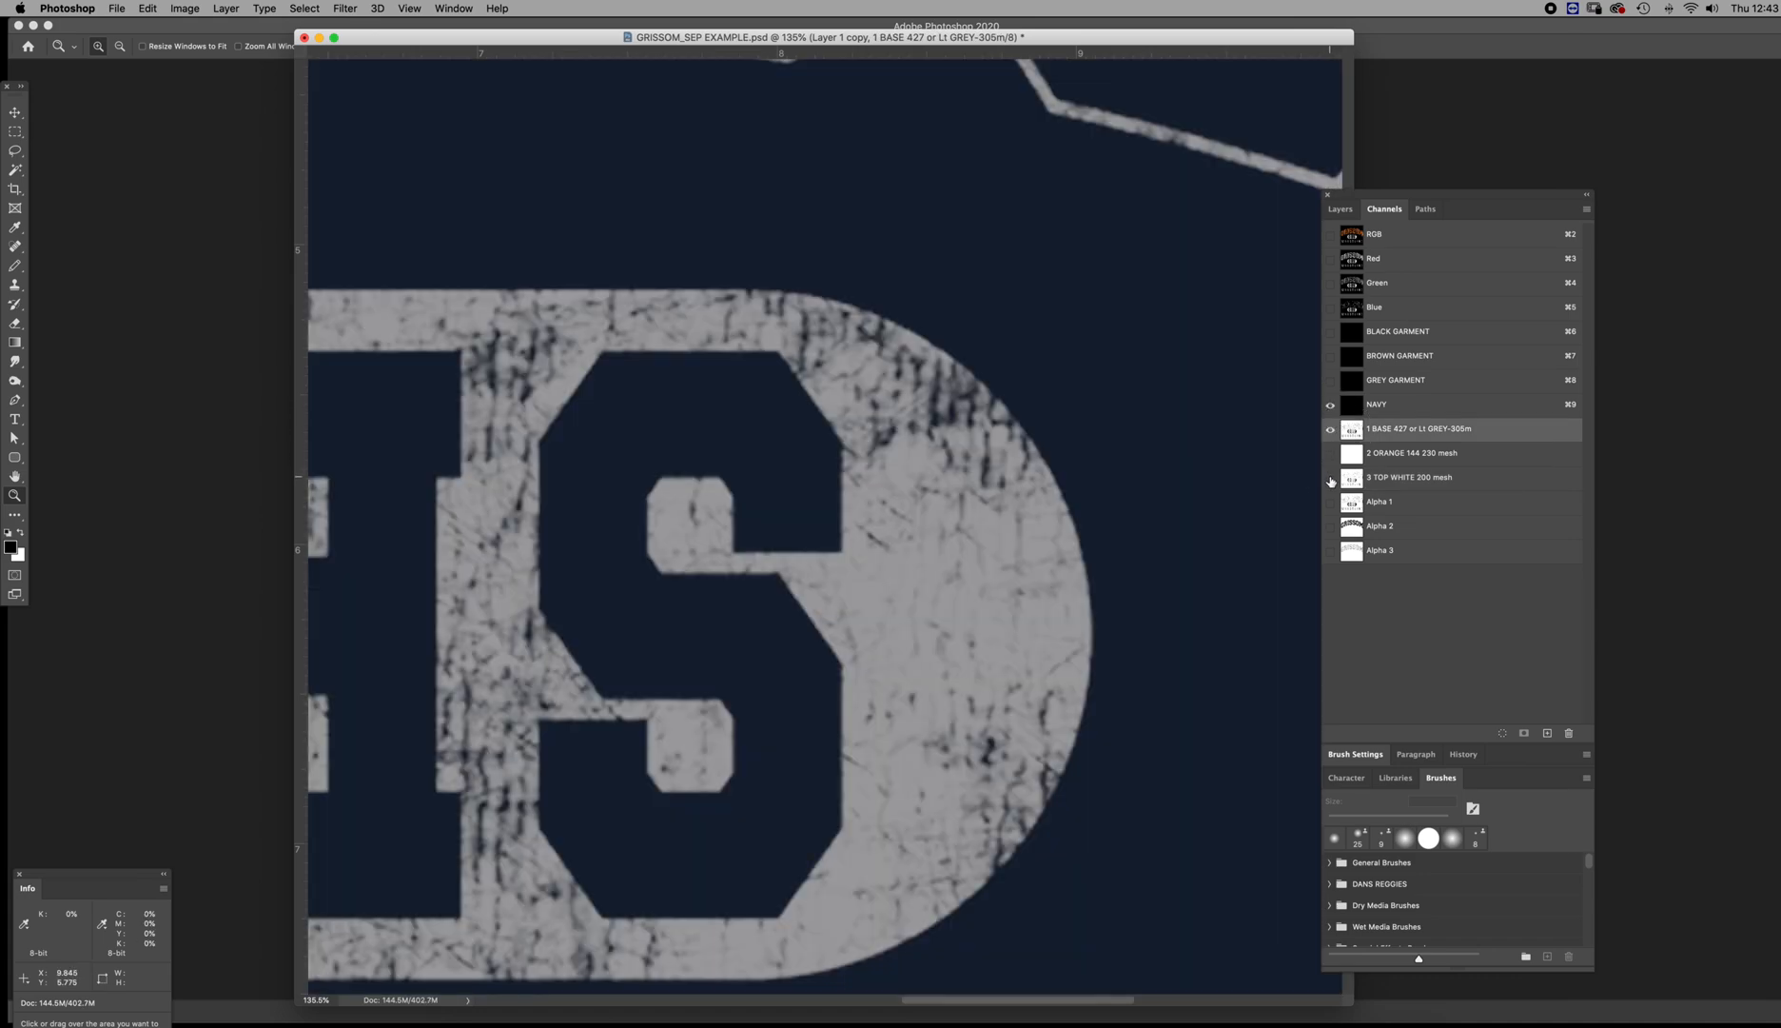
{"action": "left_click", "coordinate": [1330, 480]}
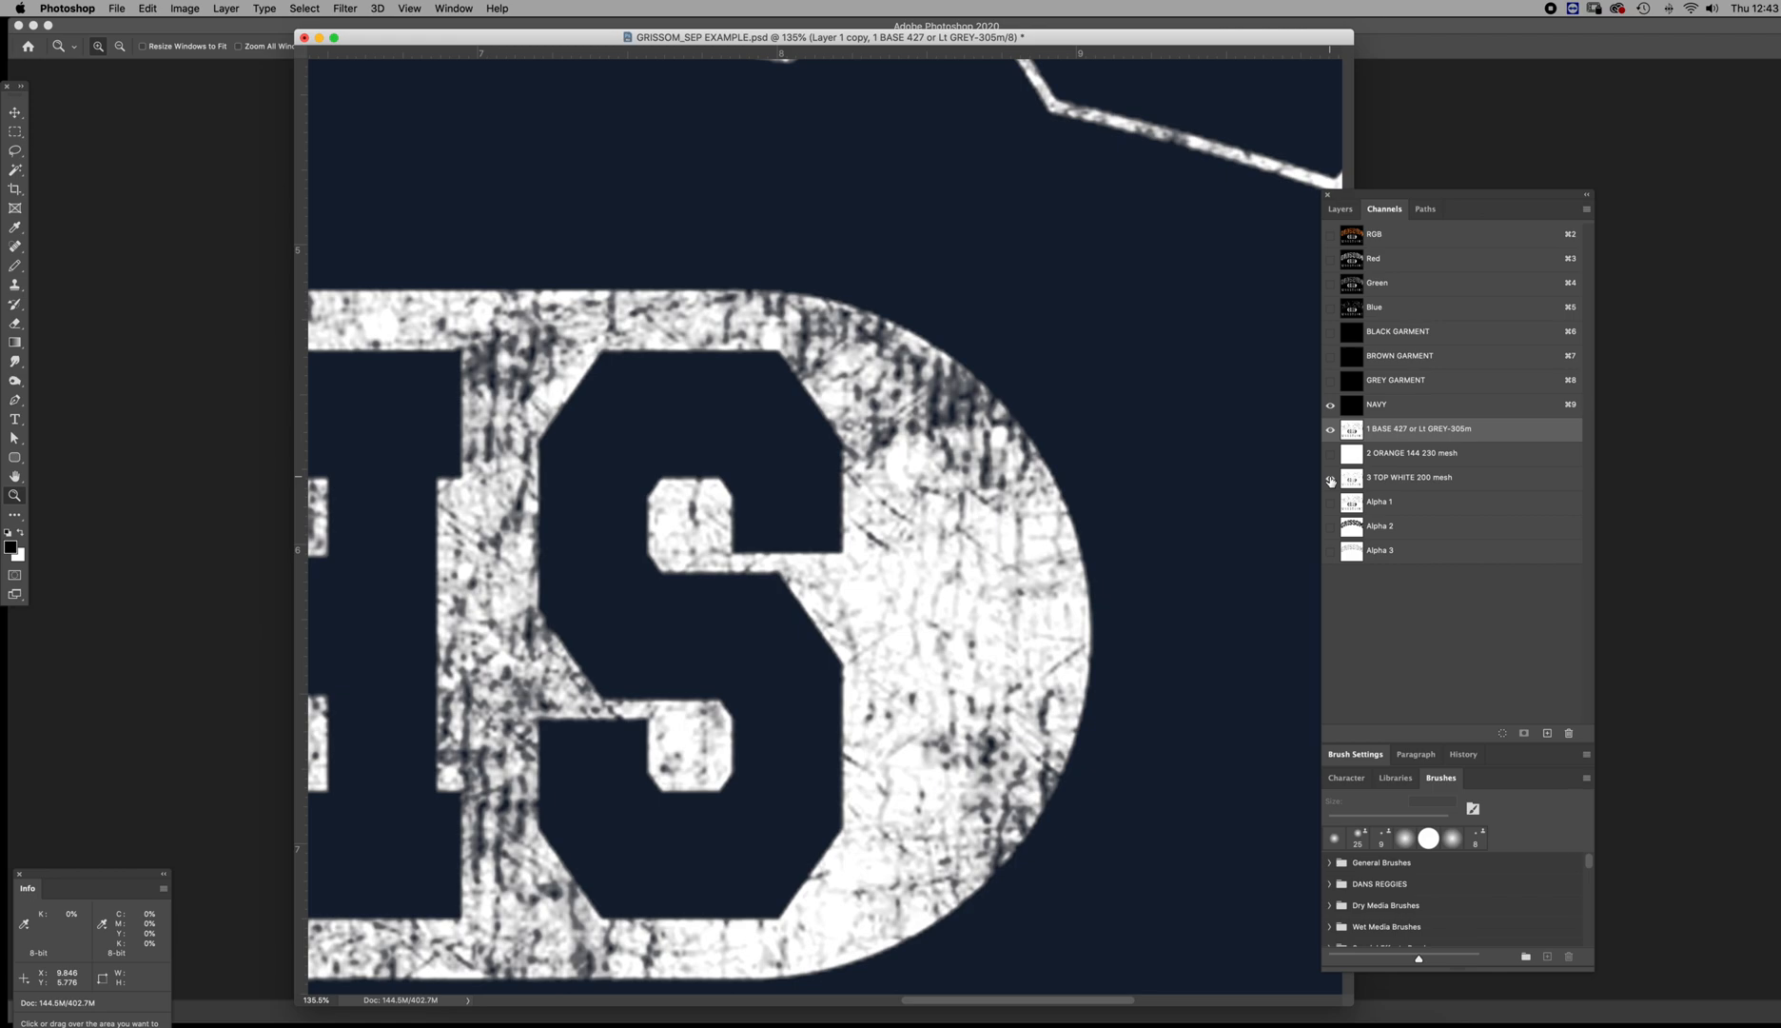
{"action": "left_click", "coordinate": [1330, 480]}
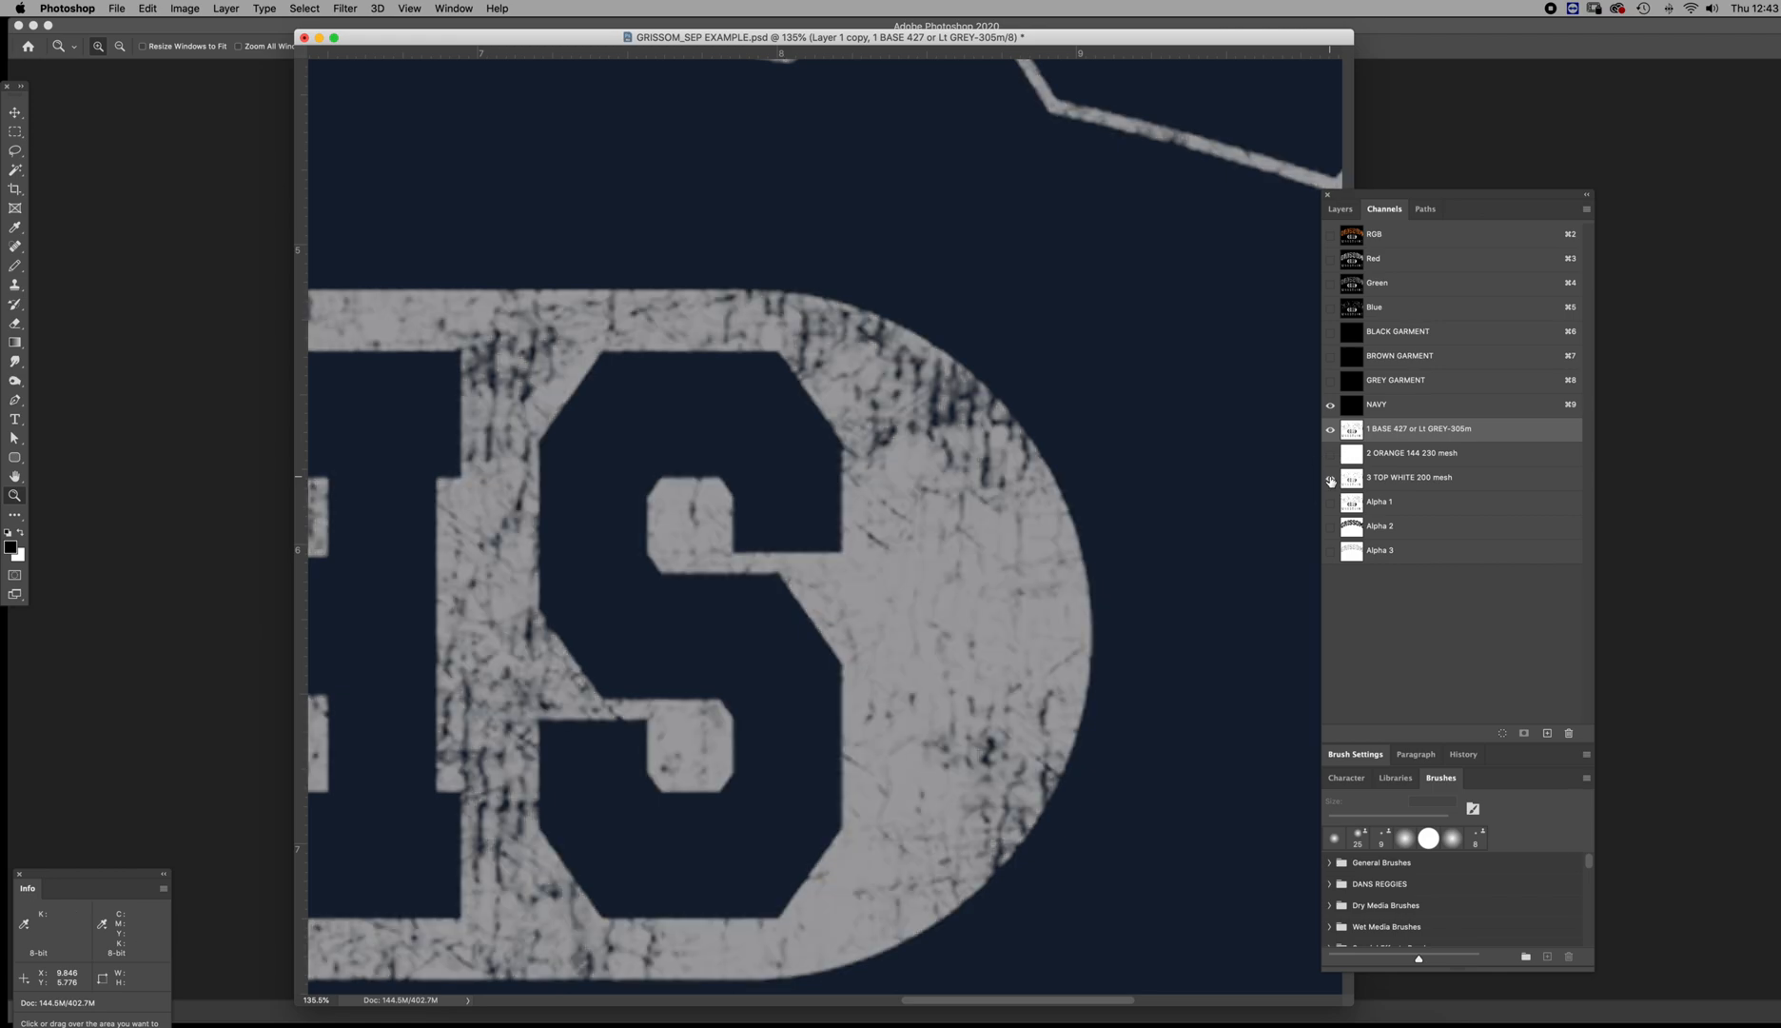
{"action": "left_click", "coordinate": [1331, 481]}
{"action": "left_click", "coordinate": [1345, 481]}
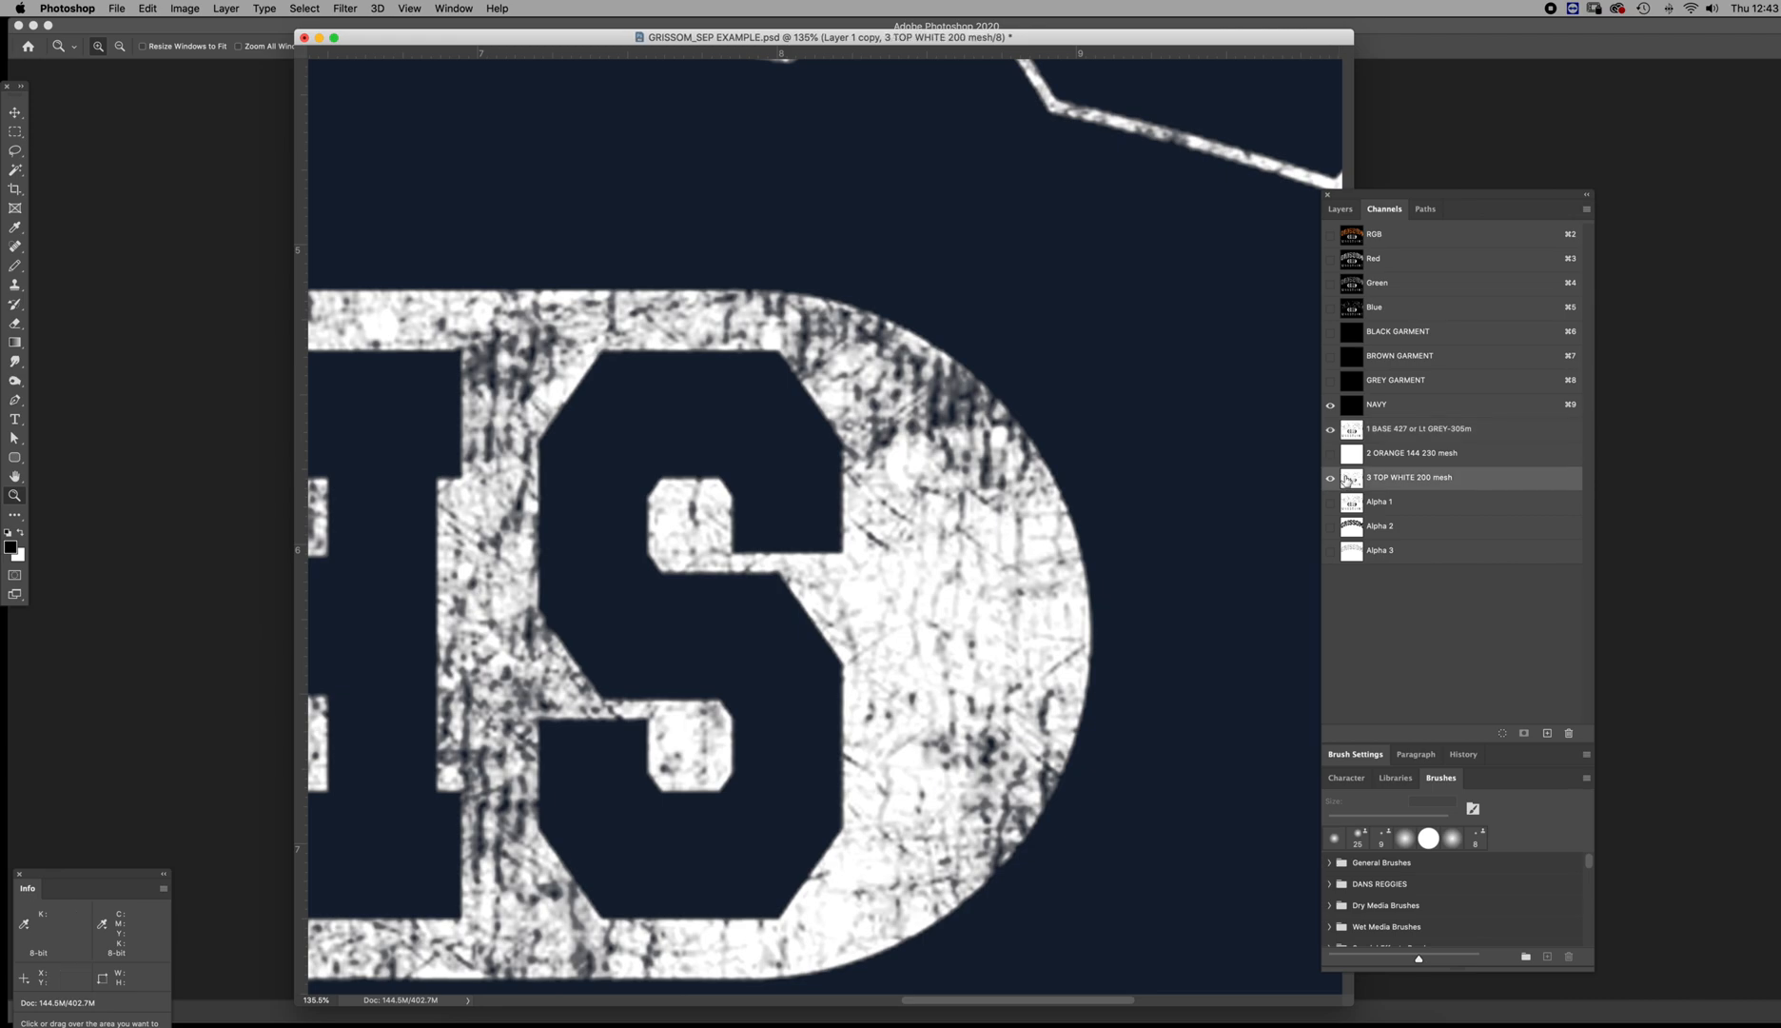
{"action": "key", "text": "super+l"}
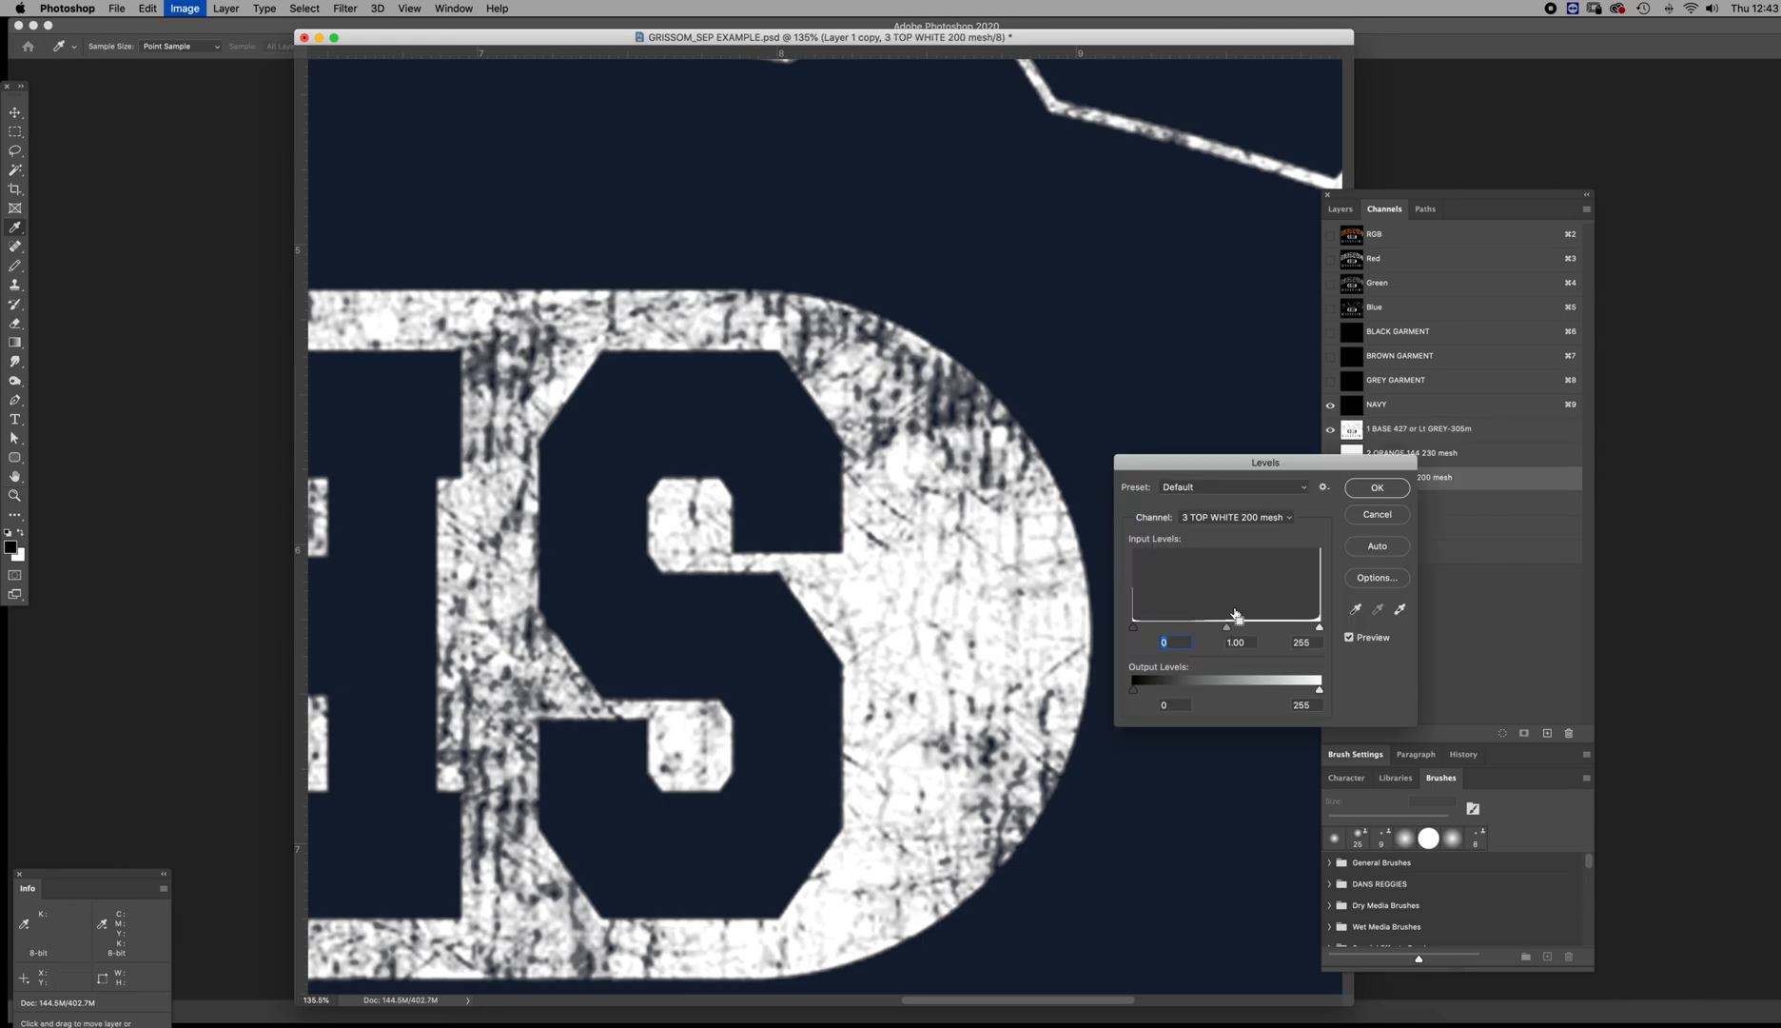
{"action": "left_click_drag", "start_coordinate": [1227, 630], "coordinate": [1165, 626]}
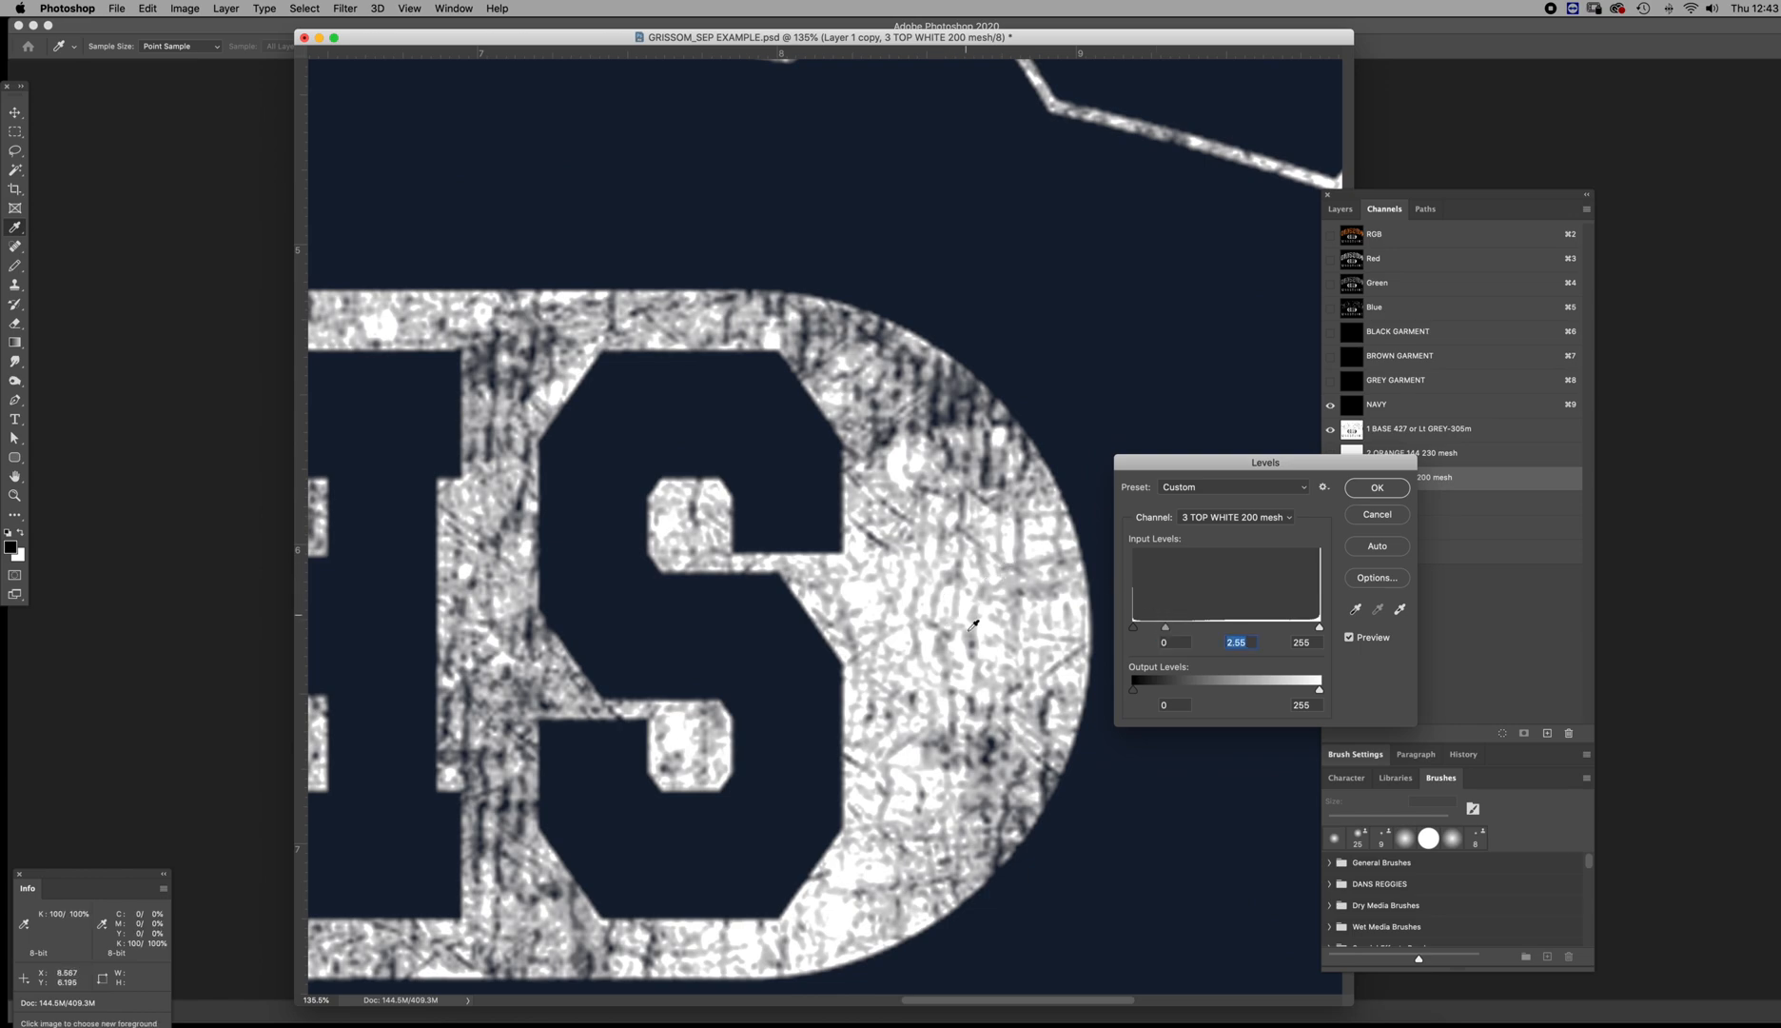
{"action": "left_click", "coordinate": [1370, 485]}
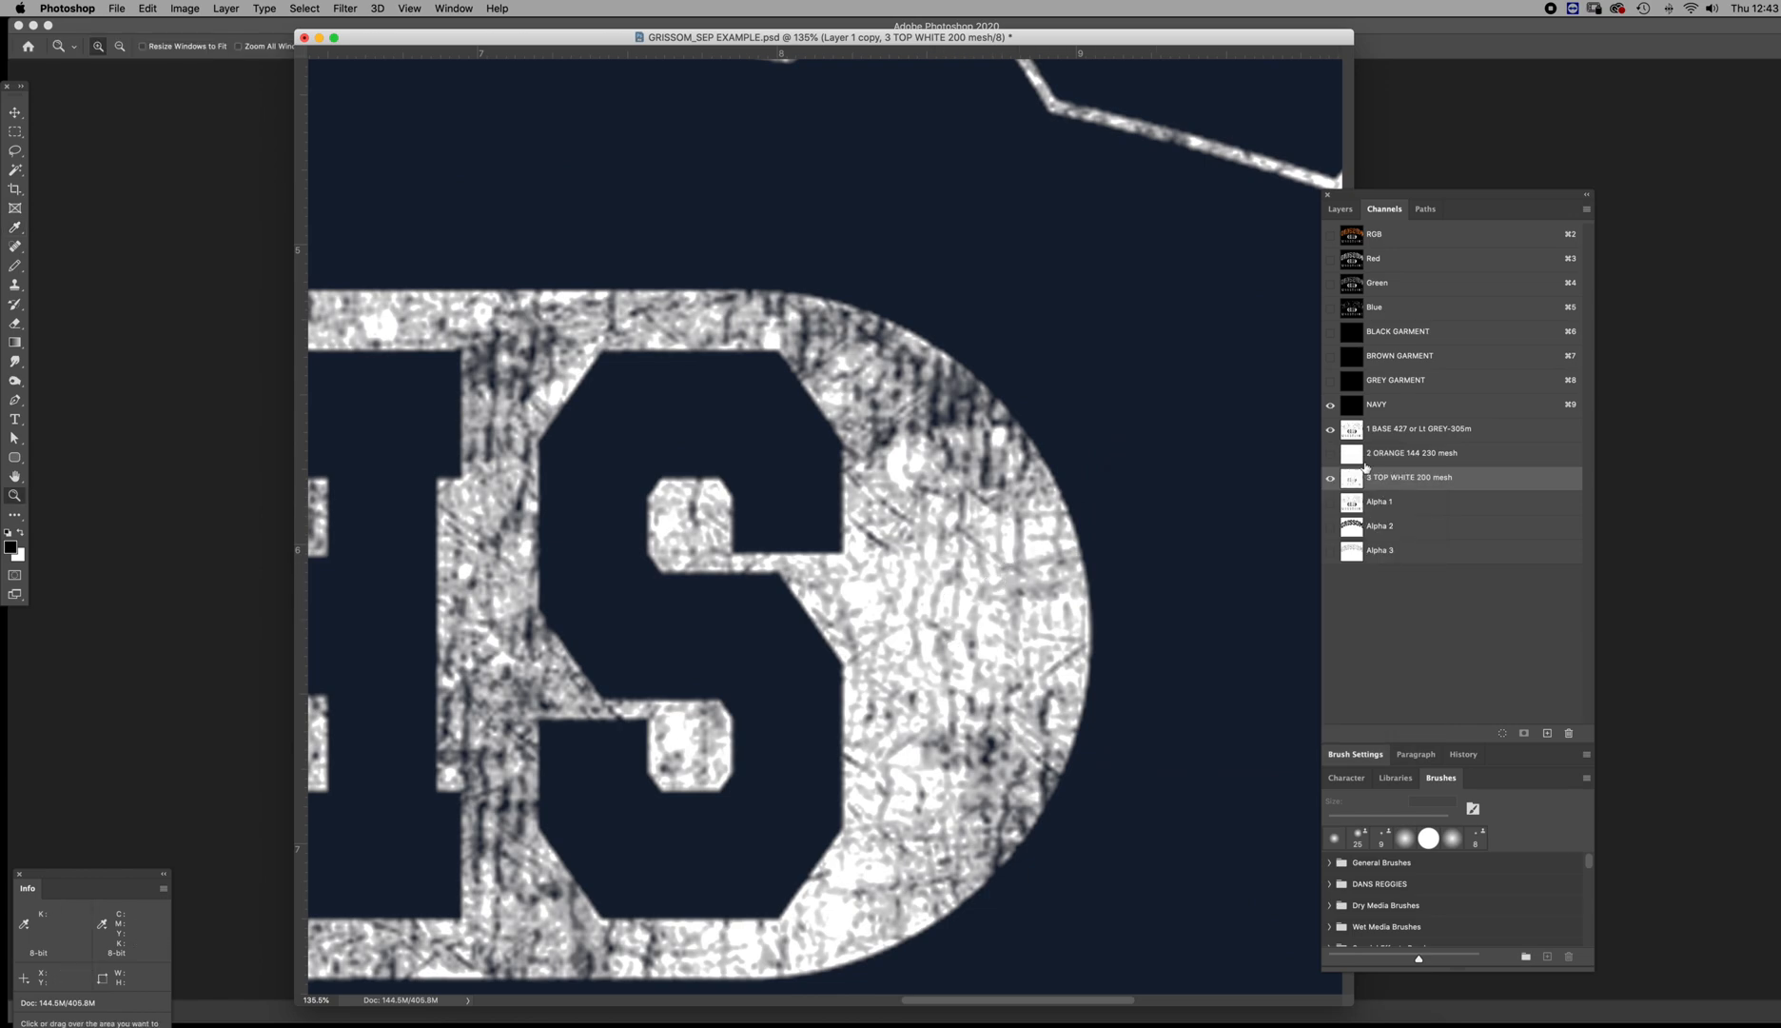
Set the 1 BASE channel's spot ink solidity to 10% and compare the preview with the 3 TOP WHITE channel hidden and shown
{"action": "double_click", "coordinate": [1352, 430]}
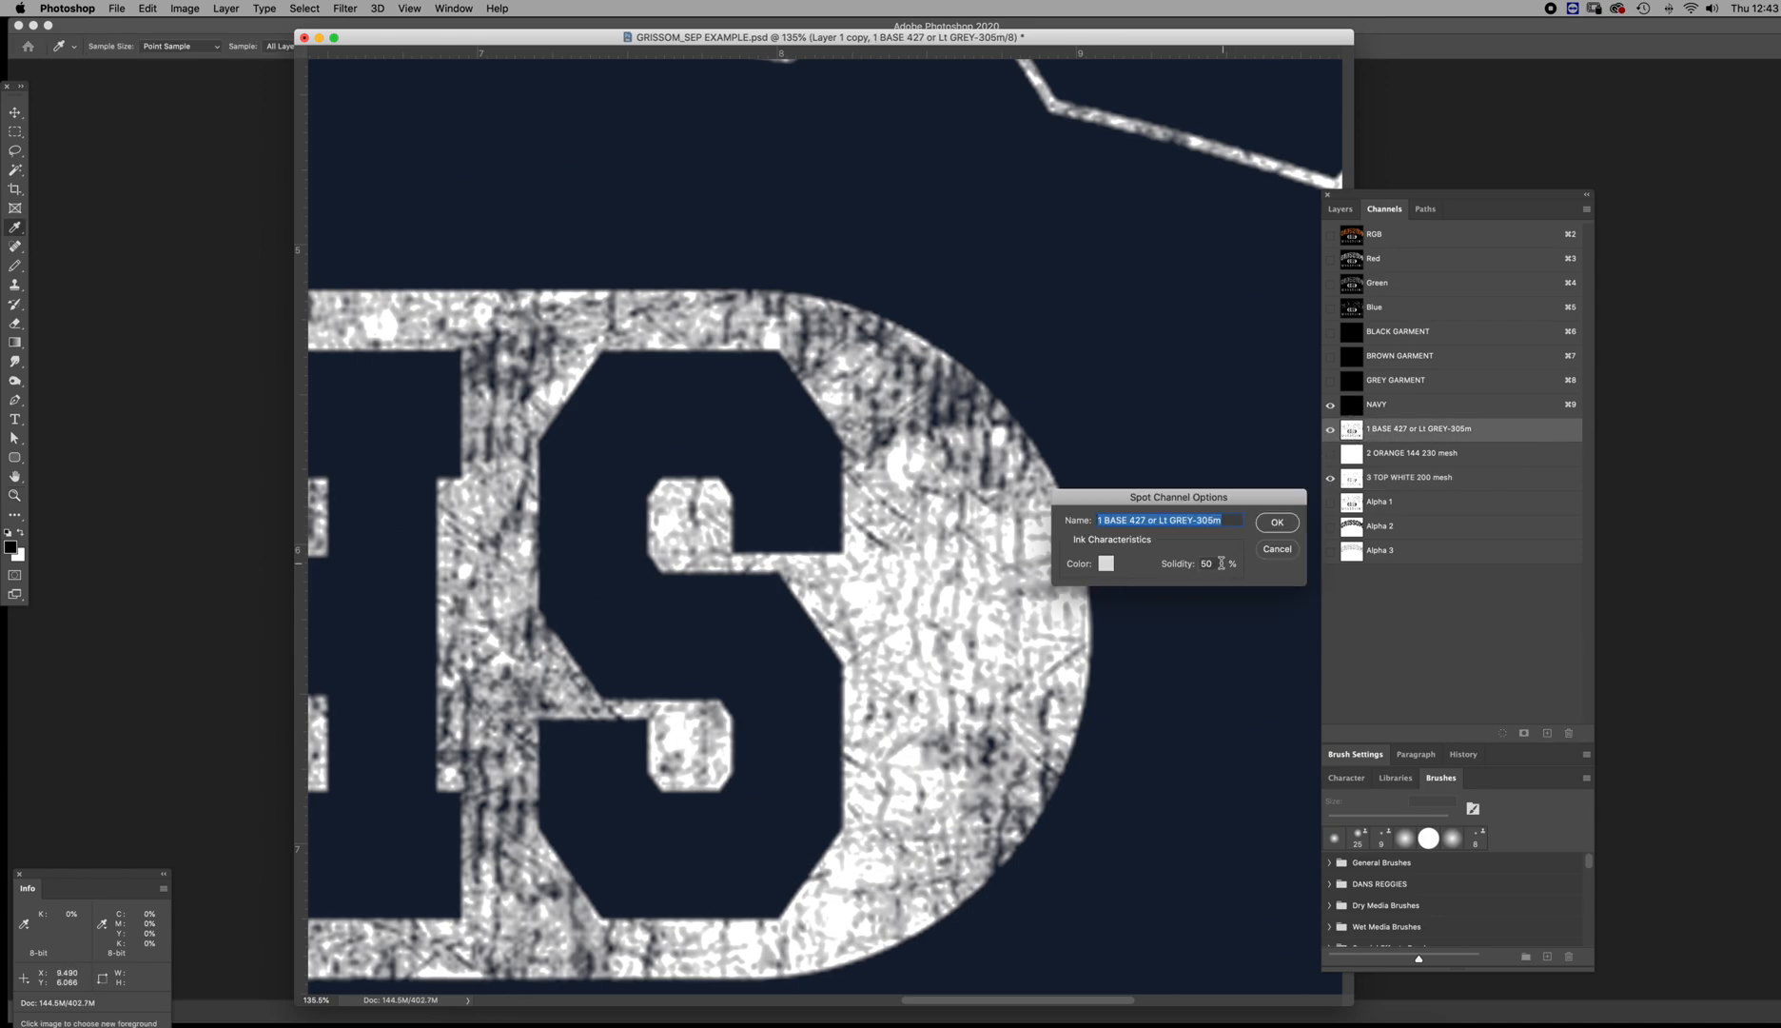
{"action": "left_click", "coordinate": [1175, 564]}
{"action": "type", "text": "100"}
{"action": "key", "text": "Return"}
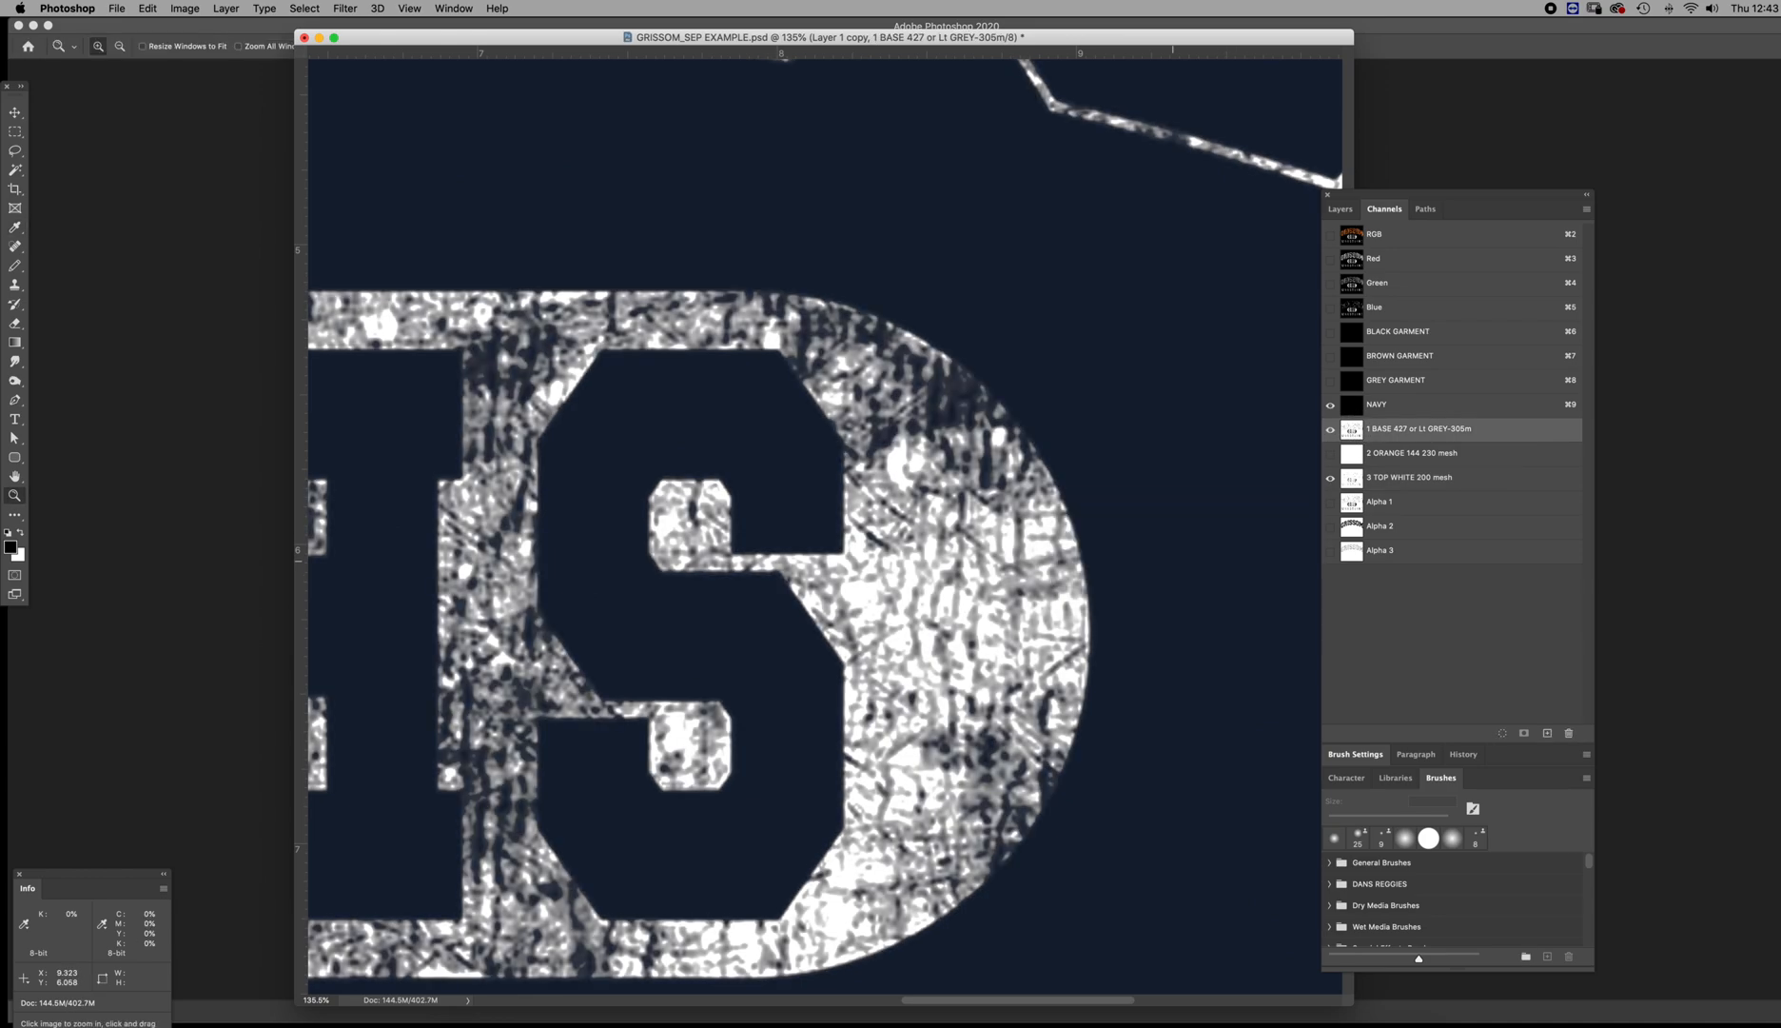
{"action": "left_click", "coordinate": [1332, 480]}
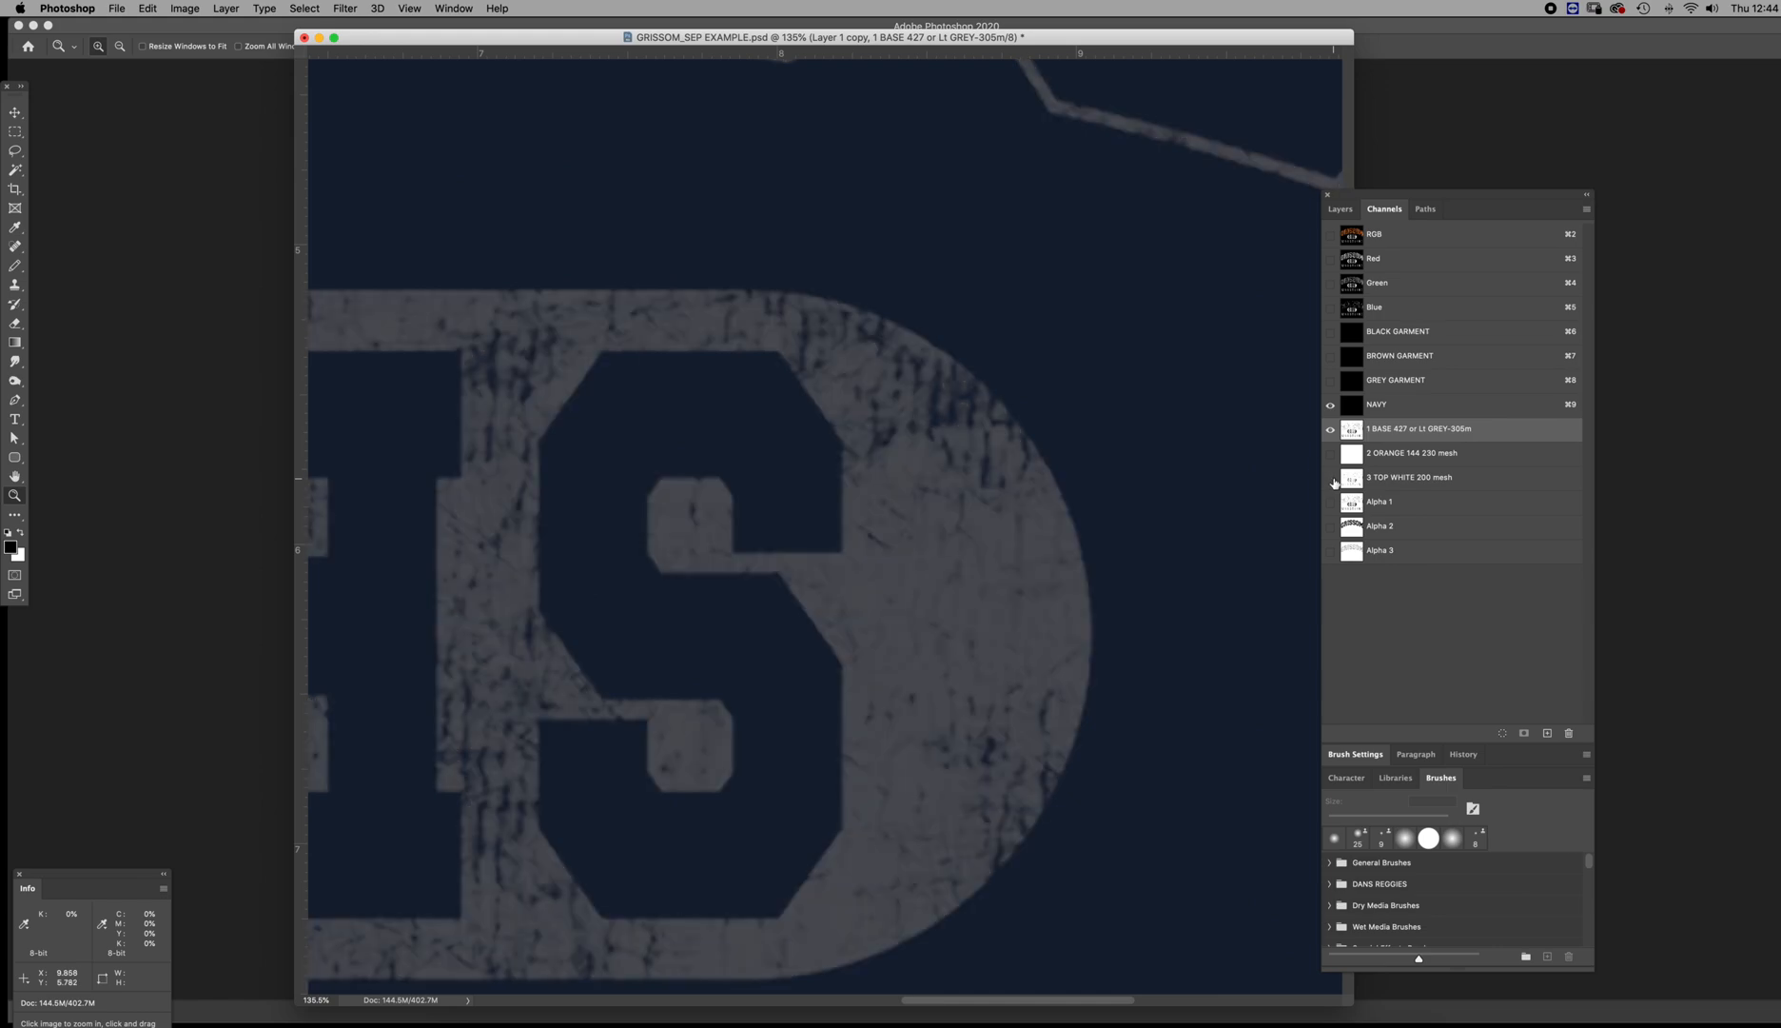
{"action": "left_click", "coordinate": [1332, 480]}
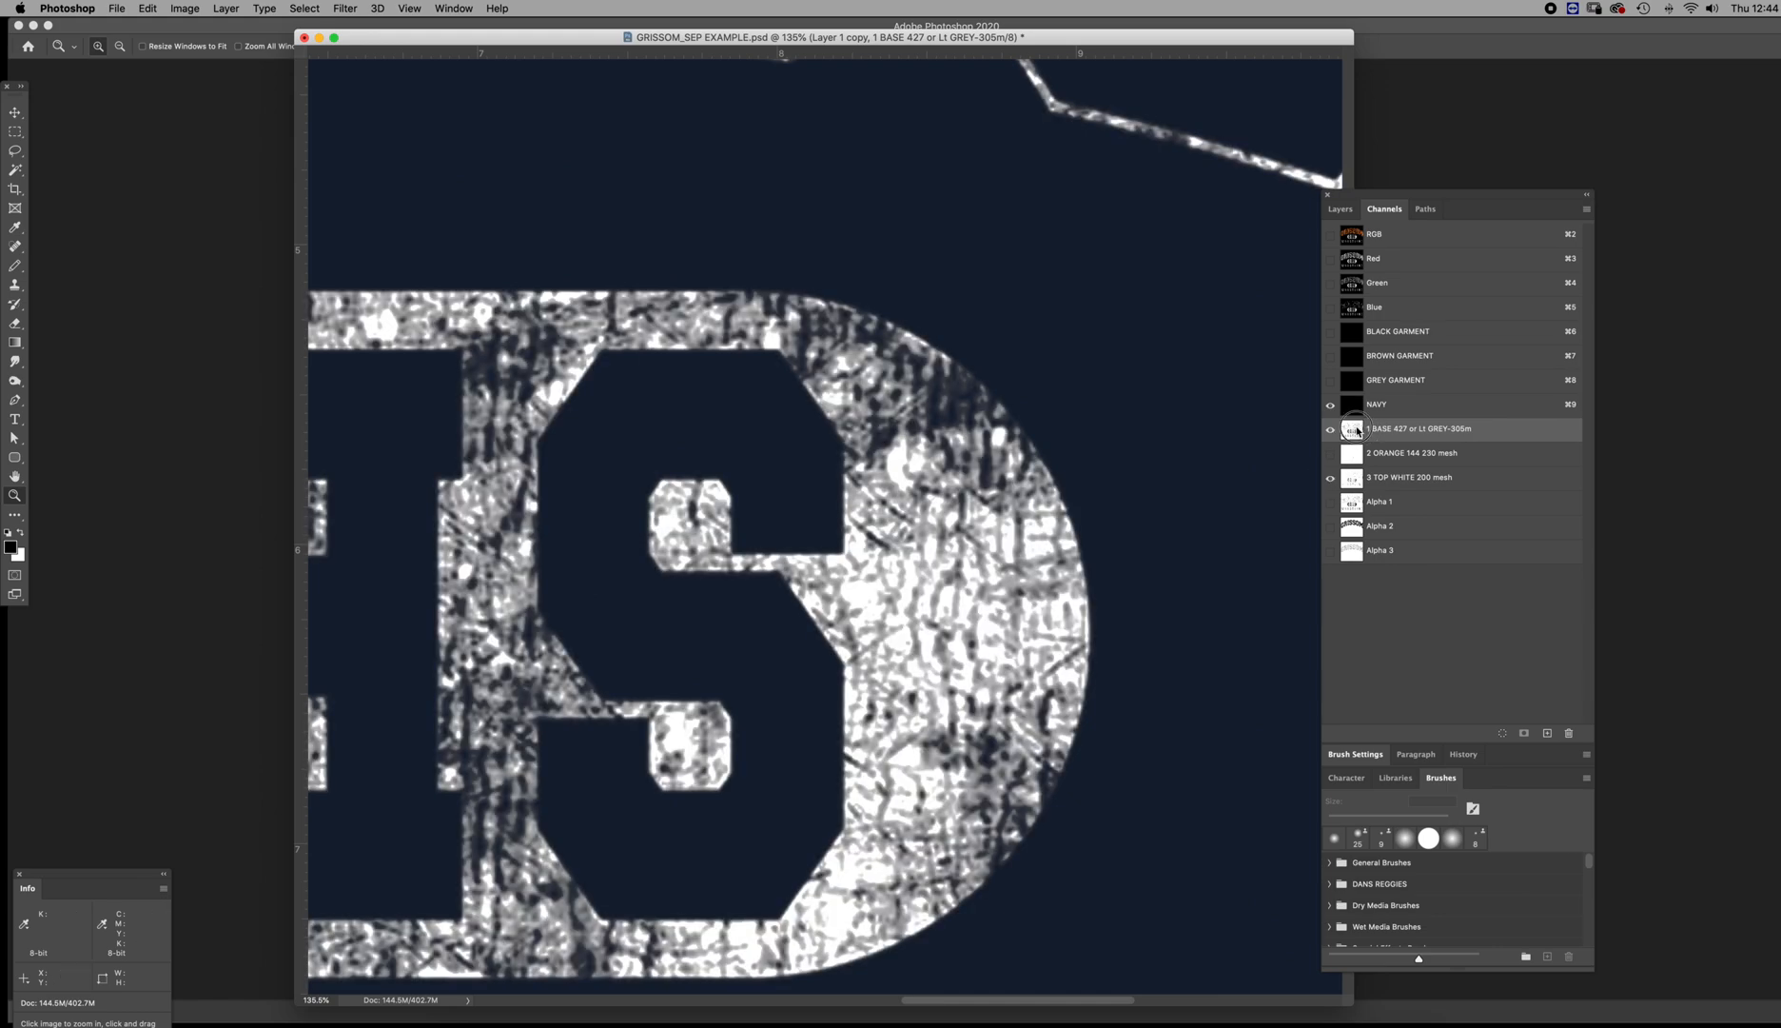
{"action": "double_click", "coordinate": [1352, 430]}
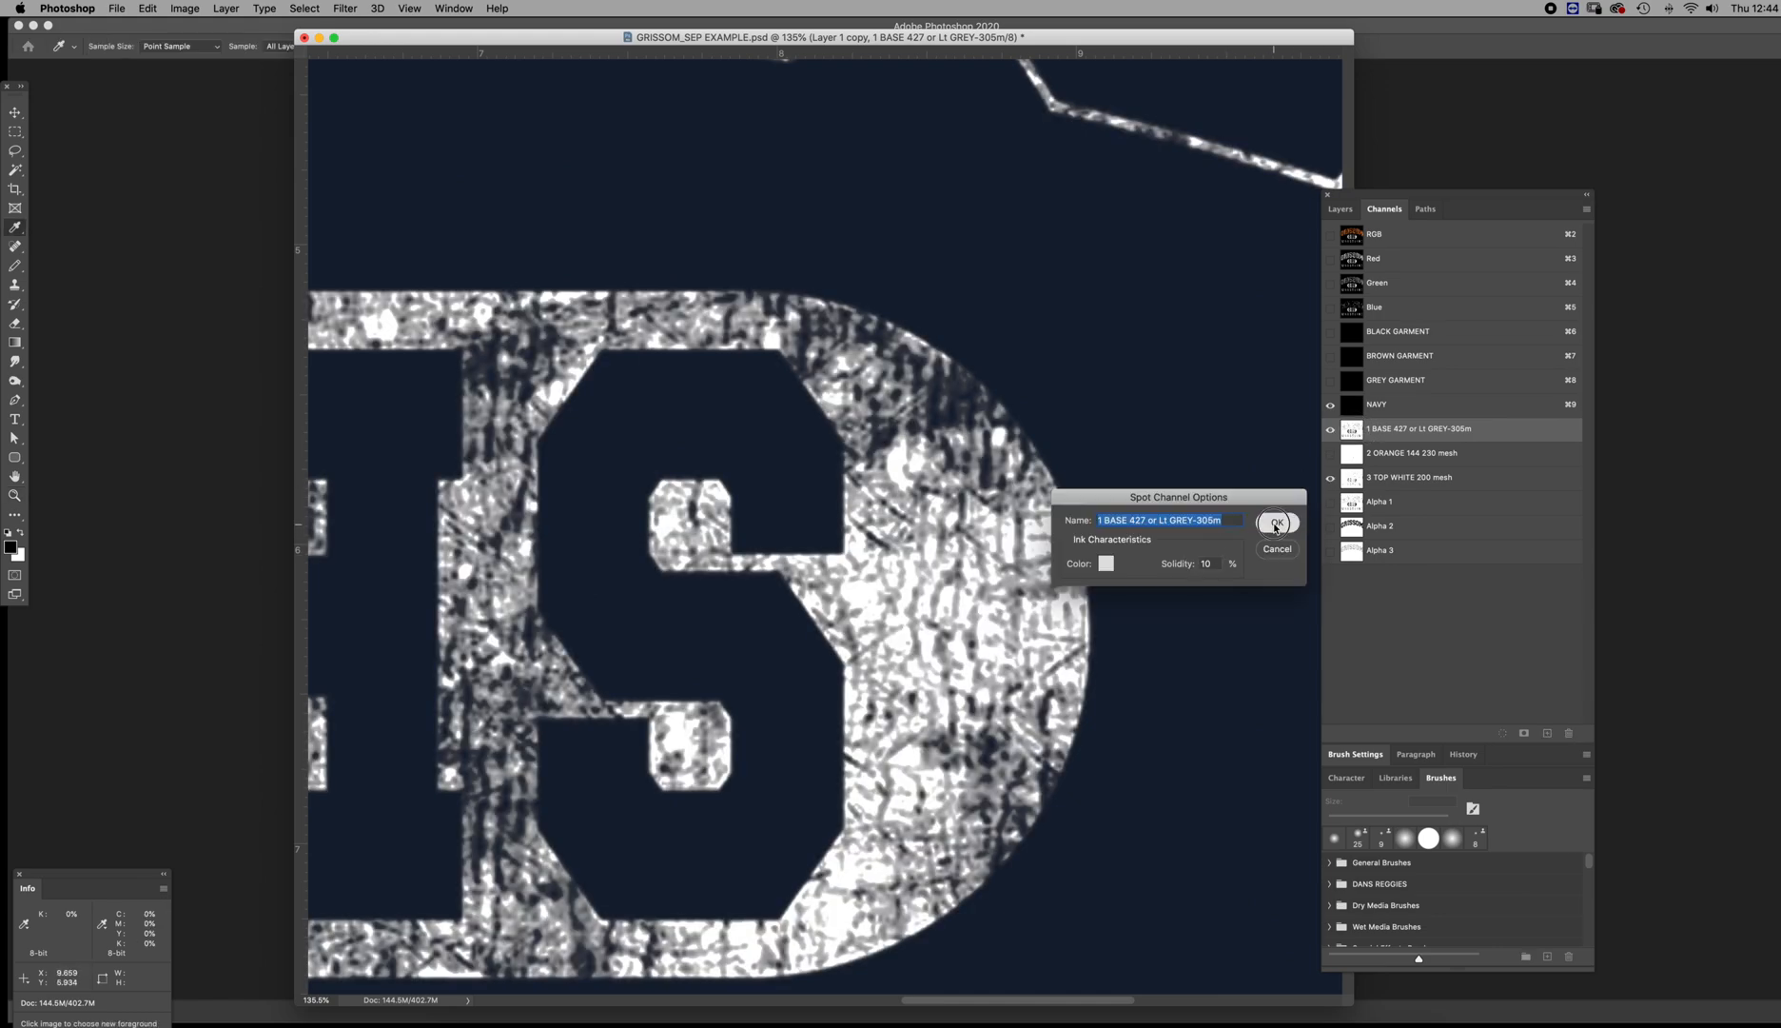
{"action": "left_click", "coordinate": [1276, 522]}
Examine the distressed letter R in WRESTLING over NAVY, comparing the 1 BASE ink with the 3 TOP WHITE channel hidden and shown
{"action": "left_click", "coordinate": [833, 585], "text": "alt"}
{"action": "left_click", "coordinate": [834, 584], "text": "alt"}
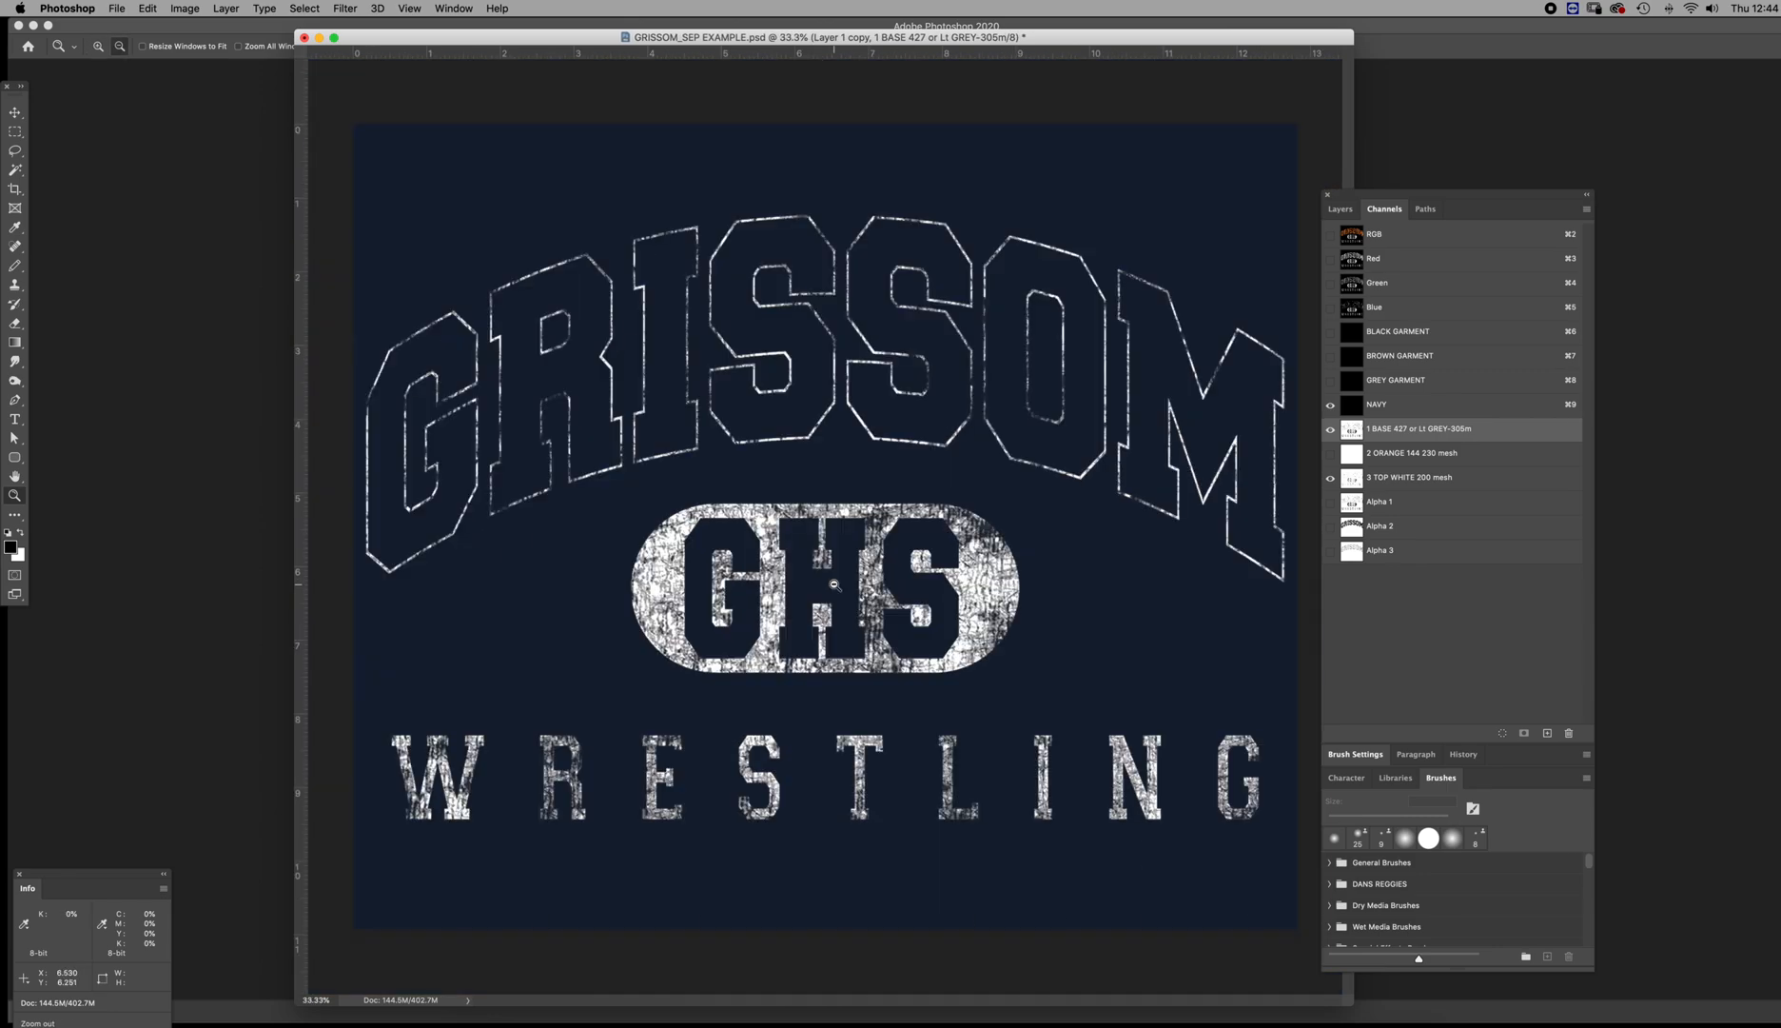
{"action": "scroll", "coordinate": [829, 597], "scroll_direction": "up", "scroll_amount": 3}
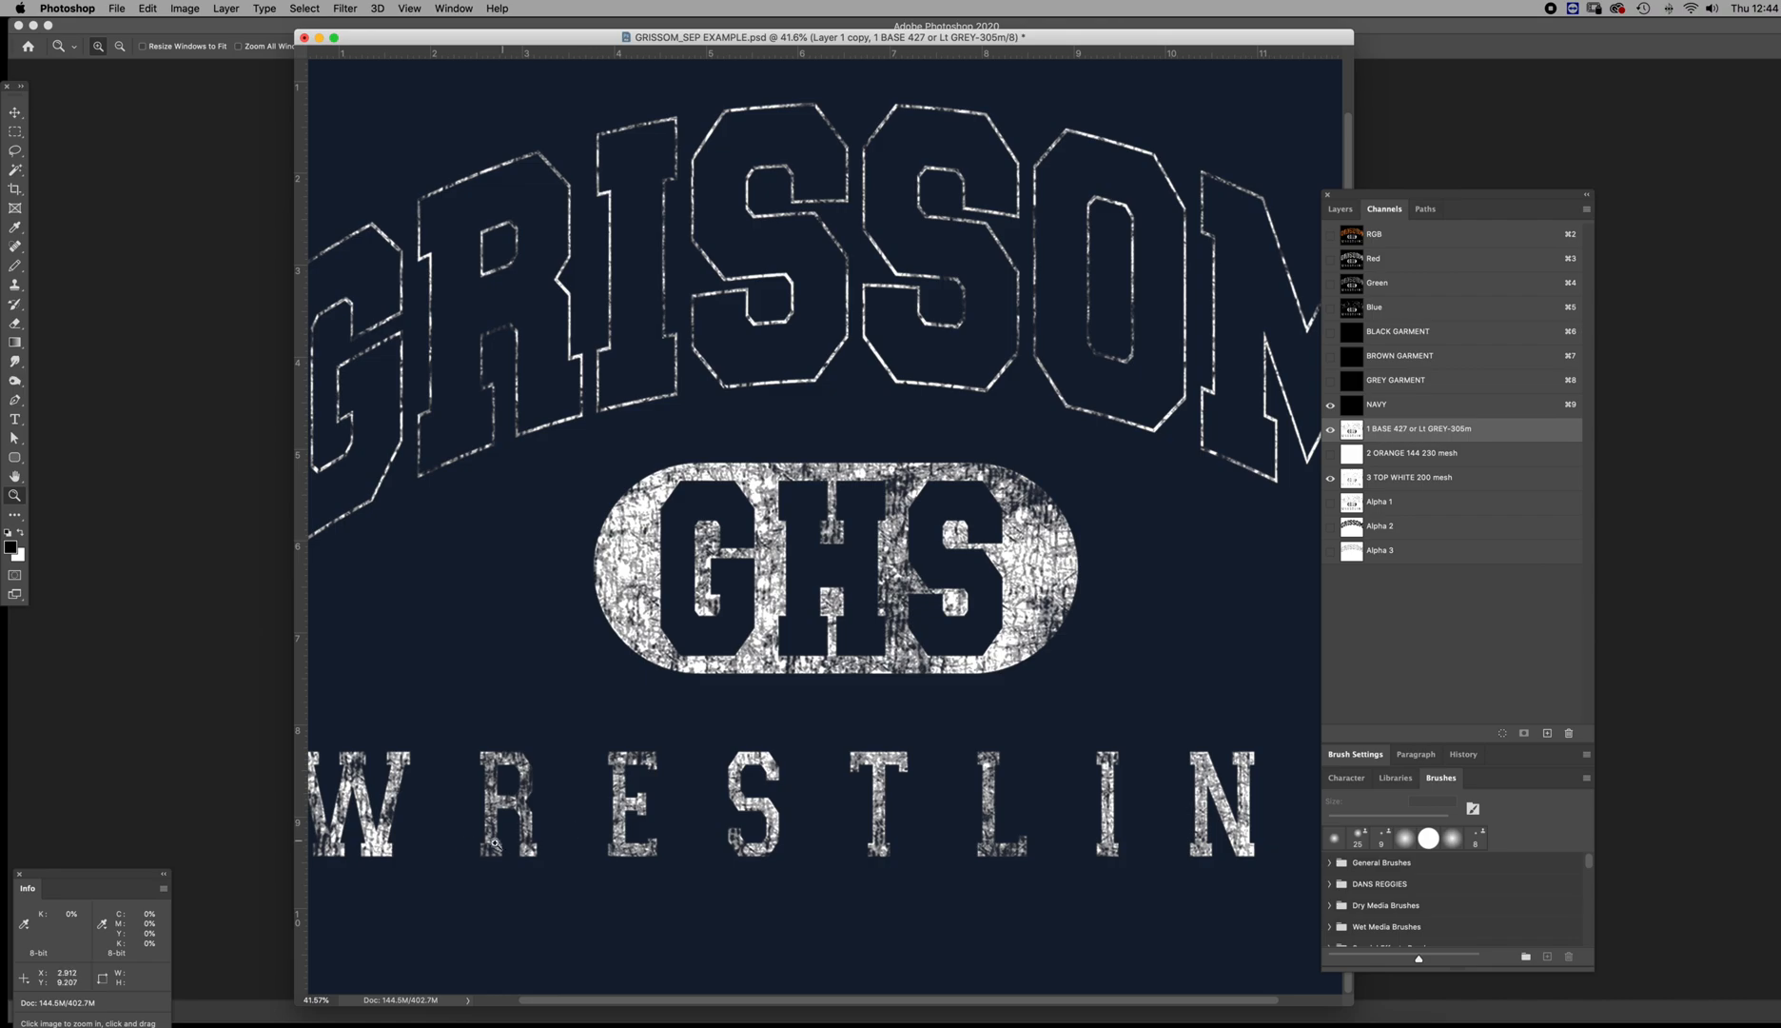
{"action": "scroll", "coordinate": [497, 840], "scroll_direction": "up", "scroll_amount": 6}
{"action": "scroll", "coordinate": [589, 835], "scroll_direction": "down", "scroll_amount": 1}
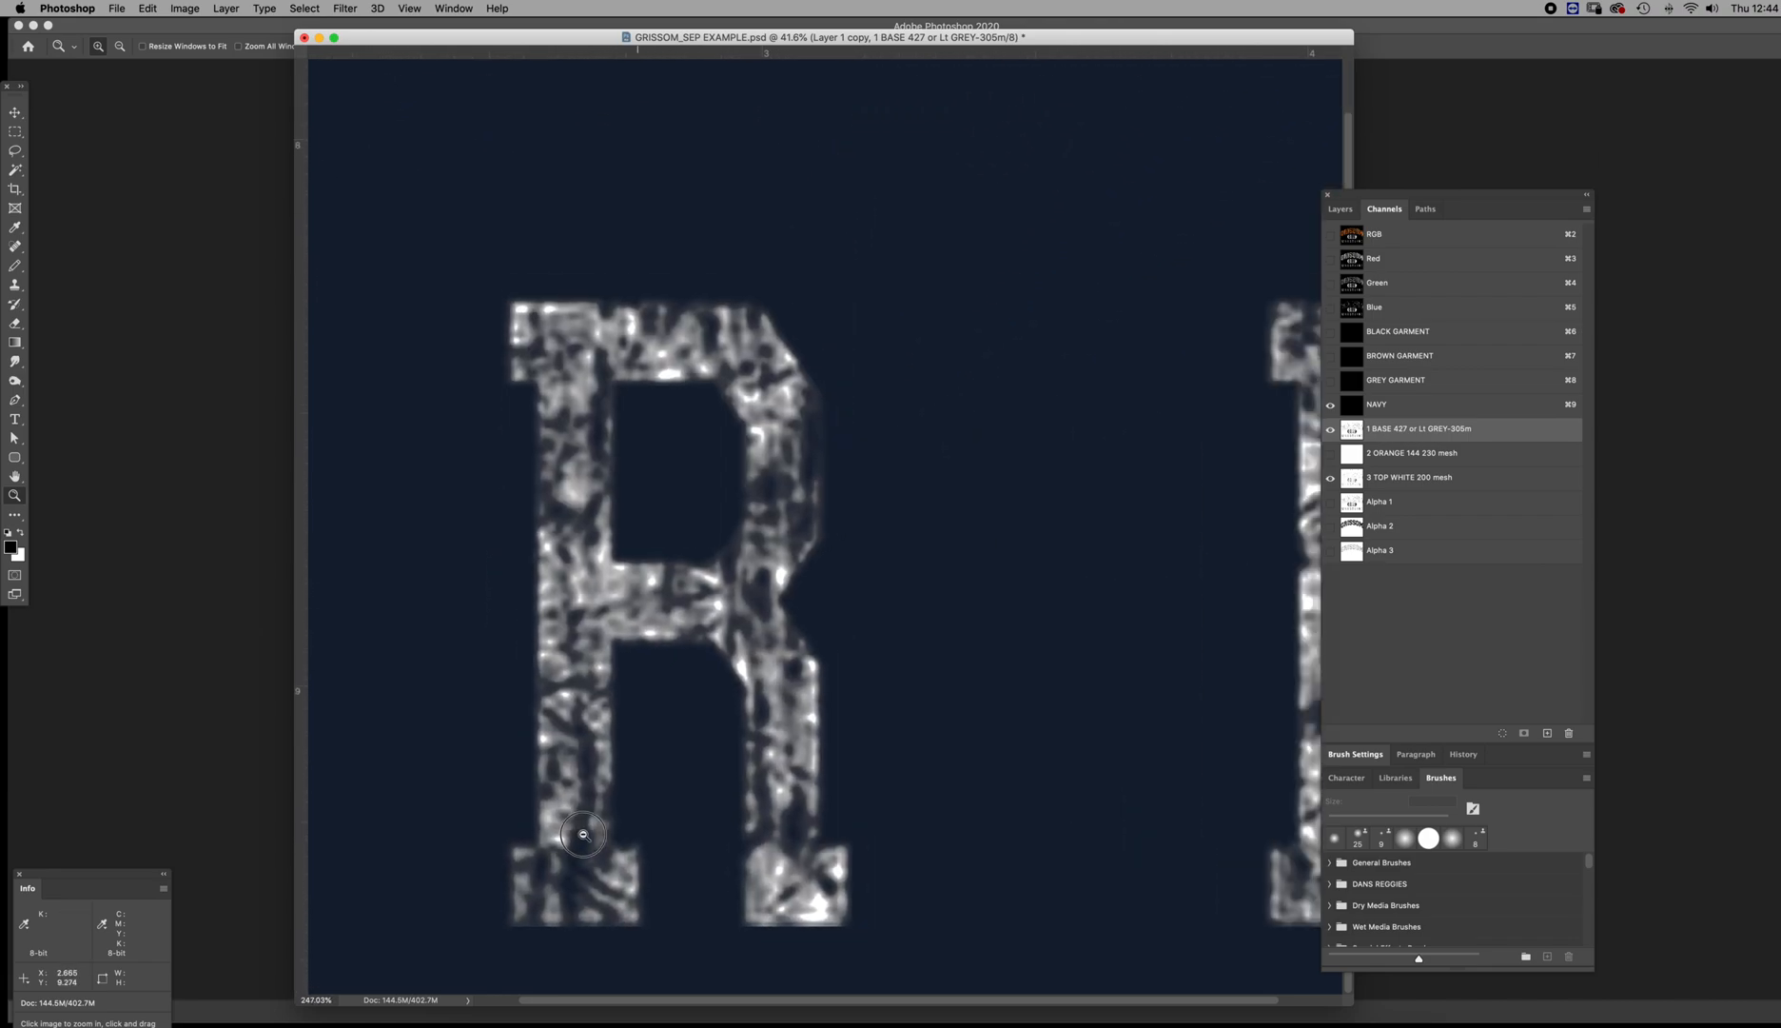
{"action": "left_click", "coordinate": [1331, 479]}
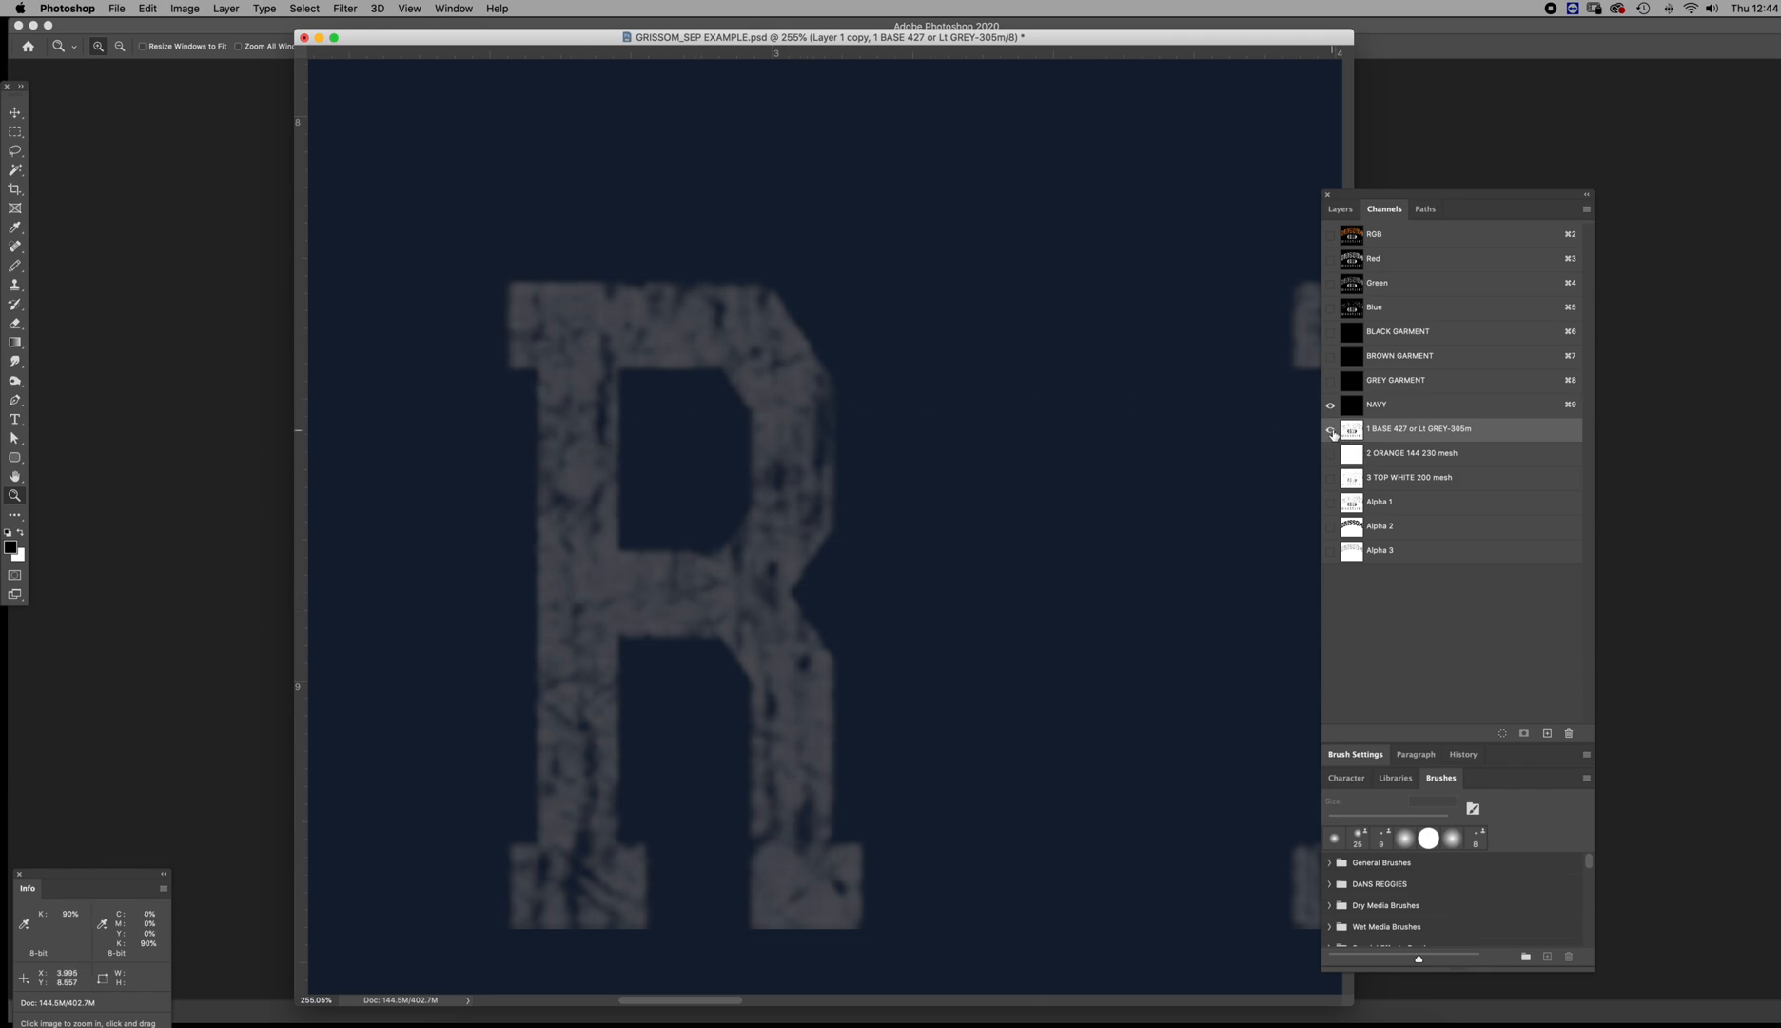
{"action": "left_click", "coordinate": [1330, 481]}
{"action": "left_click", "coordinate": [1329, 480]}
{"action": "left_click", "coordinate": [1329, 481]}
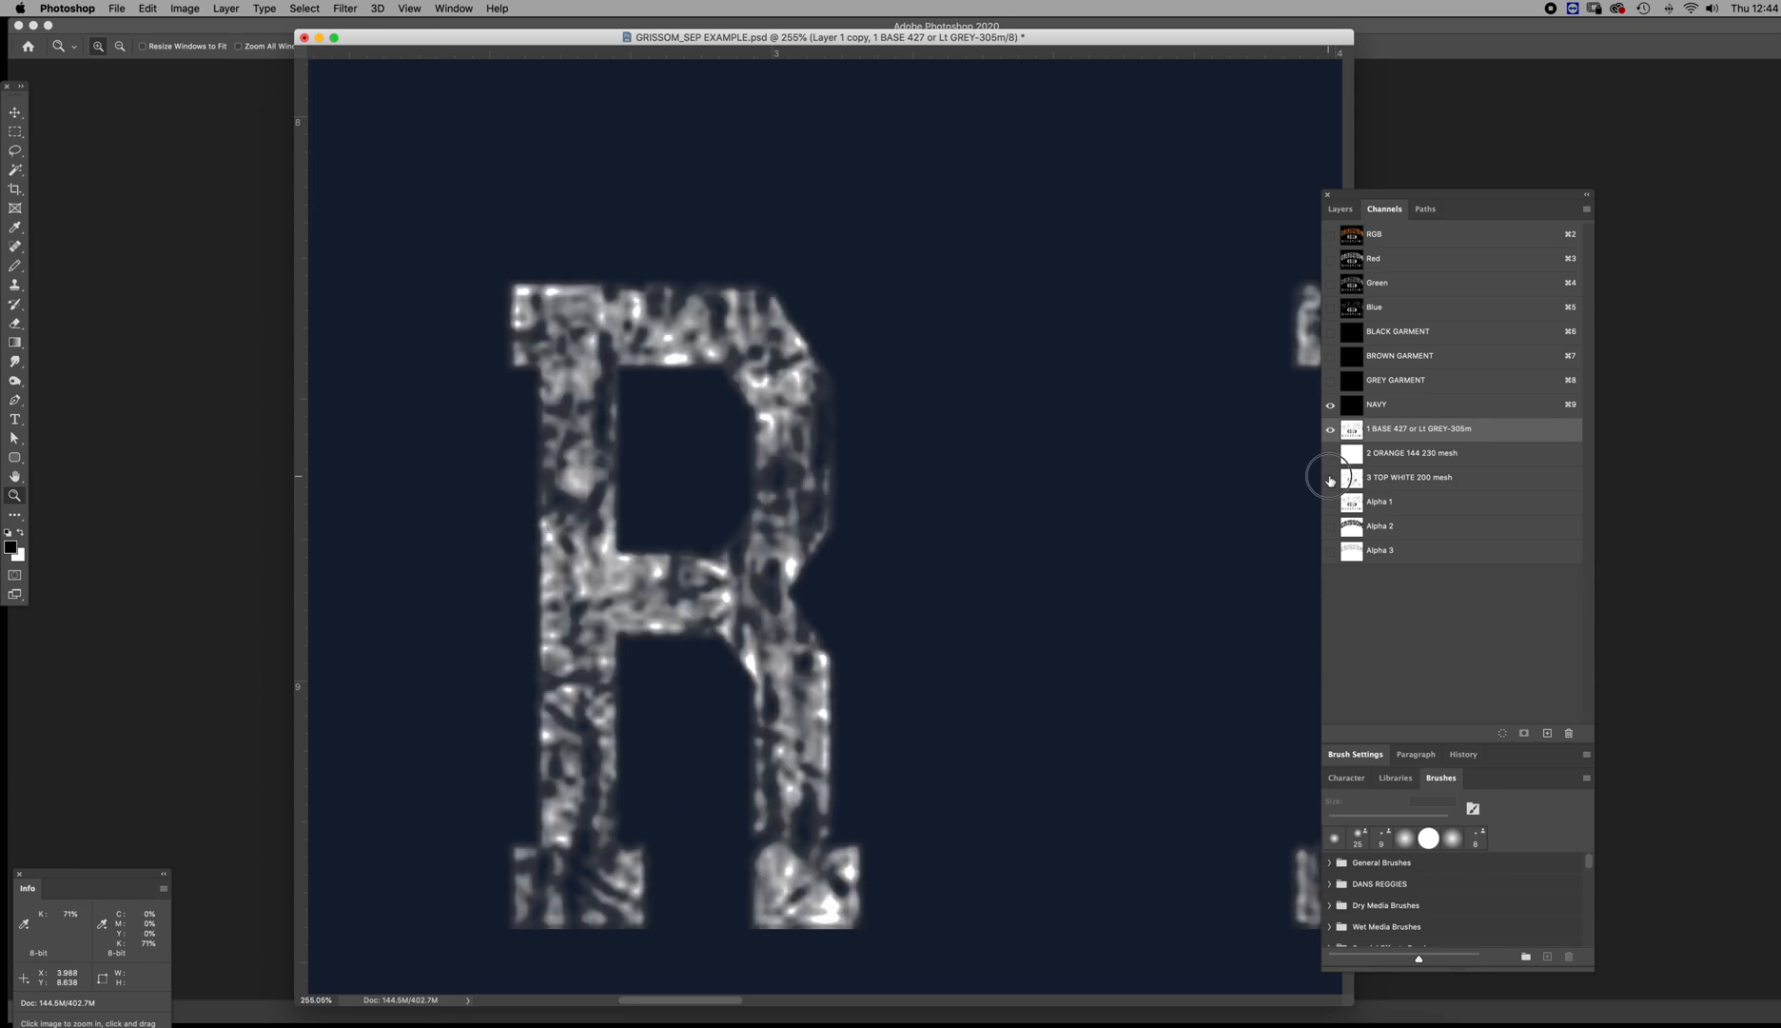
{"action": "left_click", "coordinate": [1329, 481]}
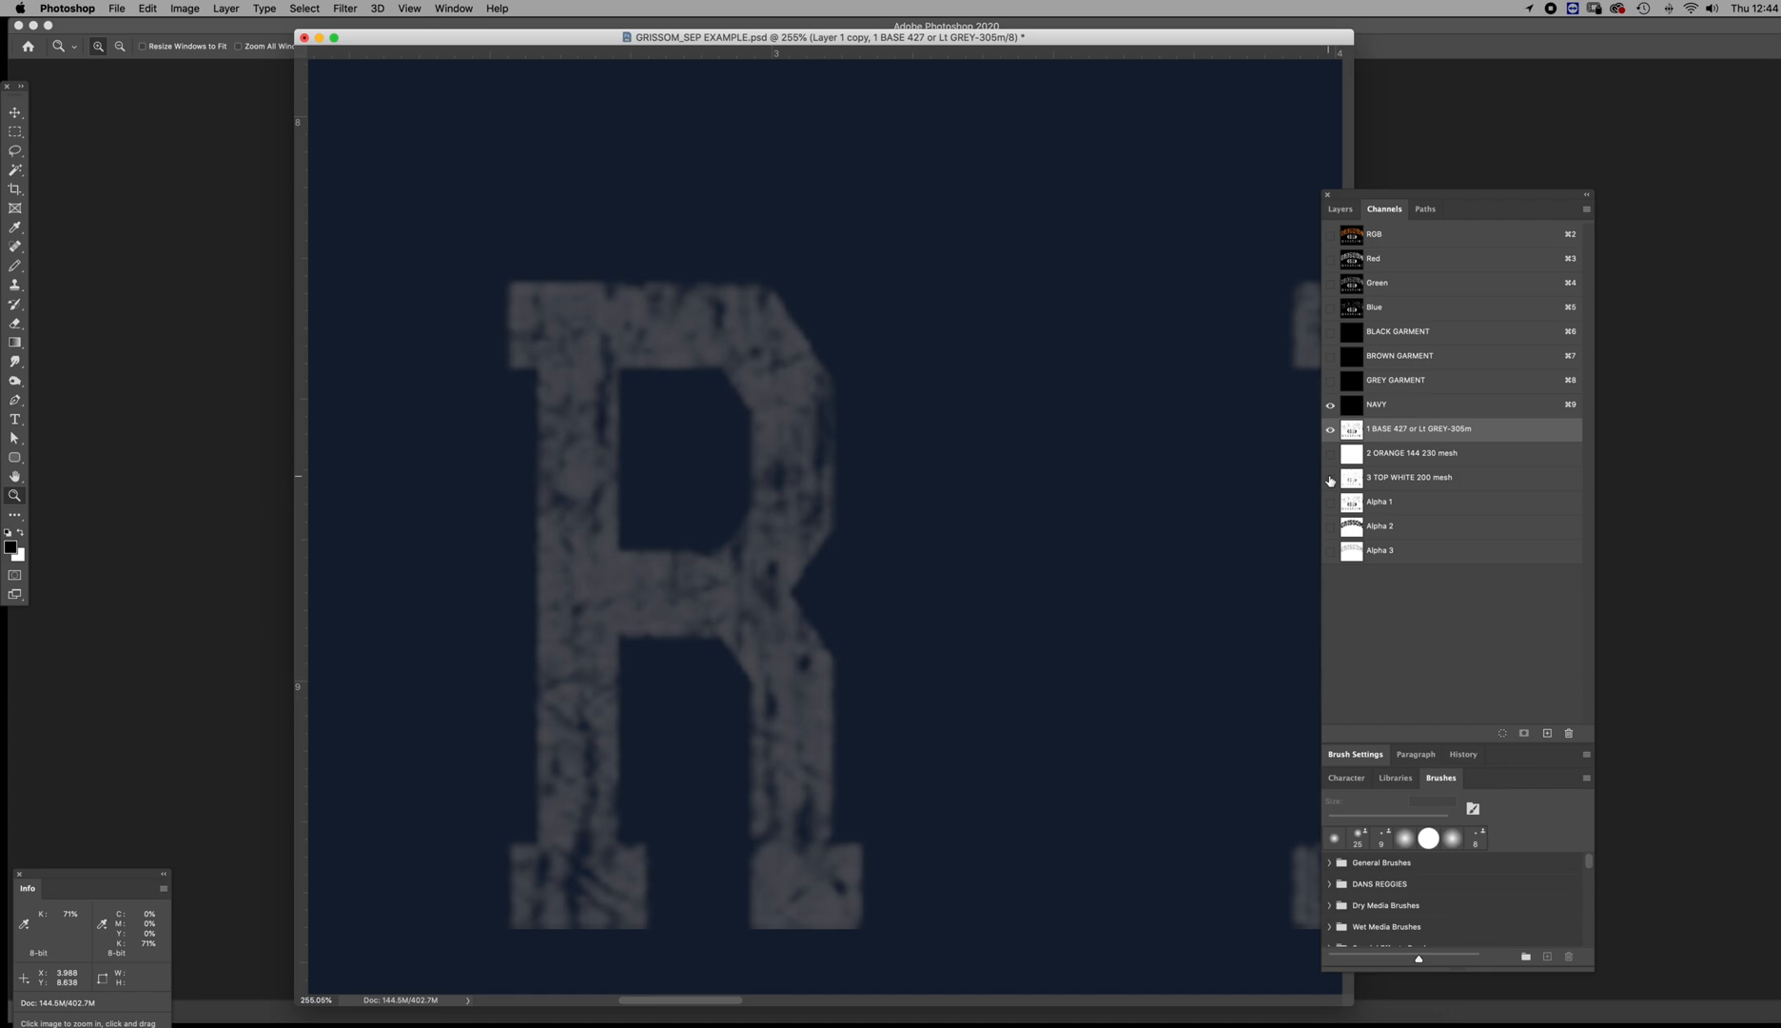
{"action": "left_click", "coordinate": [1330, 481]}
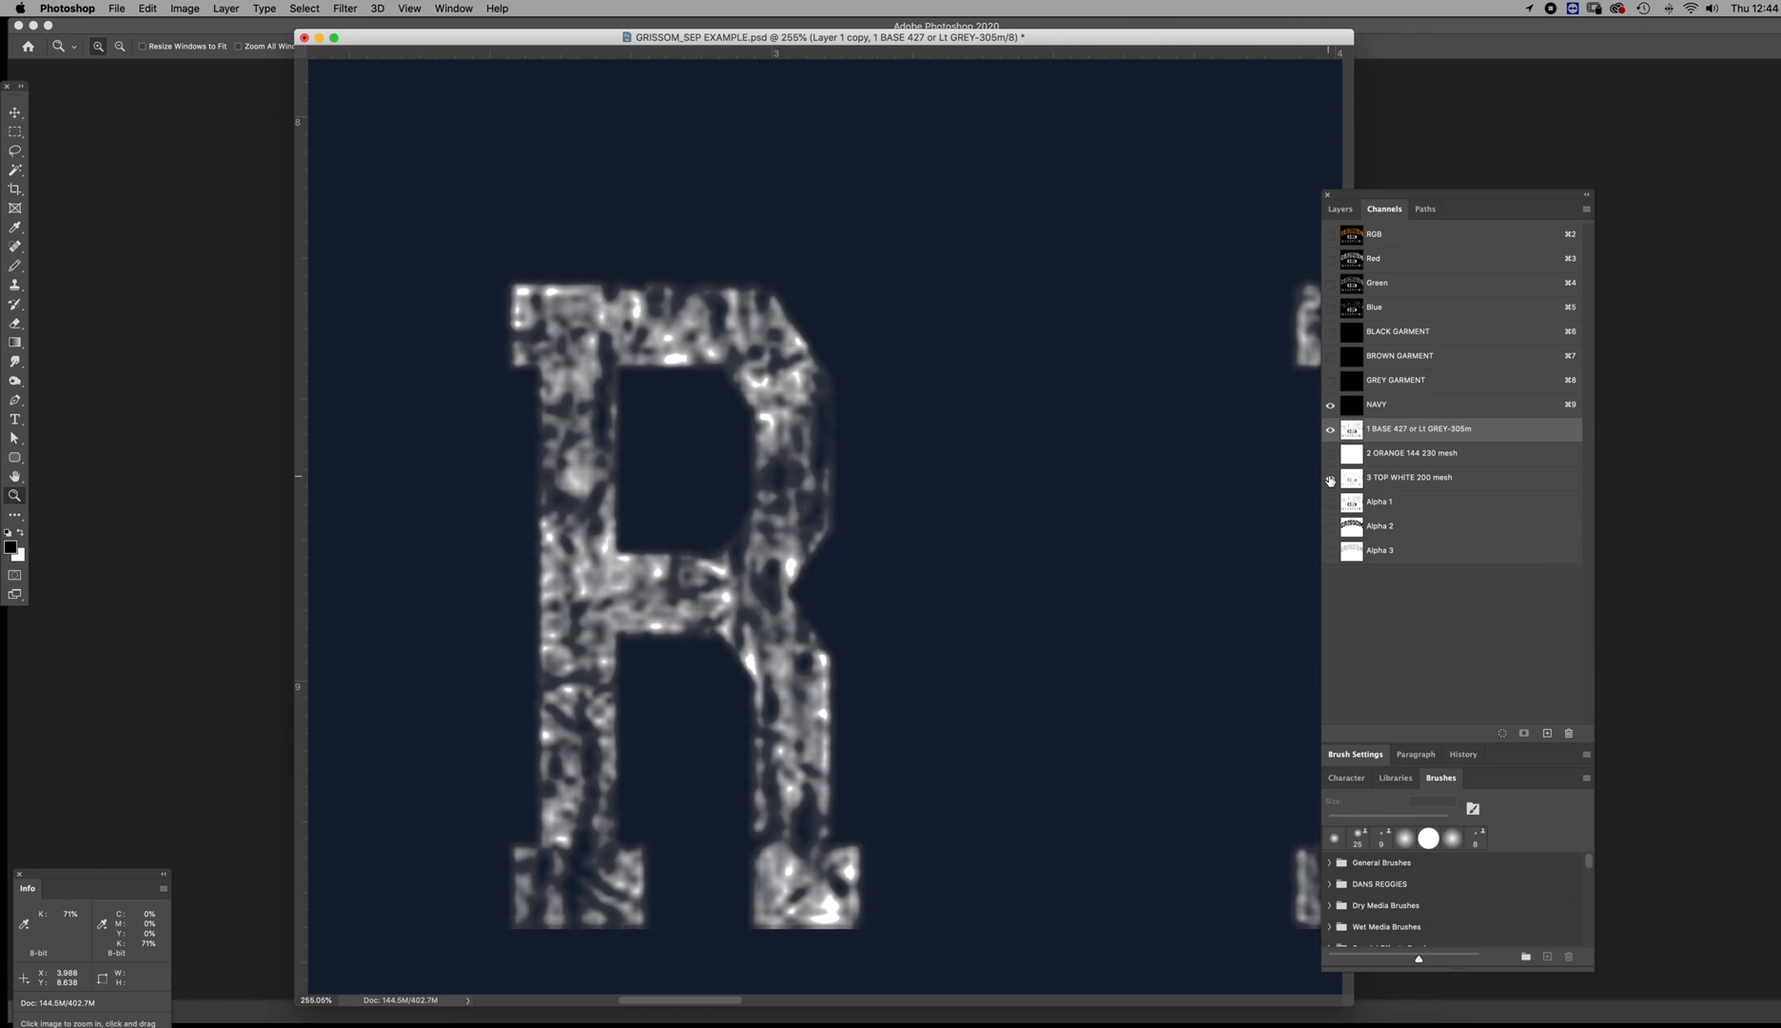
{"action": "left_click", "coordinate": [1349, 481]}
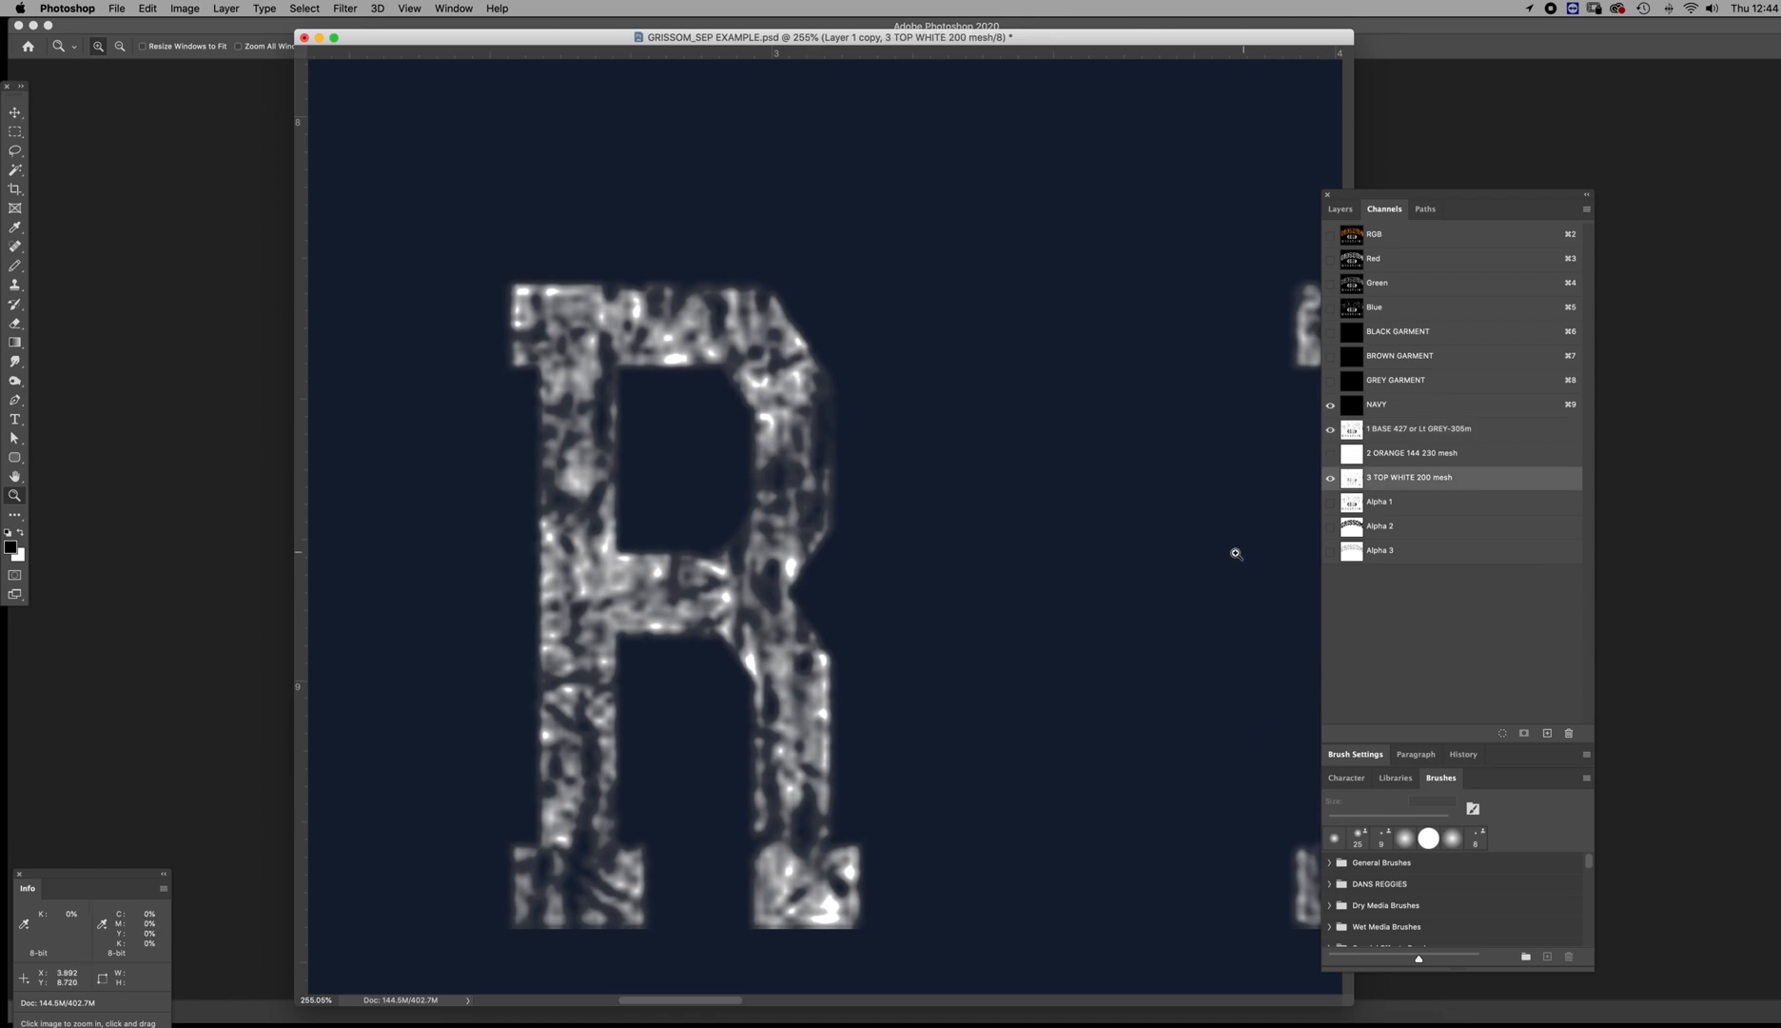
{"action": "left_click_drag", "start_coordinate": [1053, 609], "coordinate": [938, 546]}
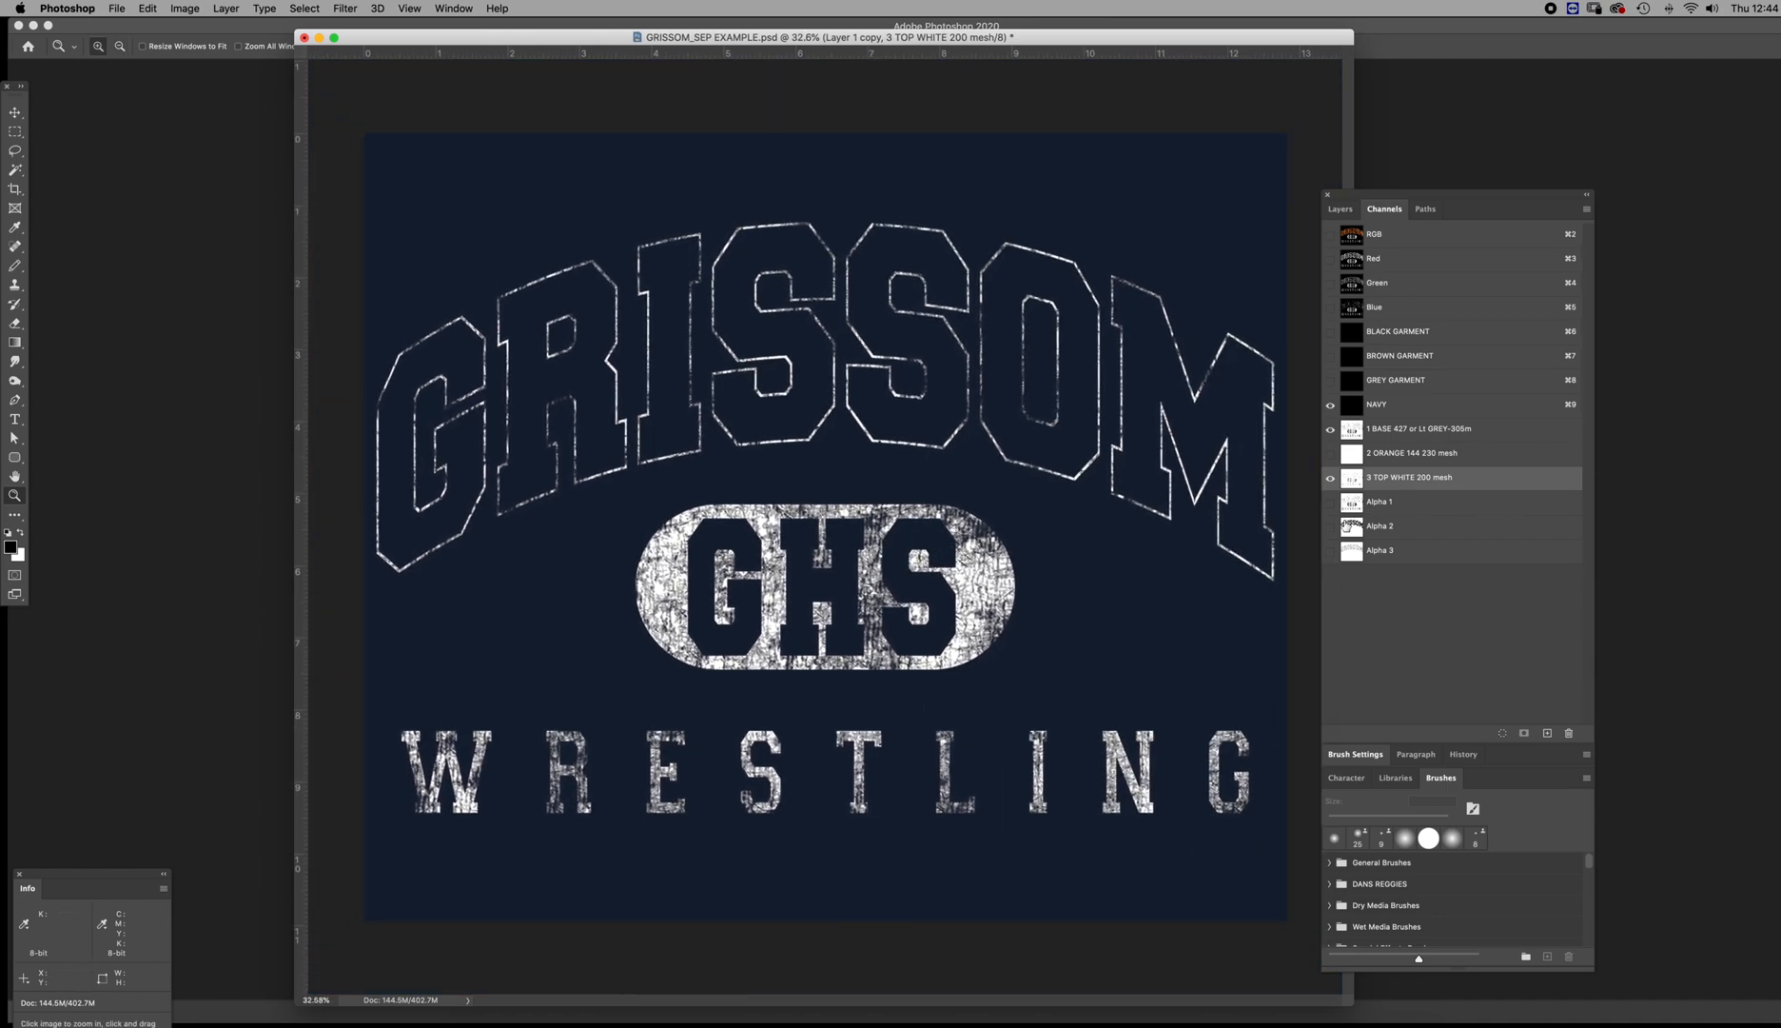
Inspect the Alpha 3 lettering texture around the S, and compare it with the outlines in the 1 BASE and 3 TOP WHITE channels
{"action": "left_click", "coordinate": [1349, 525]}
{"action": "left_click", "coordinate": [1349, 550]}
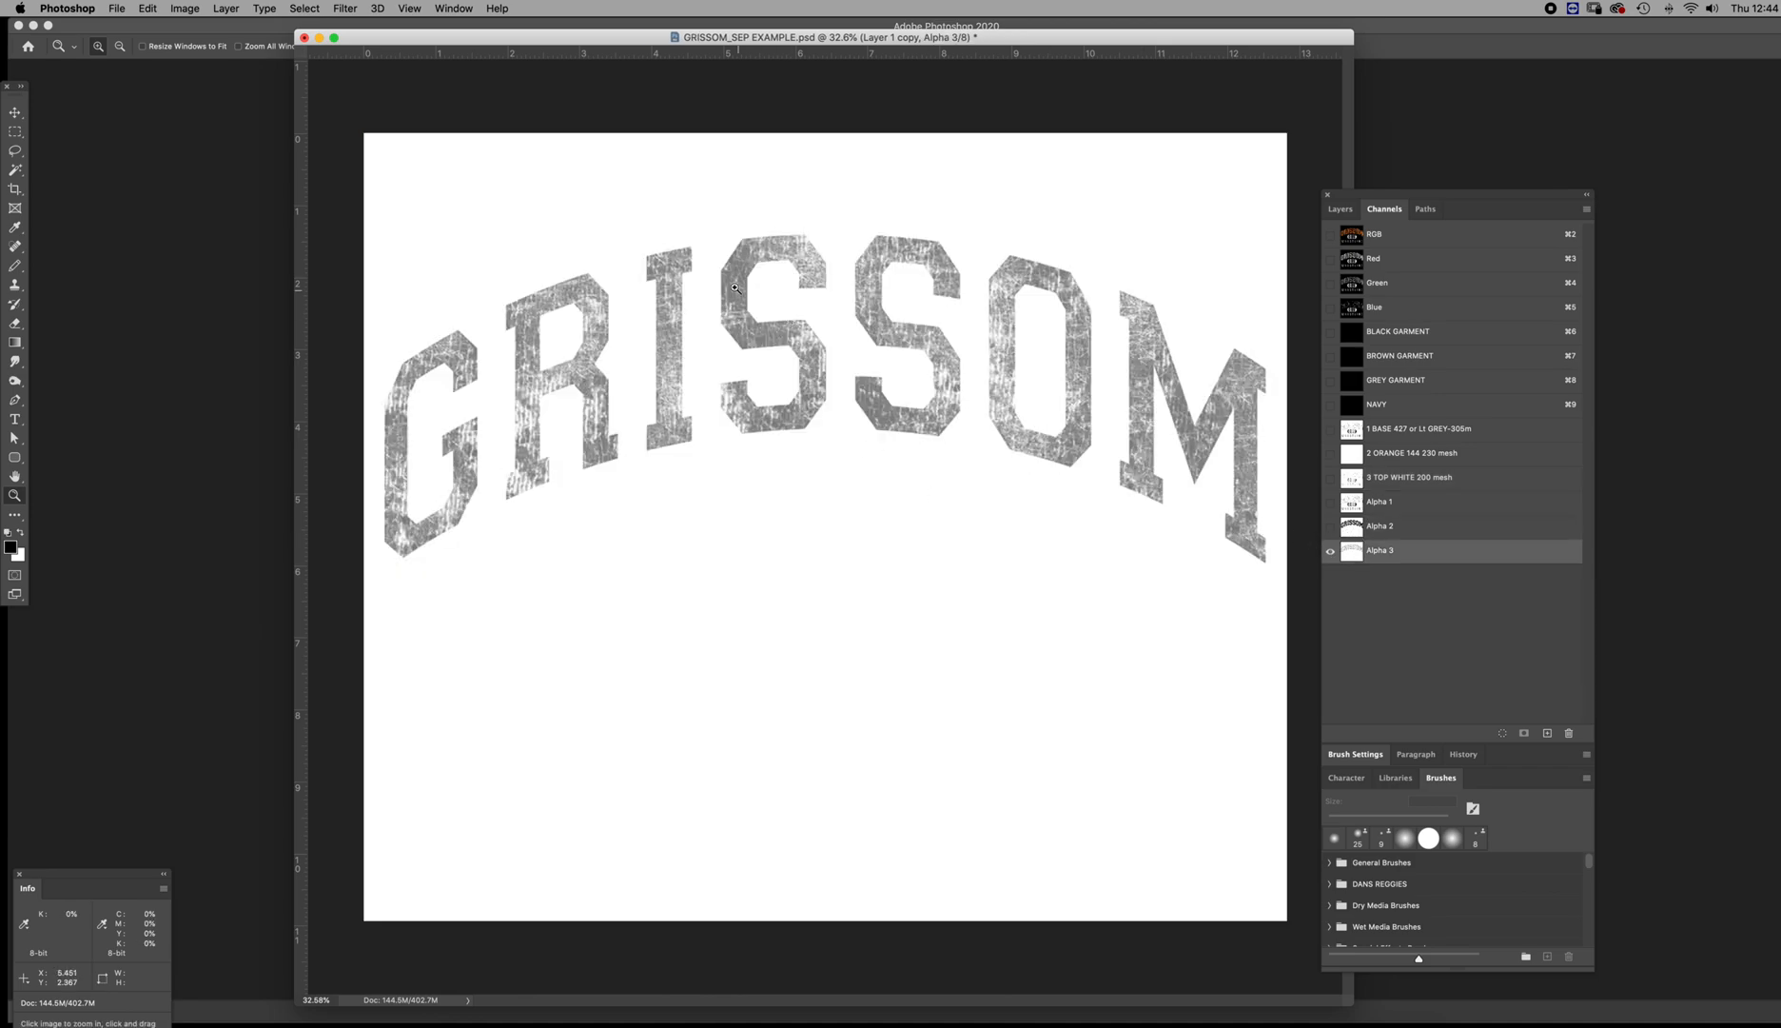
{"action": "left_click_drag", "start_coordinate": [764, 269], "coordinate": [826, 310]}
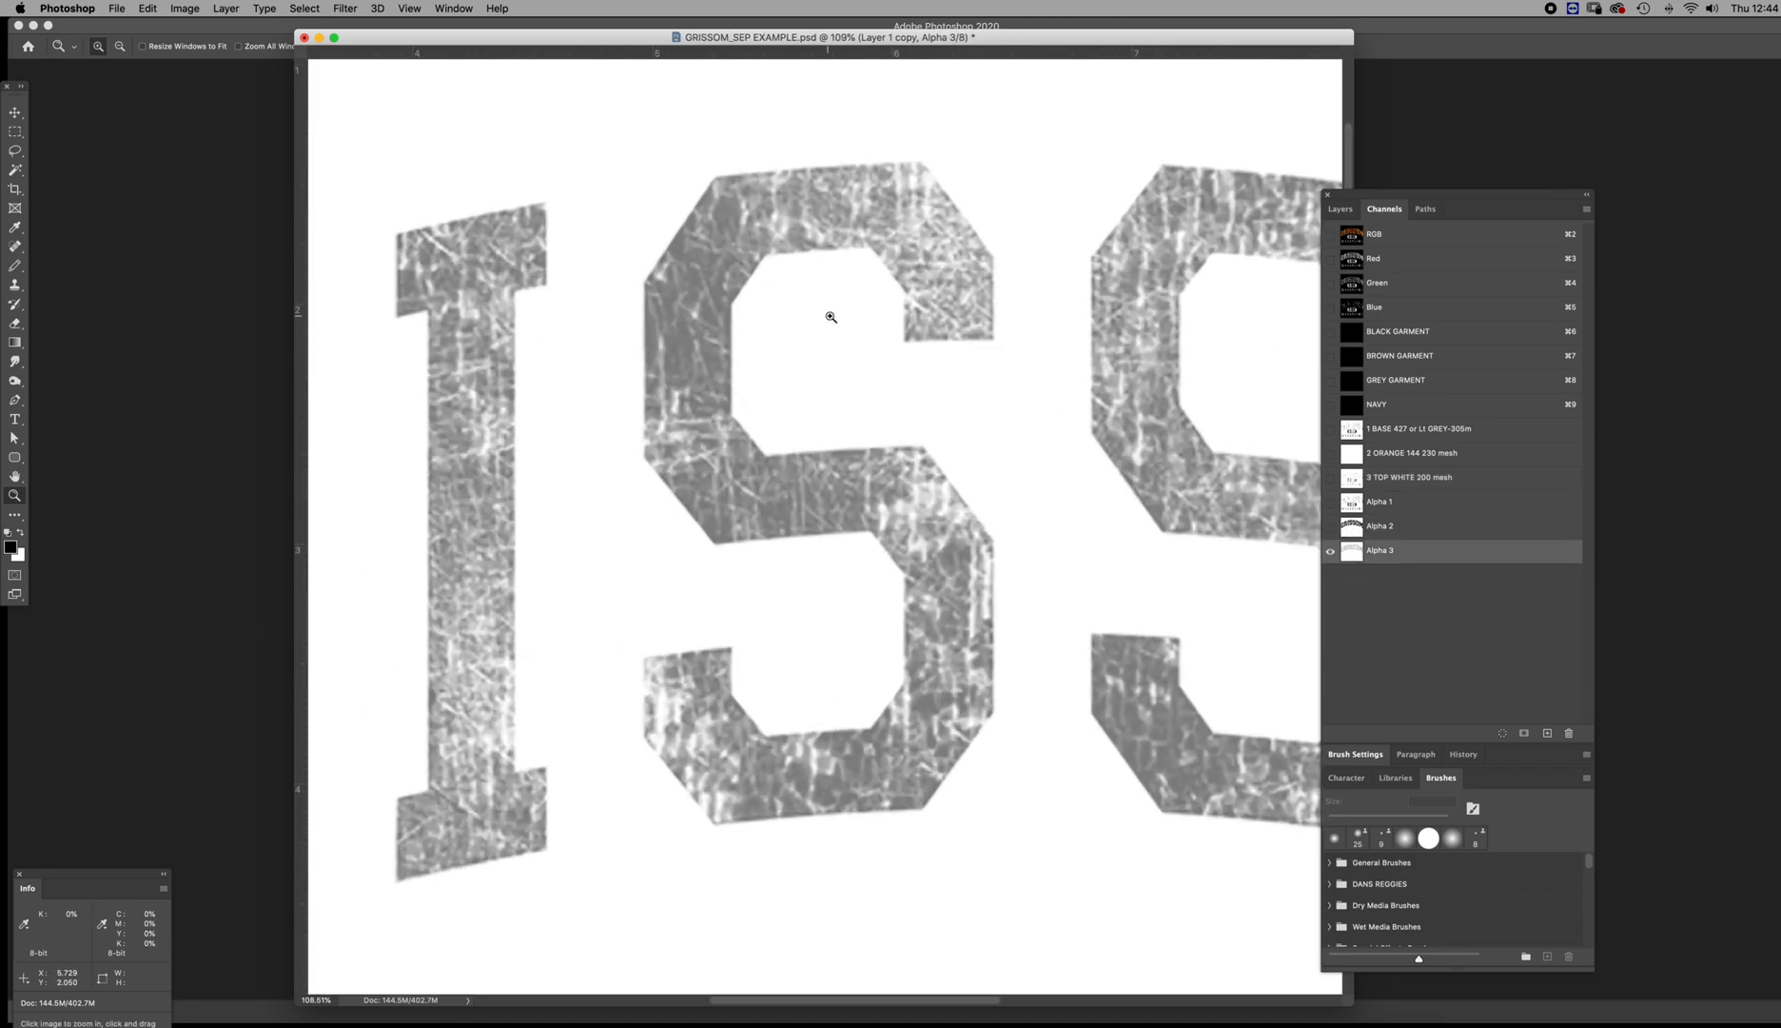
{"action": "left_click", "coordinate": [1352, 434]}
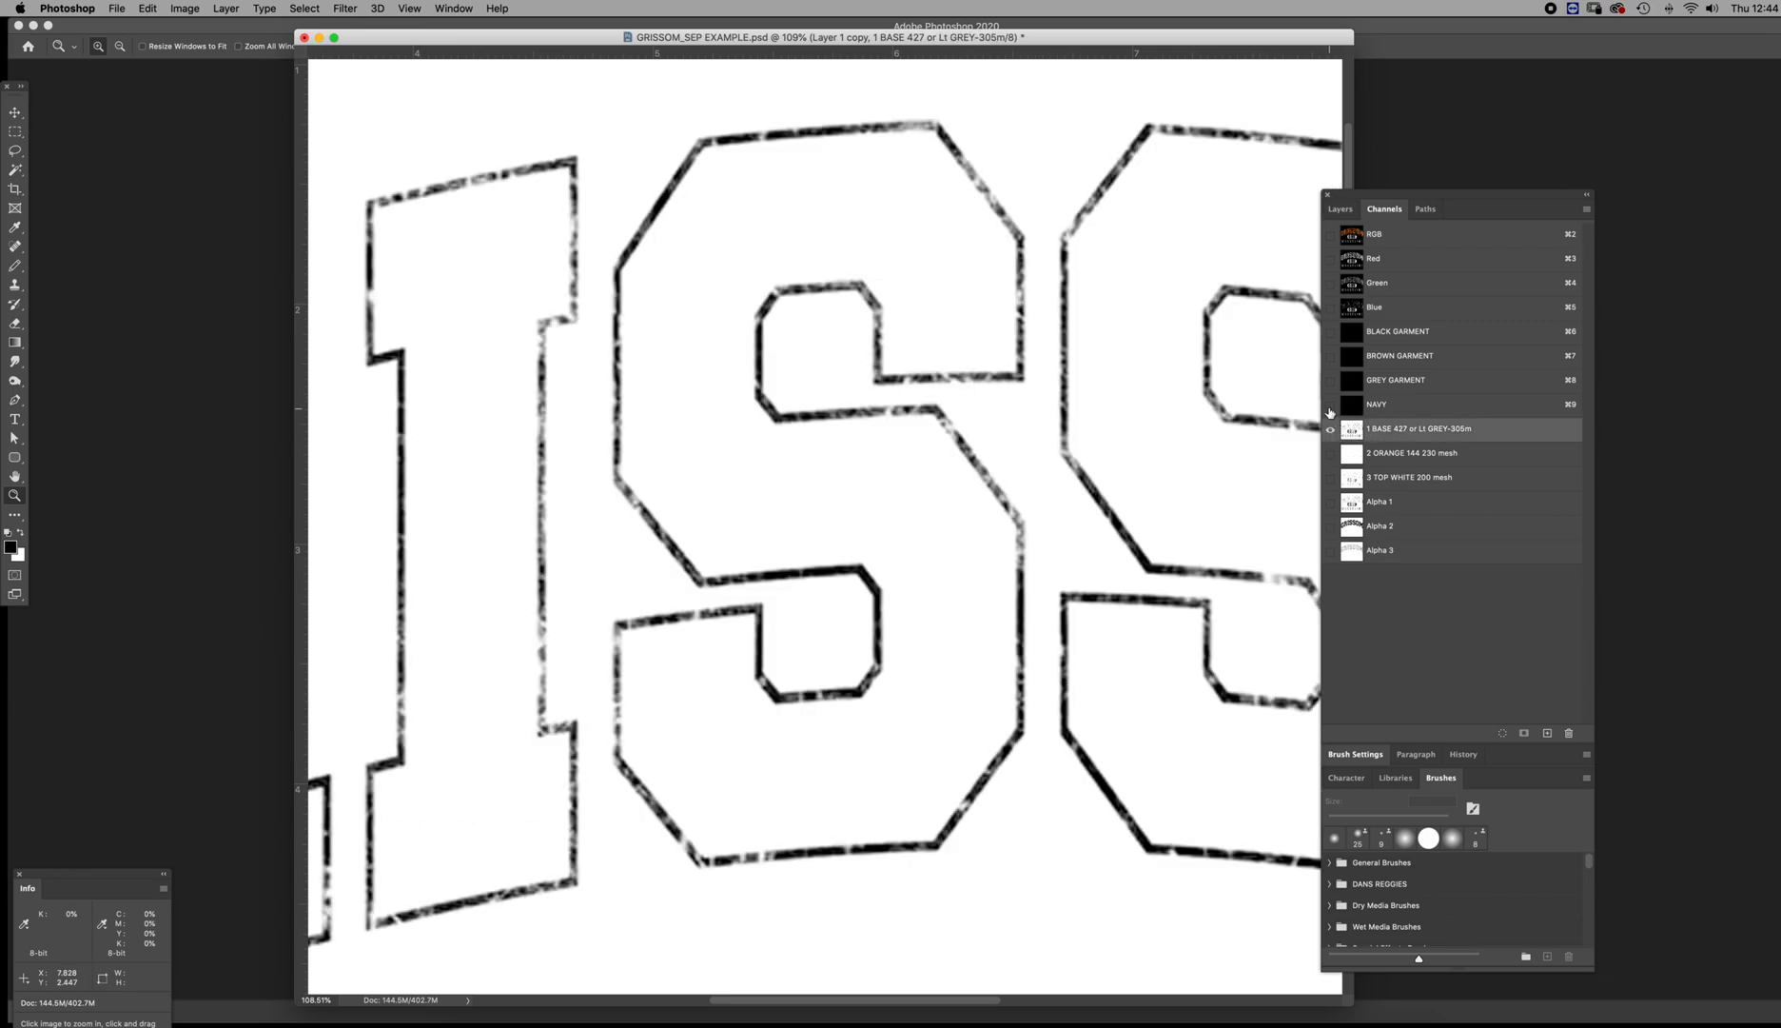
{"action": "left_click", "coordinate": [1330, 405]}
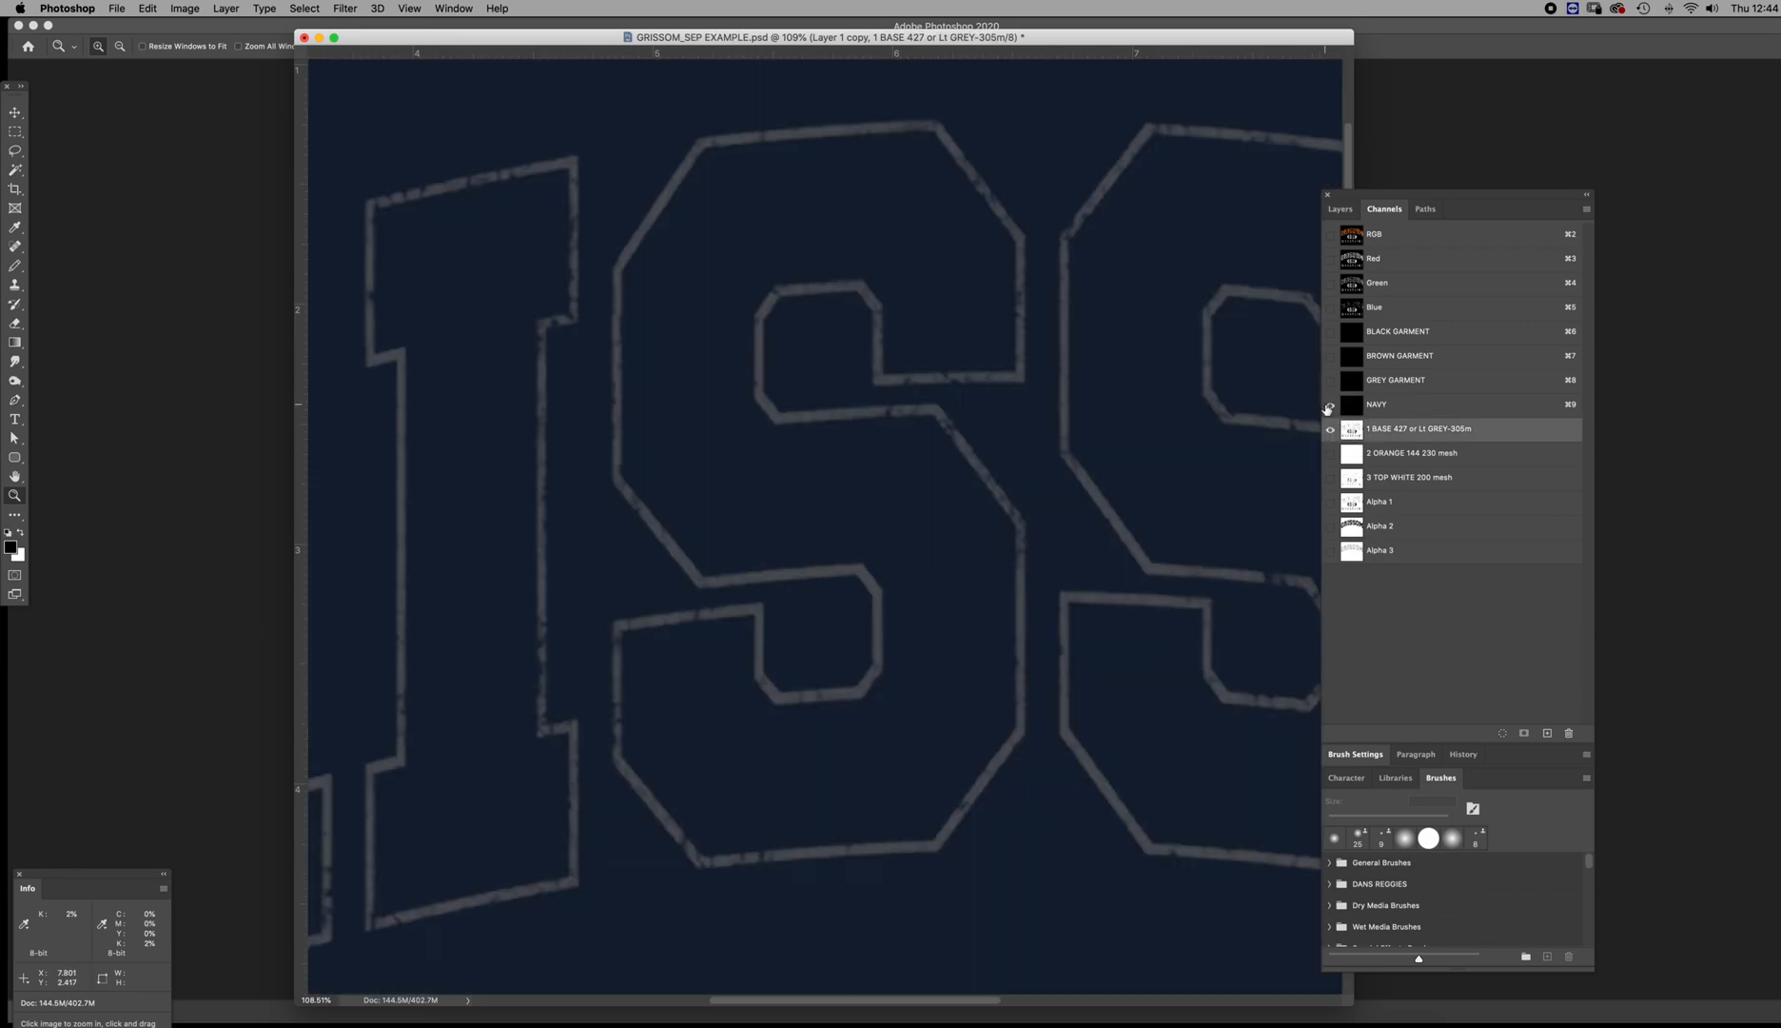
{"action": "left_click", "coordinate": [1352, 483]}
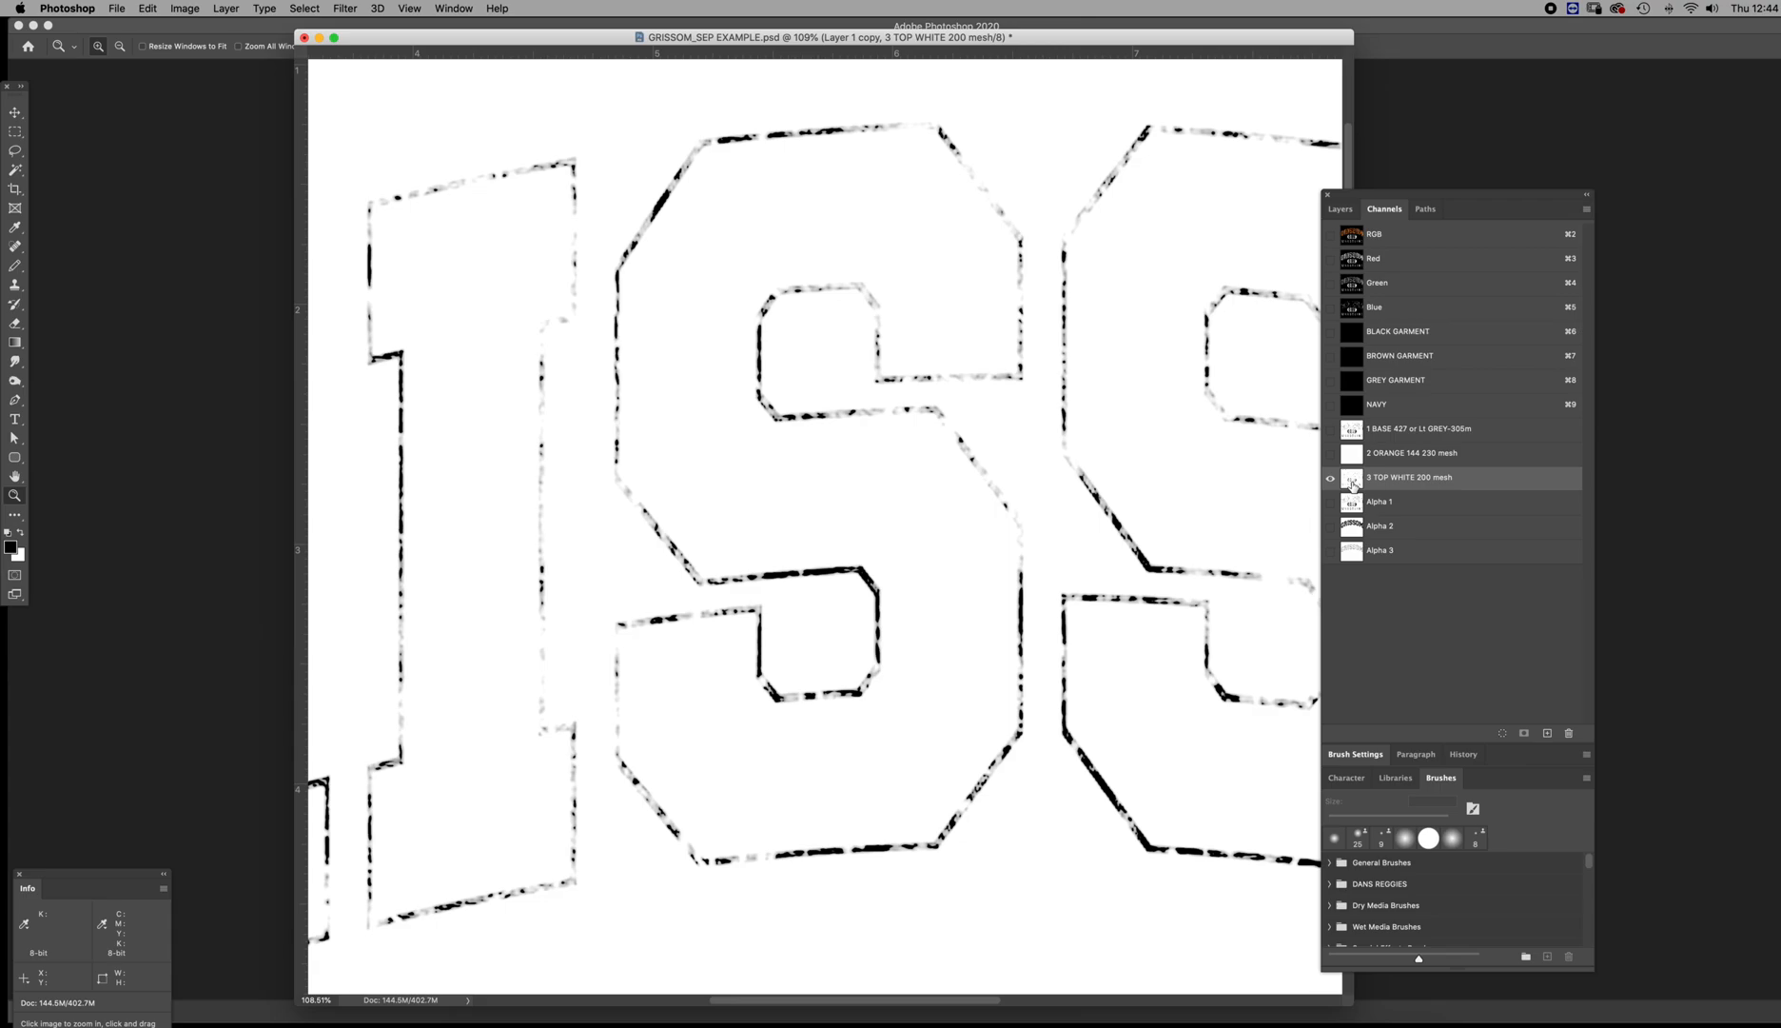
Load the Alpha 3 channel as a selection, fill it with black in the 1 BASE channel, and deselect
{"action": "left_click", "coordinate": [1350, 550]}
{"action": "left_click", "coordinate": [1352, 552], "text": "super"}
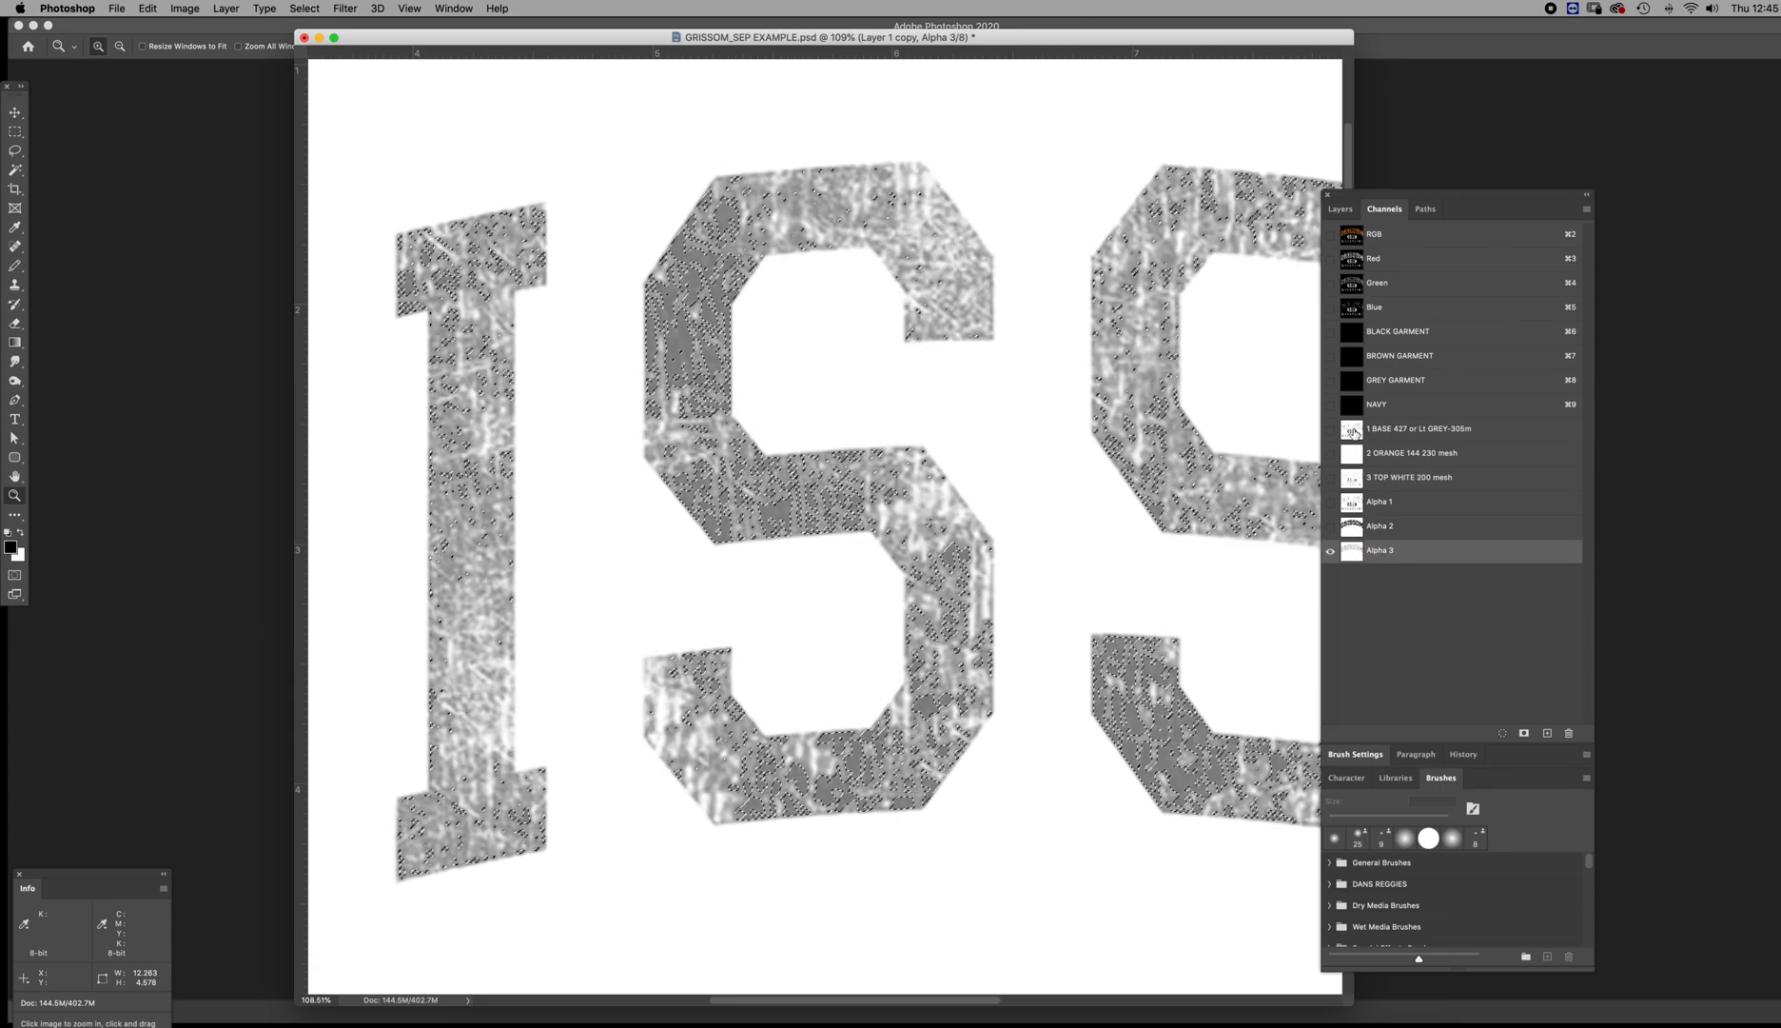
{"action": "left_click", "coordinate": [1352, 430]}
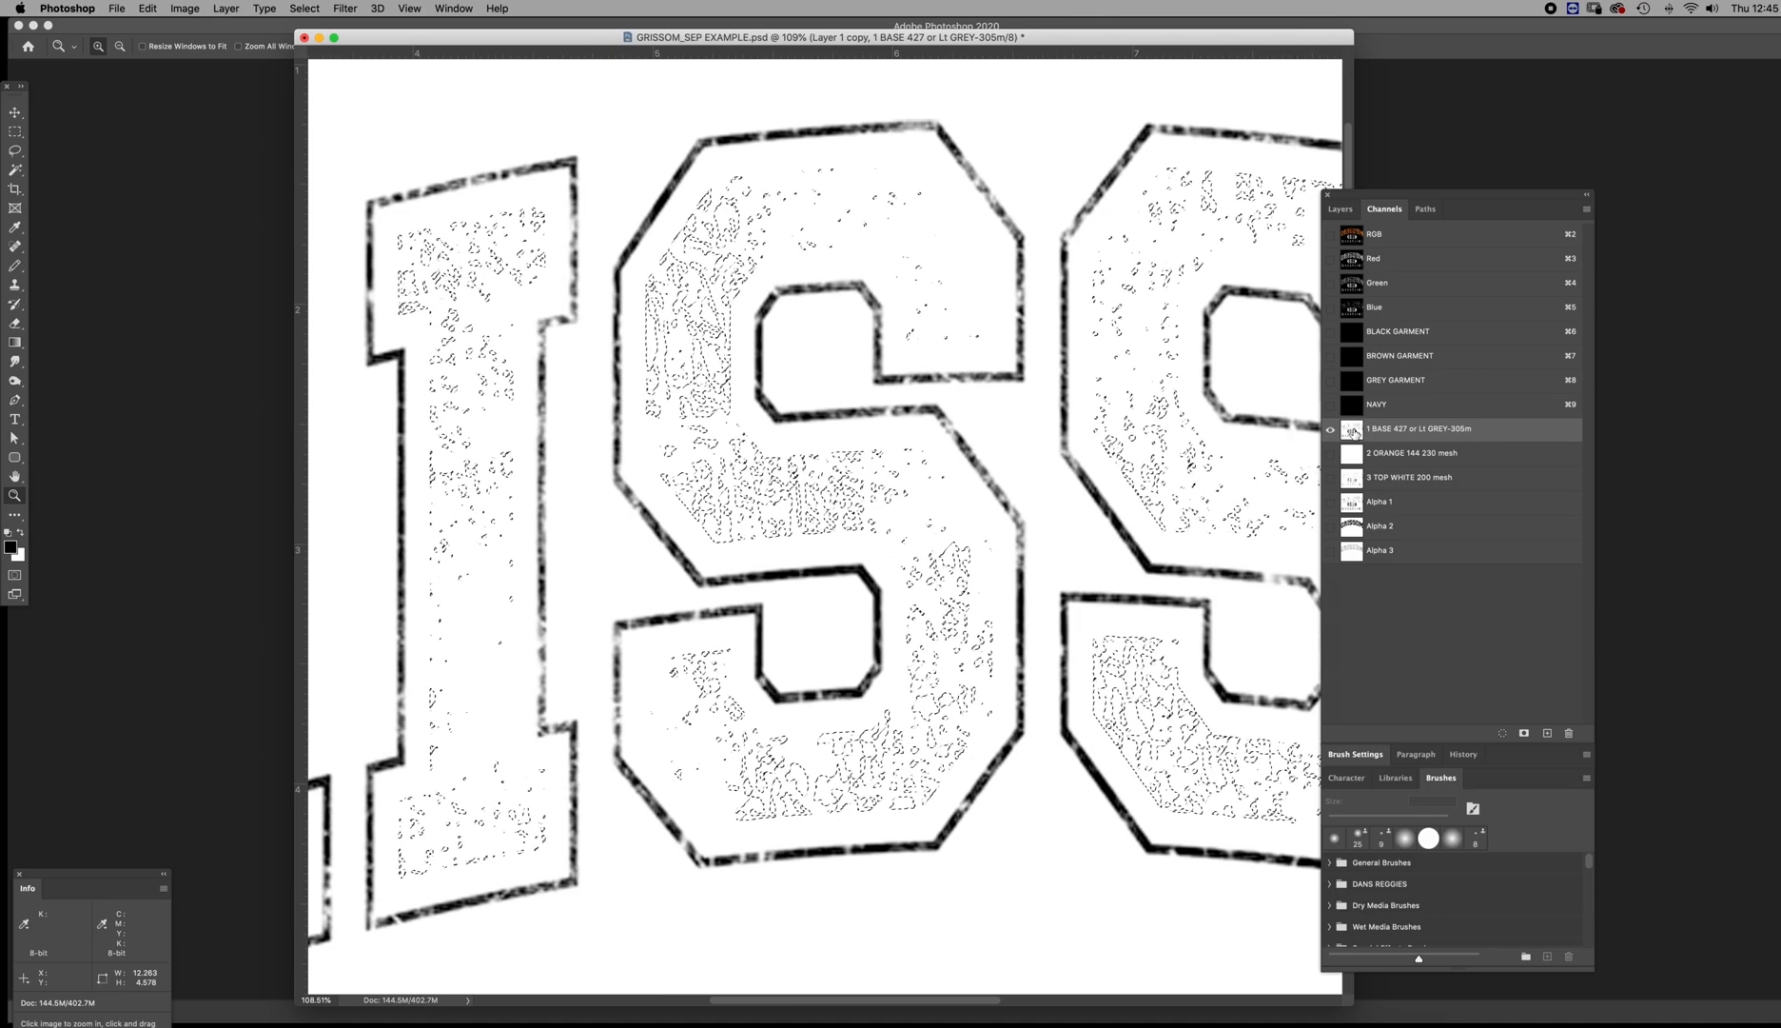
{"action": "key", "text": "alt+BackSpace"}
{"action": "key", "text": "super+d"}
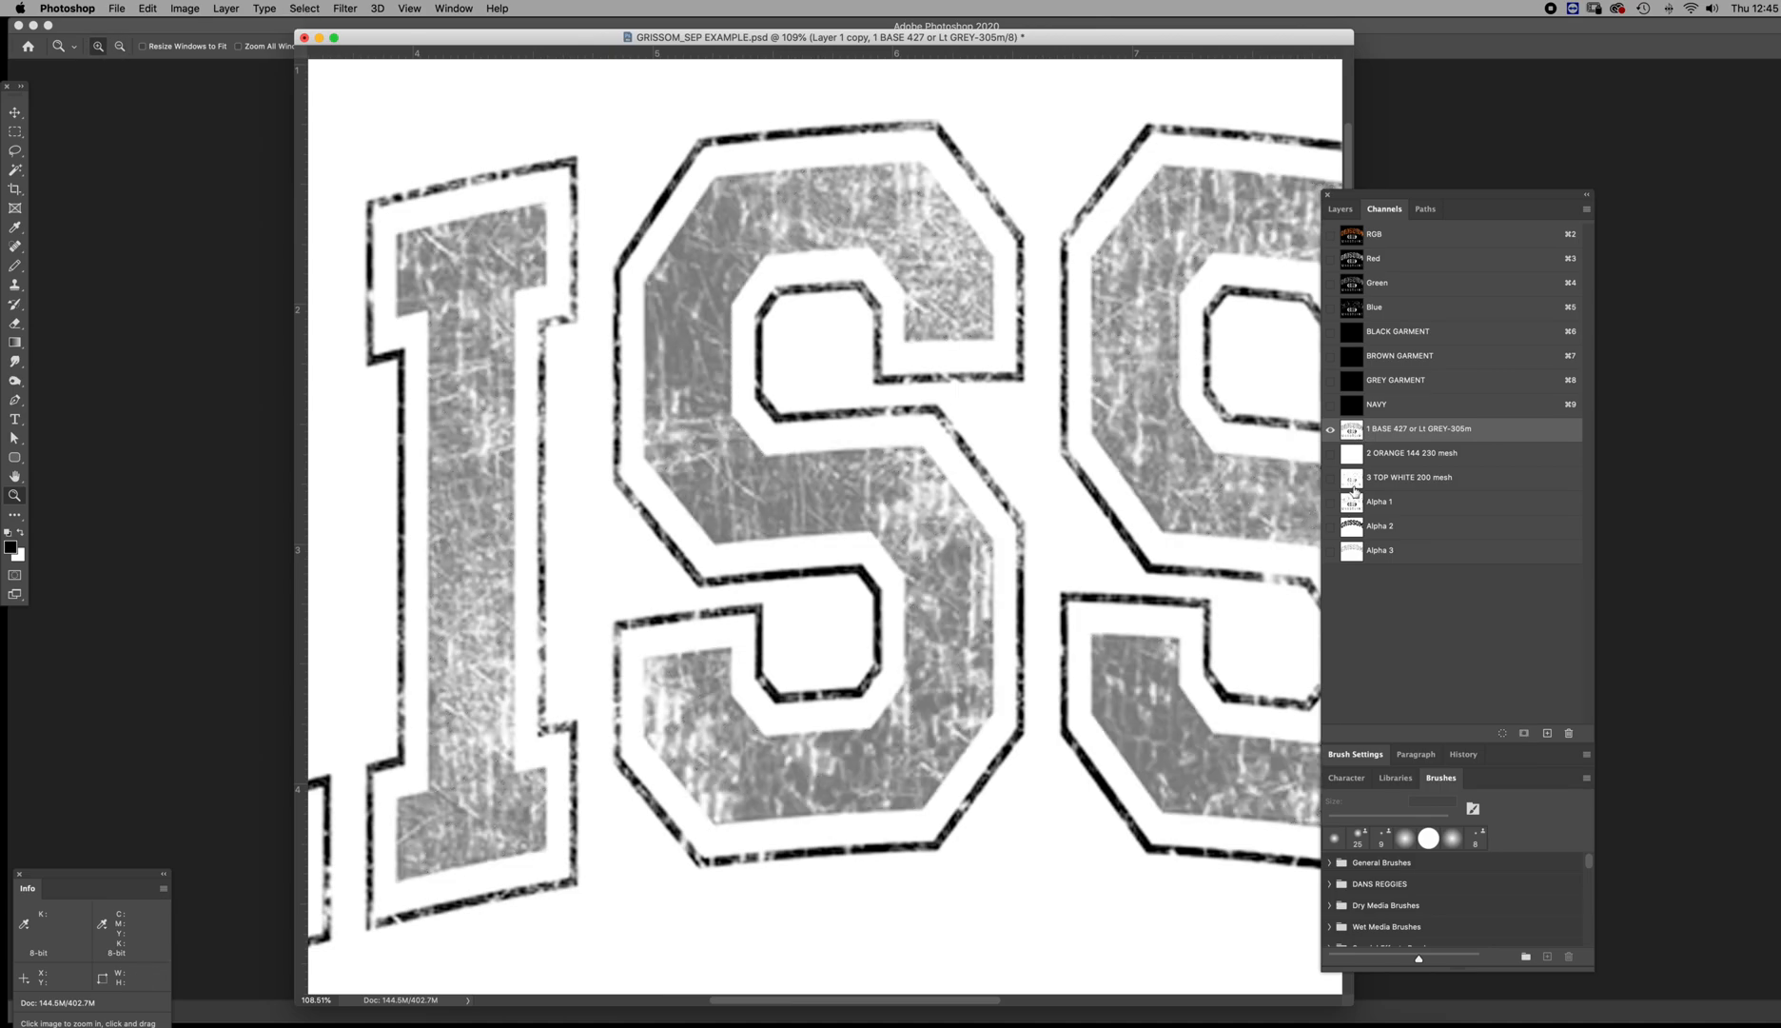
Review the top white and alpha channels, load Alpha 2 as a selection, and make the 1 BASE channel active
{"action": "left_click", "coordinate": [1353, 478]}
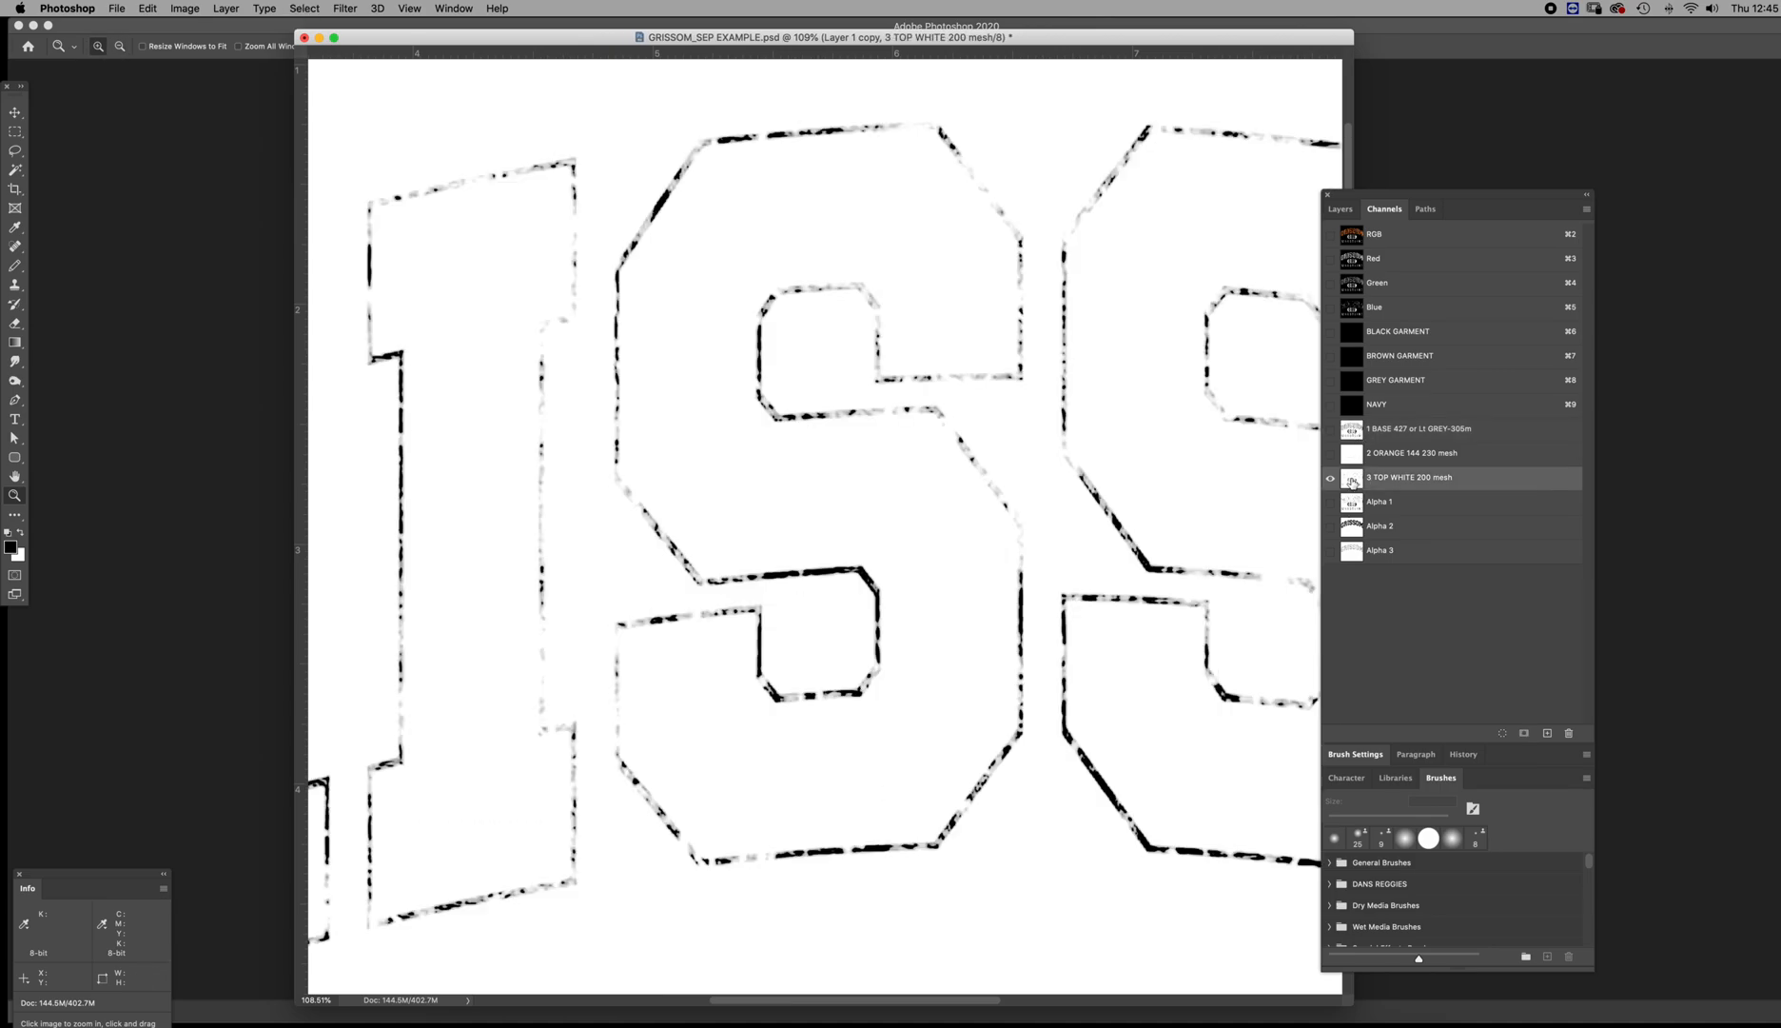
{"action": "left_click", "coordinate": [1352, 552]}
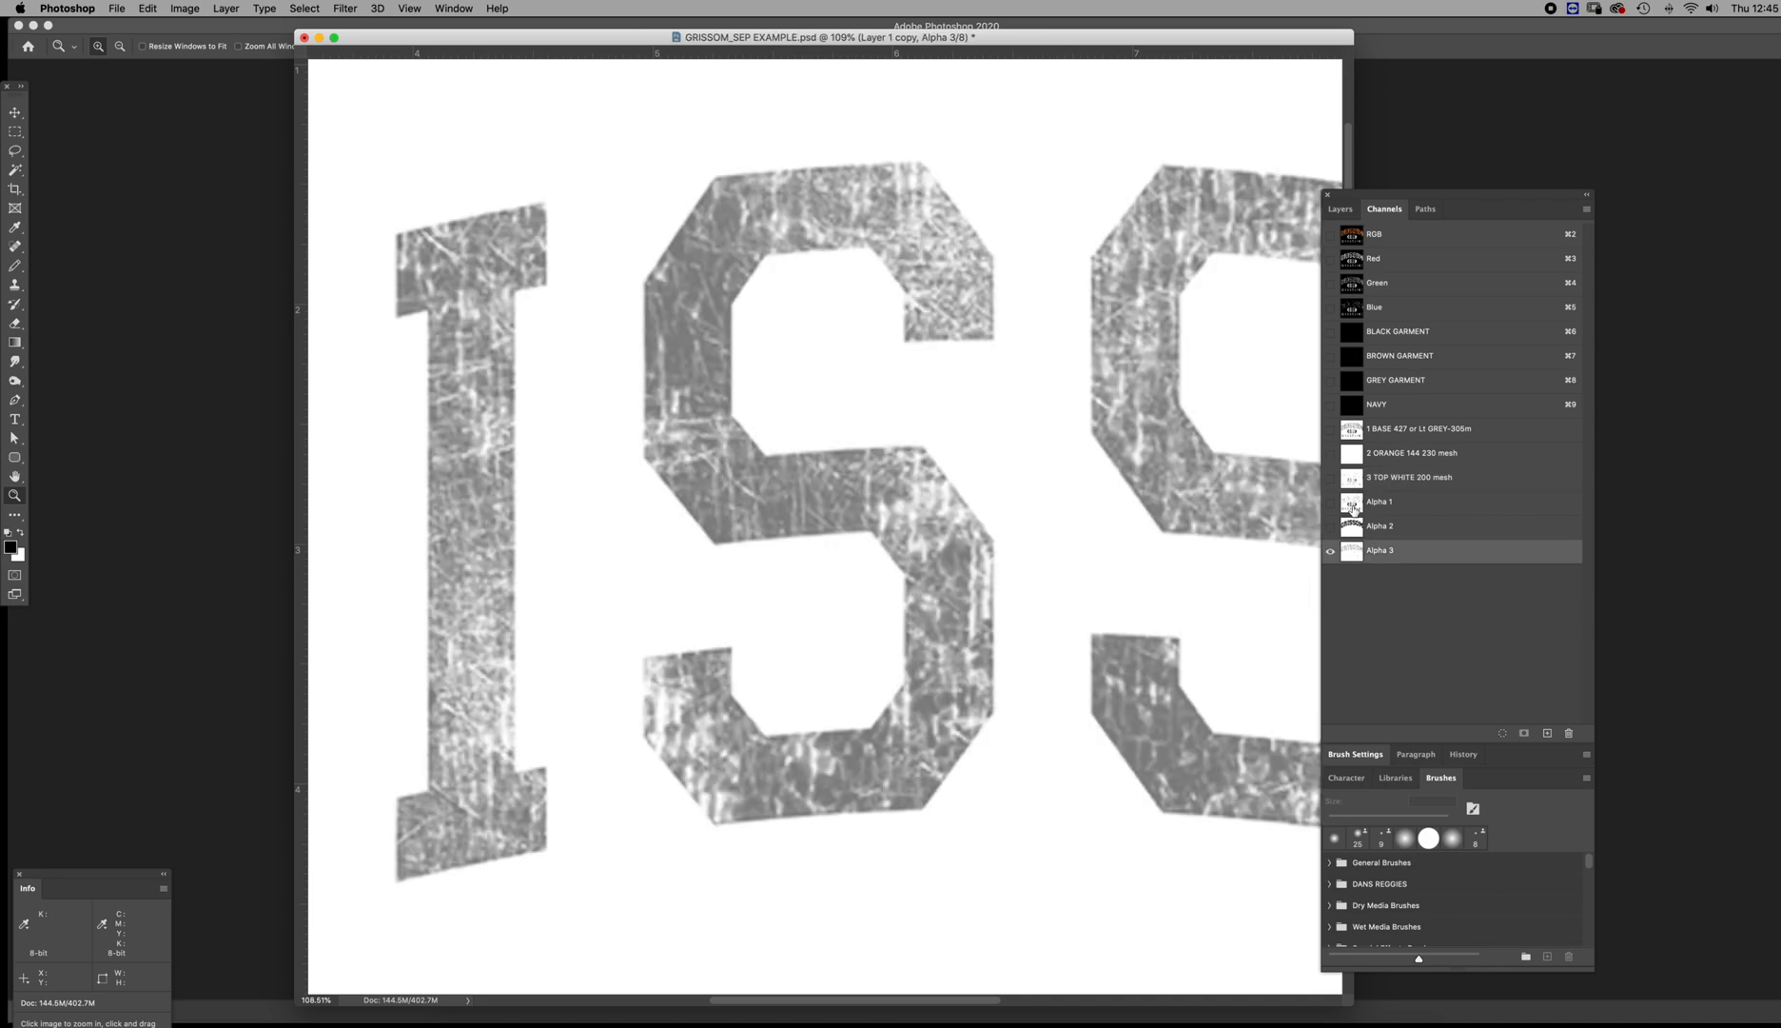
{"action": "left_click", "coordinate": [1352, 504]}
{"action": "left_click", "coordinate": [1353, 431]}
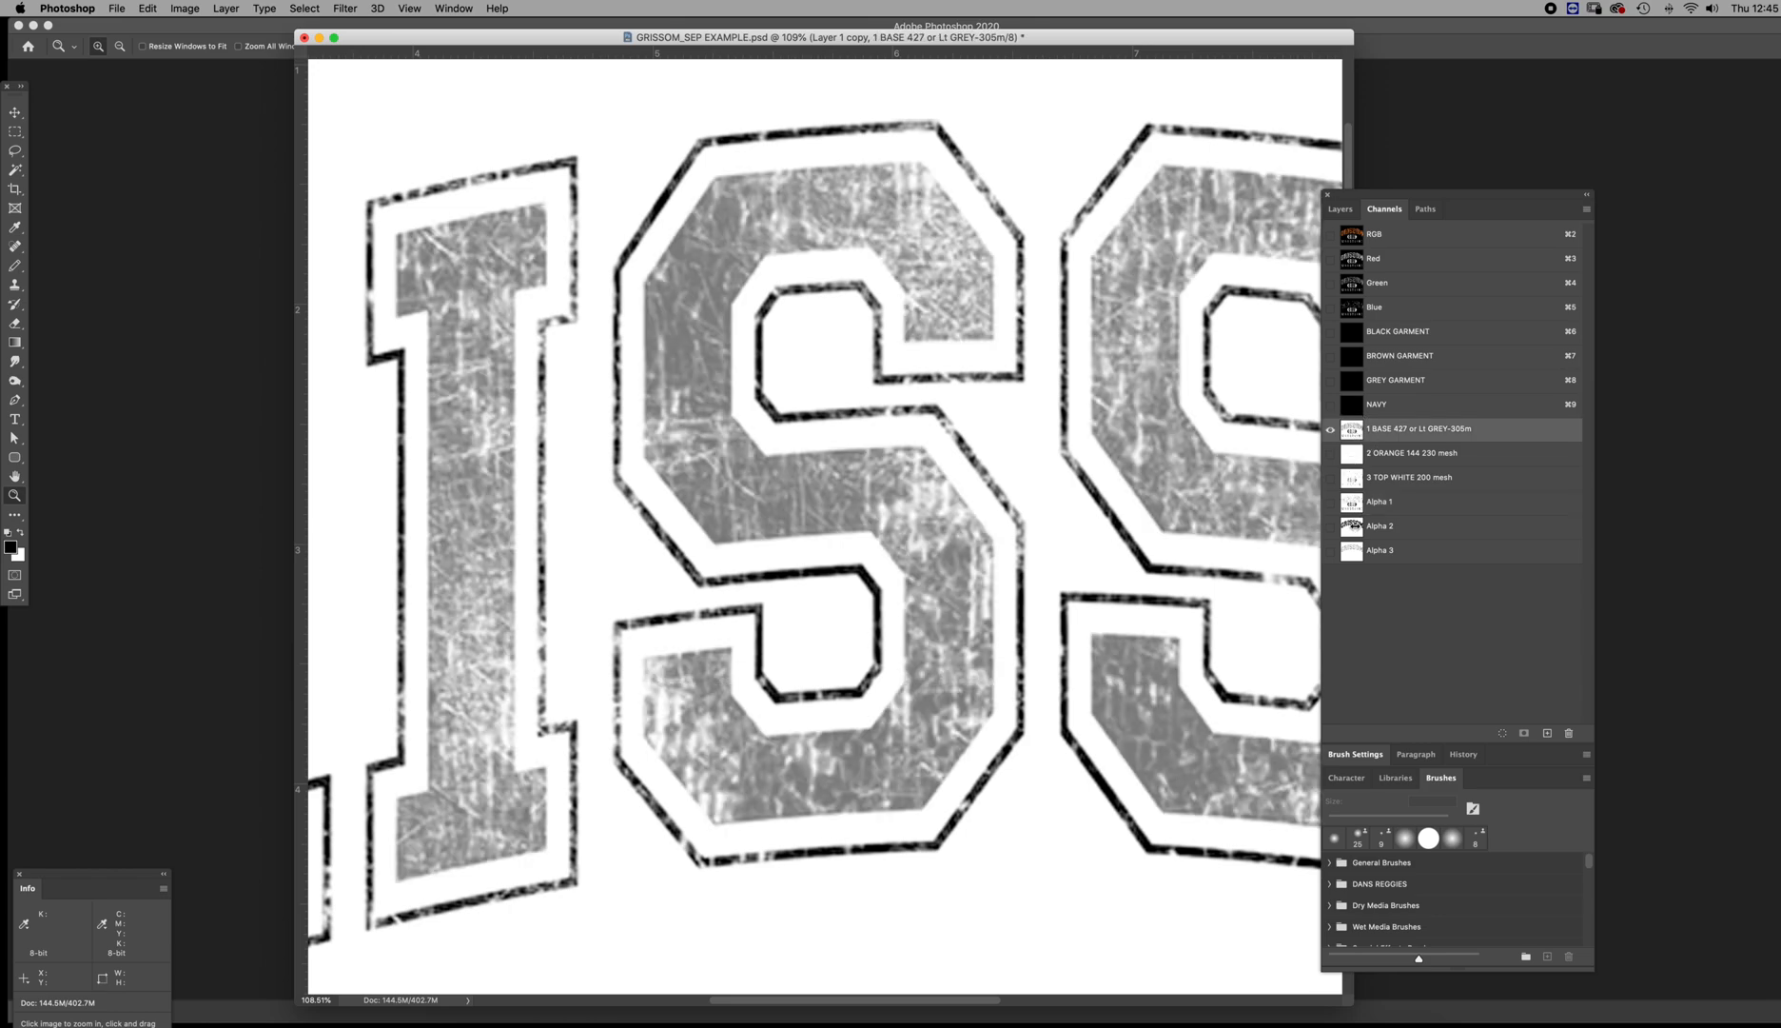
{"action": "left_click", "coordinate": [1352, 528]}
{"action": "left_click", "coordinate": [1352, 528], "text": "super"}
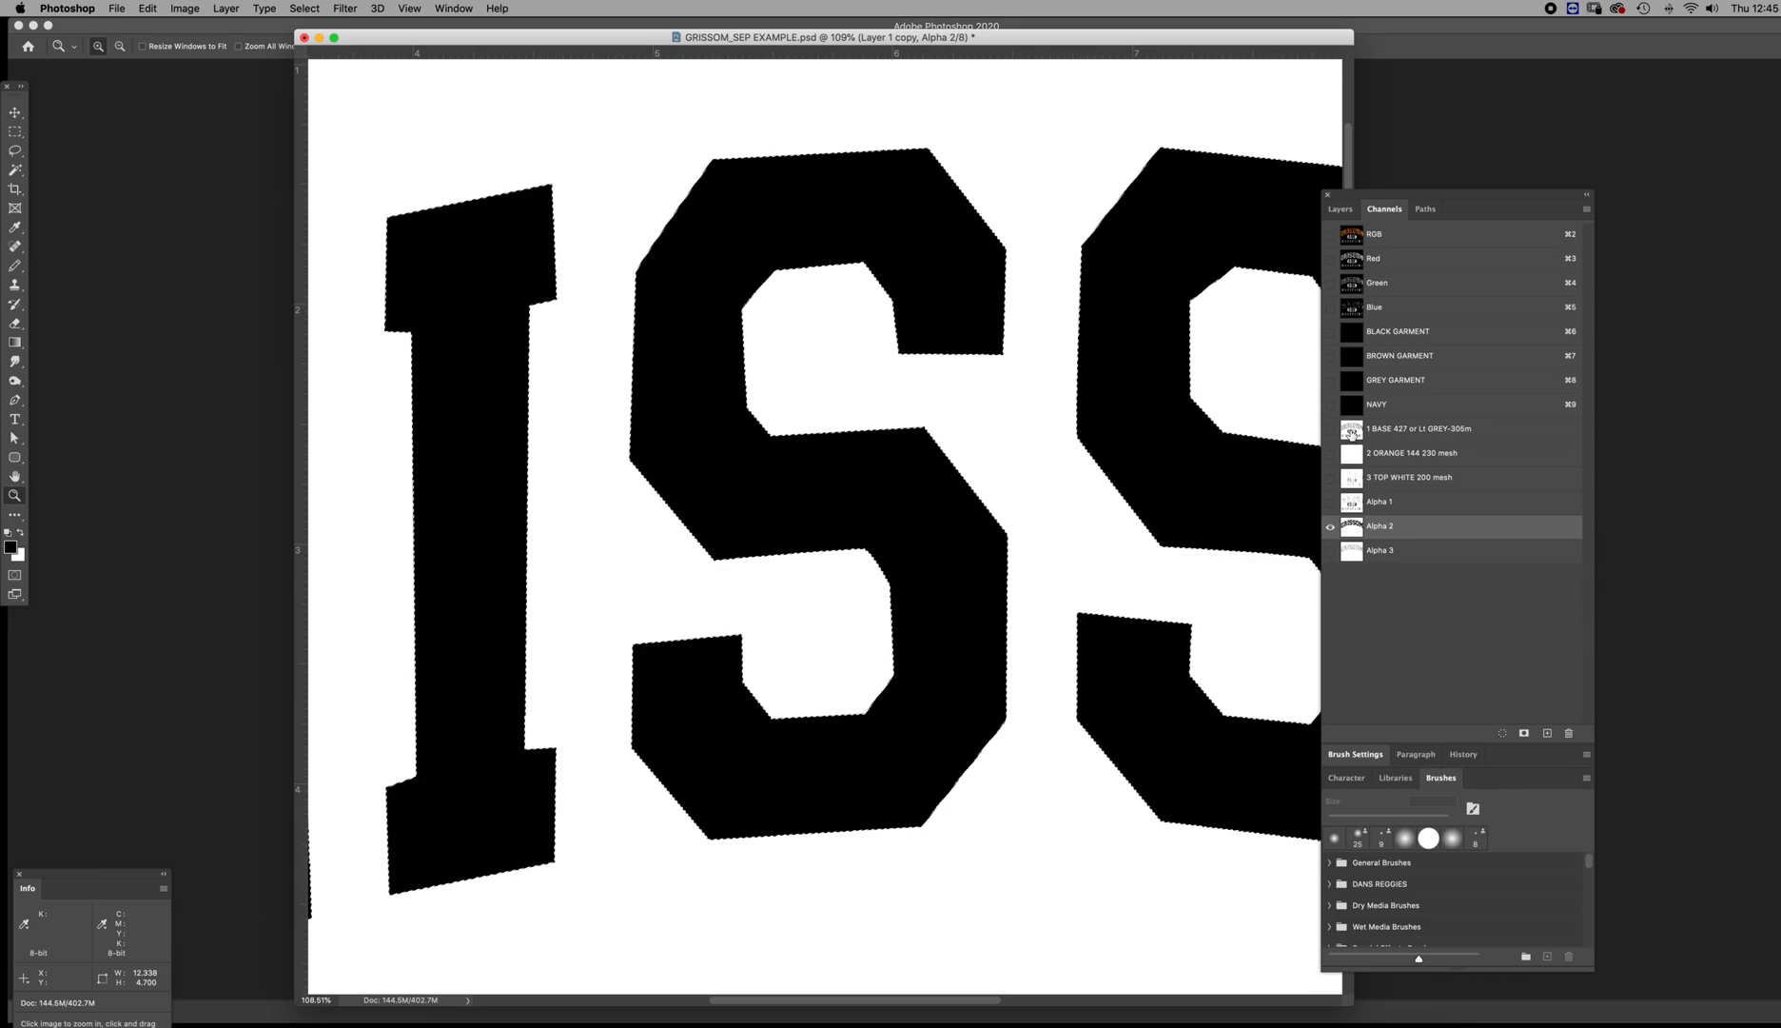
{"action": "left_click", "coordinate": [1351, 432]}
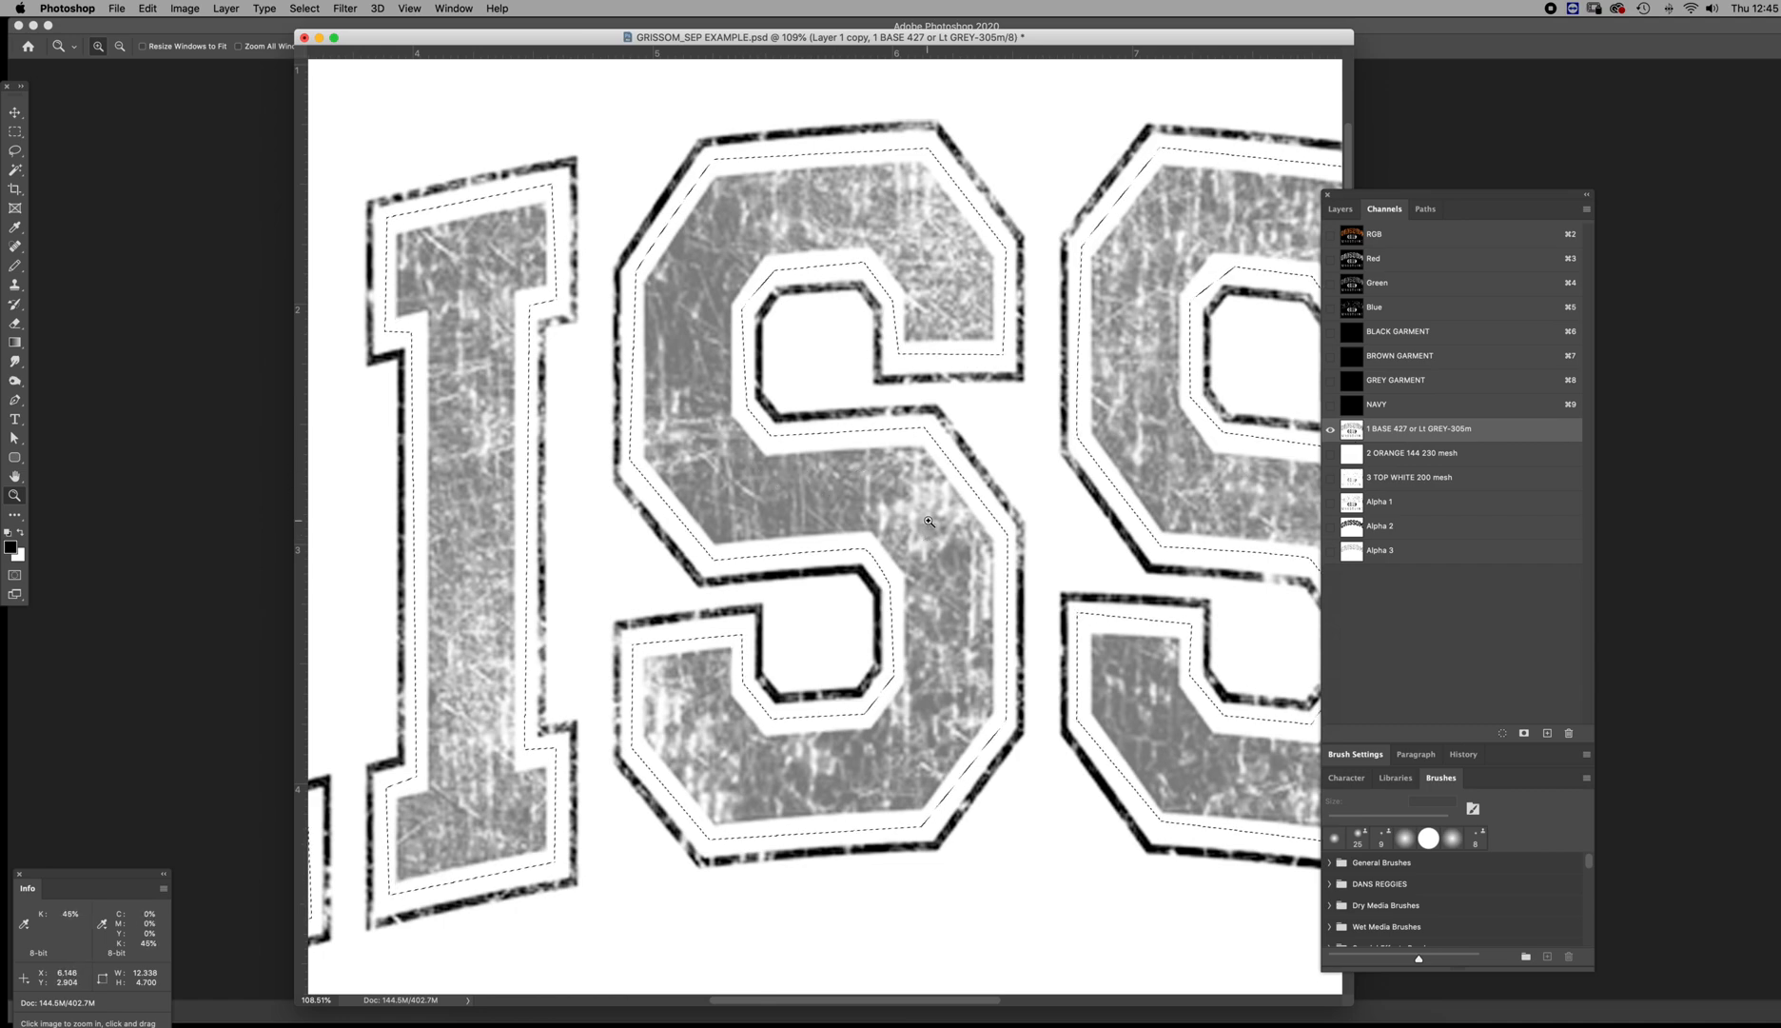
{"action": "key", "text": "super+m"}
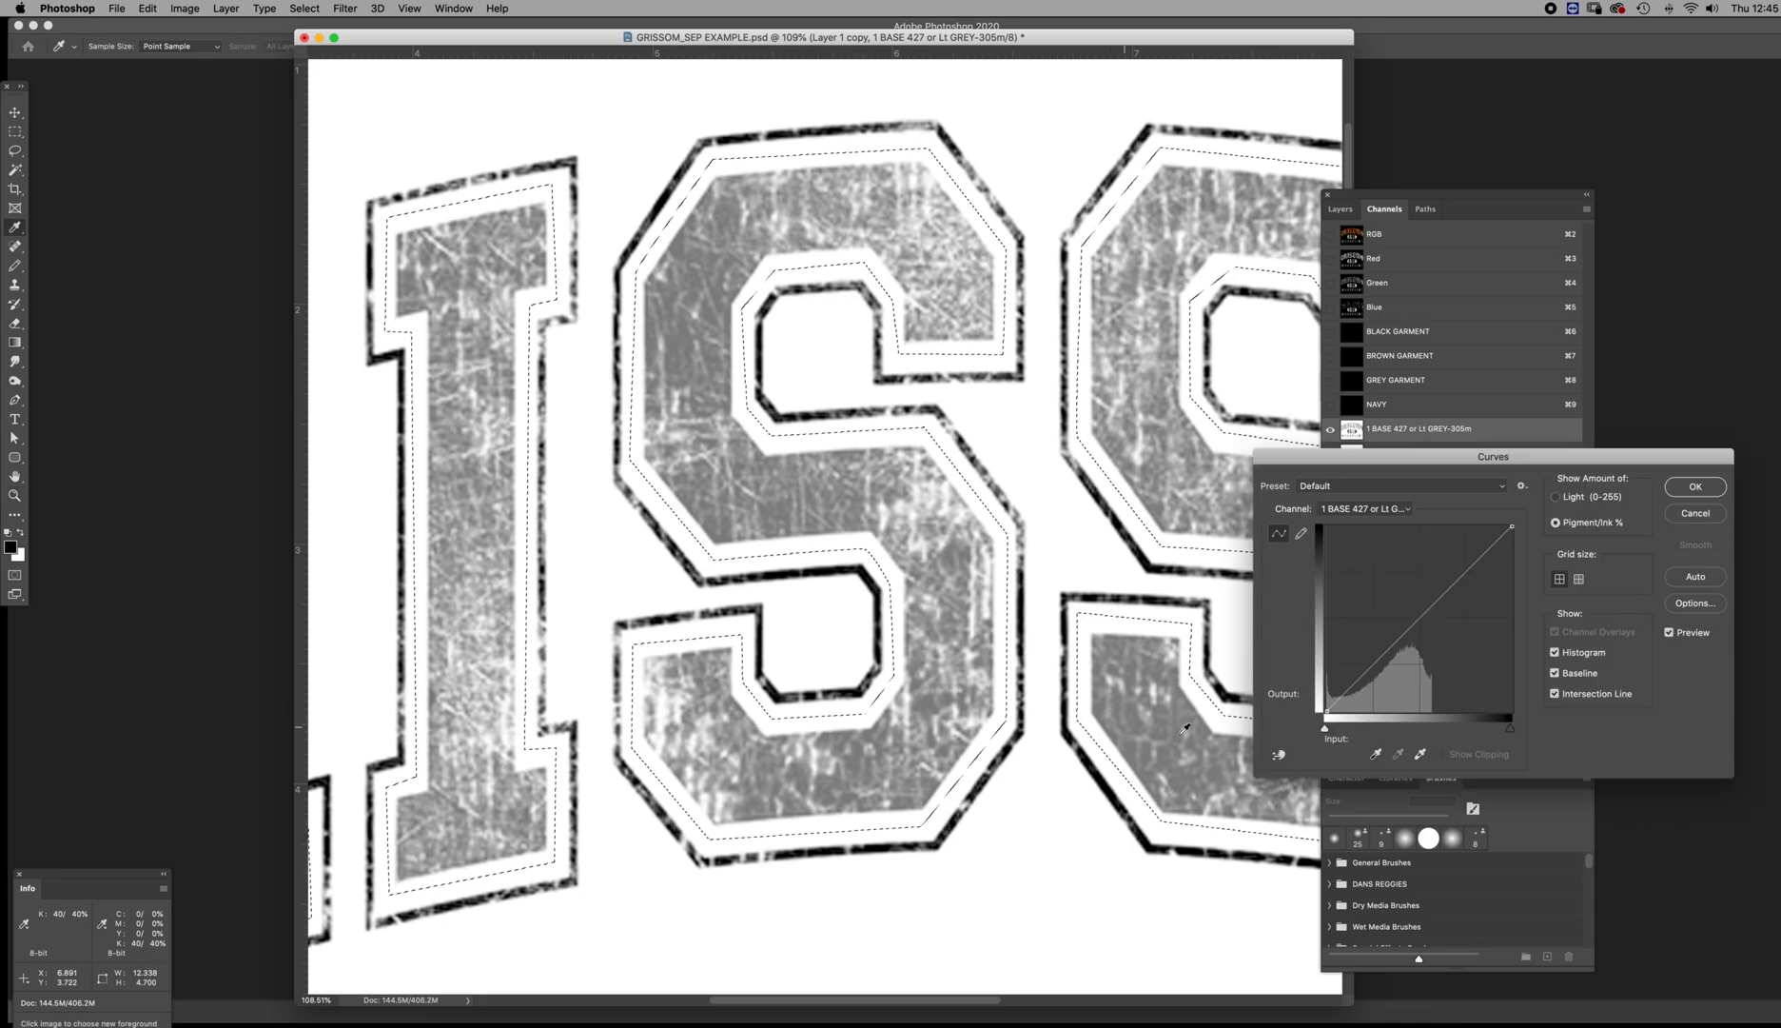
{"action": "left_click_drag", "start_coordinate": [1348, 694], "coordinate": [1341, 712]}
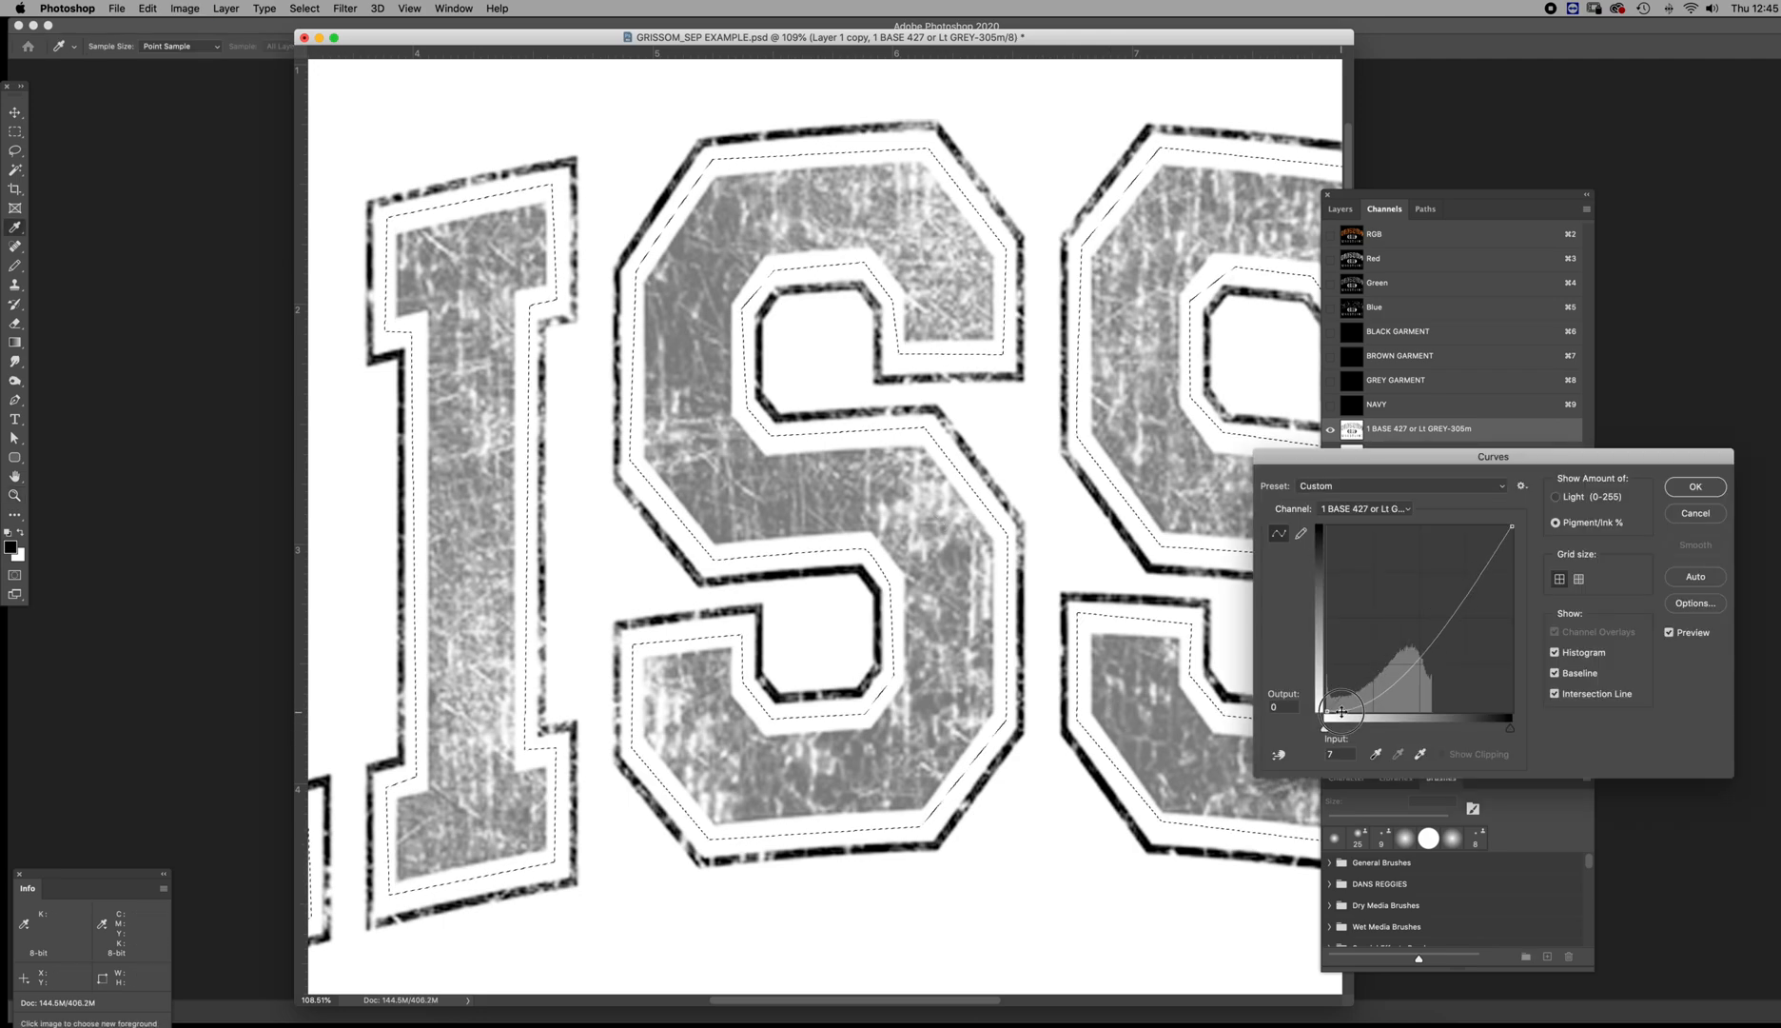
{"action": "left_click_drag", "start_coordinate": [1409, 457], "coordinate": [1234, 522]}
{"action": "left_click", "coordinate": [1522, 577]}
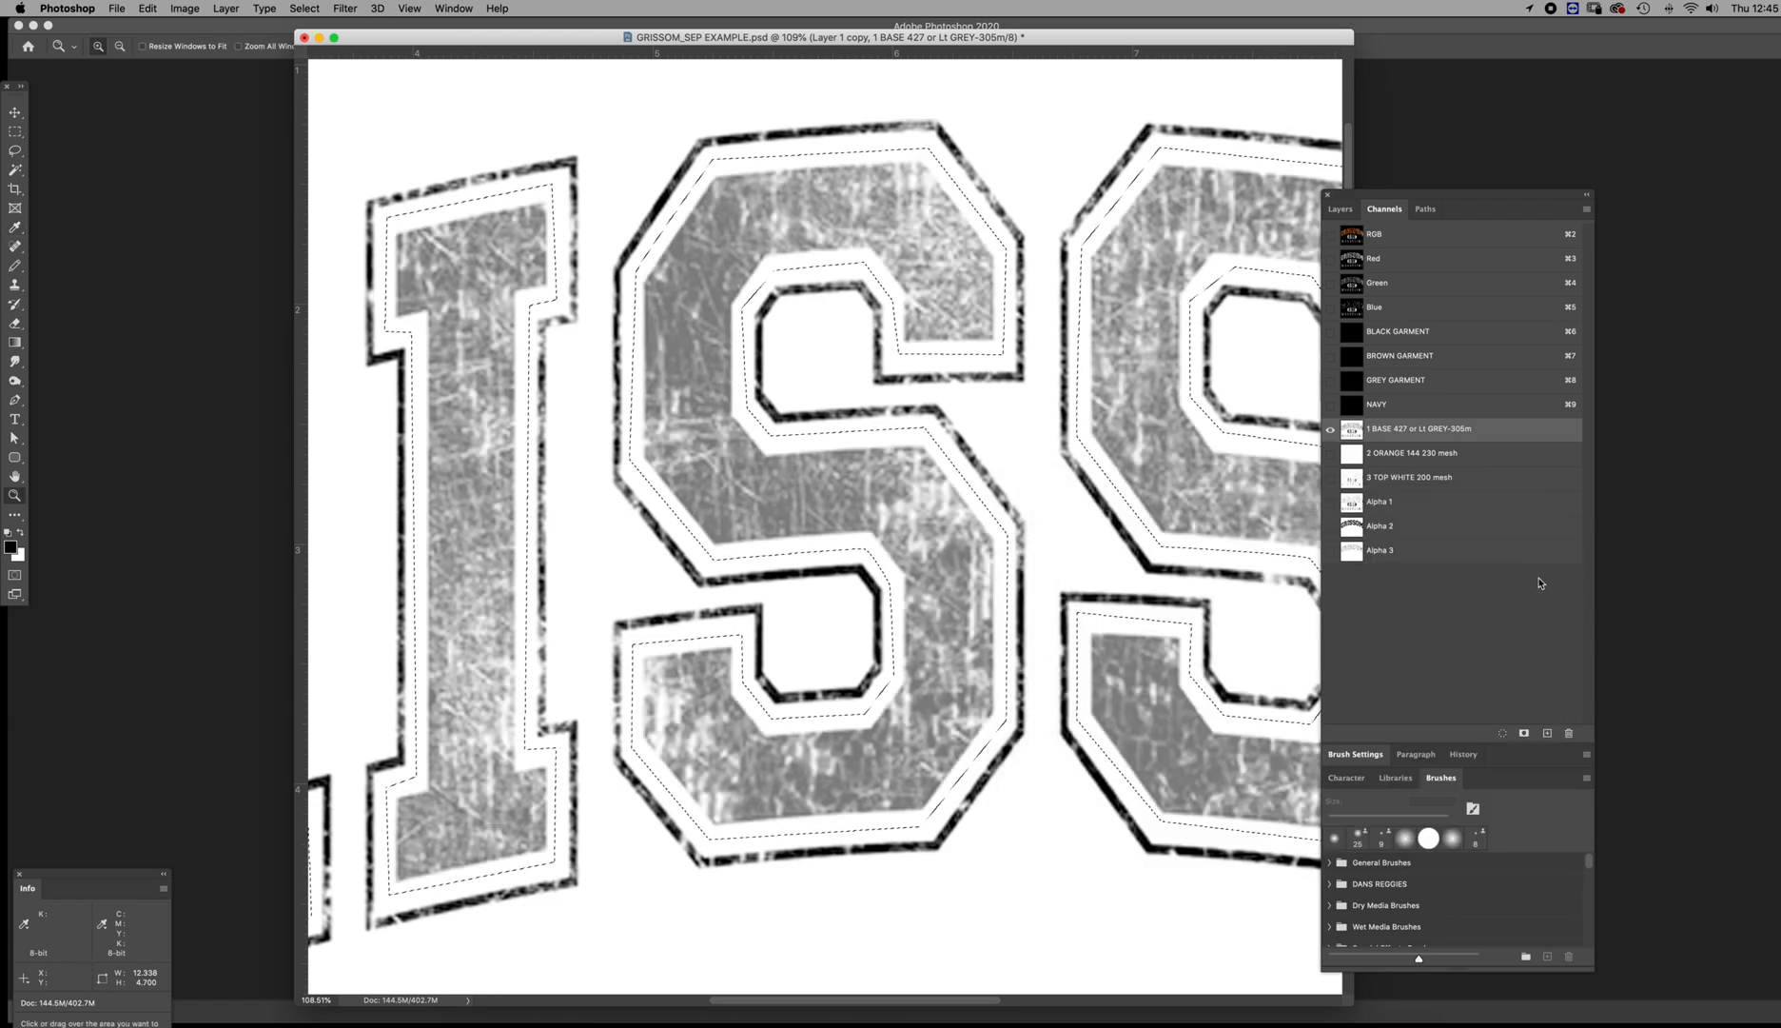
{"action": "key", "text": "super+l"}
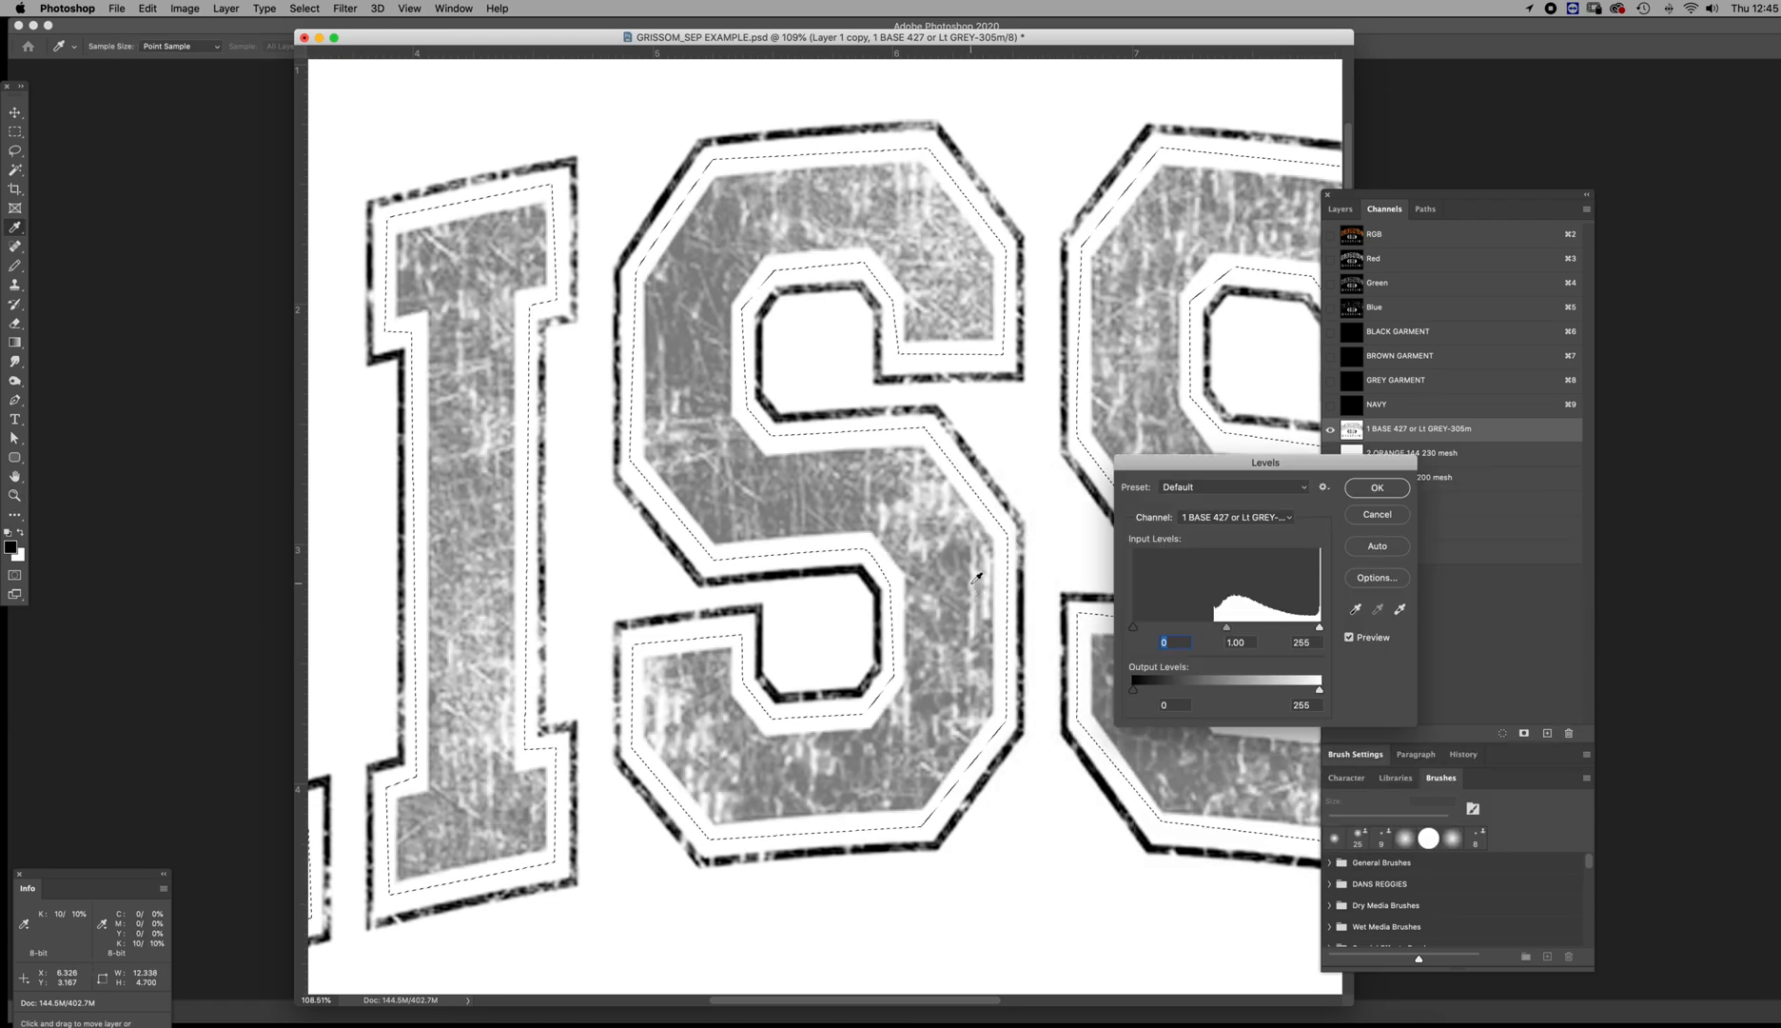
{"action": "left_click_drag", "start_coordinate": [1255, 470], "coordinate": [1244, 539]}
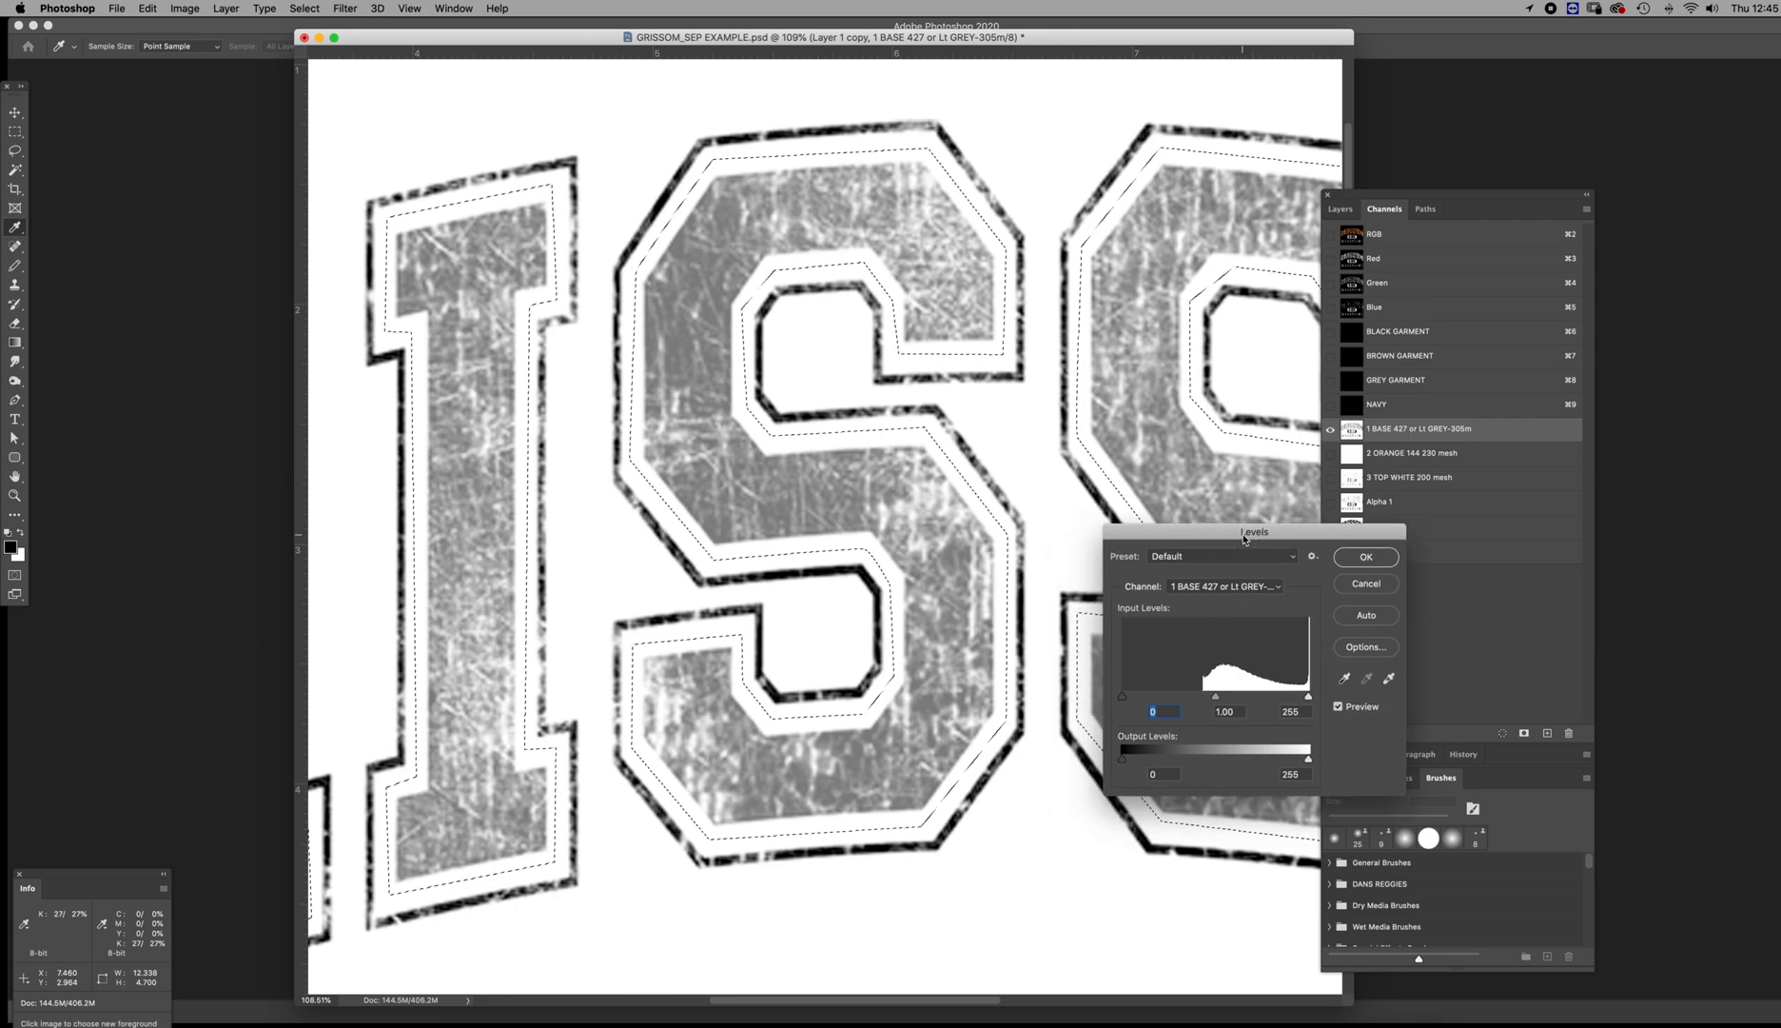
{"action": "left_click_drag", "start_coordinate": [1309, 698], "coordinate": [1250, 697]}
{"action": "left_click_drag", "start_coordinate": [1123, 696], "coordinate": [1203, 704]}
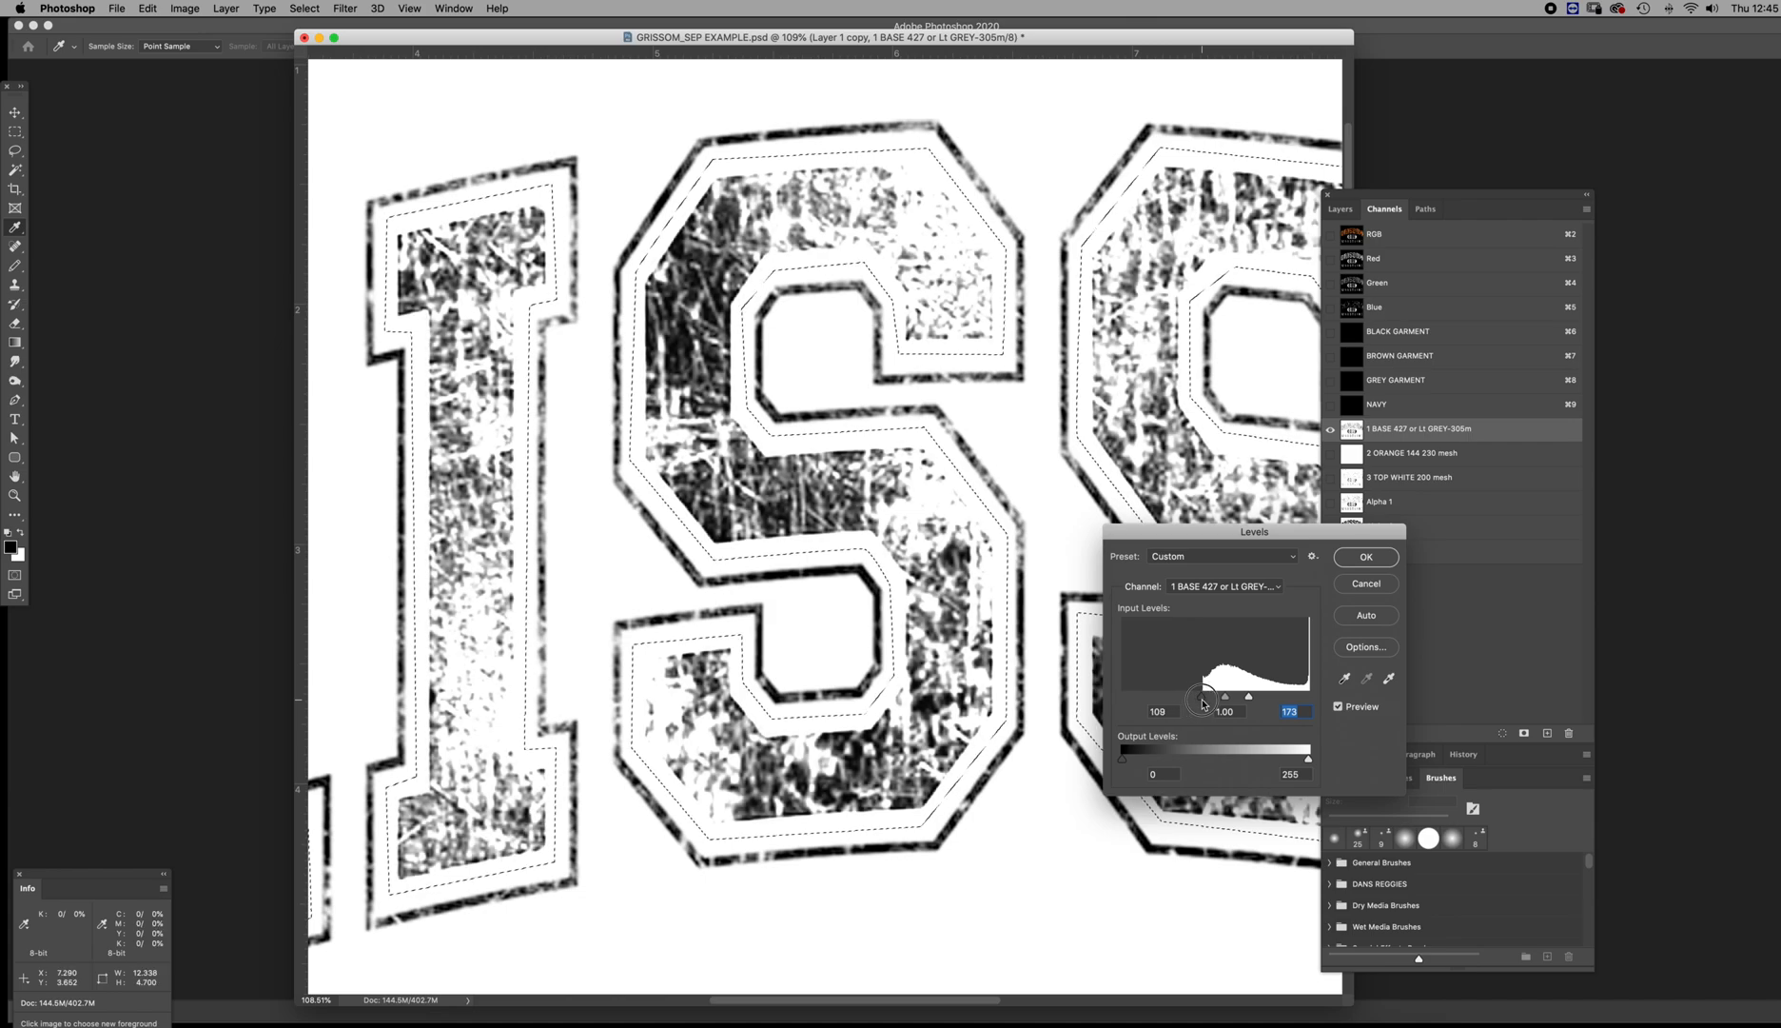
{"action": "mouse_move", "coordinate": [1248, 696]}
{"action": "left_mouse_down"}
{"action": "mouse_move", "coordinate": [1225, 698]}
{"action": "mouse_move", "coordinate": [1261, 701]}
{"action": "left_mouse_up"}
{"action": "left_click", "coordinate": [1369, 584]}
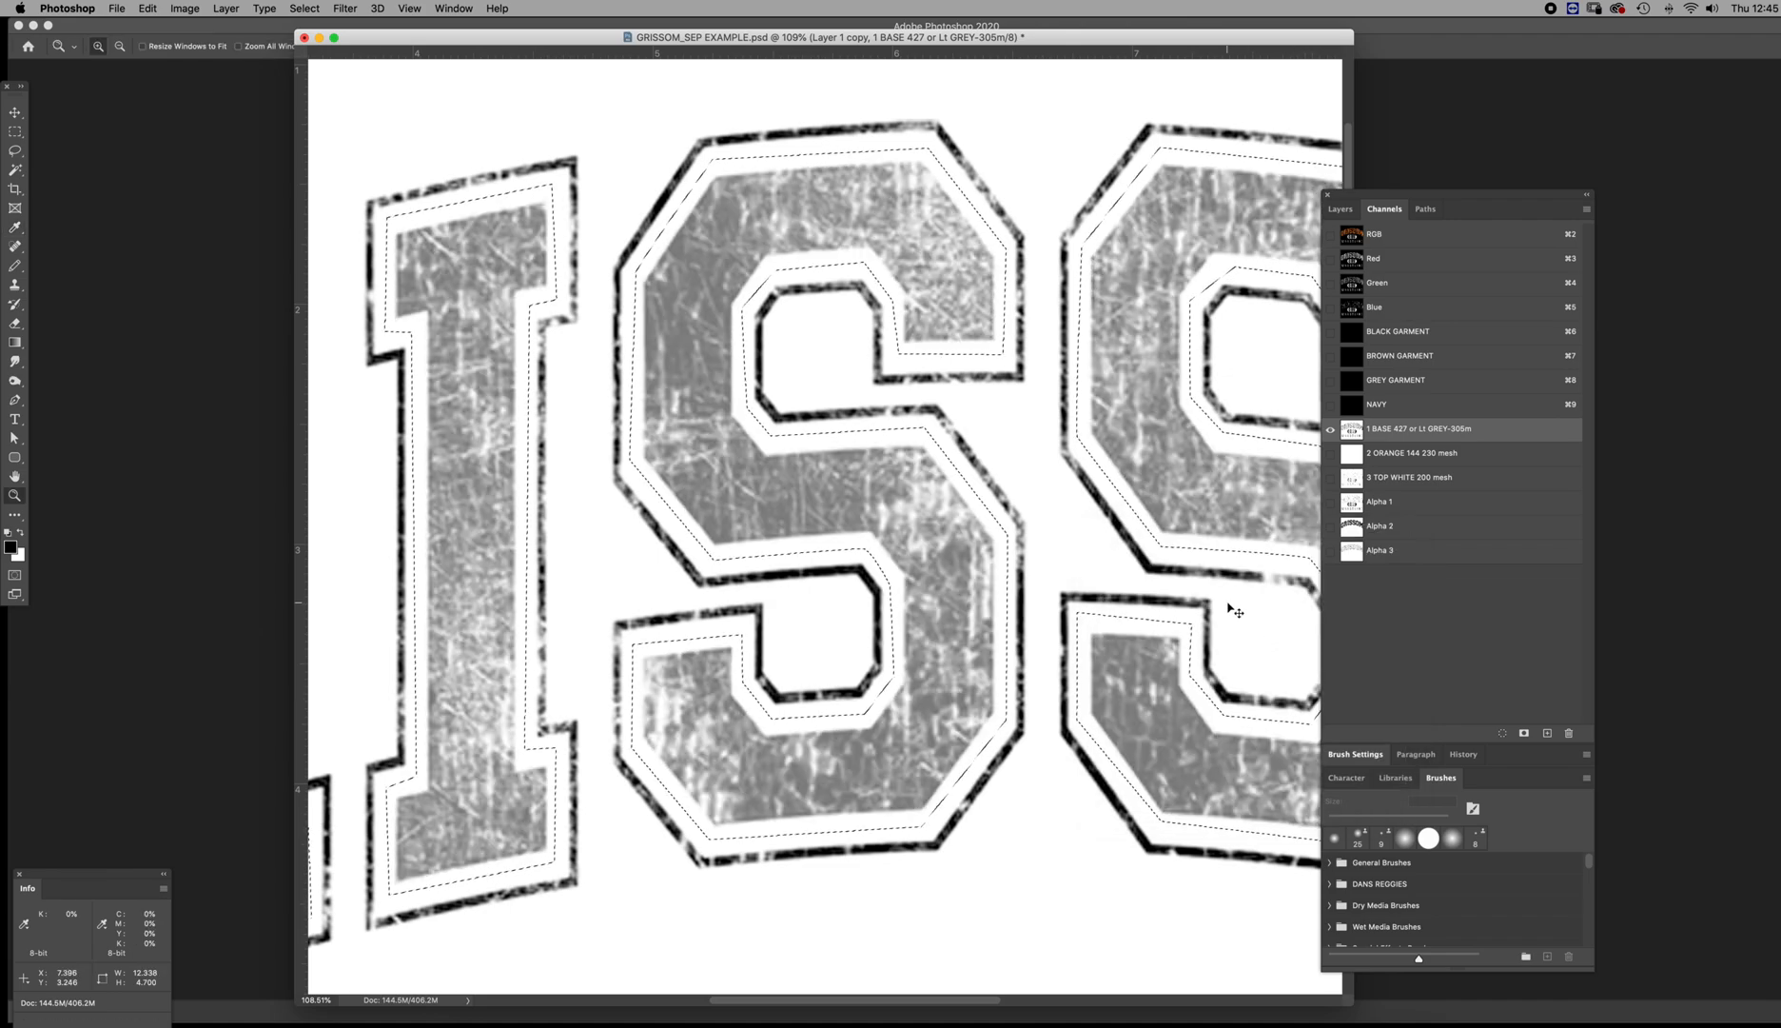
Darken the selected ISSOM lettering in the 1 BASE channel with Curves, moving the full-ink endpoint to input 53, output 100
{"action": "key", "text": "super+m"}
{"action": "left_click", "coordinate": [1338, 589]}
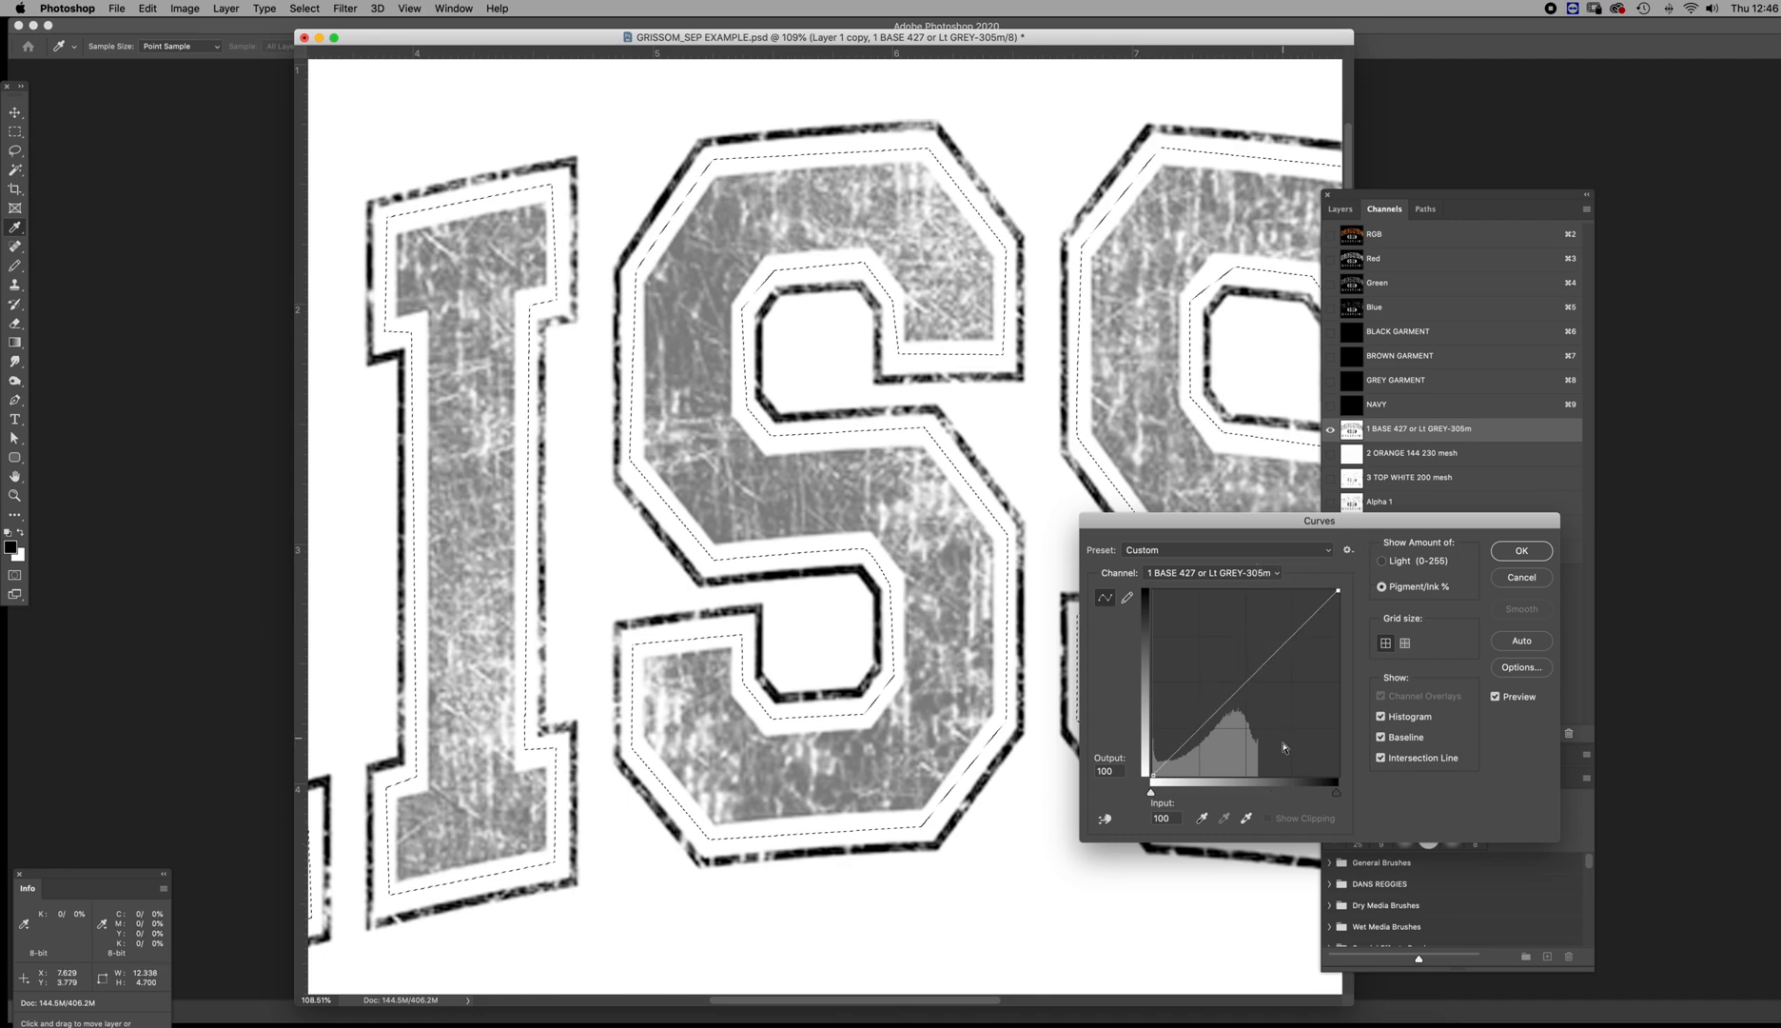
{"action": "mouse_move", "coordinate": [1338, 590]}
{"action": "left_mouse_down"}
{"action": "mouse_move", "coordinate": [1259, 589]}
{"action": "mouse_move", "coordinate": [1338, 590]}
{"action": "left_mouse_up"}
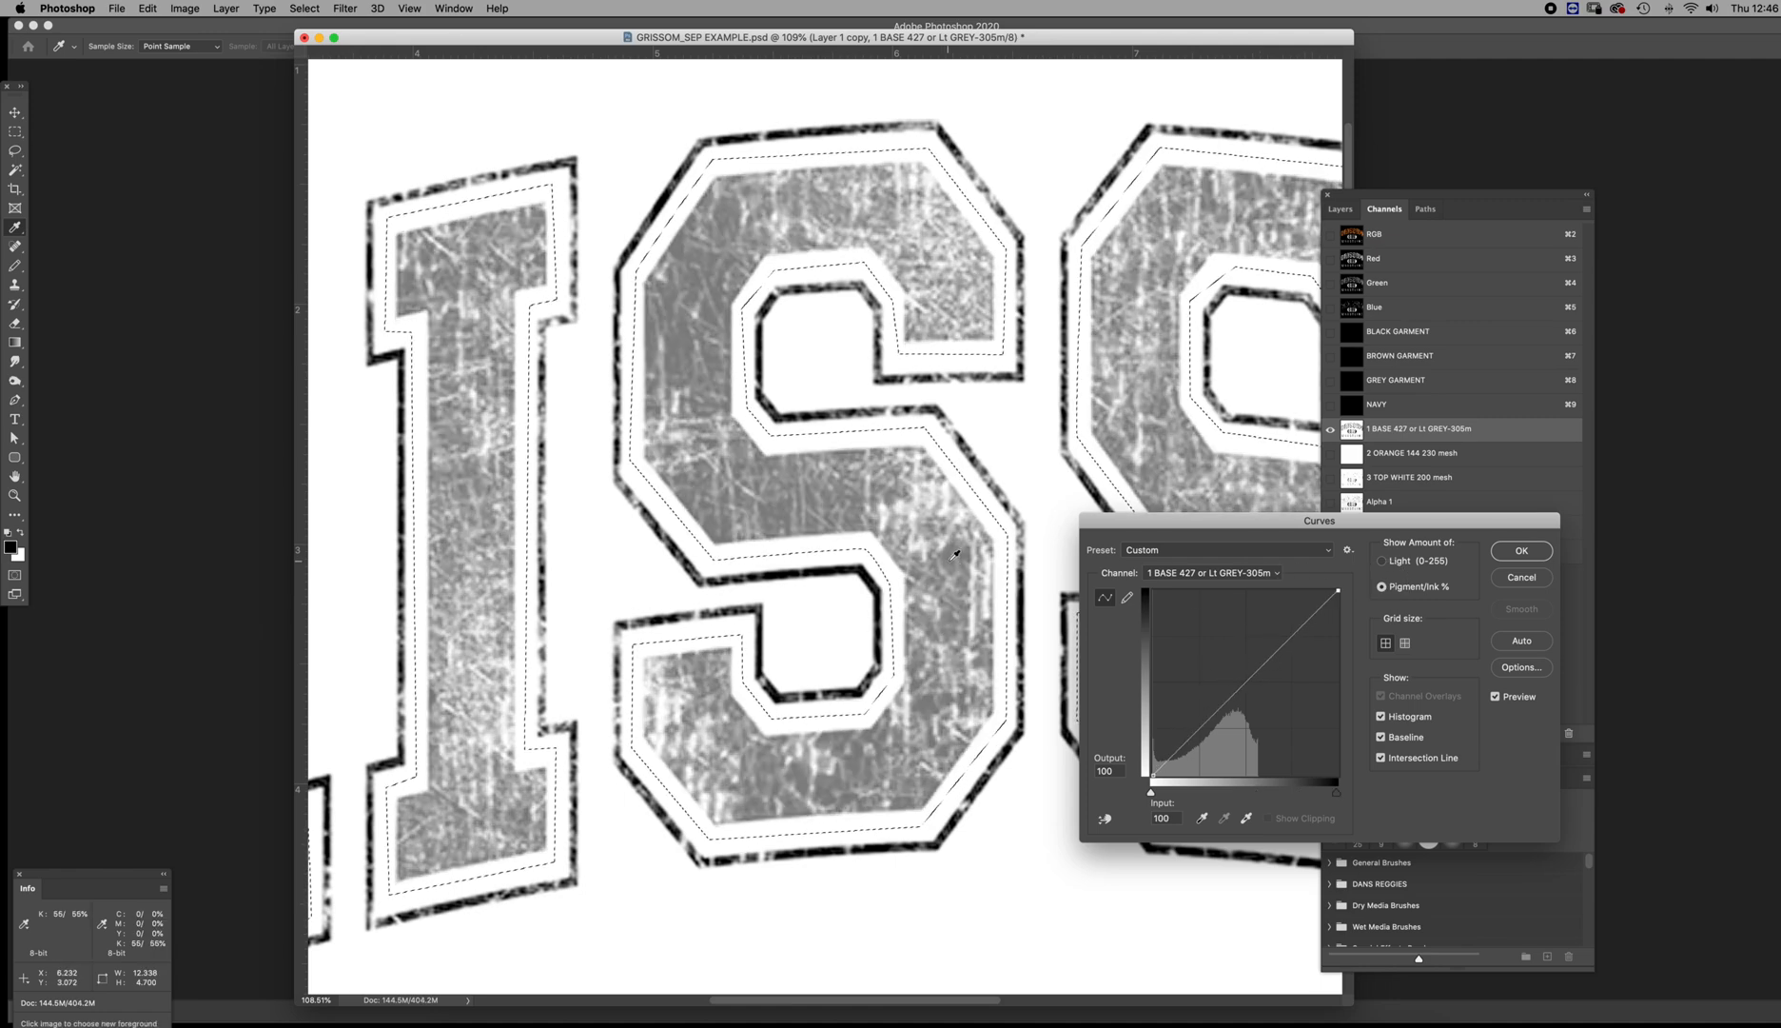
{"action": "left_click_drag", "start_coordinate": [1338, 591], "coordinate": [1257, 589]}
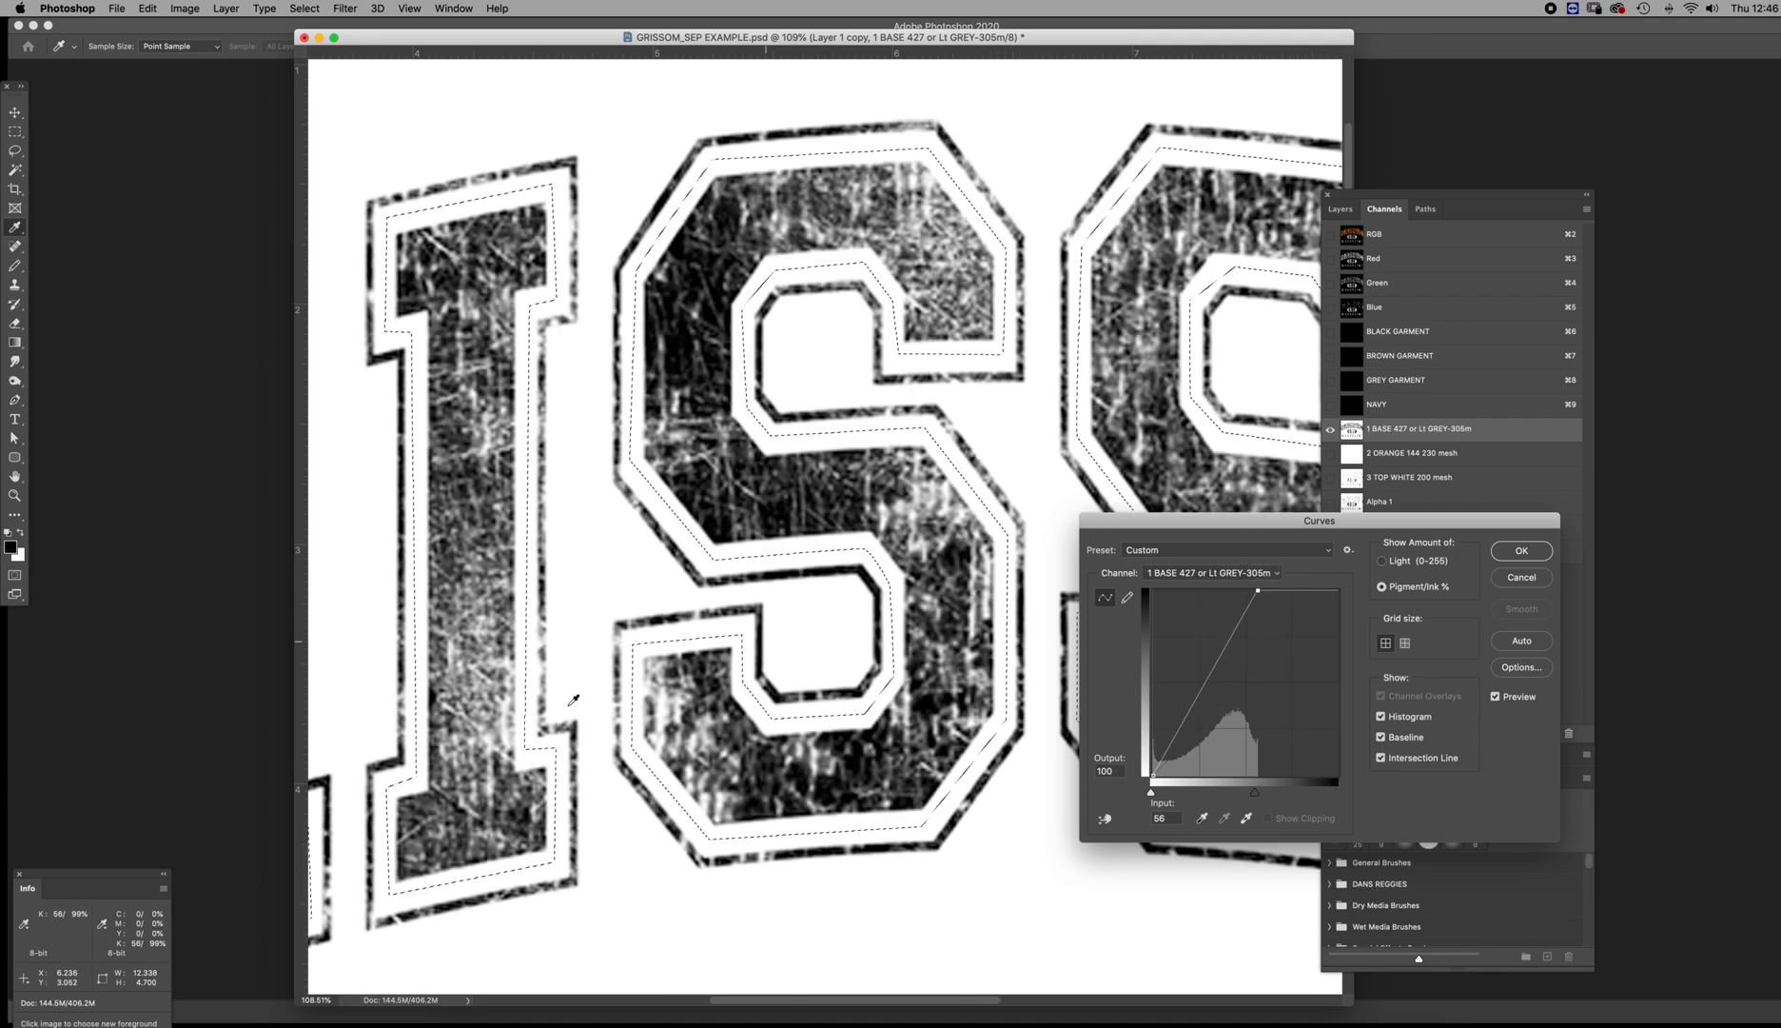
{"action": "left_click_drag", "start_coordinate": [95, 876], "coordinate": [829, 631]}
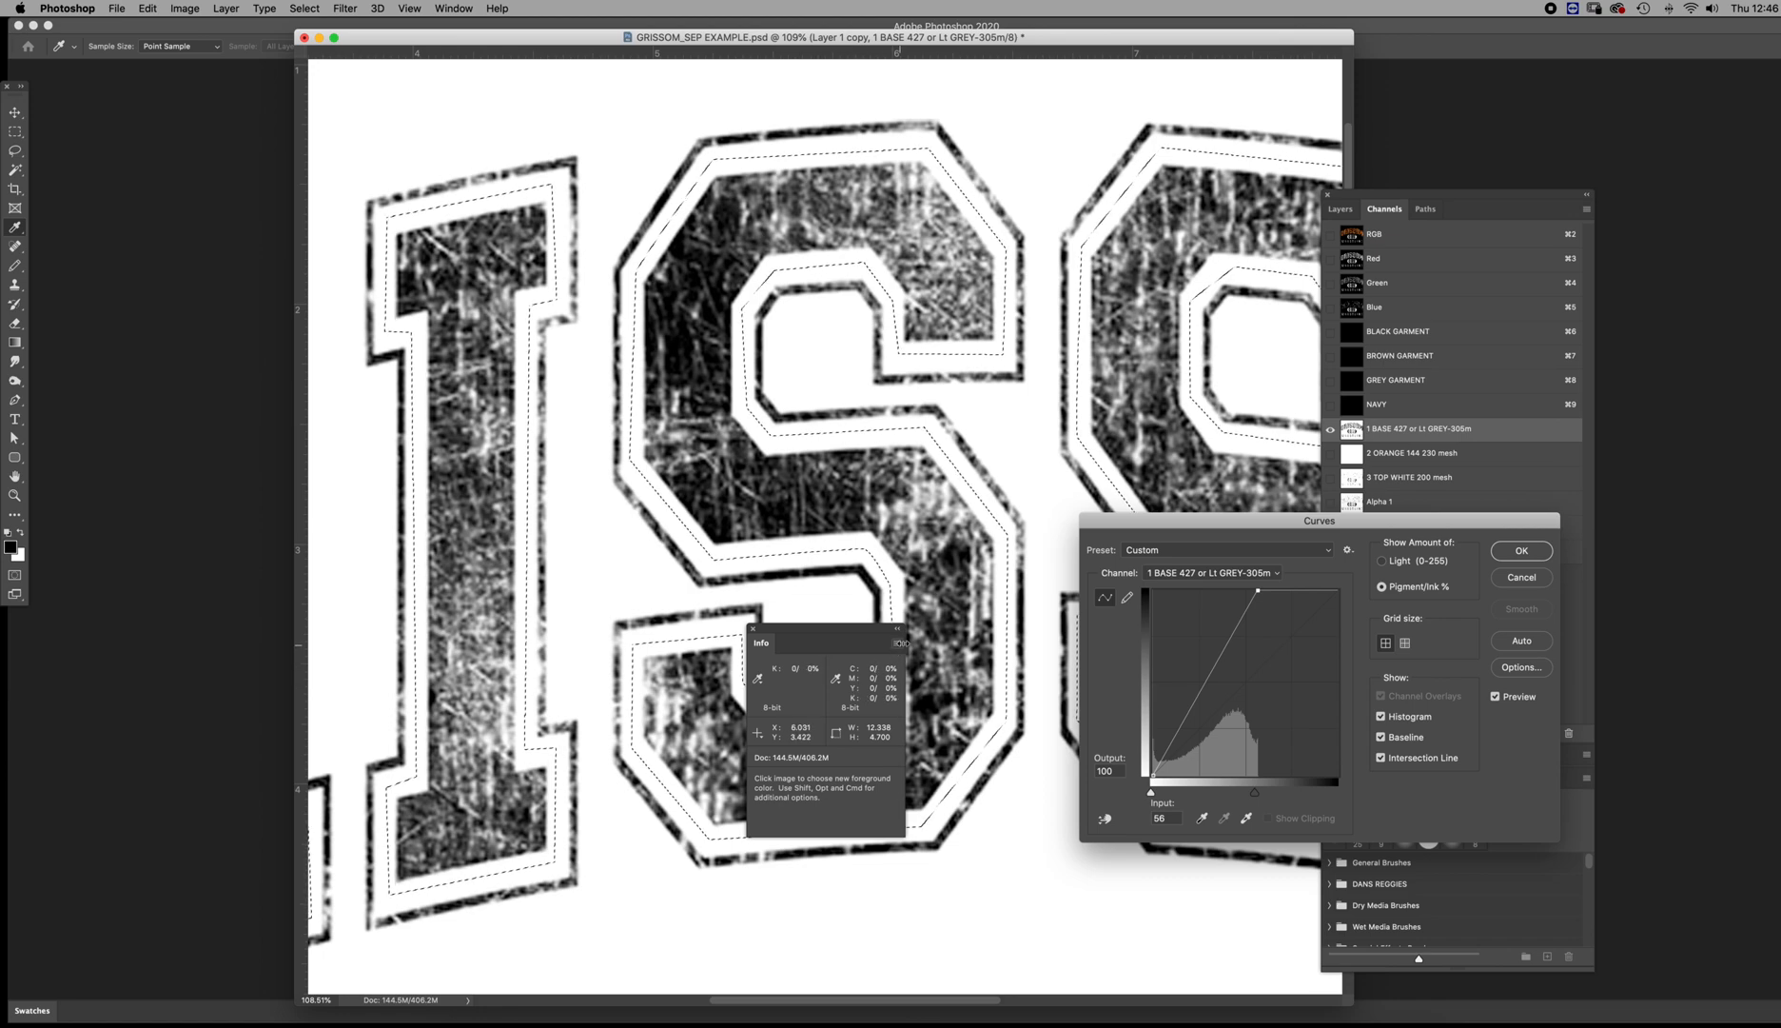
{"action": "left_click", "coordinate": [898, 645]}
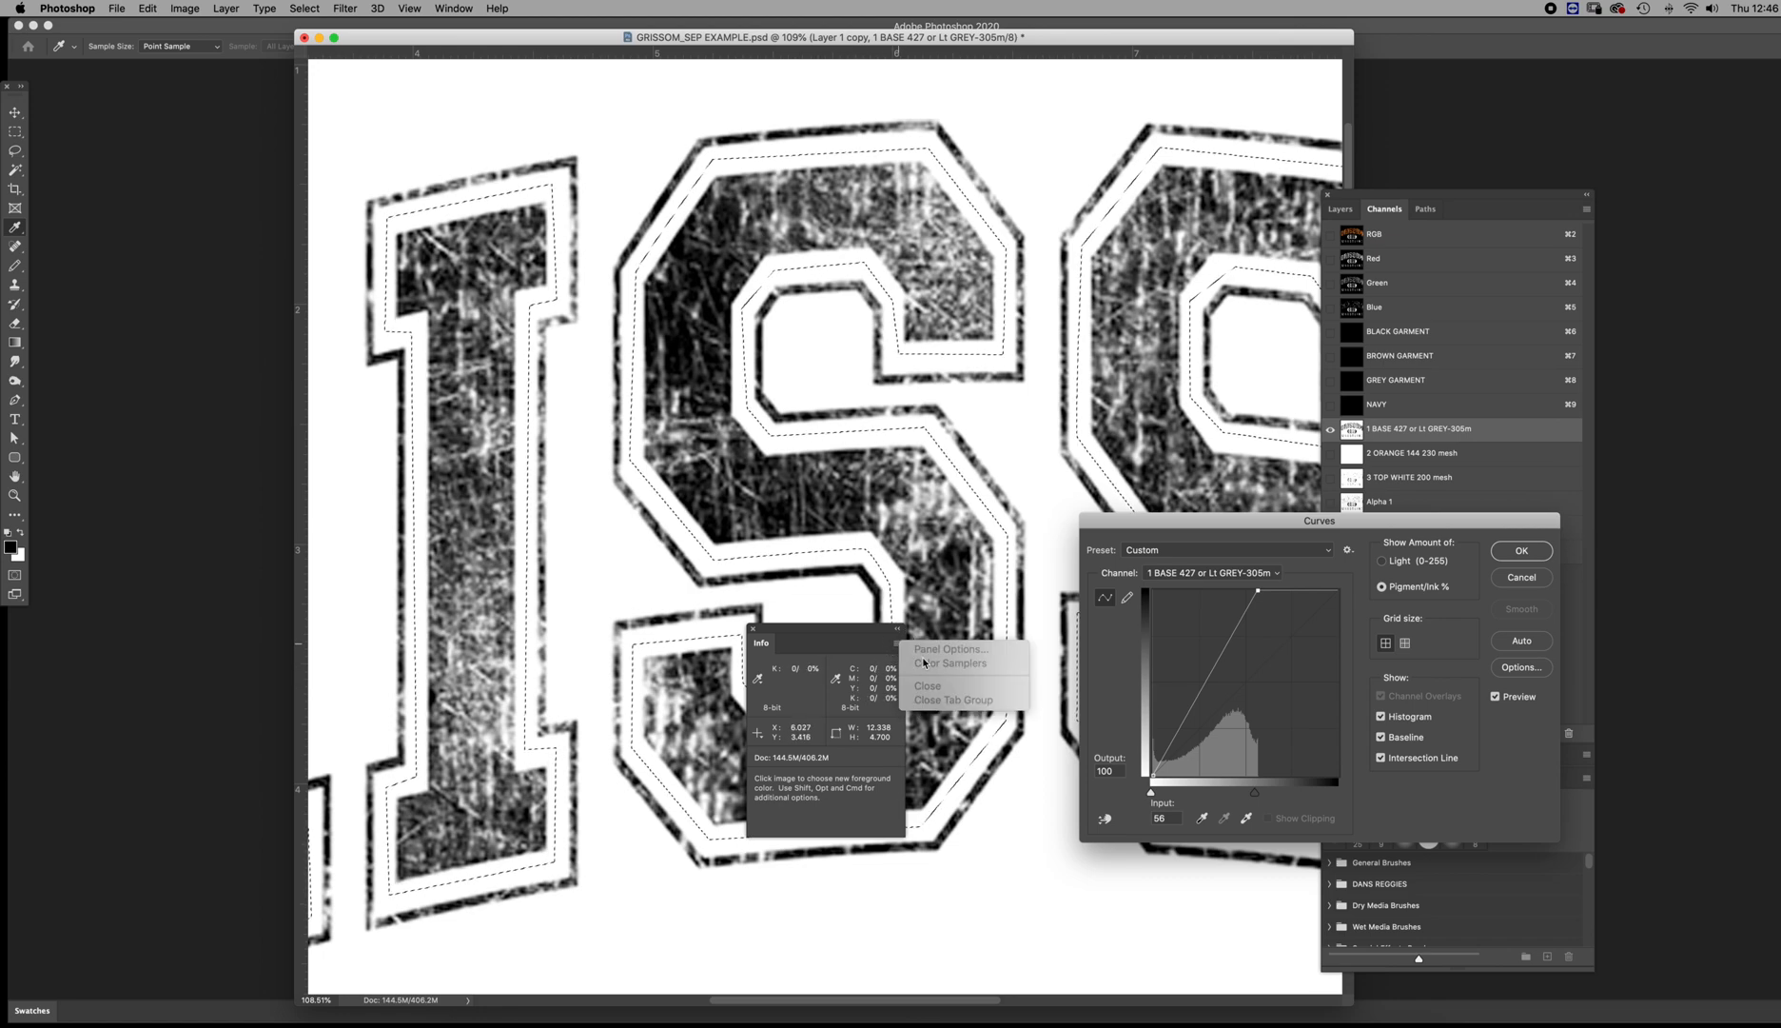
{"action": "left_click", "coordinate": [859, 652]}
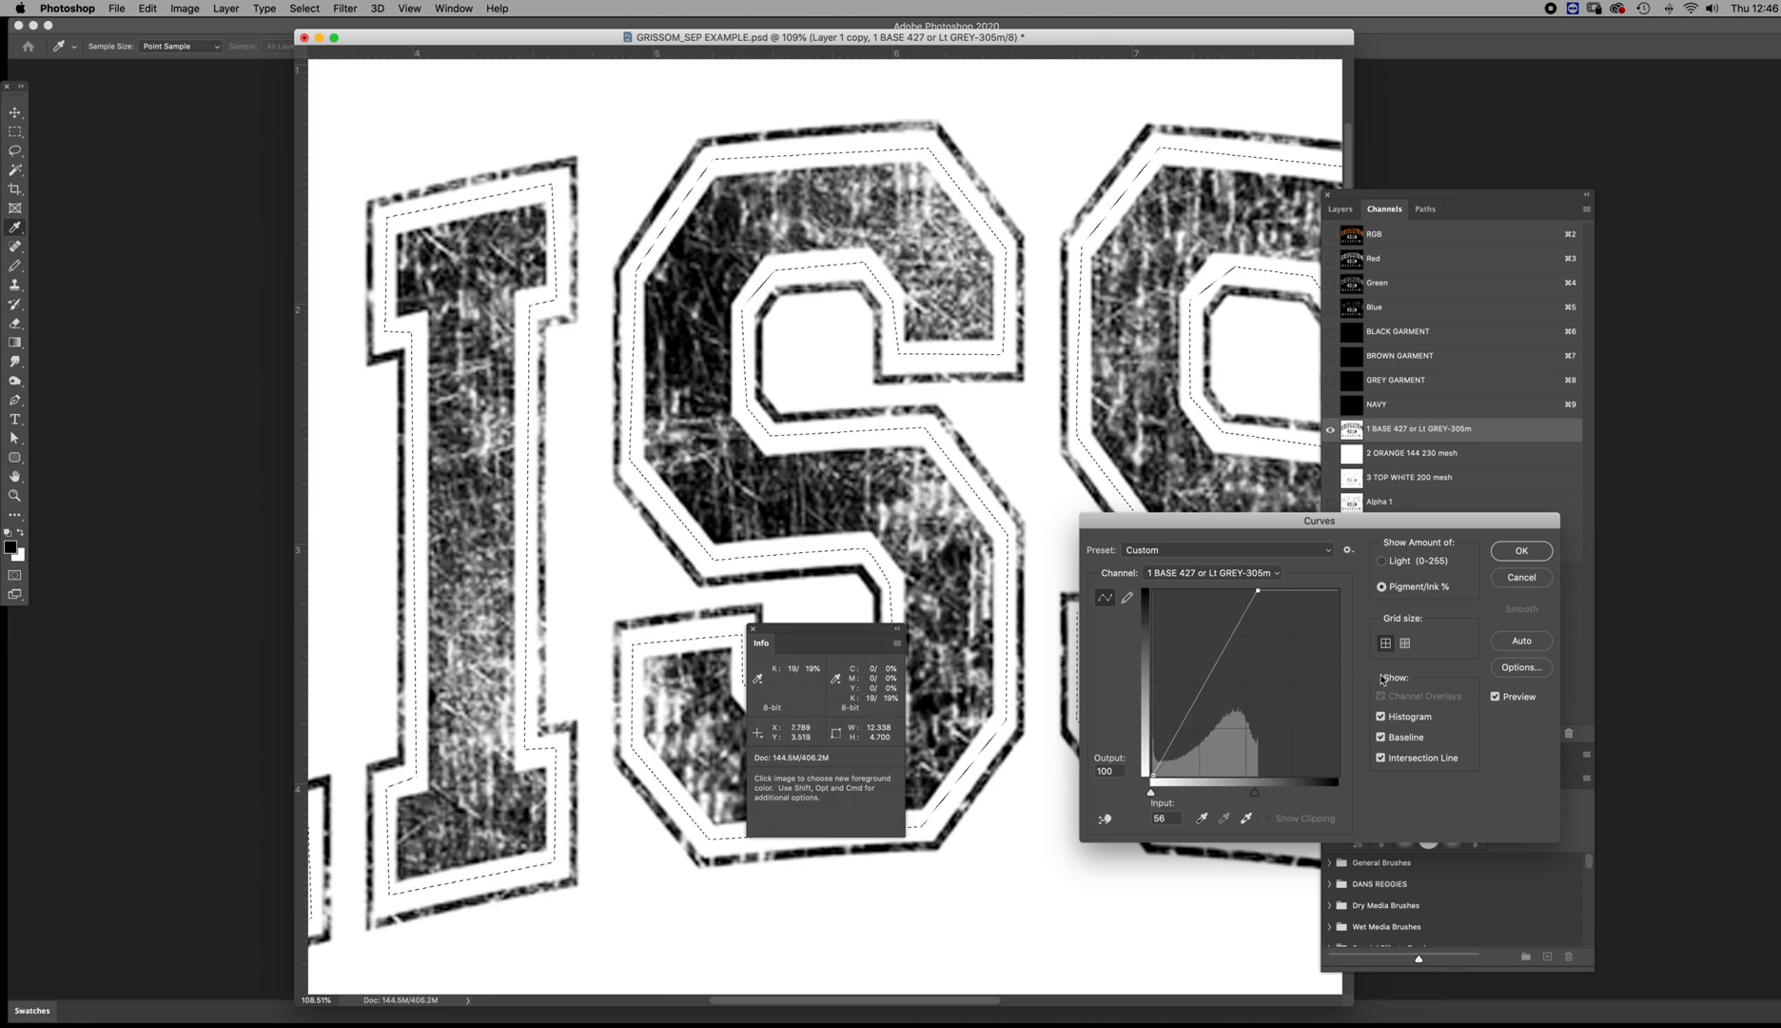
{"action": "left_click_drag", "start_coordinate": [1258, 590], "coordinate": [1251, 590]}
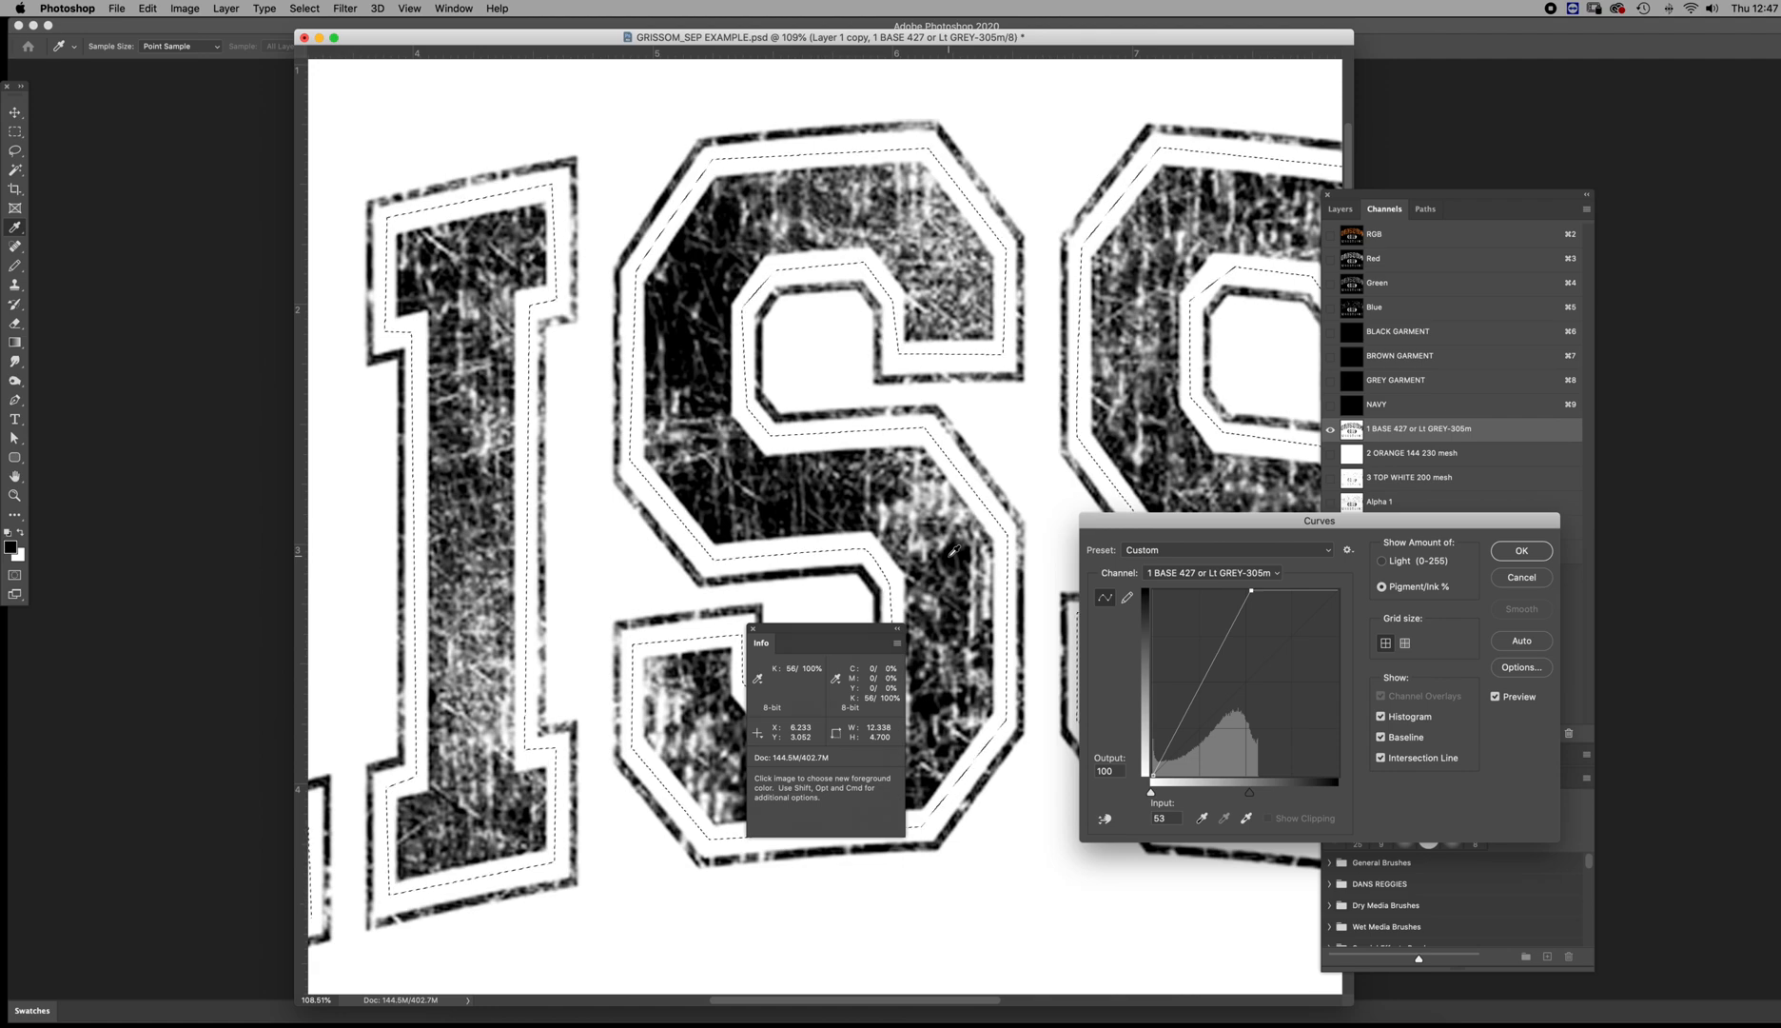
{"action": "left_click_drag", "start_coordinate": [848, 637], "coordinate": [260, 718]}
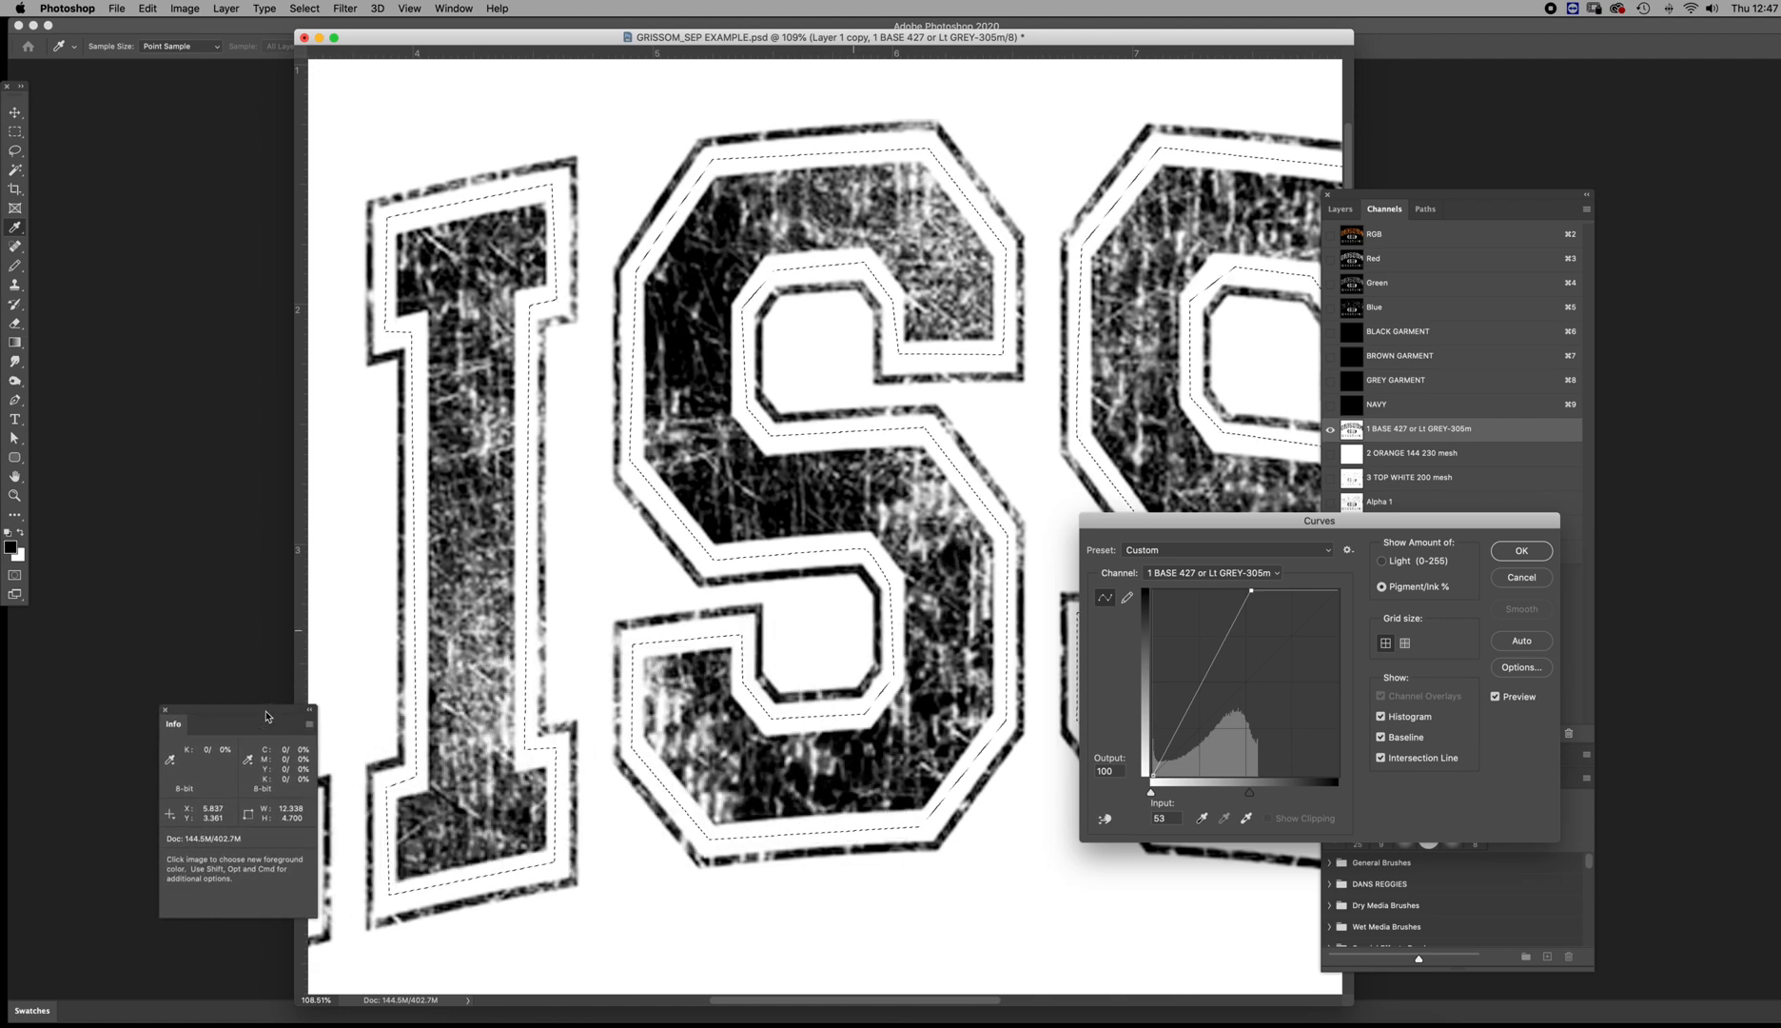
{"action": "left_click", "coordinate": [1521, 552]}
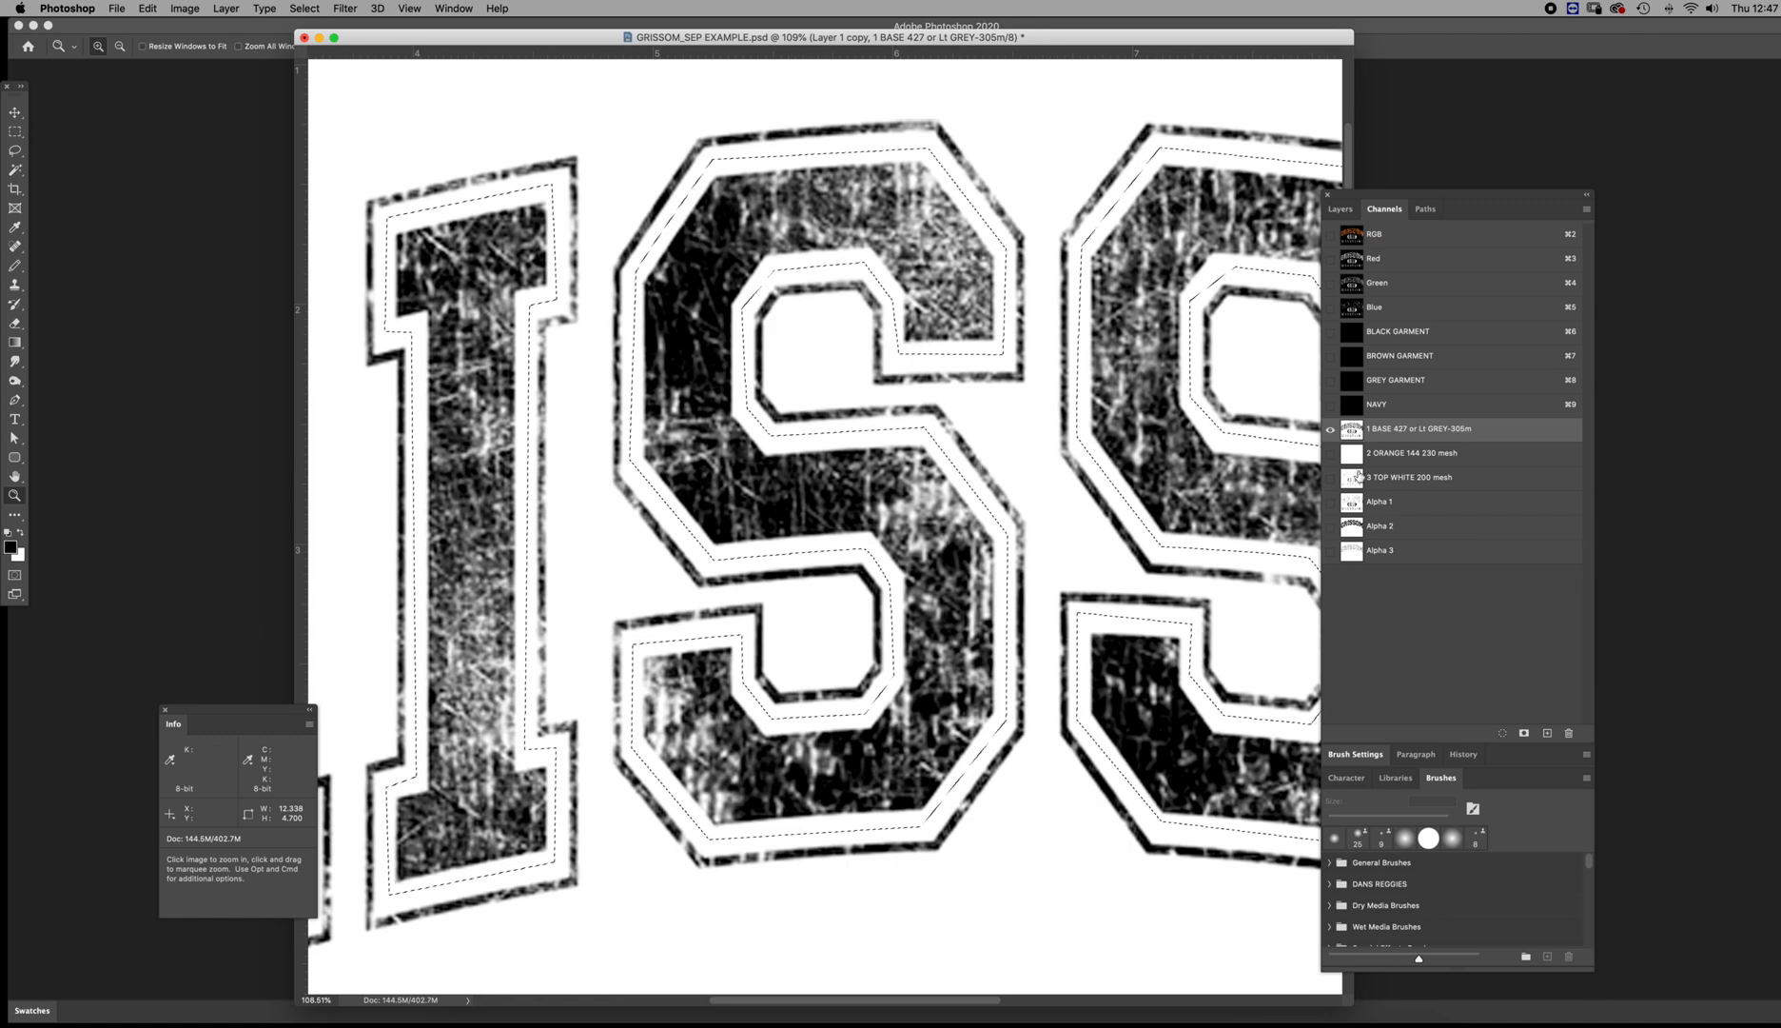
Paste the copied distressed lettering from the 1 BASE channel into the 2 ORANGE channel within the same selection
{"action": "left_click", "coordinate": [1412, 453]}
{"action": "key", "text": "super+v"}
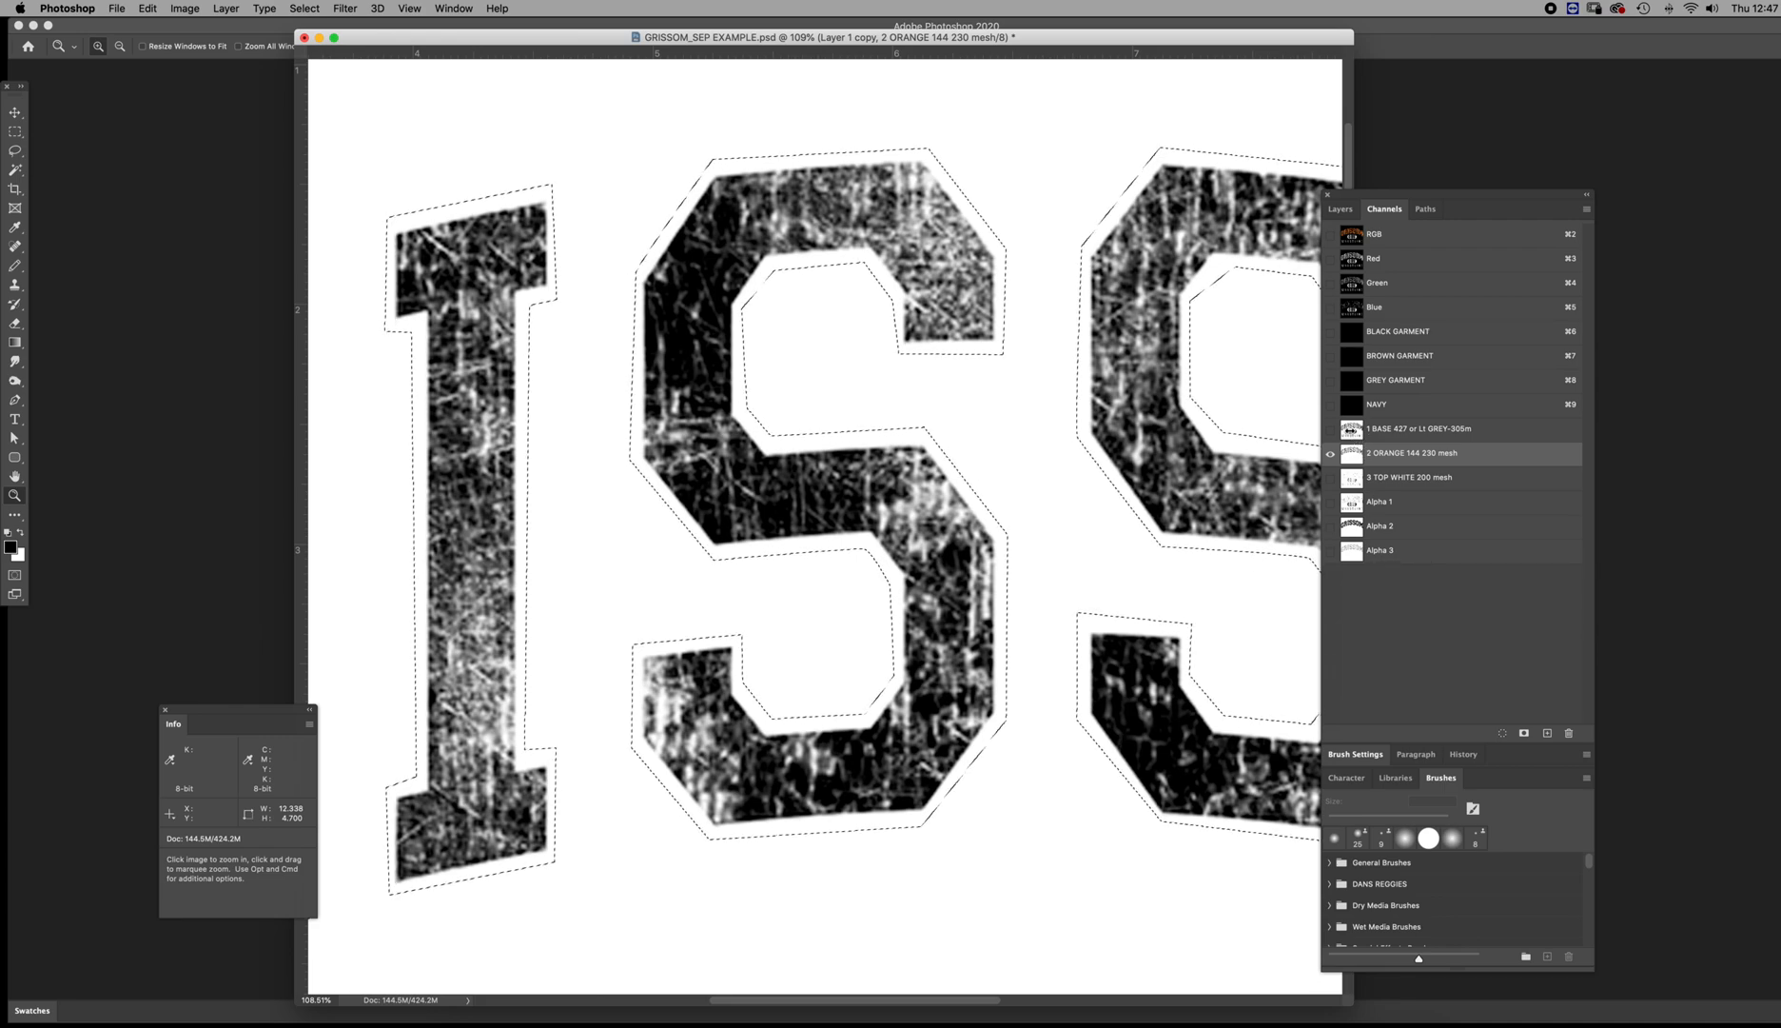
Start a Curves adjustment on the selected 1 BASE lettering and bend the curve down to input 62, output 29
{"action": "left_click", "coordinate": [1351, 430]}
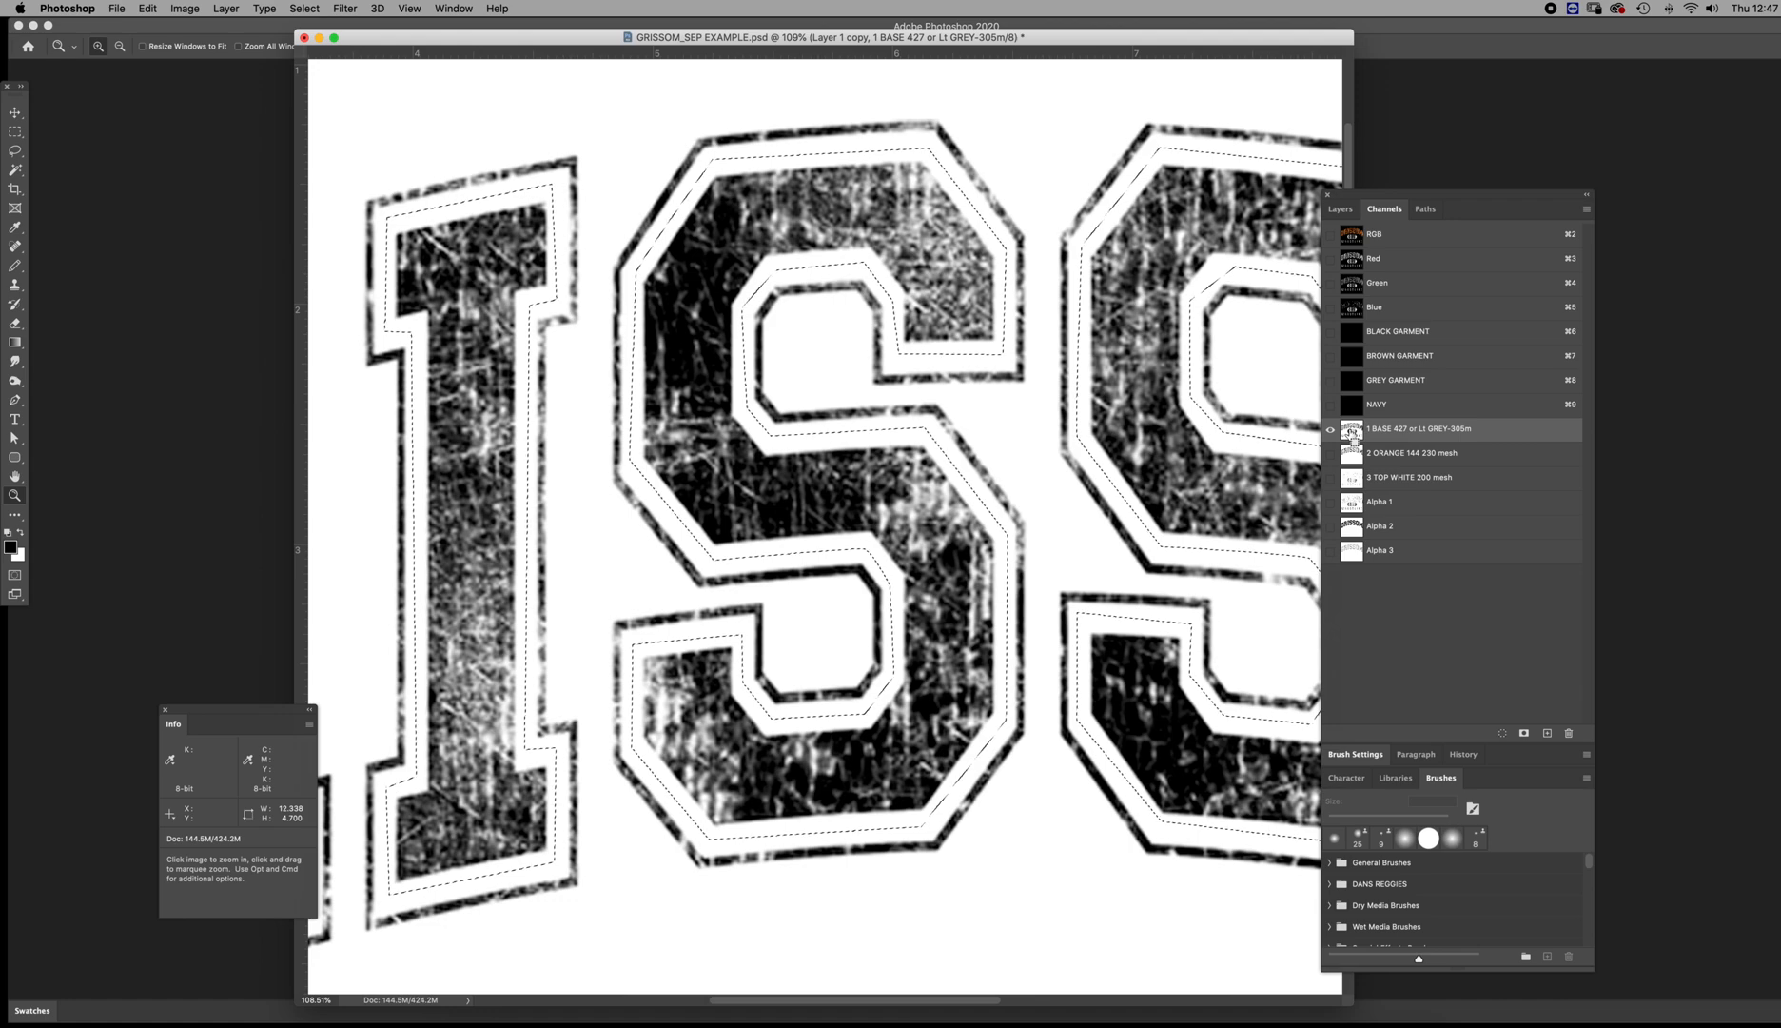
{"action": "key", "text": "super+m"}
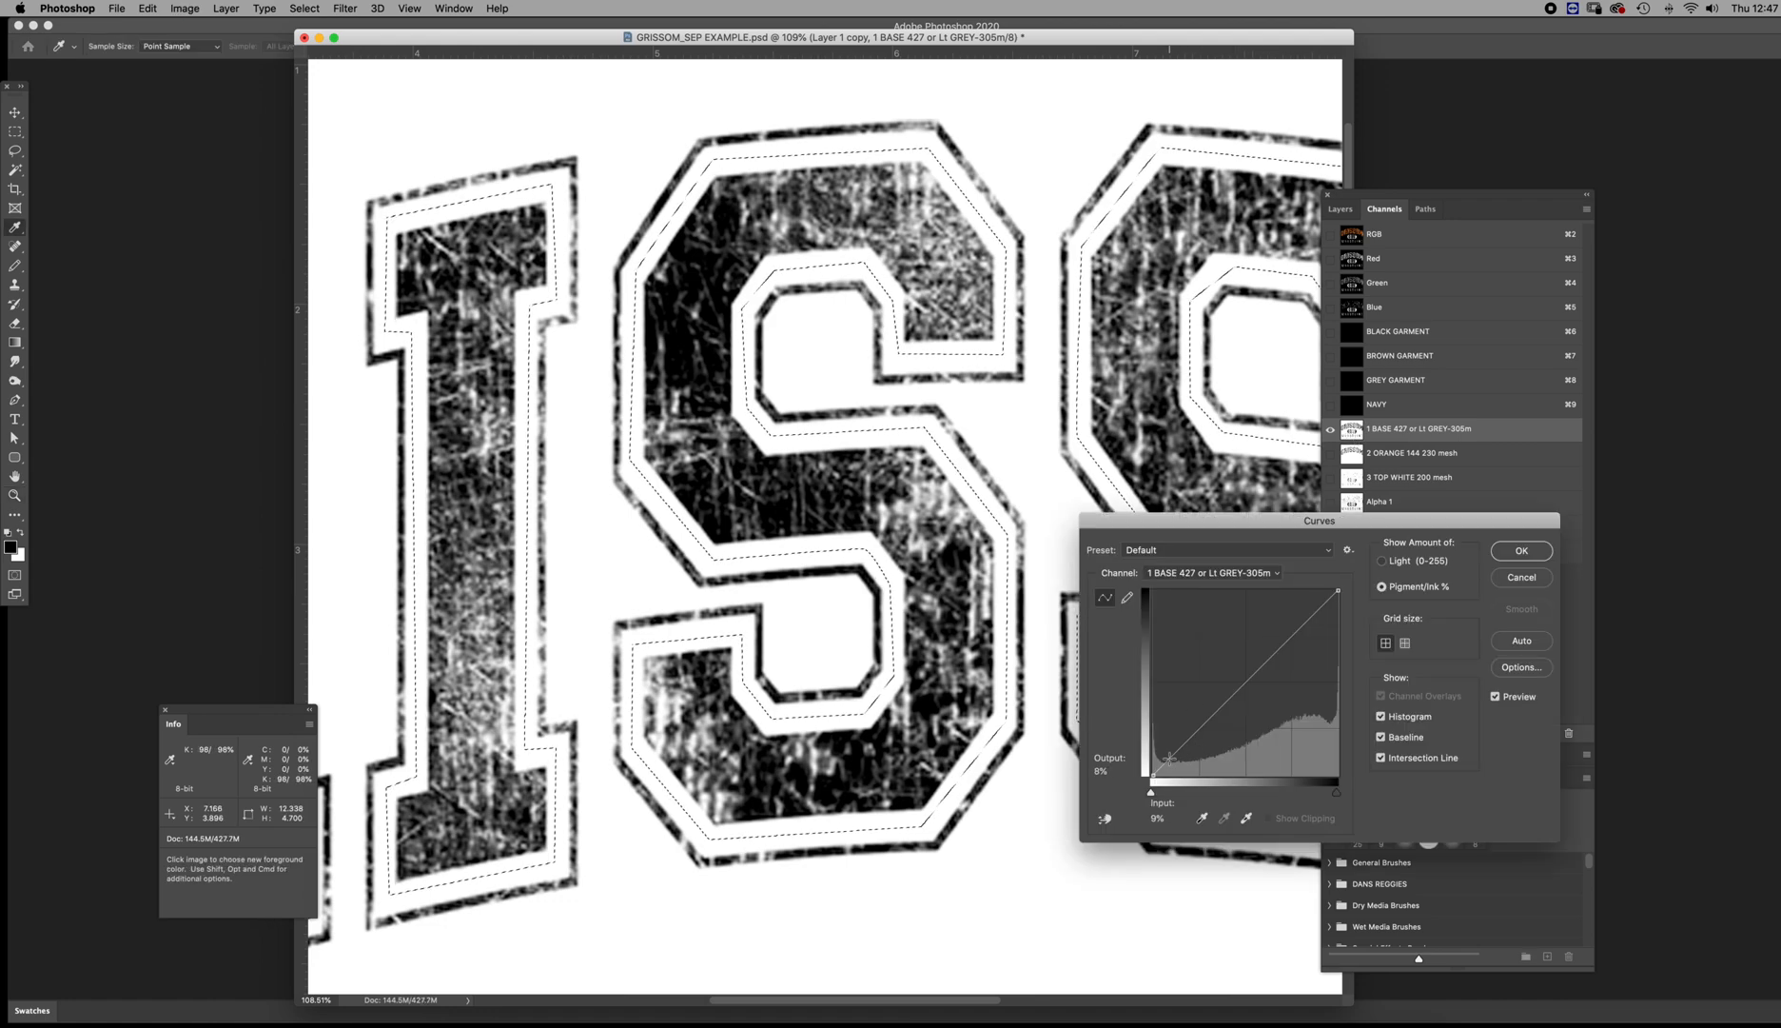
{"action": "left_click_drag", "start_coordinate": [1165, 761], "coordinate": [1255, 735]}
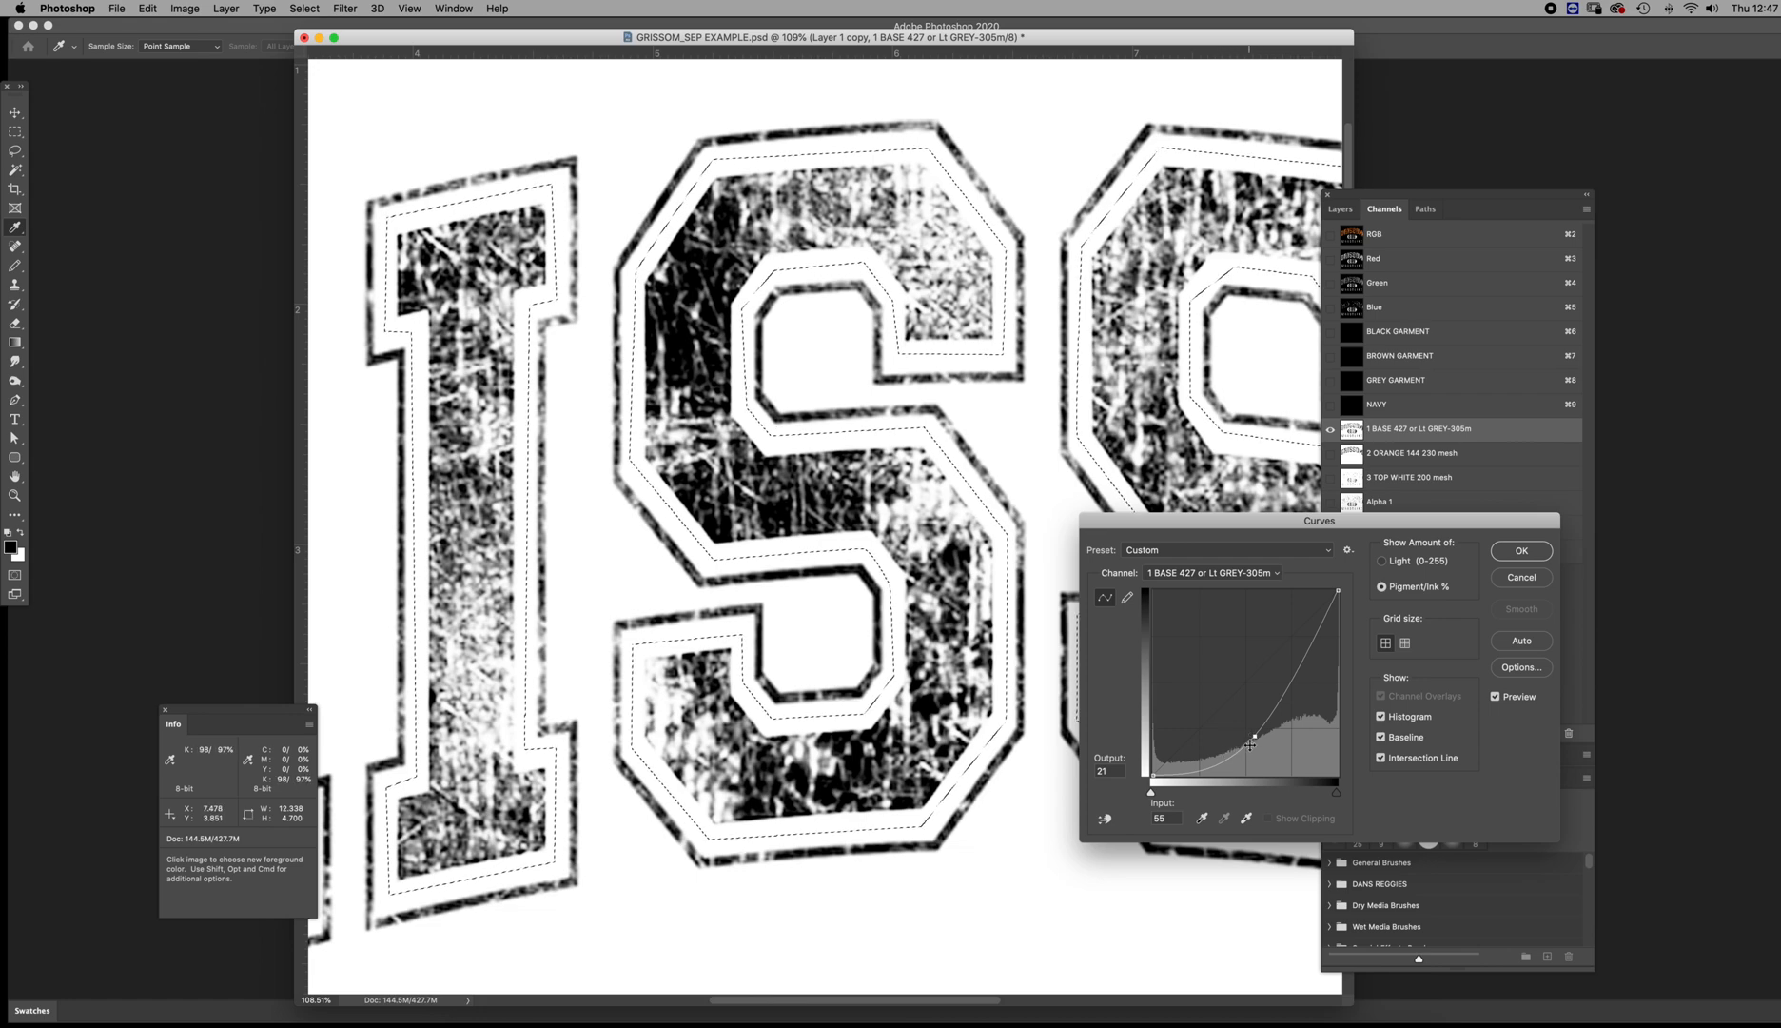
{"action": "left_click_drag", "start_coordinate": [1256, 736], "coordinate": [1268, 720]}
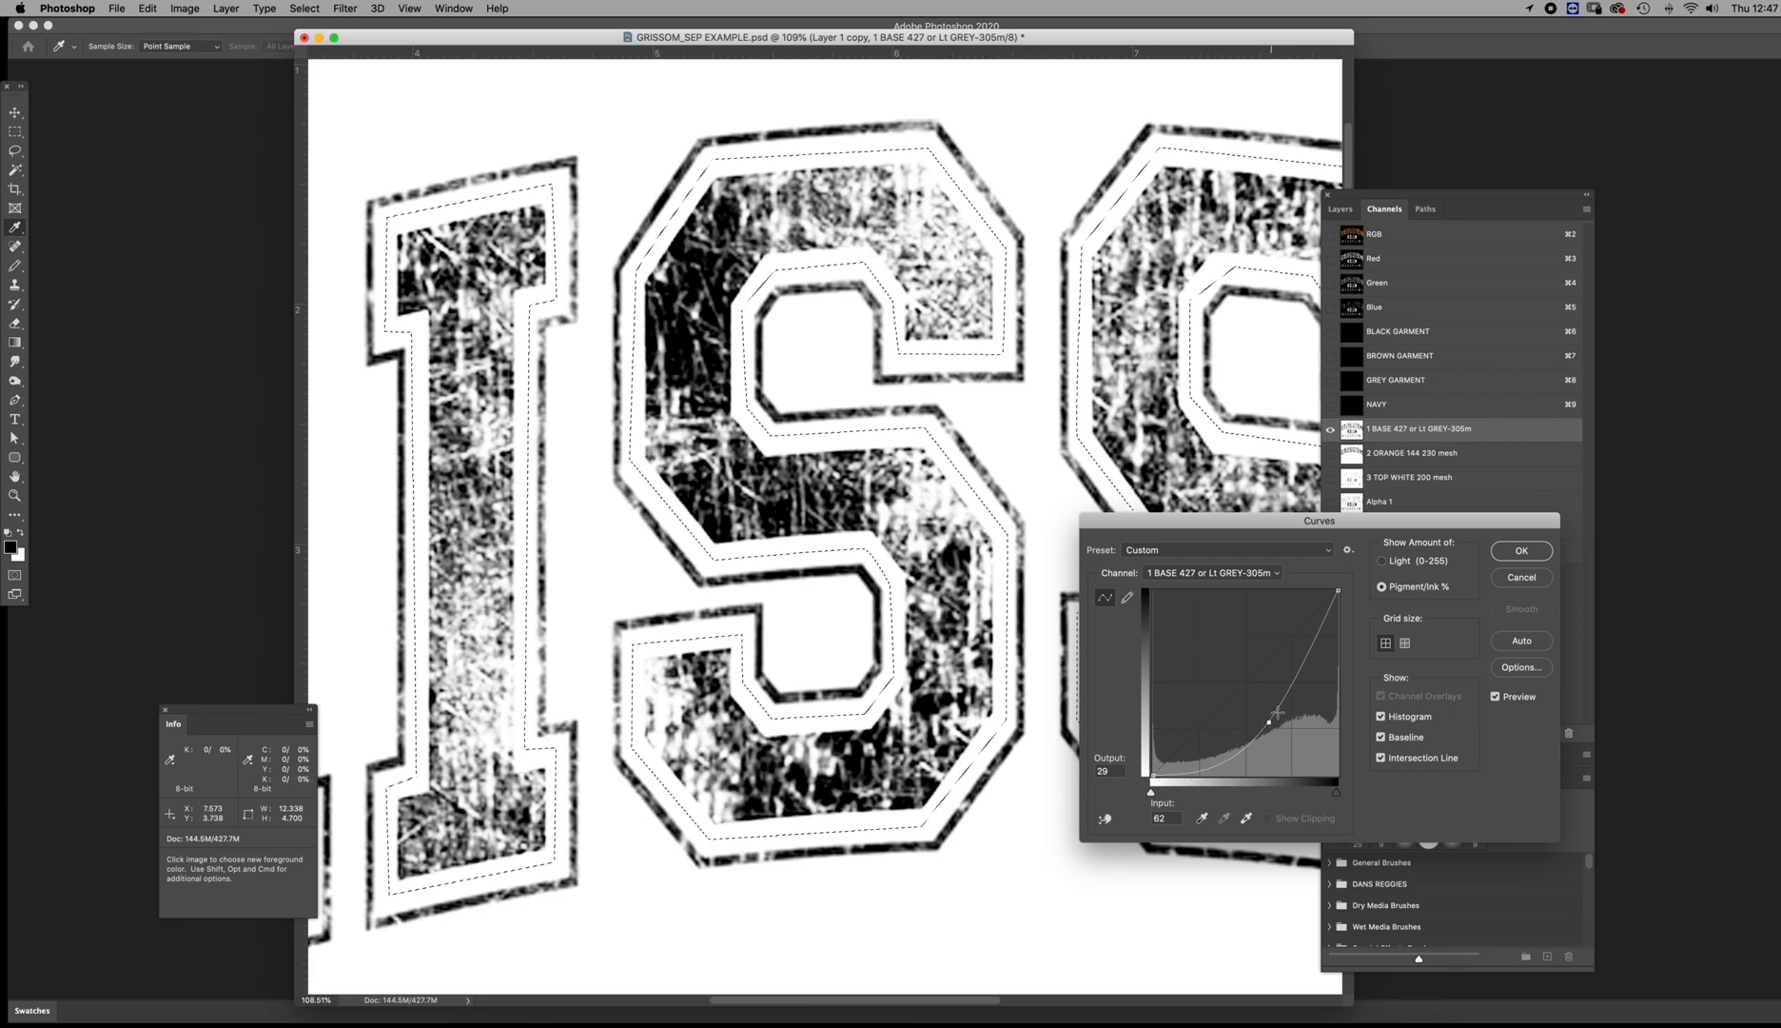
Try raising the zero-ink endpoint of the 1 BASE curve to output 21, and return it to 0
{"action": "left_click", "coordinate": [1152, 788]}
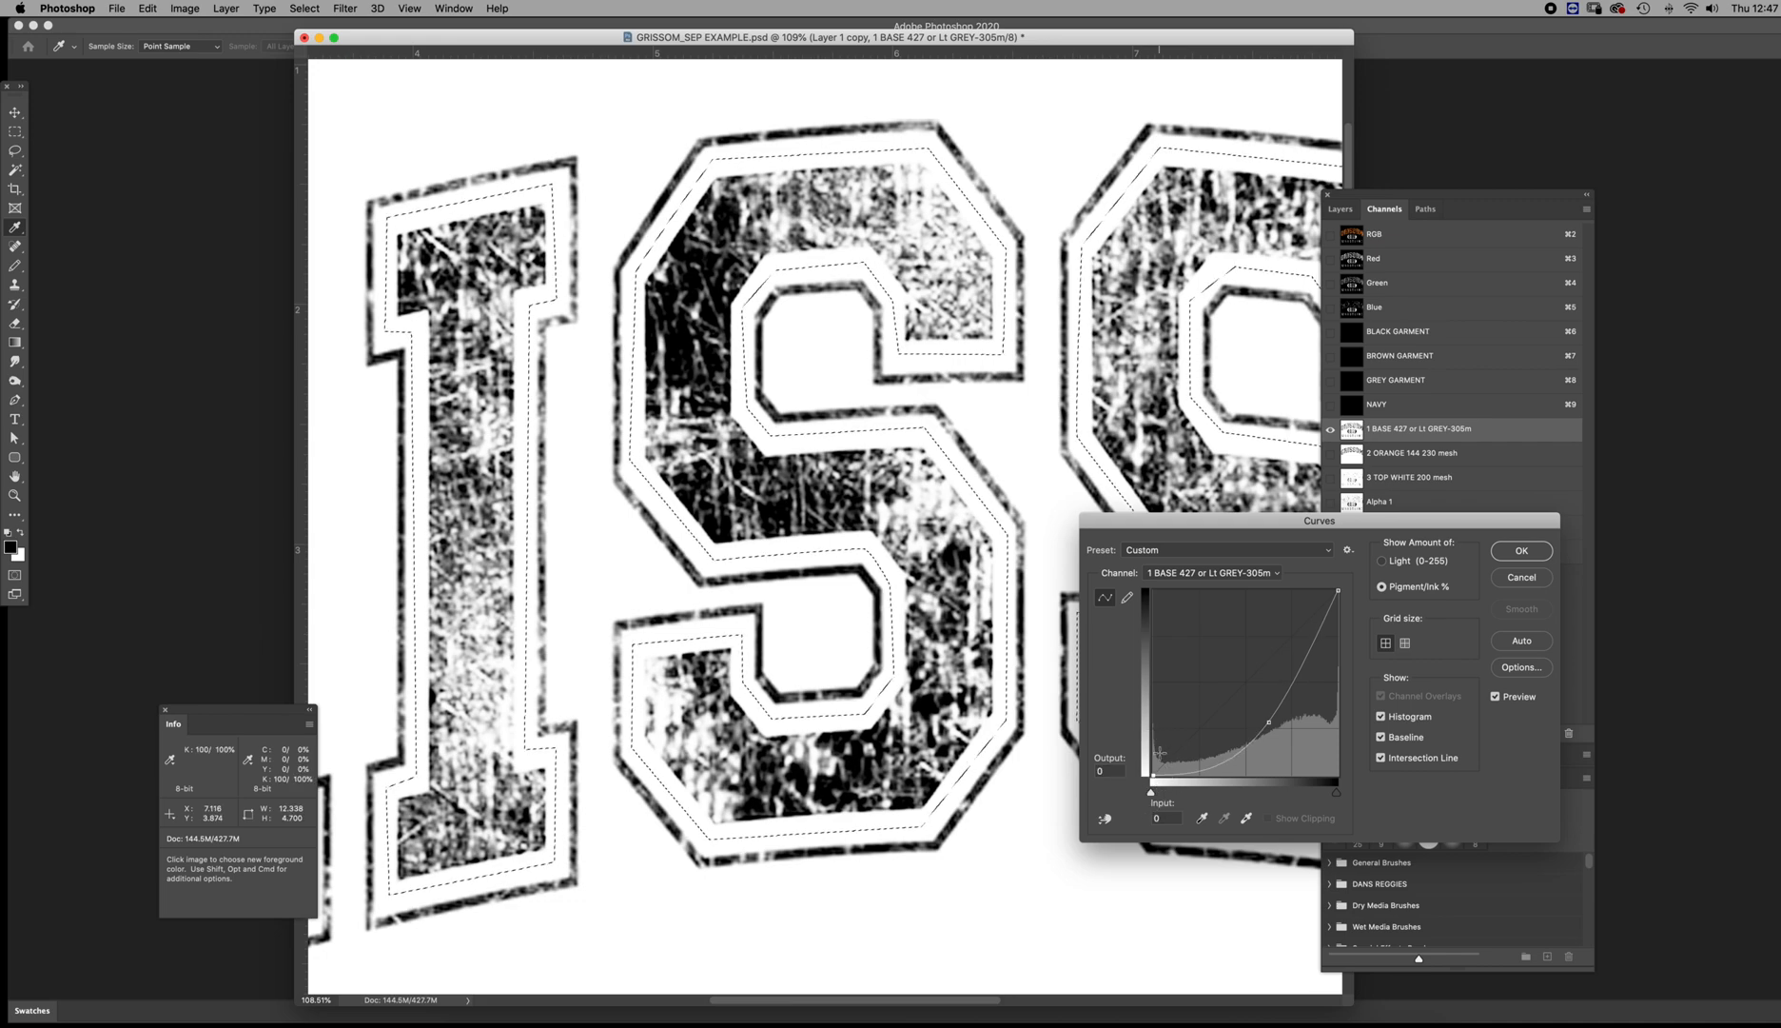
{"action": "left_click_drag", "start_coordinate": [1151, 776], "coordinate": [1151, 736]}
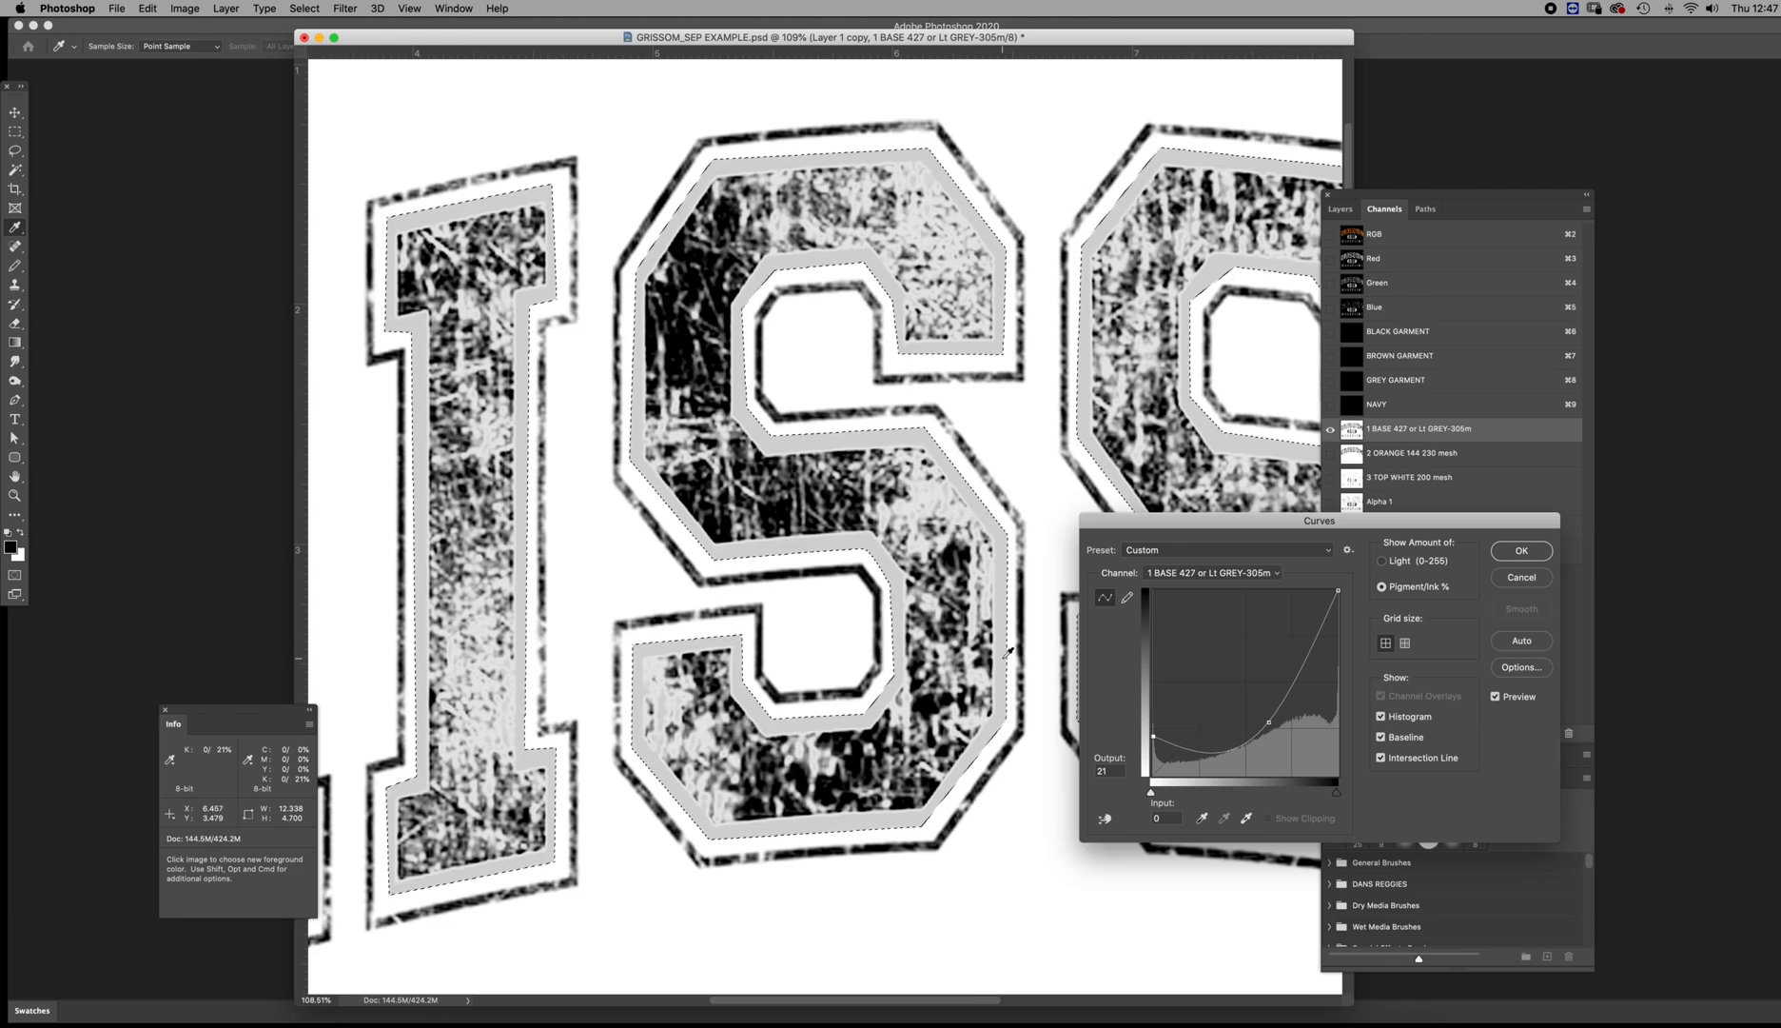
{"action": "left_click_drag", "start_coordinate": [1153, 735], "coordinate": [1153, 775]}
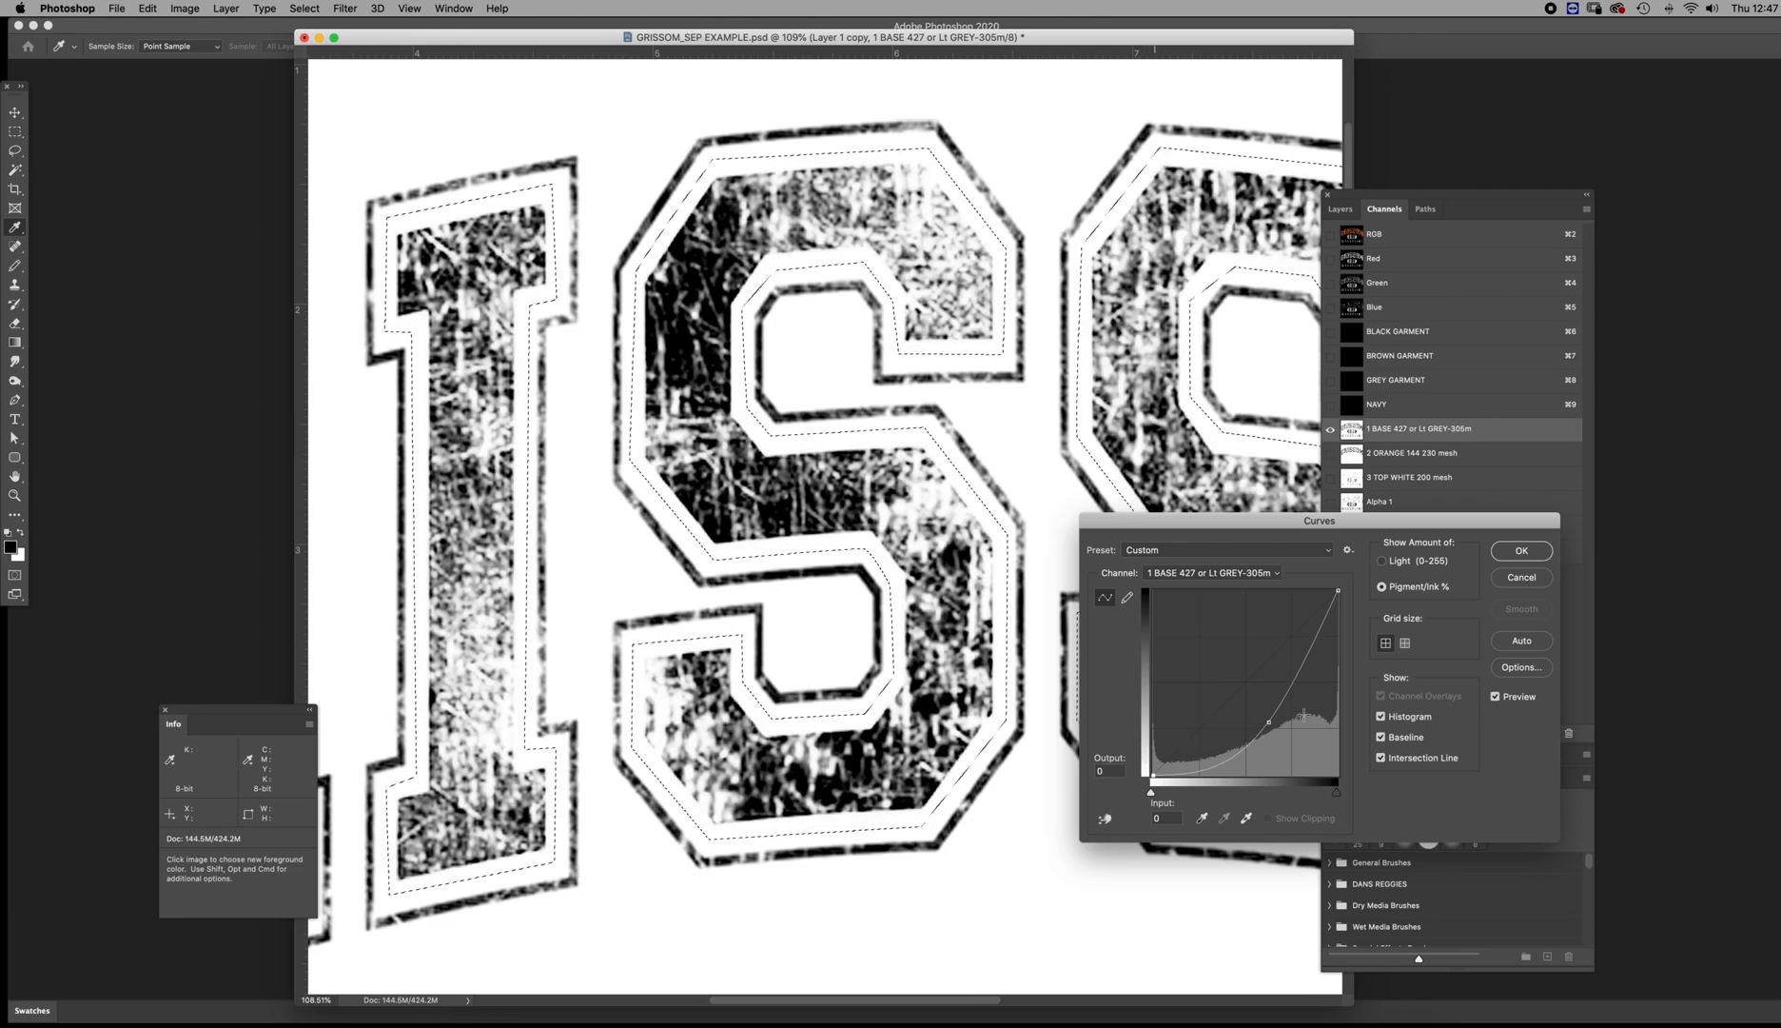
Straighten the 1 BASE curve, try extra points at input 25, output 25 and input 77, output 75, and remove both
{"action": "left_click_drag", "start_coordinate": [1273, 729], "coordinate": [1247, 682]}
{"action": "left_click", "coordinate": [1200, 728]}
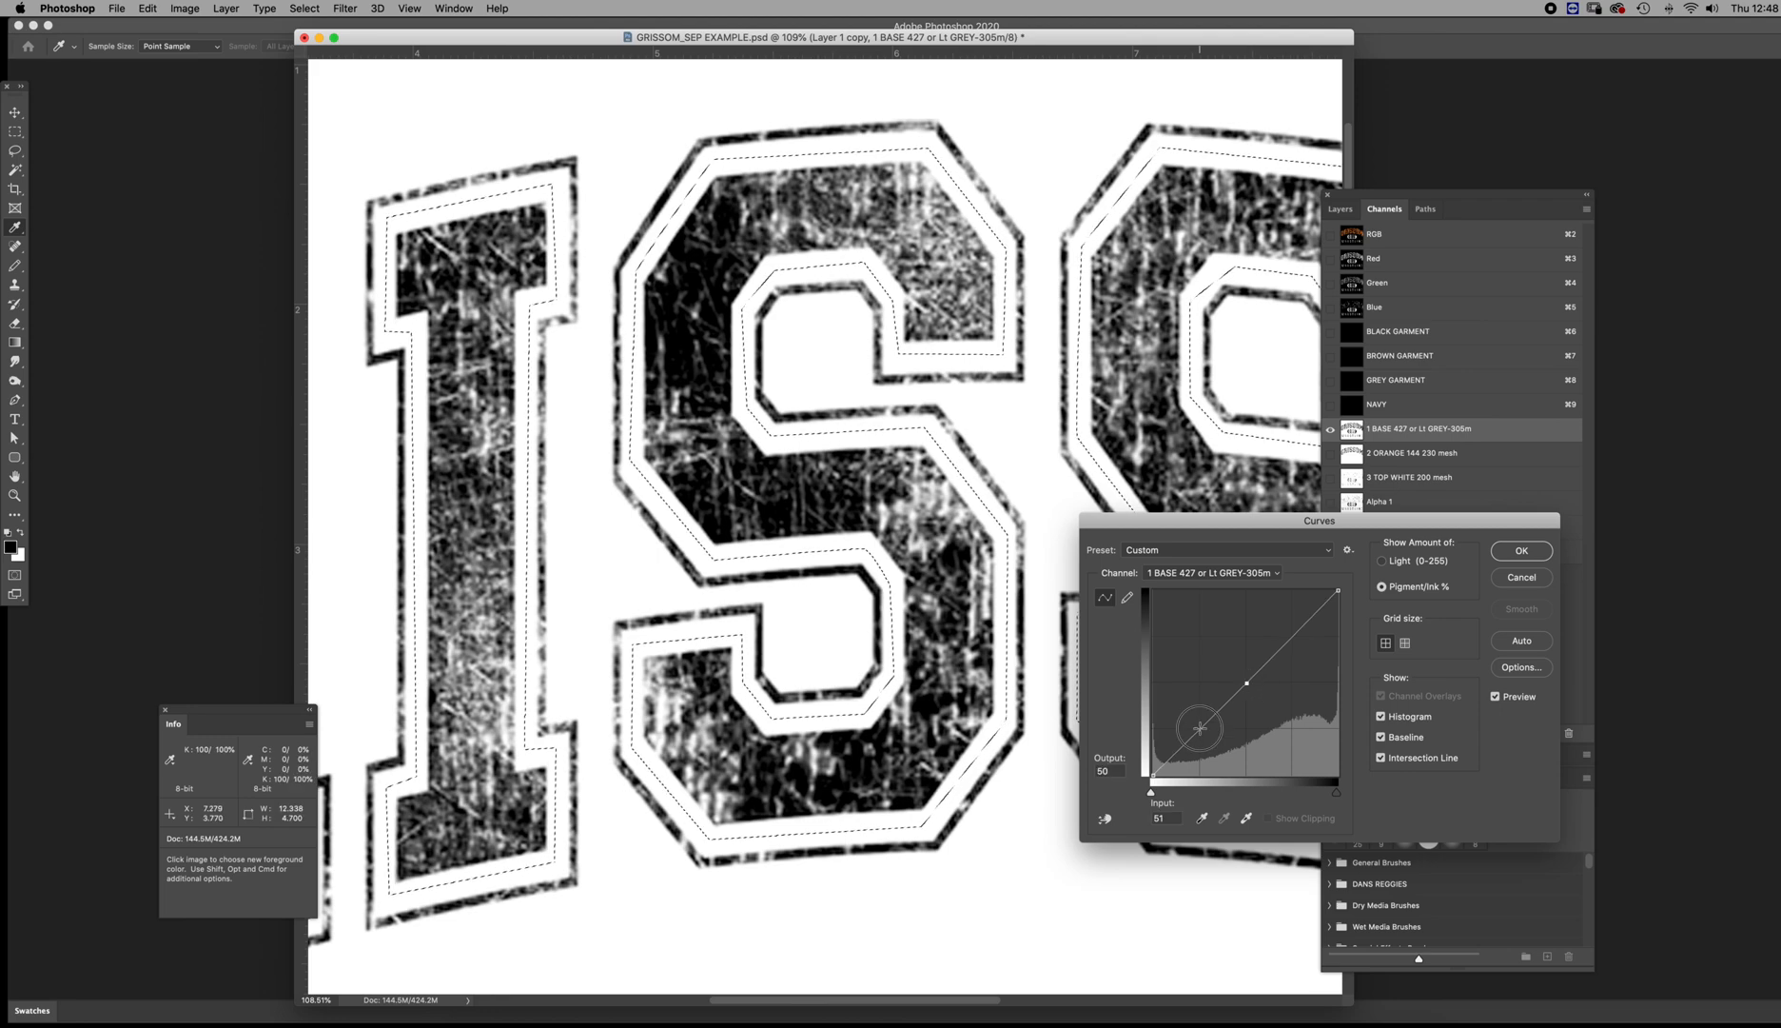
{"action": "left_click", "coordinate": [1296, 637]}
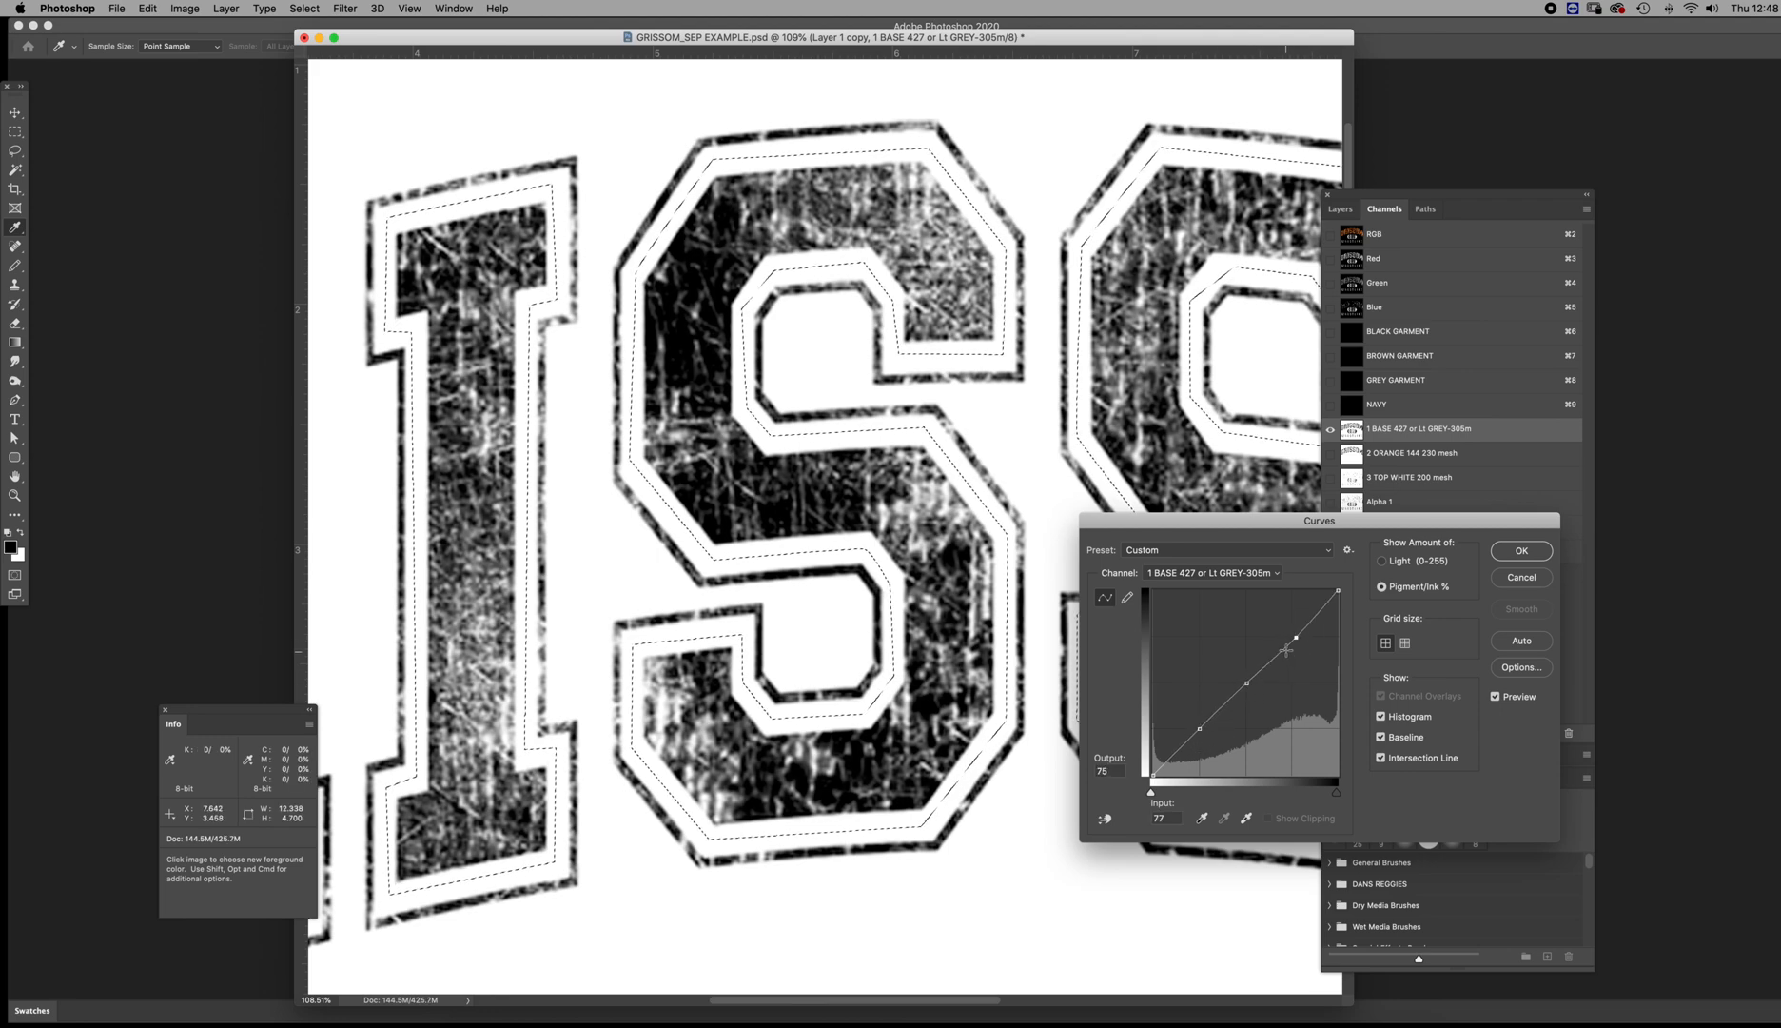
{"action": "left_click_drag", "start_coordinate": [1296, 636], "coordinate": [1401, 553]}
{"action": "left_click_drag", "start_coordinate": [1198, 729], "coordinate": [1070, 831]}
Pull the remaining point of the 1 BASE curve to input 84, output 60, and apply the Curves adjustment
{"action": "left_click_drag", "start_coordinate": [1247, 684], "coordinate": [1282, 707]}
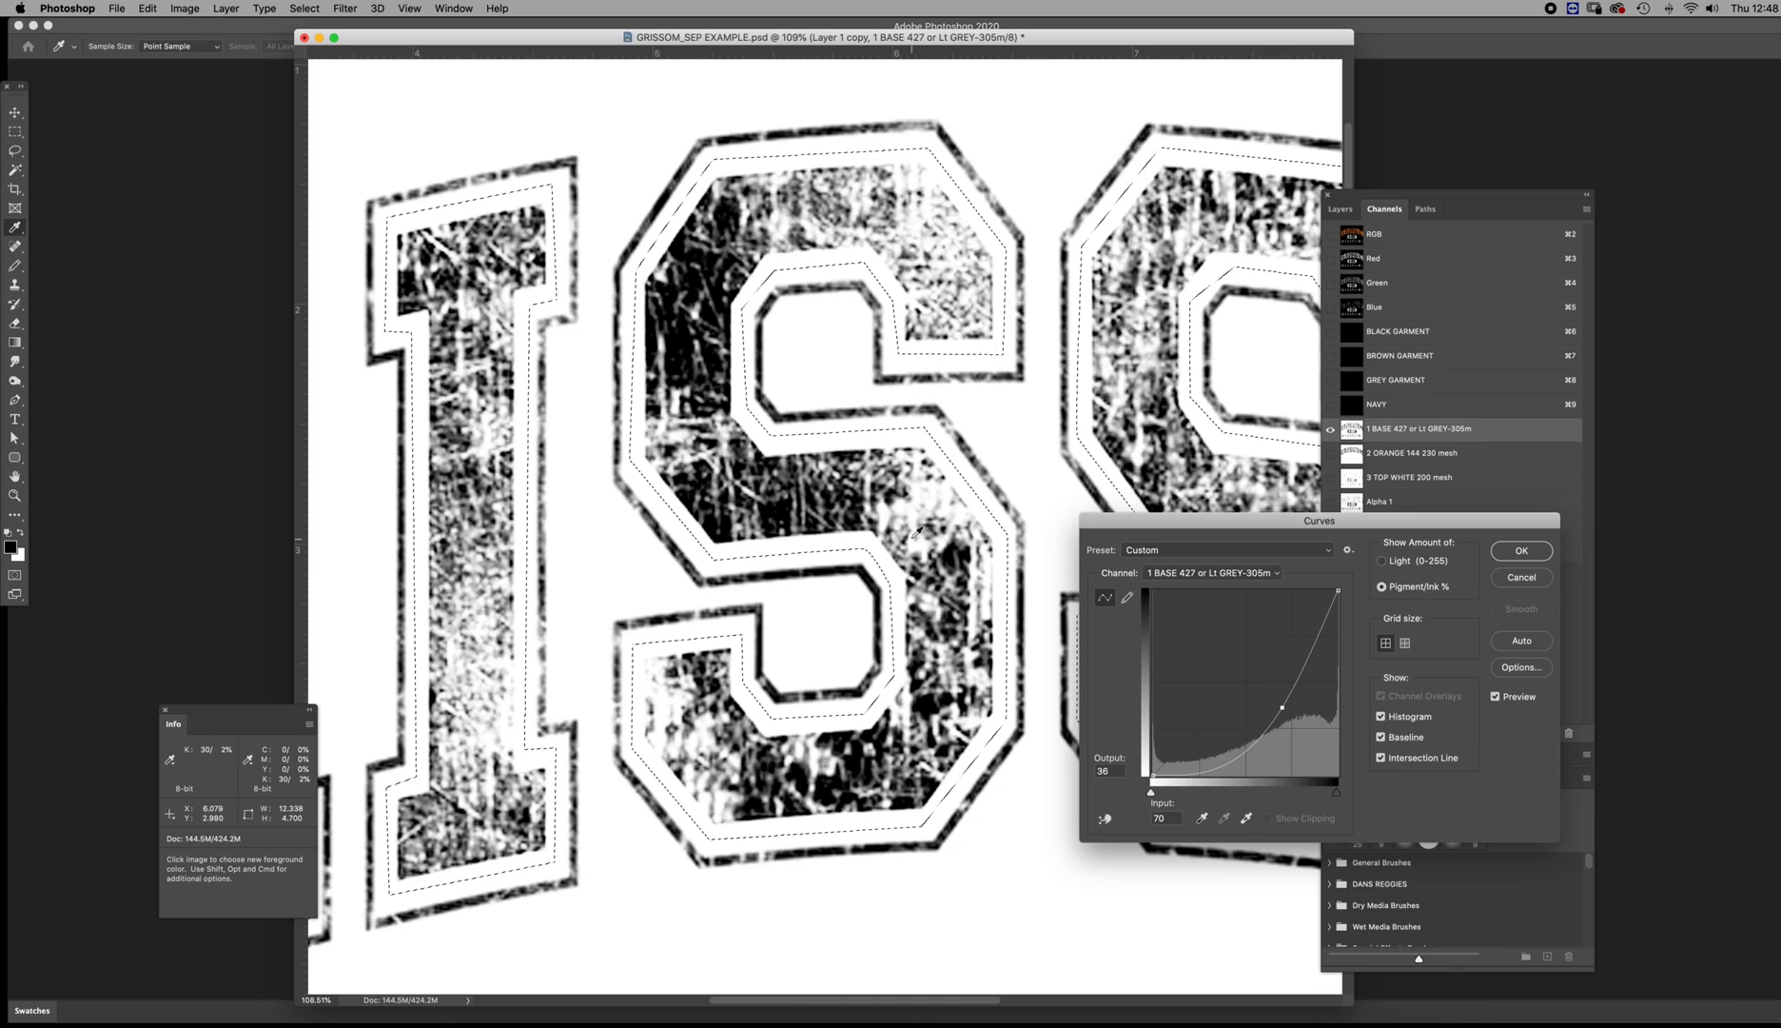
{"action": "left_click_drag", "start_coordinate": [1282, 707], "coordinate": [1308, 667]}
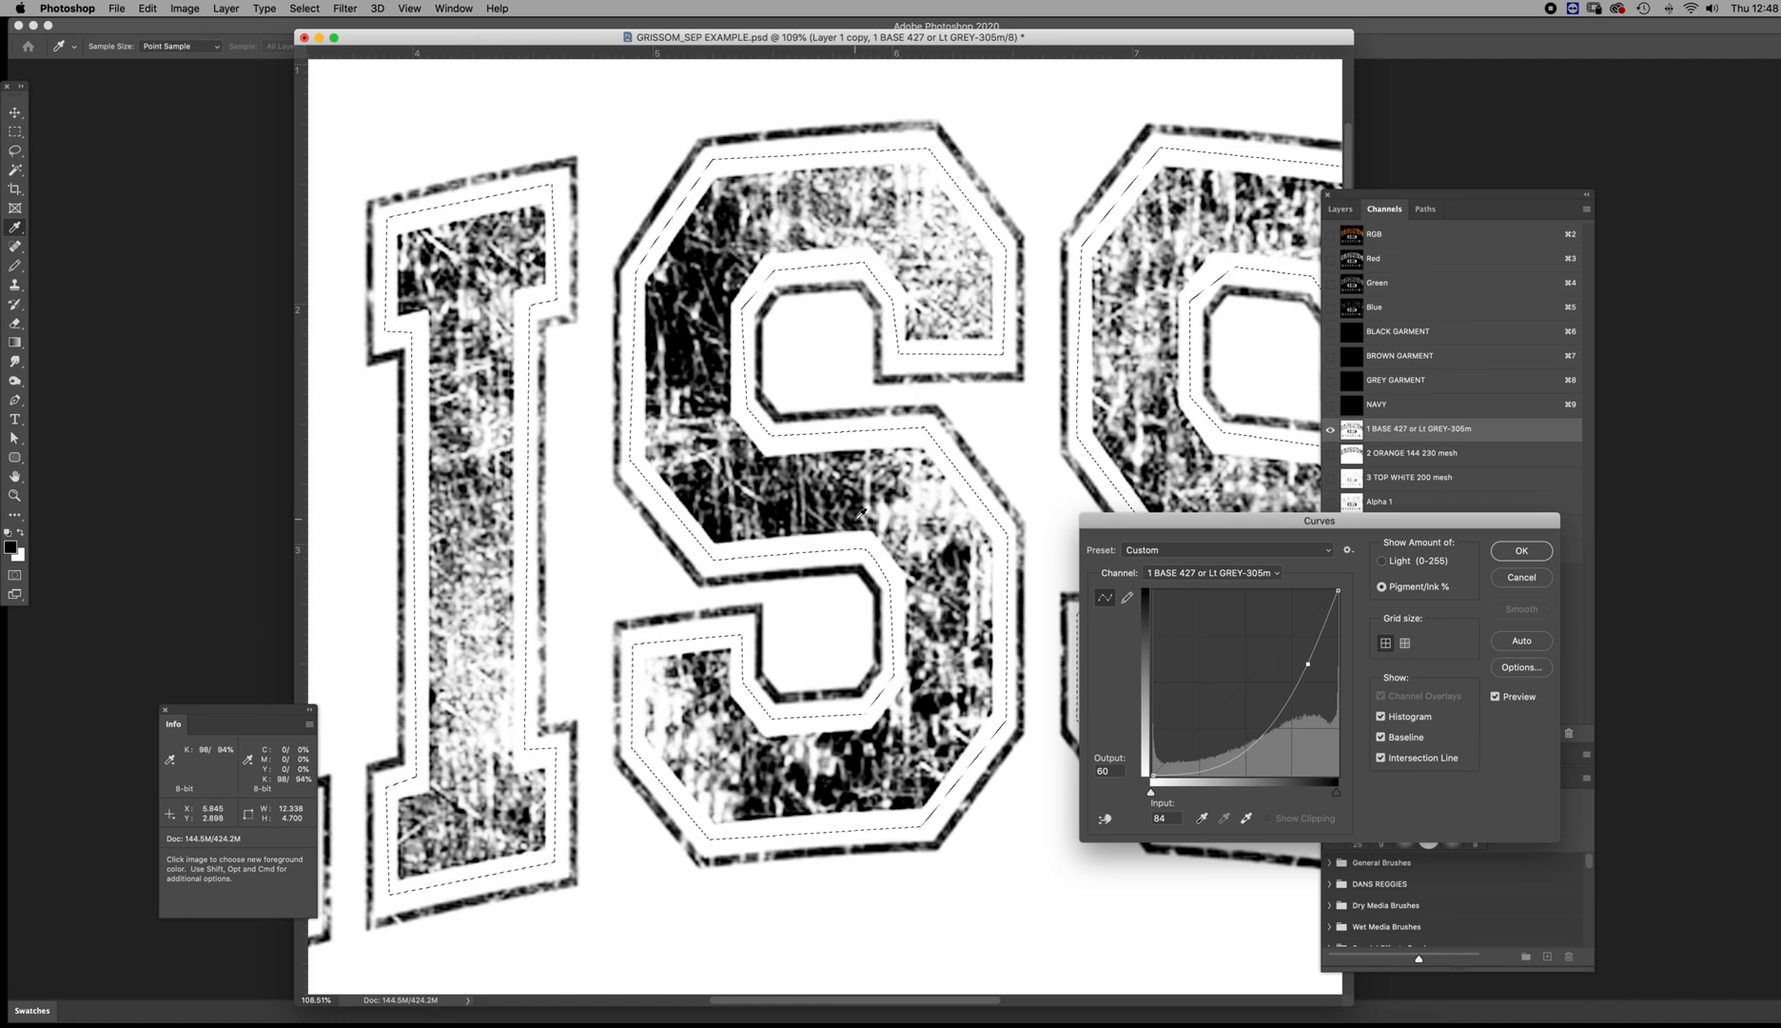
{"action": "left_click", "coordinate": [1522, 552]}
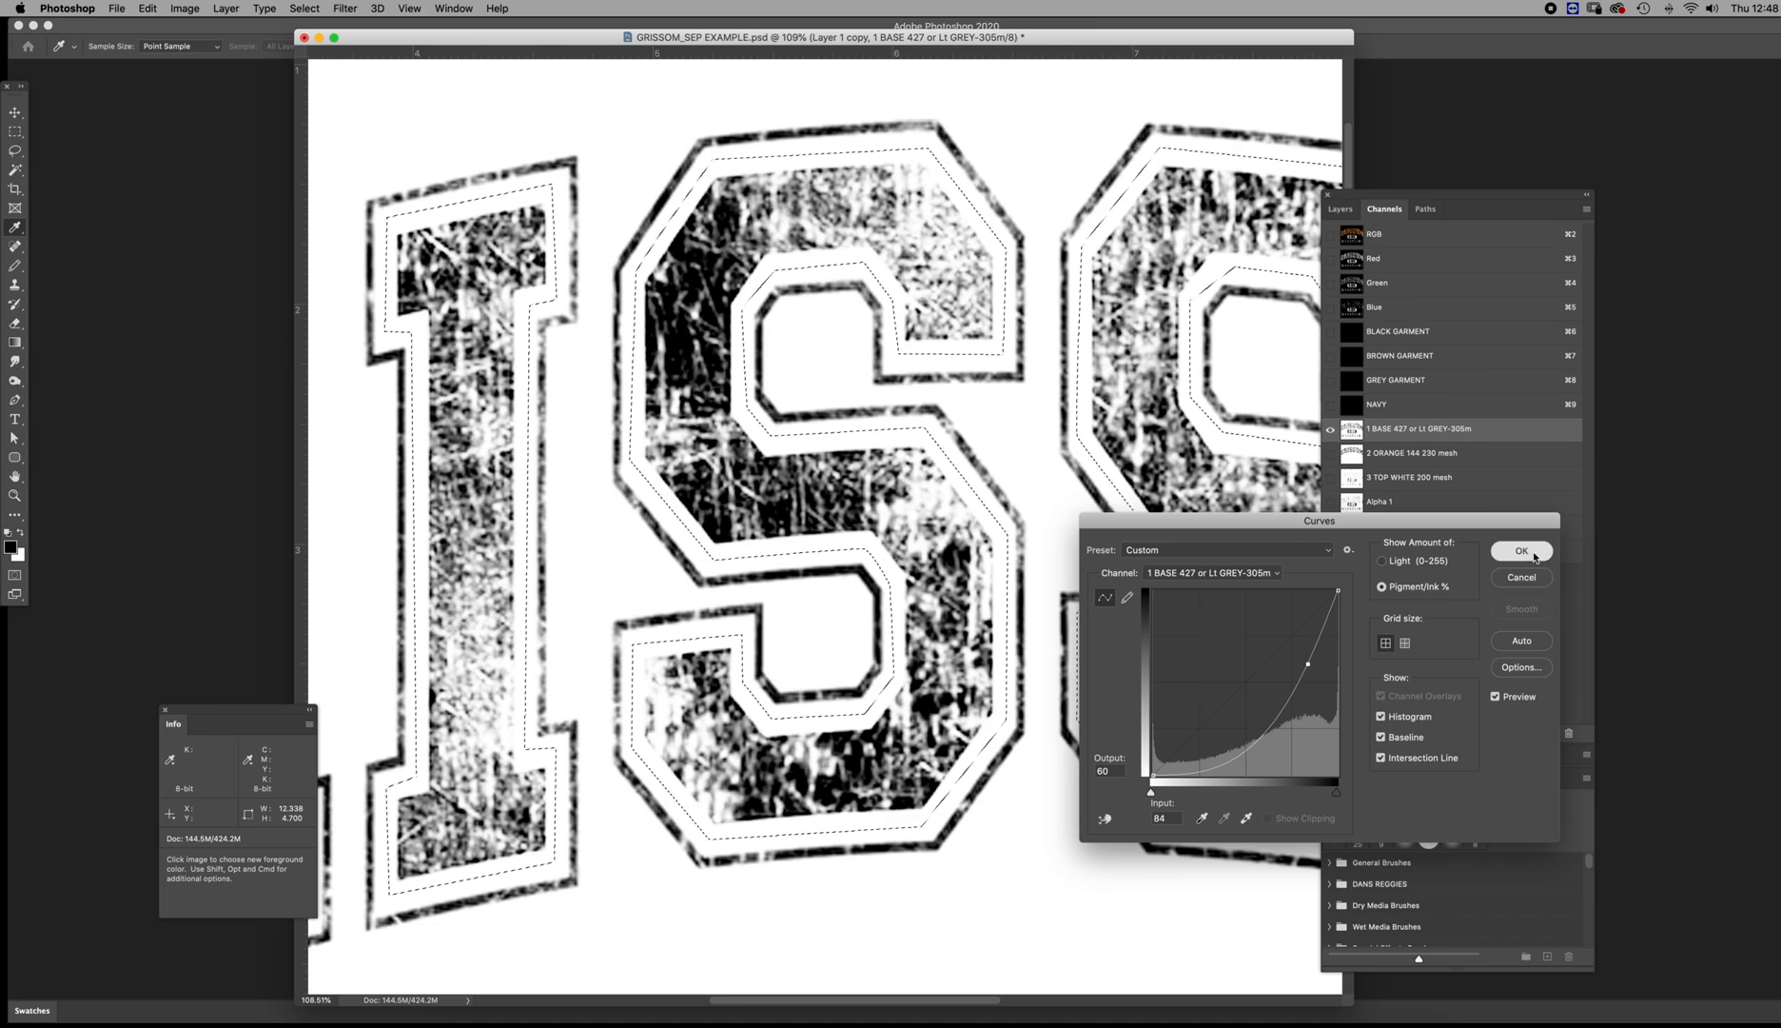
Strengthen the light tones of the lettering in the 2 ORANGE channel with a Curves point at input 8, output 17
{"action": "left_click", "coordinate": [1347, 455]}
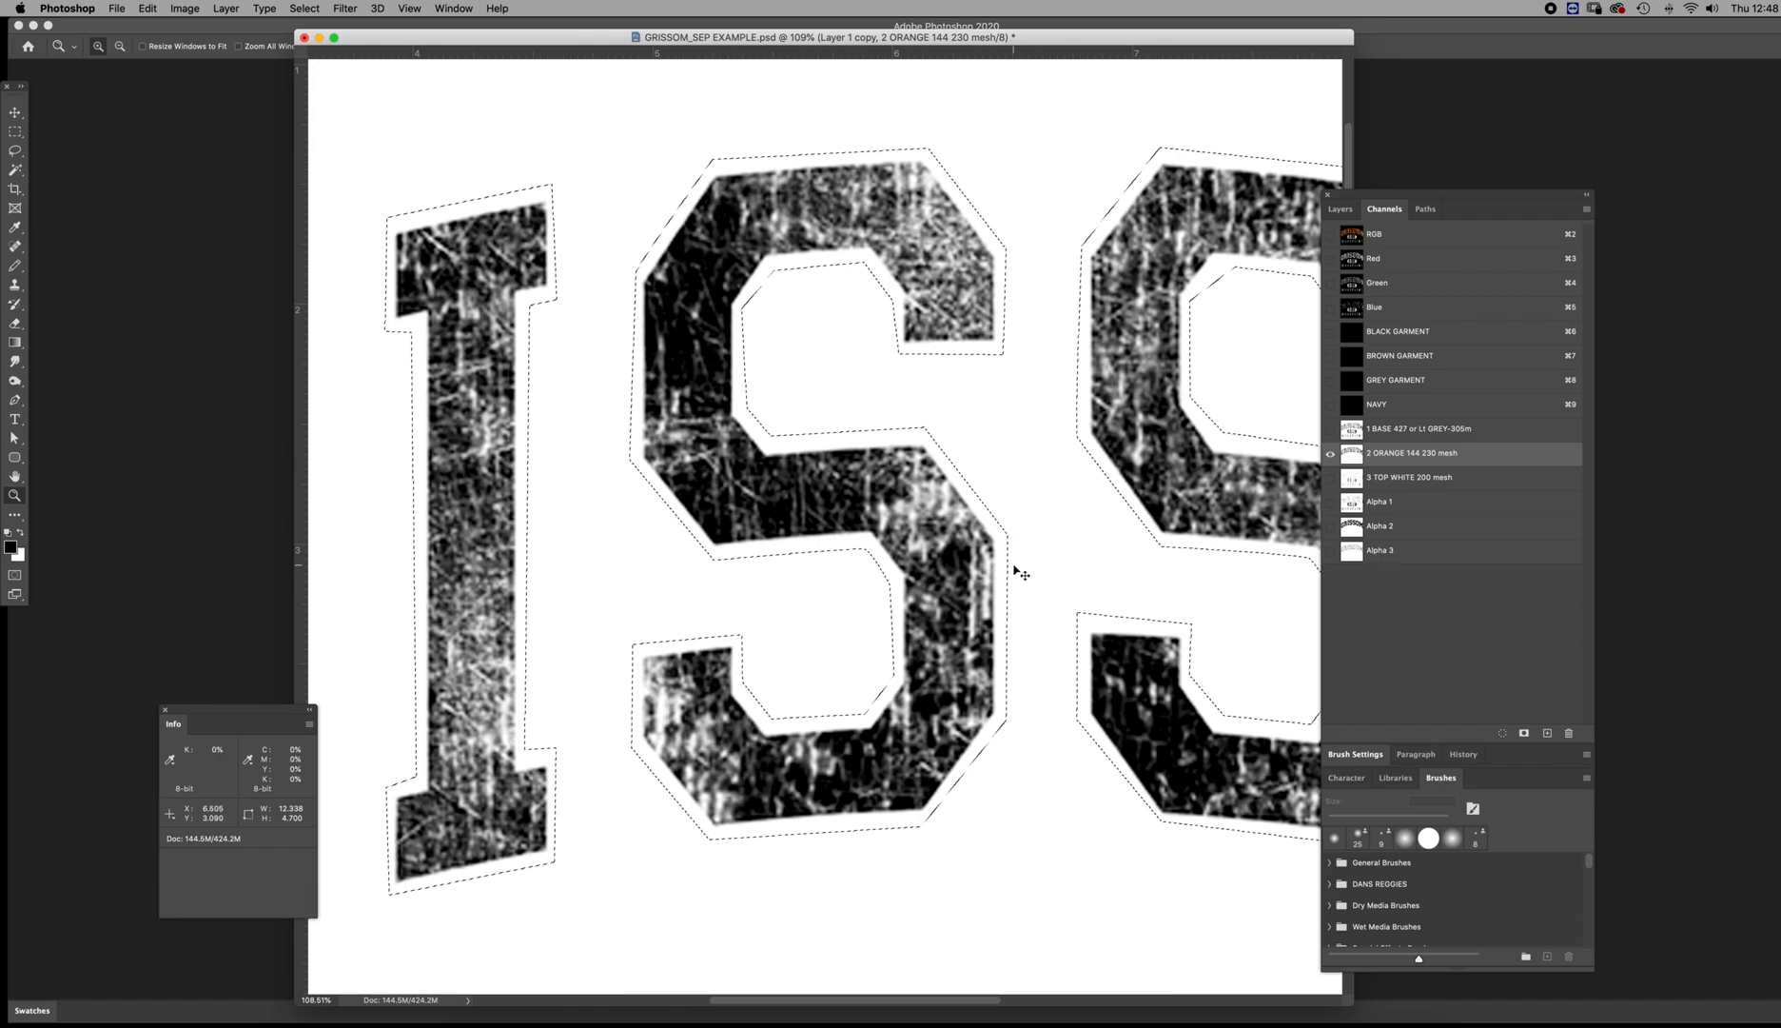
{"action": "key", "text": "super+m"}
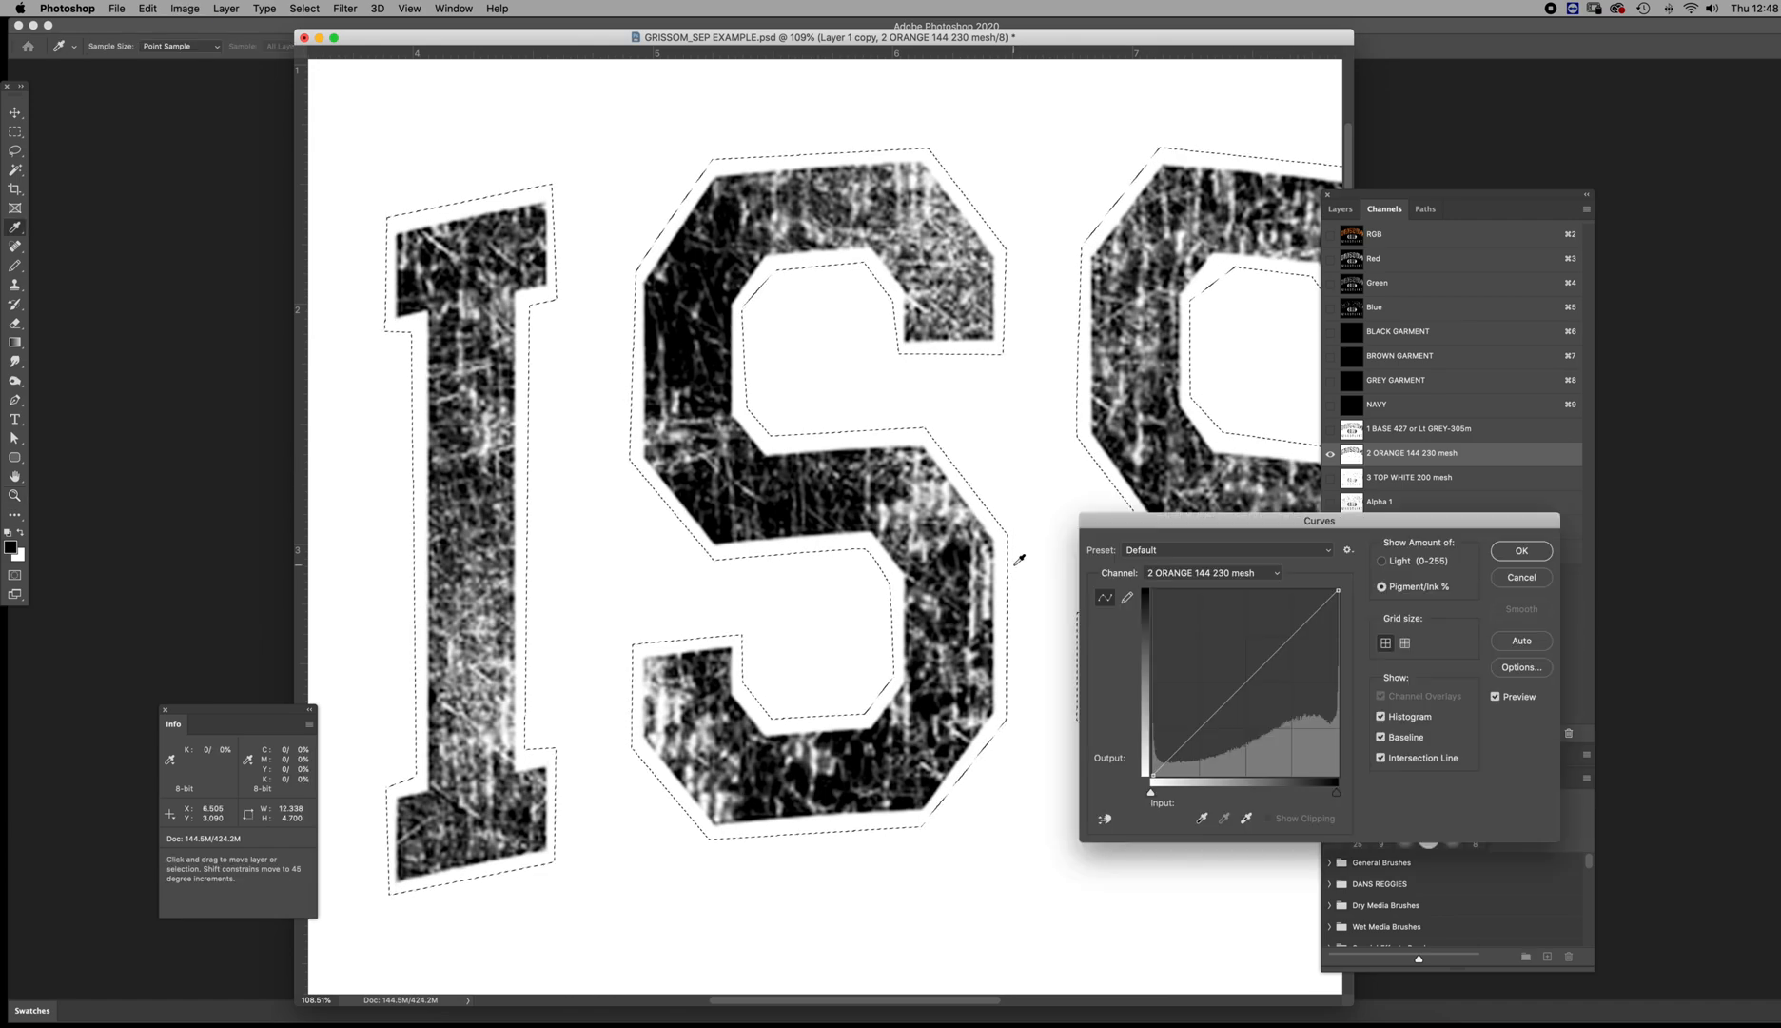
{"action": "left_click", "coordinate": [1179, 749]}
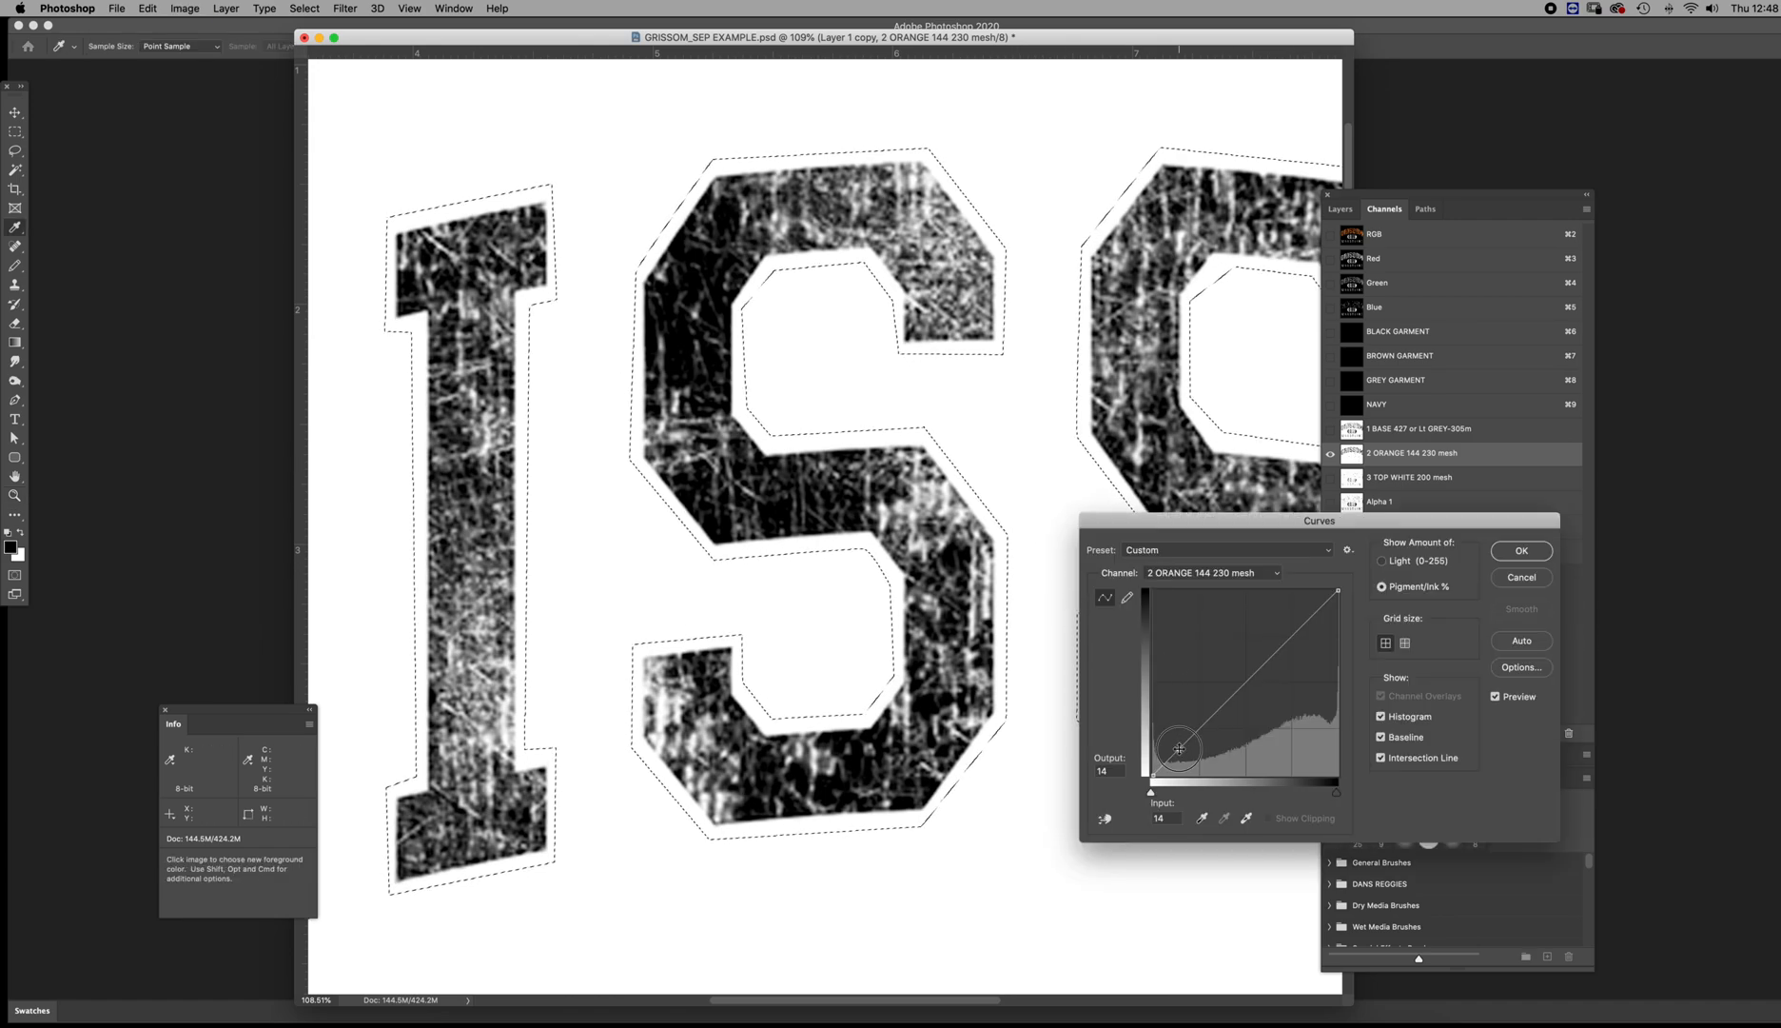
{"action": "left_click", "coordinate": [947, 506]}
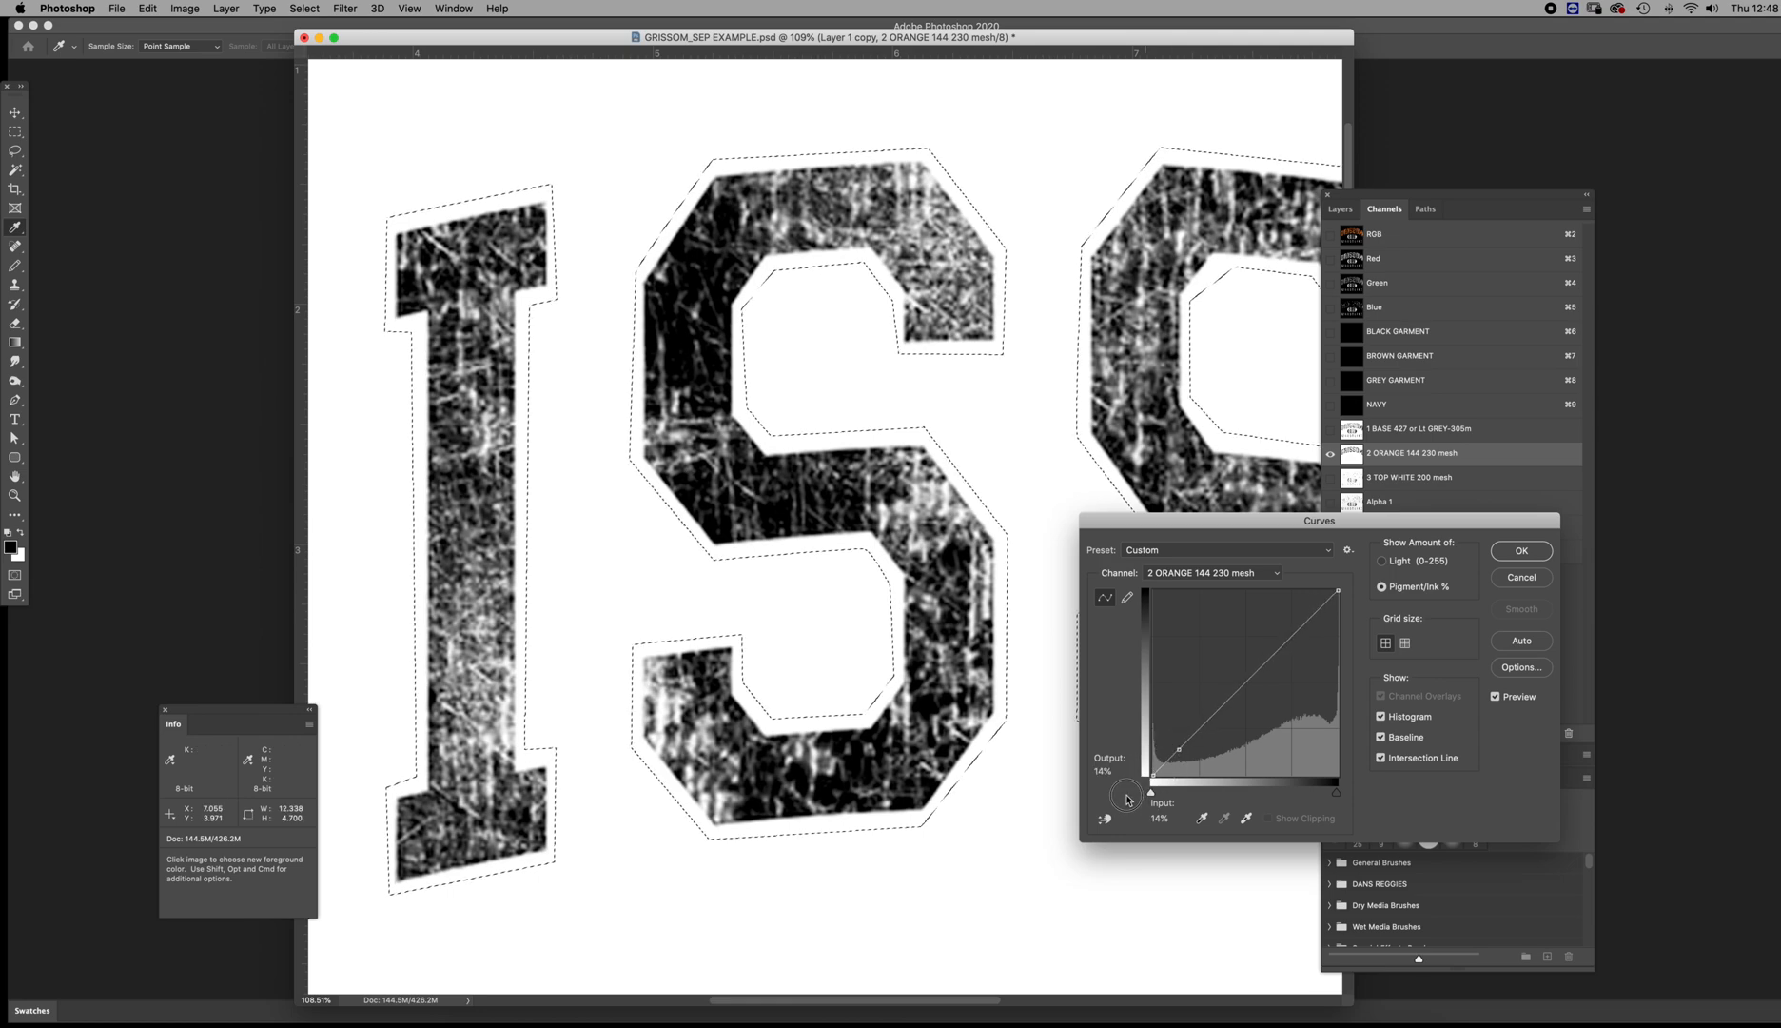
{"action": "left_click_drag", "start_coordinate": [1177, 745], "coordinate": [1170, 747]}
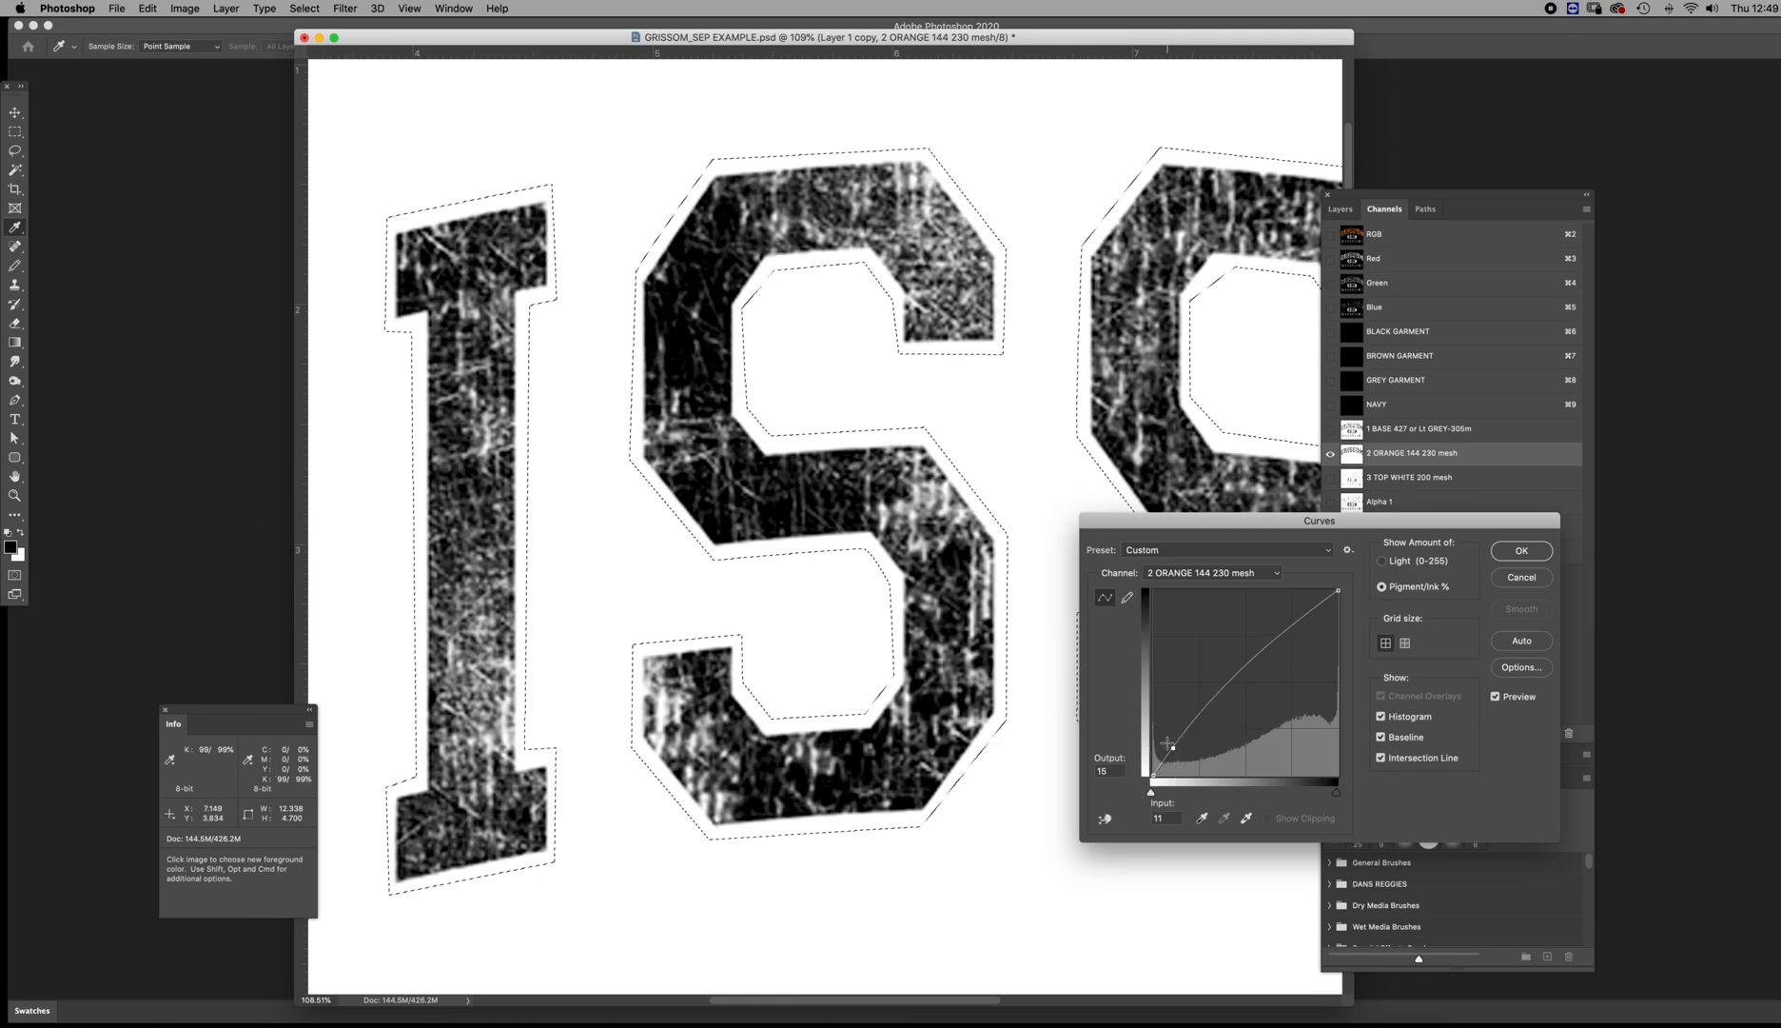
{"action": "left_click_drag", "start_coordinate": [1172, 747], "coordinate": [1169, 747]}
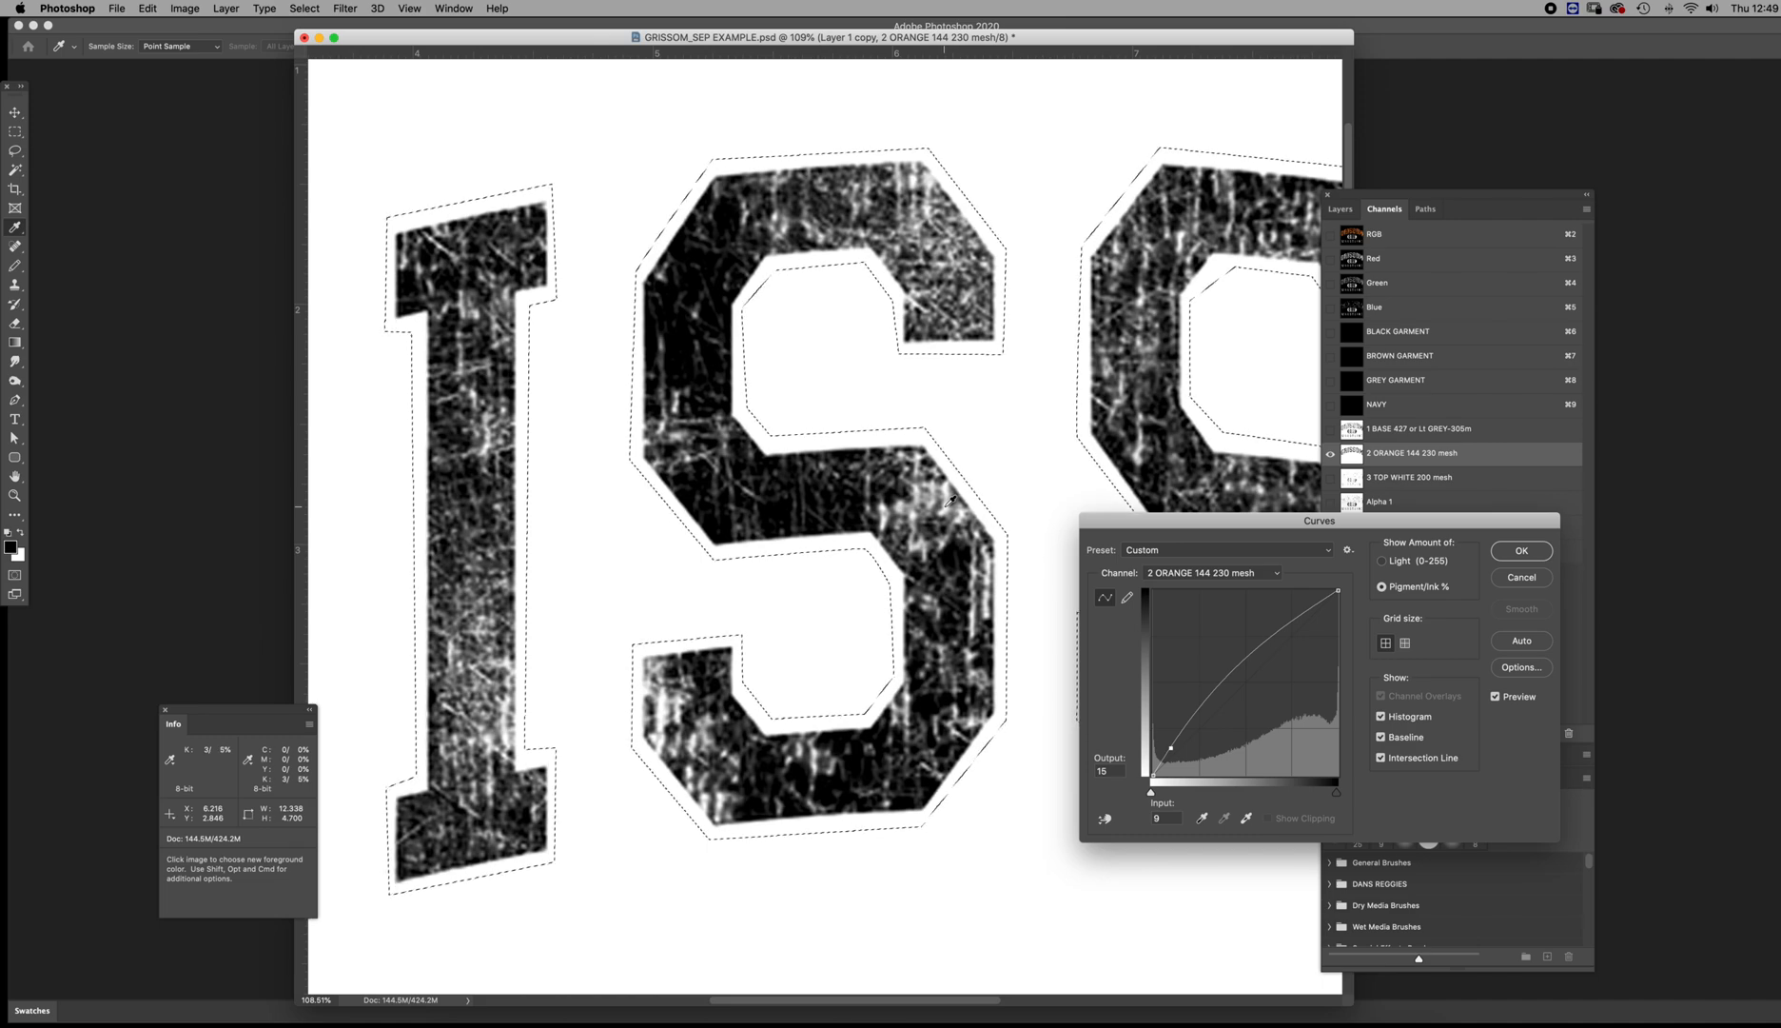
{"action": "left_click_drag", "start_coordinate": [1170, 748], "coordinate": [1169, 742]}
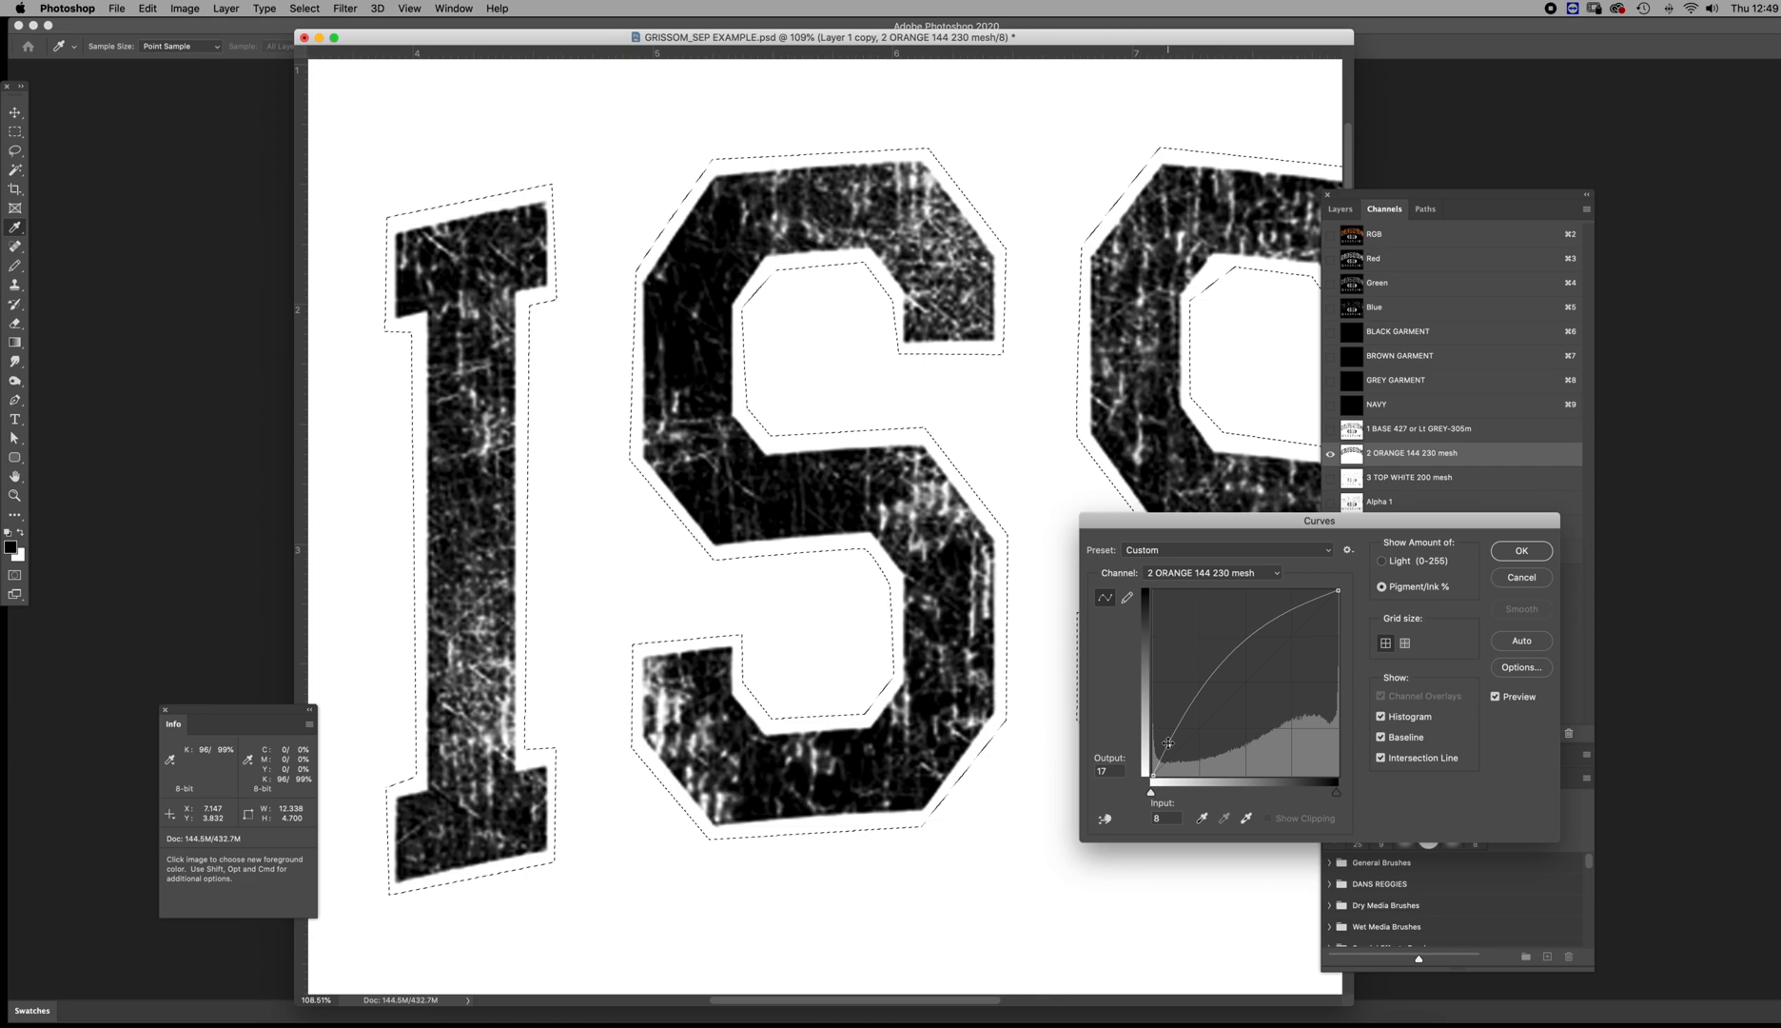
{"action": "left_click", "coordinate": [1520, 551]}
{"action": "key", "text": "z"}
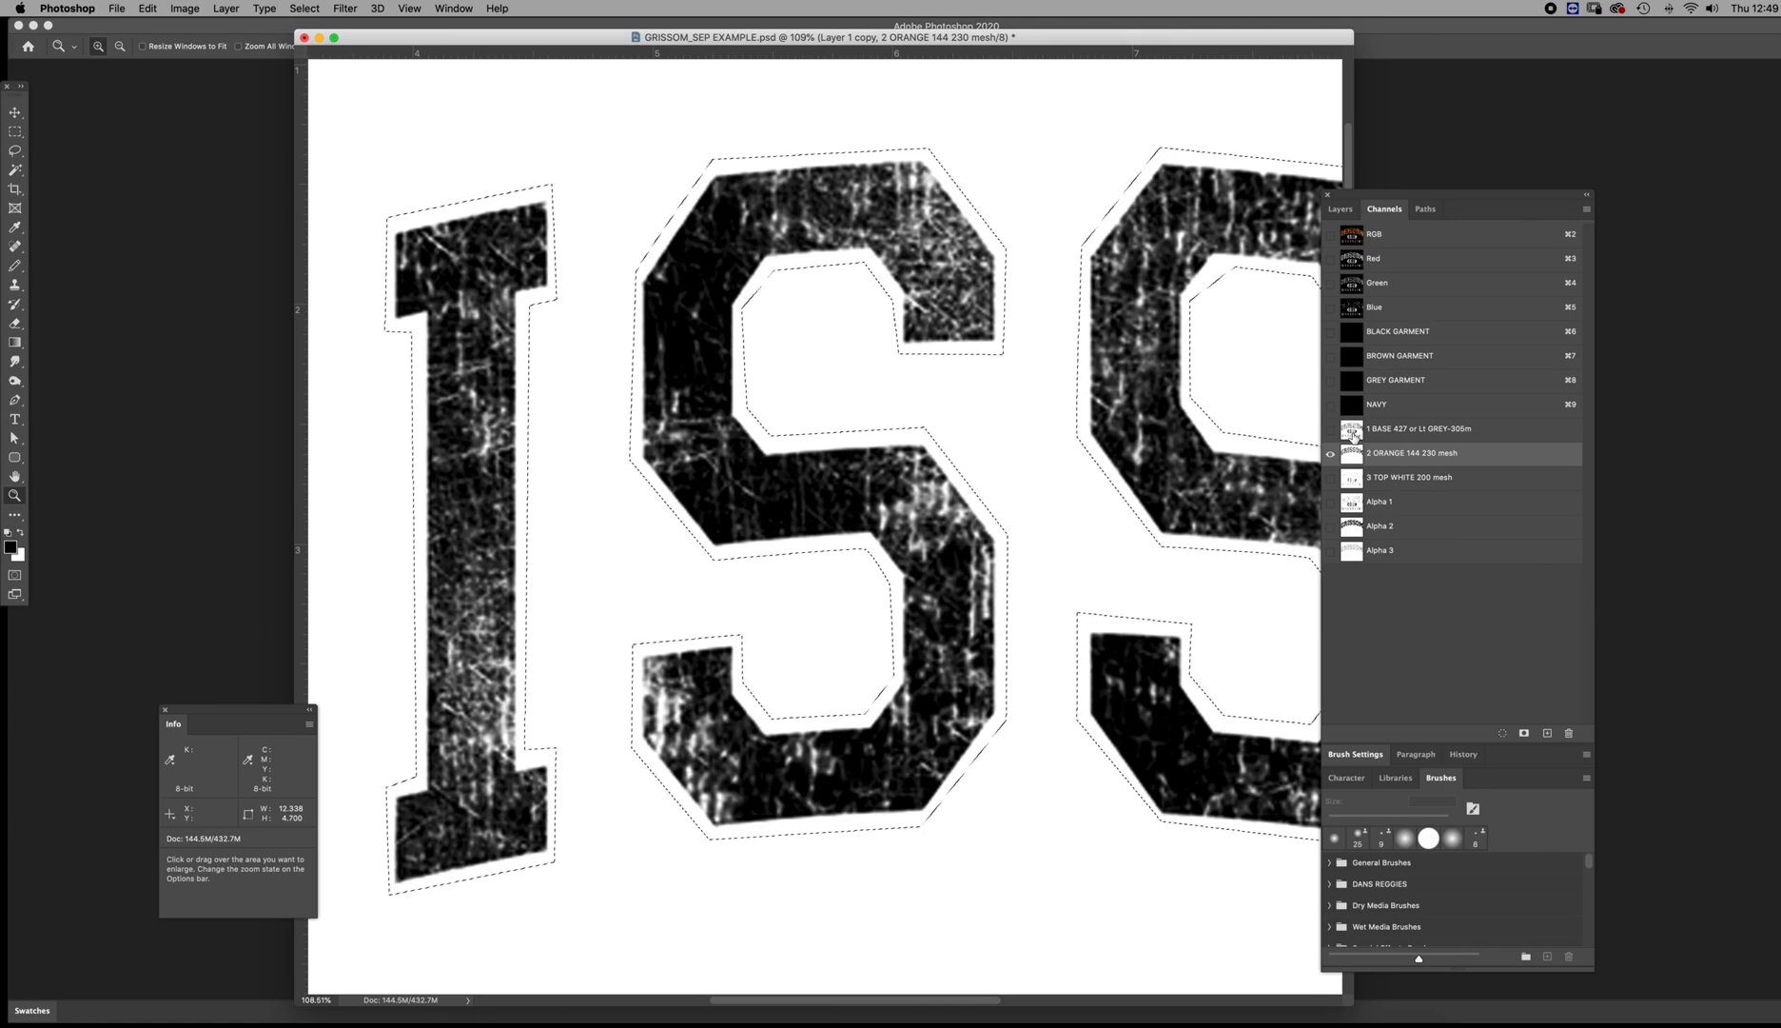
Preview the 1 BASE and 2 ORANGE channels together over NAVY, and check the orange channel's ink color and solidity
{"action": "left_click", "coordinate": [1346, 432]}
{"action": "left_click", "coordinate": [1330, 404]}
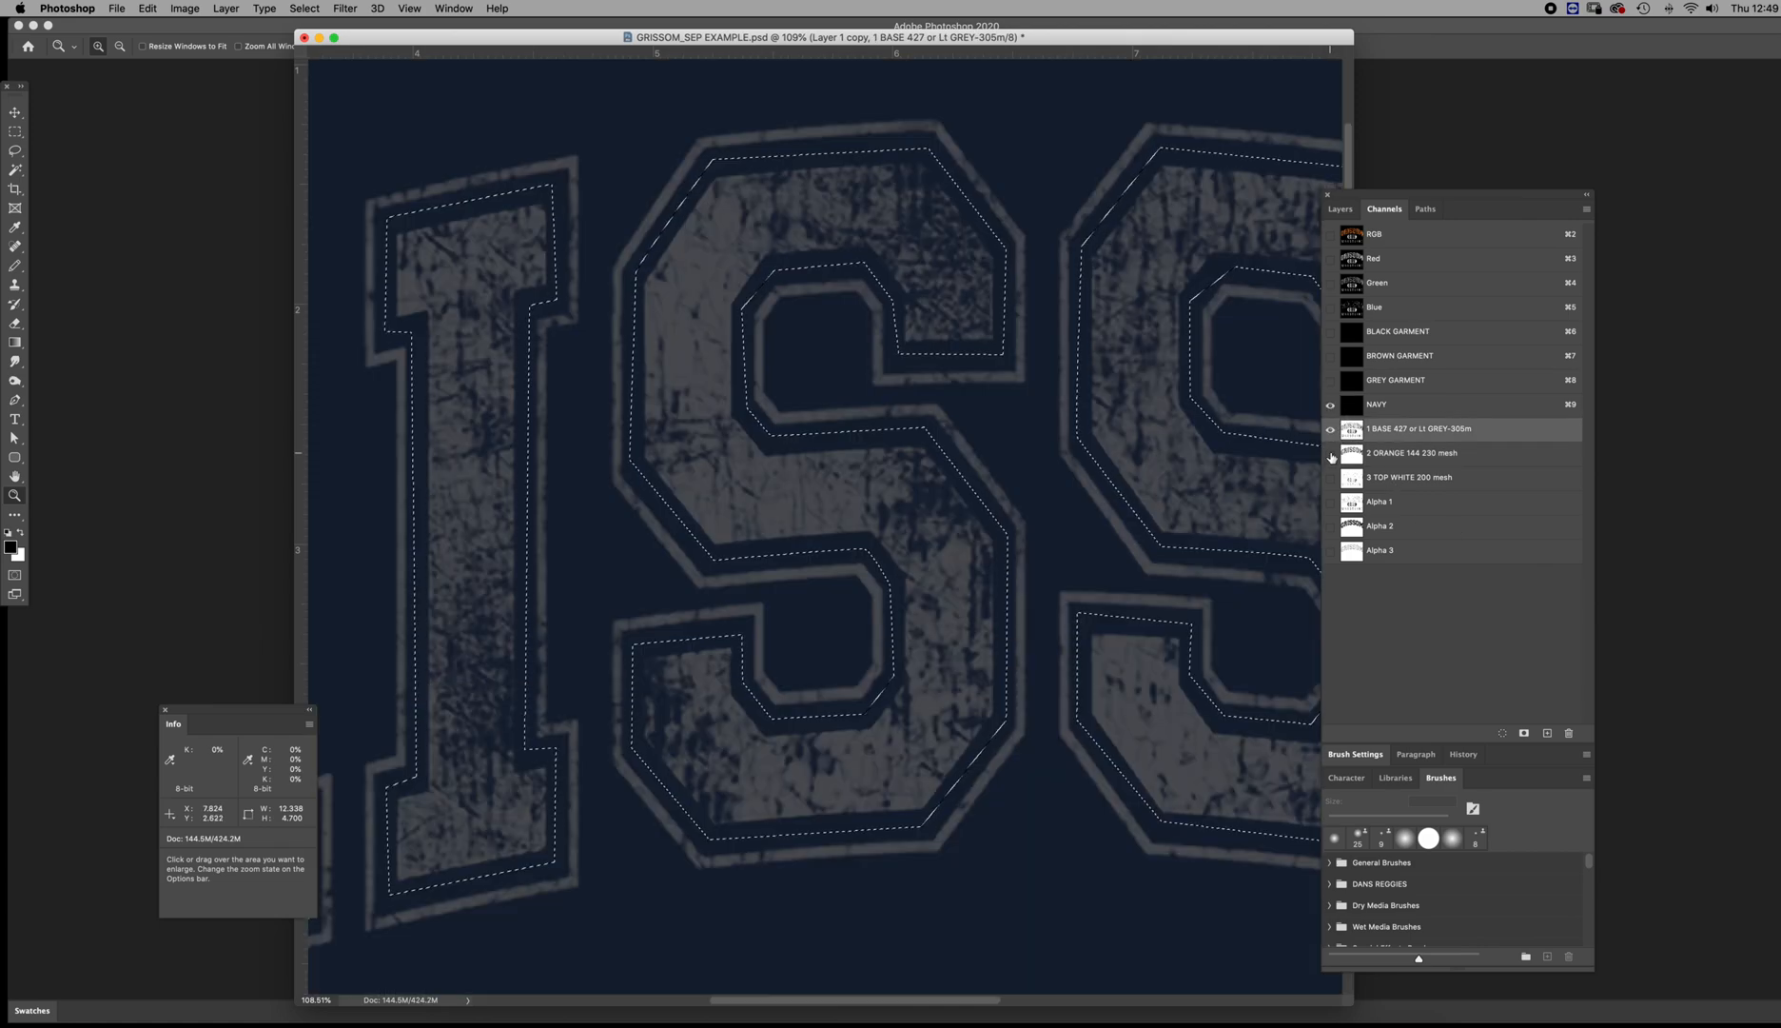
{"action": "left_click", "coordinate": [1331, 453]}
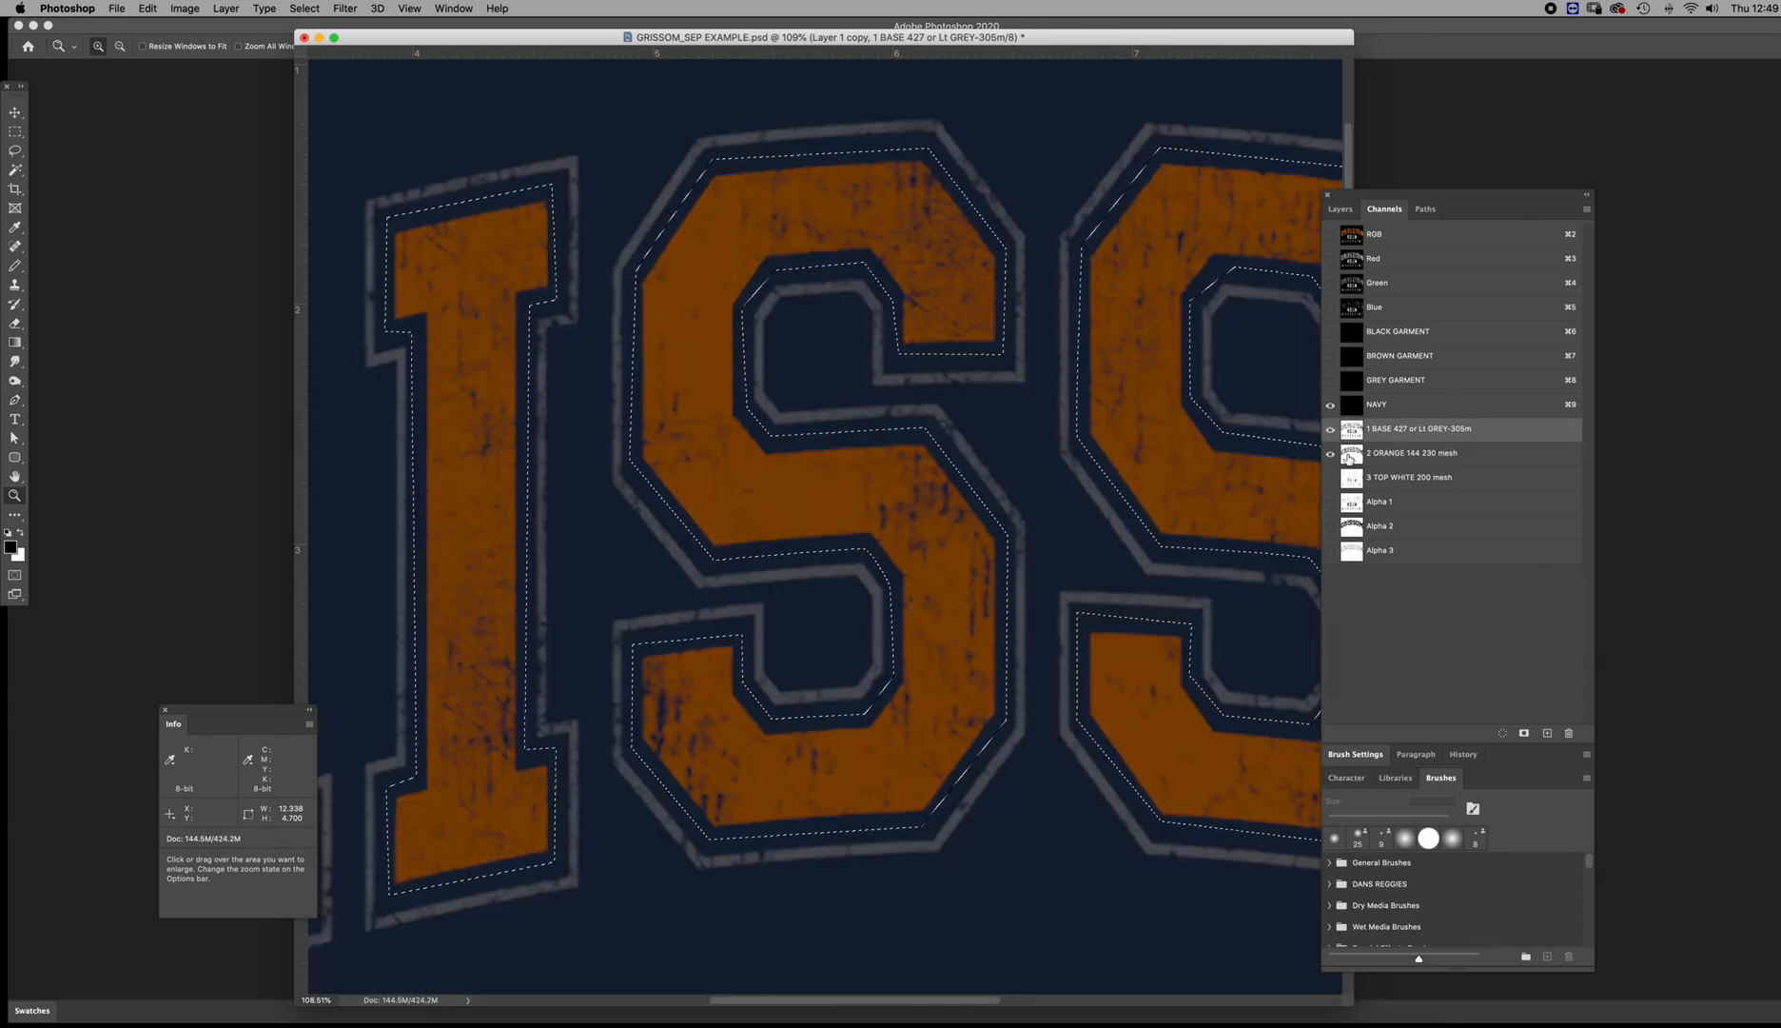
{"action": "double_click", "coordinate": [1350, 458]}
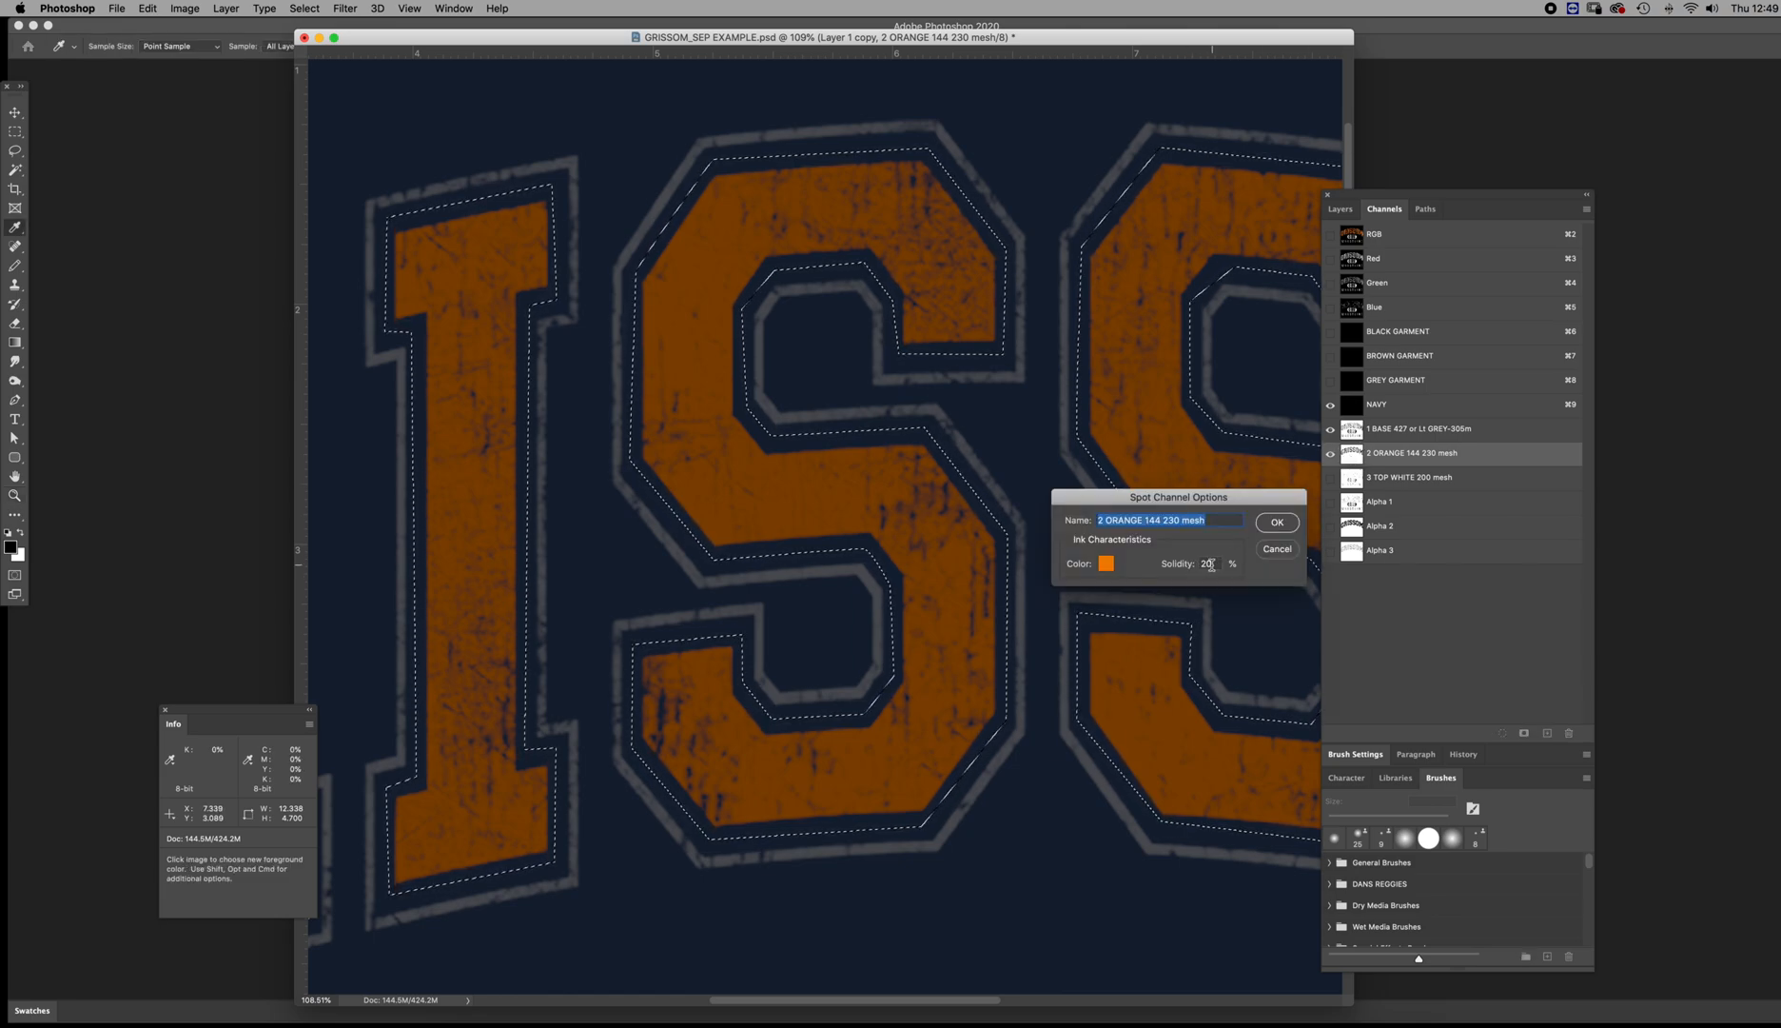
{"action": "left_click_drag", "start_coordinate": [1264, 503], "coordinate": [1340, 598]}
{"action": "left_click", "coordinate": [1352, 621]}
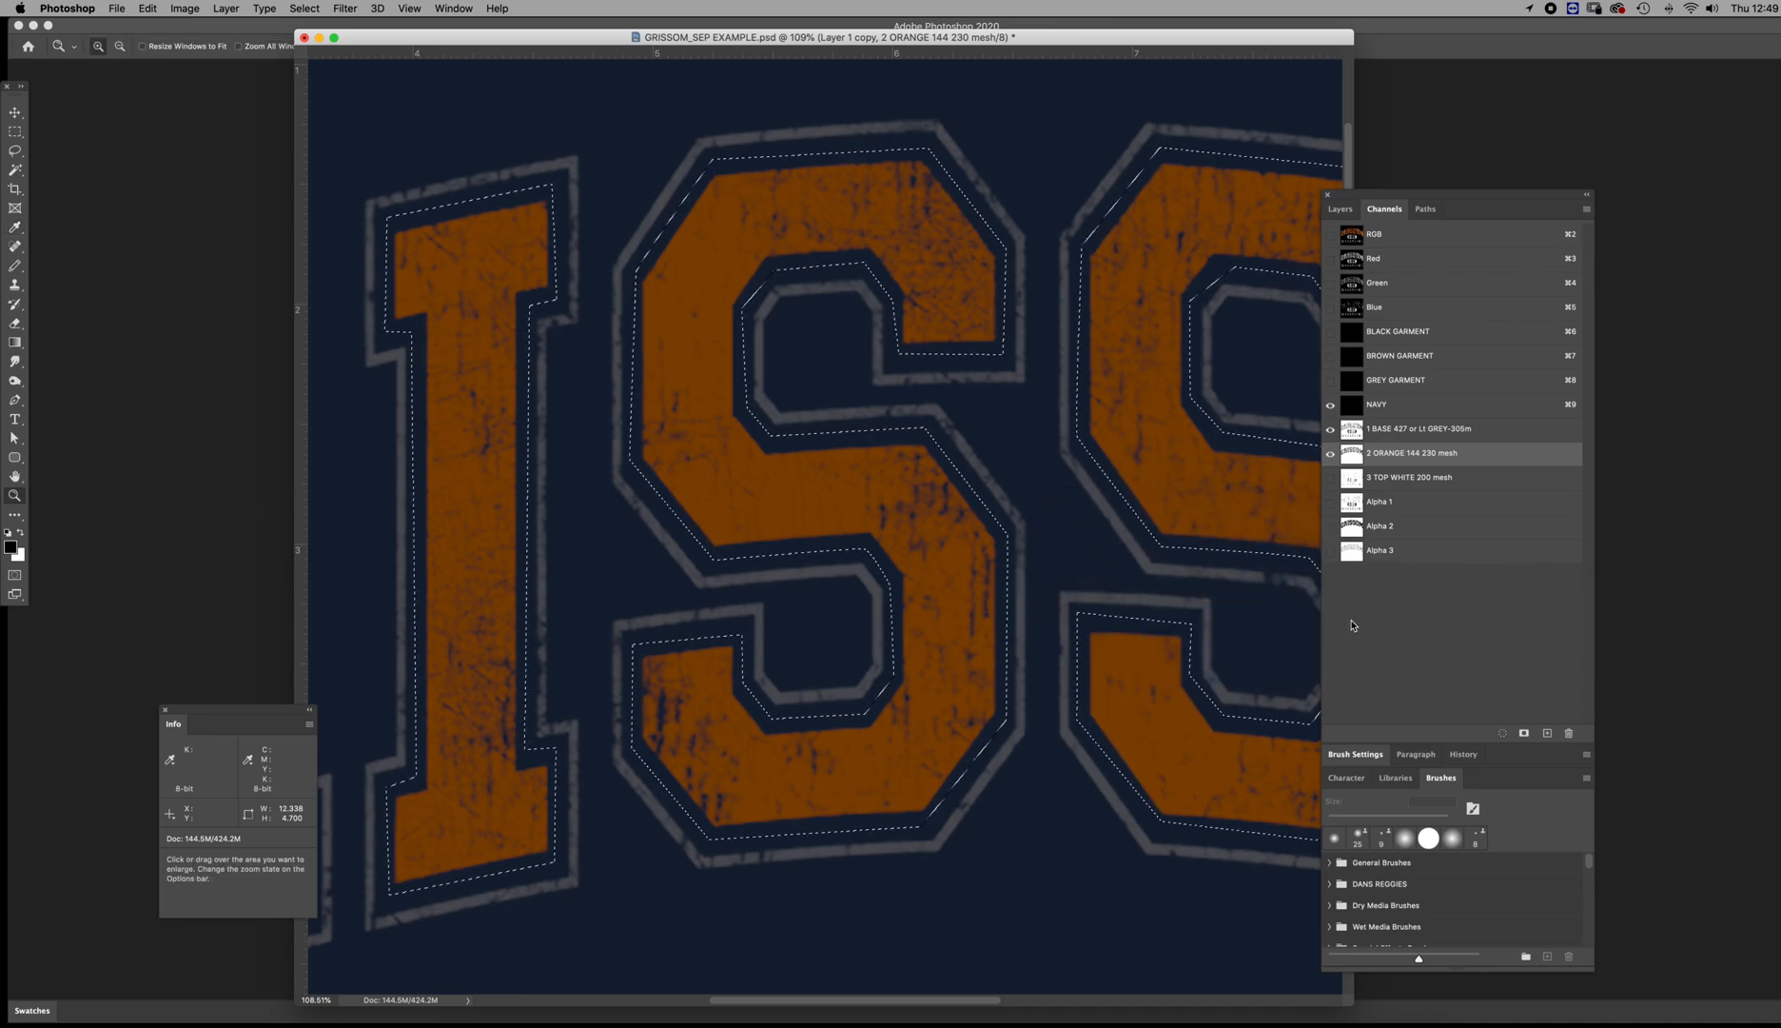
{"action": "scroll", "coordinate": [1322, 602], "scroll_direction": "left", "scroll_amount": 1}
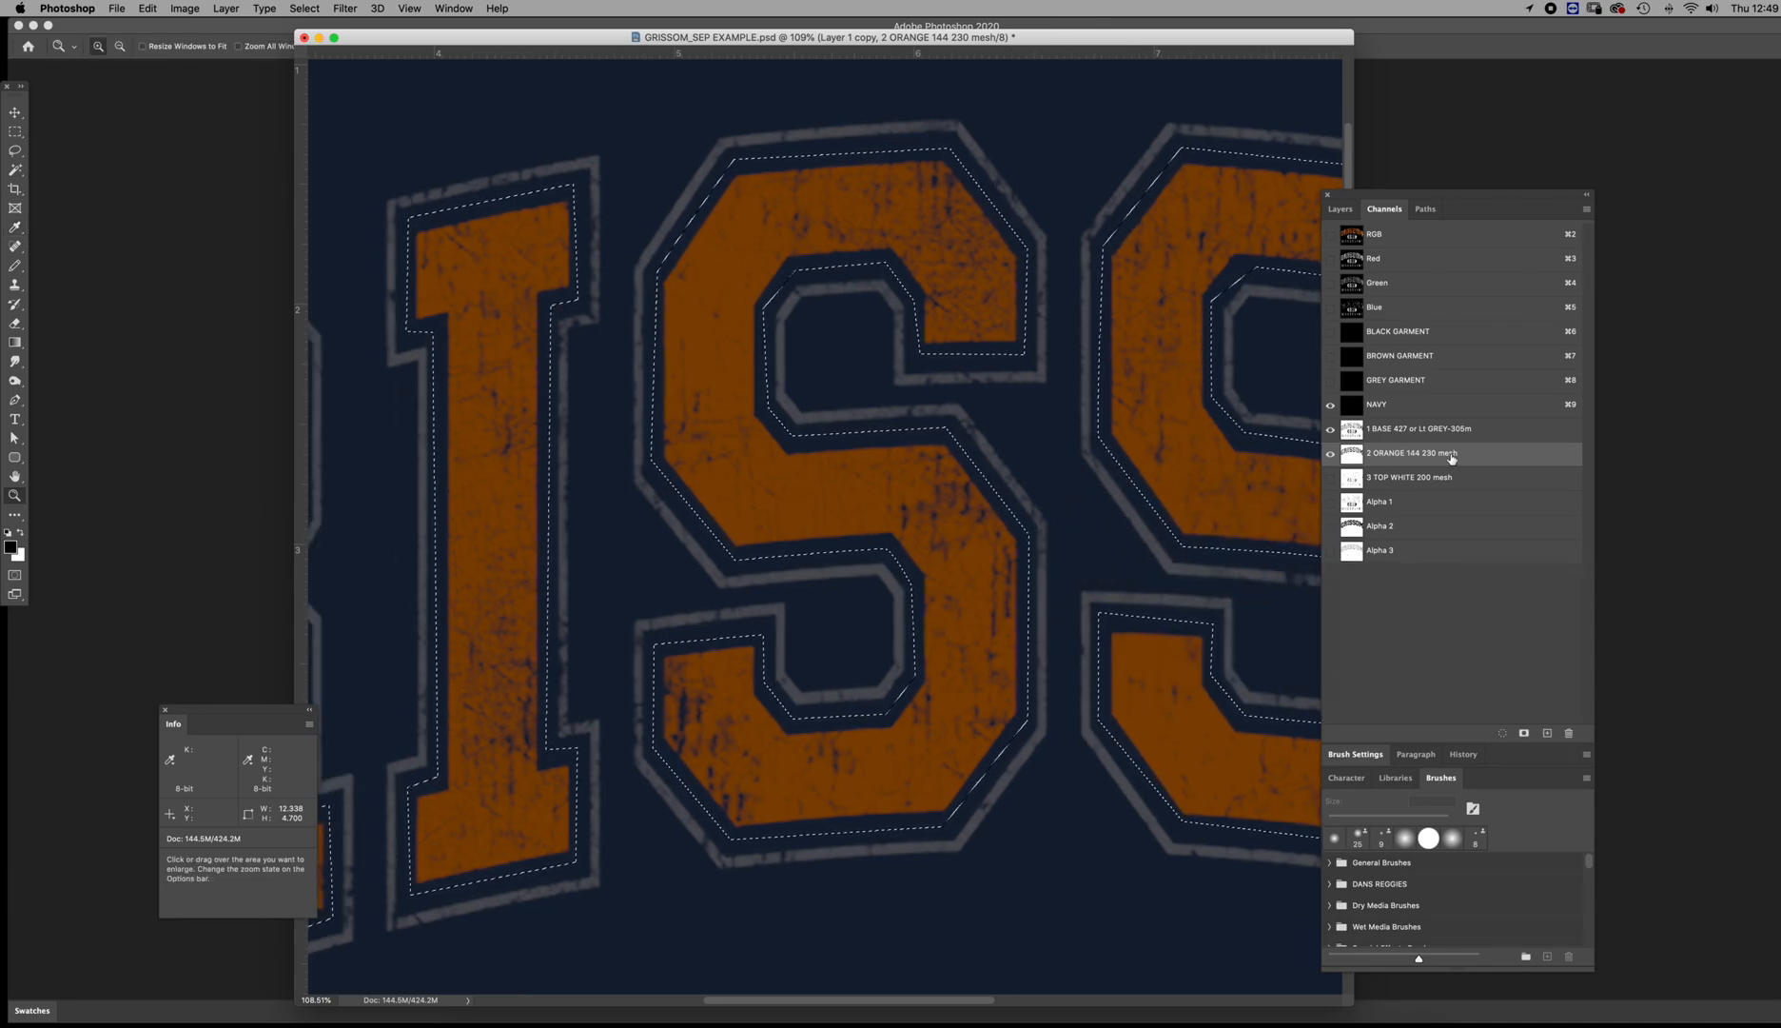
Show the 3 TOP WHITE channel over the base and orange on NAVY, and clear the selection around the lettering
{"action": "left_click", "coordinate": [1330, 479]}
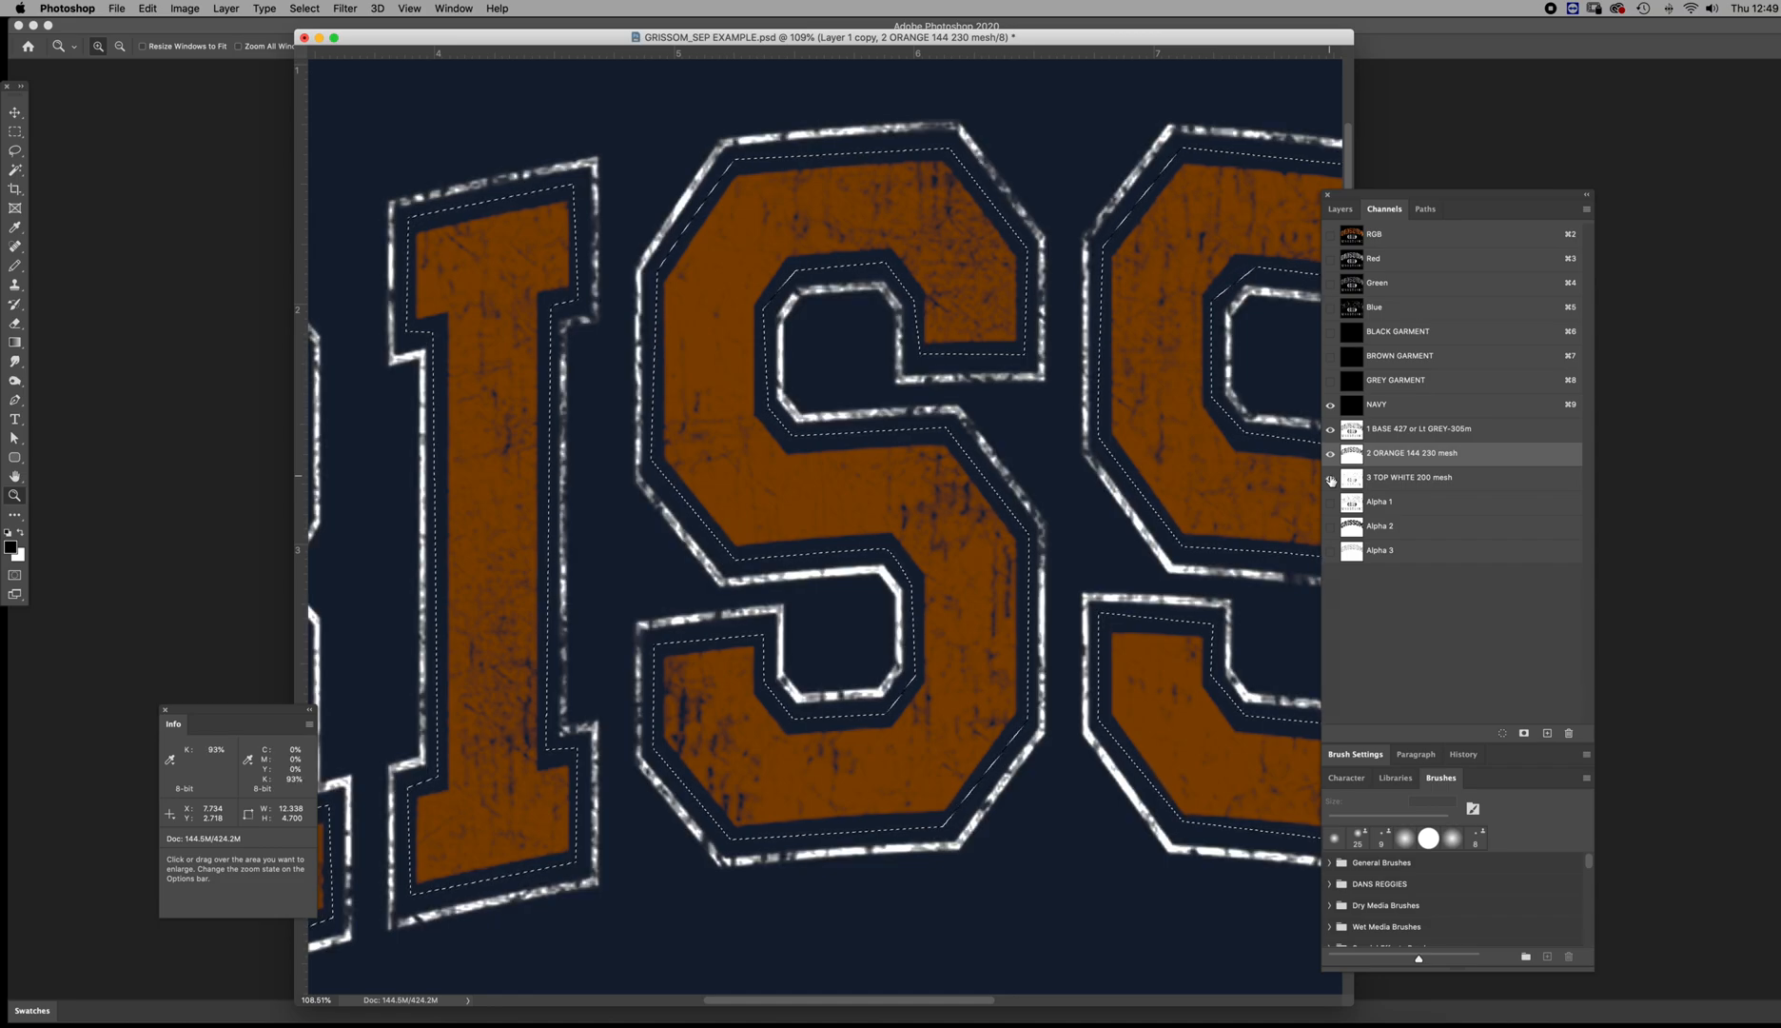
{"action": "key", "text": "super+d"}
{"action": "left_click", "coordinate": [1125, 602], "text": "alt"}
{"action": "left_click", "coordinate": [1125, 601], "text": "alt"}
{"action": "left_click", "coordinate": [1124, 602], "text": "alt"}
{"action": "left_click", "coordinate": [1125, 601], "text": "alt"}
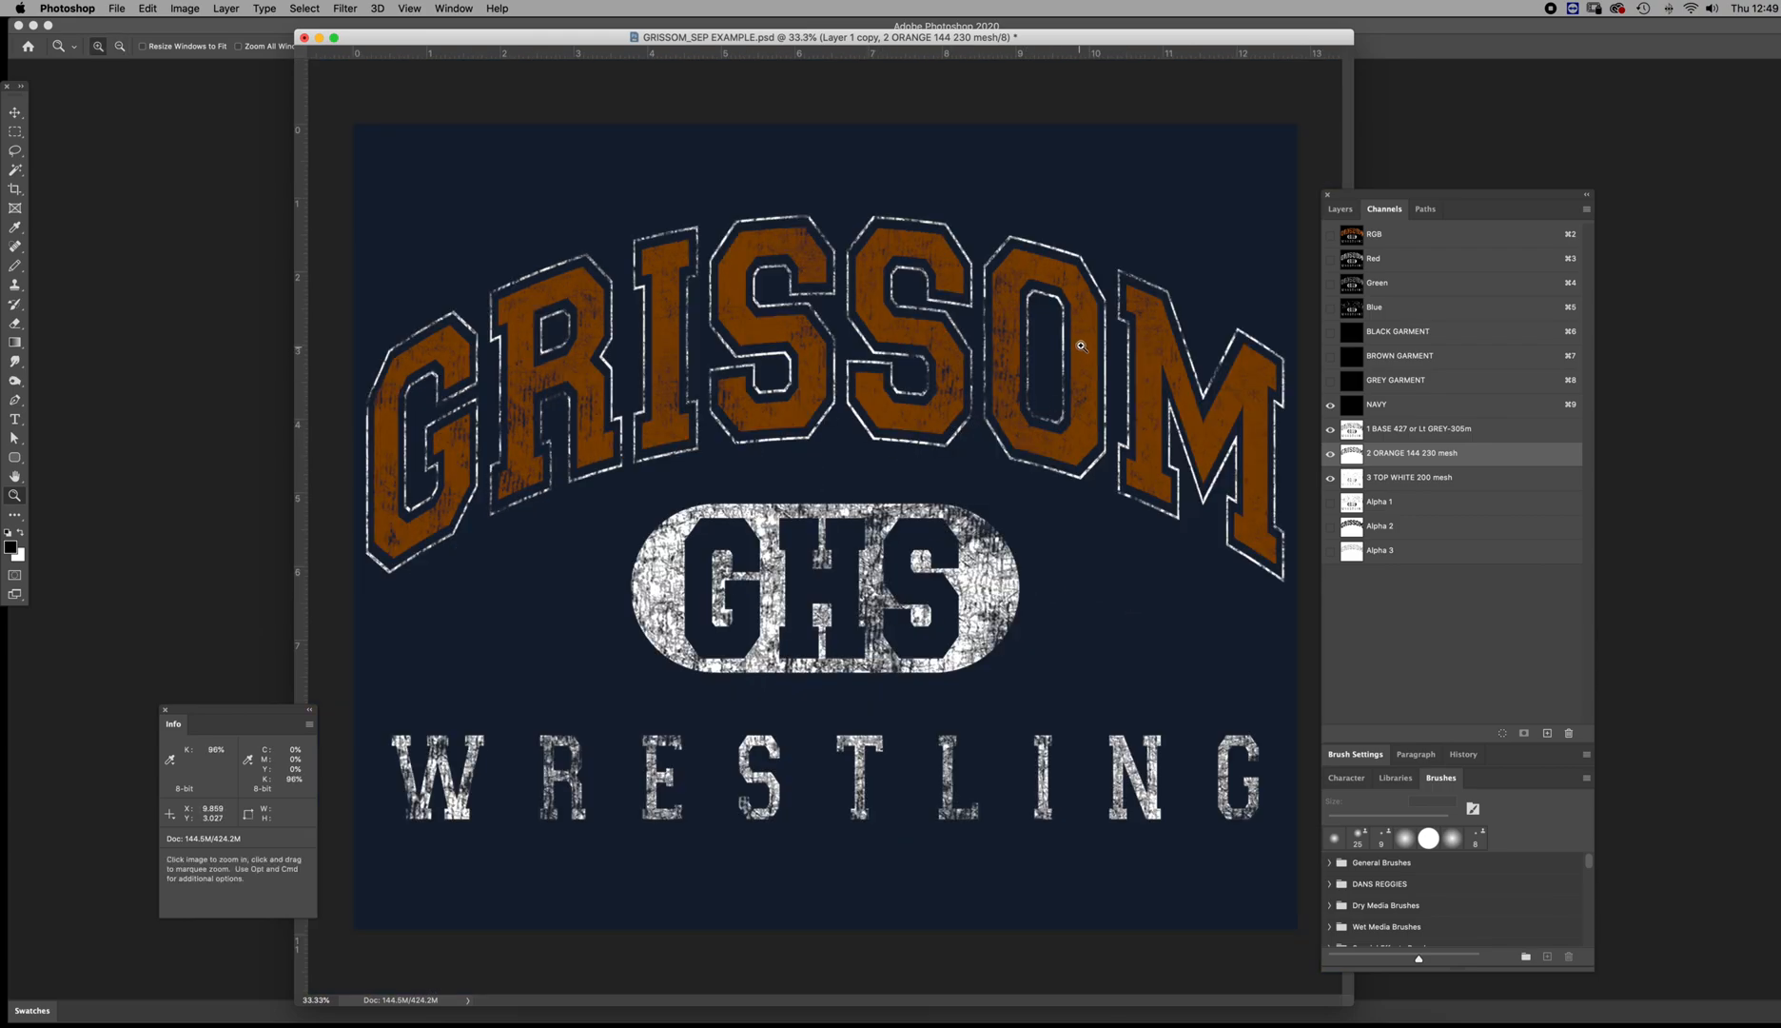
{"action": "left_click_drag", "start_coordinate": [1081, 346], "coordinate": [1157, 489]}
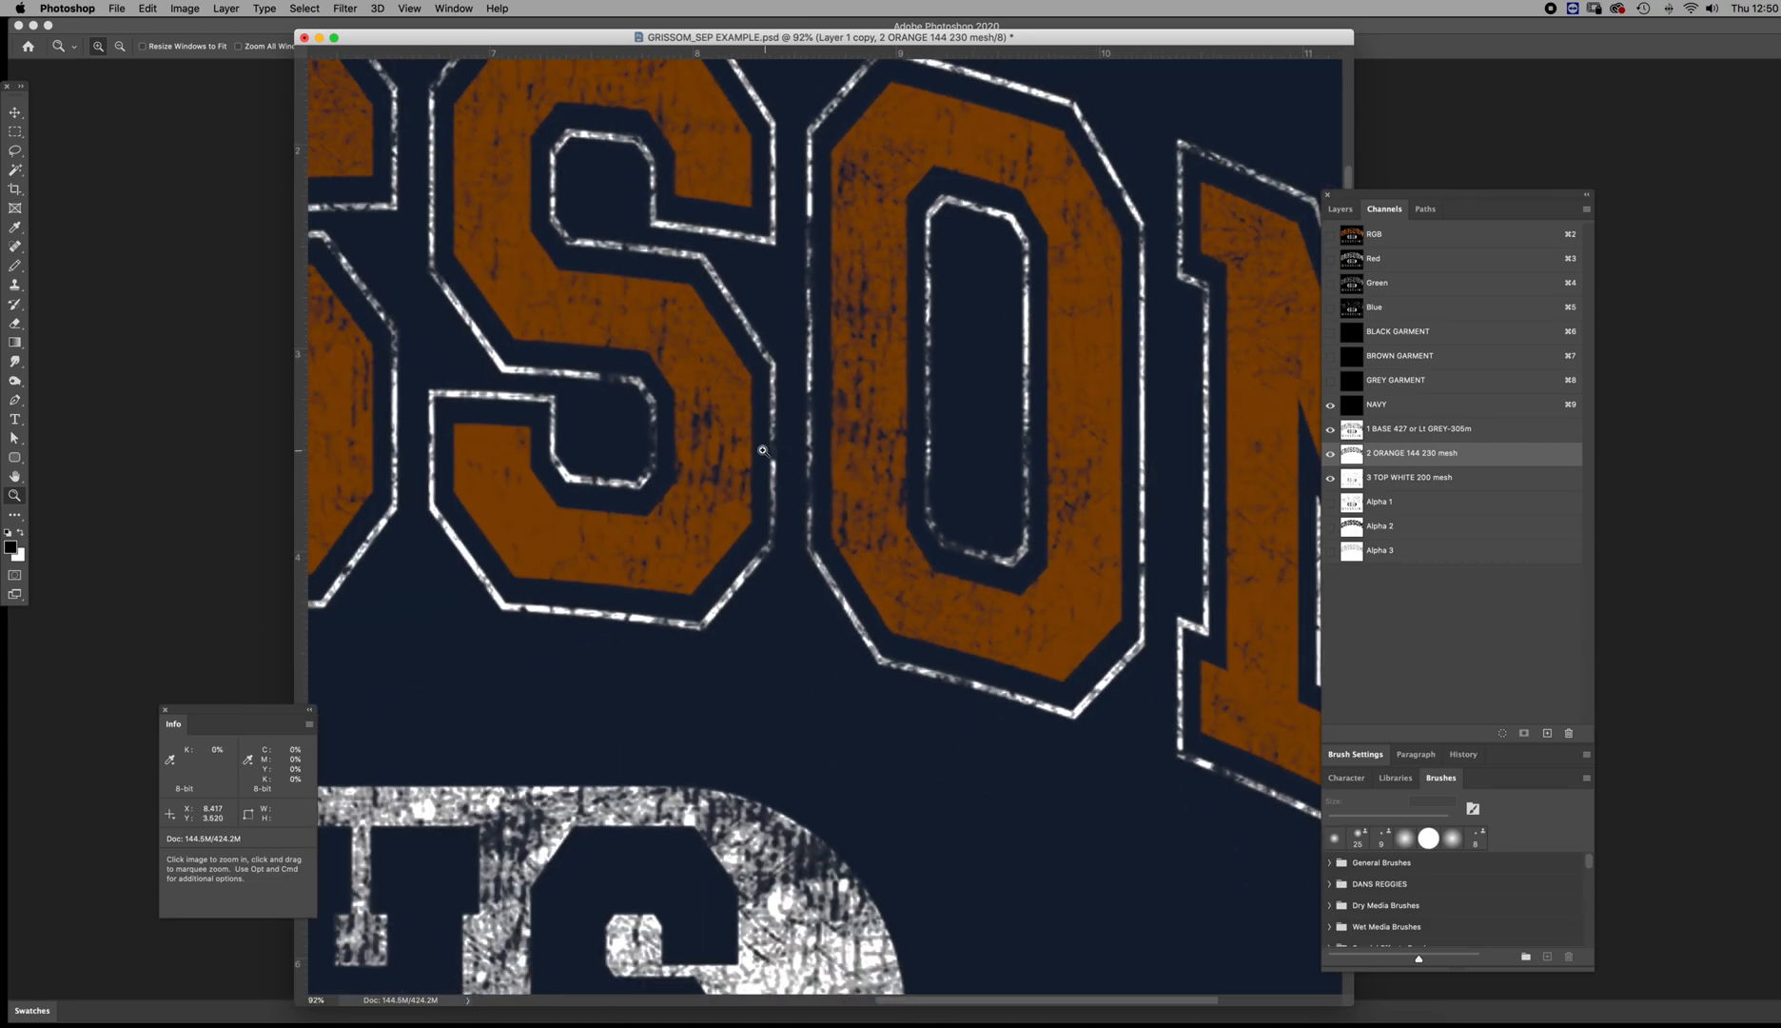
Compare the distress texture of the 1 BASE and 2 ORANGE channels by viewing each one alone on the S and O letters
{"action": "left_click", "coordinate": [1330, 477]}
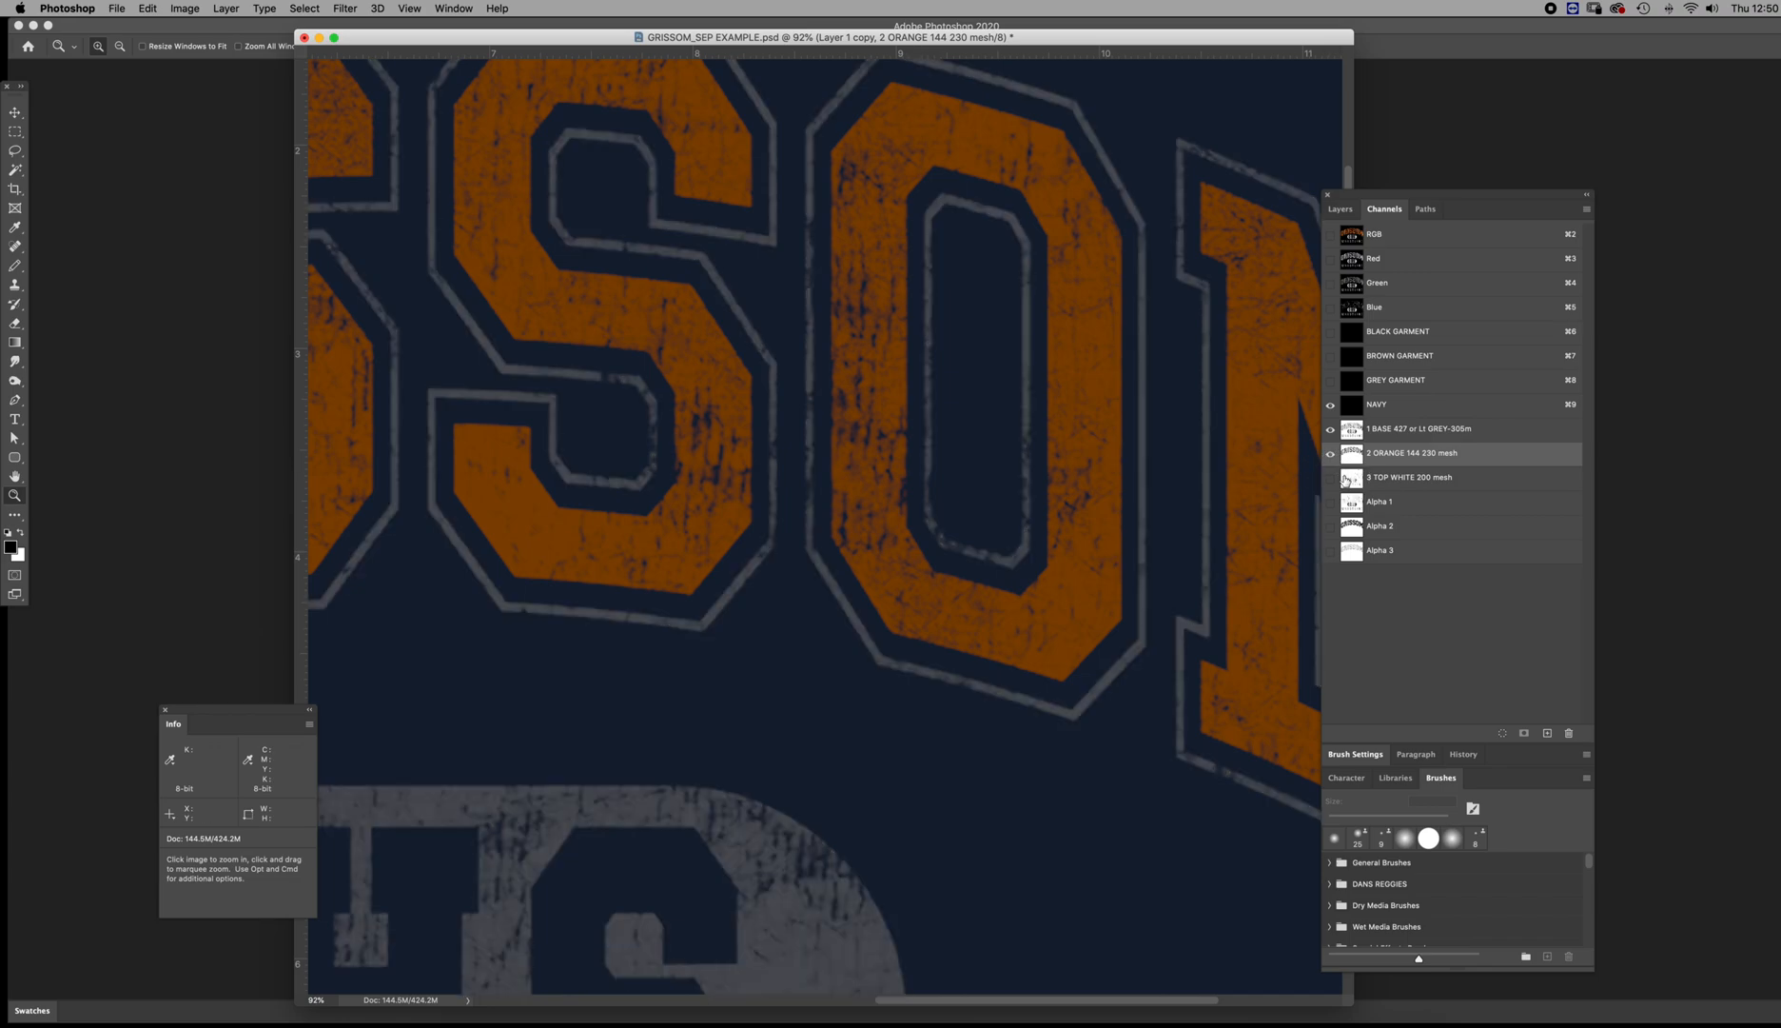
{"action": "left_click", "coordinate": [1351, 459]}
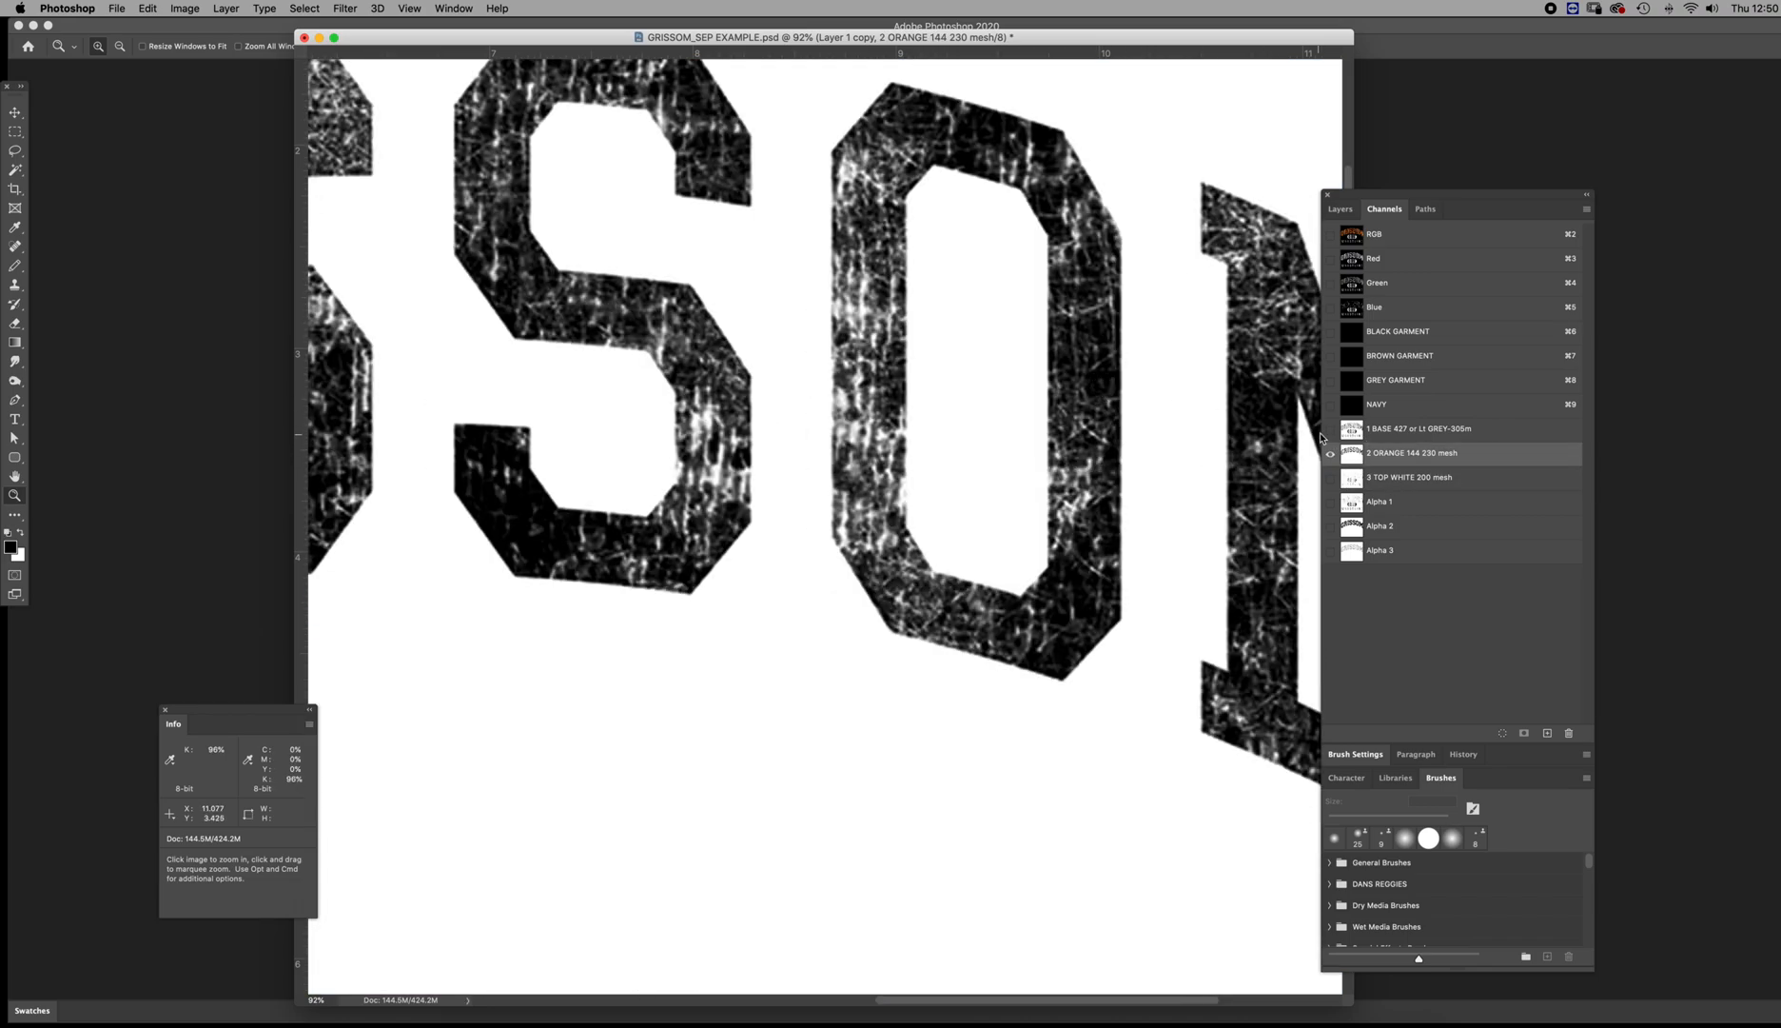
{"action": "left_click", "coordinate": [1355, 430]}
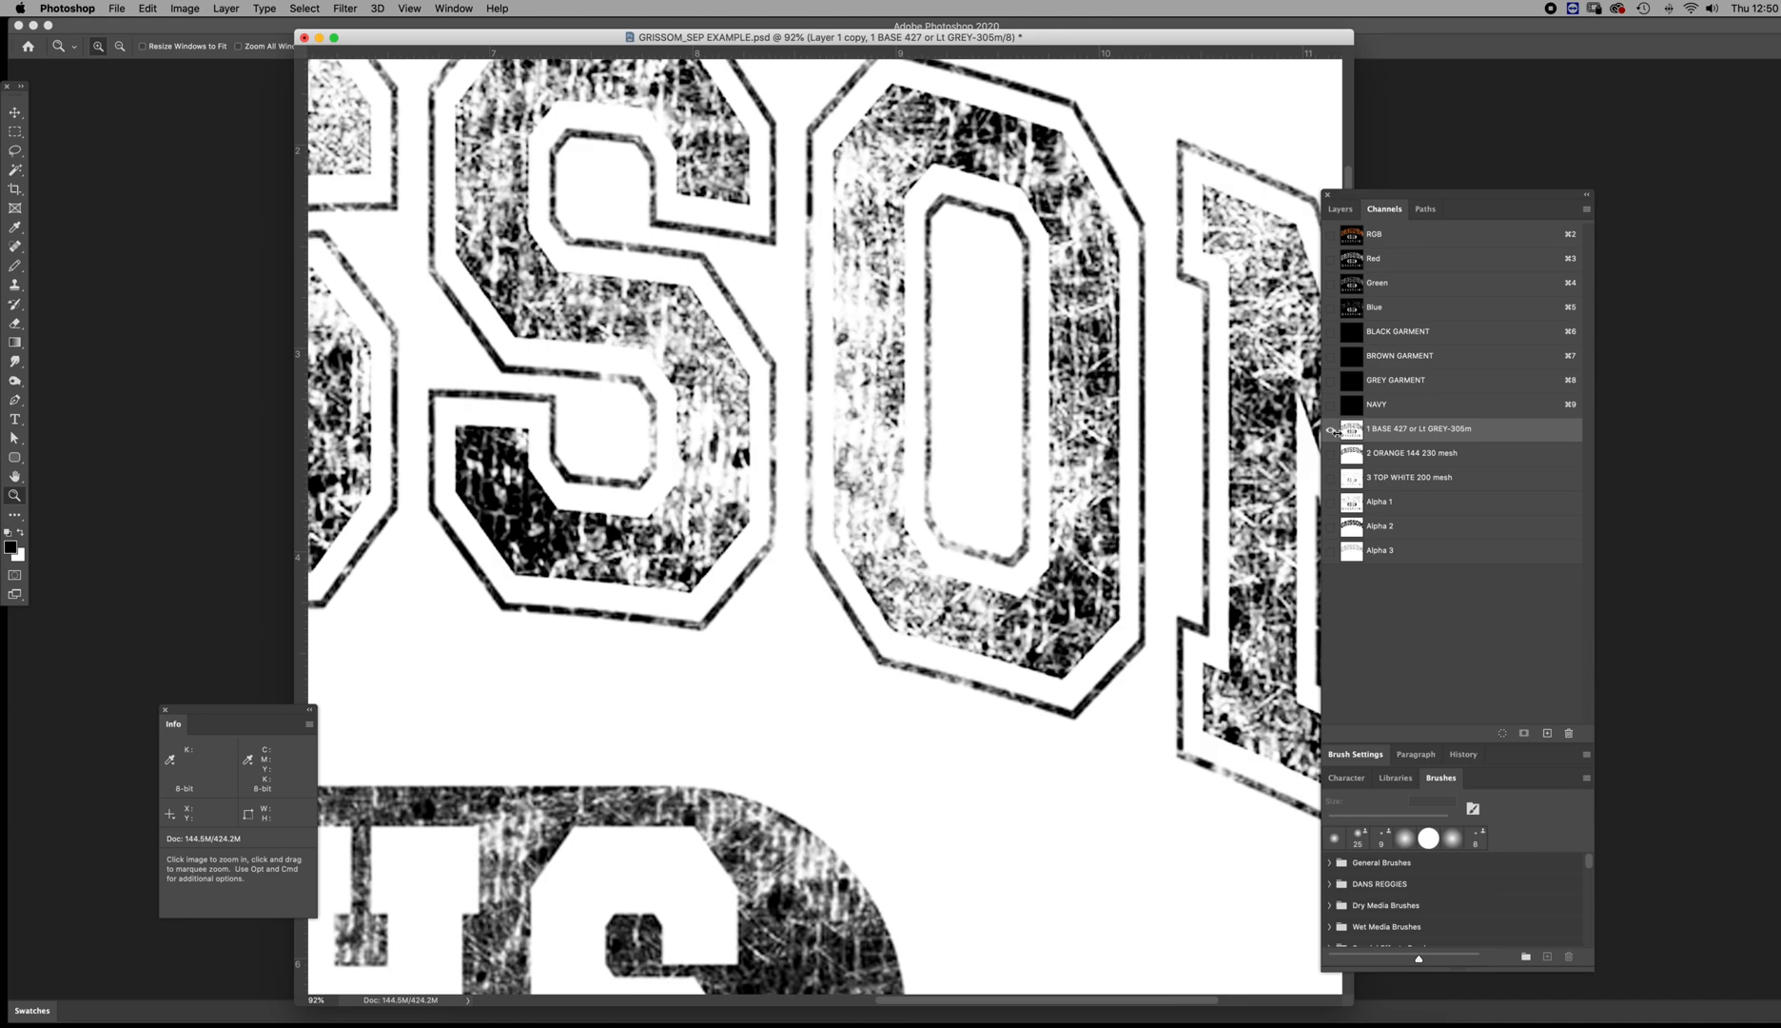
{"action": "scroll", "coordinate": [1095, 364], "scroll_direction": "up", "scroll_amount": 3}
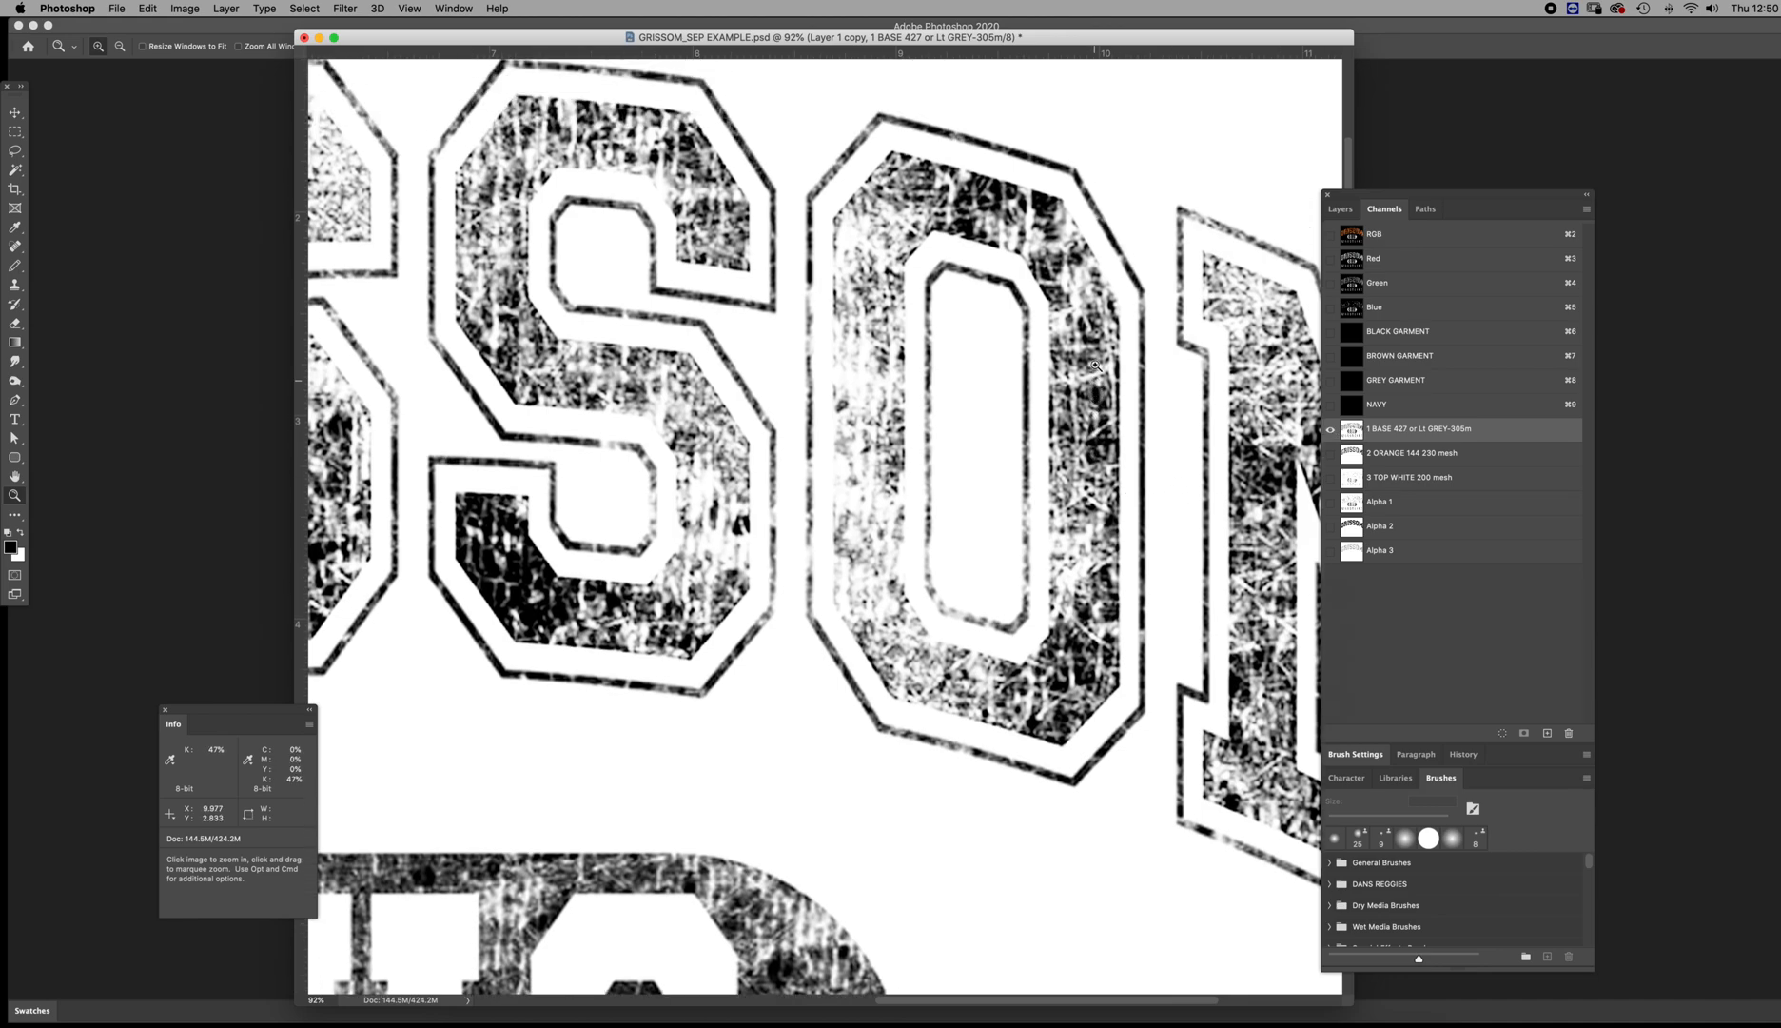
{"action": "scroll", "coordinate": [1095, 364], "scroll_direction": "up", "scroll_amount": 2}
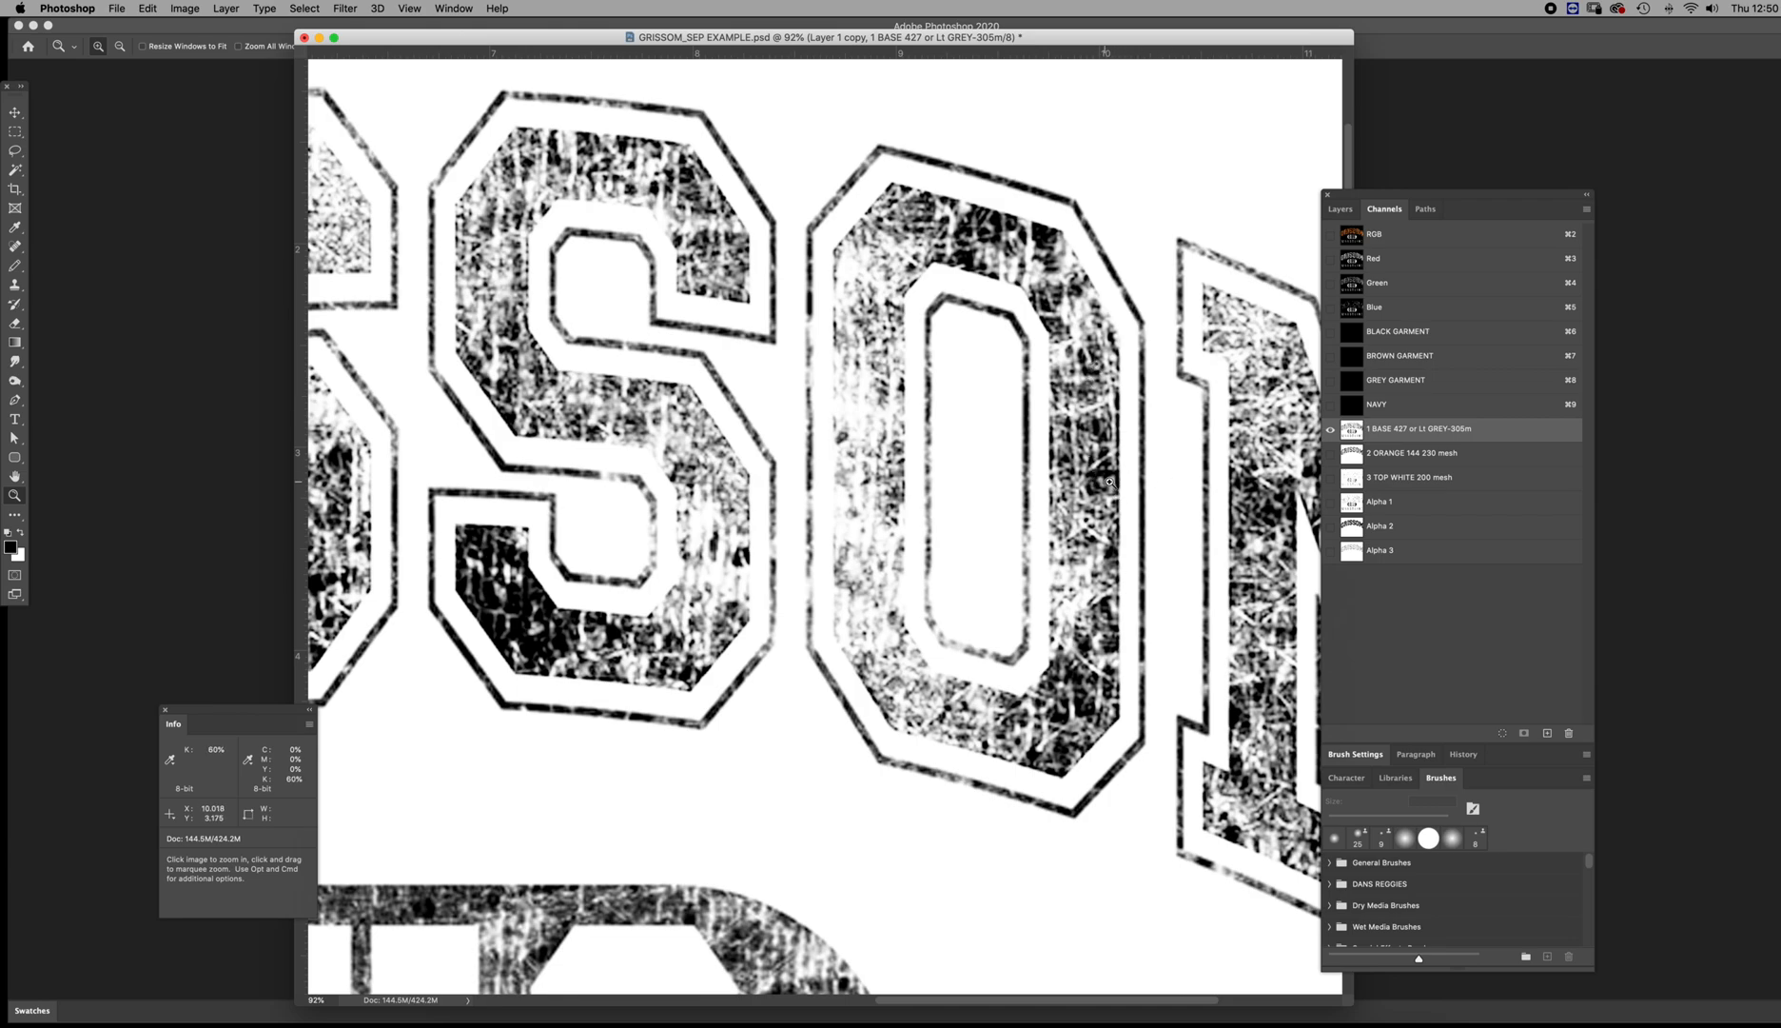
{"action": "left_click", "coordinate": [1351, 455]}
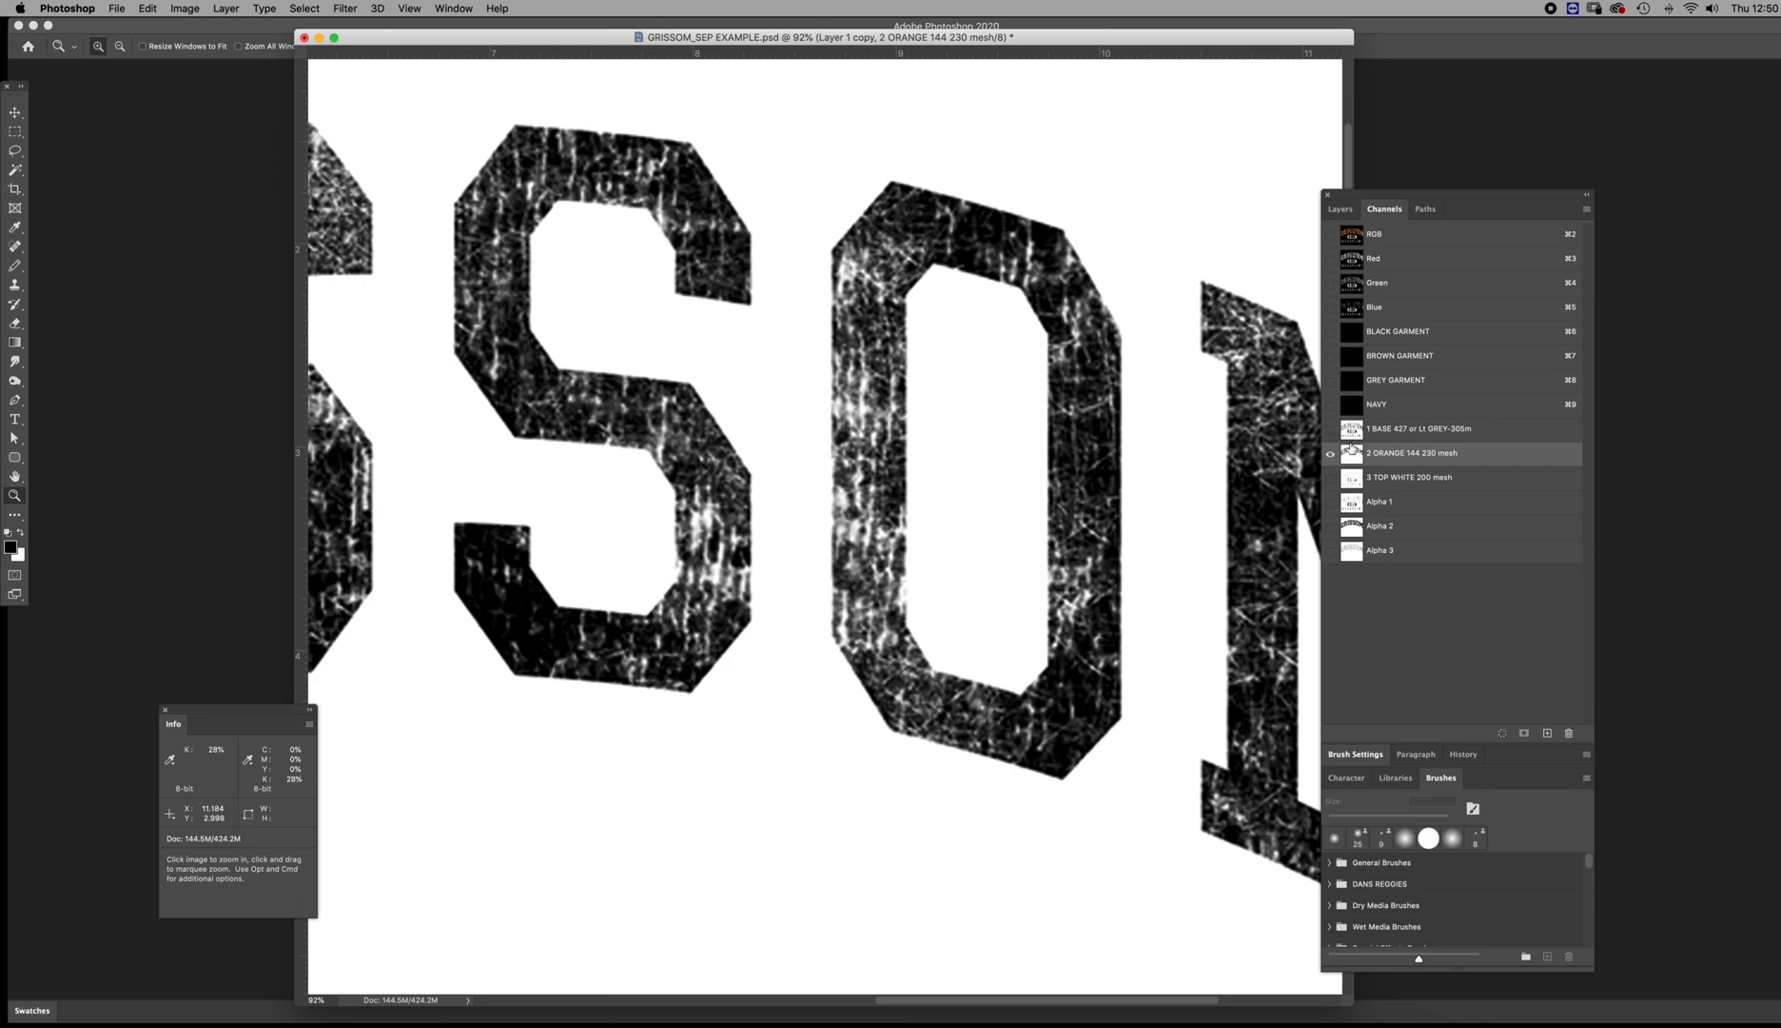
{"action": "left_click", "coordinate": [1355, 433]}
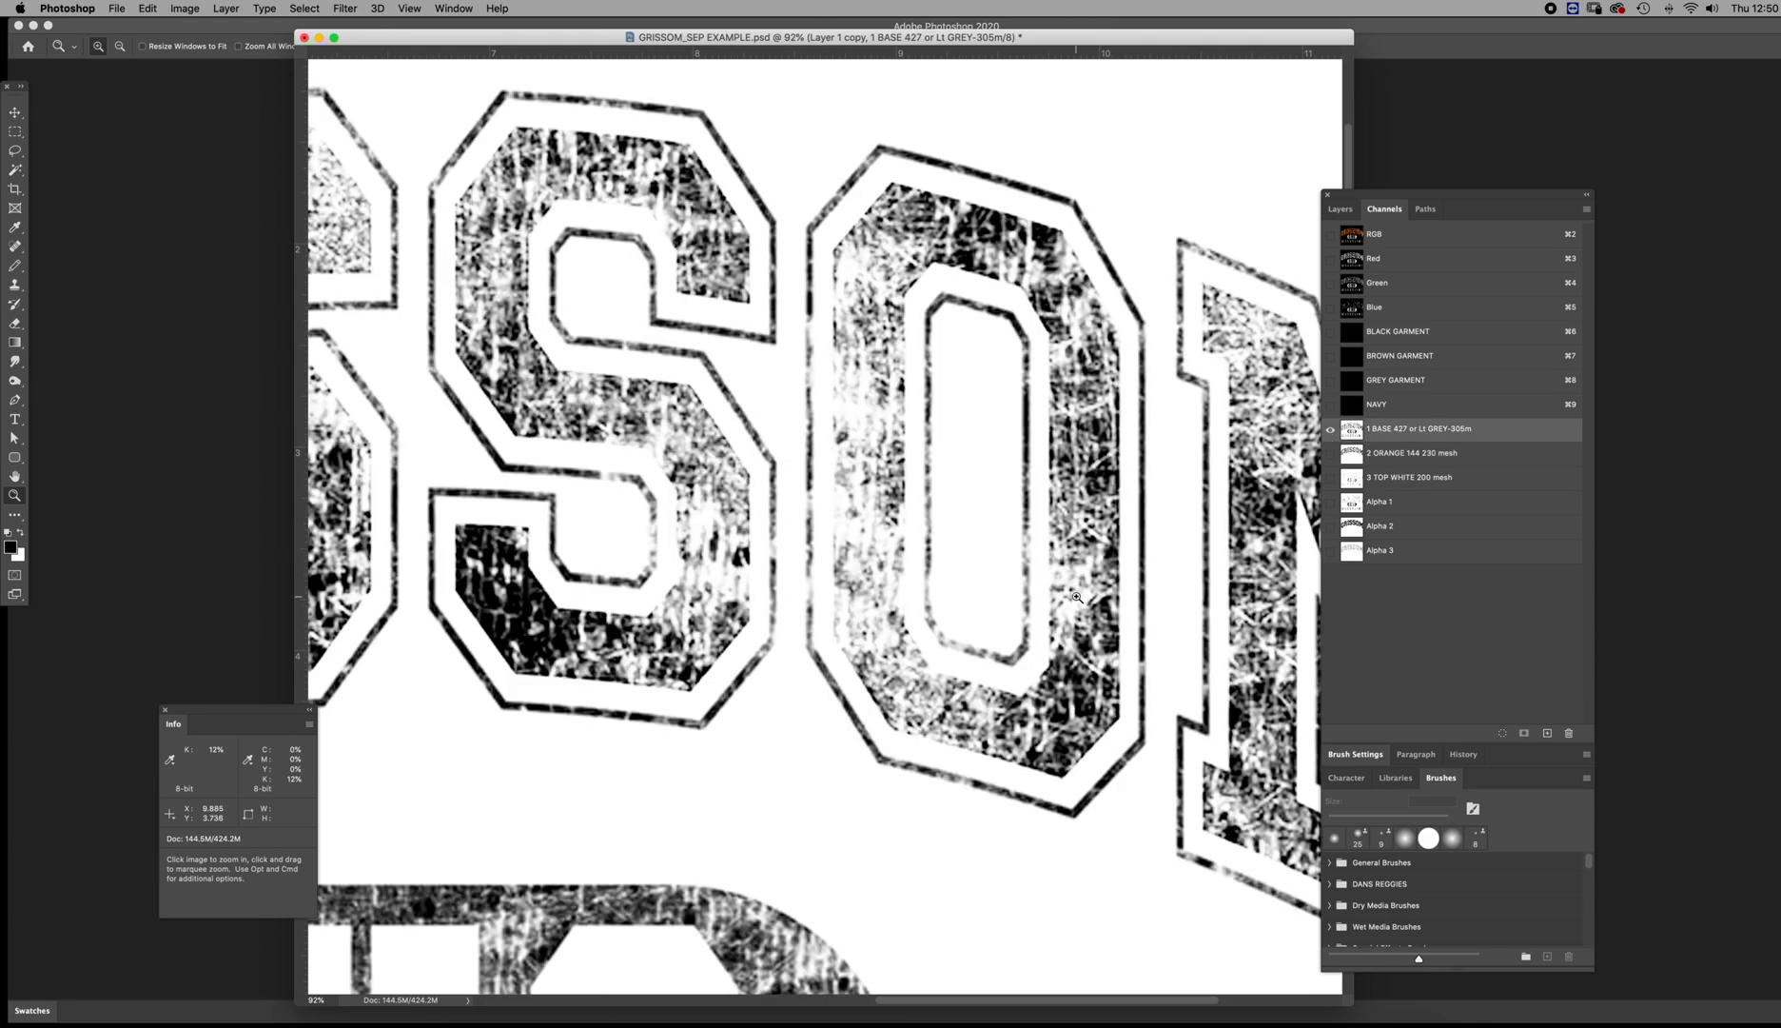
Show the four garment channels together with the 1 BASE, 2 ORANGE and 3 TOP WHITE channels
{"action": "left_click", "coordinate": [1330, 404]}
{"action": "left_click", "coordinate": [1330, 381]}
{"action": "left_click", "coordinate": [1333, 359]}
{"action": "left_click", "coordinate": [1331, 341]}
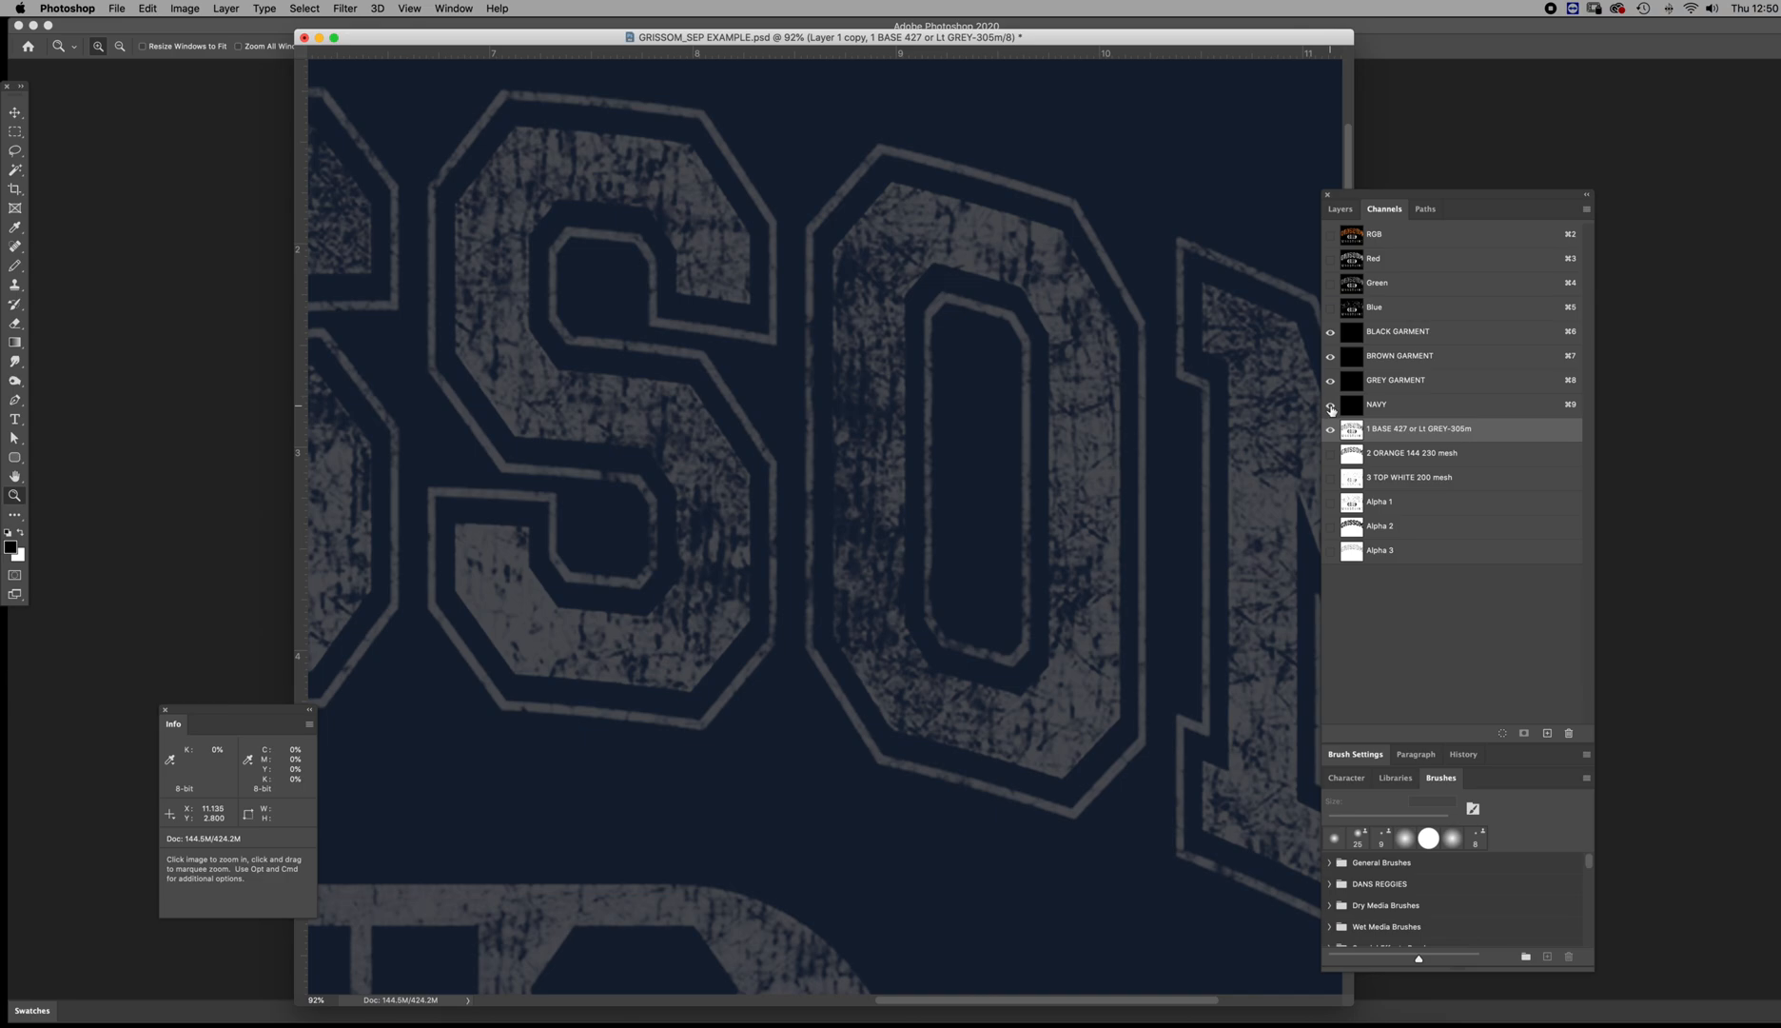
{"action": "left_click", "coordinate": [1330, 453]}
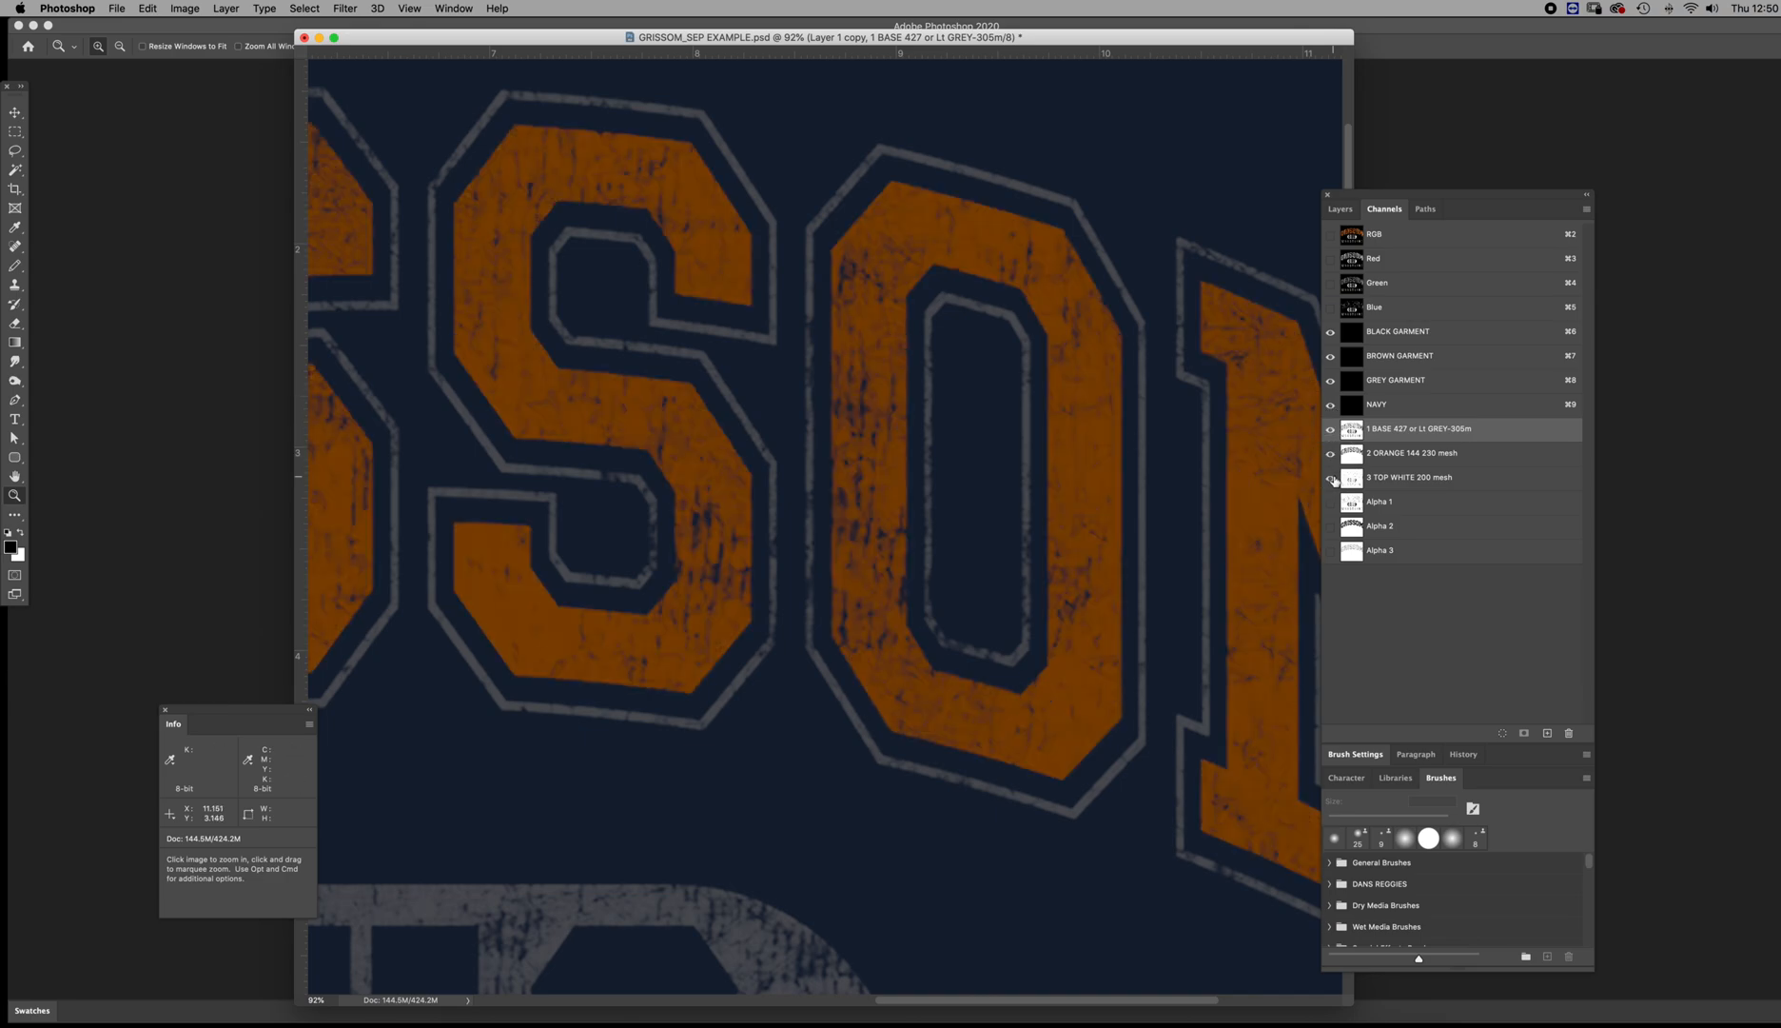
{"action": "left_click", "coordinate": [1333, 478]}
Hide NAVY, GREY GARMENT and BROWN GARMENT one by one to preview the print on grey, brown and black, and inspect the GHS badge
{"action": "left_click", "coordinate": [1331, 405]}
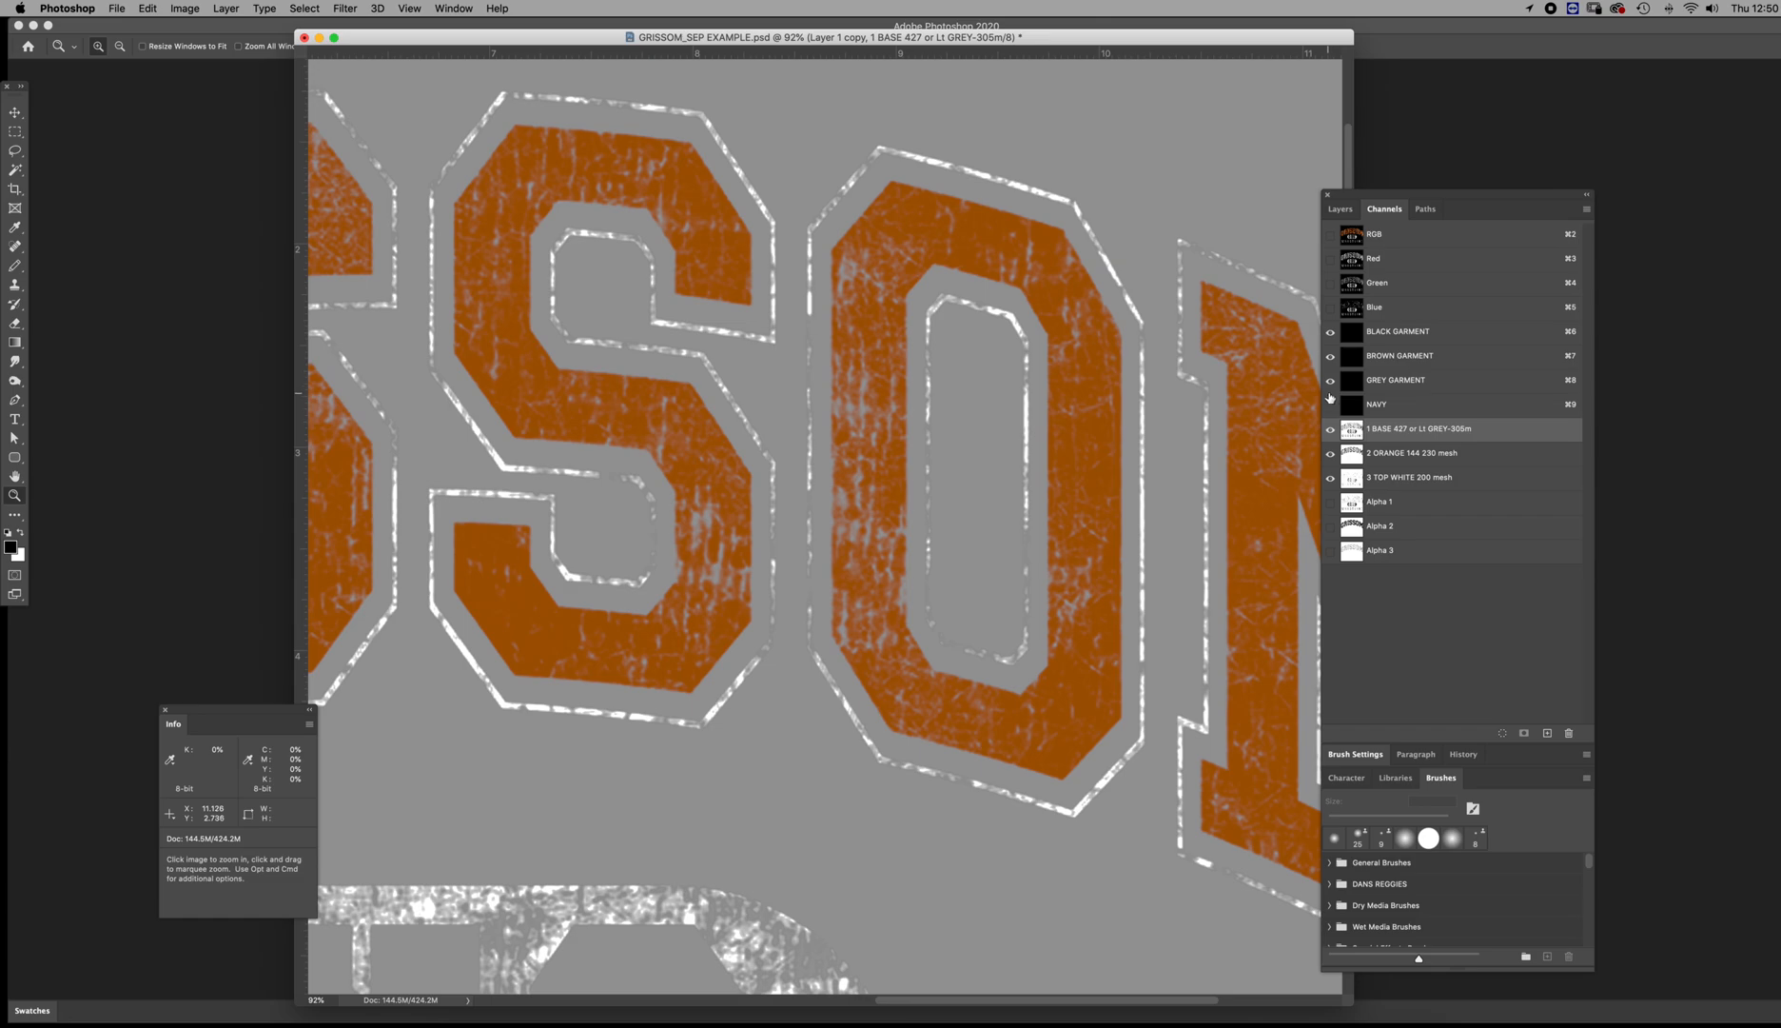
{"action": "left_click", "coordinate": [1330, 382]}
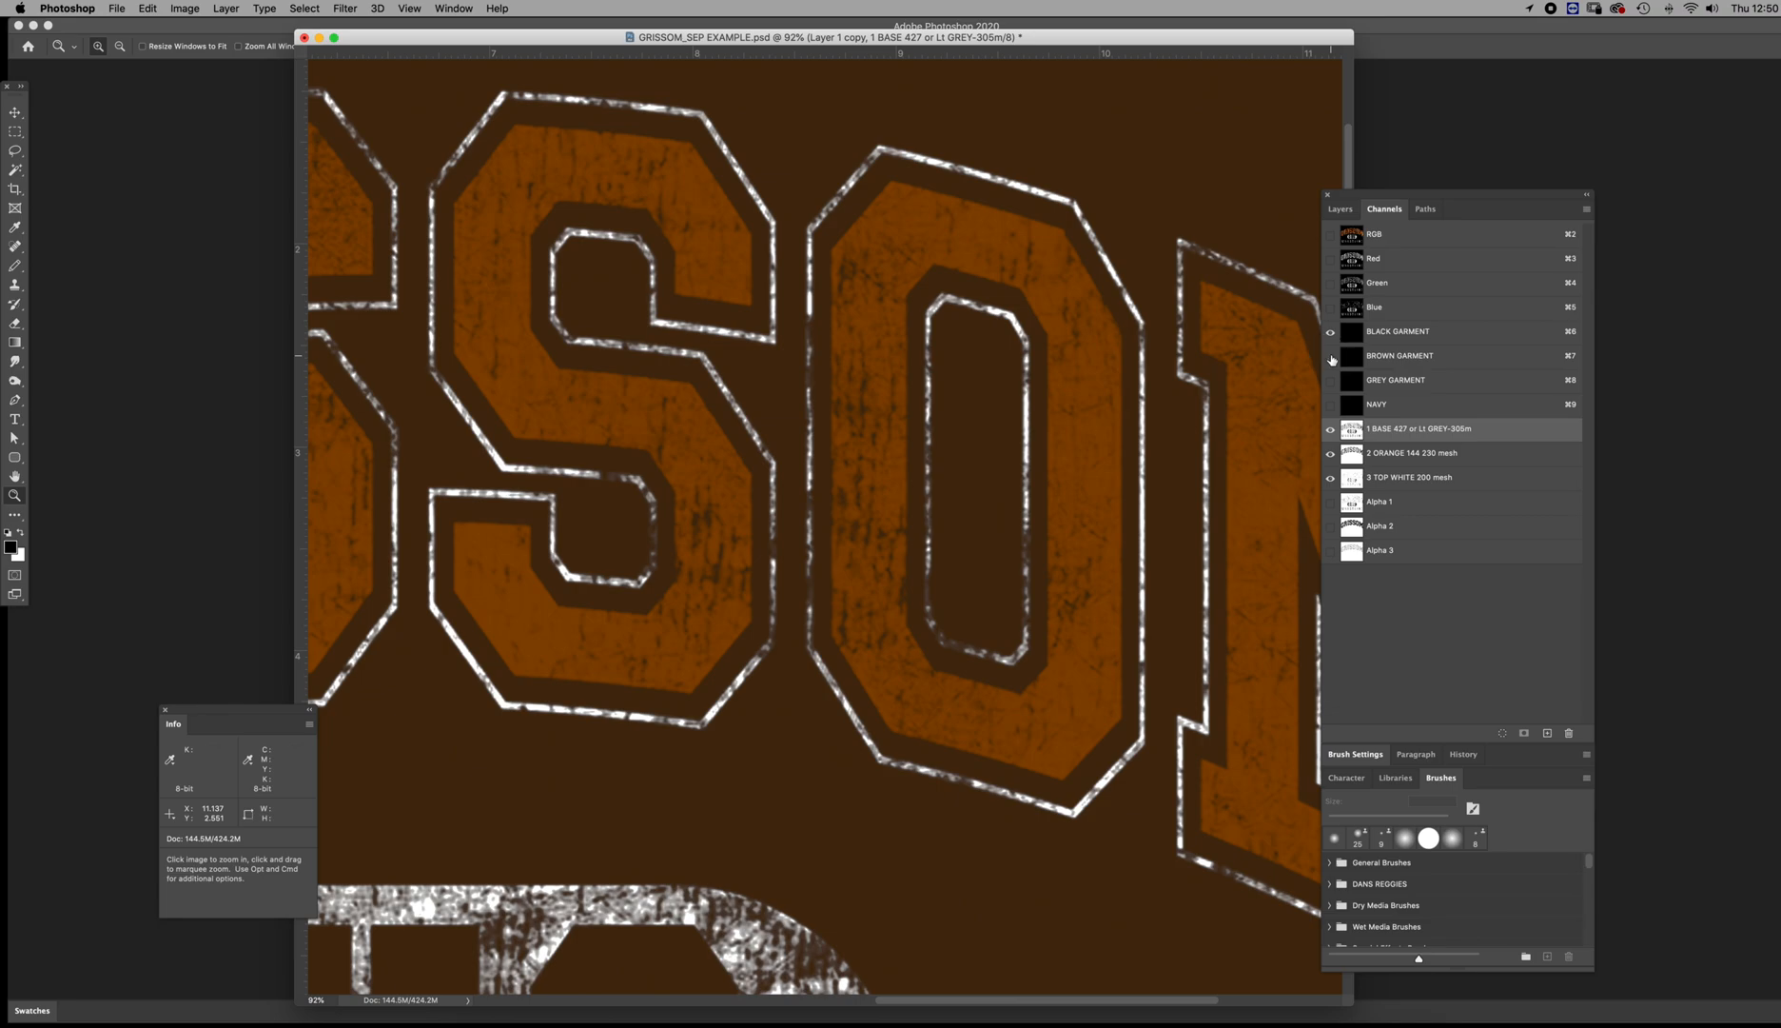
{"action": "left_click", "coordinate": [1331, 357]}
{"action": "left_click", "coordinate": [927, 560], "text": "alt"}
{"action": "left_click", "coordinate": [927, 559], "text": "alt"}
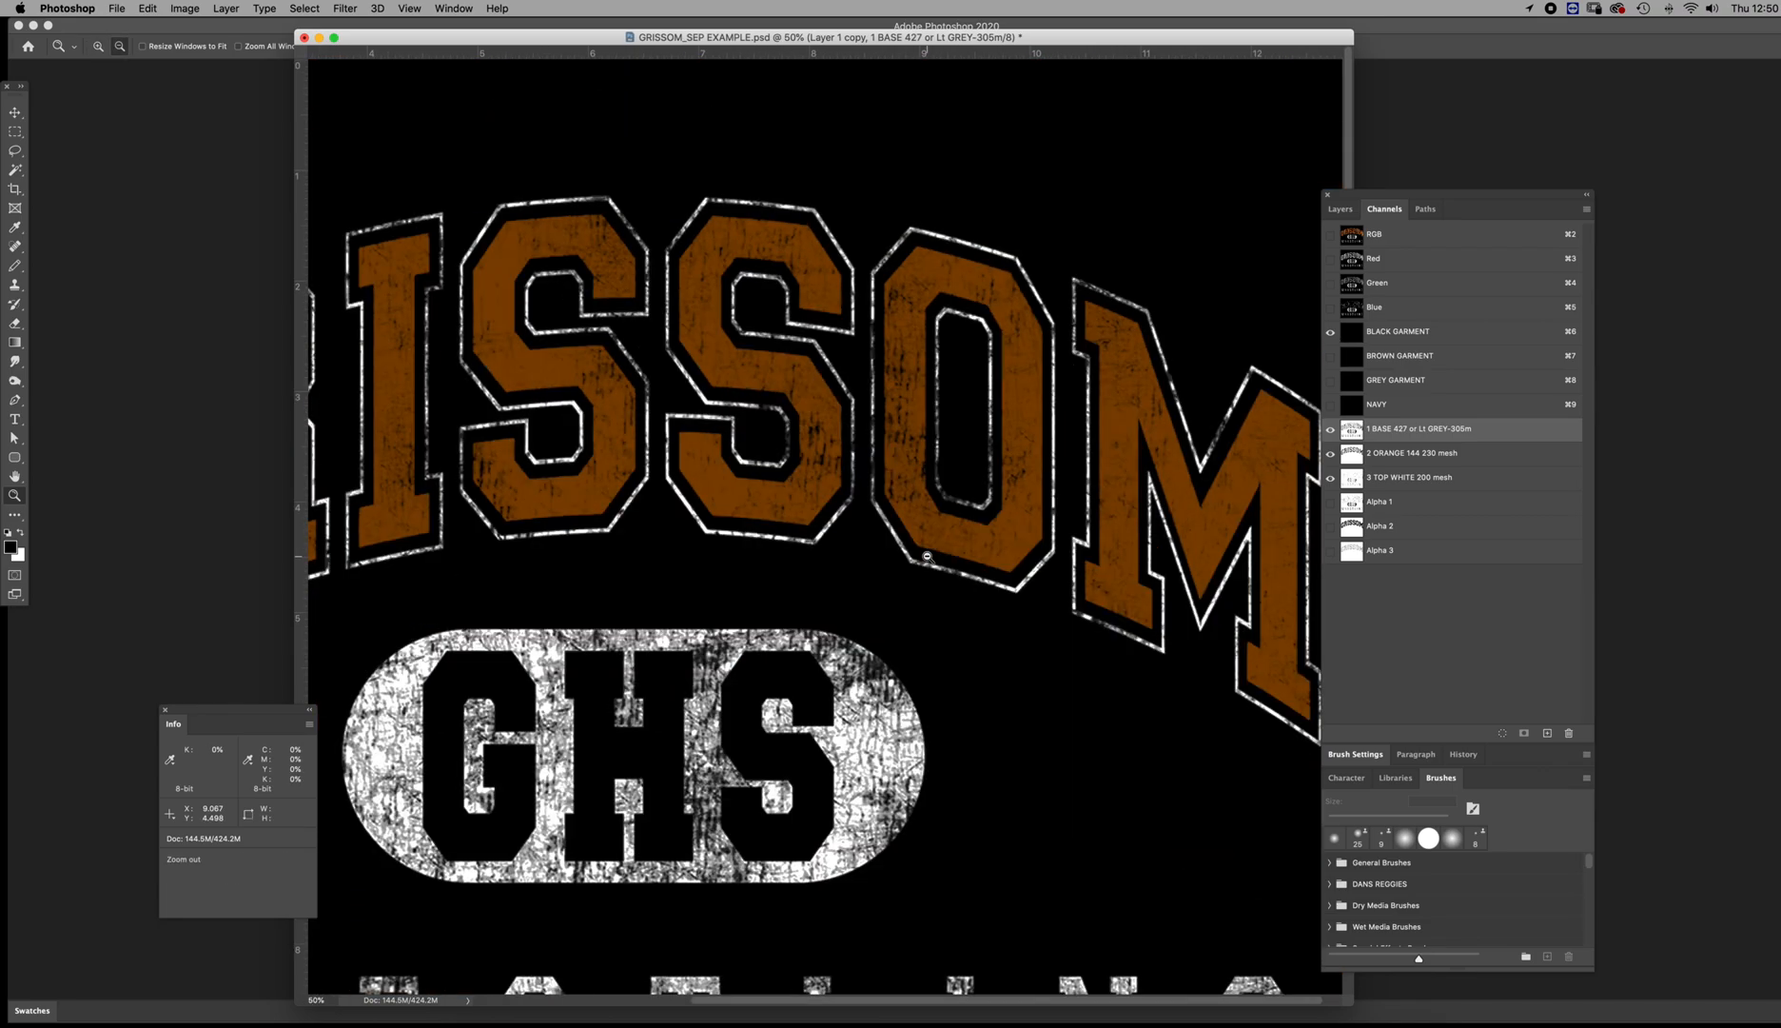
{"action": "left_click", "coordinate": [927, 560], "text": "alt"}
{"action": "left_click", "coordinate": [926, 560], "text": "alt"}
{"action": "left_click_drag", "start_coordinate": [794, 621], "coordinate": [876, 613]}
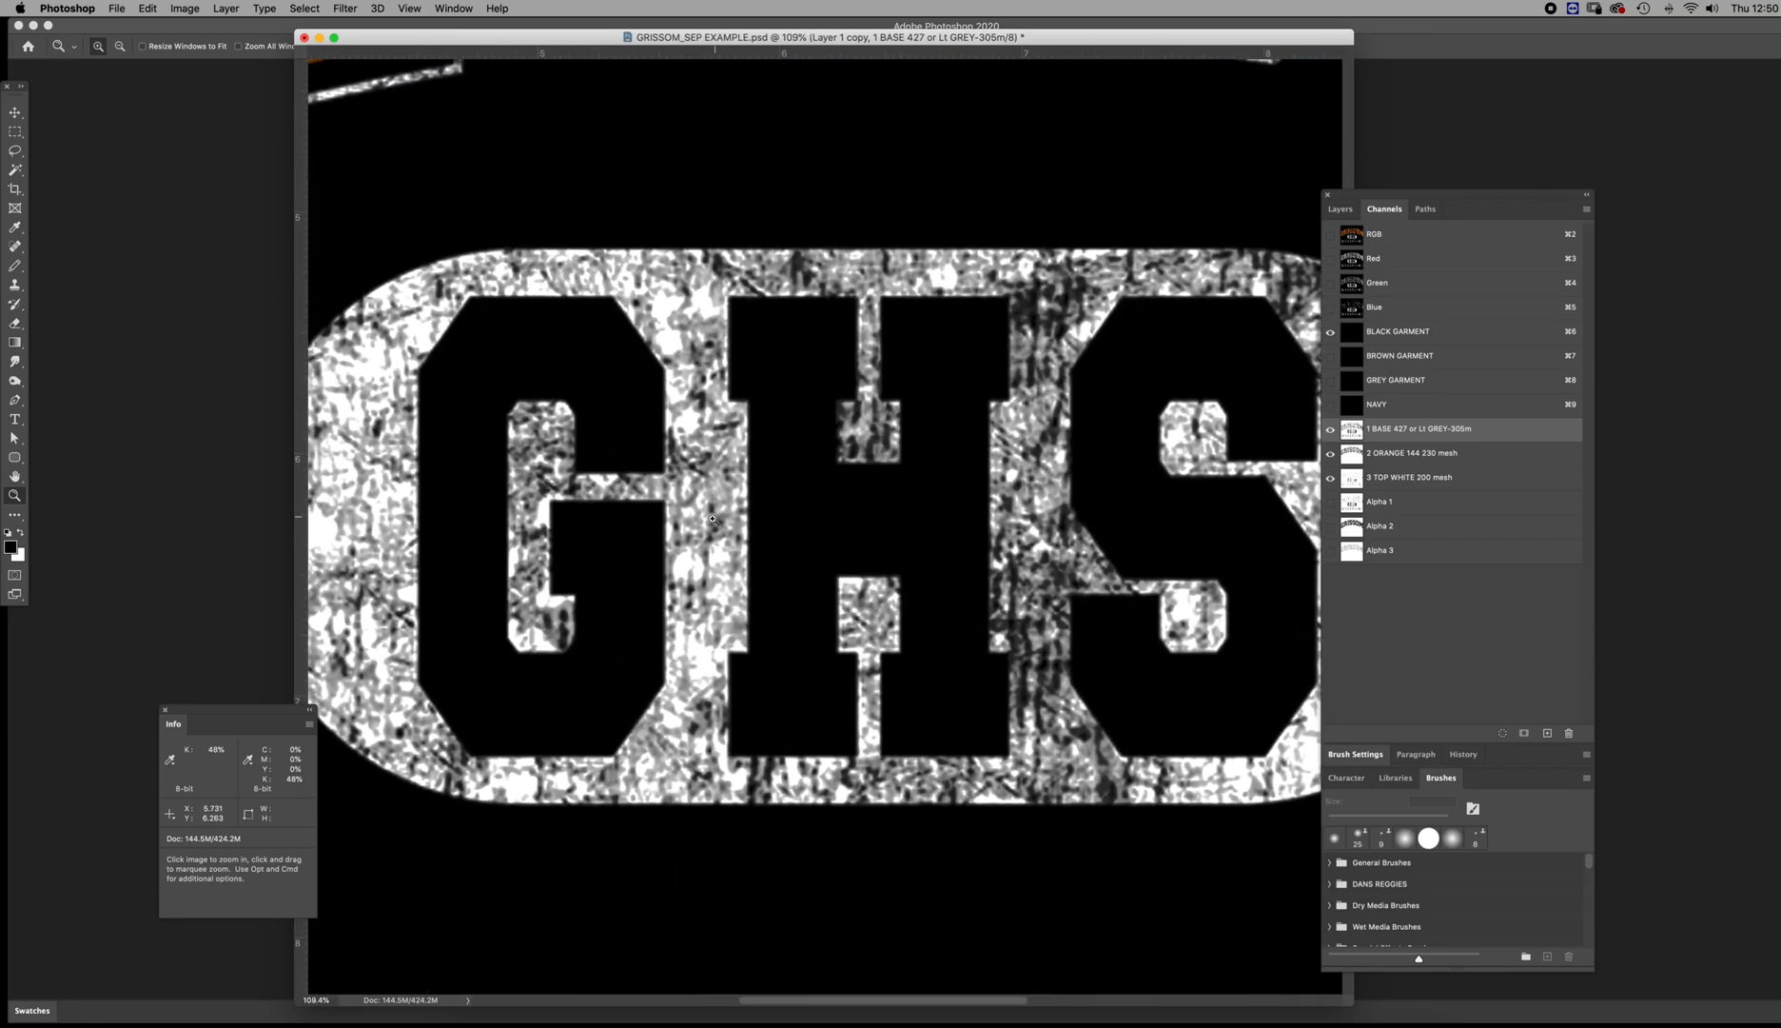
{"action": "left_click", "coordinate": [742, 513], "text": "alt"}
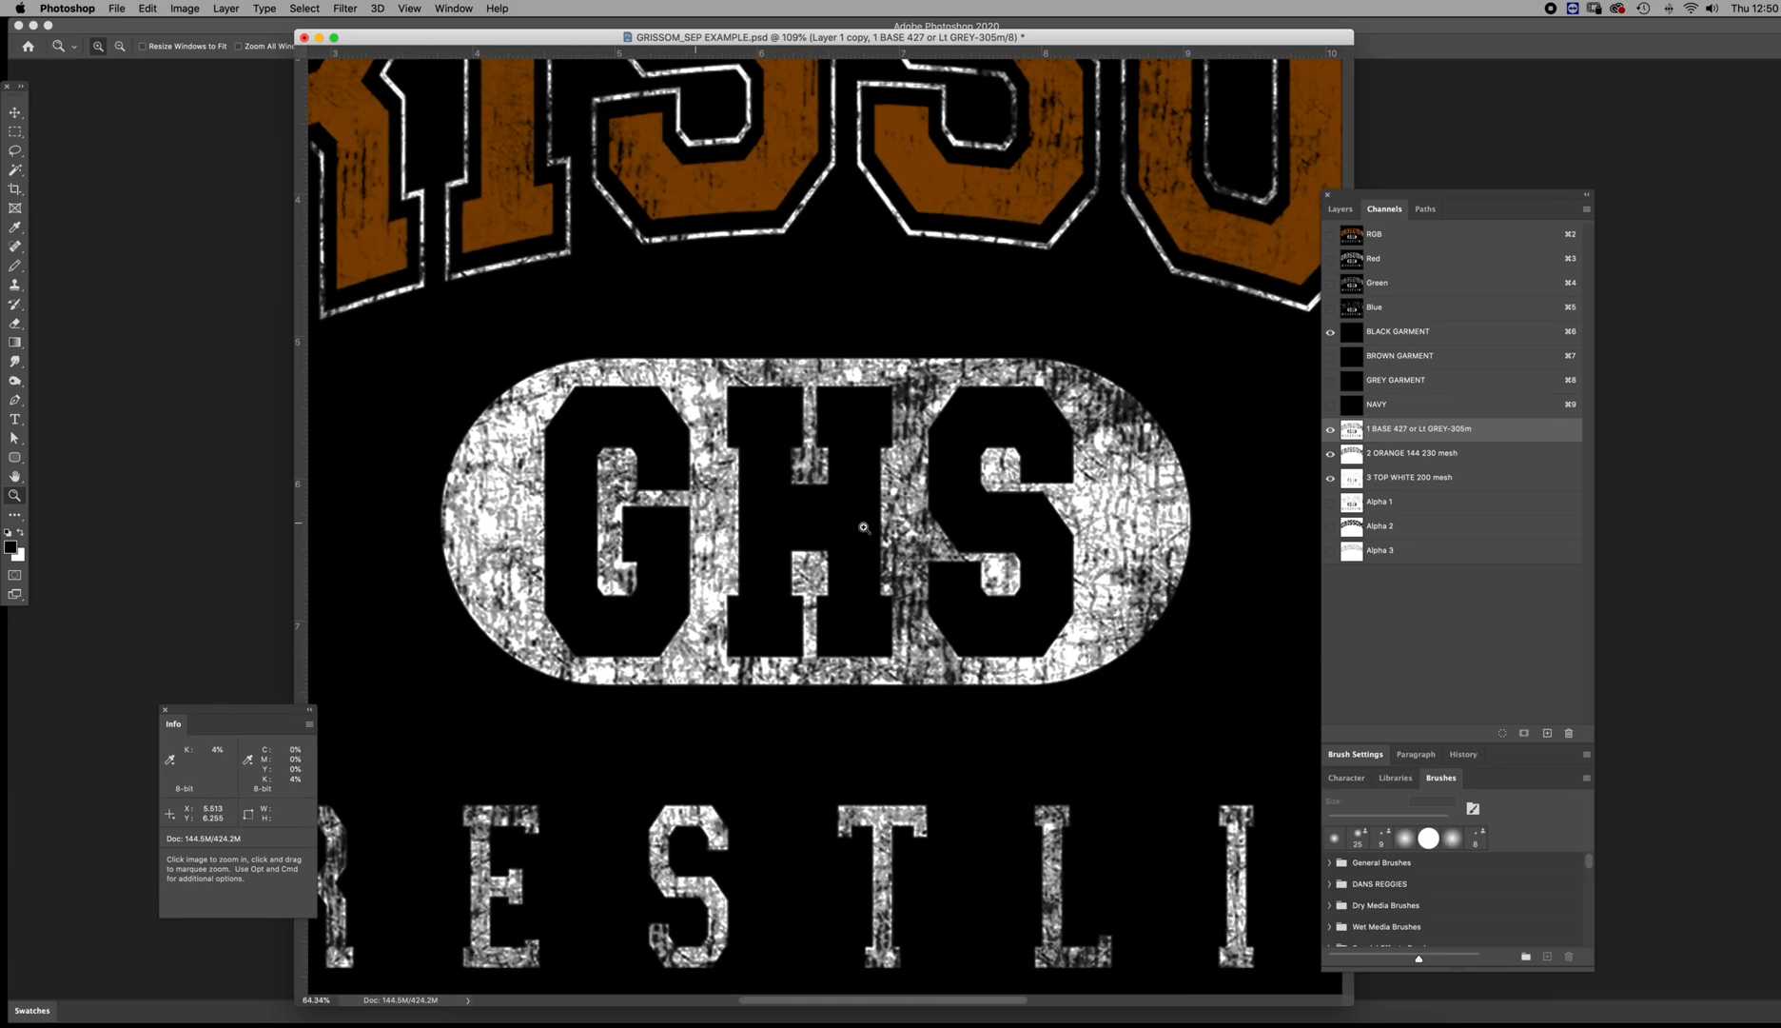
{"action": "left_click", "coordinate": [864, 527], "text": "alt"}
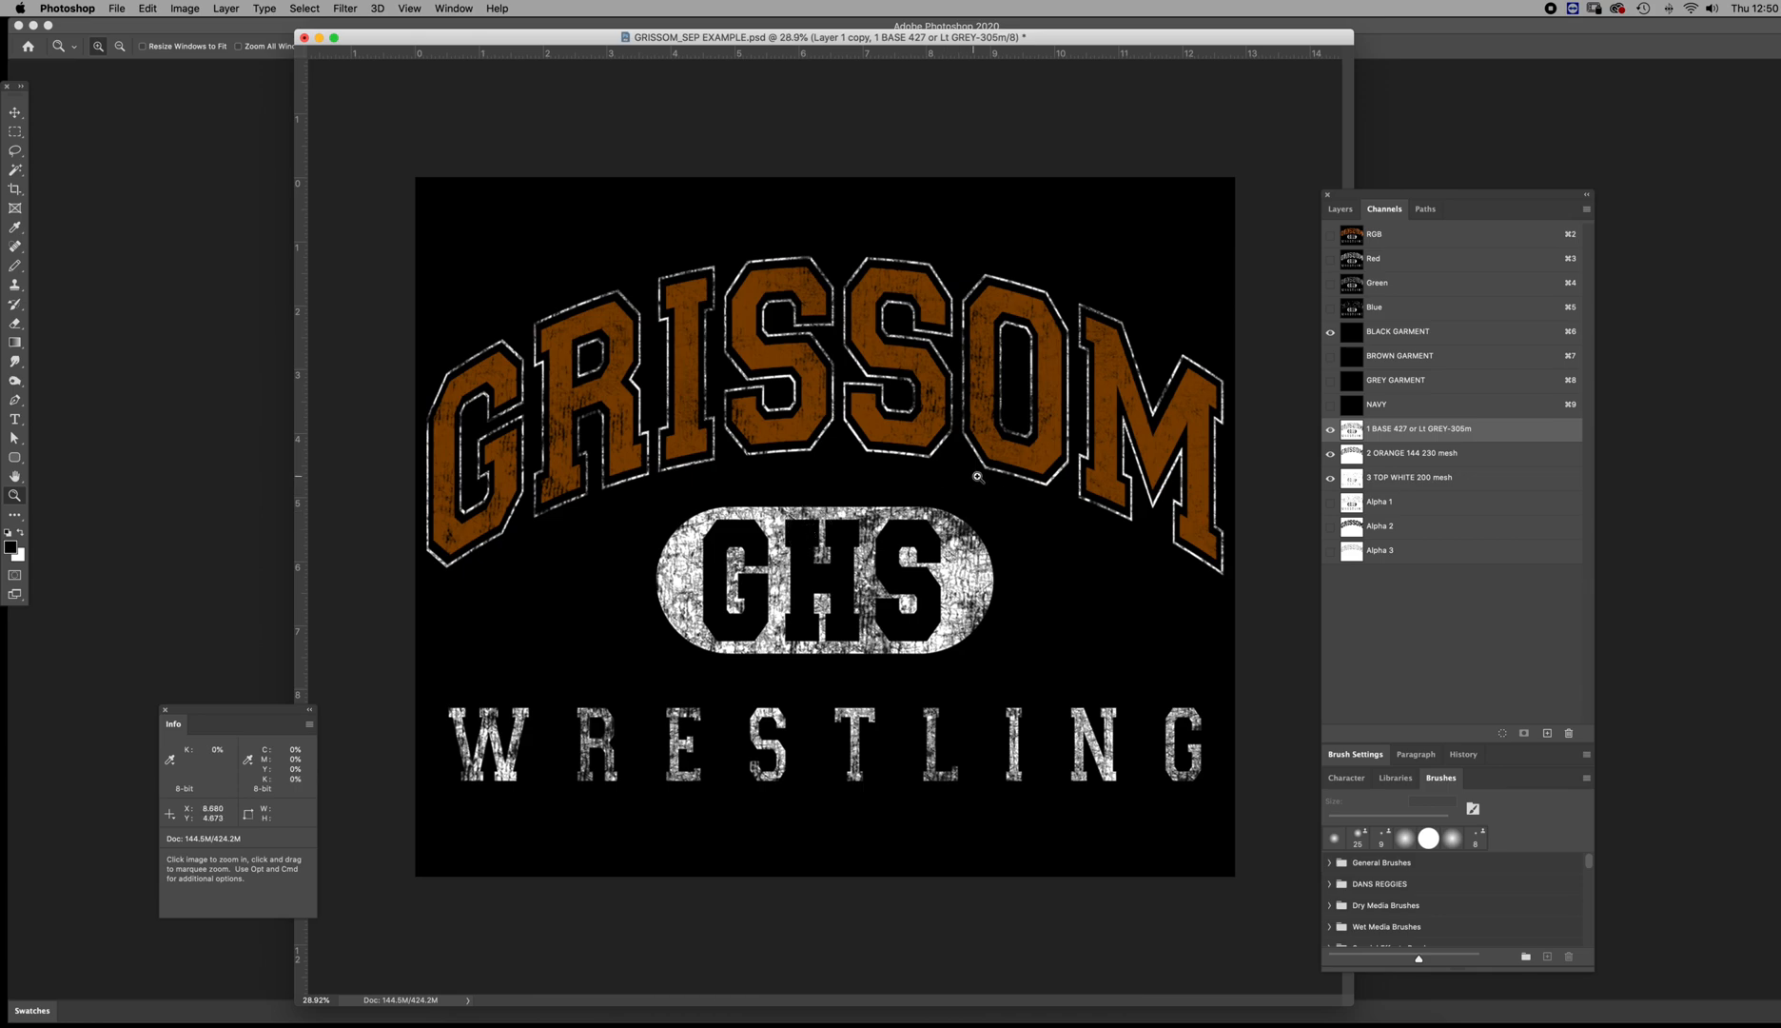
Set the solidity of the 2 ORANGE spot channel to 65%
{"action": "left_click", "coordinate": [1351, 478]}
{"action": "left_click", "coordinate": [1354, 456]}
{"action": "double_click", "coordinate": [1352, 455]}
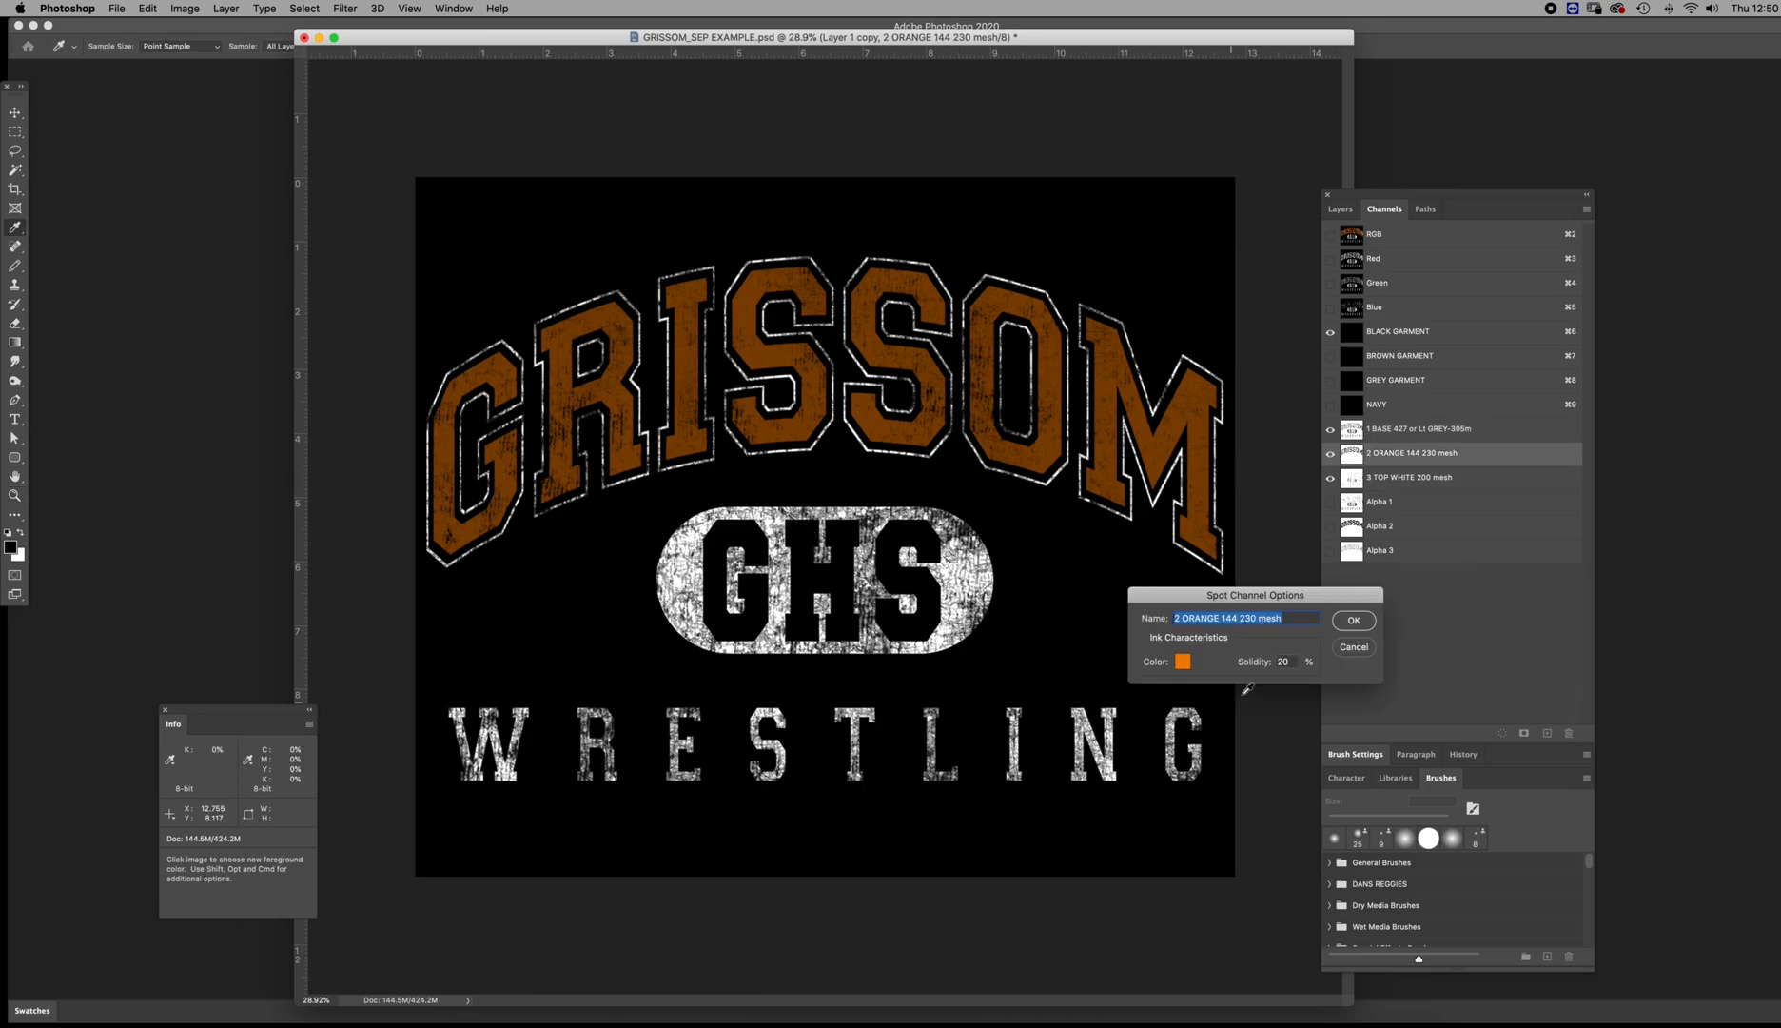
{"action": "type", "text": "100"}
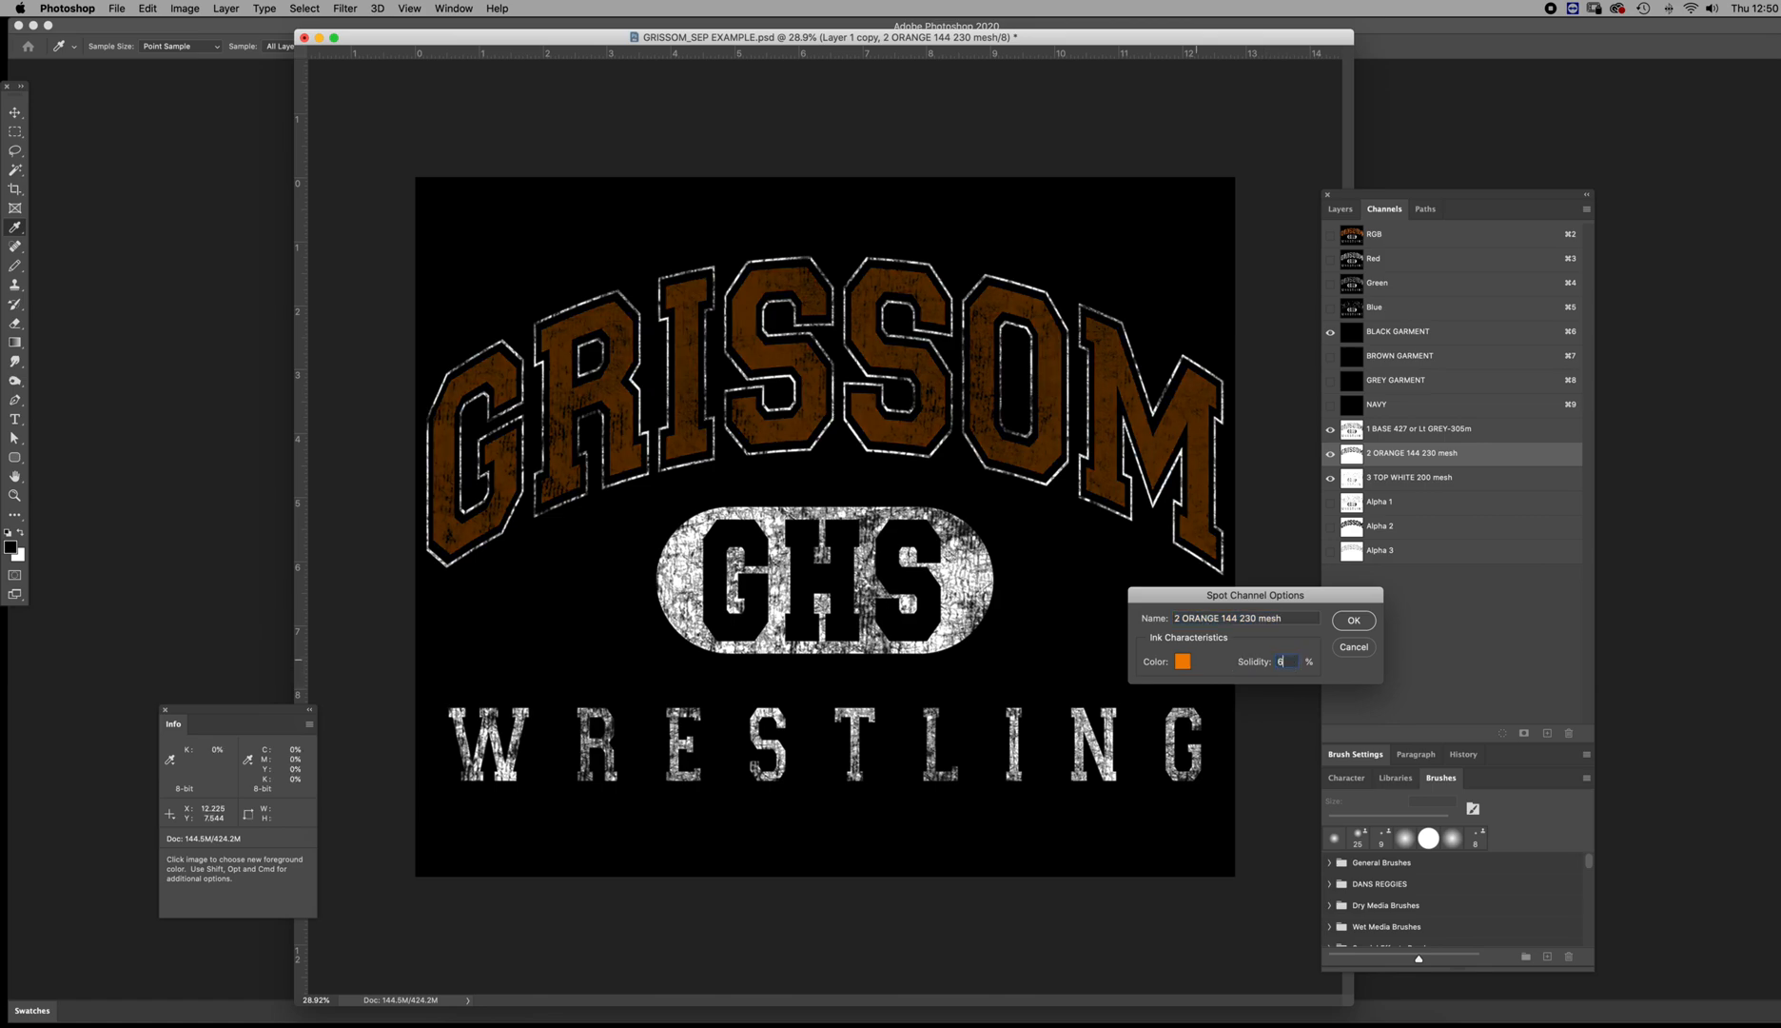
{"action": "key", "text": "Return"}
{"action": "key", "text": "z"}
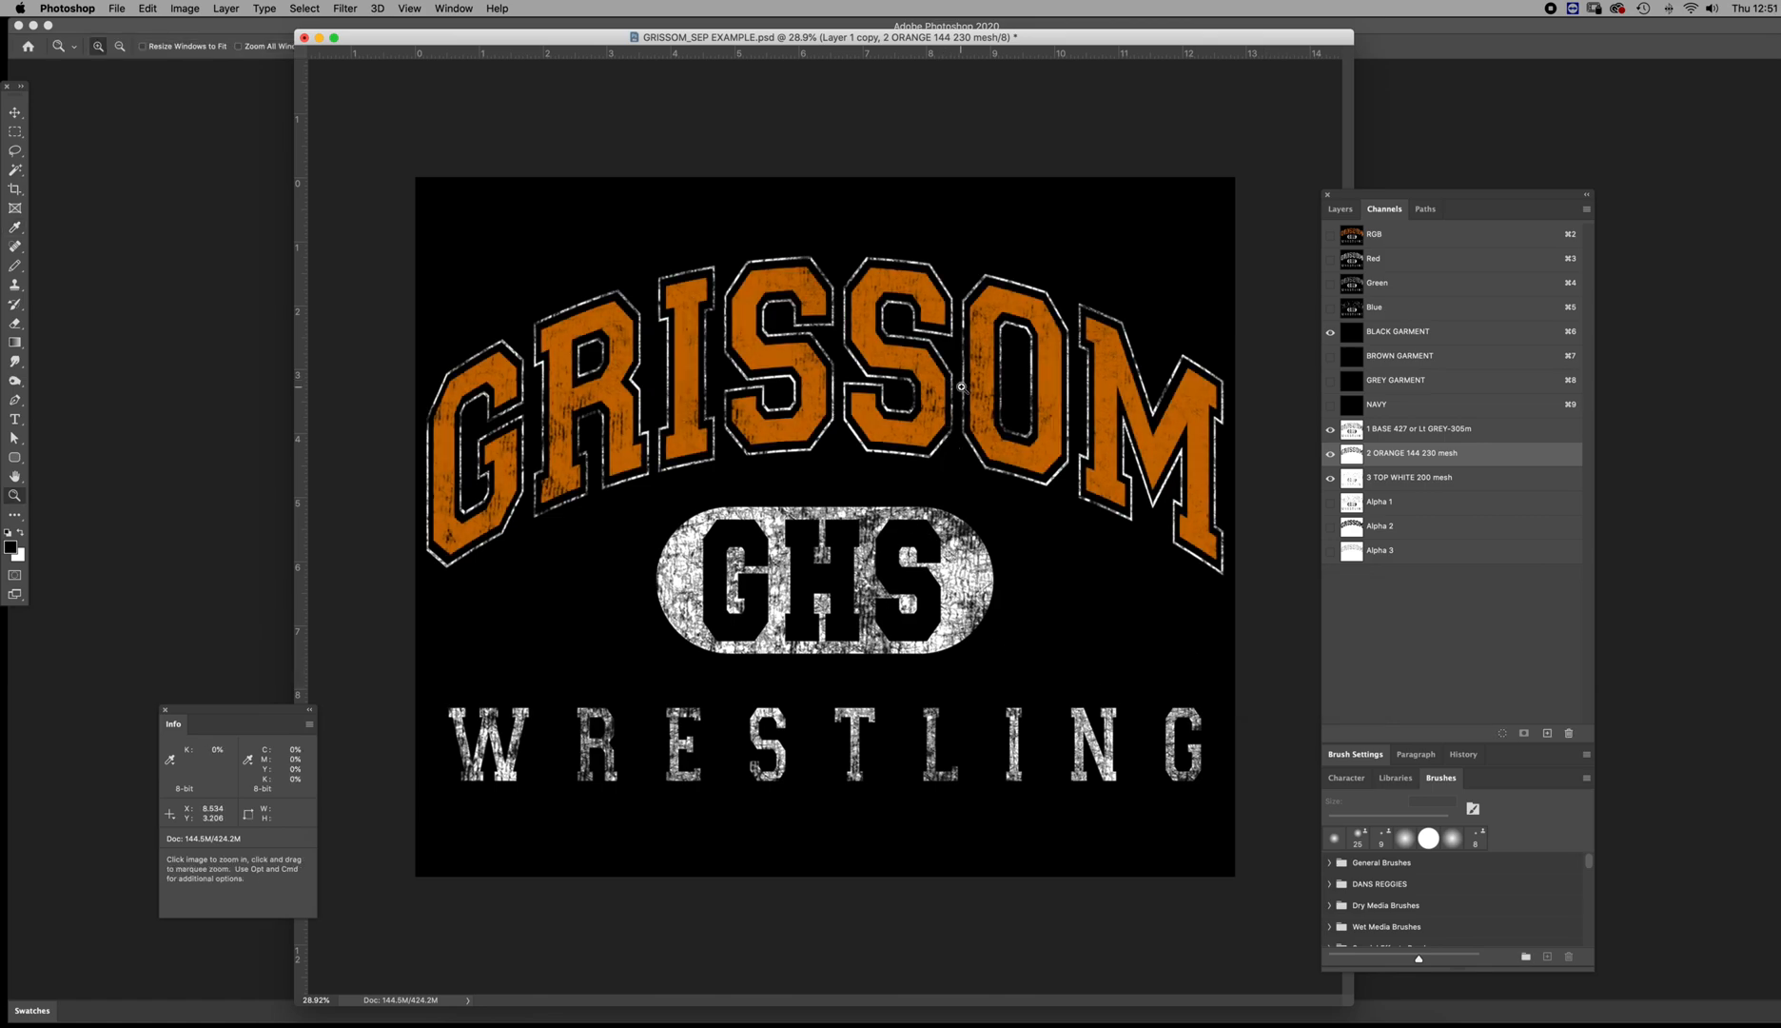
Set the solidity of the 2 ORANGE spot channel to 100%
{"action": "left_click_drag", "start_coordinate": [991, 392], "coordinate": [1059, 543]}
{"action": "scroll", "coordinate": [1060, 543], "scroll_direction": "up", "scroll_amount": 5}
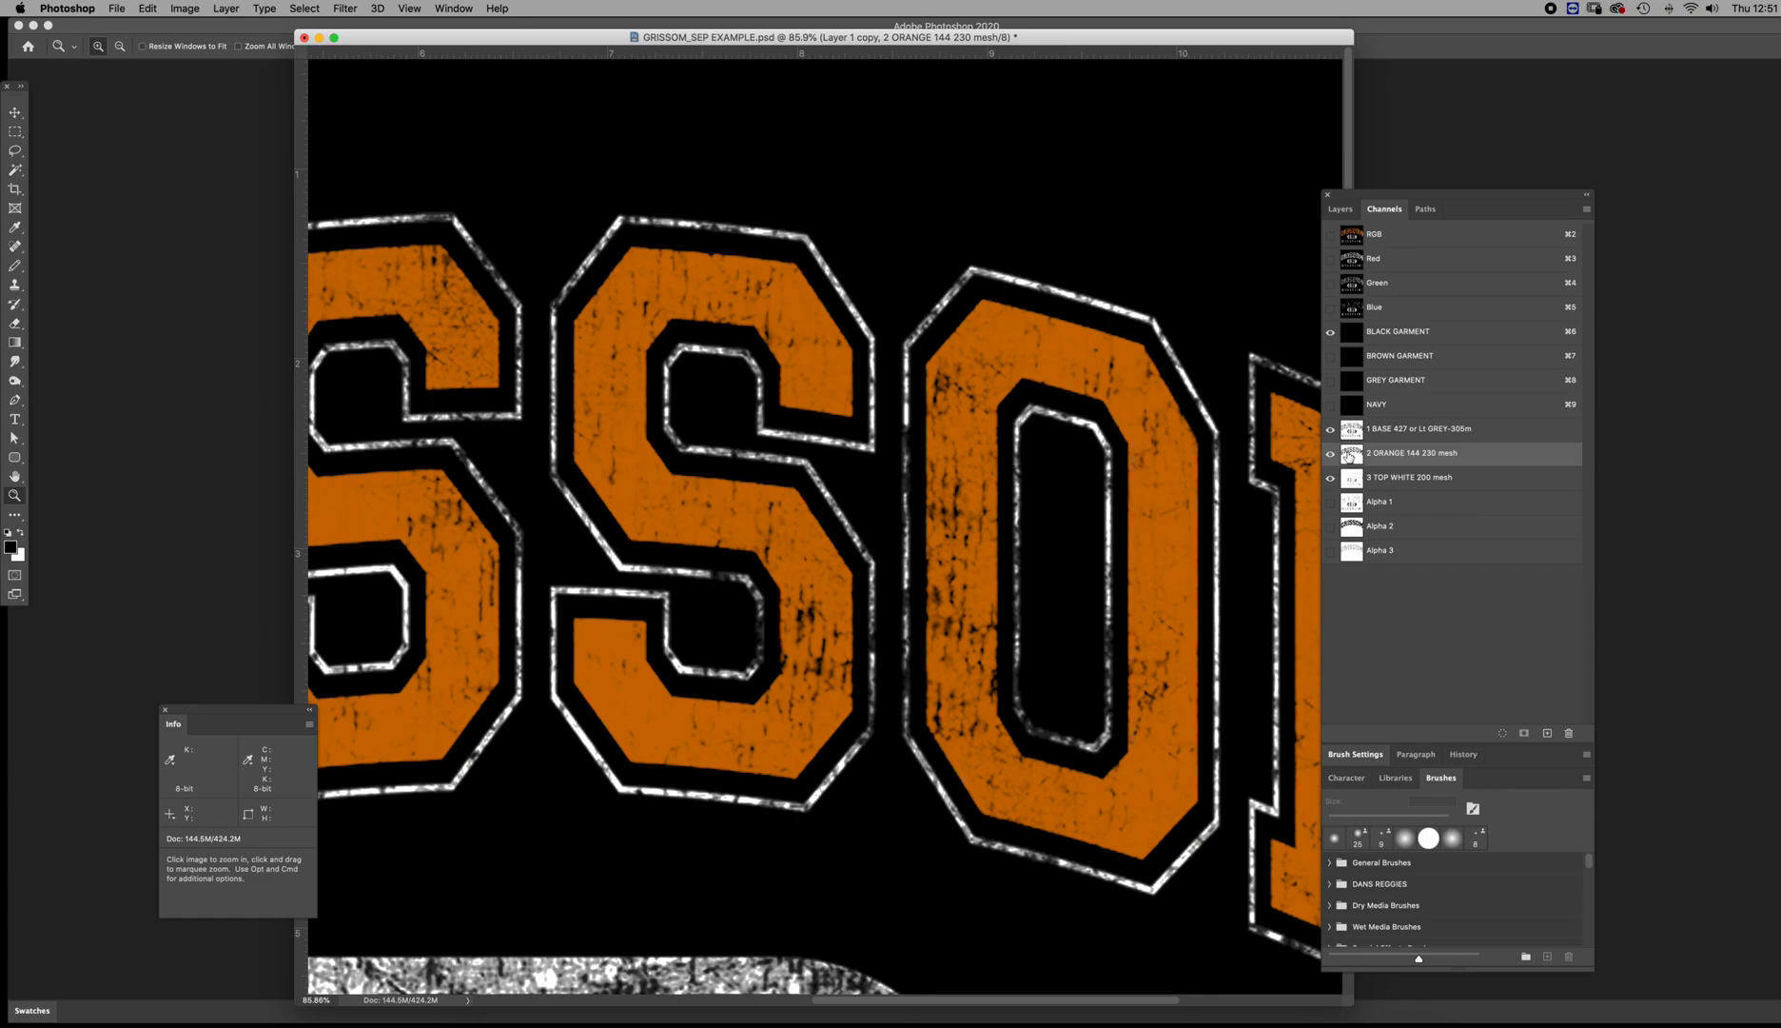
{"action": "double_click", "coordinate": [1352, 458]}
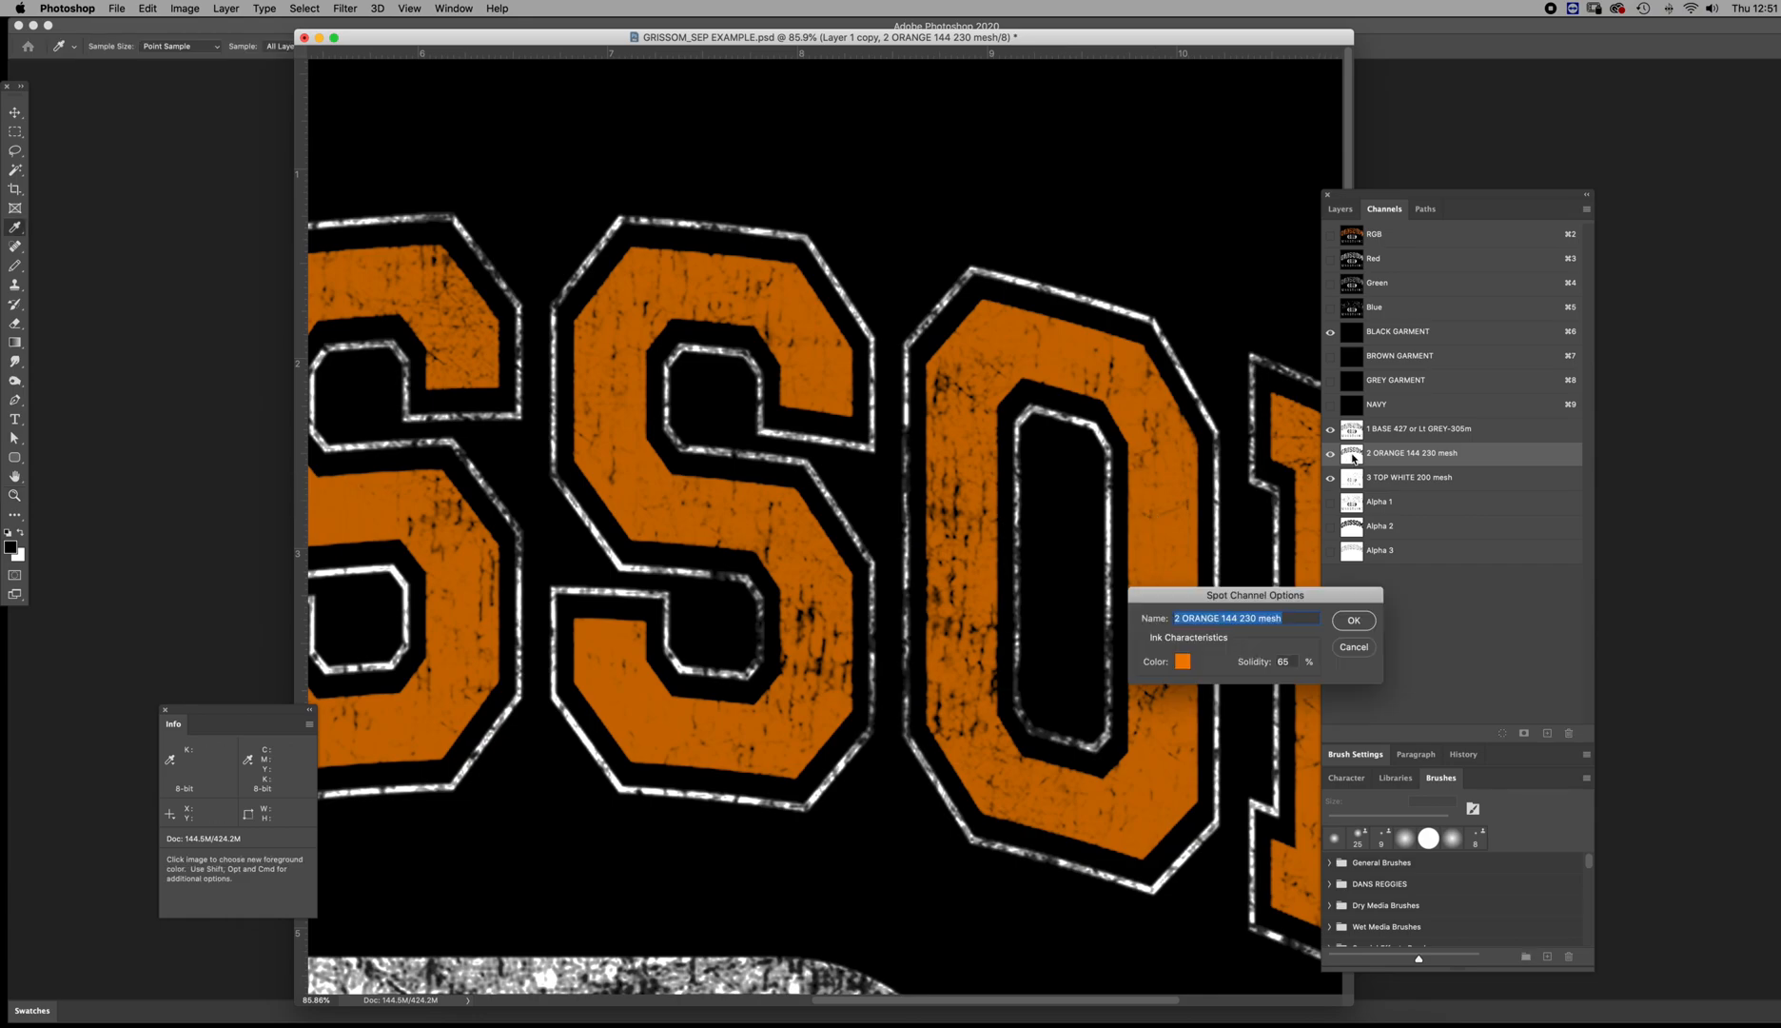
{"action": "left_click", "coordinate": [1249, 661]}
{"action": "type", "text": "100"}
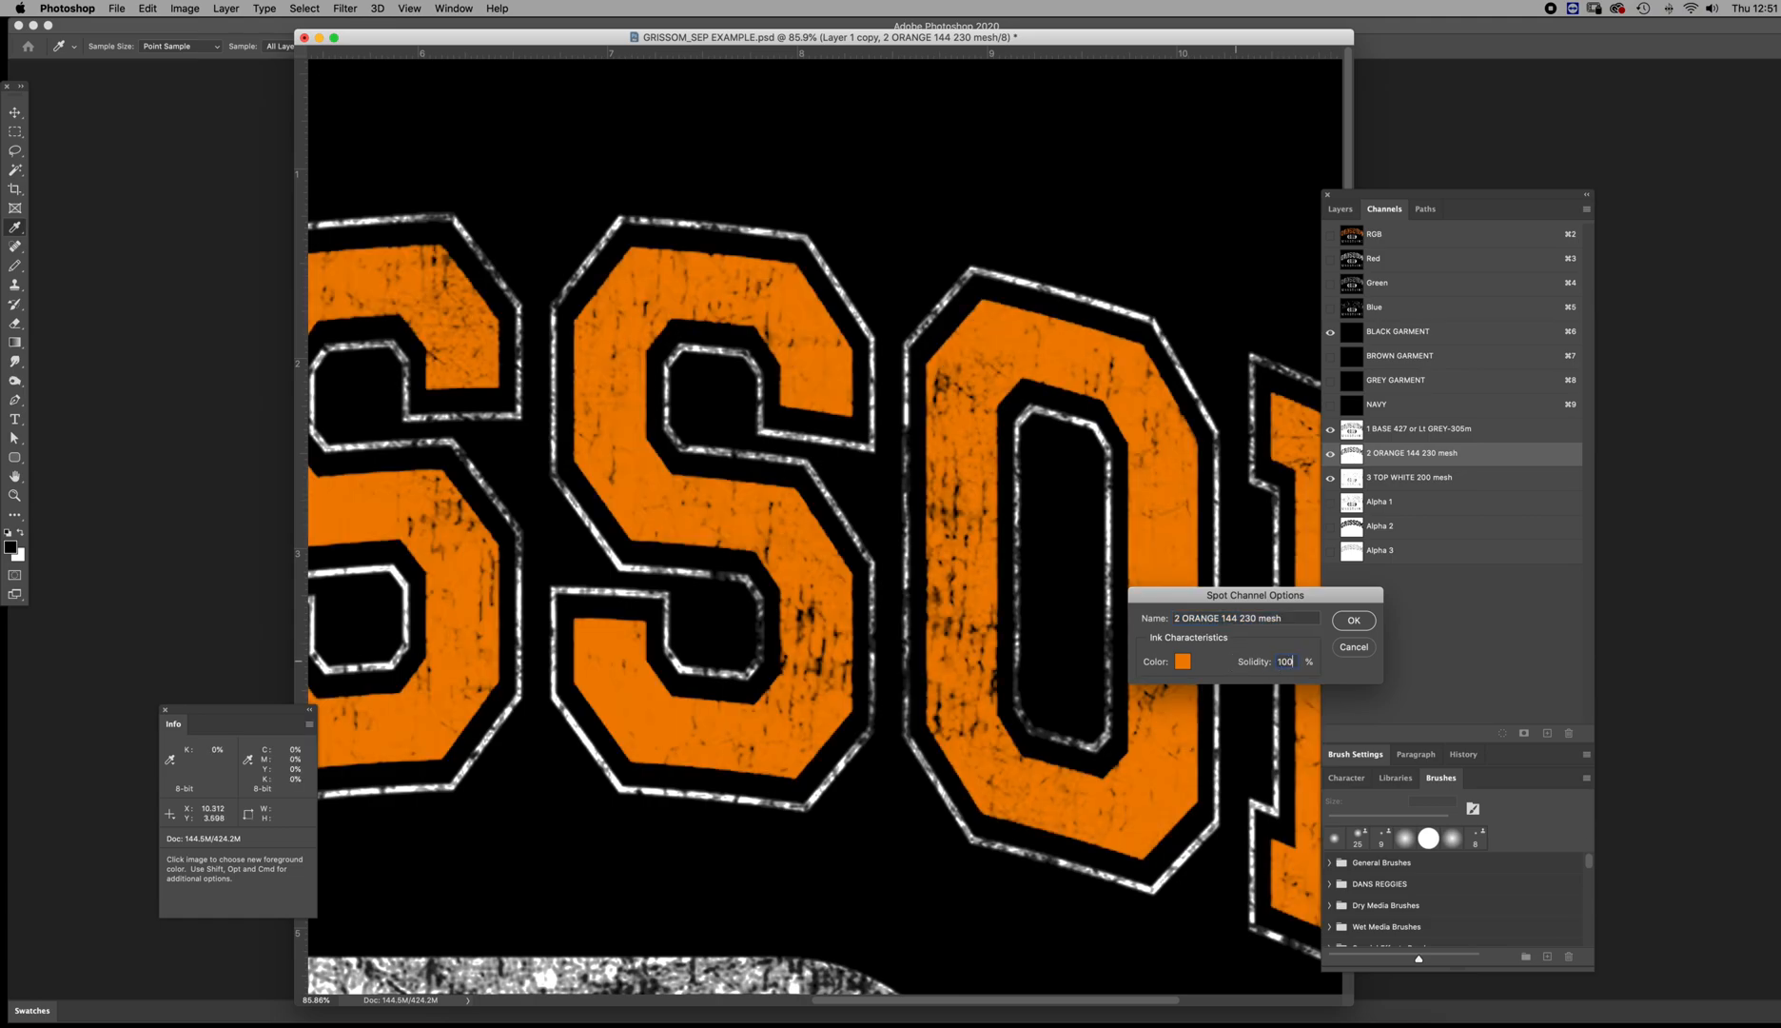
{"action": "key", "text": "Return"}
{"action": "key", "text": "z"}
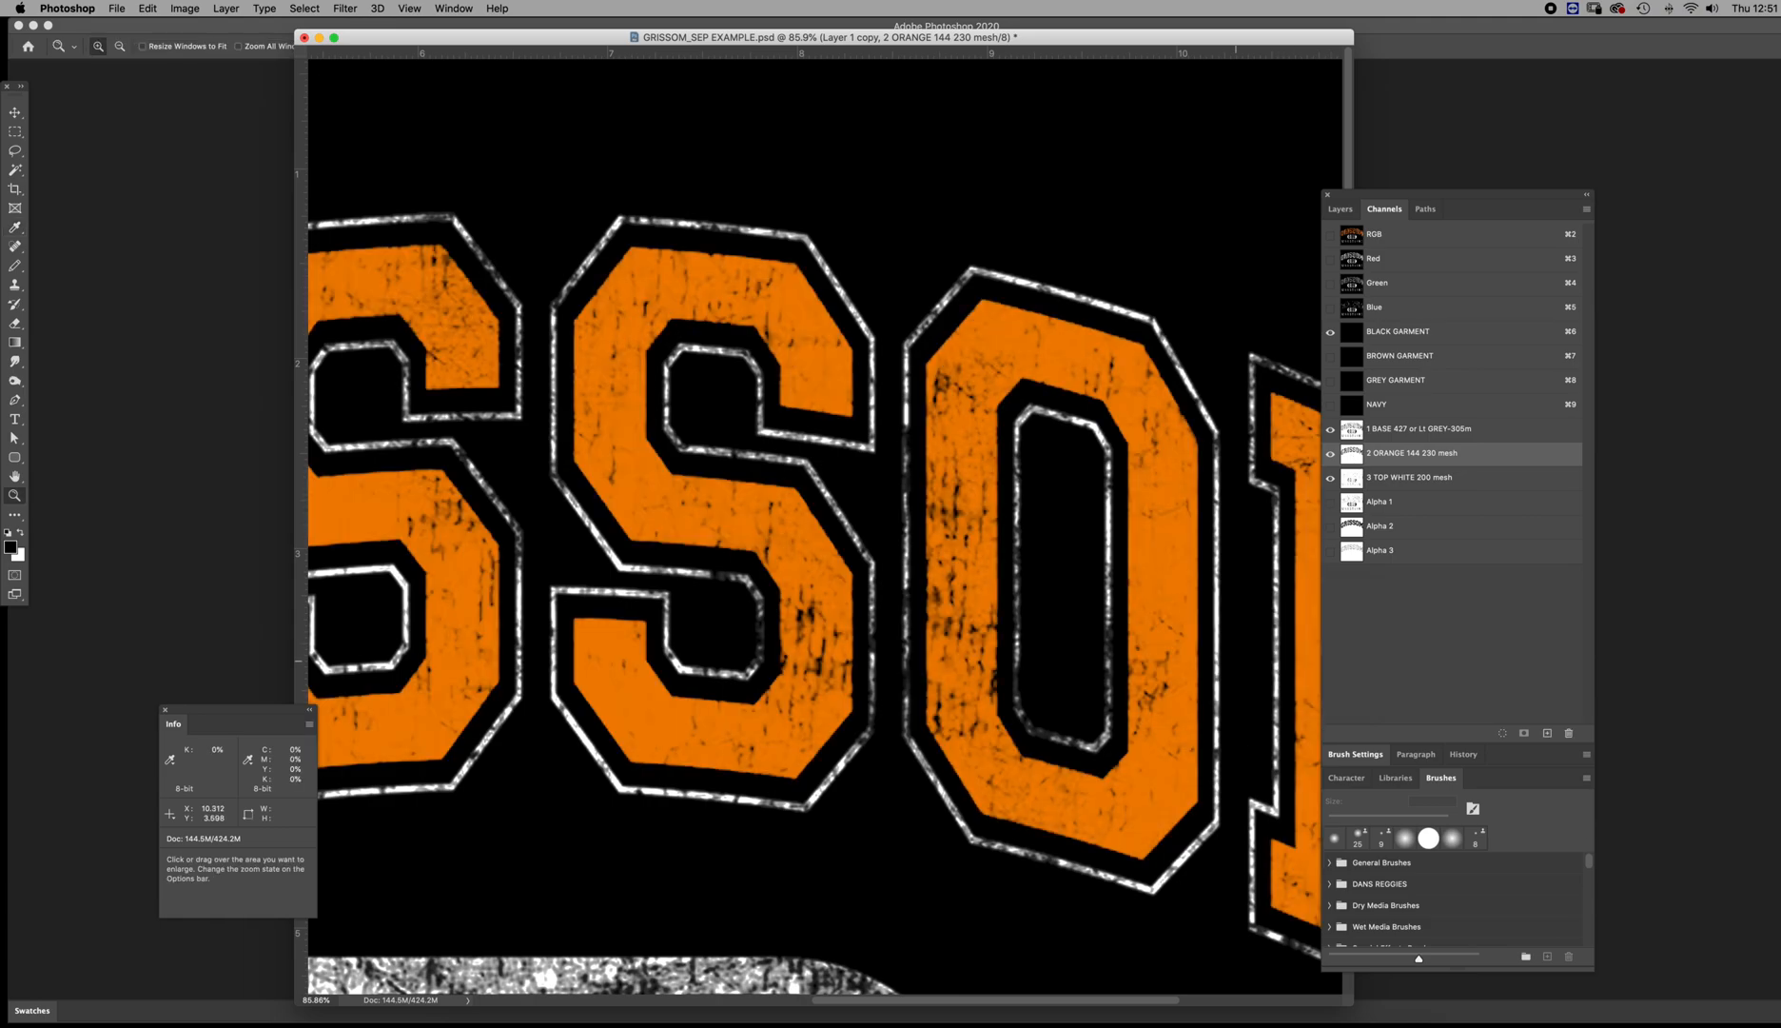
Examine the distressed orange and white details up close on black, and check the ink options of the 3 TOP WHITE channel
{"action": "left_click", "coordinate": [944, 624]}
{"action": "left_click", "coordinate": [990, 661]}
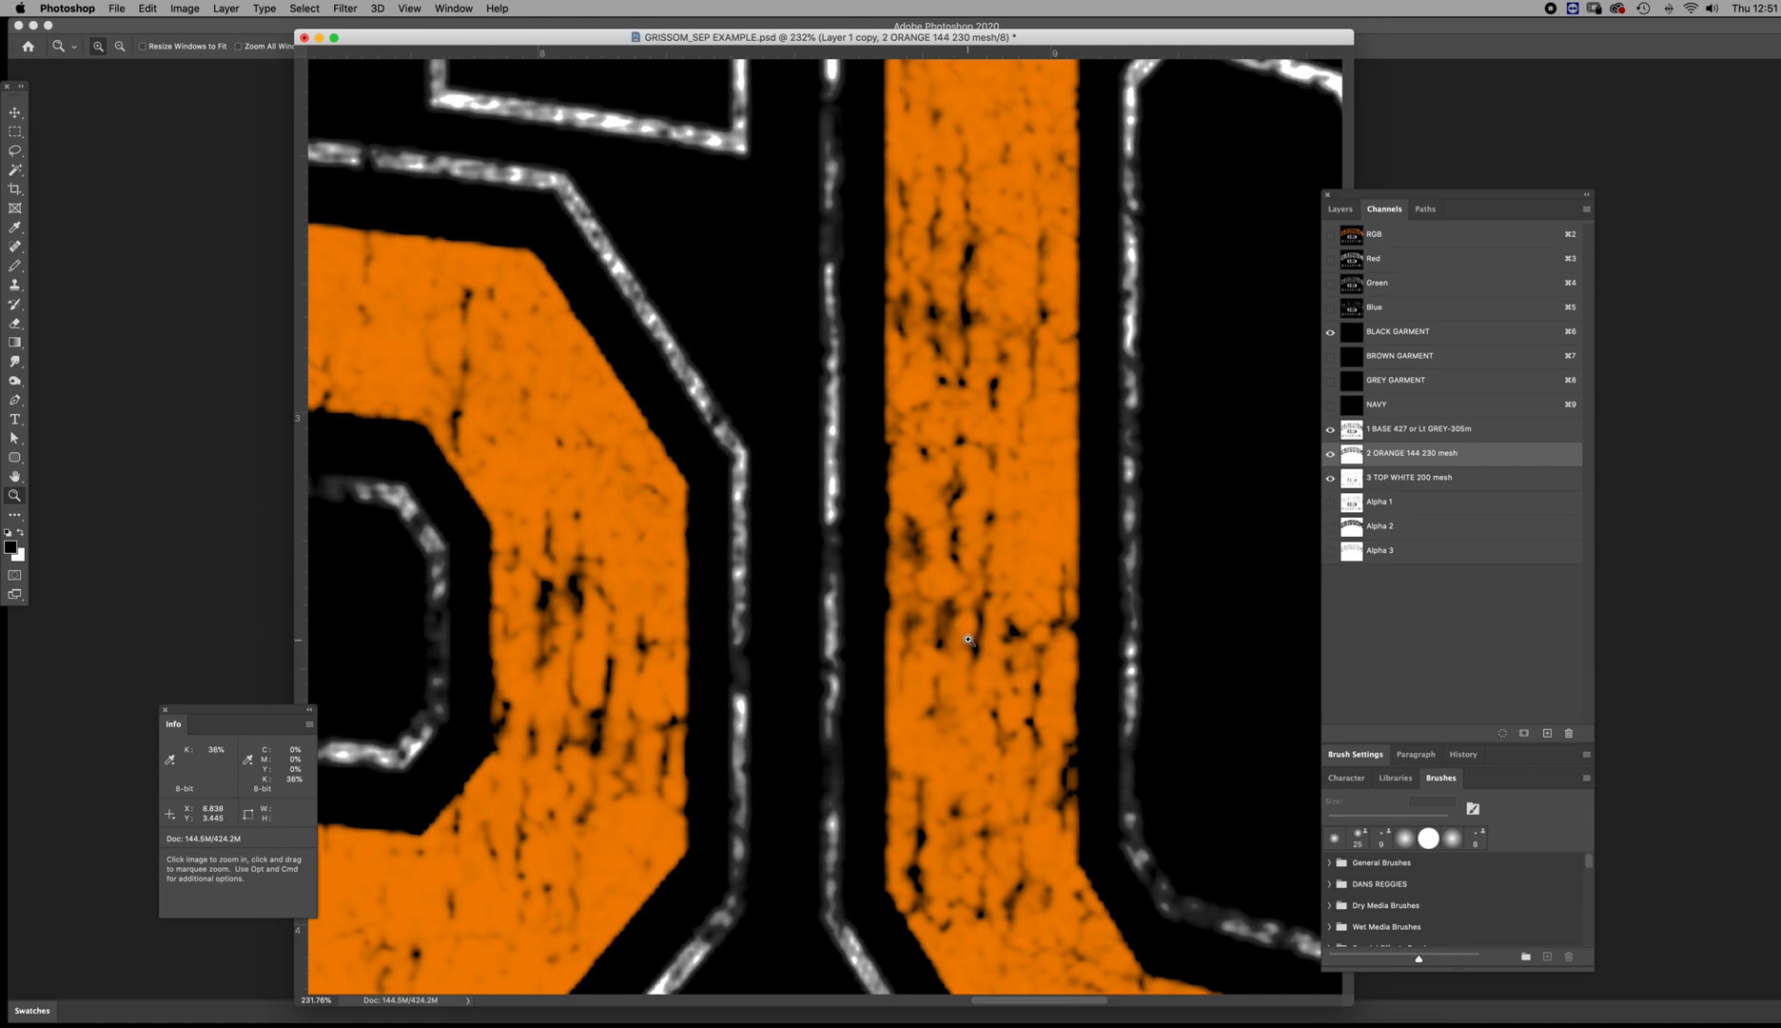
{"action": "left_click", "coordinate": [977, 626], "text": "alt"}
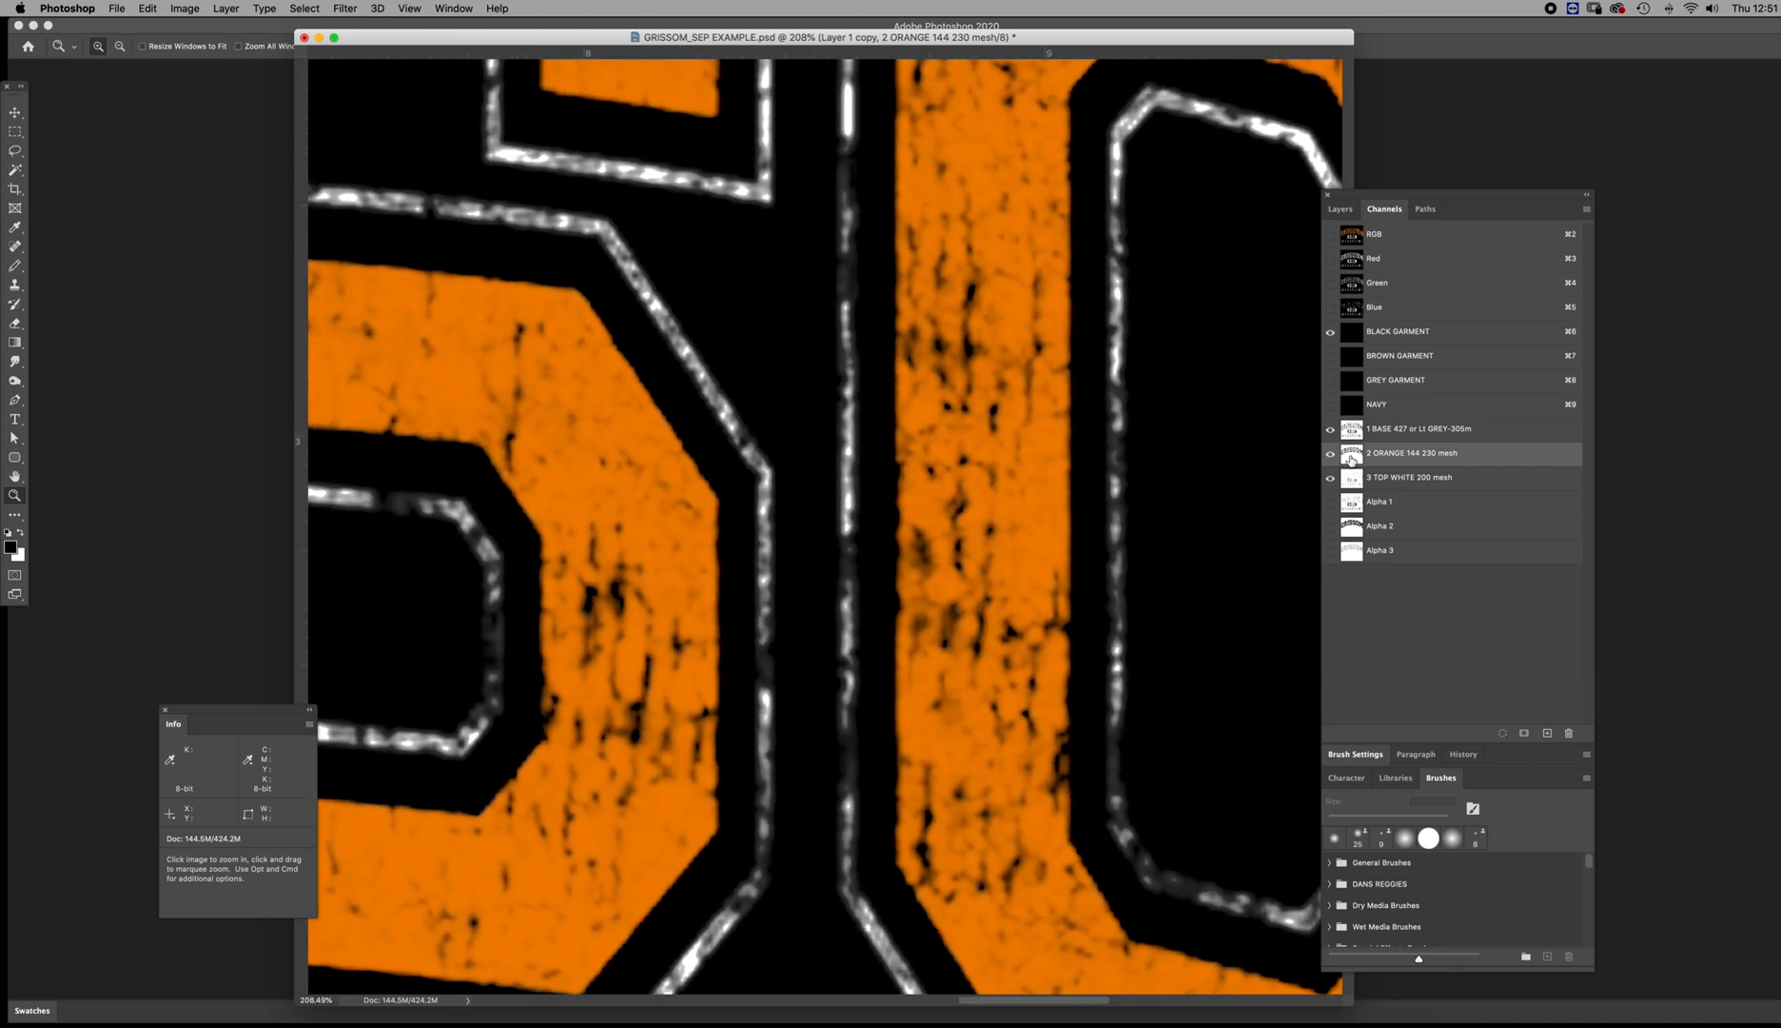
{"action": "double_click", "coordinate": [1352, 476]}
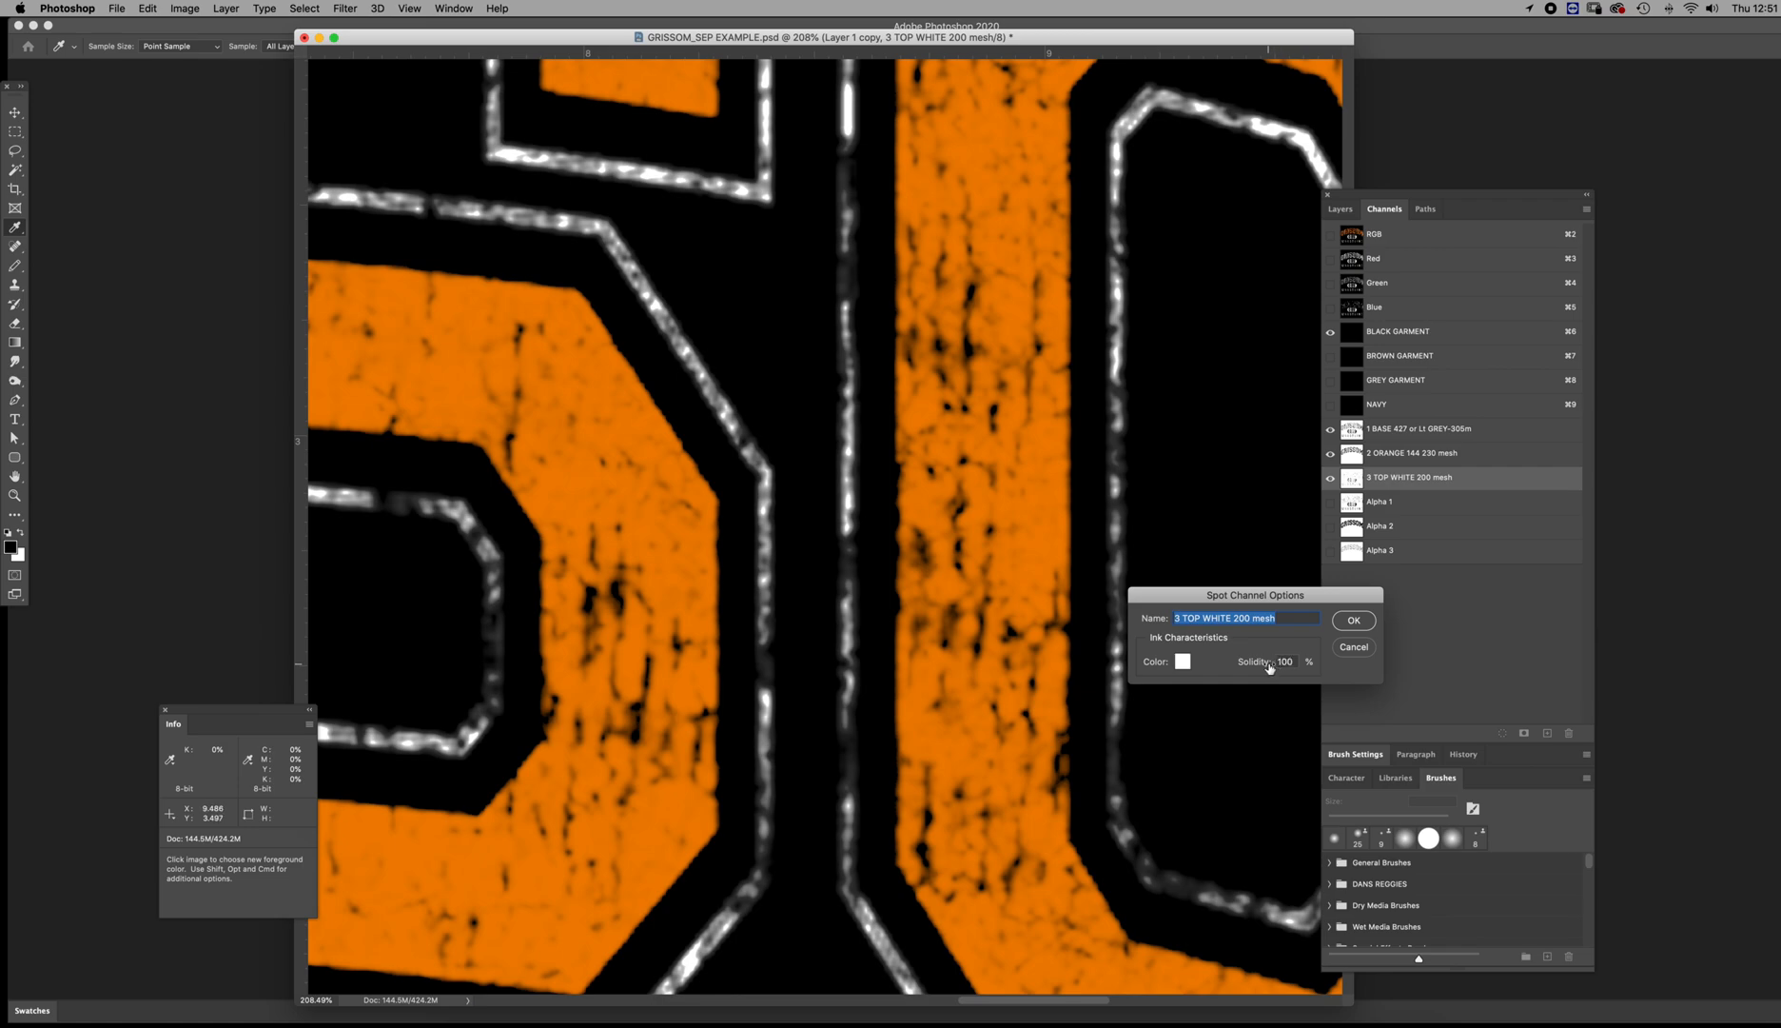
{"action": "left_click", "coordinate": [1353, 620]}
{"action": "key", "text": "z"}
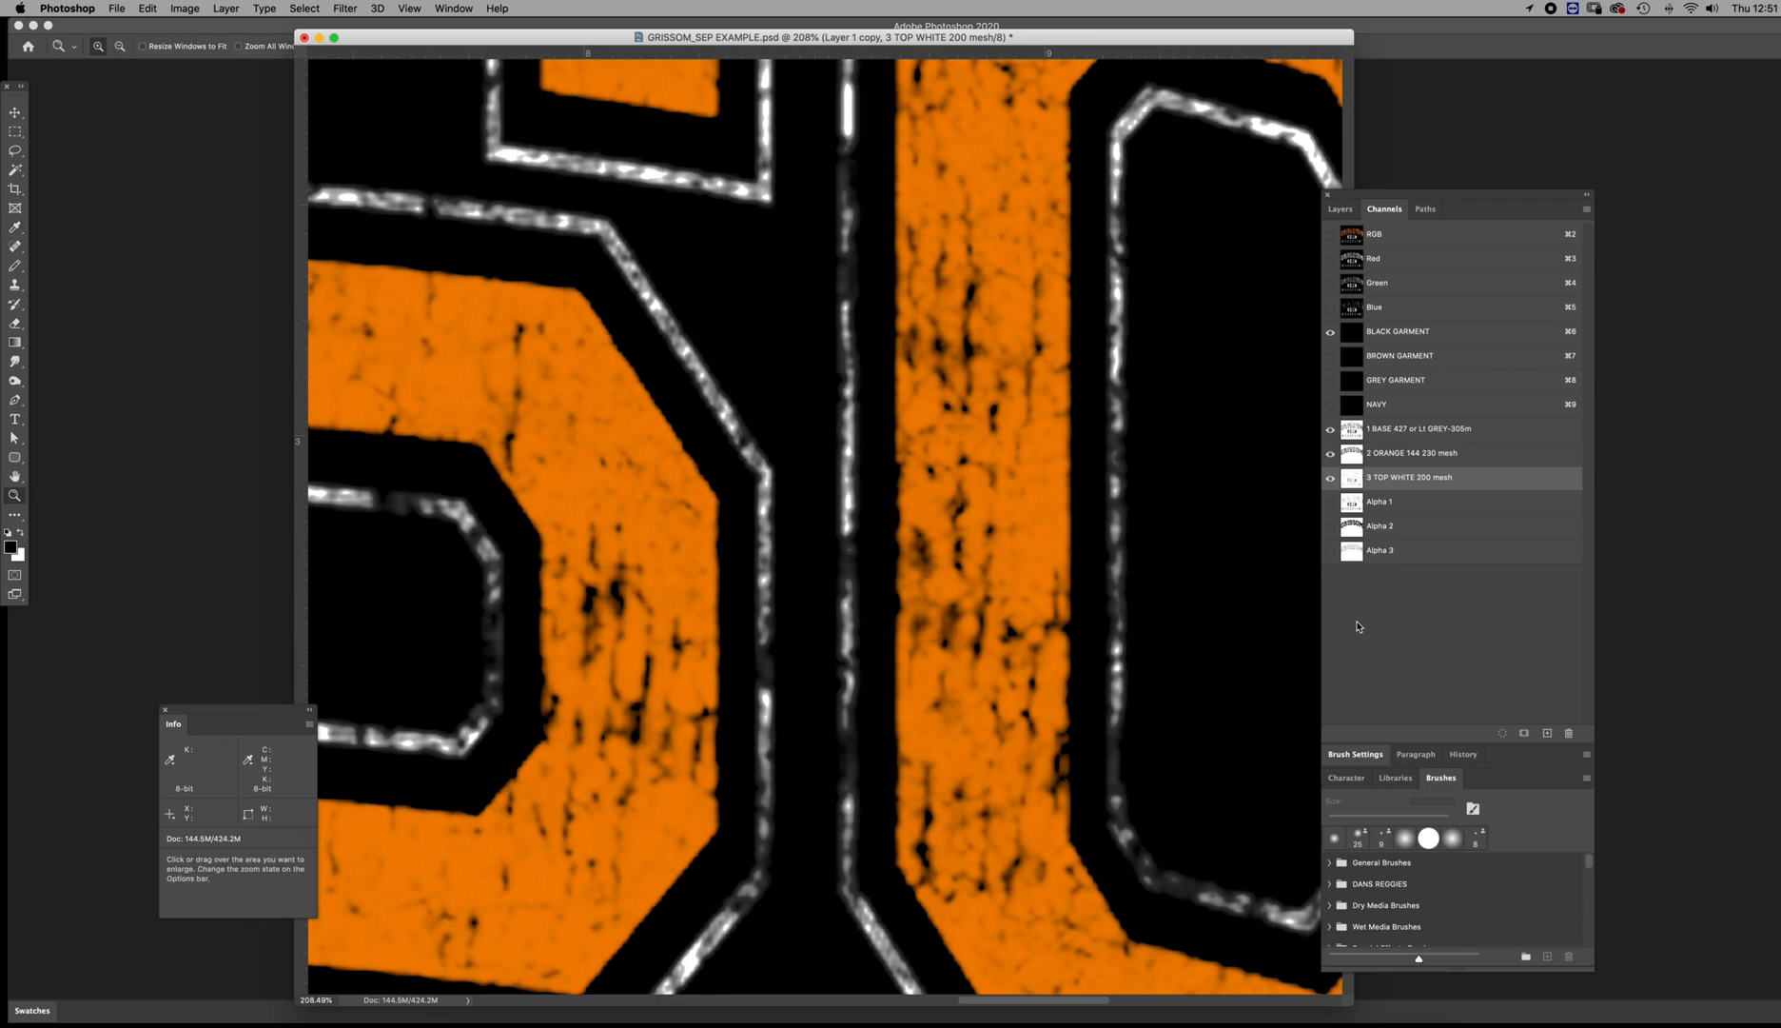
{"action": "left_click", "coordinate": [1351, 454]}
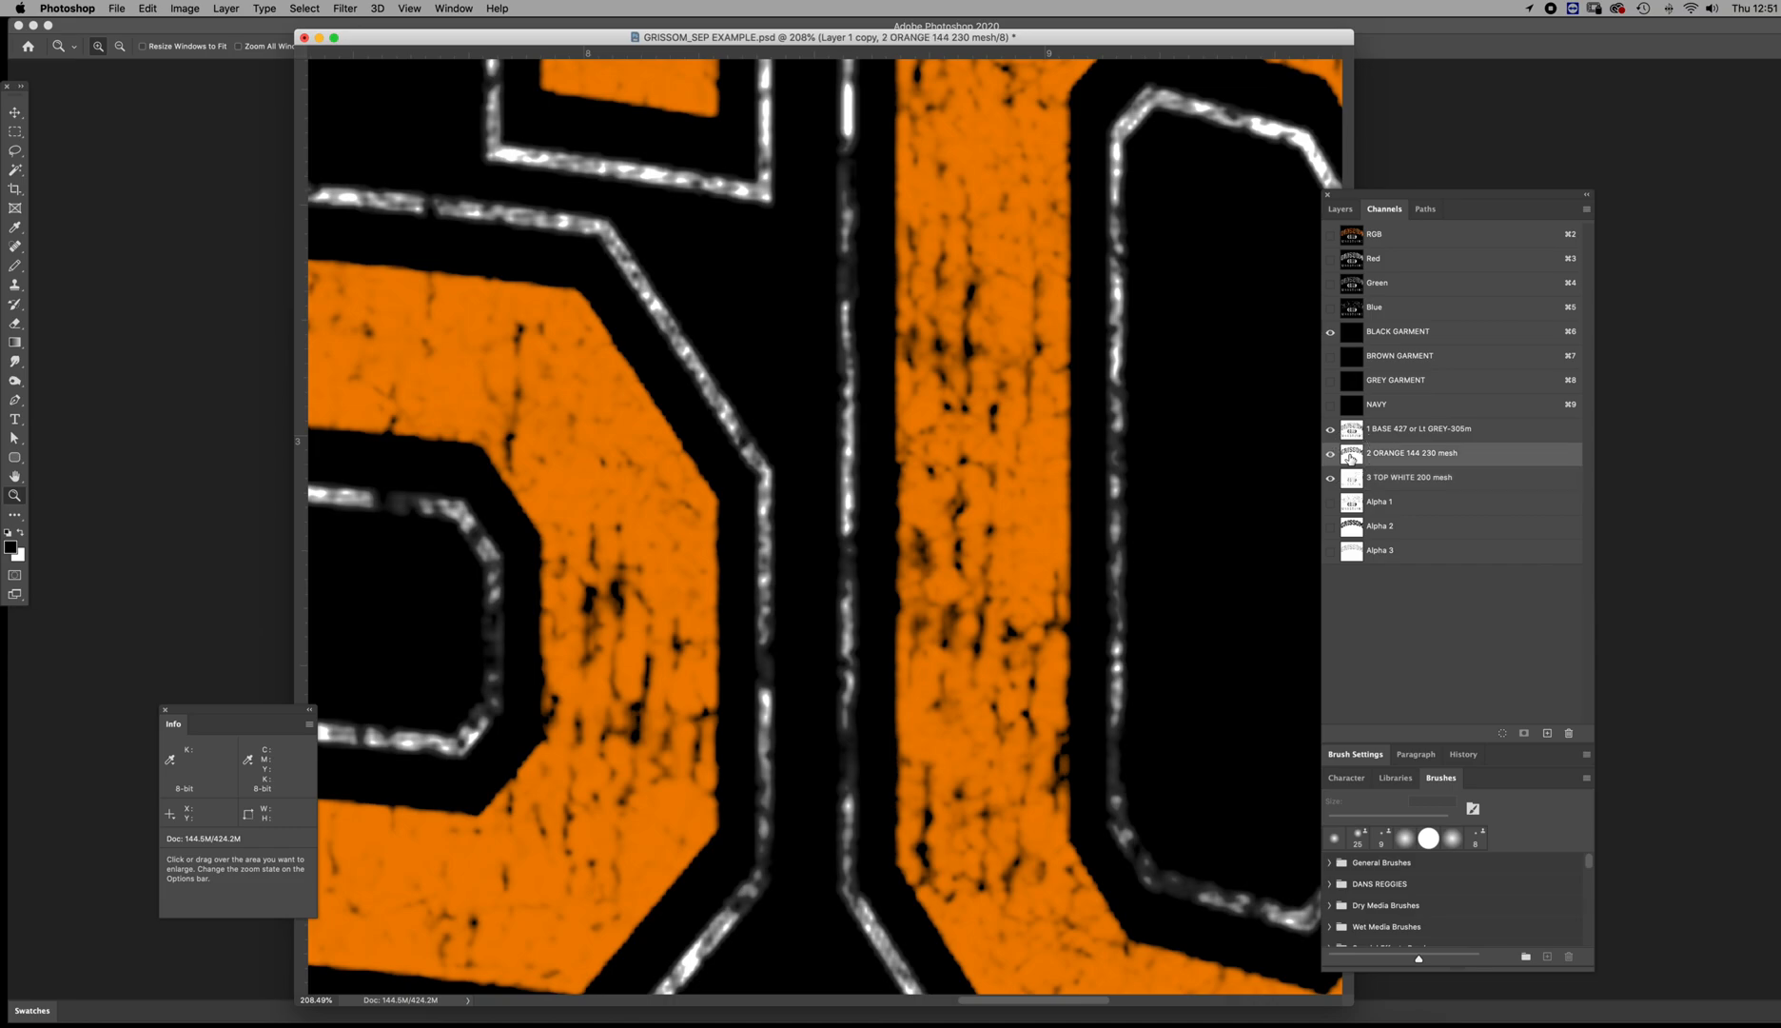
{"action": "left_click_drag", "start_coordinate": [959, 529], "coordinate": [849, 487]}
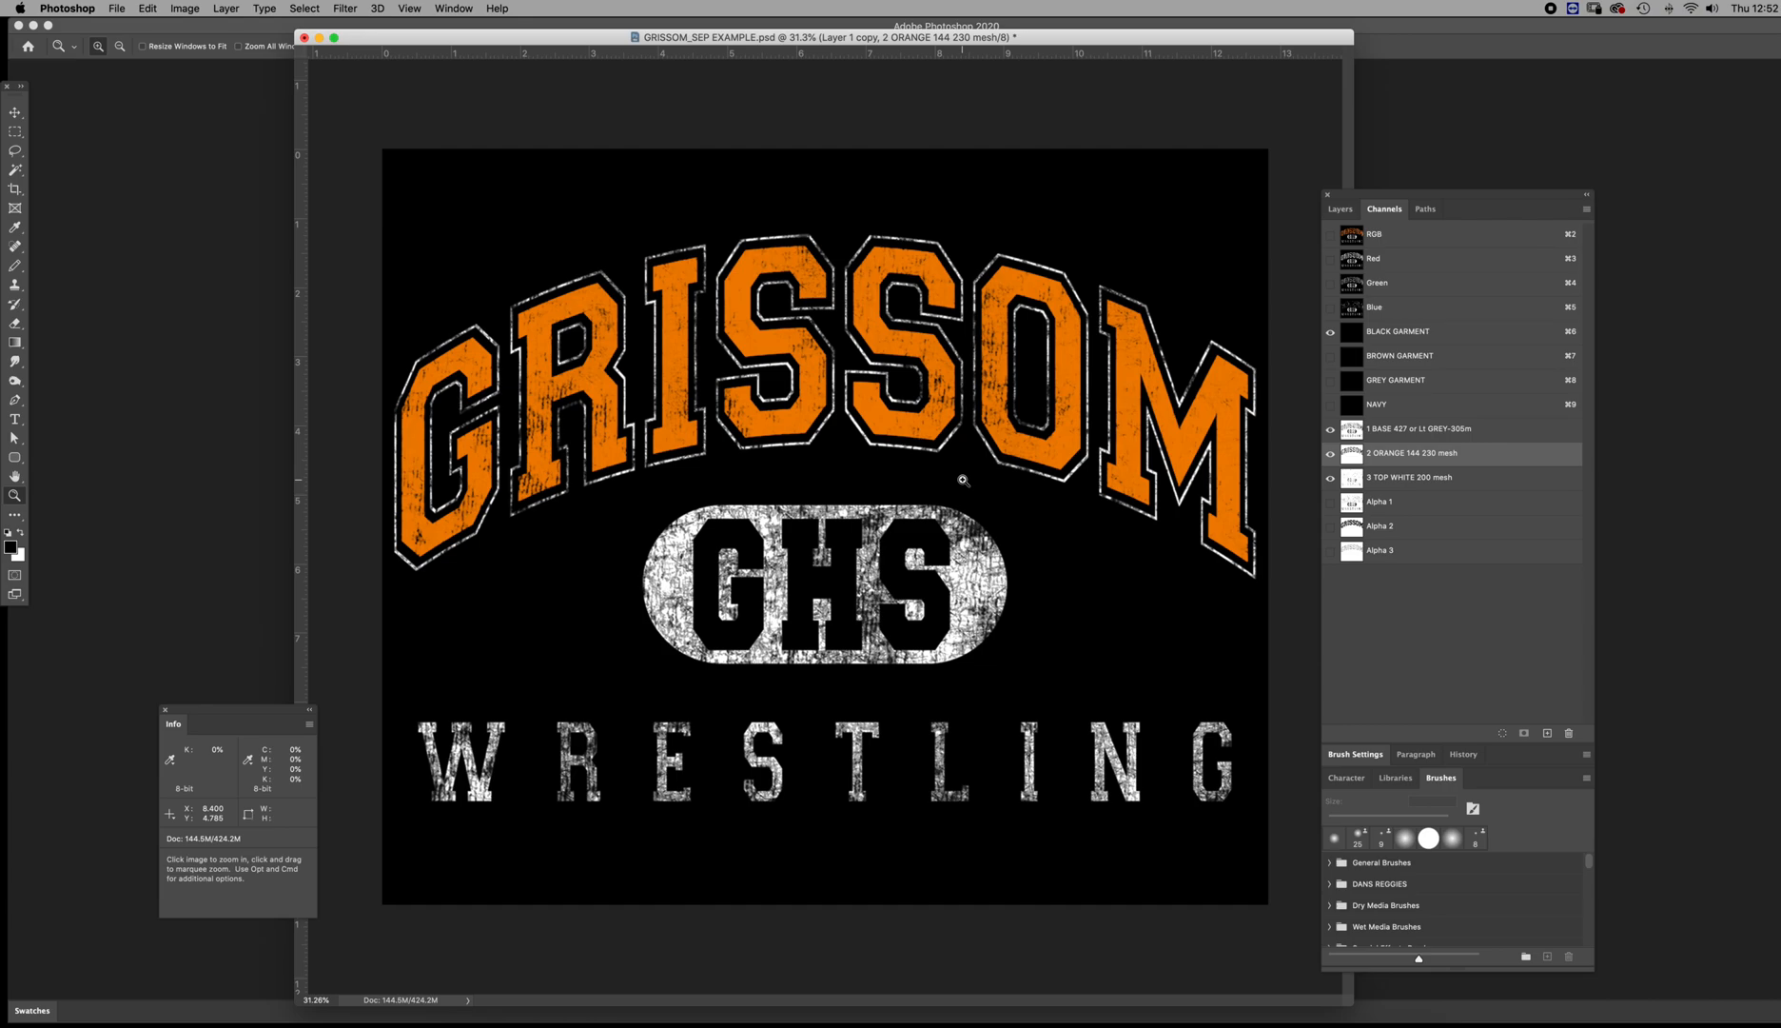
Toggle the visibility of the 3 TOP WHITE and 2 ORANGE channels to compare what each adds to the full print on black
{"action": "left_click", "coordinate": [1345, 477]}
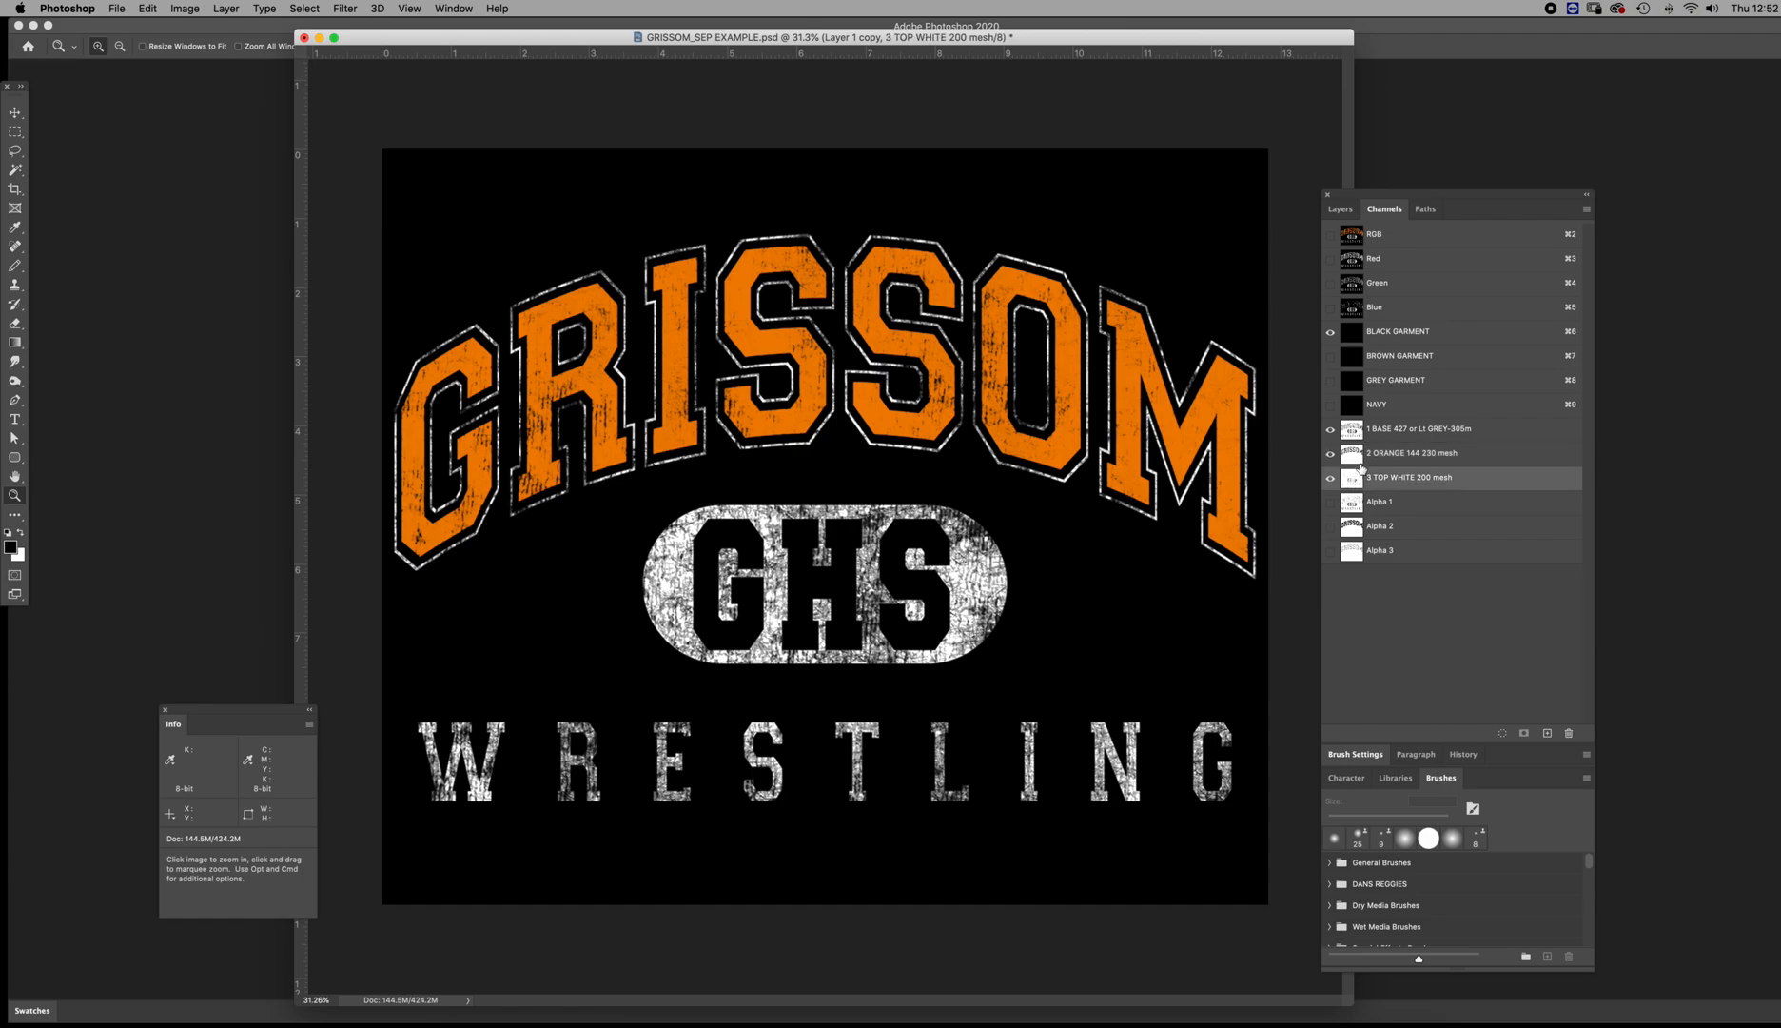
{"action": "left_click", "coordinate": [1330, 477]}
{"action": "left_click", "coordinate": [1330, 477]}
{"action": "left_click", "coordinate": [1330, 477]}
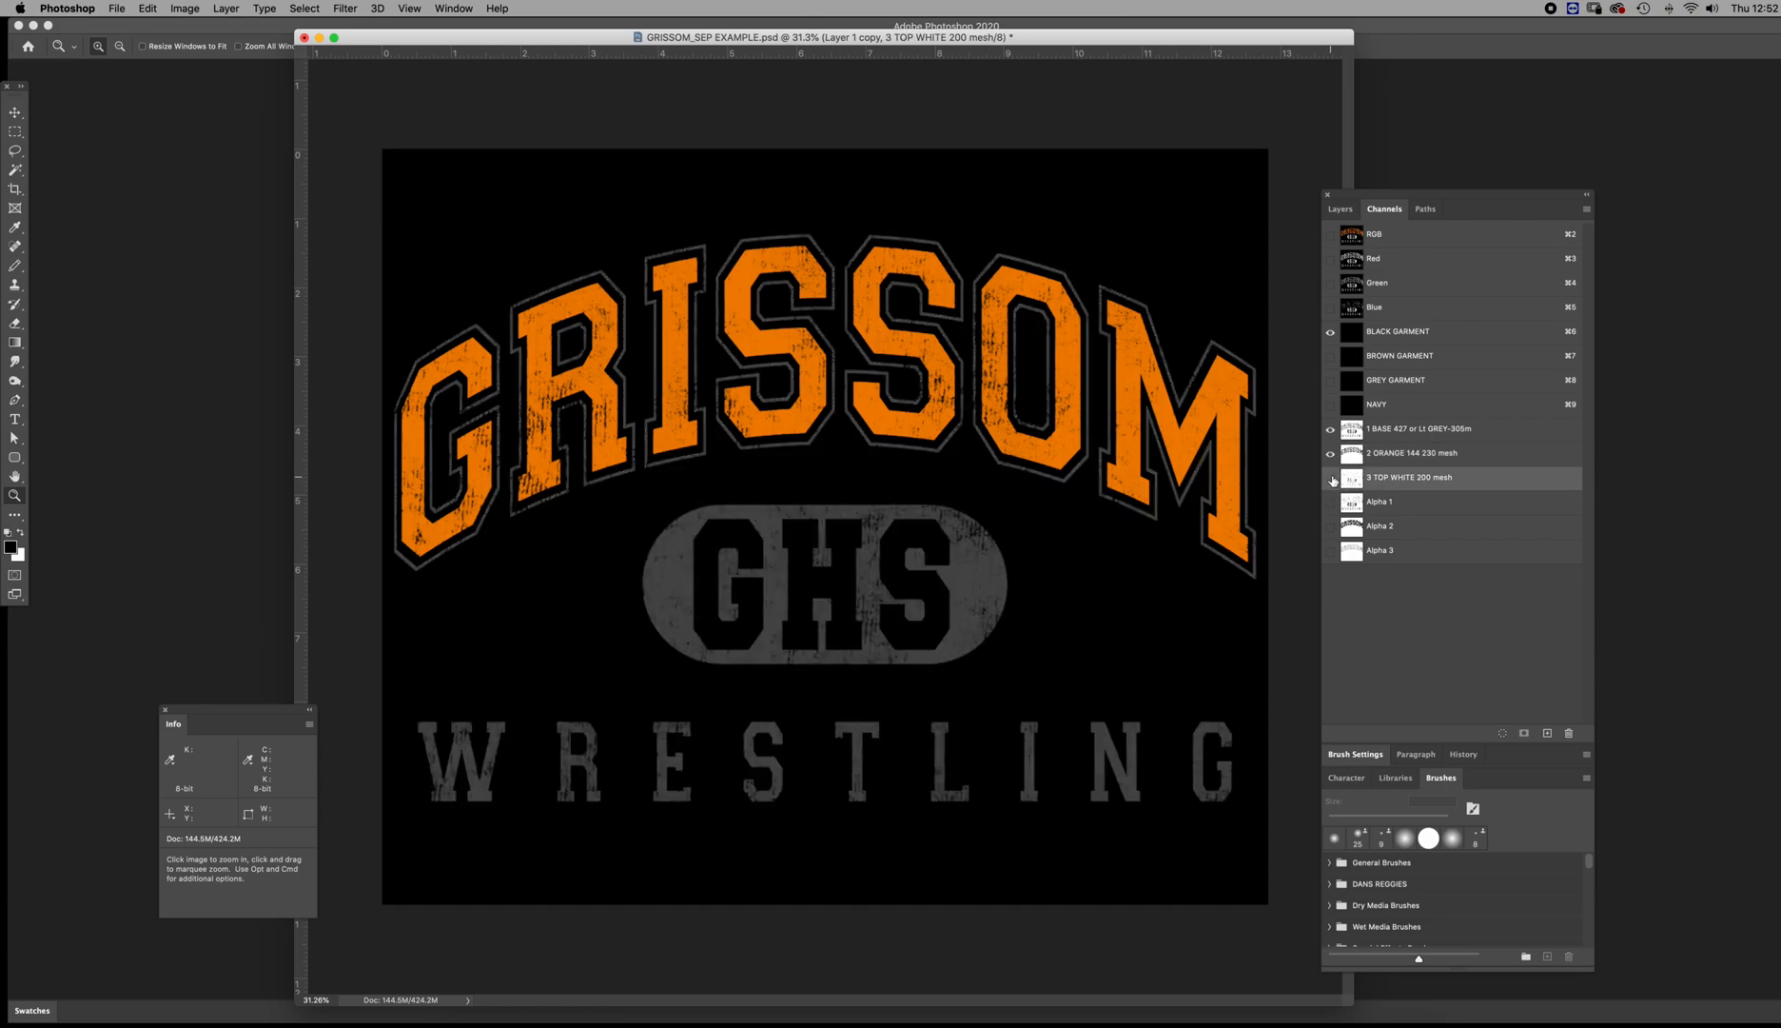
{"action": "left_click", "coordinate": [1331, 478]}
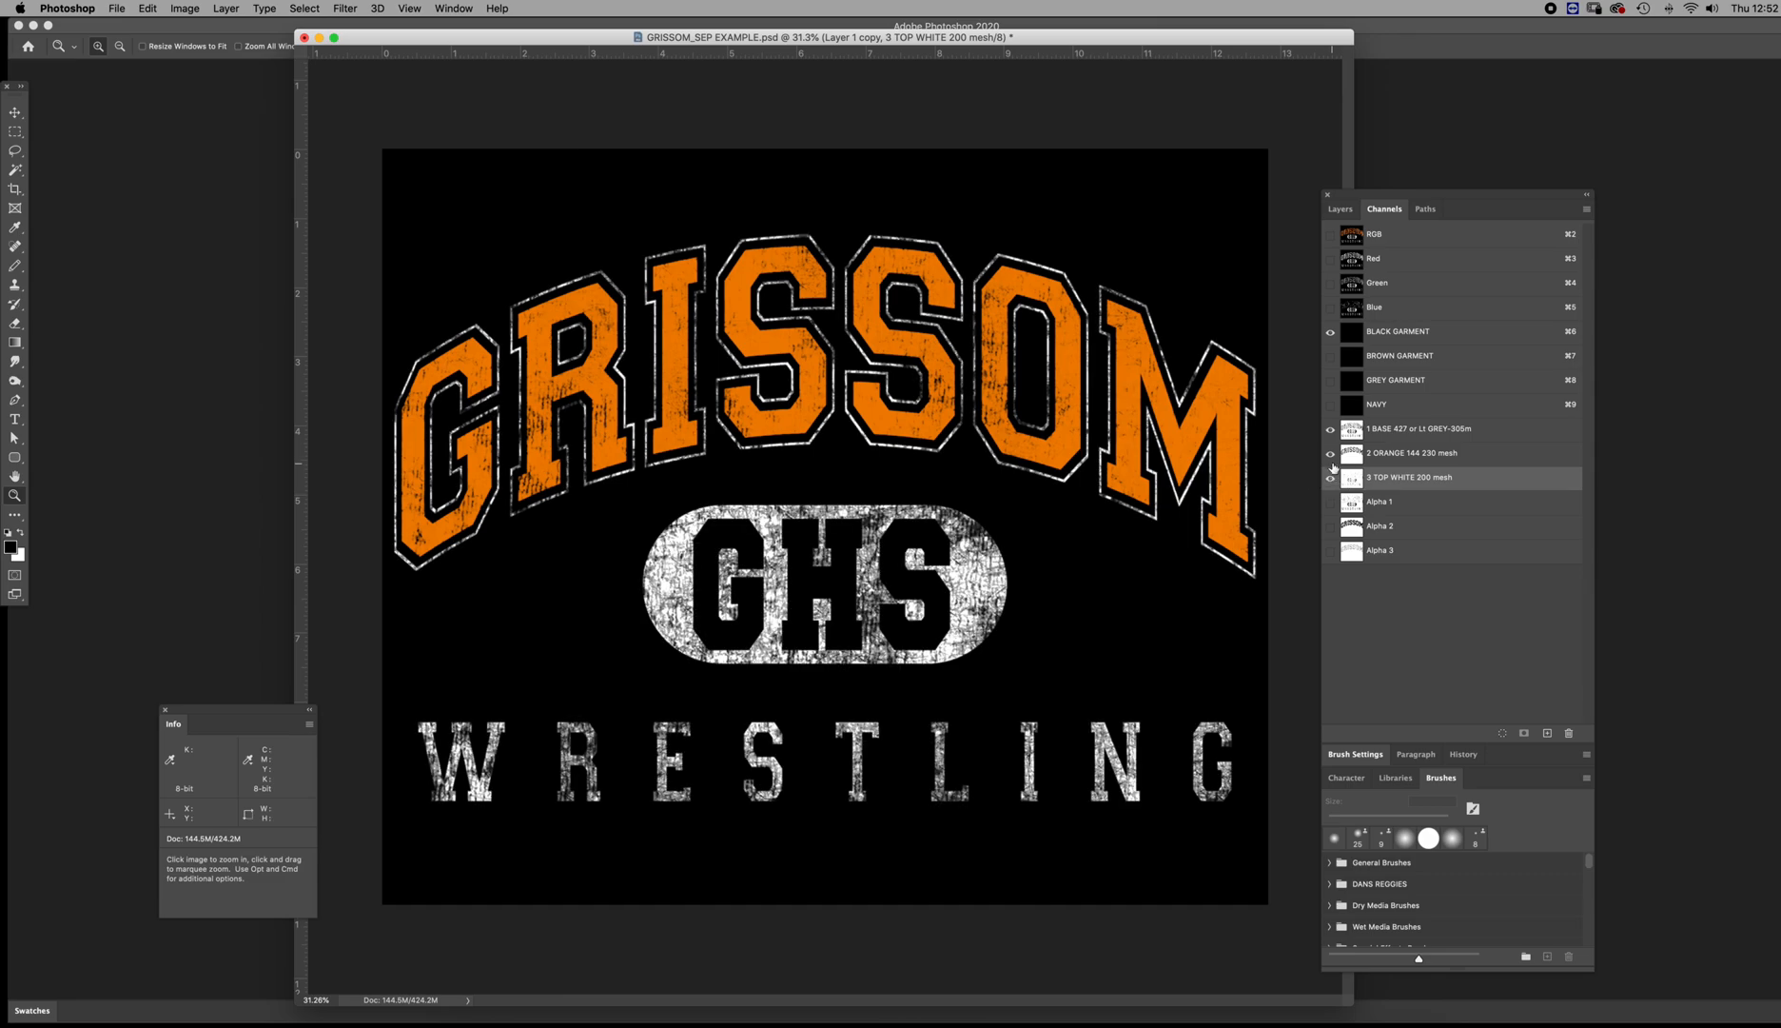
{"action": "left_click", "coordinate": [1331, 454]}
{"action": "left_click", "coordinate": [1330, 453]}
{"action": "left_click", "coordinate": [1331, 455]}
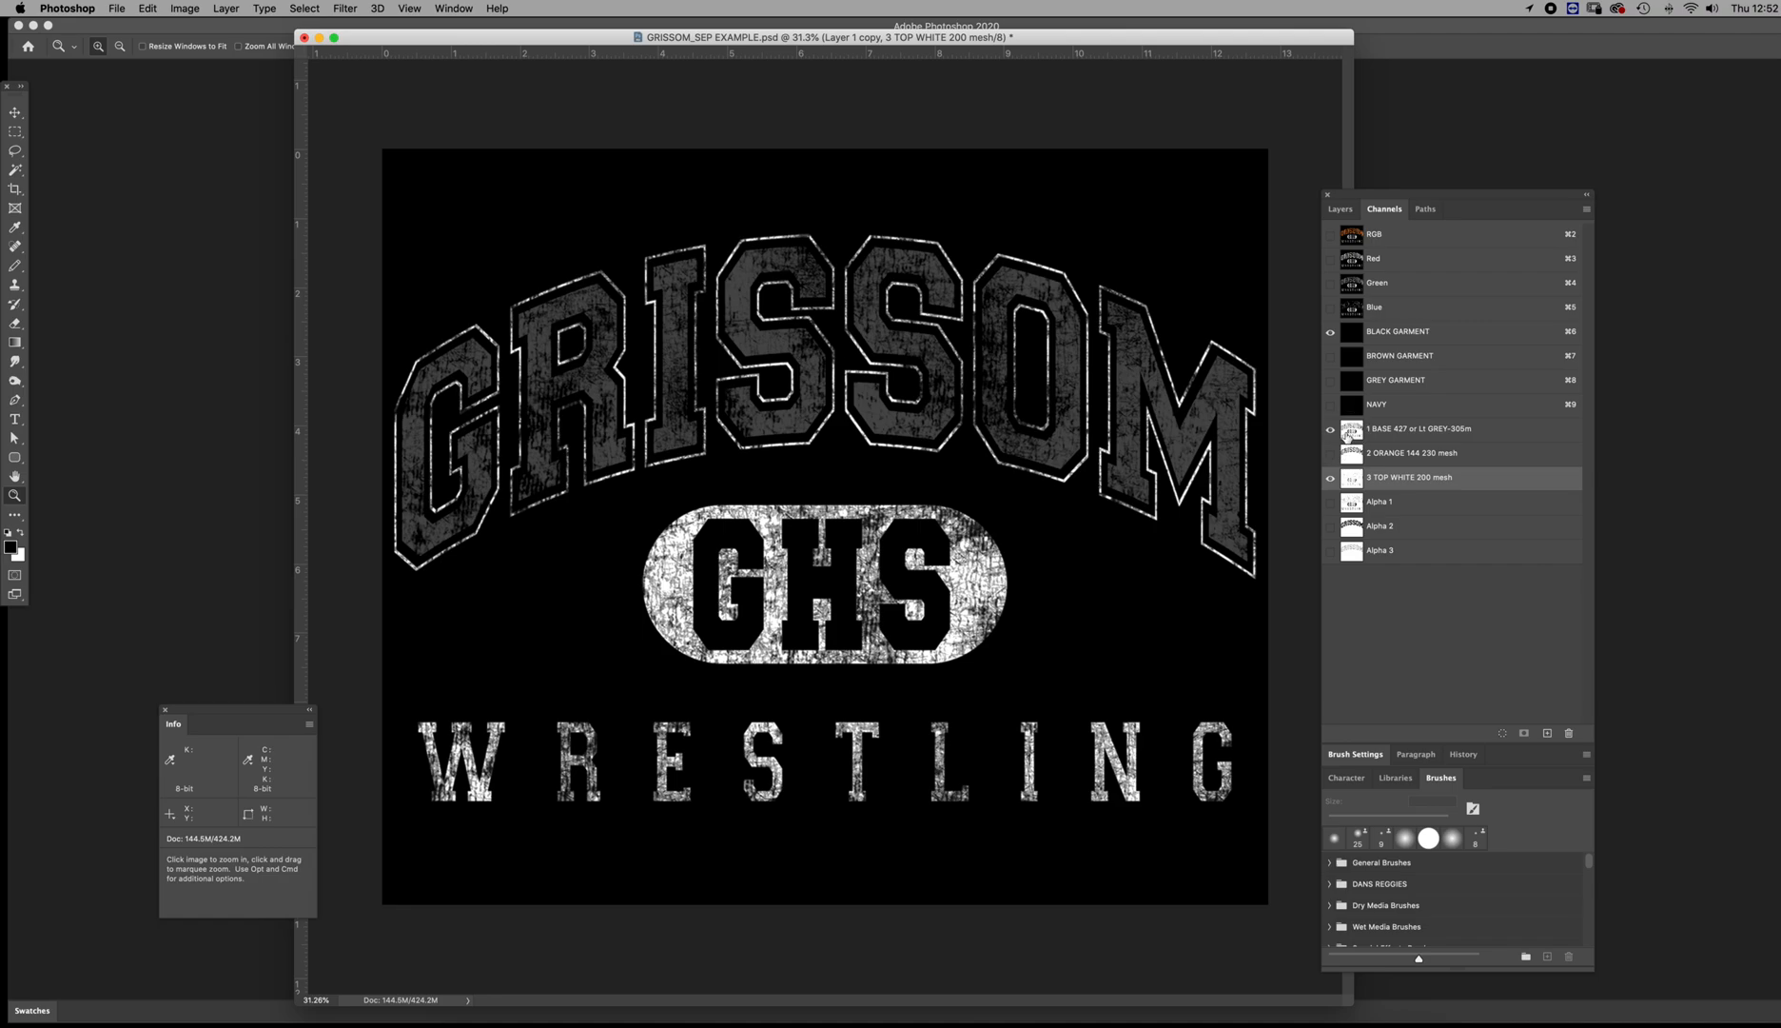
Examine the distress detail of the 1 BASE channel up close inside the S, with the top white shown on black
{"action": "left_click", "coordinate": [1345, 432]}
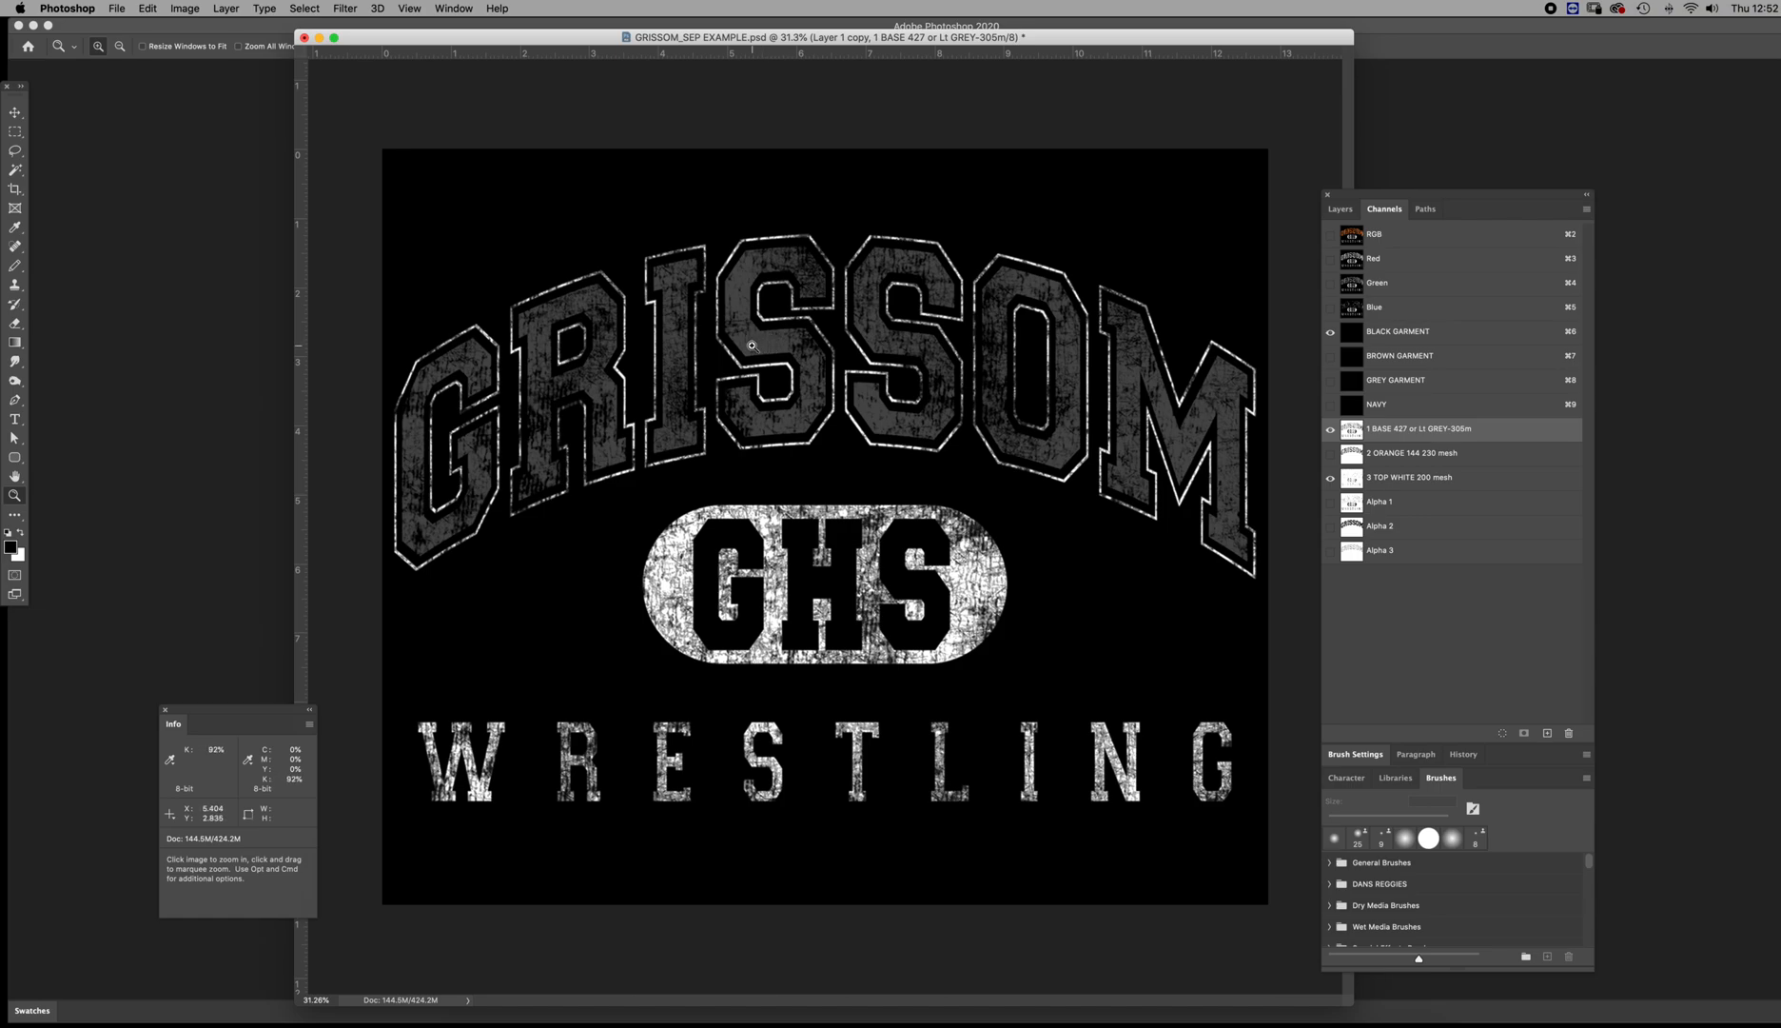
{"action": "left_click_drag", "start_coordinate": [739, 342], "coordinate": [768, 451]}
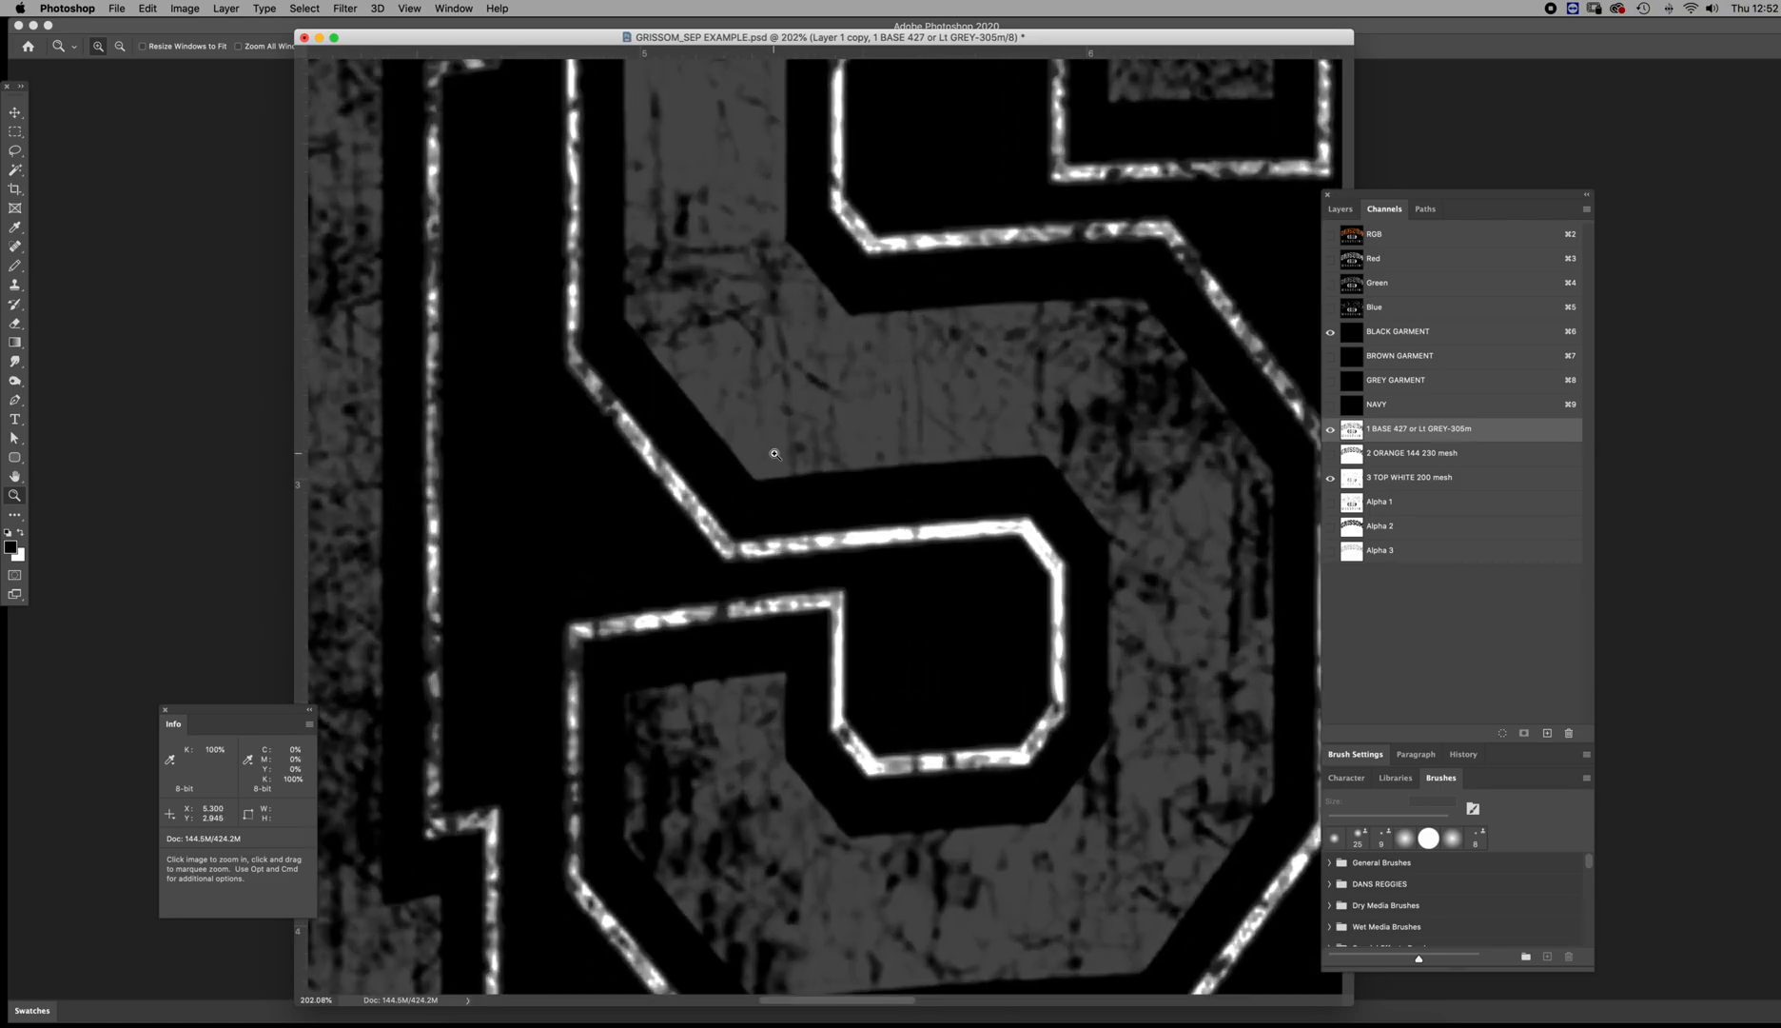
{"action": "left_click_drag", "start_coordinate": [974, 464], "coordinate": [904, 440]}
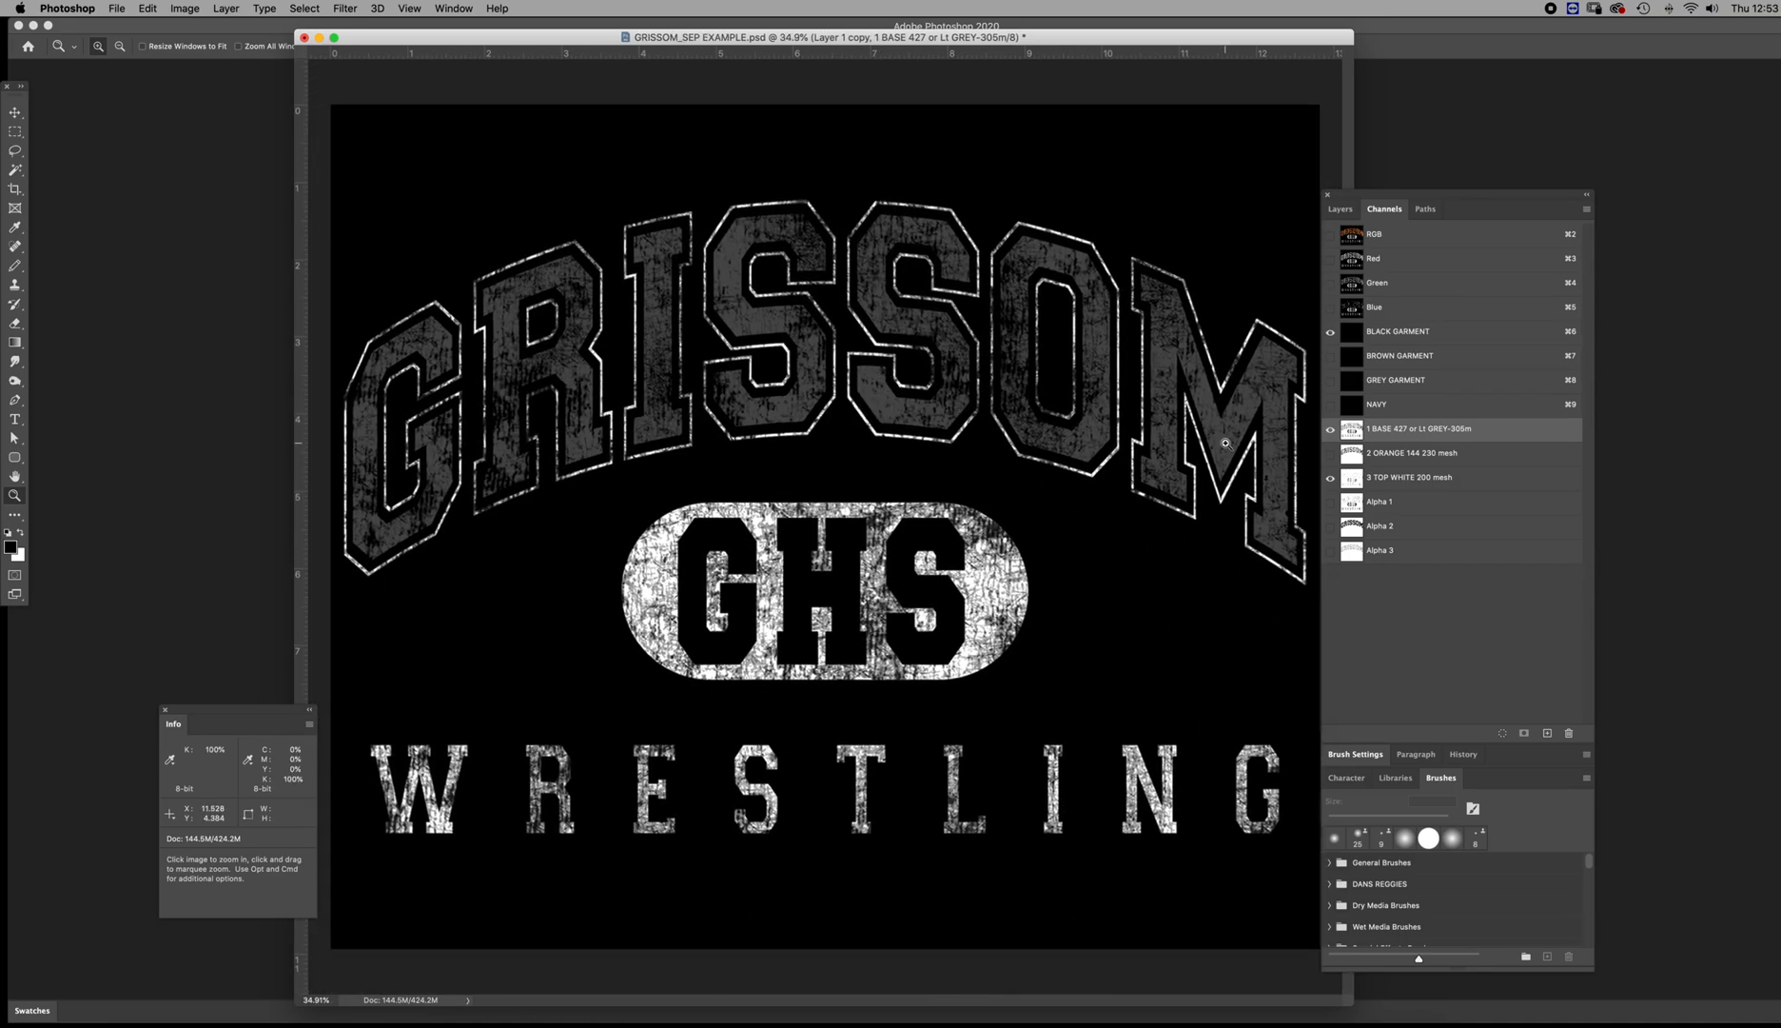
Show the 2 ORANGE channel and toggle the 3 TOP WHITE channel to compare the print with and without it
{"action": "left_click", "coordinate": [1330, 453]}
{"action": "left_click", "coordinate": [1351, 454]}
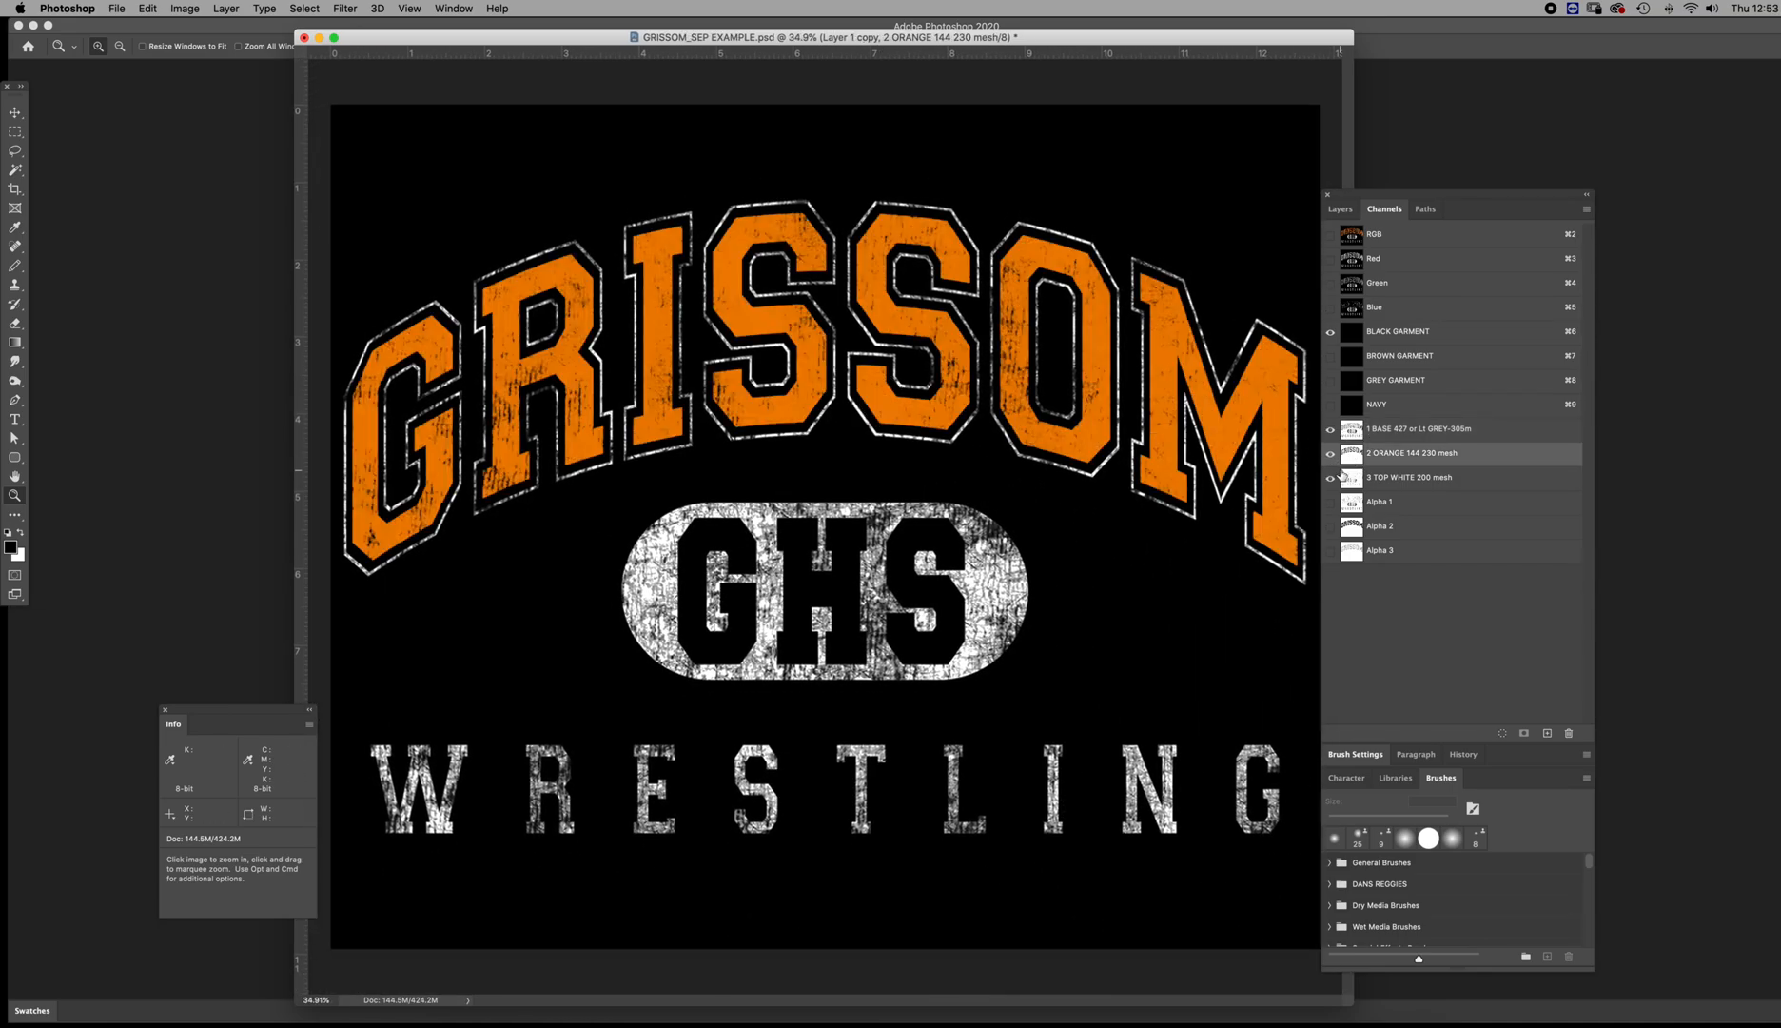
{"action": "left_click", "coordinate": [1330, 479]}
{"action": "left_click", "coordinate": [1331, 478]}
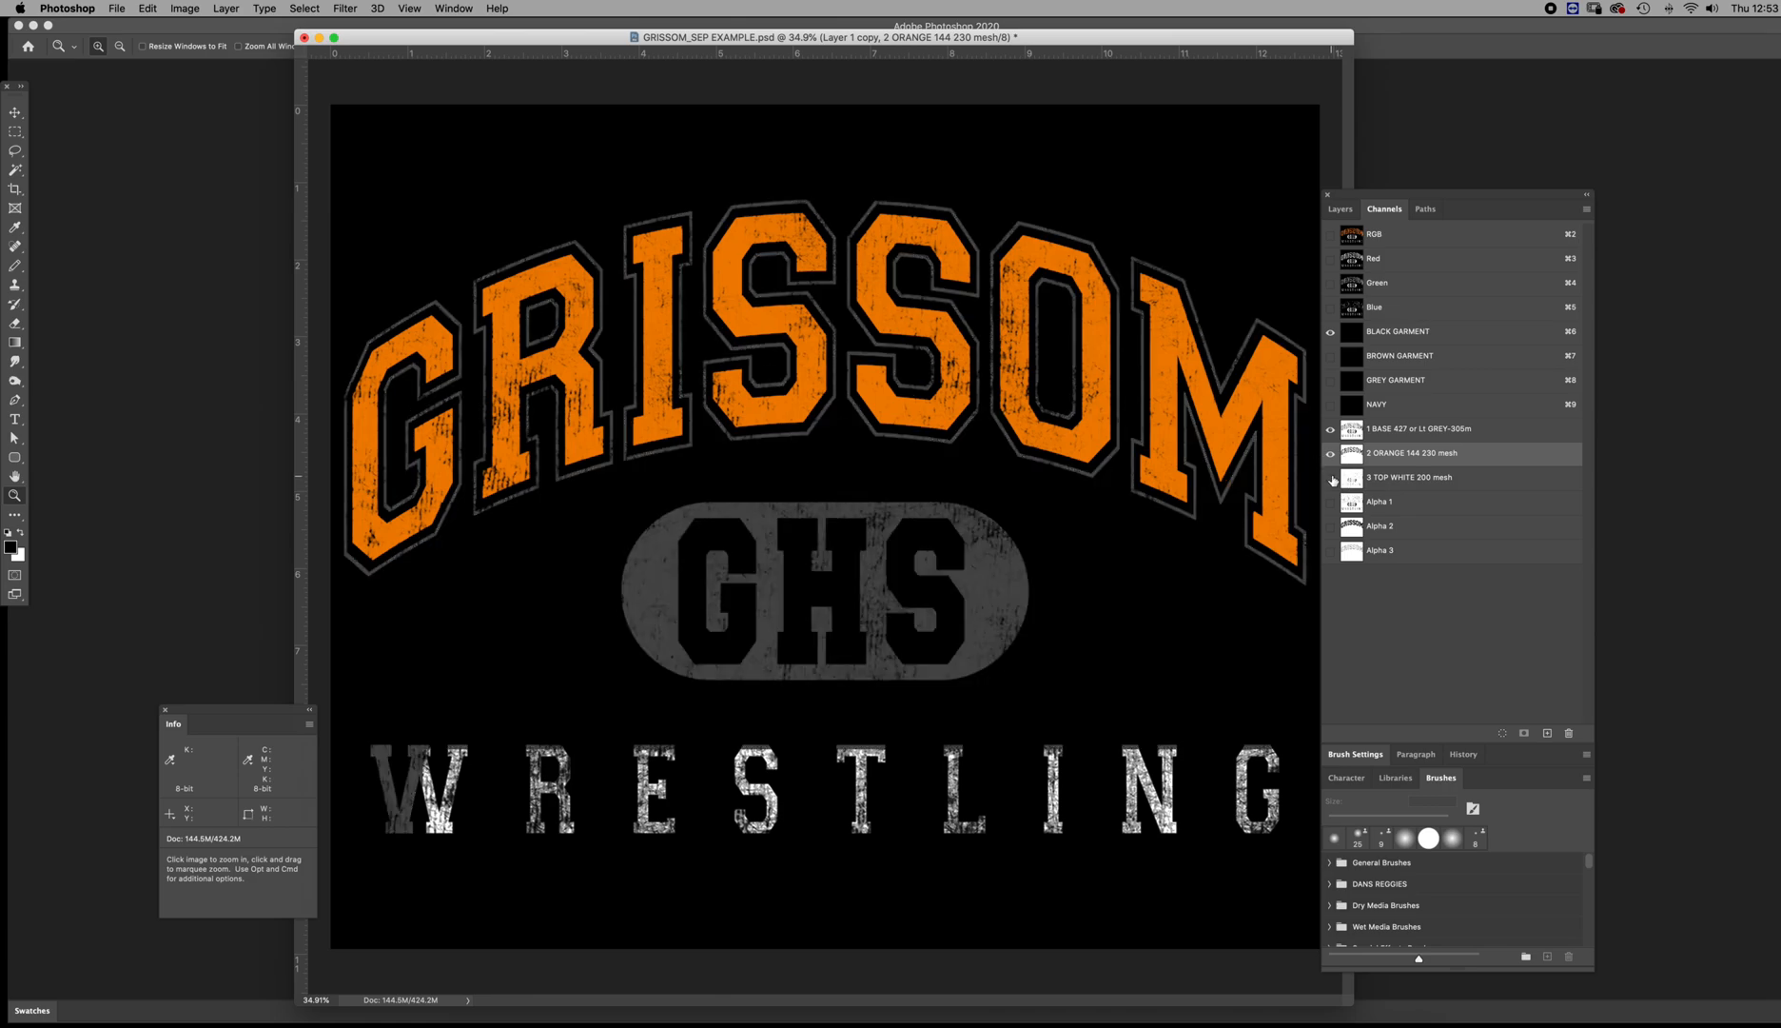
Preview the base, orange and top white channels on the NAVY garment color and save the document
{"action": "left_click", "coordinate": [1351, 455]}
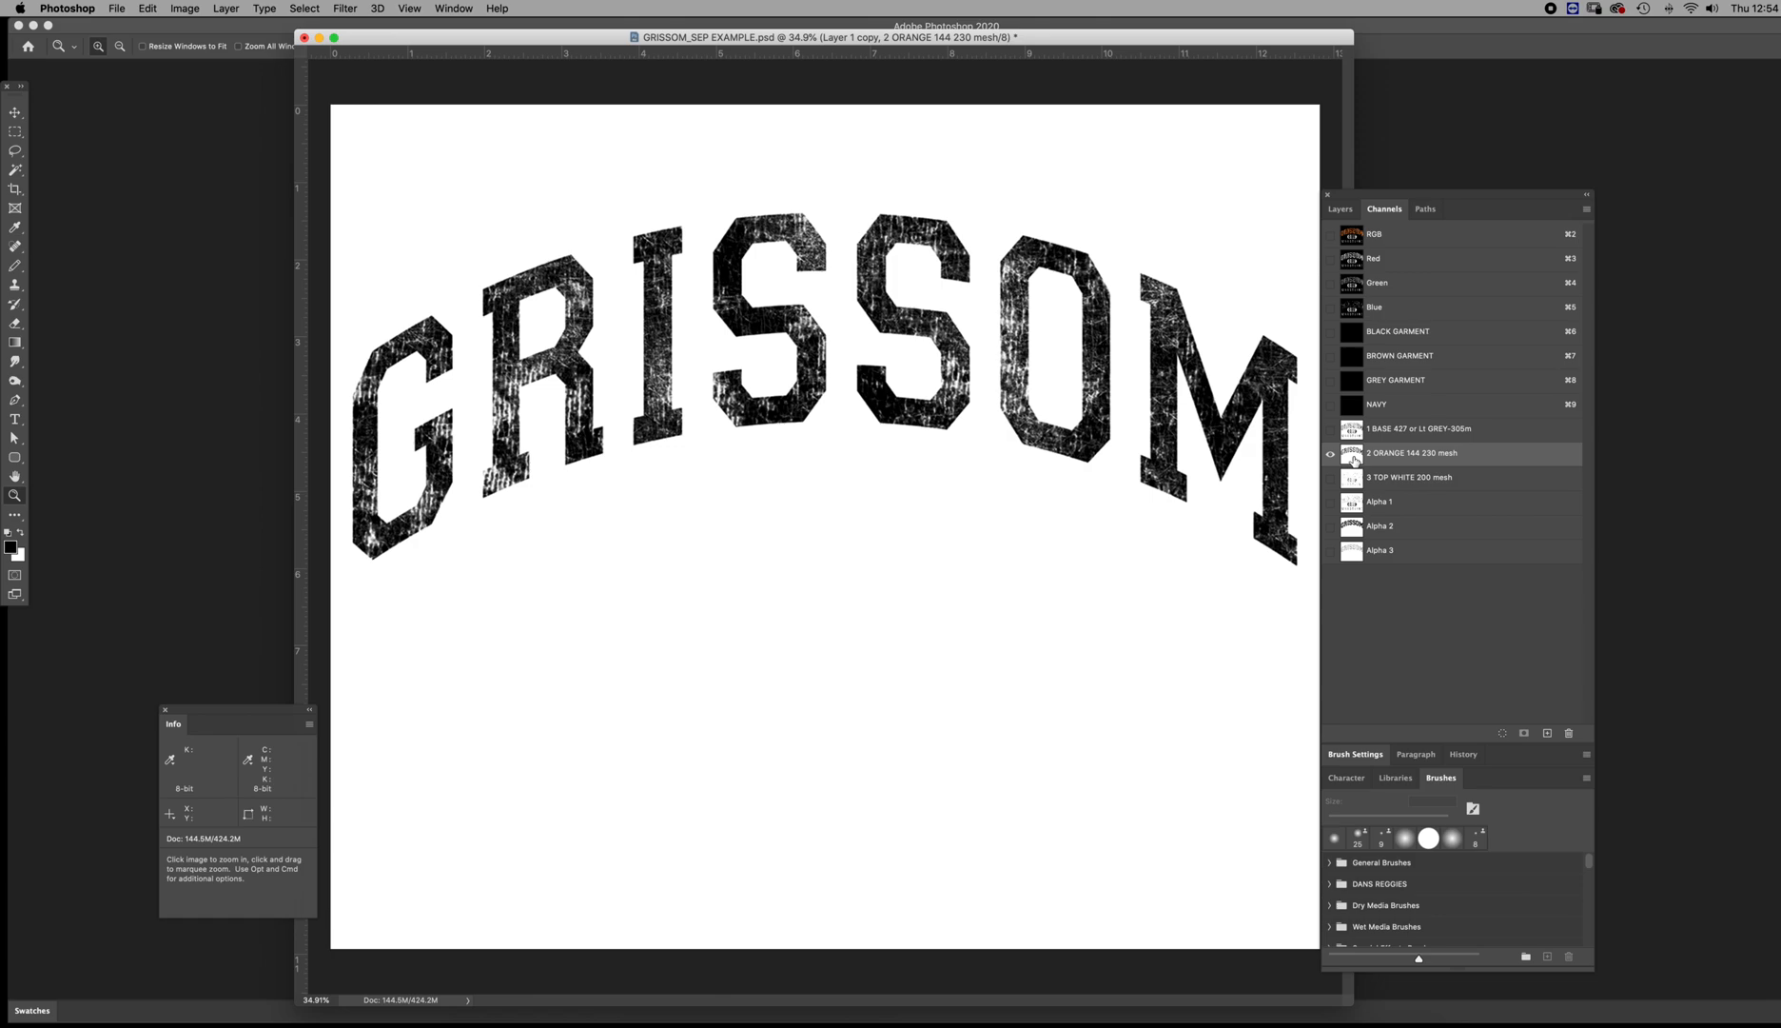
{"action": "left_click", "coordinate": [1330, 429]}
{"action": "left_click", "coordinate": [1330, 404]}
{"action": "left_click", "coordinate": [1330, 477]}
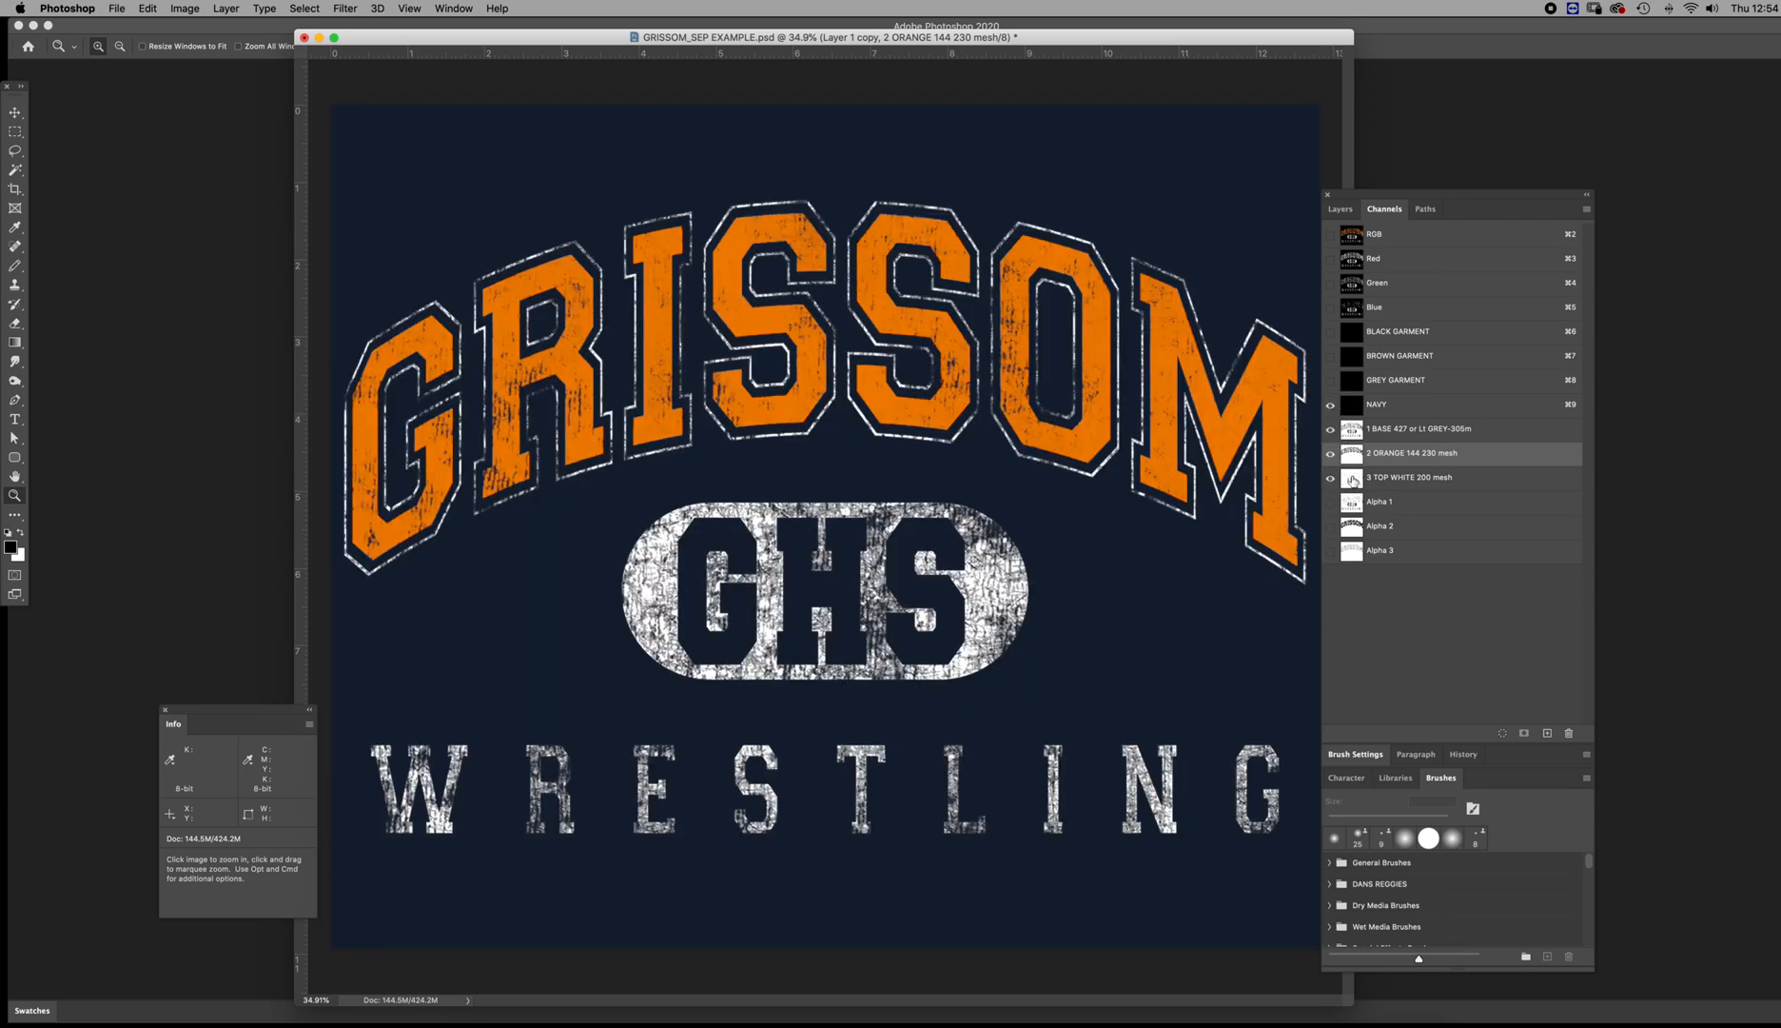
{"action": "left_click", "coordinate": [1355, 501]}
{"action": "key", "text": "super+s"}
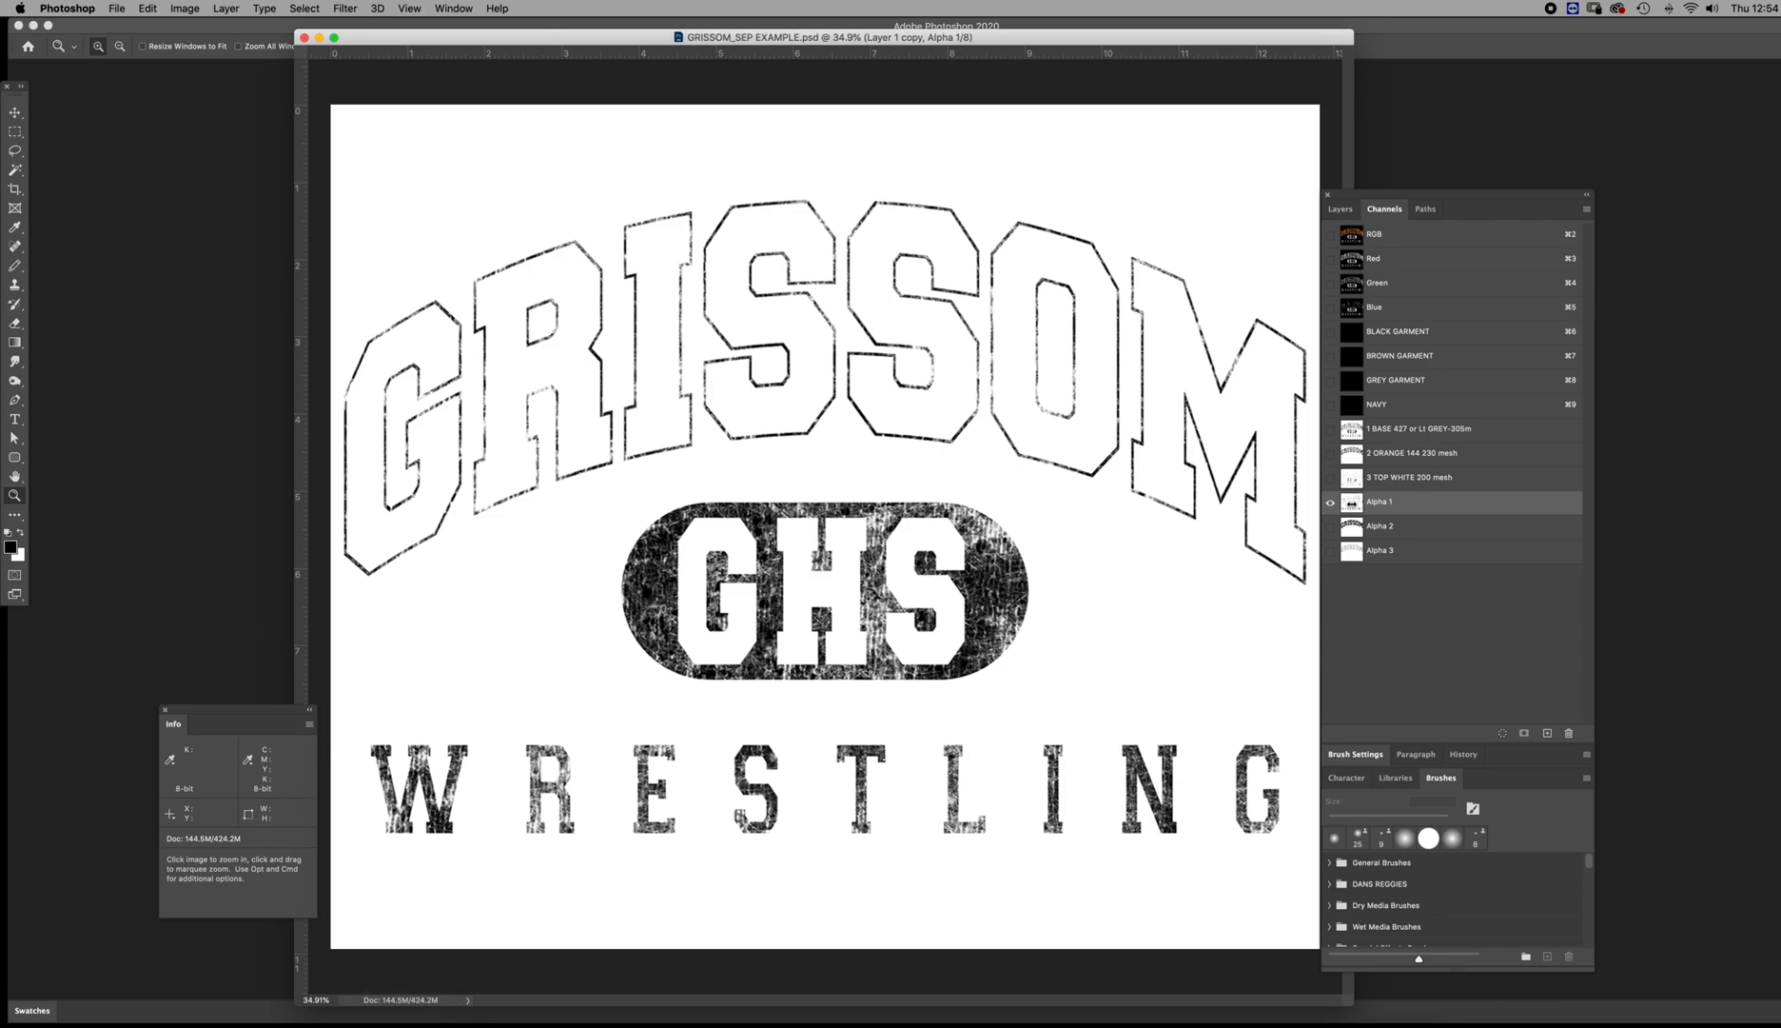
Check the leftover Alpha 1, Alpha 2 and Alpha 3 channels and delete all three
{"action": "left_click", "coordinate": [1351, 533]}
{"action": "left_click", "coordinate": [1351, 550]}
{"action": "left_click", "coordinate": [1351, 526]}
{"action": "left_click", "coordinate": [1351, 502]}
{"action": "left_click", "coordinate": [1353, 533]}
{"action": "left_click", "coordinate": [1354, 557]}
{"action": "left_click", "coordinate": [1354, 529]}
{"action": "left_click", "coordinate": [1353, 502]}
{"action": "left_click", "coordinate": [1353, 535], "text": "shift"}
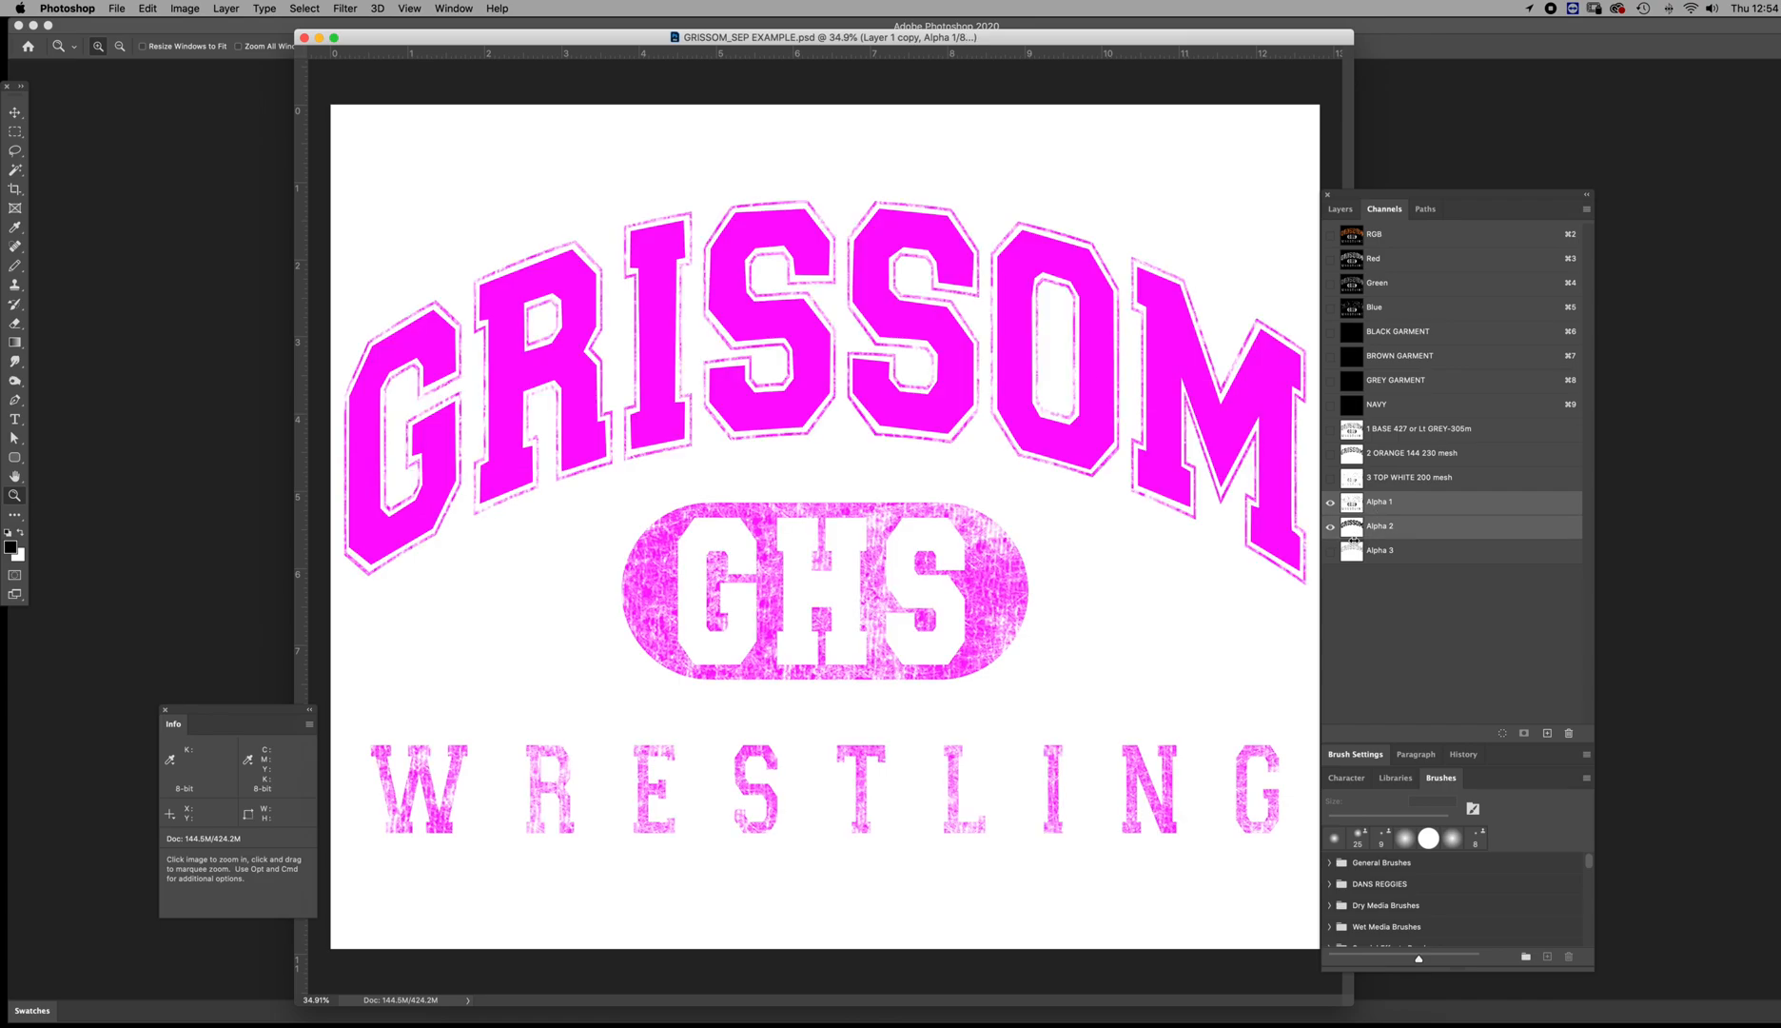
{"action": "left_click", "coordinate": [1353, 556], "text": "shift"}
{"action": "left_click_drag", "start_coordinate": [1353, 556], "coordinate": [1569, 732]}
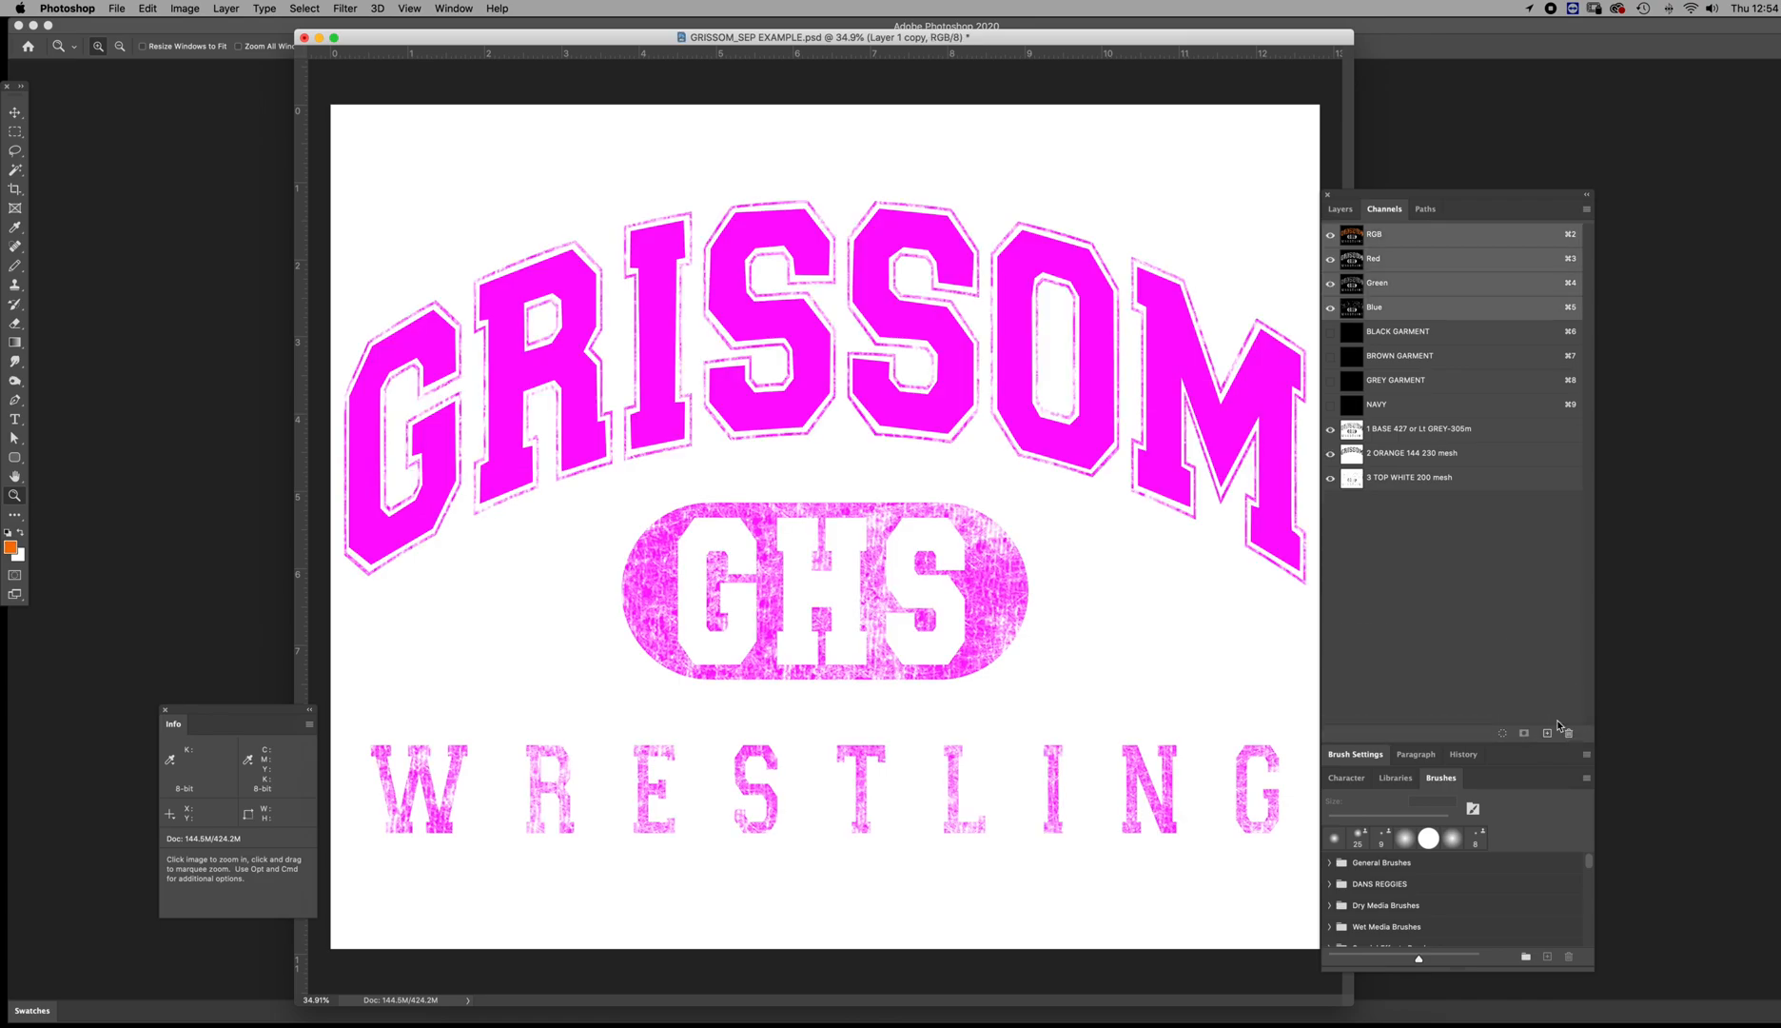
Delete the BLACK GARMENT, BROWN GARMENT, GREY GARMENT and NAVY channels
{"action": "left_click", "coordinate": [1355, 337]}
{"action": "left_click", "coordinate": [1354, 356], "text": "shift"}
{"action": "left_click", "coordinate": [1355, 381], "text": "shift"}
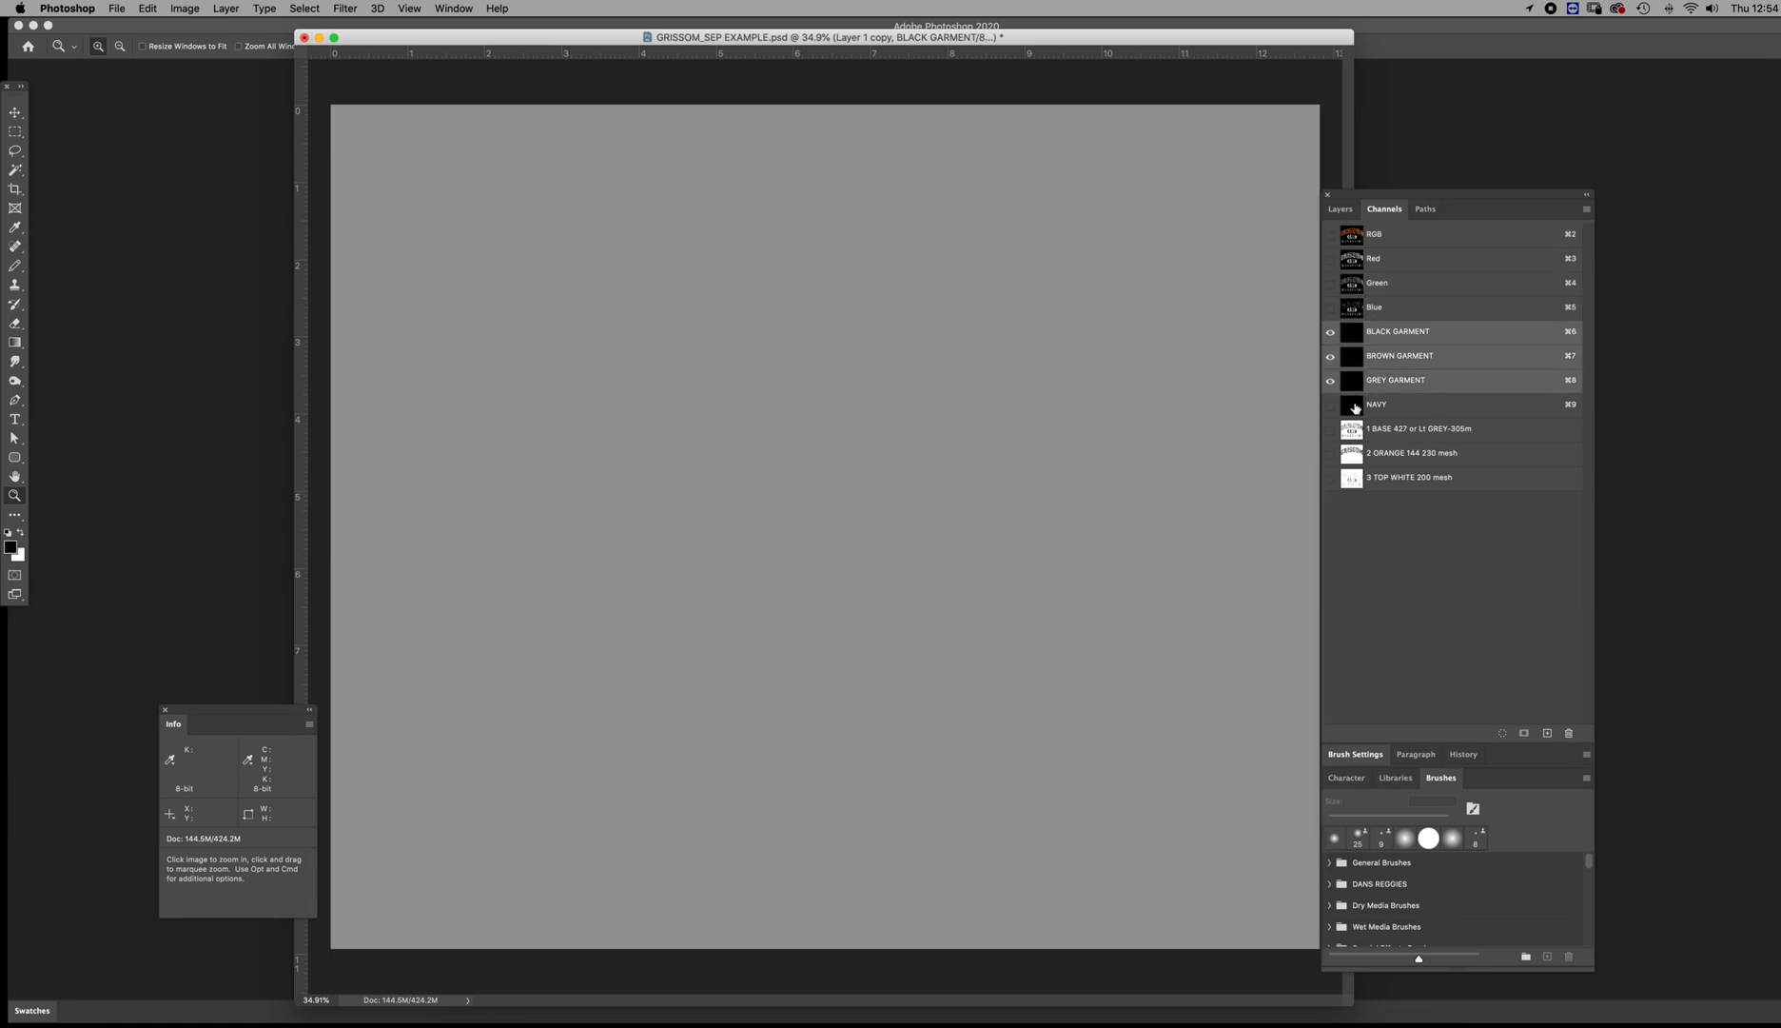
{"action": "left_click", "coordinate": [1355, 408], "text": "shift"}
{"action": "right_click", "coordinate": [1355, 408]}
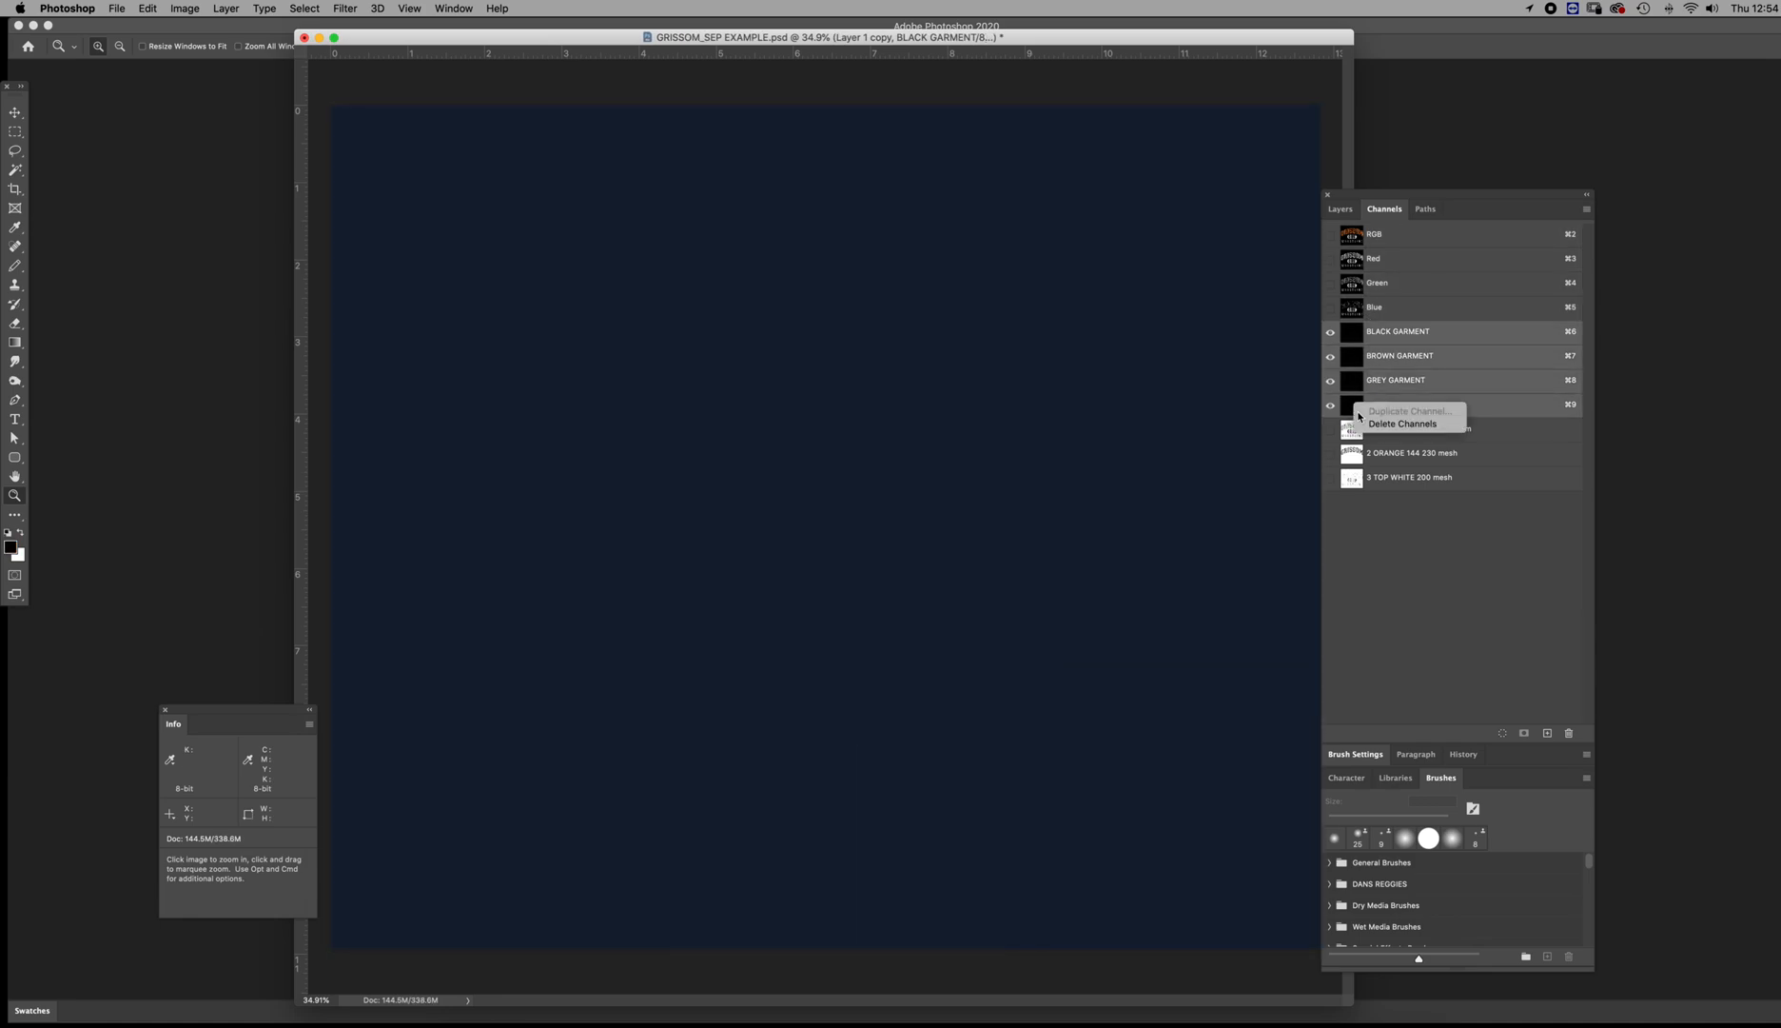
{"action": "left_click", "coordinate": [1372, 422]}
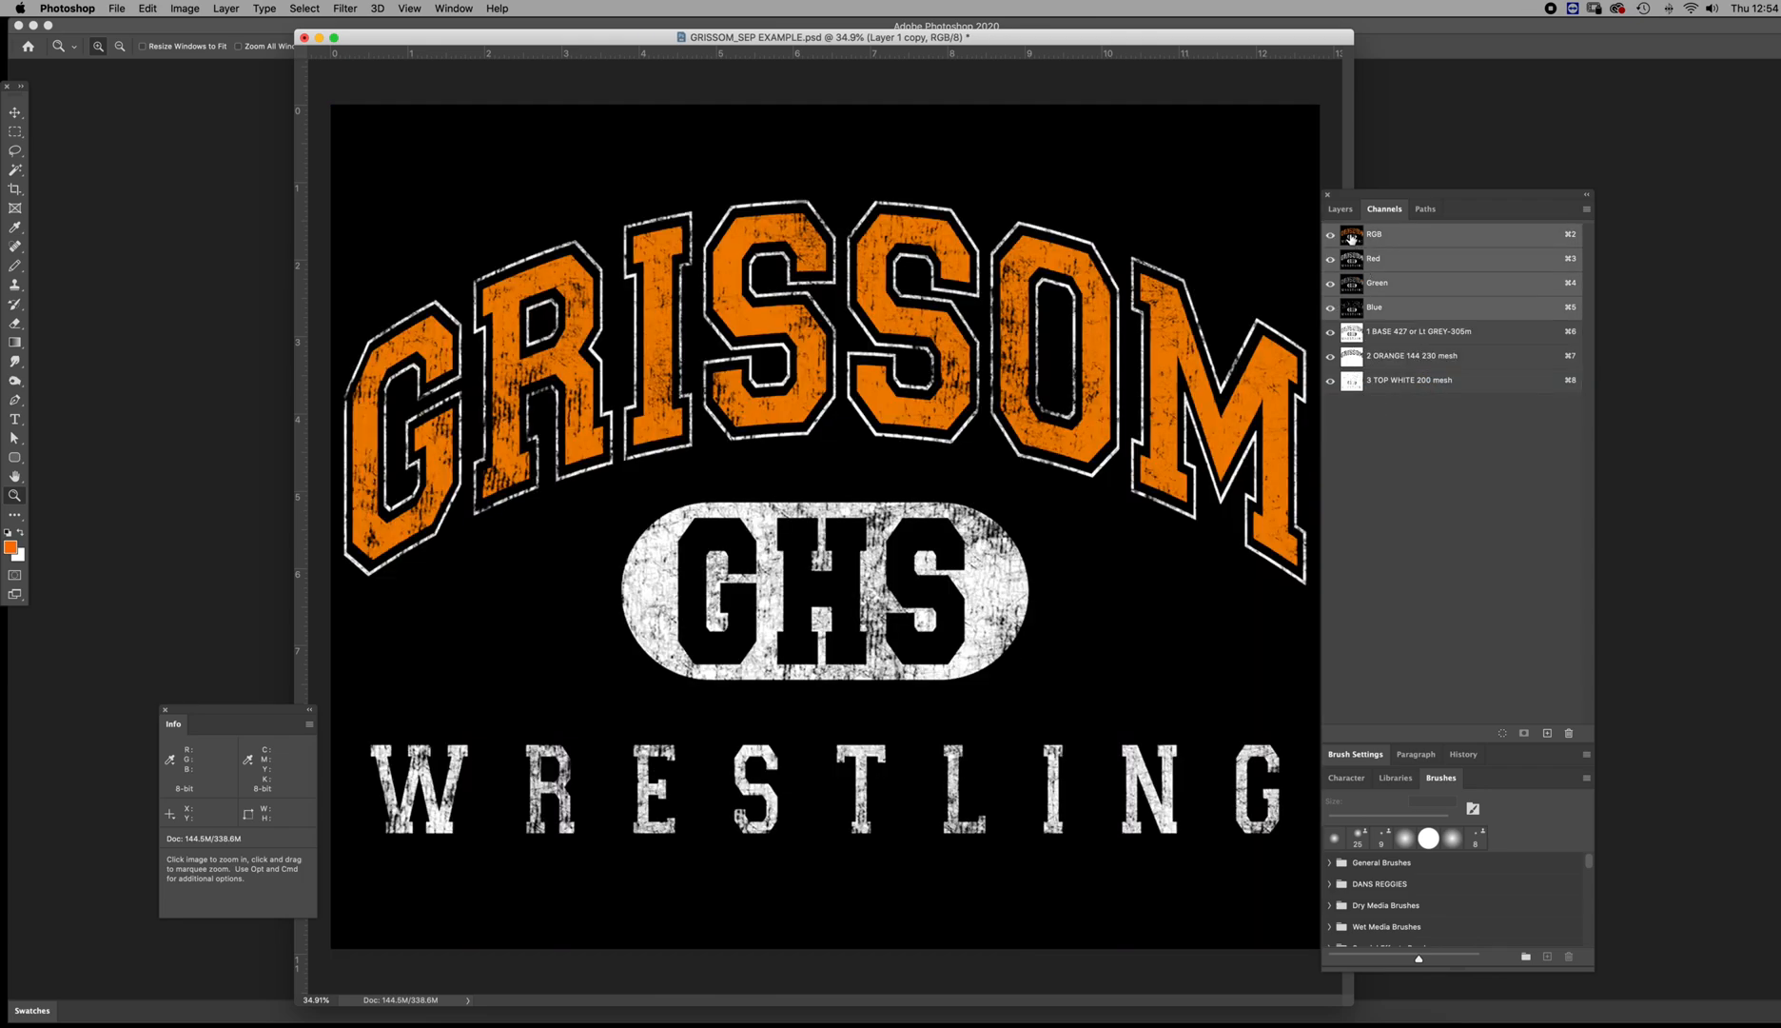
Hide the base, orange and top white spot channels, leaving only the RGB artwork shown
{"action": "left_click_drag", "start_coordinate": [1351, 196], "coordinate": [1362, 155]}
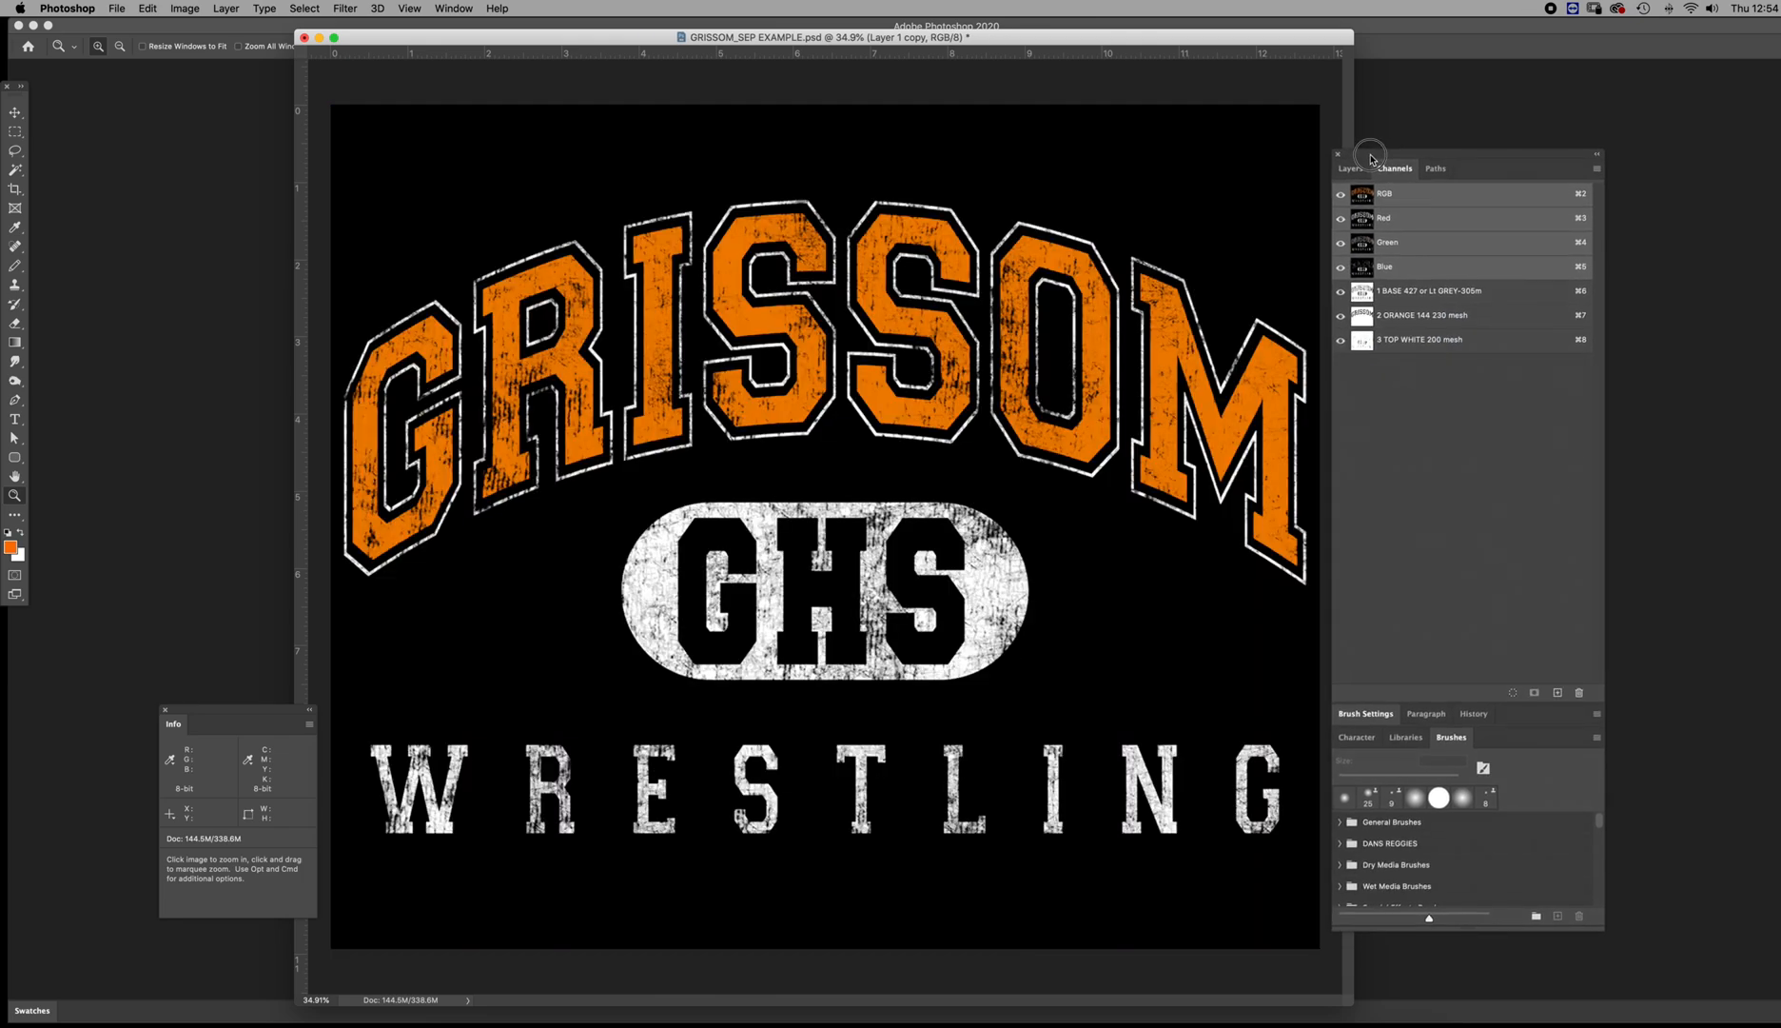
{"action": "left_click", "coordinate": [921, 478], "text": "alt"}
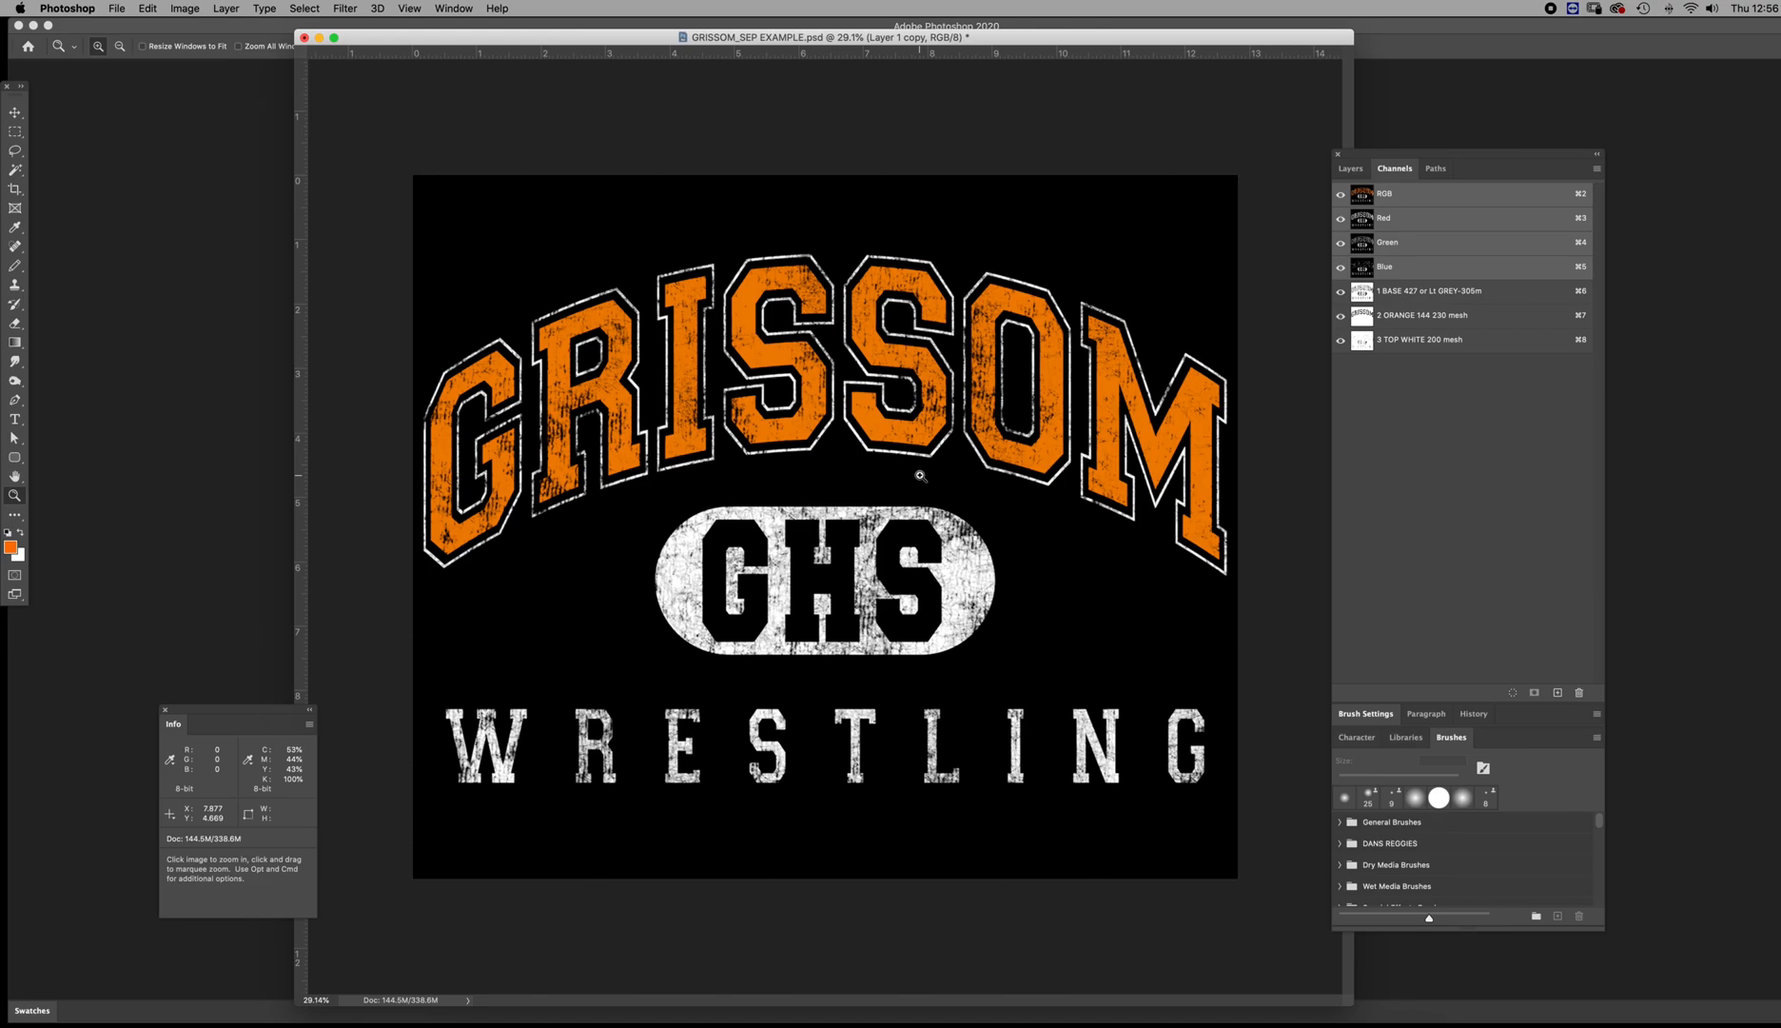
{"action": "left_click_drag", "start_coordinate": [1341, 290], "coordinate": [1343, 370]}
Fill Layer 1 copy with black and merge it with the other two layers into a single layer
{"action": "left_click", "coordinate": [1350, 168]}
{"action": "left_click", "coordinate": [1373, 265], "text": "super"}
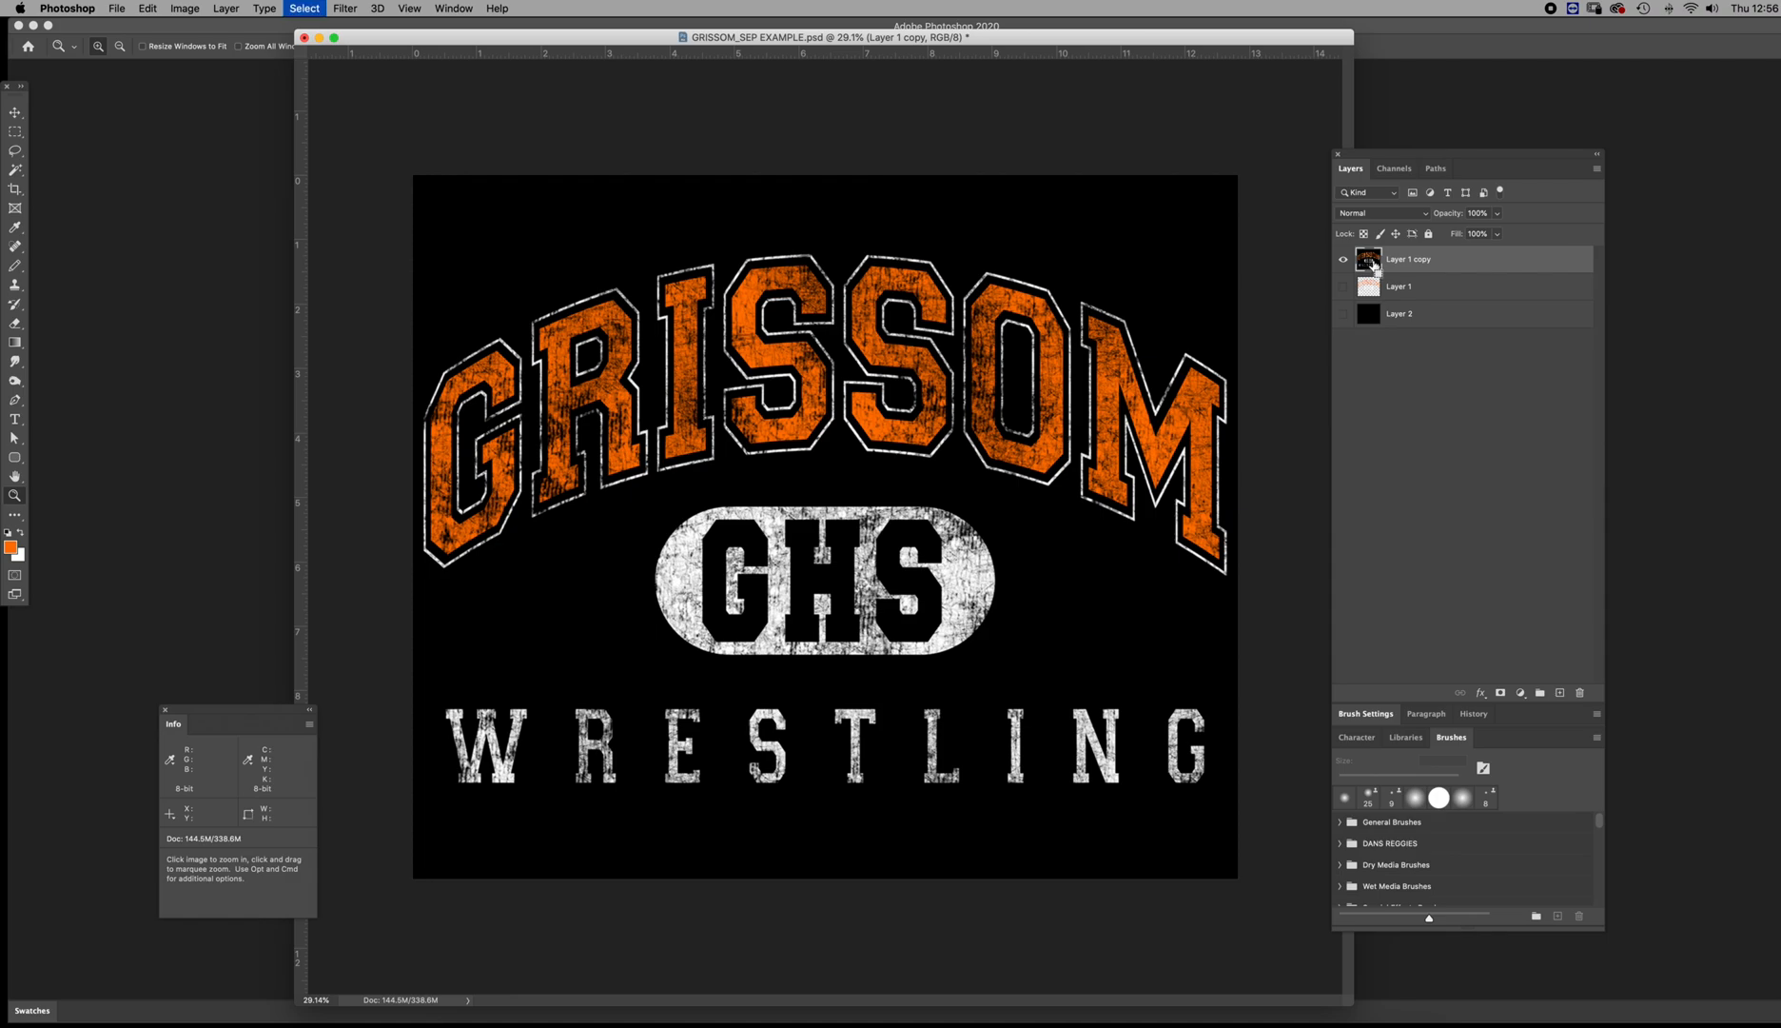
{"action": "key", "text": "x"}
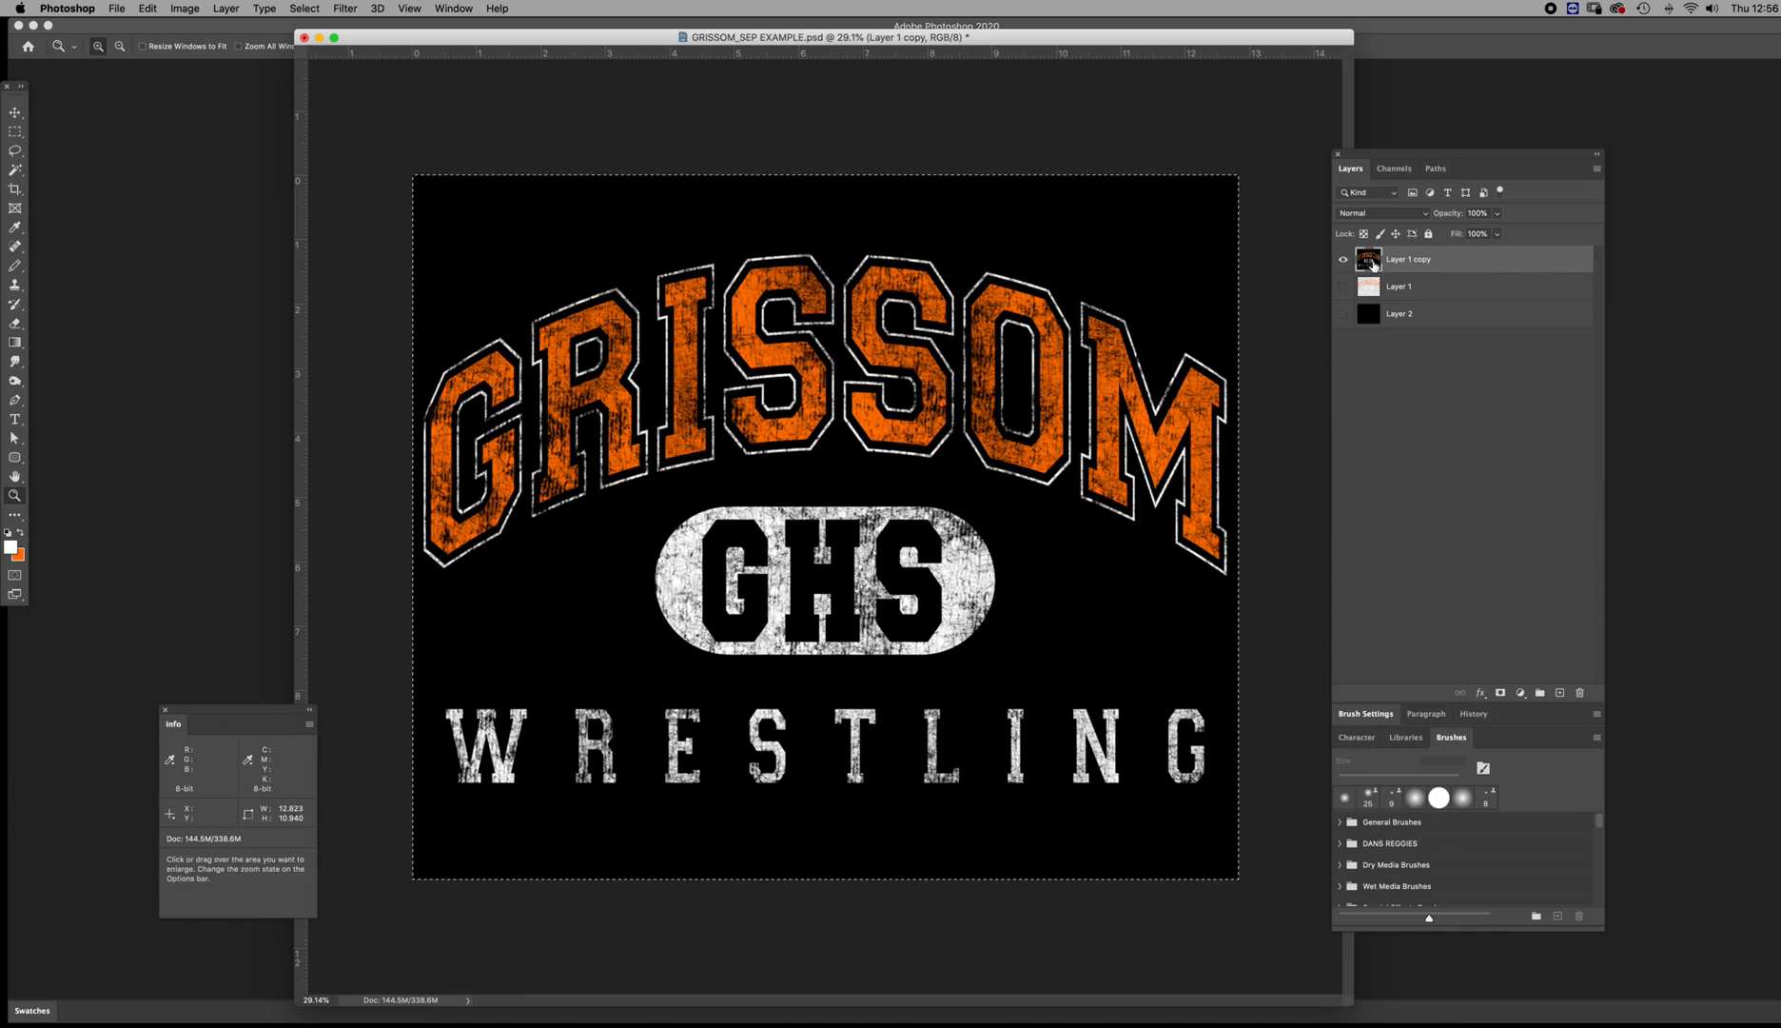
{"action": "key", "text": "d"}
{"action": "key", "text": "alt+BackSpace"}
{"action": "key", "text": "super+d"}
{"action": "left_click", "coordinate": [1343, 313]}
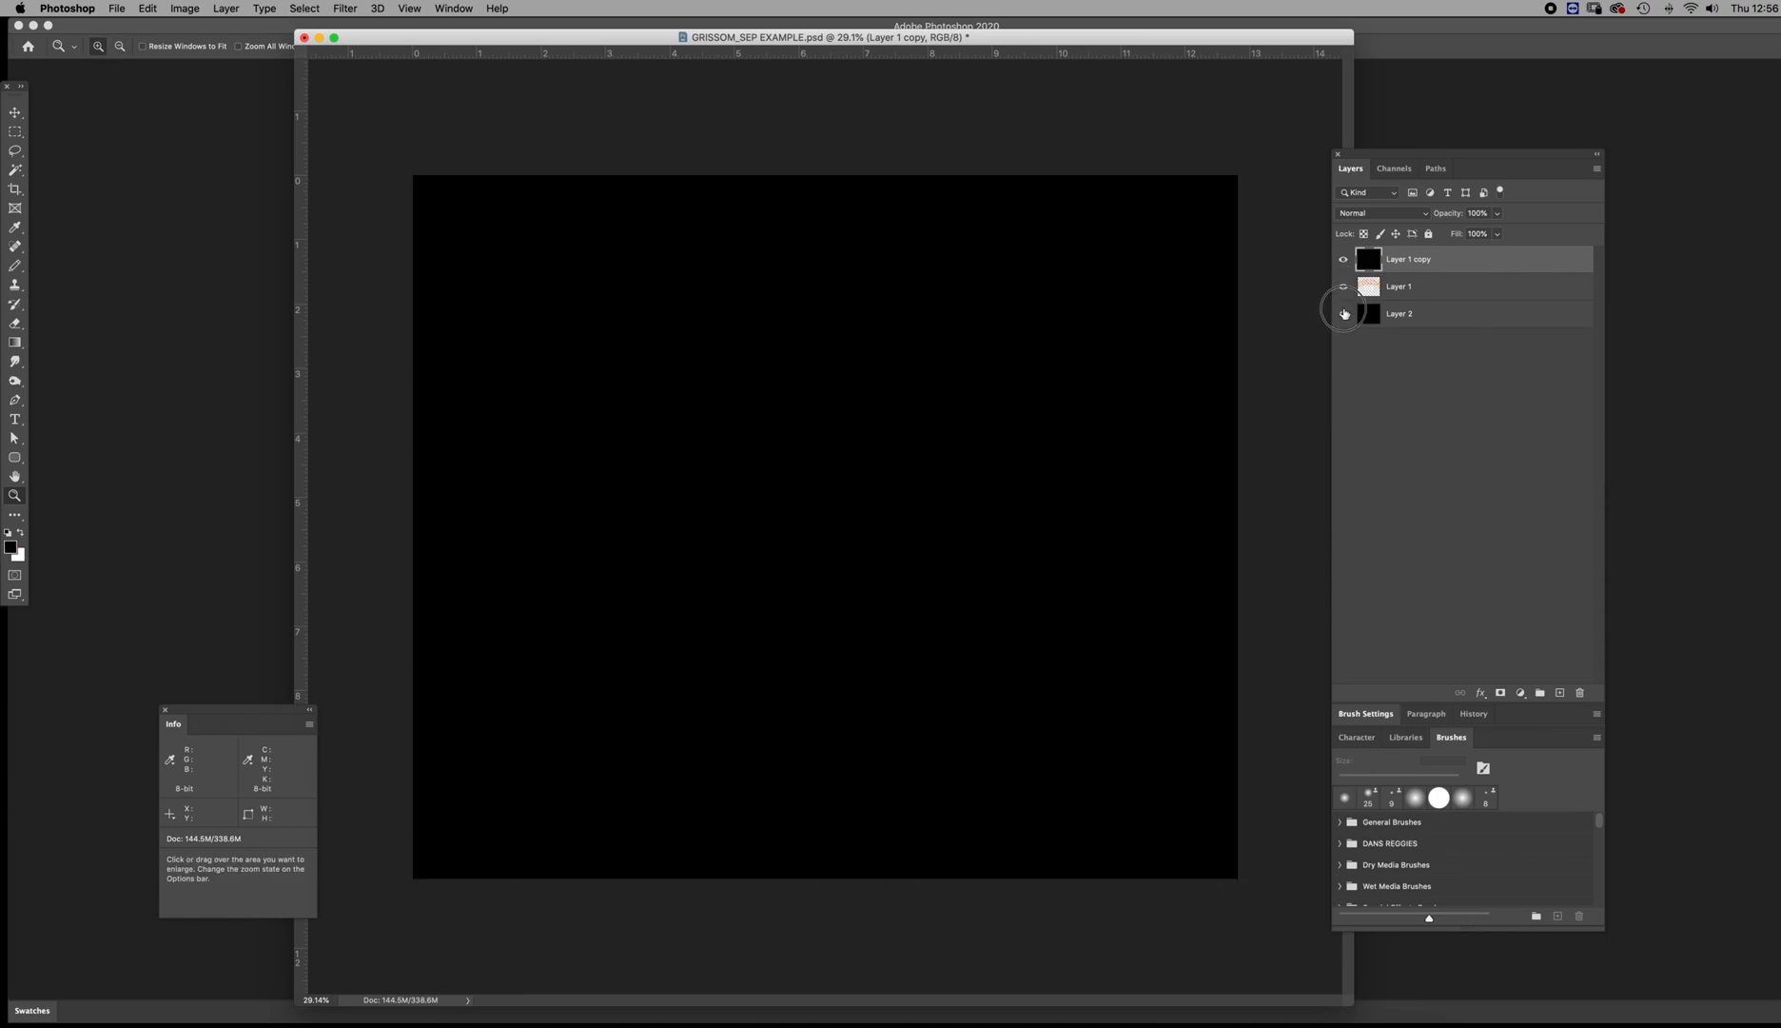
{"action": "key", "text": "super+shift+e"}
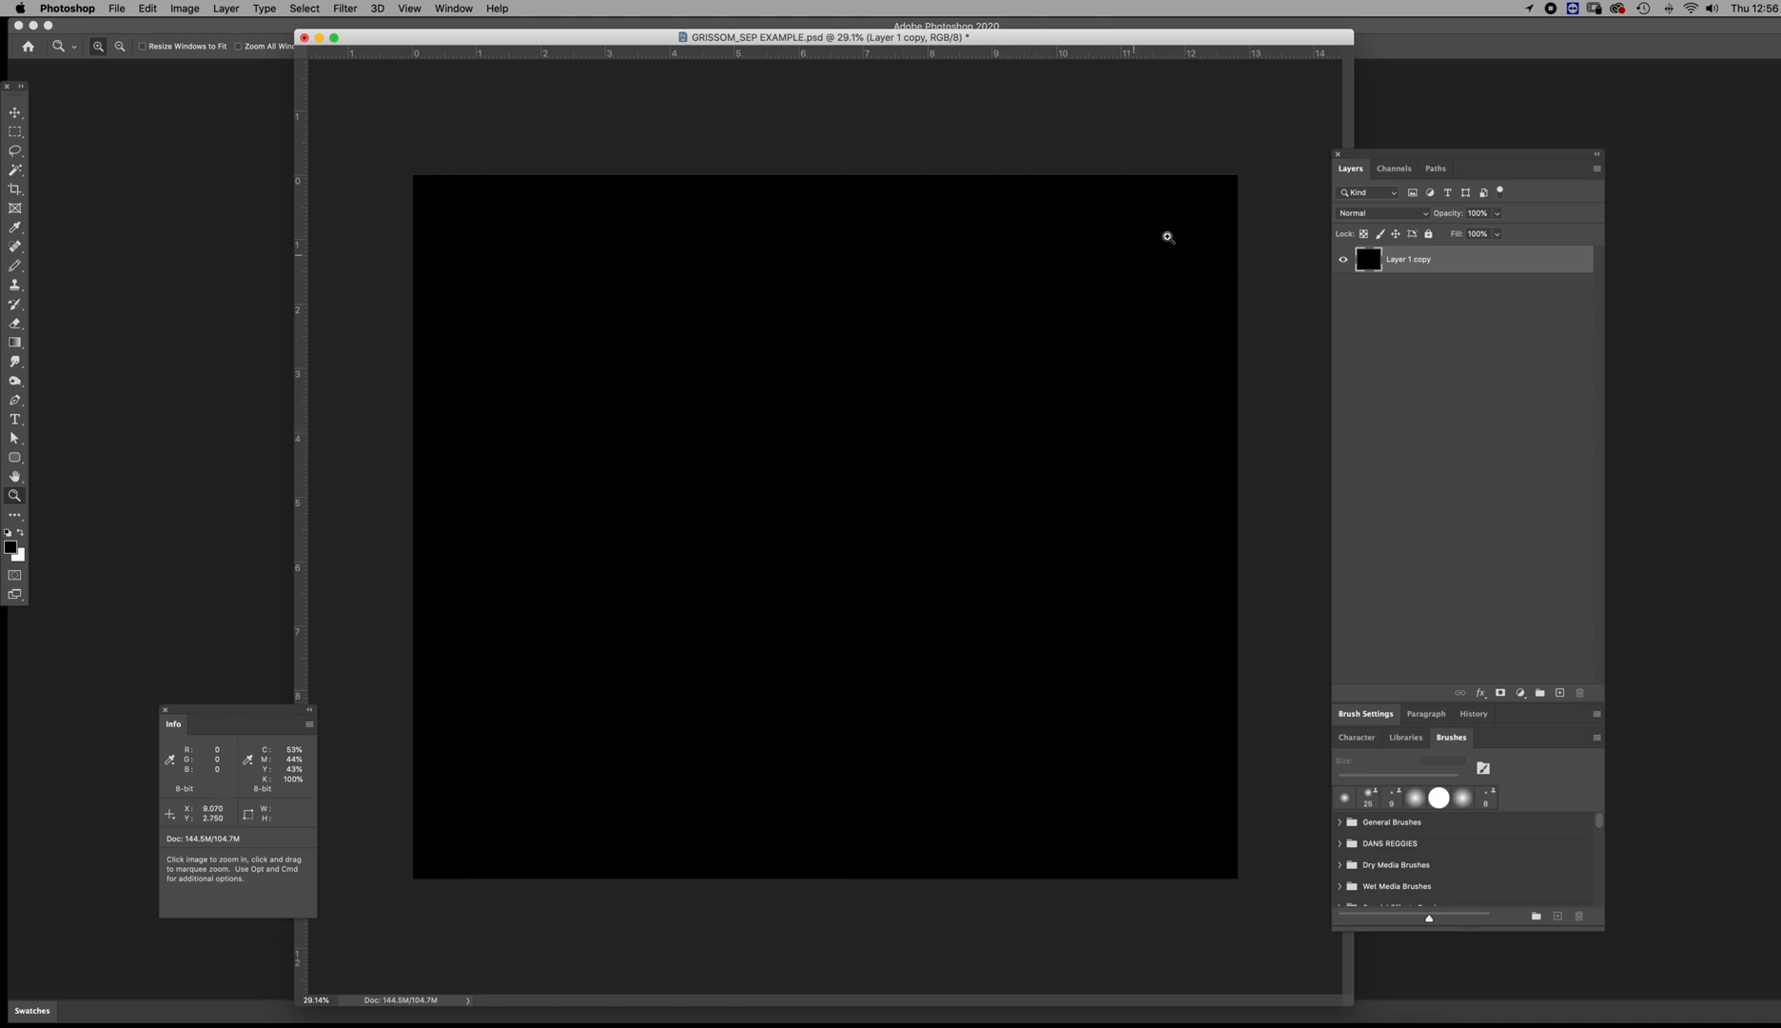
View the base, orange and top white spot channels one by one, and together without the RGB channels
{"action": "left_click", "coordinate": [1395, 170]}
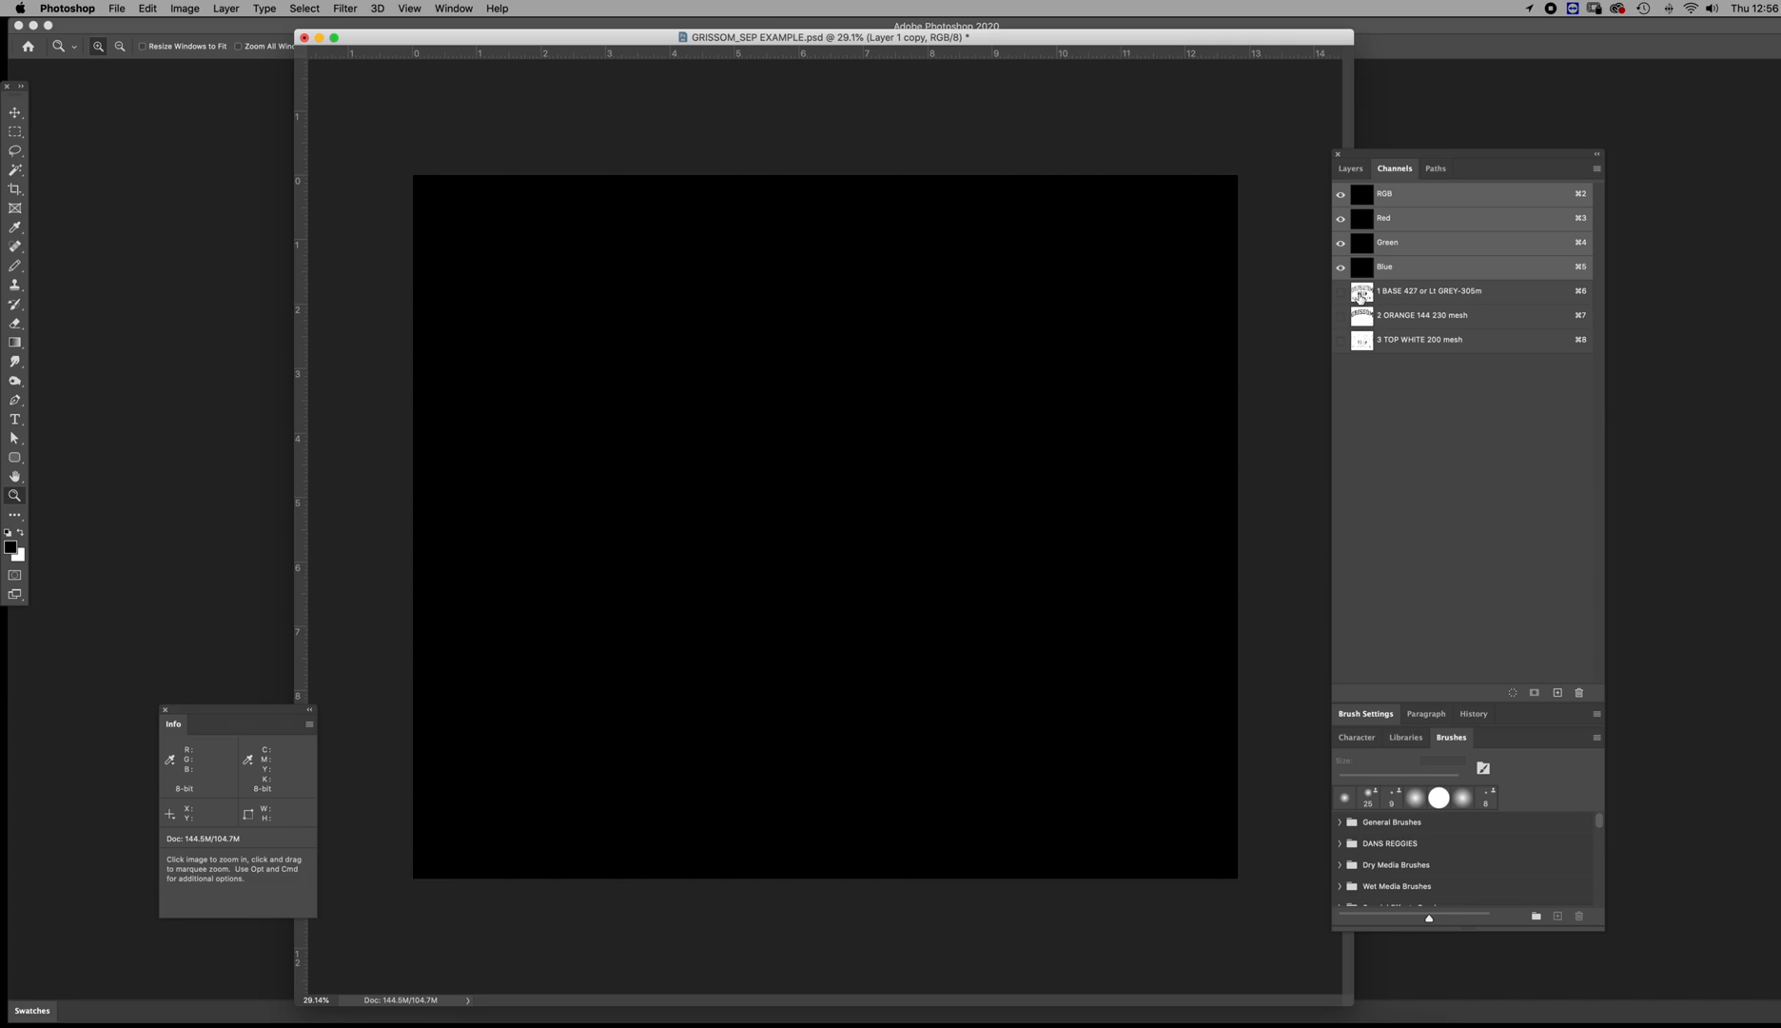
{"action": "left_click", "coordinate": [1360, 298]}
{"action": "left_click", "coordinate": [1361, 318]}
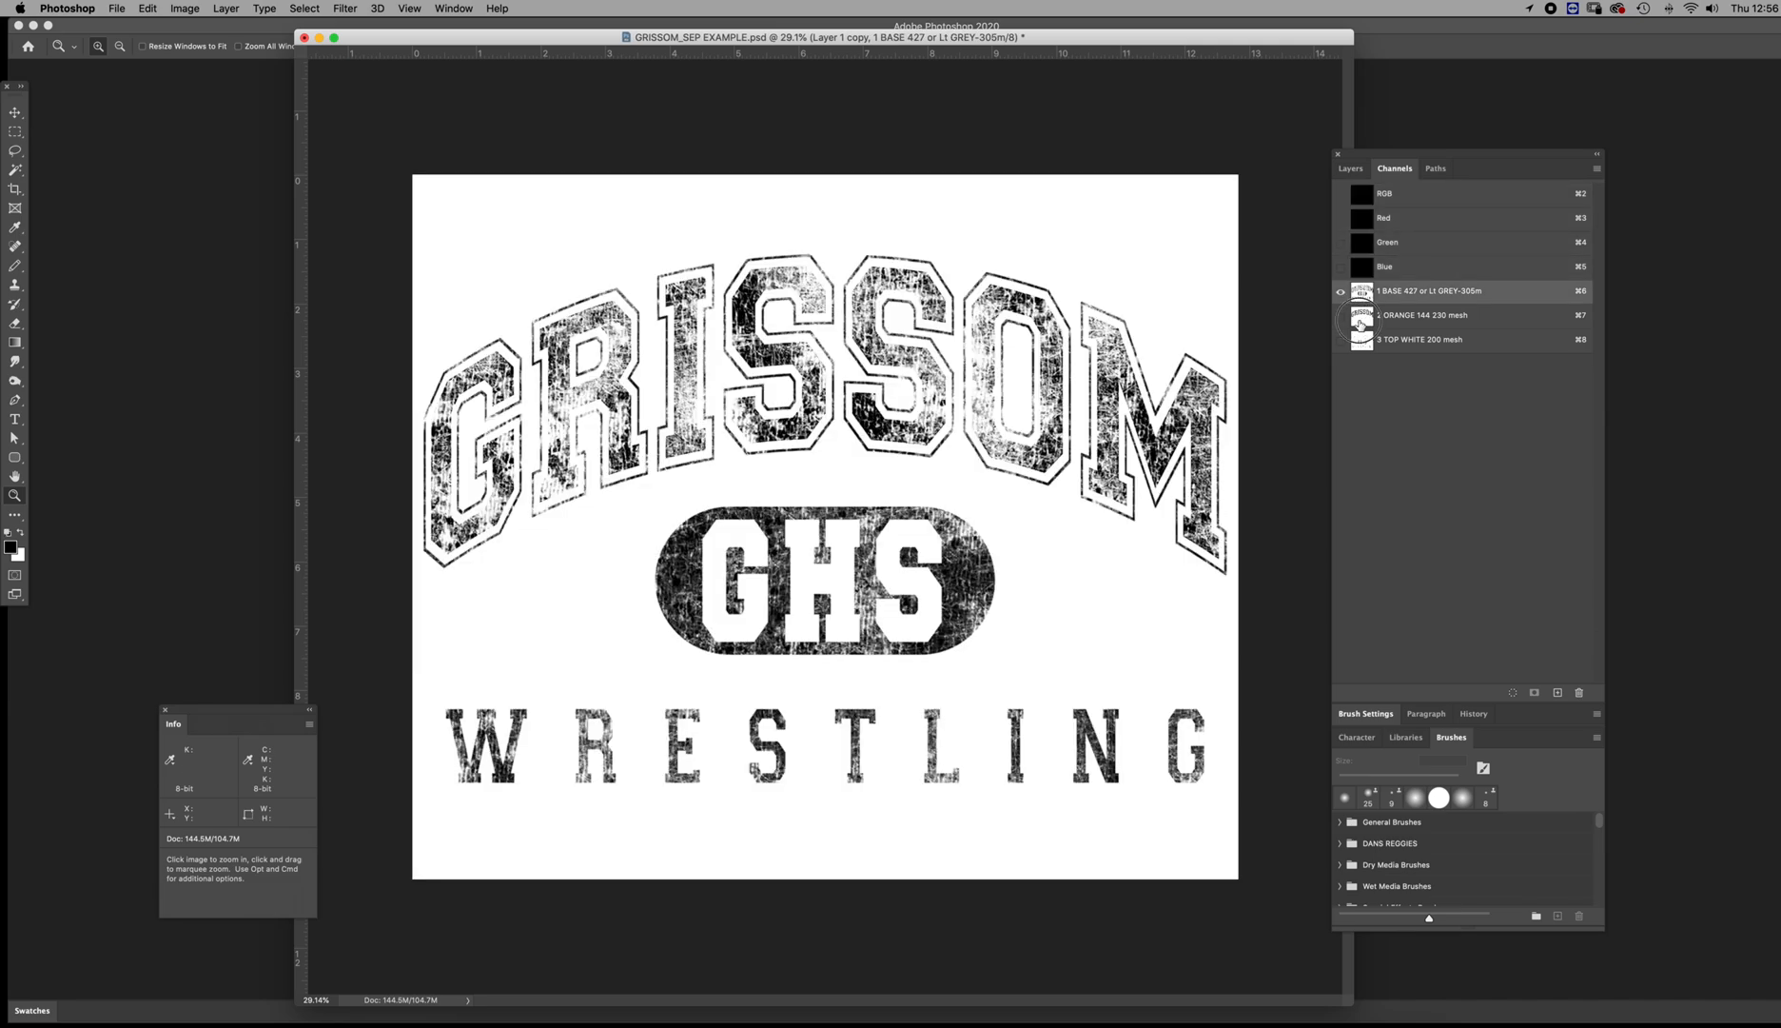
{"action": "left_click", "coordinate": [1362, 341]}
{"action": "left_click", "coordinate": [1362, 292]}
{"action": "left_click", "coordinate": [1341, 315]}
{"action": "left_click", "coordinate": [1341, 340]}
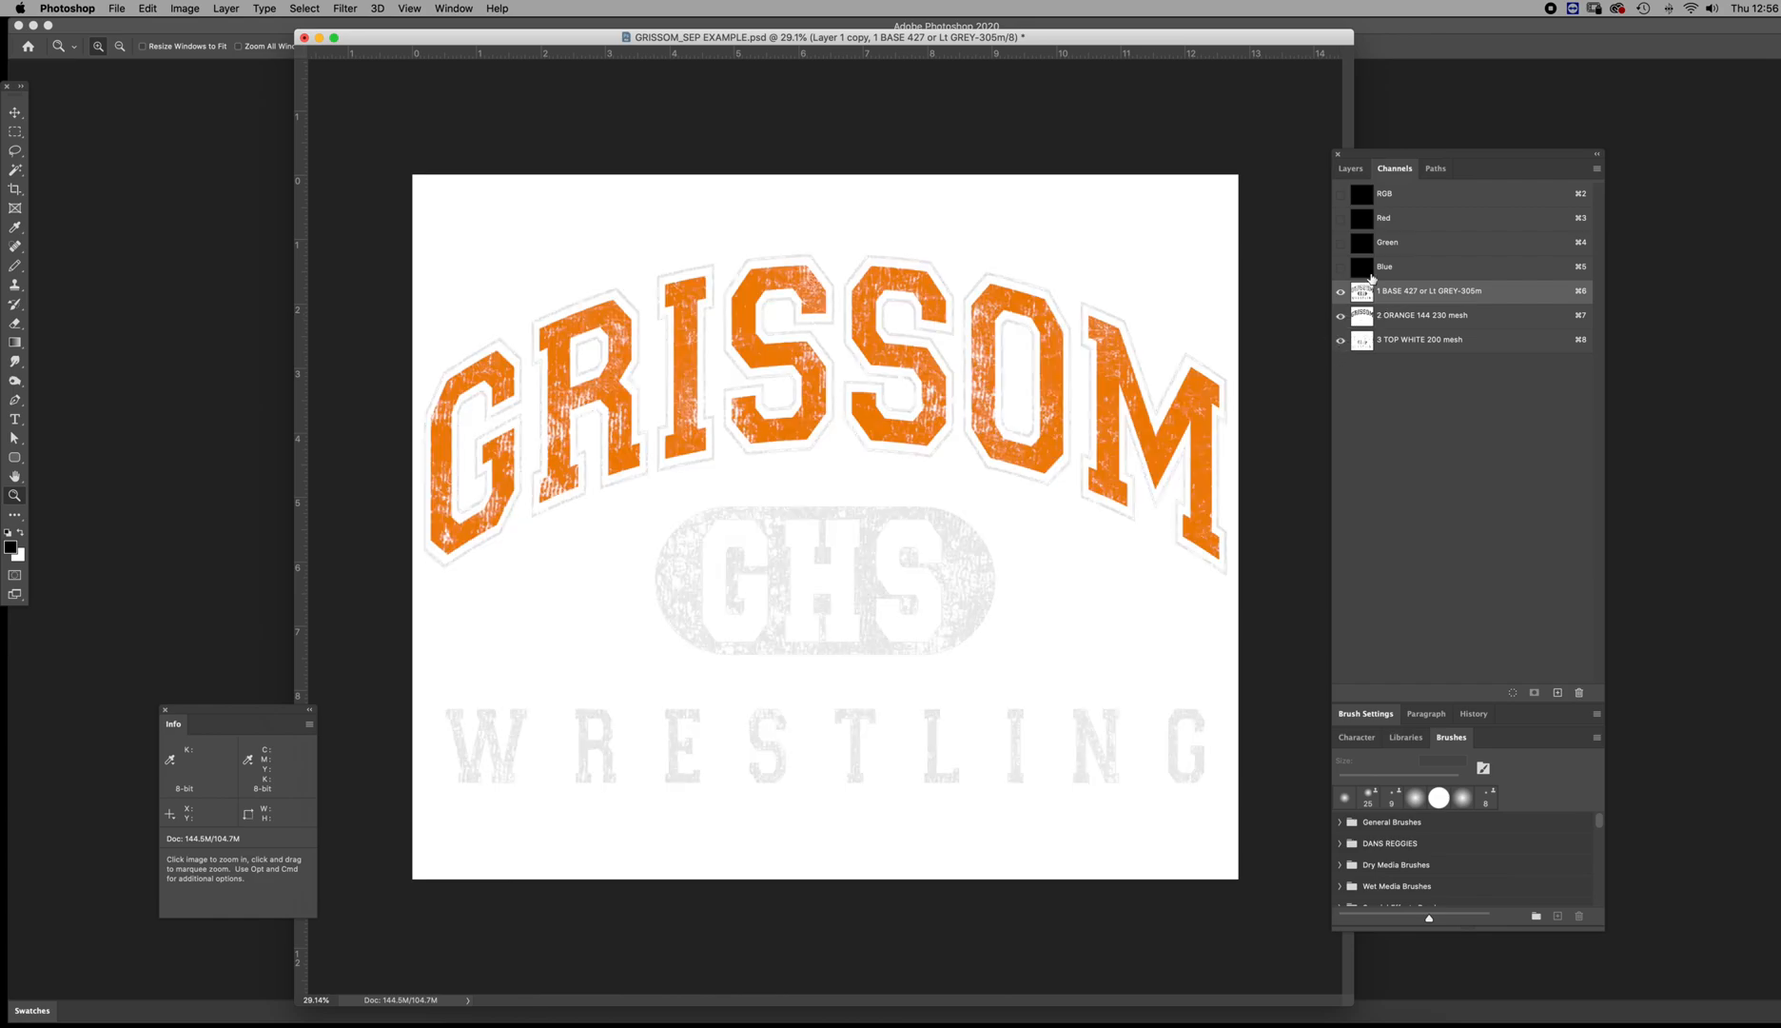
Fill the whole RGB composite with white
{"action": "left_click", "coordinate": [1365, 197]}
{"action": "key", "text": "super+a"}
{"action": "key", "text": "x"}
{"action": "key", "text": "alt+BackSpace"}
{"action": "key", "text": "super+d"}
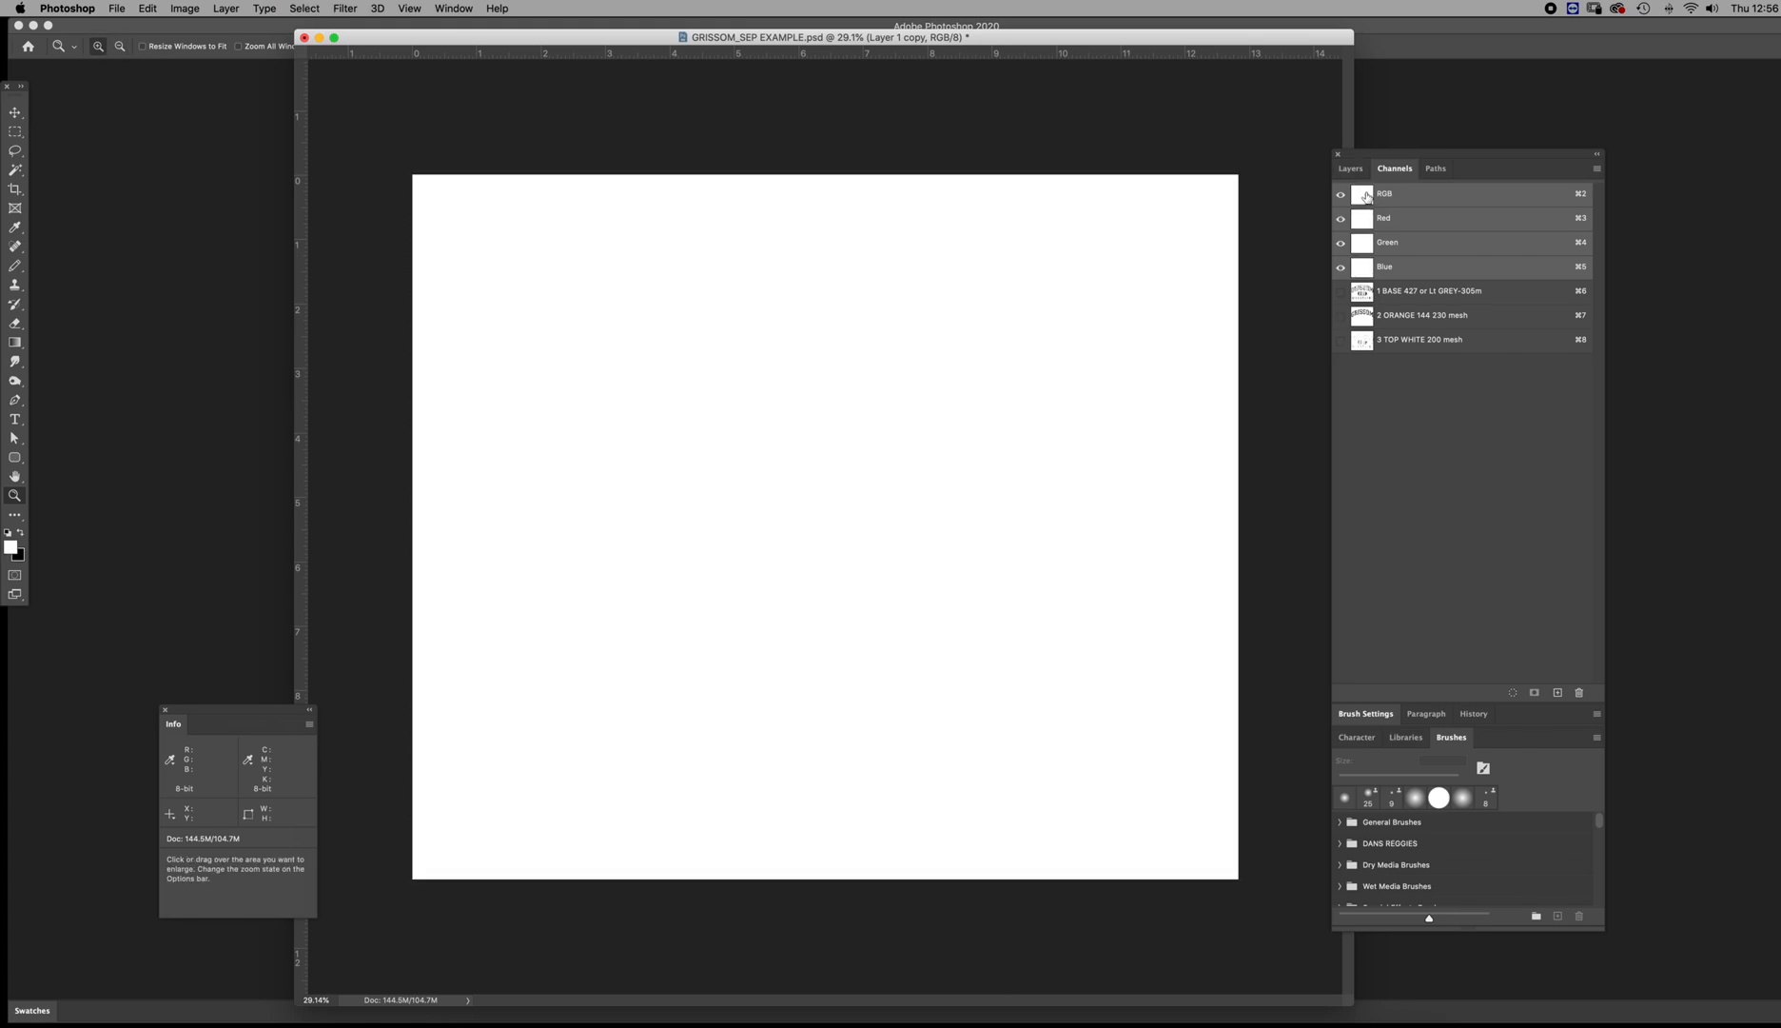
Show the three spot channels and delete the red, green and blue channels, flattening the layers
{"action": "left_click_drag", "start_coordinate": [1341, 293], "coordinate": [1342, 354]}
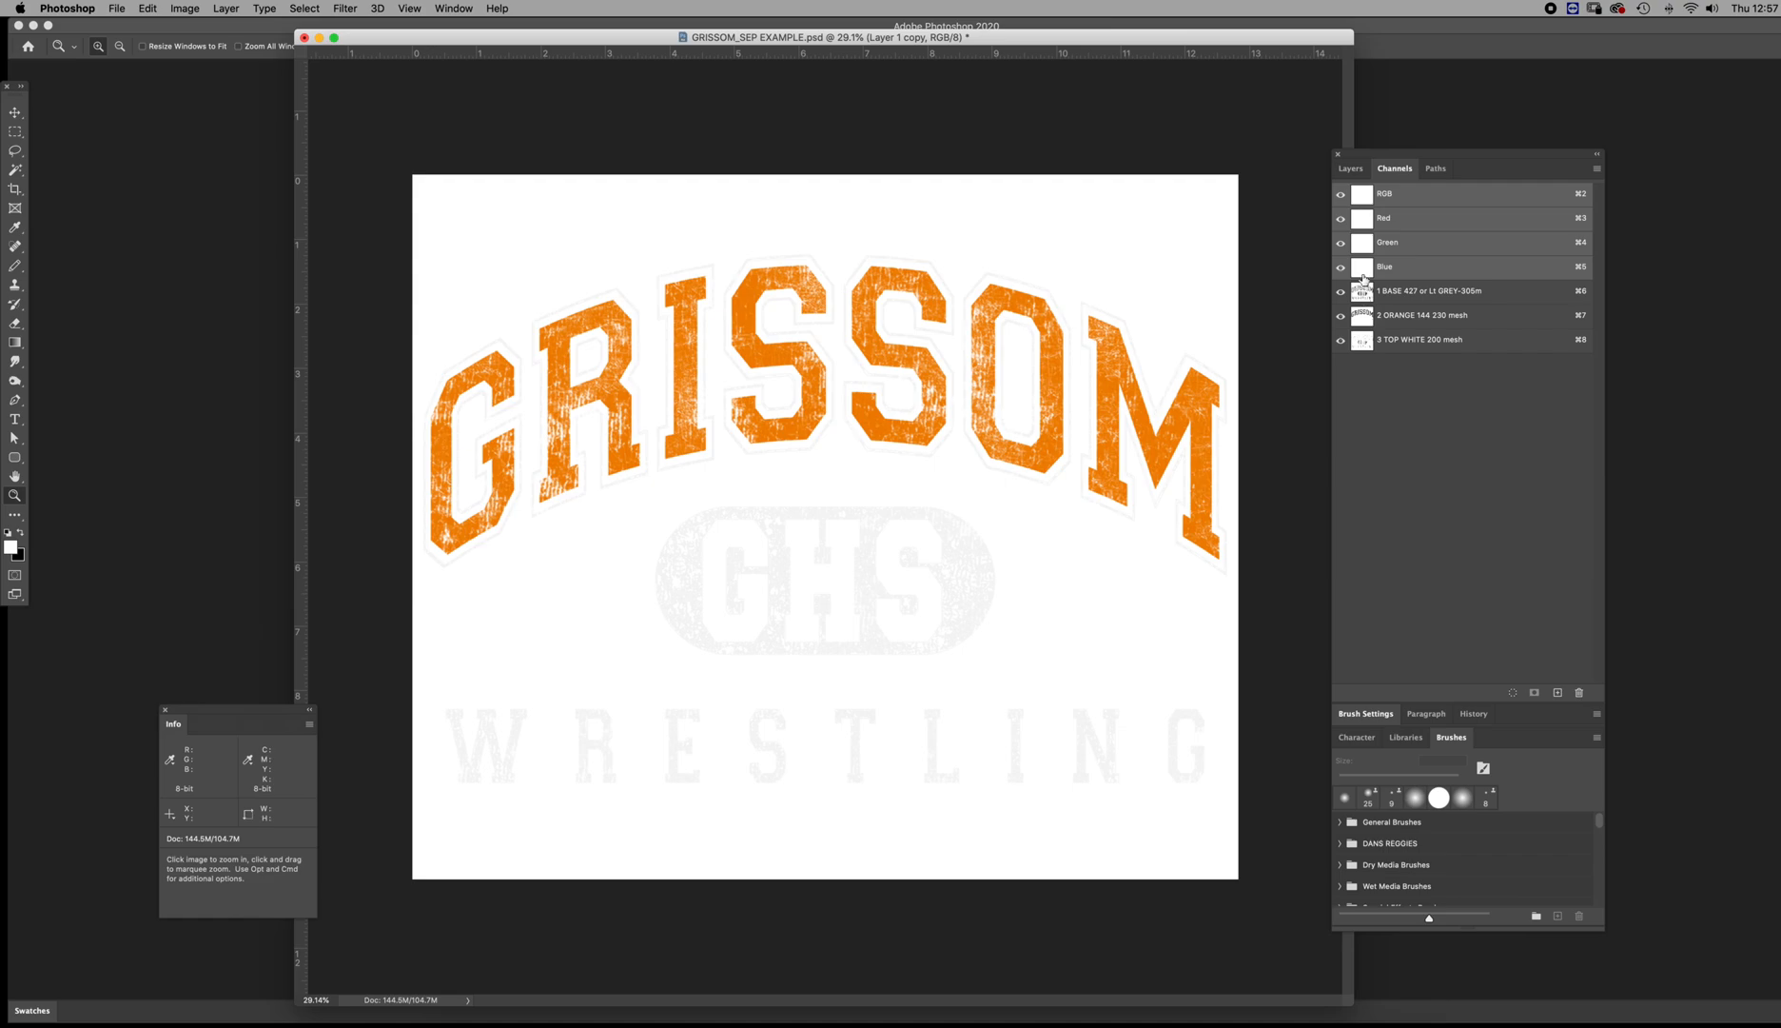
{"action": "right_click", "coordinate": [1365, 268]}
{"action": "left_click", "coordinate": [1381, 286]}
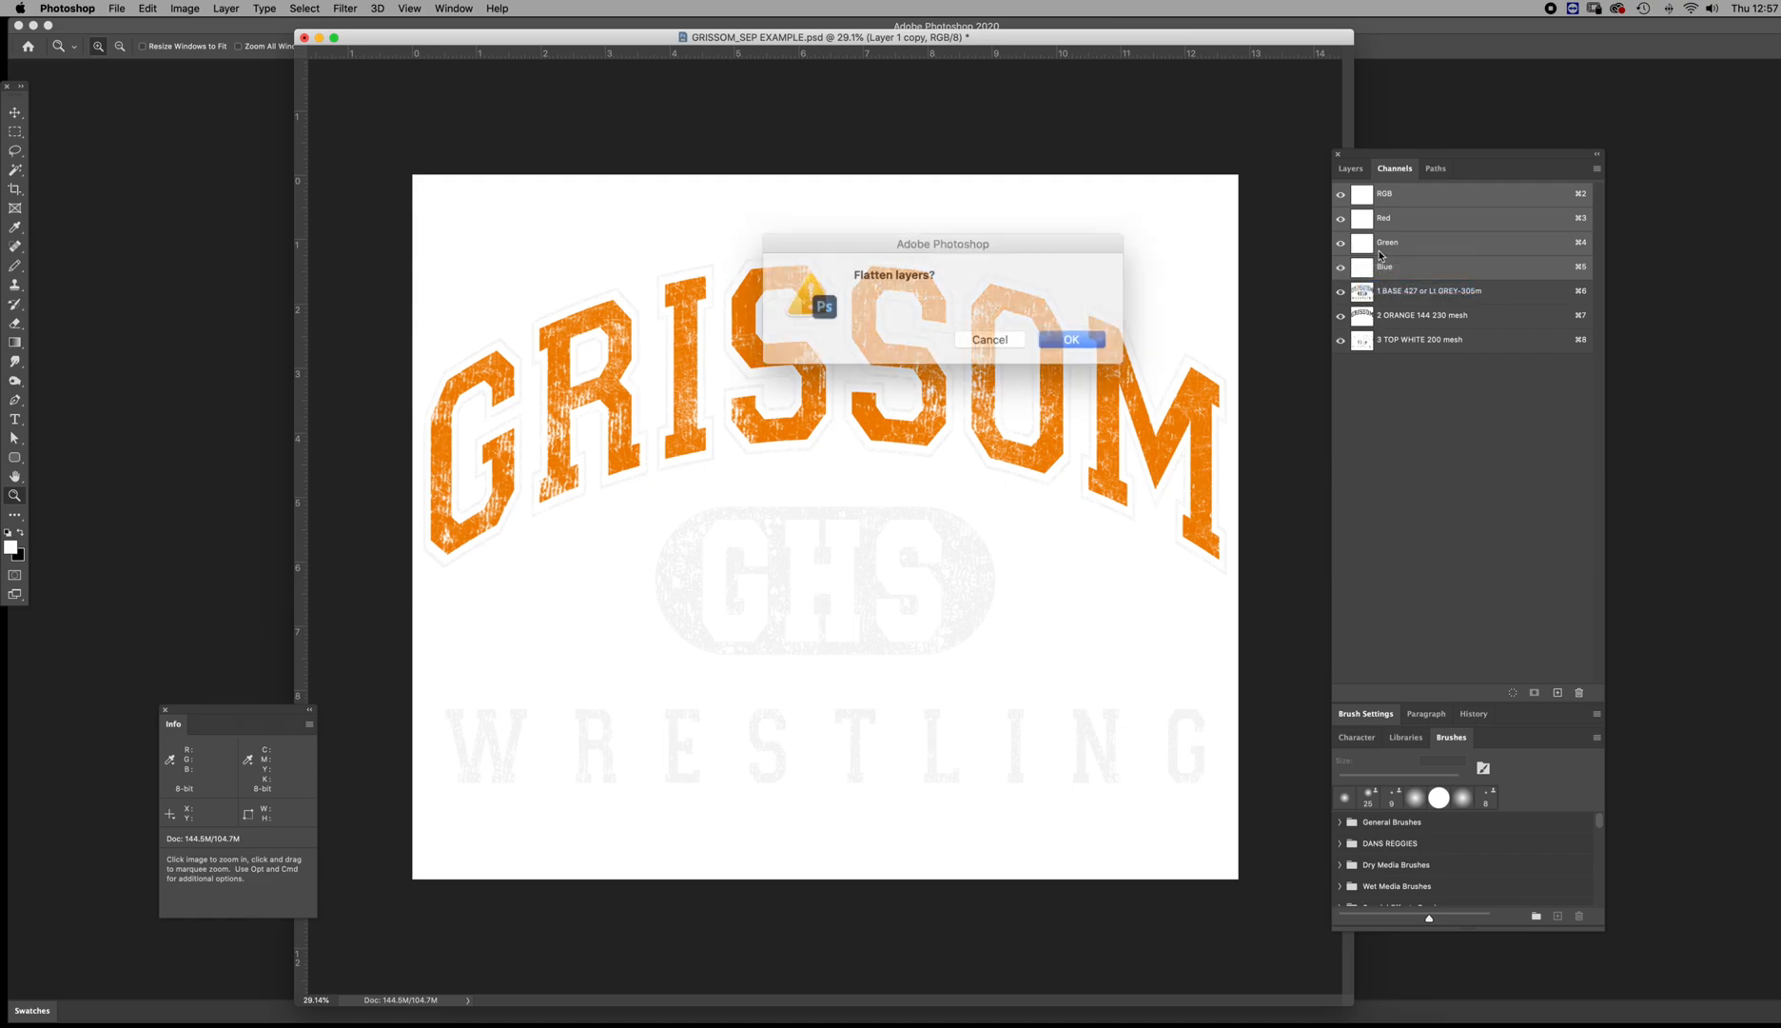
{"action": "left_click", "coordinate": [1050, 333]}
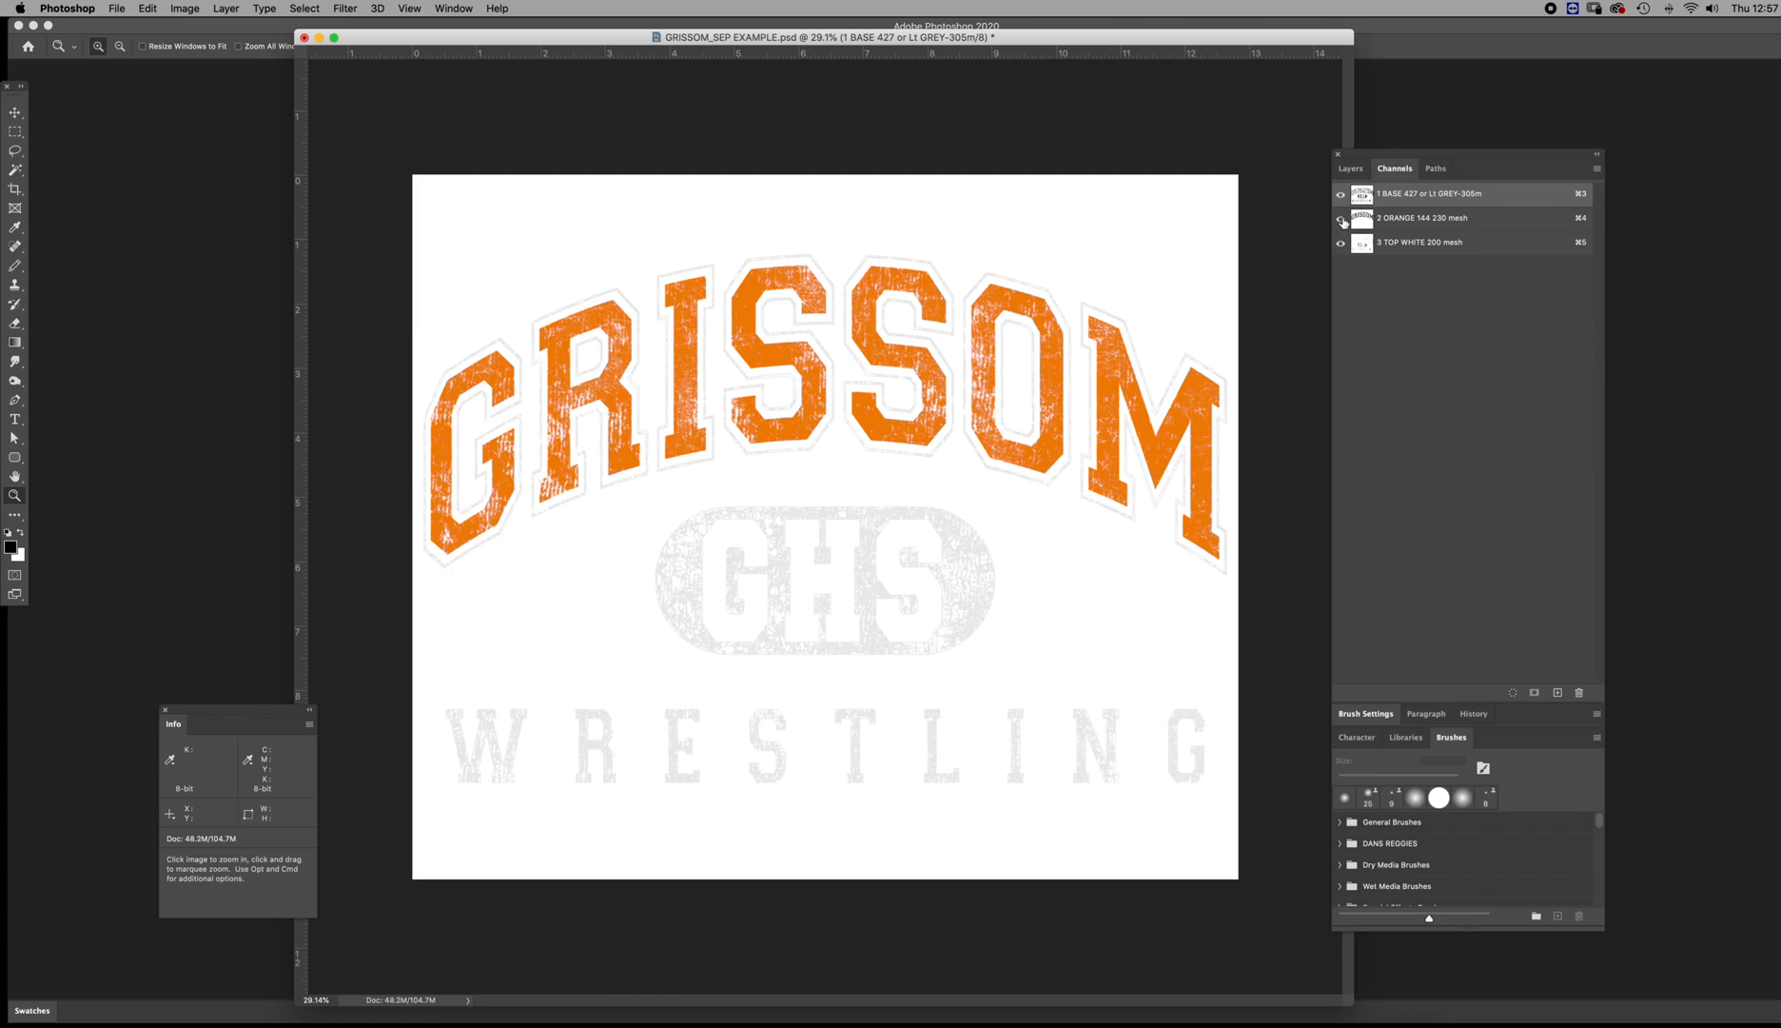
Check the remaining base, orange and top white channels individually
{"action": "left_click", "coordinate": [1356, 244]}
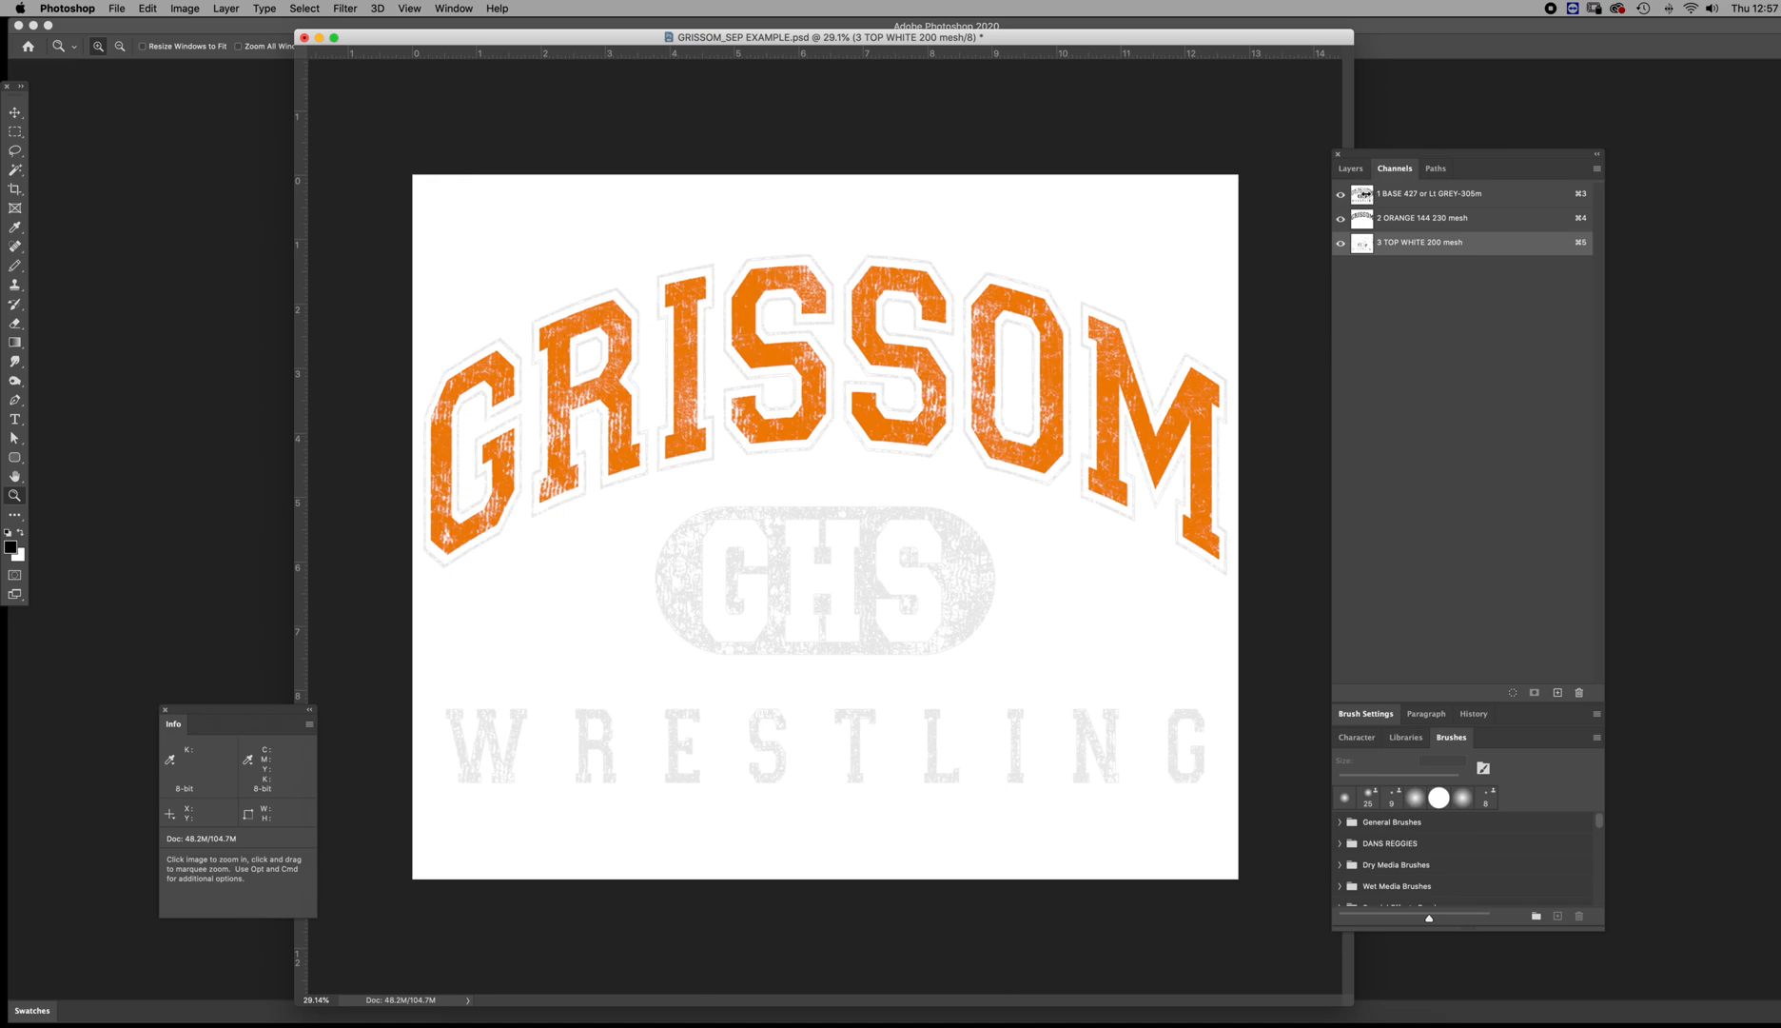
{"action": "left_click", "coordinate": [1366, 195]}
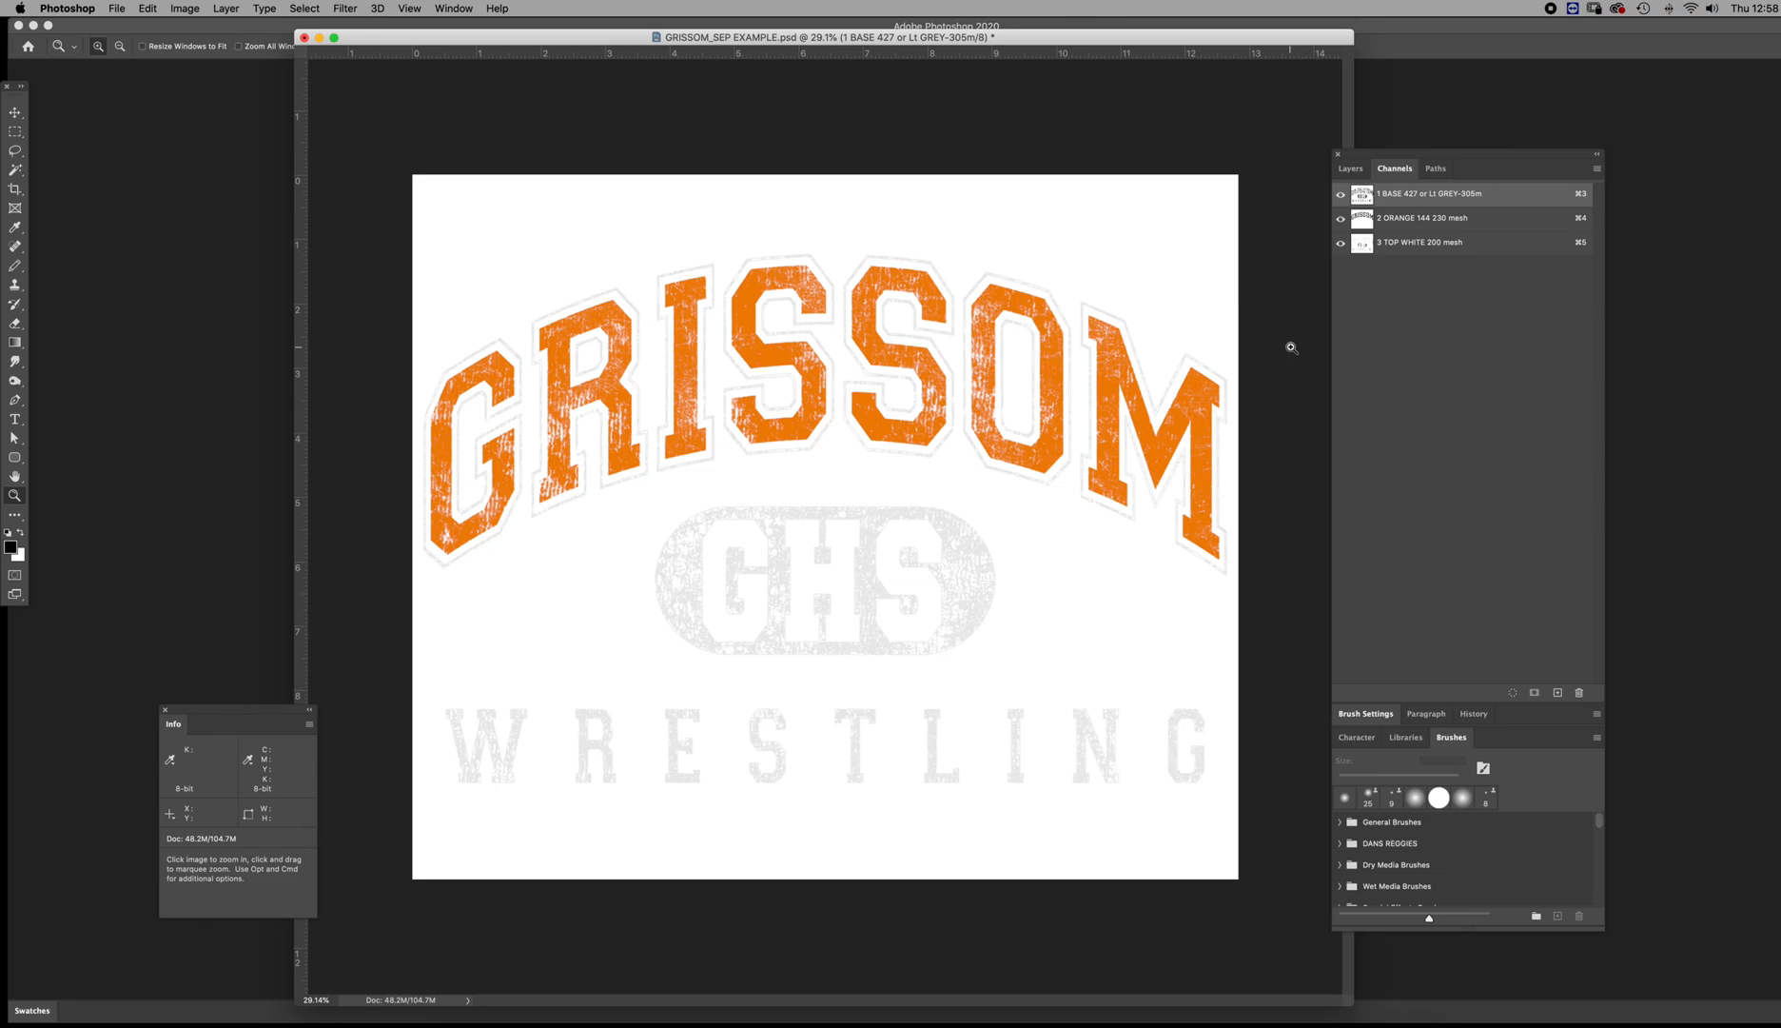
{"action": "left_click", "coordinate": [1363, 218]}
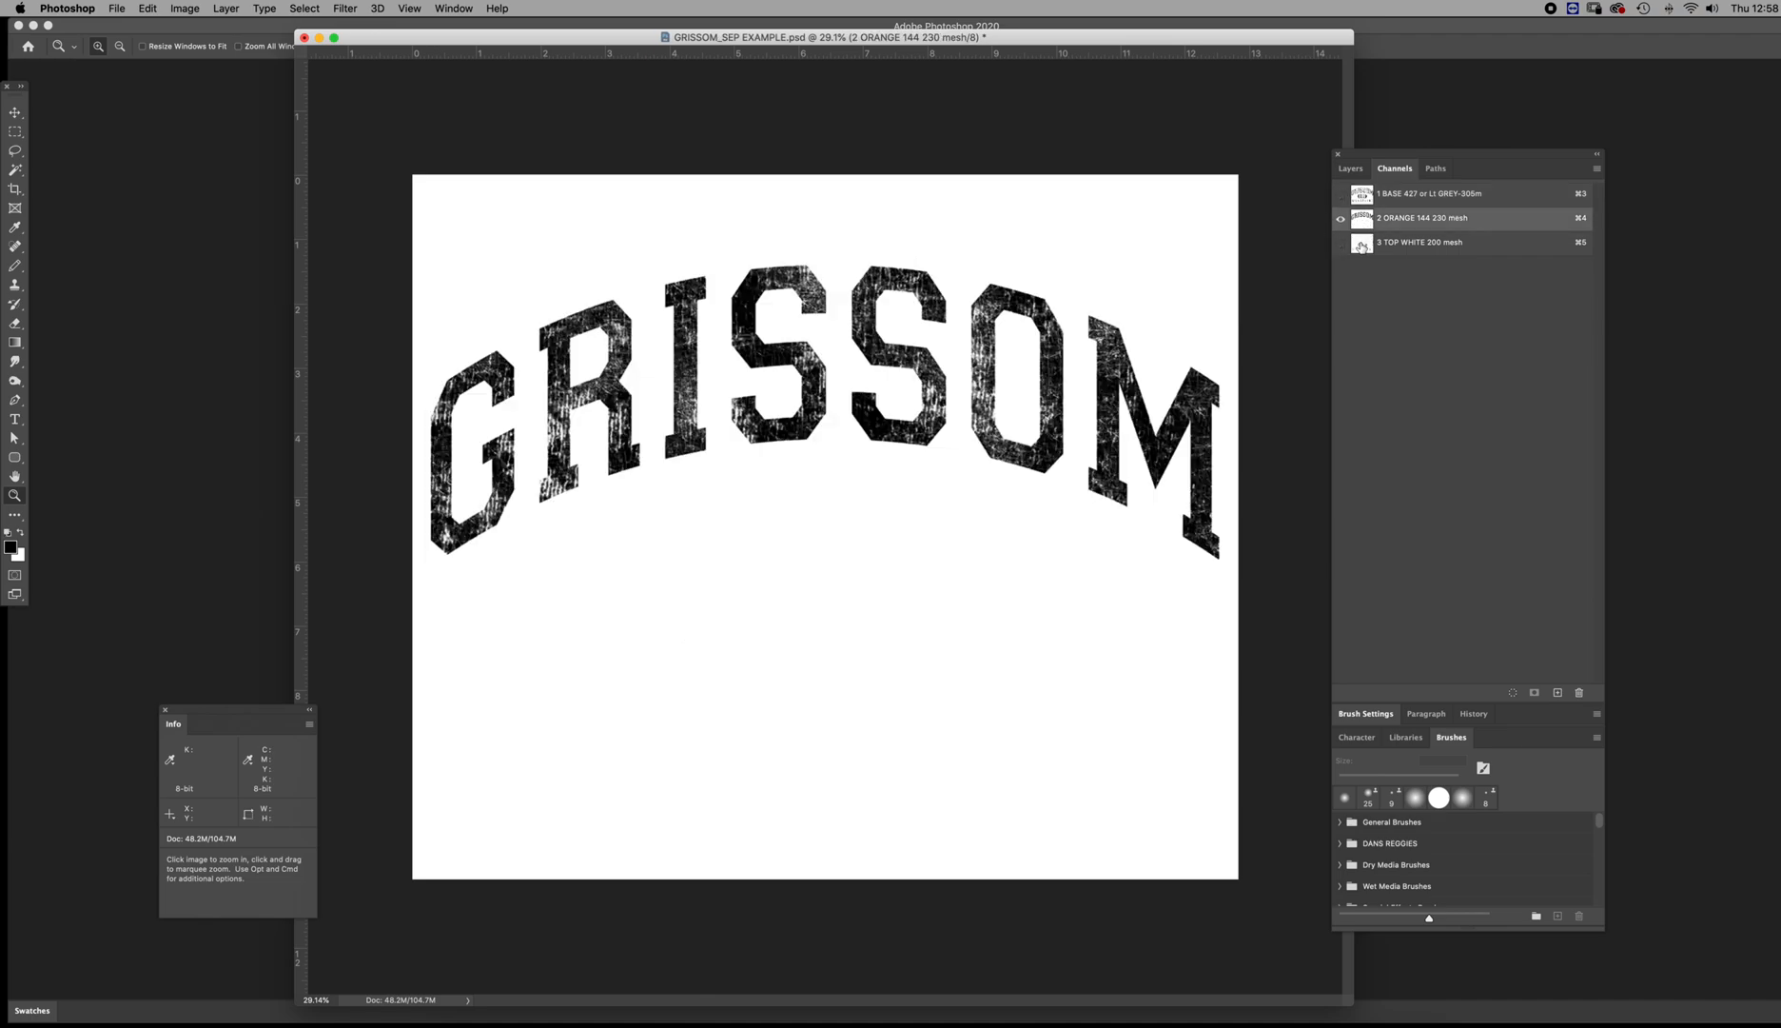
{"action": "left_click", "coordinate": [1364, 243]}
Select all three spot channels and place a vertical guide through the horizontal centre of the artwork, using the transform centre point
{"action": "key", "text": "super+3"}
{"action": "left_click", "coordinate": [1341, 218]}
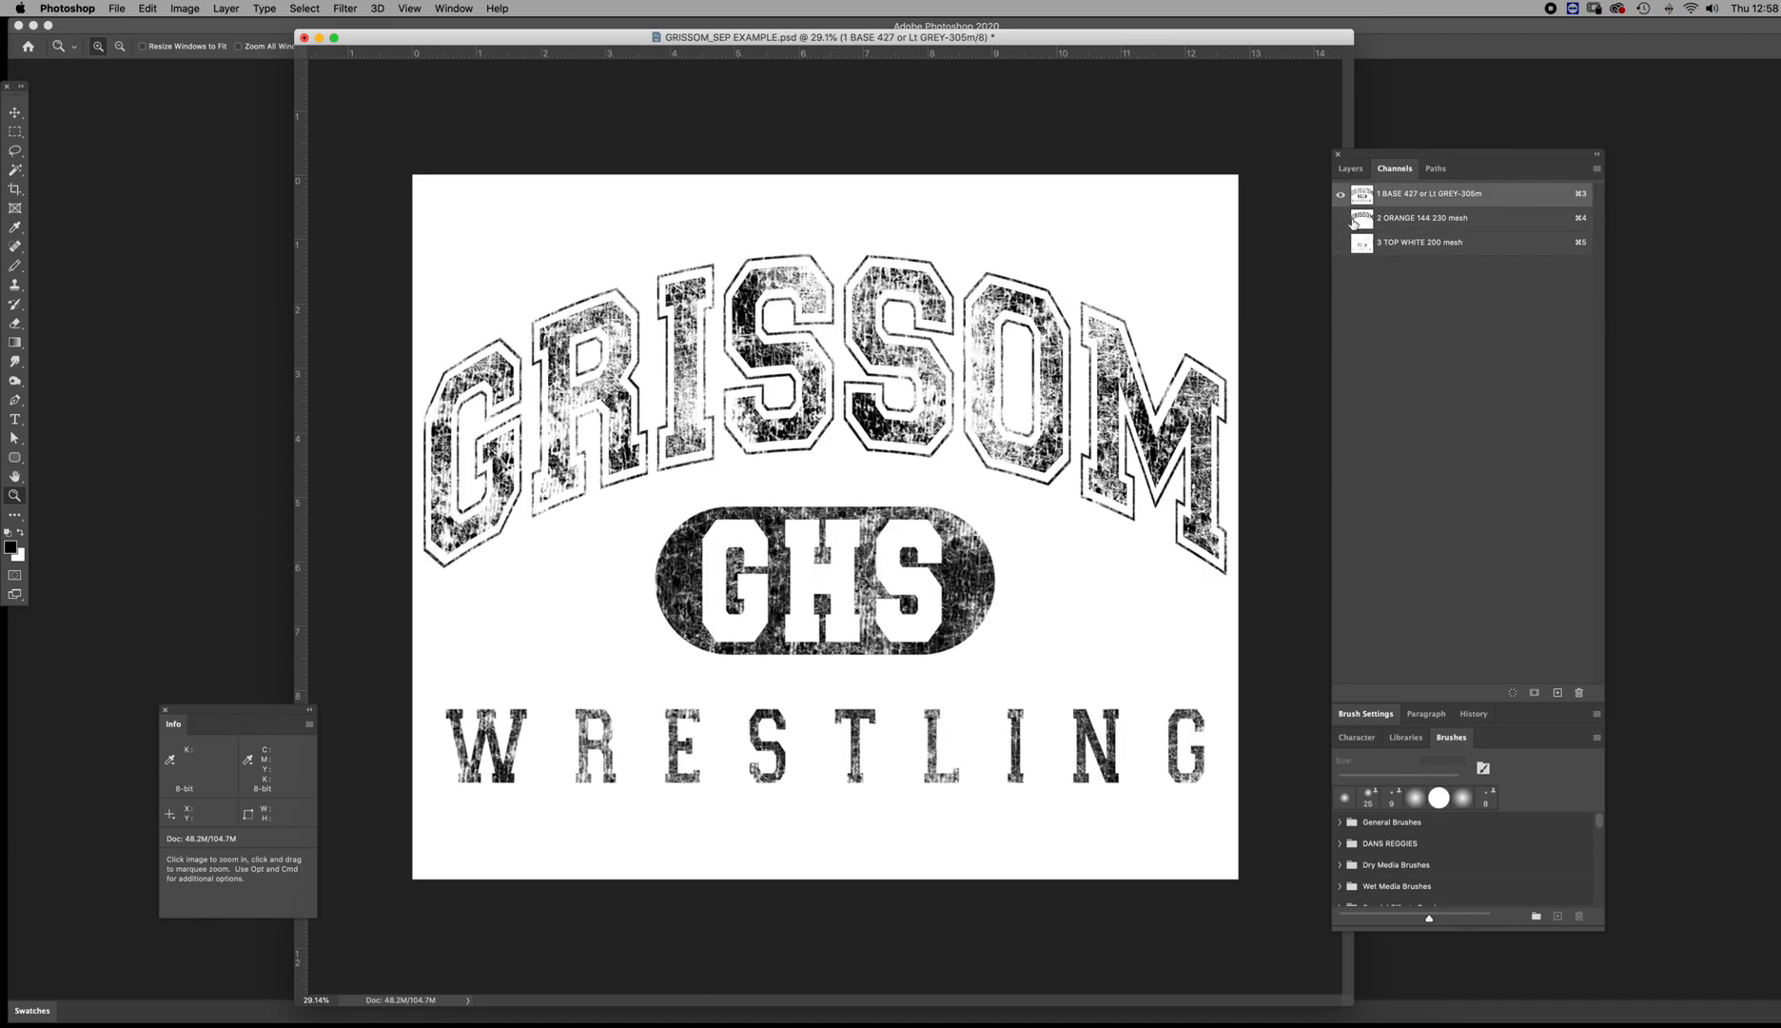
{"action": "left_click", "coordinate": [1363, 219], "text": "shift"}
{"action": "left_click", "coordinate": [1367, 244], "text": "shift"}
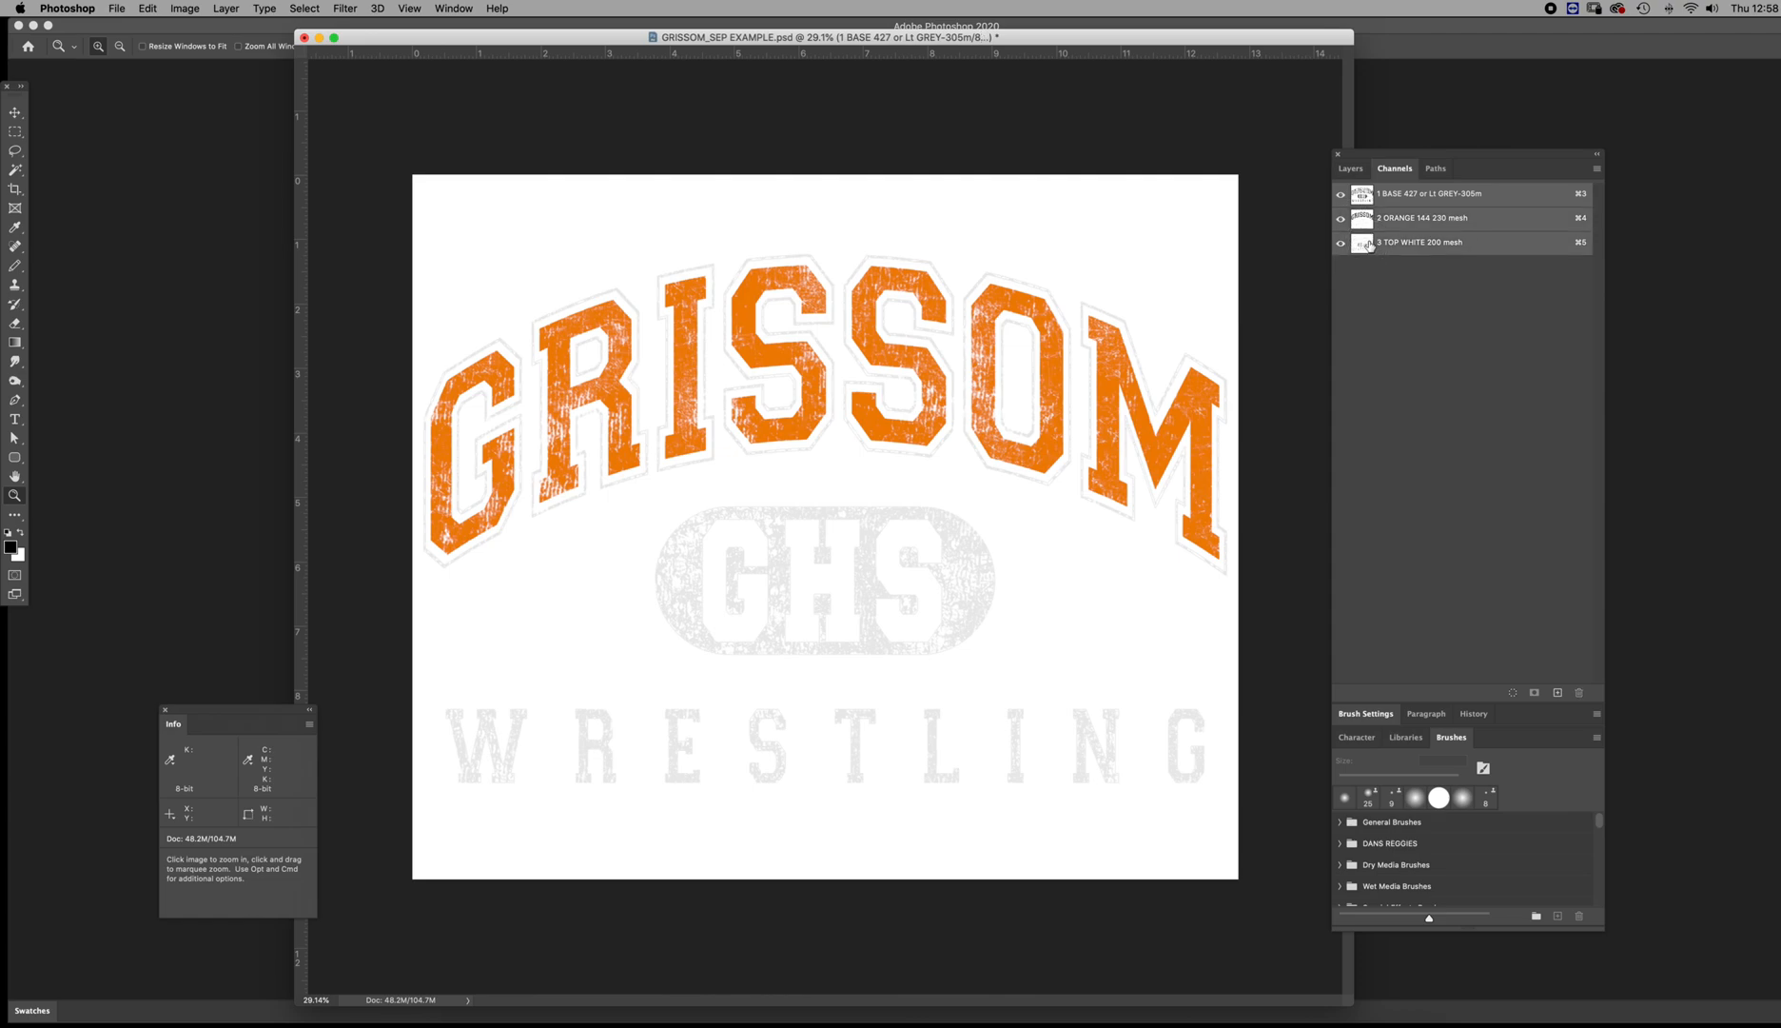
{"action": "key", "text": "super+a"}
{"action": "key", "text": "super+t"}
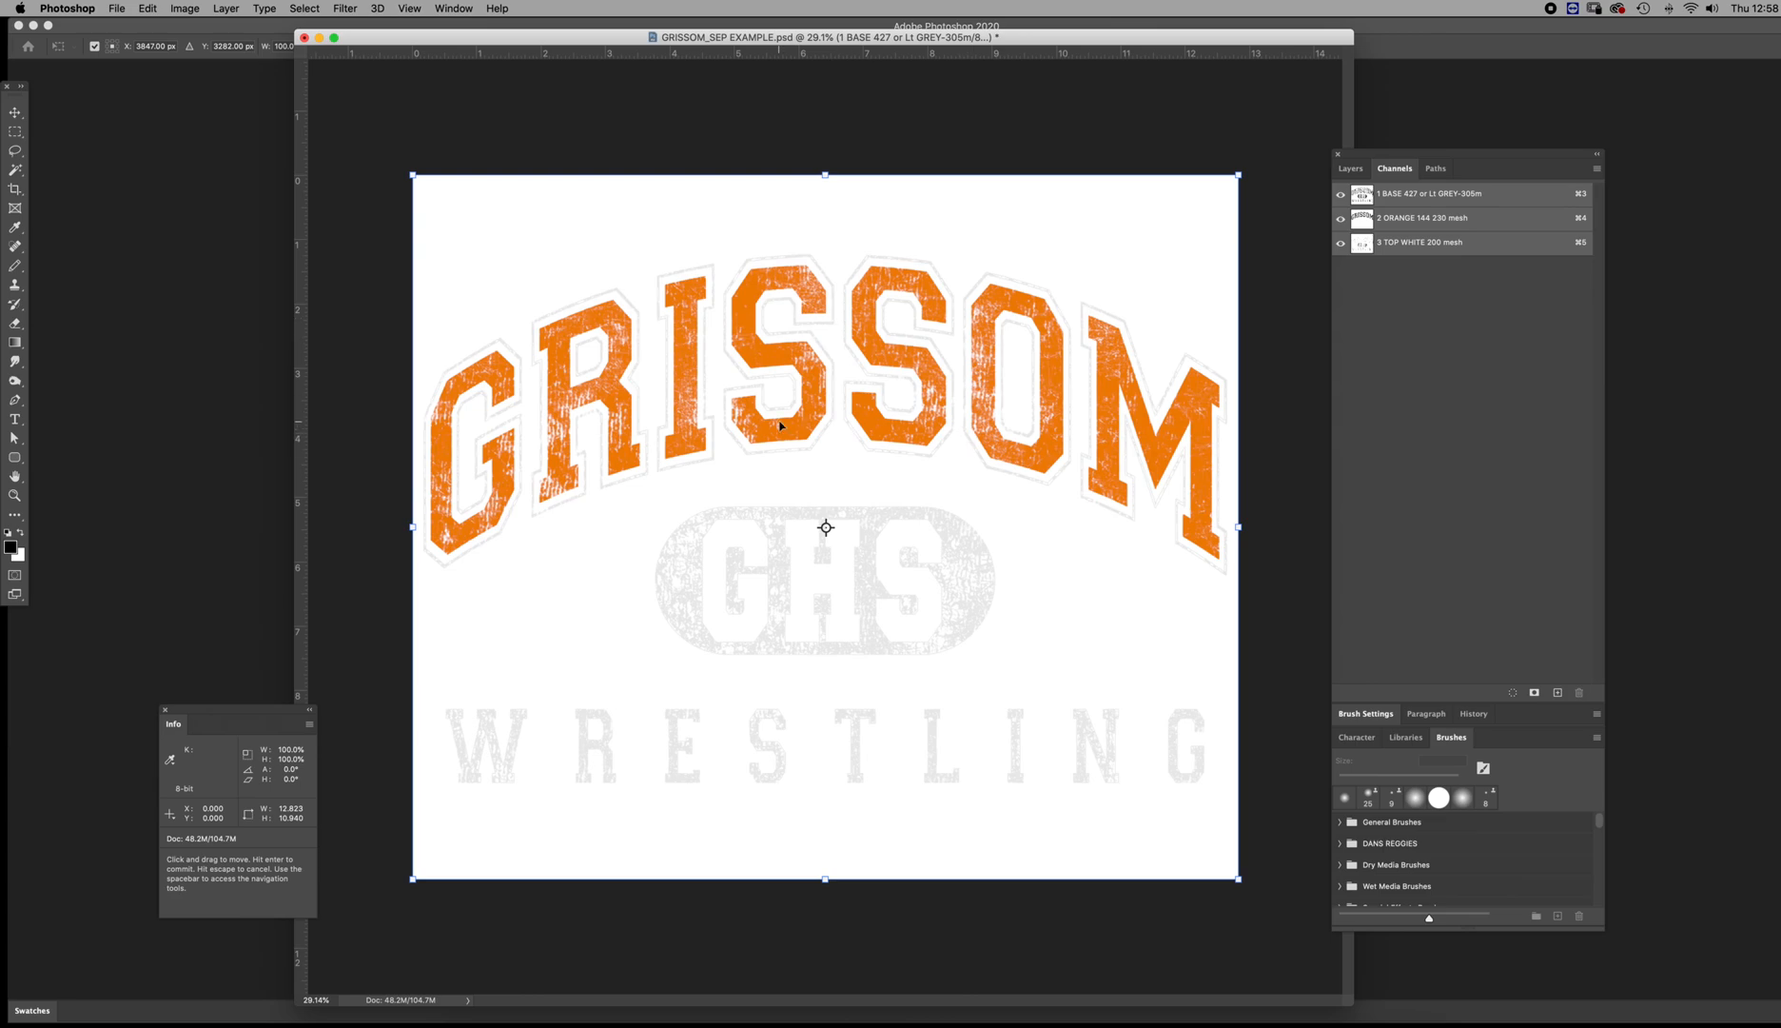
{"action": "left_click_drag", "start_coordinate": [299, 407], "coordinate": [826, 446]}
{"action": "key", "text": "Return"}
{"action": "key", "text": "z"}
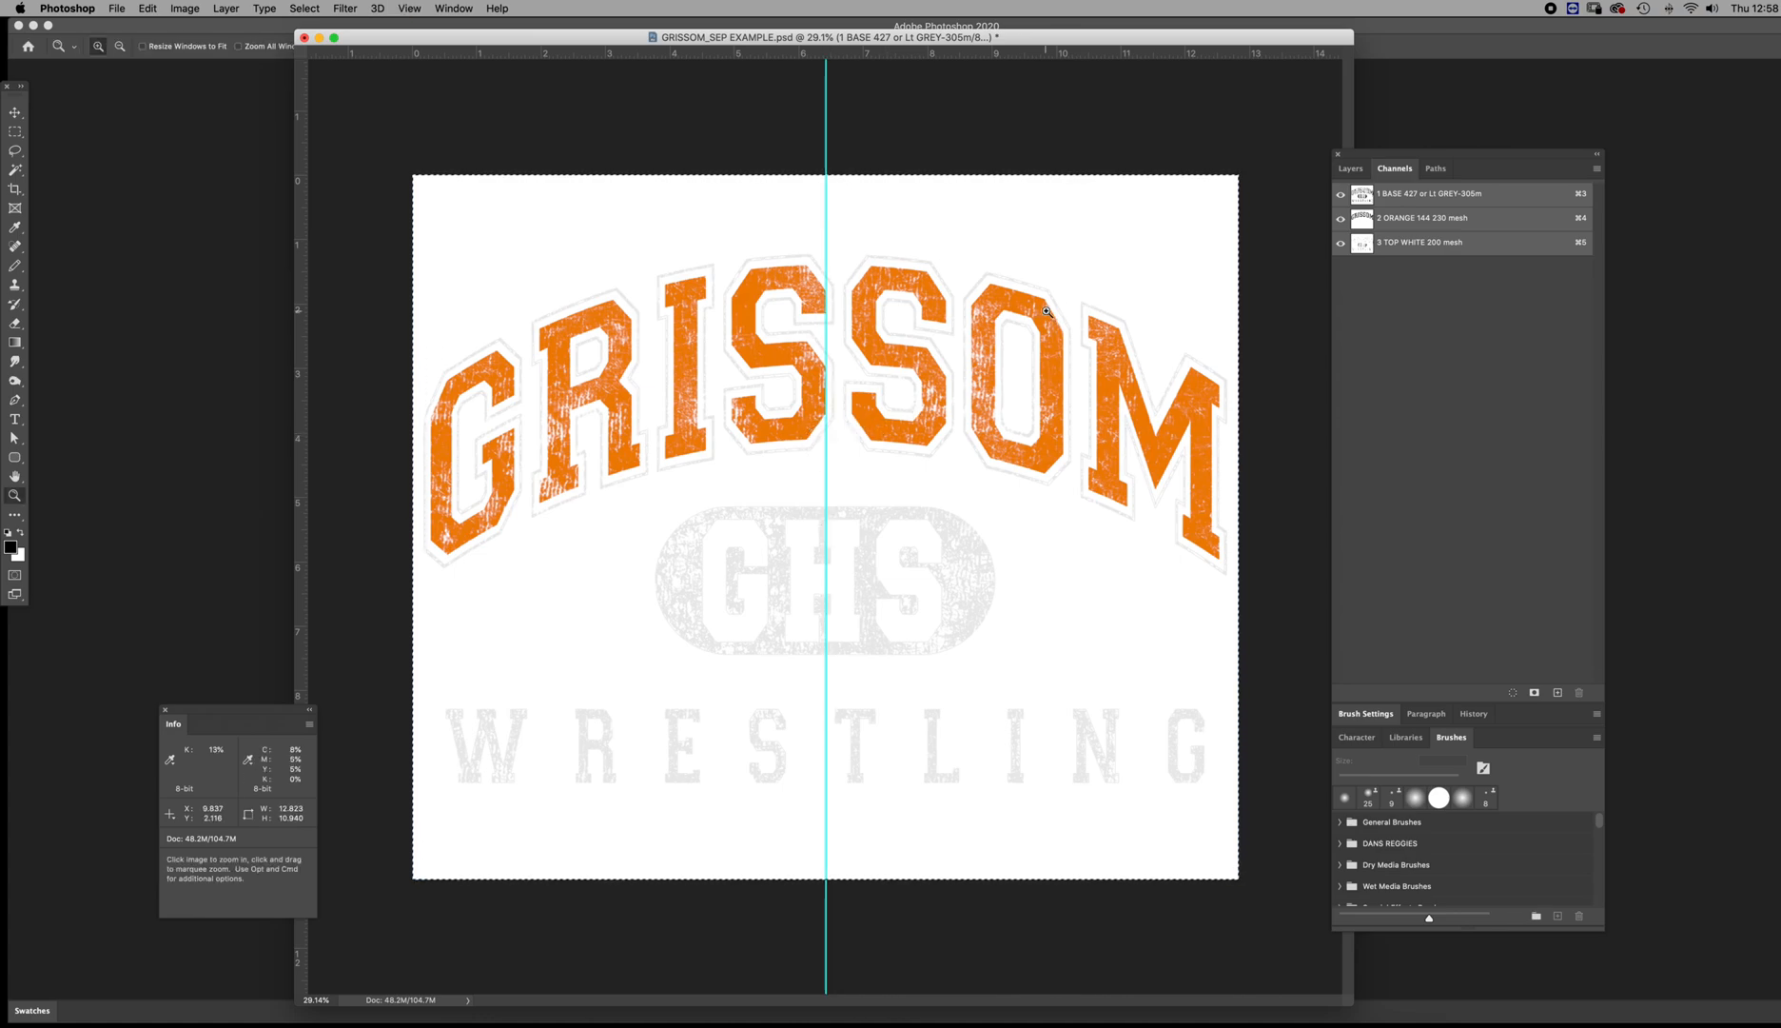
{"action": "key", "text": "super+d"}
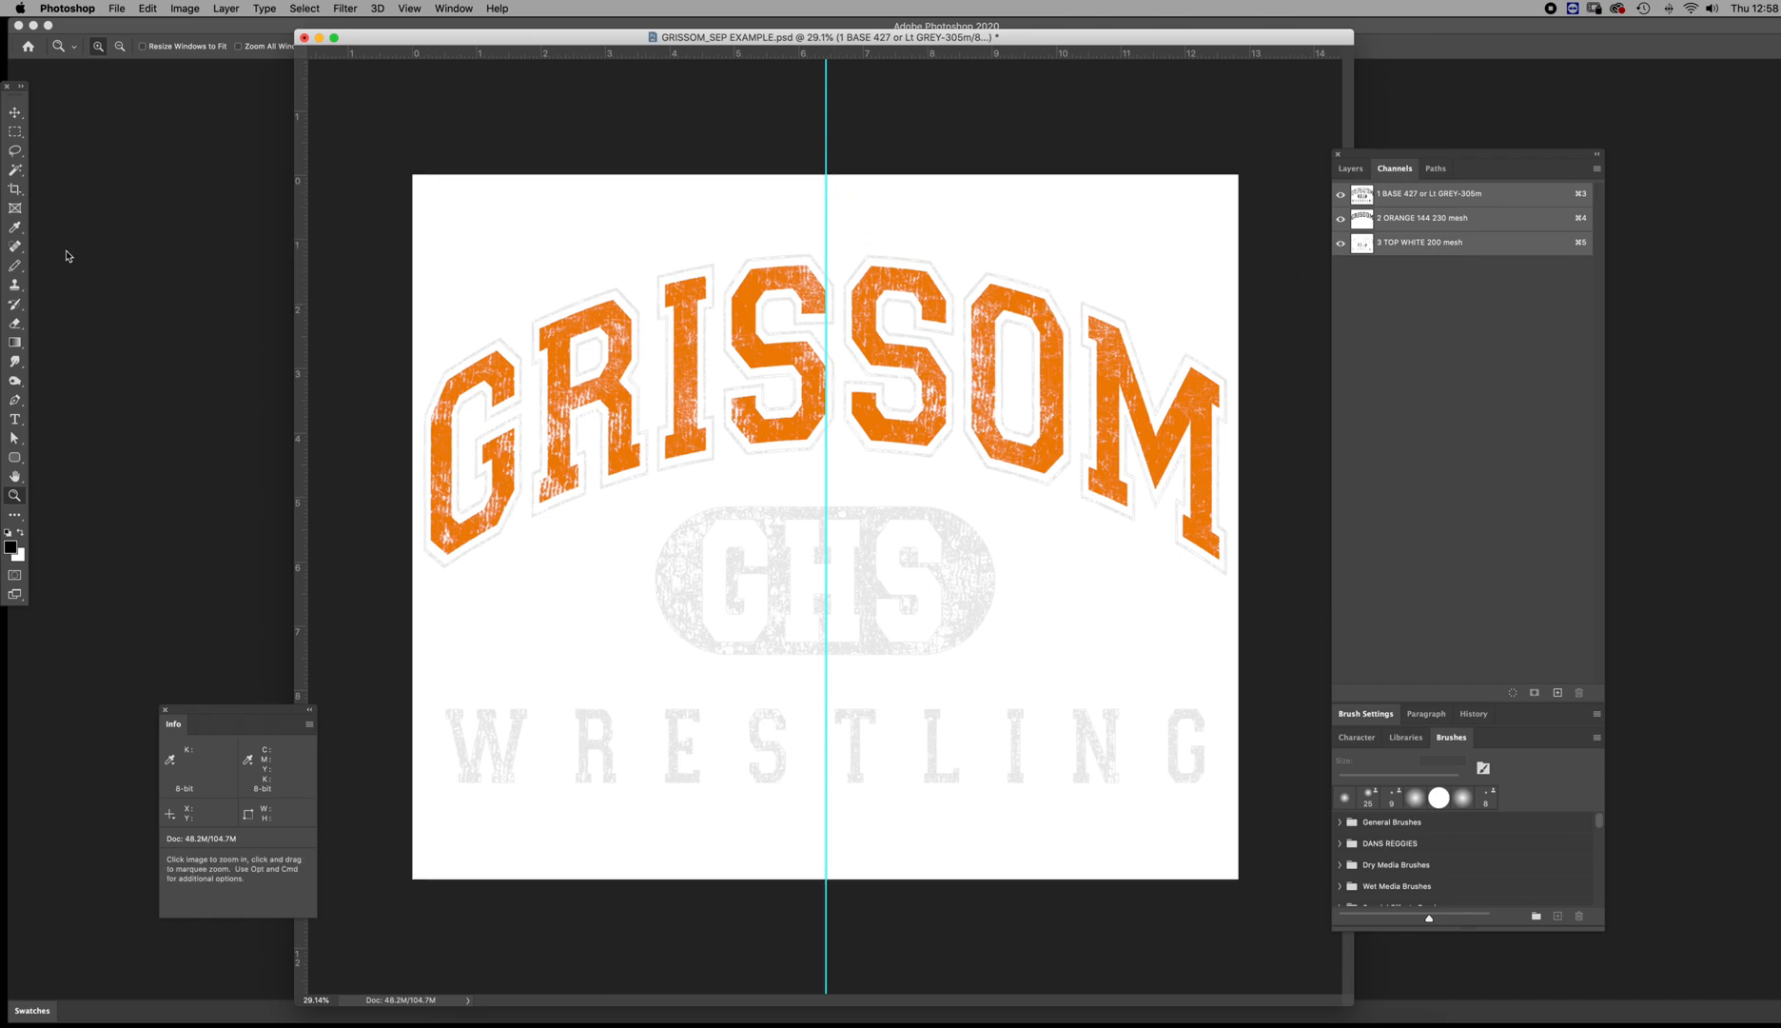
Set up the Pencil tool with a small 8 px brush
{"action": "key", "text": "b"}
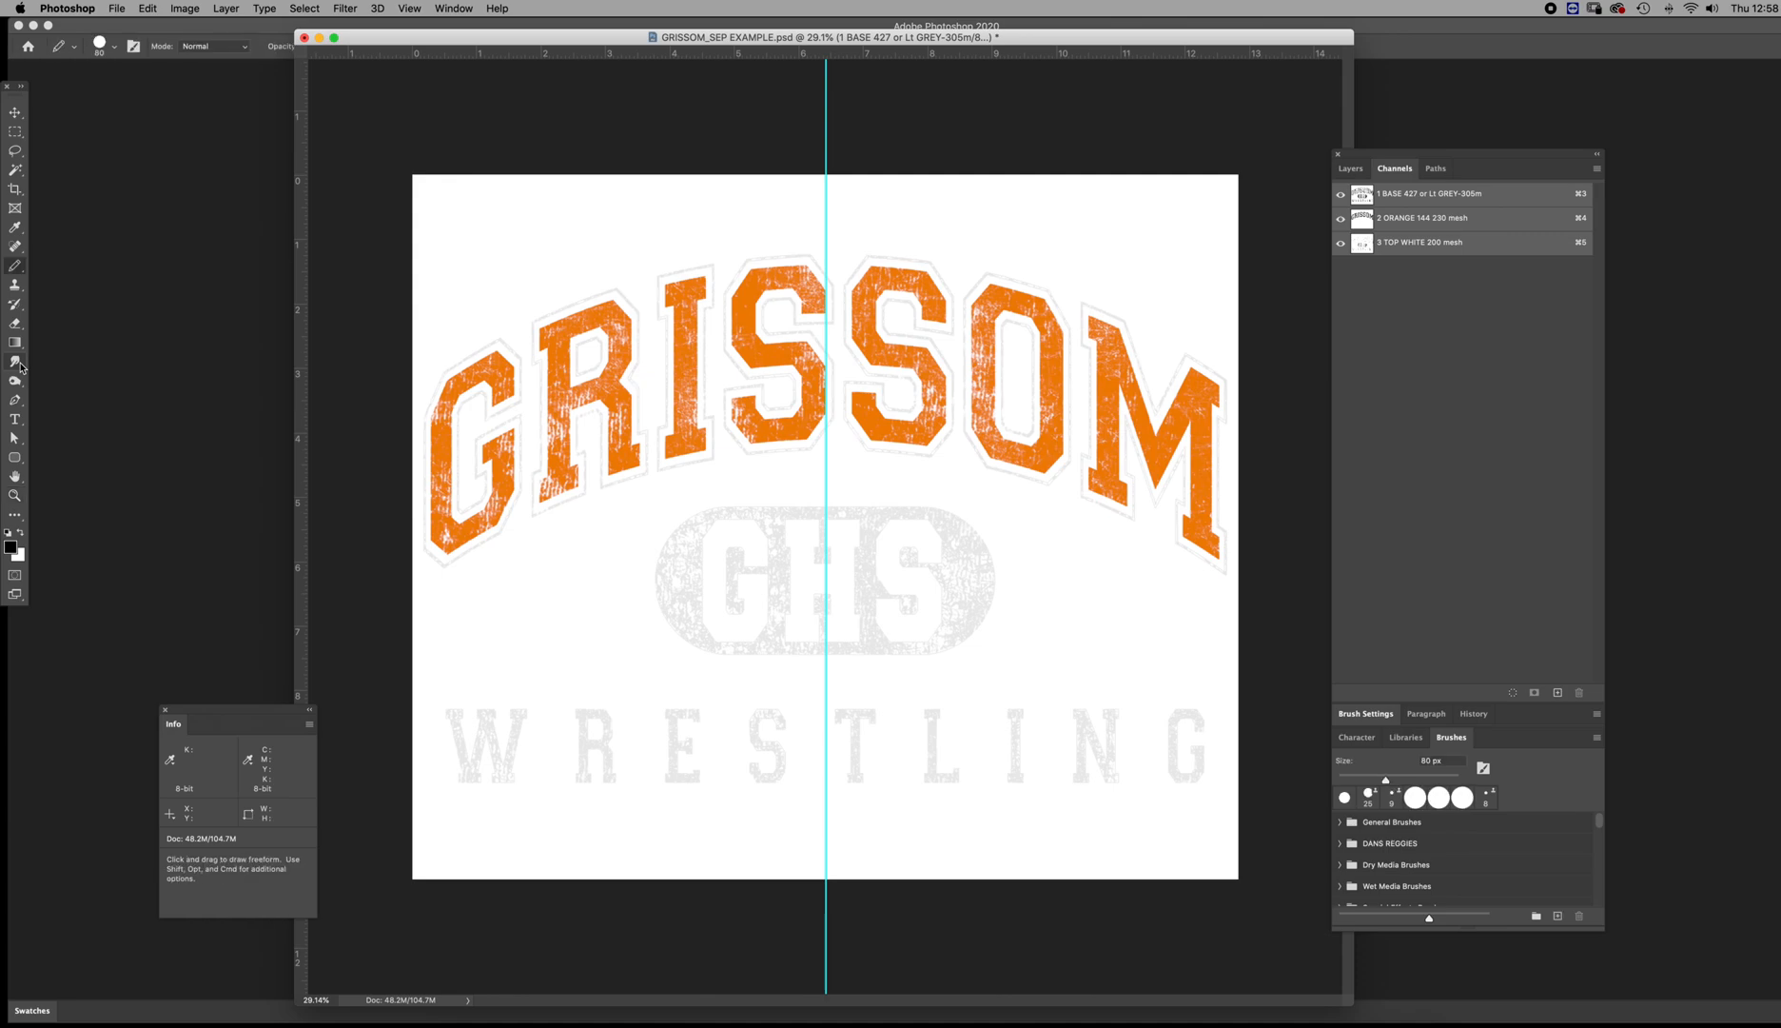
{"action": "left_click", "coordinate": [113, 46]}
{"action": "left_click", "coordinate": [113, 46]}
{"action": "left_click", "coordinate": [100, 46]}
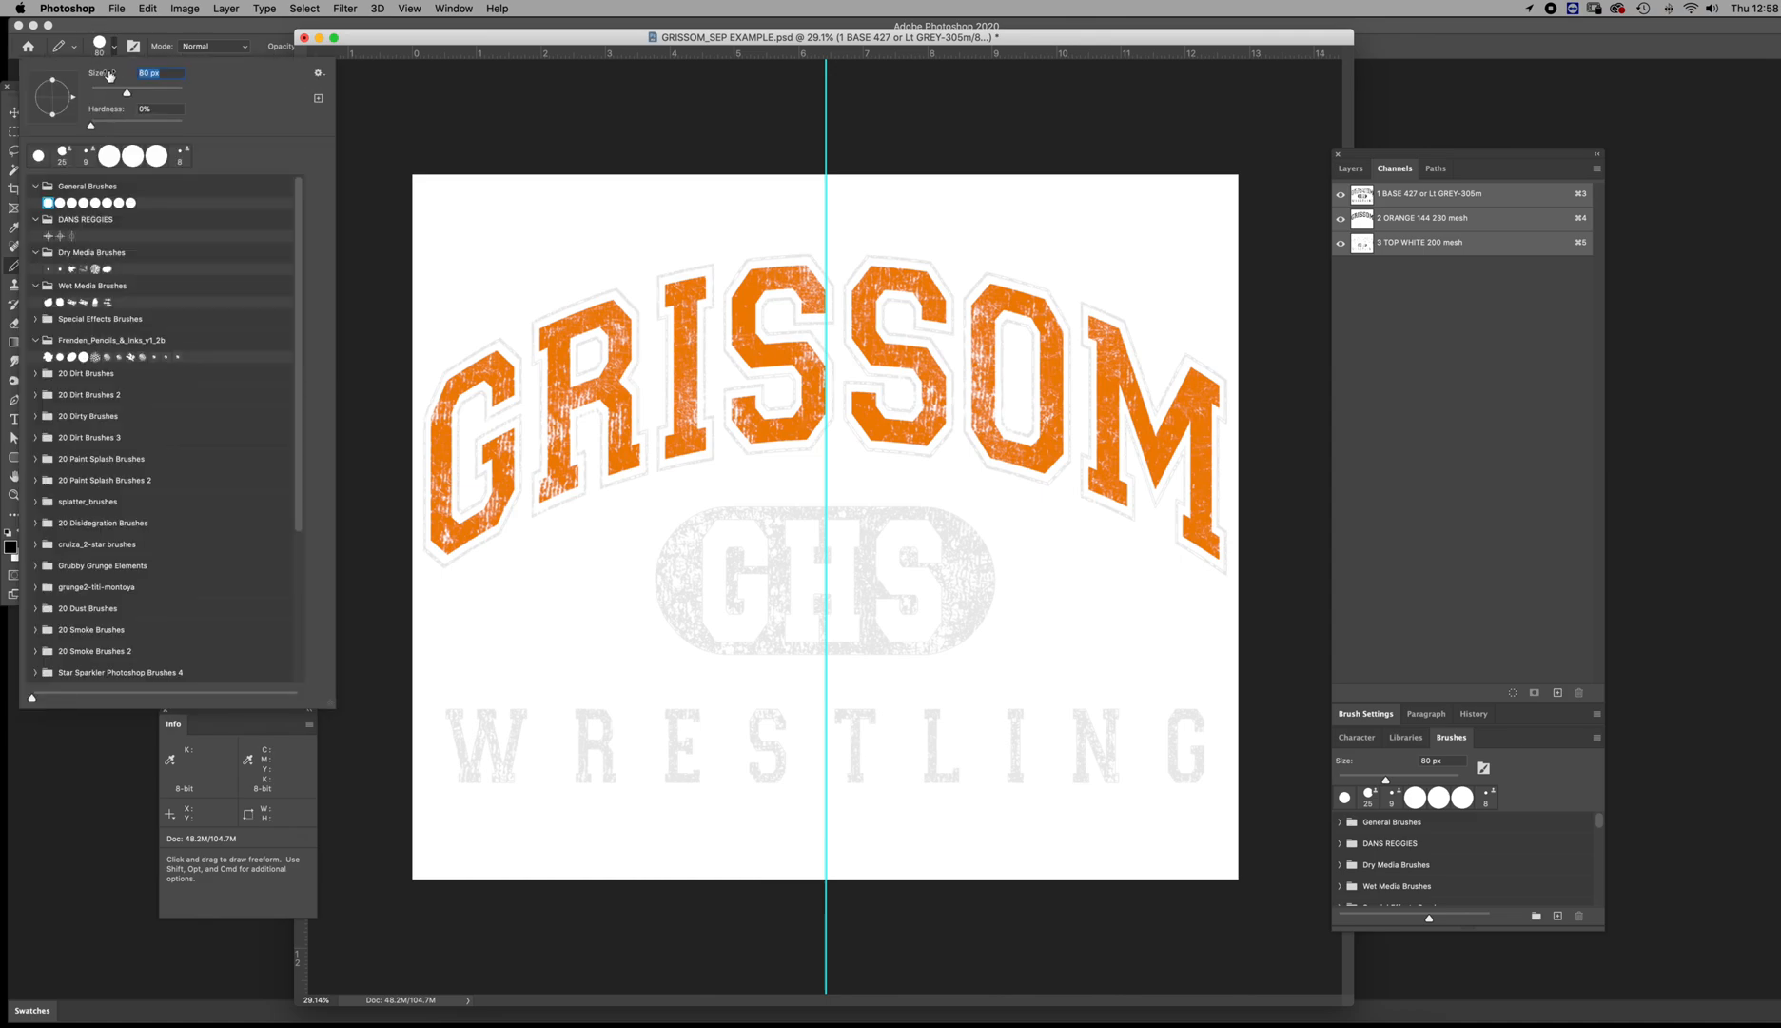
{"action": "left_click", "coordinate": [106, 48]}
{"action": "key", "text": "bracketleft"}
{"action": "key", "text": "bracketleft"}
{"action": "key", "text": "bracketleft"}
{"action": "key", "text": "bracketleft"}
{"action": "key", "text": "bracketleft"}
{"action": "key", "text": "bracketleft"}
{"action": "key", "text": "bracketleft"}
{"action": "key", "text": "bracketleft"}
{"action": "key", "text": "bracketleft"}
{"action": "key", "text": "bracketleft"}
{"action": "key", "text": "bracketleft"}
{"action": "key", "text": "bracketleft"}
{"action": "key", "text": "bracketleft"}
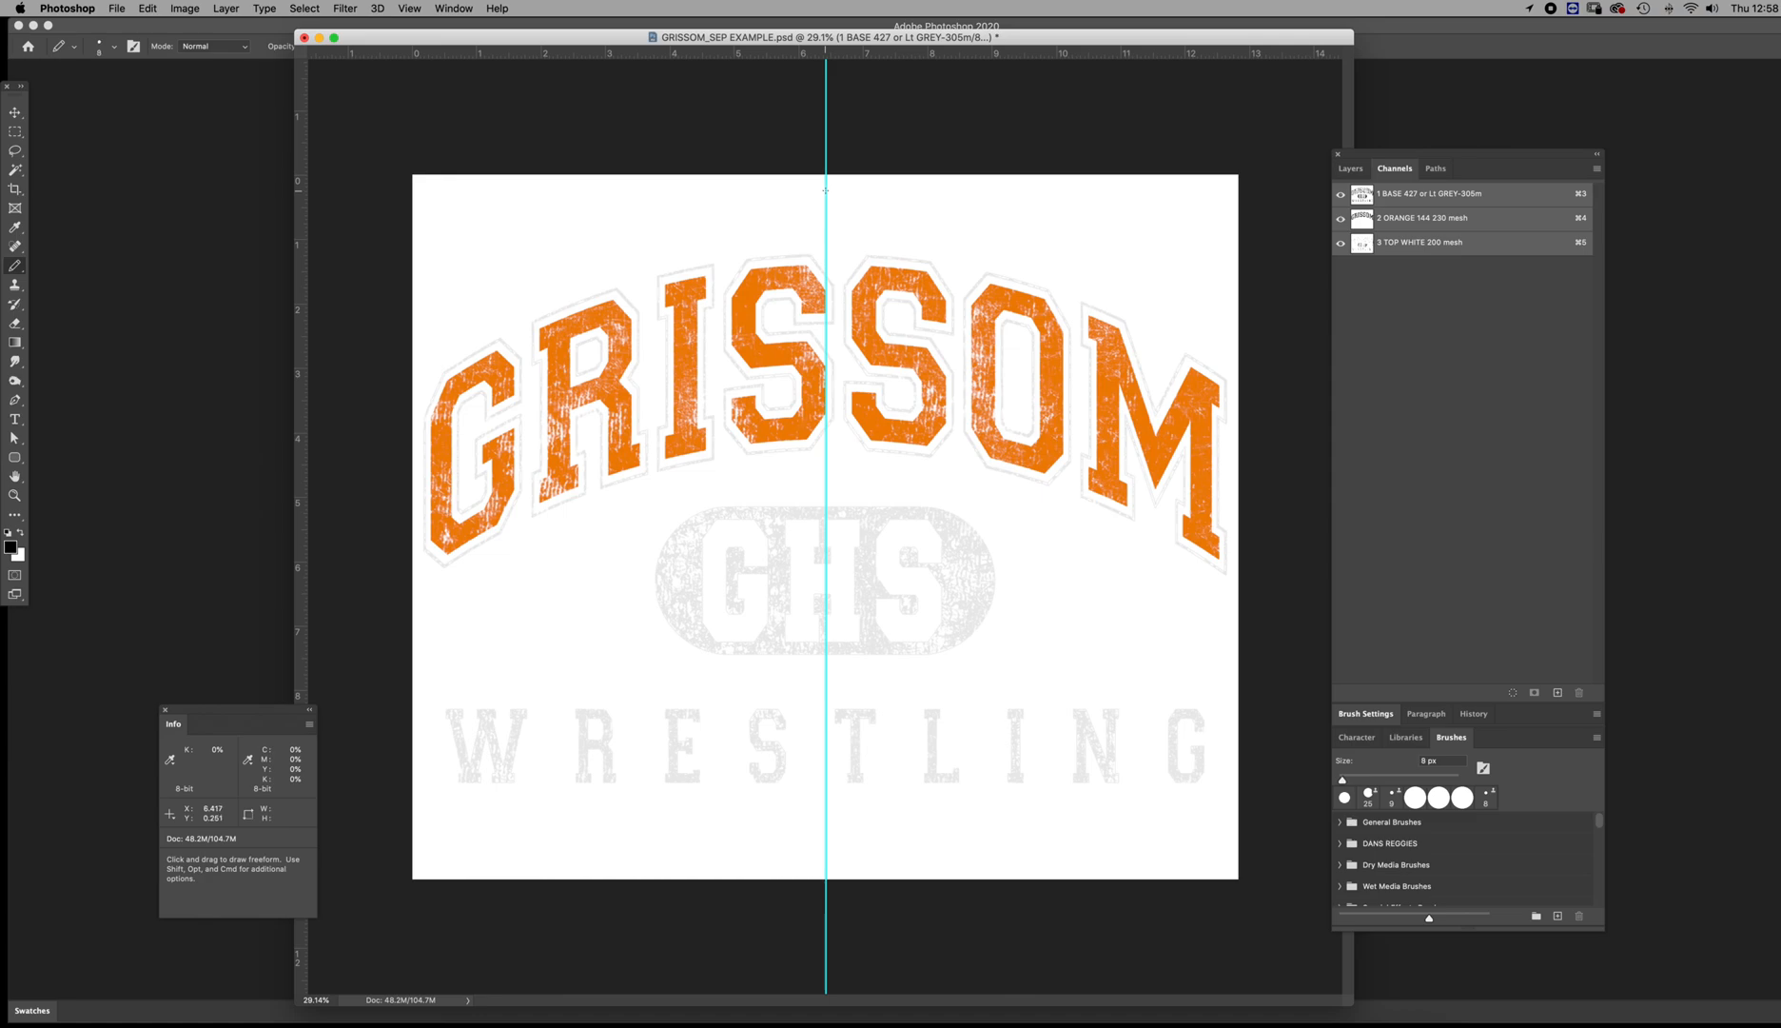
Draw a black registration cross on the centre guide above the artwork in all three channels, with the top white channel and guide hidden
{"action": "key", "text": "z"}
{"action": "left_click_drag", "start_coordinate": [828, 206], "coordinate": [903, 326]}
{"action": "key", "text": "space"}
{"action": "left_click_drag", "start_coordinate": [897, 175], "coordinate": [296, 316]}
{"action": "key", "text": "space"}
{"action": "left_click_drag", "start_coordinate": [1073, 159], "coordinate": [1093, 337]}
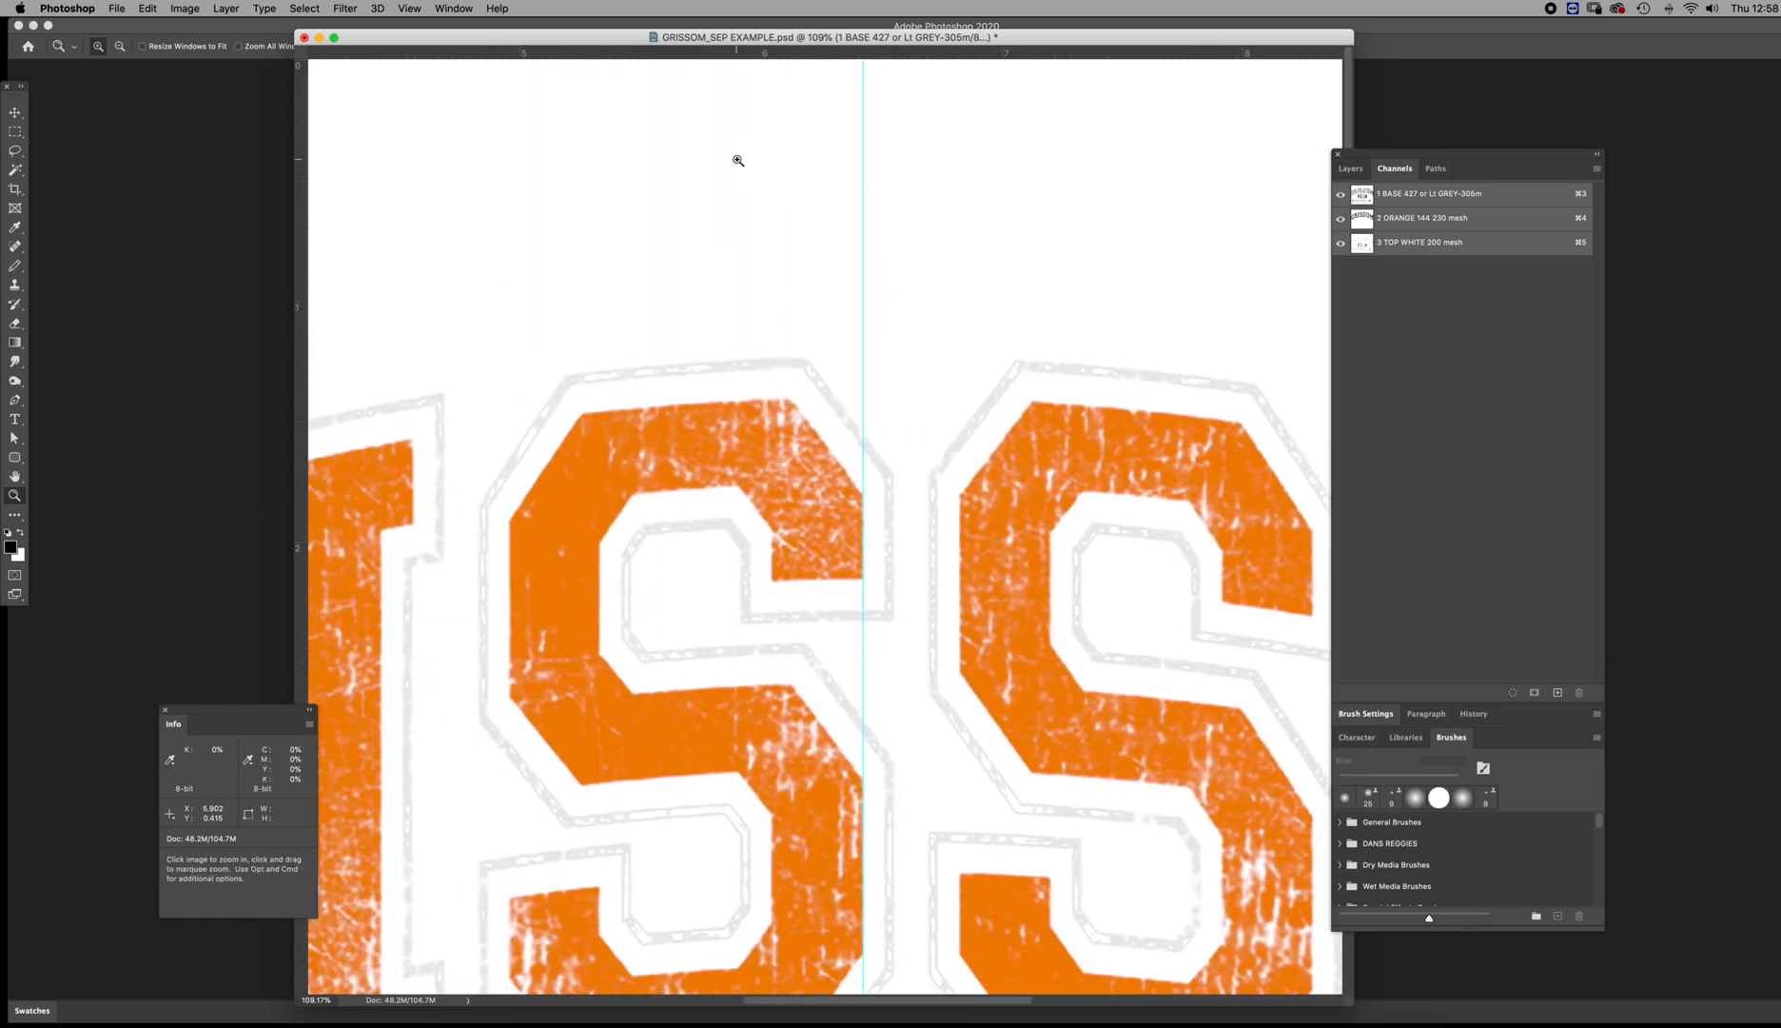
{"action": "key", "text": "b"}
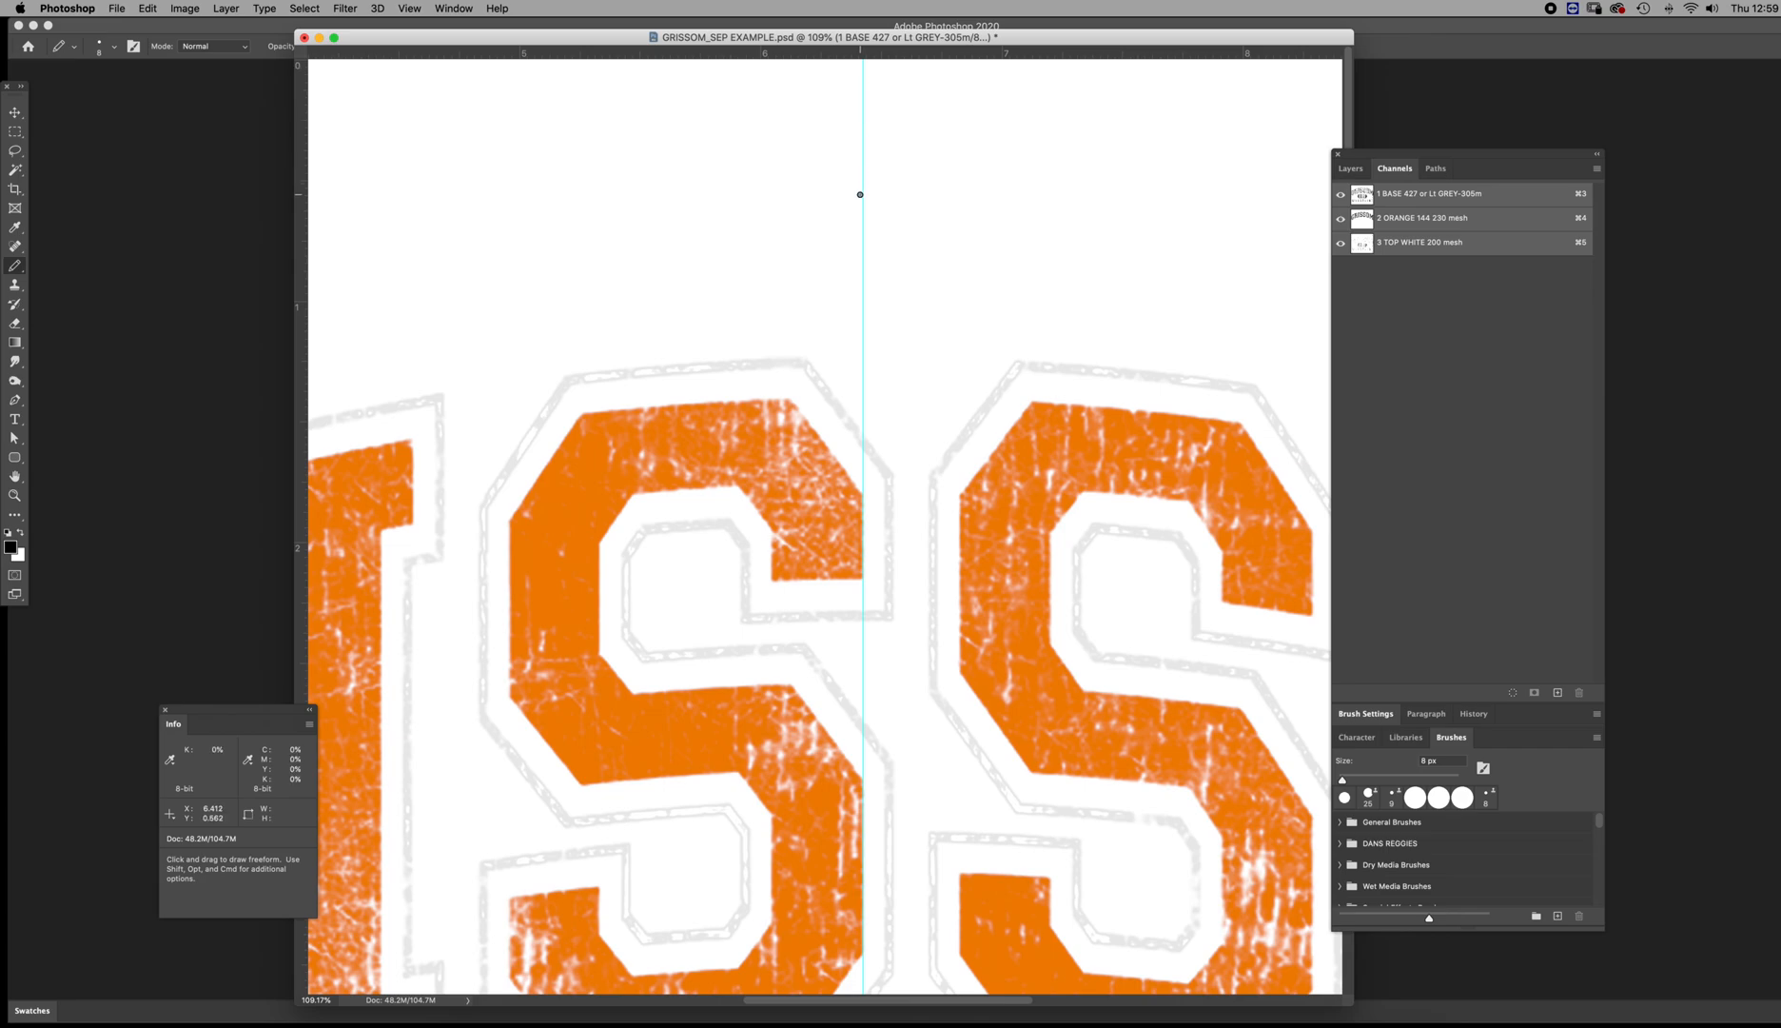
{"action": "left_click", "coordinate": [1341, 246]}
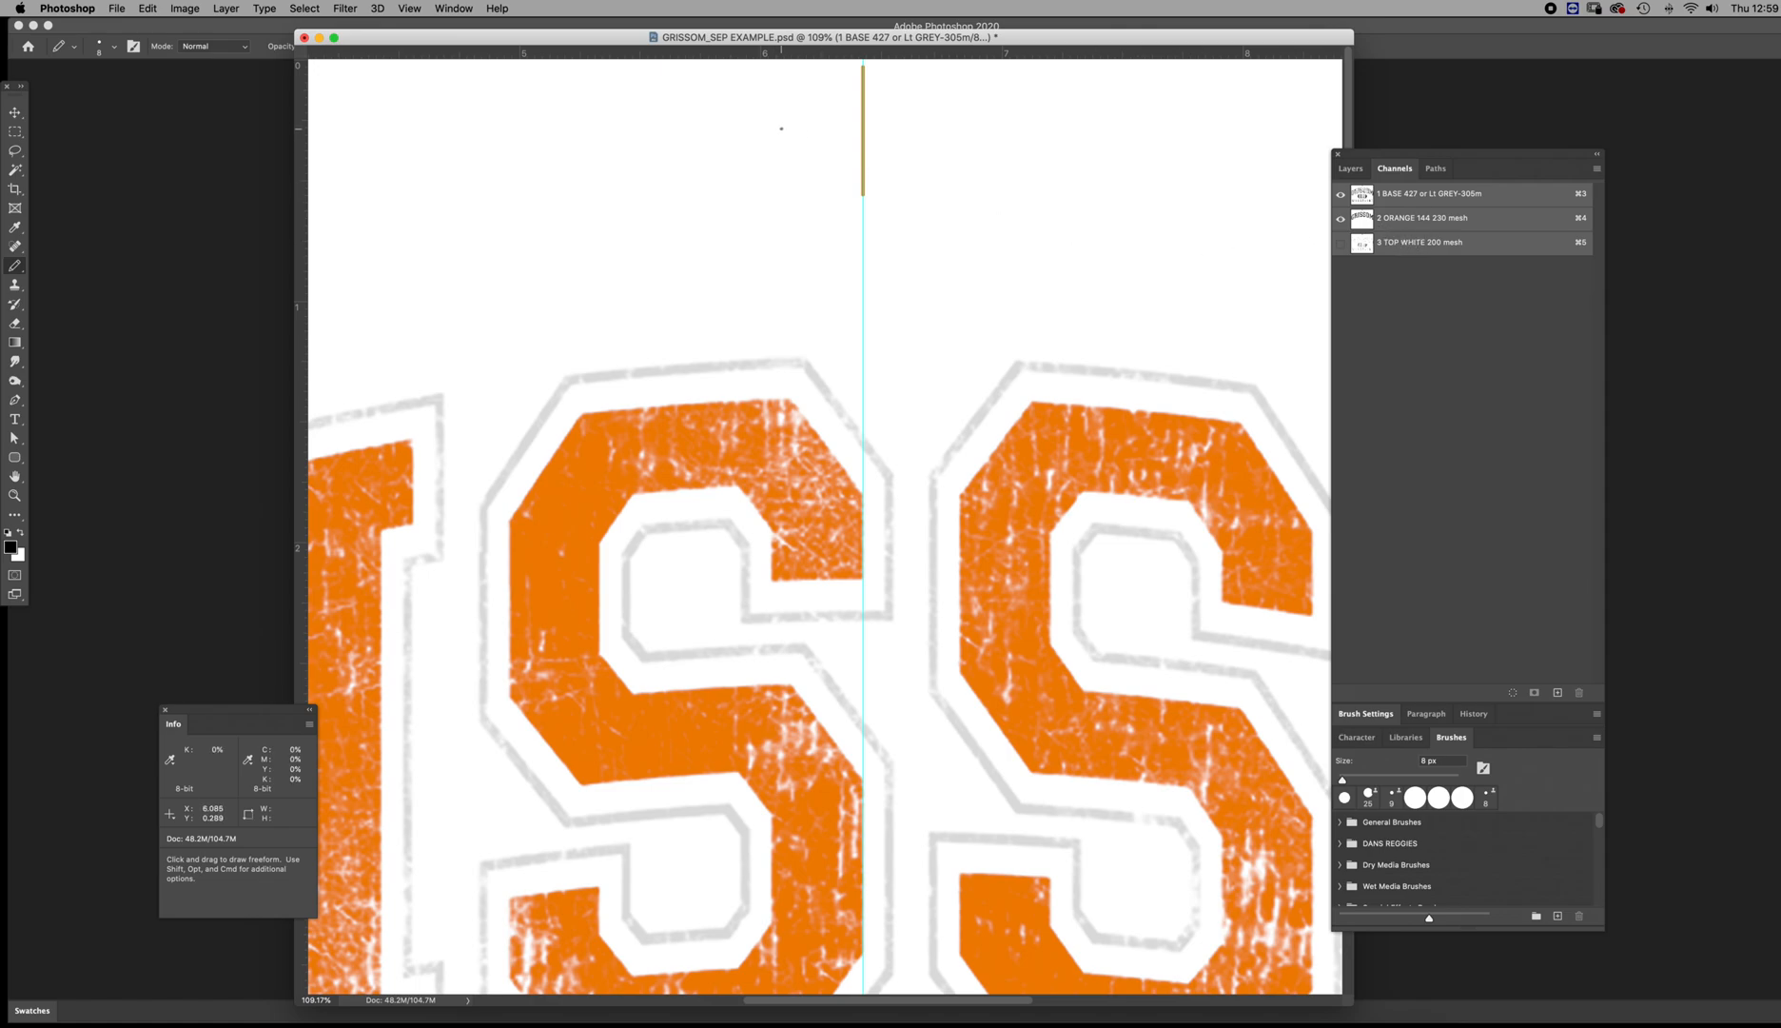
{"action": "left_click_drag", "start_coordinate": [780, 128], "coordinate": [952, 135]}
{"action": "key", "text": "z"}
{"action": "left_click_drag", "start_coordinate": [902, 250], "coordinate": [827, 209]}
{"action": "key", "text": "m"}
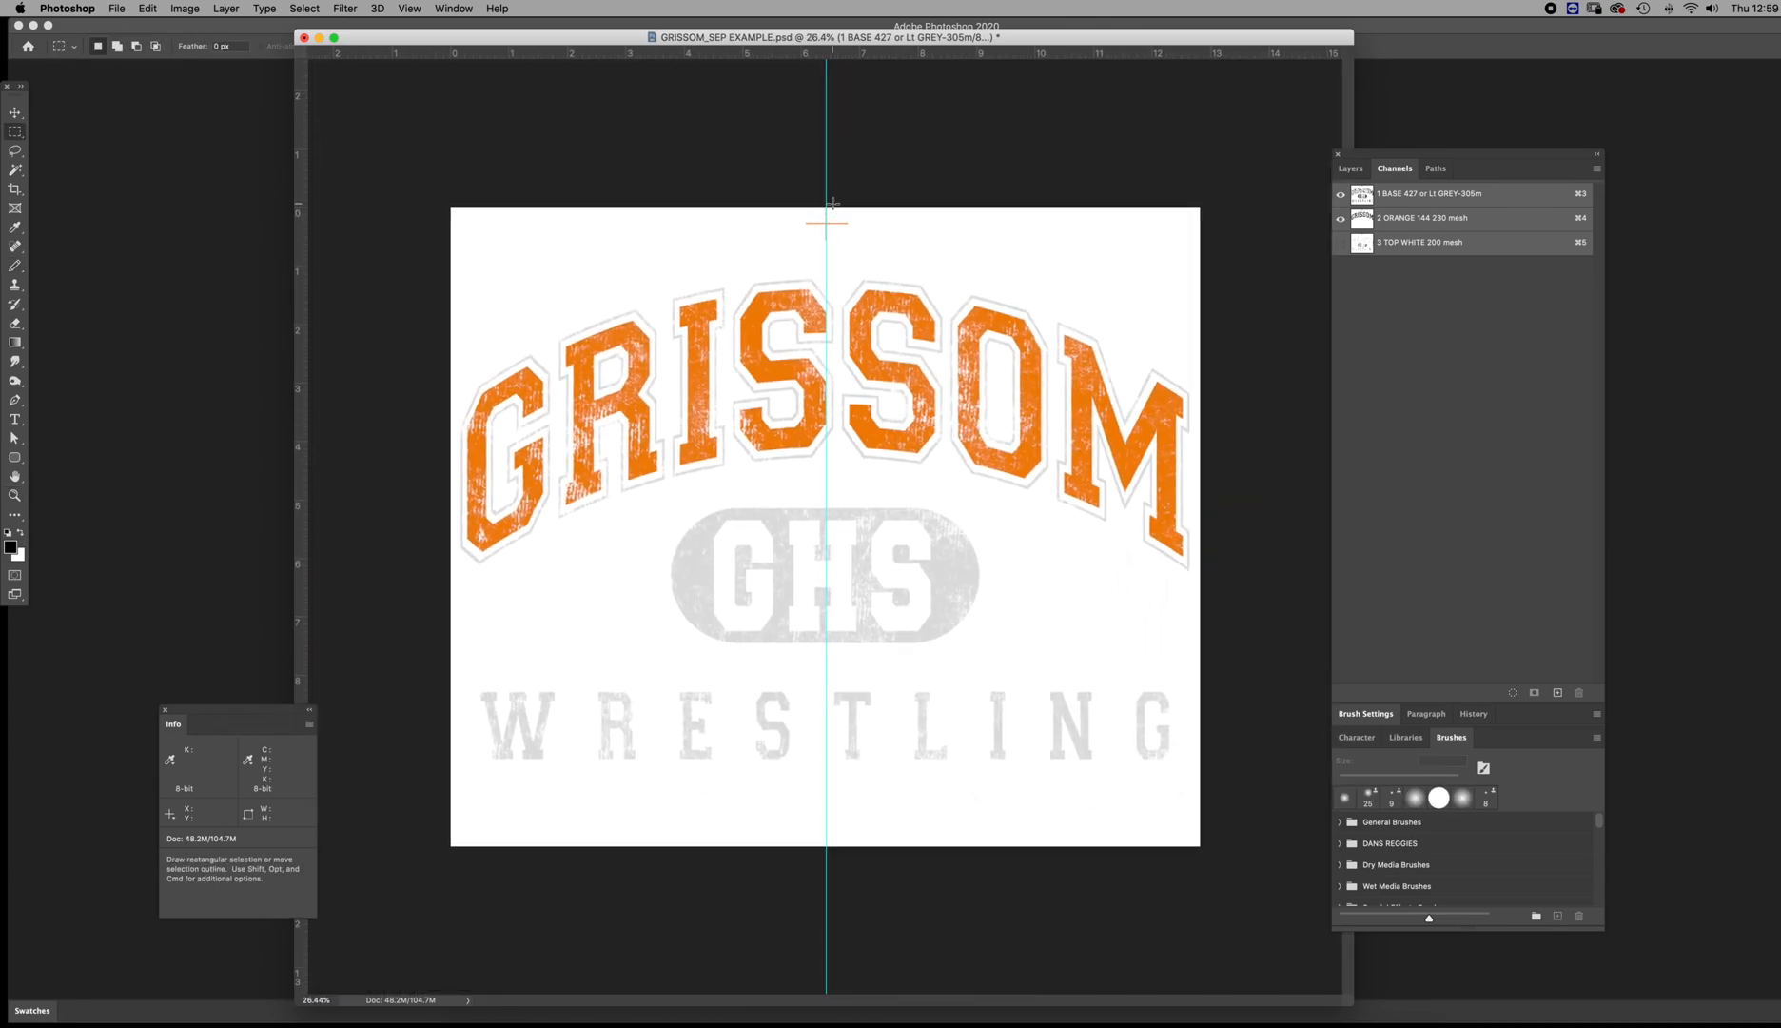
{"action": "key", "text": "super+;"}
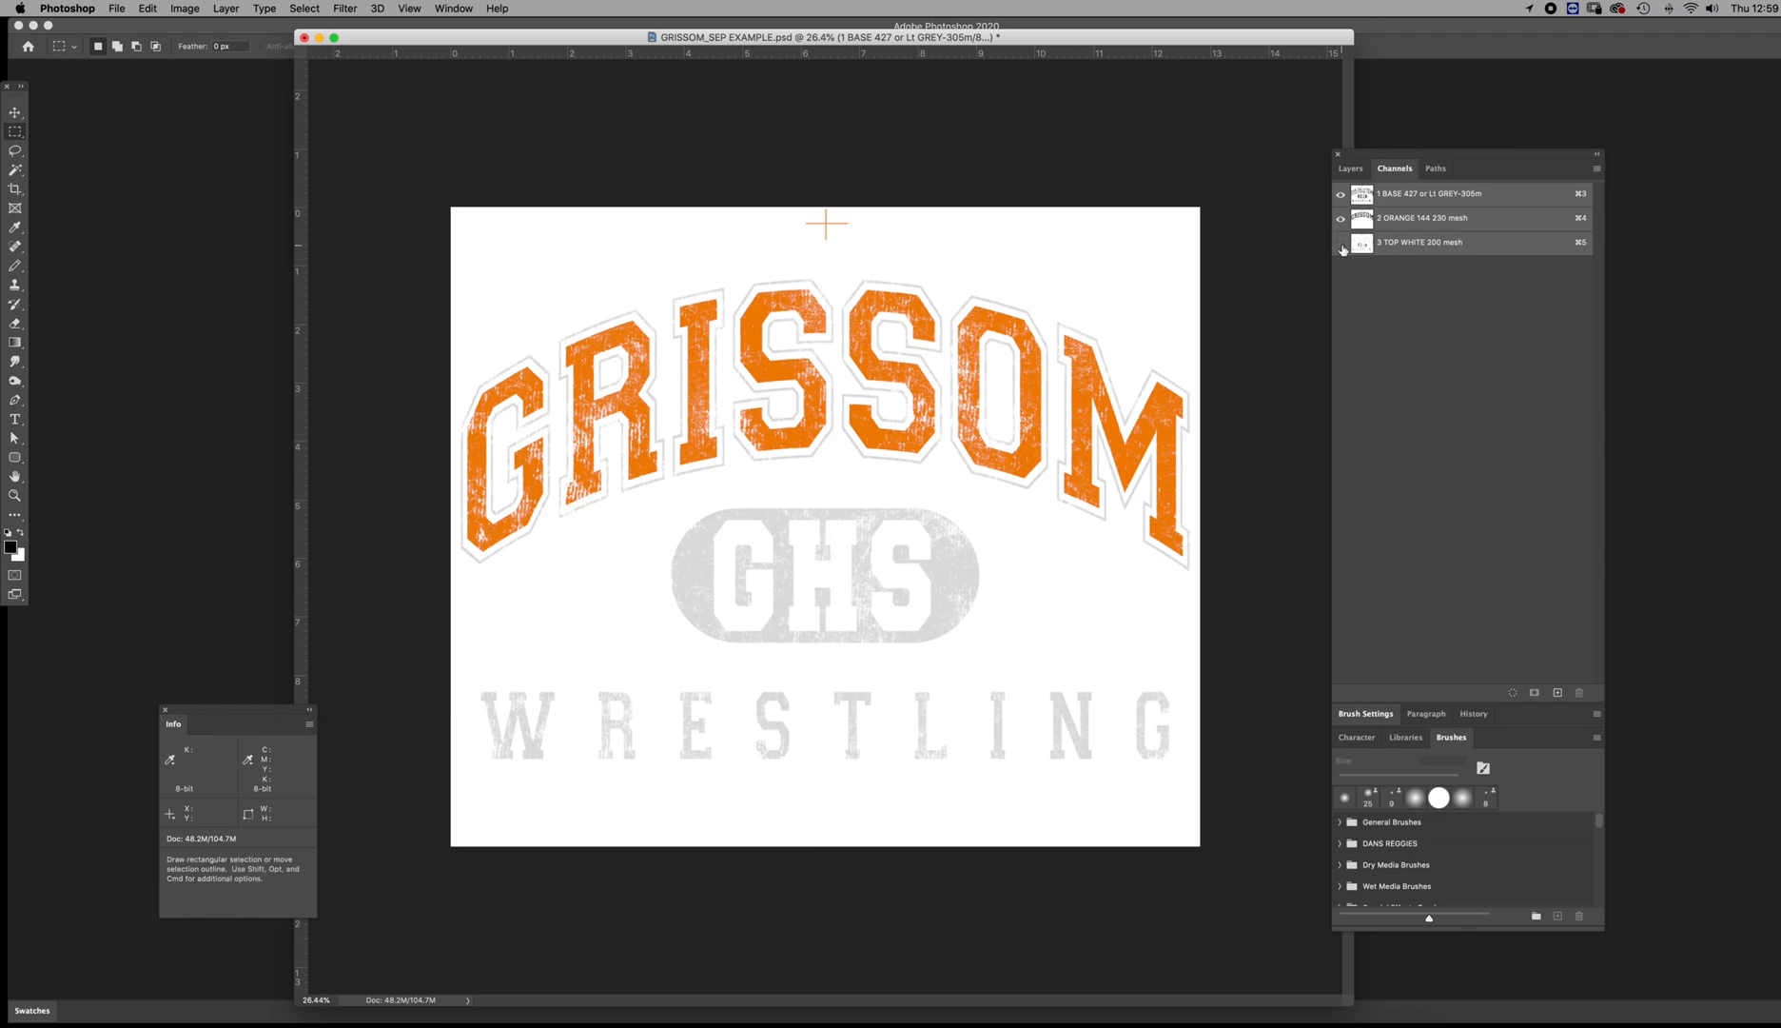
Add the channel labels "1 base grey 427 - 305m", "2 Orange 144-230mesh" and "3 Top white - 200 mesh" above the artwork in all three channels
{"action": "key", "text": "t"}
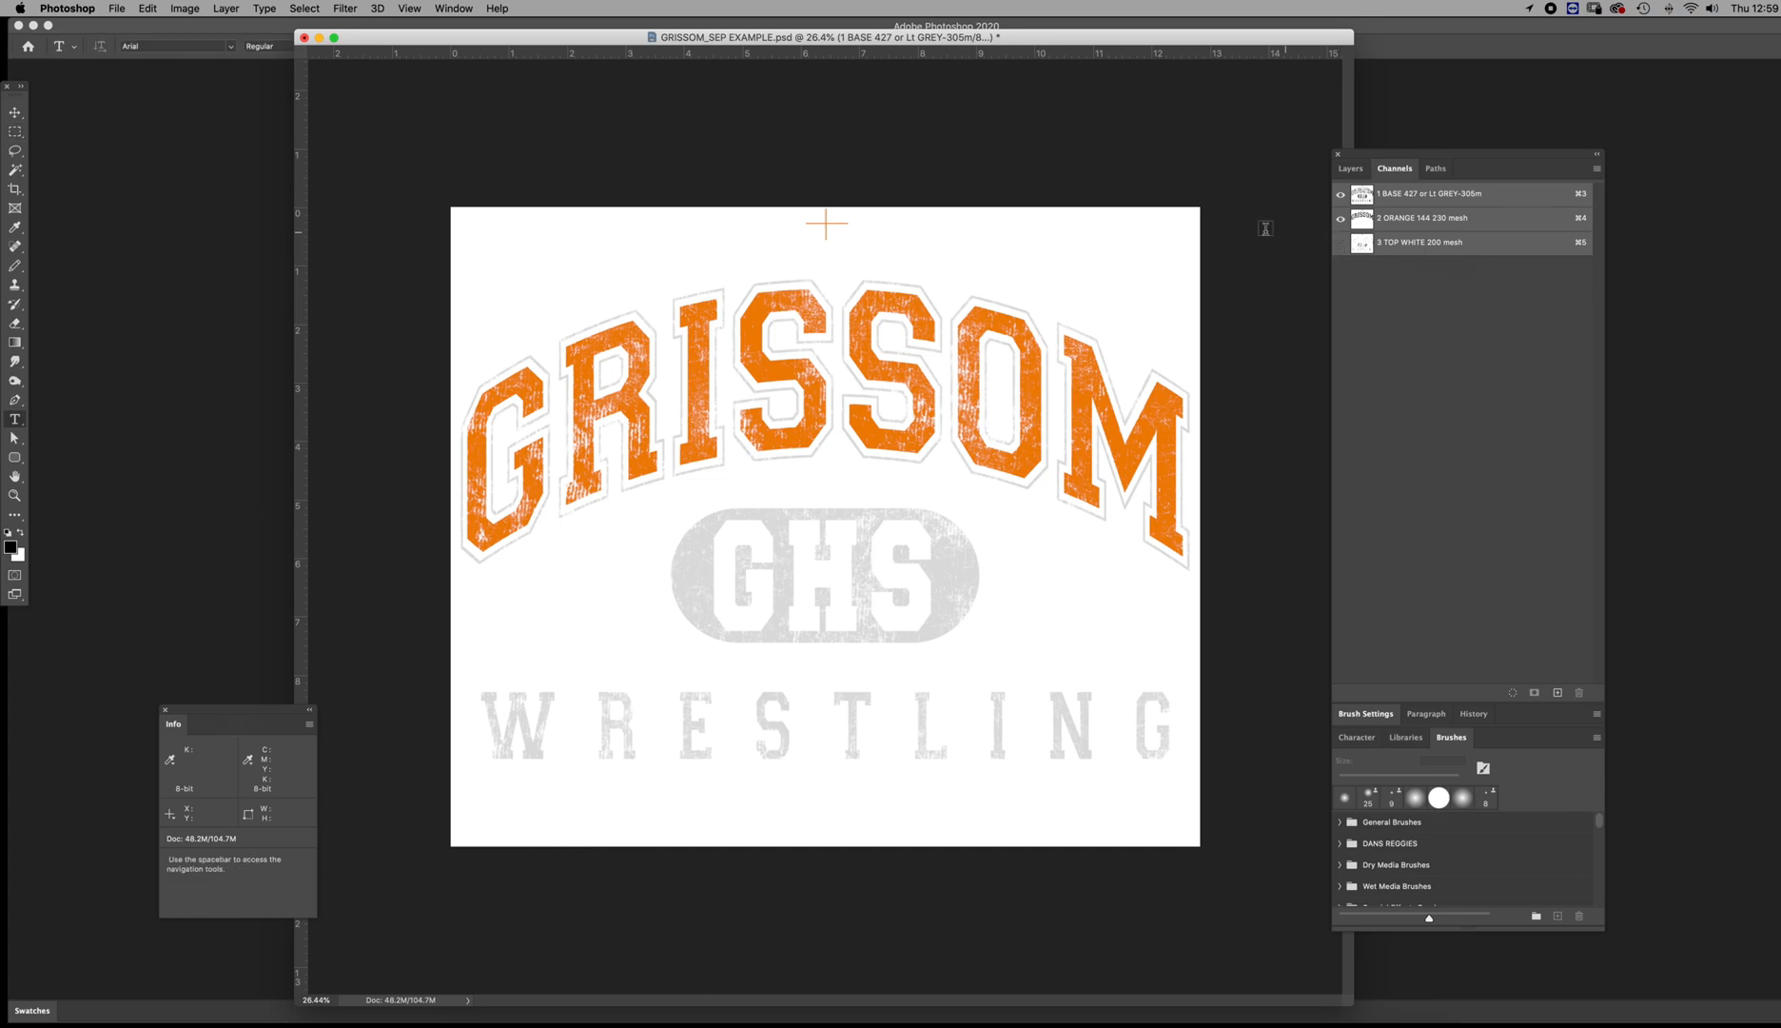
{"action": "left_click", "coordinate": [499, 228]}
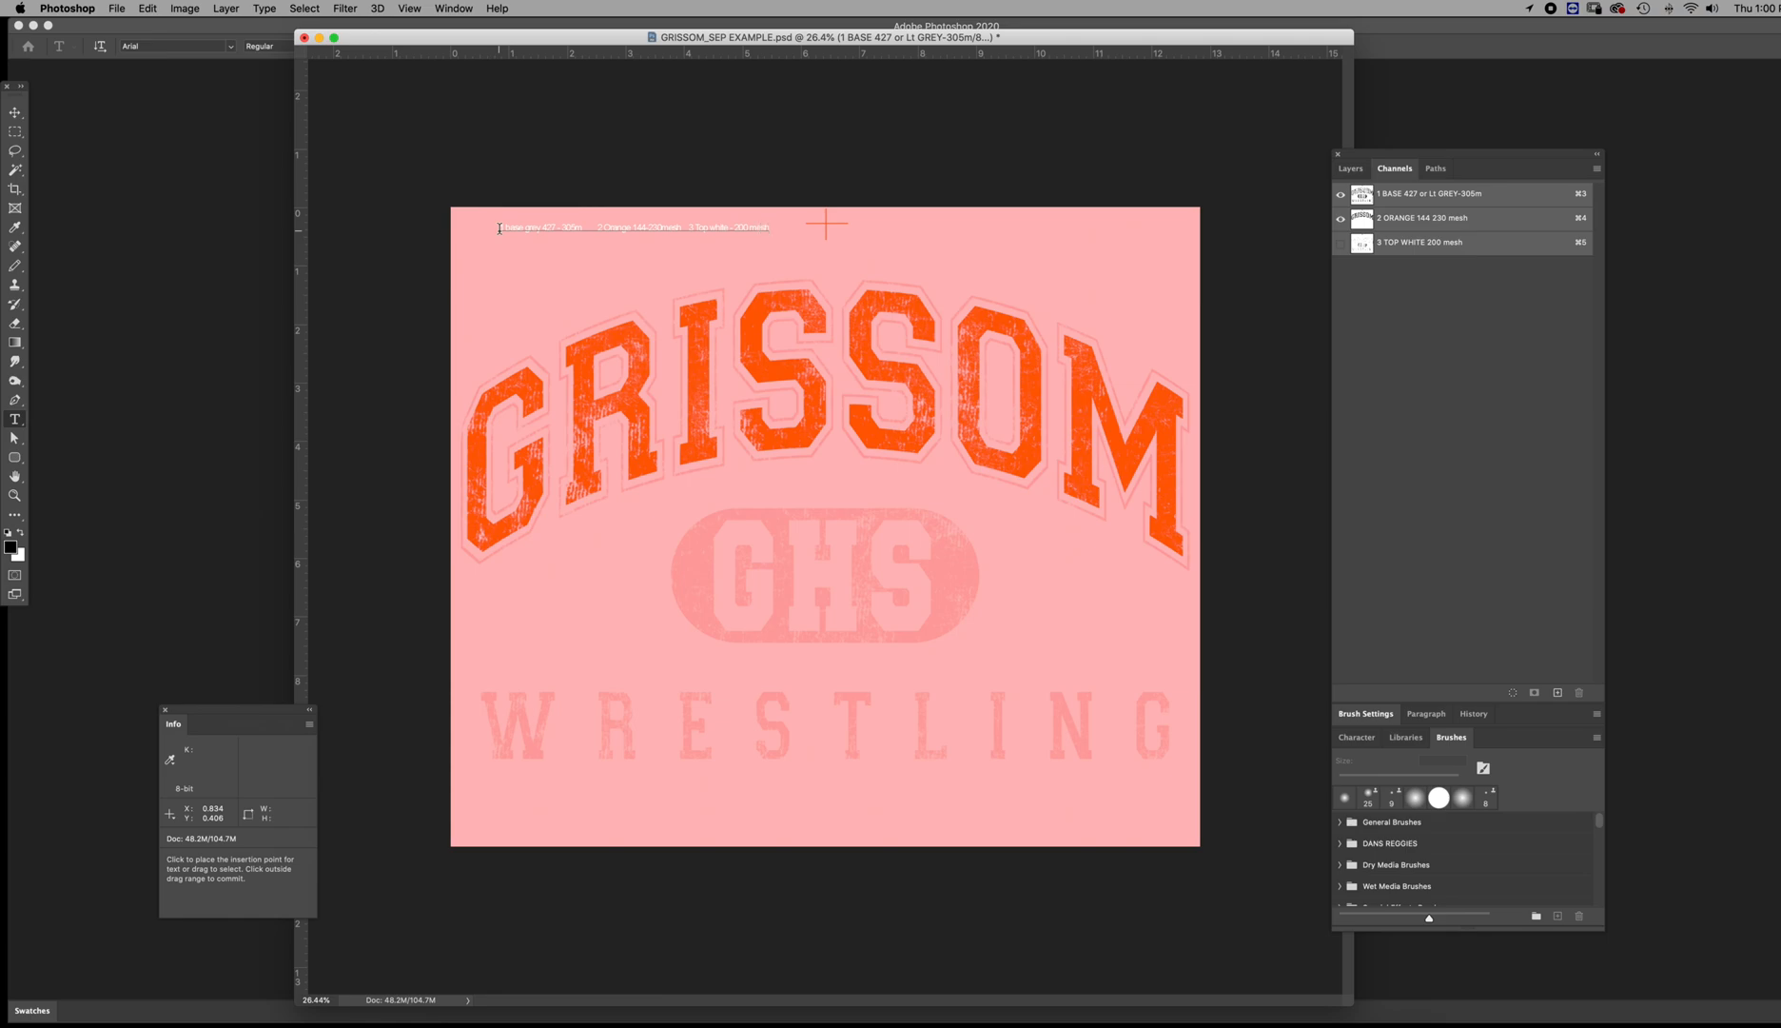
{"action": "left_click", "coordinate": [685, 251]}
{"action": "key", "text": "super+d"}
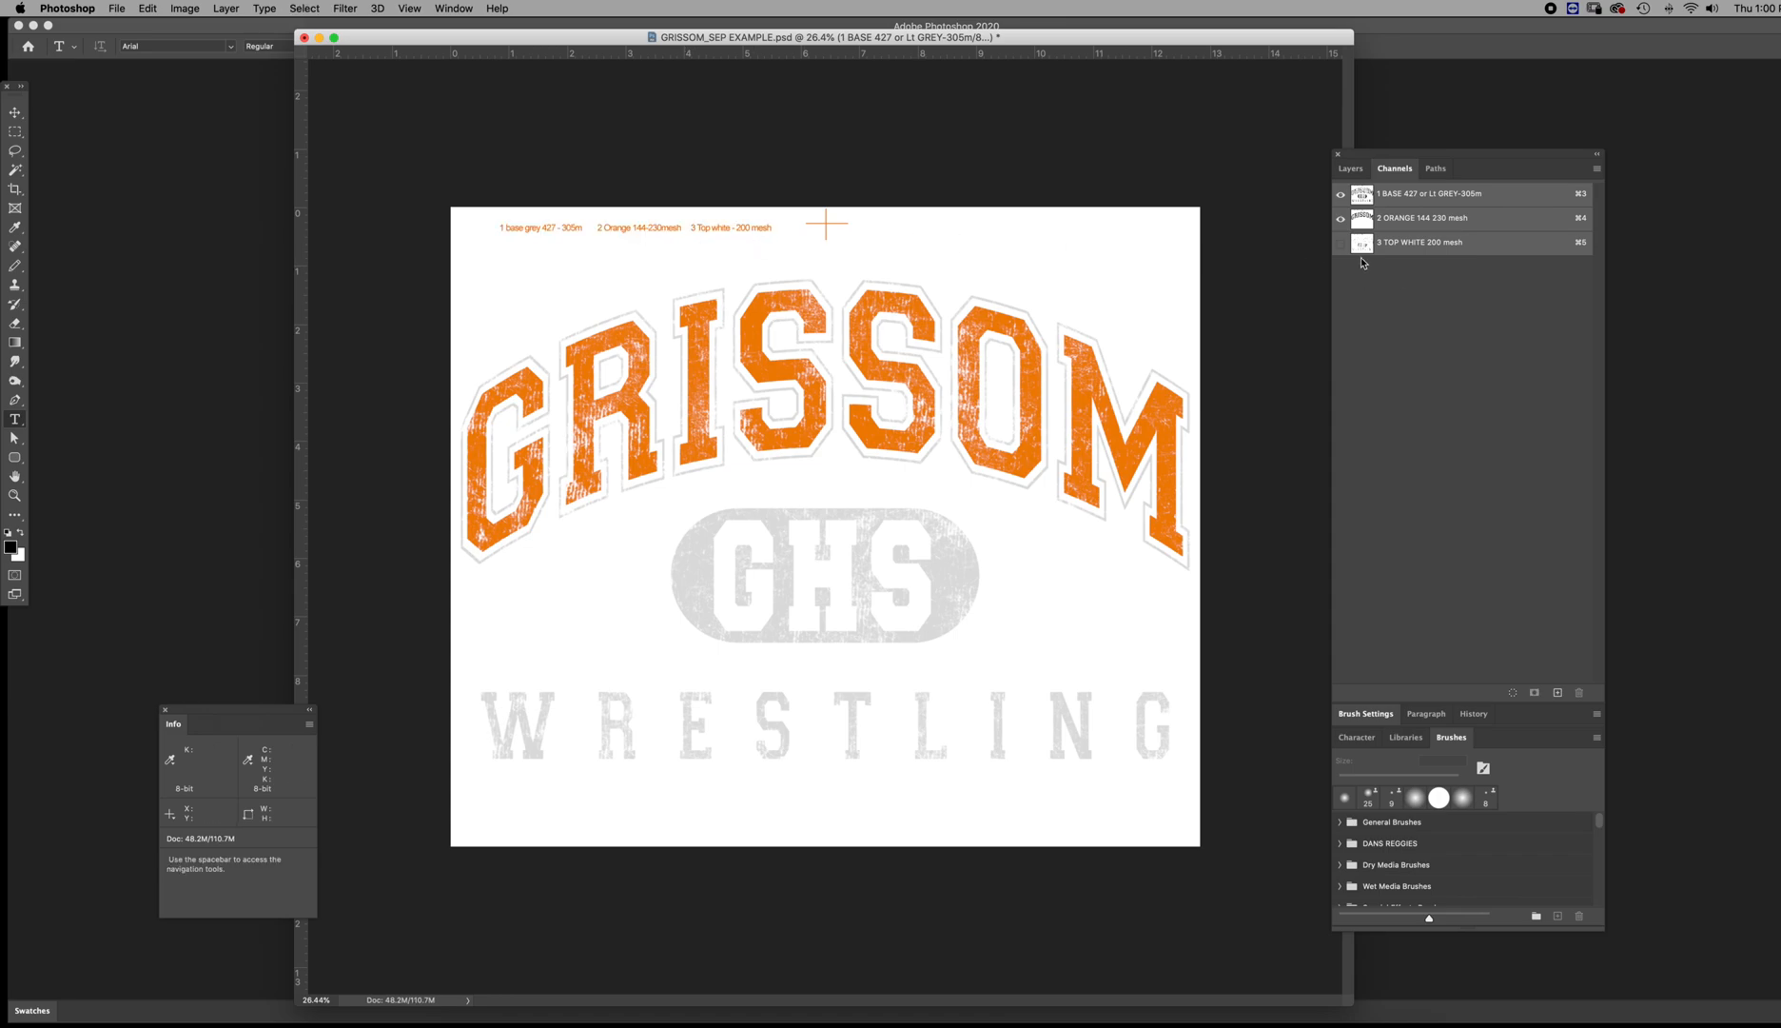
Delete the base grey and orange labels from the top white channel
{"action": "left_click", "coordinate": [1356, 246]}
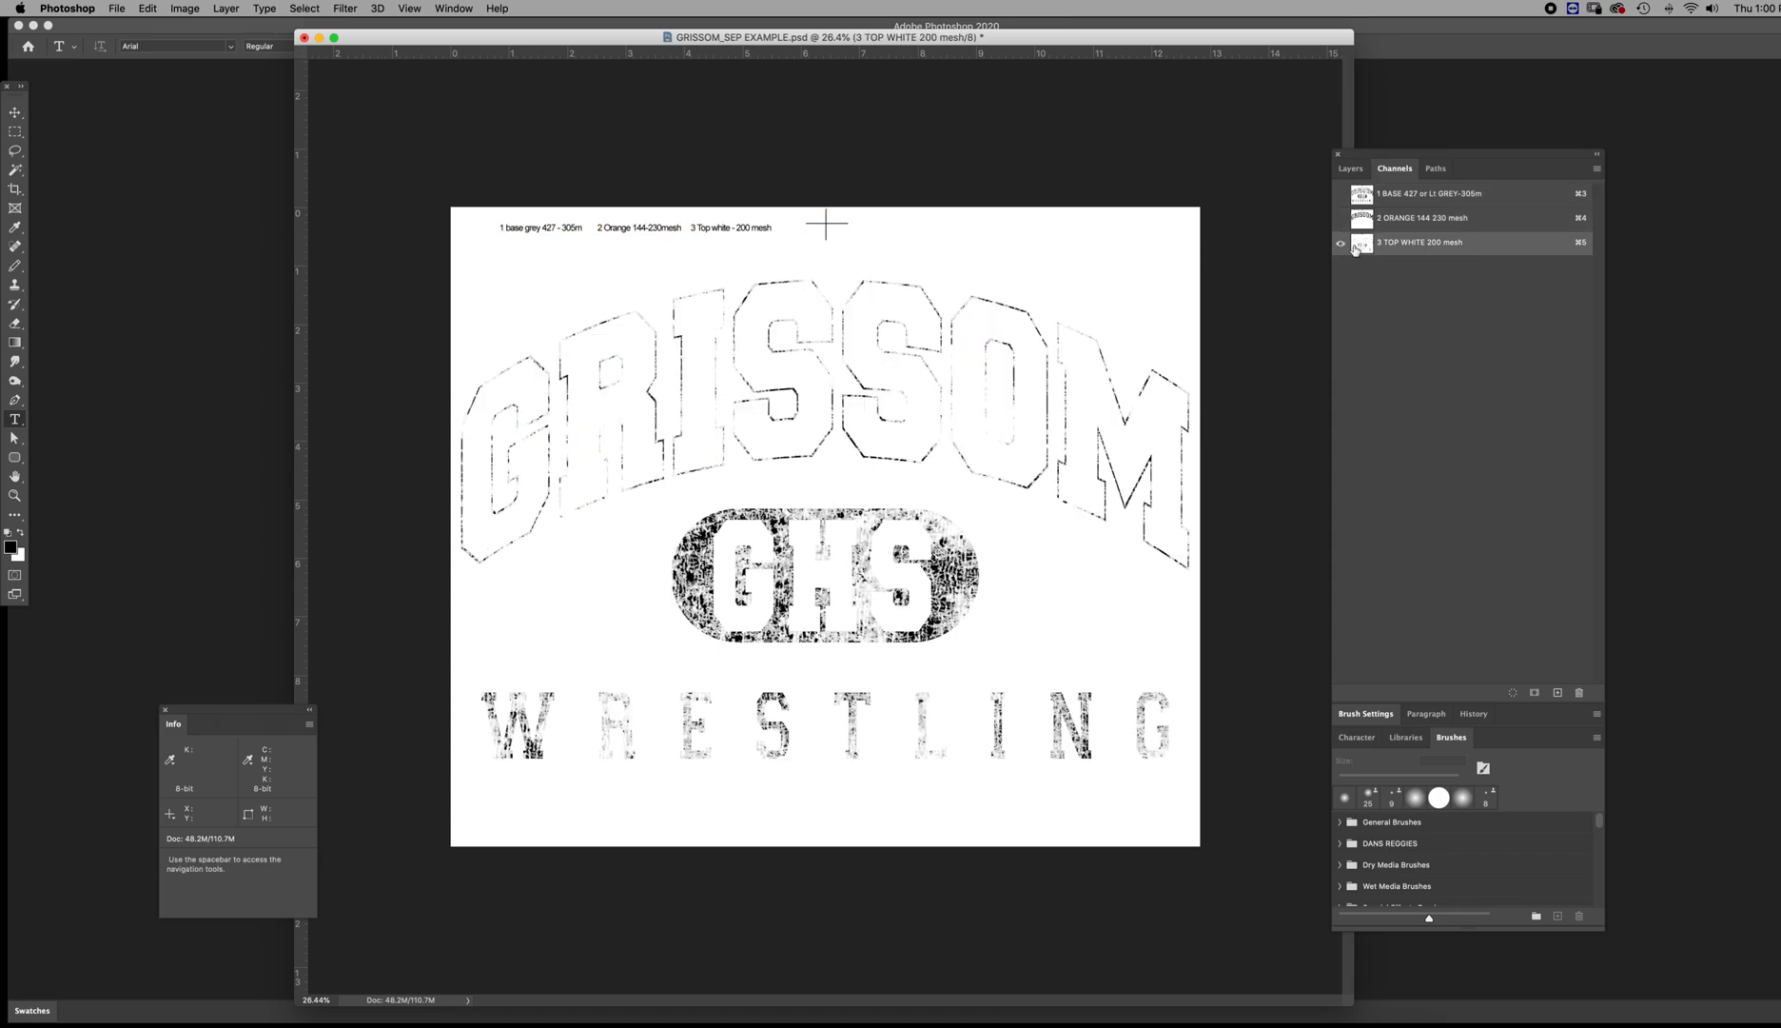
{"action": "key", "text": "m"}
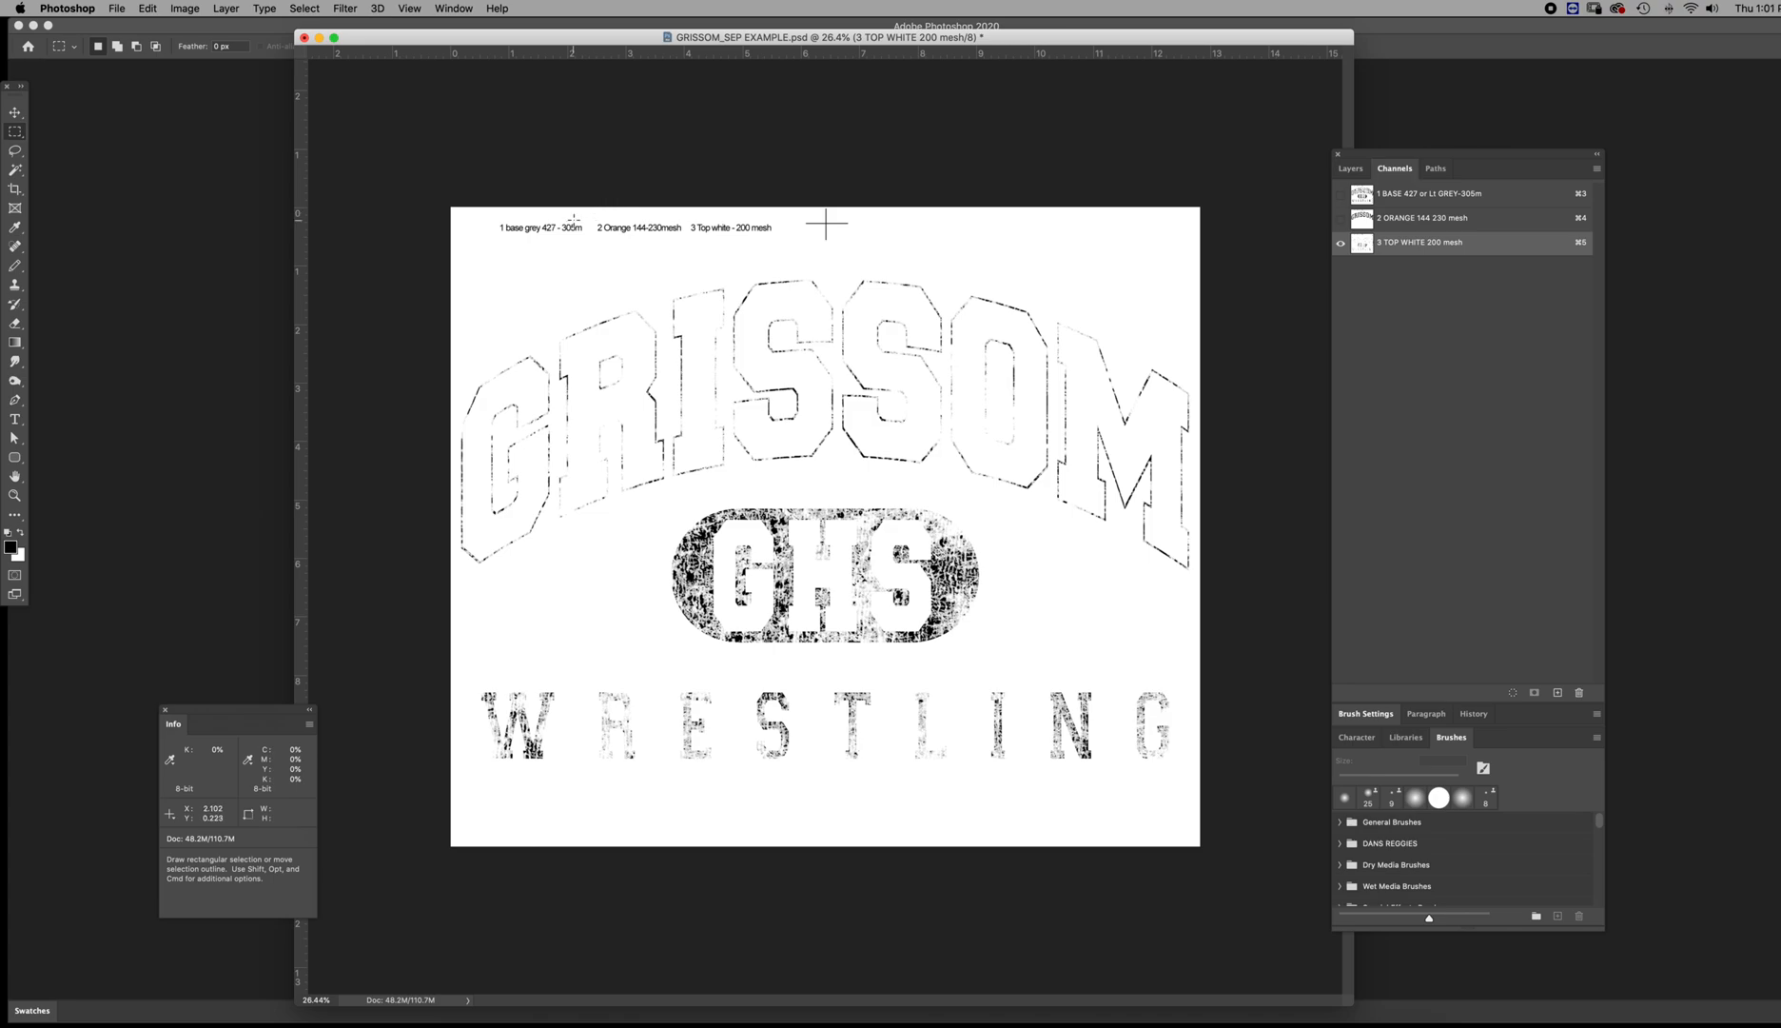
{"action": "left_click_drag", "start_coordinate": [492, 218], "coordinate": [688, 236]}
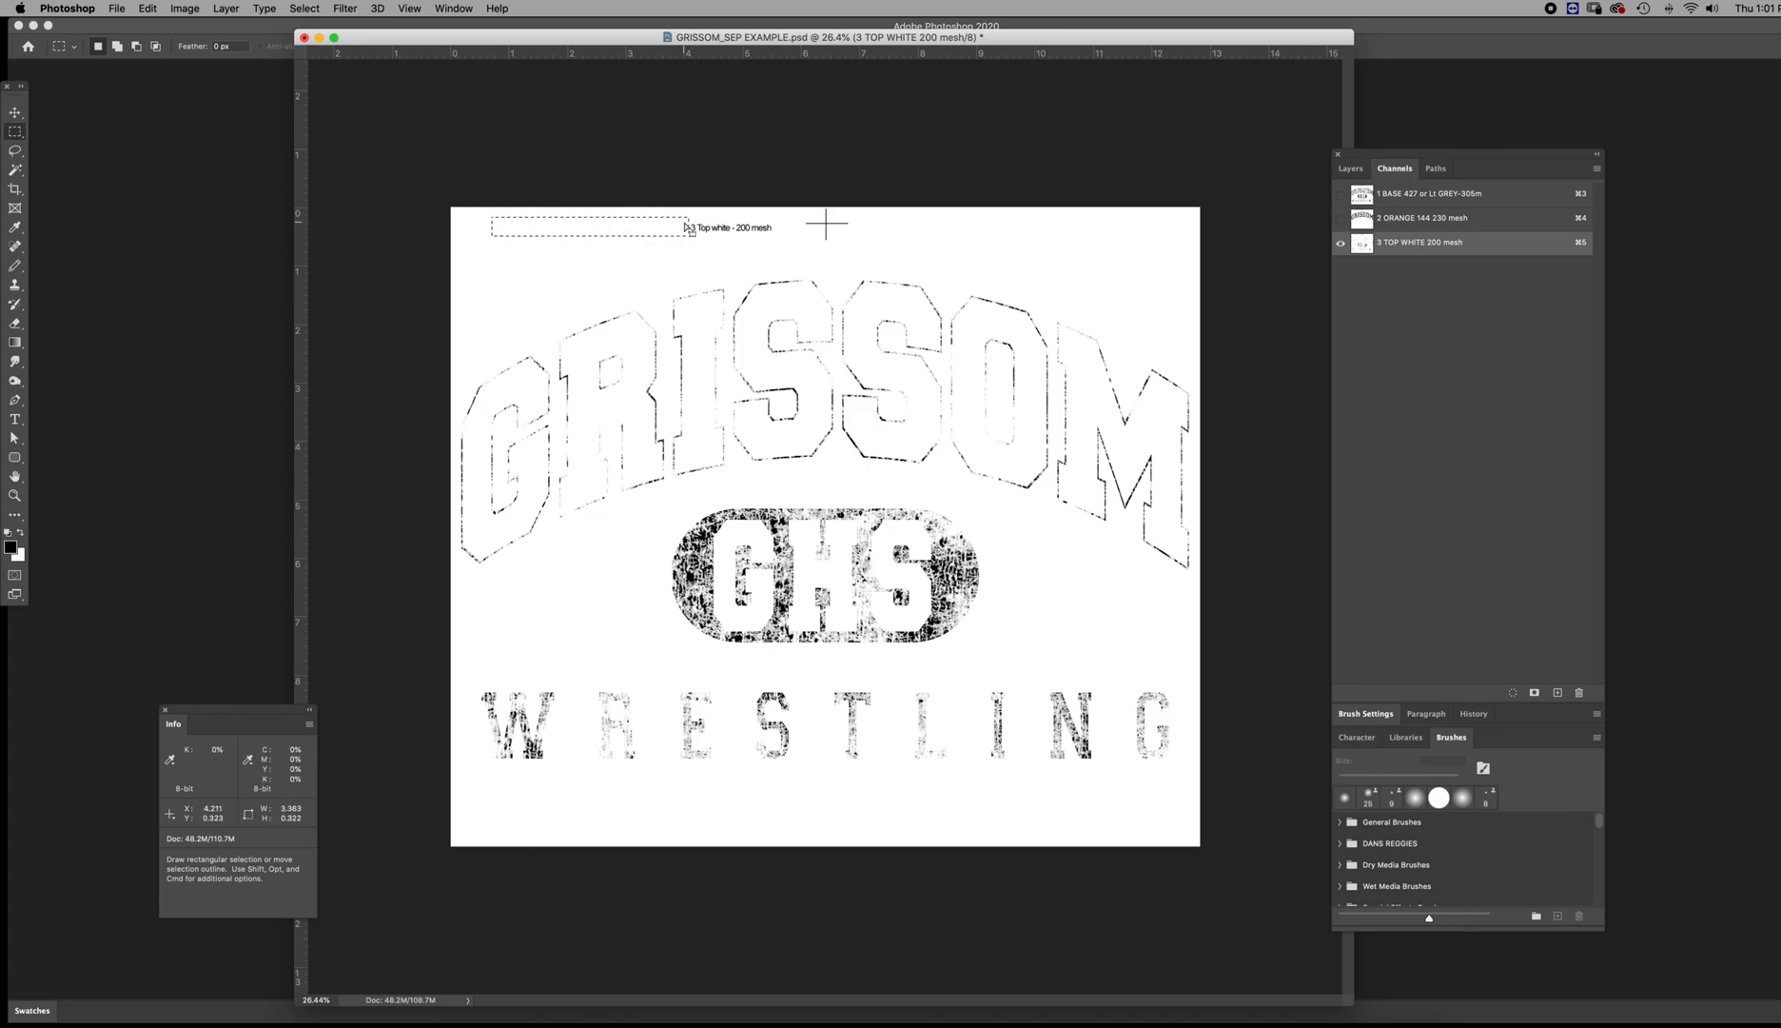
Delete the top white and base grey labels from the orange channel
{"action": "left_click", "coordinate": [1361, 225]}
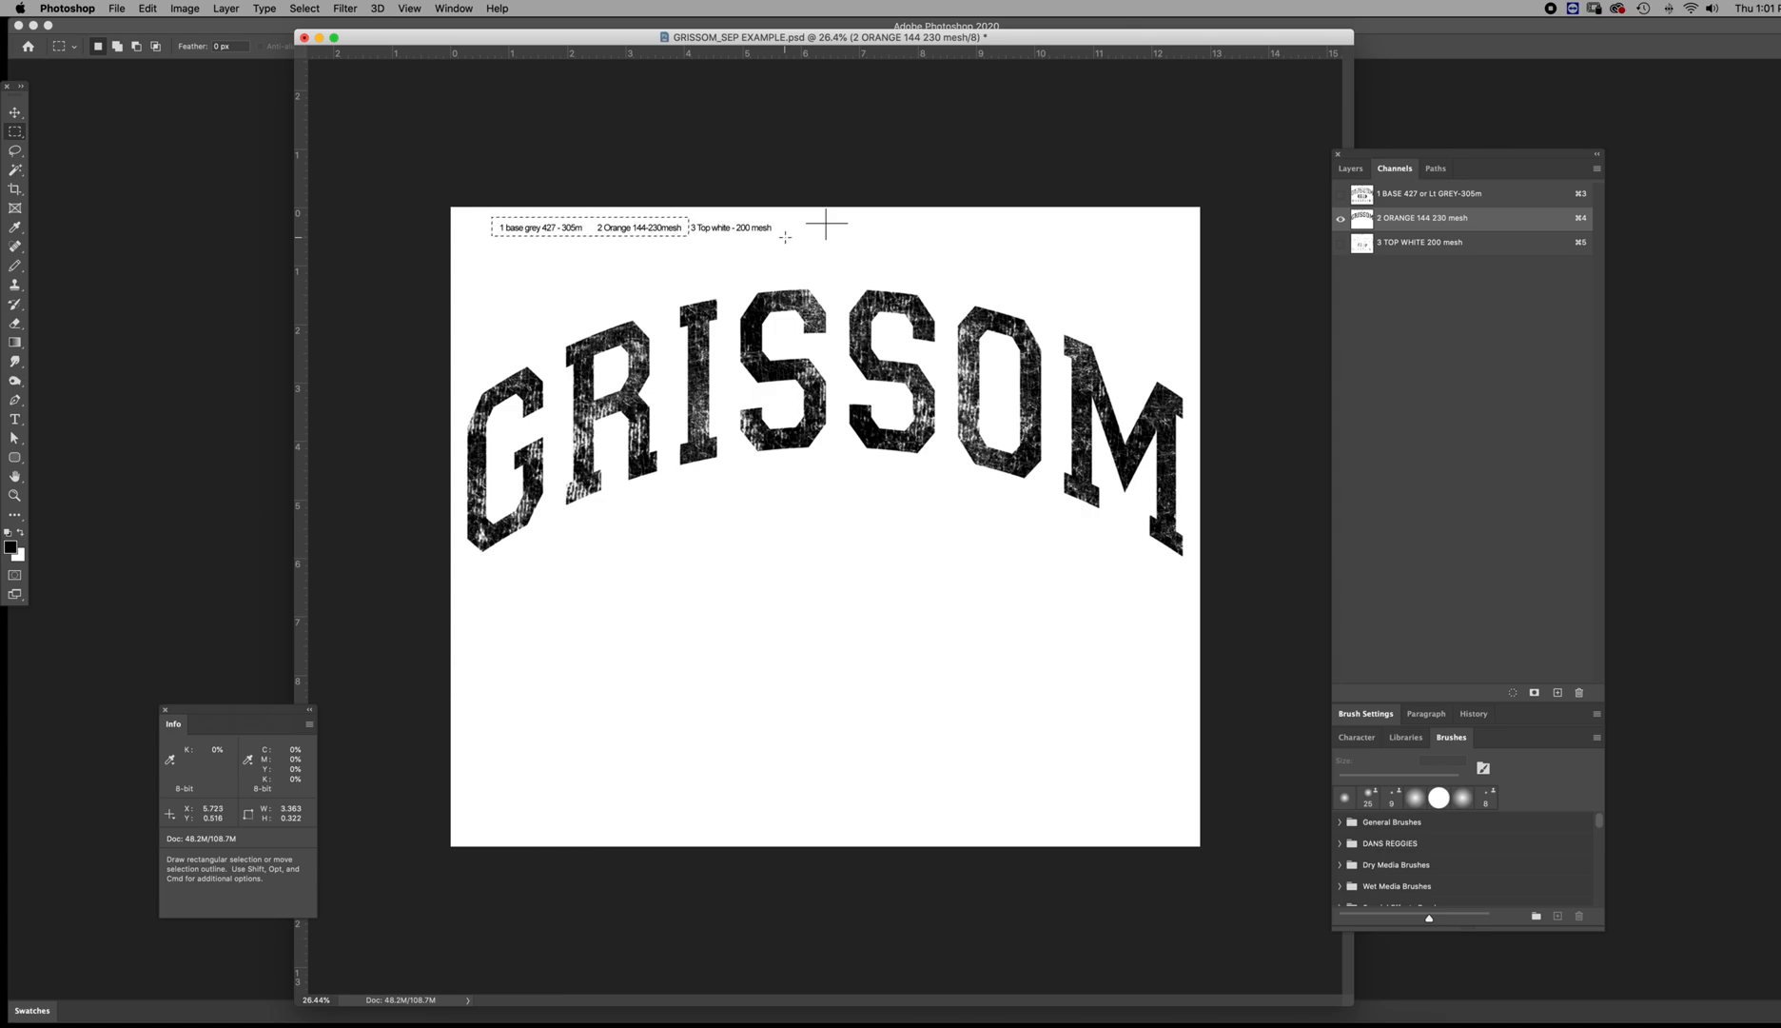
{"action": "left_click_drag", "start_coordinate": [785, 236], "coordinate": [685, 195]}
{"action": "key", "text": "Delete"}
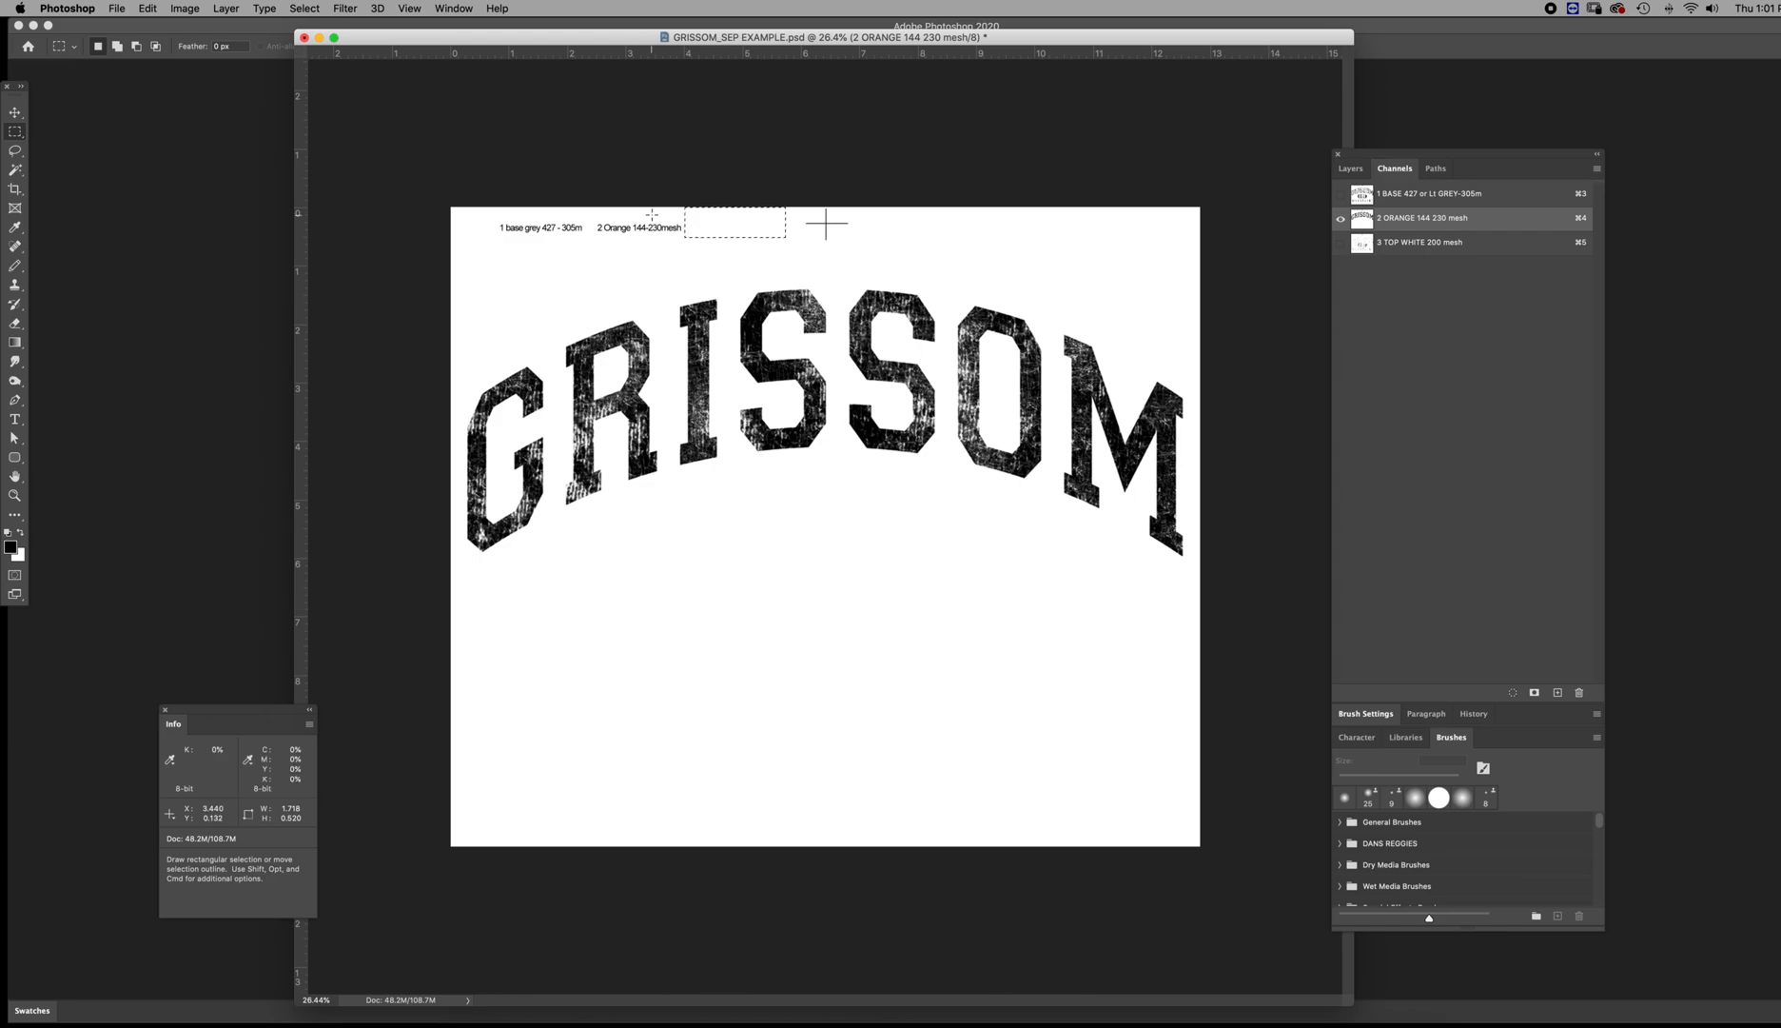
{"action": "mouse_move", "coordinate": [492, 206]}
{"action": "left_mouse_down"}
{"action": "mouse_move", "coordinate": [573, 240]}
{"action": "mouse_move", "coordinate": [590, 217]}
{"action": "mouse_move", "coordinate": [785, 236]}
{"action": "left_mouse_up"}
Delete the orange and top white labels from the base channel, deselect, and show all three channels
{"action": "key", "text": "super+3"}
{"action": "key", "text": "Delete"}
{"action": "key", "text": "super+d"}
{"action": "left_click", "coordinate": [1340, 218]}
{"action": "left_click", "coordinate": [1340, 241]}
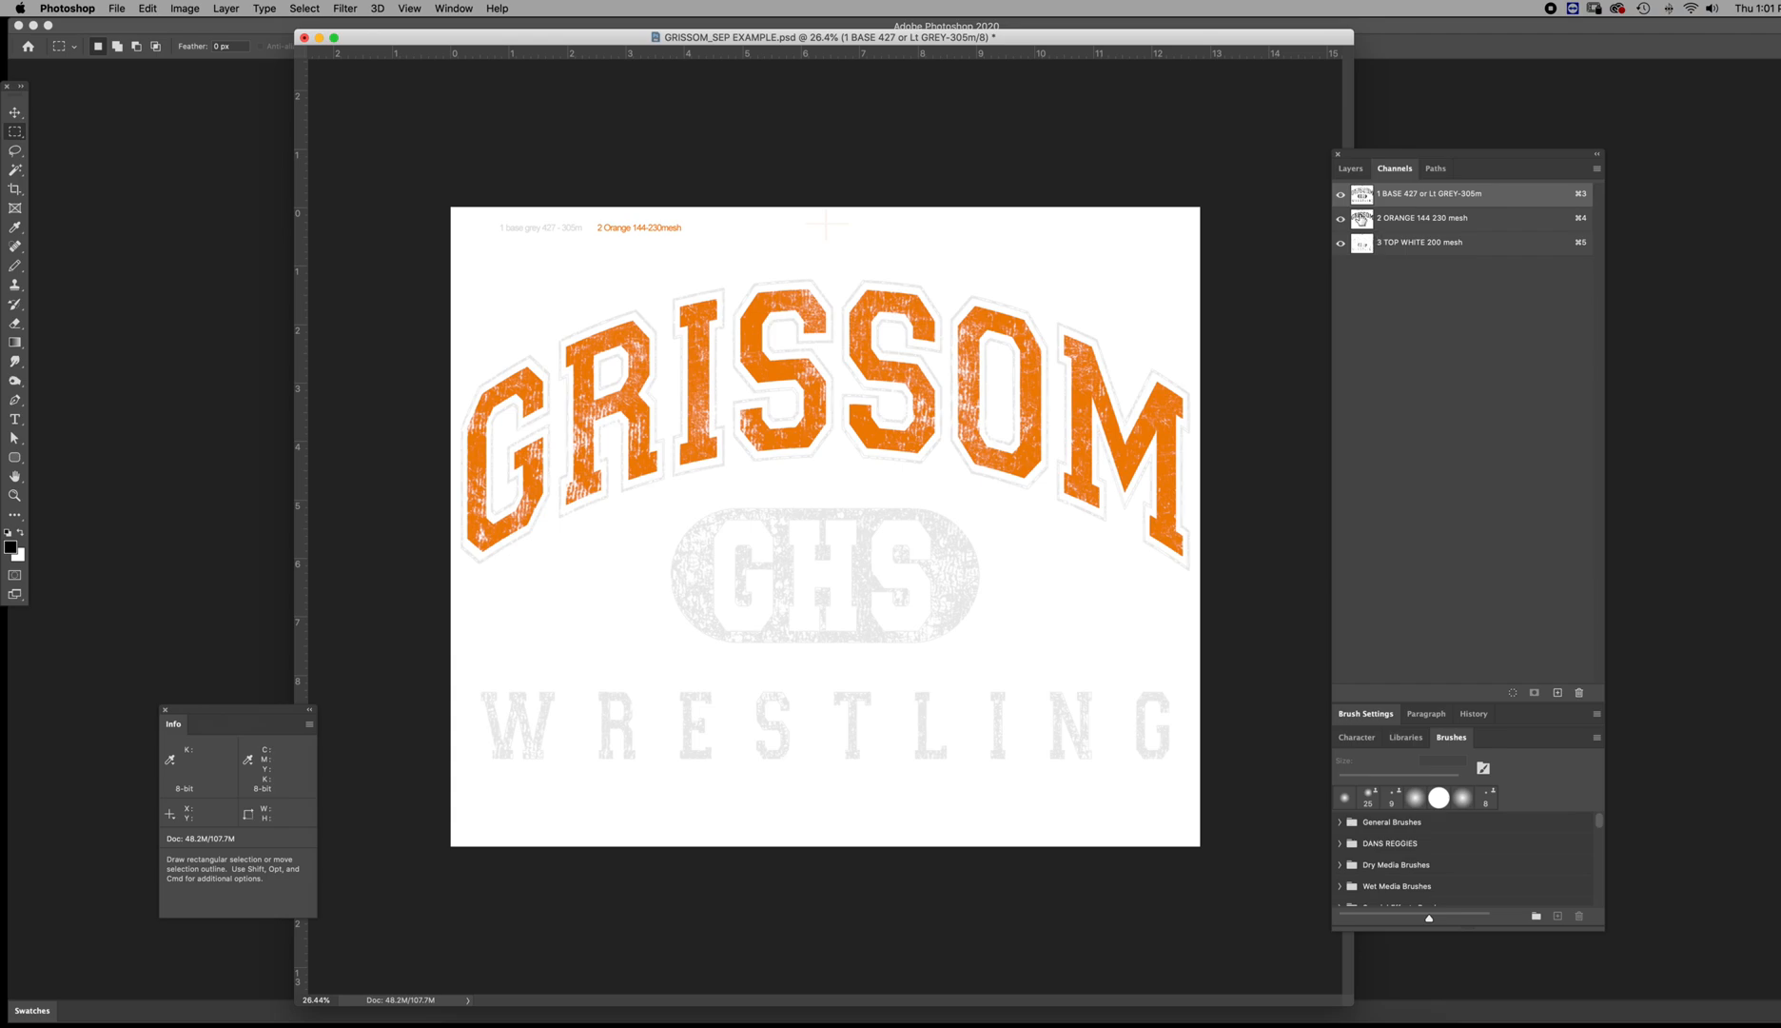
Select all three channels and add the halftone note "55lpi 222.5 angle eliptical dot" beneath the channel labels
{"action": "left_click", "coordinate": [1362, 220], "text": "shift"}
{"action": "left_click", "coordinate": [1364, 244], "text": "shift"}
{"action": "key", "text": "t"}
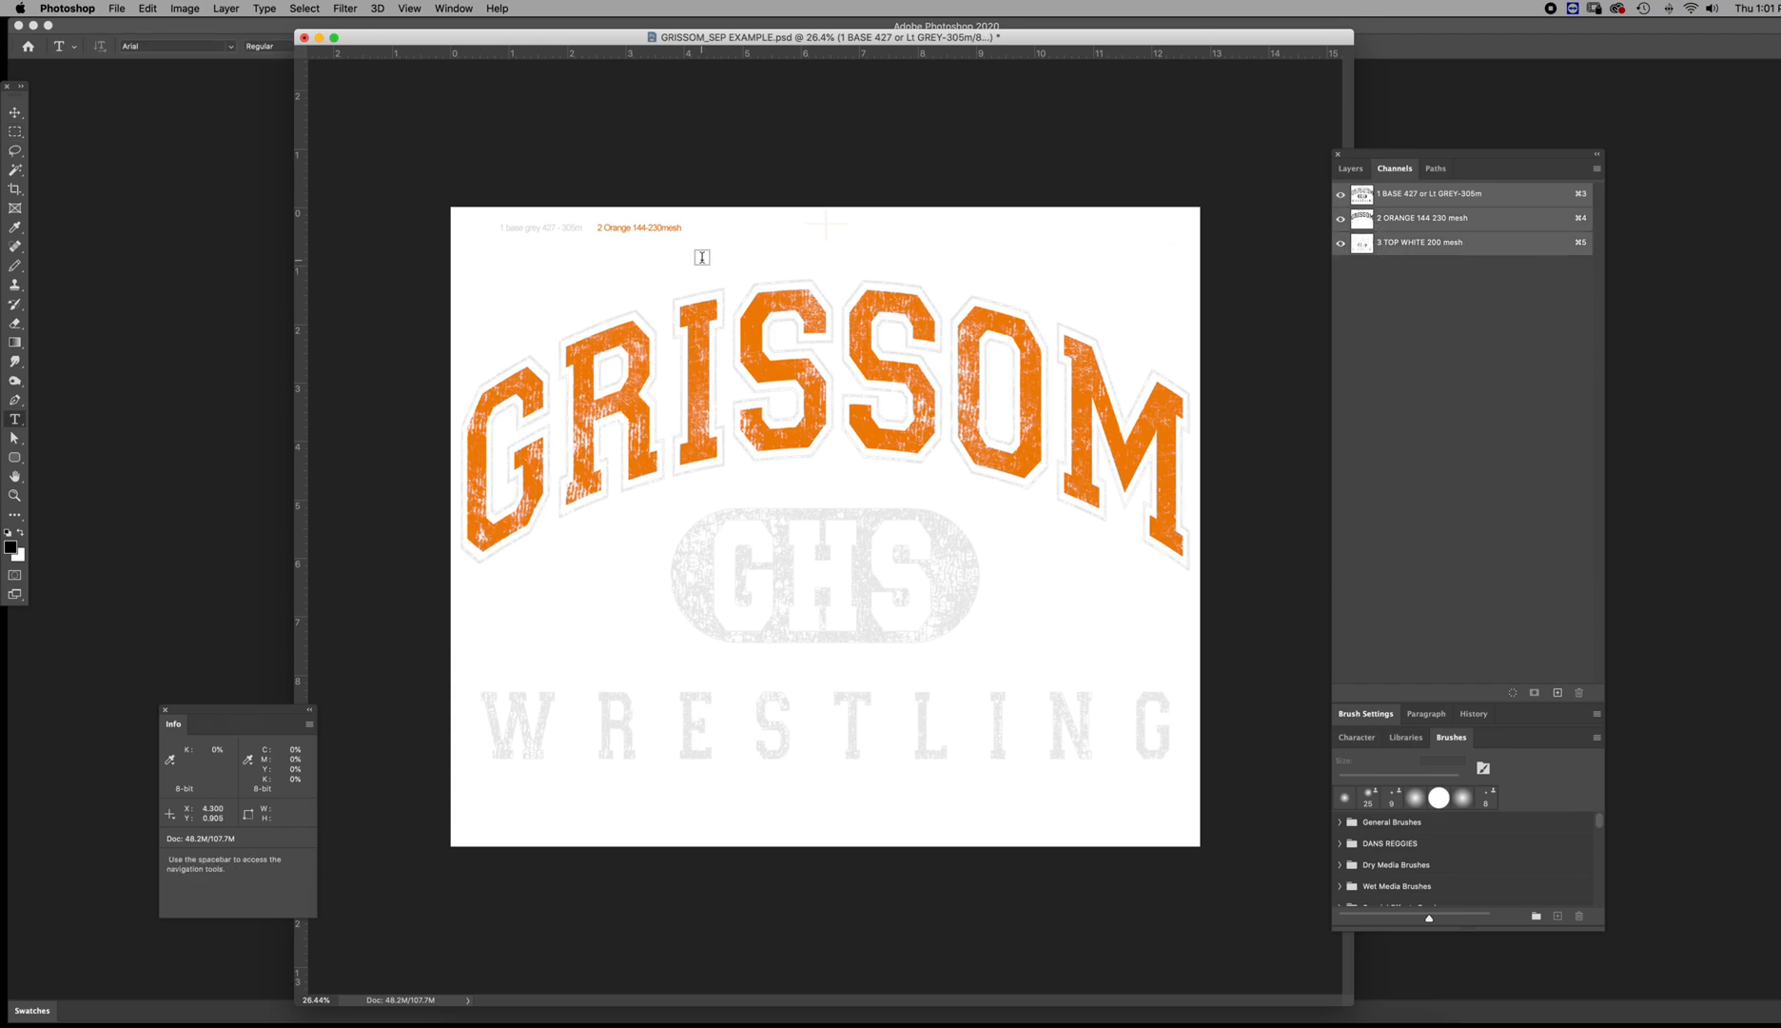
{"action": "left_click", "coordinate": [503, 249]}
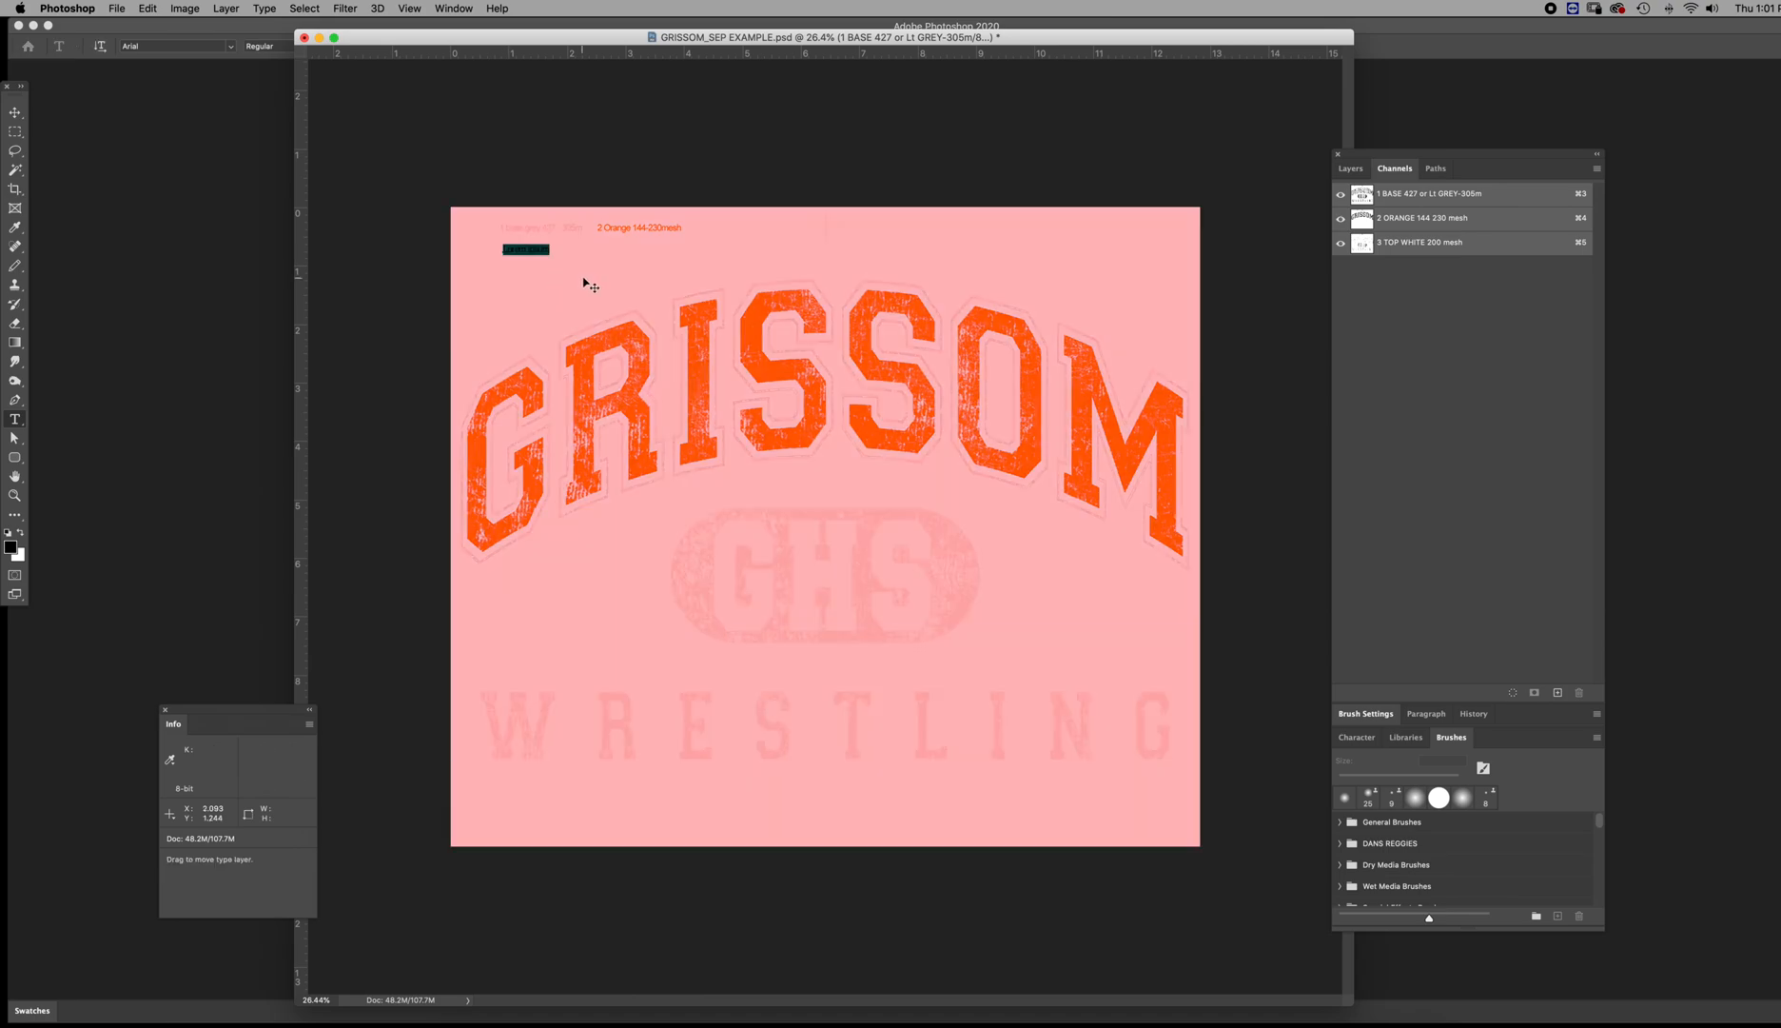
{"action": "key", "text": "BackSpace"}
{"action": "type", "text": "200mesh"}
{"action": "type", "text": "iptical"}
{"action": "key", "text": "super+Return"}
{"action": "key", "text": "super+d"}
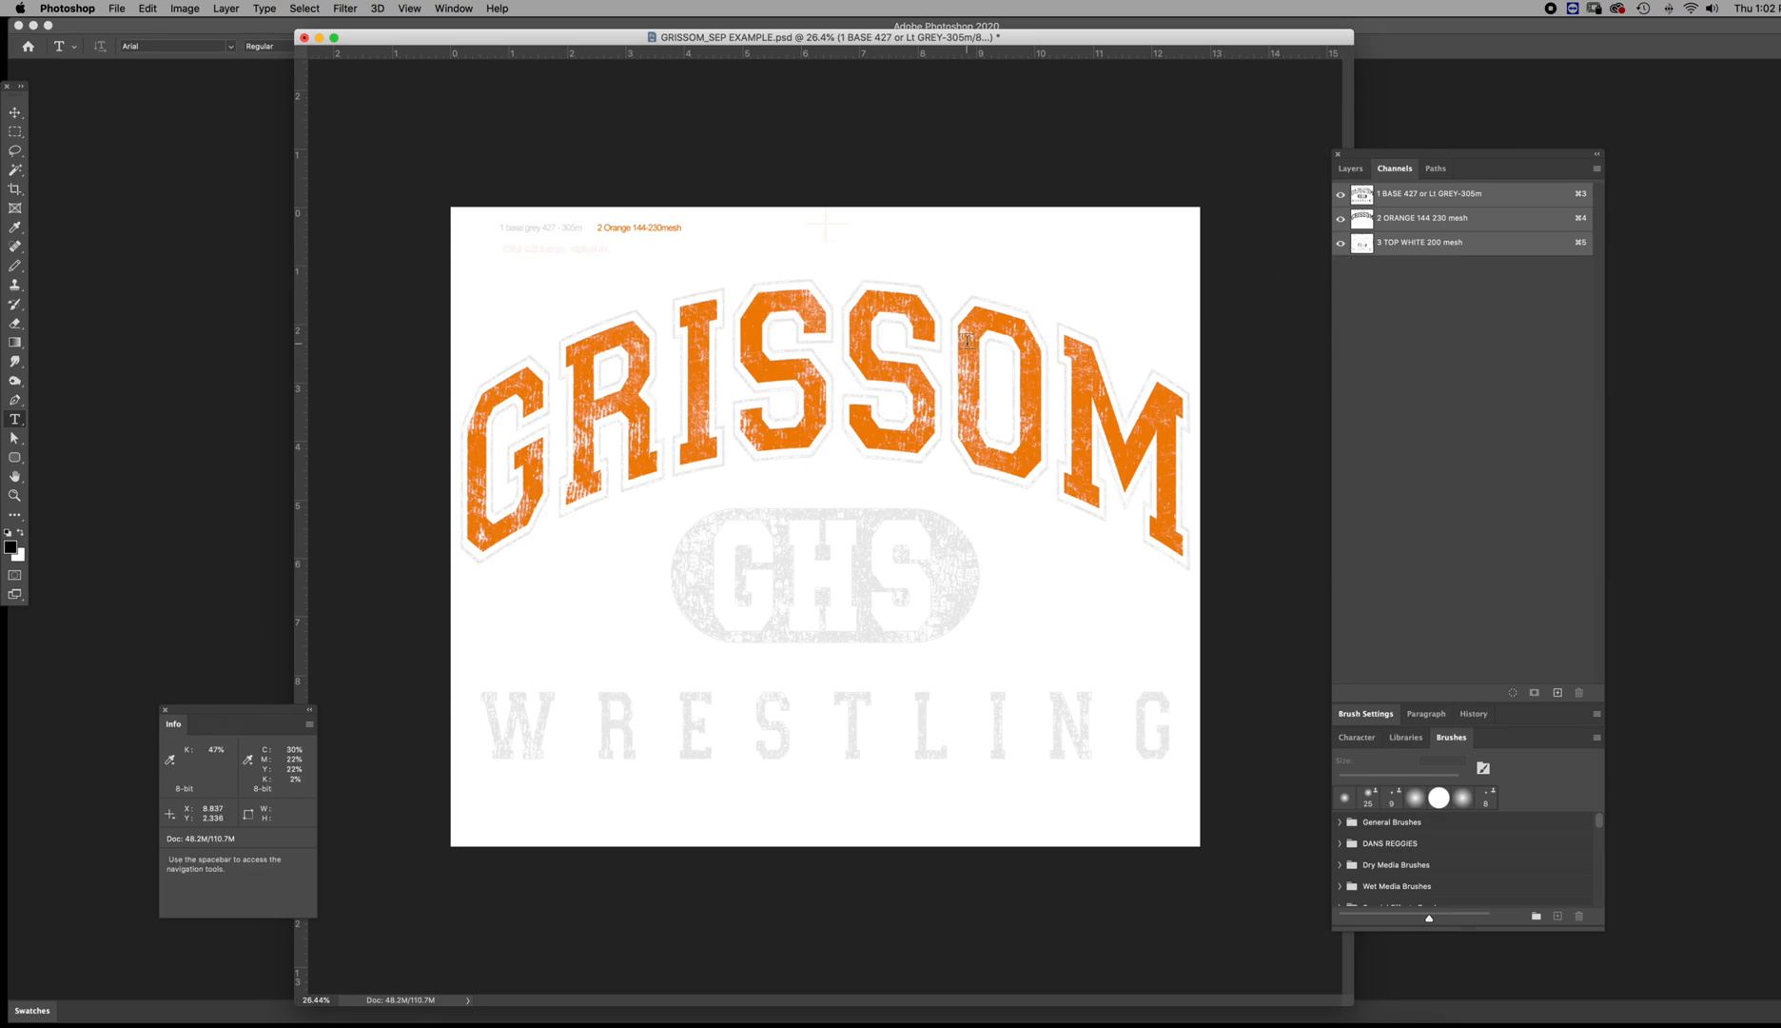
Copy the registration cross in all channels straight down to below WRESTLING, then show the top white channel again
{"action": "key", "text": "m"}
{"action": "left_click", "coordinate": [1341, 243]}
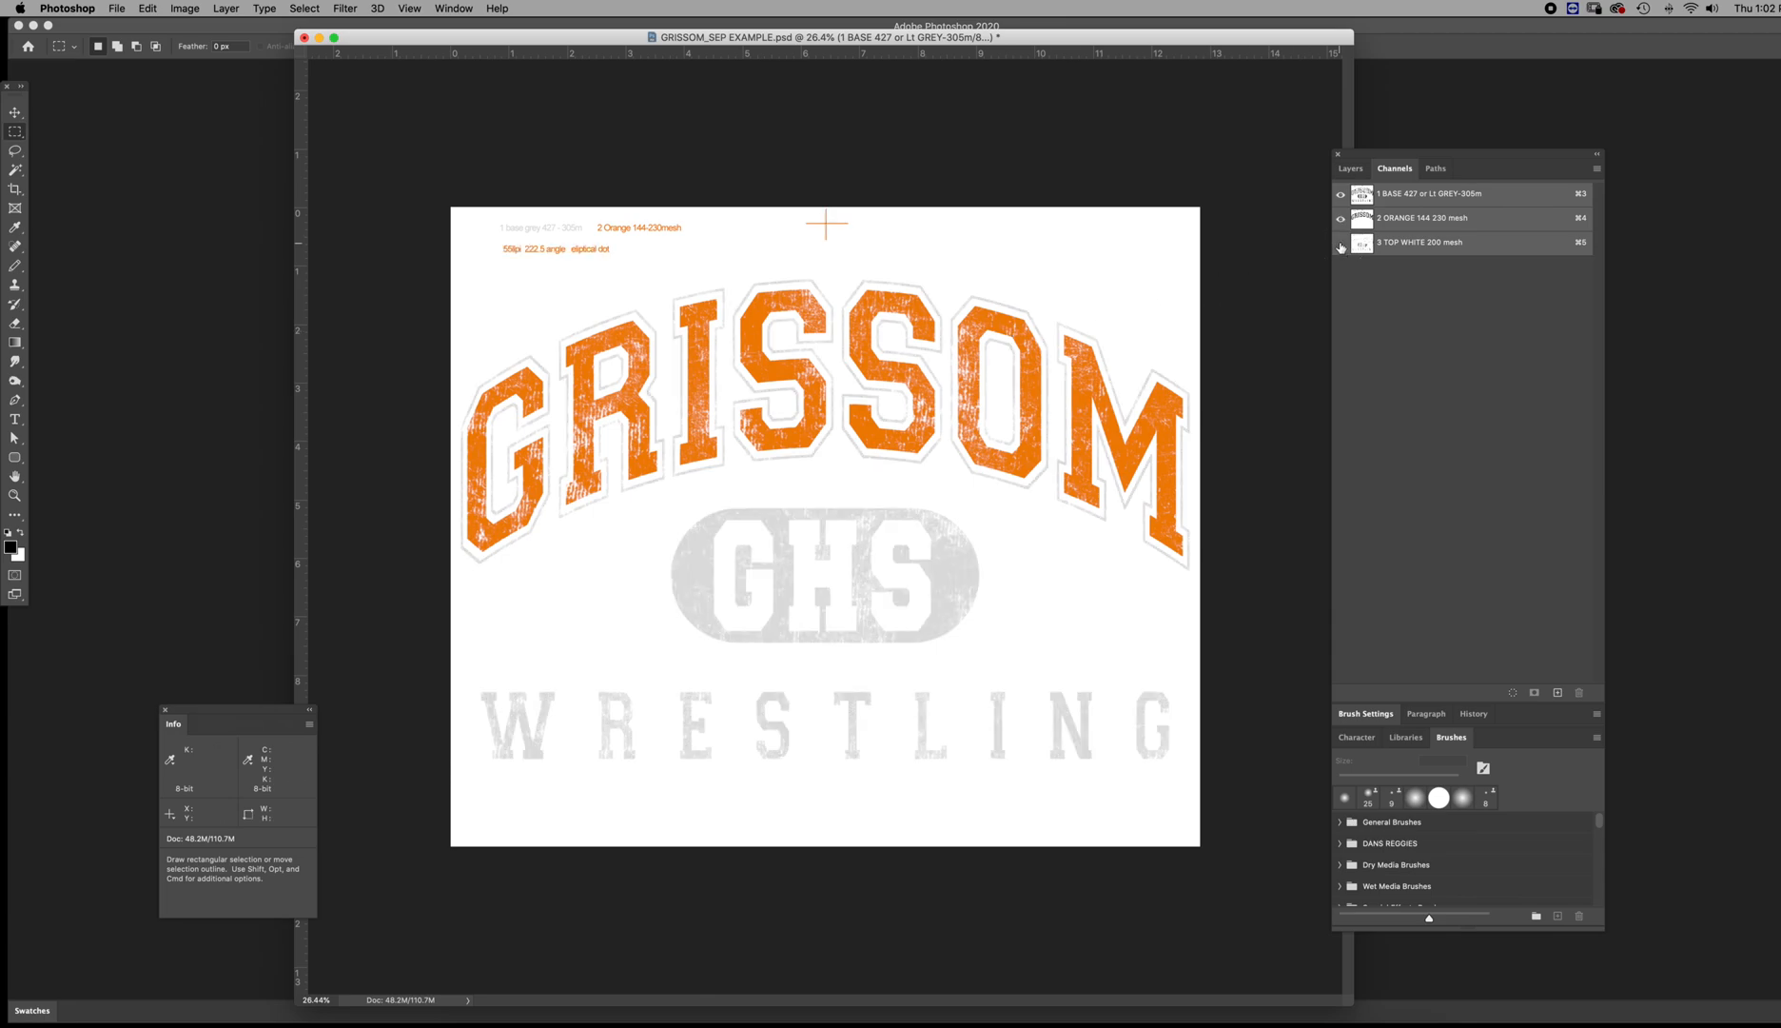
{"action": "left_click_drag", "start_coordinate": [799, 207], "coordinate": [851, 245]}
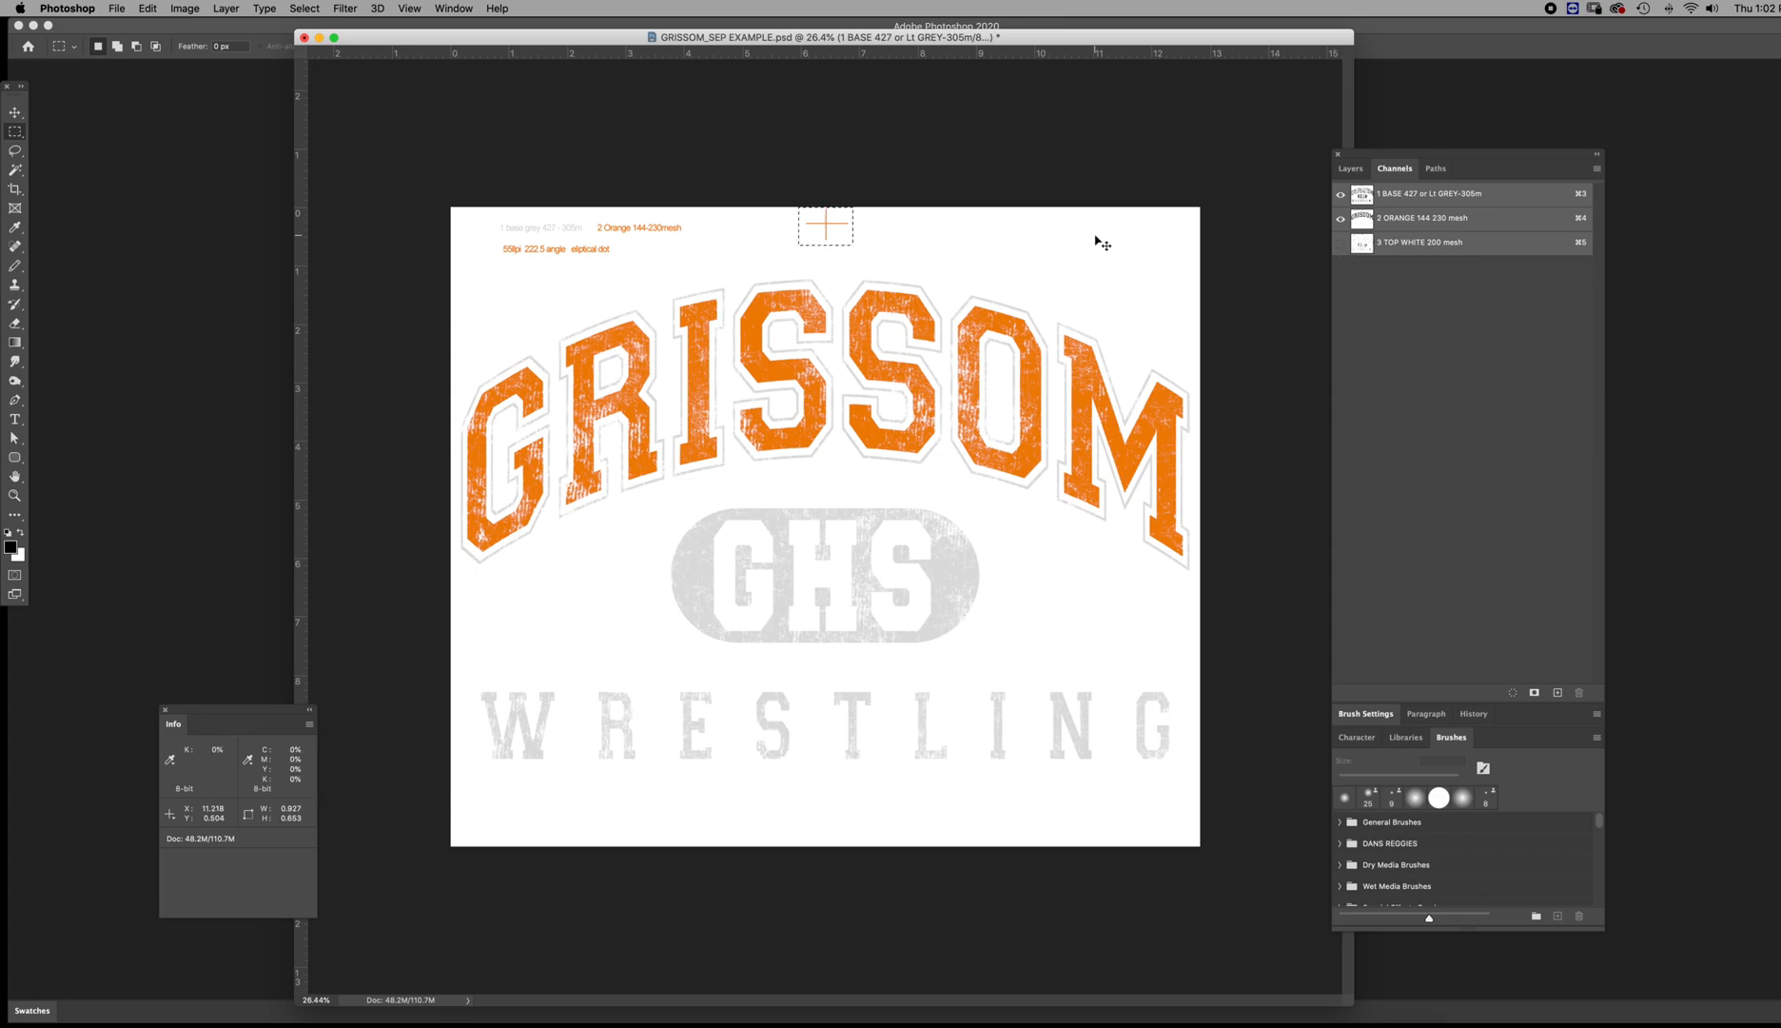
{"action": "left_click_drag", "start_coordinate": [836, 230], "coordinate": [842, 810]}
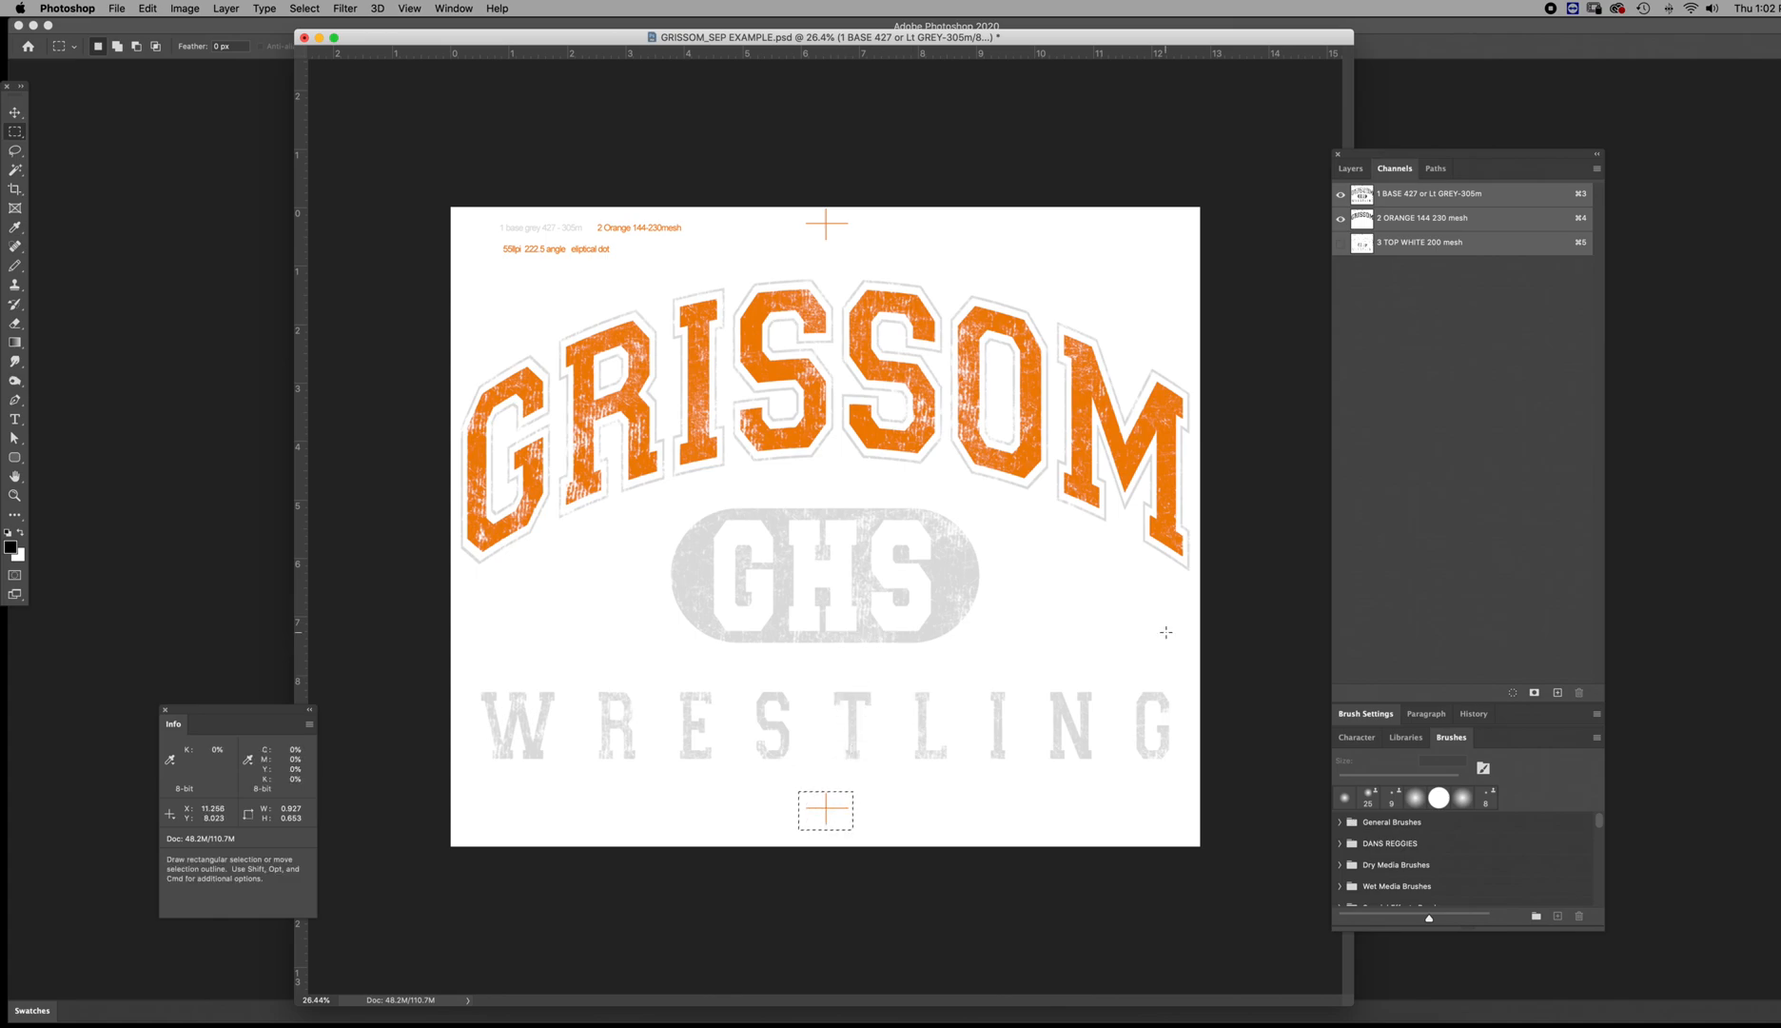
{"action": "left_click", "coordinate": [1341, 243]}
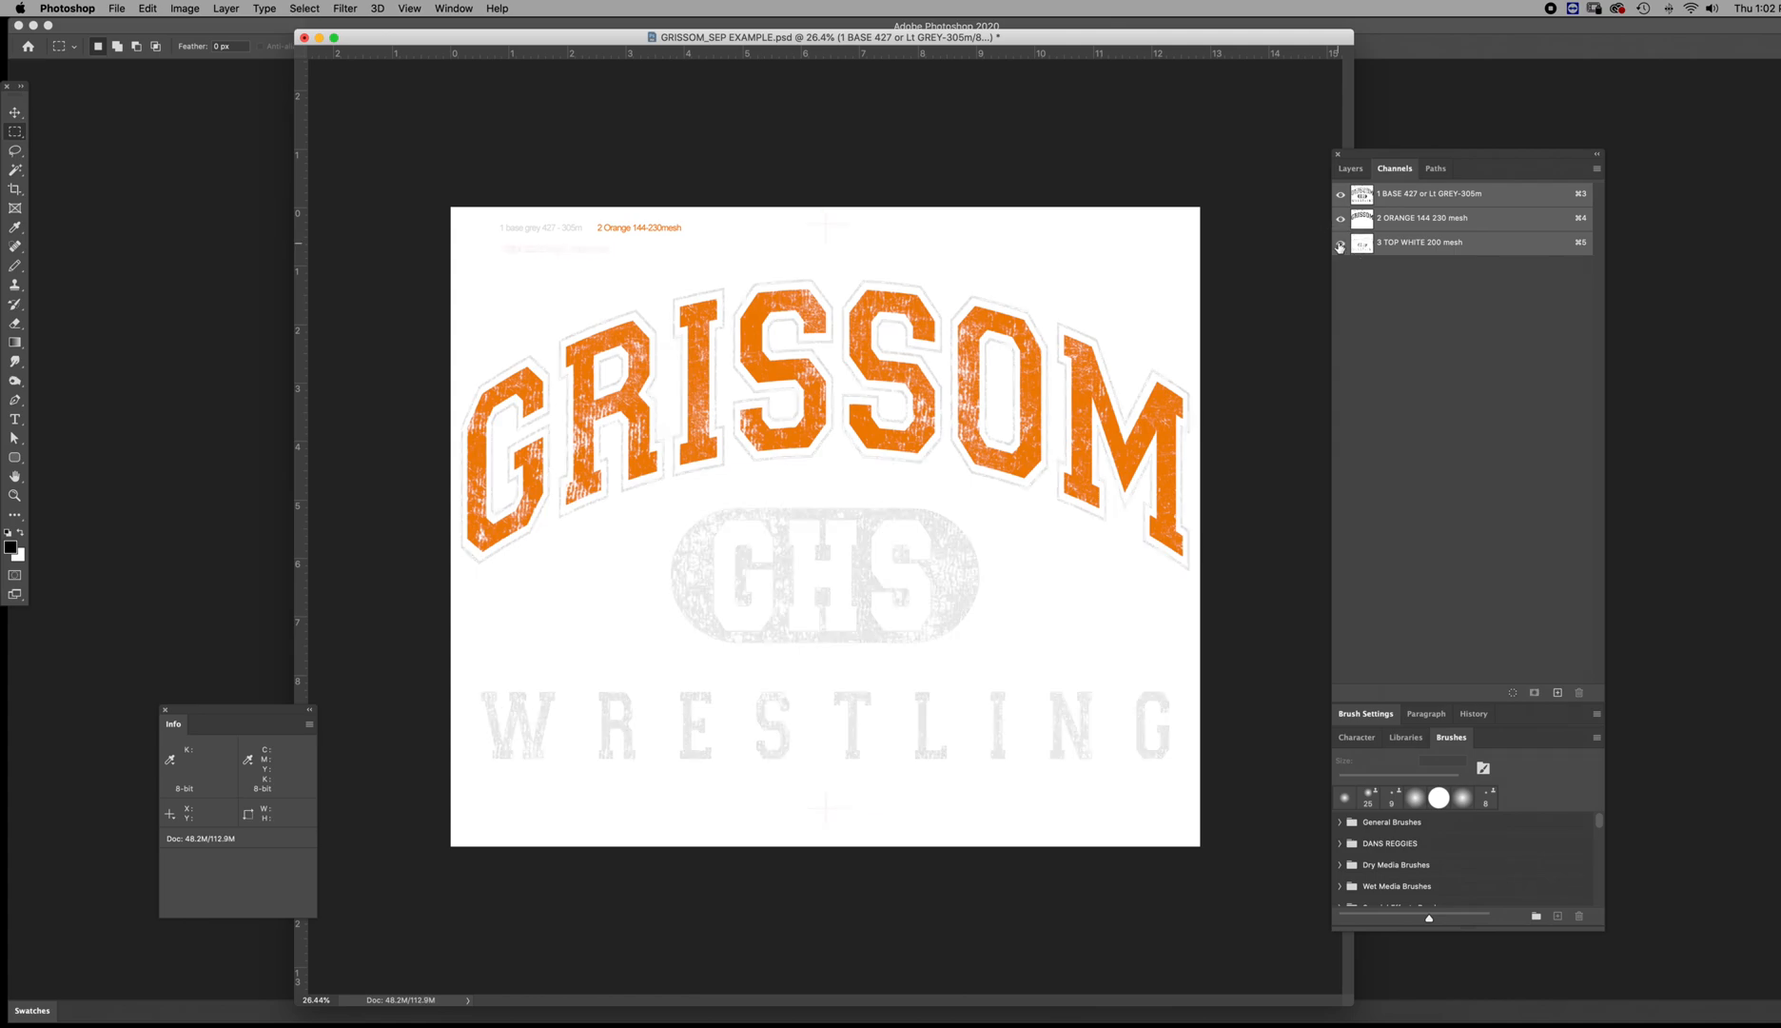
Check the labels and registration marks on the top white, orange and base channels individually, then show all channels
{"action": "left_click", "coordinate": [1358, 243]}
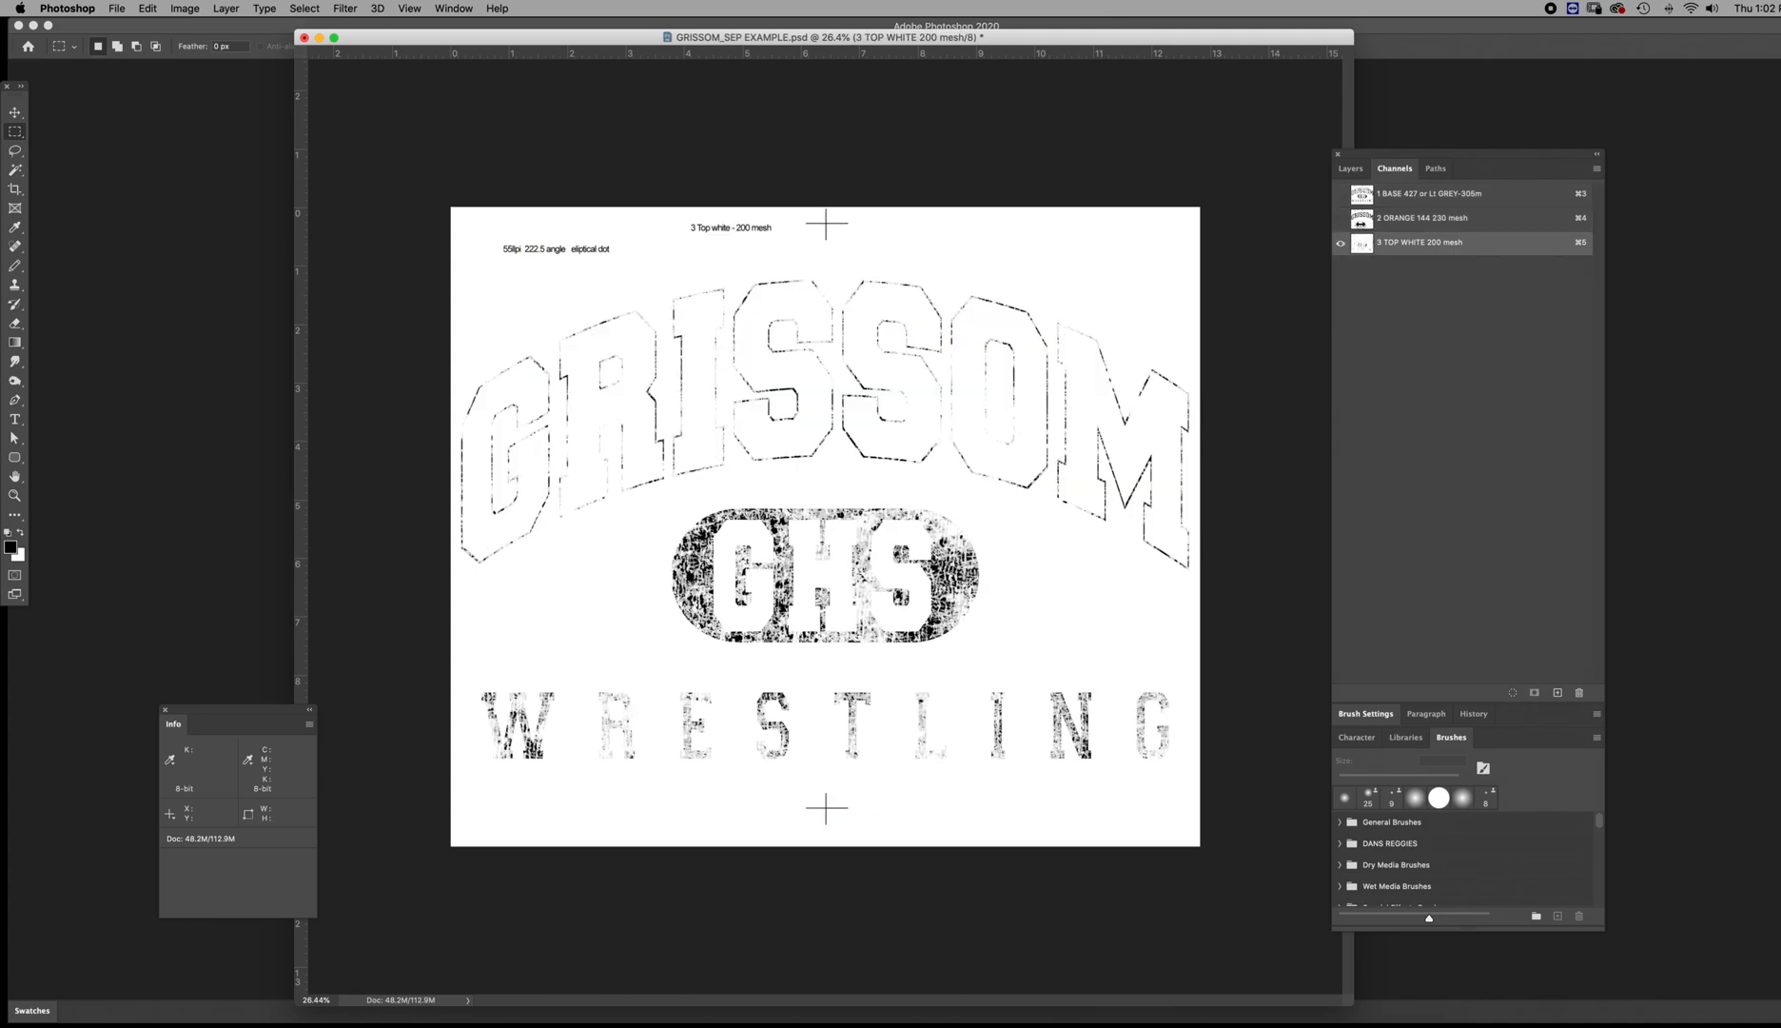
{"action": "left_click", "coordinate": [1359, 219]}
{"action": "left_click", "coordinate": [1360, 198]}
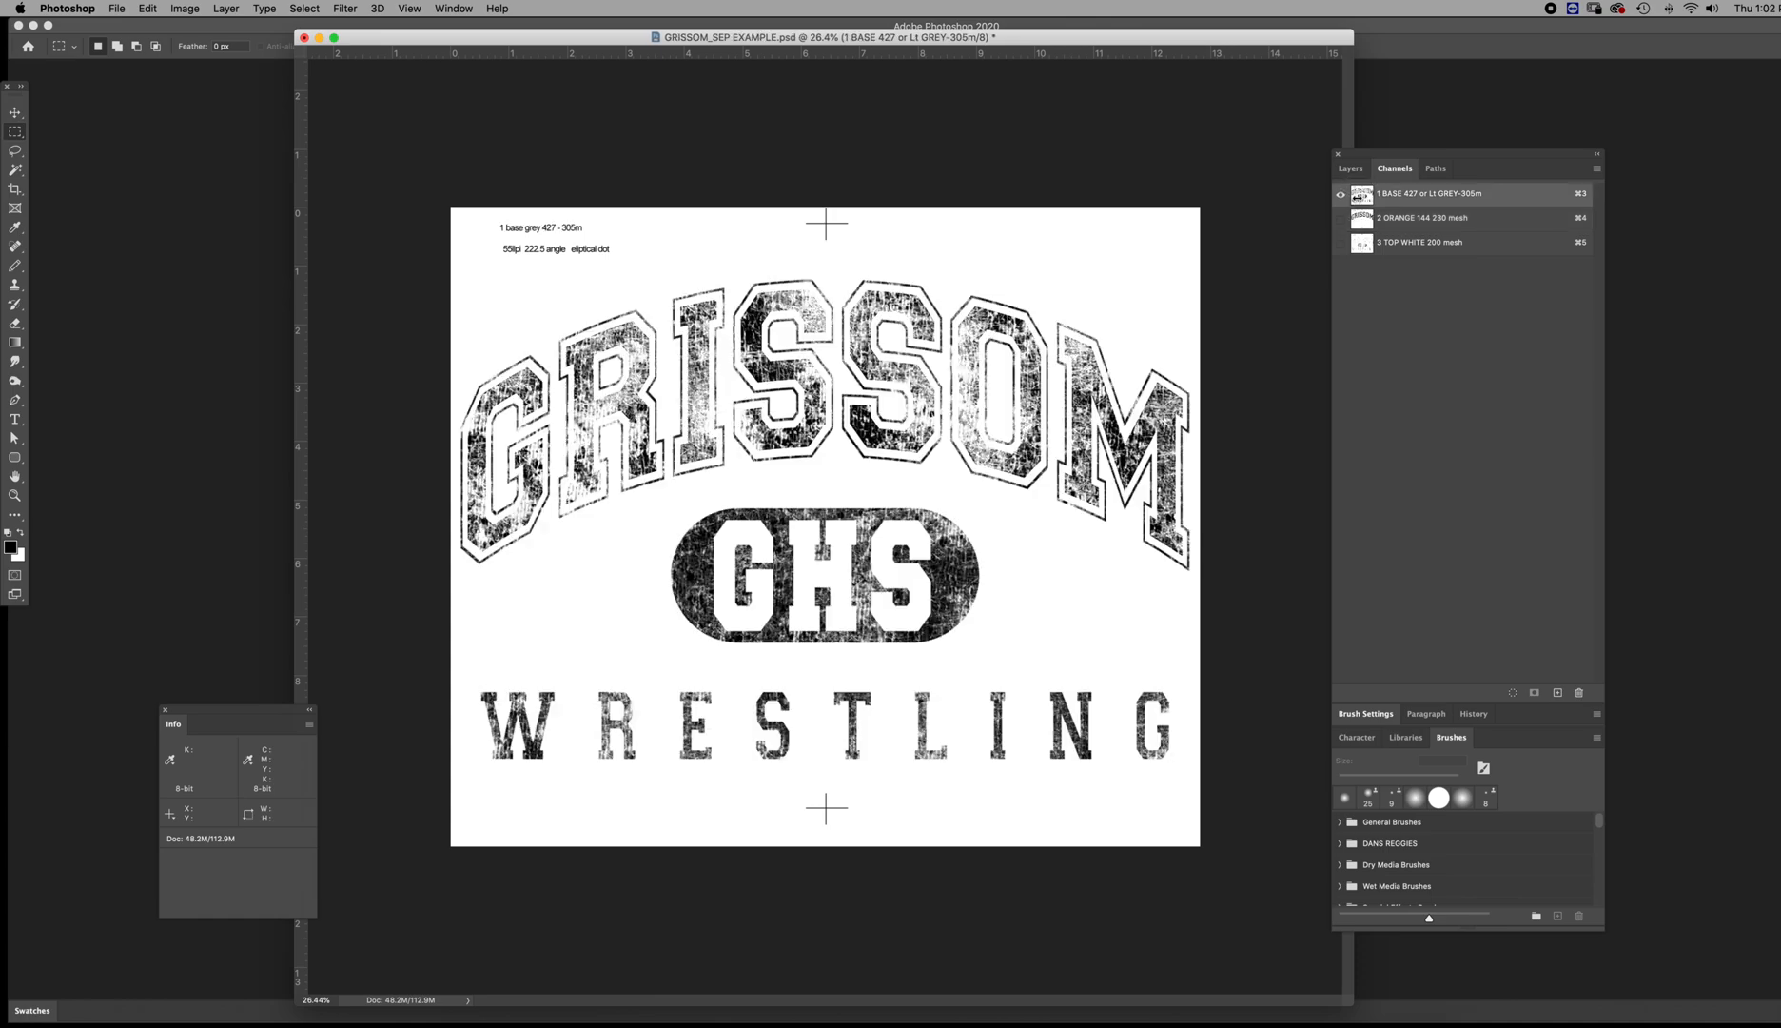
{"action": "left_click_drag", "start_coordinate": [1340, 218], "coordinate": [1341, 242]}
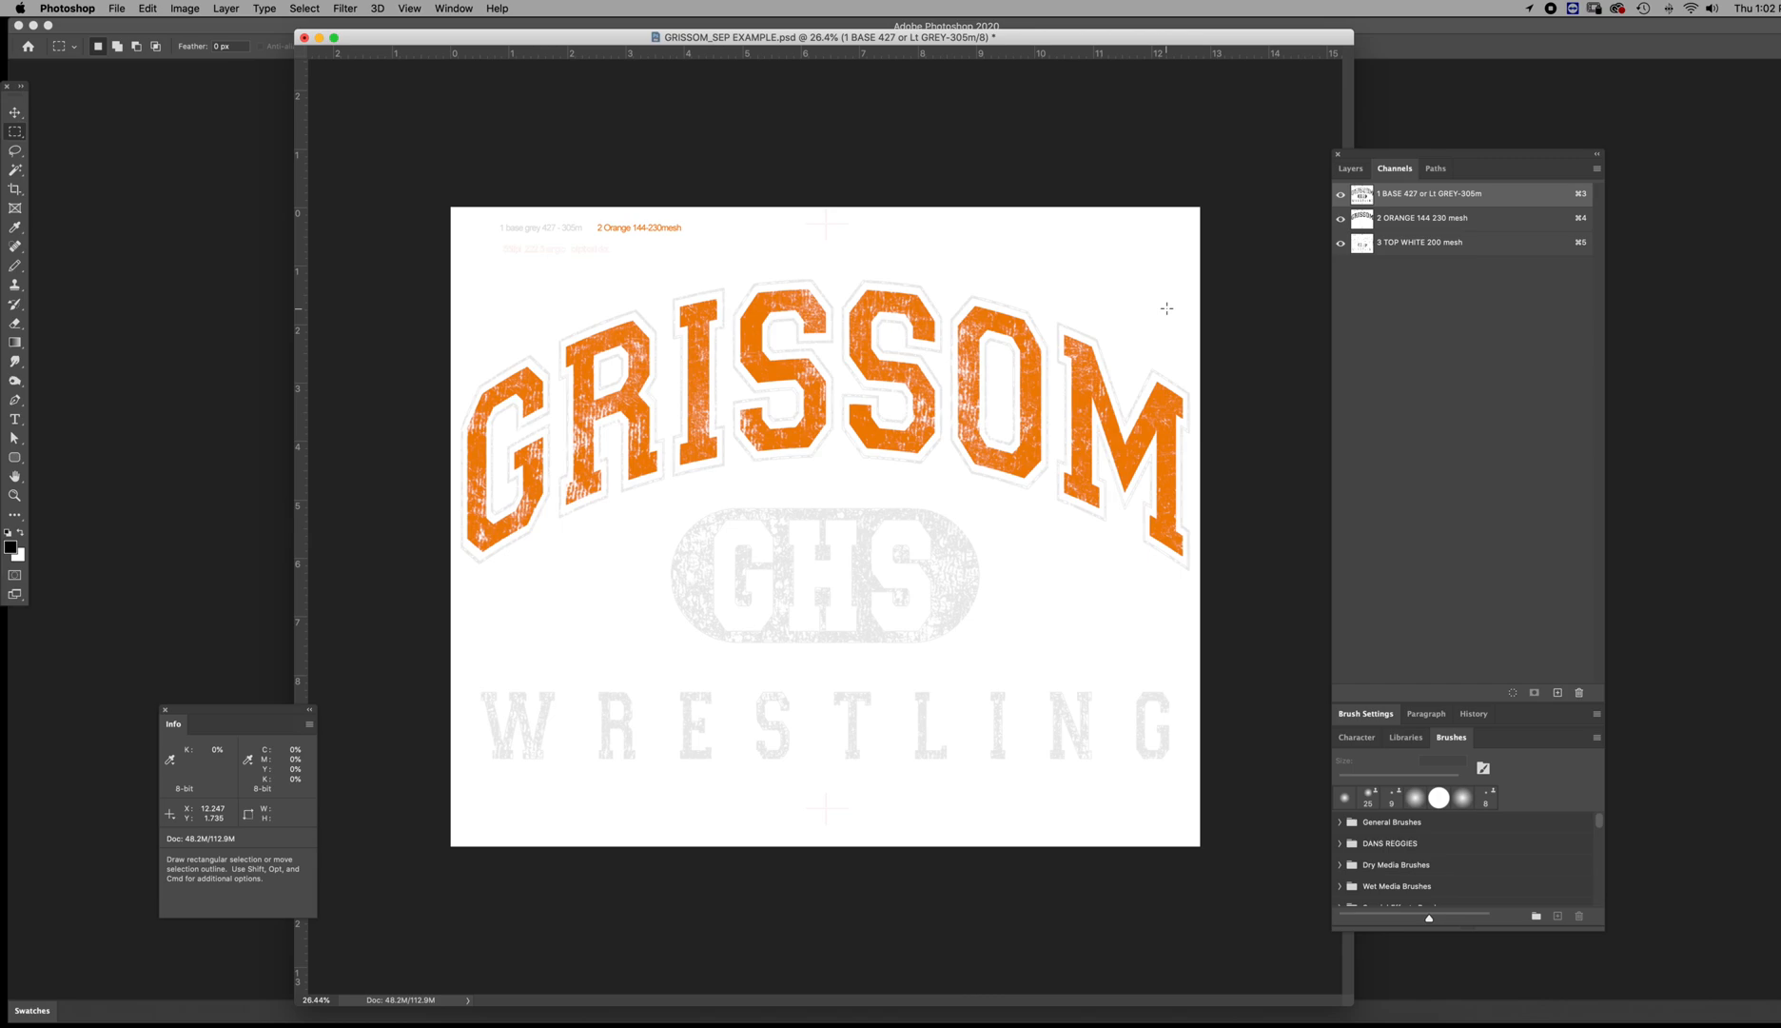
Open the print setup for the separations and choose AccuRIP to Epson 1430 as the printer
{"action": "key", "text": "super+s"}
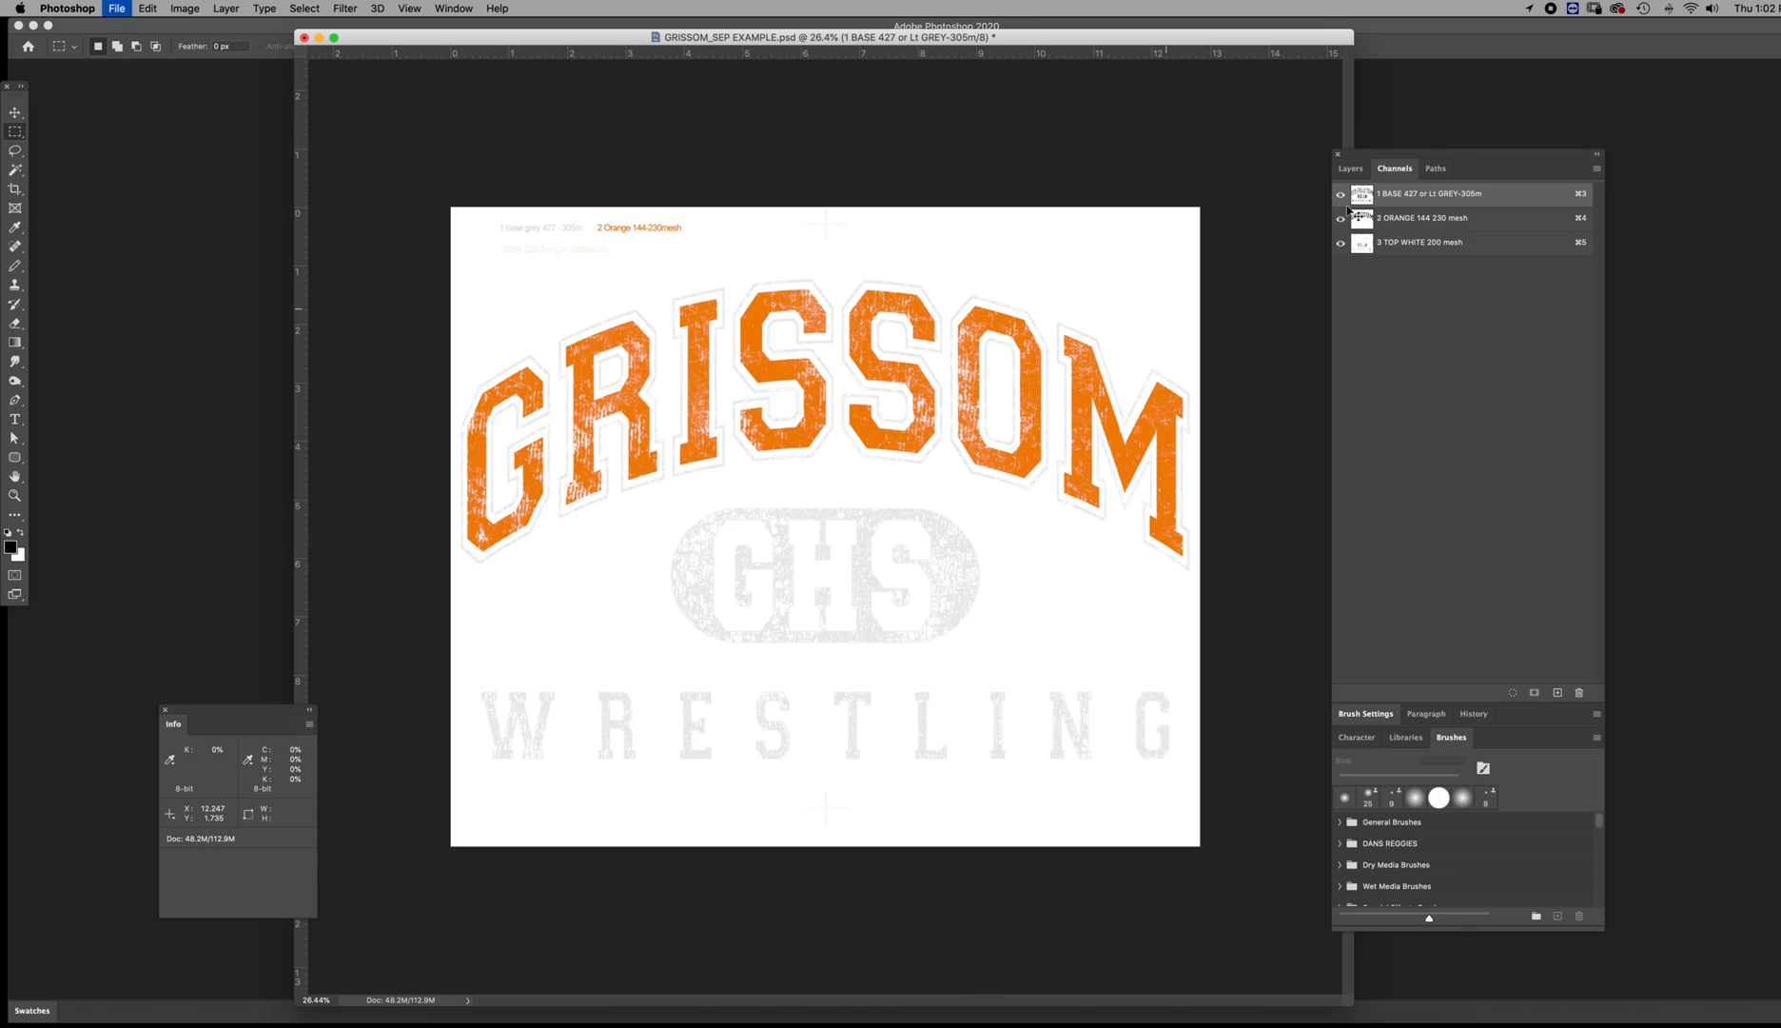
{"action": "key", "text": "super+p"}
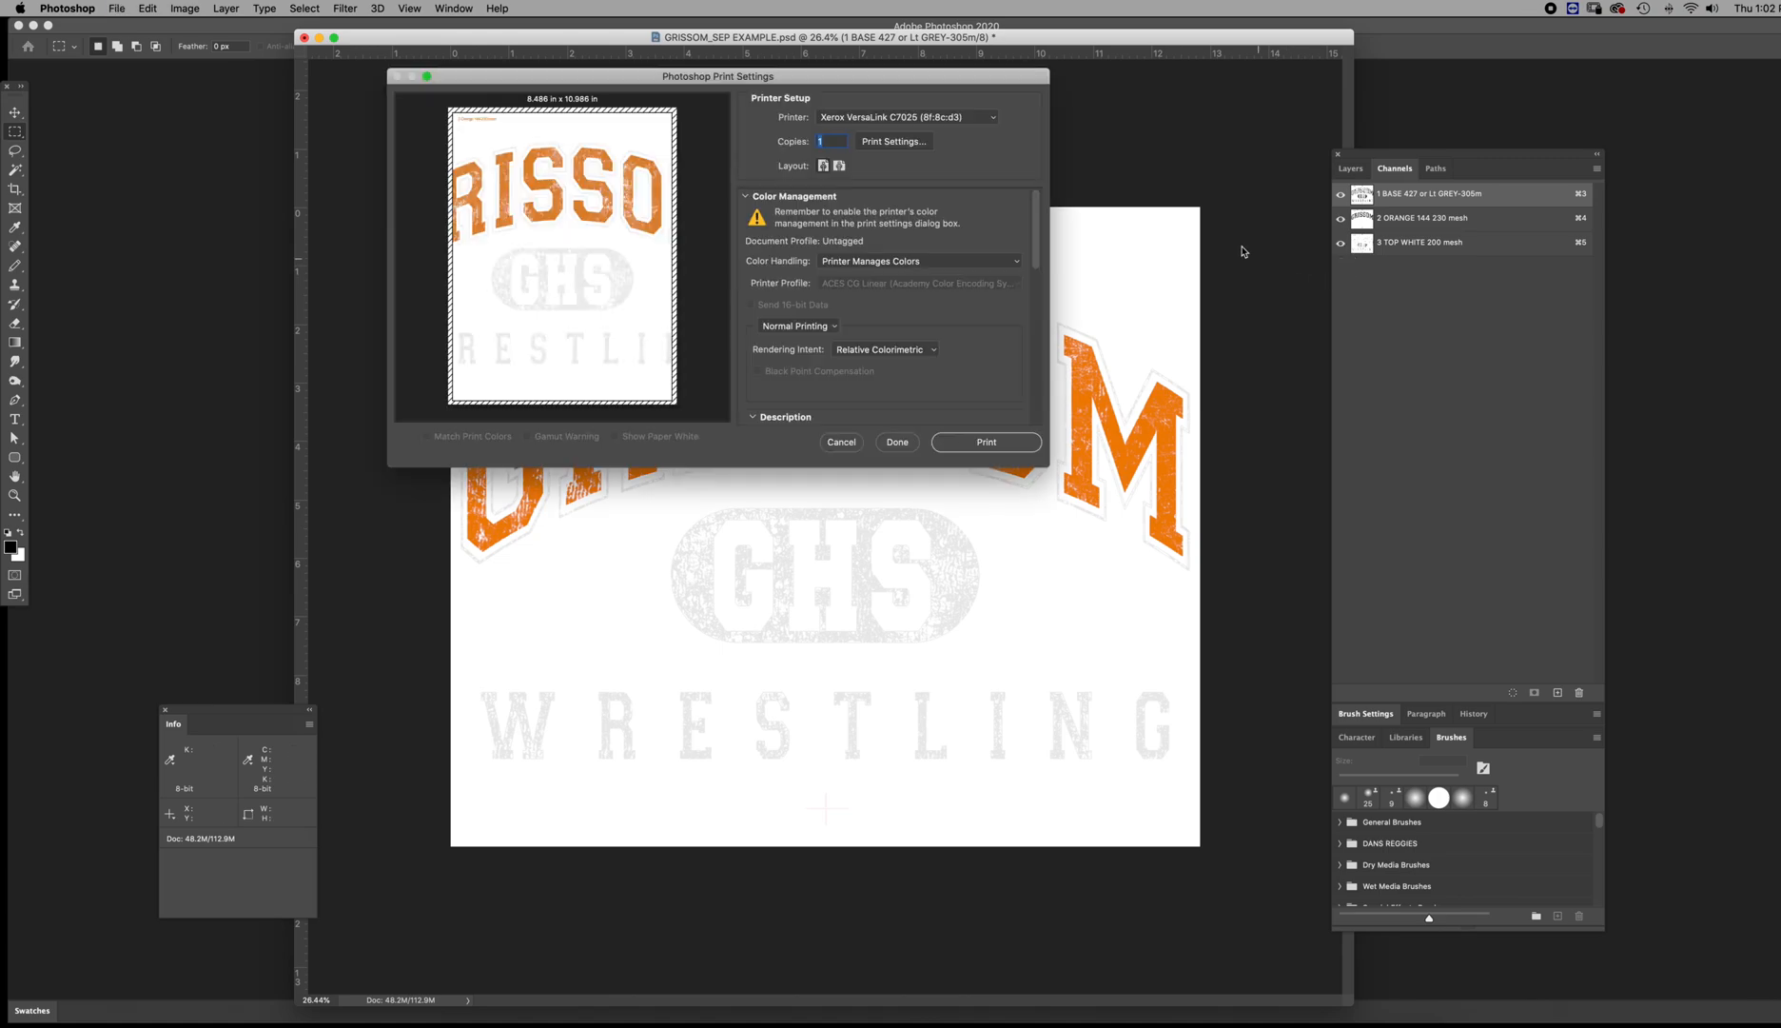
{"action": "left_click", "coordinate": [898, 118]}
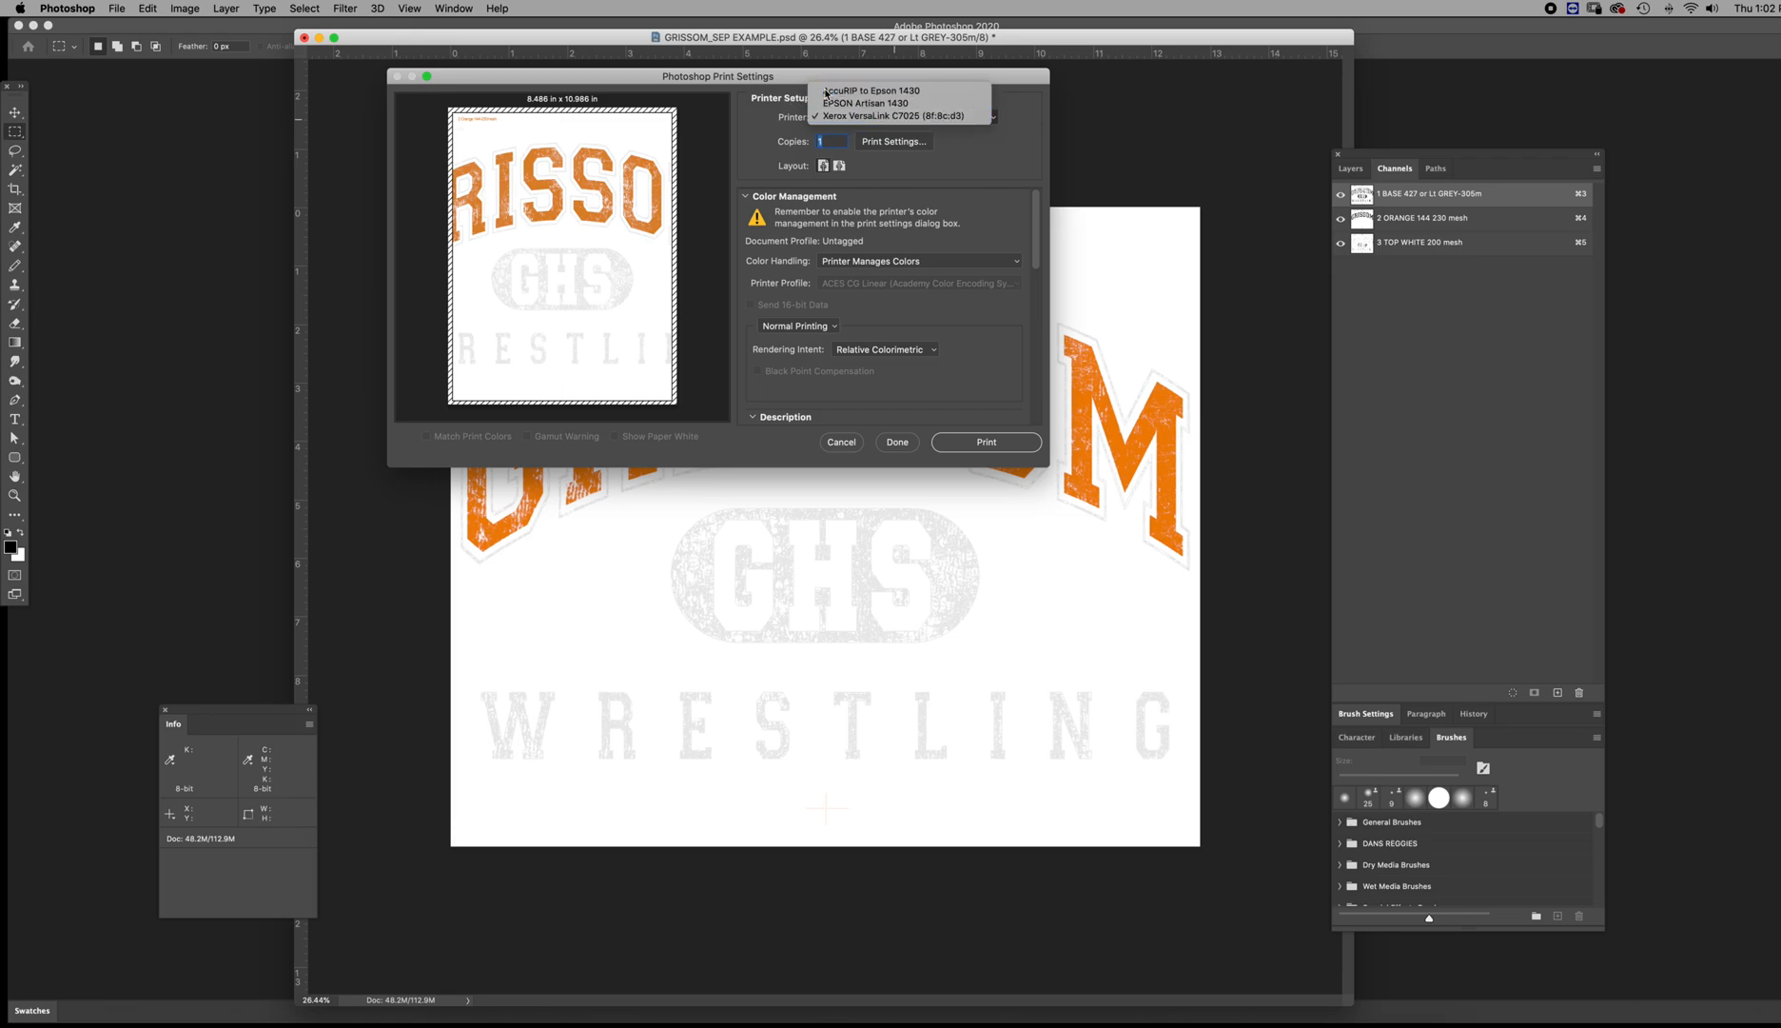
{"action": "left_click", "coordinate": [830, 92]}
Set the paper size to 13x19 Super B in the printer's own settings
{"action": "left_click", "coordinate": [906, 143]}
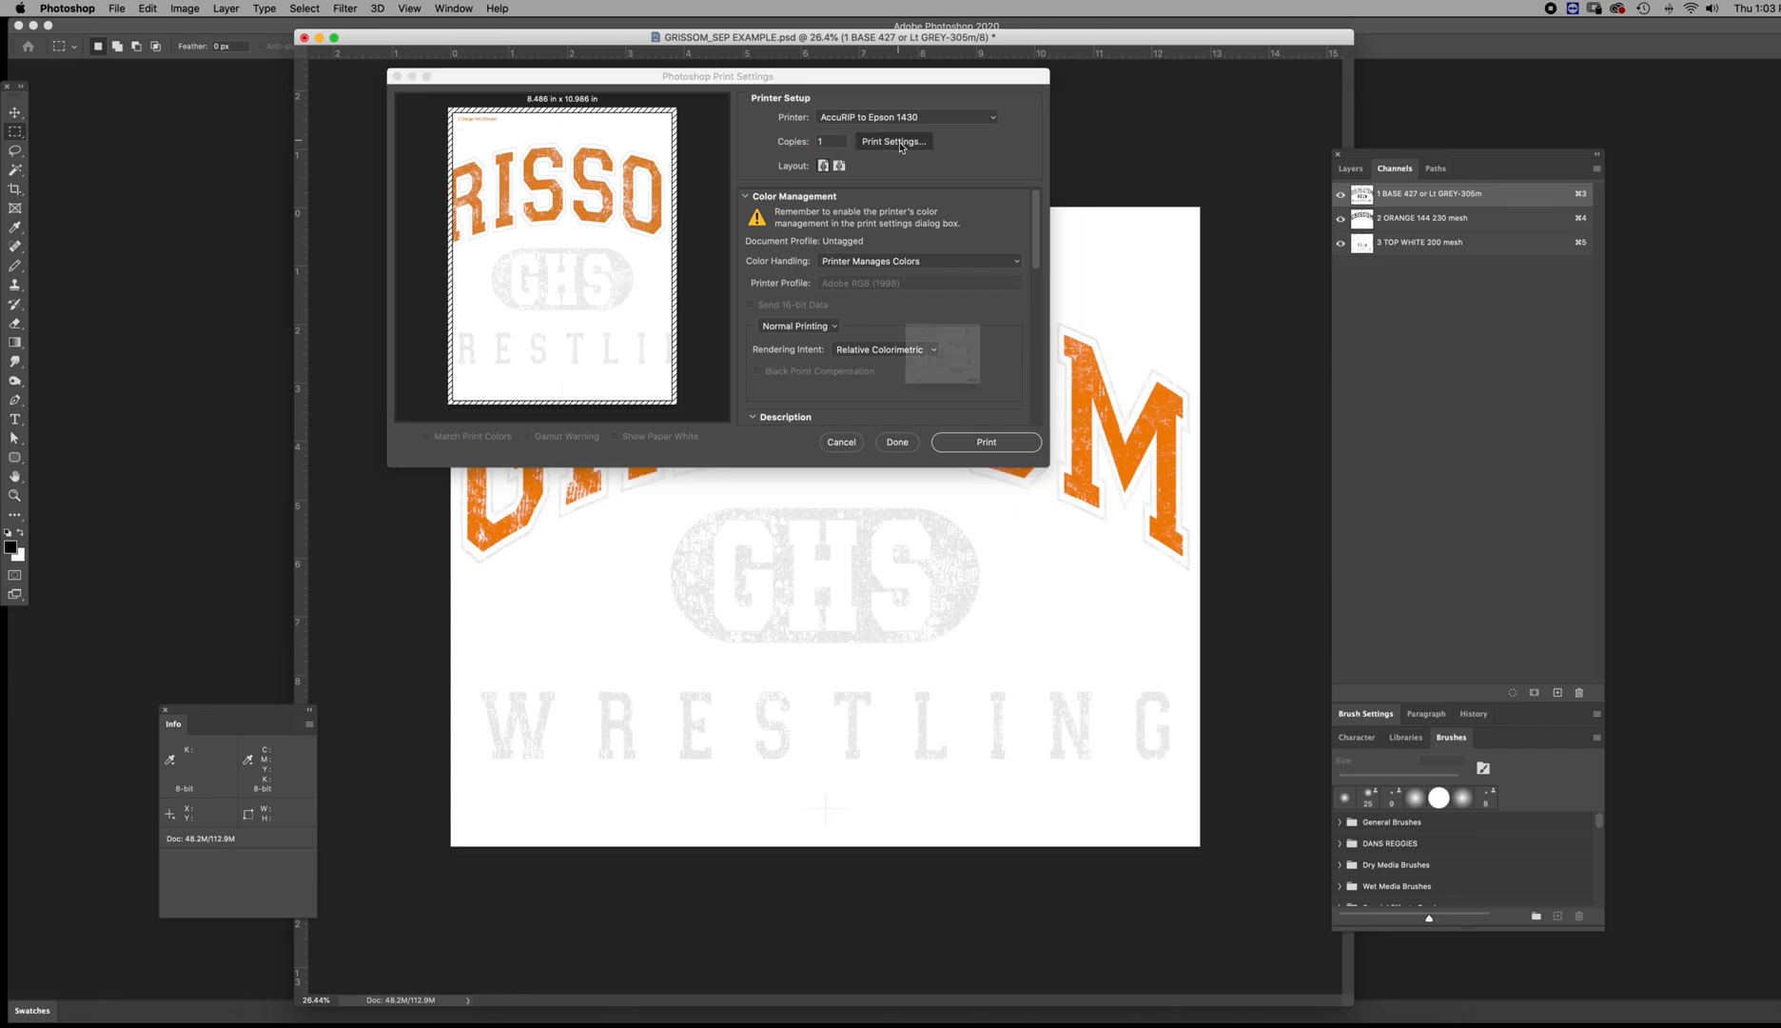
{"action": "left_click", "coordinate": [906, 250]}
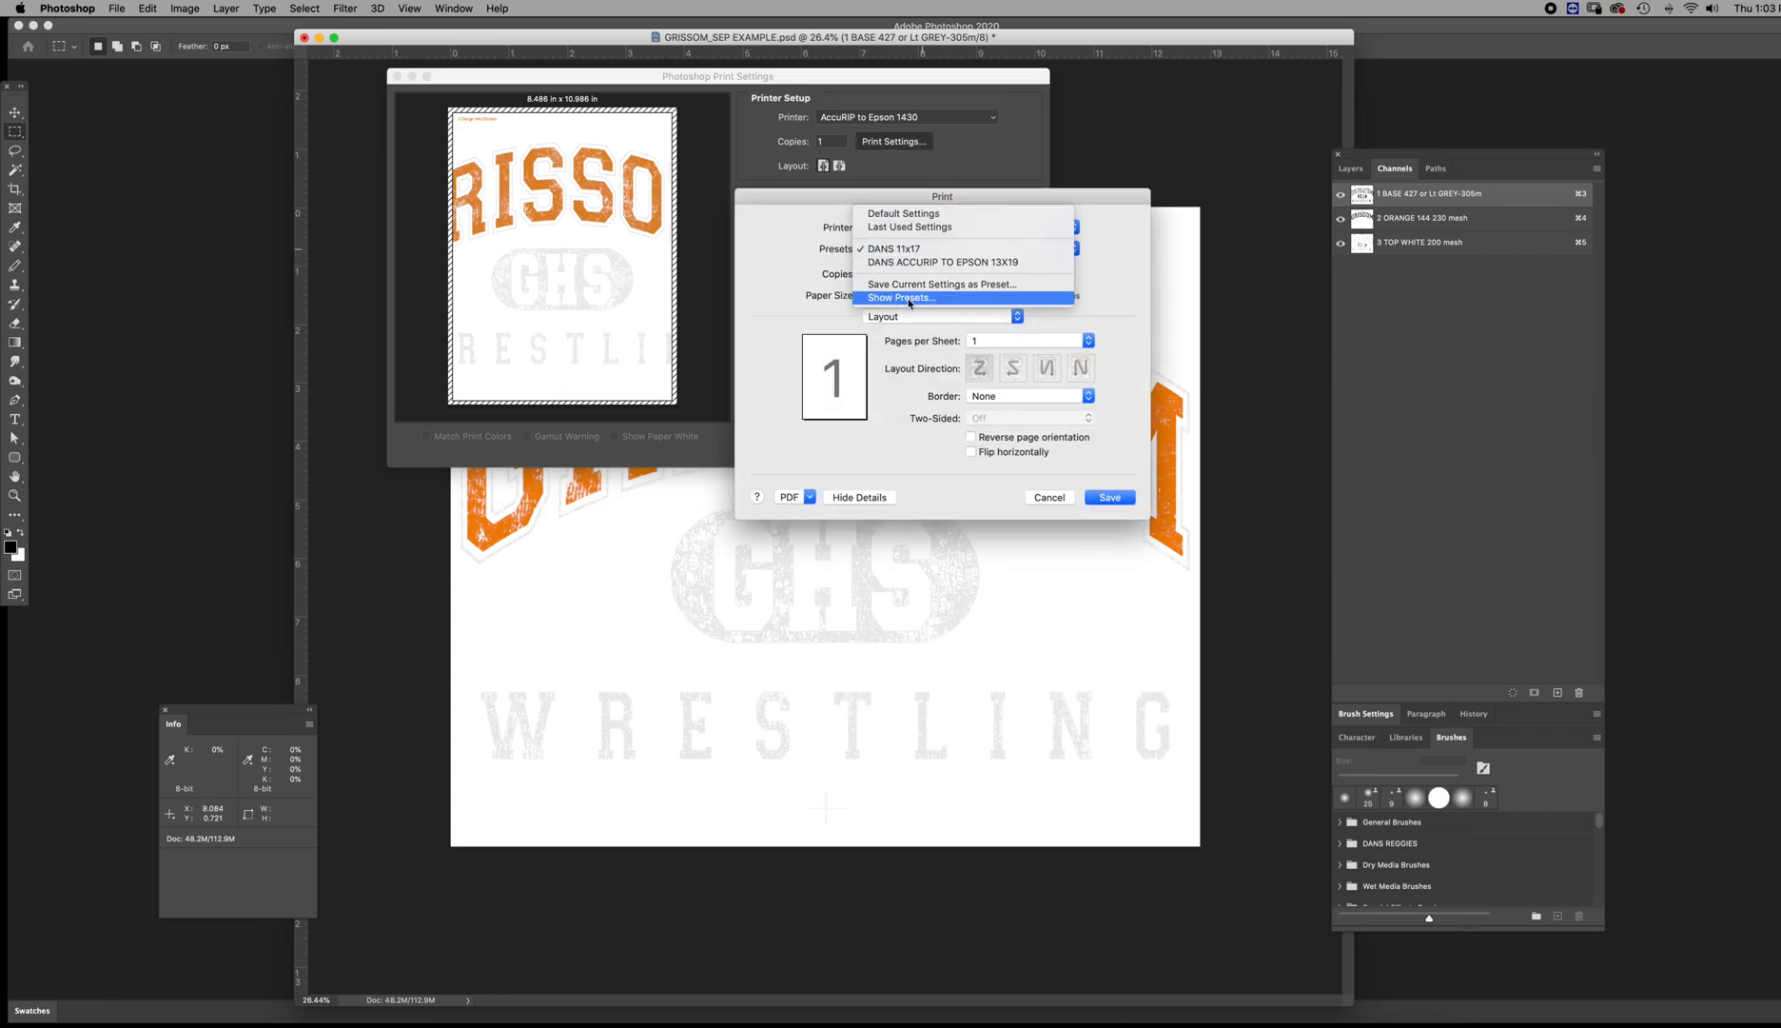
{"action": "left_click", "coordinate": [783, 275]}
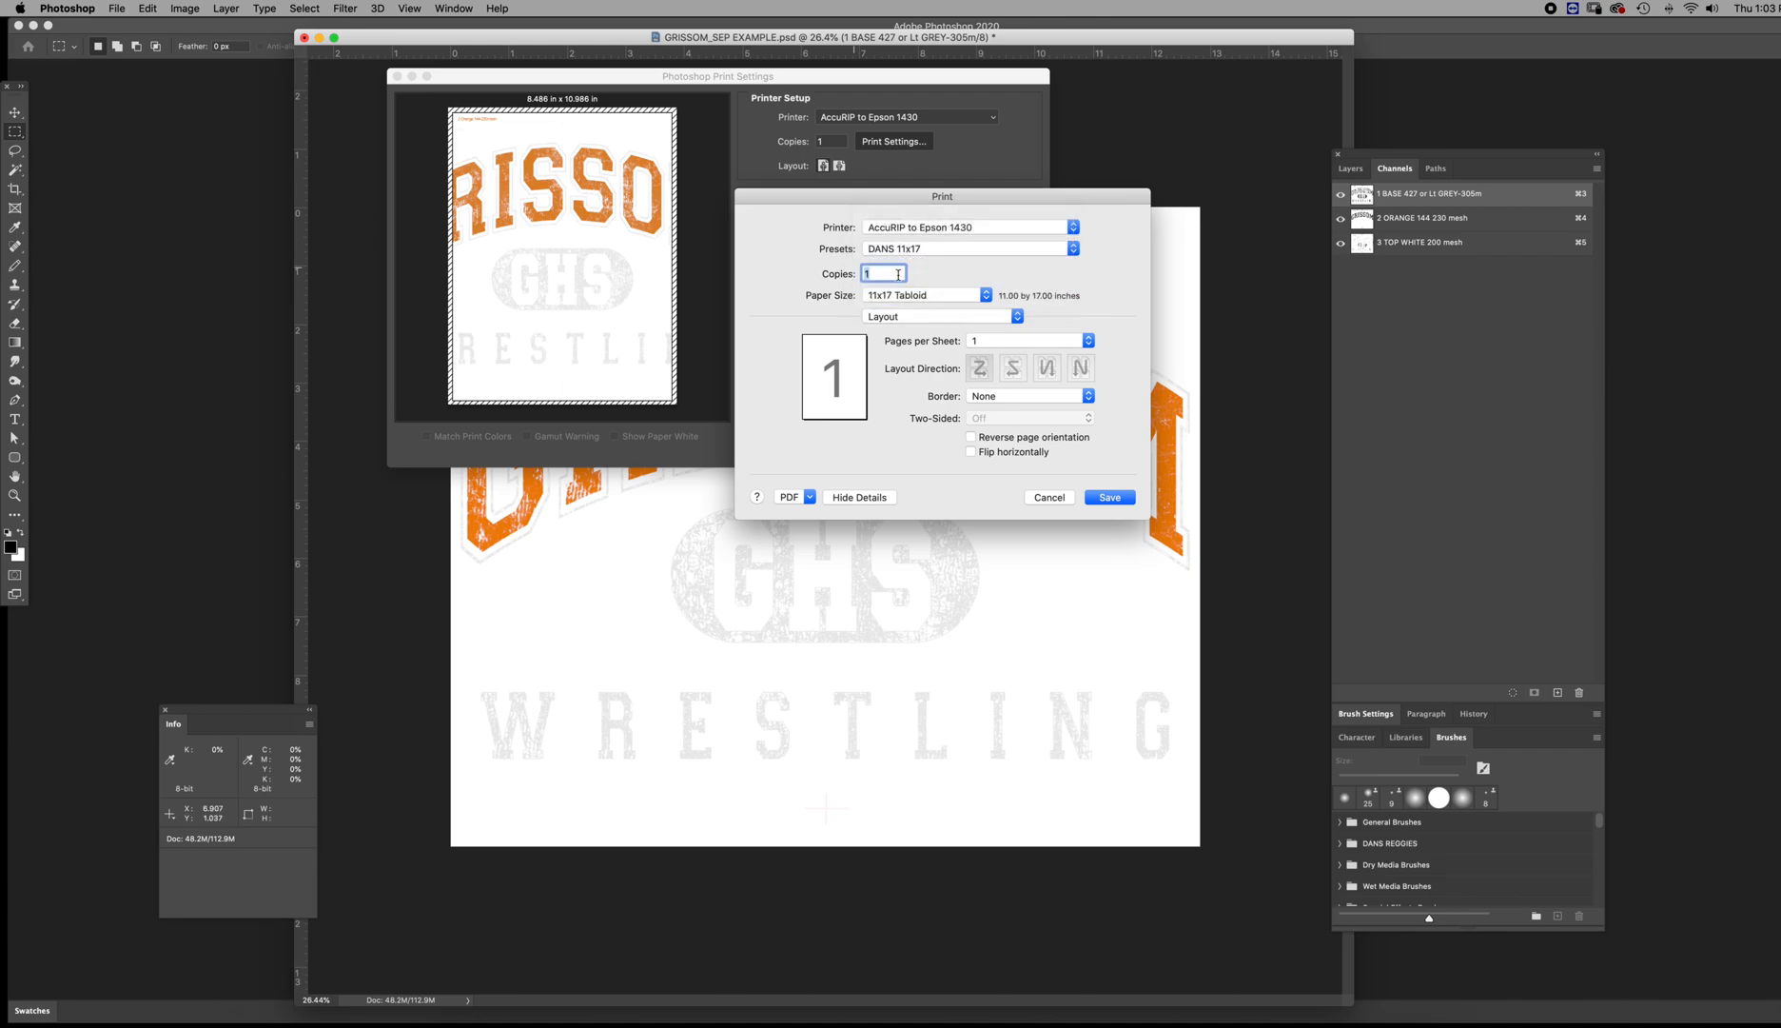
{"action": "left_click", "coordinate": [909, 296]}
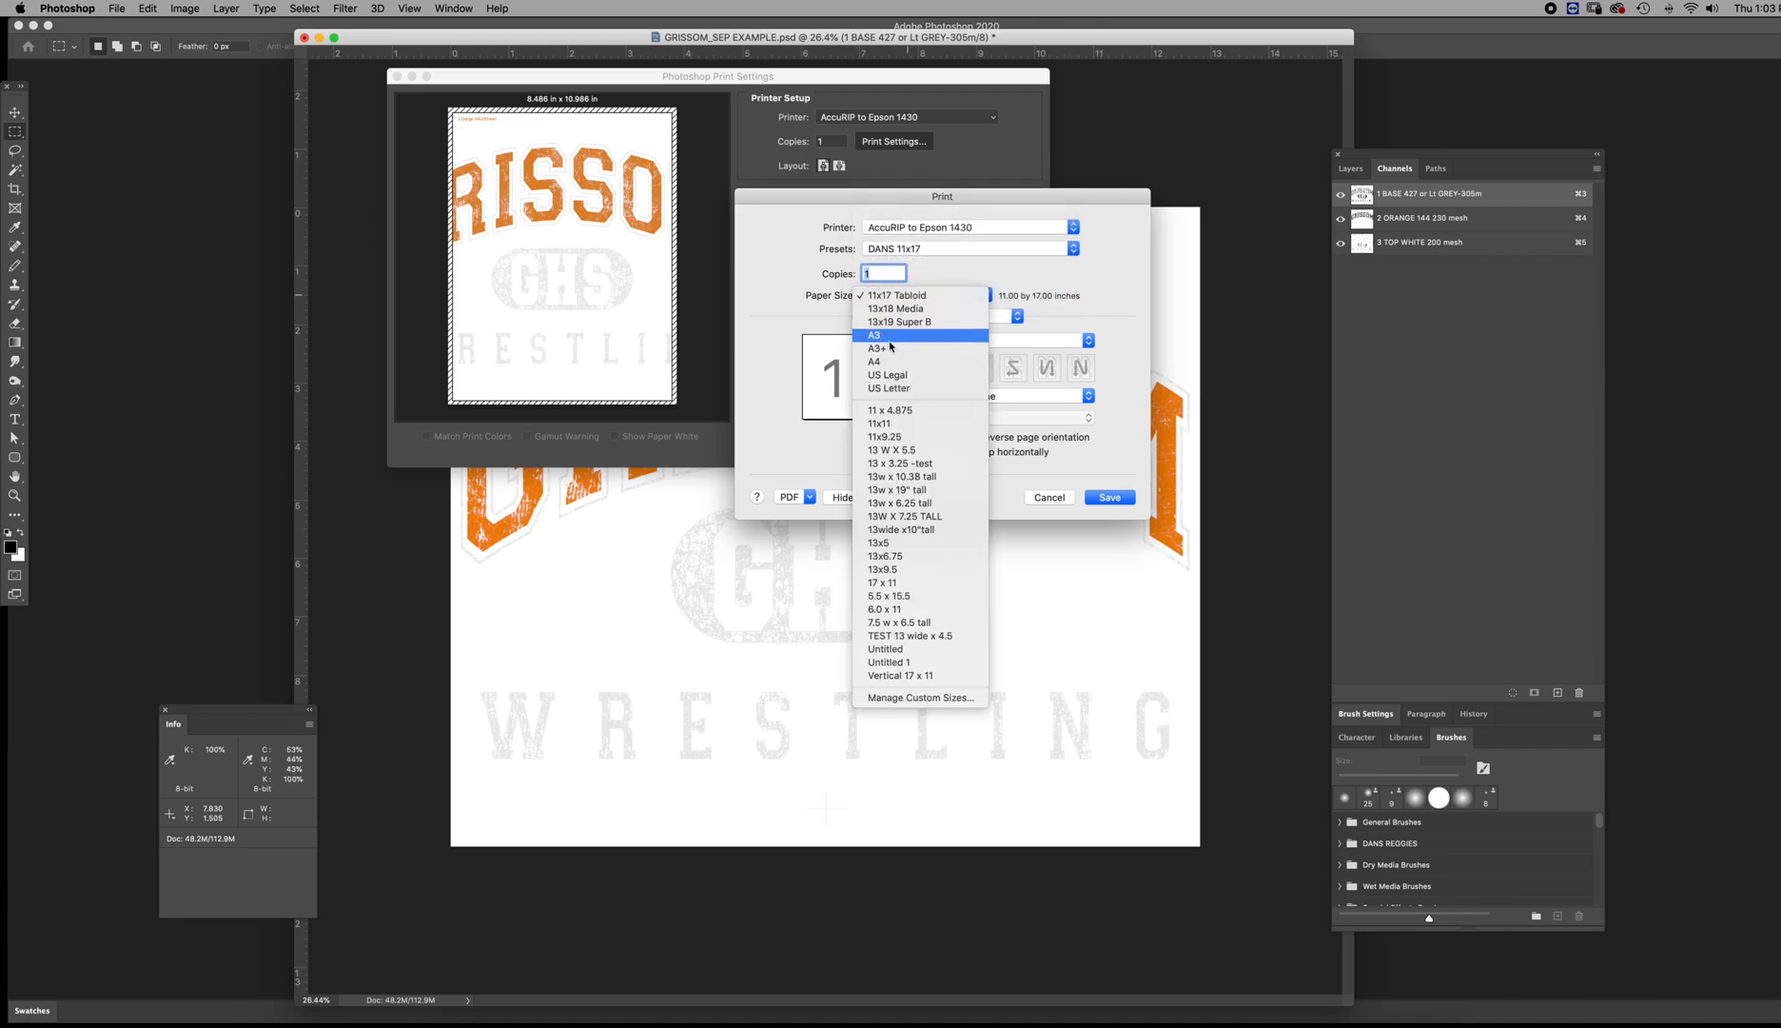
{"action": "left_click", "coordinate": [899, 325]}
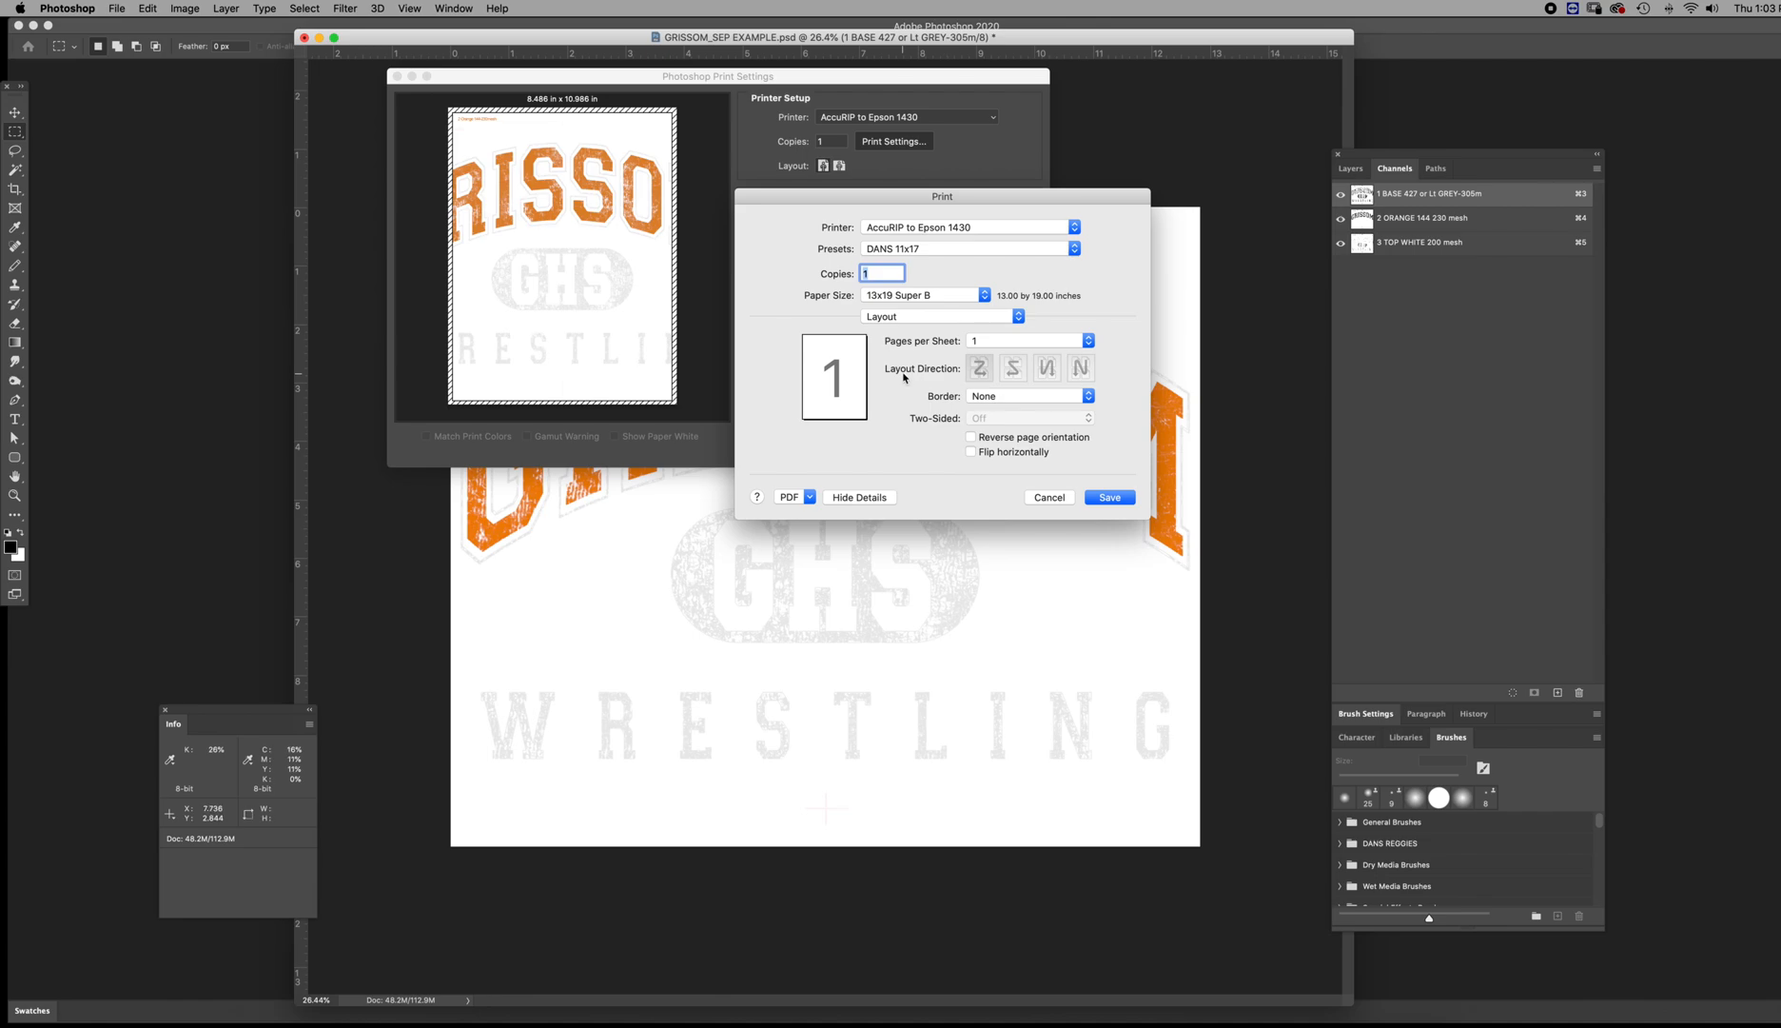
Save the printer settings and move the artwork up to the top of the 13x19 print page
{"action": "left_click", "coordinate": [1109, 498]}
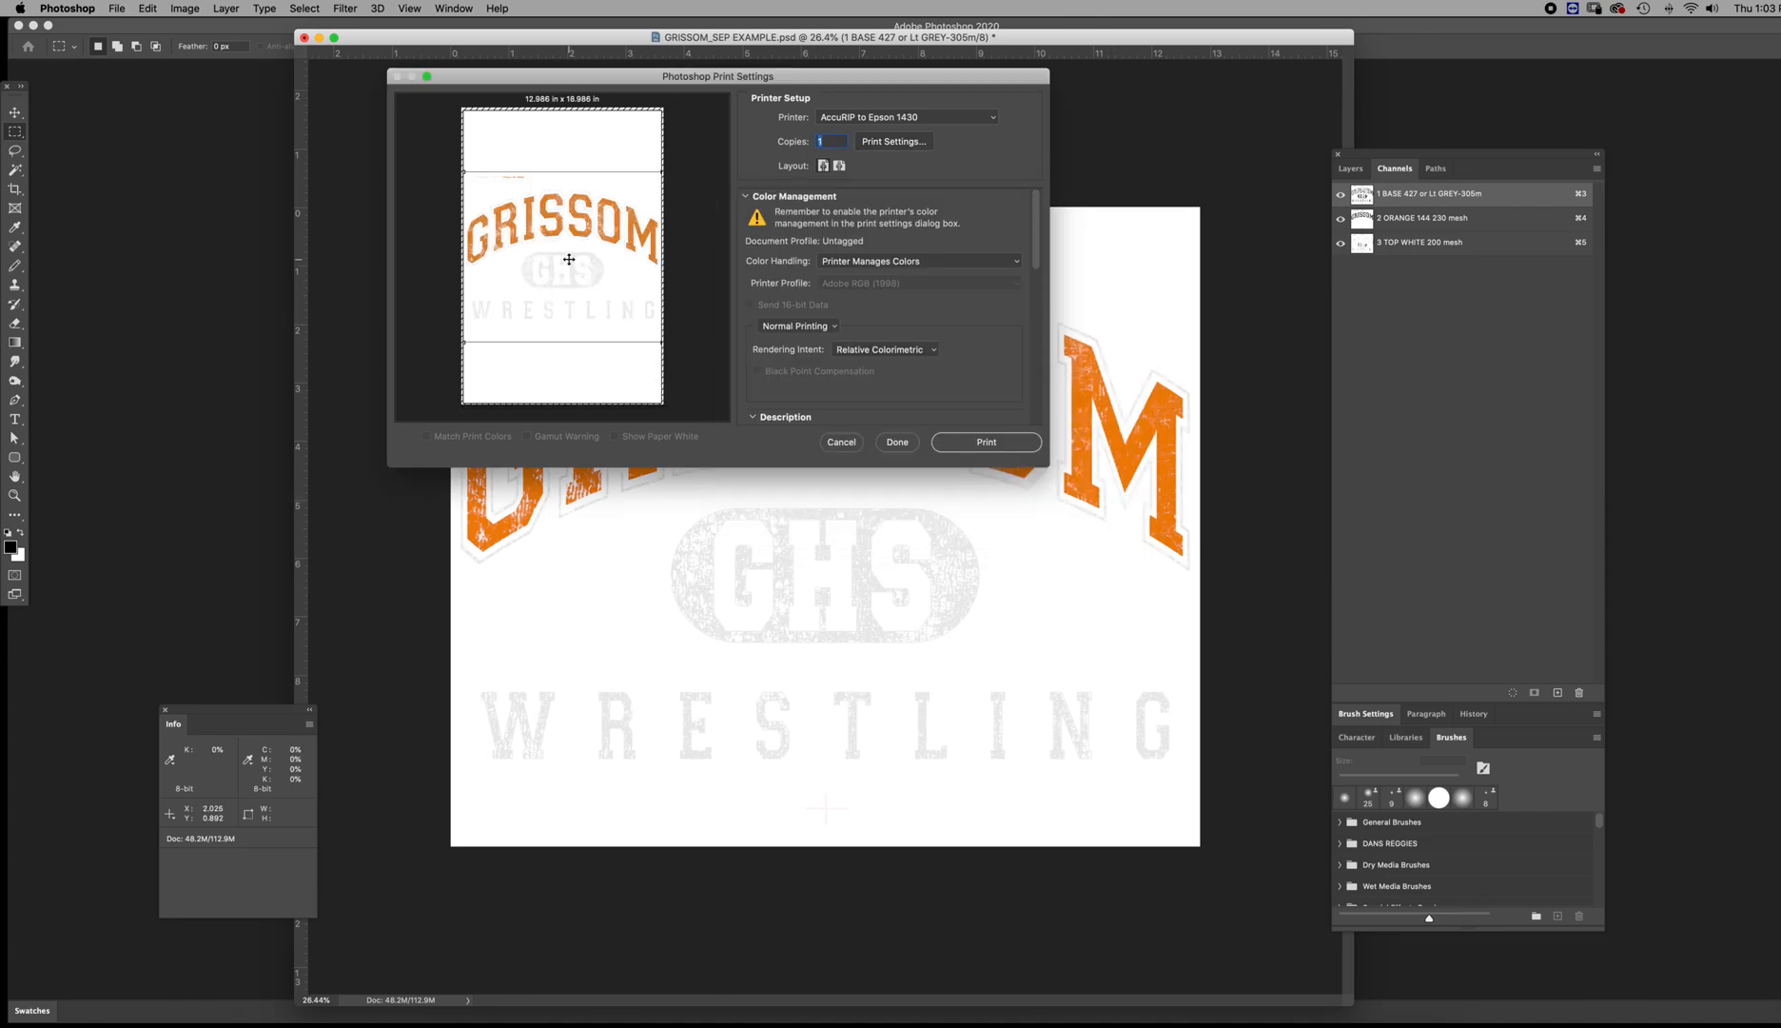
{"action": "left_click_drag", "start_coordinate": [565, 259], "coordinate": [564, 197]}
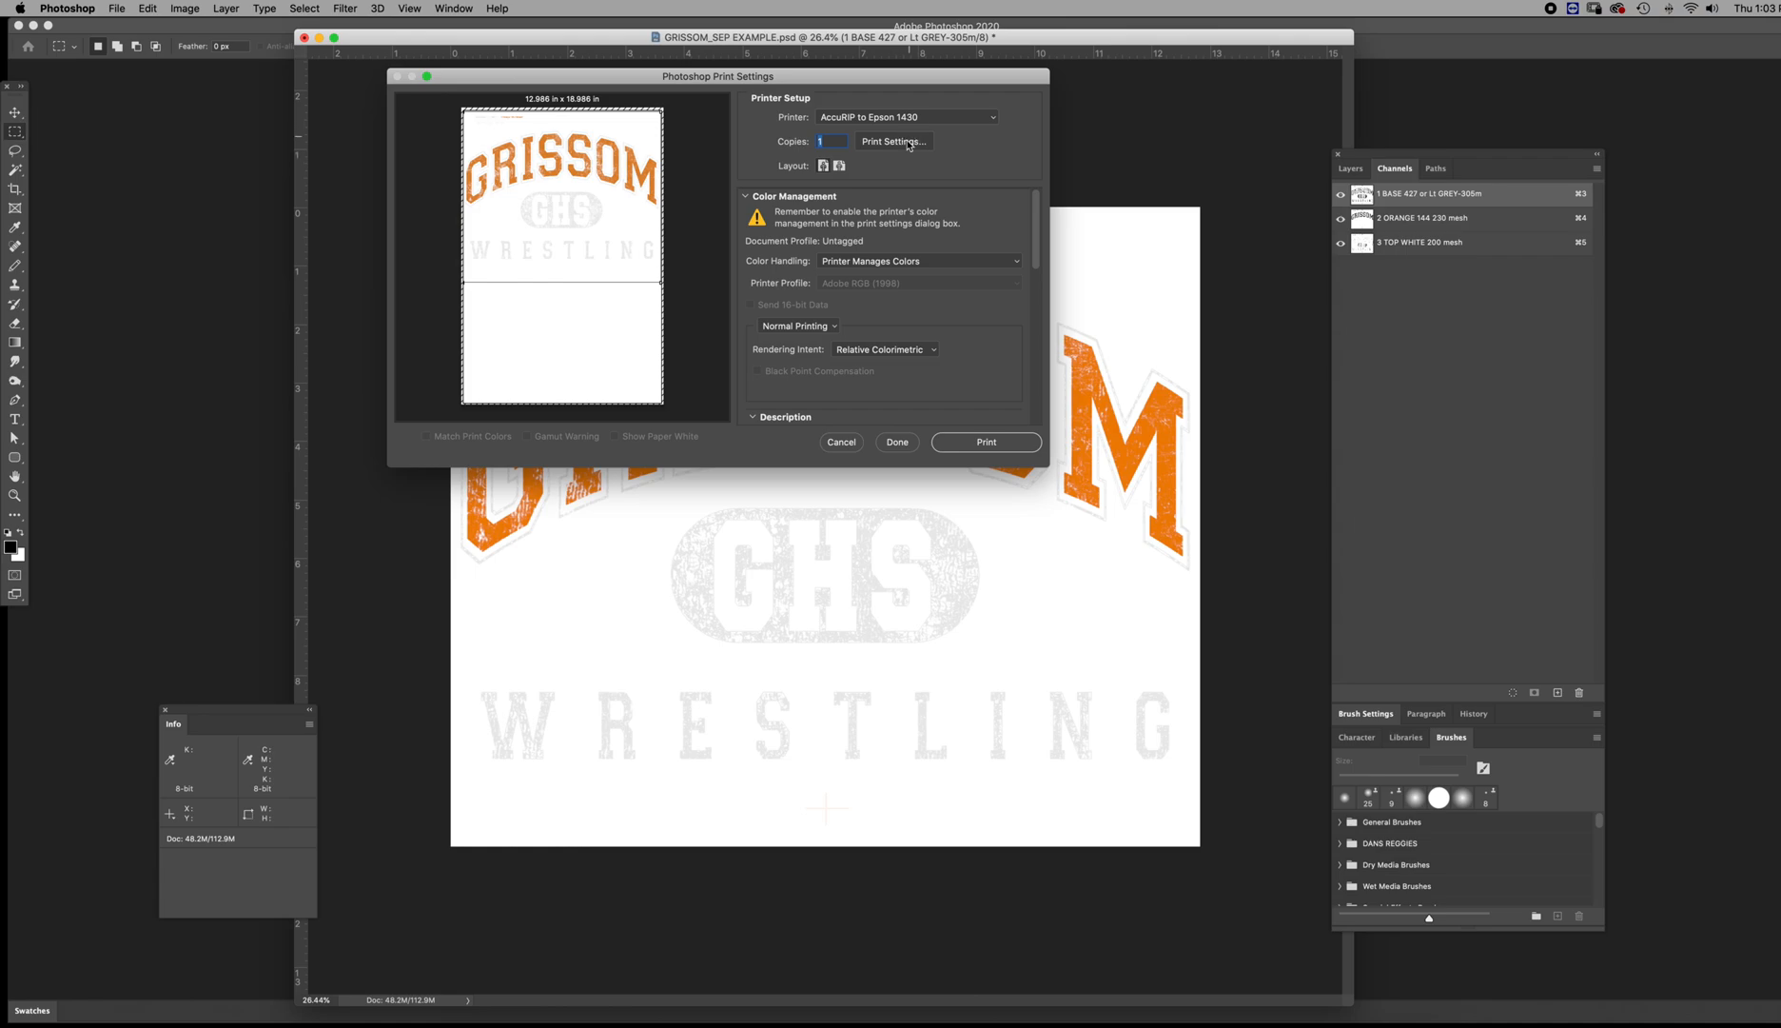
Set the print color handling to Separations, and cancel the print setup without printing
{"action": "left_click", "coordinate": [885, 263]}
{"action": "left_click", "coordinate": [883, 264]}
{"action": "left_click", "coordinate": [862, 263]}
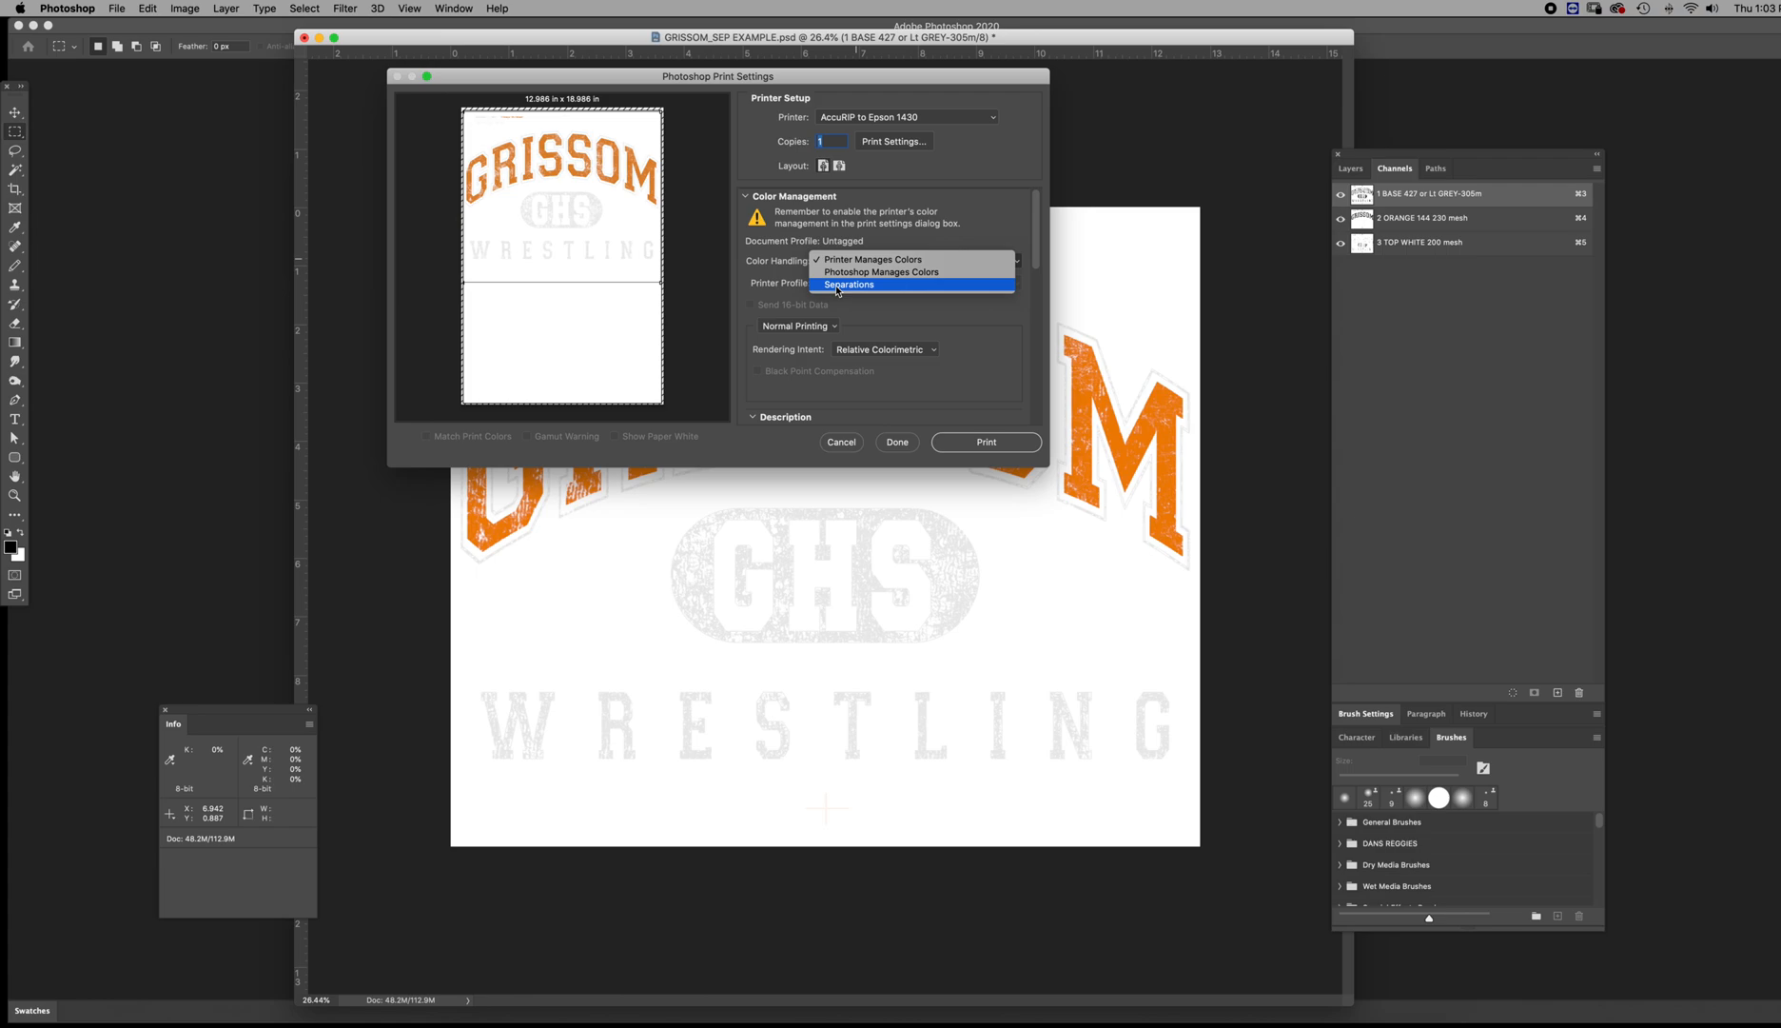
{"action": "left_click", "coordinate": [910, 309]}
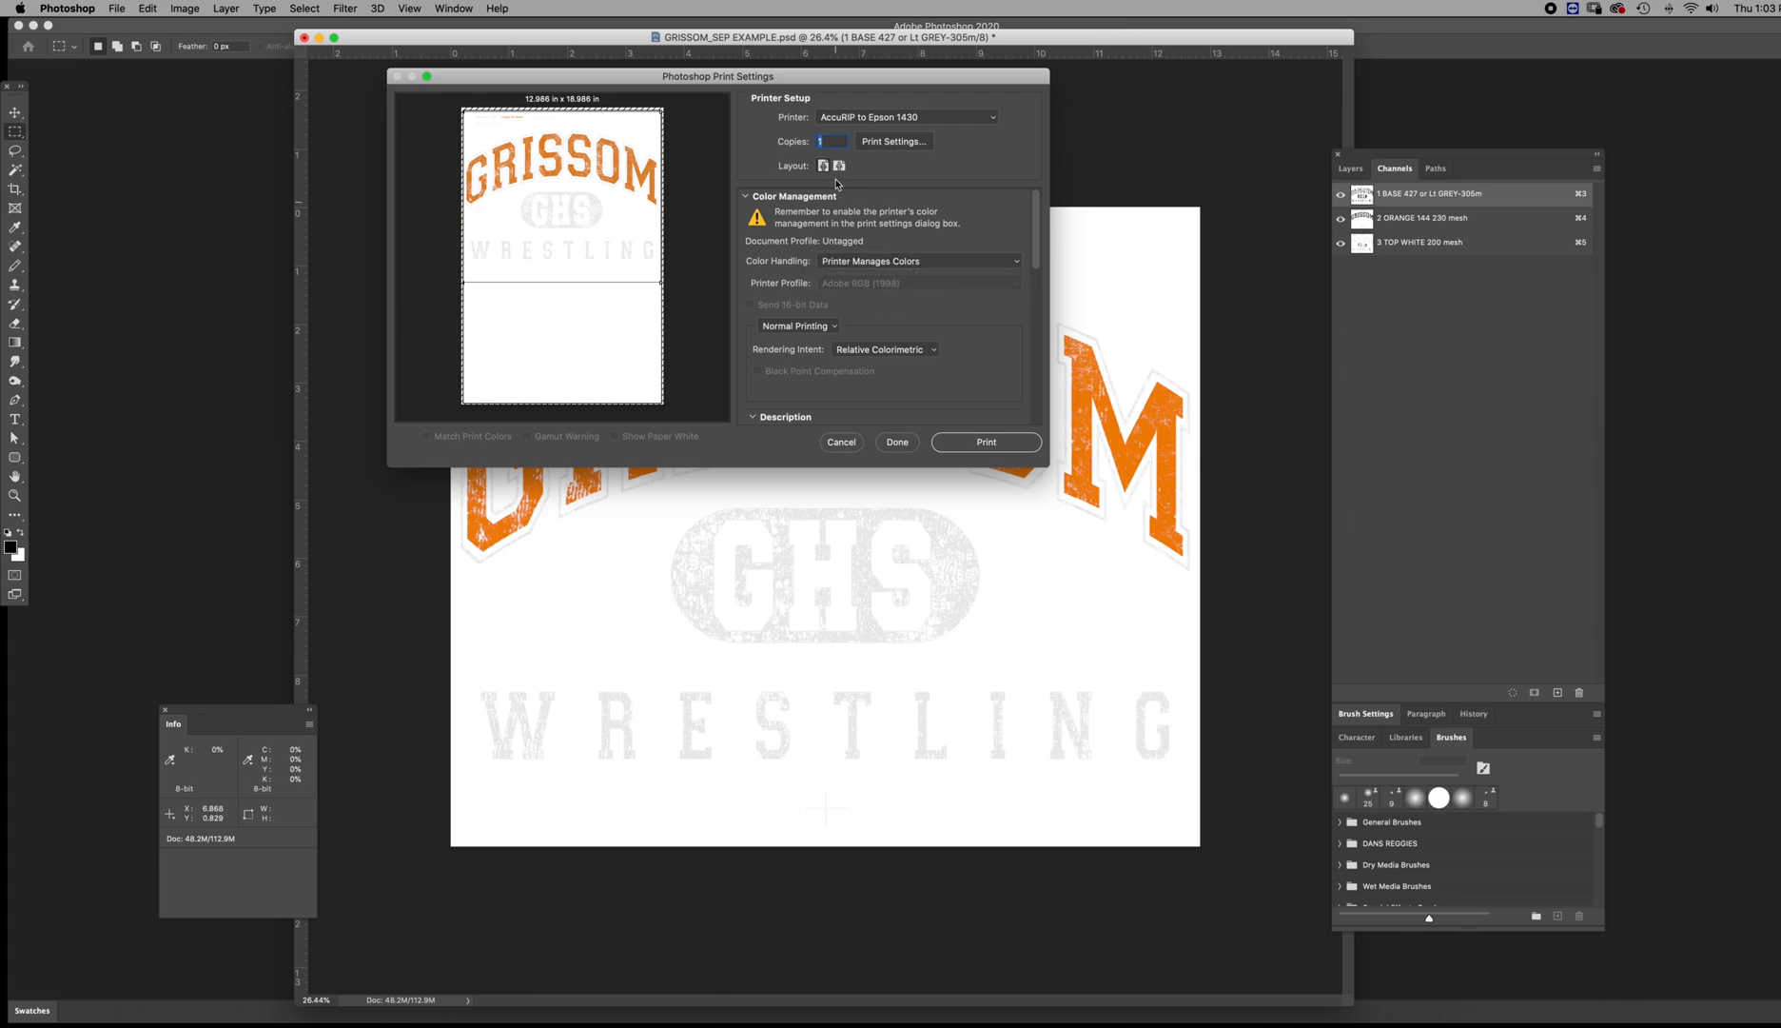
{"action": "left_click", "coordinate": [883, 260]}
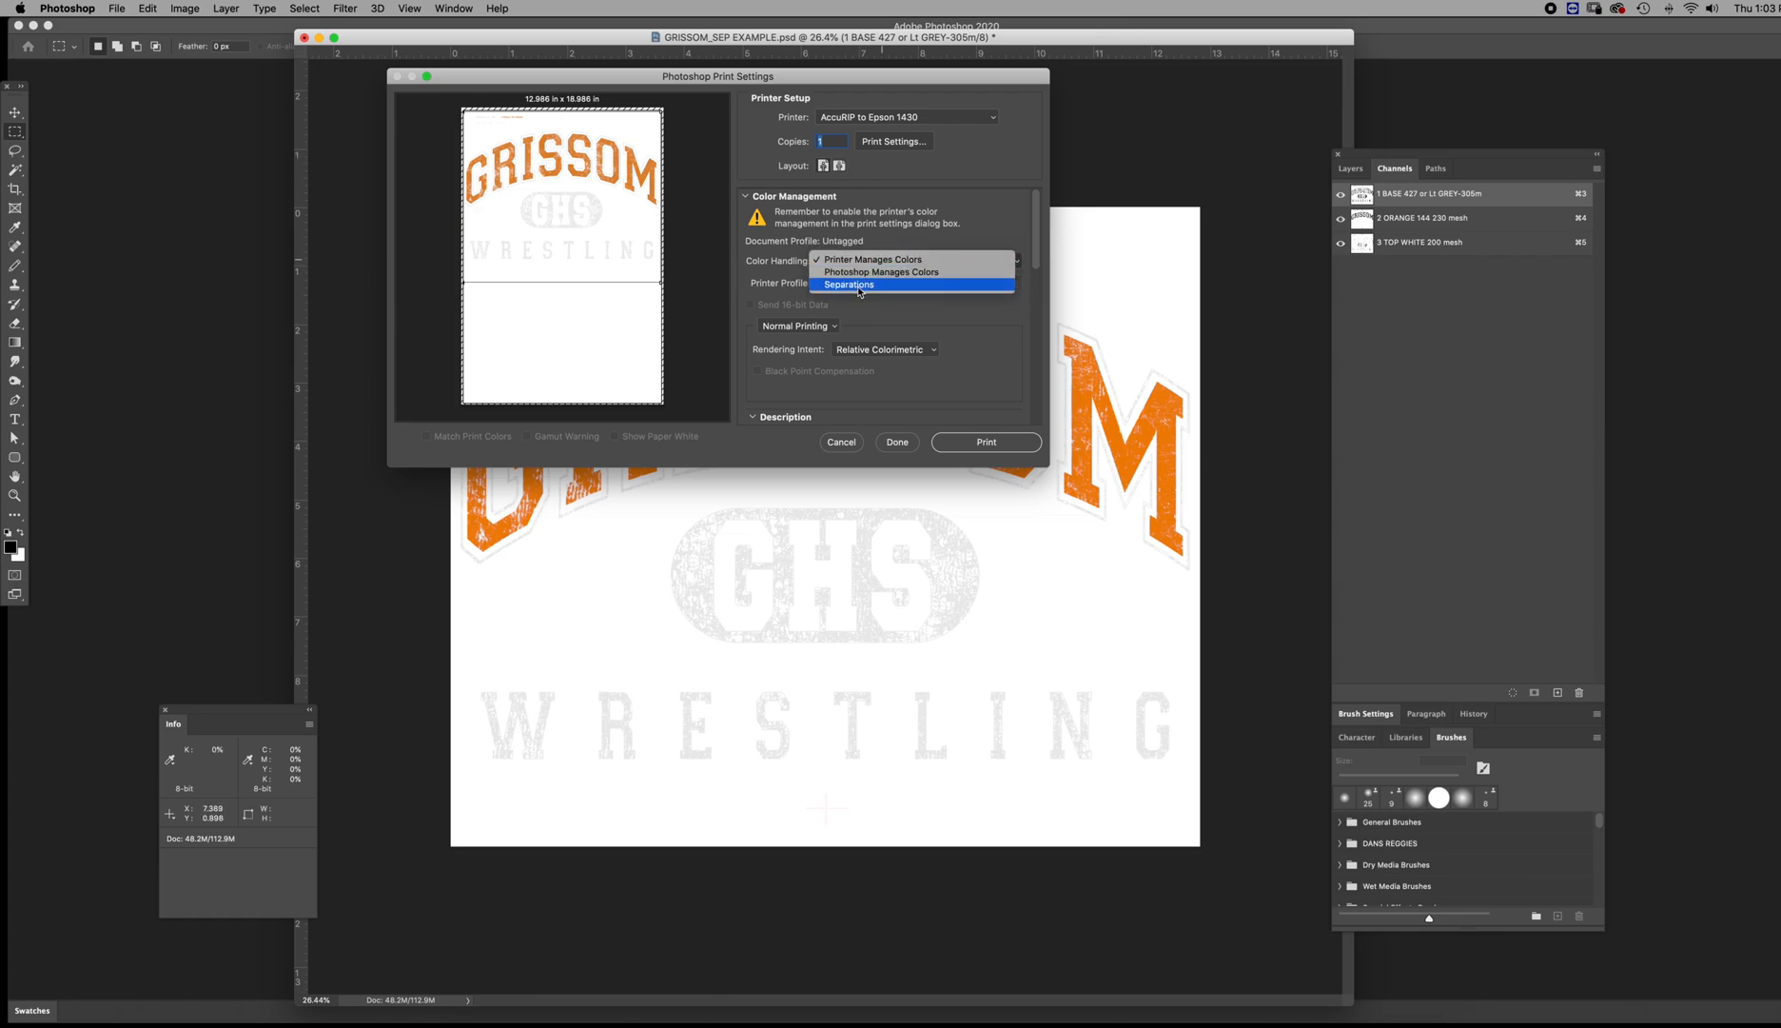
{"action": "left_click", "coordinate": [859, 284]}
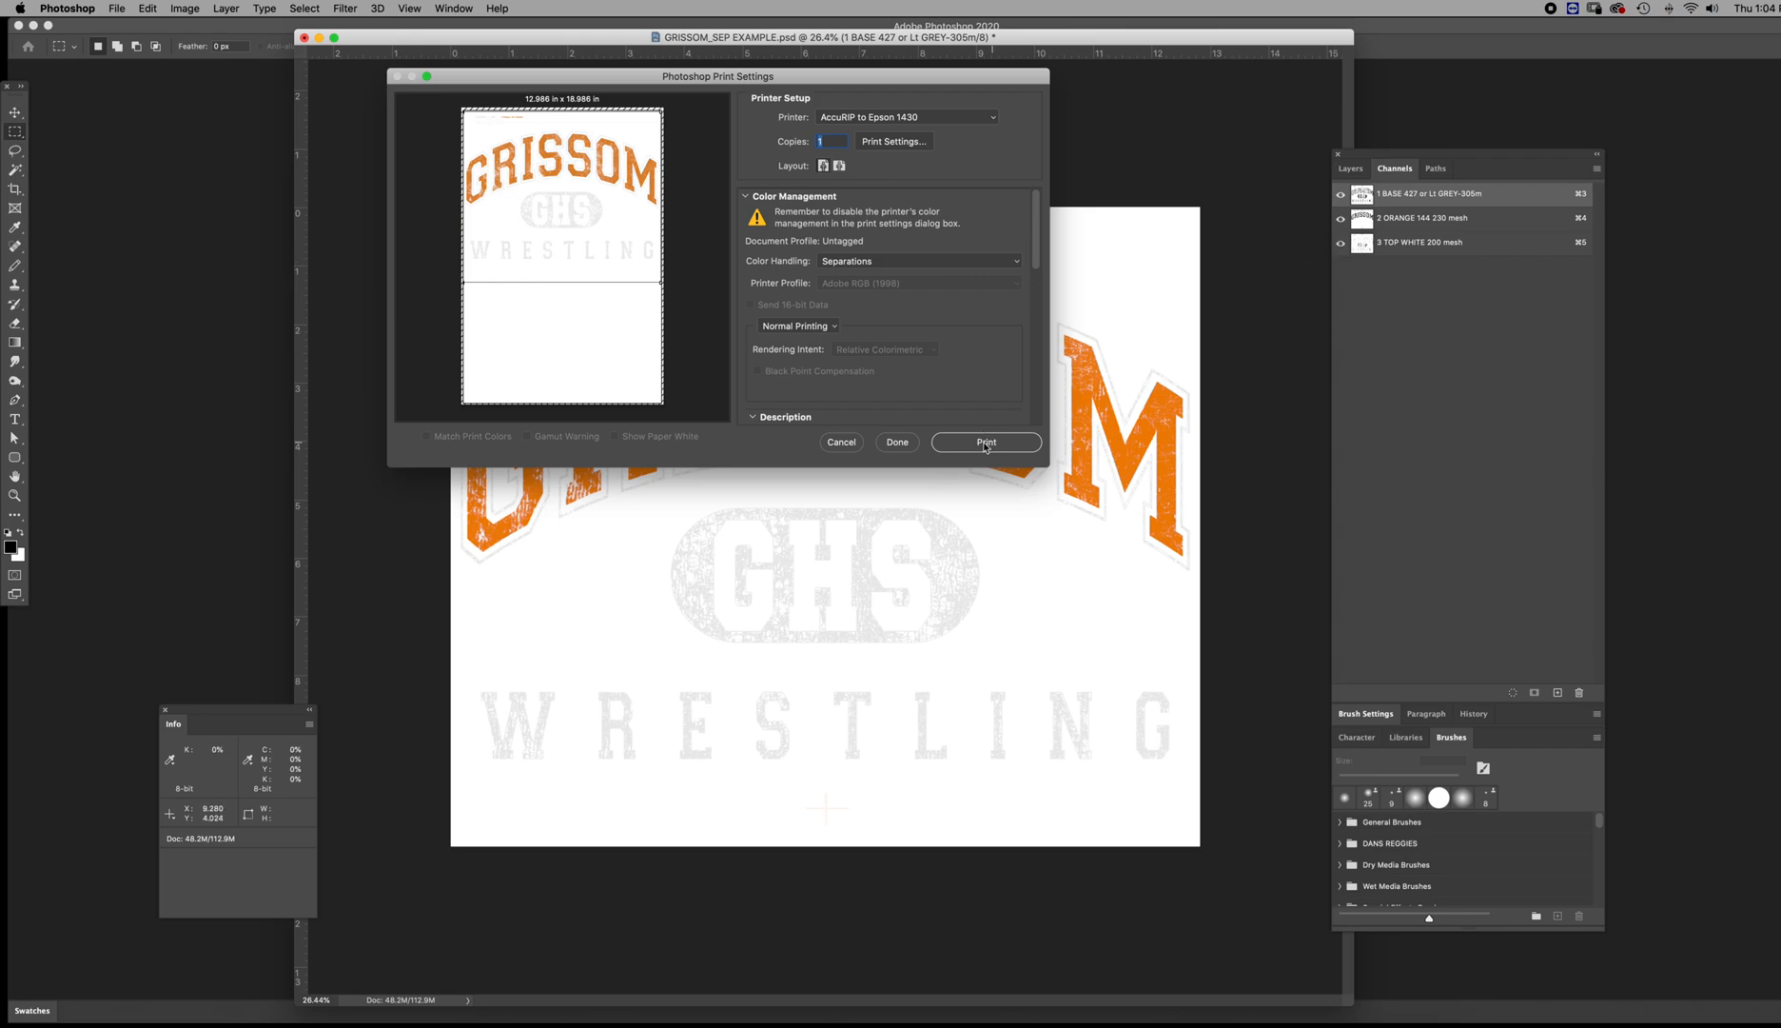
{"action": "left_click", "coordinate": [841, 443]}
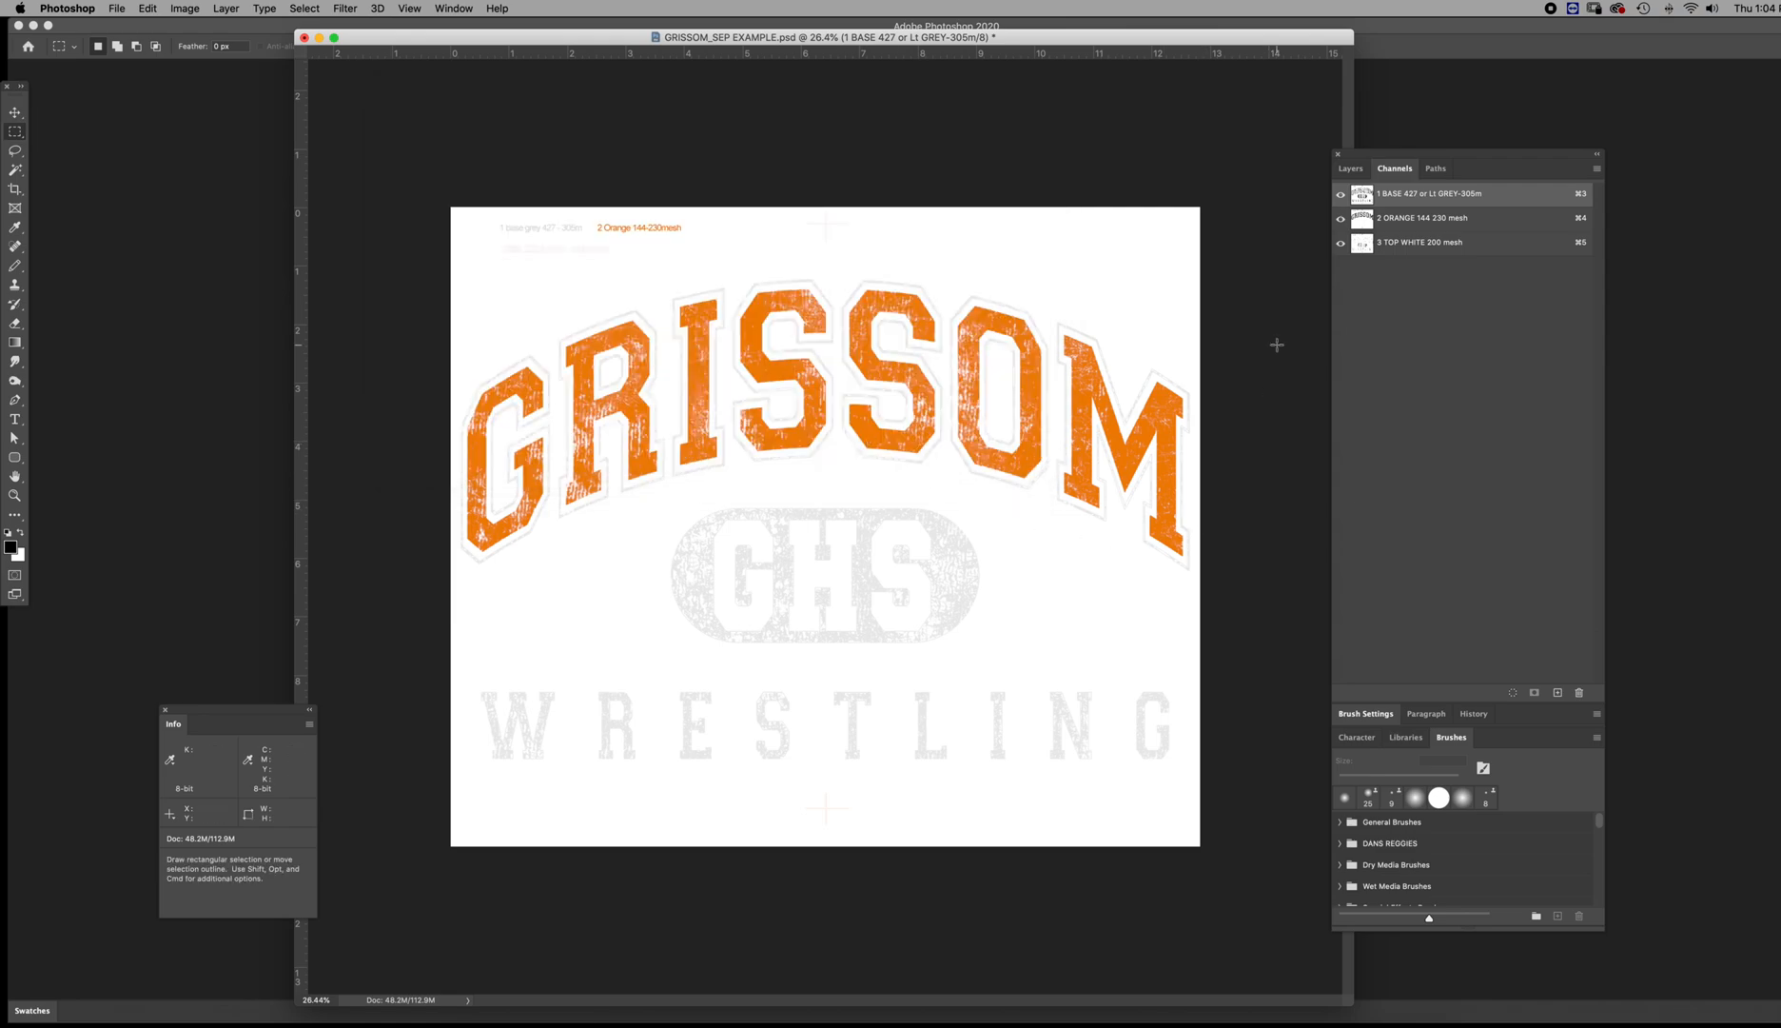
{"action": "mouse_move", "coordinate": [1151, 1009]}
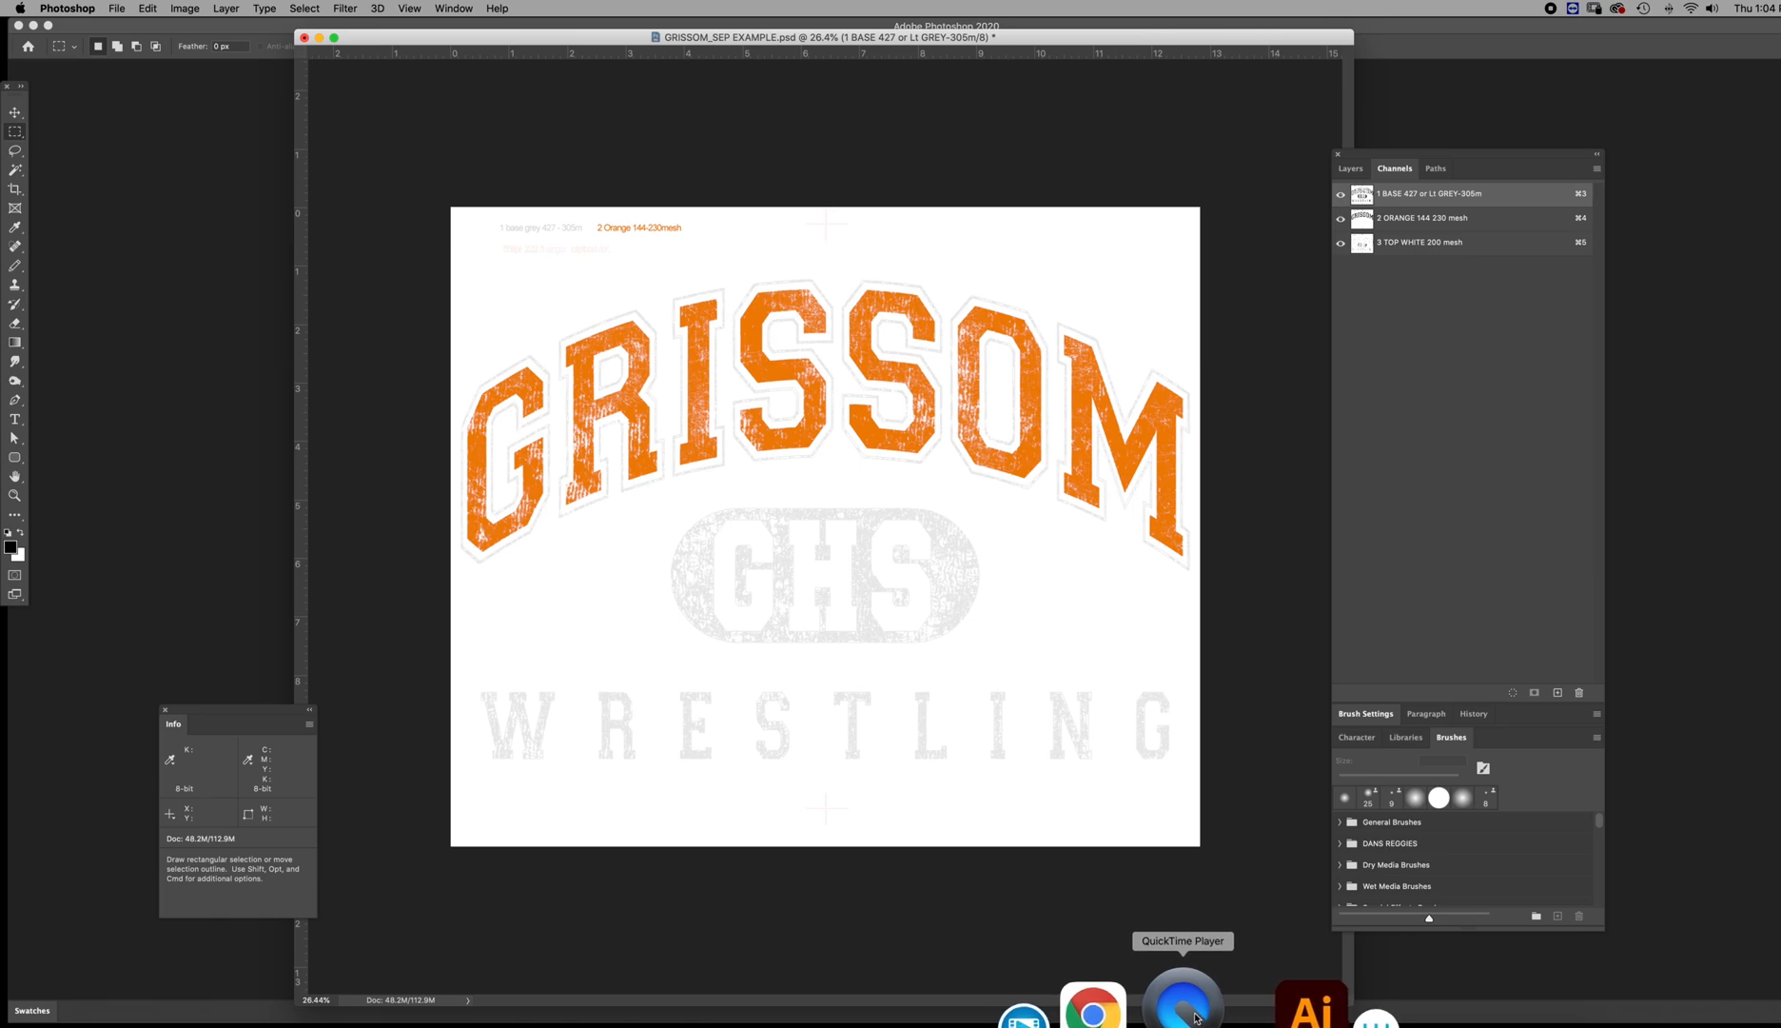
{"action": "left_click", "coordinate": [1195, 1017]}
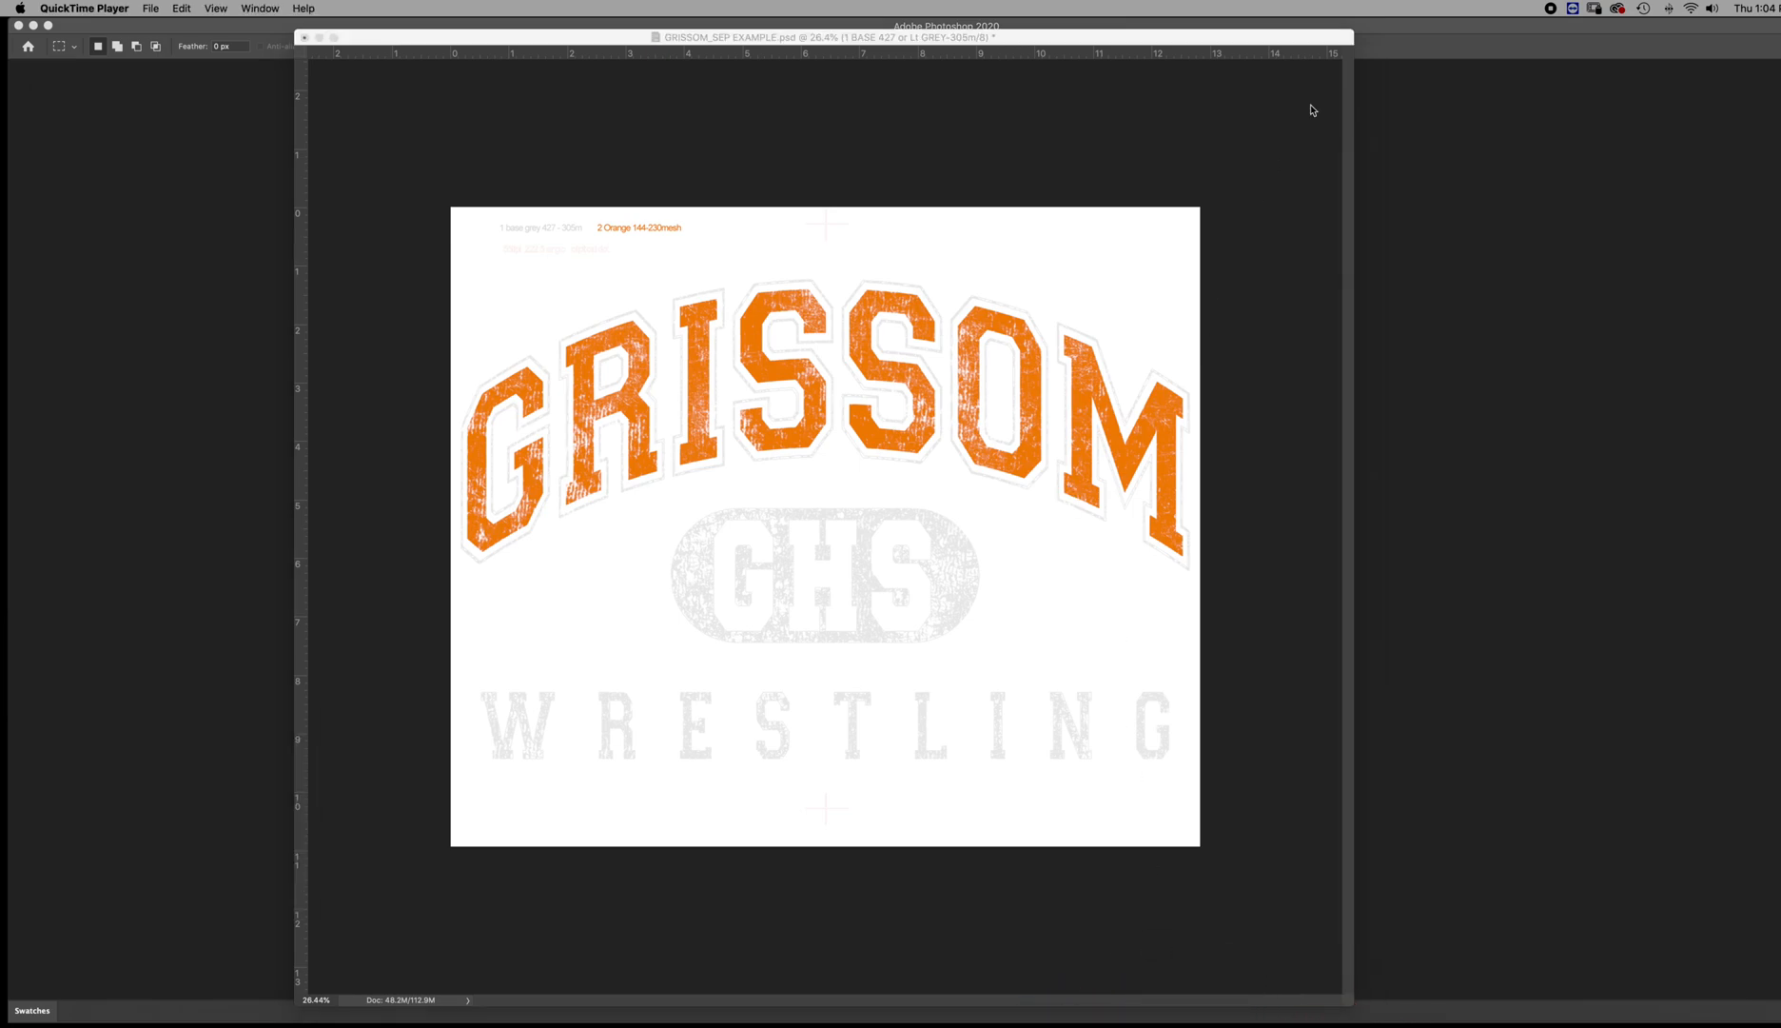